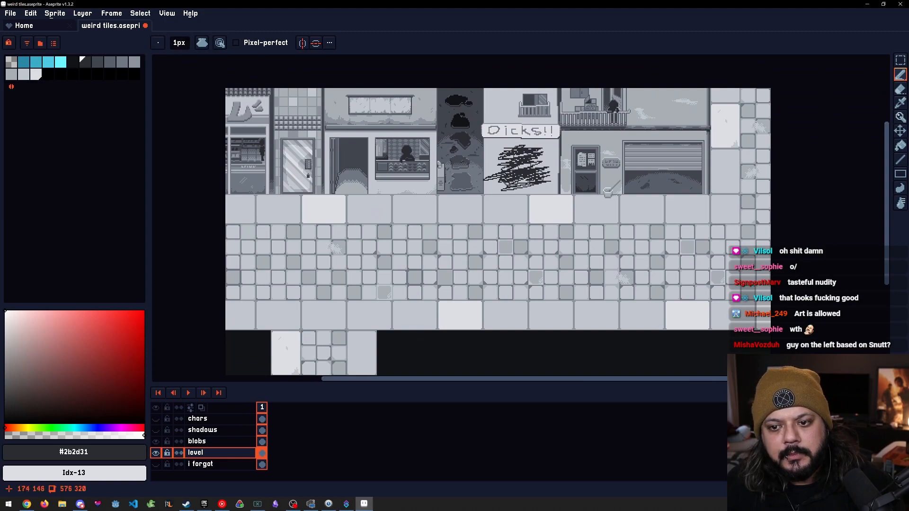
drag(504, 167, 501, 169)
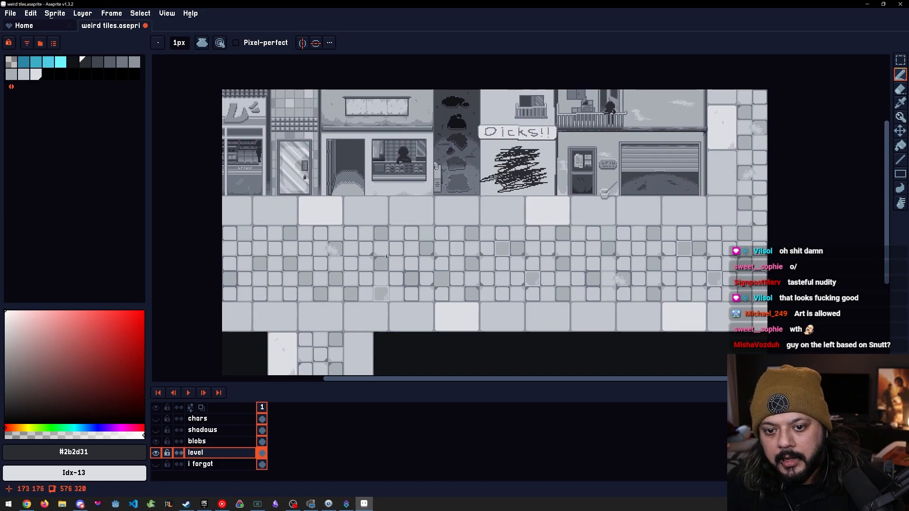
click(155, 429)
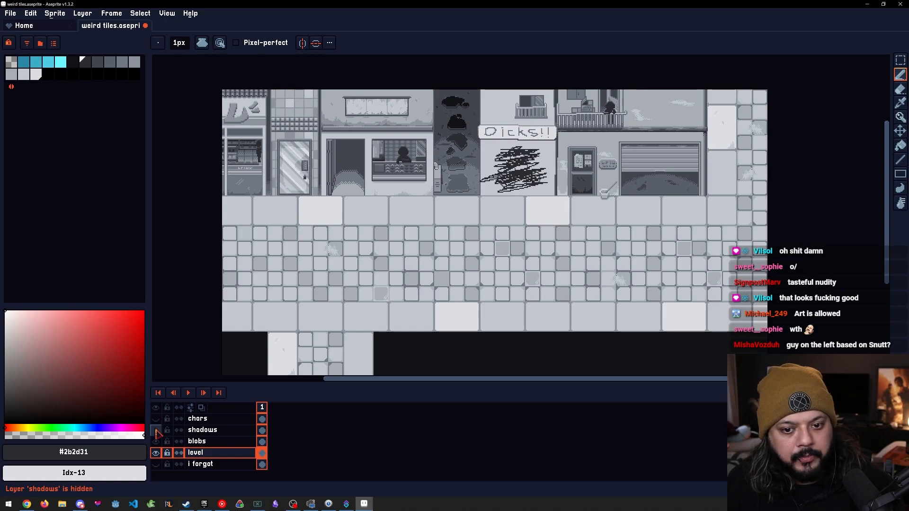
drag(425, 274, 409, 258)
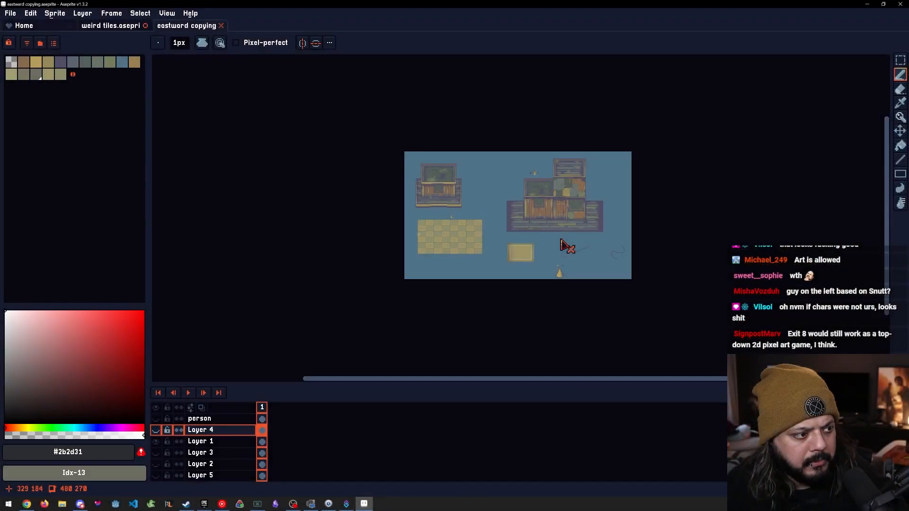
Make Layer 1 the active layer by picking the small house with the Move tool
drag(563, 230, 570, 237)
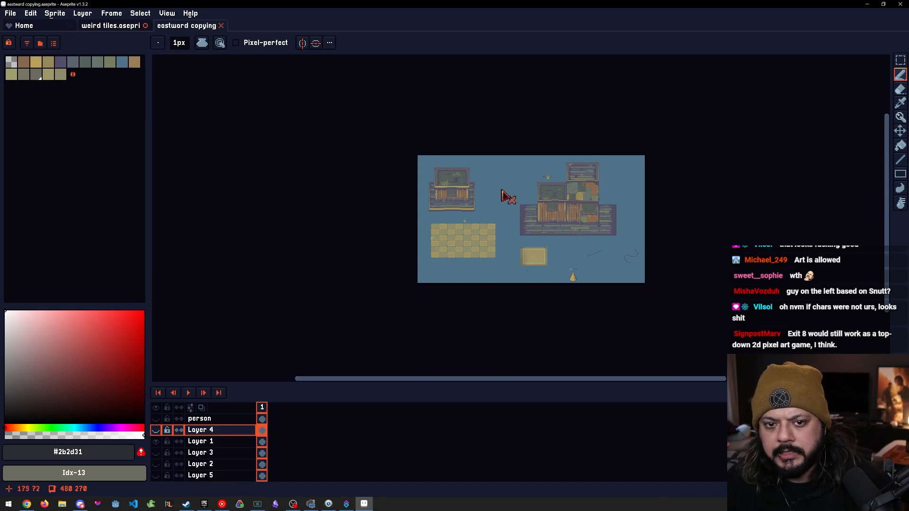
scroll(537, 203, up, 1)
scroll(386, 197, up, 2)
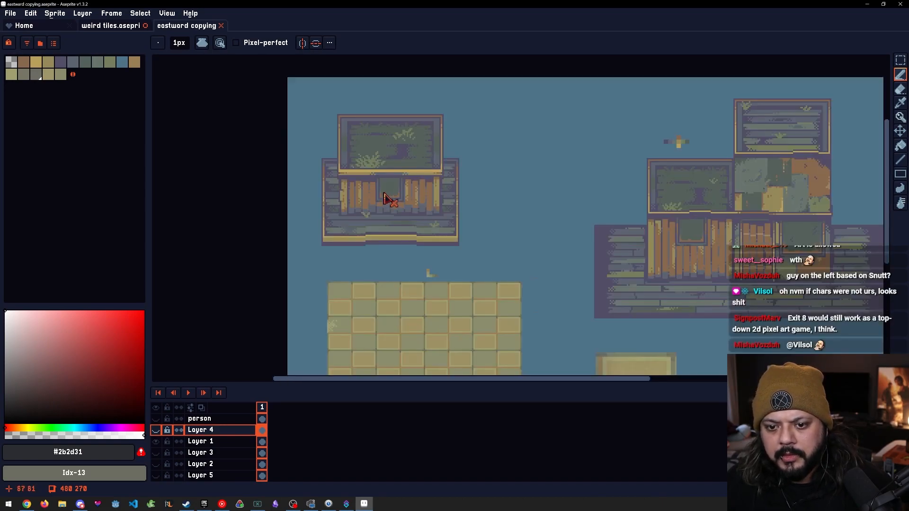
drag(375, 197, 483, 198)
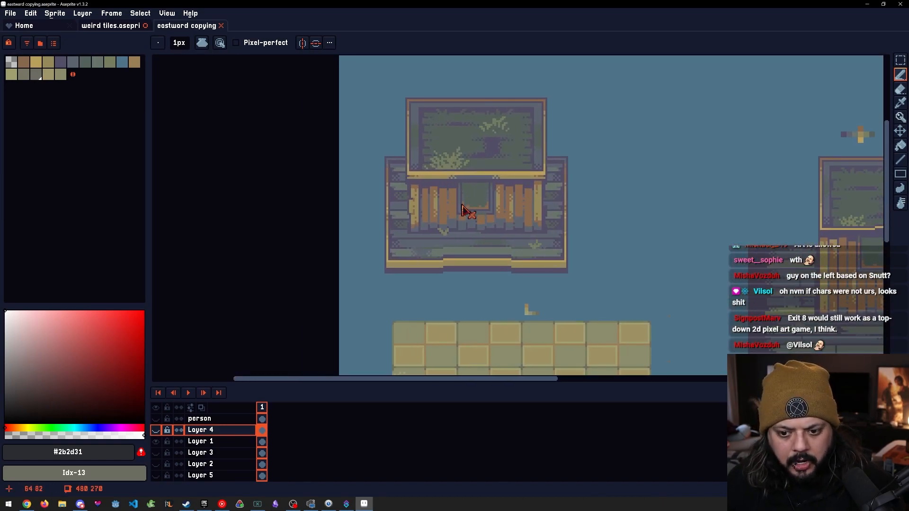
key(v)
click(467, 206)
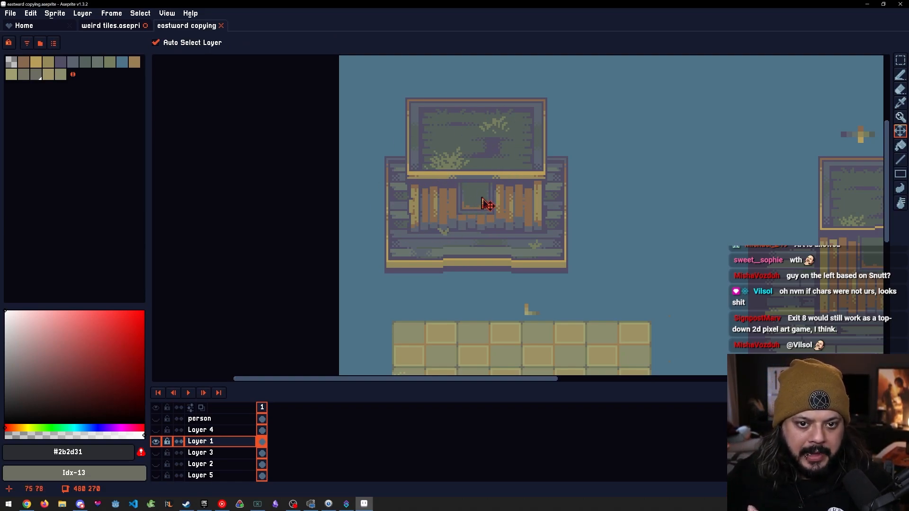
Examine the small house's roof and plank wall and the checkered floor tiles below it up close
drag(519, 230, 528, 228)
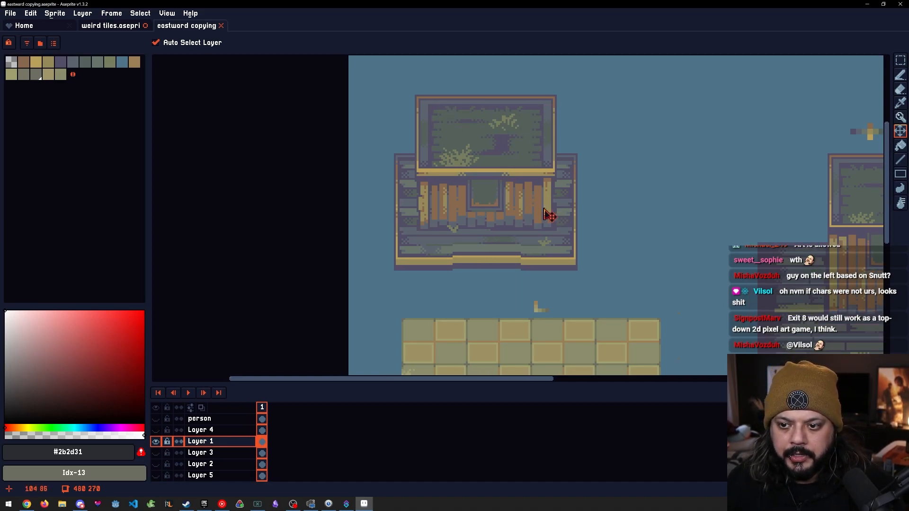
scroll(430, 124, up, 3)
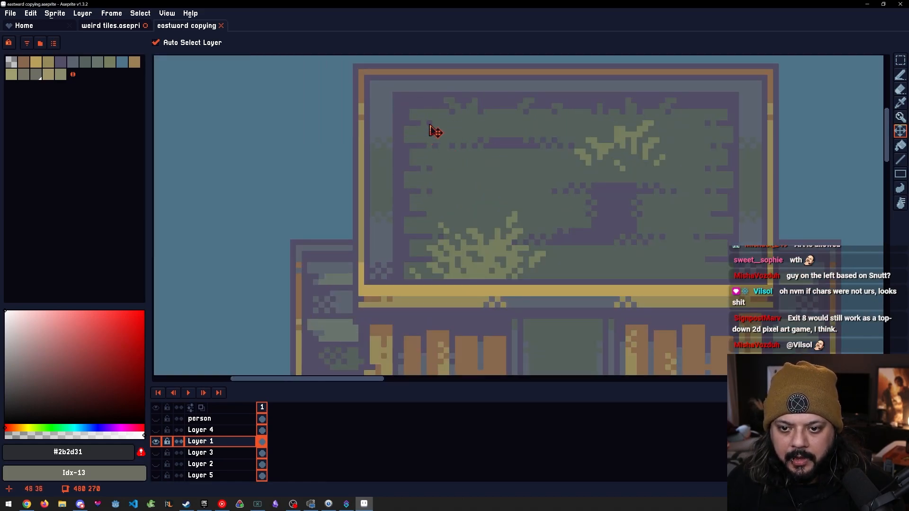
scroll(556, 161, down, 3)
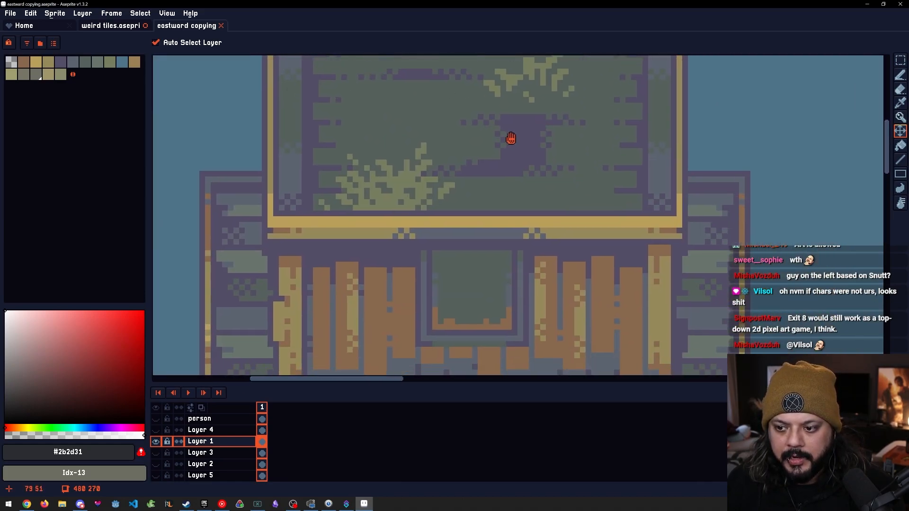
scroll(624, 189, down, 1)
drag(634, 189, 582, 134)
drag(591, 253, 559, 147)
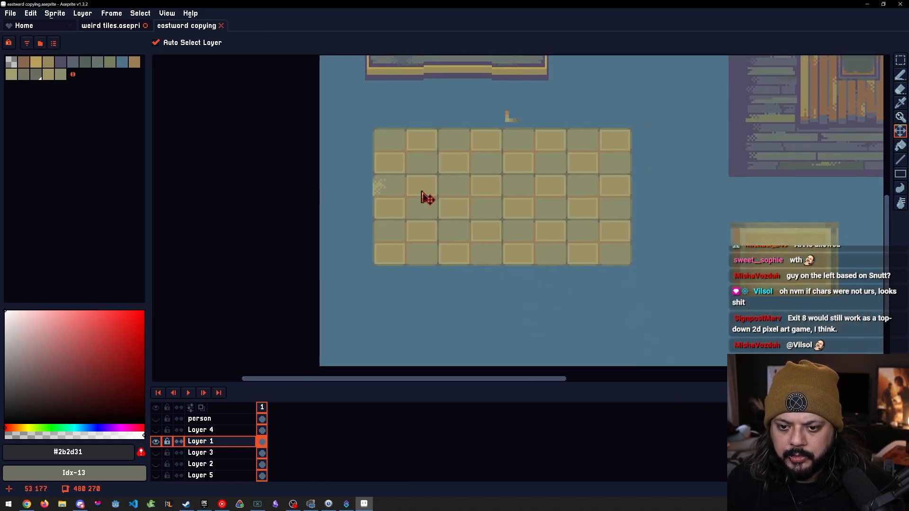
drag(552, 173, 466, 247)
drag(466, 216, 457, 248)
Compare the large house's roofs, plank walls and decking with those of the small house
drag(510, 197, 381, 228)
drag(536, 210, 416, 246)
drag(490, 236, 347, 241)
scroll(448, 176, left, 1)
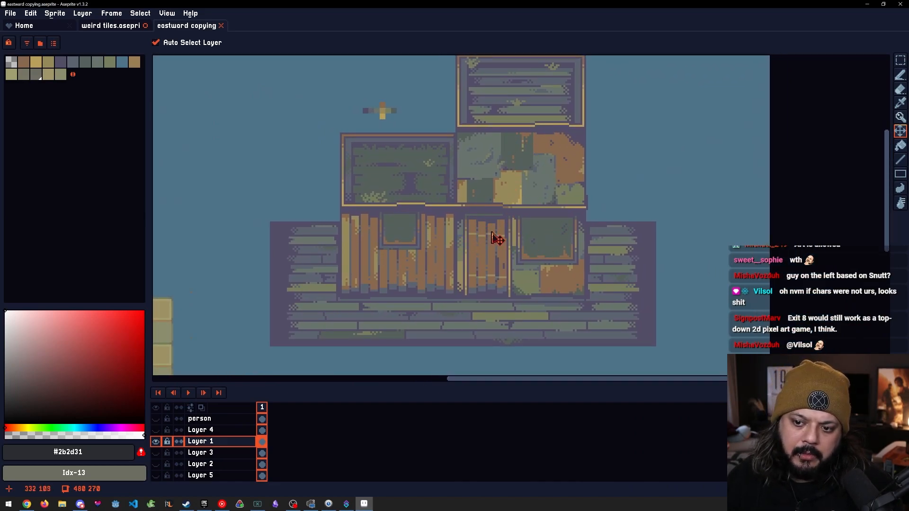
drag(529, 232, 521, 247)
scroll(409, 237, up, 1)
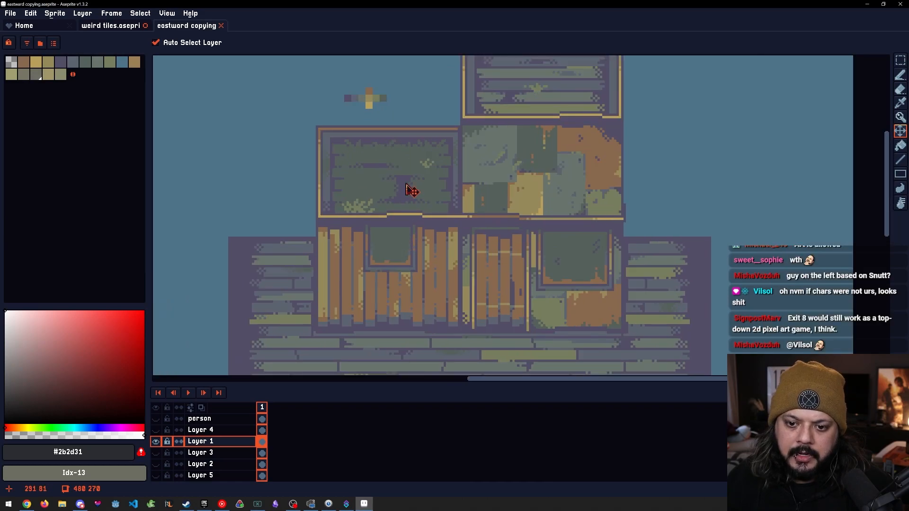
drag(373, 245, 554, 239)
drag(398, 215, 670, 200)
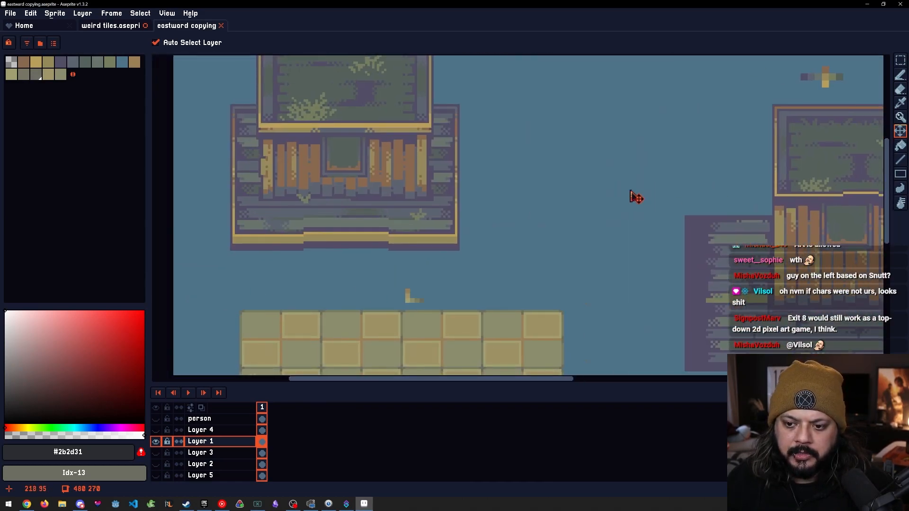
drag(408, 143, 439, 216)
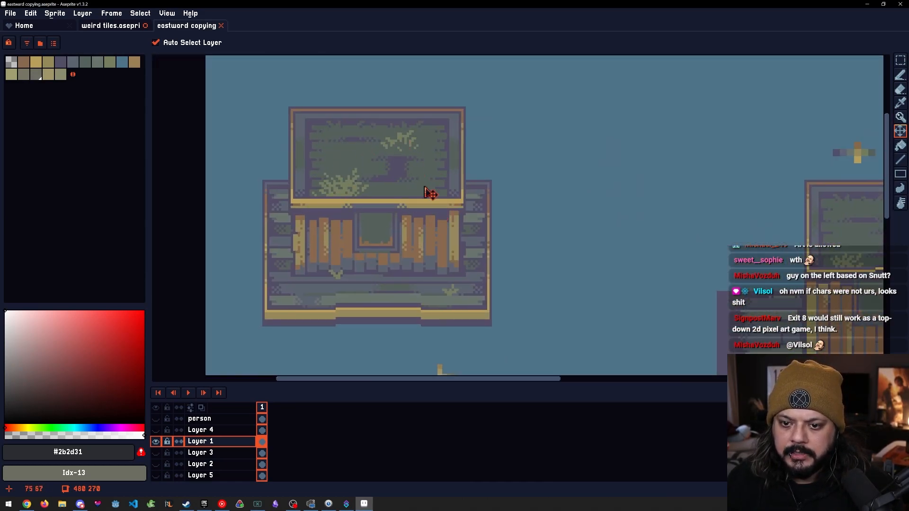
scroll(702, 263, up, 2)
drag(589, 195, 410, 197)
scroll(623, 223, down, 3)
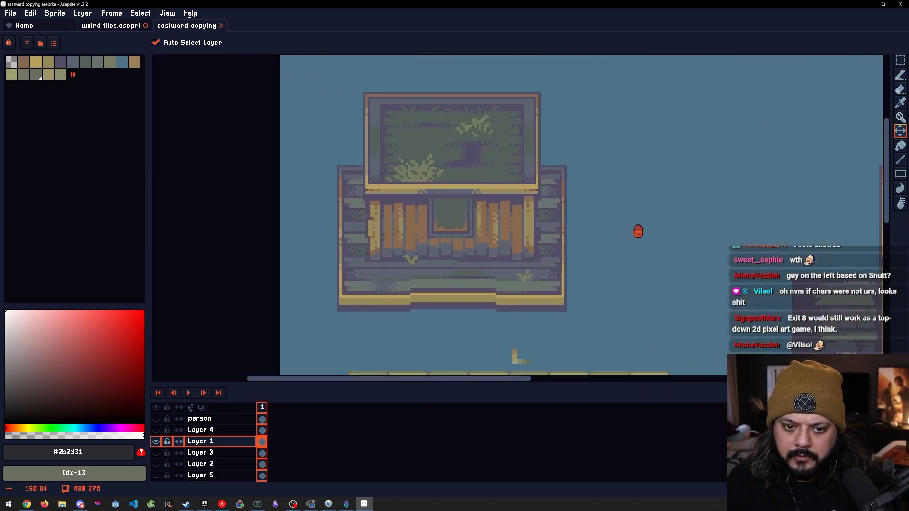
drag(620, 246, 506, 232)
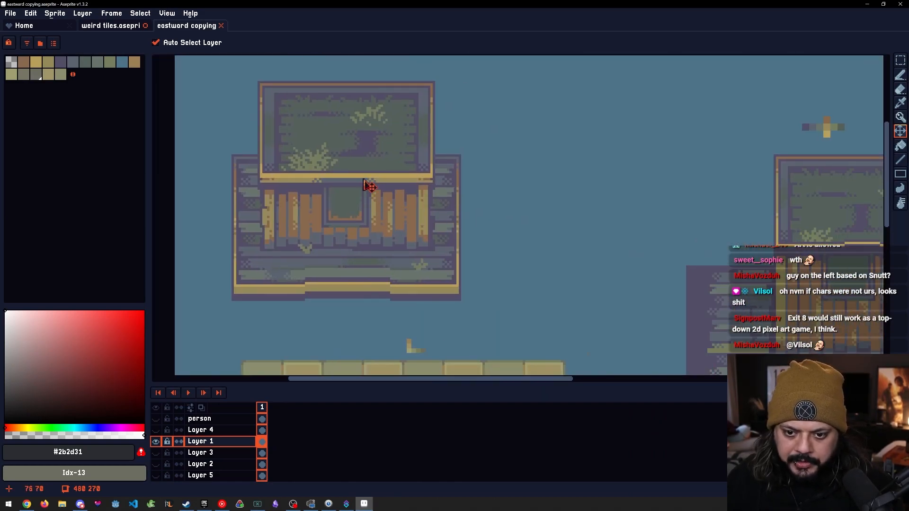
drag(710, 268, 302, 216)
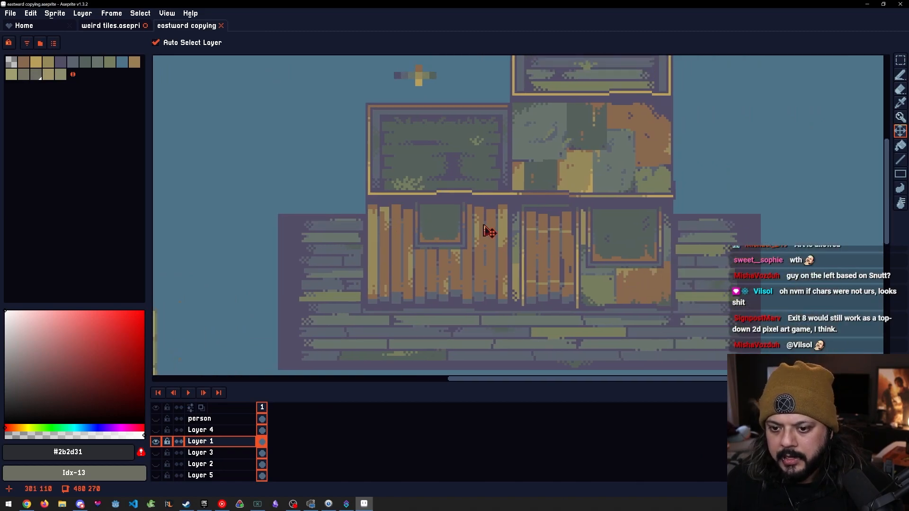
drag(388, 273, 375, 266)
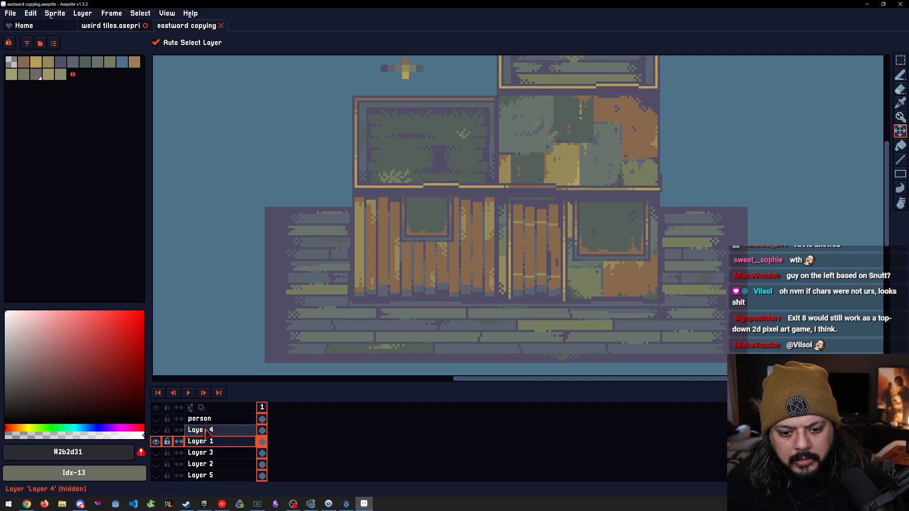
Show Layer 4 to view its two characters alongside the houses, and hide it again
click(156, 429)
drag(389, 335, 397, 315)
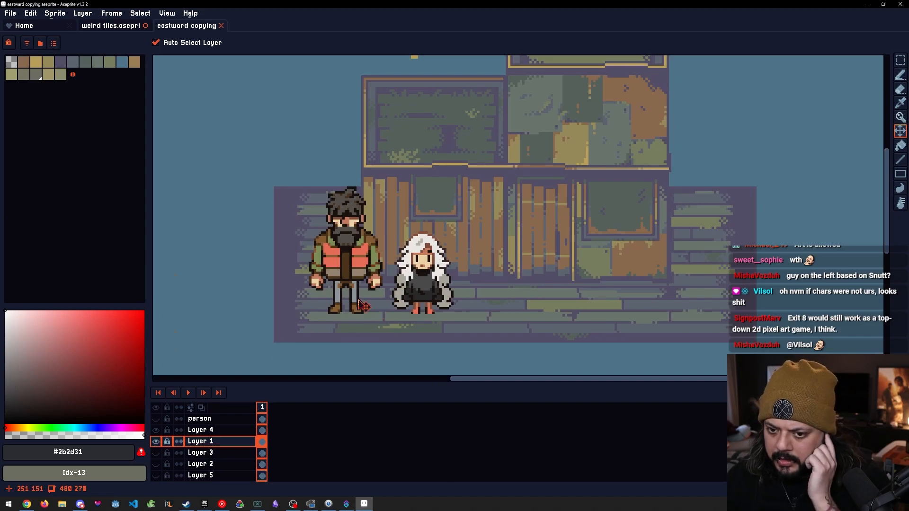
drag(322, 275, 397, 278)
scroll(397, 278, down, 2)
drag(266, 243, 539, 266)
scroll(426, 203, up, 1)
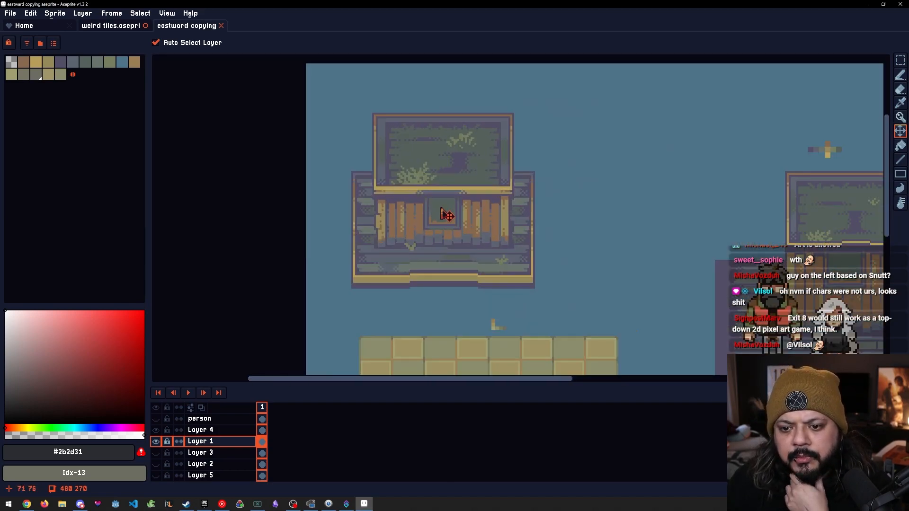
scroll(441, 208, up, 1)
drag(495, 241, 448, 232)
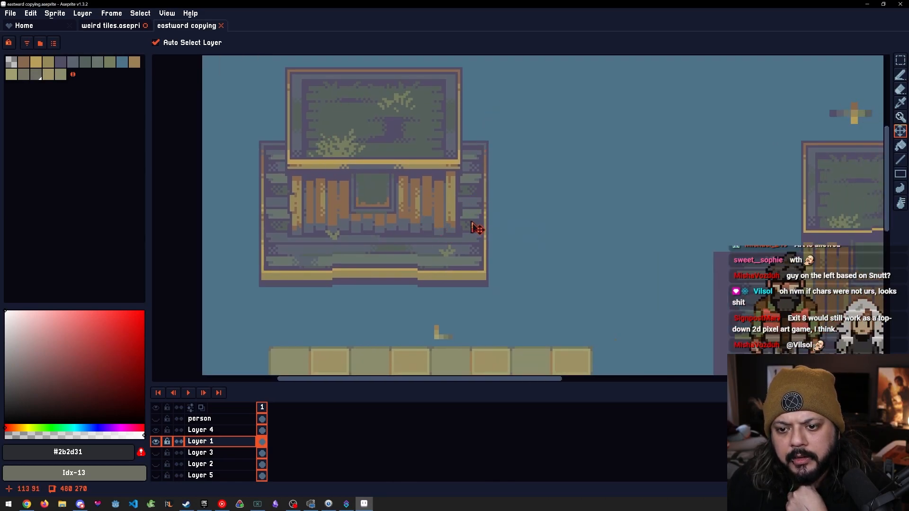
drag(785, 324, 480, 245)
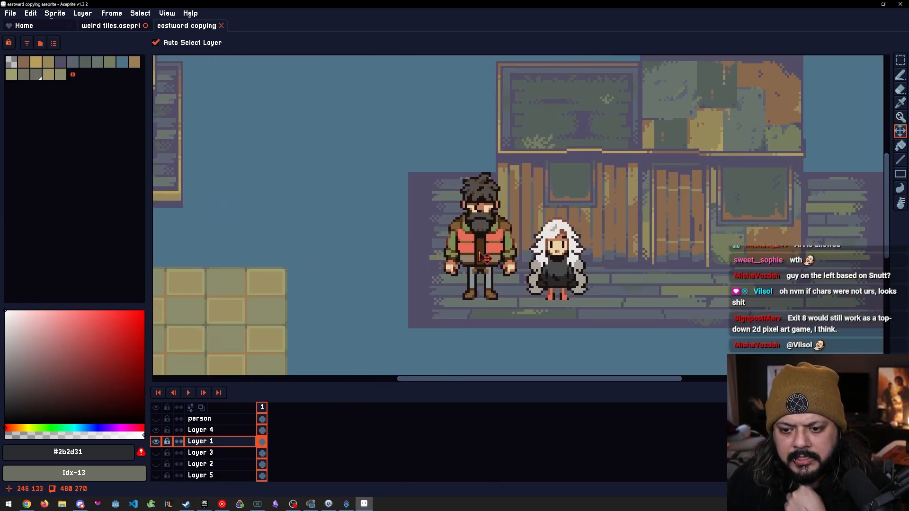
drag(537, 250, 410, 270)
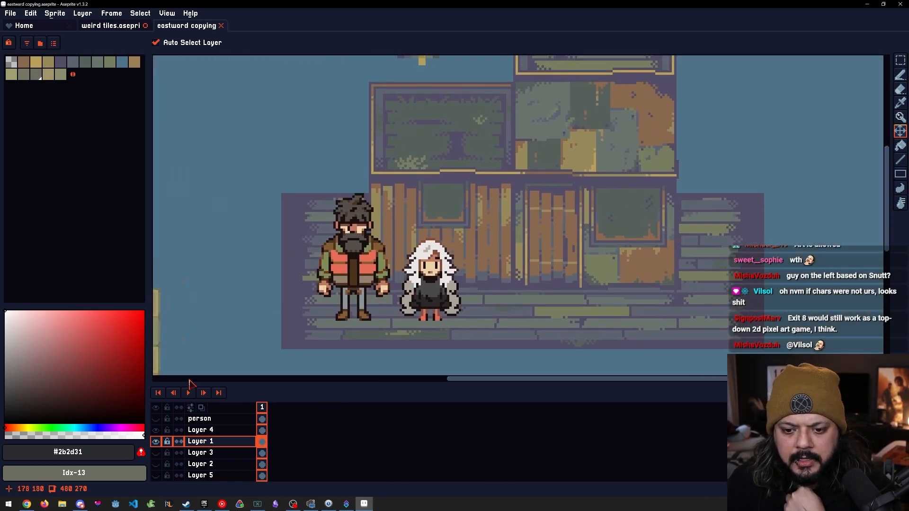
click(156, 430)
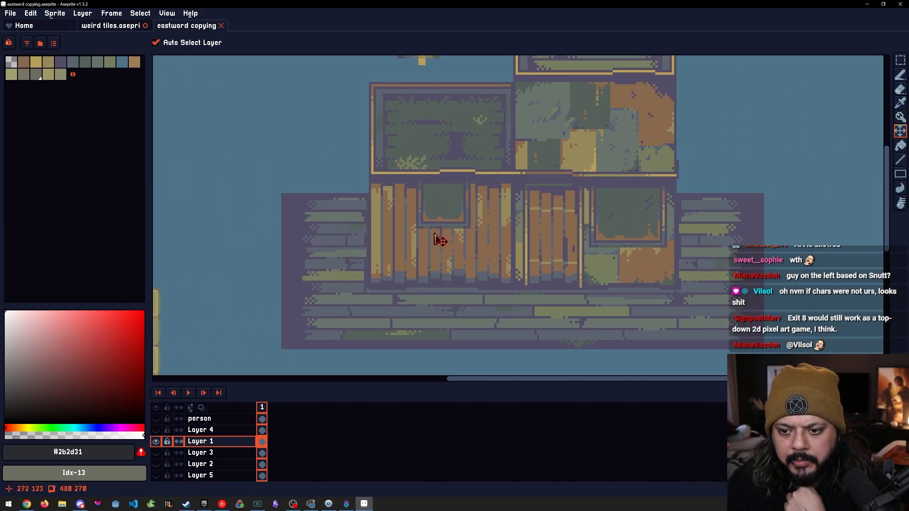
Examine the large house's upper roof, patchwork panels, windows, door and surrounding planks in detail
scroll(473, 248, right, 2)
scroll(474, 247, up, 2)
scroll(426, 190, up, 1)
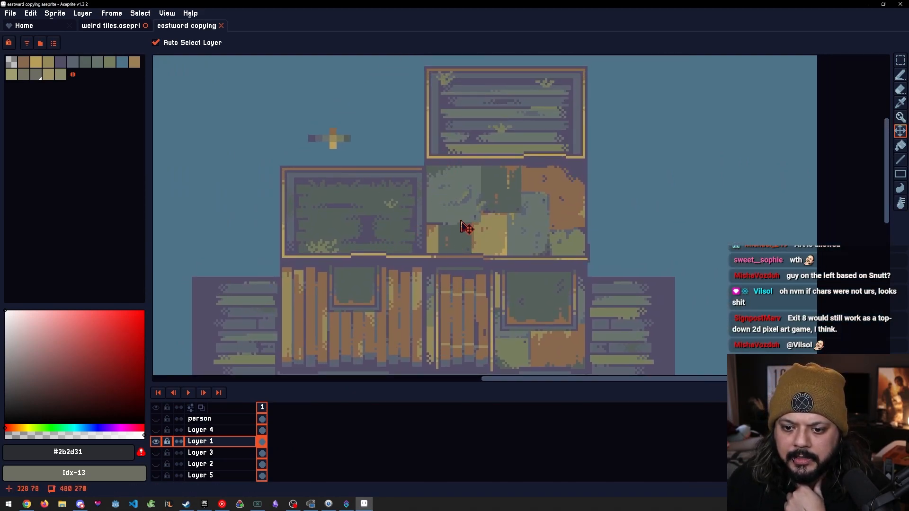
scroll(469, 257, down, 2)
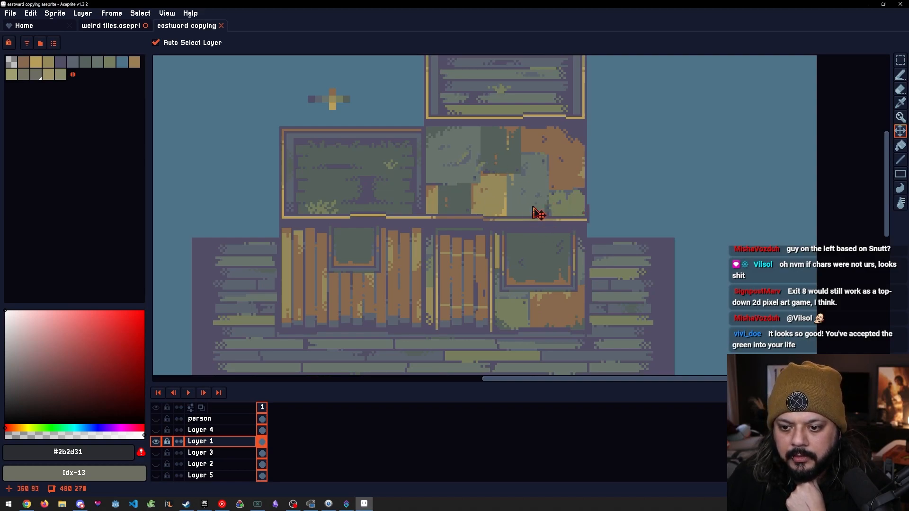
drag(455, 221, 467, 226)
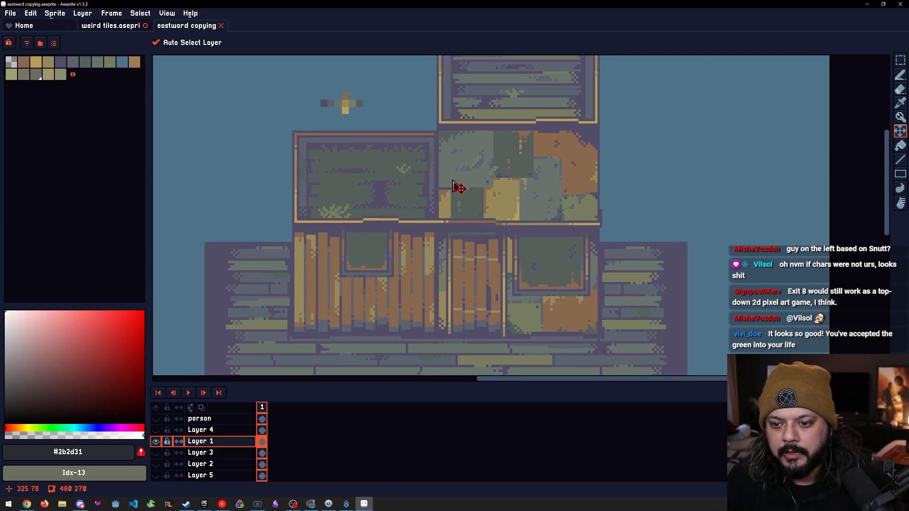
drag(444, 282, 416, 251)
scroll(470, 280, up, 1)
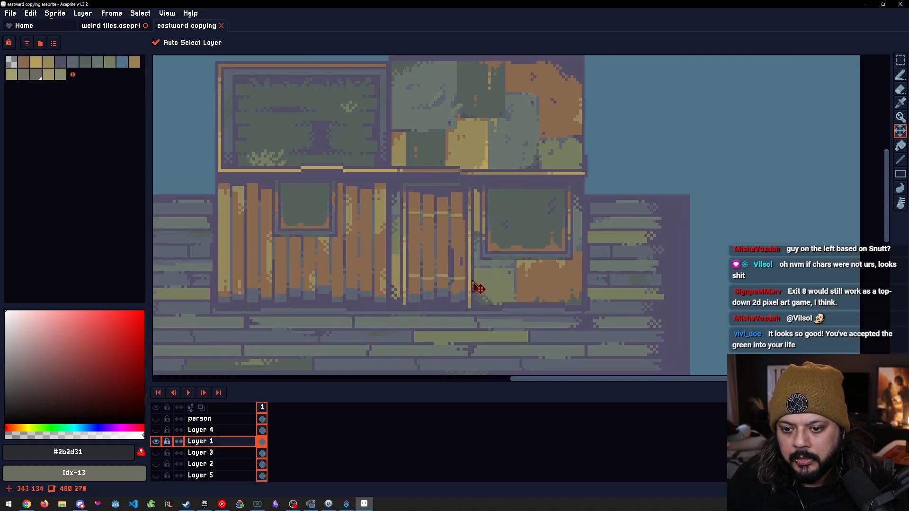
drag(465, 253, 493, 287)
drag(342, 86, 372, 129)
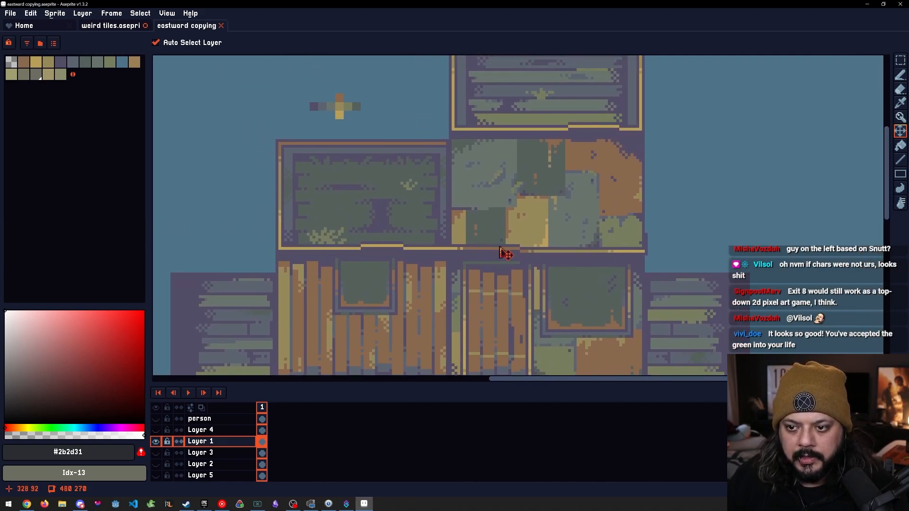
scroll(494, 246, down, 1)
scroll(506, 314, down, 1)
drag(506, 314, 514, 222)
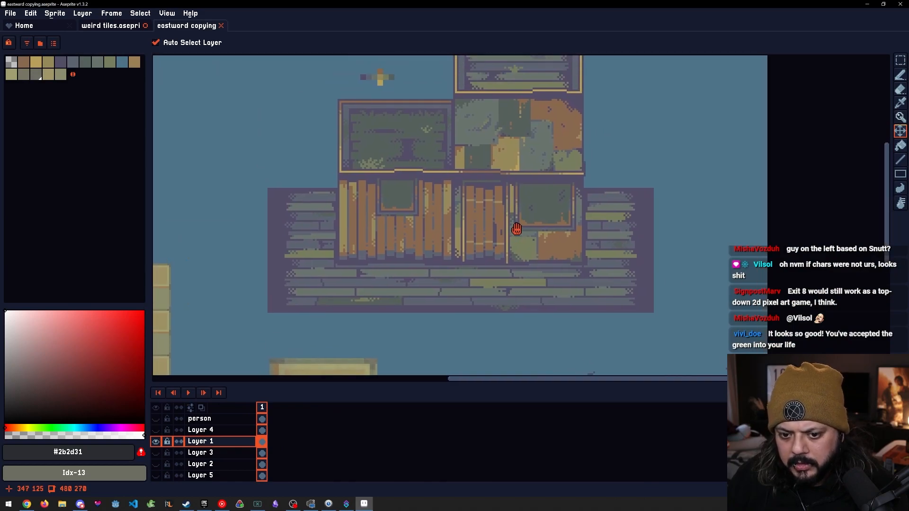
scroll(535, 289, down, 2)
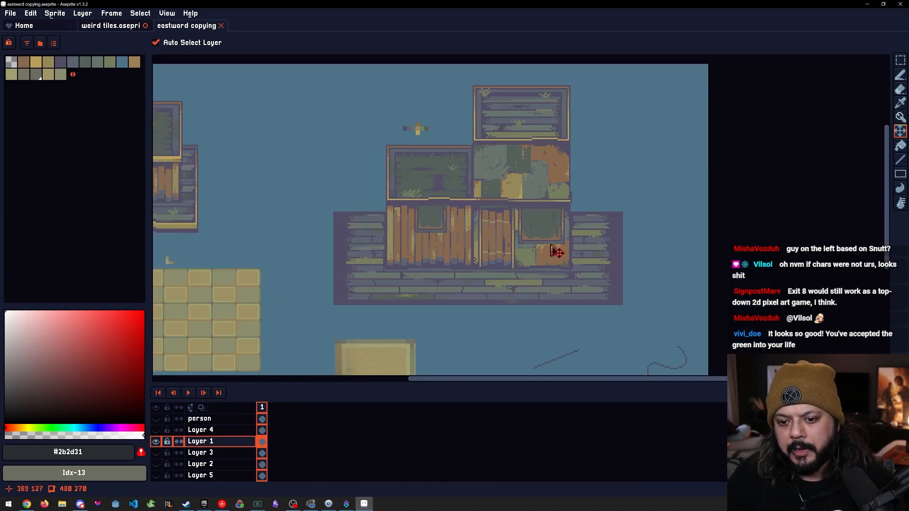
Inspect the shaded cone and the straight and curved practice lines below the large house
scroll(562, 257, down, 2)
scroll(548, 266, up, 3)
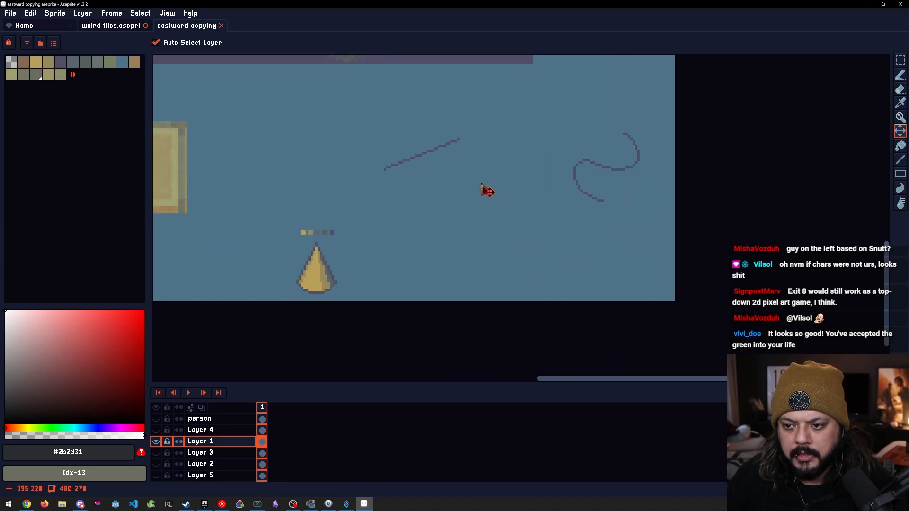
drag(438, 217, 546, 258)
drag(395, 182, 532, 204)
scroll(513, 198, down, 1)
scroll(534, 197, down, 1)
drag(556, 138, 578, 306)
Switch back to the weird tiles sprite and bring its street scene into view
click(119, 29)
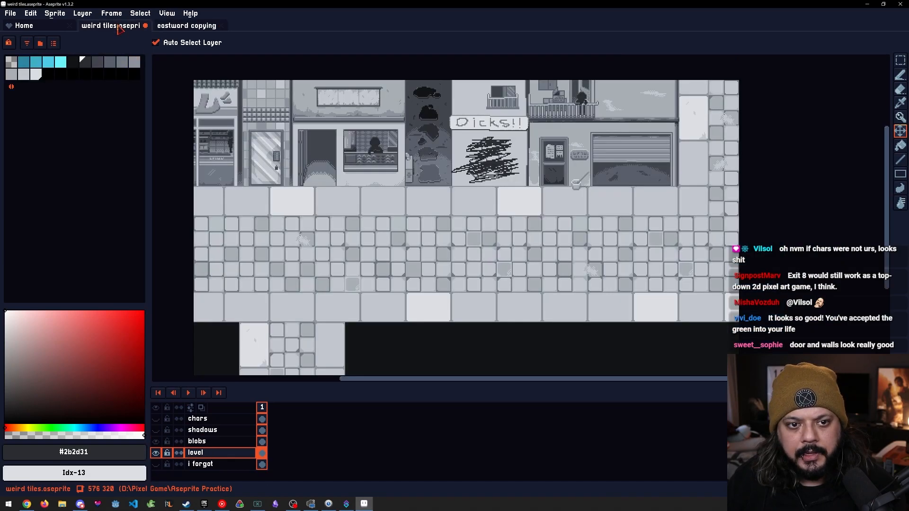
drag(396, 191, 396, 171)
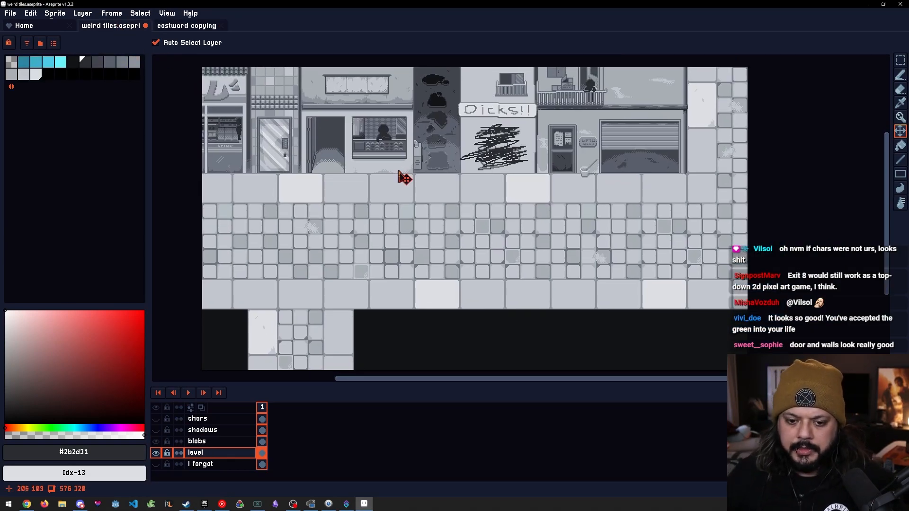
Show the chars layer so its two colored characters stand on the grayscale street
click(156, 419)
drag(354, 267, 435, 249)
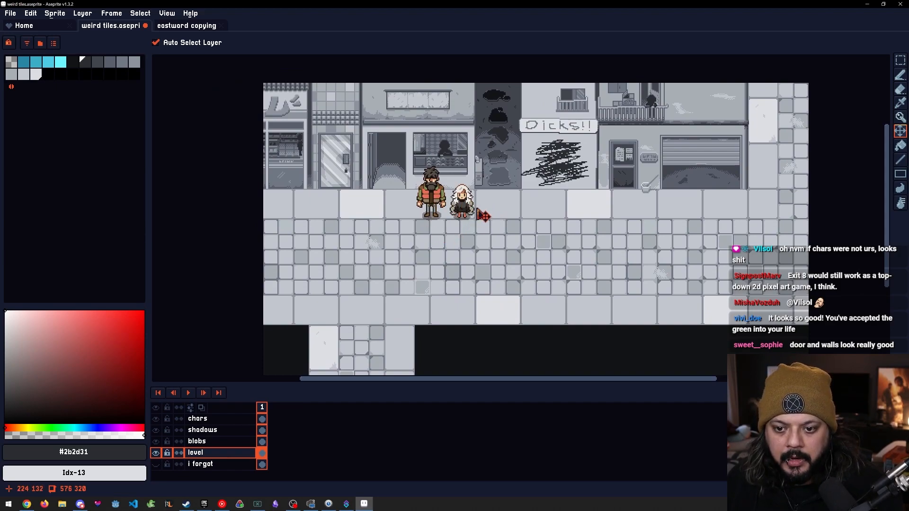
scroll(462, 198, up, 1)
scroll(460, 197, up, 1)
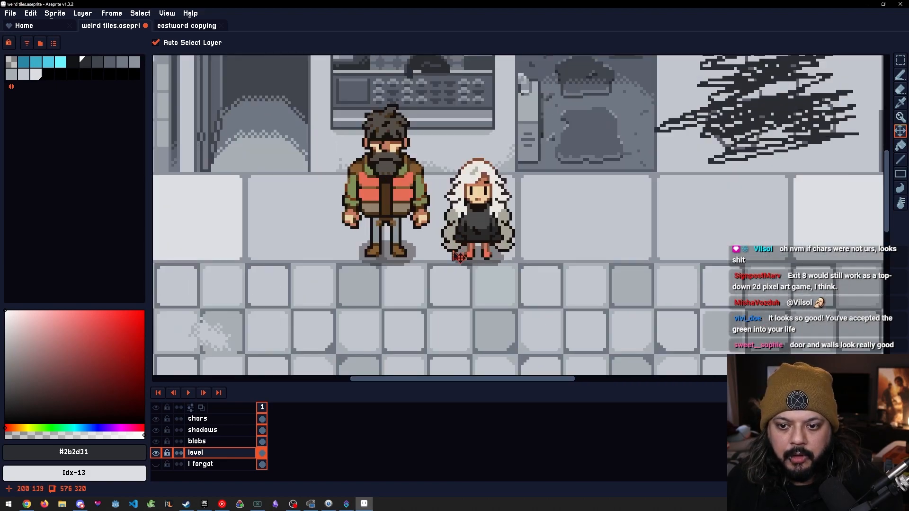
drag(455, 264, 459, 282)
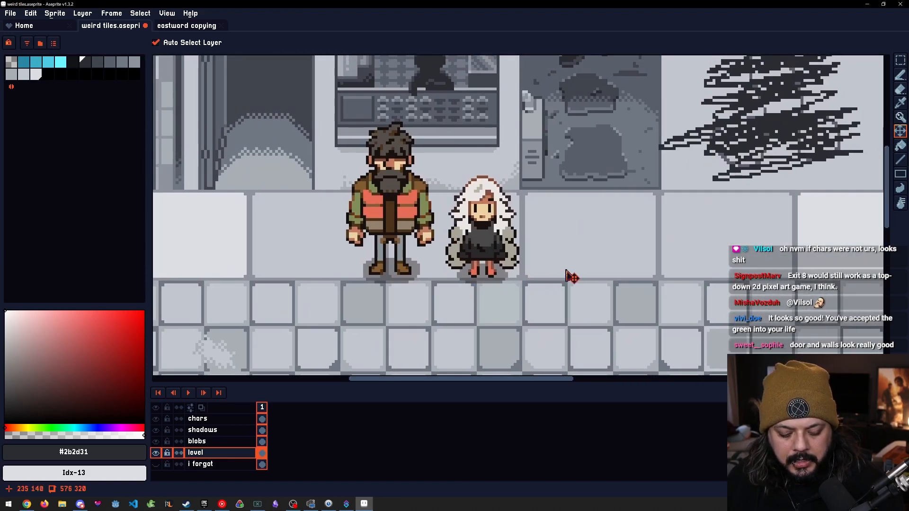
Draw a small dark #2b2d31 figure outline, about 8 by 14 pixels, on the sidewalk slab beside the white-haired character with a 1px pencil
key(b)
drag(568, 251, 491, 242)
scroll(491, 242, up, 4)
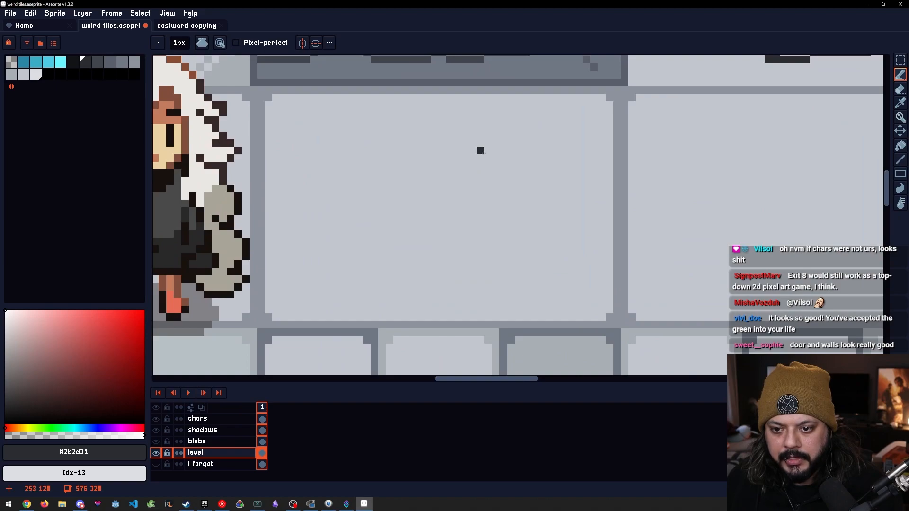
click(495, 150)
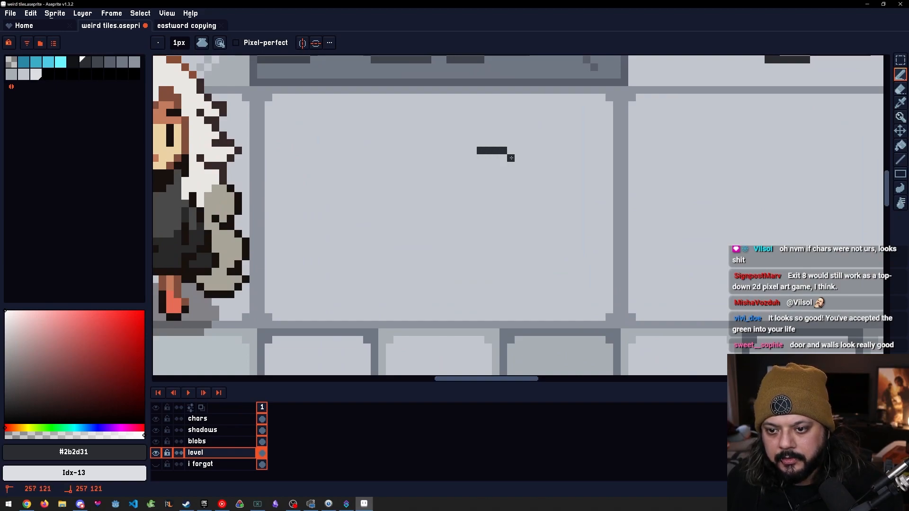
mouse_move(511, 176)
mouse_down()
mouse_move(503, 187)
mouse_move(472, 178)
mouse_move(470, 159)
mouse_up()
mouse_move(465, 204)
mouse_down()
mouse_move(516, 203)
mouse_move(518, 227)
mouse_move(511, 214)
mouse_move(482, 210)
mouse_move(476, 222)
mouse_move(474, 209)
mouse_move(474, 234)
mouse_move(511, 234)
mouse_move(477, 240)
mouse_move(475, 250)
mouse_move(506, 244)
mouse_up()
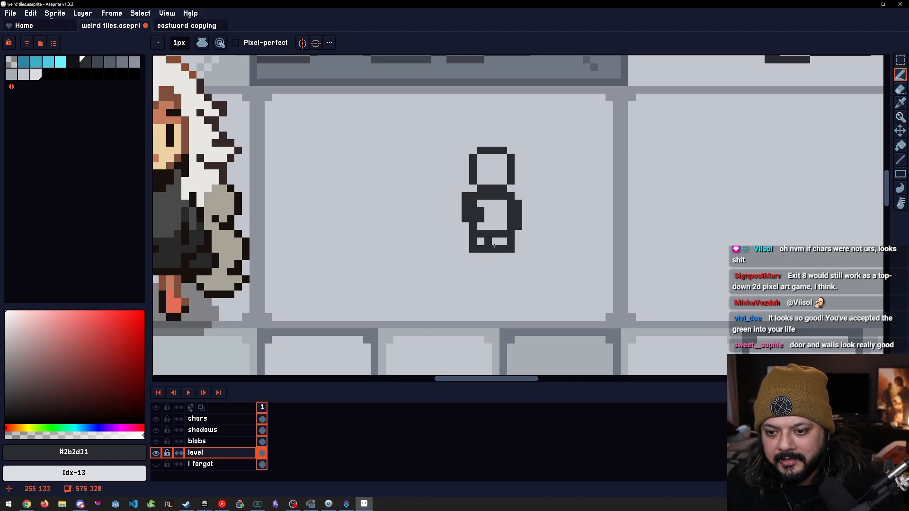
Fill the gap between the small figure's legs and add two single-pixel eyes to its face
right_click(496, 256)
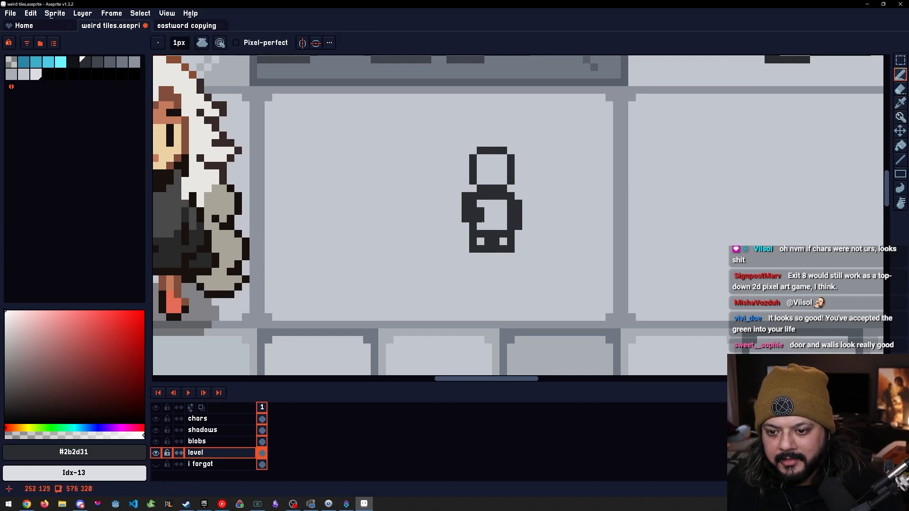
right_click(486, 166)
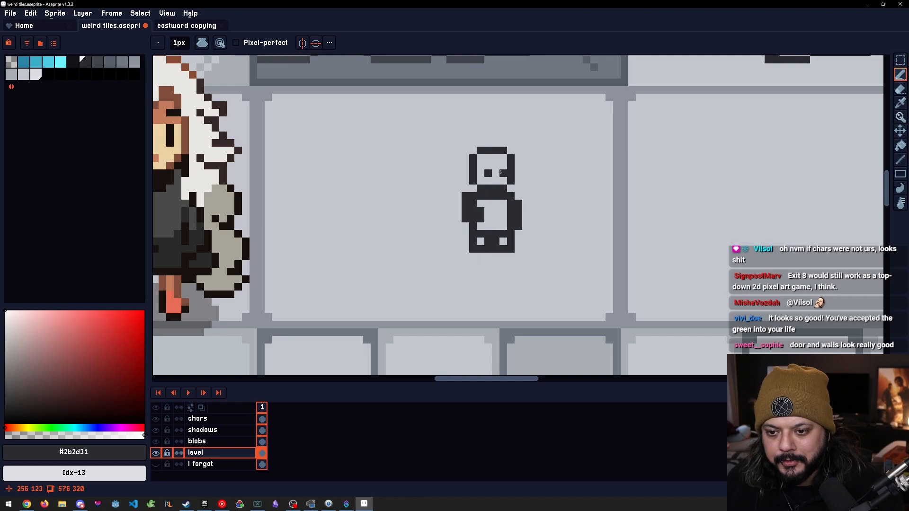
drag(471, 223, 476, 232)
drag(497, 192, 501, 203)
Sample the slab's light gray #c2c6cf and touch up the small figure's shoulder with it
scroll(529, 272, down, 2)
drag(549, 279, 533, 270)
scroll(532, 270, up, 3)
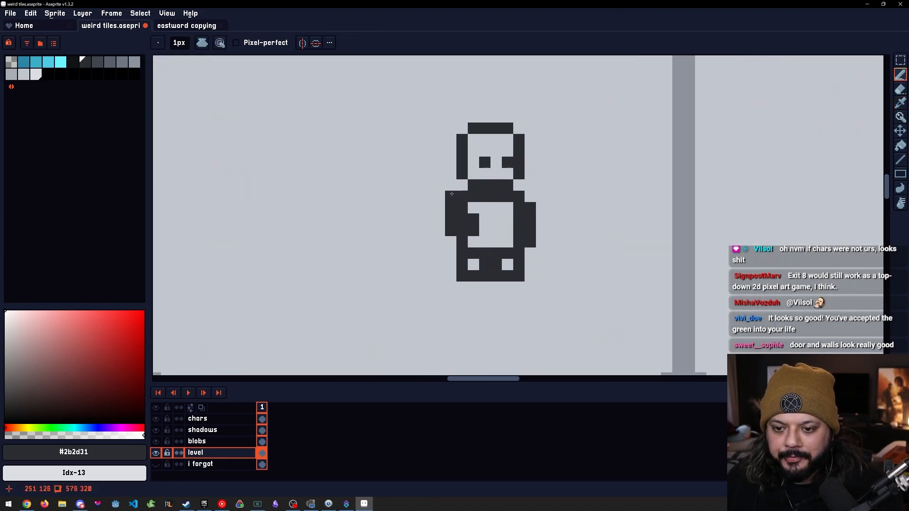
key(e)
scroll(529, 242, down, 1)
scroll(478, 232, up, 2)
alt+click(466, 202)
key(b)
click(499, 208)
Compare the small figure with the white-haired character's face, hair and dress up close
mouse_move(566, 242)
mouse_down()
mouse_move(517, 242)
mouse_move(546, 258)
mouse_move(538, 253)
mouse_up()
scroll(516, 242, down, 2)
scroll(534, 278, down, 2)
scroll(534, 278, up, 3)
scroll(509, 265, down, 3)
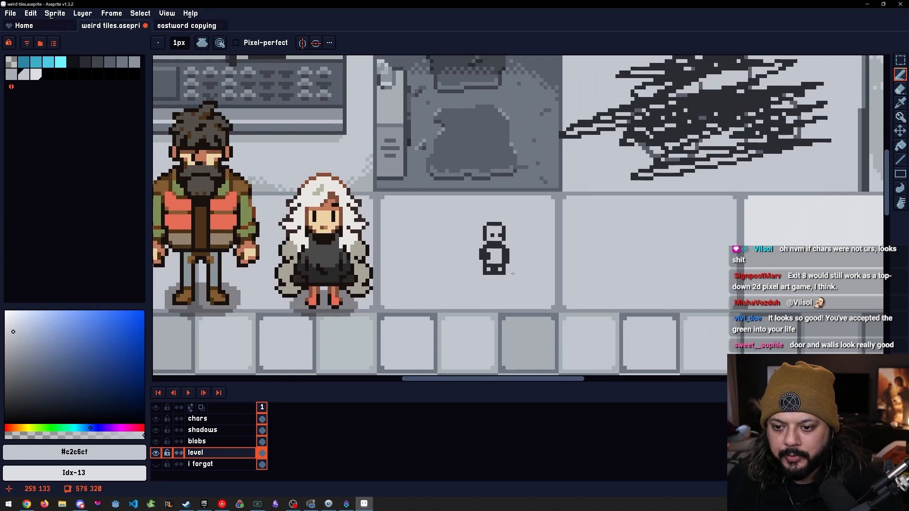
drag(444, 263, 496, 268)
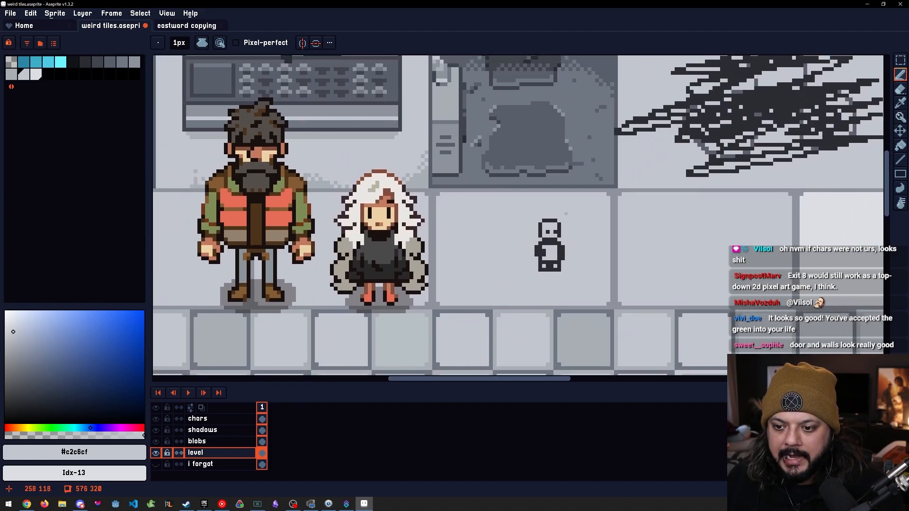
scroll(562, 214, up, 2)
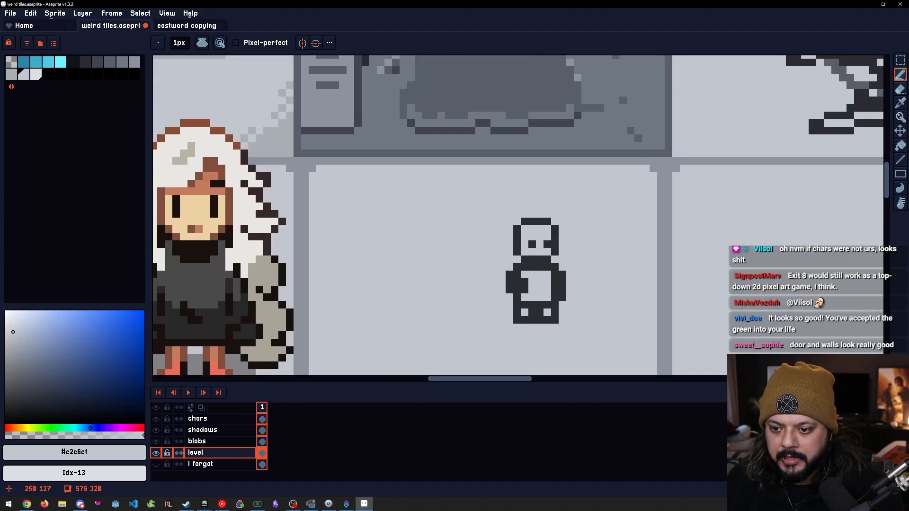
drag(504, 273, 540, 246)
mouse_move(345, 244)
mouse_down()
mouse_move(354, 240)
mouse_move(345, 232)
mouse_up()
drag(290, 259, 412, 259)
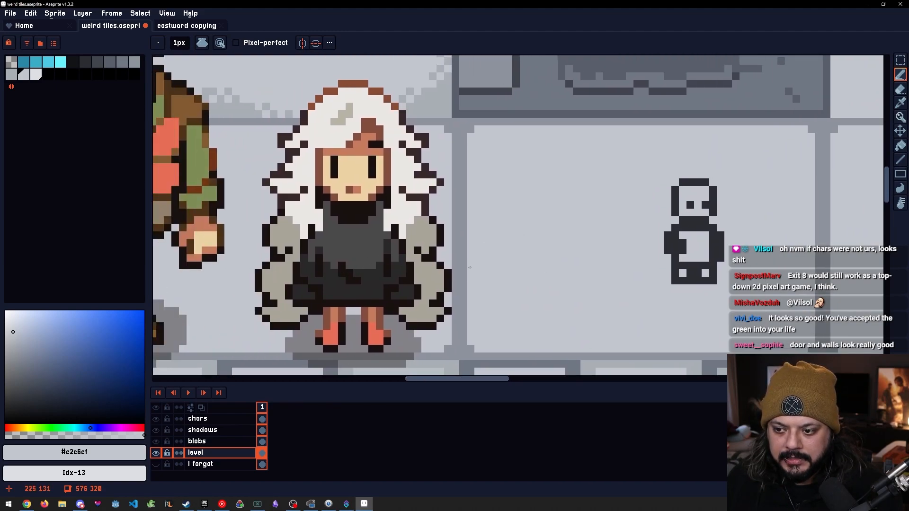
Examine both colored characters and the small figure side by side against the storefronts
scroll(471, 267, down, 3)
scroll(559, 268, up, 1)
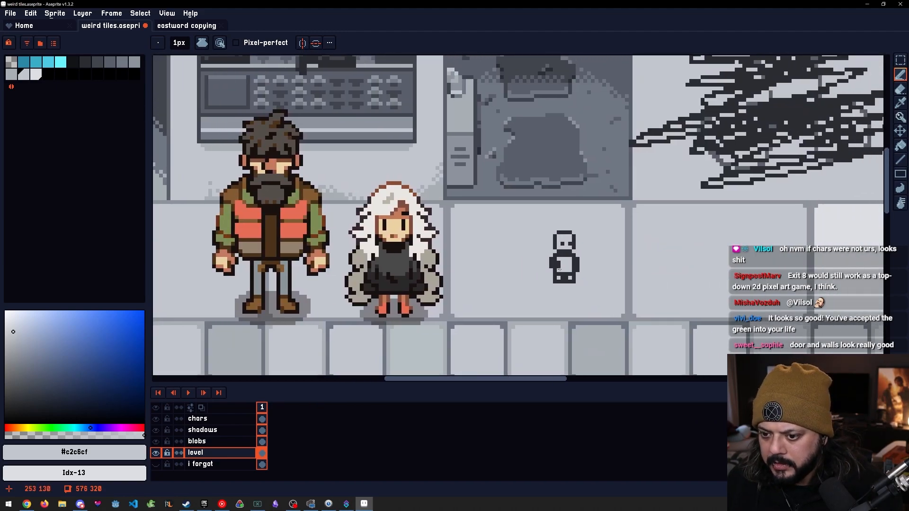
drag(560, 269, 528, 271)
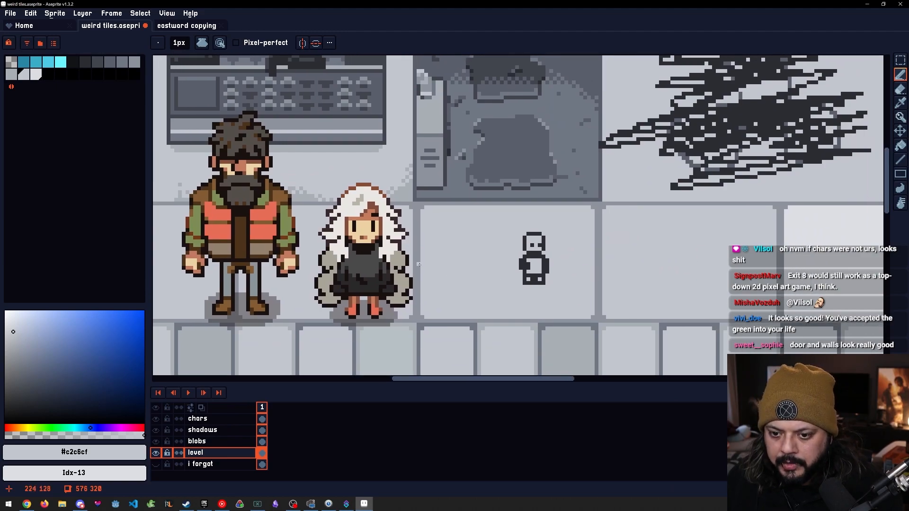
mouse_move(510, 269)
mouse_down()
mouse_move(552, 267)
mouse_move(494, 235)
mouse_move(452, 235)
mouse_up()
drag(282, 217, 426, 217)
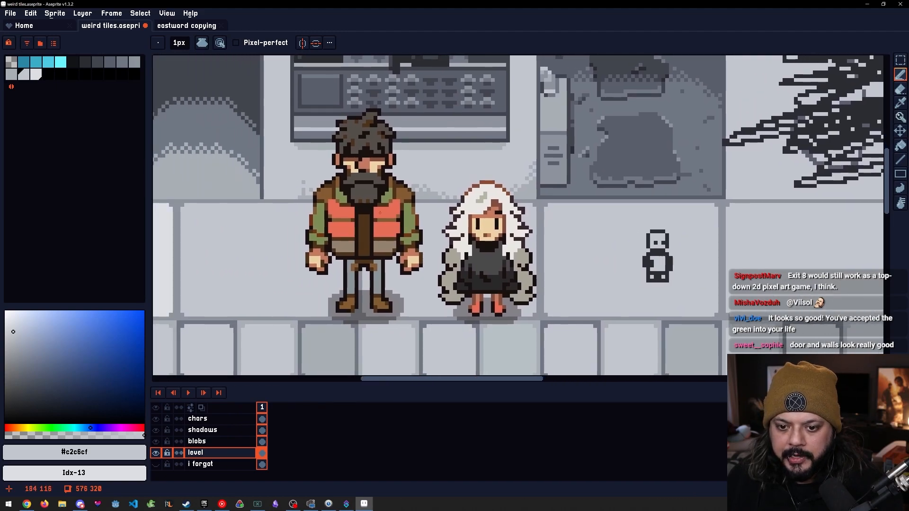
scroll(372, 230, left, 1)
scroll(388, 236, down, 4)
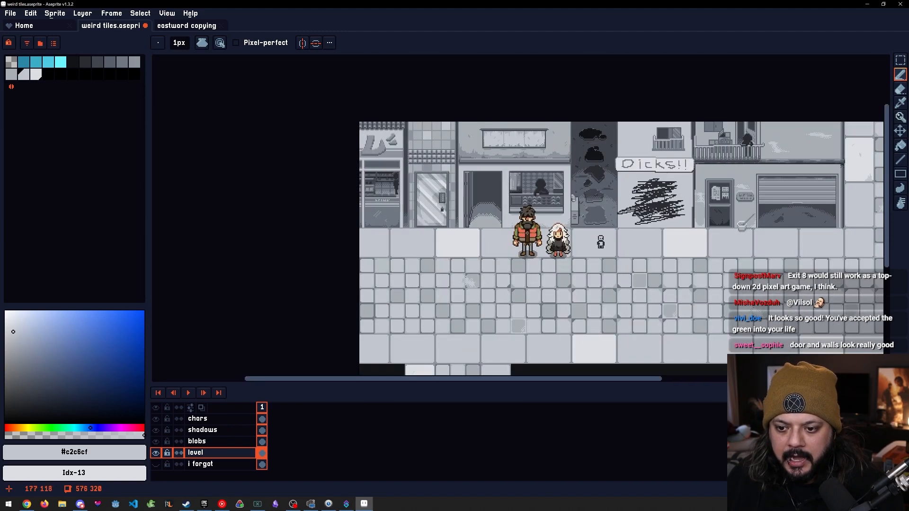
Try moving the chars layer's two characters up to the open doorway, and undo the move
scroll(527, 236, up, 1)
key(v)
drag(528, 236, 485, 250)
drag(472, 205, 470, 201)
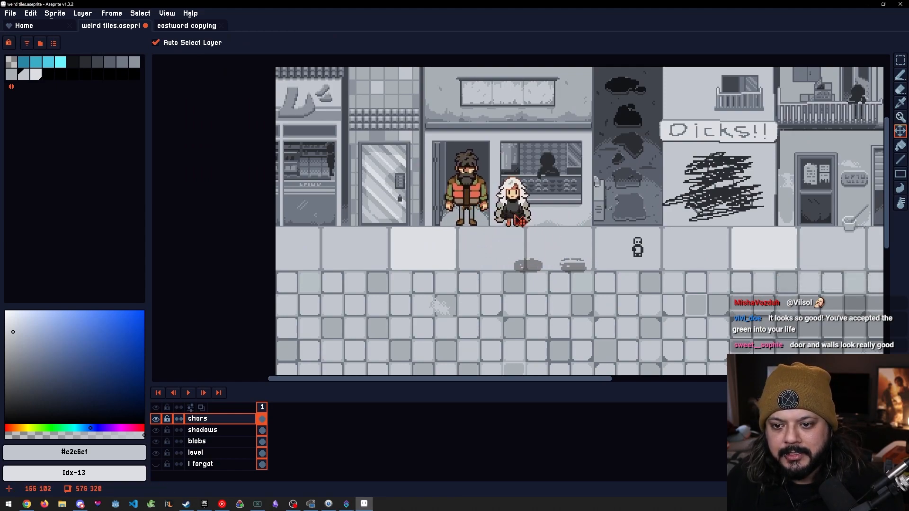
key(ctrl+z)
Examine the doorway, serving window, alley, sign and garage facades in relation to the characters' size
scroll(483, 176, up, 1)
drag(501, 172, 498, 220)
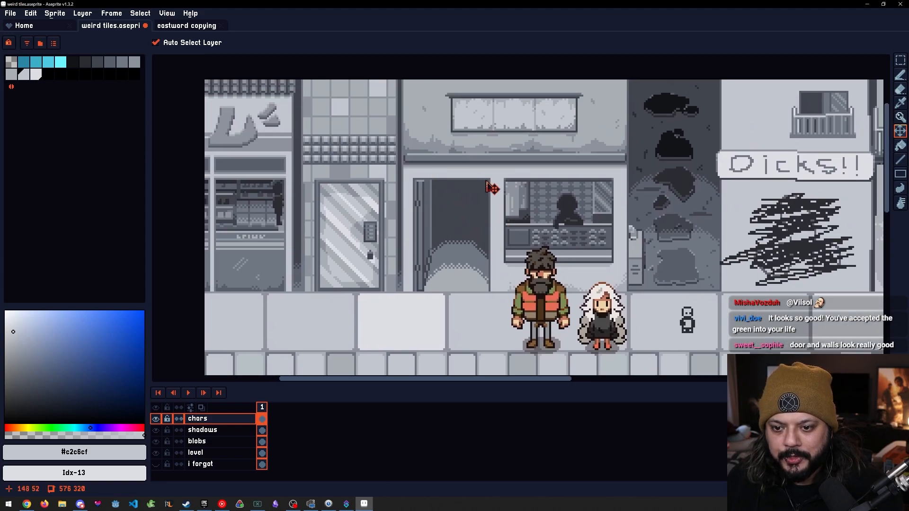
scroll(612, 271, right, 3)
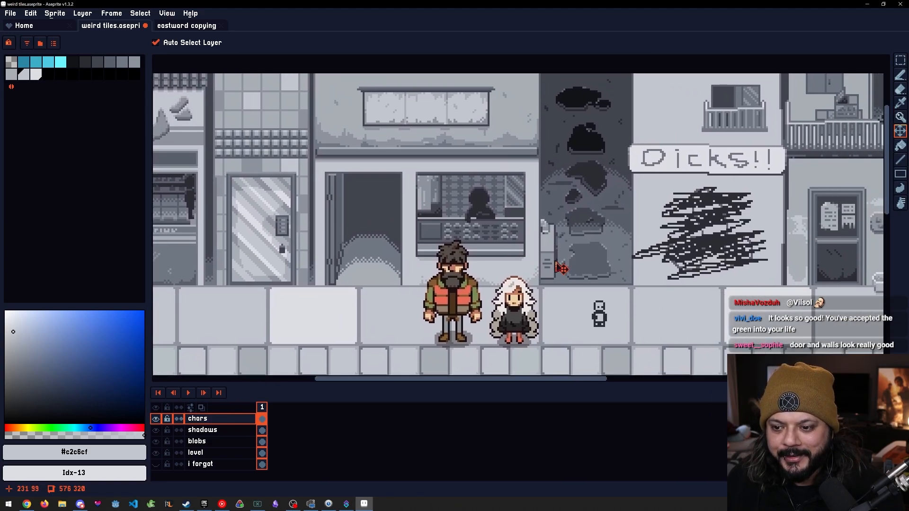
scroll(638, 227, right, 2)
scroll(637, 226, right, 6)
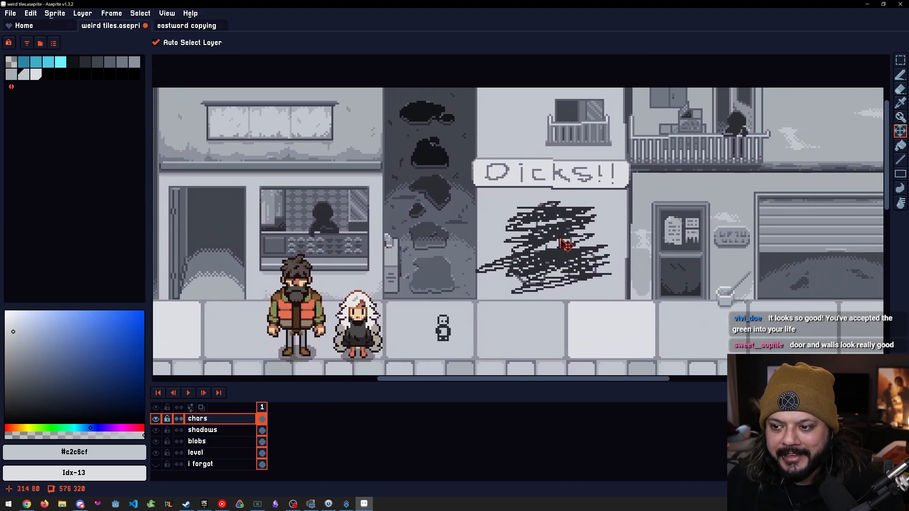
scroll(554, 244, down, 3)
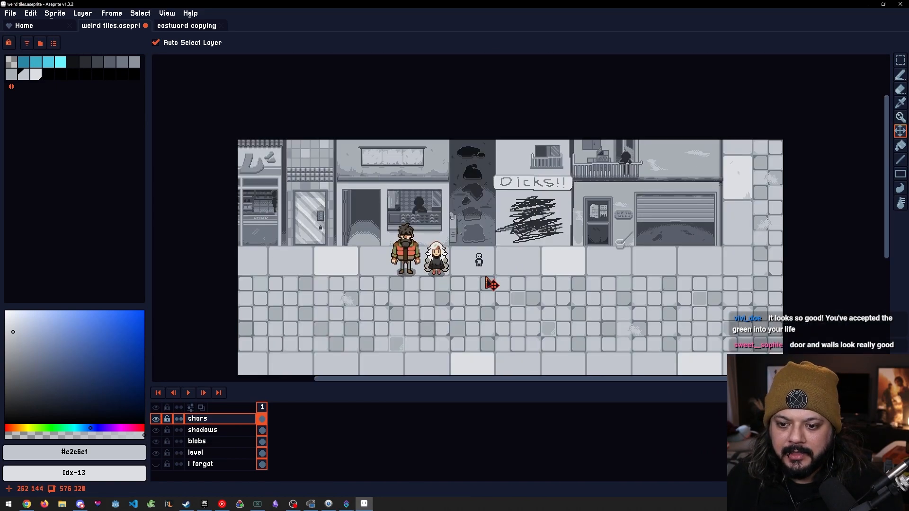
drag(489, 284, 492, 233)
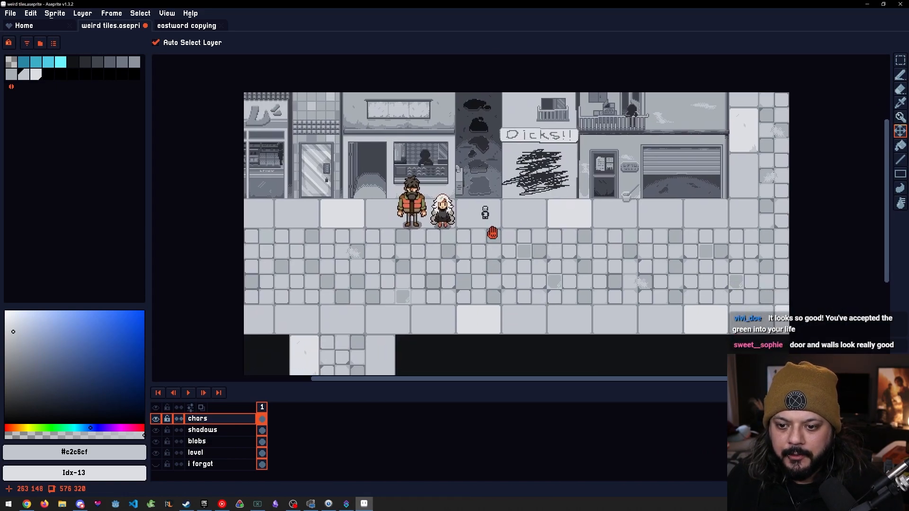
Inspect the sidewalk slabs and the small paving tiles along the length of the street
scroll(493, 244, up, 3)
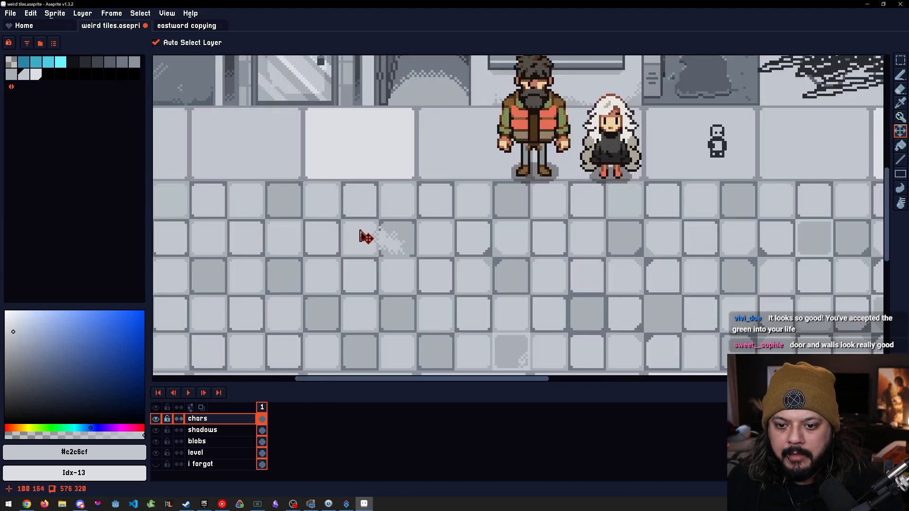
drag(478, 291, 352, 218)
drag(559, 215, 335, 240)
scroll(508, 229, down, 2)
drag(582, 234, 401, 237)
scroll(405, 243, down, 1)
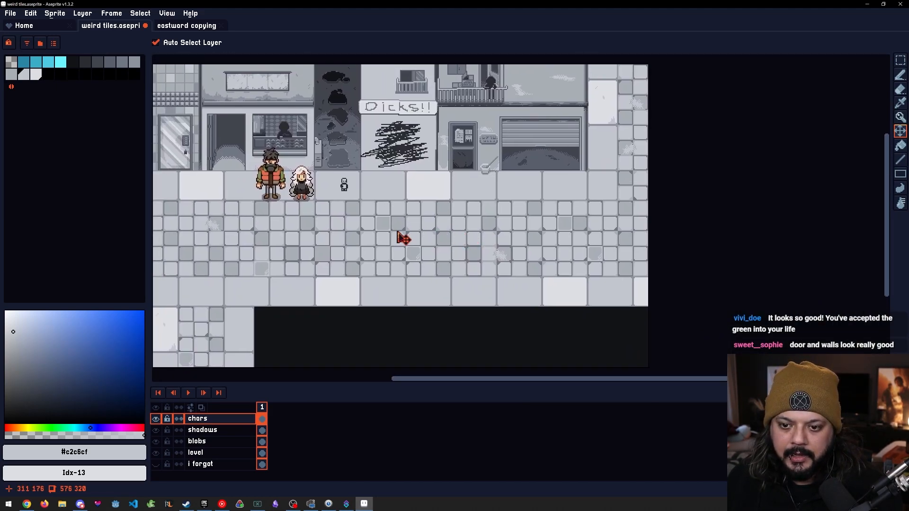
drag(481, 289, 543, 248)
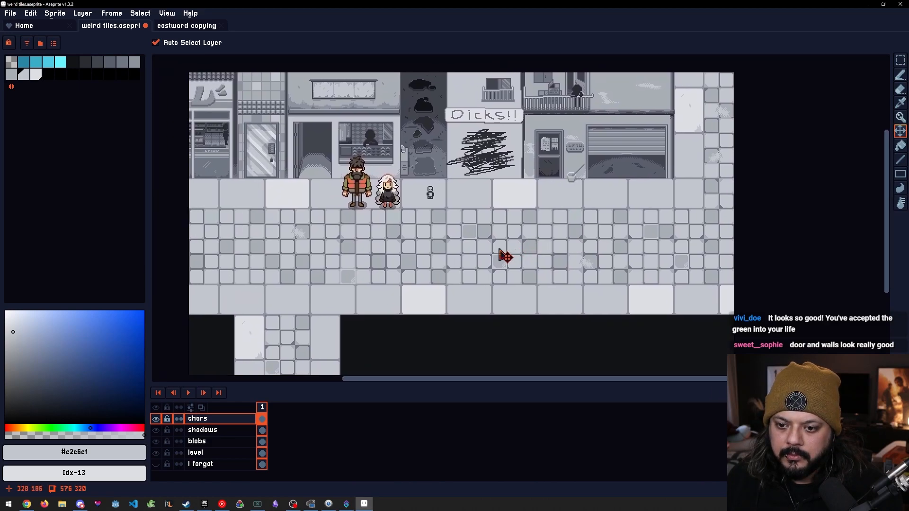
Compare the scale of the two detailed characters with the small figure, both close up and in the wider street
scroll(358, 185, up, 4)
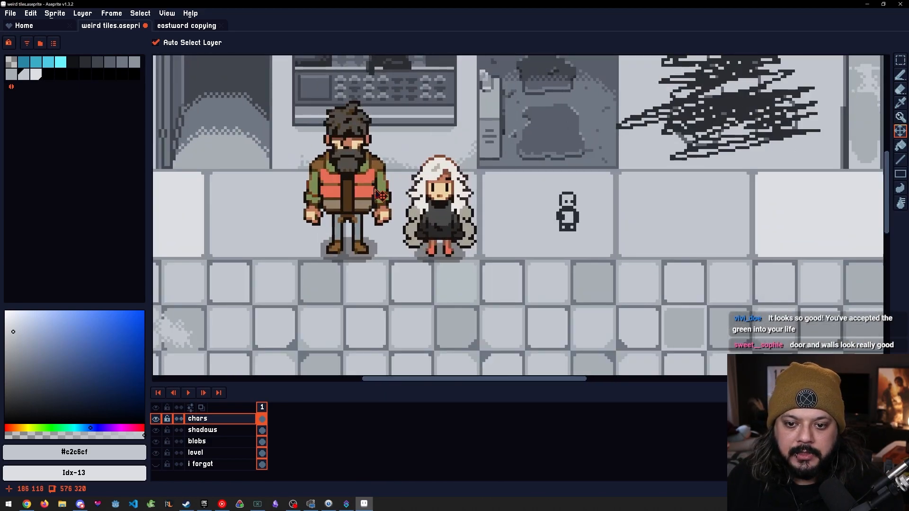
scroll(359, 185, down, 2)
drag(359, 186, 431, 236)
scroll(570, 331, down, 2)
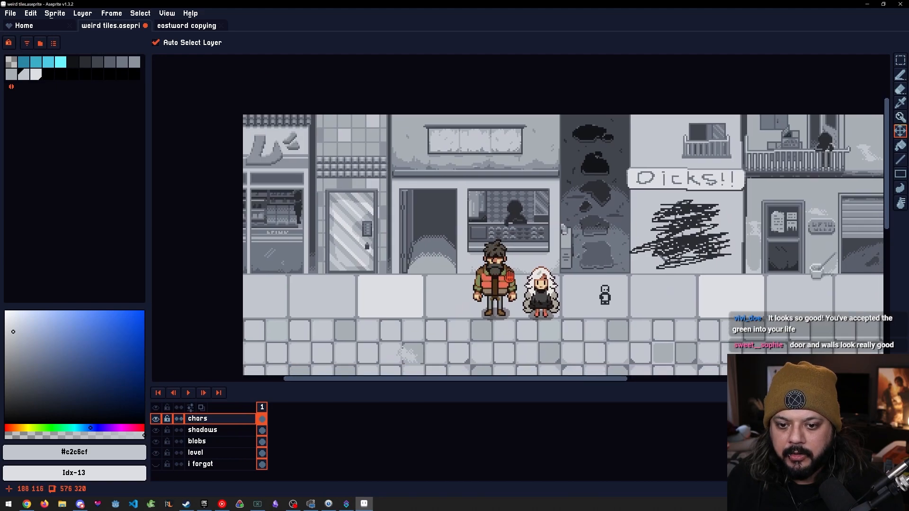
scroll(522, 297, up, 3)
drag(579, 260, 514, 256)
scroll(554, 253, down, 2)
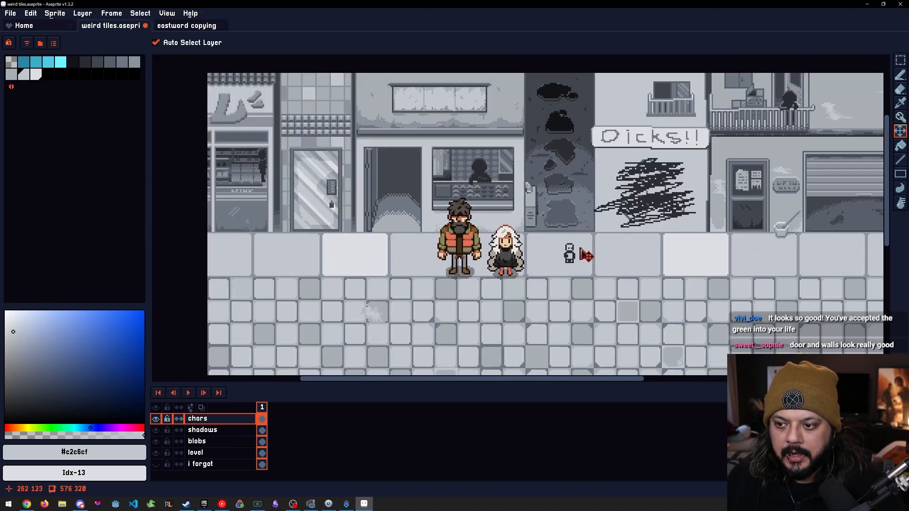
drag(611, 260, 540, 244)
scroll(550, 246, down, 1)
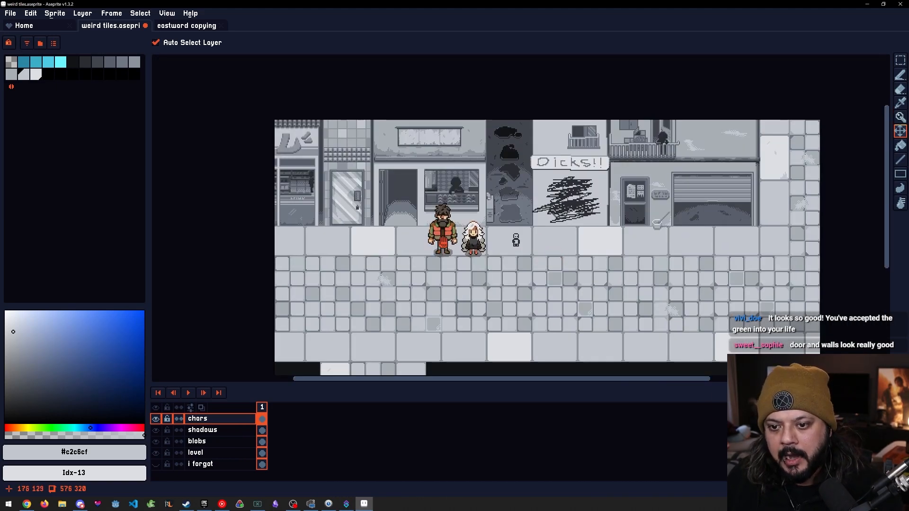
Review the whole street scene, including the hand-lettered sign and the scribbled wall below it
scroll(445, 250, left, 1)
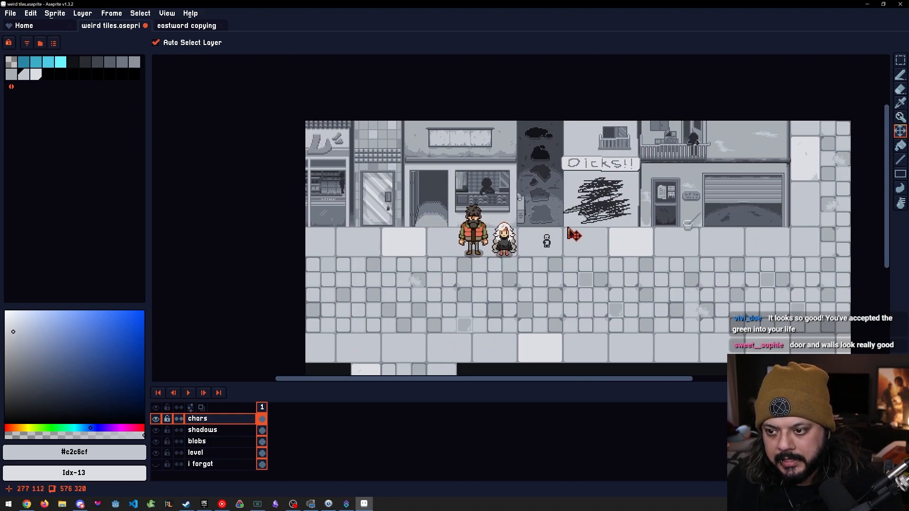
drag(574, 235, 559, 246)
drag(482, 239, 468, 242)
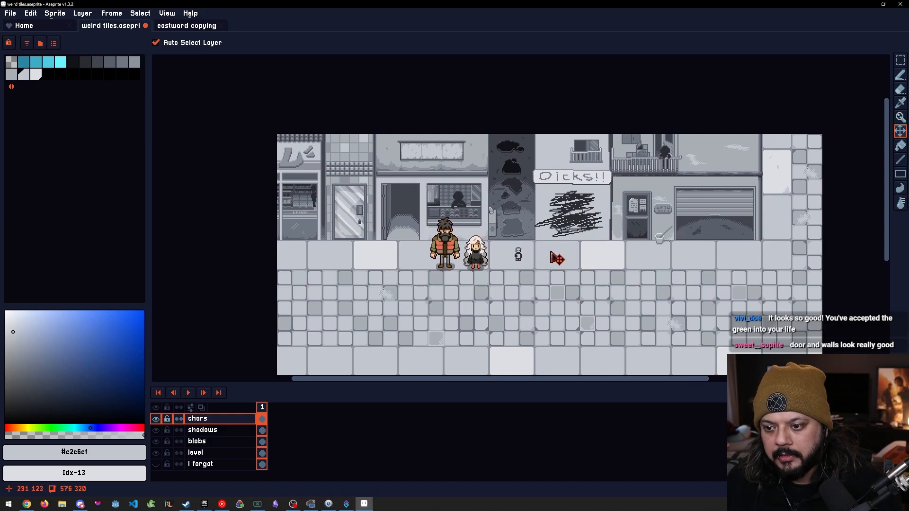
drag(544, 257, 500, 198)
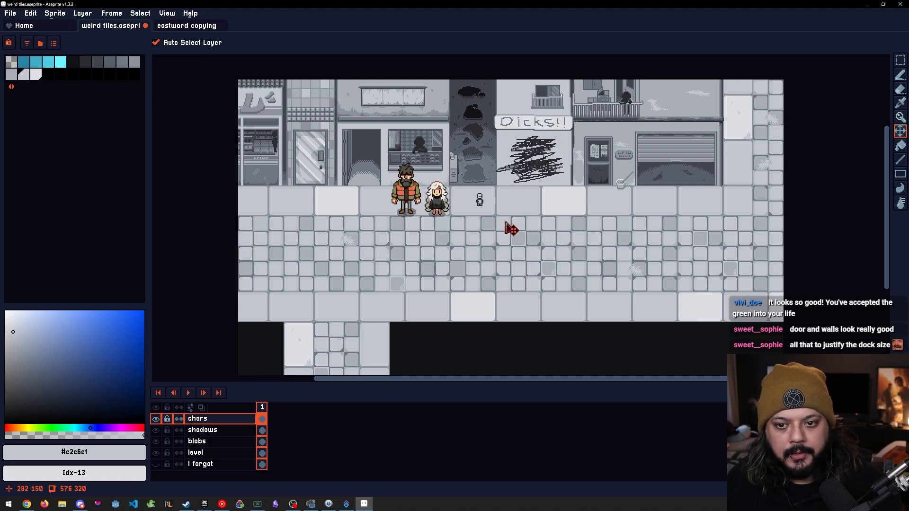
scroll(568, 154, up, 2)
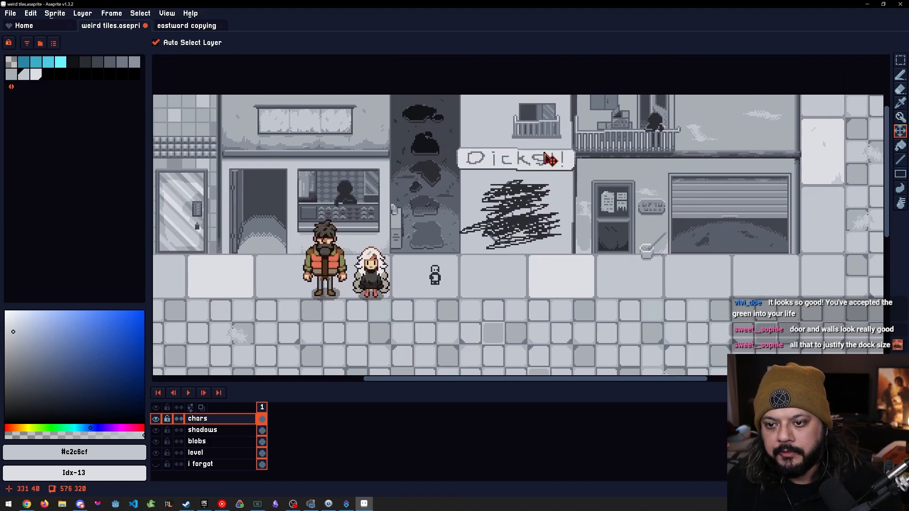
scroll(517, 170, down, 3)
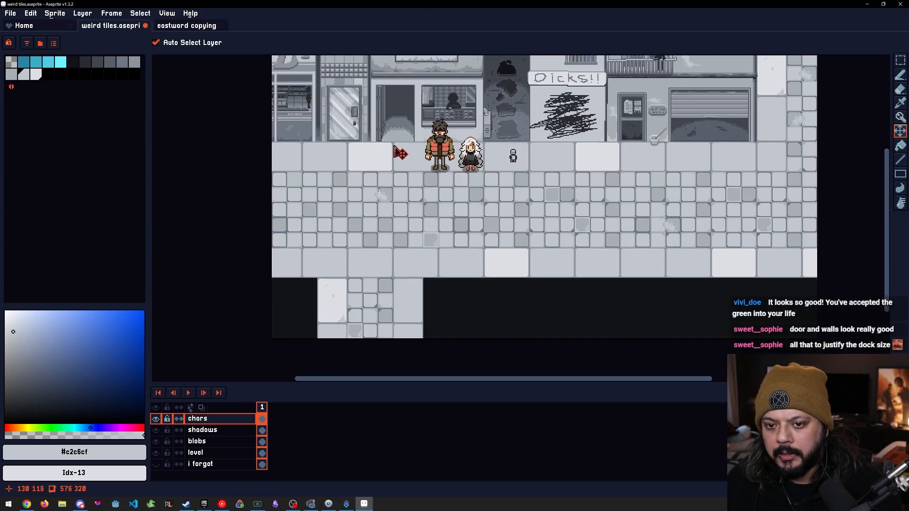
Examine the shop doors, open doorway and serving window behind the two detailed characters, close up and within the wider street
scroll(560, 141, up, 5)
scroll(530, 170, down, 3)
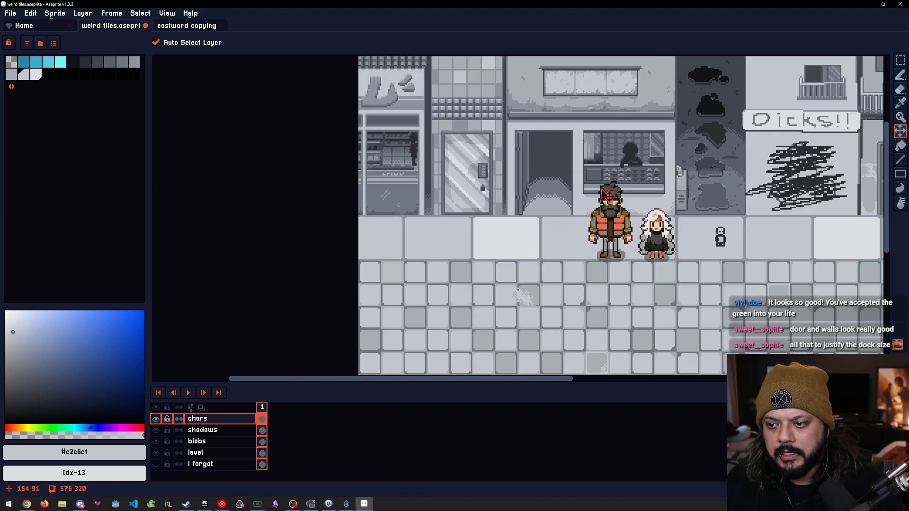
scroll(573, 229, up, 5)
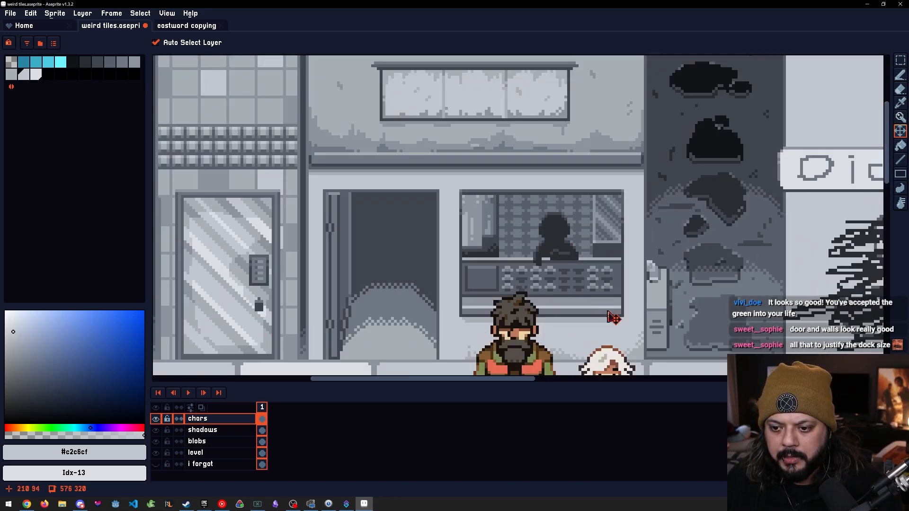
scroll(615, 318, down, 2)
drag(614, 258, 499, 170)
scroll(584, 242, down, 1)
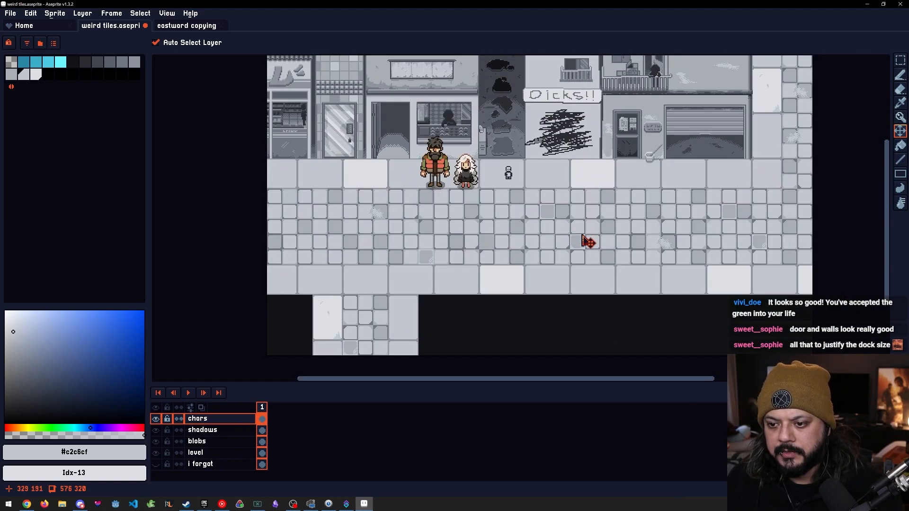
drag(618, 242, 616, 243)
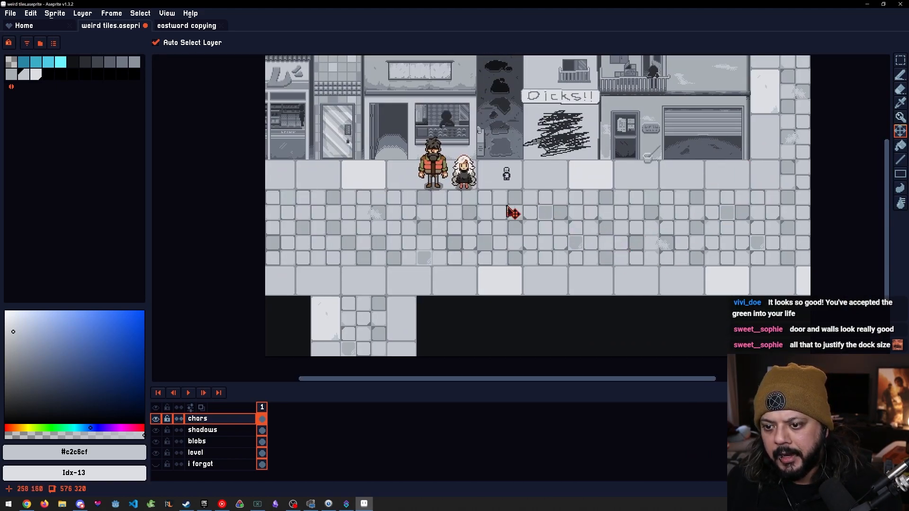
drag(484, 219, 474, 228)
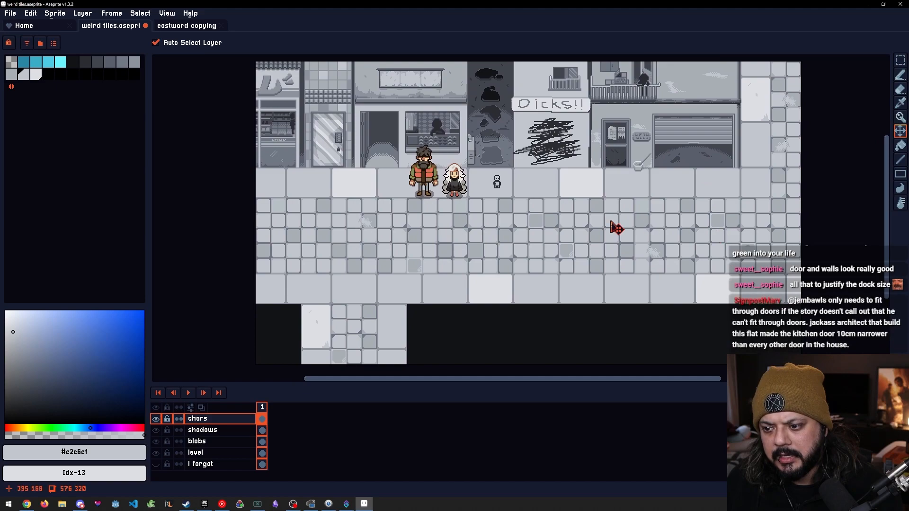
drag(407, 203, 463, 223)
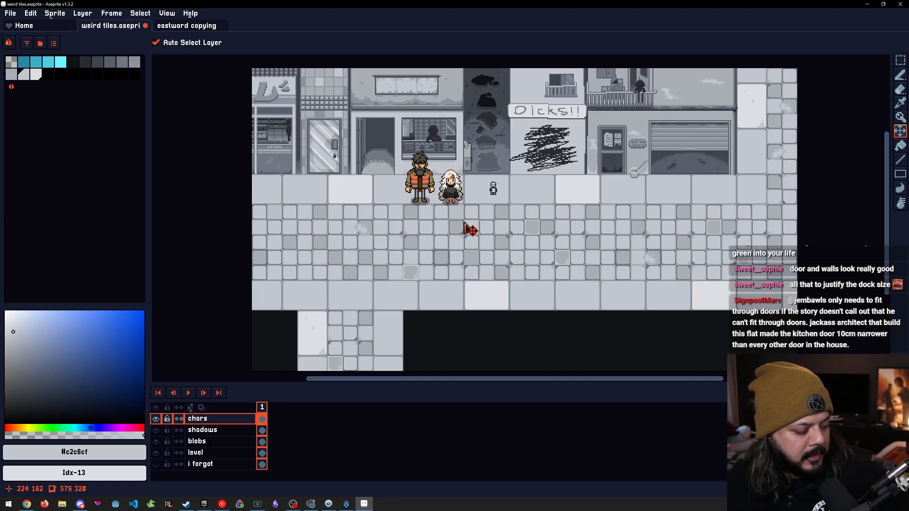
scroll(540, 210, down, 2)
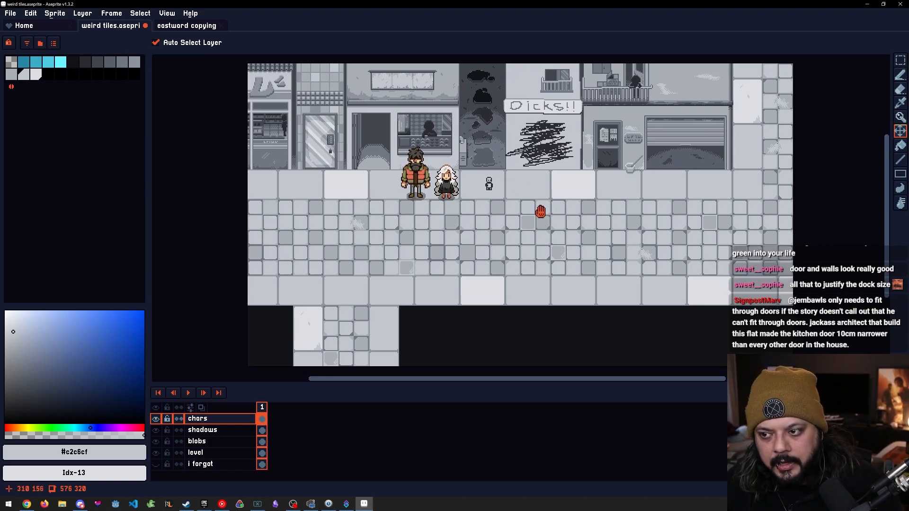
scroll(550, 219, up, 2)
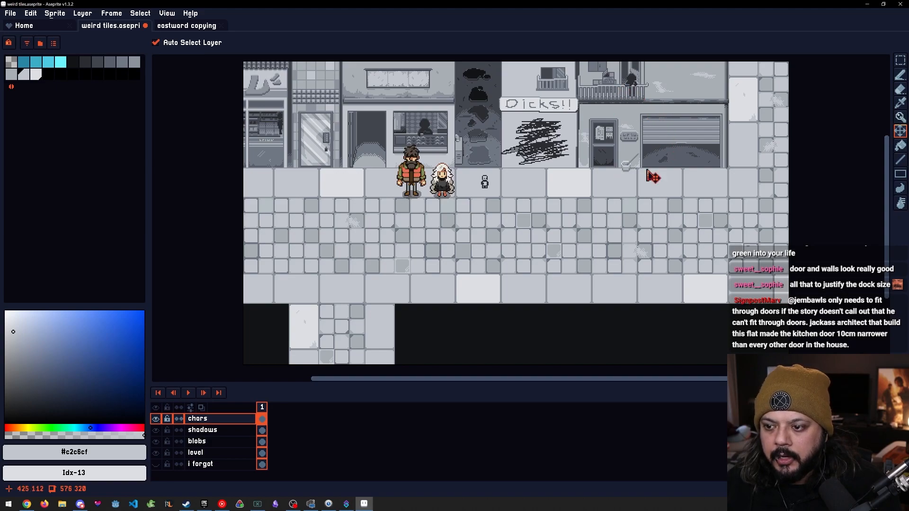
scroll(649, 172, right, 3)
scroll(483, 182, down, 1)
scroll(487, 183, up, 1)
drag(490, 184, 494, 190)
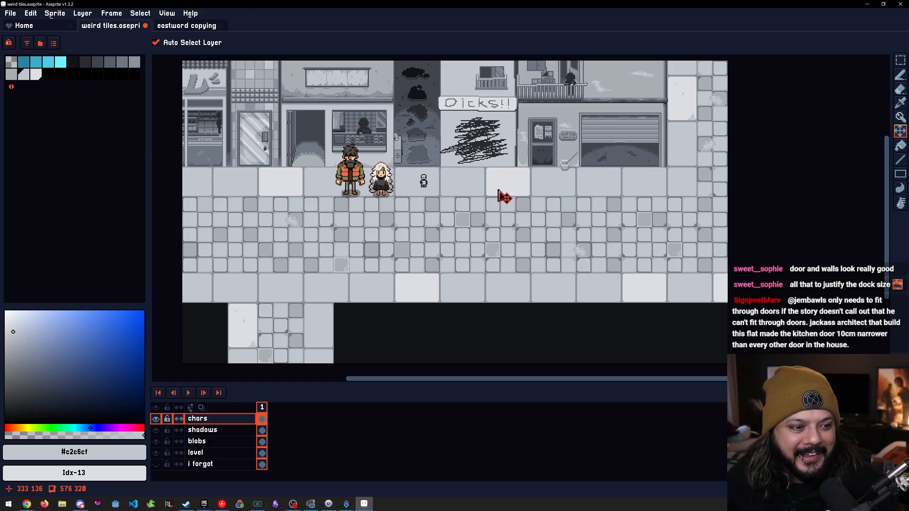
drag(447, 175, 481, 181)
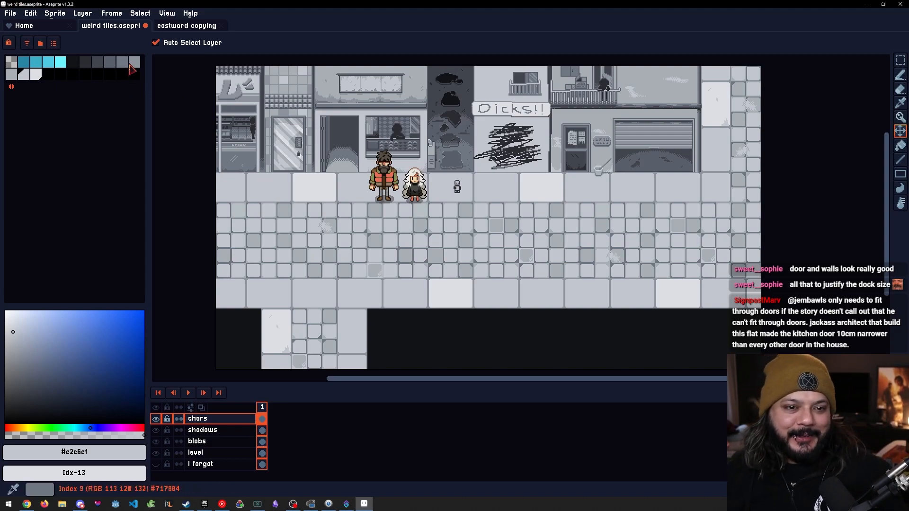
Inspect the wooden dock building in the eastward copying sprite and return to the weird tiles scene
click(187, 25)
scroll(439, 218, up, 1)
drag(446, 150, 411, 208)
scroll(377, 117, up, 2)
scroll(403, 189, down, 3)
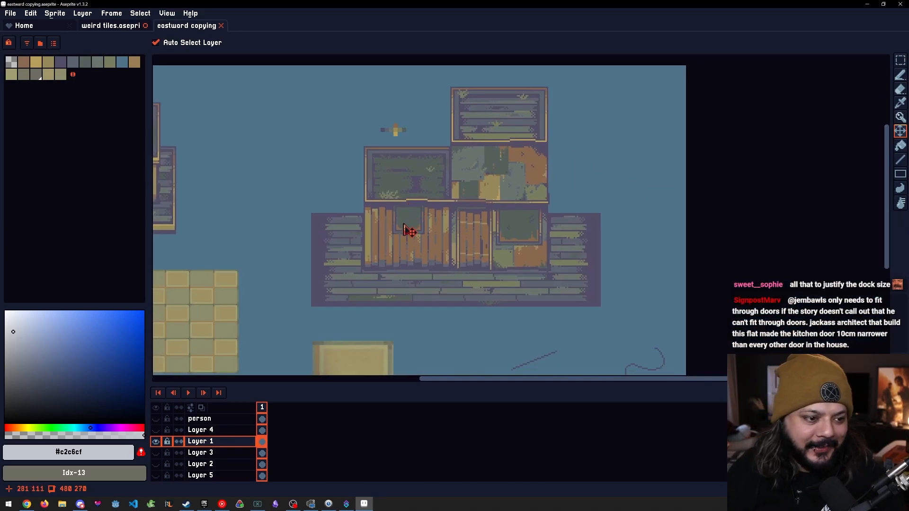
click(118, 29)
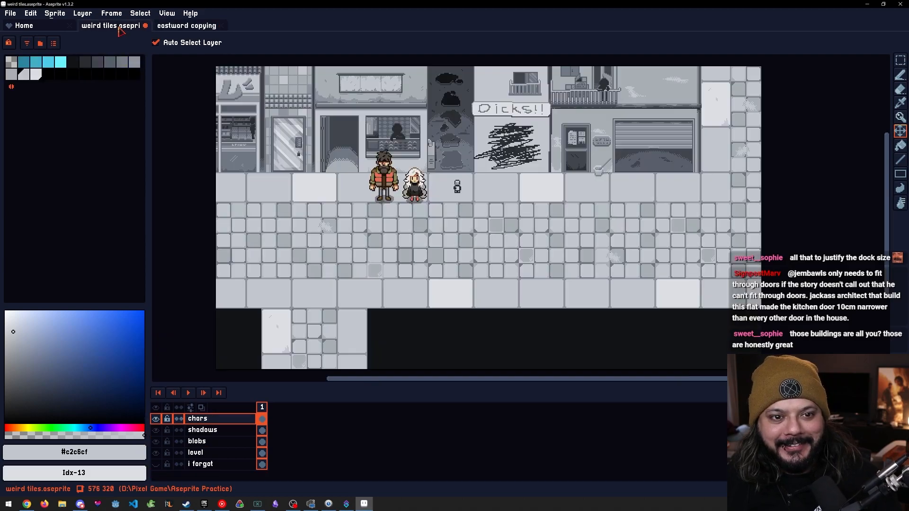
Study the overall street composition and how the characters read against the buildings and paving at normal and reduced scale
mouse_move(378, 247)
mouse_down()
mouse_move(356, 232)
mouse_move(362, 240)
mouse_up()
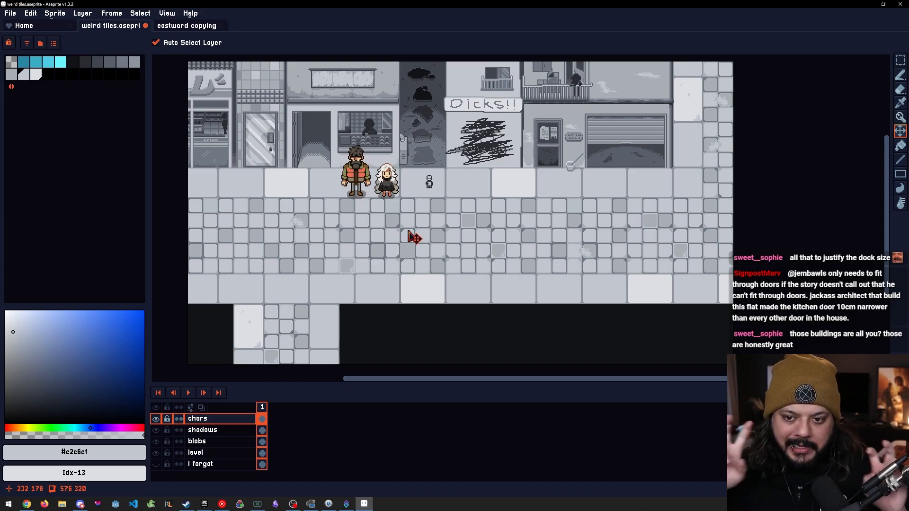
drag(458, 237, 456, 238)
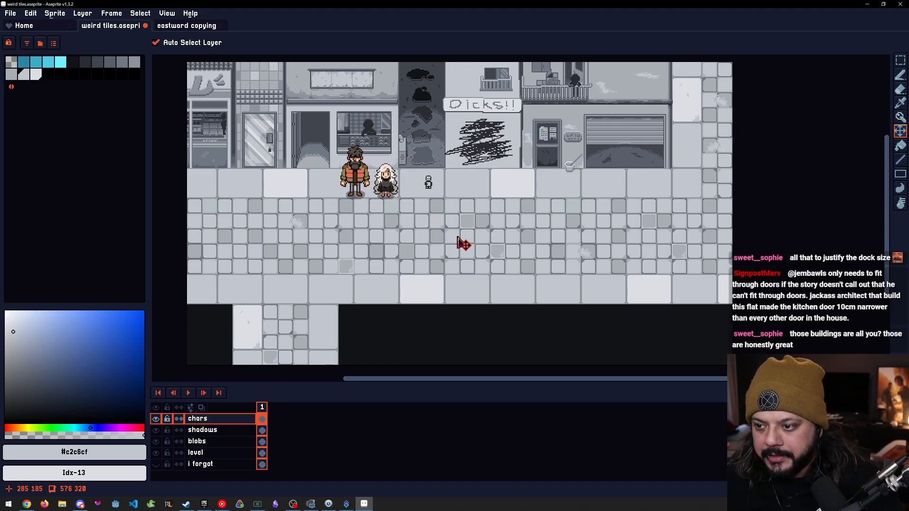
drag(394, 223, 468, 236)
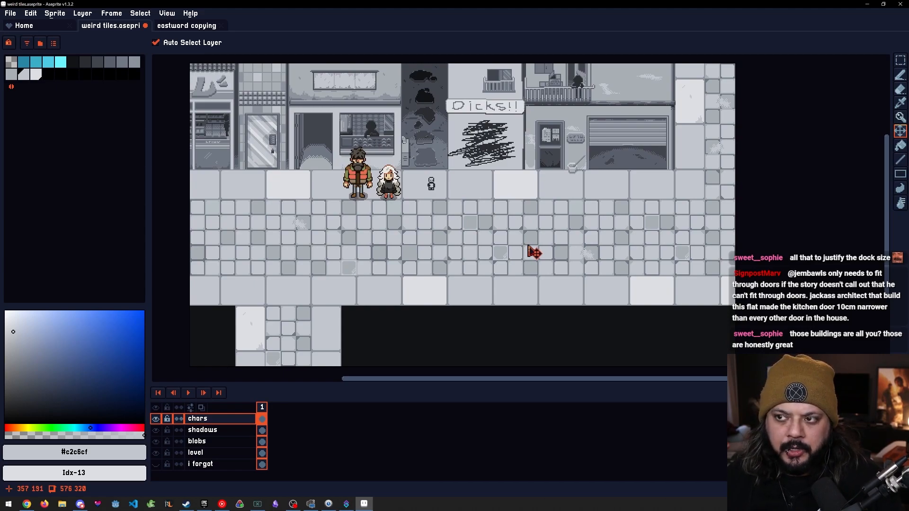
drag(528, 245, 511, 260)
drag(518, 213, 491, 233)
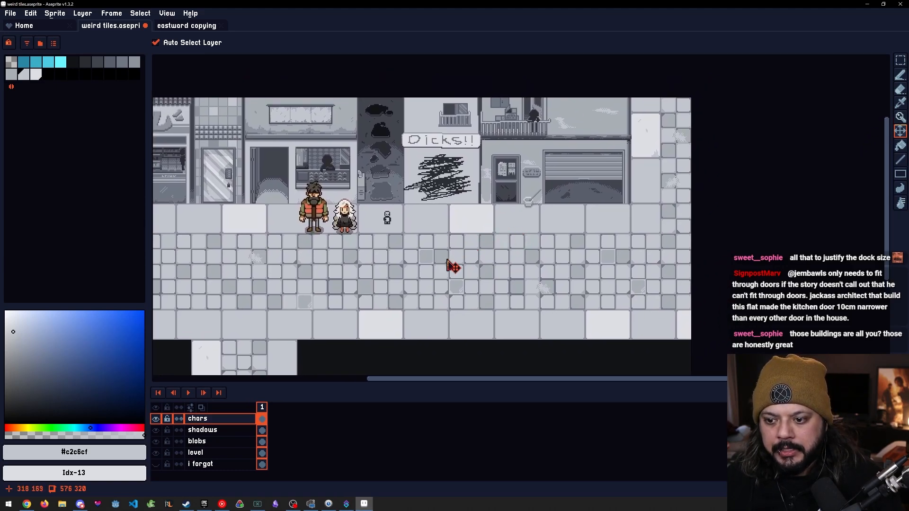
drag(454, 258, 542, 237)
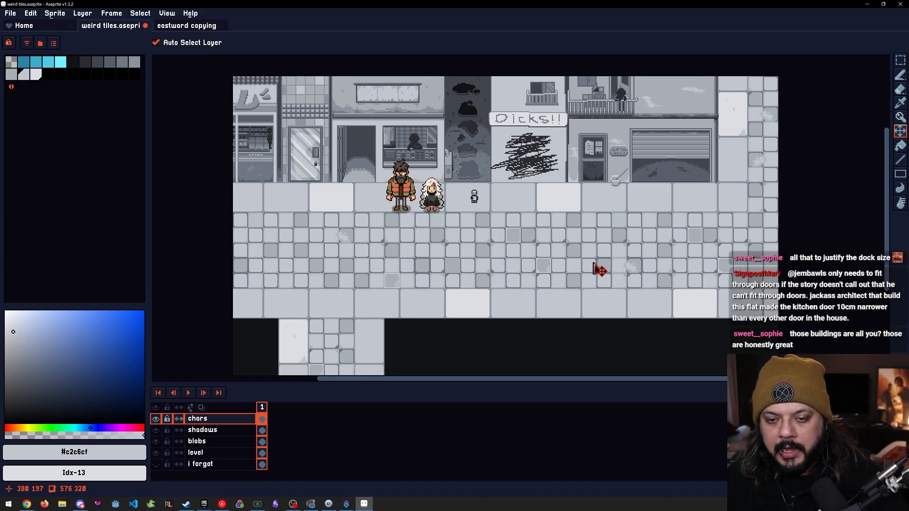
scroll(457, 229, down, 2)
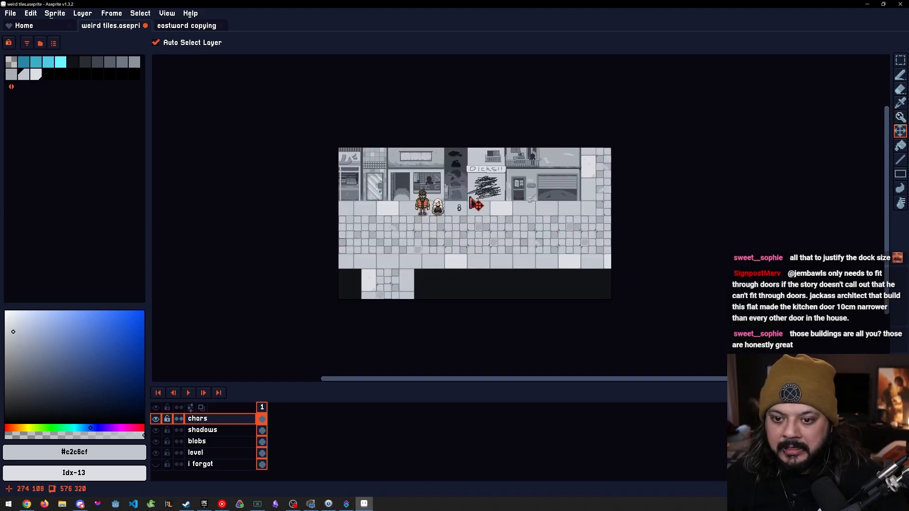
scroll(462, 206, up, 2)
mouse_move(551, 274)
mouse_down()
mouse_move(545, 268)
mouse_move(563, 263)
mouse_up()
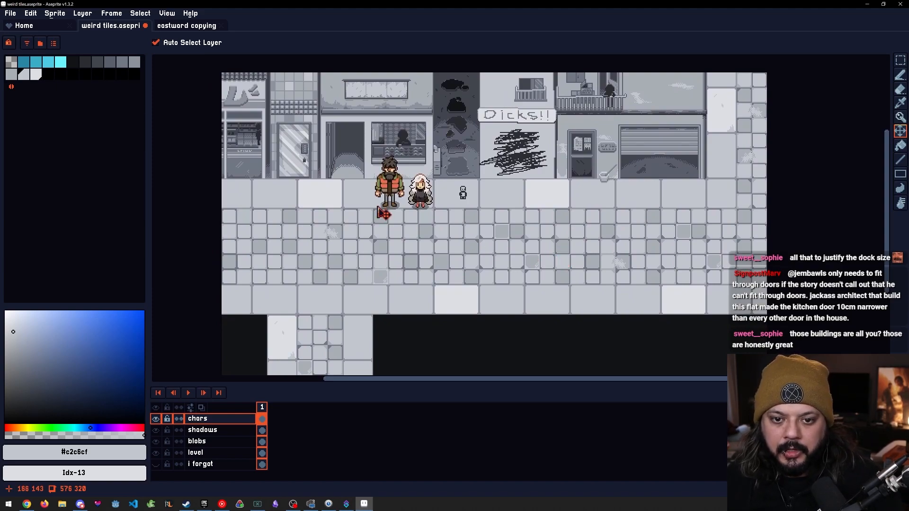
drag(525, 242, 538, 225)
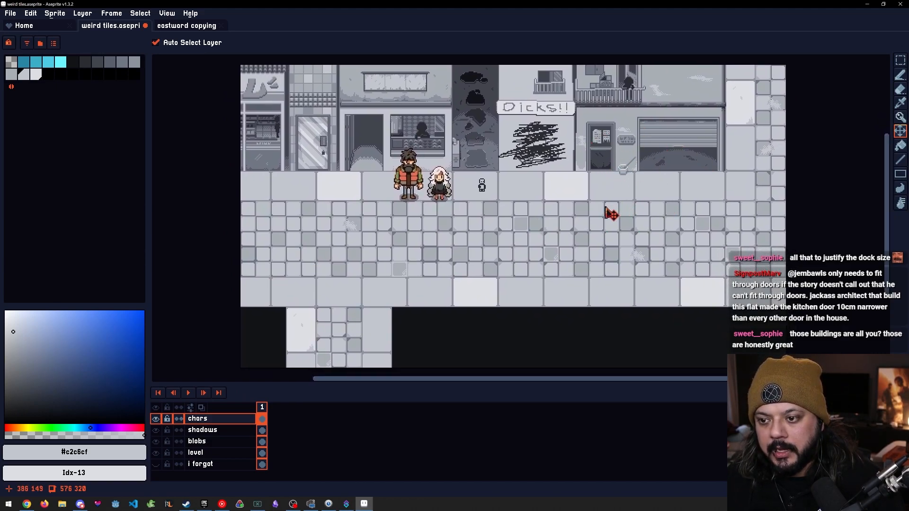
drag(565, 254, 554, 251)
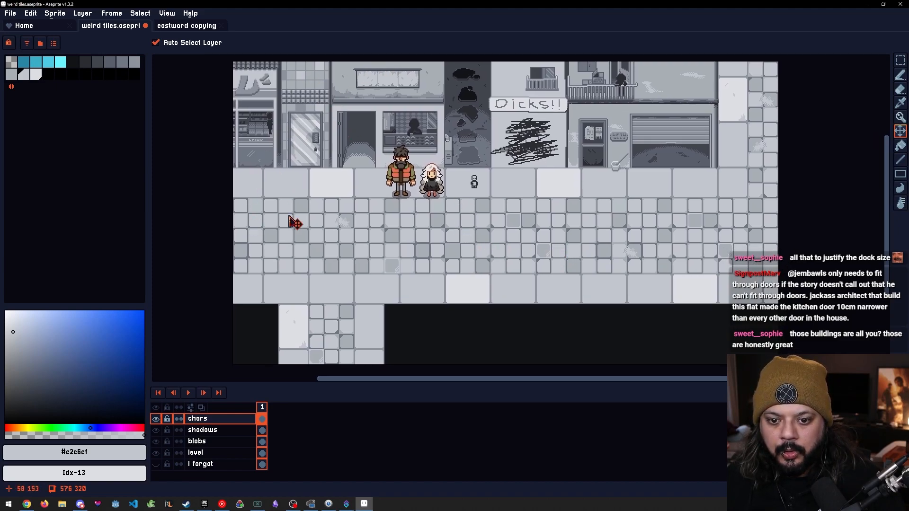
mouse_move(588, 272)
mouse_down()
mouse_move(576, 268)
mouse_move(582, 280)
mouse_up()
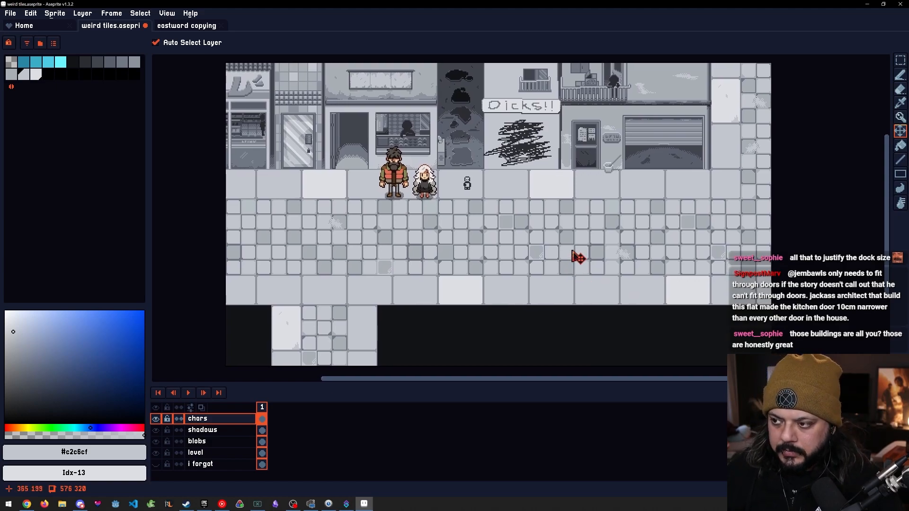
drag(560, 198, 586, 201)
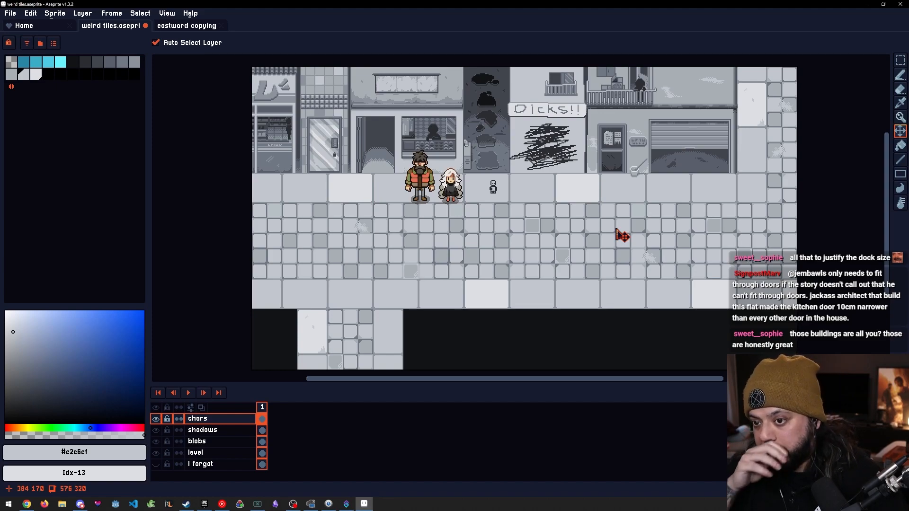
drag(591, 231, 583, 229)
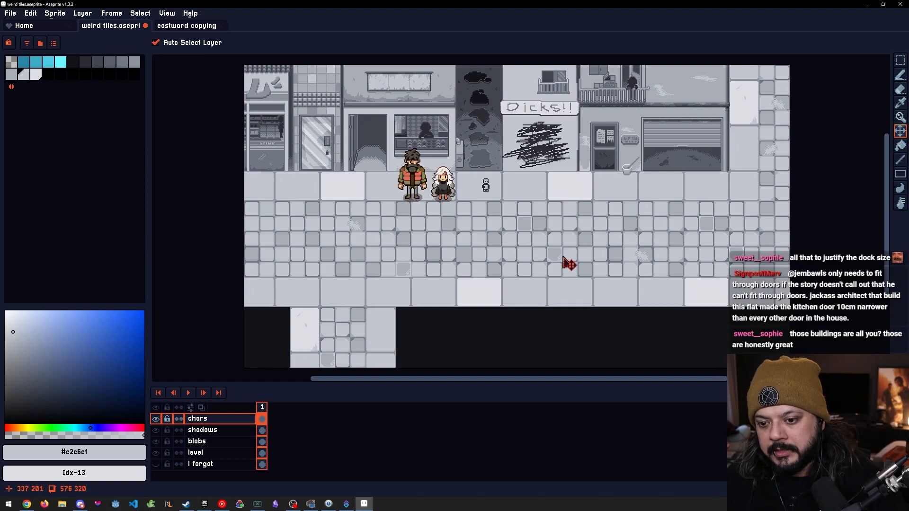
drag(582, 272, 563, 265)
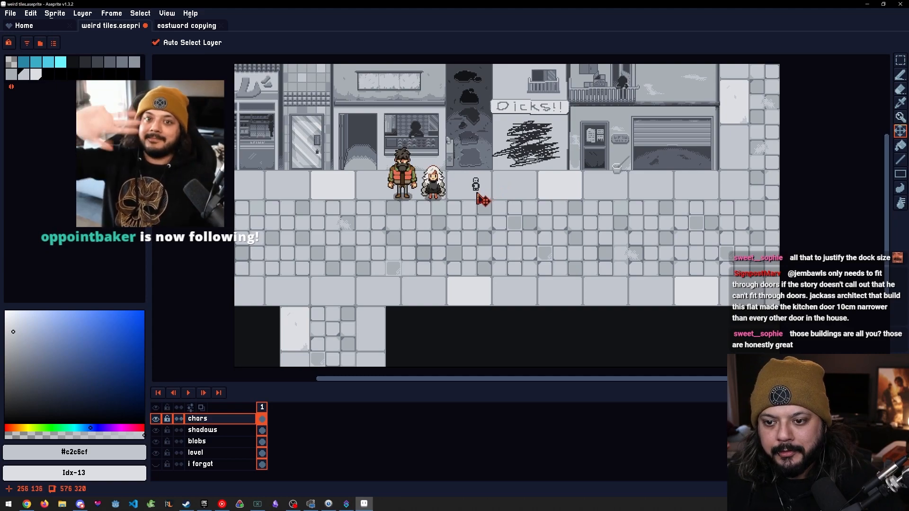
Compare the small hand-drawn figure close up with the two detailed characters standing beside it, including in the full street view
scroll(478, 199, up, 4)
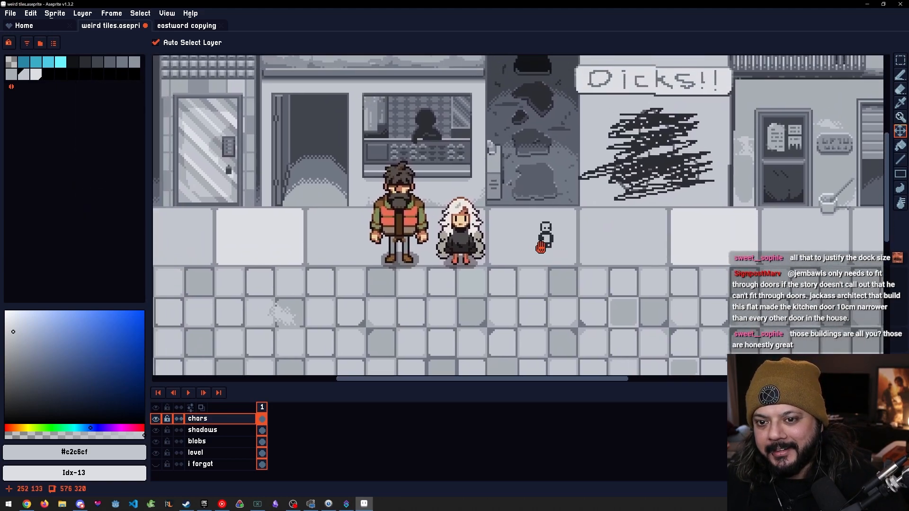
drag(541, 248, 544, 250)
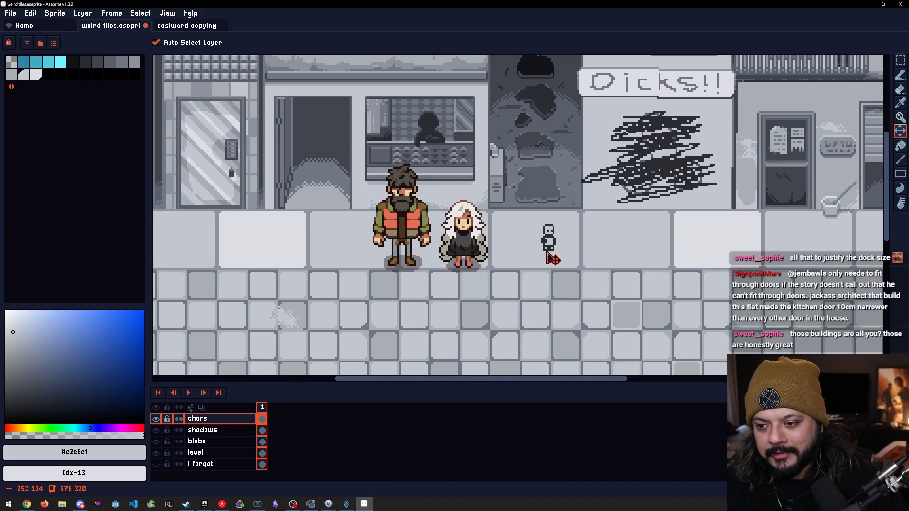
scroll(552, 258, down, 3)
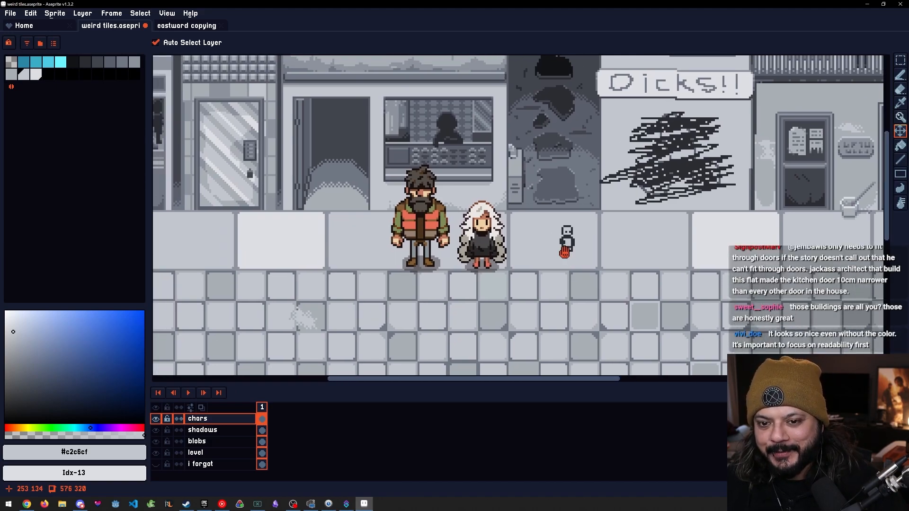
scroll(562, 253, down, 3)
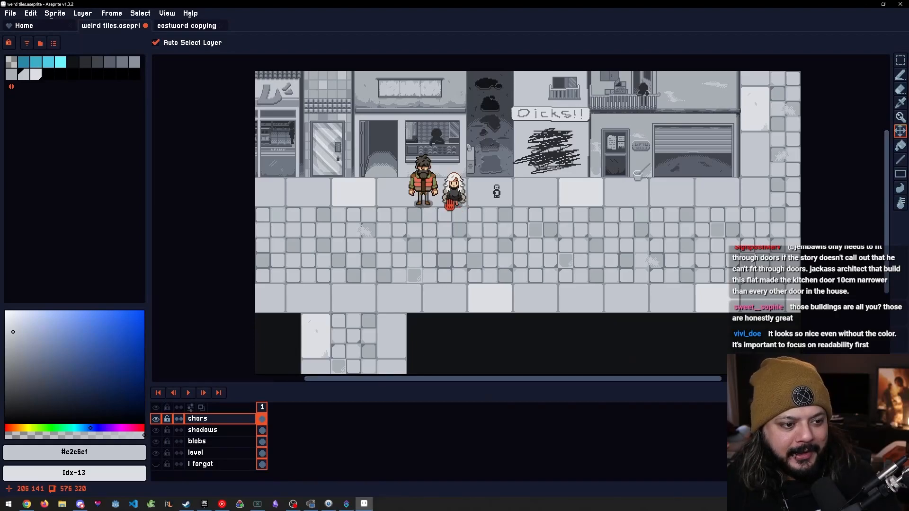
scroll(462, 205, down, 1)
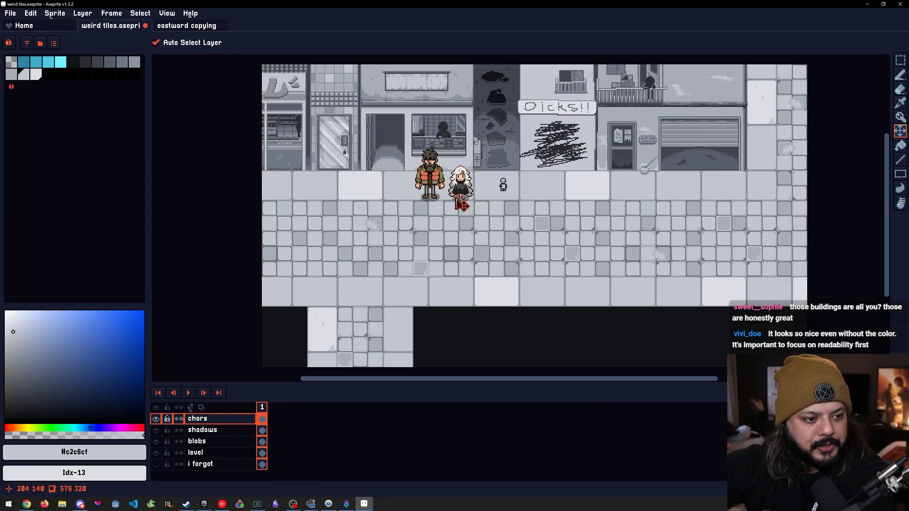
drag(605, 115, 586, 129)
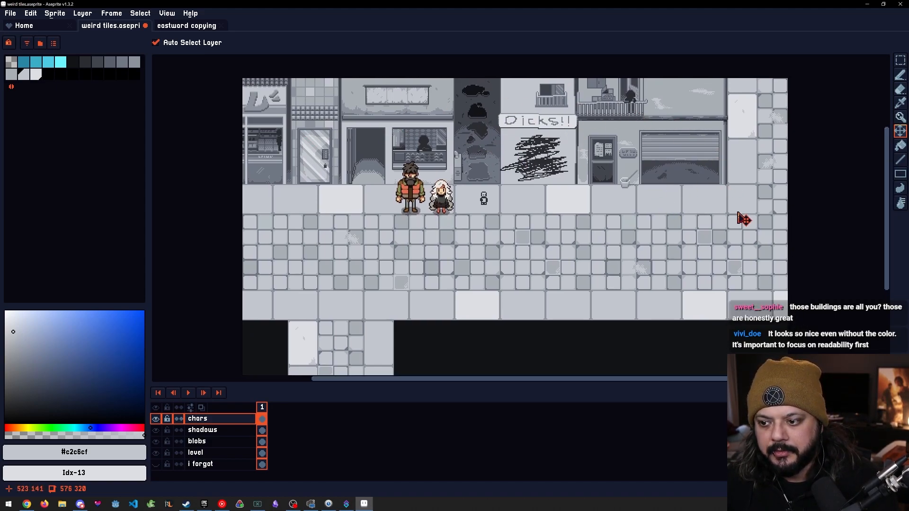
scroll(501, 258, down, 1)
scroll(501, 257, right, 1)
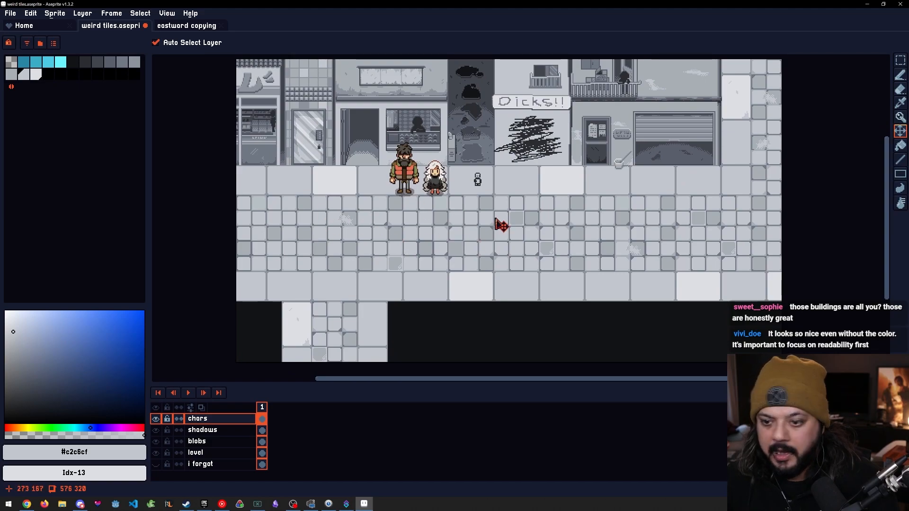
scroll(500, 225, down, 1)
scroll(499, 226, right, 1)
scroll(493, 223, up, 1)
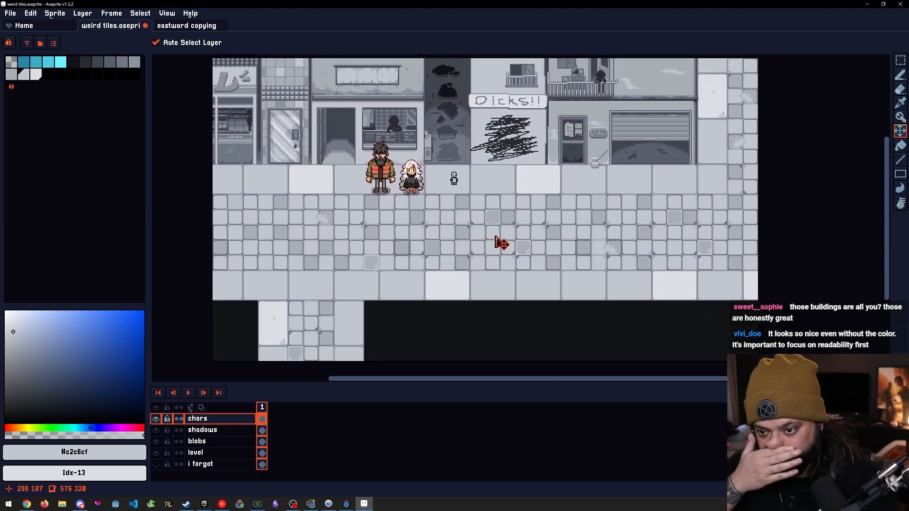
Inspect the upper facades, glass door and serving window of the storefronts above the two detailed characters
drag(380, 137, 438, 164)
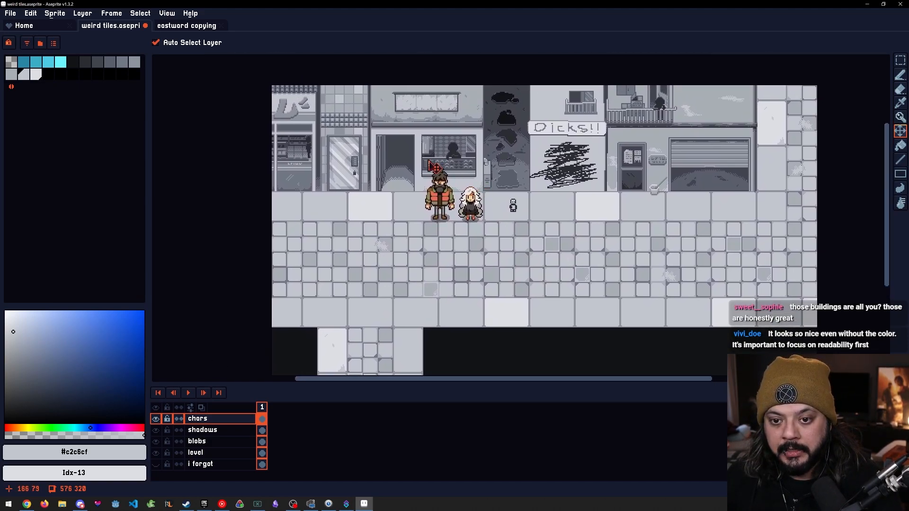
scroll(426, 162, up, 1)
scroll(426, 162, left, 1)
scroll(432, 162, up, 3)
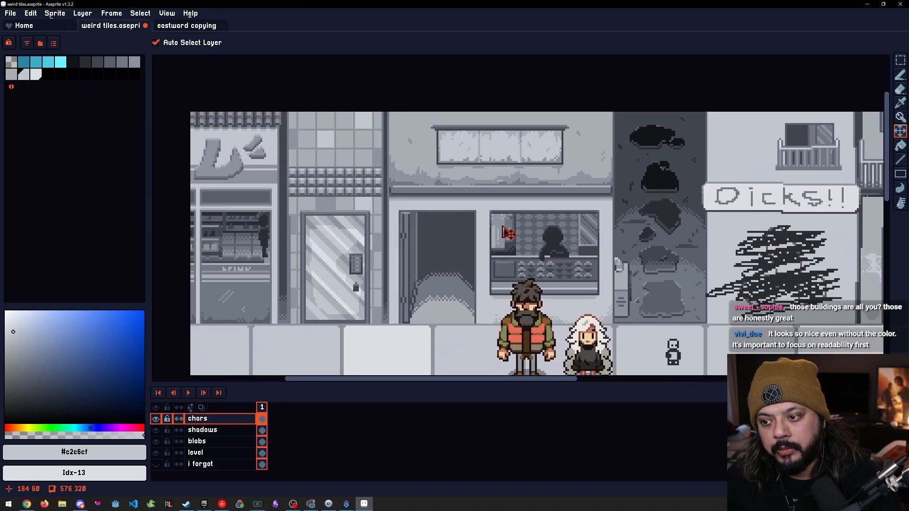
Examine the shopfront, glass door and open doorway beside the serving window in the storefront row
scroll(502, 228, down, 1)
drag(520, 239, 470, 213)
drag(594, 231, 572, 228)
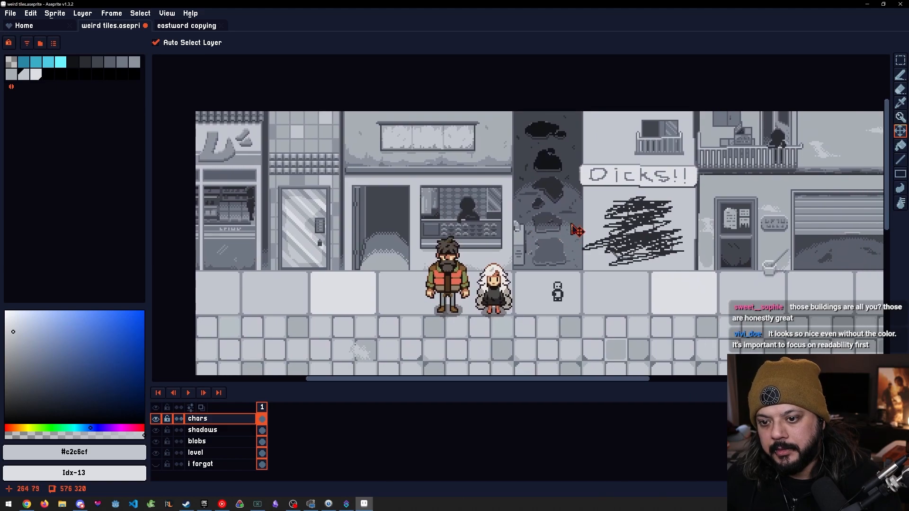
scroll(349, 178, left, 2)
scroll(349, 178, up, 1)
scroll(301, 187, up, 1)
scroll(463, 191, up, 1)
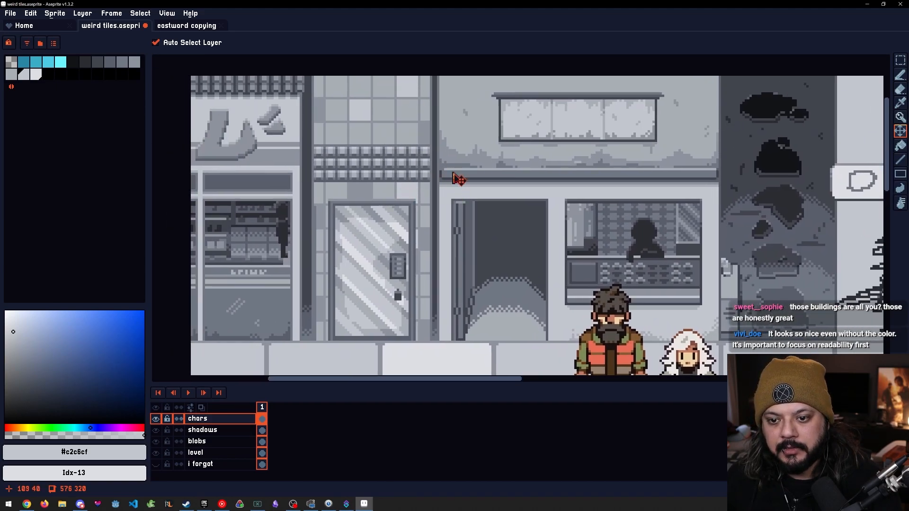
scroll(416, 156, left, 4)
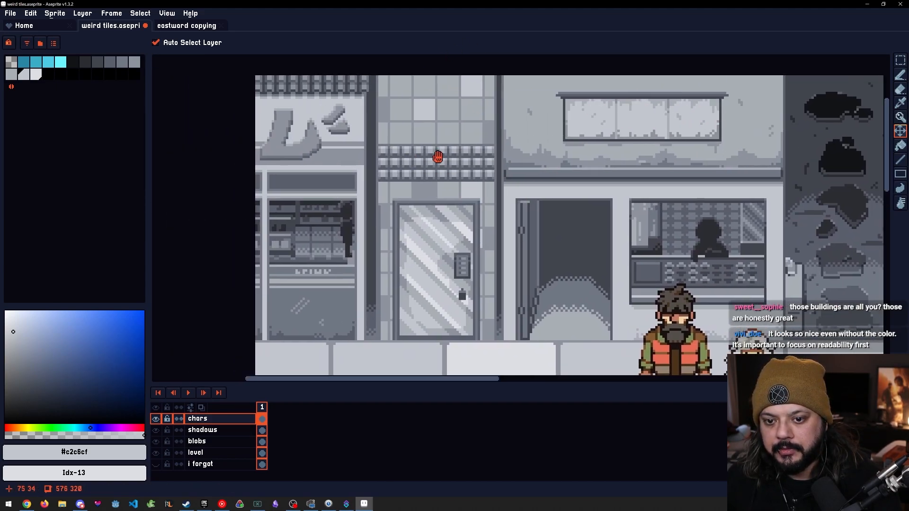
scroll(561, 203, down, 1)
scroll(609, 259, down, 1)
Examine the garage building's poster-covered door, wall sign, bucket and rolling shutter at the far end of the street
drag(740, 292, 457, 237)
drag(722, 214, 476, 257)
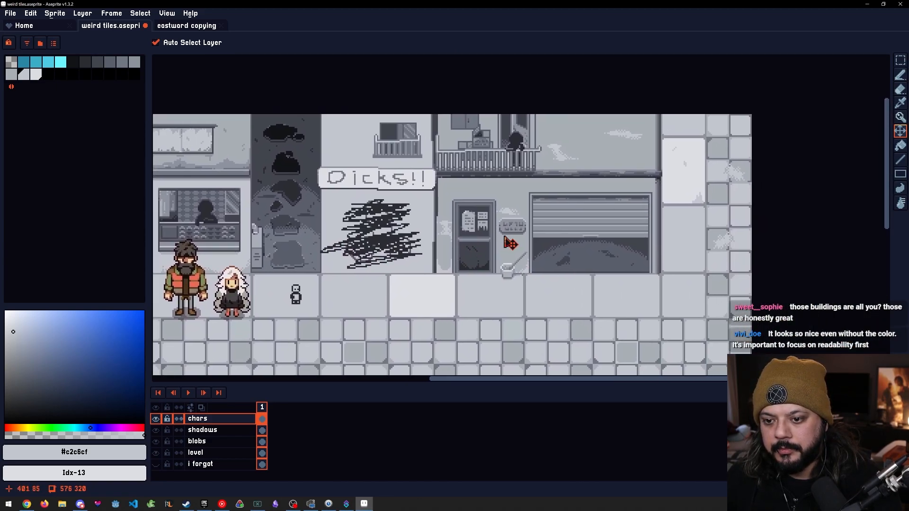
scroll(514, 243, up, 1)
scroll(521, 250, up, 1)
scroll(516, 237, down, 1)
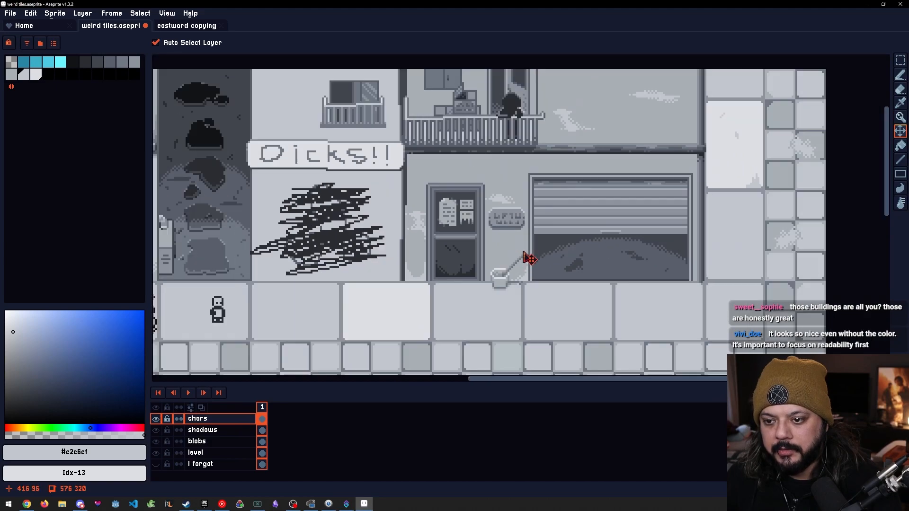
scroll(473, 279, down, 1)
drag(446, 290, 512, 192)
scroll(523, 233, down, 1)
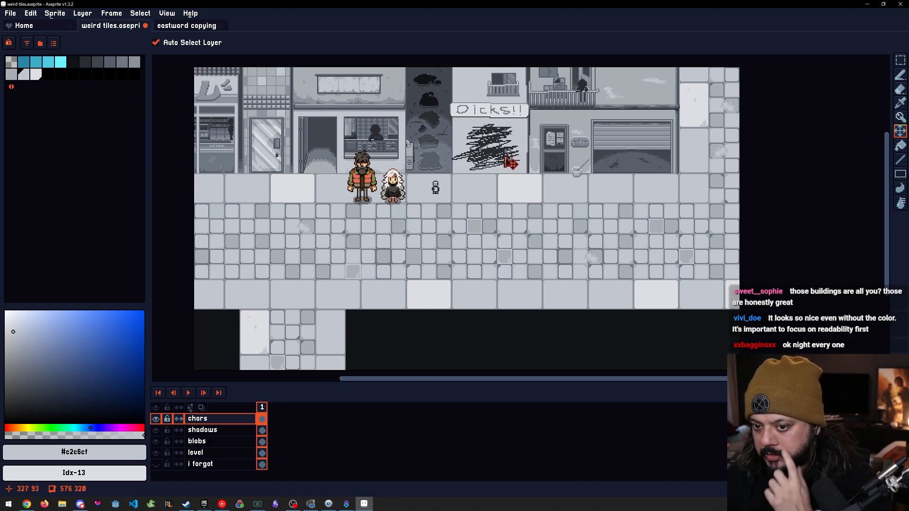
Review the full street scene, comparing the three figures' scale with the buildings and tiled paving
drag(425, 168, 447, 174)
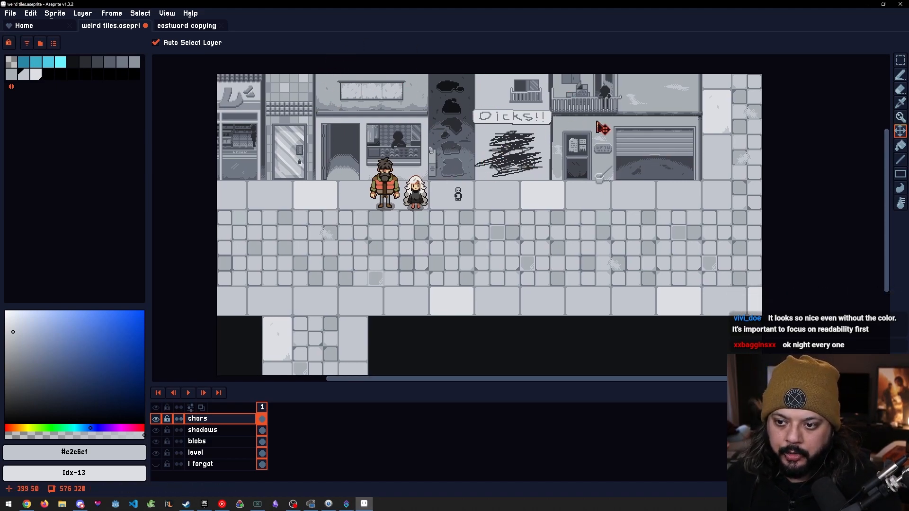
scroll(620, 95, up, 3)
scroll(697, 138, down, 3)
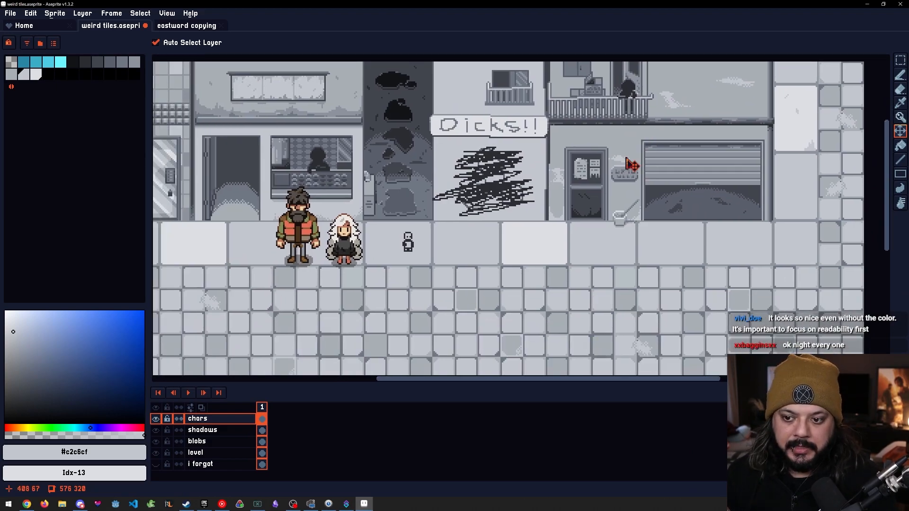
scroll(630, 165, down, 3)
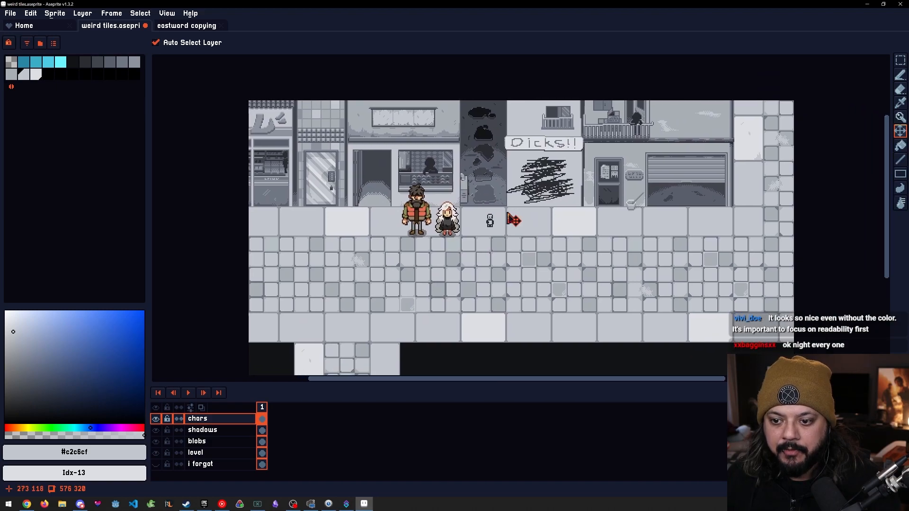
drag(525, 231, 484, 214)
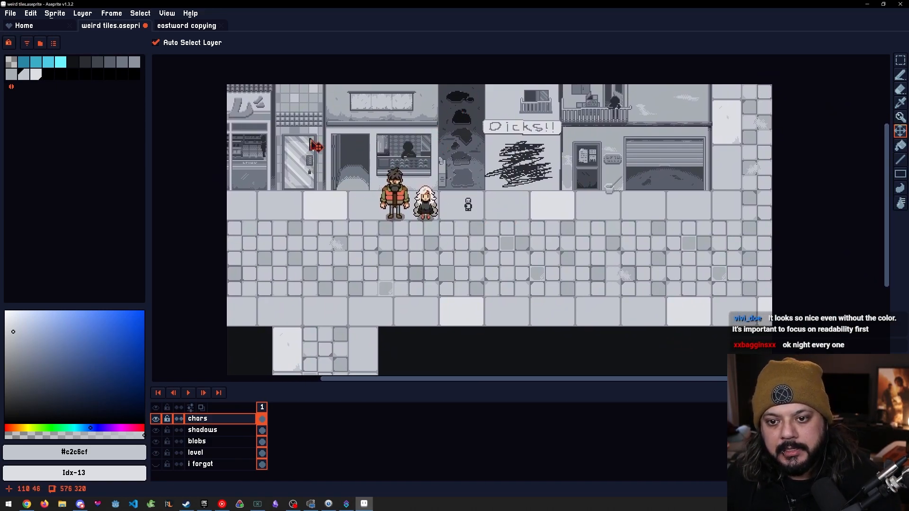
scroll(456, 162, up, 2)
scroll(456, 162, left, 1)
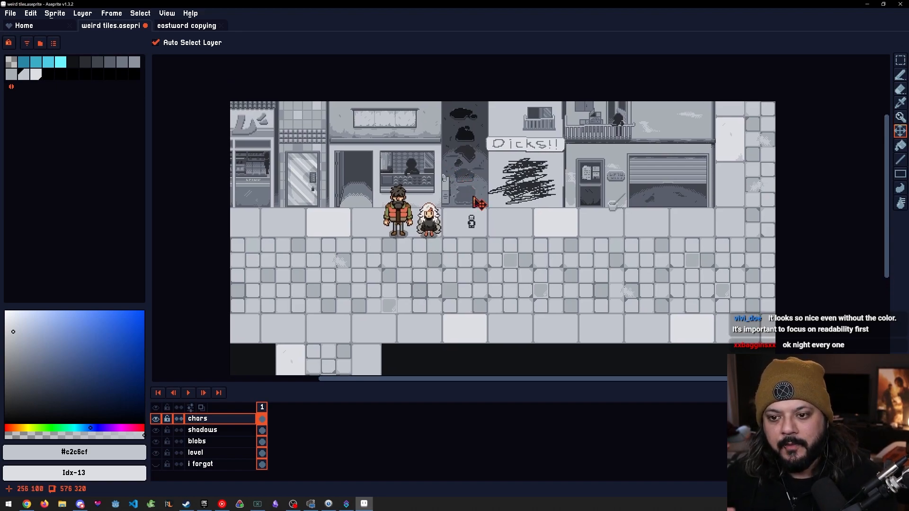
drag(473, 196, 465, 186)
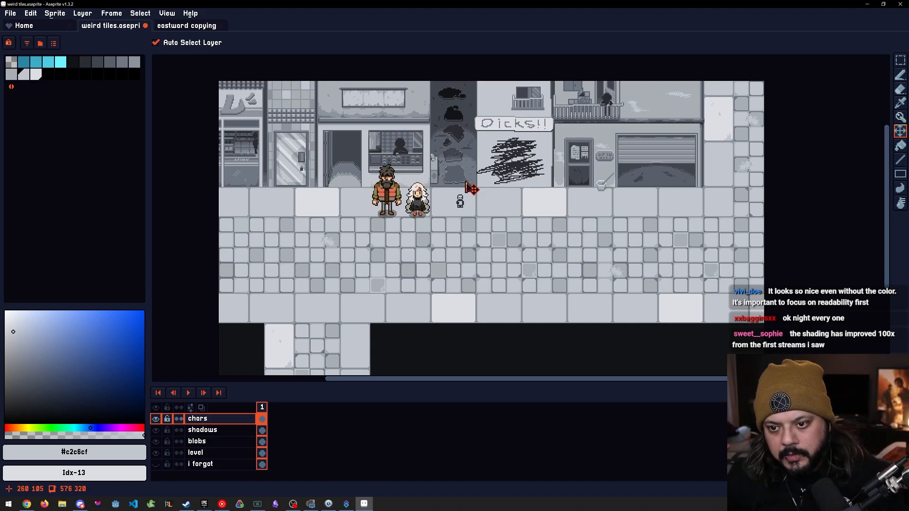
drag(423, 211, 421, 194)
drag(468, 212, 471, 212)
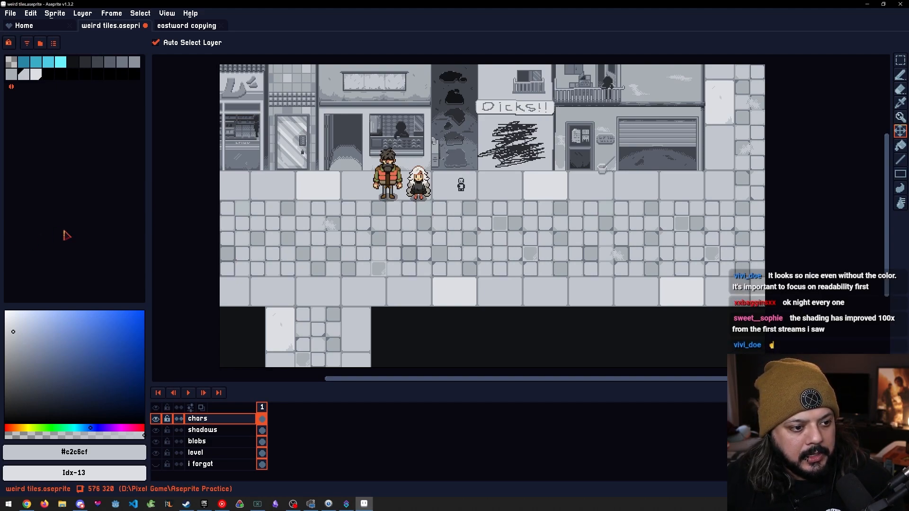
Inspect the shop window and striped glass door at the start of the street close up
drag(305, 250, 327, 240)
drag(255, 159, 305, 204)
scroll(306, 203, up, 1)
scroll(287, 195, up, 1)
drag(378, 204, 431, 260)
scroll(420, 266, up, 1)
scroll(361, 208, up, 1)
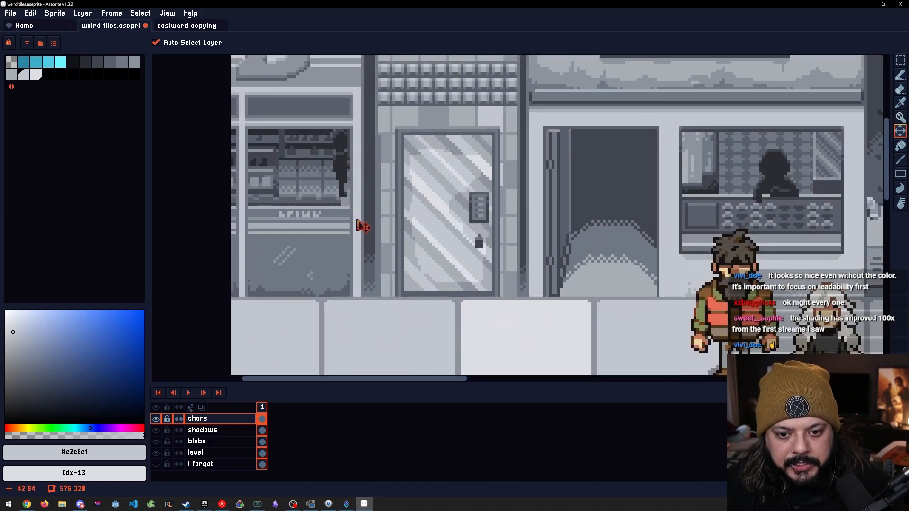
scroll(356, 226, down, 3)
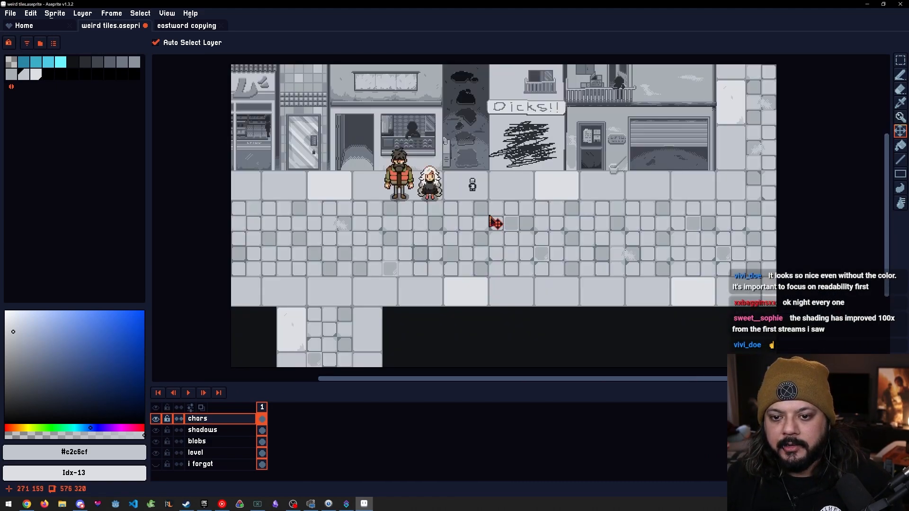
Inspect the balcony with its railing, stacked boxes and dark silhouette above the garage building
drag(489, 217, 483, 216)
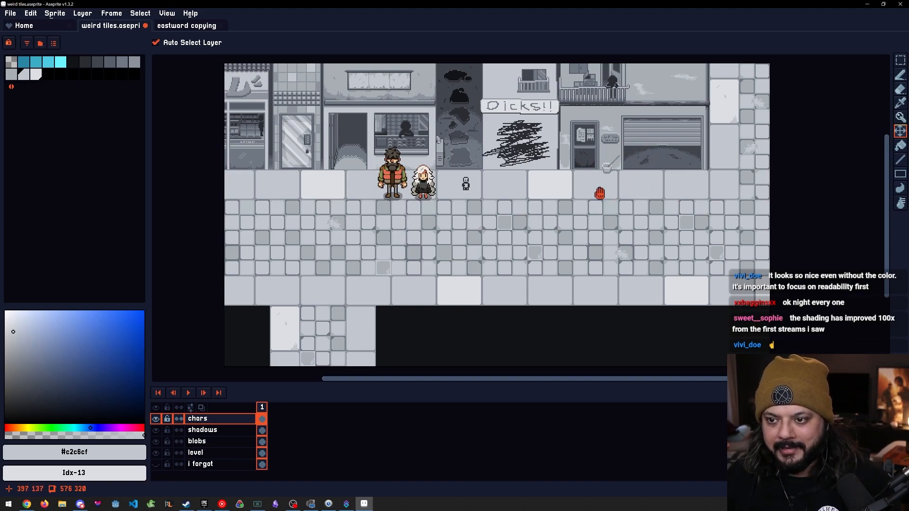
drag(601, 195, 583, 237)
scroll(608, 125, up, 4)
scroll(587, 144, up, 2)
scroll(489, 142, down, 4)
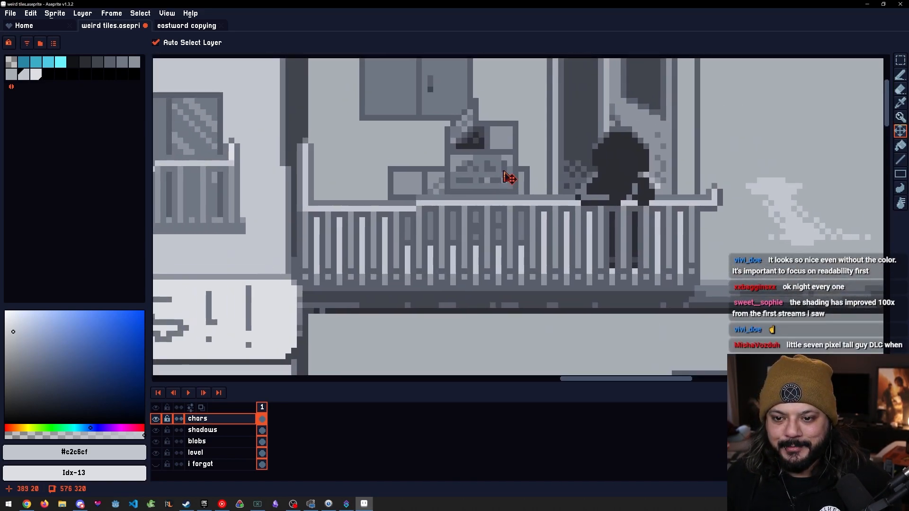
scroll(526, 308, down, 4)
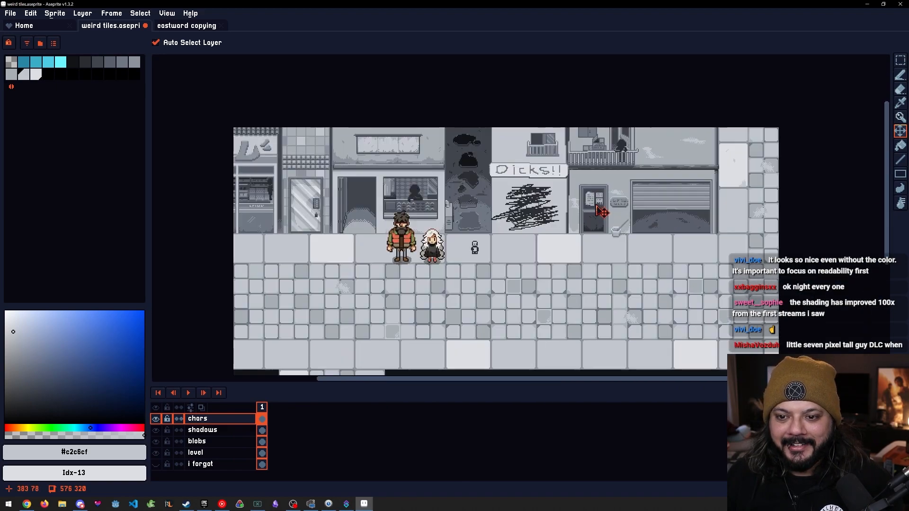
Compare the small hand-drawn figure with the two detailed characters at close-up and reduced scale
scroll(500, 236, up, 6)
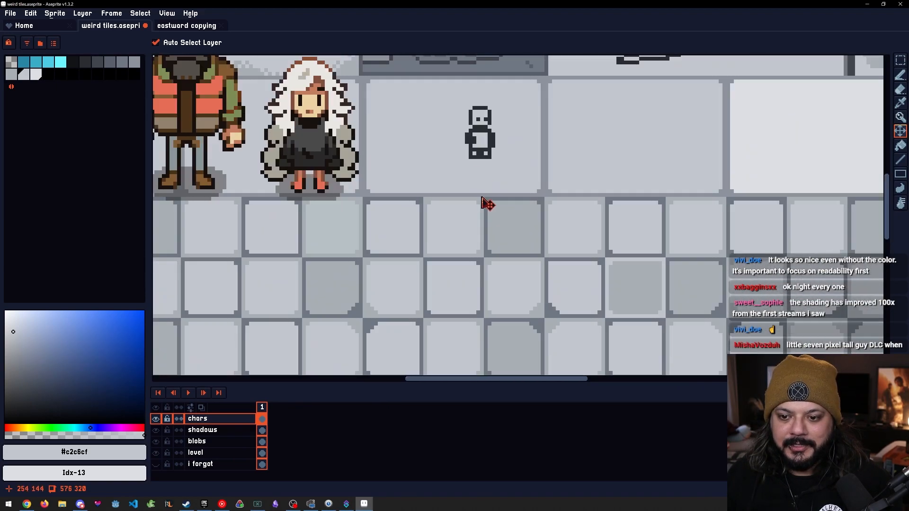
drag(524, 154, 532, 188)
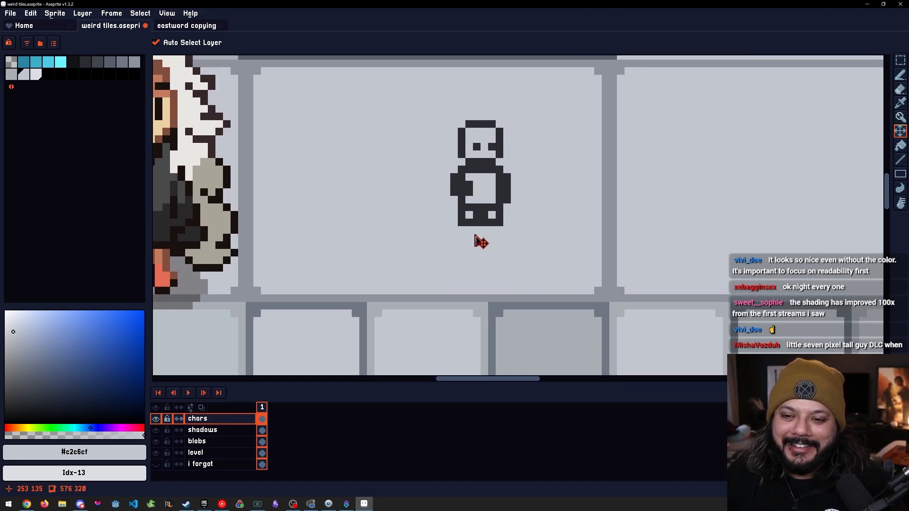
drag(512, 203, 560, 208)
scroll(565, 214, down, 2)
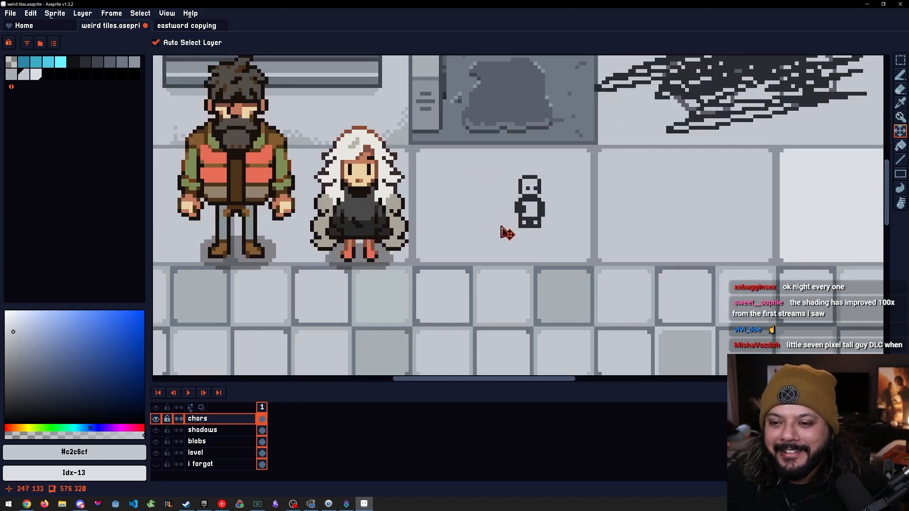
scroll(510, 236, up, 3)
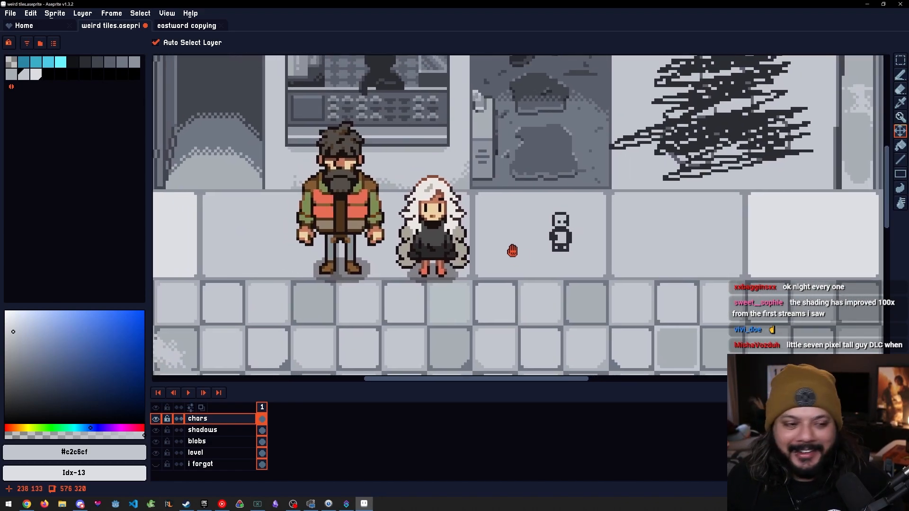
drag(512, 251, 454, 208)
scroll(455, 210, down, 1)
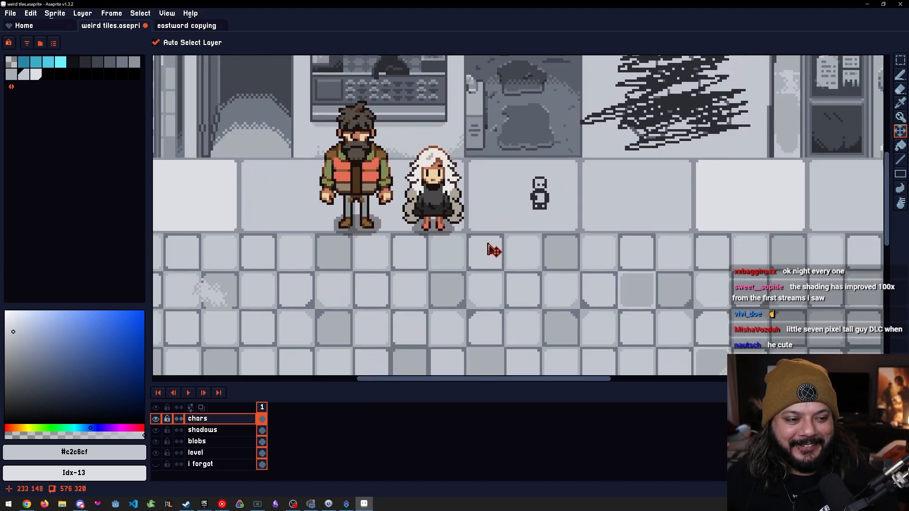
scroll(493, 250, down, 2)
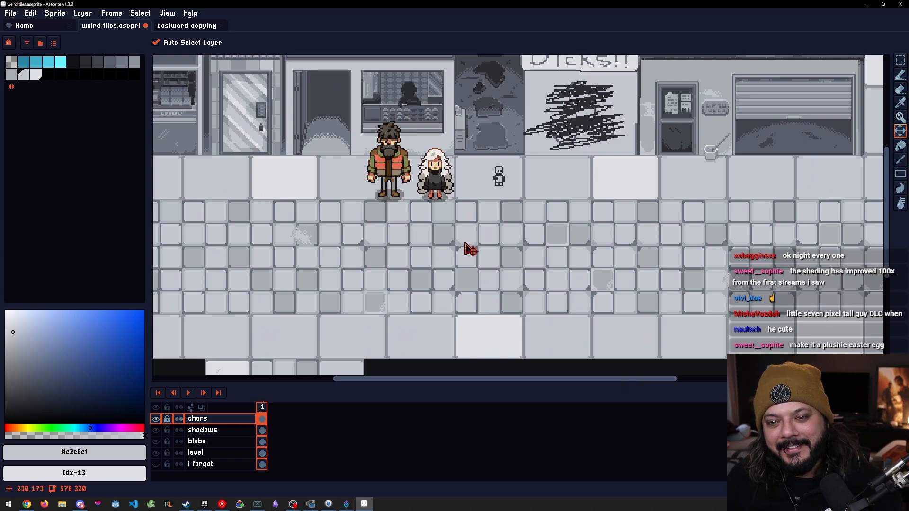
drag(439, 261, 469, 271)
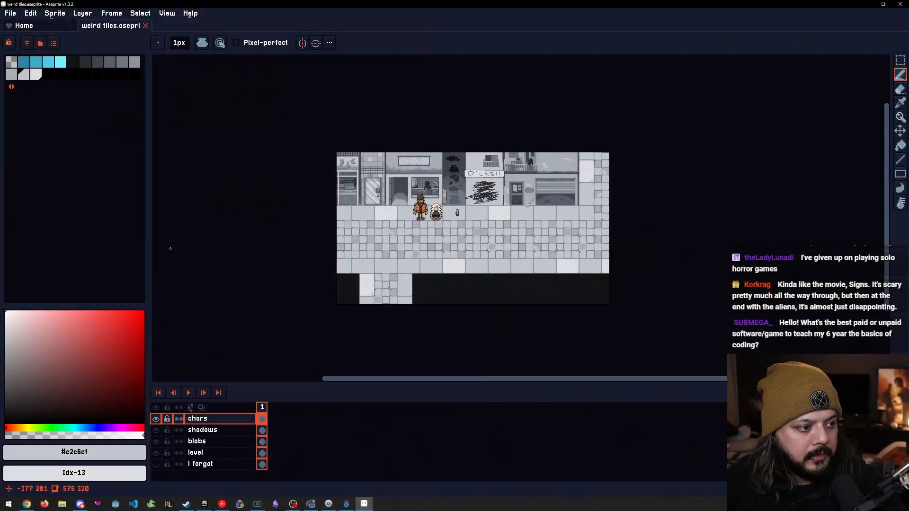
drag(302, 290, 308, 292)
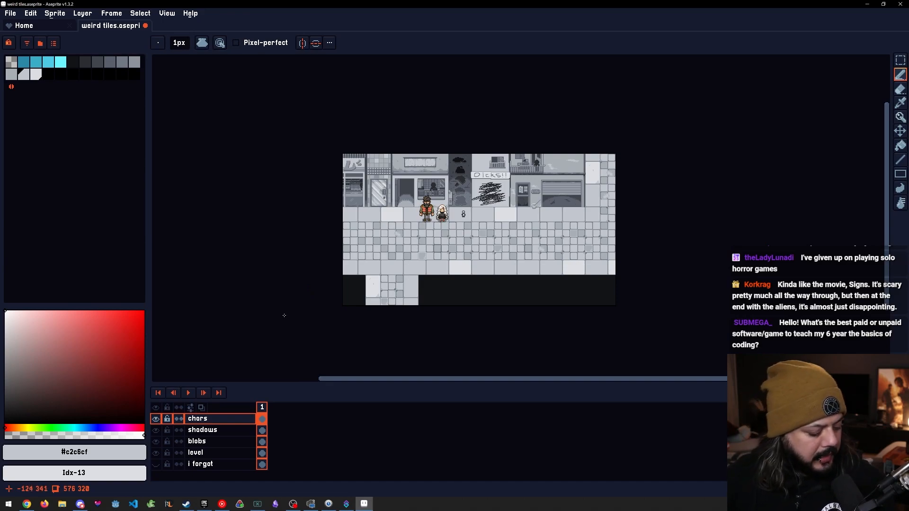
drag(345, 323, 344, 324)
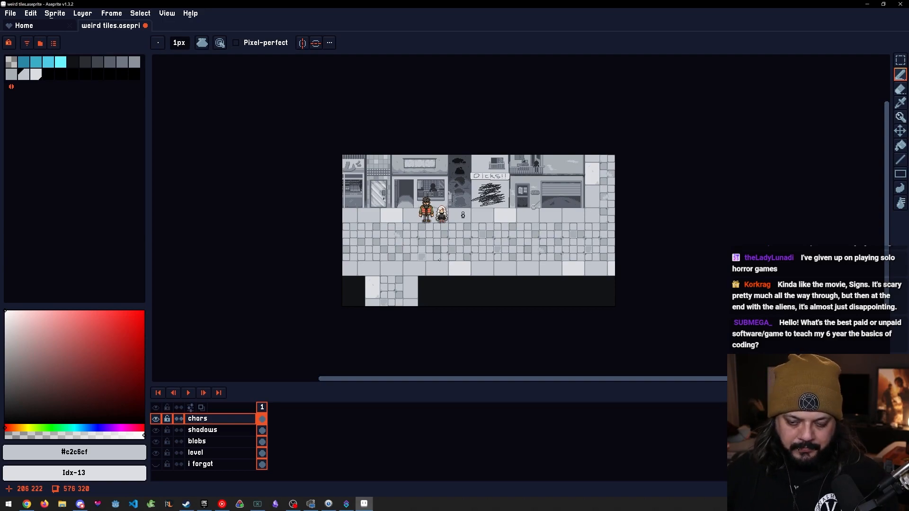
drag(440, 258, 469, 260)
scroll(429, 256, up, 2)
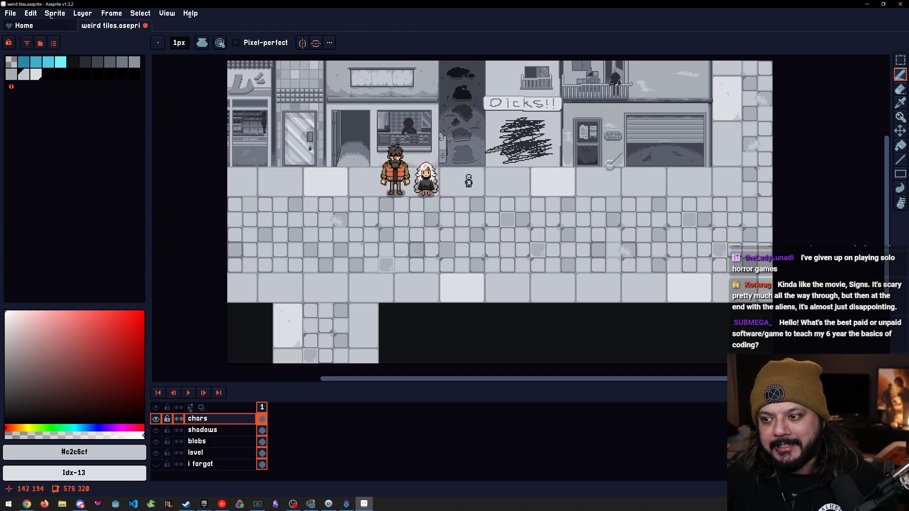
drag(373, 251, 367, 248)
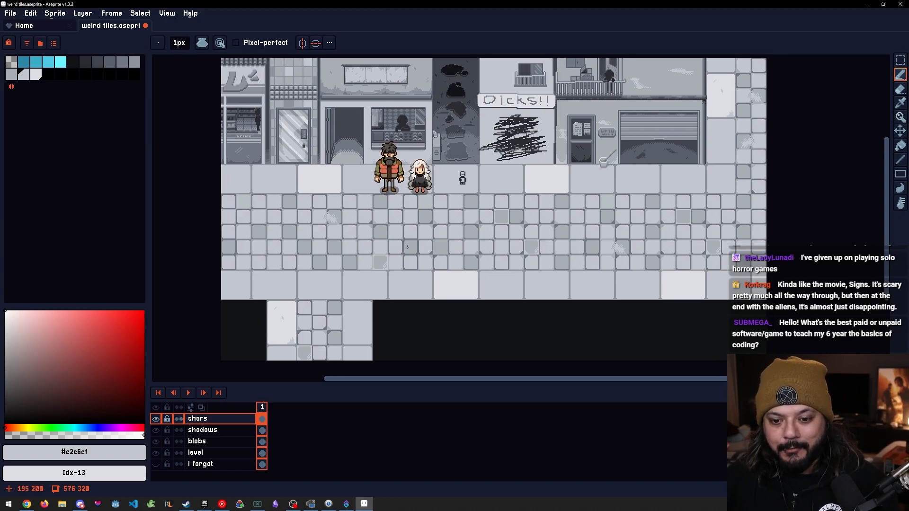
Select the small hand-drawn figure with a 10 by 16 pixel marquee and cut it from the level layer
scroll(464, 203, up, 5)
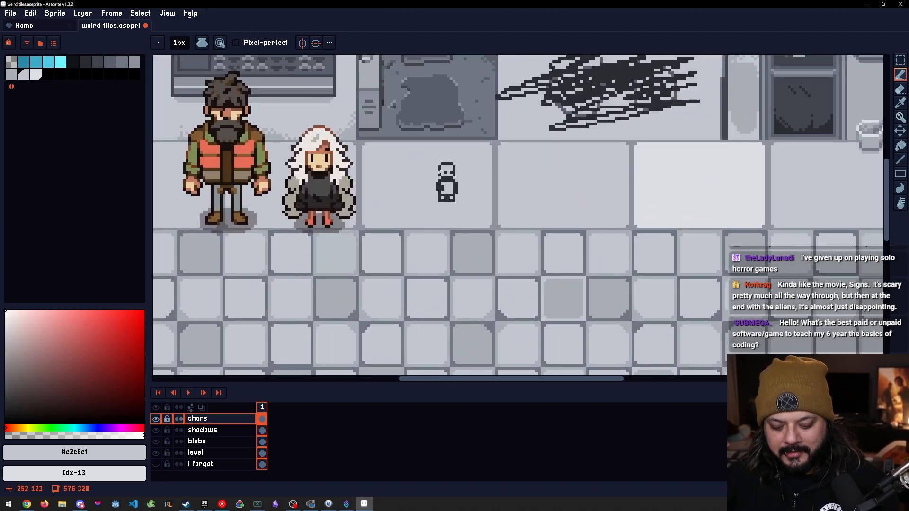
key(m)
drag(435, 160, 464, 206)
click(476, 227)
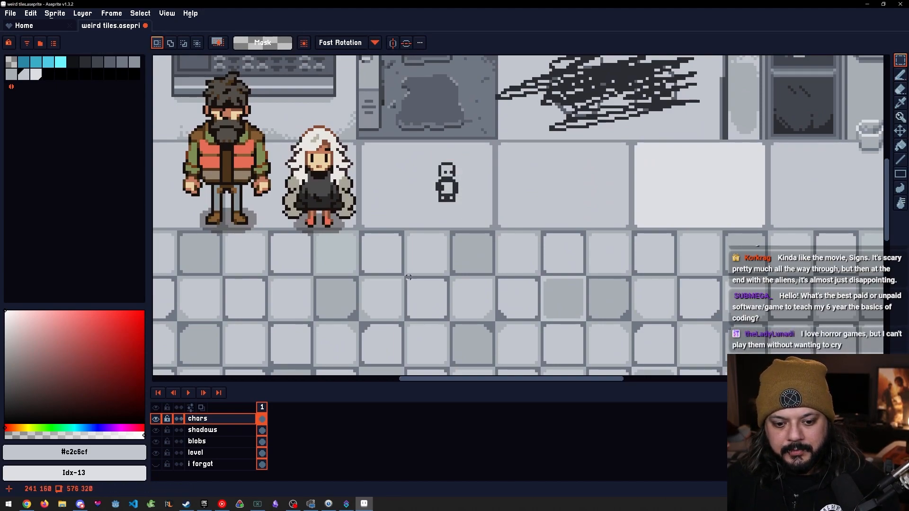
key(z)
key(ctrl+z)
click(216, 453)
key(m)
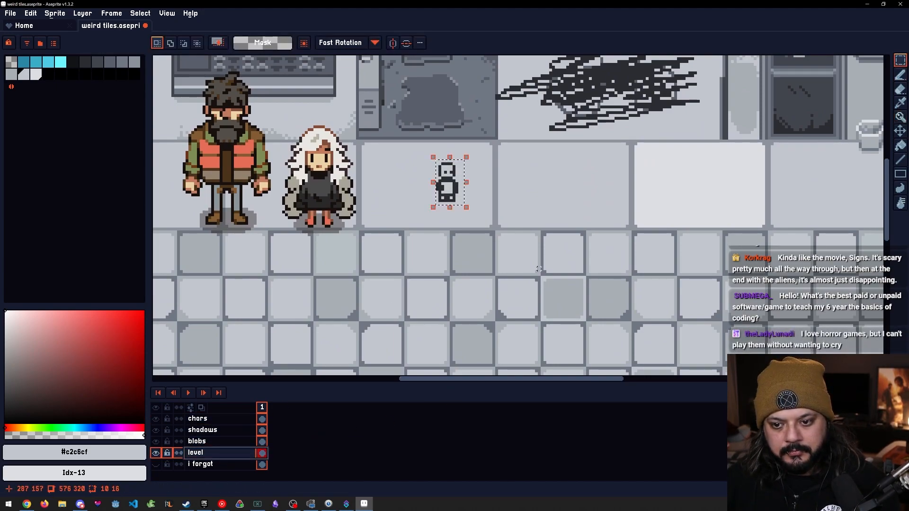
key(Delete)
Create a layer named gigachad directly above the level layer and paste the small figure onto it in place
key(shift+n)
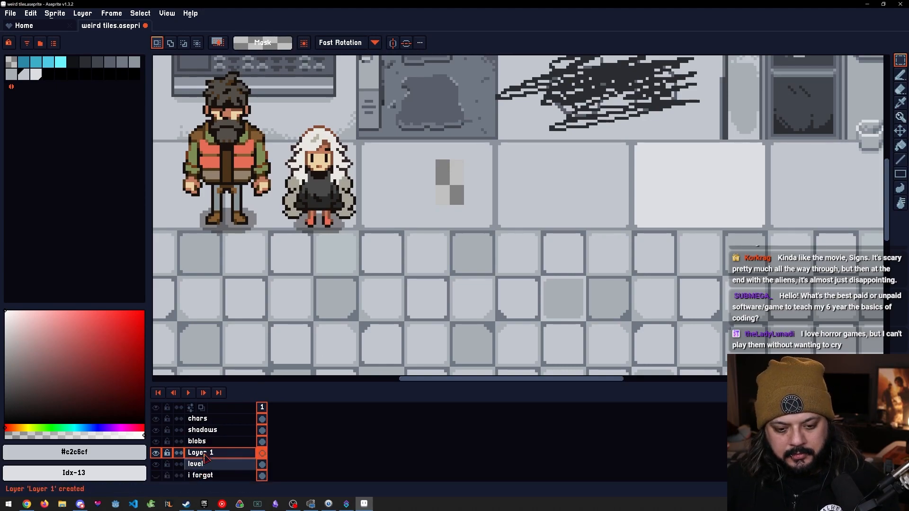
double_click(212, 456)
text(gigachad)
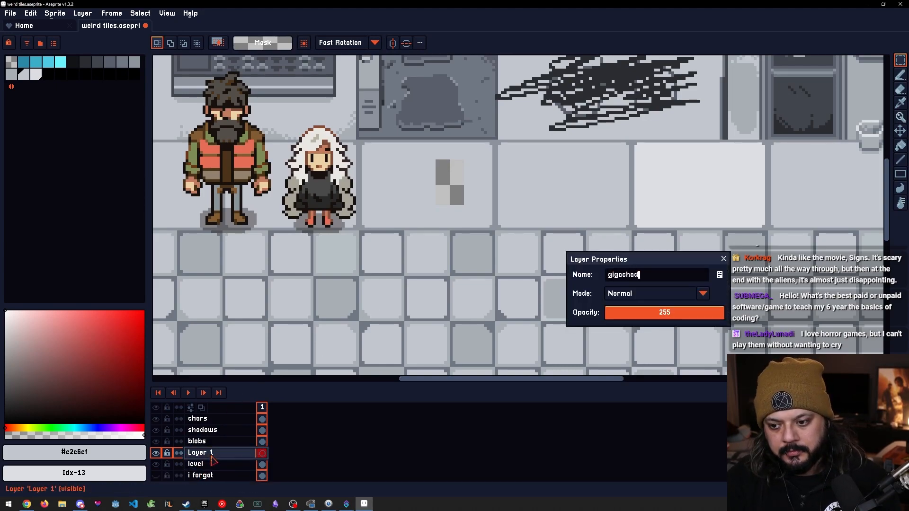
key(Return)
key(ctrl+v)
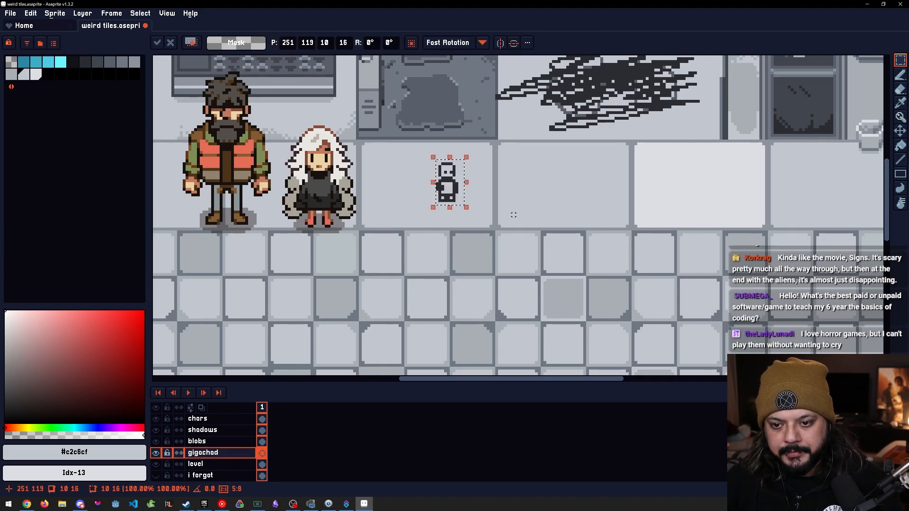
Hide the gigachad layer and fill the transparent gap left in the pavement on the level layer with #c2c6cf
click(451, 246)
click(155, 453)
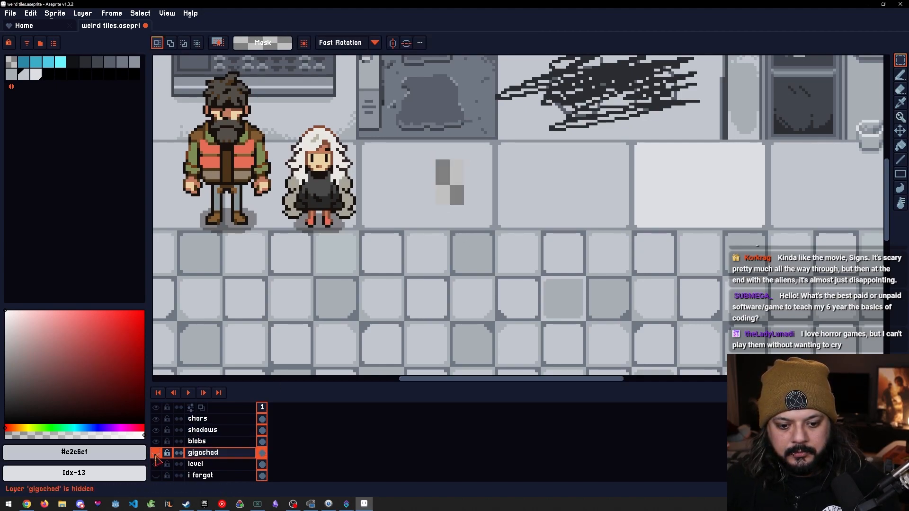
click(204, 464)
key(g)
click(450, 182)
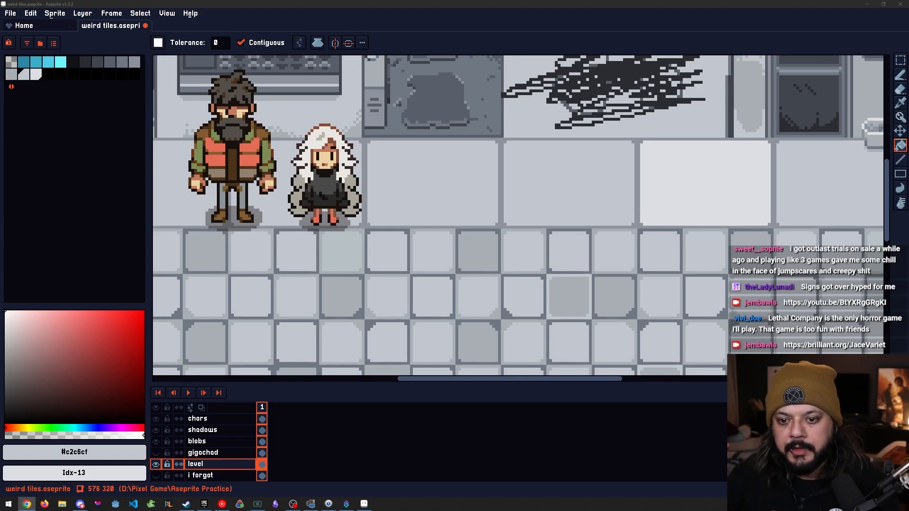
Review the street scene at several zoom levels, from the lower walkway up to the storefronts and the two characters
scroll(586, 229, down, 4)
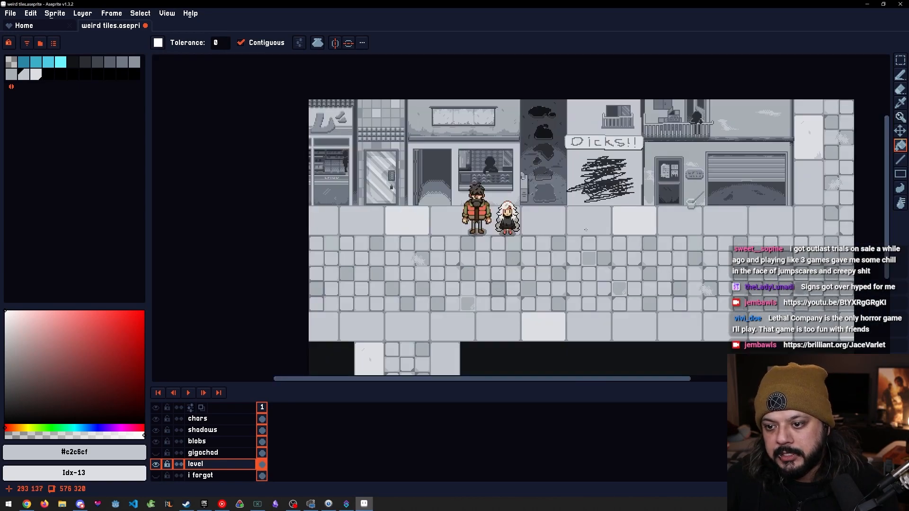
scroll(585, 230, down, 2)
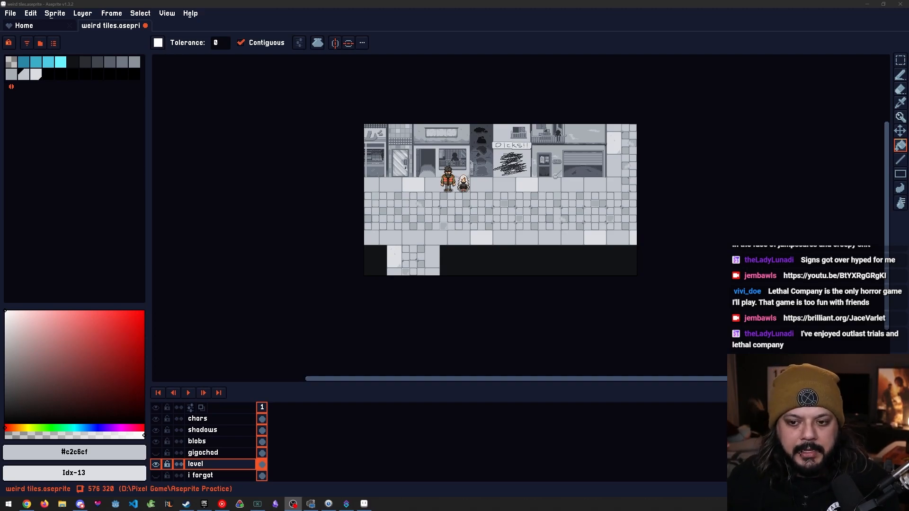
scroll(360, 258, up, 2)
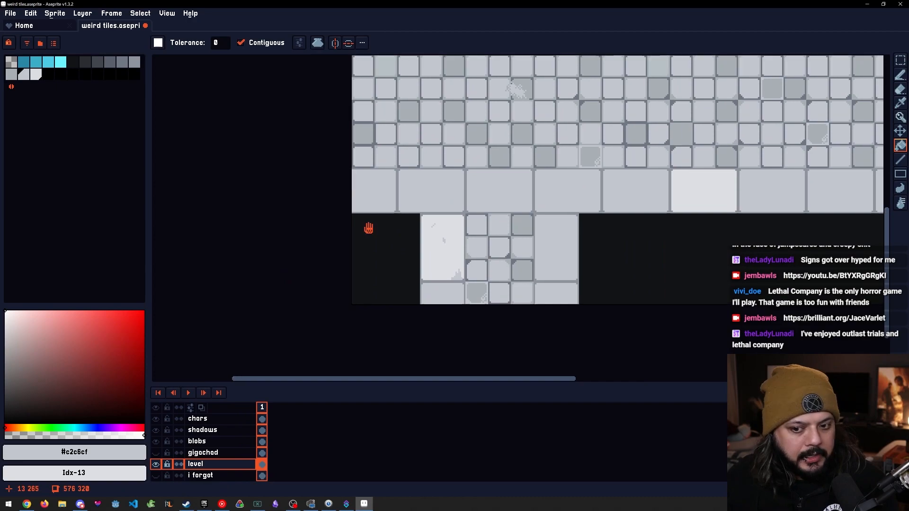
drag(370, 225, 317, 295)
scroll(393, 217, down, 1)
drag(447, 226, 389, 260)
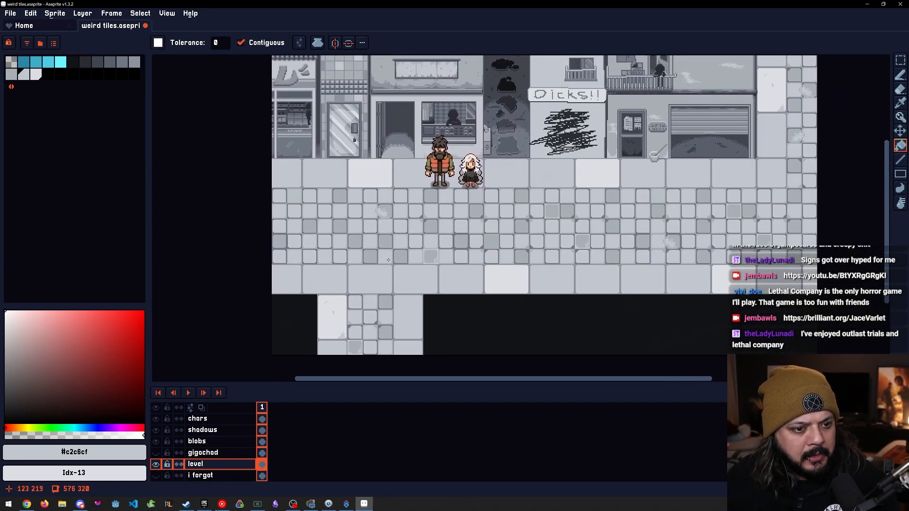
scroll(388, 260, down, 1)
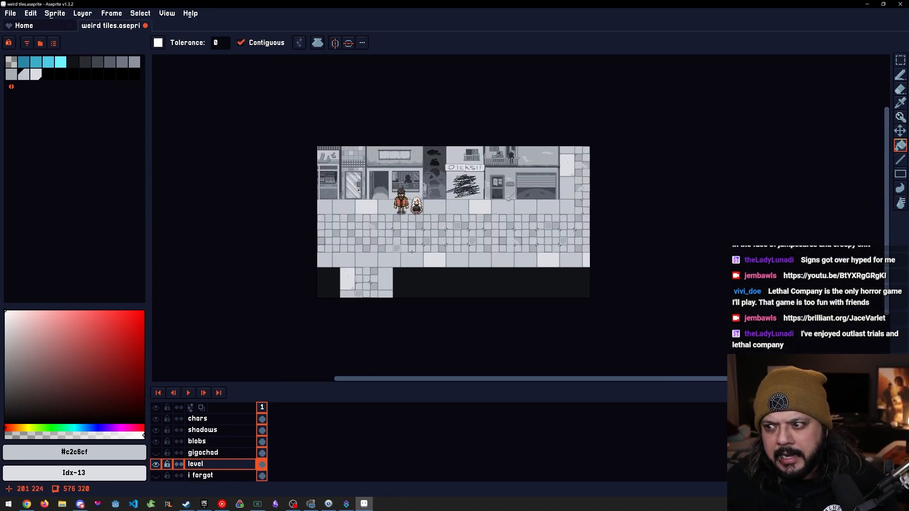
scroll(413, 252, up, 1)
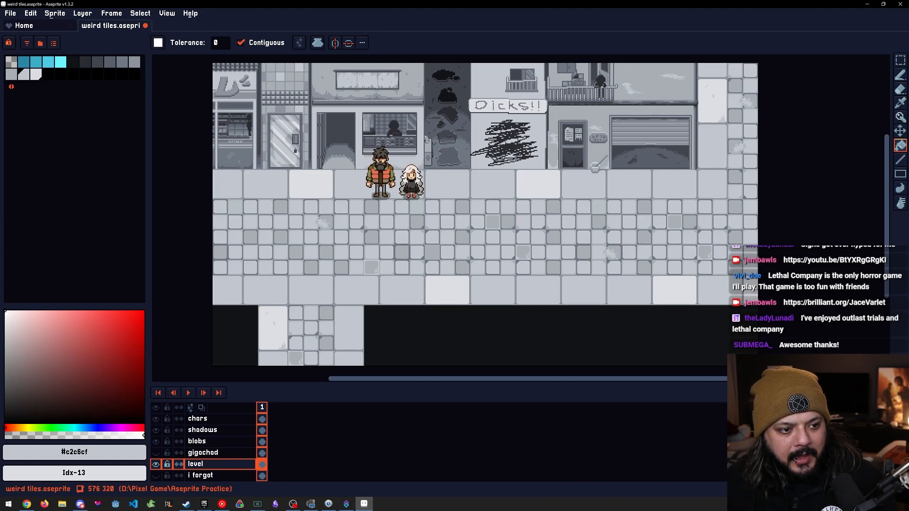
key(alt+Tab)
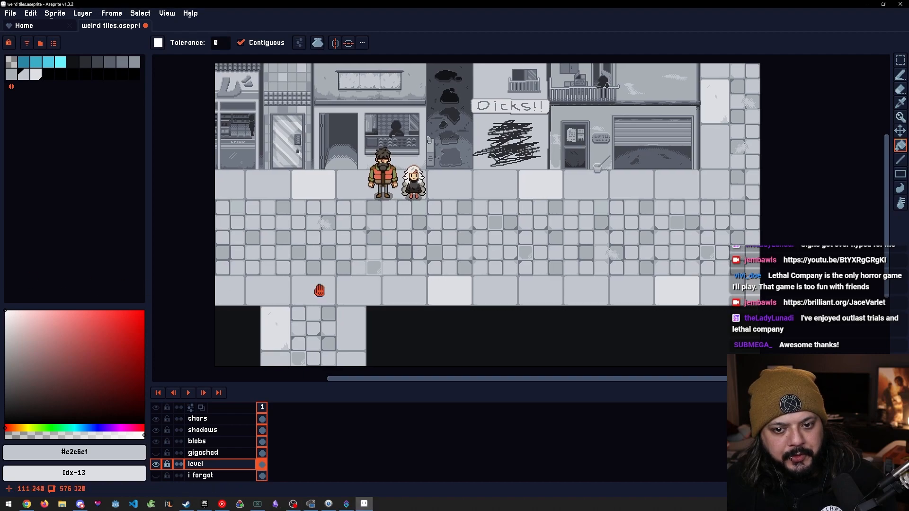
scroll(314, 288, up, 1)
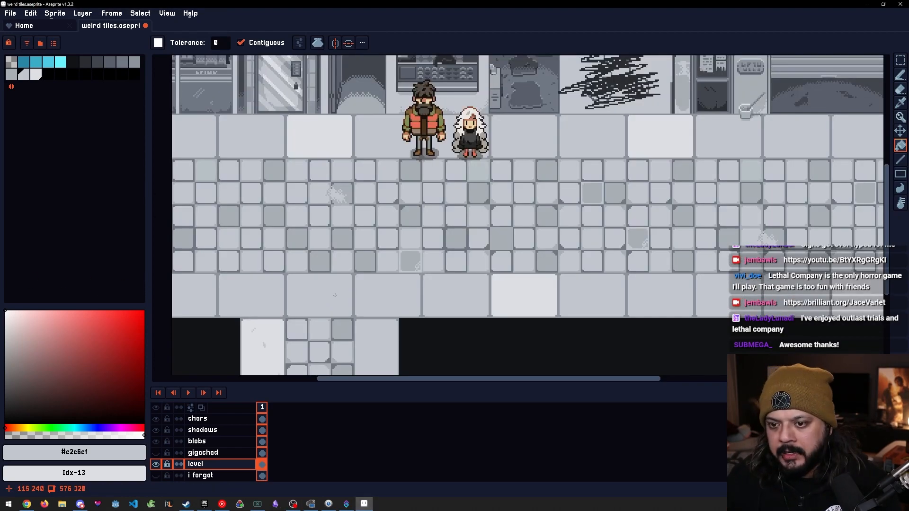
drag(362, 120, 405, 204)
drag(384, 165, 393, 175)
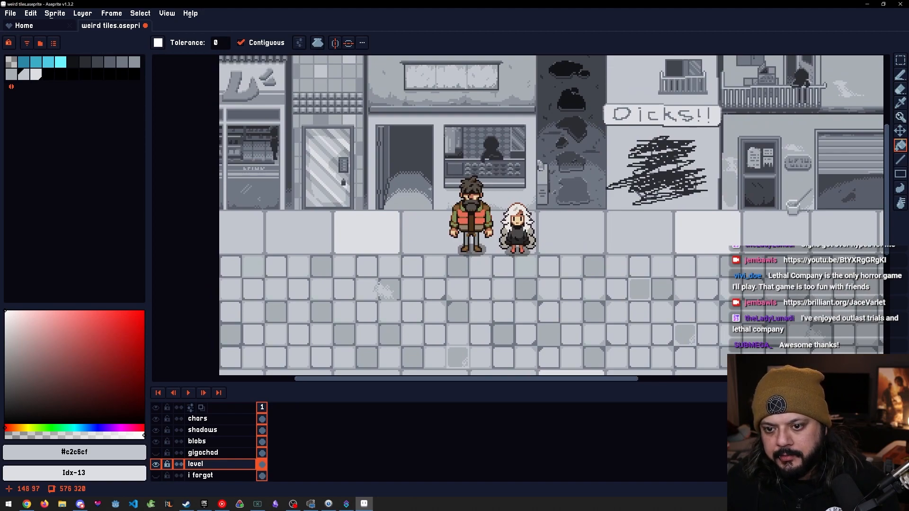
drag(410, 189, 403, 188)
drag(469, 248, 469, 200)
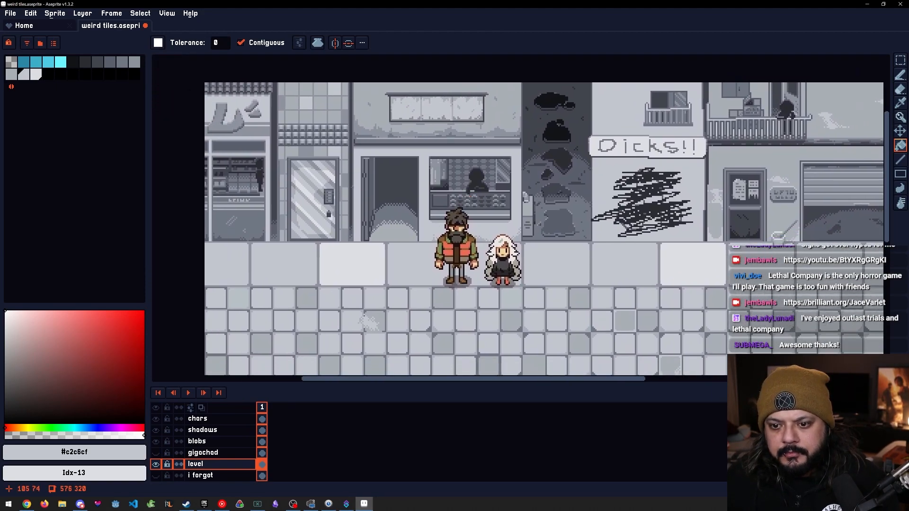
Sample the grey #717884 from the patterned wall inside the shop window and set up the Paint Bucket
scroll(436, 195, up, 5)
key(i)
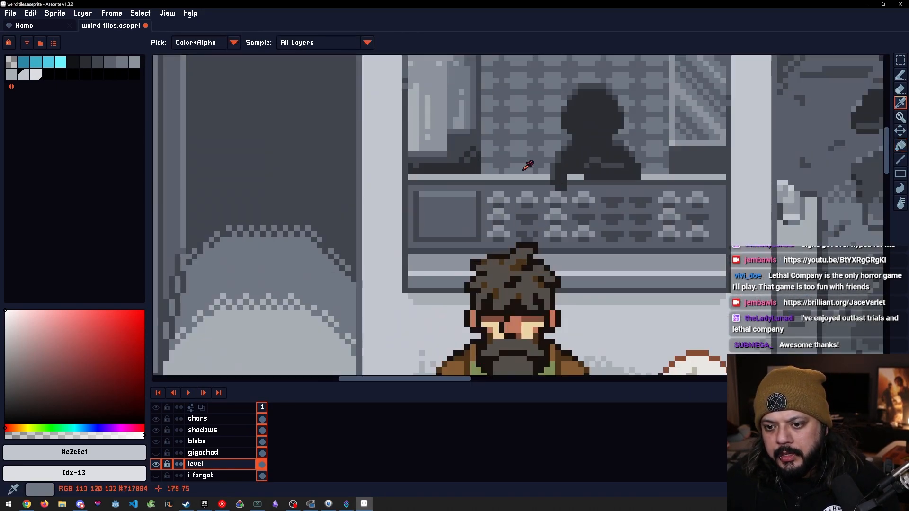
click(527, 167)
key(g)
scroll(527, 166, down, 3)
drag(543, 242, 555, 218)
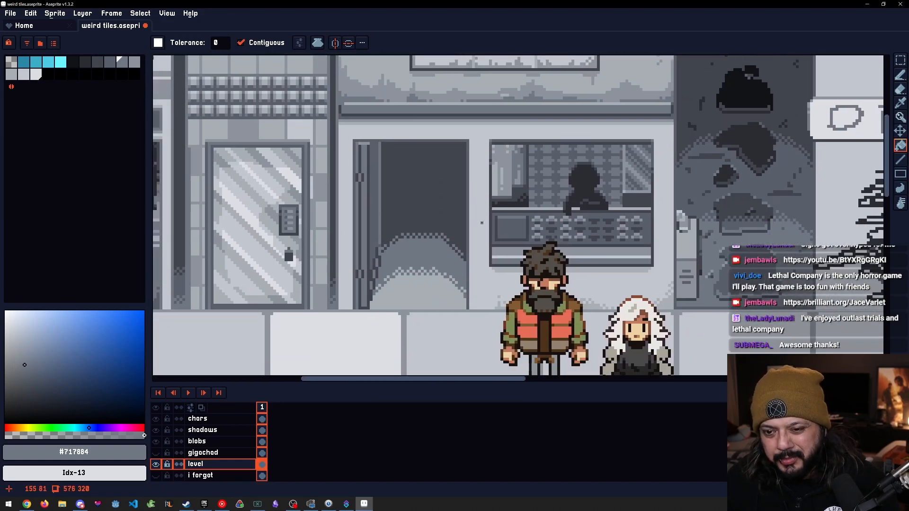
drag(557, 222, 525, 230)
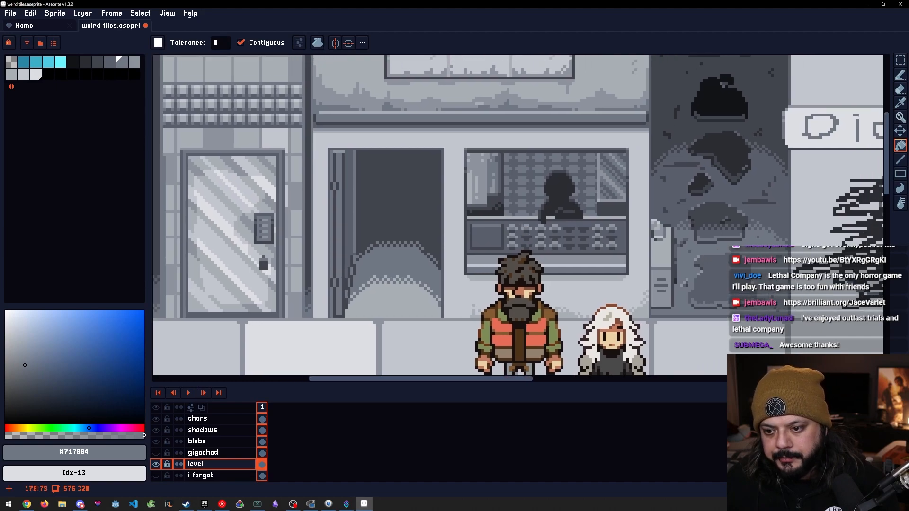
Copy an 11 by 22 pixel patch of the shop window's patterned wall and try it against the dark doorway
scroll(523, 226, up, 1)
key(m)
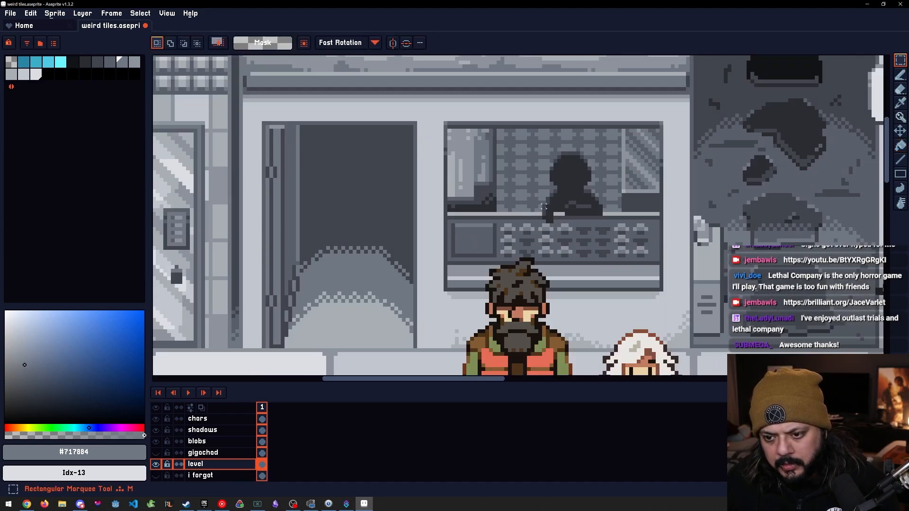
mouse_move(535, 208)
mouse_down()
mouse_move(516, 147)
mouse_move(494, 125)
mouse_up()
drag(517, 162, 324, 161)
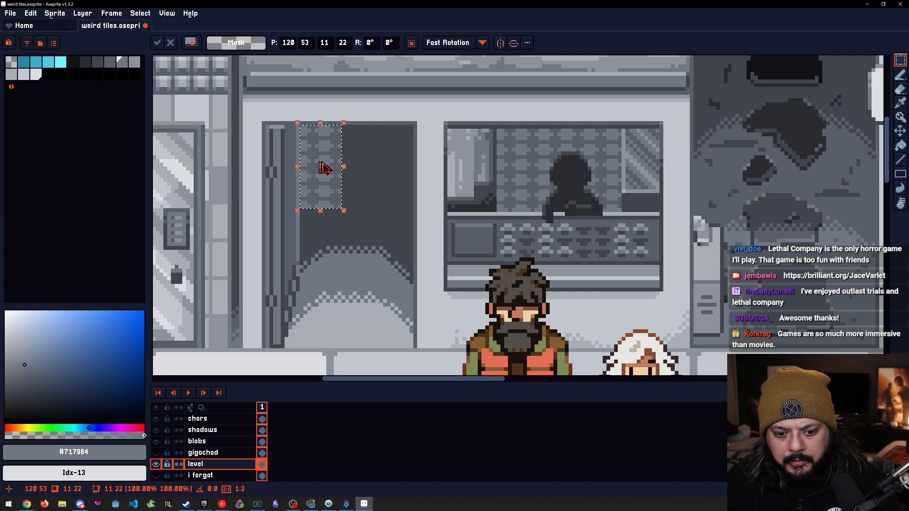
key(Escape)
Create a layer directly above level and paste copies of the wall pattern side by side across the doorway's upper part
key(shift+n)
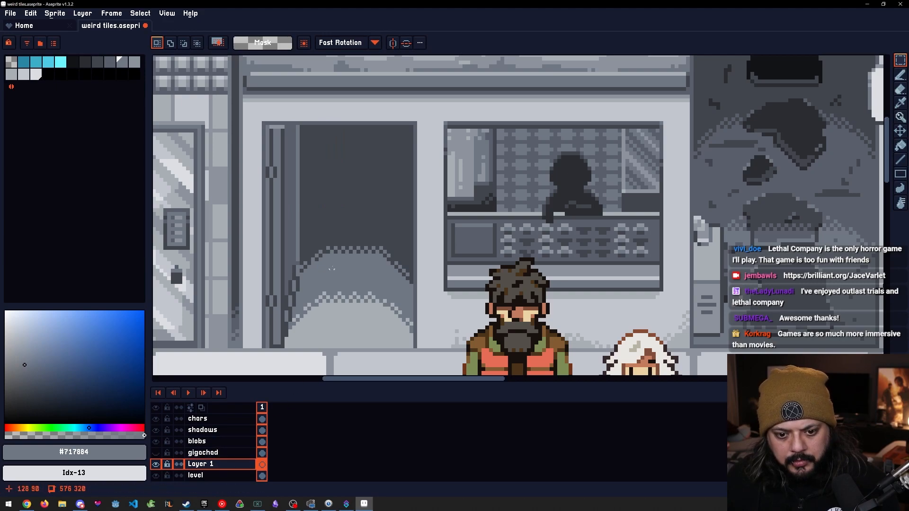
key(ctrl+v)
drag(333, 202, 387, 190)
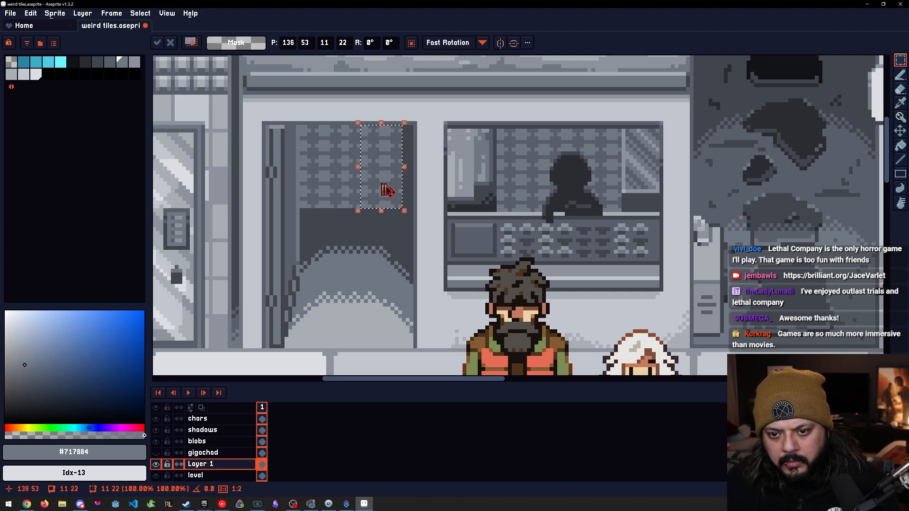
click(385, 232)
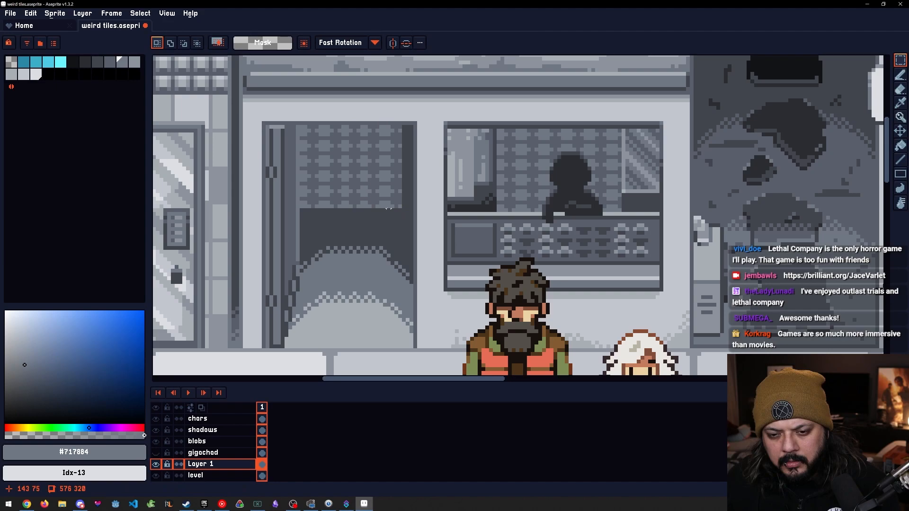
Close the doorway's remaining side gap with a 6 by 22 pixel pattern strip and repeat the 30 by 22 pixel block down to the floor
drag(389, 206, 366, 126)
click(383, 156)
drag(383, 156, 404, 153)
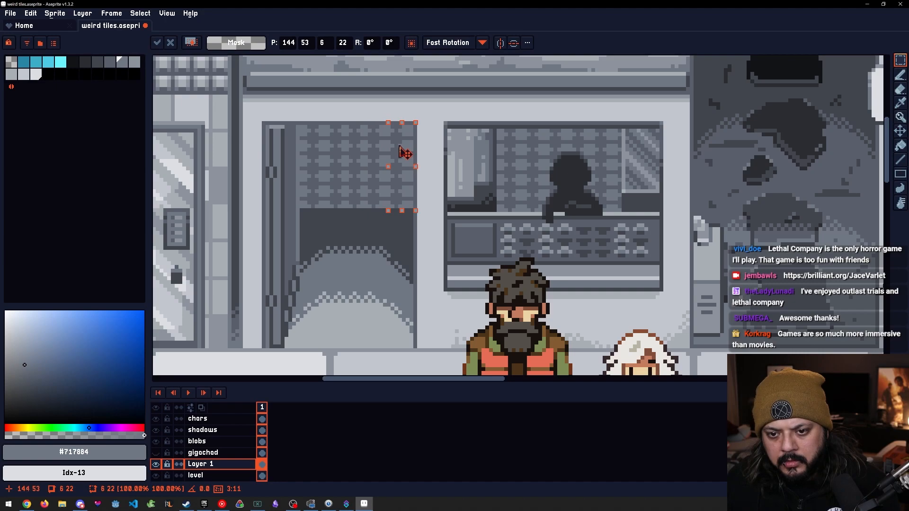
key(Return)
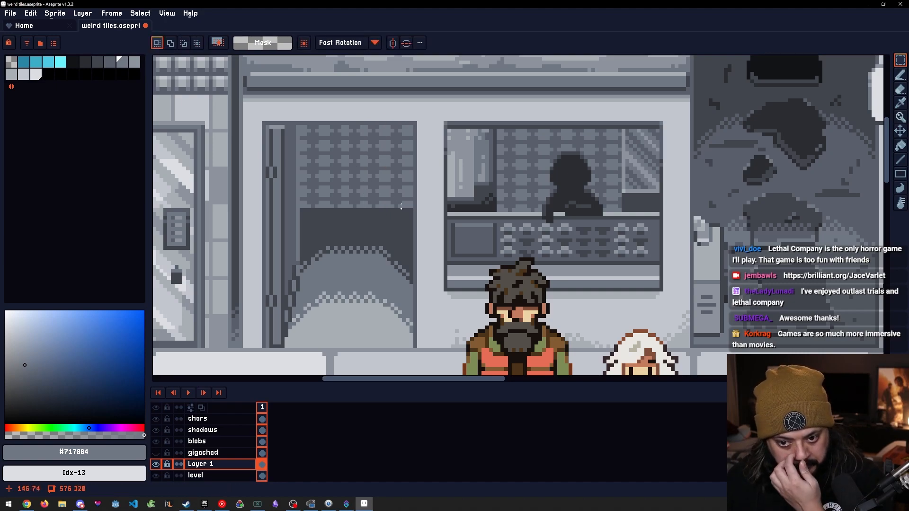
drag(411, 206, 359, 304)
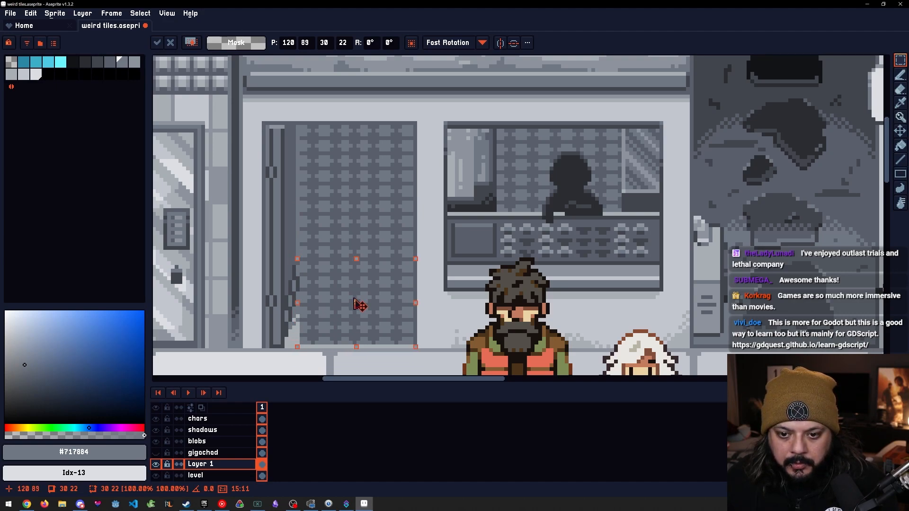
key(Return)
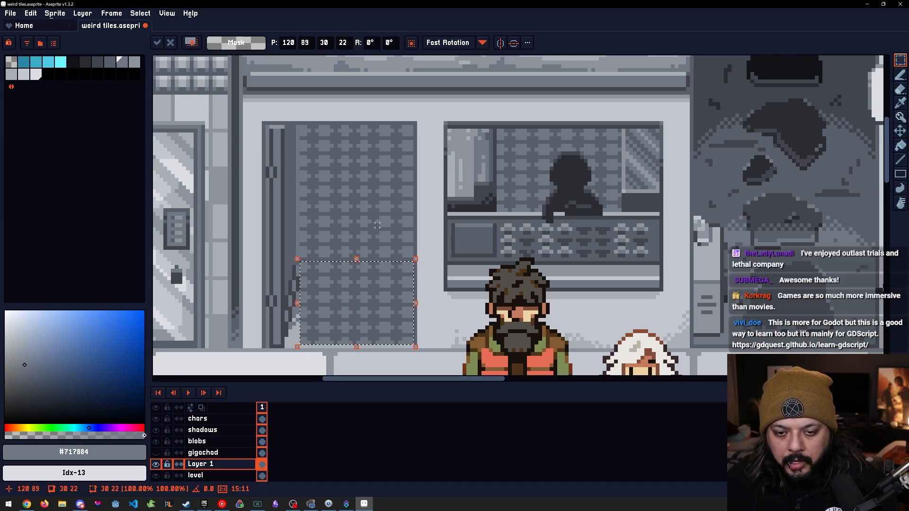
Inspect the doorway's wall pattern up close and sample its two greys, #5a5f6b and #717884, for the Pencil
scroll(316, 244, up, 2)
scroll(316, 244, up, 1)
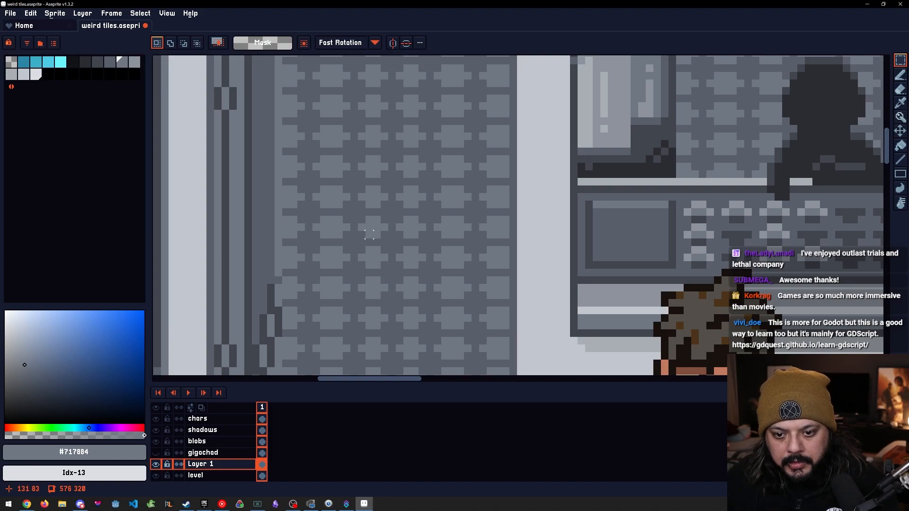
scroll(369, 234, down, 3)
scroll(358, 261, up, 2)
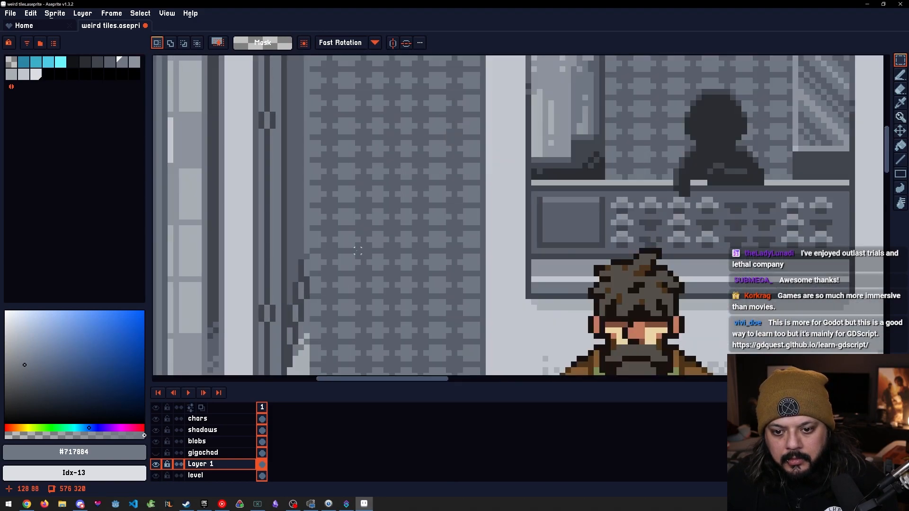
alt+click(362, 217)
key(b)
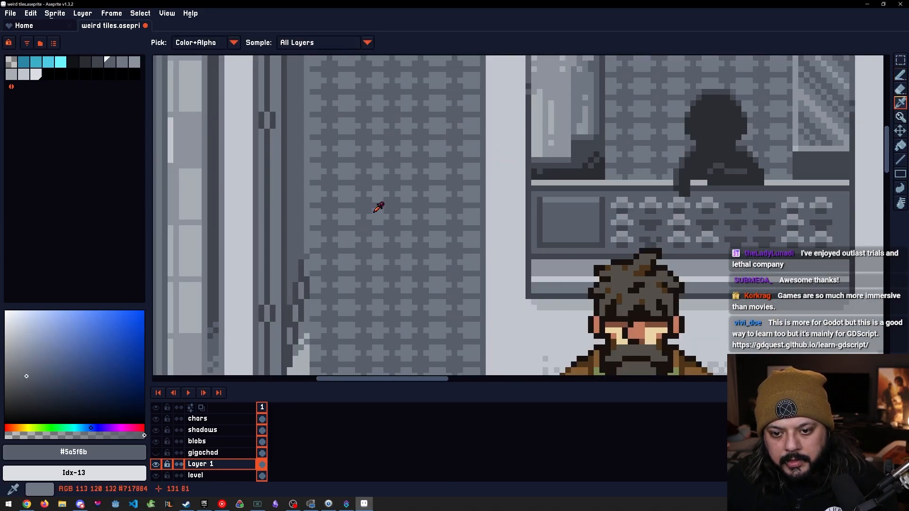
alt+click(352, 211)
key(b)
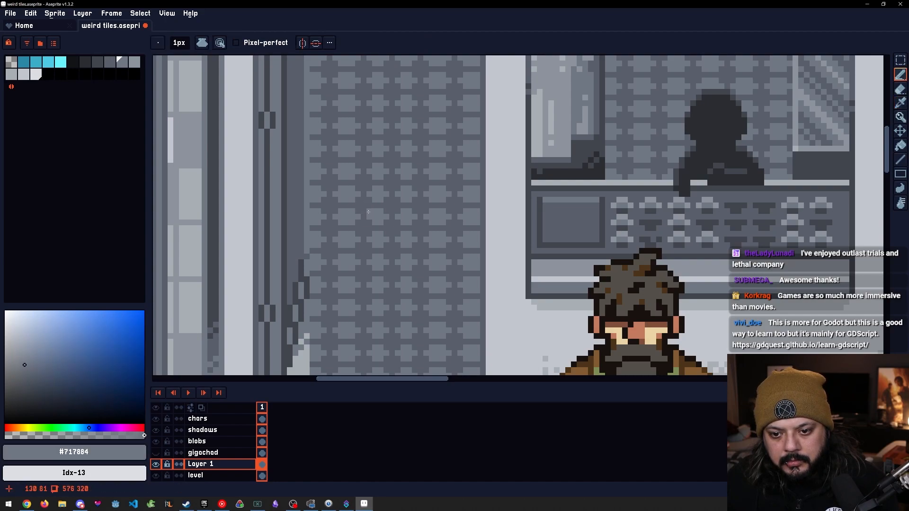
scroll(361, 222, down, 1)
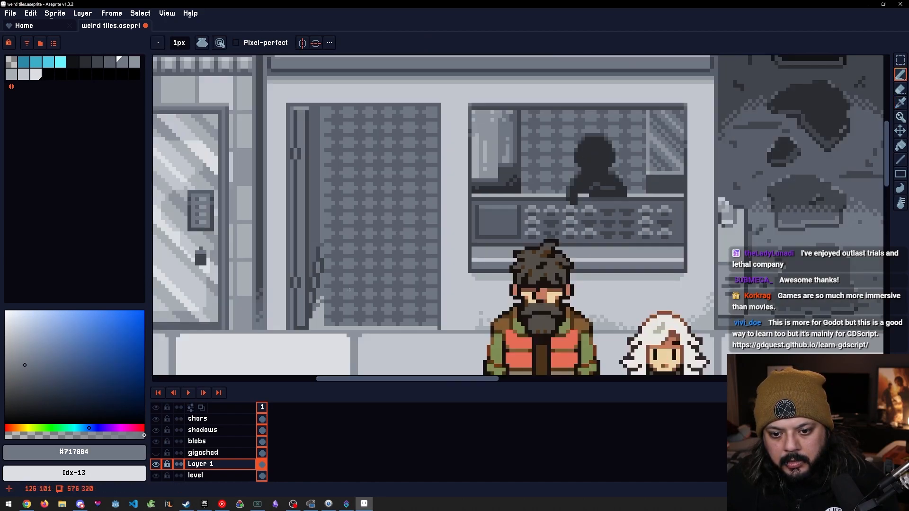
Select a full-height strip of the doorway's wall pattern and shift it sideways to even out the column spacing
key(m)
mouse_move(357, 326)
mouse_down()
mouse_move(340, 105)
mouse_move(351, 134)
mouse_move(383, 135)
mouse_move(372, 135)
mouse_up()
click(402, 188)
drag(401, 328, 375, 104)
drag(389, 135, 350, 135)
click(393, 158)
Notch the corners of the pattern tiles along the doorway's right edge with the 1px Pencil in #5a5f6b
scroll(435, 272, up, 3)
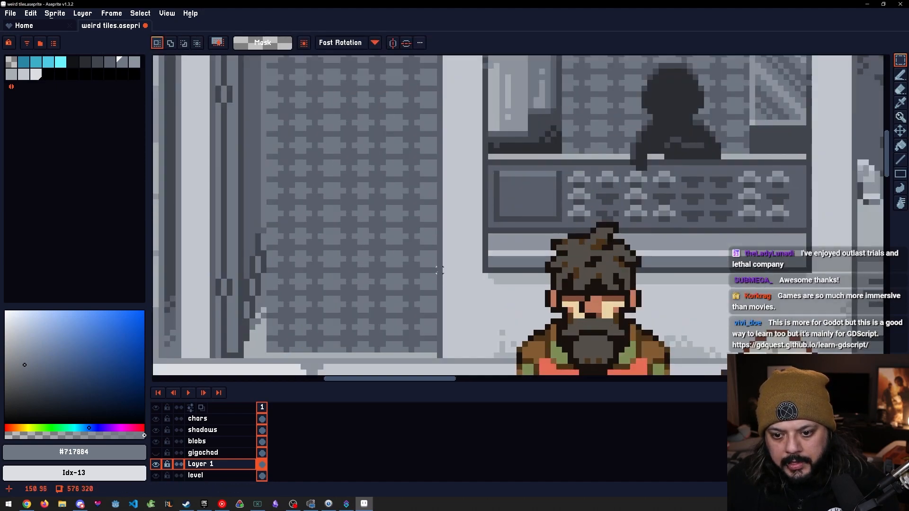
alt+click(399, 256)
key(b)
click(436, 259)
click(436, 212)
click(439, 185)
click(436, 144)
drag(435, 138, 426, 218)
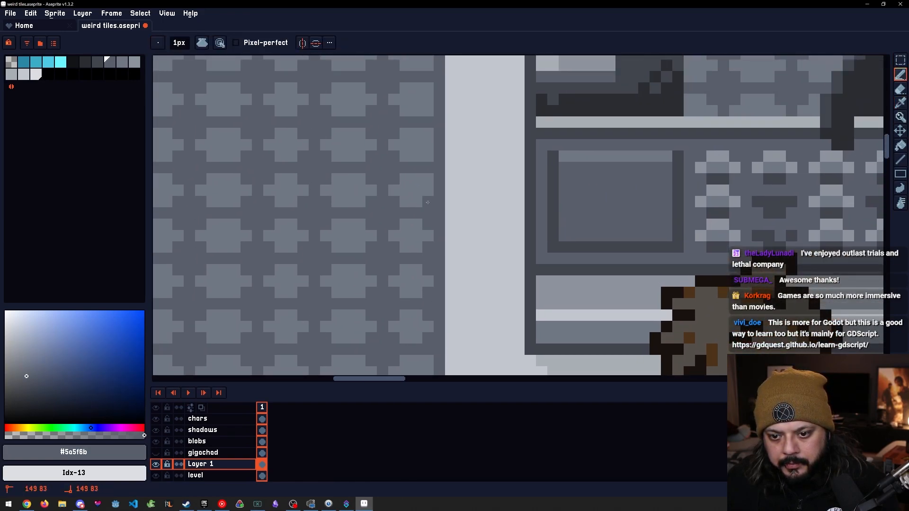
drag(426, 161, 420, 220)
click(420, 215)
click(420, 192)
drag(419, 157, 410, 232)
click(412, 243)
click(409, 222)
click(410, 148)
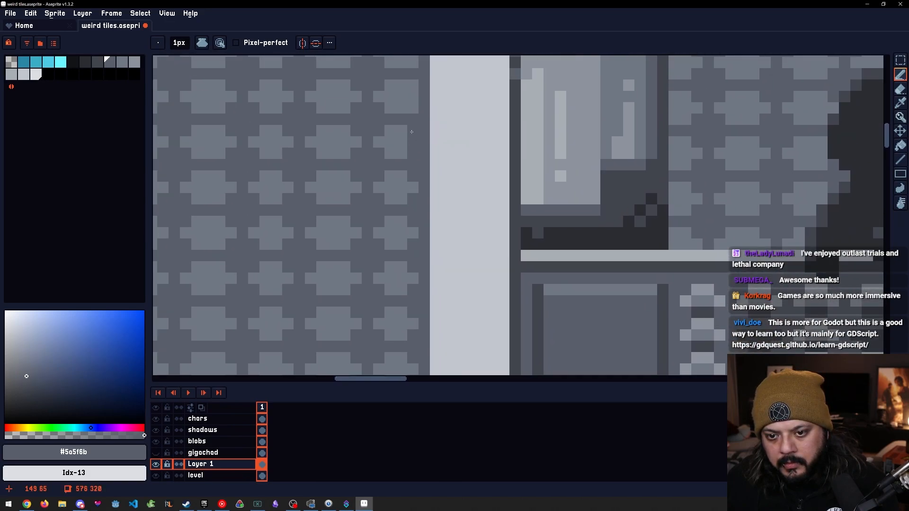
Restore the overpainted pixels of one right-edge tile in the lighter grey and notch the corners of the upper edge tiles with #5a5f6b
alt+click(402, 143)
click(412, 142)
drag(412, 148, 408, 219)
alt+click(408, 219)
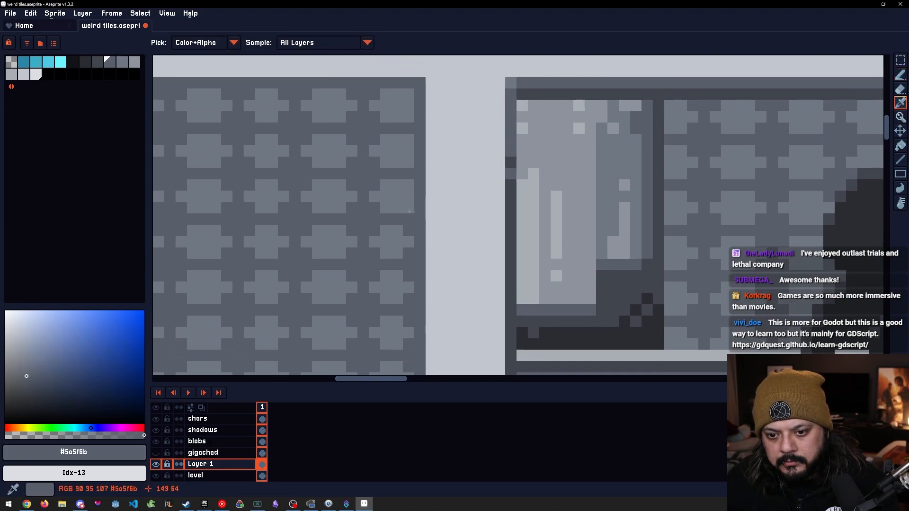
click(408, 164)
click(409, 139)
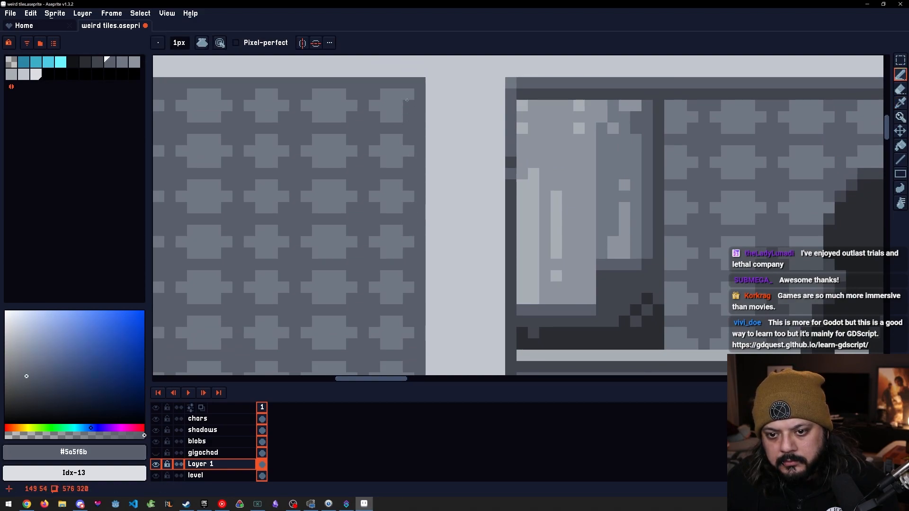
scroll(407, 101, down, 2)
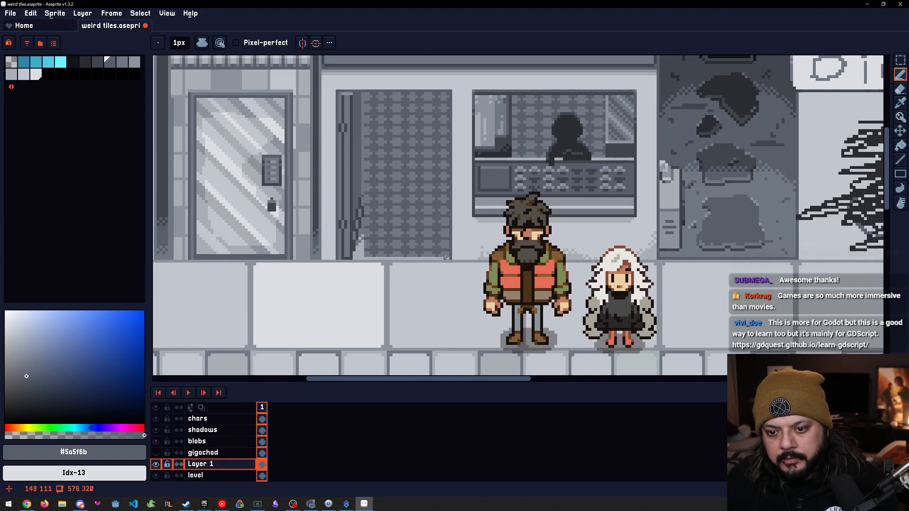
Examine the doorway's wall pattern along its lower edge and compare it with the wall behind the shop window
scroll(413, 232, up, 5)
scroll(400, 290, down, 3)
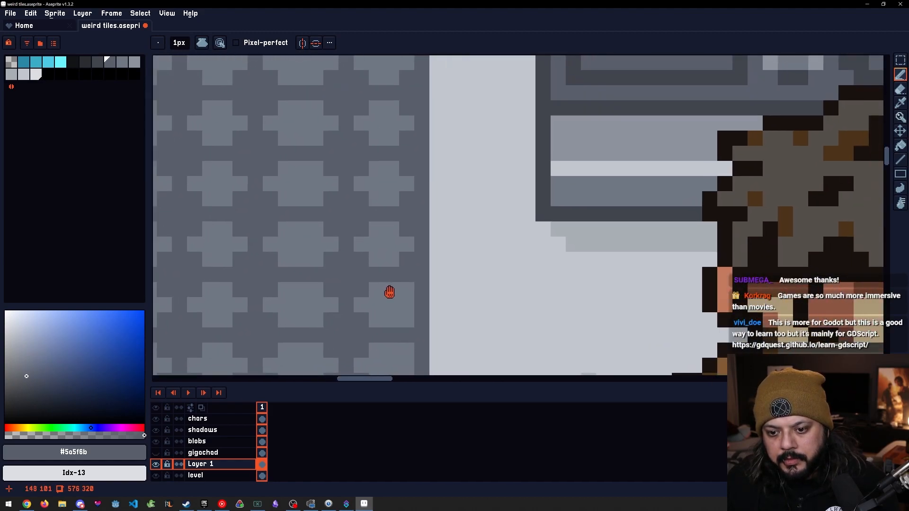
scroll(494, 198, up, 3)
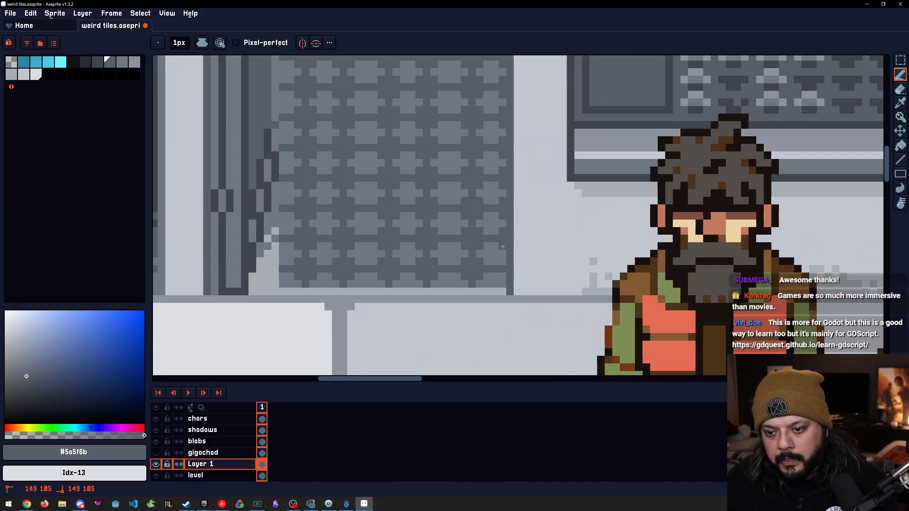
scroll(502, 274, down, 2)
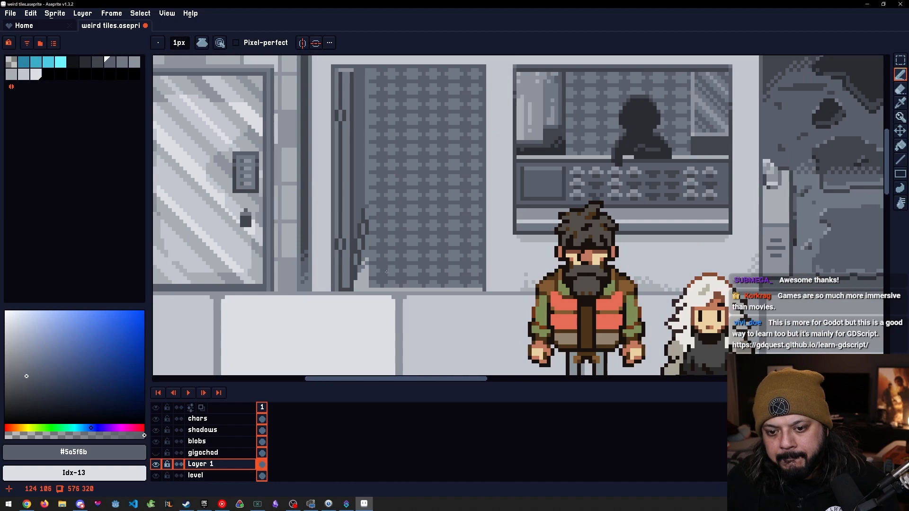
drag(392, 272, 414, 268)
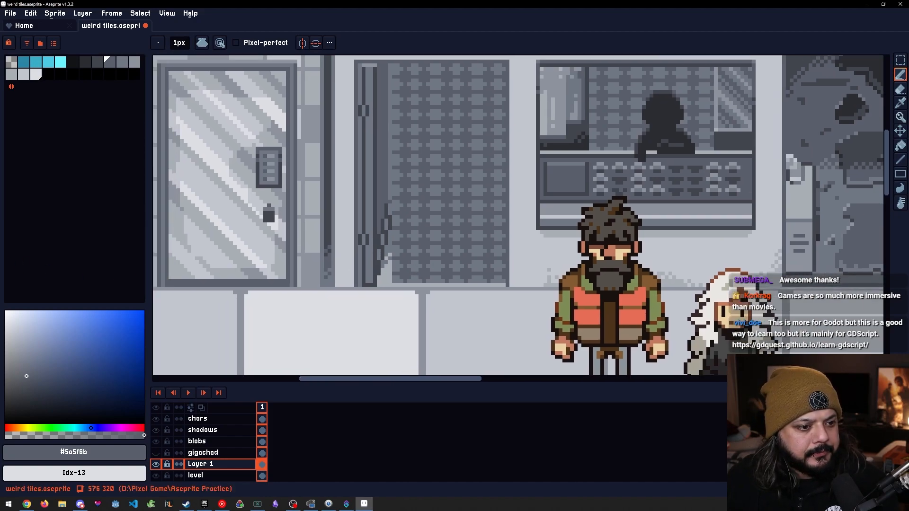
drag(452, 203, 437, 218)
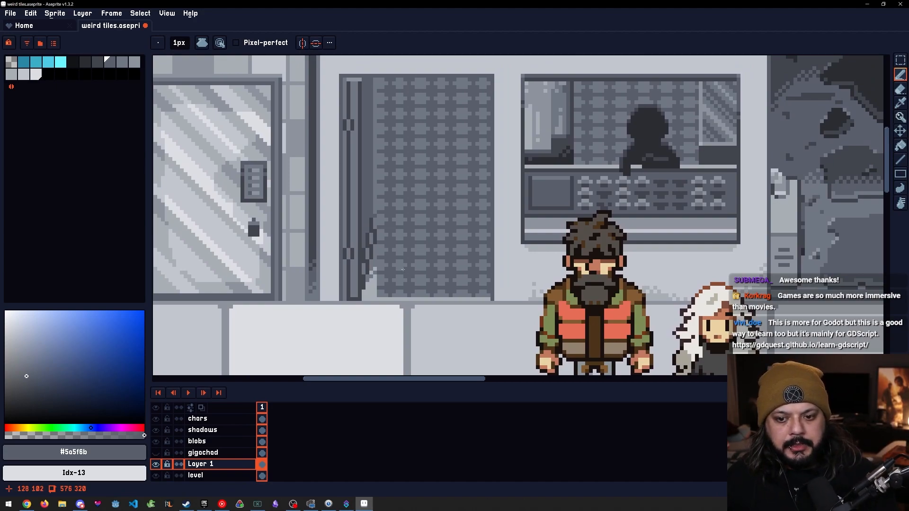
scroll(423, 275, left, 1)
scroll(423, 274, up, 1)
scroll(418, 203, down, 1)
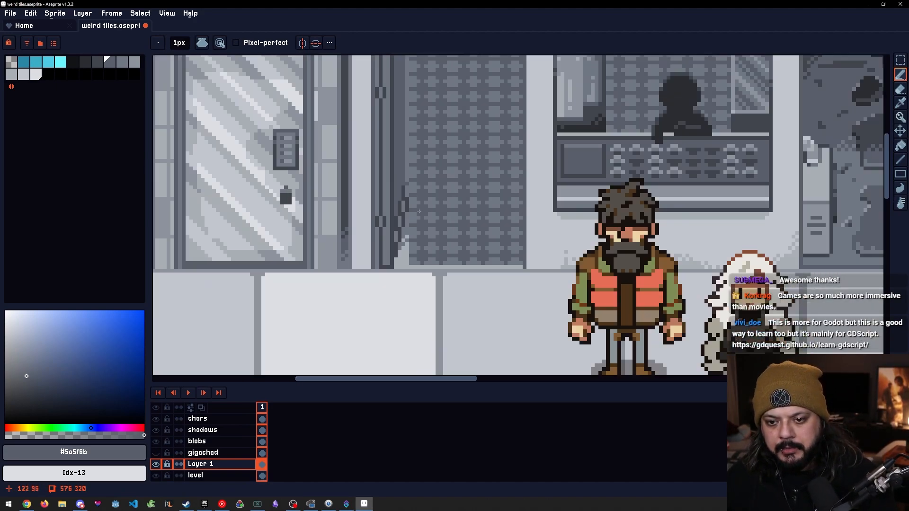
scroll(413, 263, up, 2)
scroll(561, 266, down, 1)
drag(621, 266, 566, 274)
key(alt)
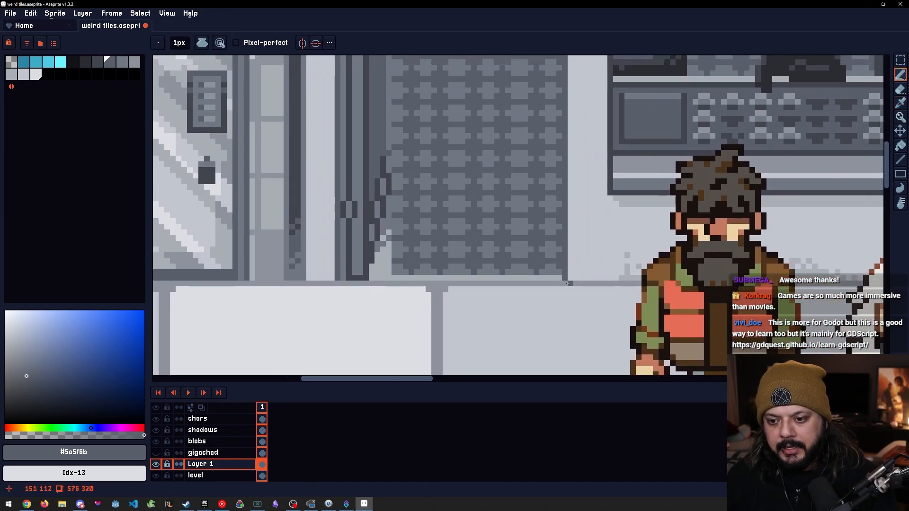
scroll(568, 284, up, 1)
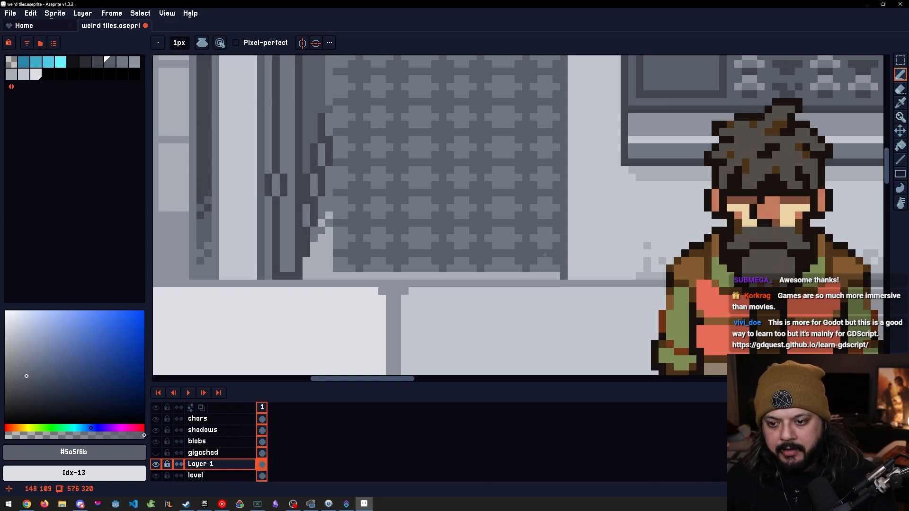
Copy a 14 × 11 px block of wall pattern from the doorway's lower left and place it at 109, 101 over the remaining light gap
key(m)
mouse_move(559, 244)
mouse_down()
mouse_move(332, 251)
mouse_move(385, 266)
mouse_move(387, 282)
mouse_move(452, 267)
mouse_up()
click(396, 237)
scroll(452, 267, up, 1)
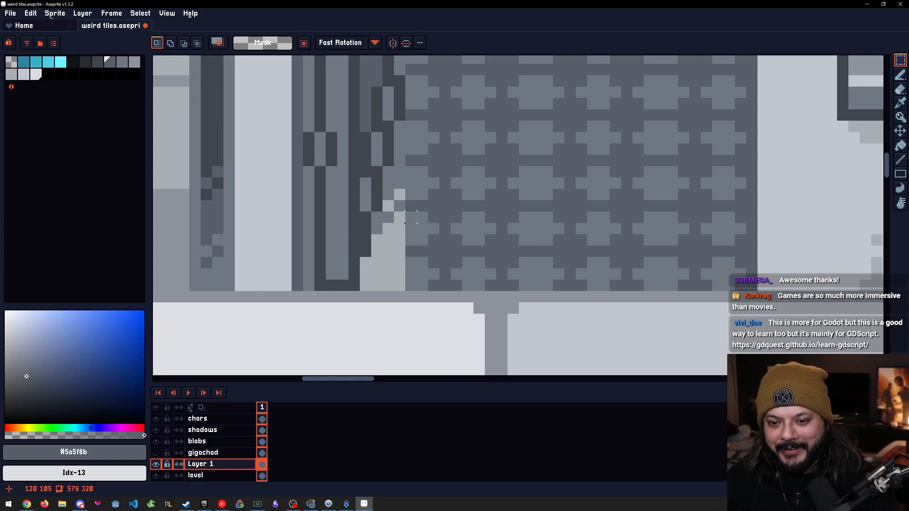
drag(410, 171, 564, 285)
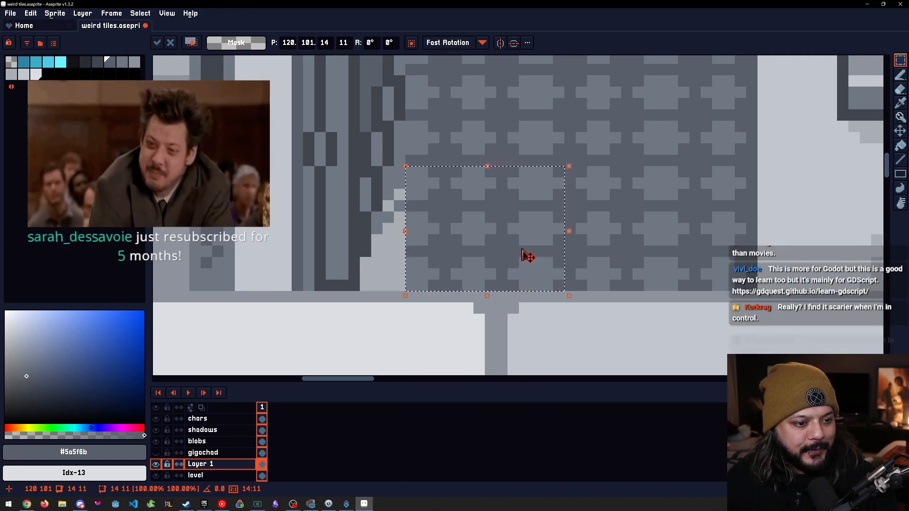
drag(532, 247, 408, 246)
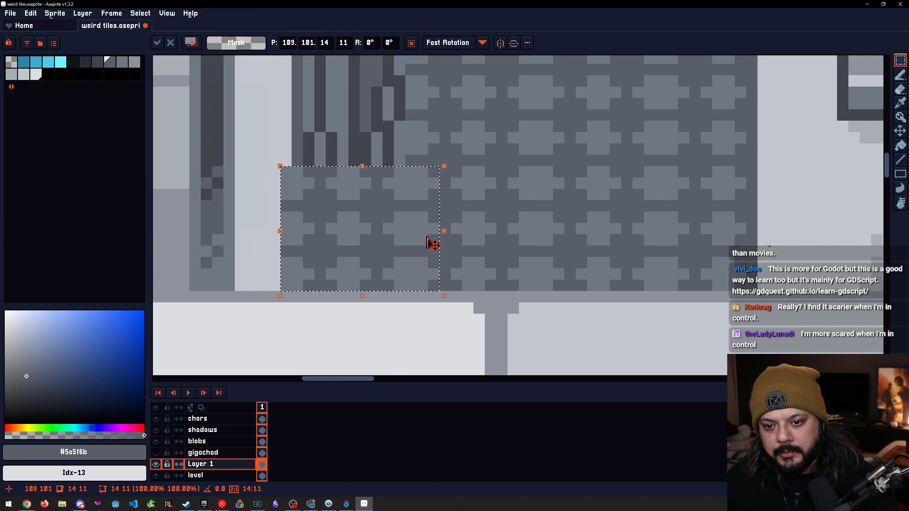
key(ctrl+d)
Try to erase the copied pattern block along the lower edge of the folded door with the 1px Eraser
key(e)
mouse_move(388, 172)
mouse_down()
mouse_move(331, 217)
mouse_move(354, 161)
mouse_move(309, 172)
mouse_move(286, 160)
mouse_move(285, 274)
mouse_move(297, 286)
mouse_move(342, 239)
mouse_move(342, 206)
mouse_move(285, 285)
mouse_move(331, 286)
mouse_move(365, 216)
mouse_move(343, 274)
mouse_move(388, 195)
mouse_move(353, 239)
mouse_move(365, 172)
mouse_move(377, 161)
mouse_move(376, 194)
mouse_up()
mouse_move(399, 150)
mouse_down()
mouse_move(411, 161)
mouse_move(377, 240)
mouse_move(411, 161)
mouse_move(422, 160)
mouse_move(354, 285)
mouse_up()
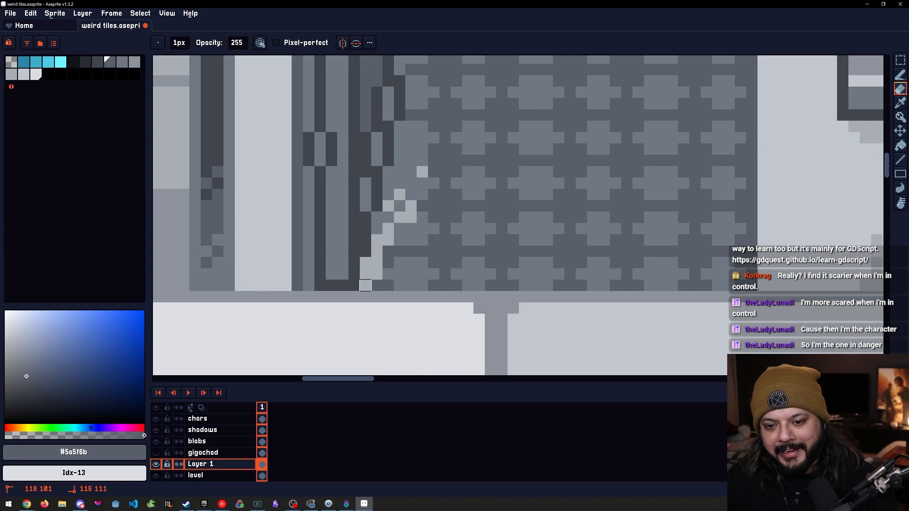
Inspect the erased pixels between the folded door's lower edge and the patterned wall
scroll(432, 210, down, 5)
scroll(425, 189, up, 4)
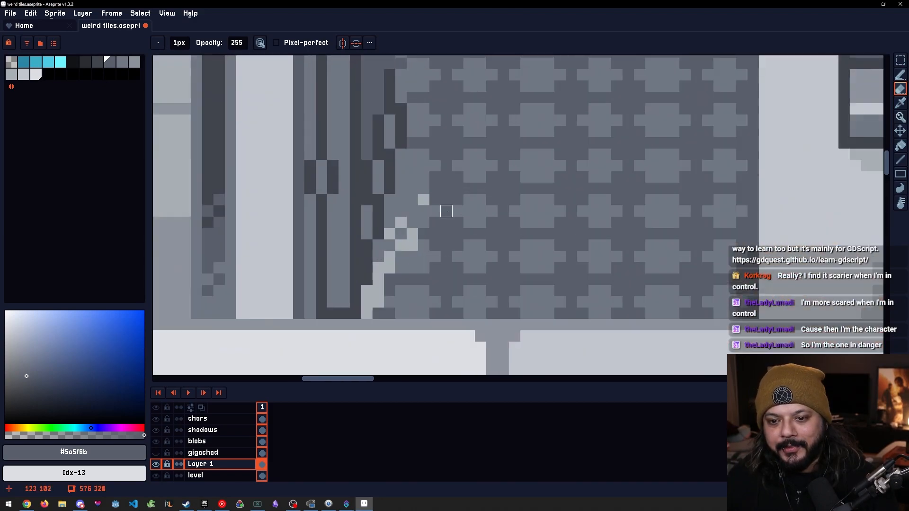
scroll(417, 202, down, 3)
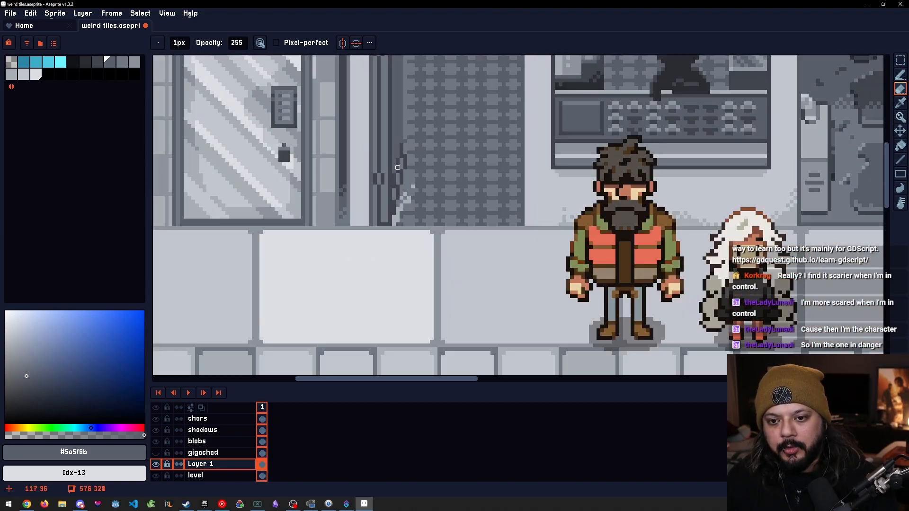
scroll(406, 178, up, 2)
drag(415, 166, 469, 270)
scroll(469, 149, down, 2)
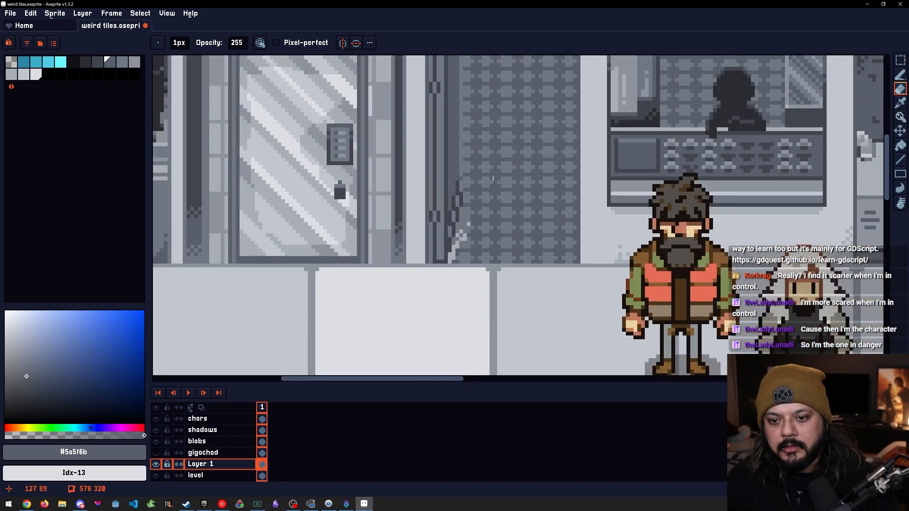
drag(492, 179, 476, 279)
scroll(451, 279, up, 1)
drag(461, 315, 429, 215)
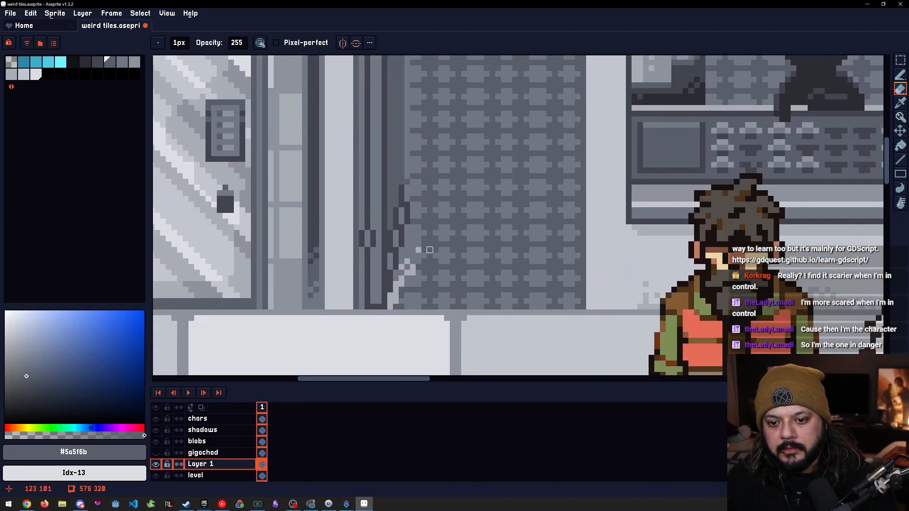
scroll(436, 249, up, 2)
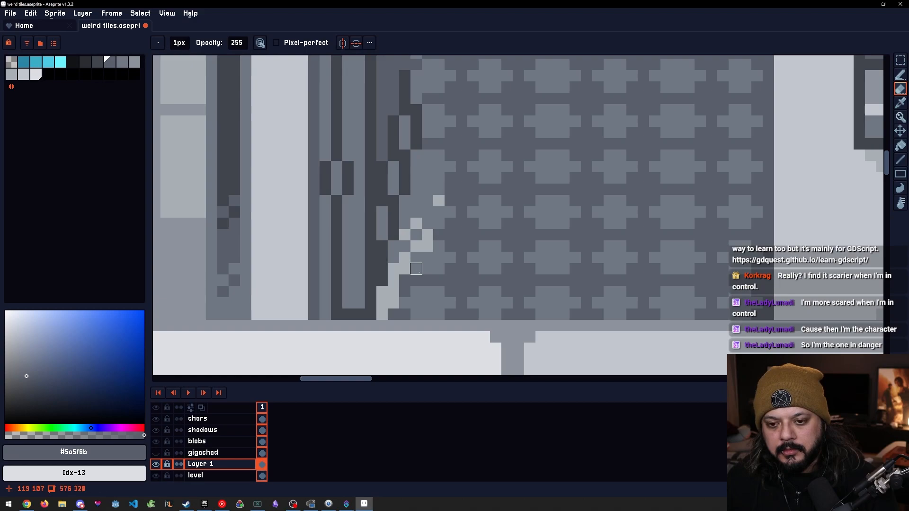
Undo the last erasing and erase only the pattern pixels that cover the folded door, following its stepped lower edge
key(ctrl+z)
mouse_move(393, 200)
mouse_down()
mouse_move(370, 280)
mouse_move(381, 234)
mouse_move(393, 235)
mouse_move(358, 258)
mouse_move(370, 258)
mouse_move(369, 279)
mouse_up()
click(392, 235)
click(359, 314)
mouse_move(359, 281)
mouse_down()
mouse_move(337, 314)
mouse_move(337, 281)
mouse_up()
mouse_move(371, 246)
mouse_down()
mouse_move(371, 212)
mouse_move(382, 200)
mouse_move(347, 212)
mouse_move(325, 257)
mouse_move(302, 234)
mouse_move(314, 200)
mouse_move(302, 246)
mouse_move(280, 257)
mouse_move(303, 269)
mouse_move(280, 292)
mouse_move(313, 292)
mouse_move(325, 314)
mouse_move(303, 303)
mouse_up()
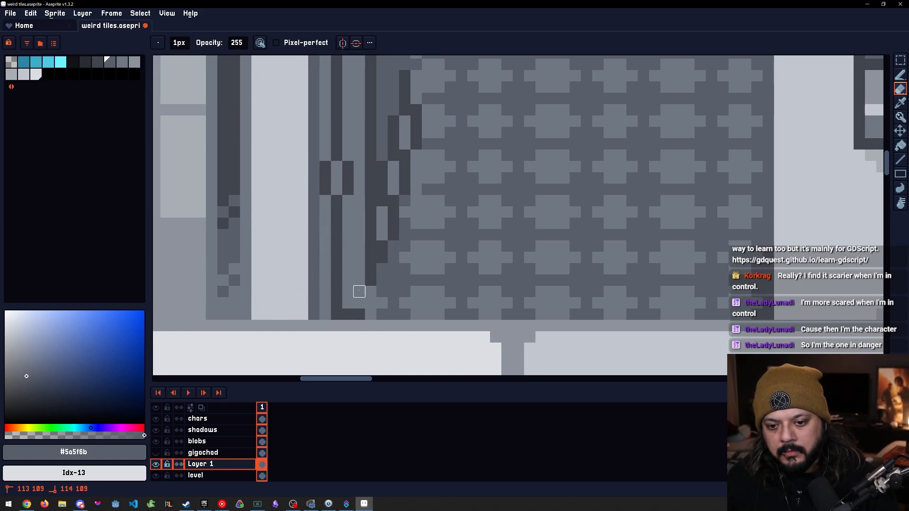
mouse_move(358, 292)
mouse_down()
mouse_move(336, 314)
mouse_move(370, 303)
mouse_move(325, 326)
mouse_up()
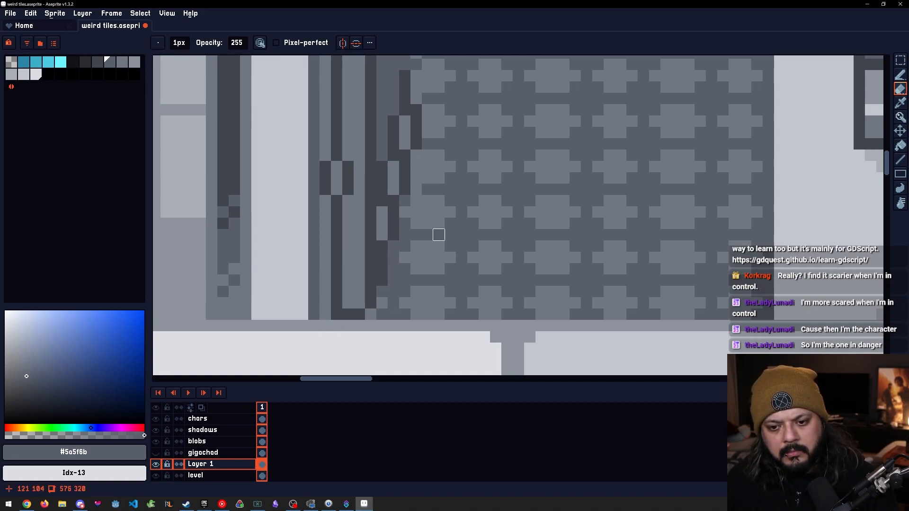
Check the filled doorway pattern up close and within the whole storefront, including where it meets the folded door and the pavement
drag(449, 213, 434, 239)
scroll(434, 239, down, 3)
scroll(465, 202, down, 1)
drag(465, 203, 406, 255)
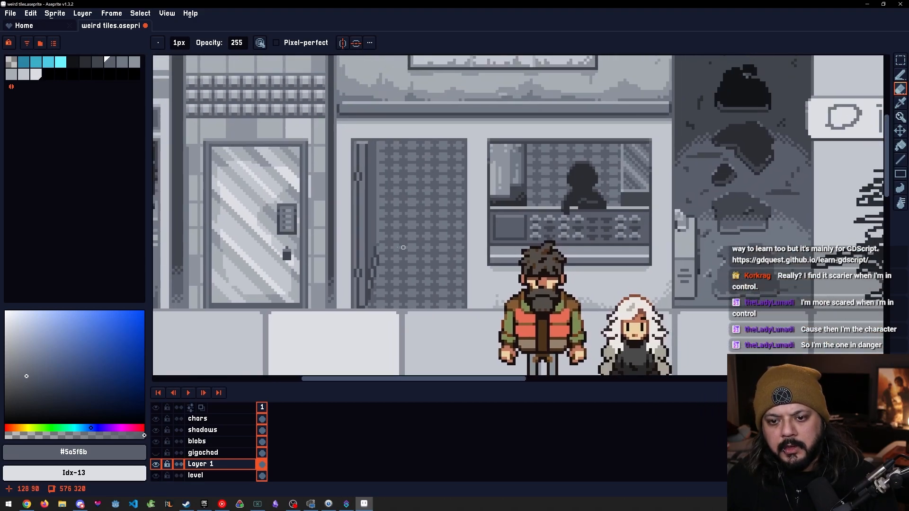
scroll(379, 237, up, 4)
drag(428, 161, 463, 231)
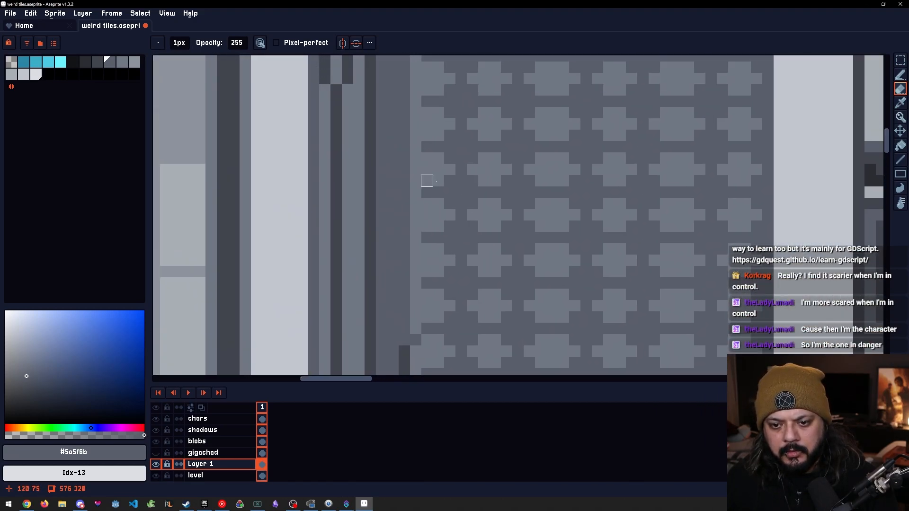
scroll(473, 181, down, 3)
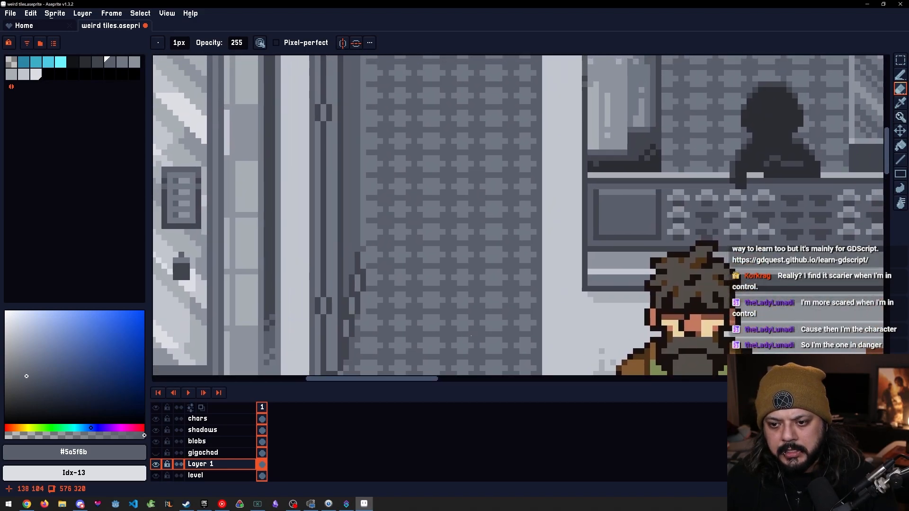
scroll(463, 296, down, 1)
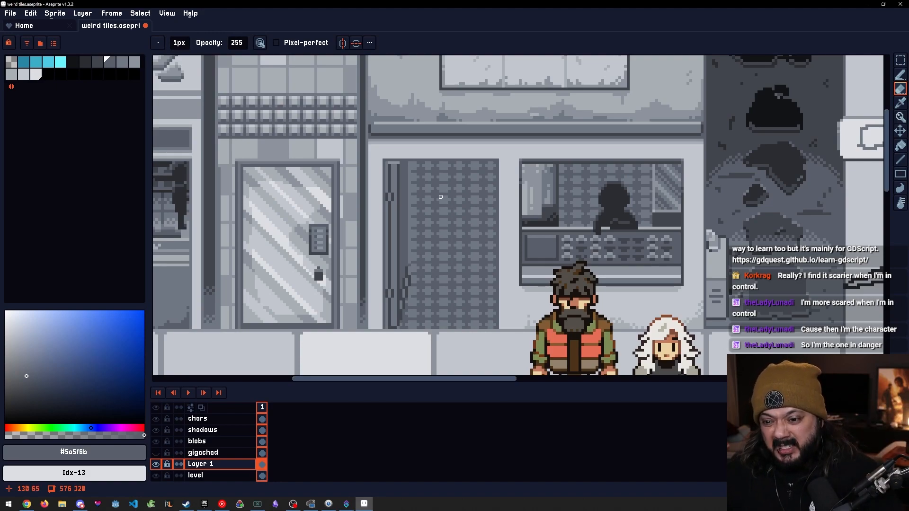
drag(483, 217, 446, 206)
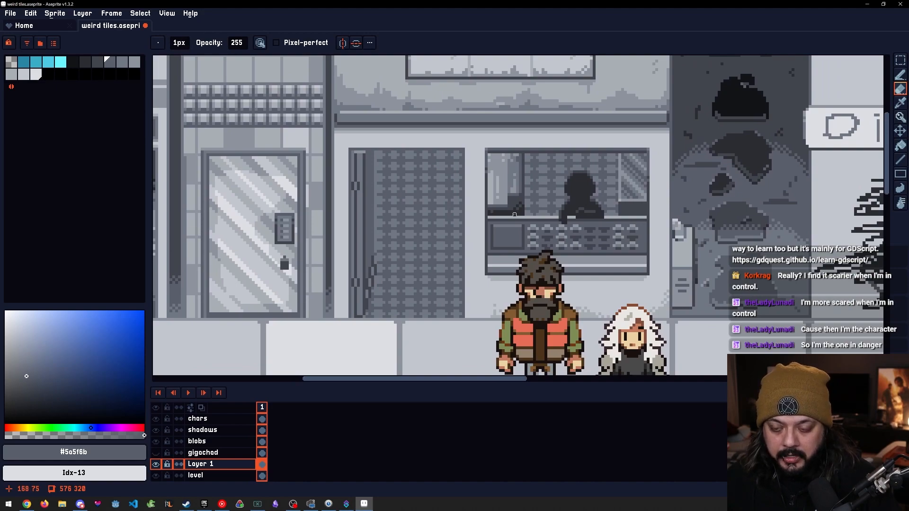
drag(455, 212, 486, 204)
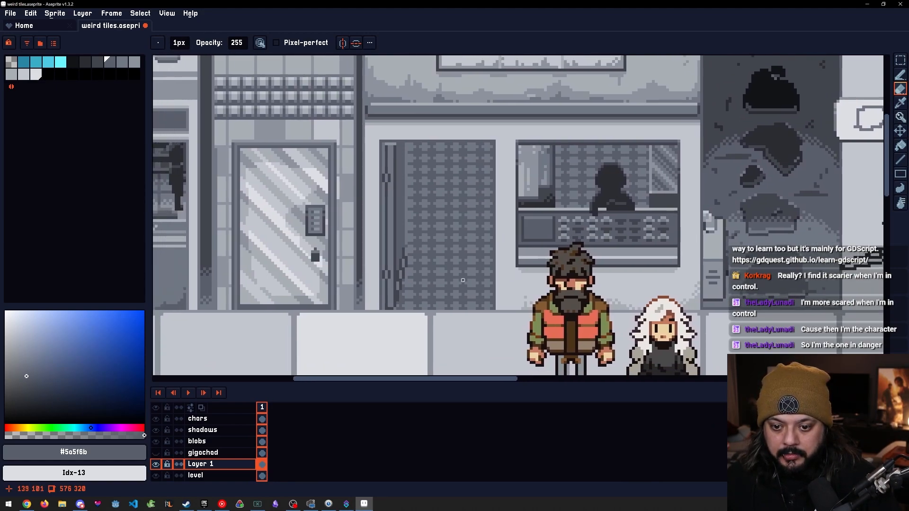
scroll(460, 280, right, 1)
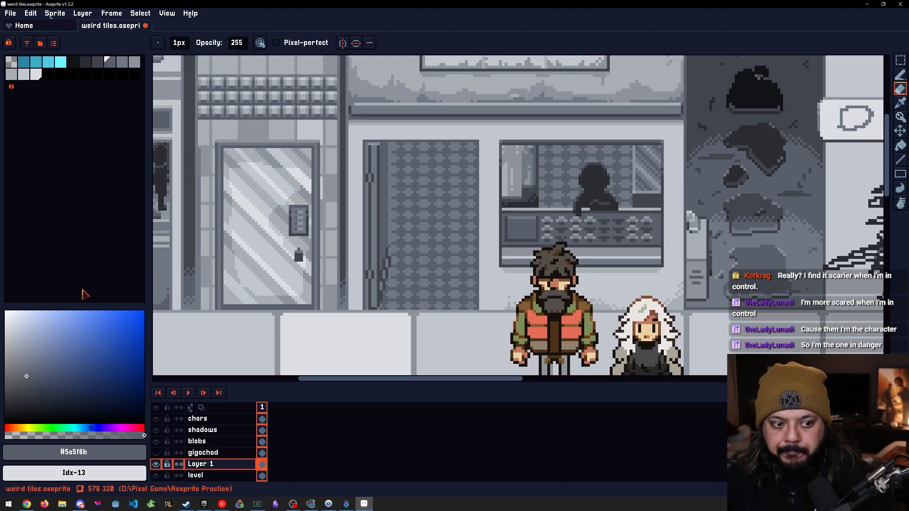
drag(327, 300, 301, 289)
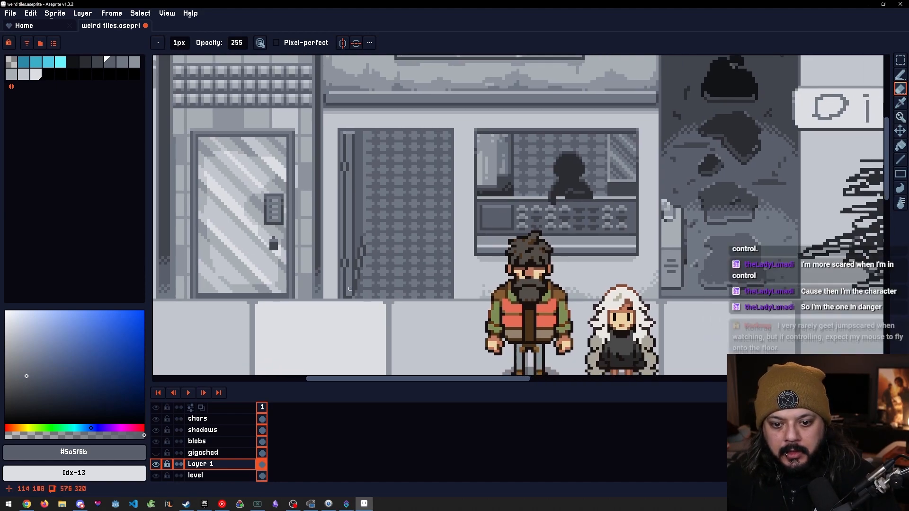
scroll(358, 302, up, 3)
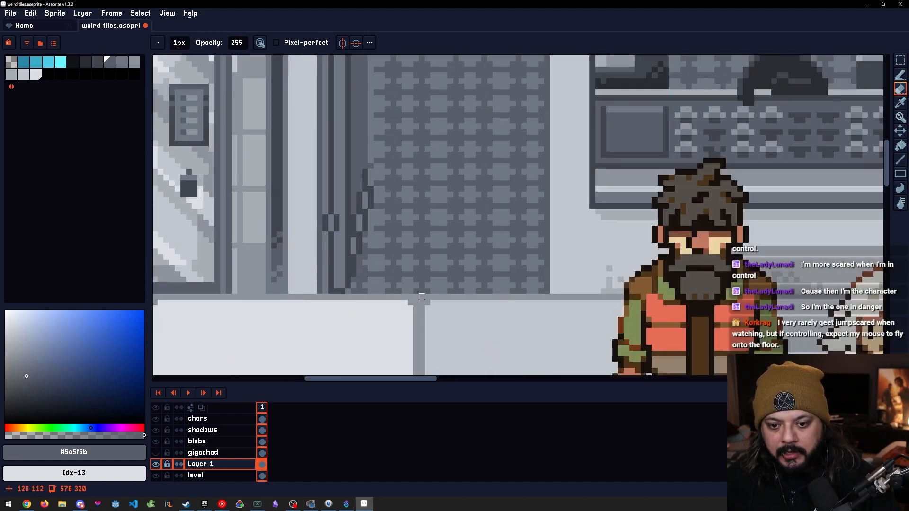
scroll(474, 295, down, 2)
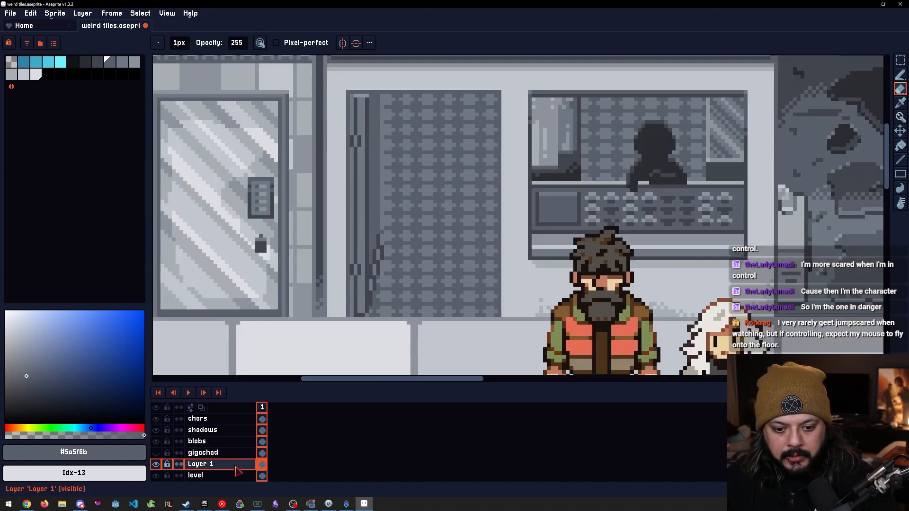
Lower Layer 1's opacity to about half and inspect the doorway's original shading beneath the pattern
double_click(214, 463)
click(666, 313)
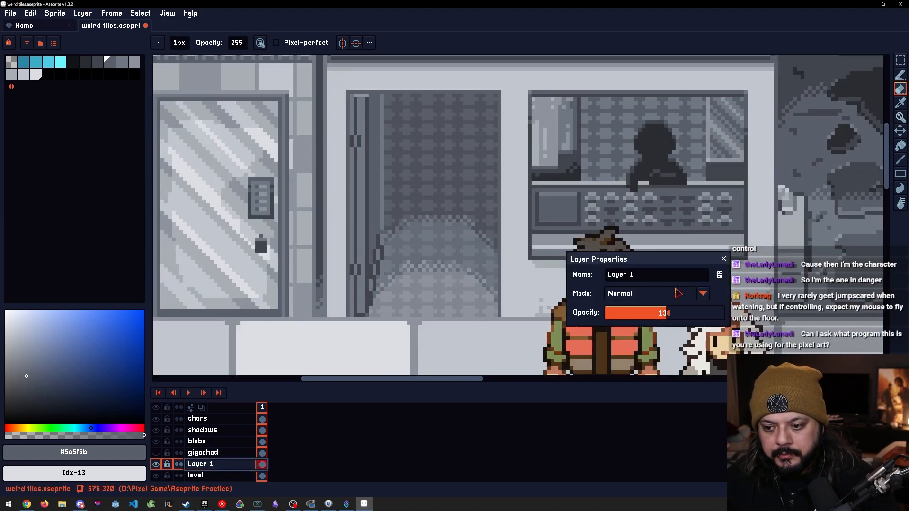
click(723, 259)
scroll(497, 308, up, 4)
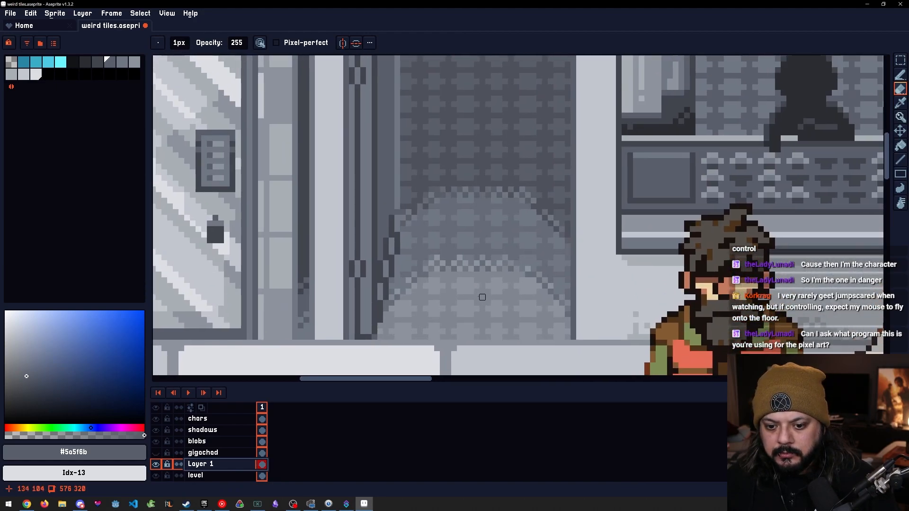
Restore Layer 1 to full opacity
double_click(214, 463)
drag(668, 316, 727, 317)
click(723, 258)
scroll(531, 294, down, 3)
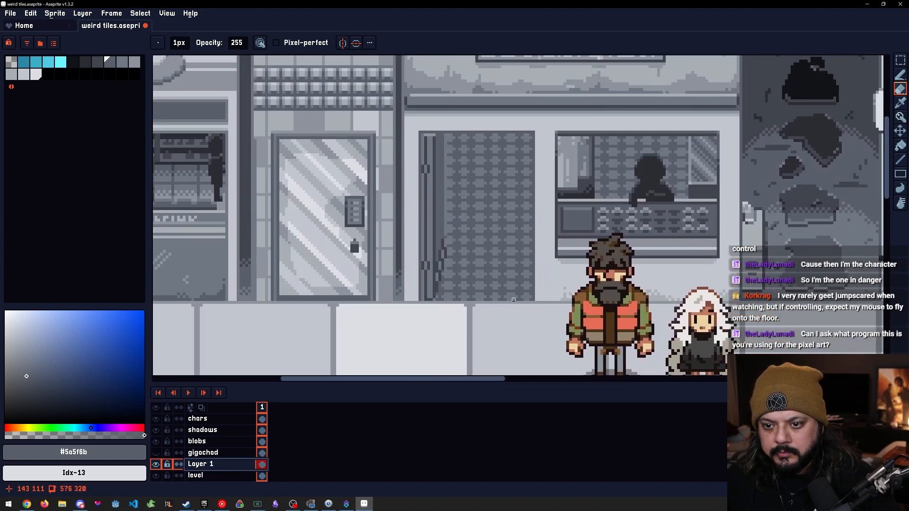
Select a 38 × 61 px area covering the doorway opening and add a new layer directly above Layer 1
key(m)
drag(535, 302, 428, 128)
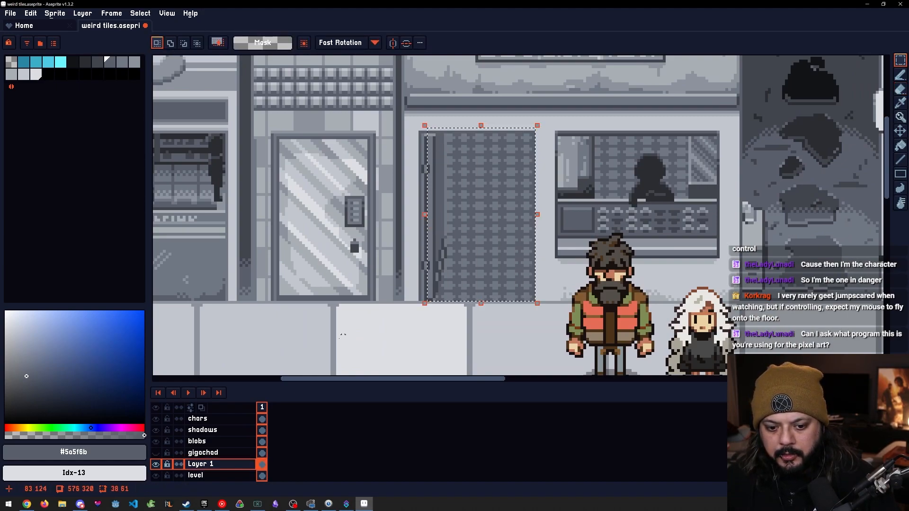
key(ctrl+v)
scroll(232, 450, down, 1)
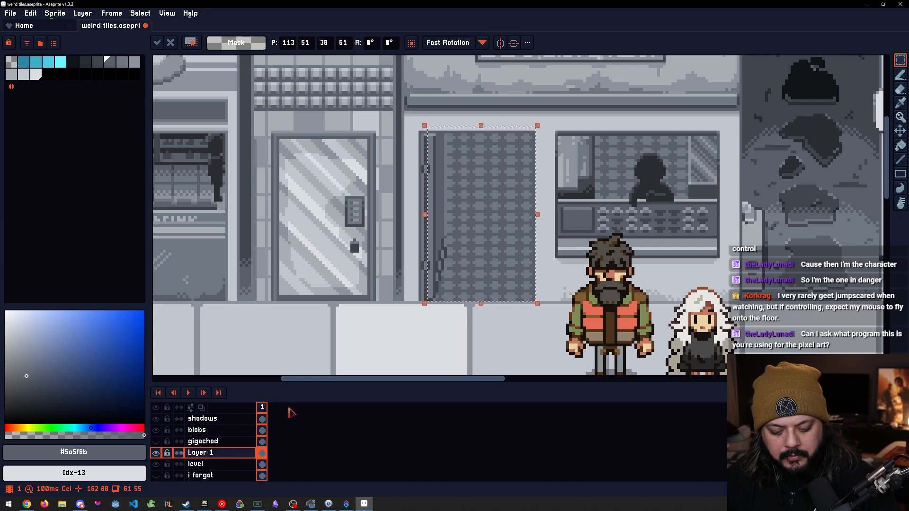
key(ctrl+j)
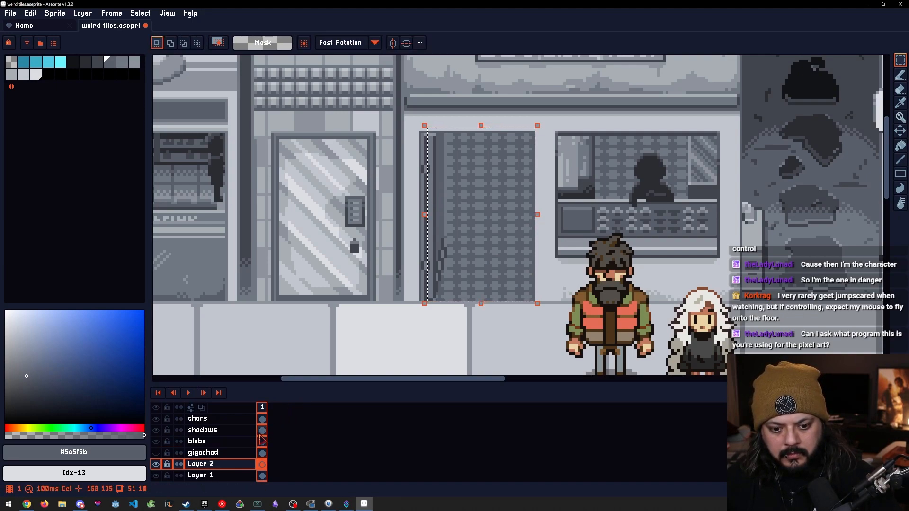
Paste the copied doorway pattern onto Layer 2 and clear the selection
key(ctrl+v)
drag(402, 351, 412, 321)
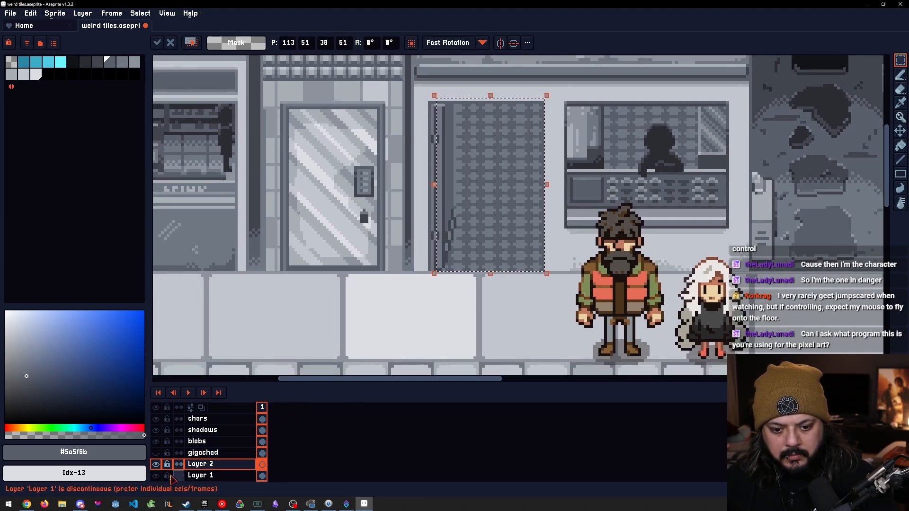
key(ctrl+d)
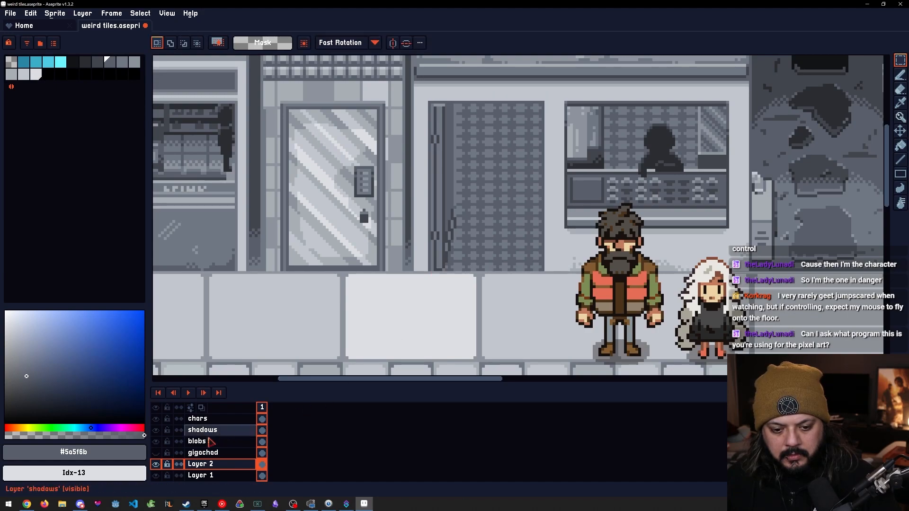
Hide Layer 2 and make Layer 1 active, briefly hiding Layer 1 as well to compare with the doorway's original shading
click(156, 464)
click(155, 475)
click(155, 464)
click(156, 464)
drag(368, 367, 389, 303)
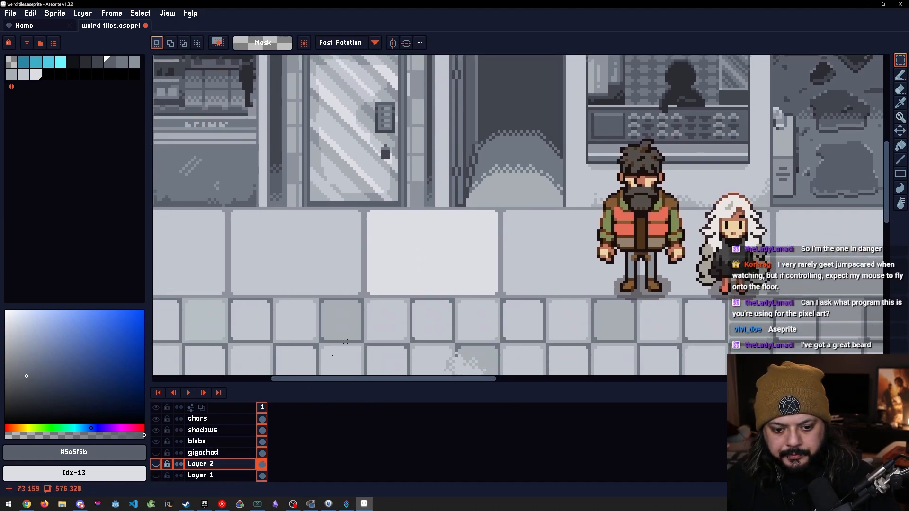
click(223, 476)
drag(471, 255, 408, 320)
click(155, 475)
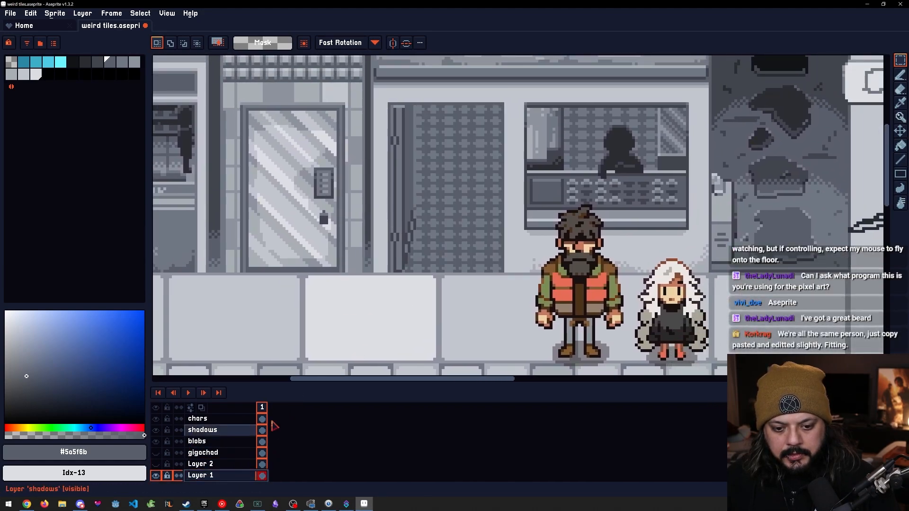
drag(417, 247, 369, 284)
scroll(369, 283, up, 1)
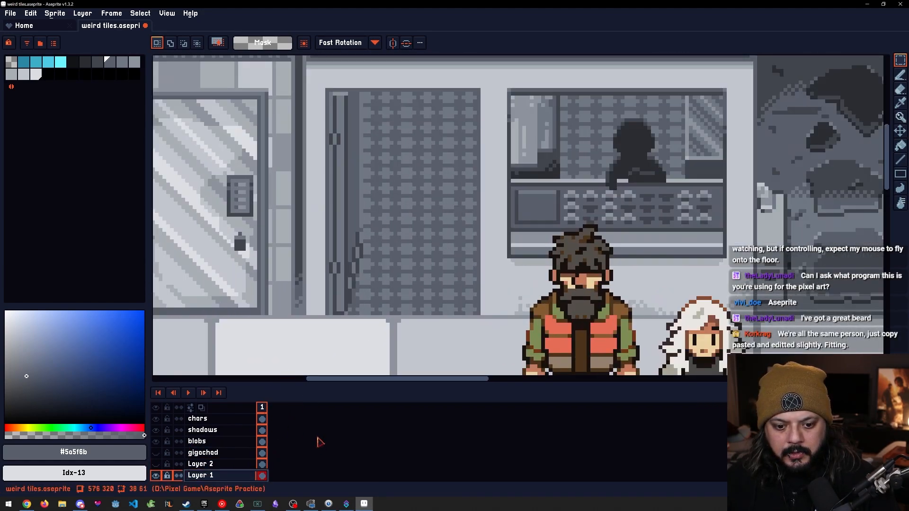
Choose the lightest grey in the palette and set the Pencil to Shading ink with a 12 px brush
click(36, 74)
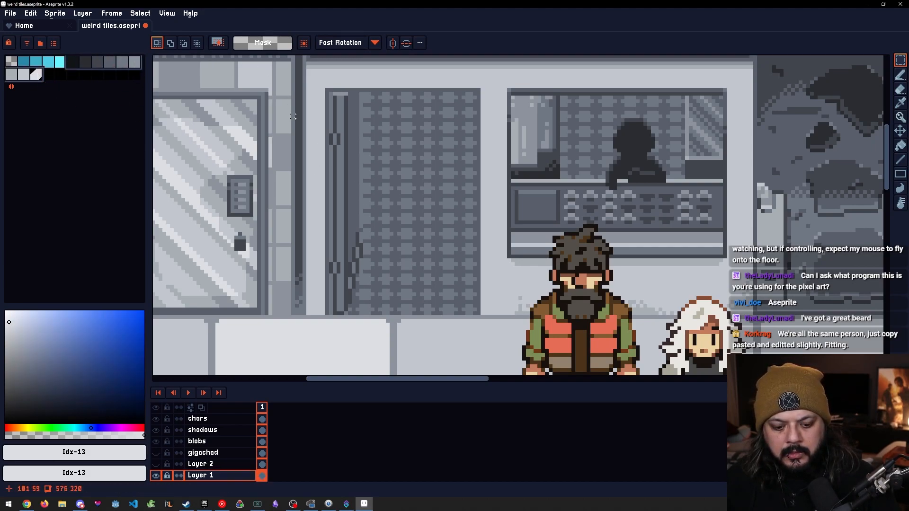
key(b)
click(202, 42)
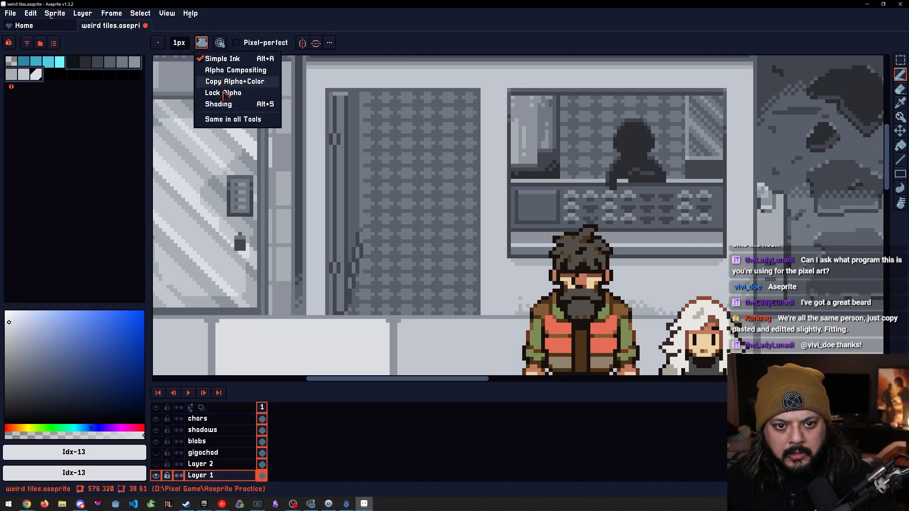
click(226, 104)
scroll(418, 211, down, 1)
ctrl+scroll(394, 221, up, 10)
Try darkening a band across the middle of the doorway pattern and undo each stroke
mouse_move(357, 223)
mouse_down()
mouse_move(388, 196)
mouse_move(431, 193)
mouse_move(471, 213)
mouse_up()
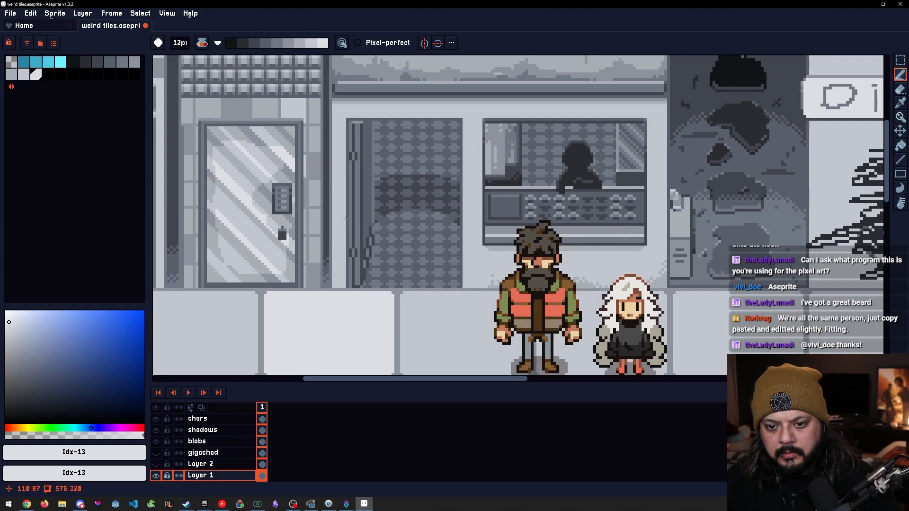
key(ctrl+z)
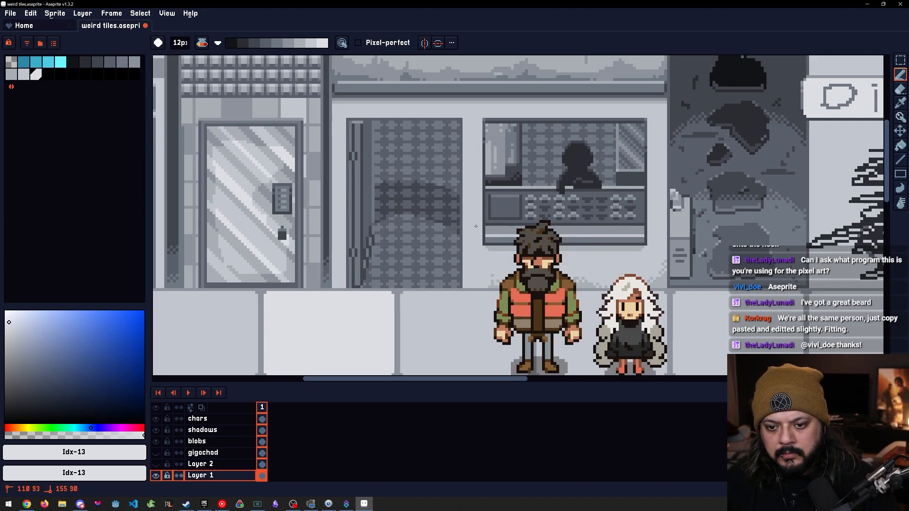
key(ctrl+z)
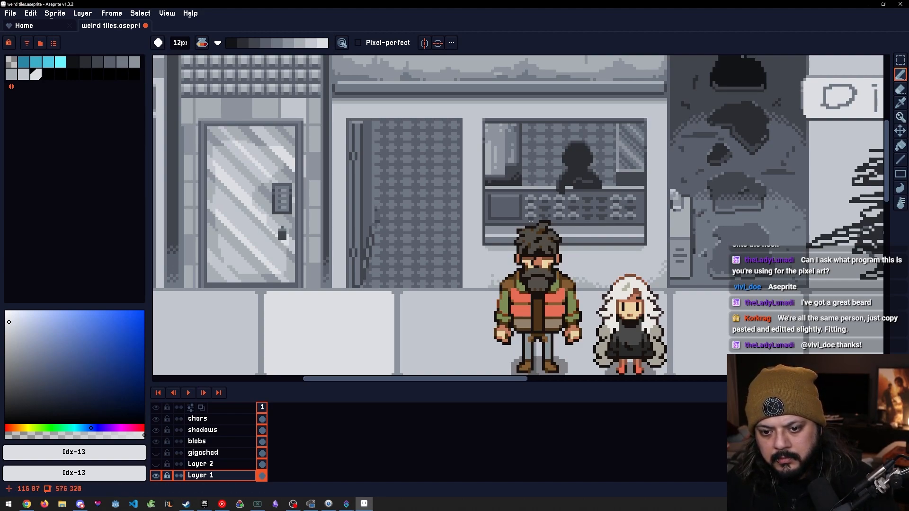
mouse_move(377, 219)
mouse_down()
mouse_move(415, 186)
mouse_move(458, 184)
mouse_up()
key(ctrl+z)
mouse_move(365, 211)
mouse_down()
mouse_move(456, 186)
mouse_move(433, 217)
mouse_up()
key(ctrl+z)
Darken a band across the doorway pattern at mid-height, comparing stroke variants through undo and redo
drag(343, 232, 343, 233)
key(ctrl+y)
key(ctrl+y)
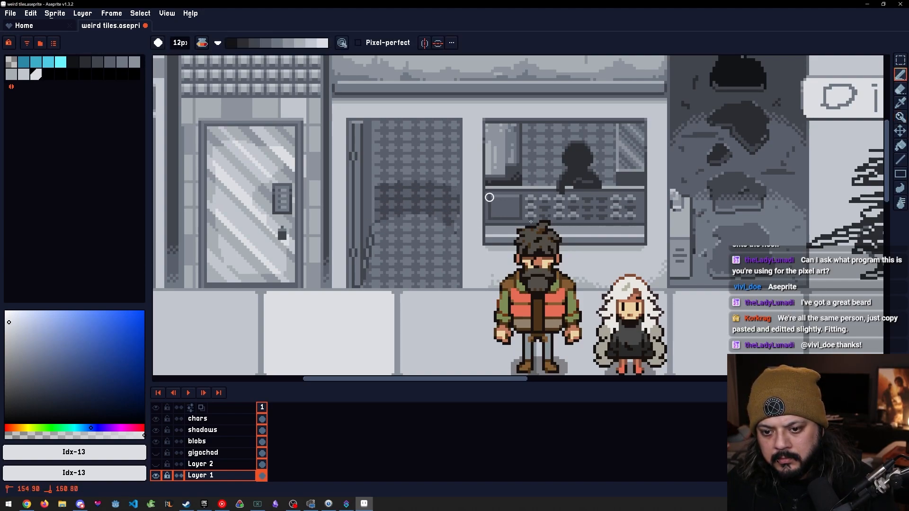
key(ctrl+z)
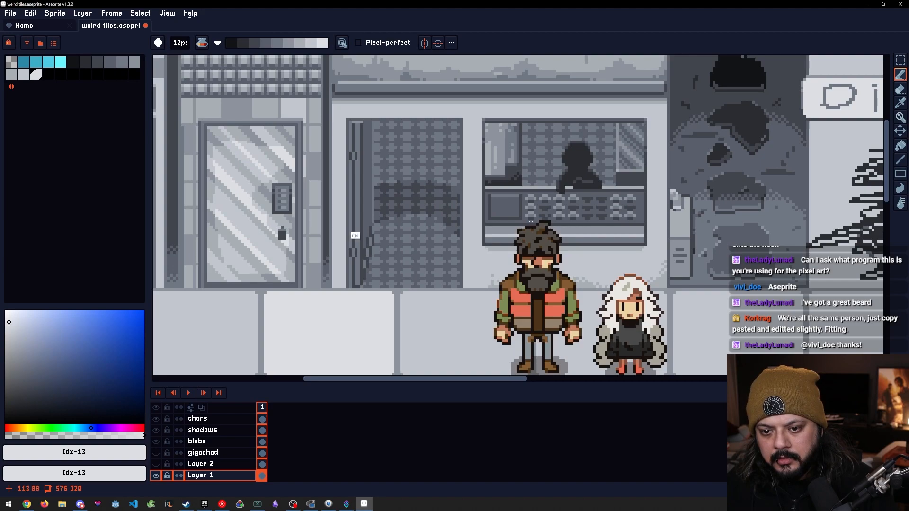
key(ctrl+z)
key(ctrl+z)
key(ctrl+y)
key(ctrl+y)
key(ctrl+y)
key(ctrl+y)
key(ctrl+y)
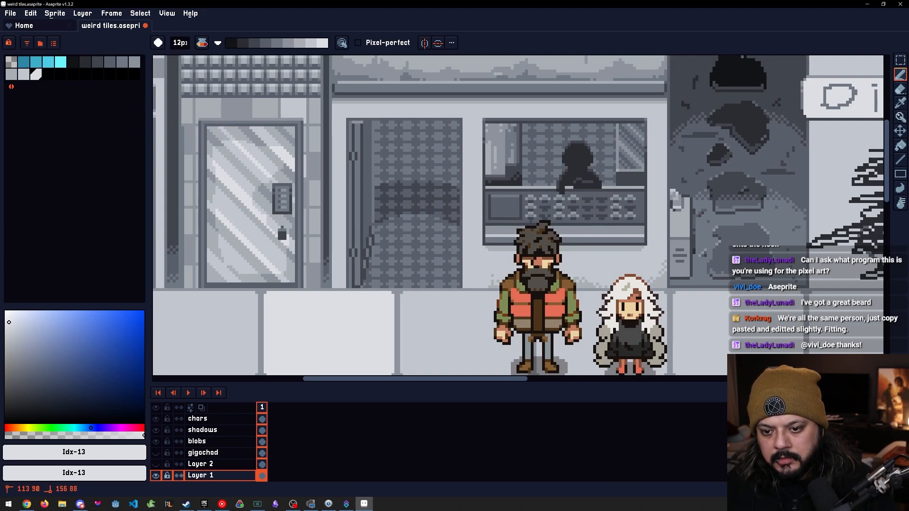
Darken the rest of the doorway pattern above the mid-height band
key(ctrl+z)
key(ctrl+z)
key(ctrl+z)
key(ctrl+z)
key(ctrl+z)
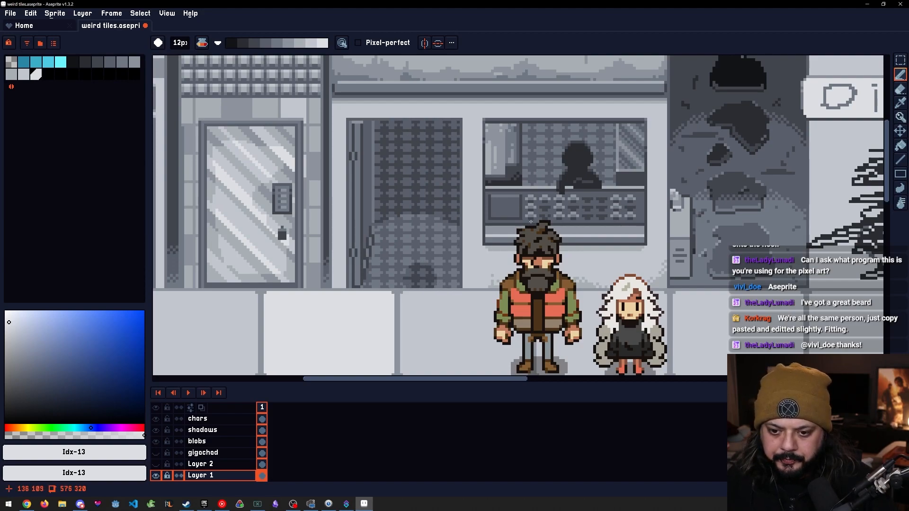
Reverse the shading ramp and try lightening the foot of the doorway pattern
key(x)
key(ctrl+y)
key(ctrl+z)
key(ctrl+z)
key(ctrl+z)
key(ctrl+z)
key(ctrl+z)
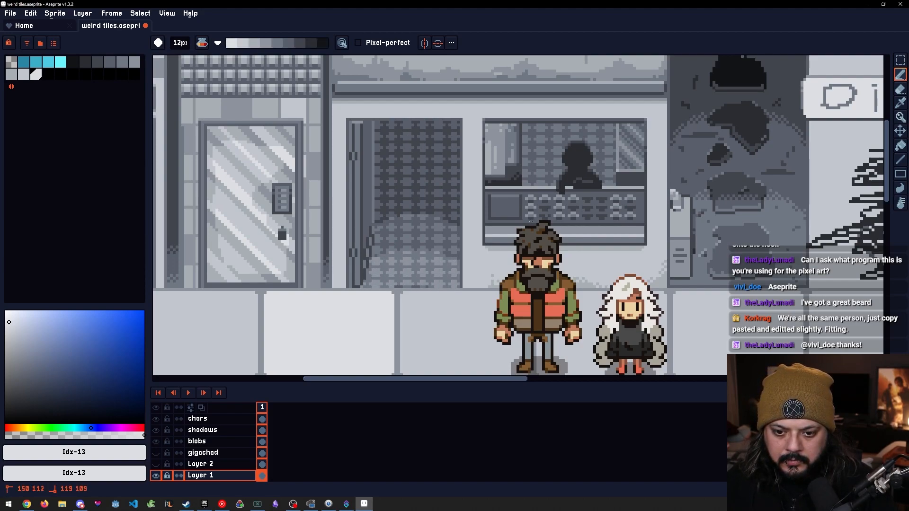
key(ctrl+z)
key(ctrl+y)
key(ctrl+z)
key(ctrl+z)
key(ctrl+z)
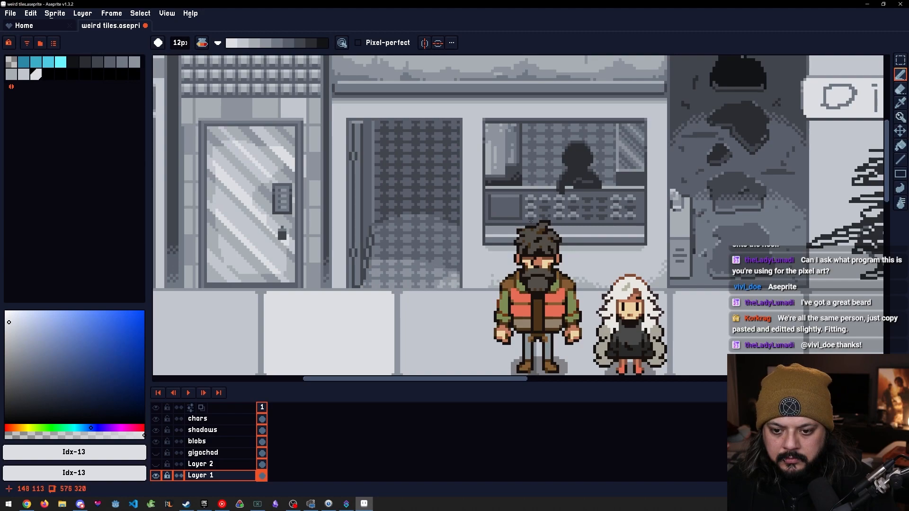
key(ctrl+y)
key(ctrl+y)
Try differently shaped lighter patches at the foot of the doorway pattern, undoing the strokes
key(ctrl+z)
key(ctrl+z)
key(ctrl+z)
key(ctrl+z)
key(ctrl+z)
key(ctrl+z)
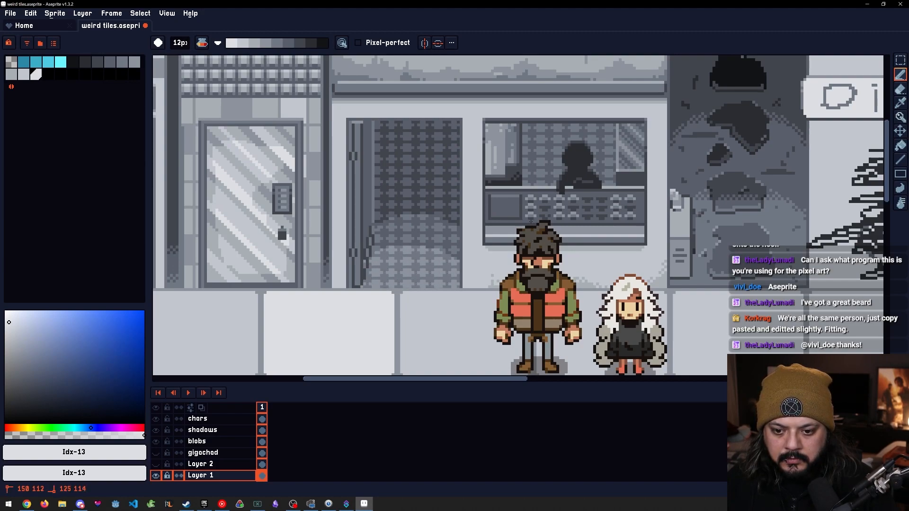
key(ctrl+z)
mouse_move(458, 290)
mouse_down()
mouse_move(402, 265)
mouse_move(384, 285)
mouse_move(402, 284)
mouse_up()
key(ctrl+z)
key(ctrl+z)
drag(467, 287, 416, 262)
key(ctrl+z)
key(ctrl+z)
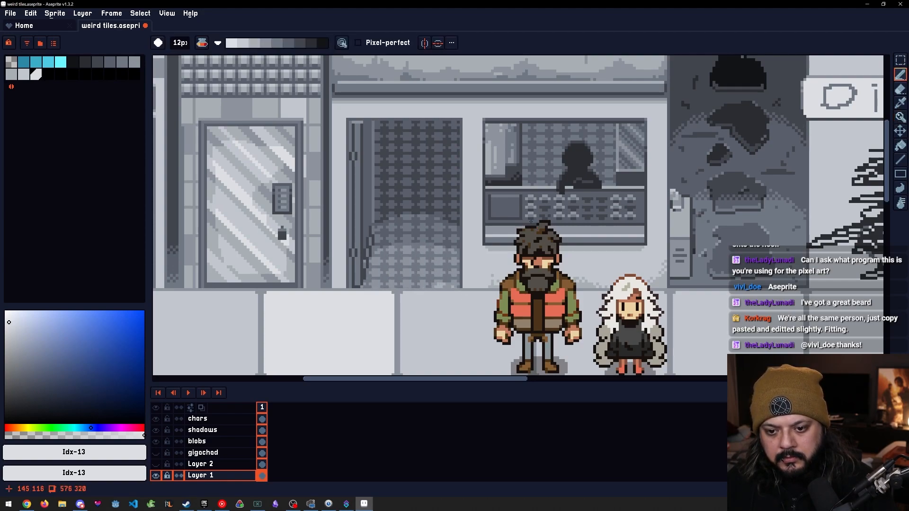
key(ctrl+z)
Lighten the lowest part of the doorway pattern just above the pavement with a curved upper edge
mouse_move(455, 289)
mouse_down()
mouse_move(384, 270)
mouse_move(376, 287)
mouse_up()
key(ctrl+z)
key(ctrl+z)
key(ctrl+z)
key(ctrl+z)
key(ctrl+z)
key(ctrl+z)
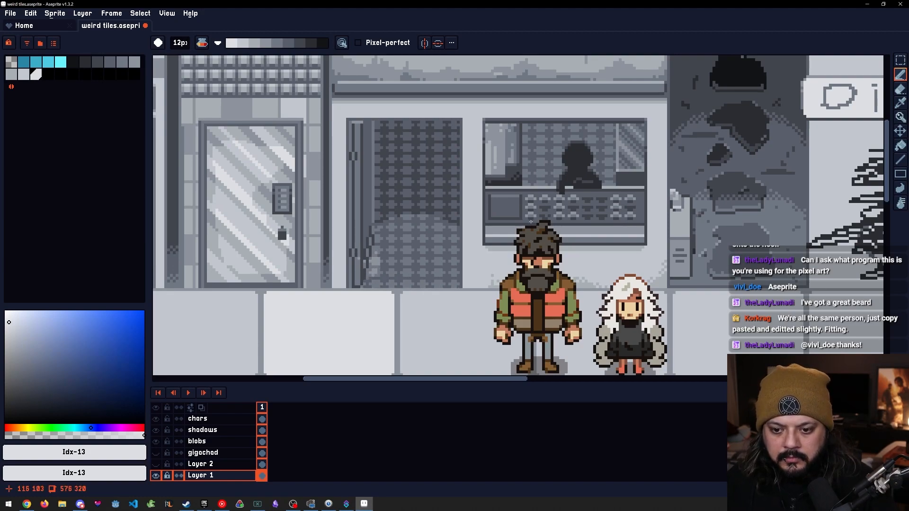
key(ctrl+z)
key(ctrl+z)
key(ctrl+z)
key(ctrl+z)
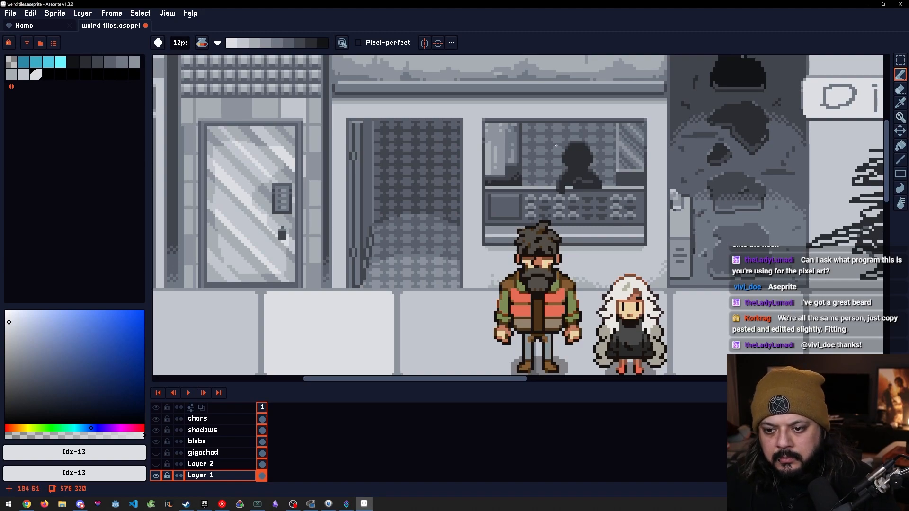
Copy a 30 × 30 px block of the darkened doorway pattern over the shop window on Layer 1
scroll(557, 145, down, 4)
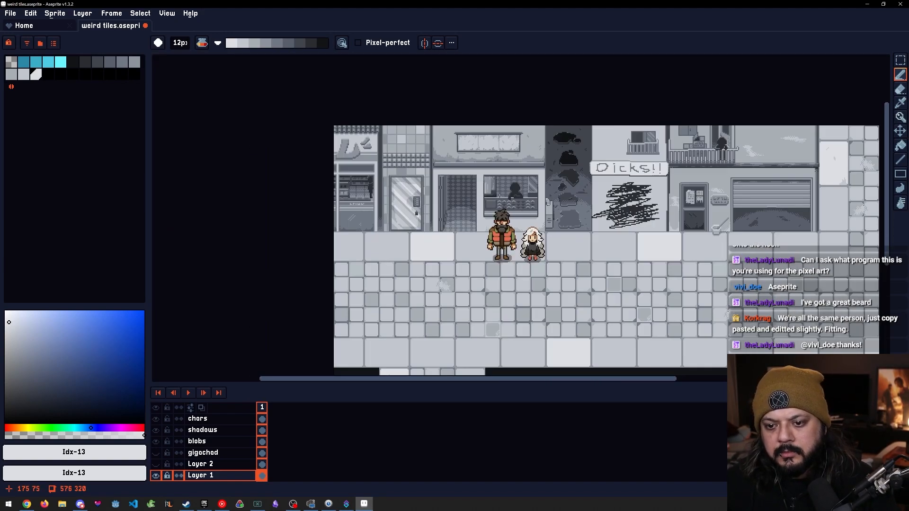
scroll(498, 196, up, 3)
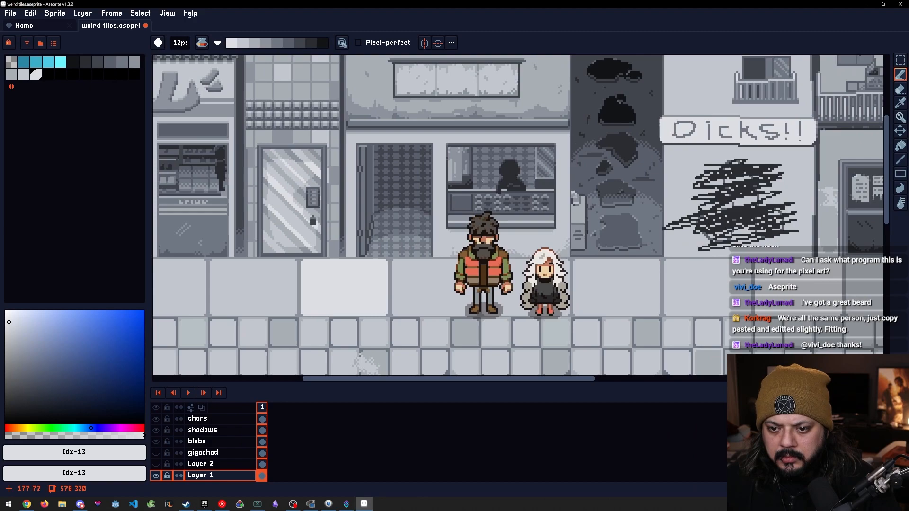
scroll(444, 216, up, 1)
scroll(436, 217, up, 1)
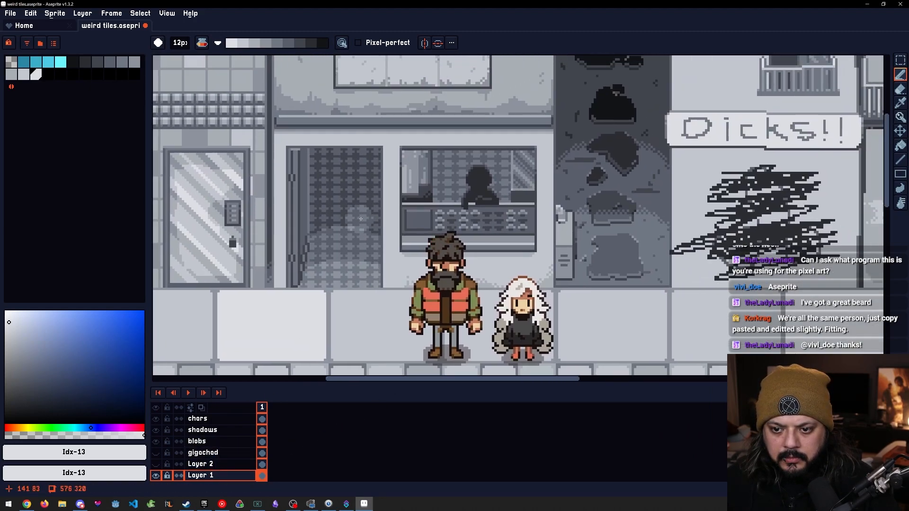
scroll(363, 216, up, 1)
drag(363, 215, 355, 152)
key(m)
drag(406, 204, 588, 208)
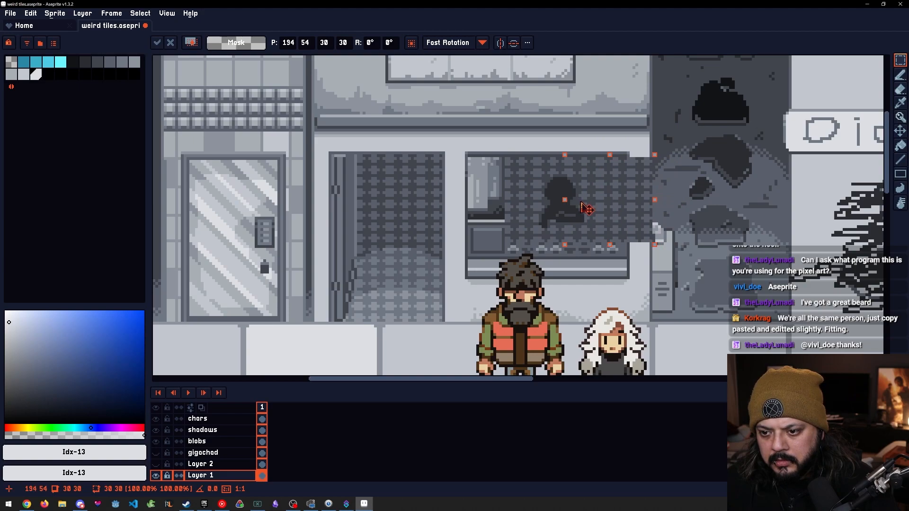
key(Return)
Trim the copied pattern around the mirror, counter and window frame so it covers only the window's back wall
drag(667, 278, 594, 245)
key(ctrl+z)
key(ctrl+z)
key(ctrl+d)
key(ctrl+z)
drag(637, 124, 596, 242)
key(ctrl+d)
drag(616, 281, 478, 220)
key(ctrl+z)
key(ctrl+z)
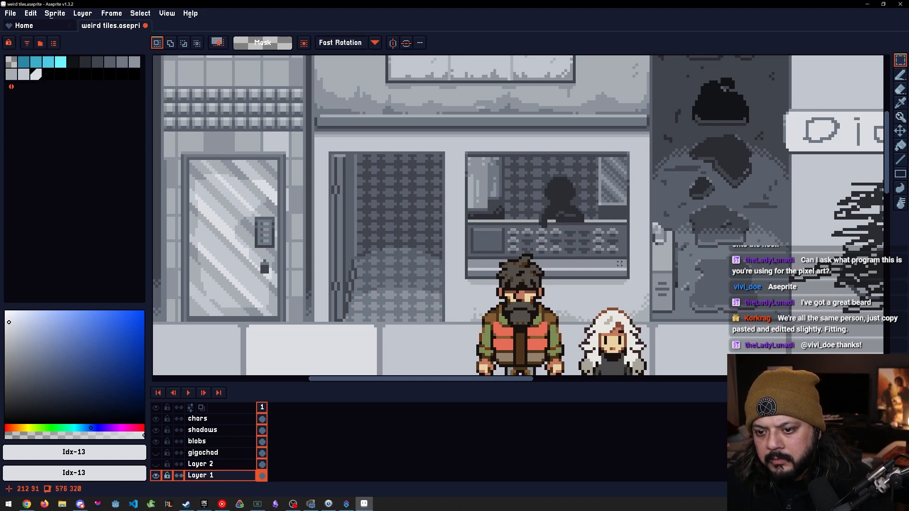
Sample the grey #717884 from the doorway pattern and set the Pencil back to Simple Ink with a 1 px brush
scroll(620, 255, down, 2)
scroll(567, 212, up, 3)
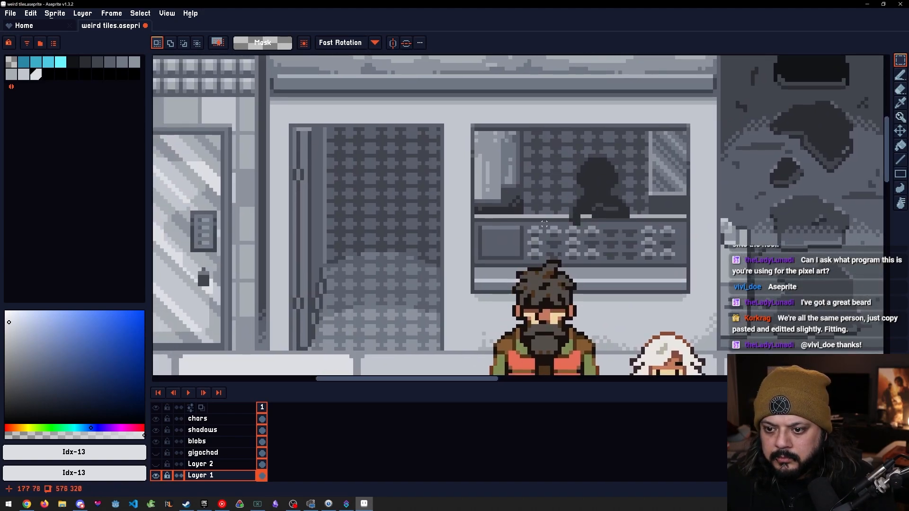
mouse_move(544, 224)
mouse_down()
mouse_move(557, 227)
mouse_move(541, 211)
mouse_up()
scroll(556, 224, down, 4)
scroll(520, 206, up, 1)
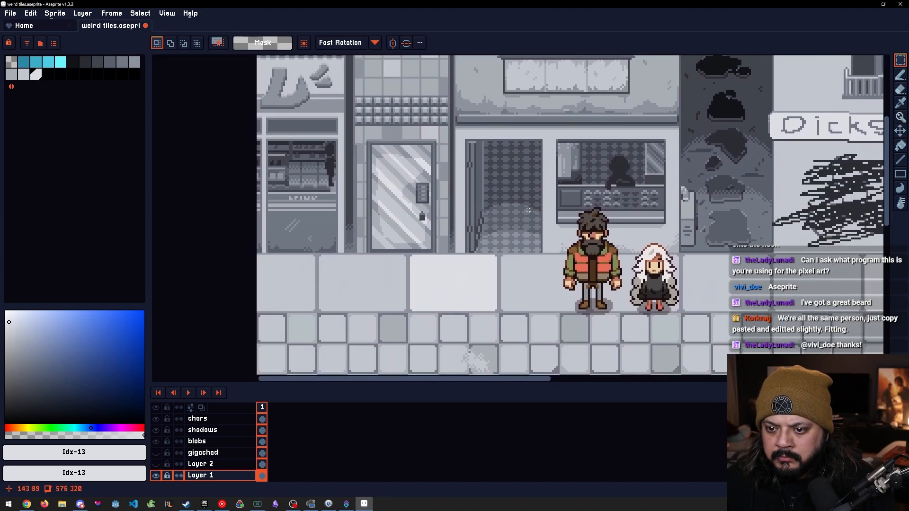
scroll(538, 230, up, 5)
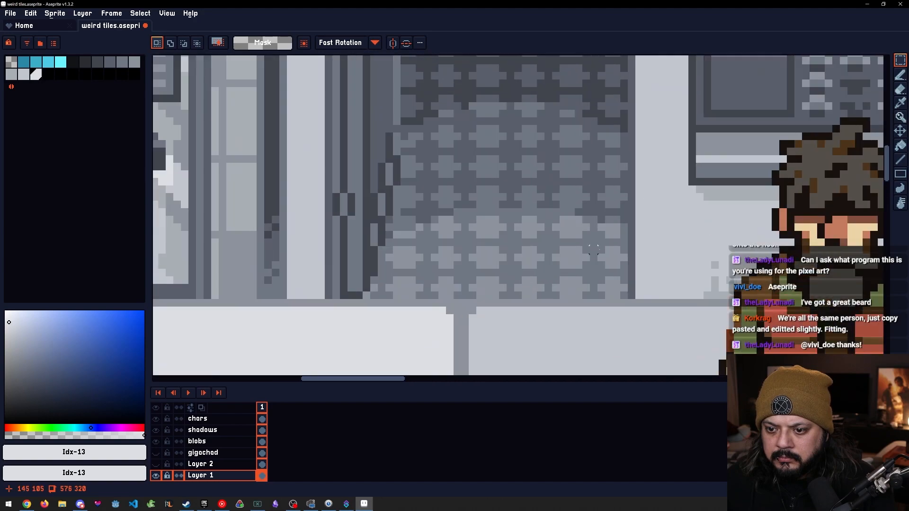
scroll(626, 242, up, 1)
alt+click(626, 228)
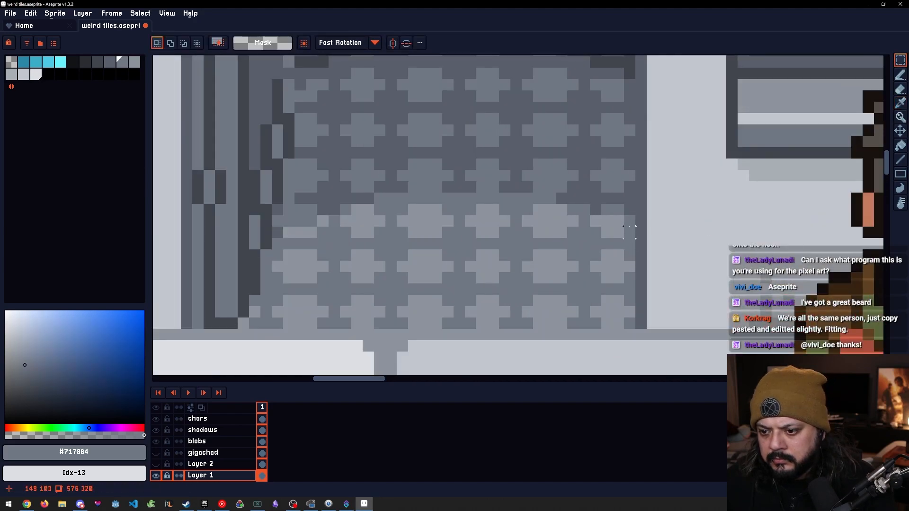
key(b)
scroll(540, 217, down, 11)
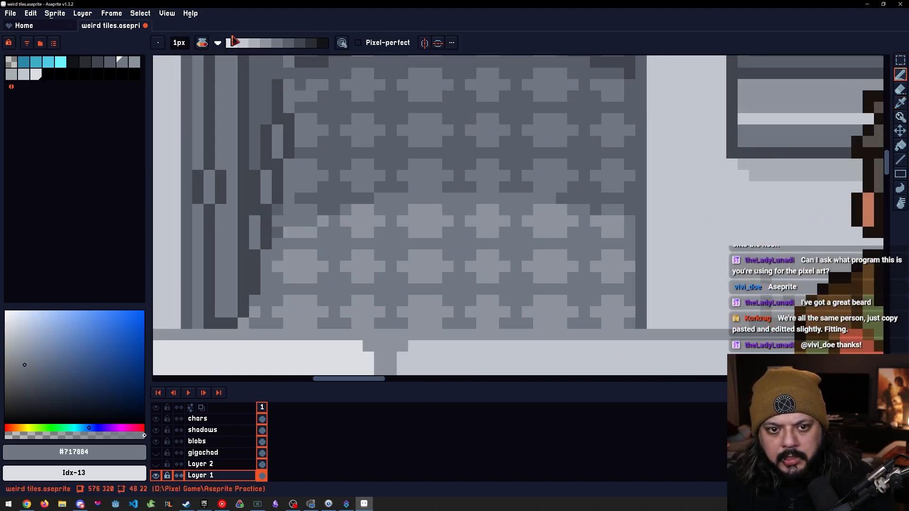
click(204, 46)
click(222, 59)
scroll(407, 232, up, 1)
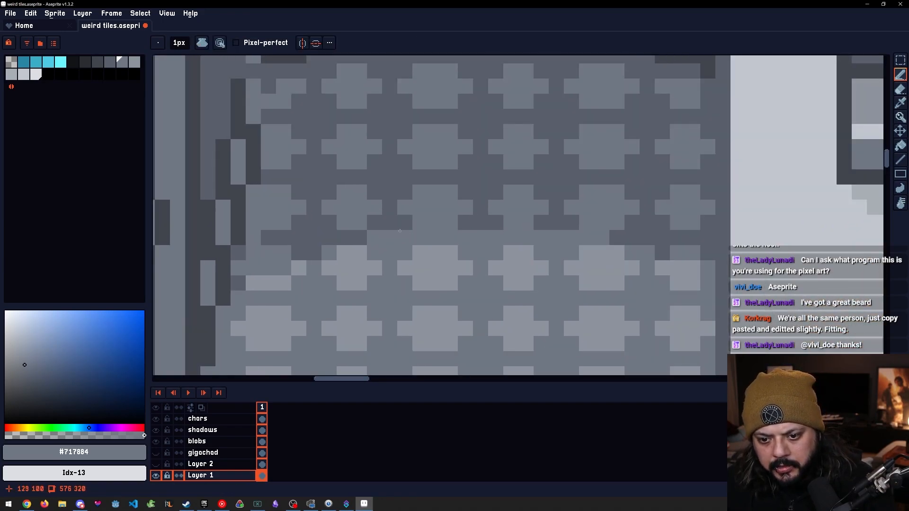
Check the doorway shading up close and within the whole scene, and open the Preview window beside the canvas
scroll(401, 231, down, 2)
scroll(407, 250, down, 8)
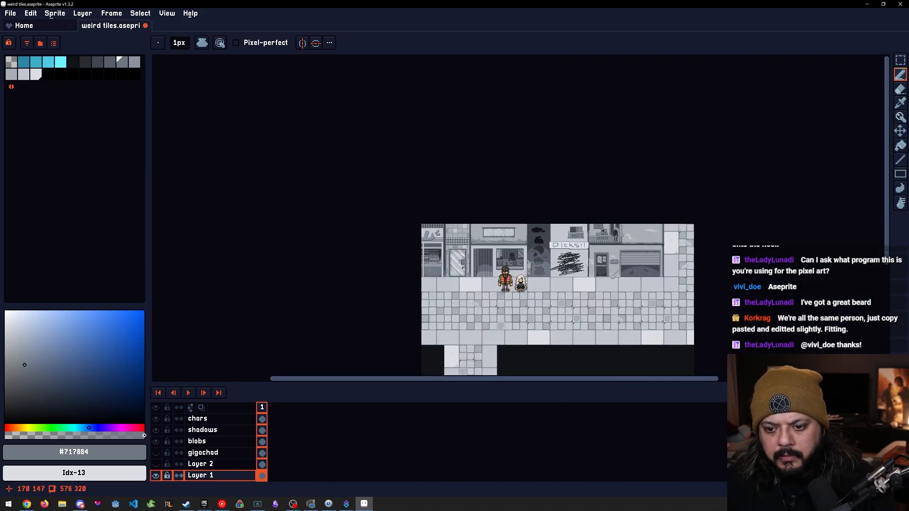
scroll(505, 294, up, 8)
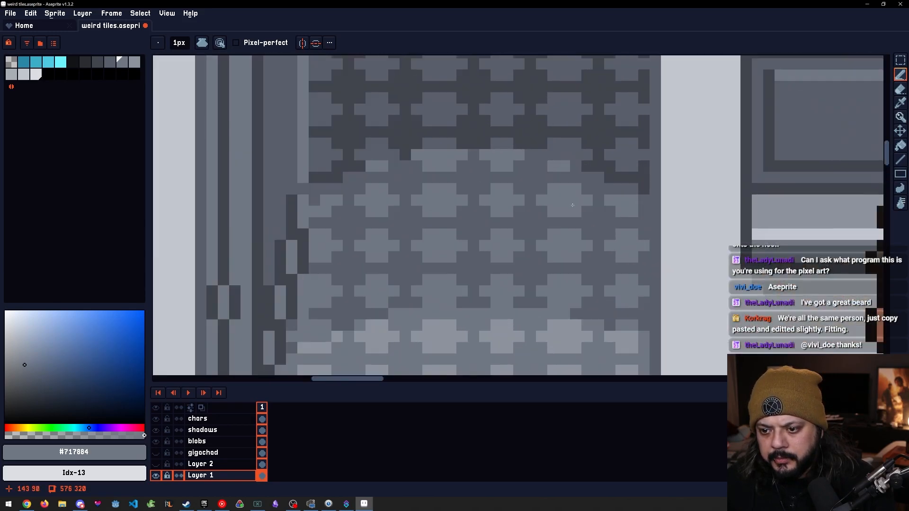
scroll(596, 213, down, 7)
drag(669, 268, 405, 210)
scroll(404, 211, down, 1)
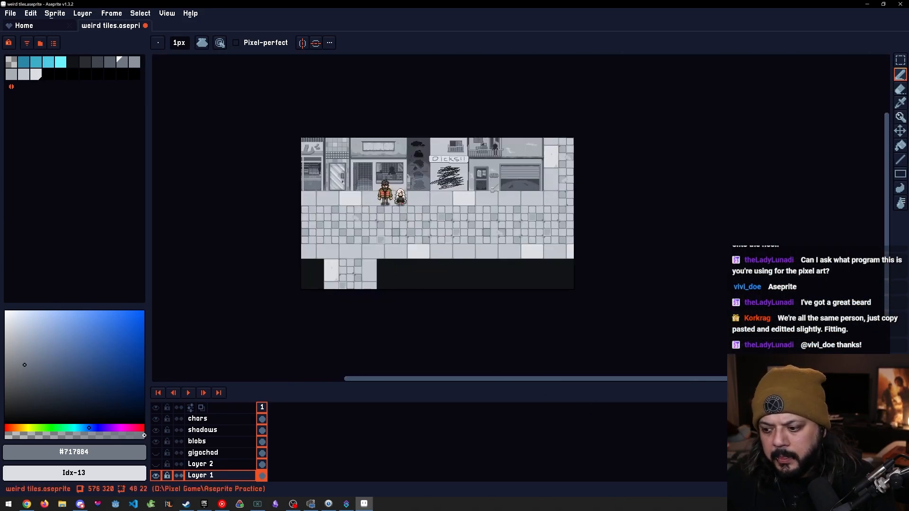
key(F7)
drag(709, 125, 703, 74)
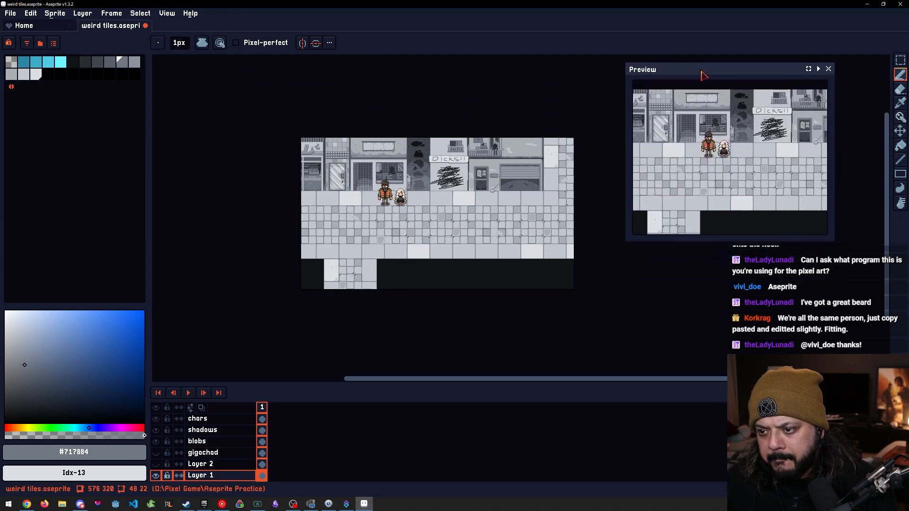
Try to reshape the left end of the doorway's shadow edge with single #42454d pixels beside the door frame
scroll(487, 190, up, 3)
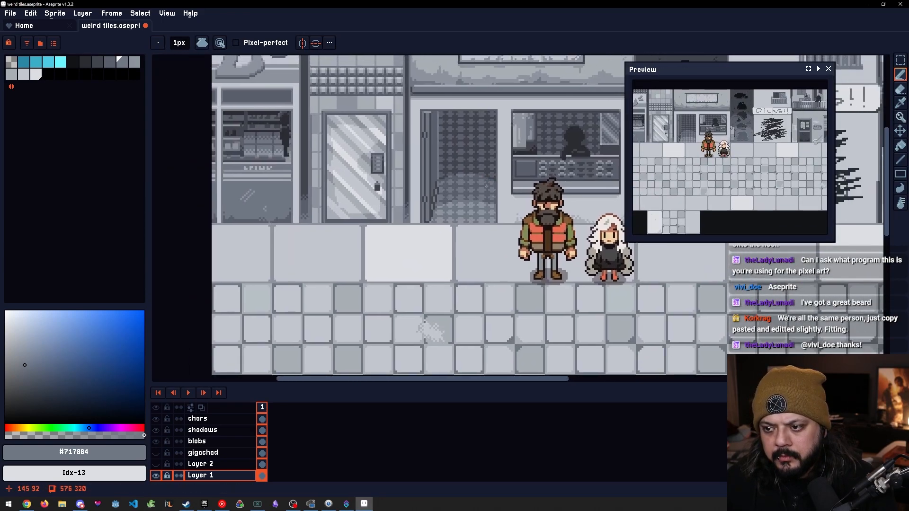
scroll(497, 218, up, 1)
mouse_move(490, 231)
mouse_down()
mouse_move(430, 242)
mouse_move(479, 225)
mouse_up()
scroll(352, 192, up, 3)
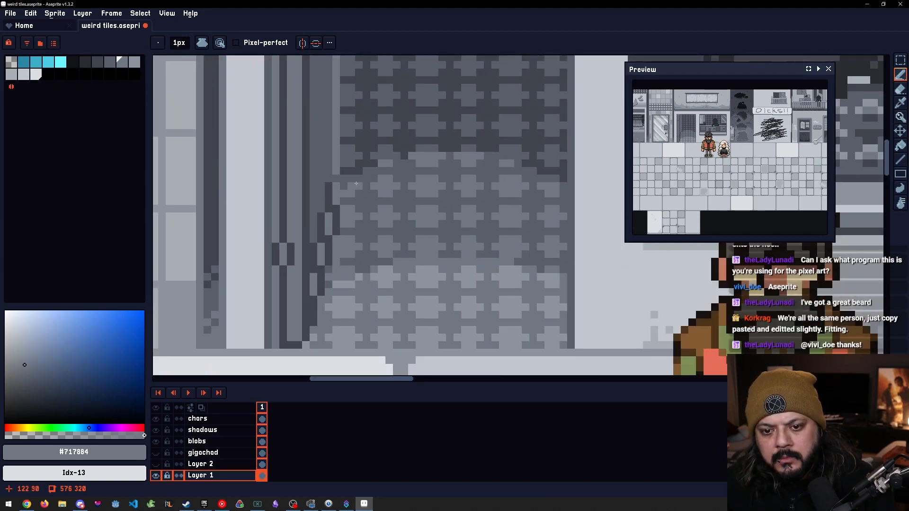
alt+click(344, 184)
scroll(353, 189, up, 1)
scroll(358, 209, down, 1)
scroll(359, 212, up, 1)
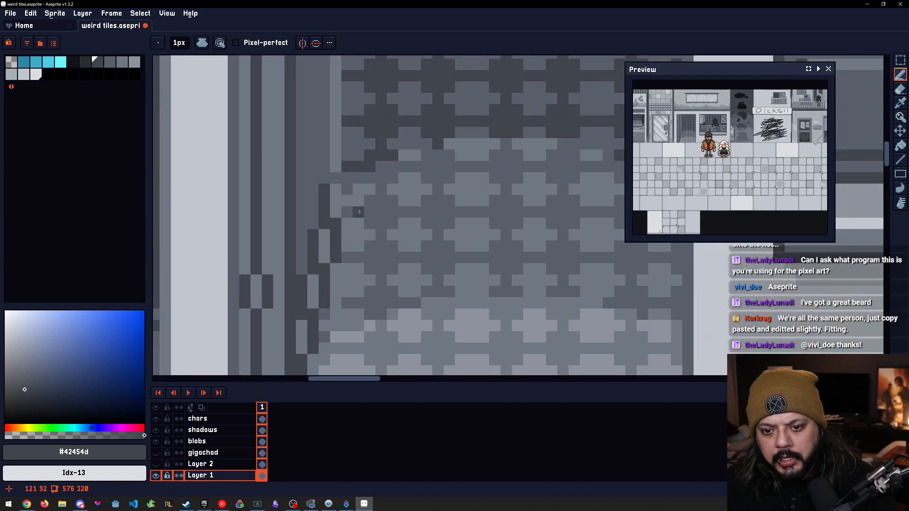
scroll(433, 196, up, 1)
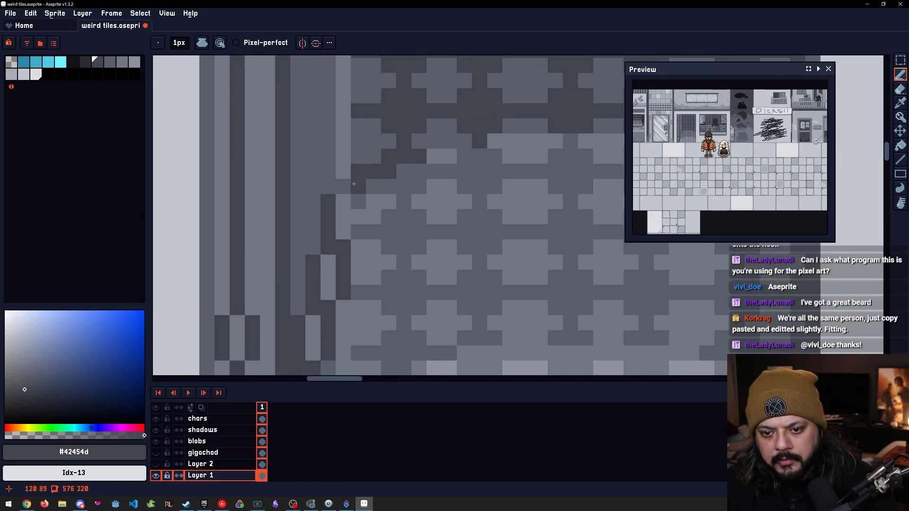
key(z)
key(b)
click(358, 201)
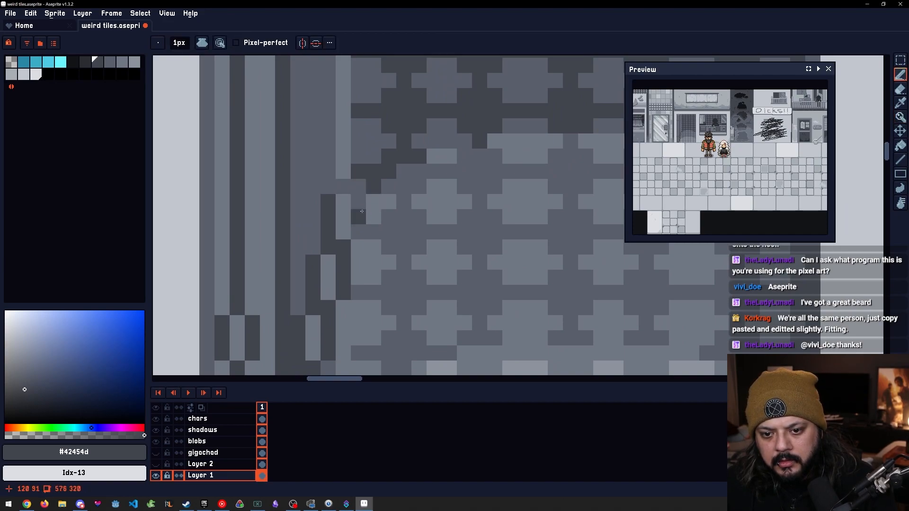
scroll(449, 211, down, 2)
scroll(418, 193, up, 2)
drag(480, 191, 457, 185)
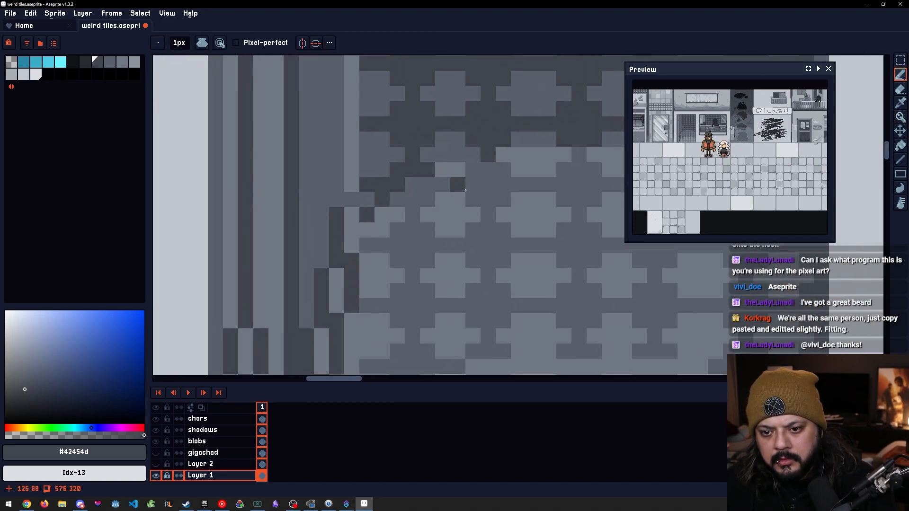
Try to stagger the doorway's shadow edge further inward, alternating sampled #5a5f6b and #42454d pixels
alt+click(412, 184)
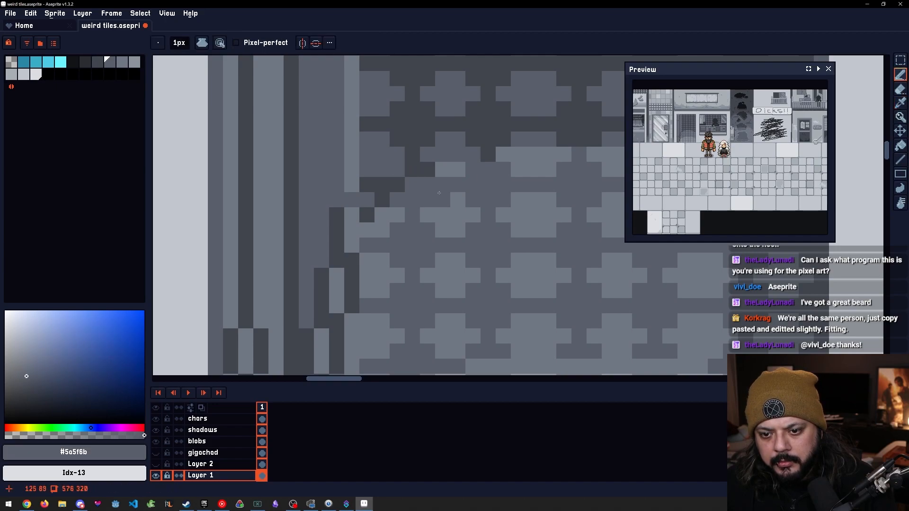
key(alt)
alt+click(411, 171)
click(427, 184)
alt+click(444, 153)
click(443, 170)
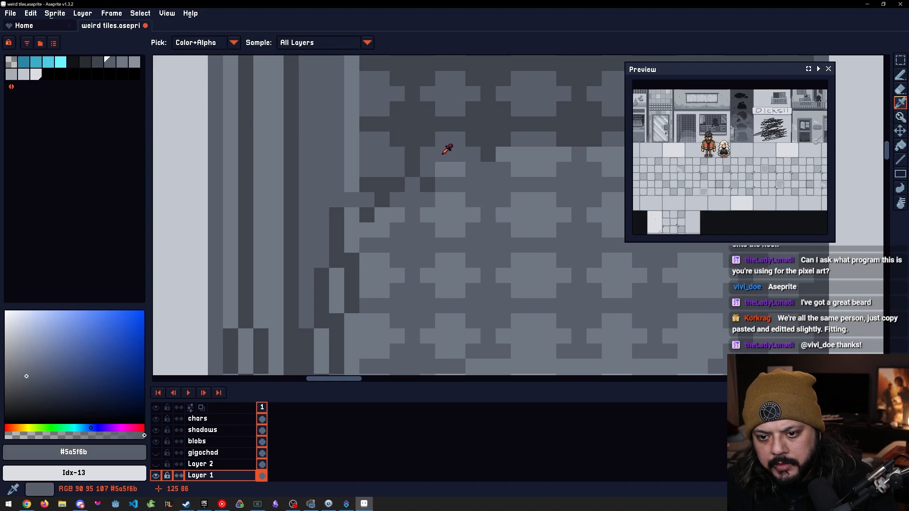
scroll(471, 173, up, 2)
alt+click(407, 155)
click(431, 167)
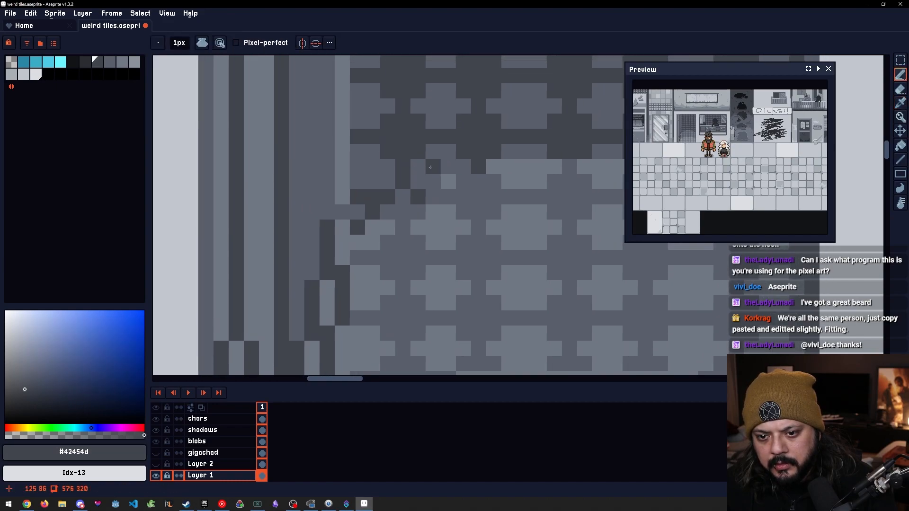
Undo all the recent pixel edits along the left part of the doorway's shadow edge
drag(471, 178, 447, 207)
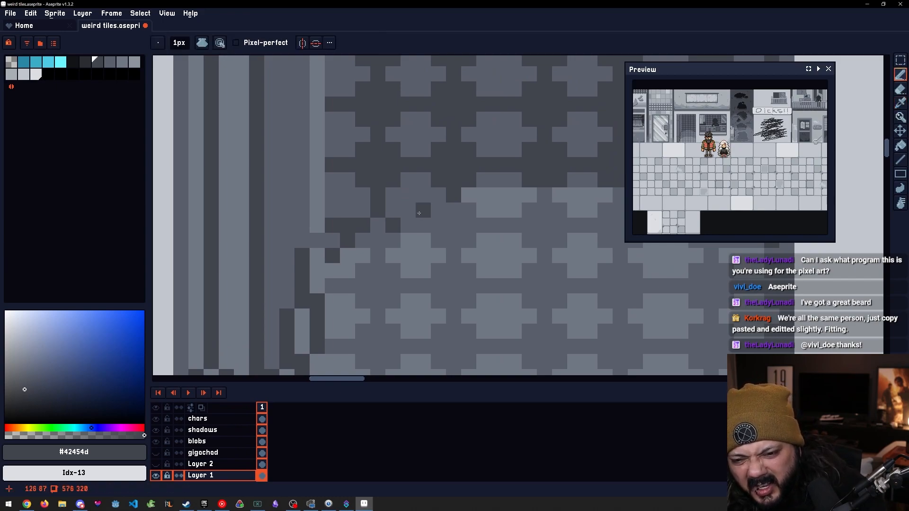
drag(491, 280, 468, 274)
drag(405, 230, 416, 231)
key(ctrl+z)
key(ctrl+z)
key(ctrl+z)
key(ctrl+z)
key(ctrl+z)
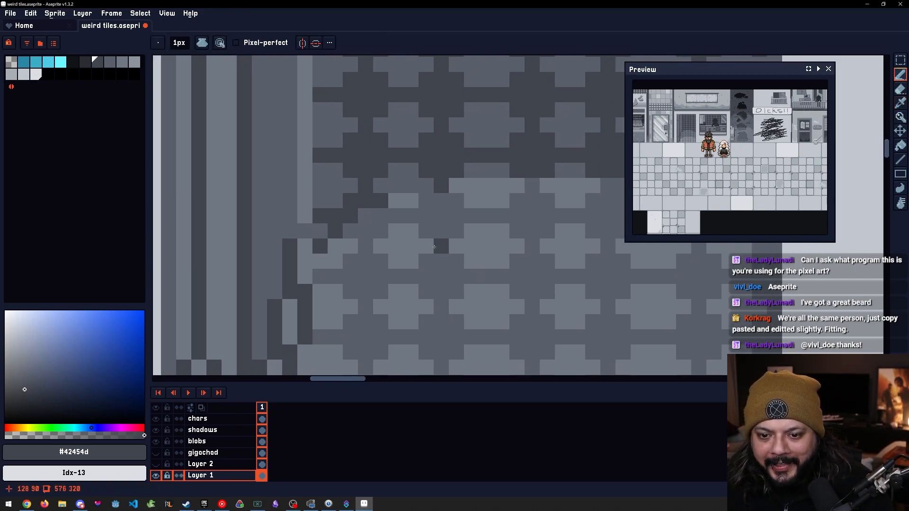
key(ctrl+z)
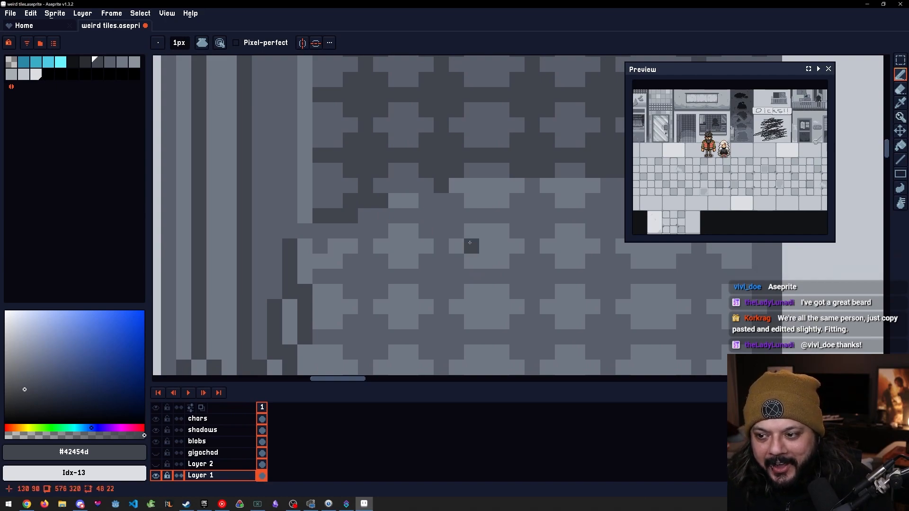
Examine the doorway shading up close and within the whole street scene
scroll(468, 242, down, 4)
scroll(466, 237, down, 4)
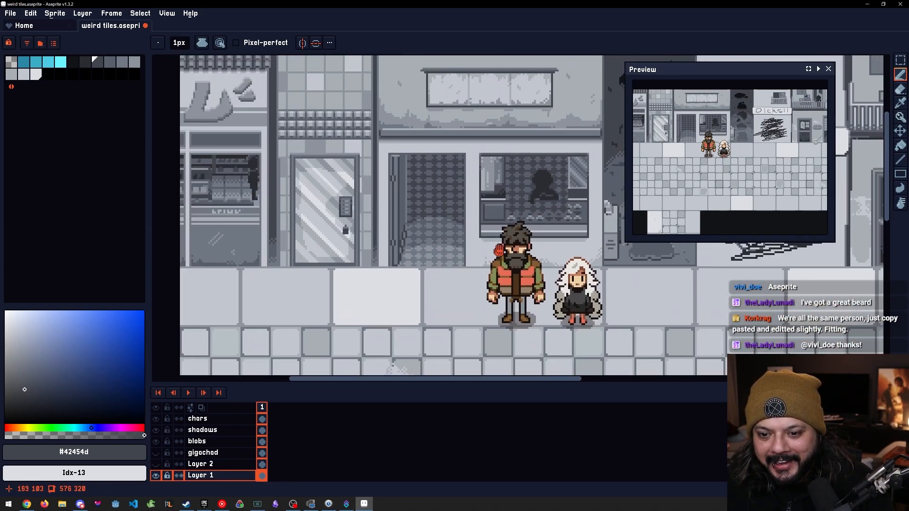
scroll(425, 223, up, 6)
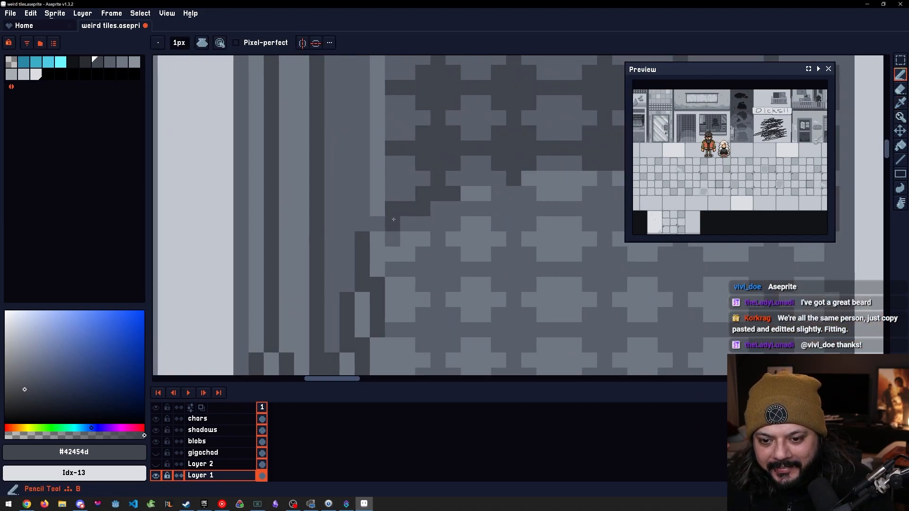
scroll(459, 258, down, 3)
drag(468, 266, 439, 260)
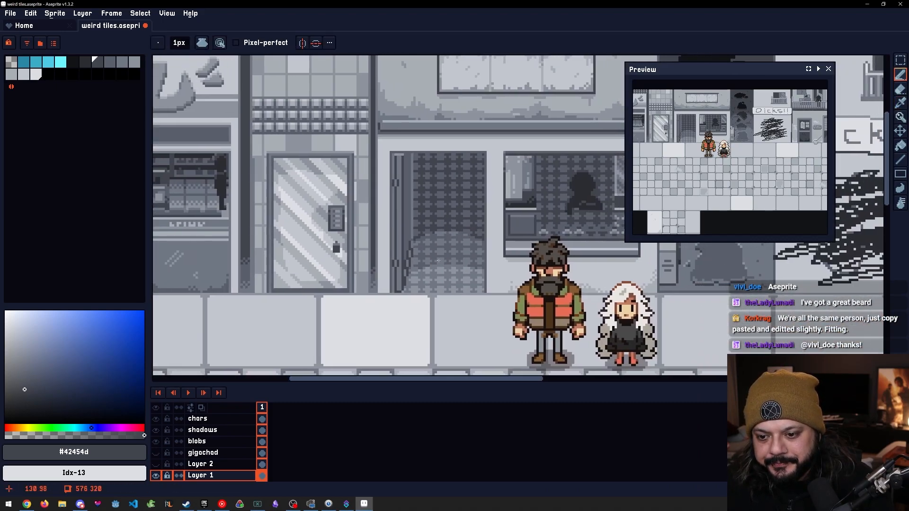
drag(515, 292, 514, 279)
scroll(462, 292, down, 3)
drag(506, 316, 442, 259)
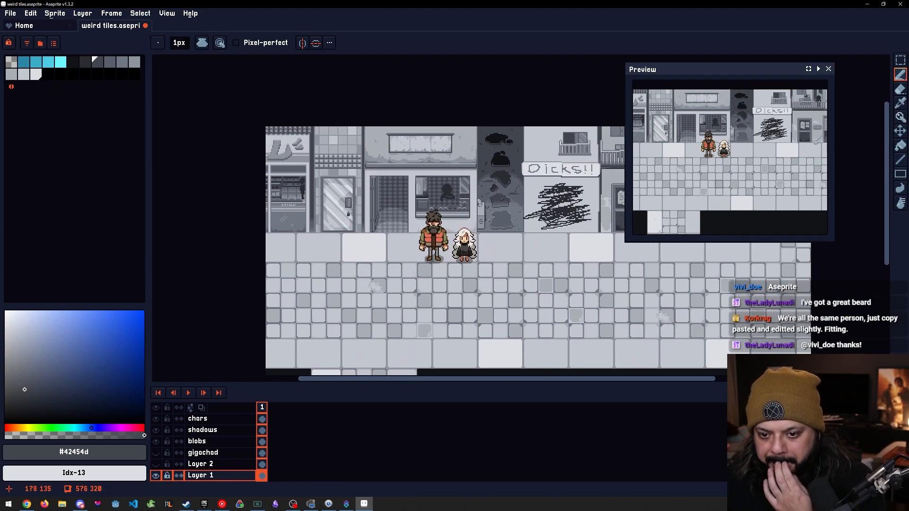
Sample #5a5f6b from the doorway pattern and paint over dark pixels near the right end of the shadow edge
scroll(438, 259, up, 8)
scroll(363, 185, up, 1)
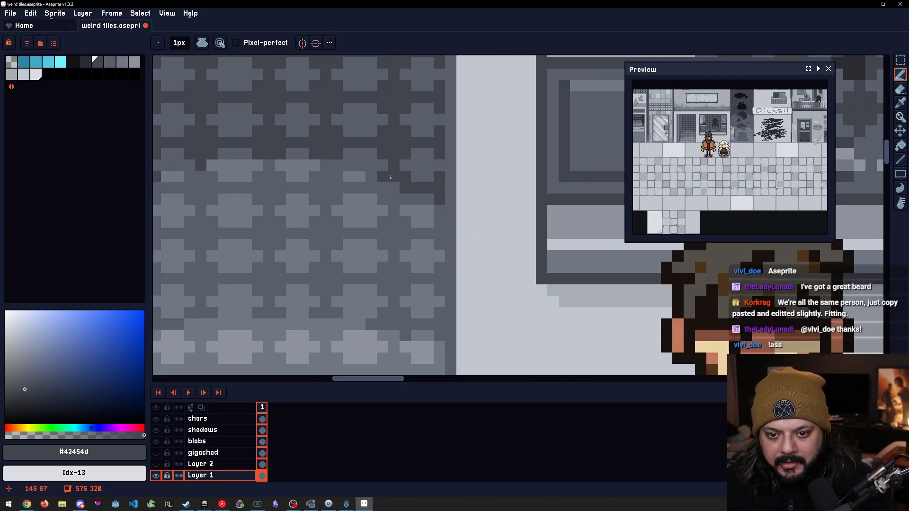
alt+click(372, 177)
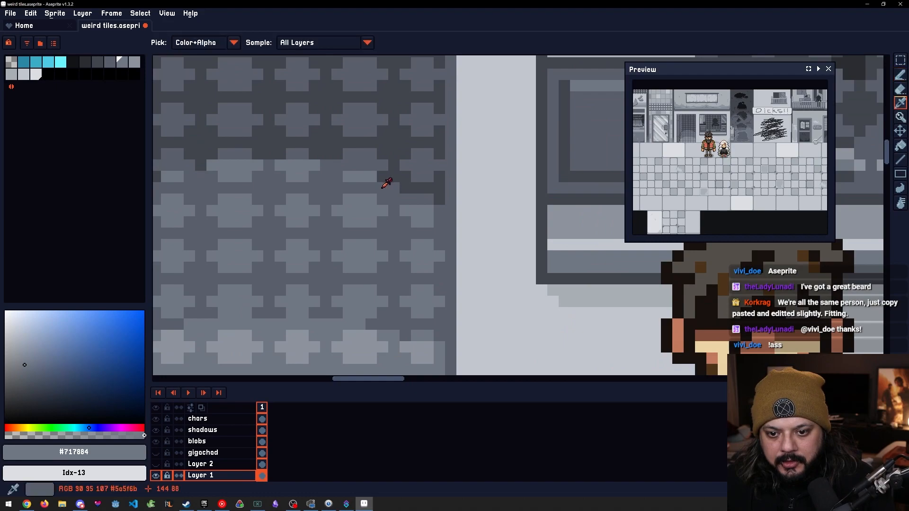
alt+click(380, 177)
click(379, 177)
click(361, 181)
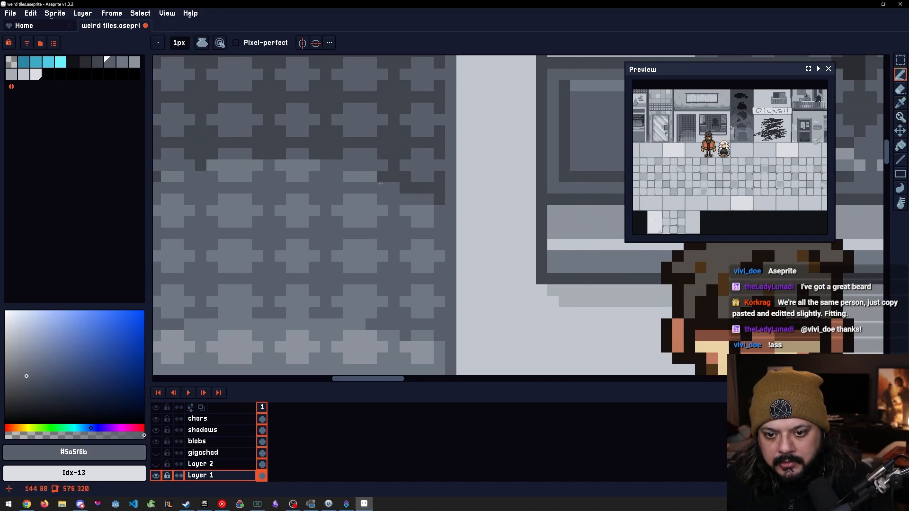
scroll(380, 183, down, 3)
scroll(400, 185, up, 4)
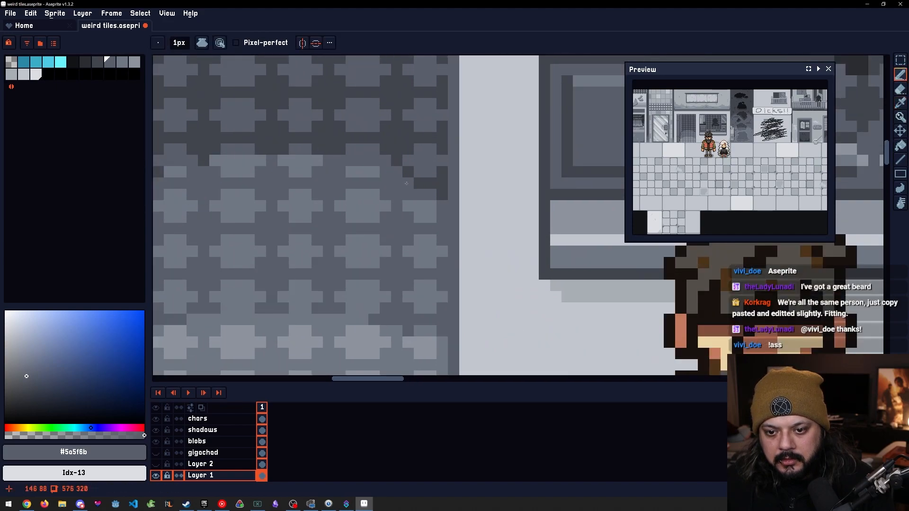
Check the softened shadow edge against the whole scene and save the weird tiles sprite
scroll(407, 189, down, 2)
scroll(417, 199, up, 3)
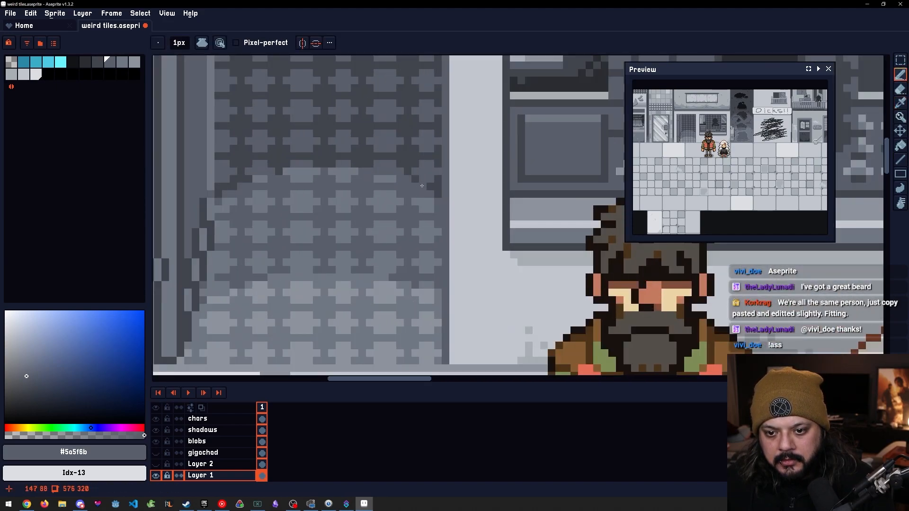
scroll(412, 182, down, 4)
scroll(398, 236, up, 2)
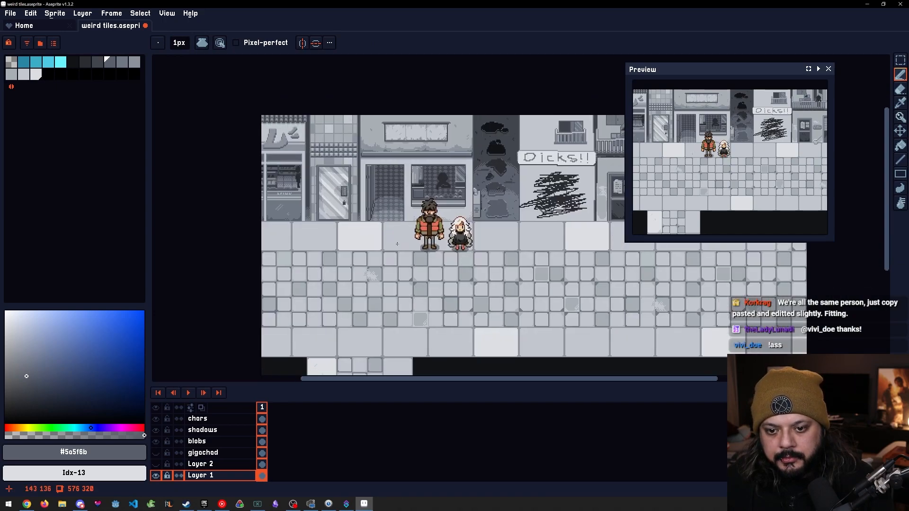
scroll(397, 244, down, 2)
scroll(431, 256, up, 2)
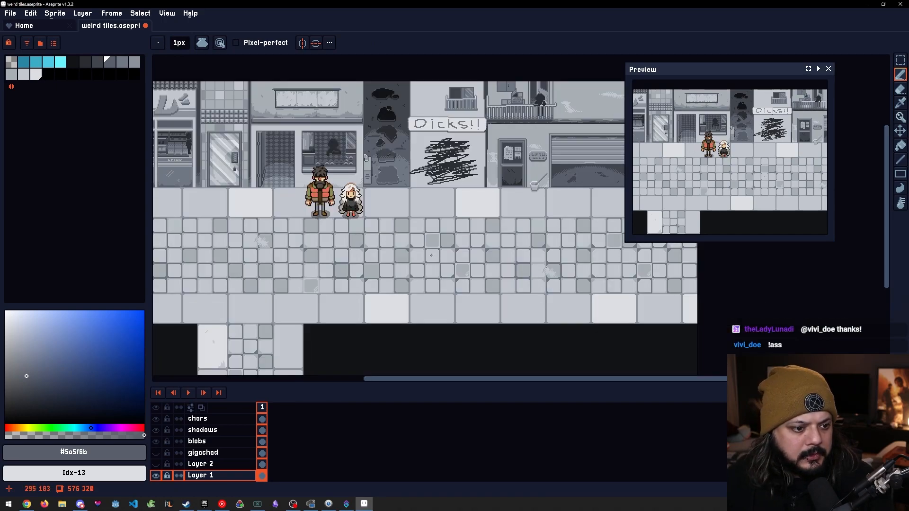
key(ctrl+s)
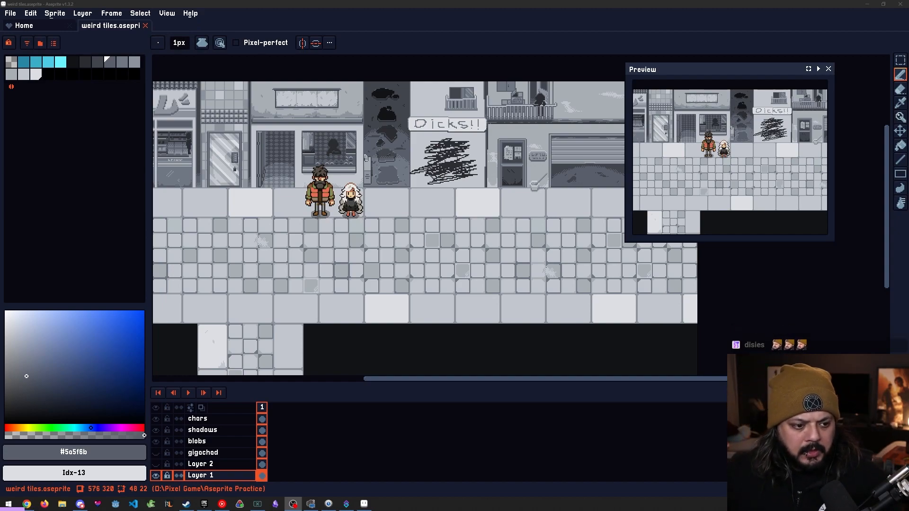
Delete the copied pattern covering the patterned counter front in the shop window on Layer 1
drag(377, 230, 386, 233)
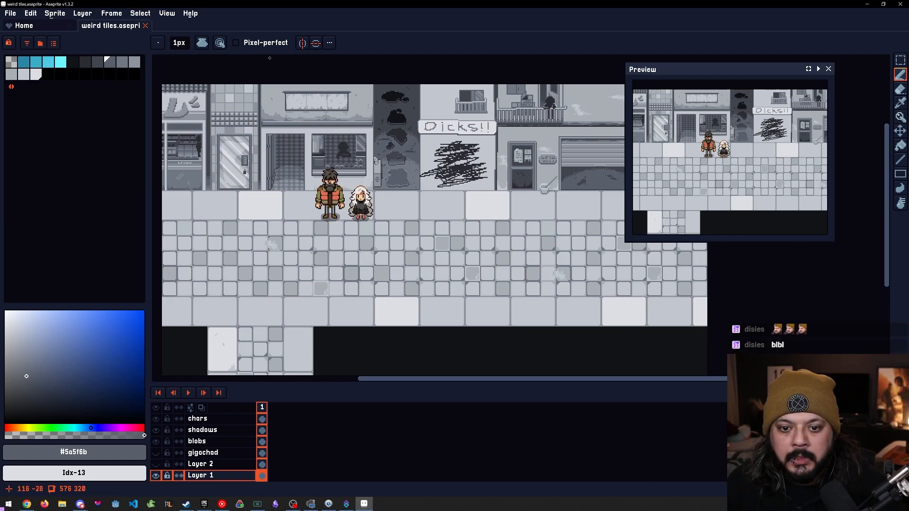
scroll(353, 220, up, 3)
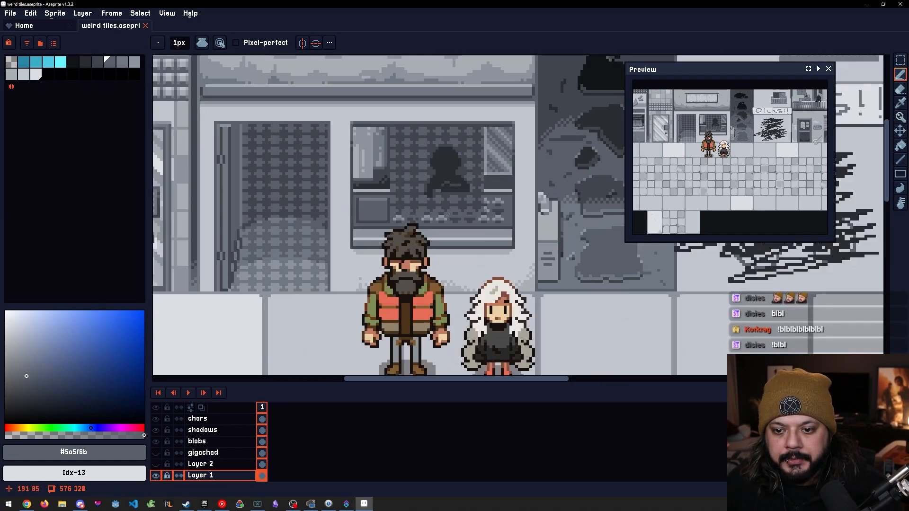
scroll(474, 221, up, 3)
key(v)
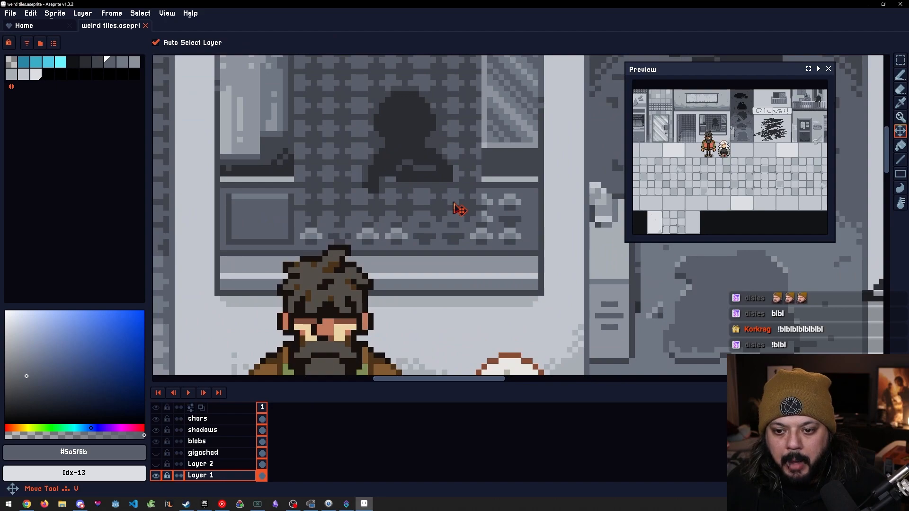
key(m)
drag(478, 184, 280, 247)
key(Delete)
drag(298, 182, 511, 237)
key(Delete)
drag(403, 218, 448, 223)
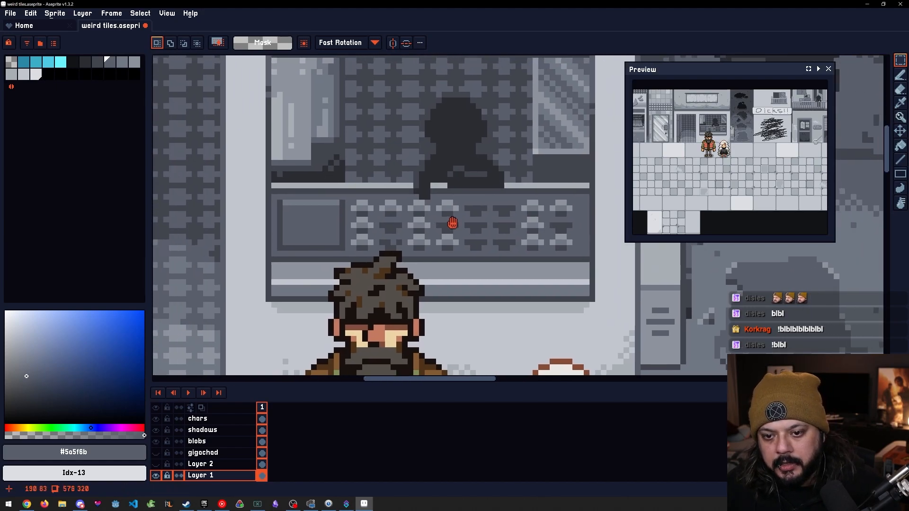
Compare the shopfront with Layer 1 hidden and shown, up close and within the whole scene
scroll(448, 222, down, 4)
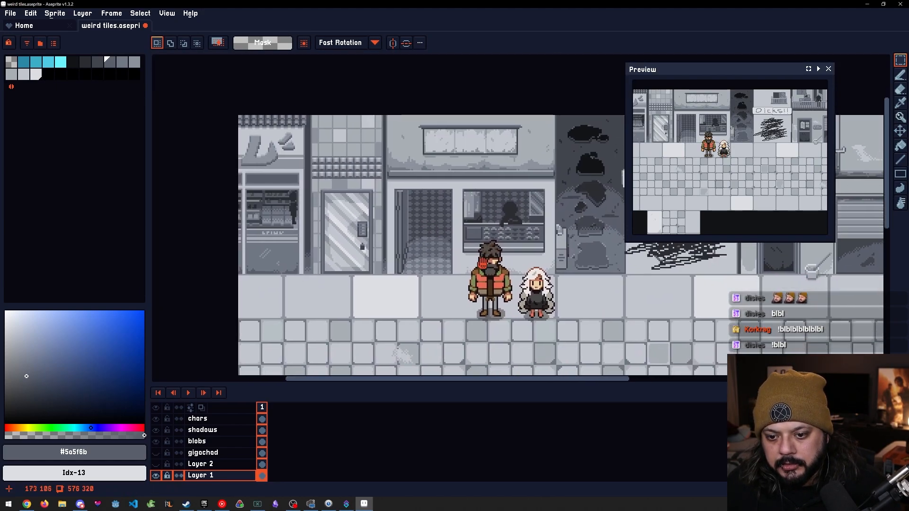
drag(483, 263, 480, 256)
scroll(432, 252, up, 2)
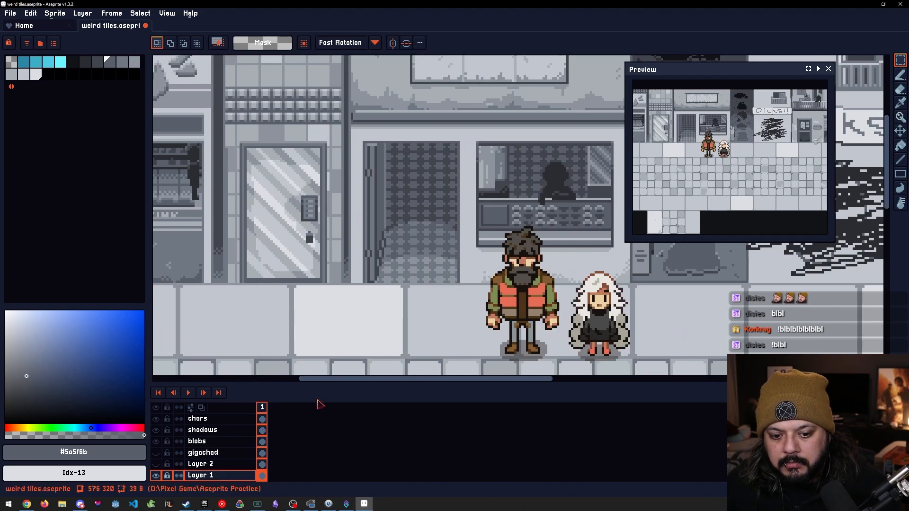
drag(372, 307, 387, 283)
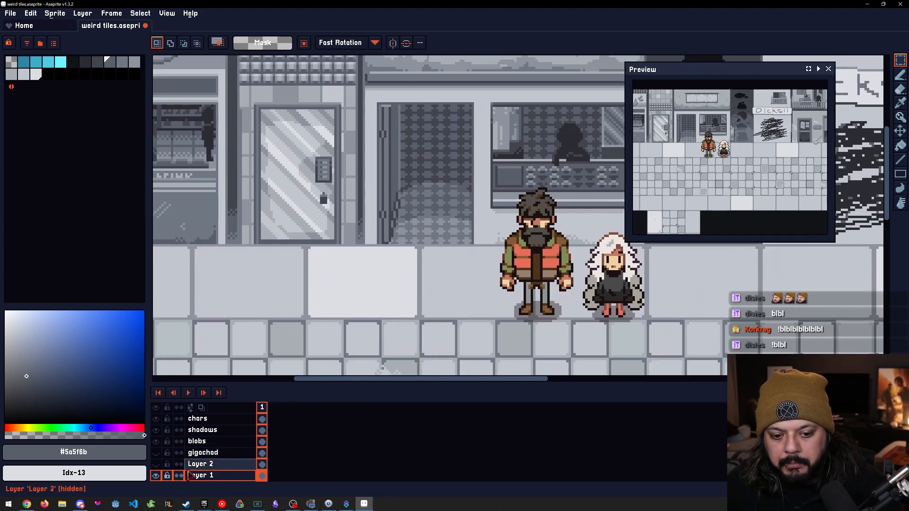
click(156, 476)
click(156, 476)
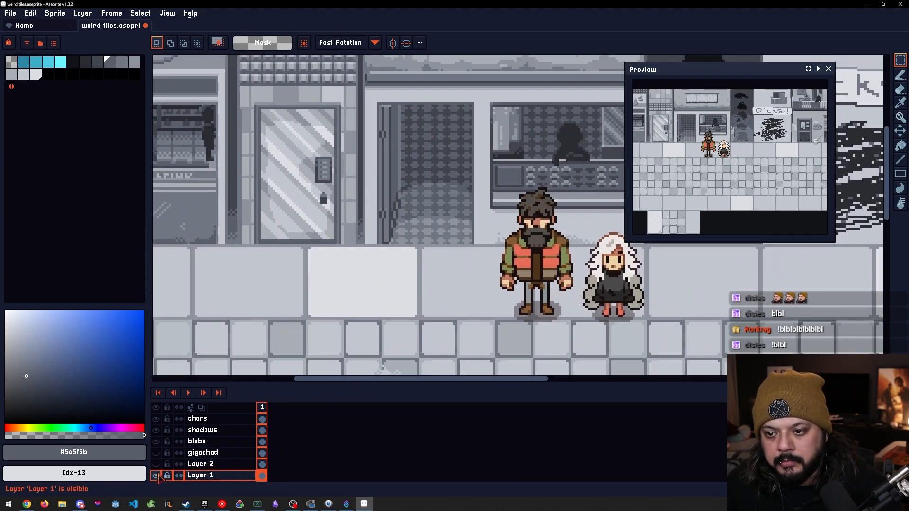
key(minus)
key(minus)
key(minus)
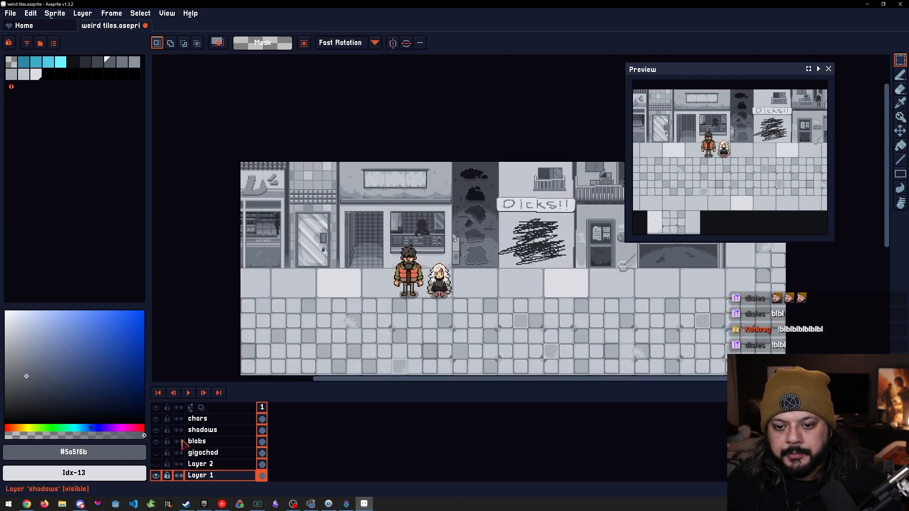
click(156, 476)
click(156, 476)
click(156, 476)
click(156, 475)
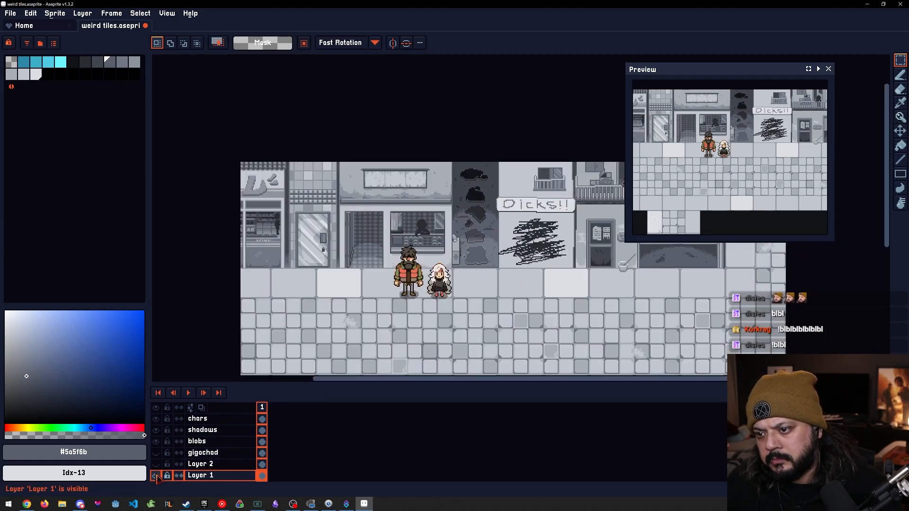
click(156, 475)
click(155, 475)
click(156, 476)
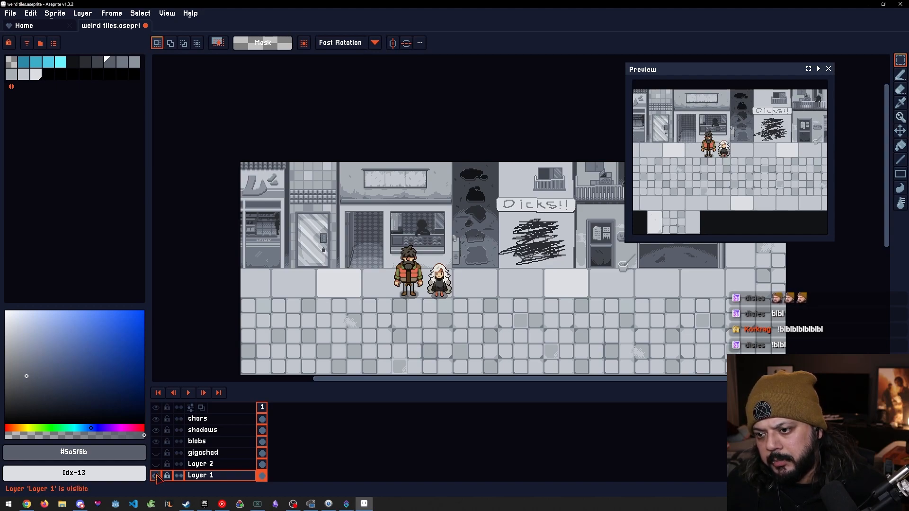
Merge Layer 1 down into the level layer and delete Layer 2
scroll(208, 454, down, 2)
right_click(213, 445)
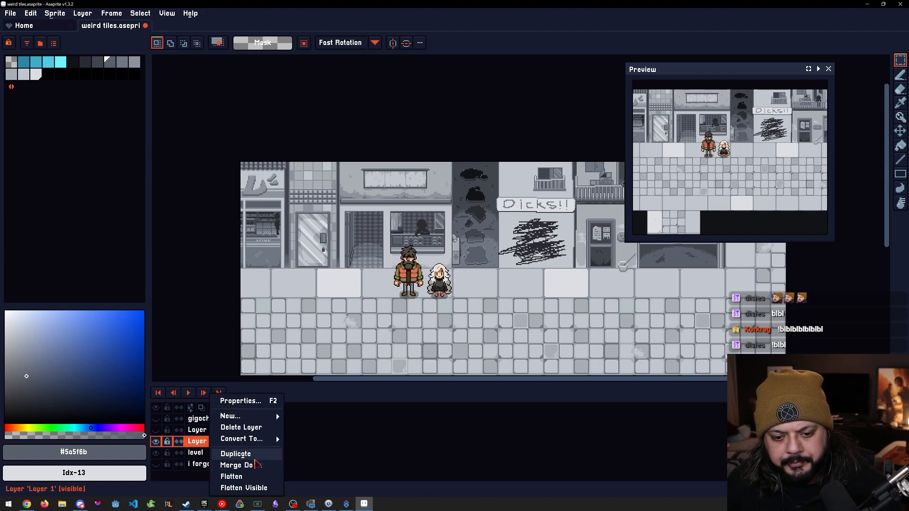
click(240, 465)
click(205, 441)
key(Delete)
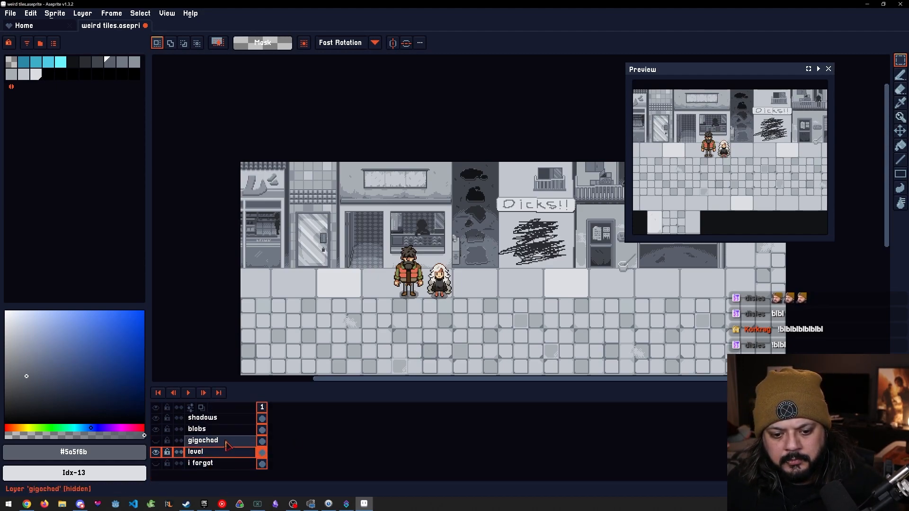
Show the gigachad layer, examine its small outlined figure up close, and hide the layer again
click(157, 441)
scroll(487, 284, up, 7)
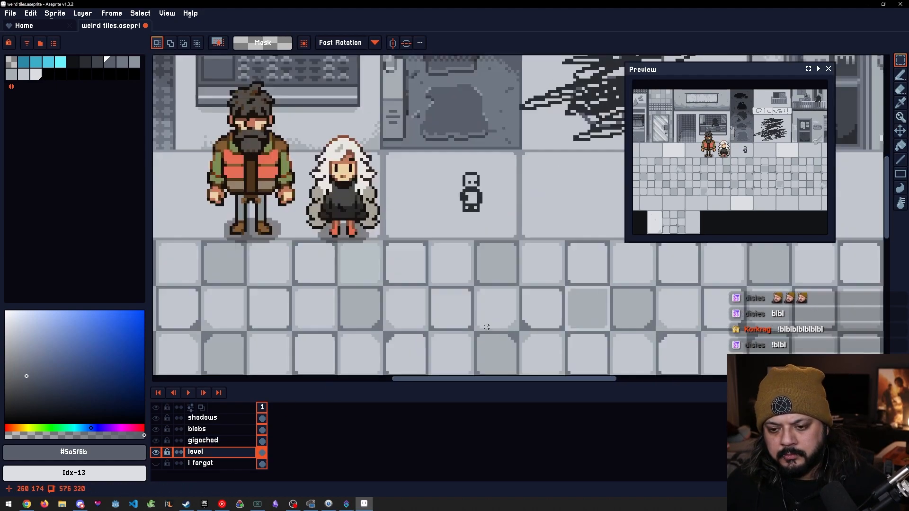
drag(525, 195, 539, 214)
scroll(541, 222, up, 1)
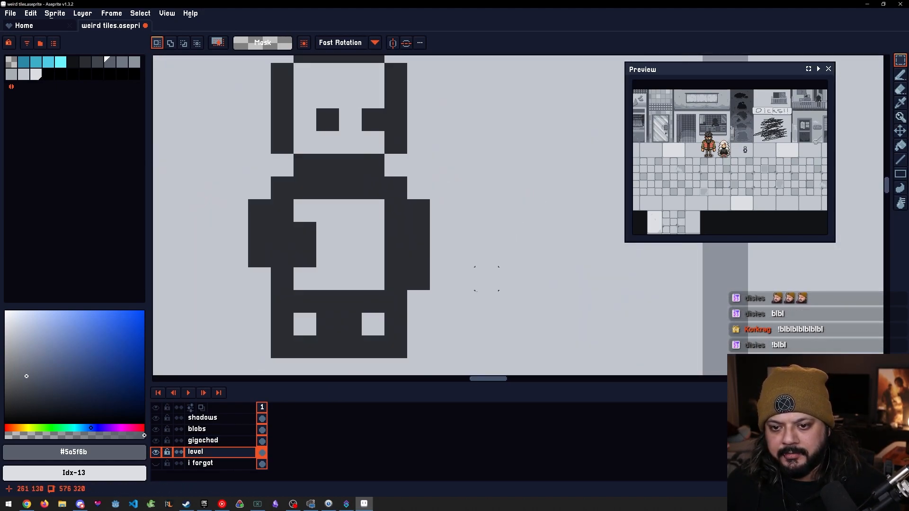
scroll(455, 291, down, 1)
drag(456, 300, 458, 312)
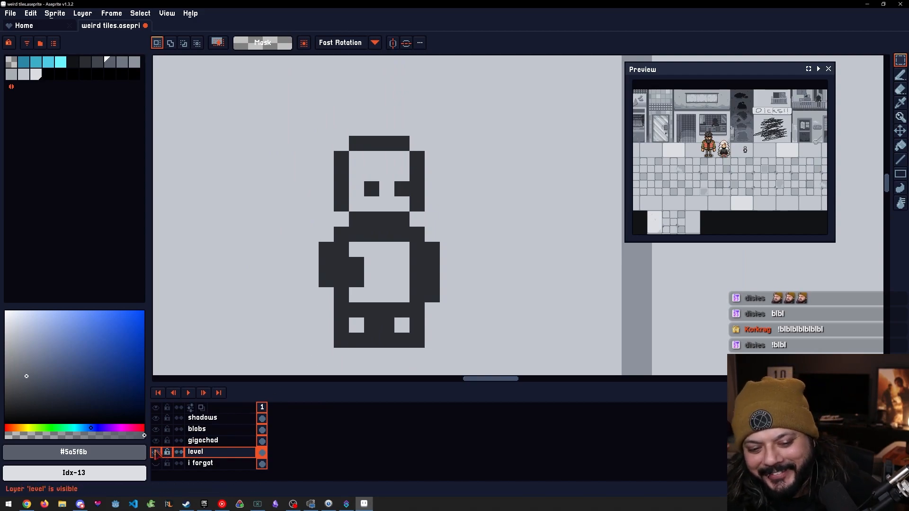
click(155, 440)
Examine the shopfront and both characters within the street scene
scroll(339, 298, down, 7)
drag(364, 306, 525, 248)
drag(452, 270, 436, 247)
drag(364, 220, 457, 308)
drag(397, 275, 440, 271)
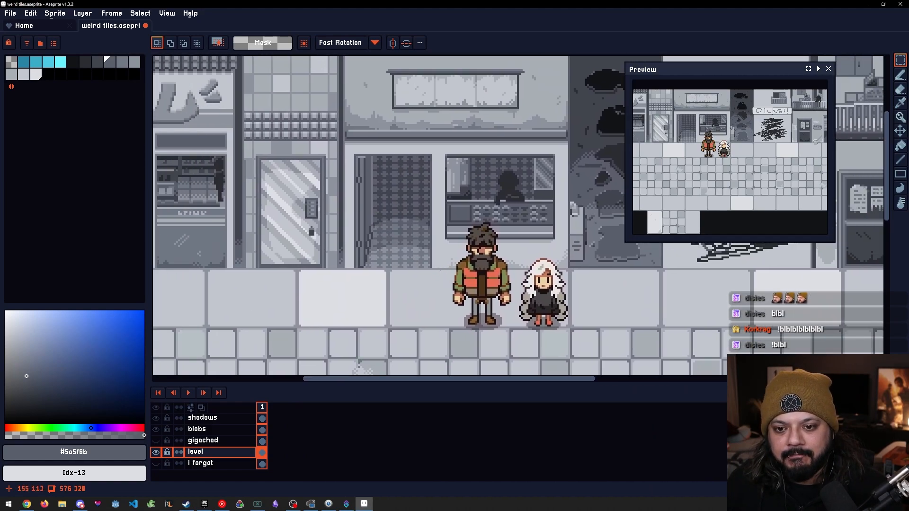
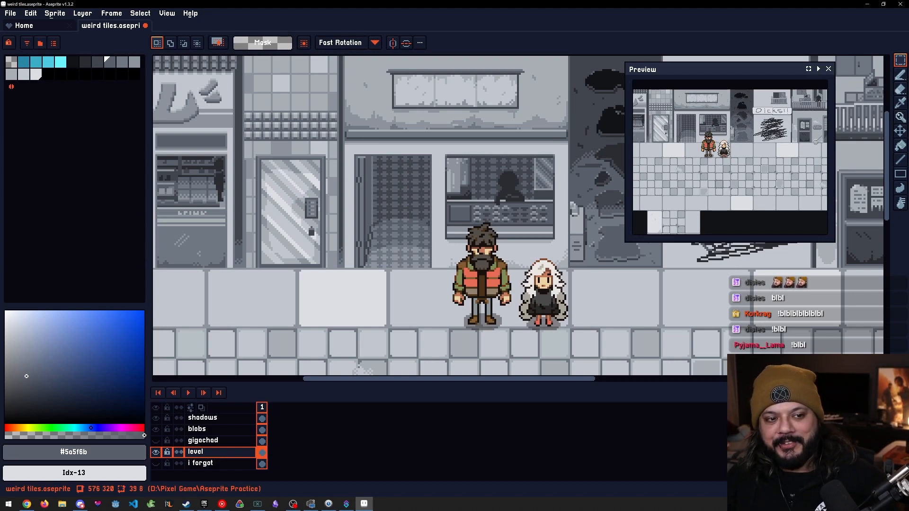
Sample #42454d from the doorway pattern and add a new layer above the level layer
key(alt+Tab)
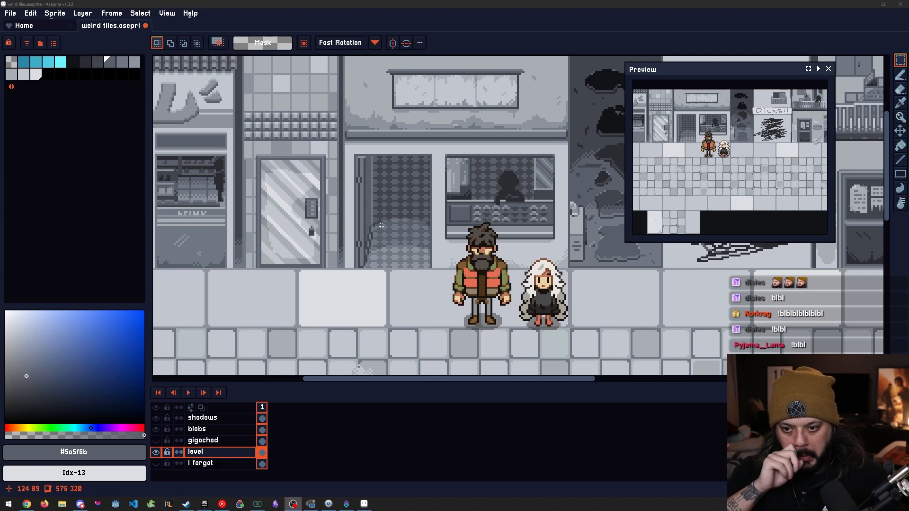
scroll(427, 240, down, 1)
scroll(481, 223, up, 3)
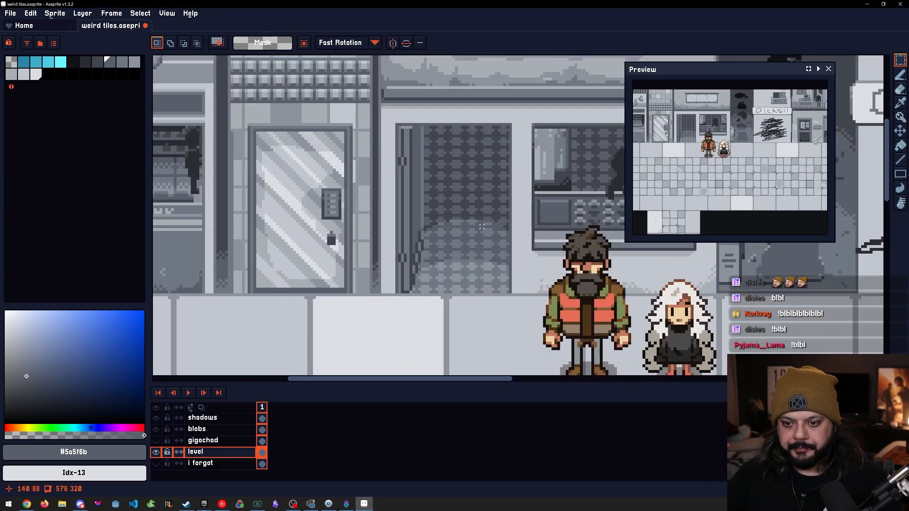
scroll(487, 209, up, 1)
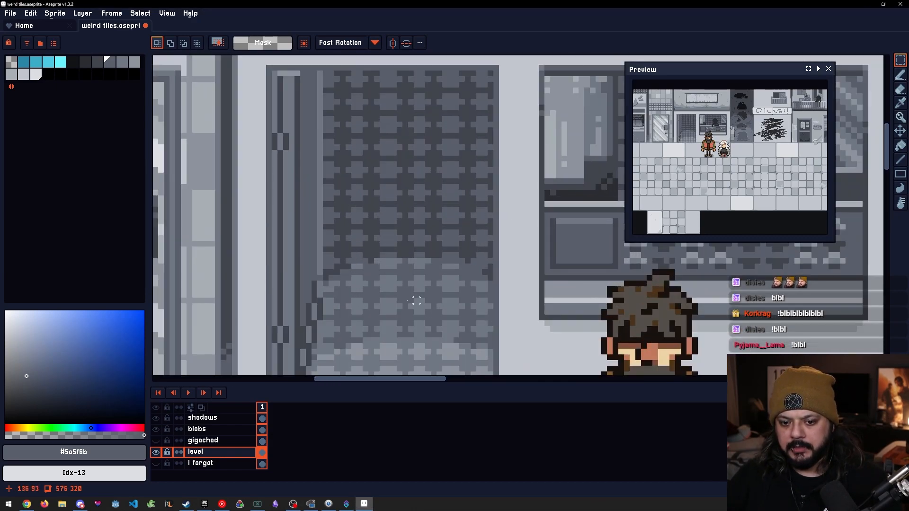
scroll(482, 224, up, 1)
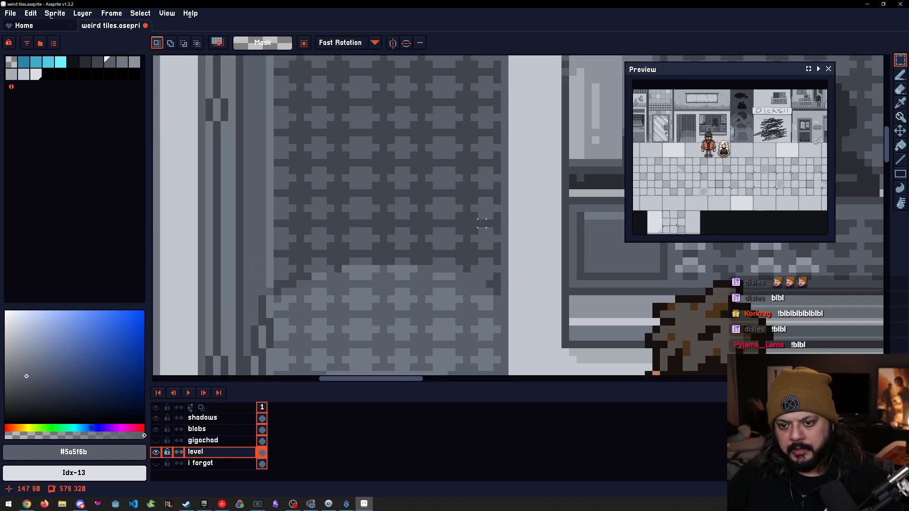
alt+click(470, 185)
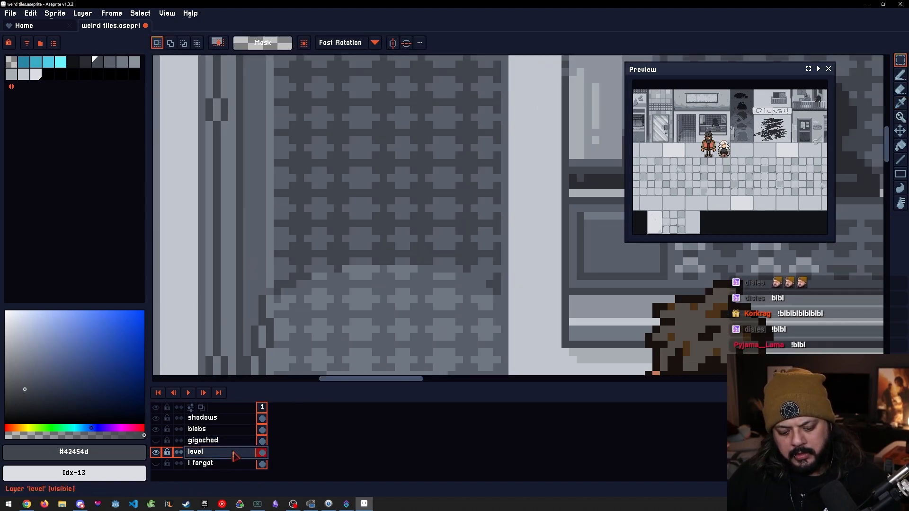
key(shift+n)
Sketch the curved back edge of a round tabletop with the 1 px Pencil in light grey Idx-11, near the doorway's right side
mouse_move(437, 293)
mouse_down()
mouse_move(436, 262)
mouse_move(411, 333)
mouse_up()
key(b)
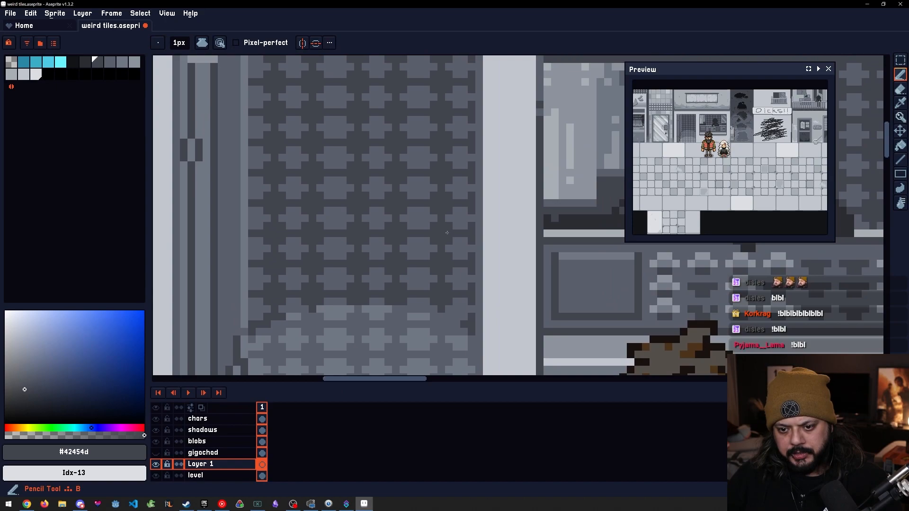
alt+click(419, 222)
click(11, 74)
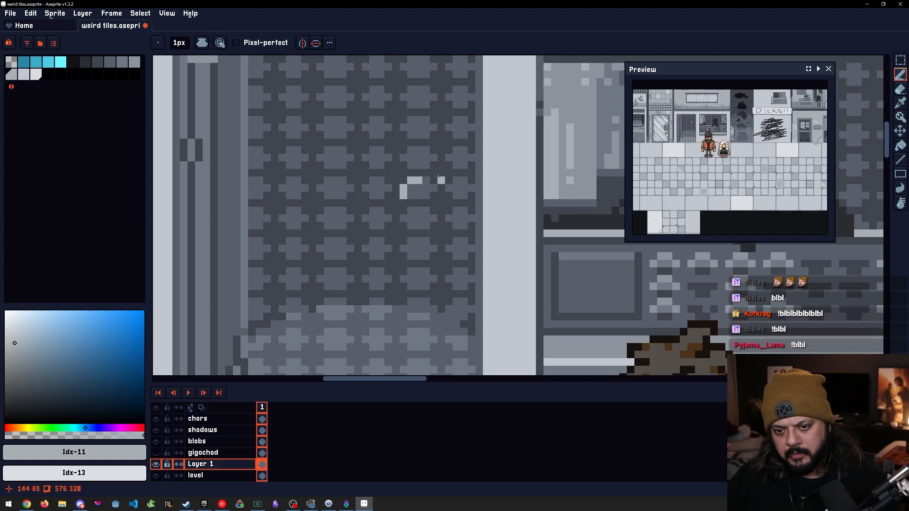
key(ctrl+z)
key(ctrl+z)
click(418, 174)
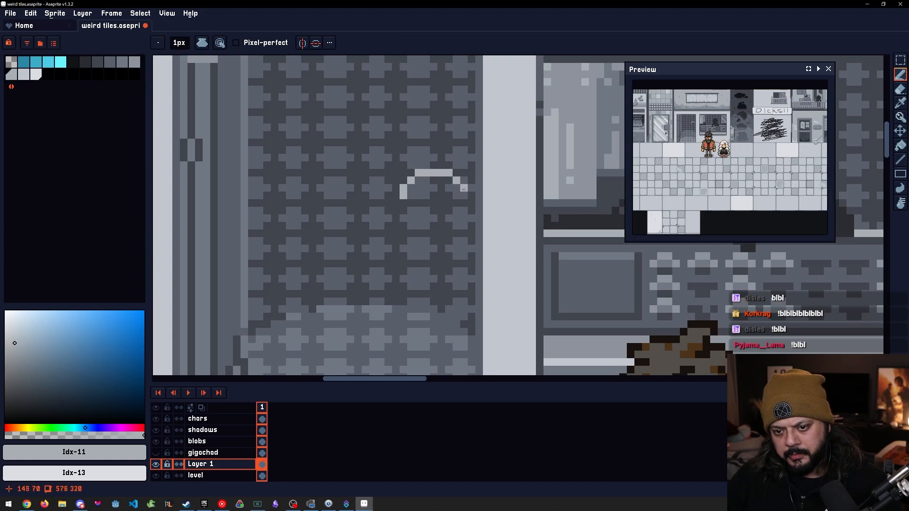
scroll(464, 191, down, 4)
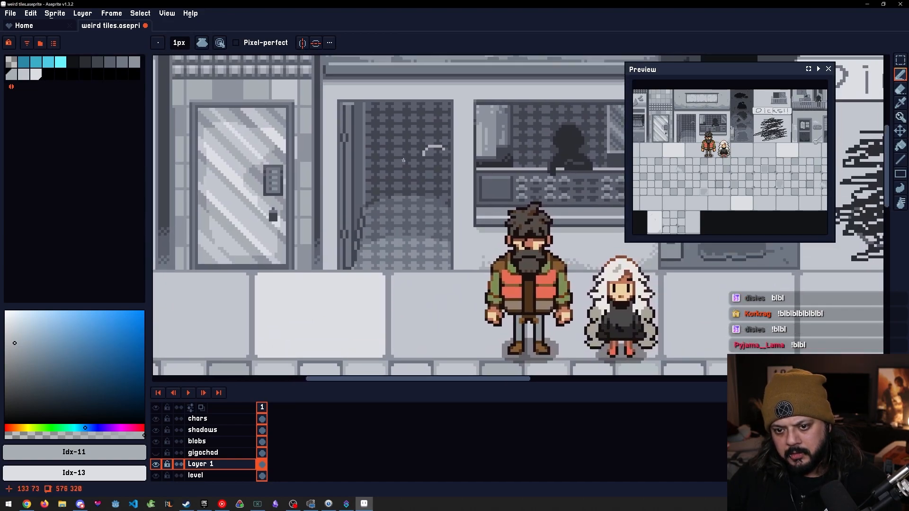
scroll(457, 170, up, 4)
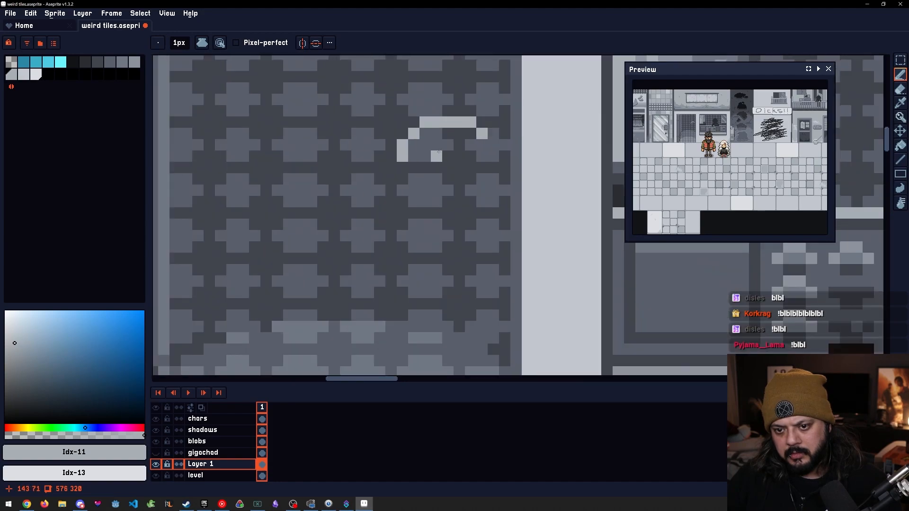
scroll(435, 147, down, 3)
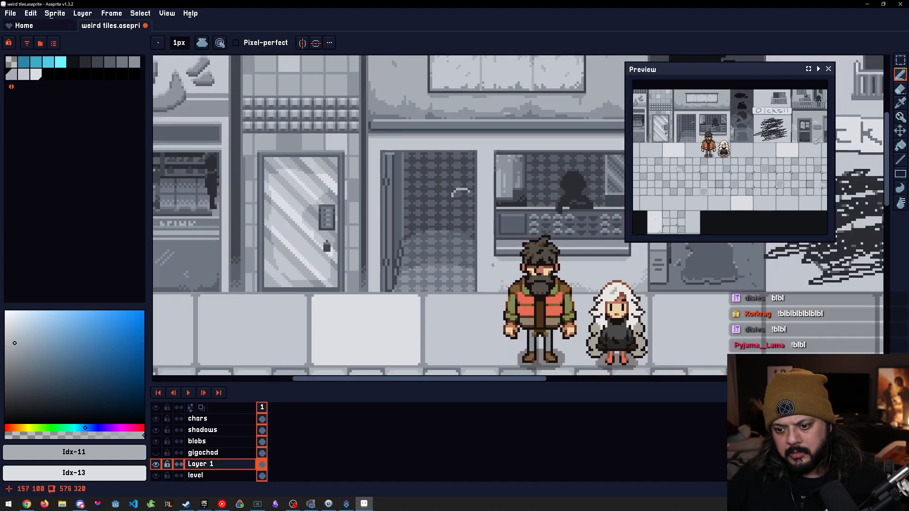
drag(548, 316, 541, 273)
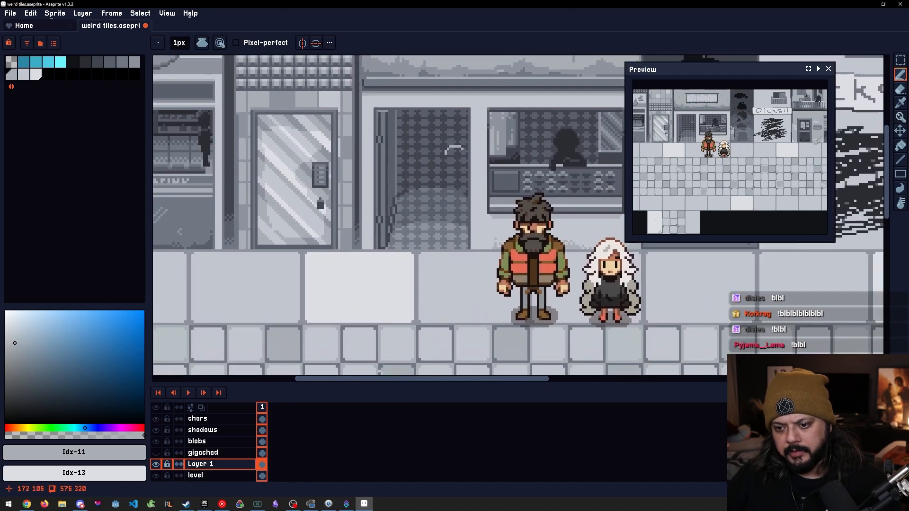
scroll(446, 159, up, 4)
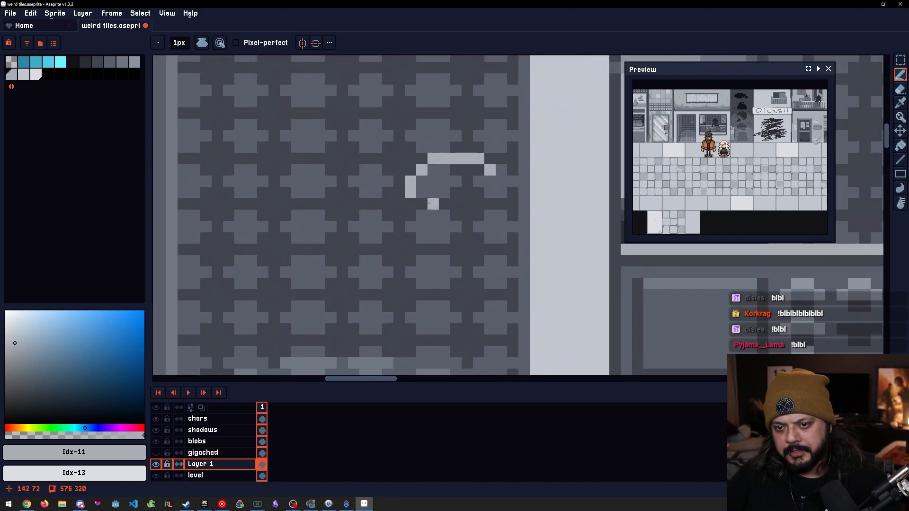
Complete the tabletop's rounded outline in #a8afb5, adding its left side, front edge and right side
alt+click(475, 159)
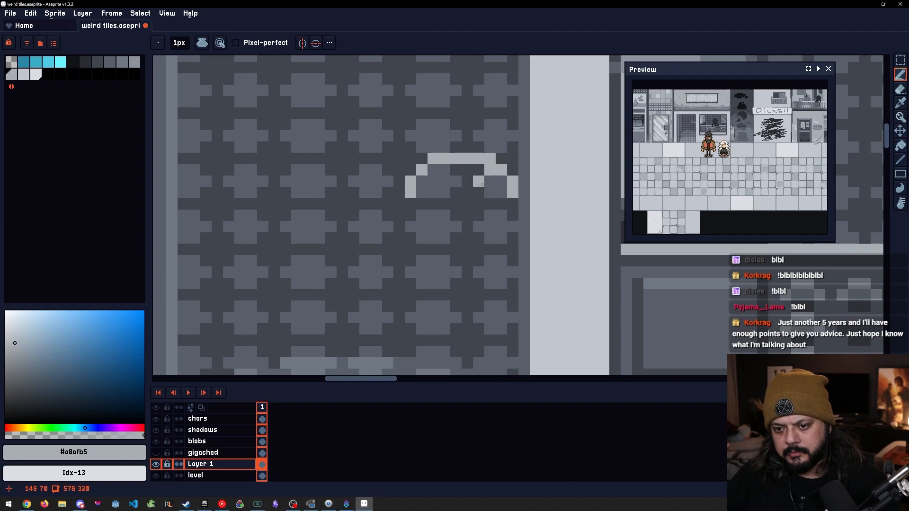
click(414, 201)
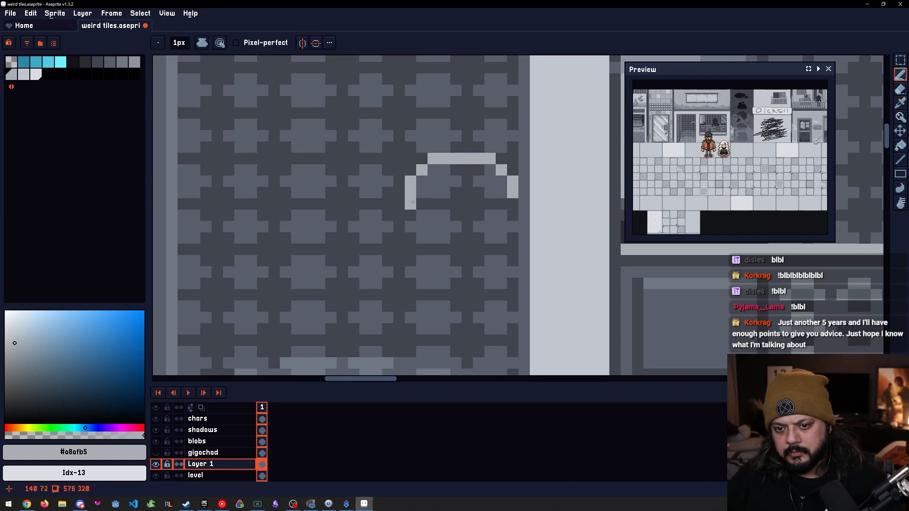
click(428, 248)
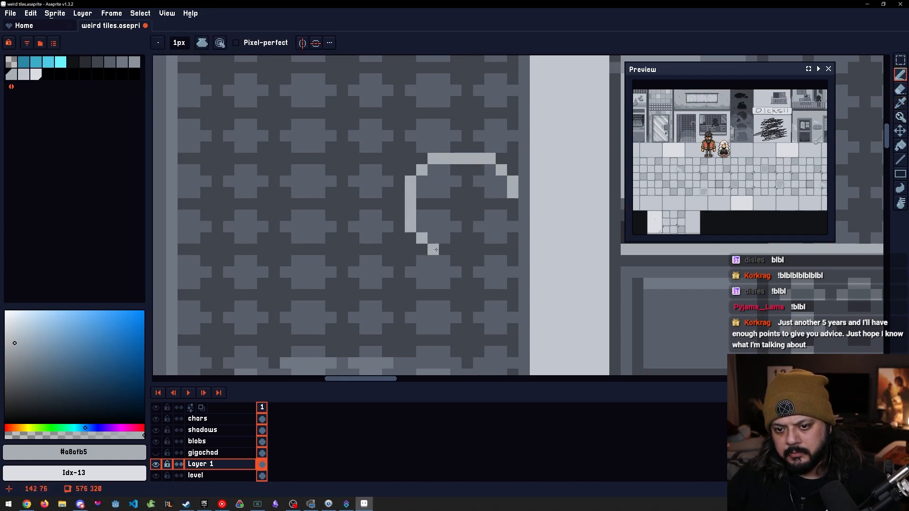
shift+click(488, 250)
click(500, 246)
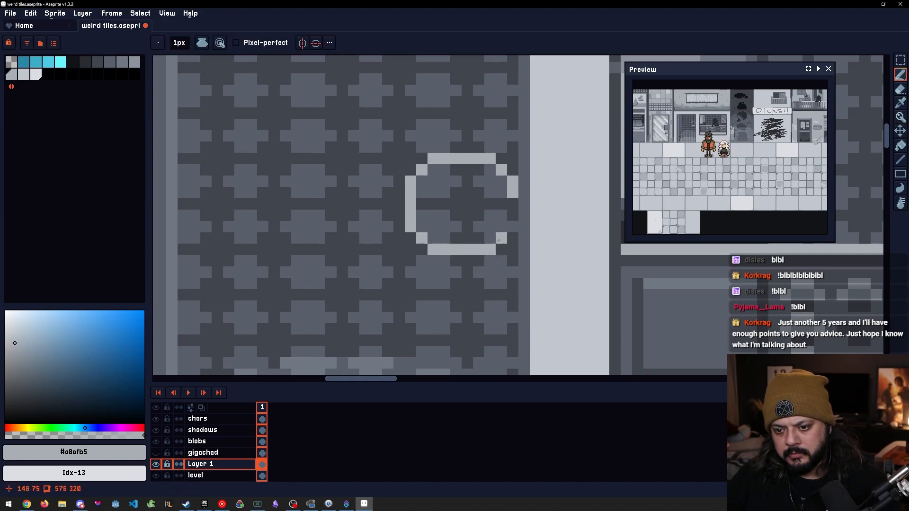
shift+click(512, 213)
scroll(409, 214, down, 2)
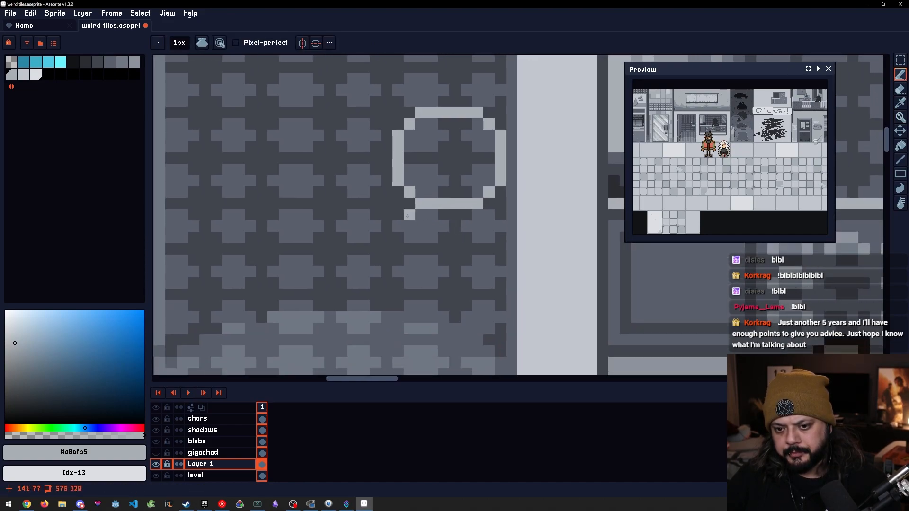
Draw the tabletop's thick front rim beneath the outline in the darker grey Idx-10
alt+click(396, 195)
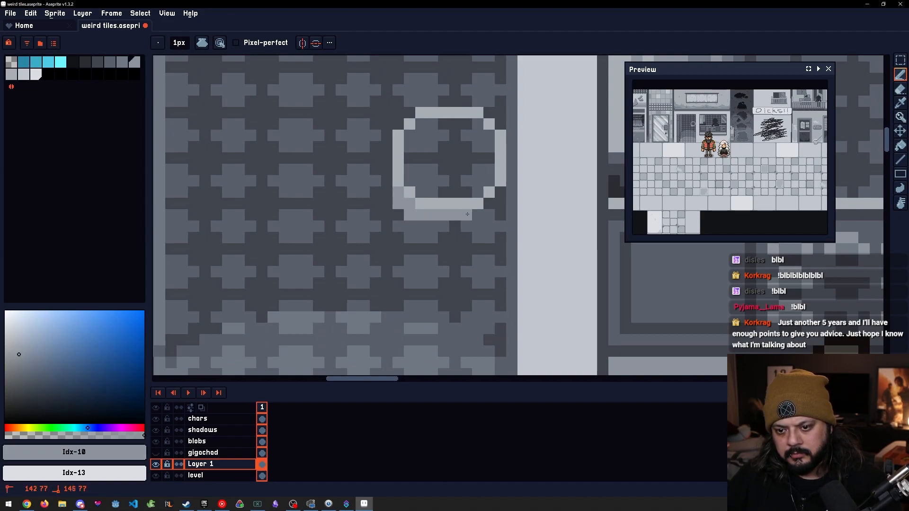
shift+click(481, 222)
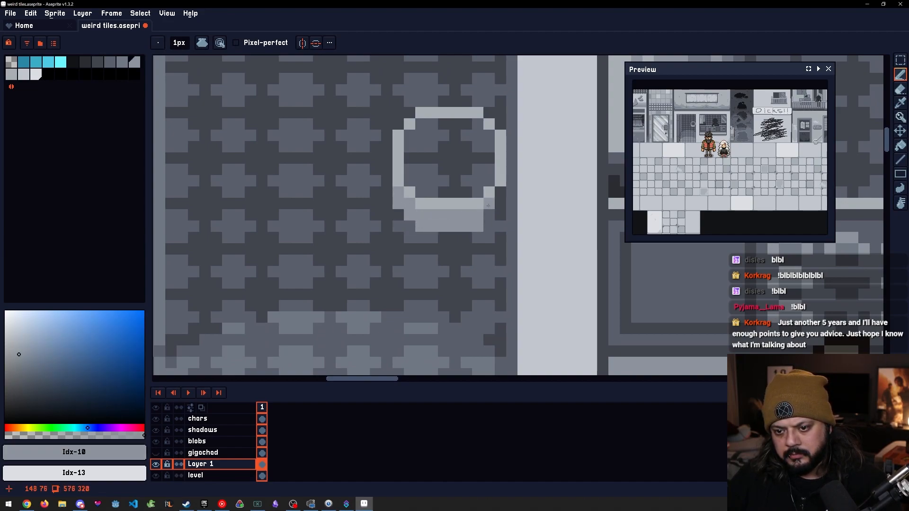
scroll(493, 189, down, 3)
scroll(483, 175, up, 3)
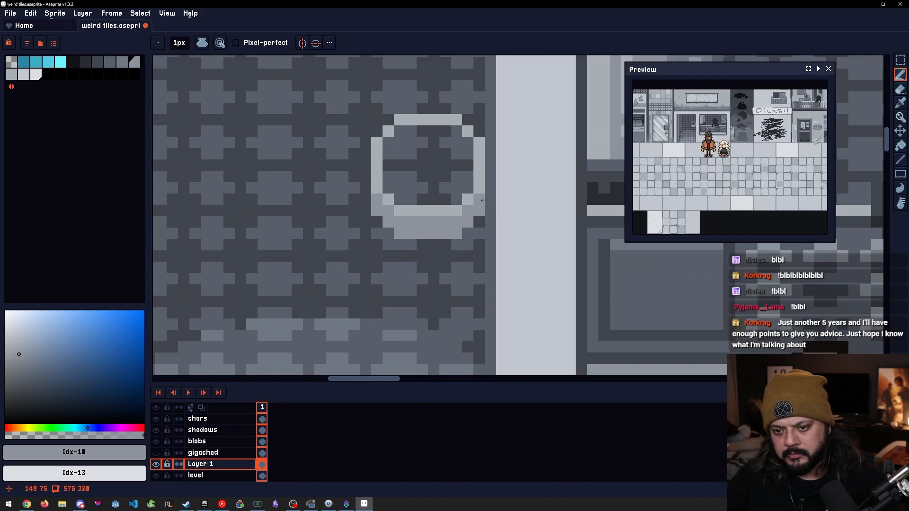
Sample #a8afb5 from the outline and fill the inside of the round tabletop with it
alt+click(479, 172)
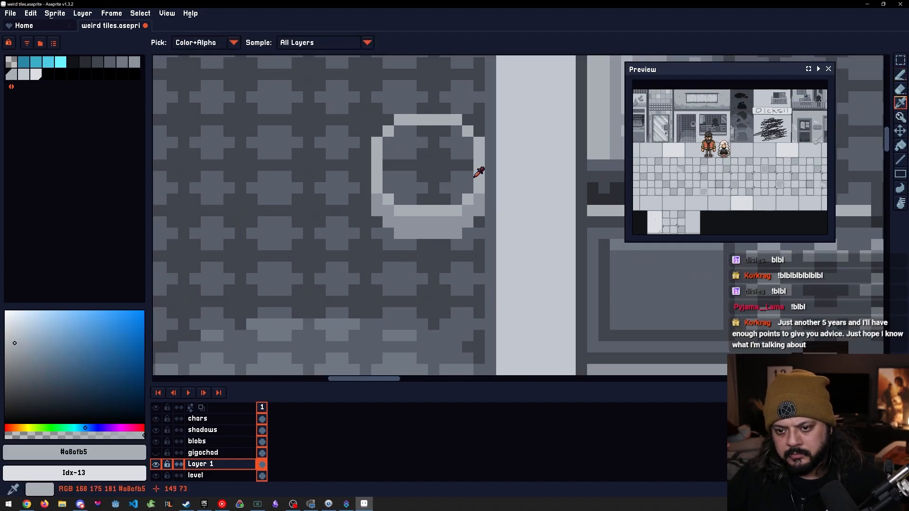
key(g)
click(423, 181)
scroll(441, 223, down, 2)
Draw a thin leg in grey Idx-9 slanting down and left from the tabletop's underside
key(v)
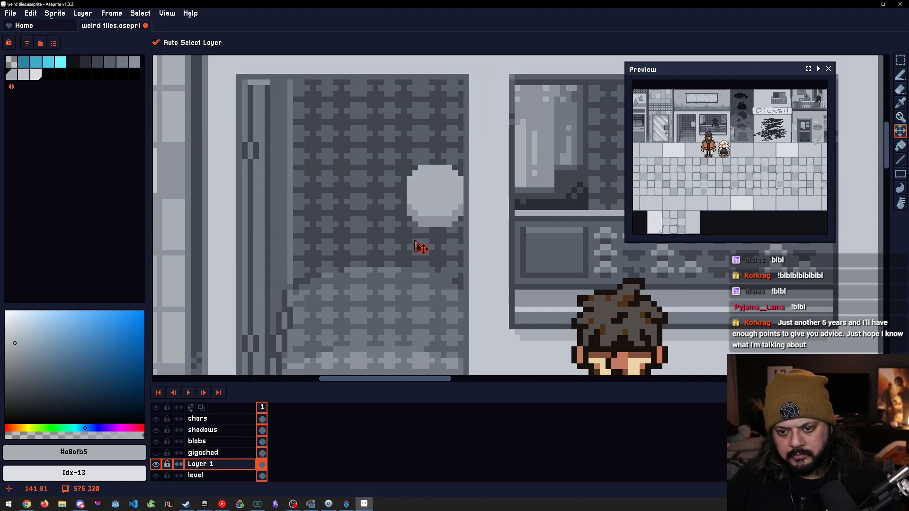
scroll(419, 247, up, 1)
alt+click(428, 249)
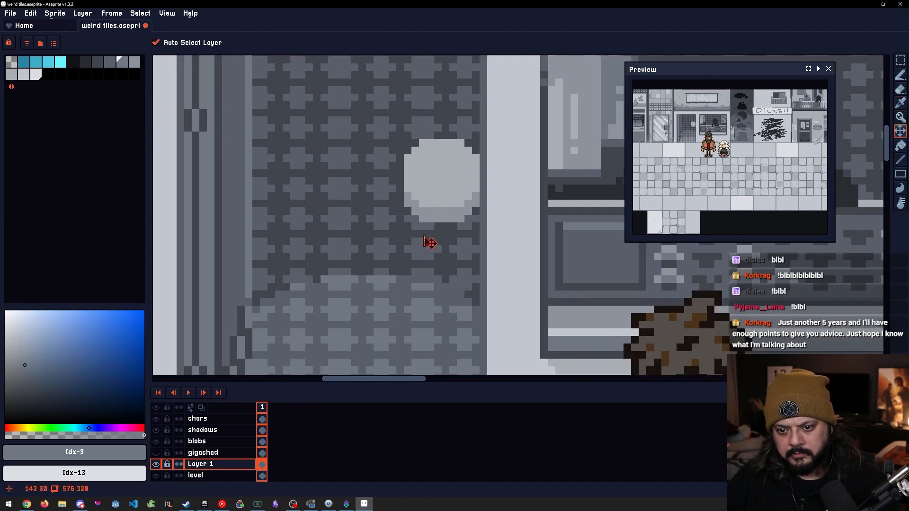
scroll(428, 239, up, 1)
key(b)
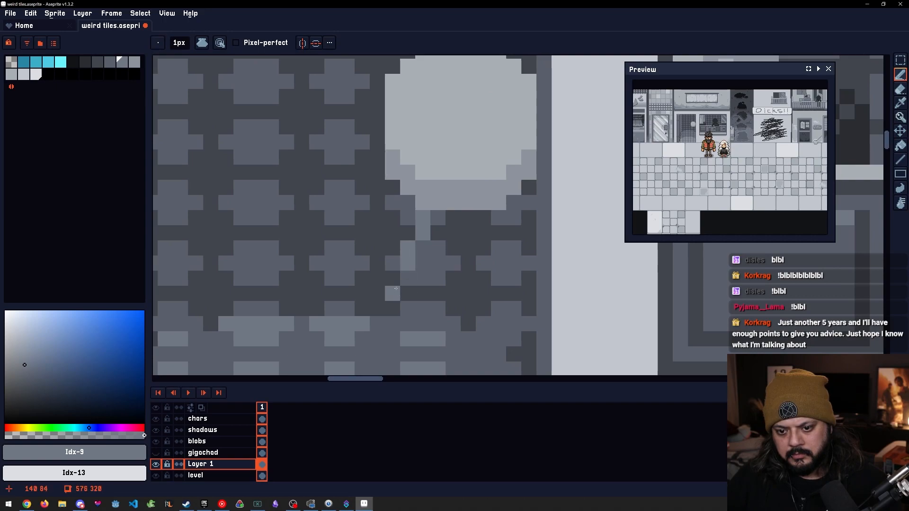
drag(370, 335, 389, 292)
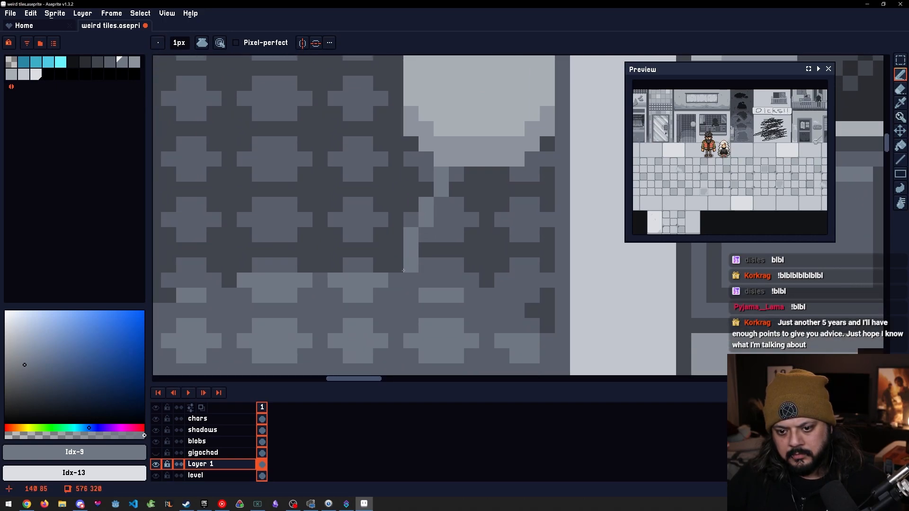
click(397, 266)
click(396, 279)
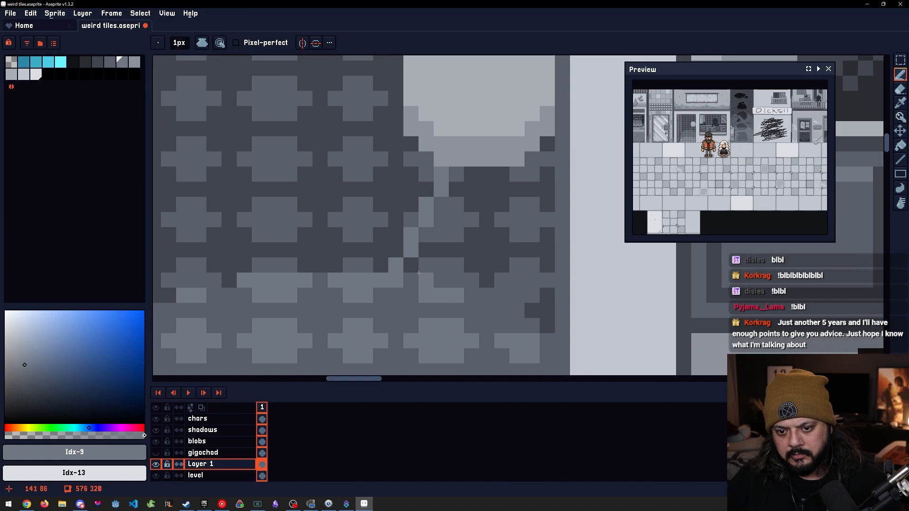
Undo the last leg pixel, sample #717884, and erase the excess pixel to make the slanted leg steeper
key(ctrl+z)
alt+click(425, 227)
key(e)
click(411, 234)
drag(457, 235, 419, 239)
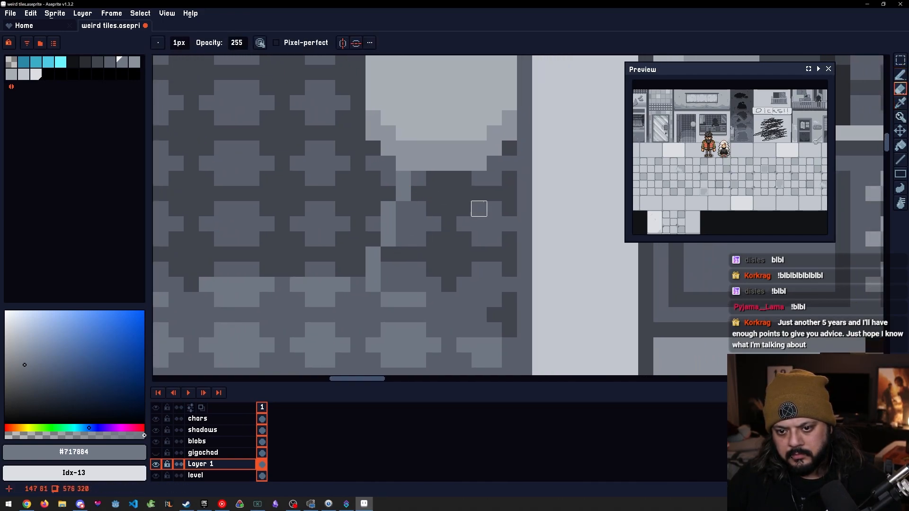
Draw a mirrored right leg under the tabletop and join both legs with a horizontal crossbar in grey #717884
drag(479, 209, 448, 201)
key(b)
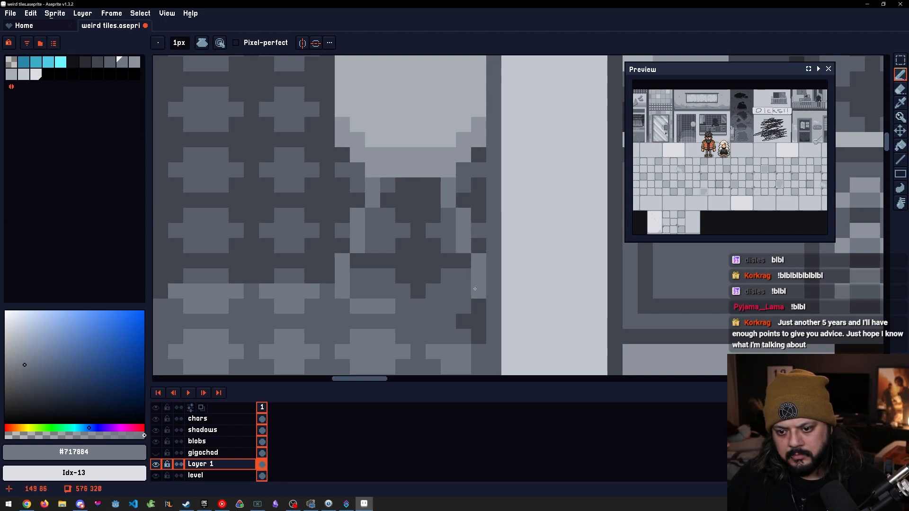
drag(373, 246, 449, 246)
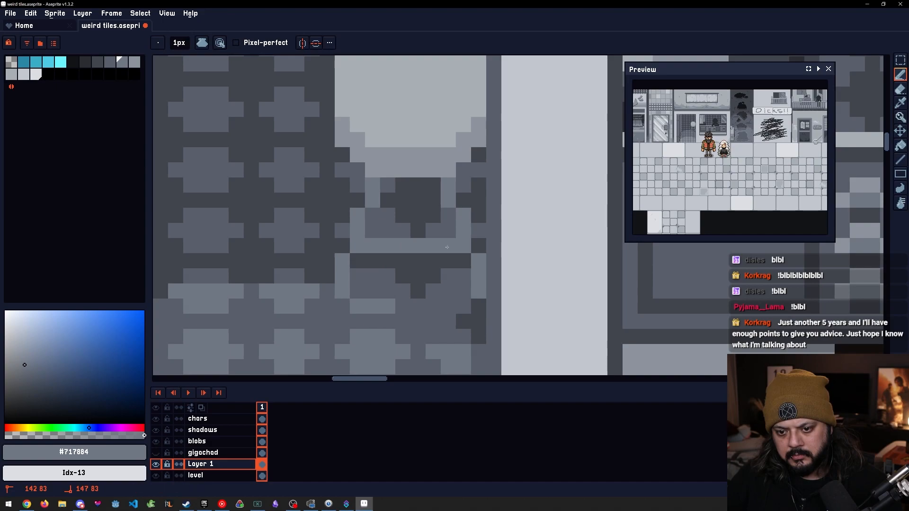
Lighten the lowest segments of both table legs and the crossbar's ends with grey Idx-10
scroll(439, 222, up, 1)
alt+click(310, 277)
key(])
drag(296, 282, 296, 324)
click(315, 236)
scroll(382, 302, down, 2)
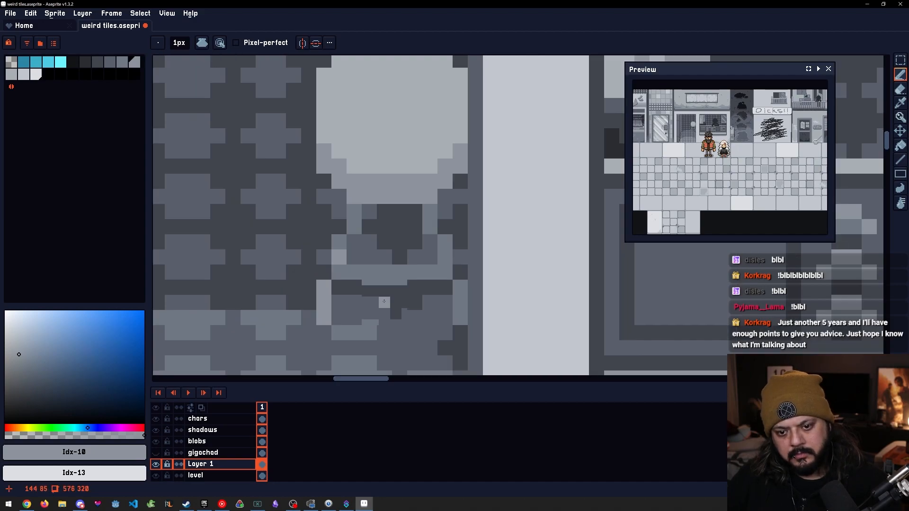
scroll(448, 285, up, 2)
key(ctrl+z)
click(254, 276)
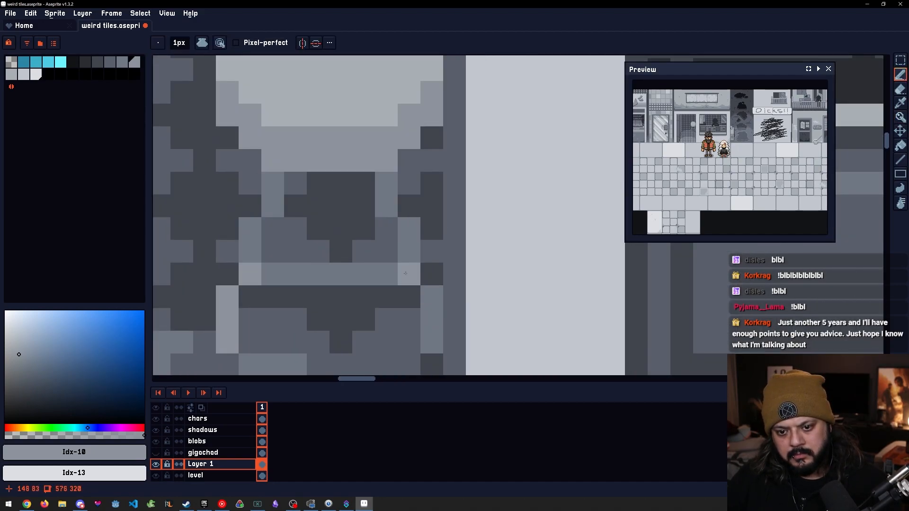
mouse_move(387, 274)
mouse_down()
mouse_move(264, 273)
mouse_move(382, 274)
mouse_up()
Recolour the crossbar between the table legs in the lighter grey Idx-11
key(])
scroll(383, 283, down, 6)
scroll(383, 287, up, 5)
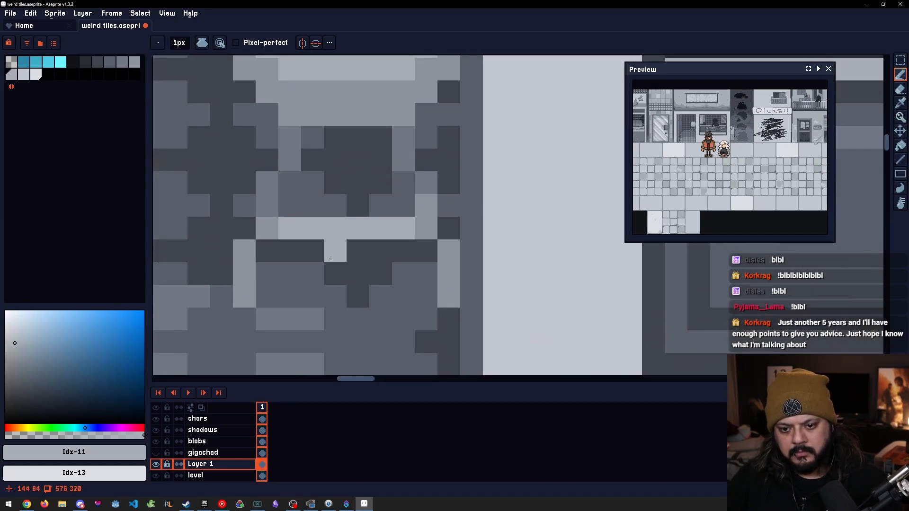
Shade the left leg's middle section with a #8c939c pixel at its top and a #717884 pixel just above the crossbar
alt+click(300, 163)
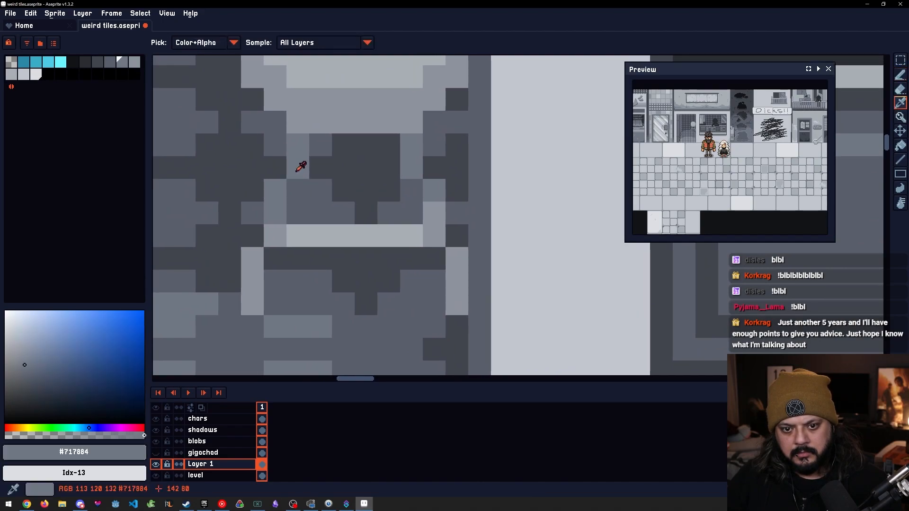
drag(390, 196, 415, 210)
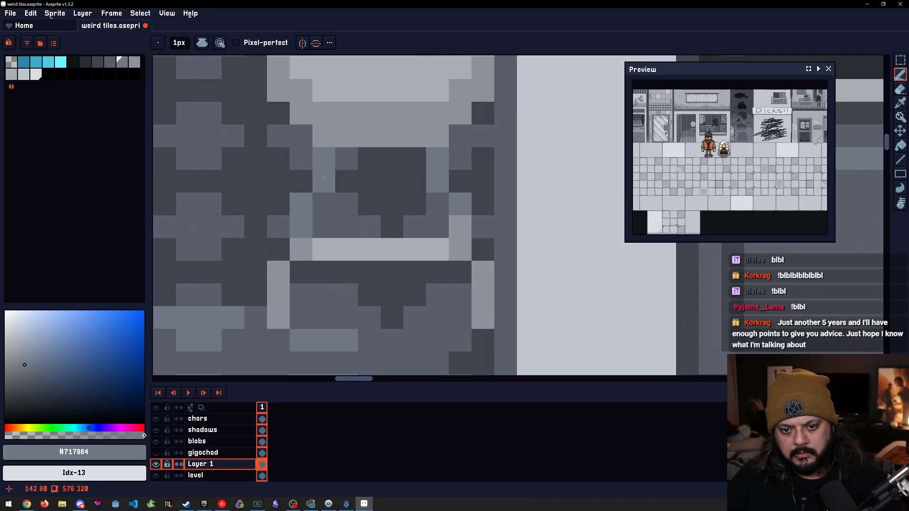
alt+click(314, 165)
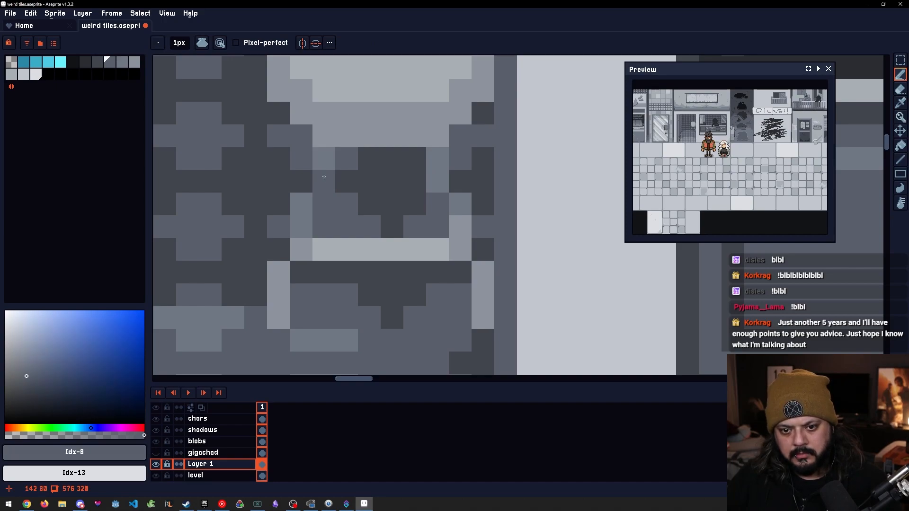
alt+click(323, 178)
alt+click(307, 242)
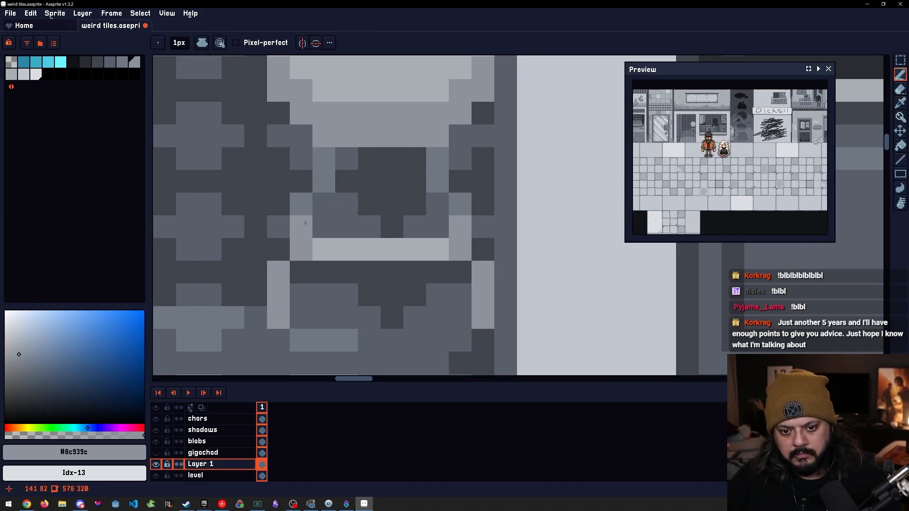
alt+click(319, 184)
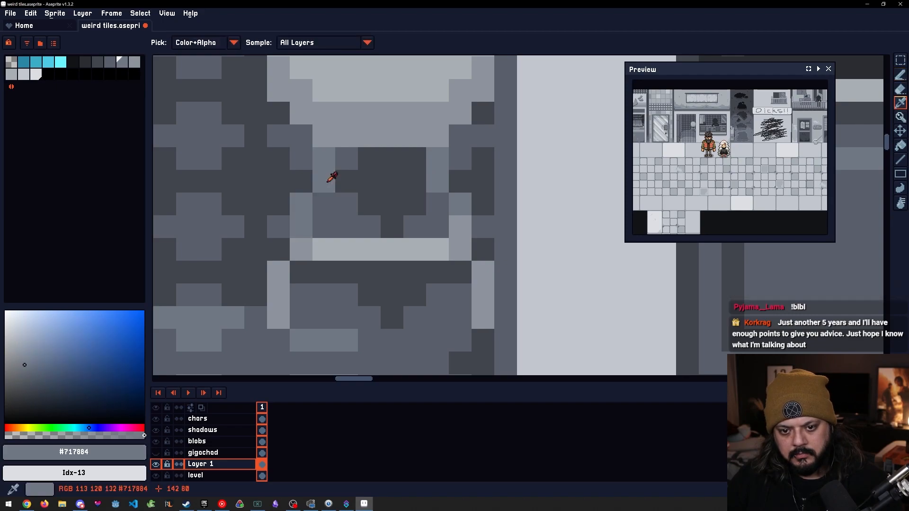
alt+click(308, 219)
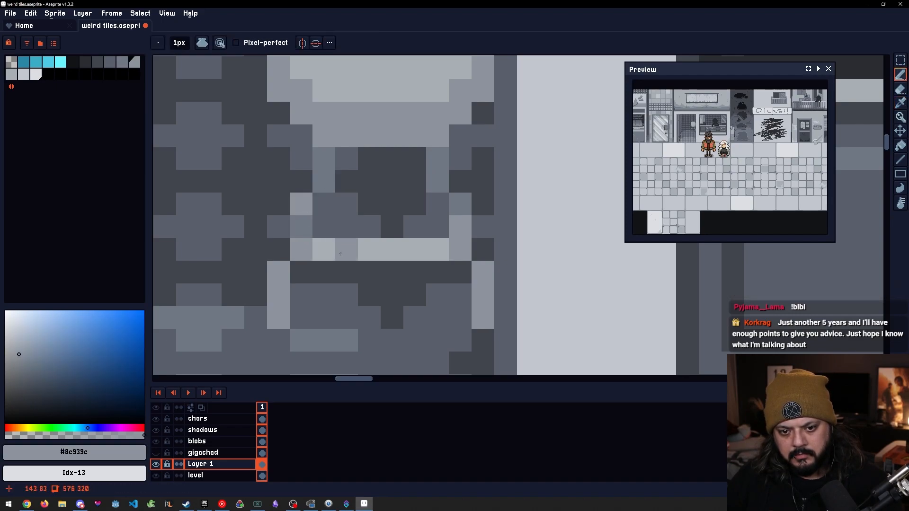
scroll(342, 255, down, 5)
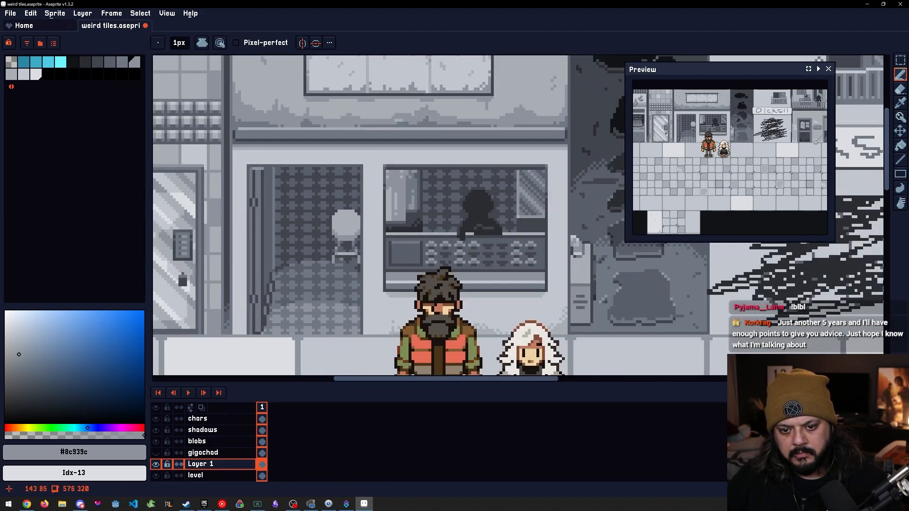
scroll(345, 256, up, 5)
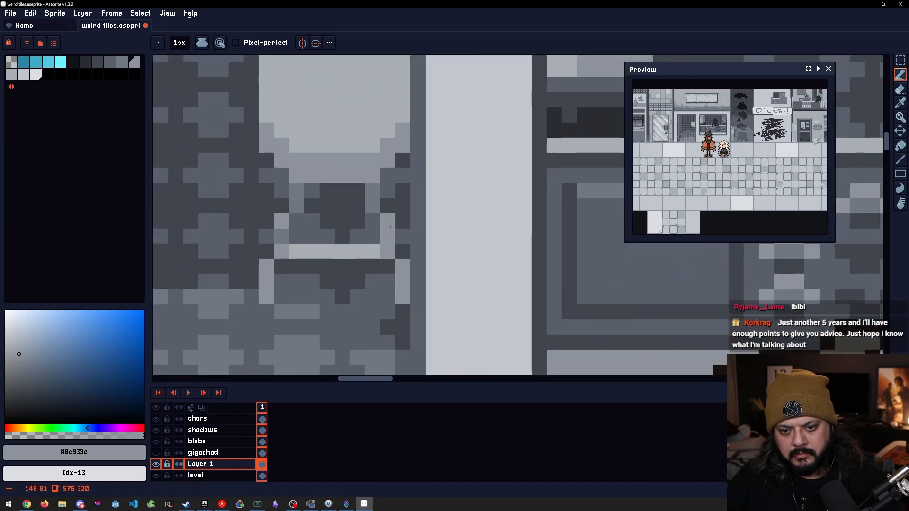
Match the right leg's middle section to the left one using sampled #717884 and #8c939c
alt+click(286, 234)
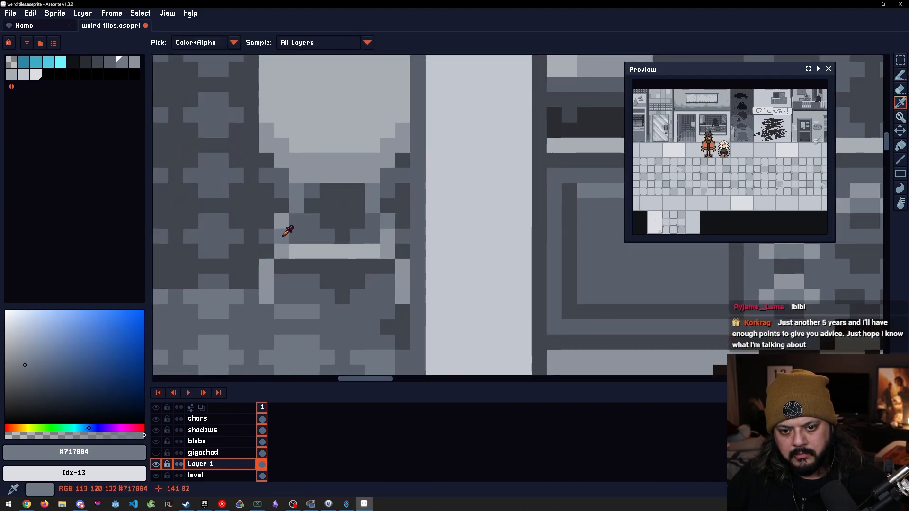
alt+click(390, 248)
scroll(378, 243, down, 5)
scroll(350, 232, up, 6)
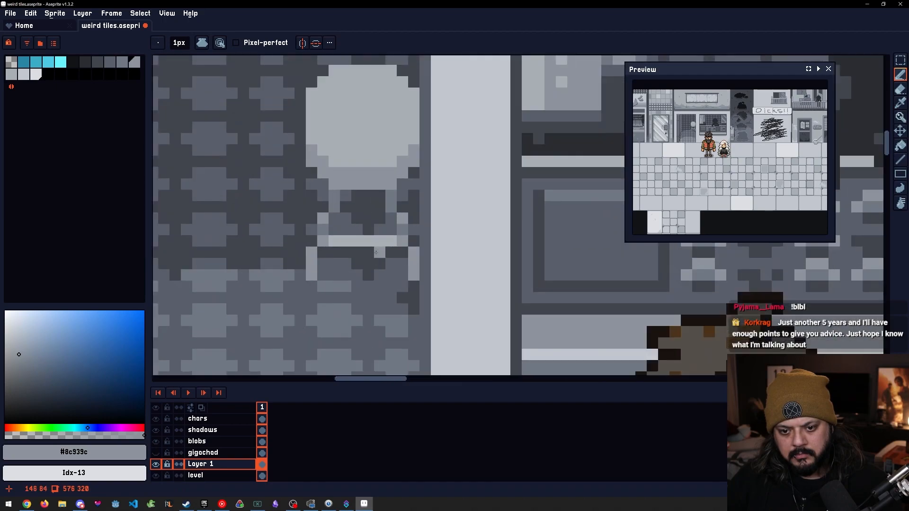
Thicken the crossbar with a second pixel row above it, first in #a8afb5, and recolour that row #8c939c
alt+click(341, 233)
drag(293, 207, 407, 207)
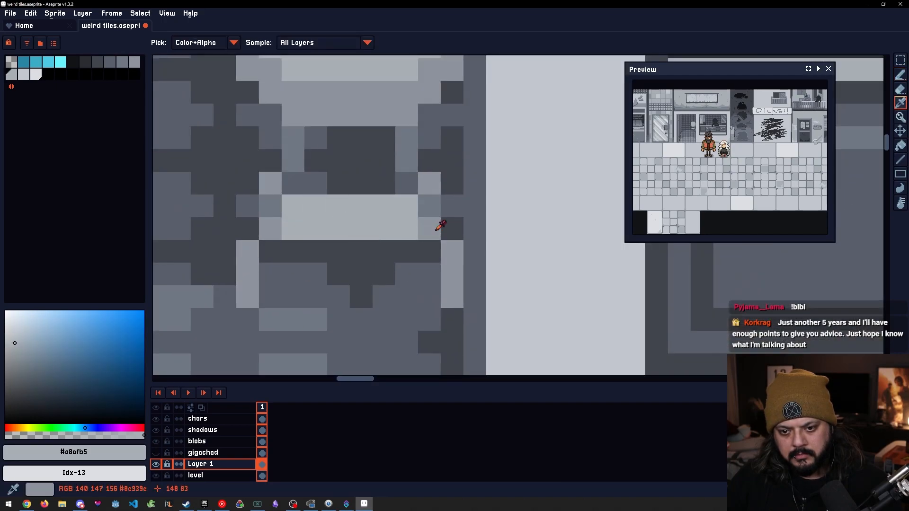
alt+click(437, 230)
drag(300, 210, 407, 206)
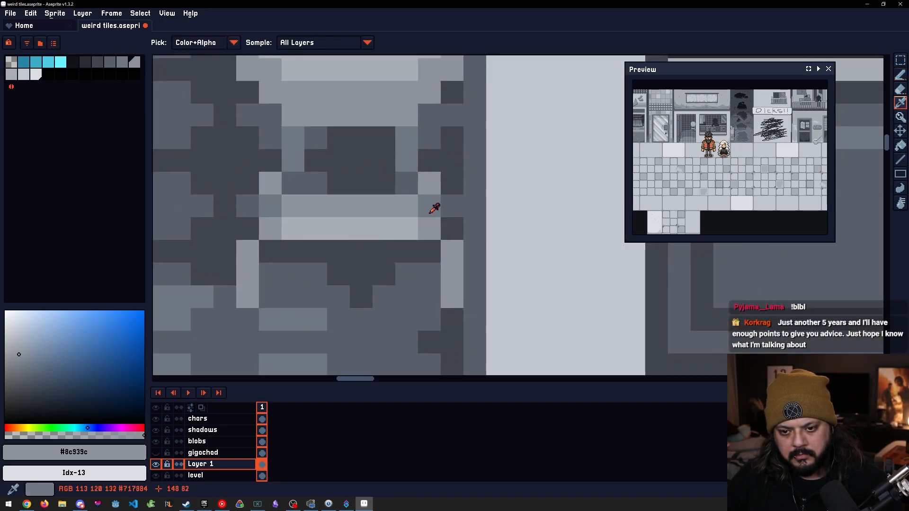
Recolour the crossbar's lower row in the darker grey #717884
alt+click(421, 227)
alt+click(421, 227)
drag(419, 228, 293, 229)
key(ctrl+z)
alt+click(431, 209)
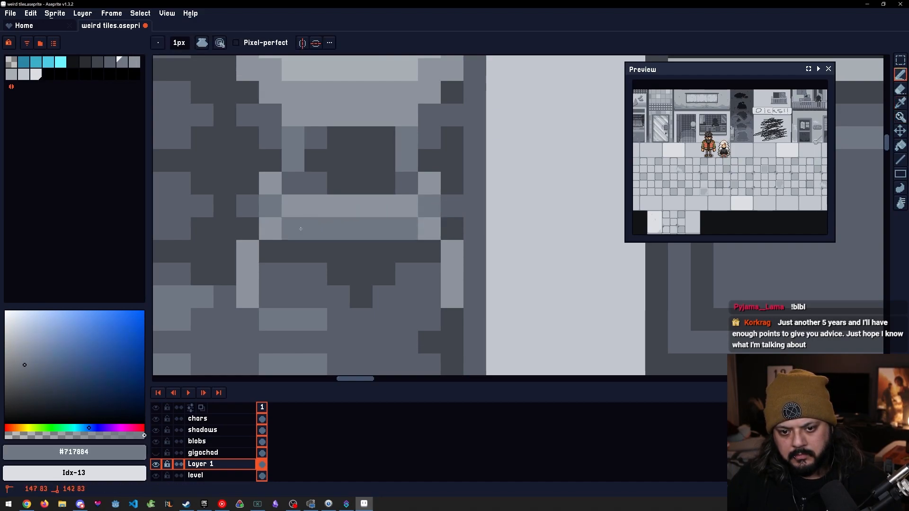
scroll(323, 241, down, 6)
scroll(331, 255, down, 1)
scroll(334, 242, up, 7)
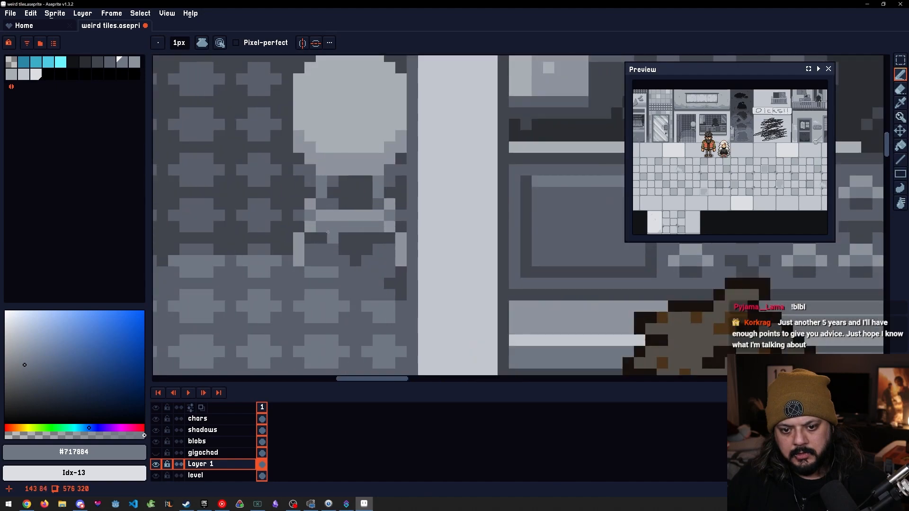
Reposition the Preview window and examine the table within the whole street scene
drag(332, 223, 364, 237)
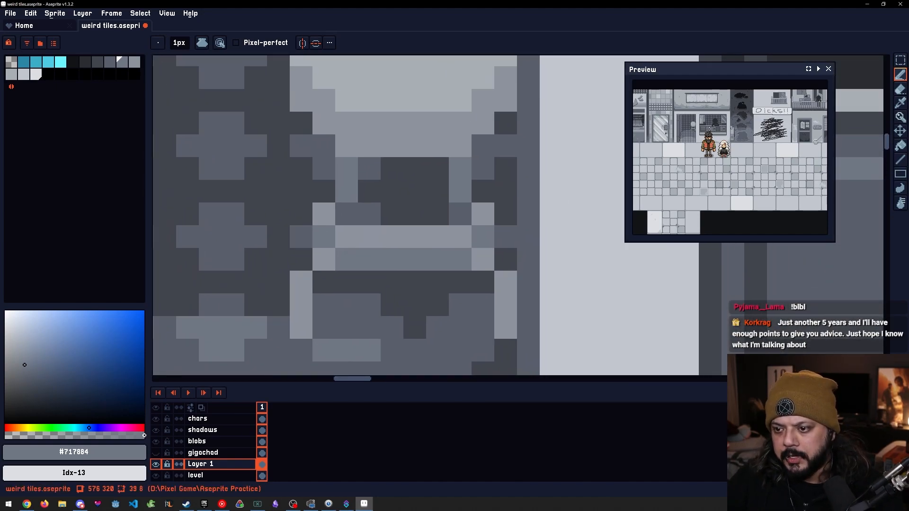
drag(700, 73, 680, 79)
drag(487, 156, 525, 140)
scroll(525, 140, down, 3)
scroll(497, 151, up, 2)
scroll(474, 163, down, 3)
scroll(469, 166, up, 3)
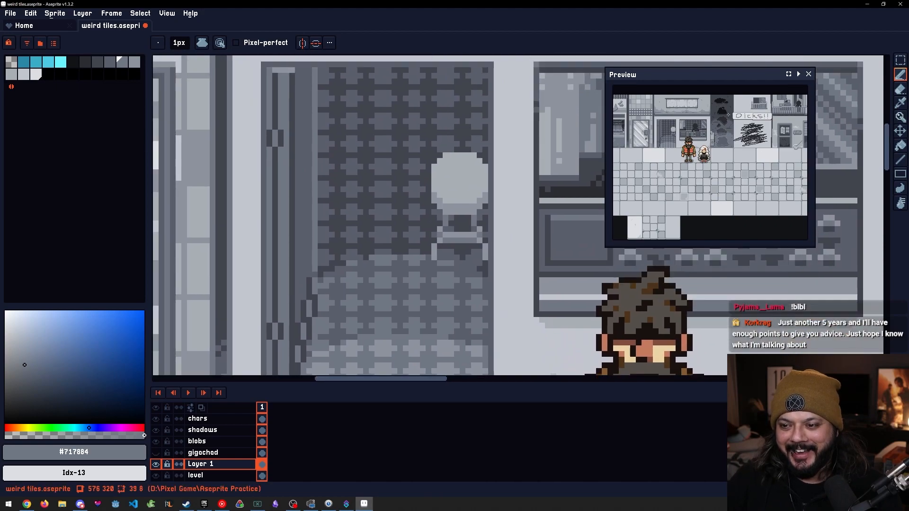
scroll(459, 203, up, 2)
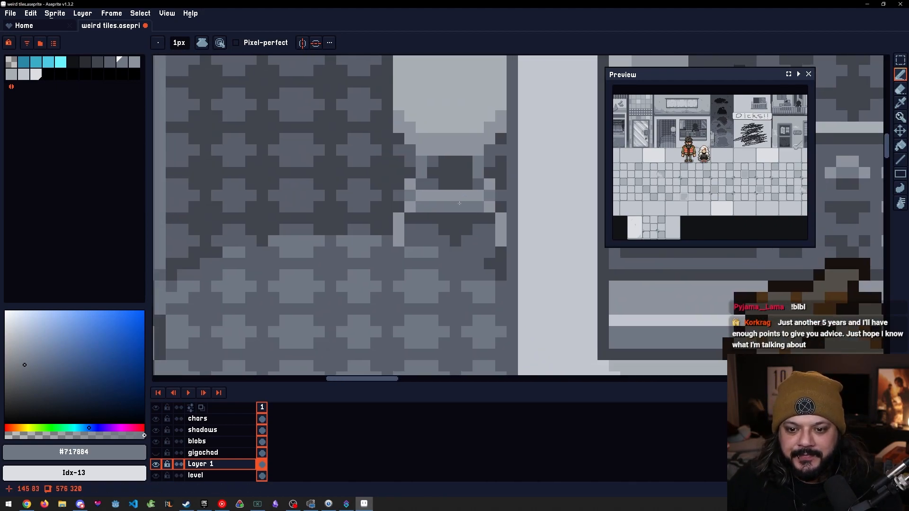
scroll(432, 197, up, 2)
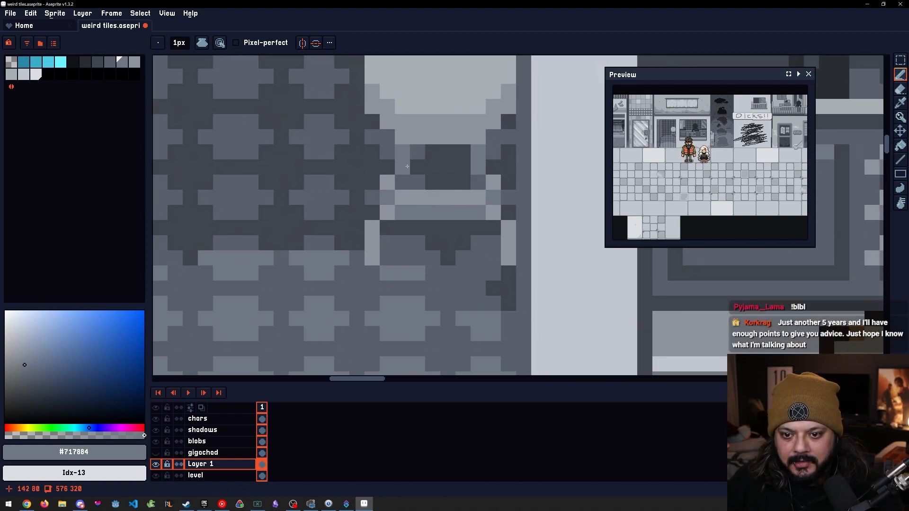
Erase the crossbar's lower row and make the leg sections beside it solid #8c939c
key(i)
key(b)
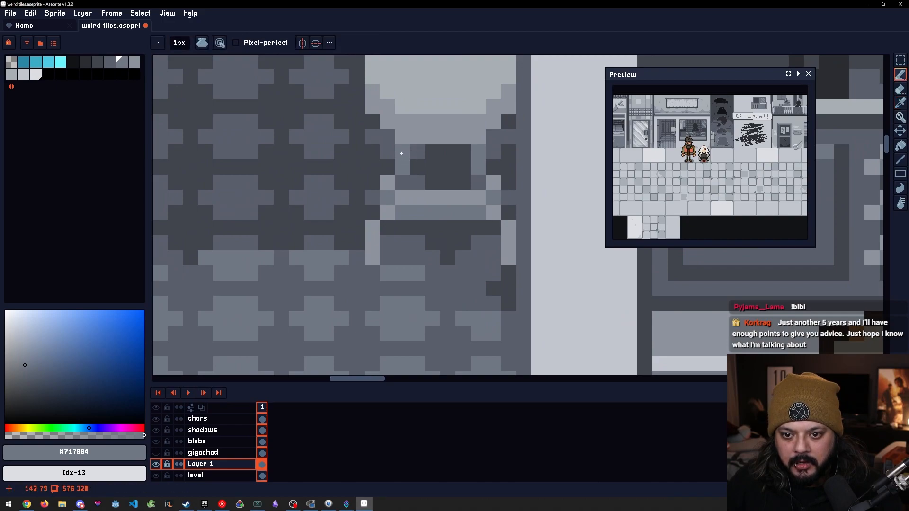
drag(437, 160, 436, 165)
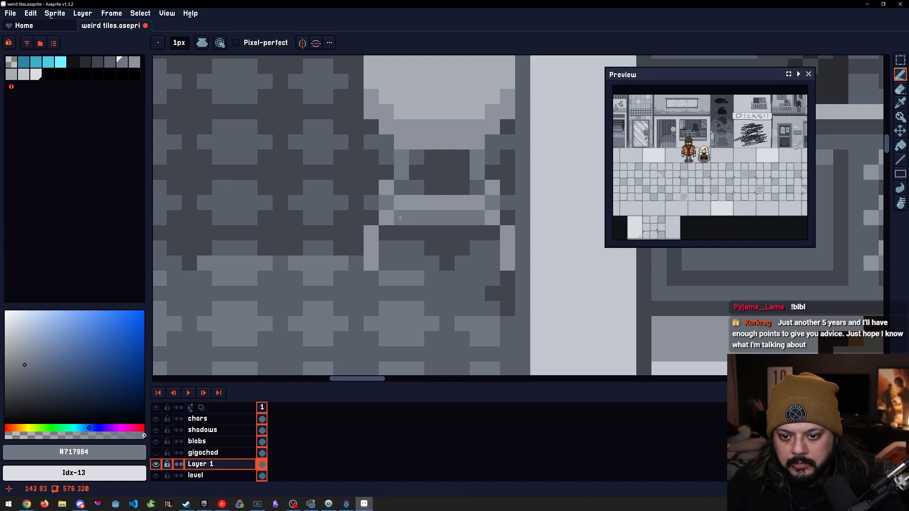
alt+click(386, 218)
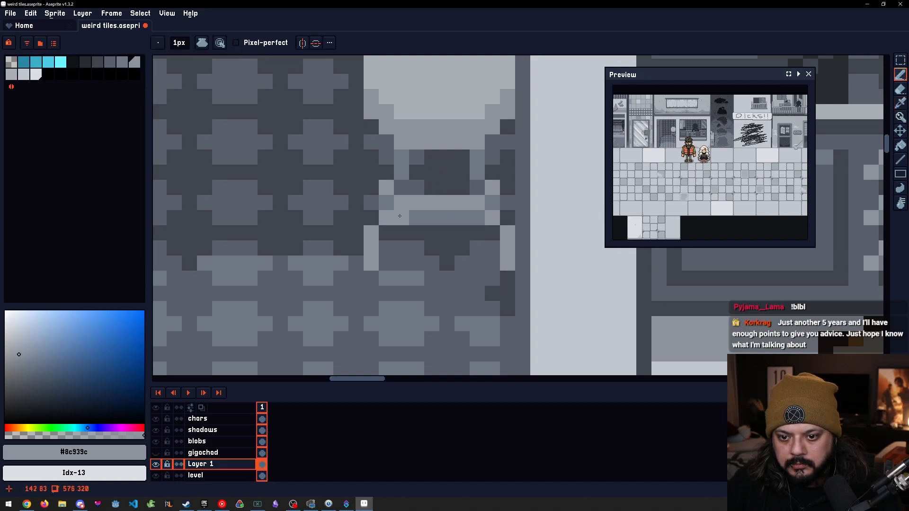
key(e)
drag(400, 218, 476, 218)
scroll(462, 248, down, 1)
scroll(462, 247, down, 2)
scroll(436, 213, up, 2)
key(b)
scroll(506, 217, down, 3)
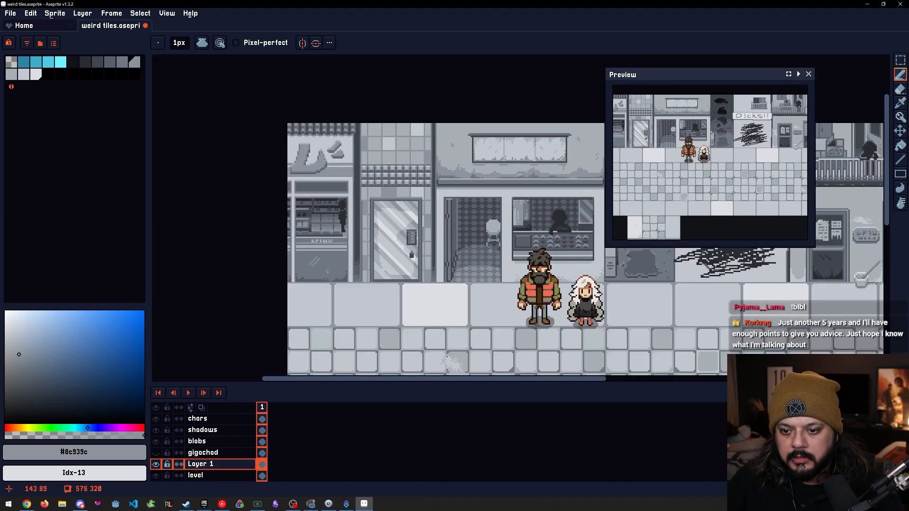
Redraw the left leg's upper segment one pixel further outward in #717884 and erase the old segment
scroll(491, 250, up, 10)
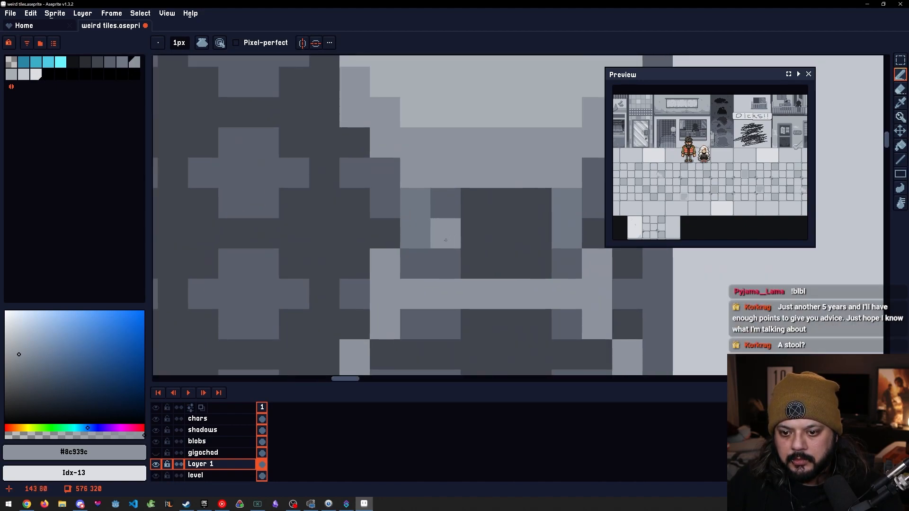
alt+click(409, 224)
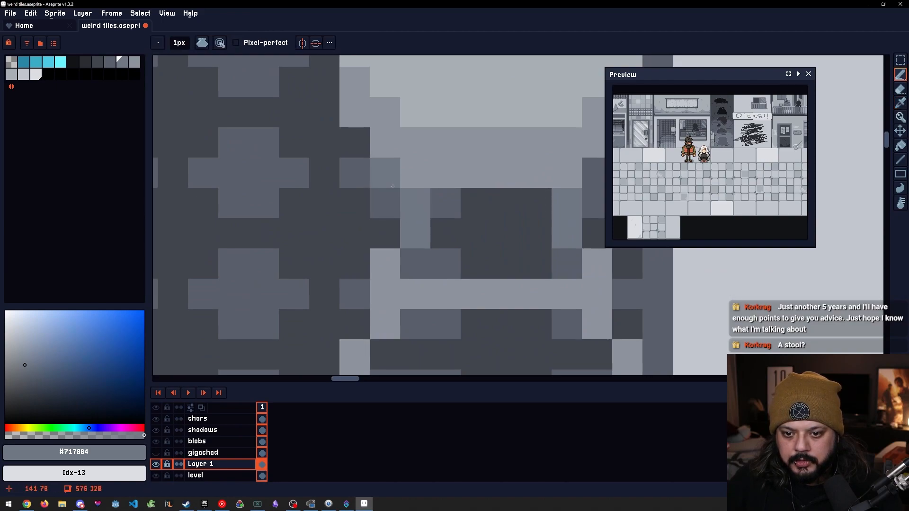
mouse_move(392, 186)
mouse_down()
mouse_move(390, 232)
mouse_move(438, 238)
mouse_move(416, 204)
mouse_up()
key(e)
Shift the right leg's upper segment one pixel outward in #717884 and widen the rim above both legs with #8c939c
alt+click(566, 233)
key(b)
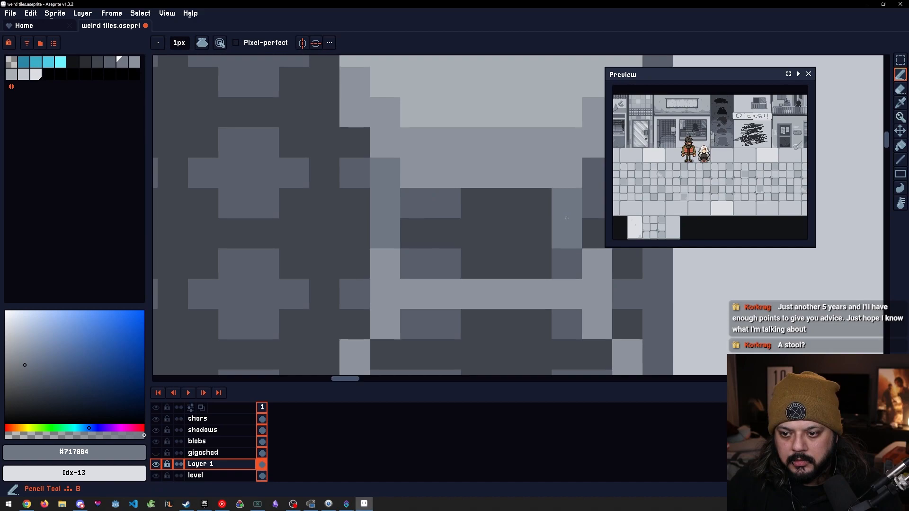
drag(566, 217, 452, 222)
mouse_move(483, 177)
mouse_down()
mouse_move(481, 232)
mouse_move(454, 244)
mouse_move(452, 207)
mouse_up()
key(e)
alt+click(322, 287)
key(b)
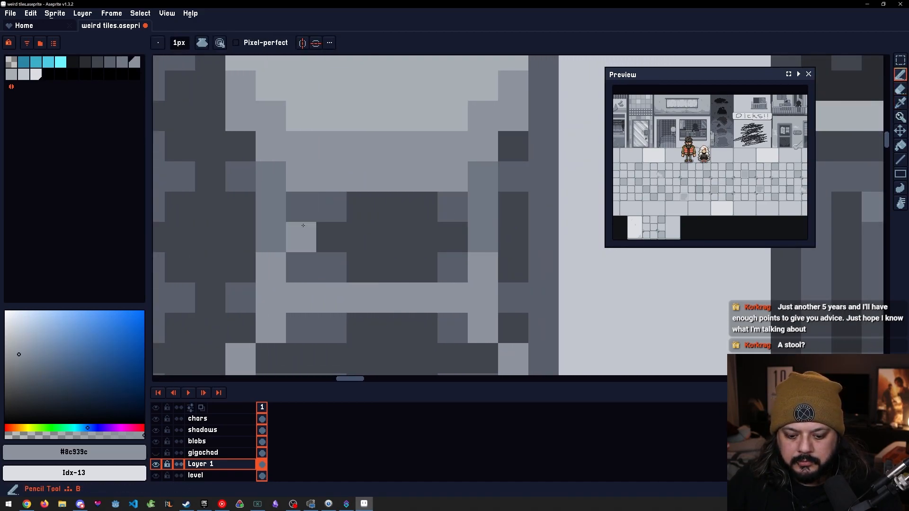
Paint the pixel row directly beneath the tabletop between the legs in dark grey Idx-7
alt+click(303, 224)
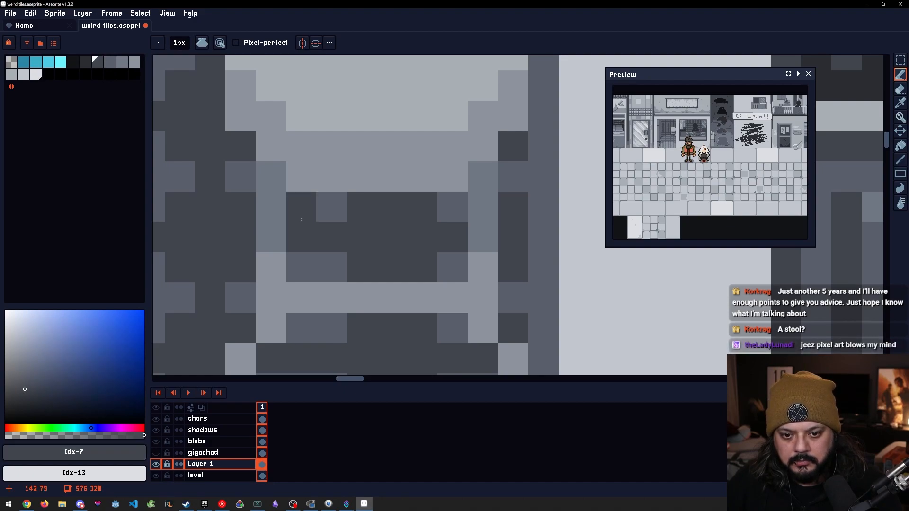
drag(321, 219, 449, 219)
scroll(438, 240, down, 5)
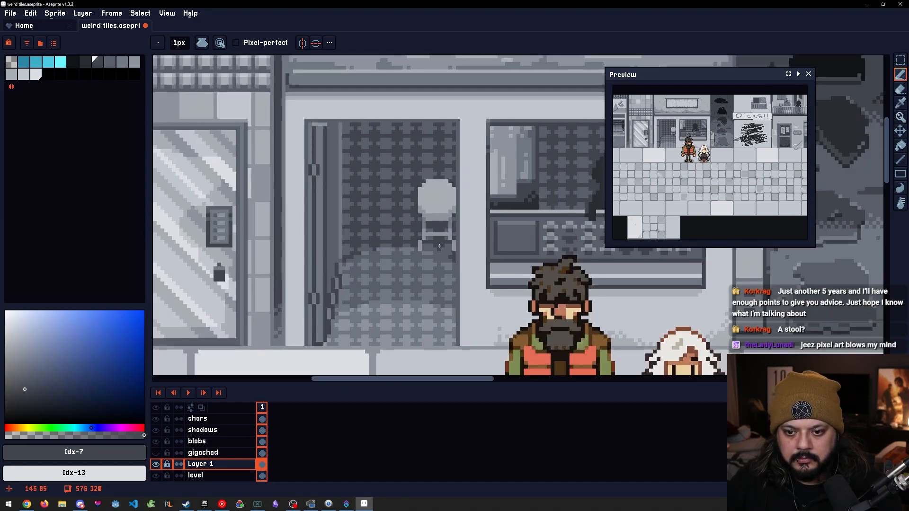
Darken the shadow row under the tabletop between the legs with Idx-6
key([)
scroll(437, 235, up, 5)
click(380, 168)
drag(379, 168, 495, 168)
scroll(462, 230, down, 5)
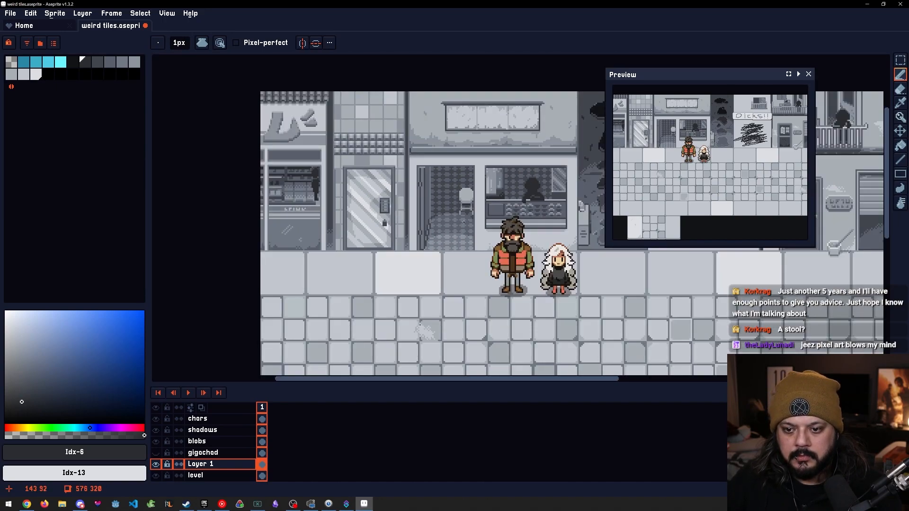
scroll(465, 218, up, 5)
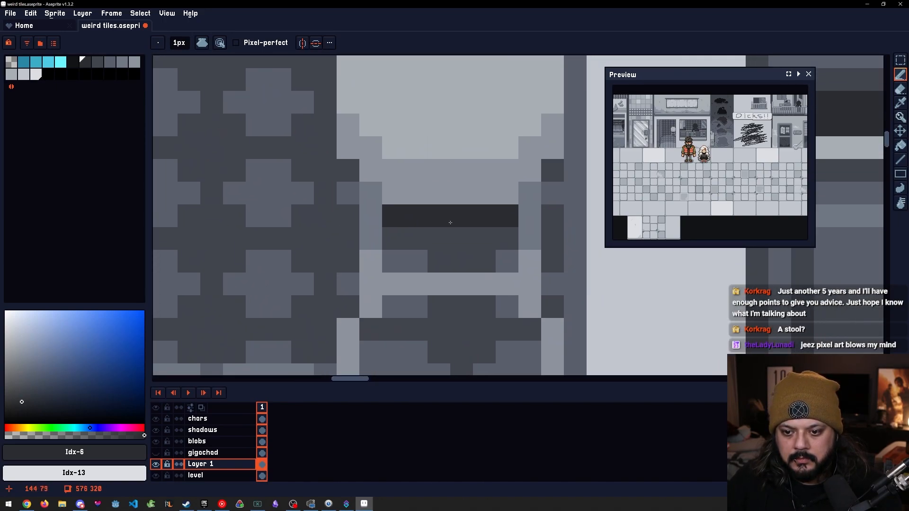
Try adding a second Idx-6 shadow row beneath the tabletop between the legs
key(ctrl+z)
drag(407, 239, 516, 238)
scroll(460, 260, down, 5)
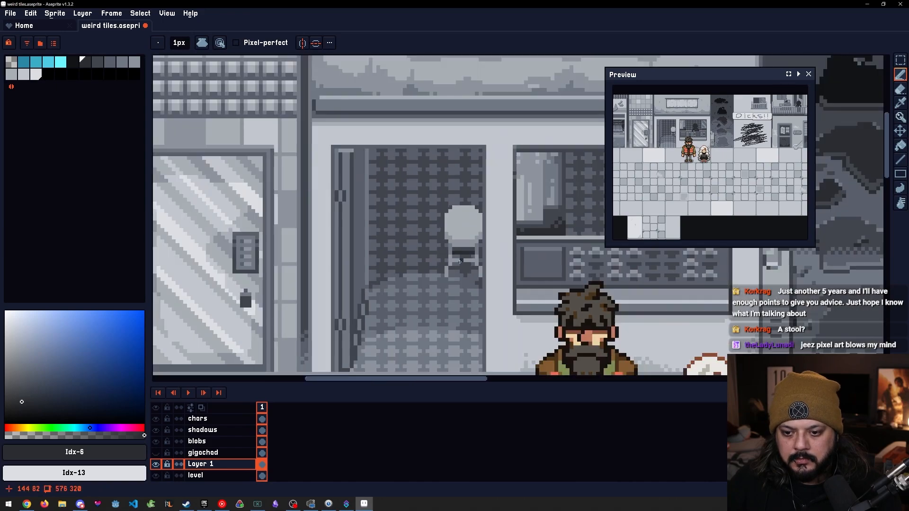
scroll(460, 261, up, 5)
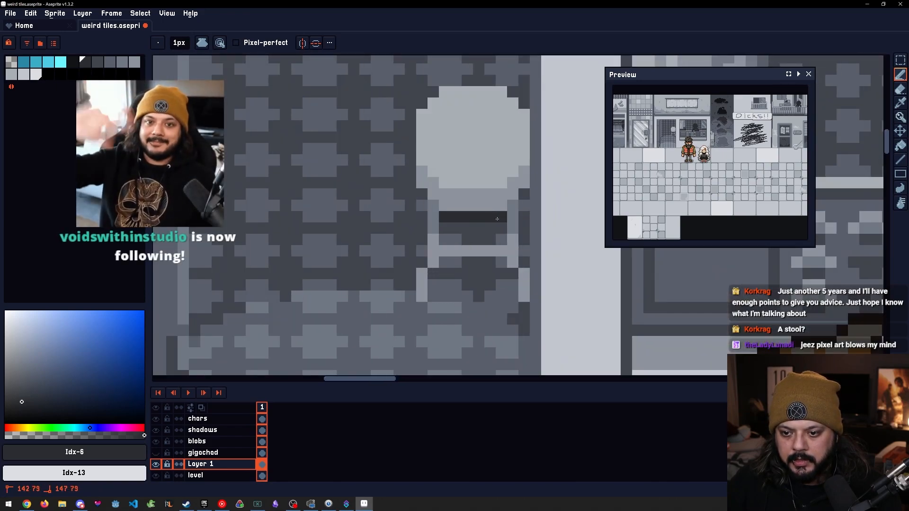
scroll(496, 219, down, 5)
scroll(512, 218, up, 4)
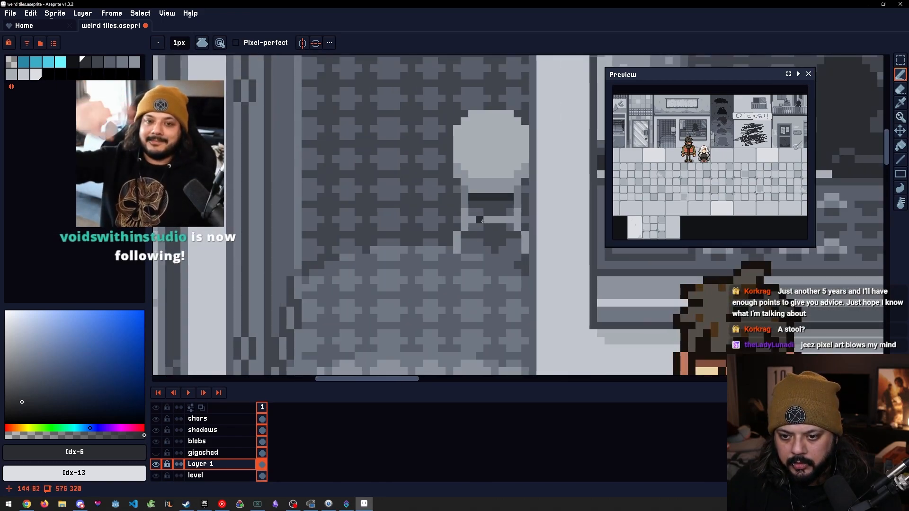
scroll(464, 235, down, 4)
scroll(465, 234, up, 5)
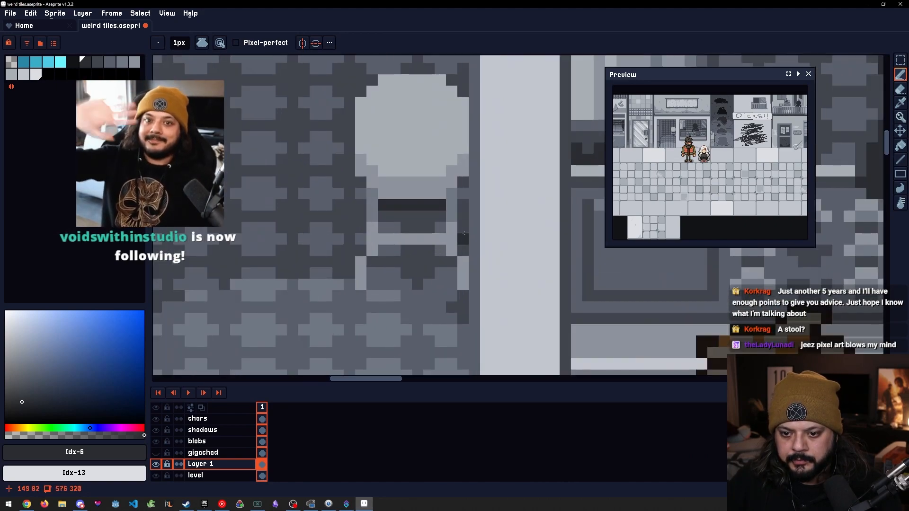
Add a #8c939c corner pixel above the crossbar's left end and shade the adjoining left leg pixels in #717884
scroll(465, 235, down, 4)
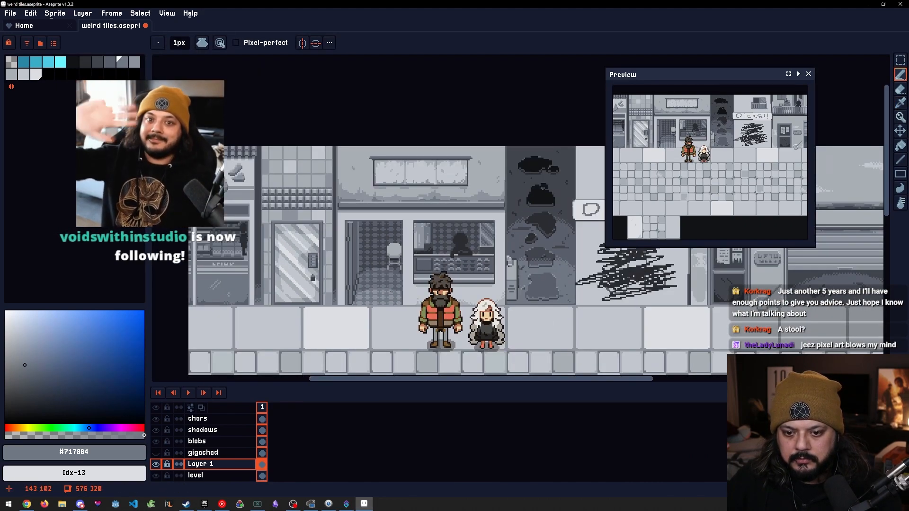
scroll(369, 210, up, 5)
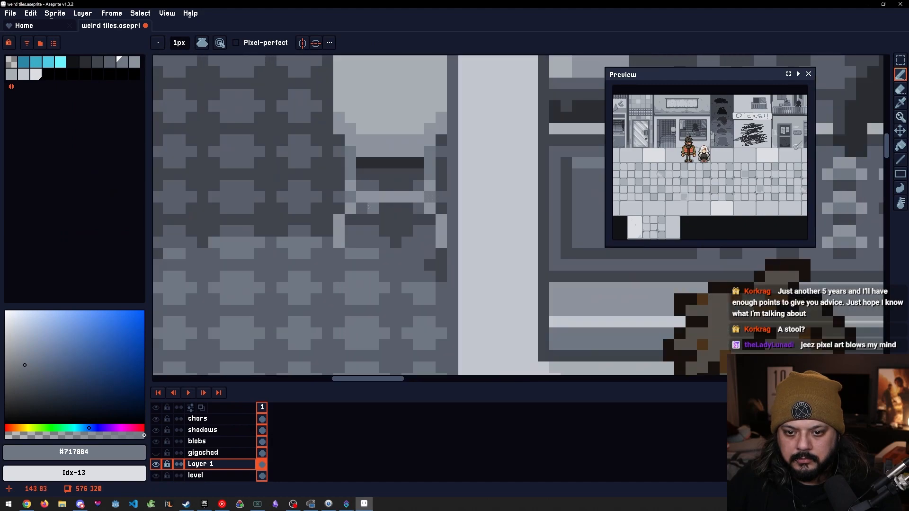
alt+click(359, 185)
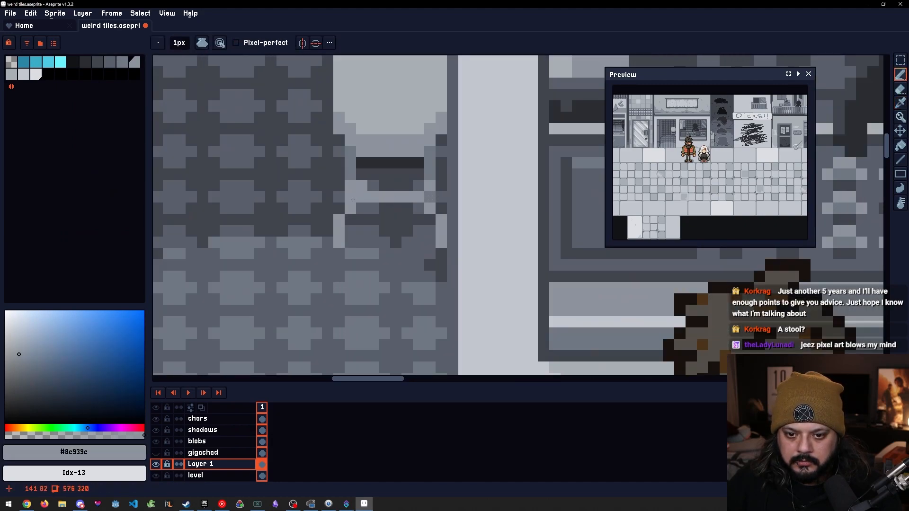
alt+click(350, 187)
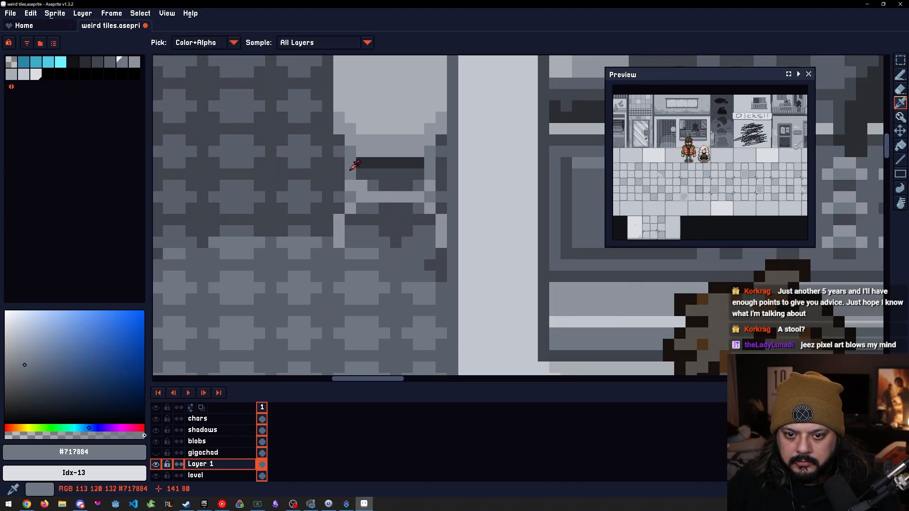
alt+click(362, 183)
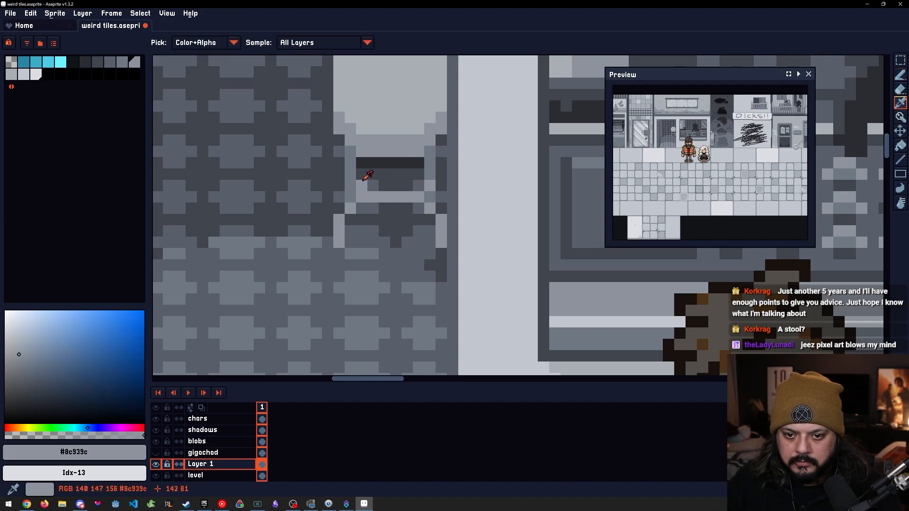
alt+click(351, 178)
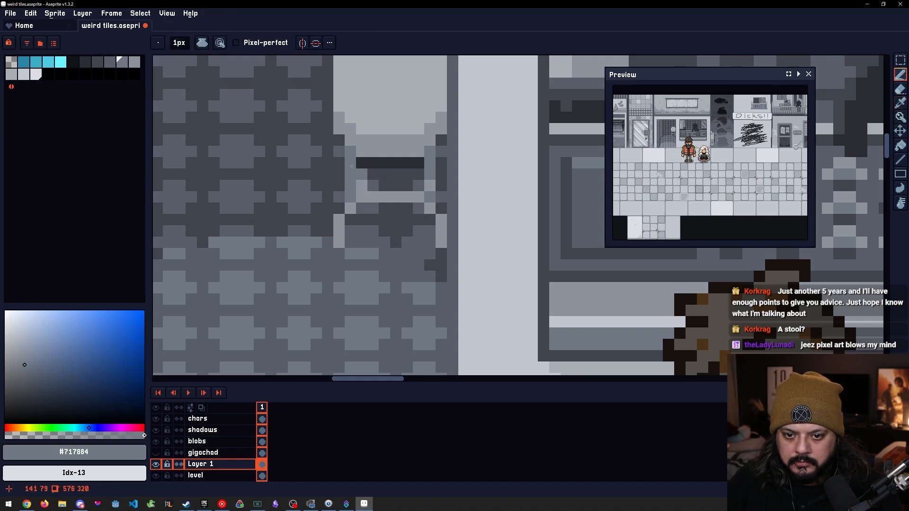
Paint Idx-8 pixels beside both legs under the tabletop and add a #8c939c corner pixel above the crossbar's right end
alt+click(364, 175)
click(366, 167)
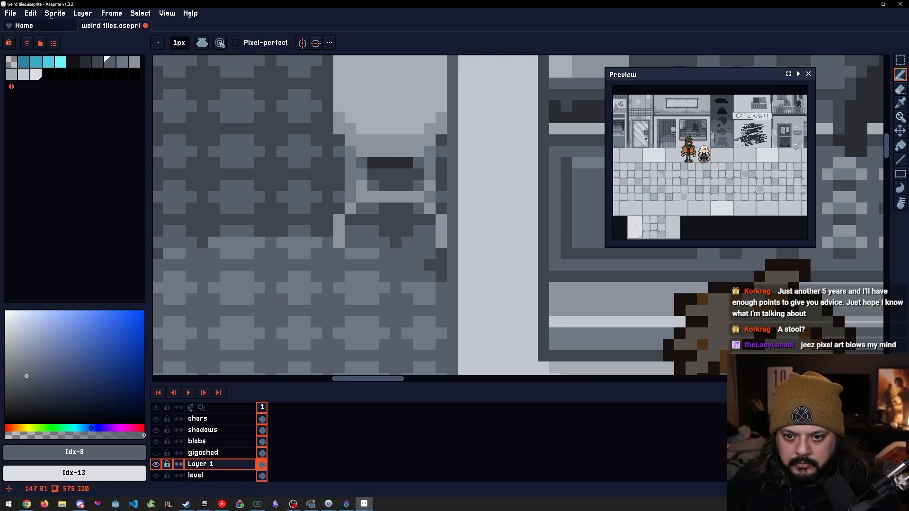
alt+click(365, 172)
click(420, 175)
alt+click(364, 184)
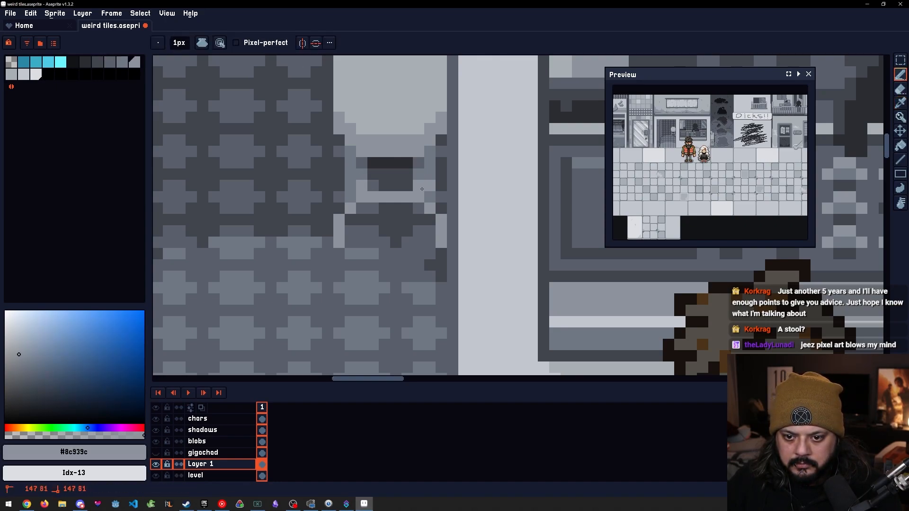
Erase the end pixels of the crossbar where it meets the table legs
key(e)
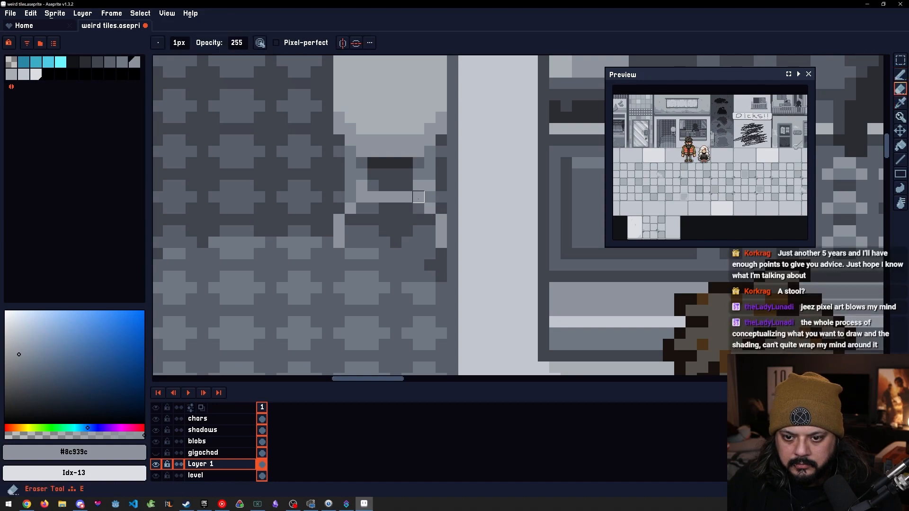
scroll(390, 245, down, 3)
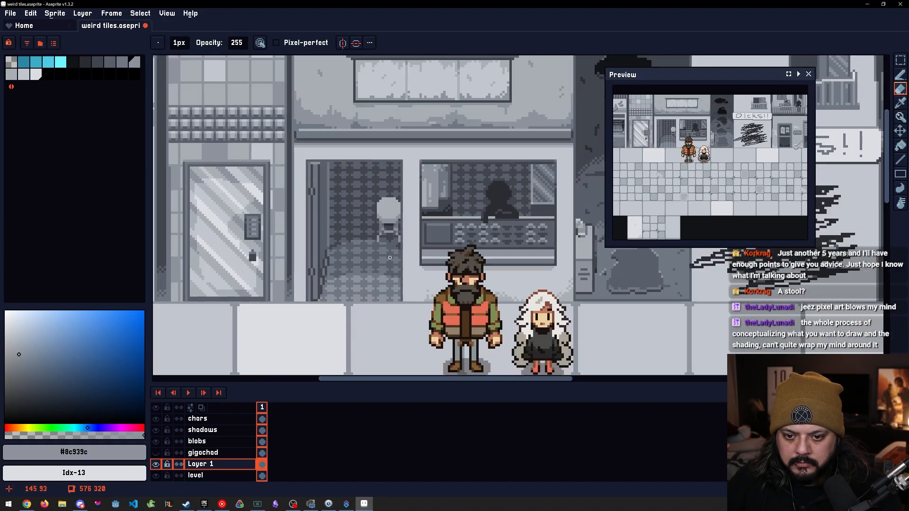
scroll(389, 258, down, 1)
scroll(392, 260, up, 5)
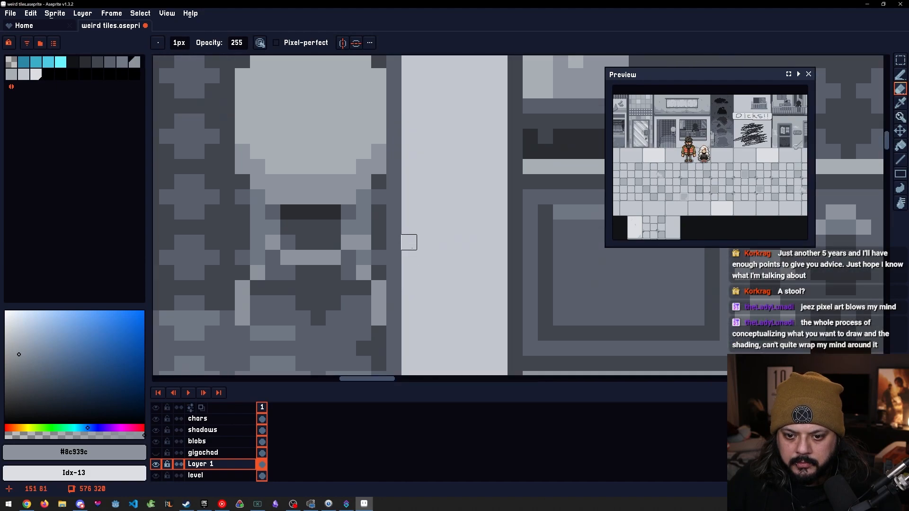
Darken the gap between the table legs above the crossbar with #2b2d31
alt+click(349, 185)
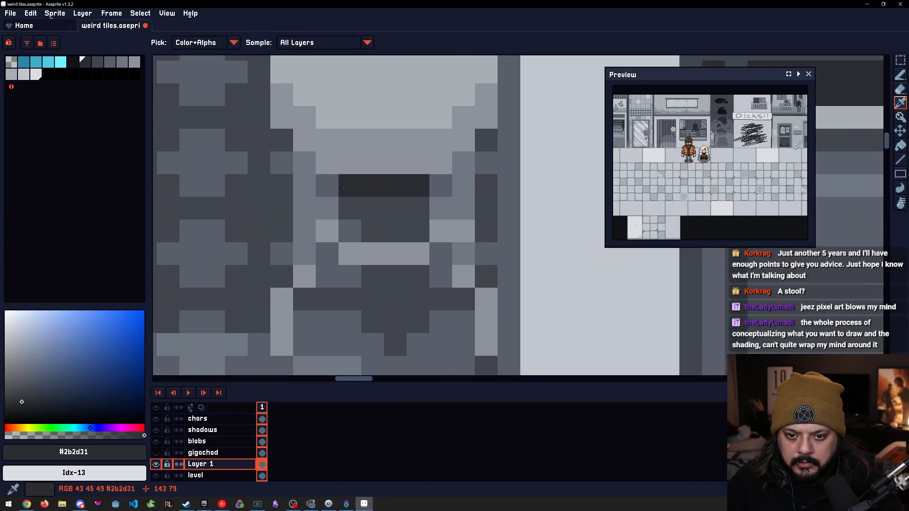
key(b)
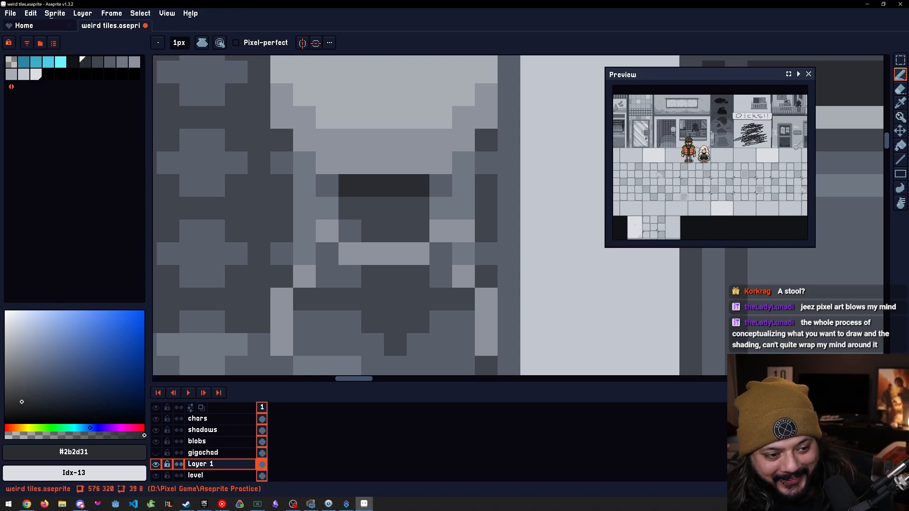
click(373, 231)
mouse_move(377, 235)
mouse_down()
mouse_move(432, 210)
mouse_move(417, 216)
mouse_move(450, 214)
mouse_up()
scroll(420, 213, down, 1)
scroll(450, 214, down, 8)
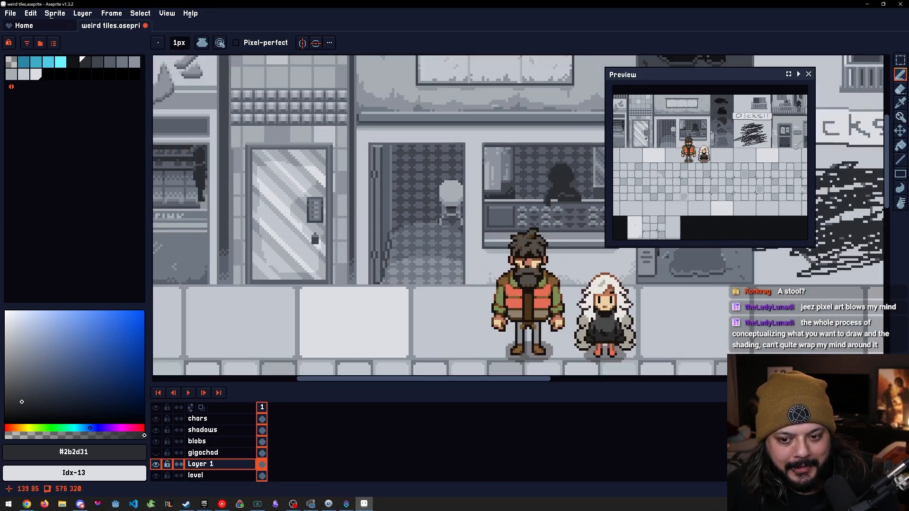
Select the top four pixel rows of the stool's seat in the doorway, move them down one pixel and deselect
scroll(340, 244, up, 1)
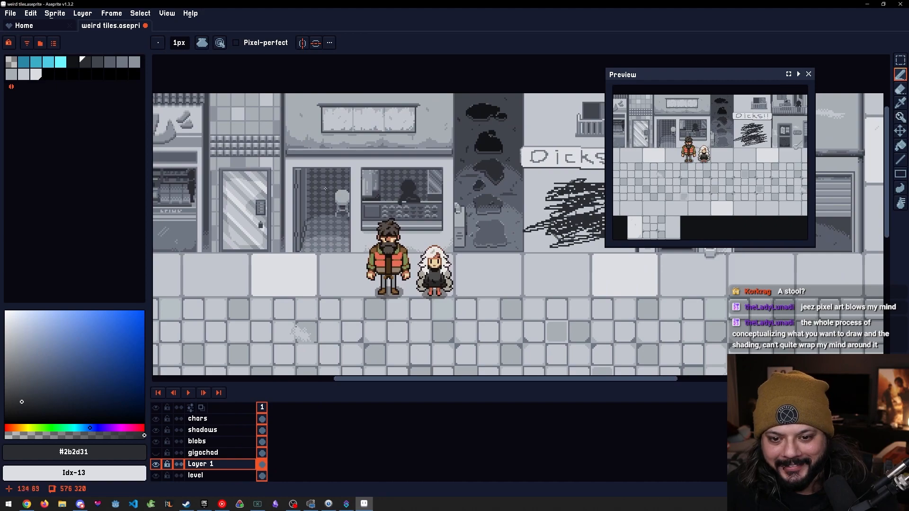
scroll(336, 199, up, 4)
scroll(407, 227, up, 1)
key(m)
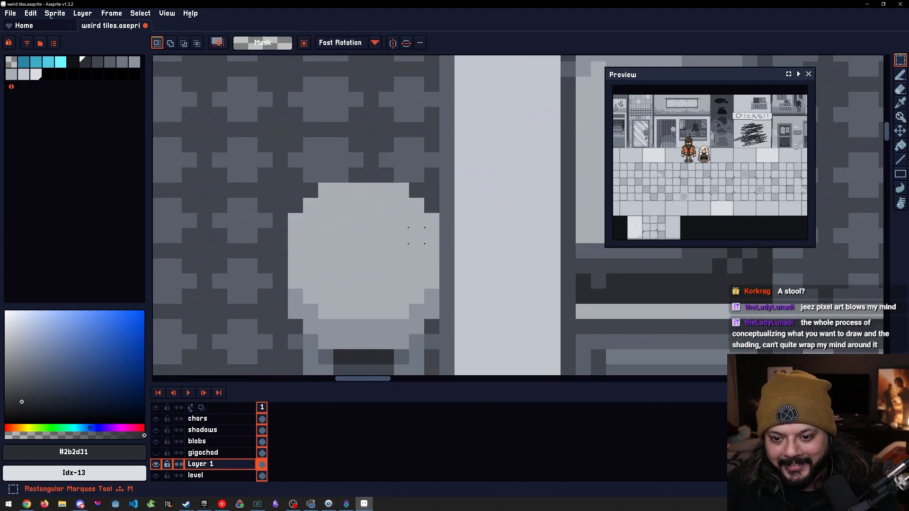
drag(441, 228, 303, 183)
click(402, 250)
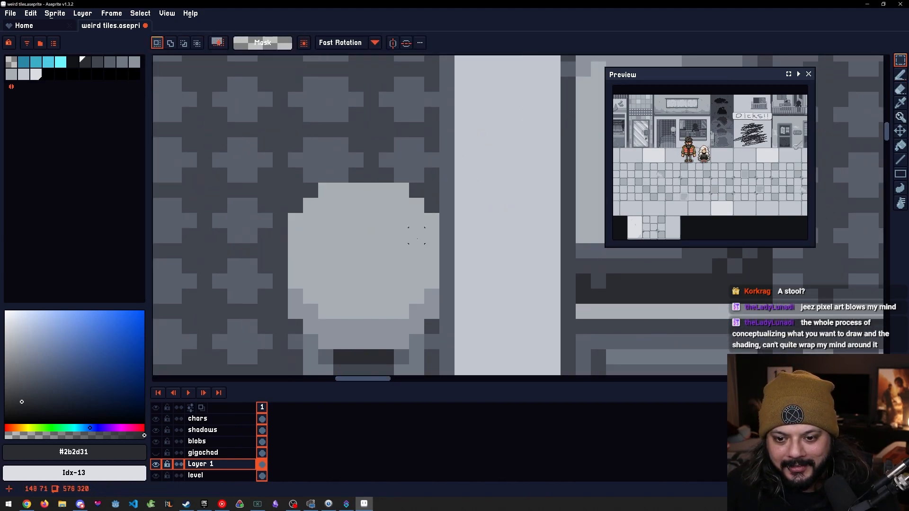
drag(431, 235, 289, 184)
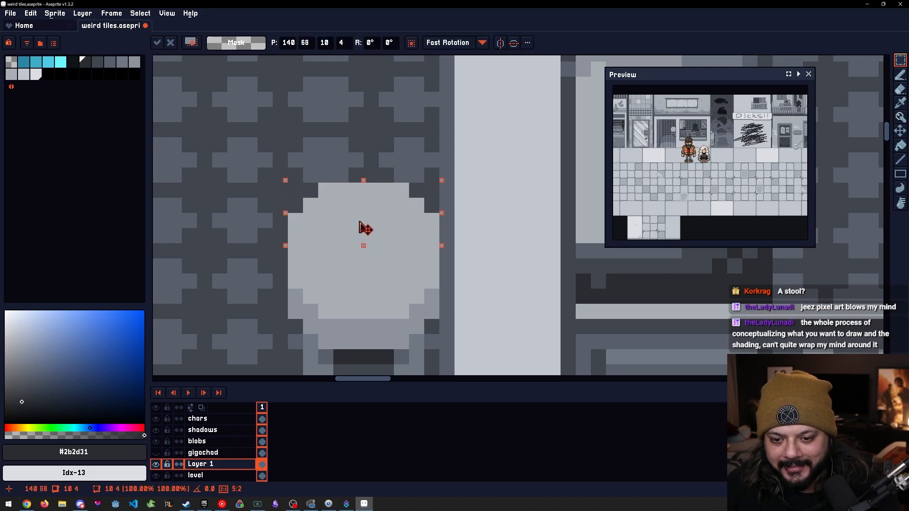
drag(359, 220, 359, 238)
key(ctrl+d)
scroll(391, 289, down, 2)
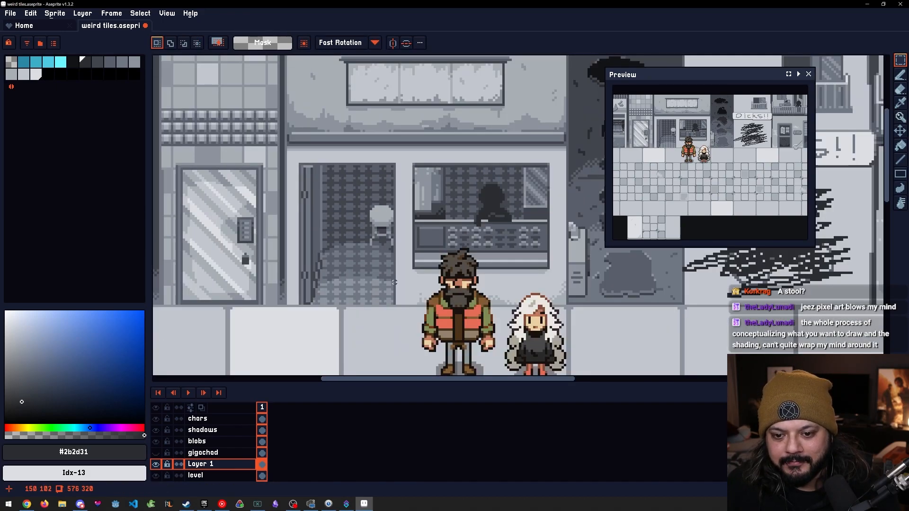
scroll(391, 288, down, 1)
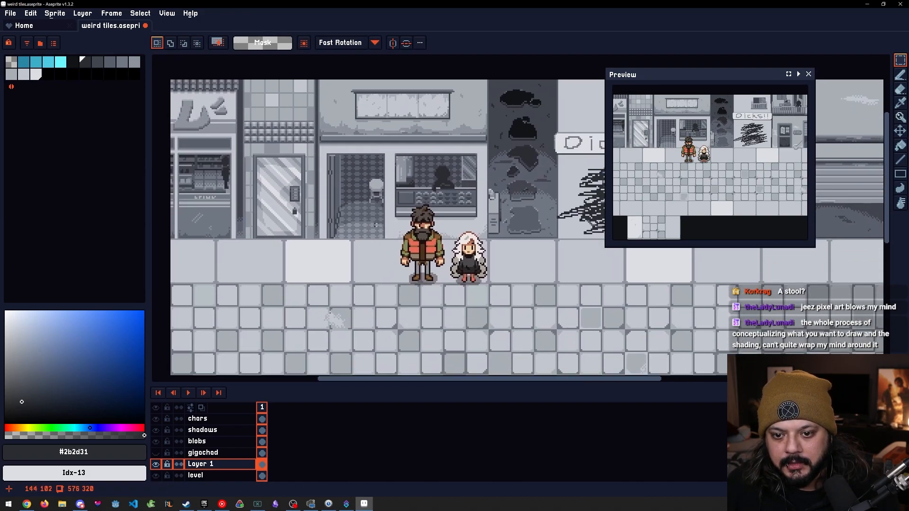
Set the 1px Pencil to the dark grey palette colour Idx-6 for shading under the stool's left leg
scroll(373, 213, up, 4)
alt+click(352, 161)
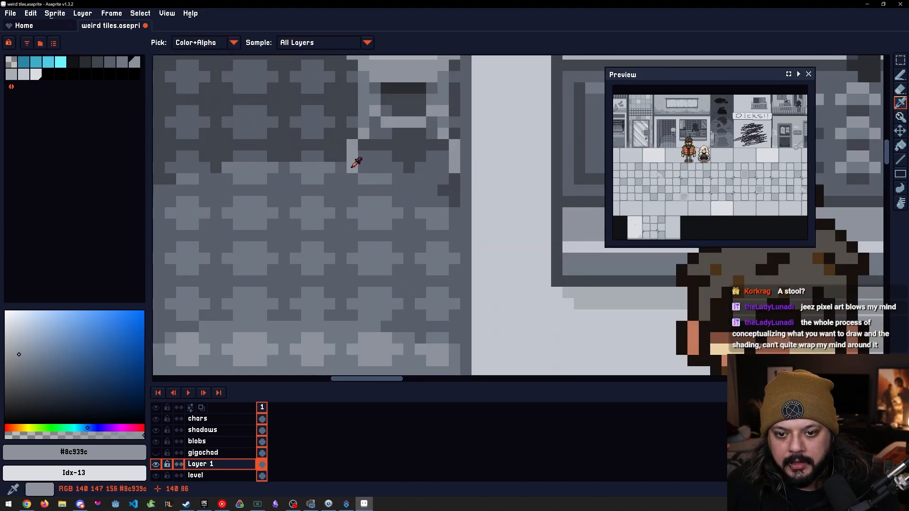
alt+click(352, 179)
key(b)
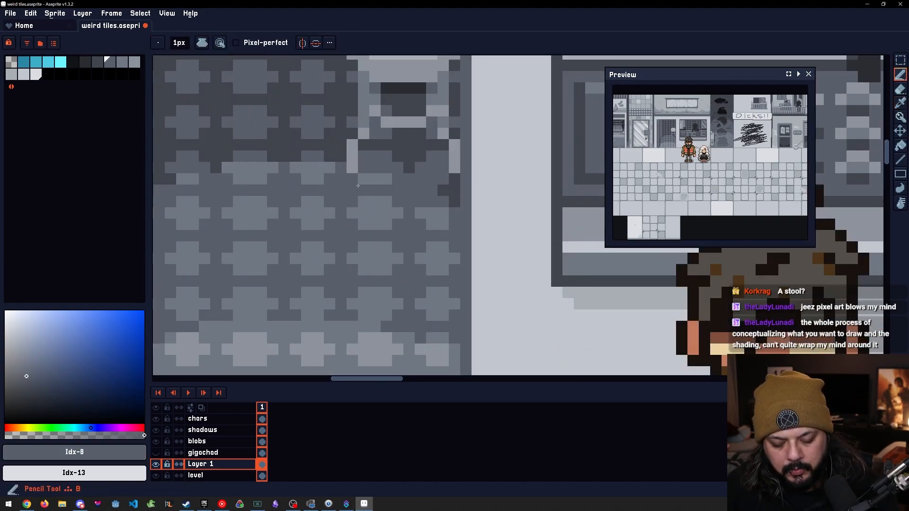
key(])
key(])
key([)
key([)
key([)
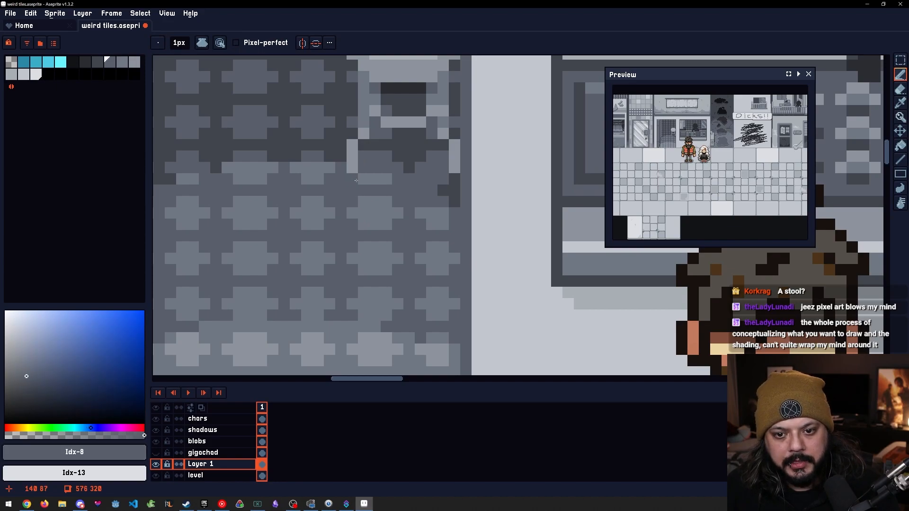
alt+click(349, 176)
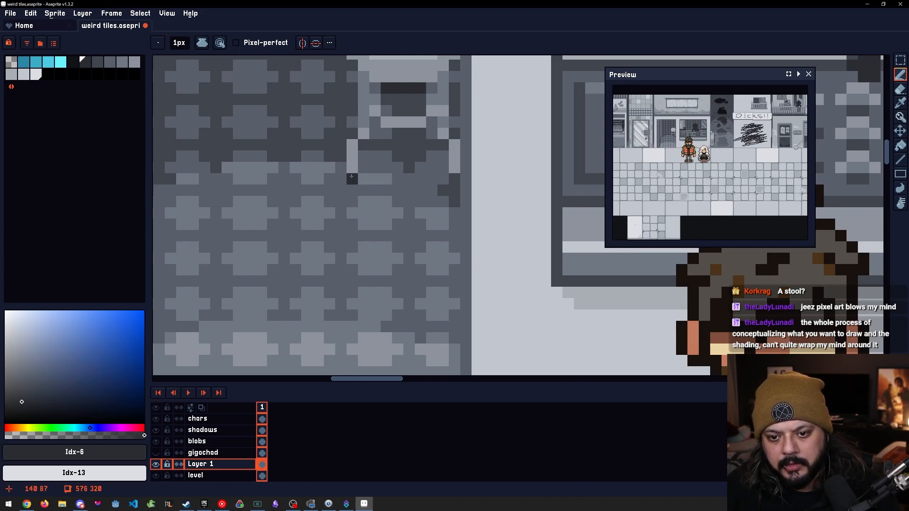
scroll(372, 205, down, 10)
scroll(413, 261, up, 1)
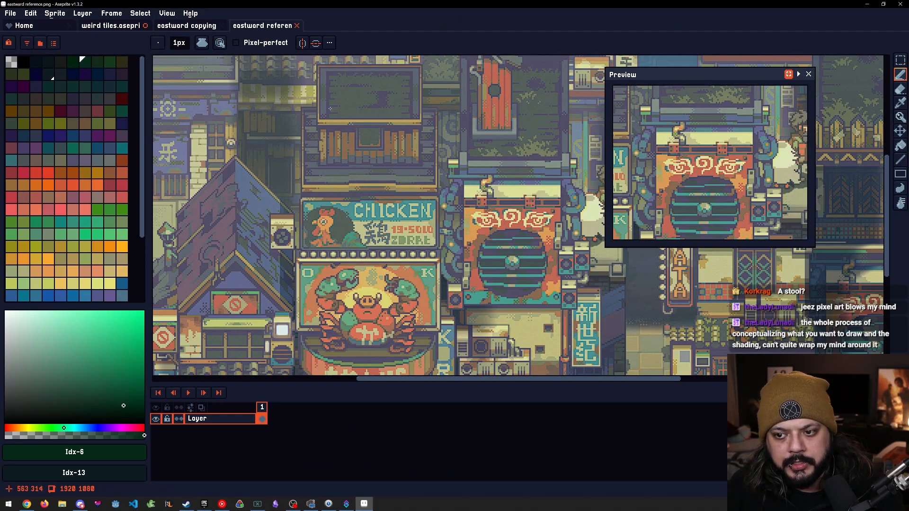
Examine the street scene in the eastward reference image, from the characters in the alley to the wooden rooftop building
scroll(329, 120, down, 5)
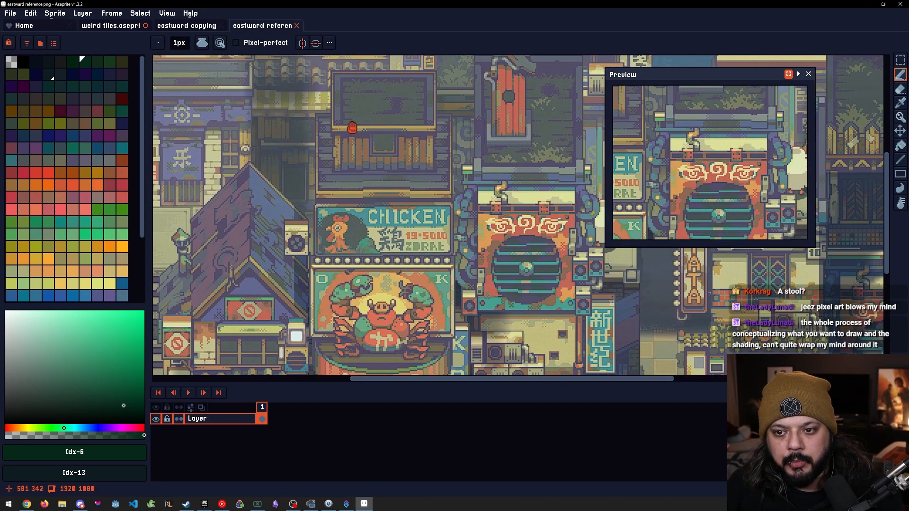
scroll(372, 164, up, 1)
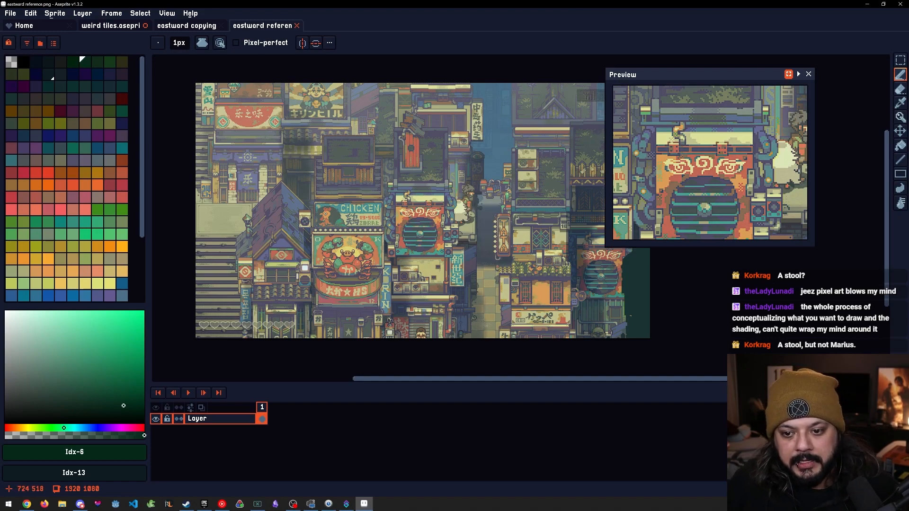
scroll(473, 201, up, 5)
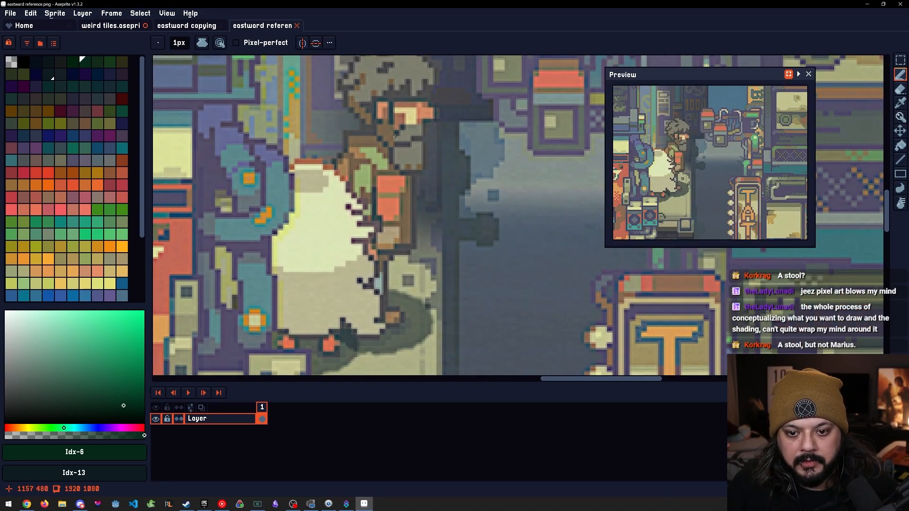
scroll(450, 213, down, 5)
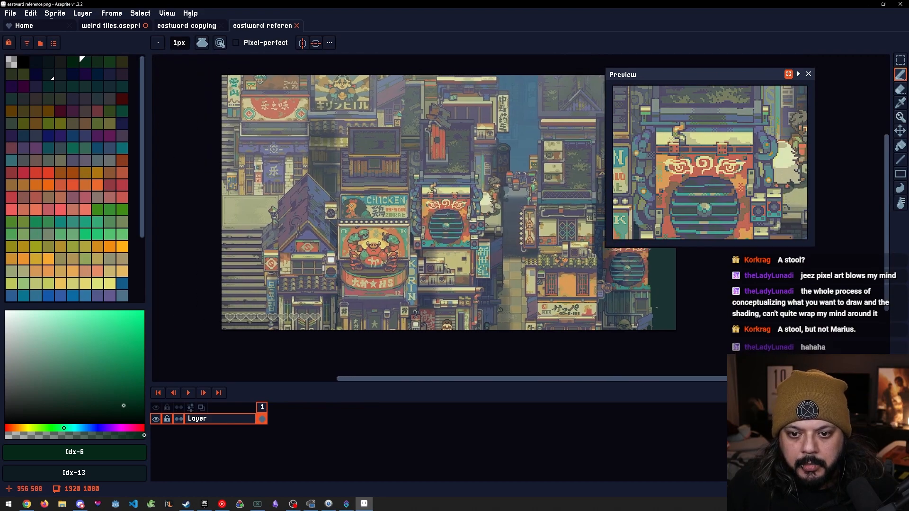
drag(356, 185, 346, 183)
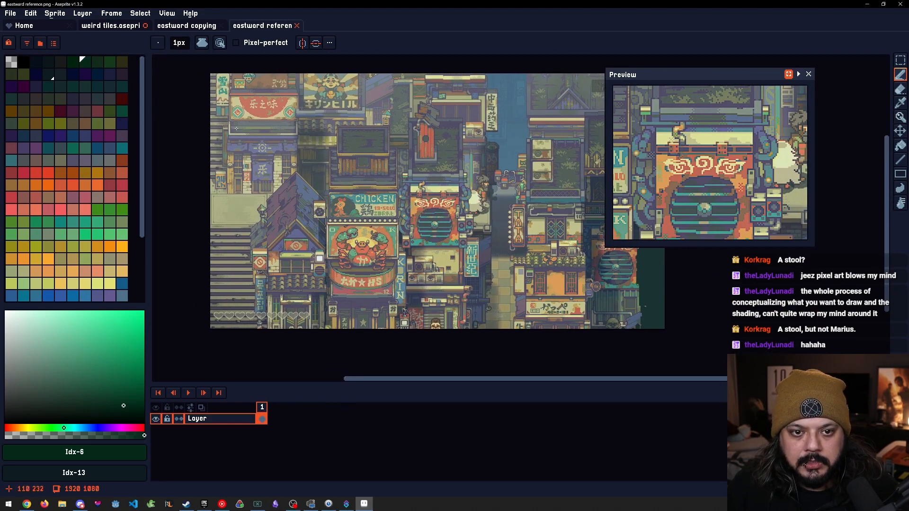
drag(349, 133, 251, 220)
scroll(337, 168, up, 3)
drag(417, 169, 394, 258)
drag(254, 240, 340, 179)
drag(314, 211, 335, 162)
Compare the practice copy of the small wooden building in the eastward copying file with the eastward reference original
key(ctrl+shift+Tab)
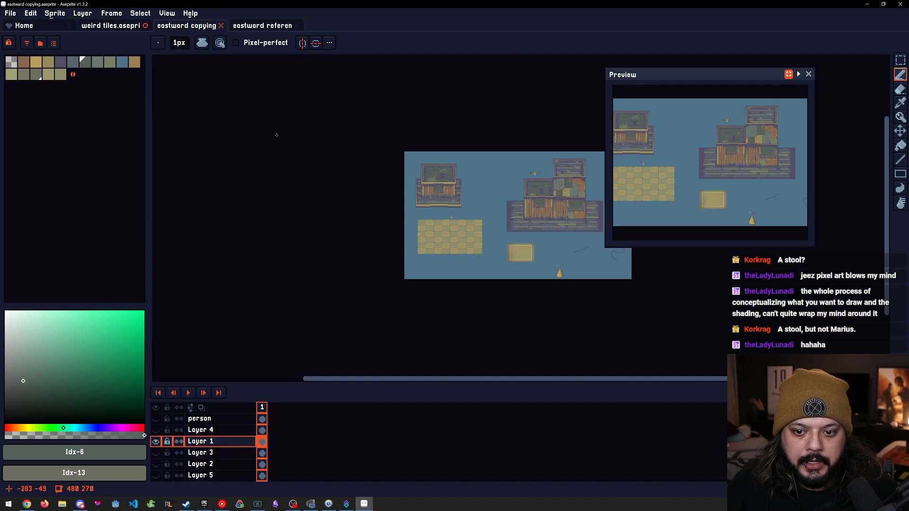
scroll(510, 203, up, 4)
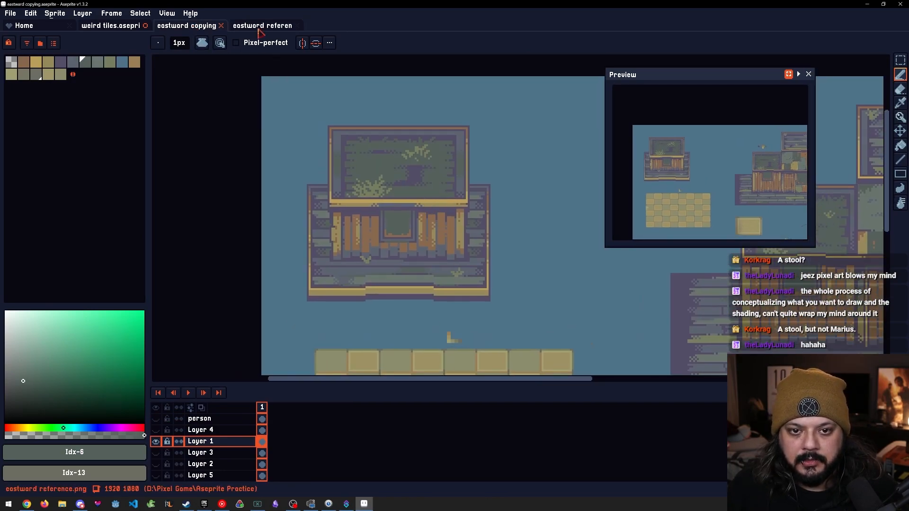
click(261, 26)
click(208, 27)
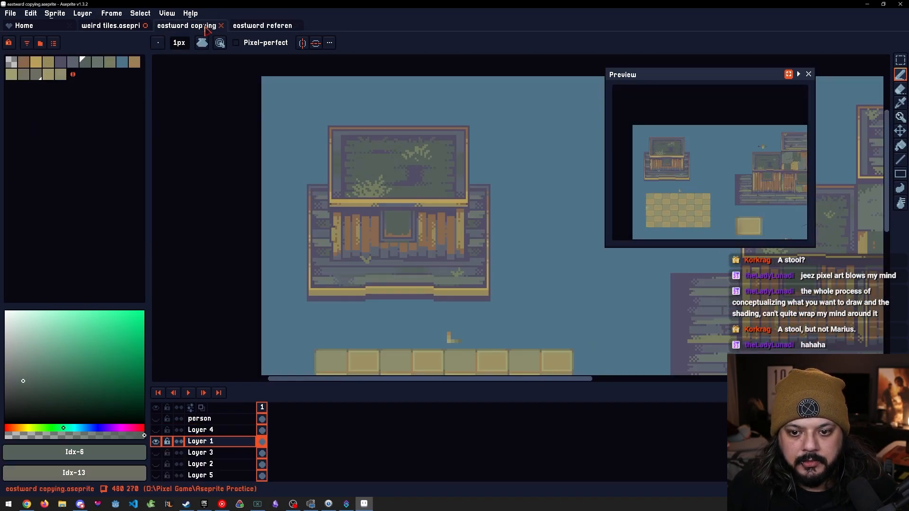
click(256, 28)
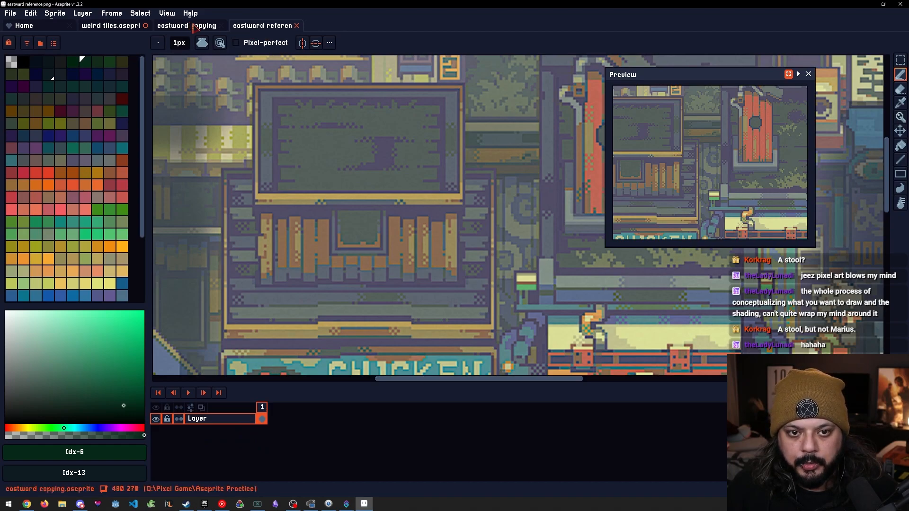
Study the roof of the wooden building above the CHICKEN sign in the eastward reference, including its moss edges and dithering
scroll(264, 128, up, 2)
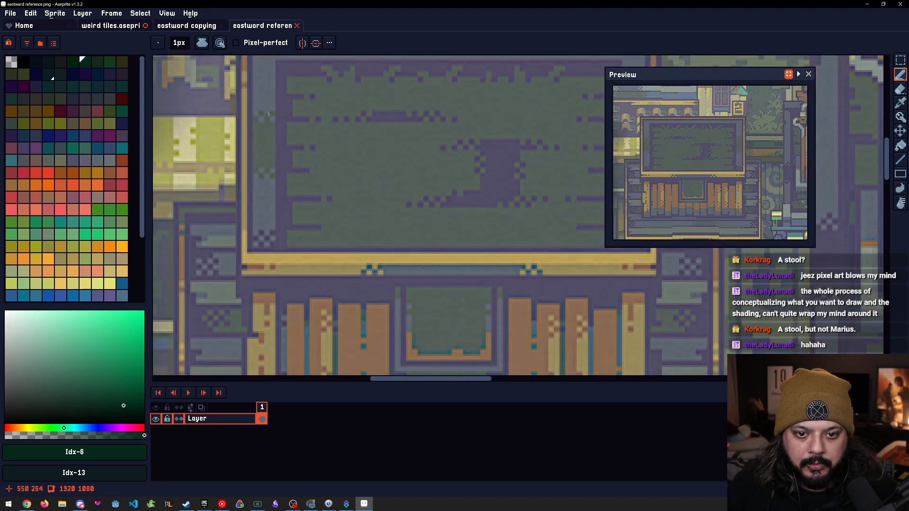
drag(276, 145, 284, 190)
drag(418, 218, 353, 186)
scroll(381, 249, down, 2)
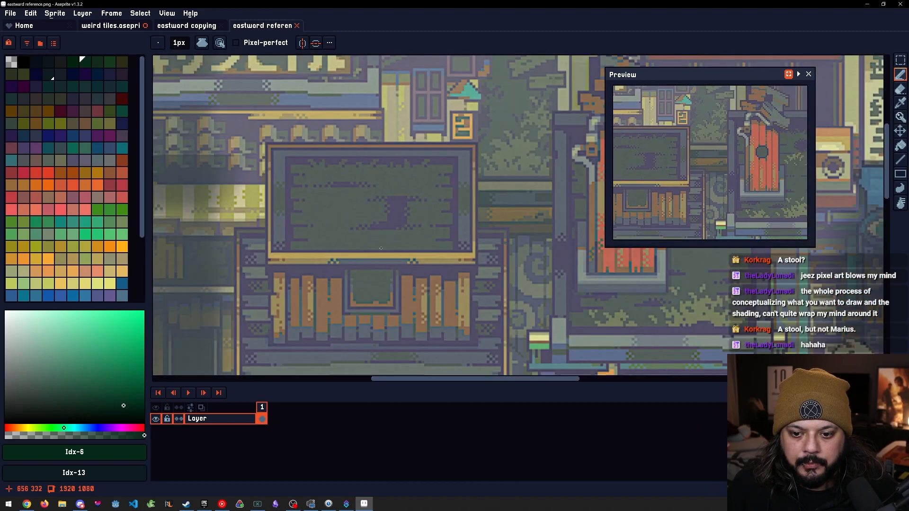
scroll(388, 217, down, 2)
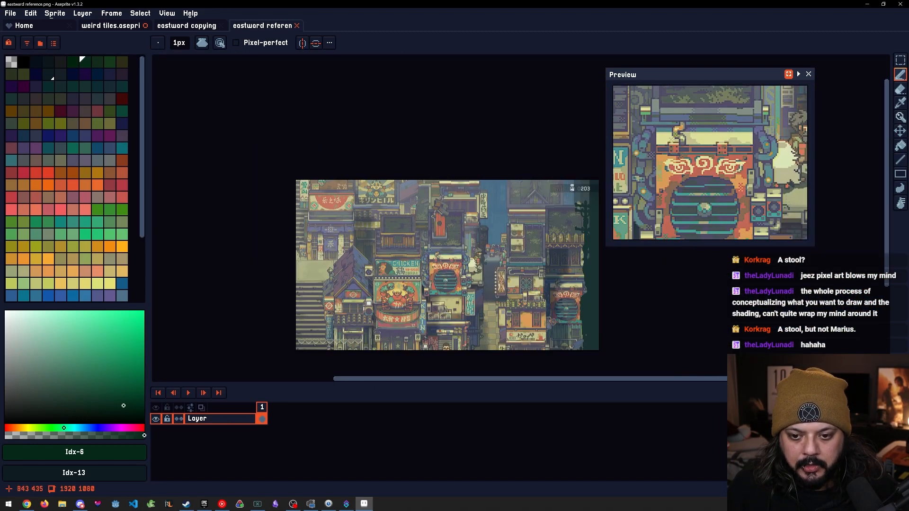
scroll(414, 283, up, 4)
drag(414, 282, 333, 152)
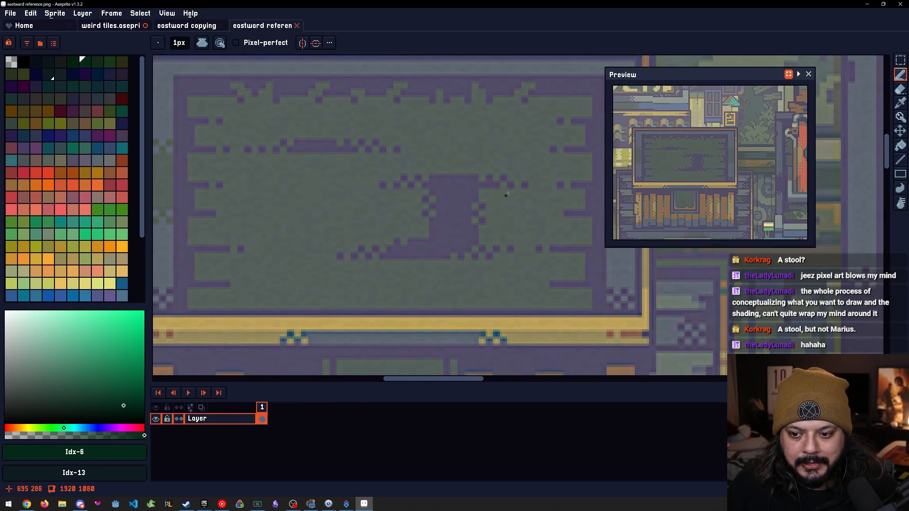
scroll(502, 199, down, 3)
scroll(382, 222, up, 3)
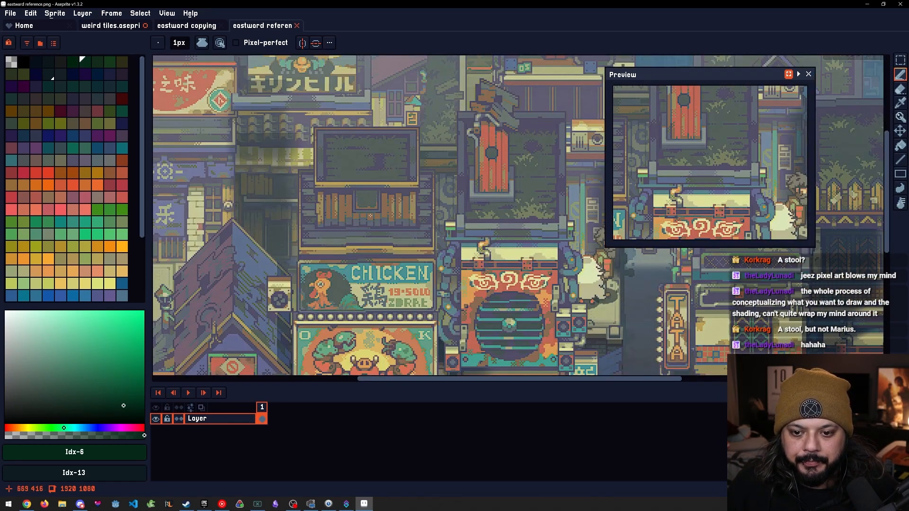
Examine the larger multi-part wooden building in the eastward copying file, covering its roofs, planks and patched wall
click(205, 27)
drag(460, 241, 193, 223)
drag(355, 231, 338, 280)
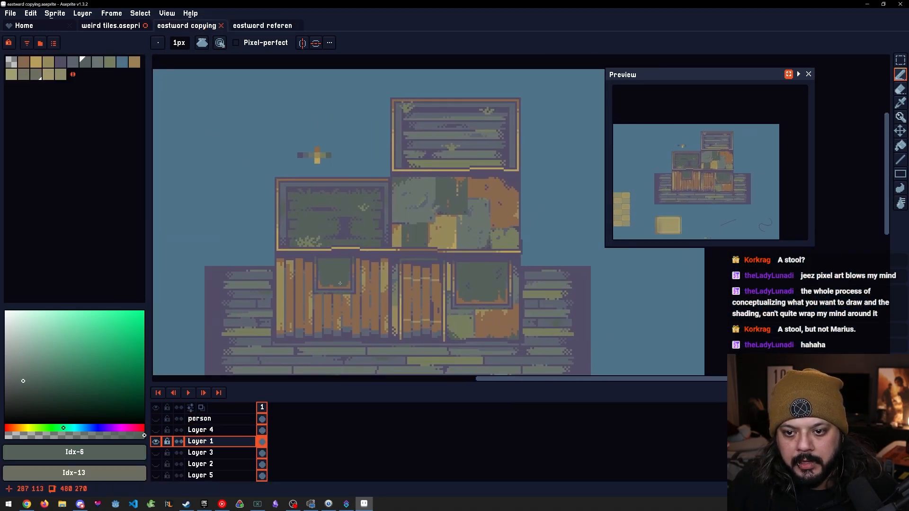
scroll(340, 280, down, 1)
scroll(369, 289, up, 2)
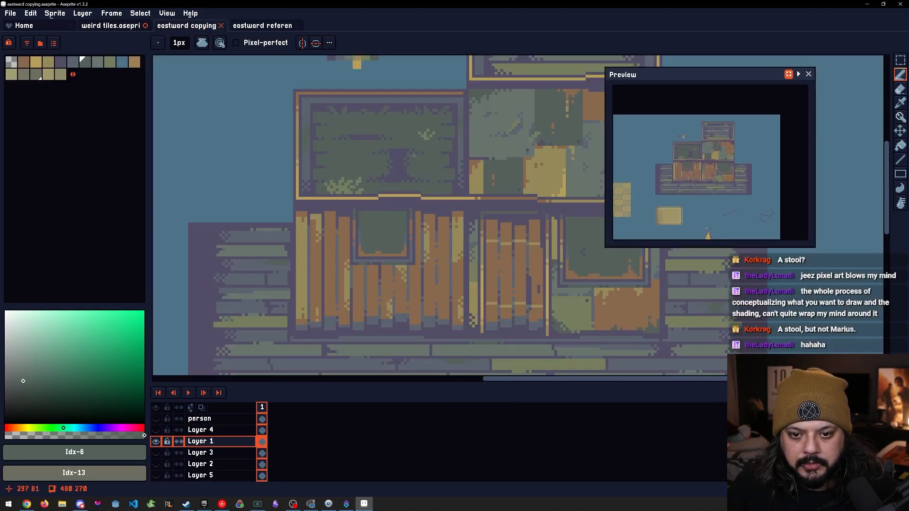
drag(441, 243, 410, 244)
drag(207, 195, 231, 174)
drag(442, 231, 404, 250)
scroll(405, 249, down, 1)
drag(500, 193, 385, 226)
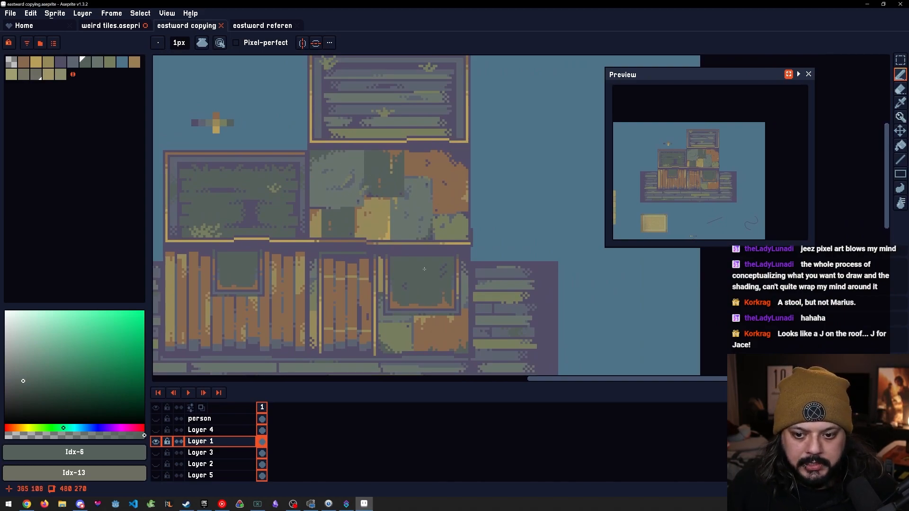
scroll(416, 264, down, 3)
drag(416, 264, 445, 226)
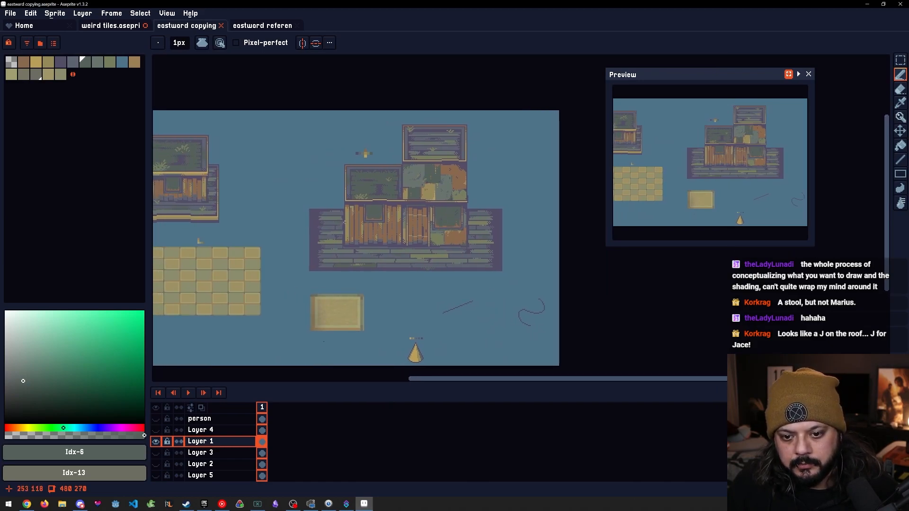
drag(313, 219, 400, 207)
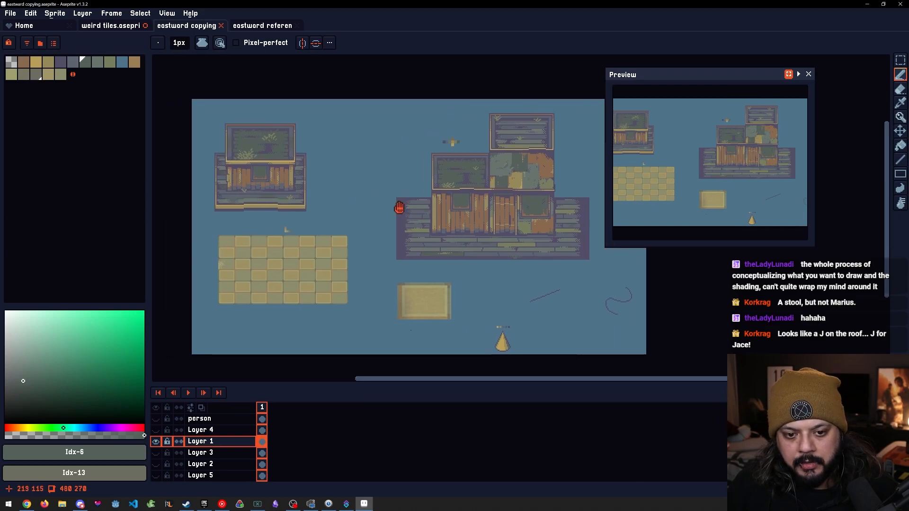
drag(303, 202, 315, 205)
Compare the checkered floor tiles in the eastward copying file with the alley pavement in the eastward reference
scroll(267, 273, up, 1)
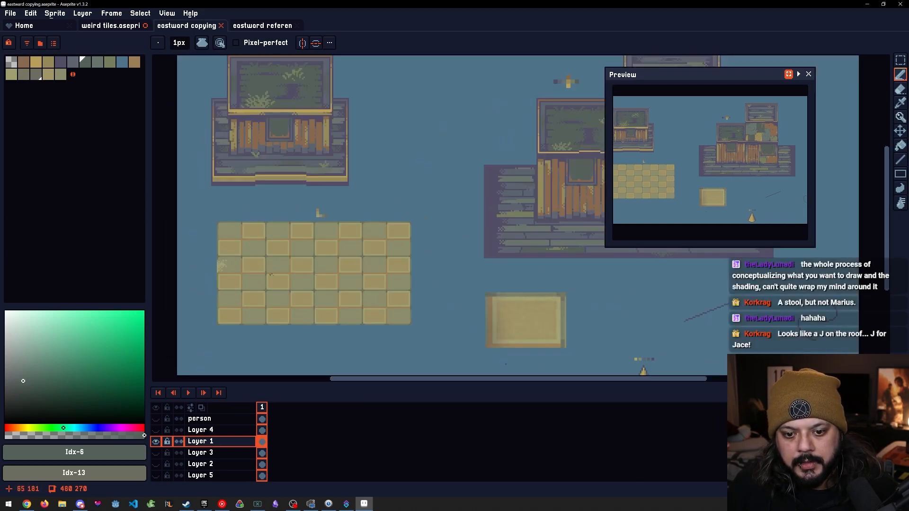
scroll(302, 283, up, 1)
drag(343, 268, 398, 235)
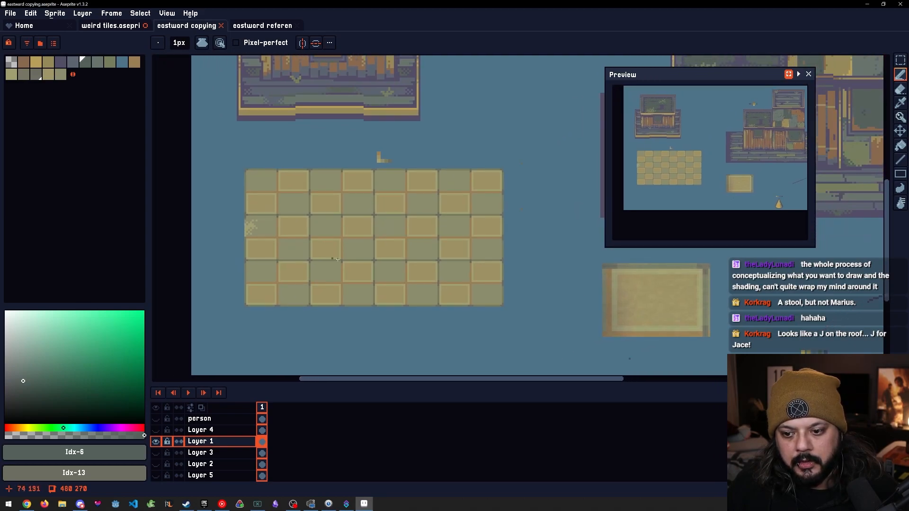
click(249, 27)
drag(491, 283, 260, 166)
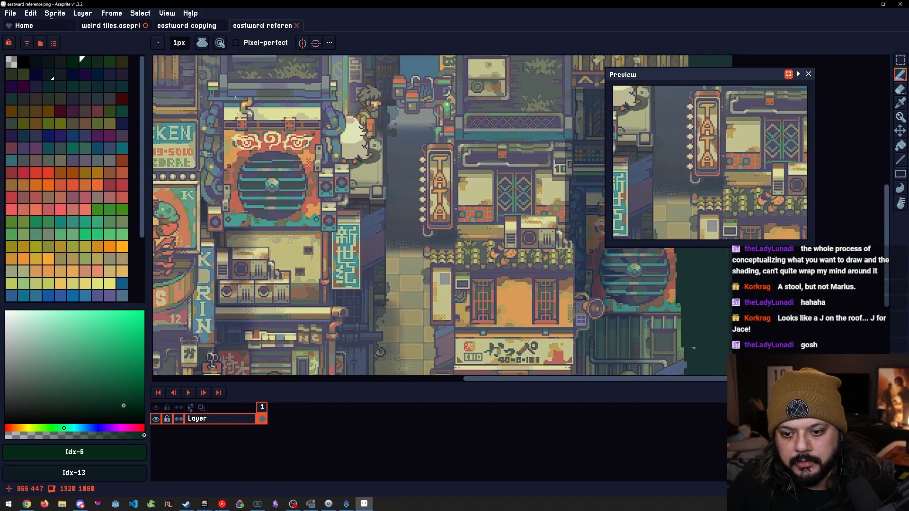
drag(345, 255, 320, 146)
scroll(404, 210, up, 2)
drag(404, 210, 433, 176)
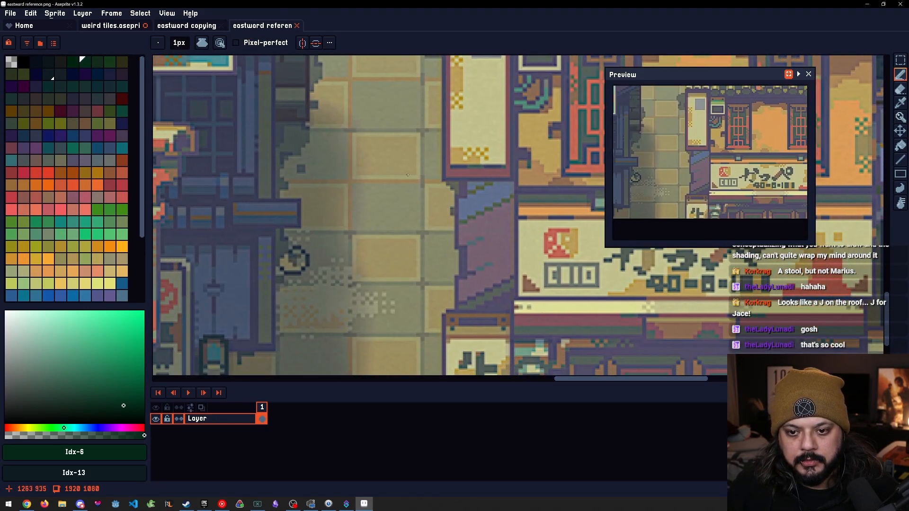
click(203, 28)
mouse_move(367, 238)
mouse_down()
mouse_move(378, 228)
mouse_move(365, 209)
mouse_move(357, 236)
mouse_up()
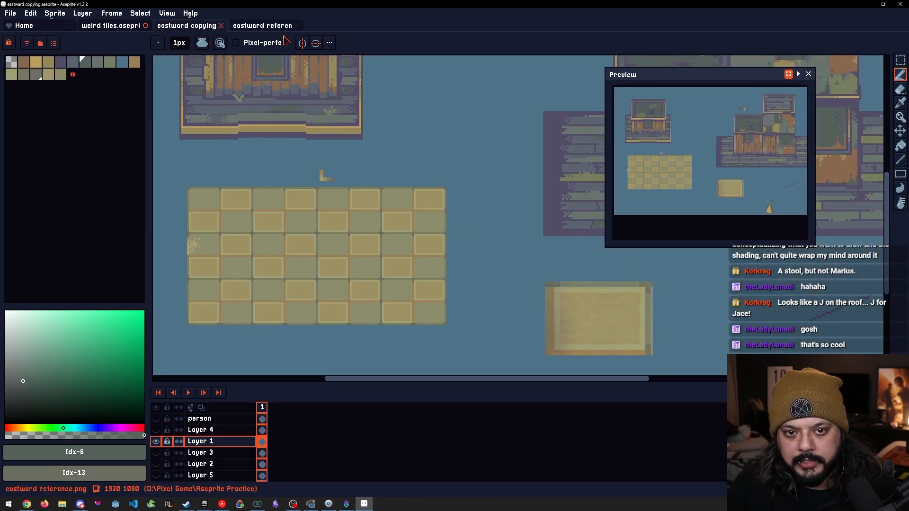
Review the street buildings in the eastward reference and the line, curve and cone studies in the eastward copying file
click(263, 26)
scroll(294, 258, down, 5)
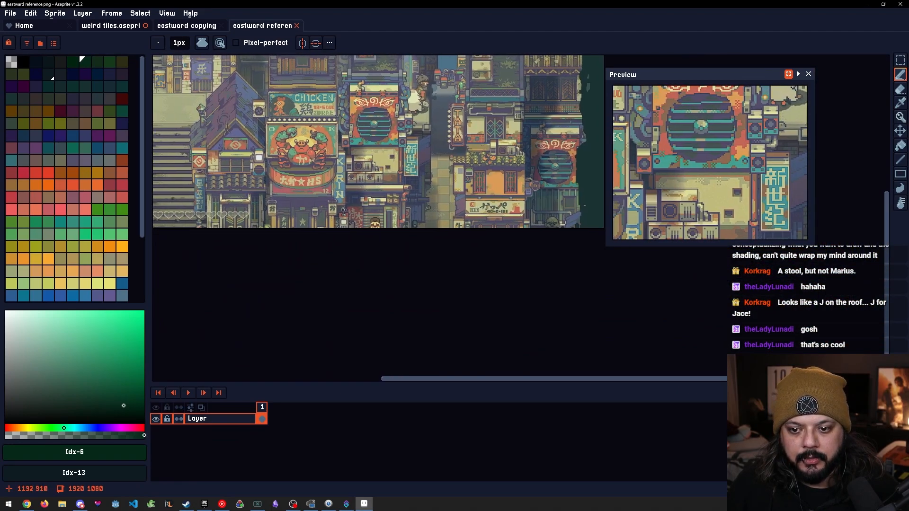
drag(344, 211, 326, 264)
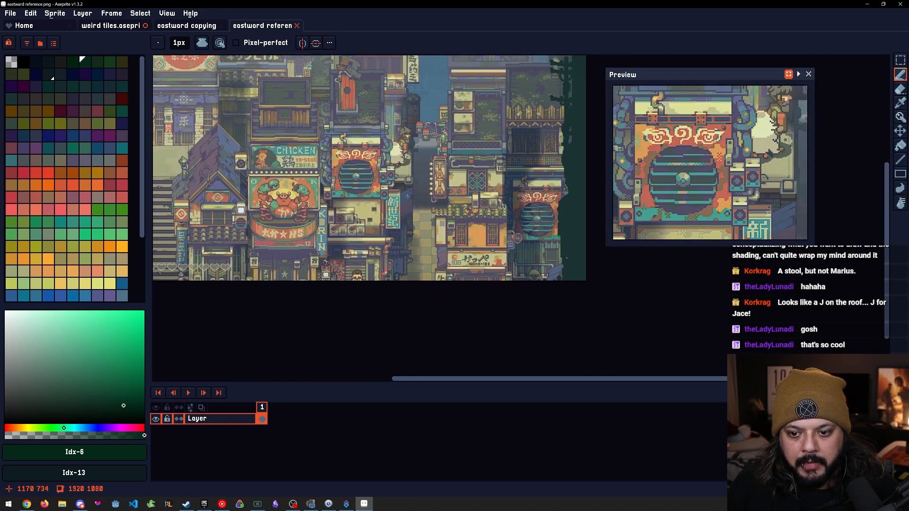
click(200, 27)
drag(425, 196, 234, 122)
drag(431, 158, 185, 153)
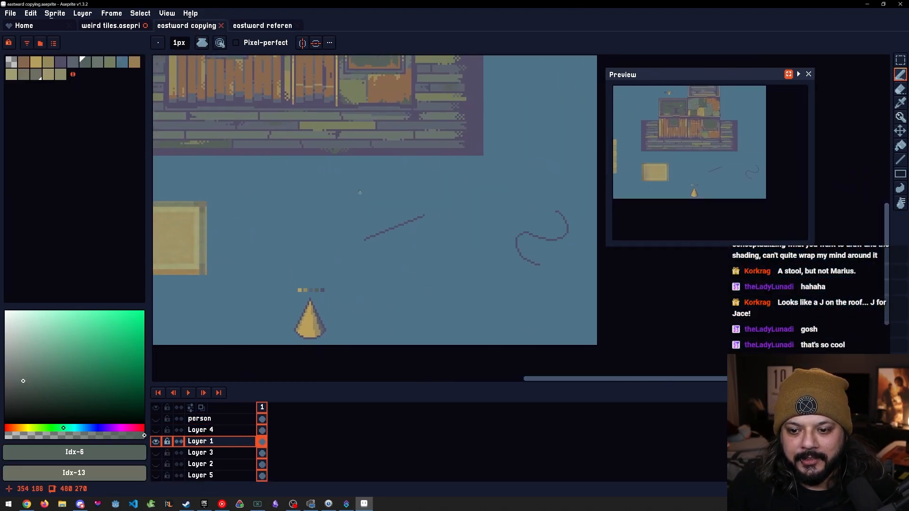
drag(462, 221, 422, 210)
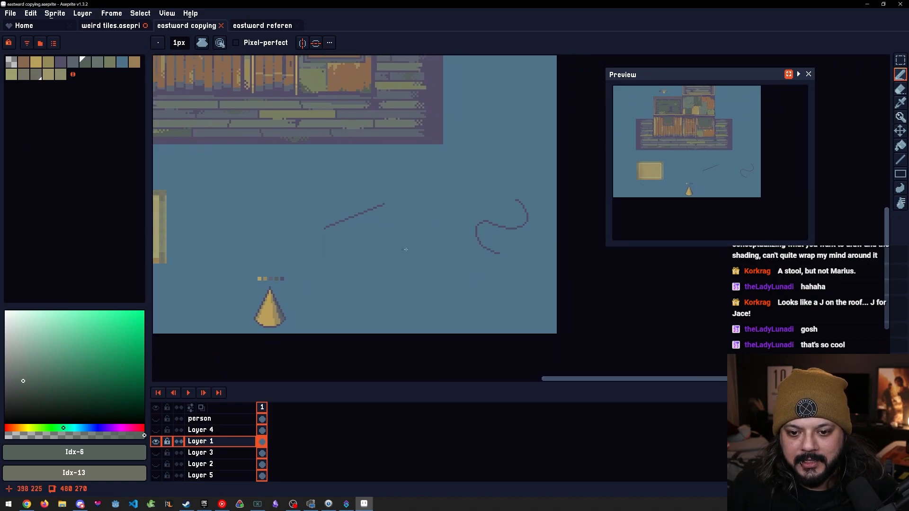
Sample the dark purple #524e65 from the practice artwork and place a guide pixel in the empty area below the diagonal line
scroll(368, 236, up, 4)
alt+click(351, 166)
drag(359, 219, 330, 175)
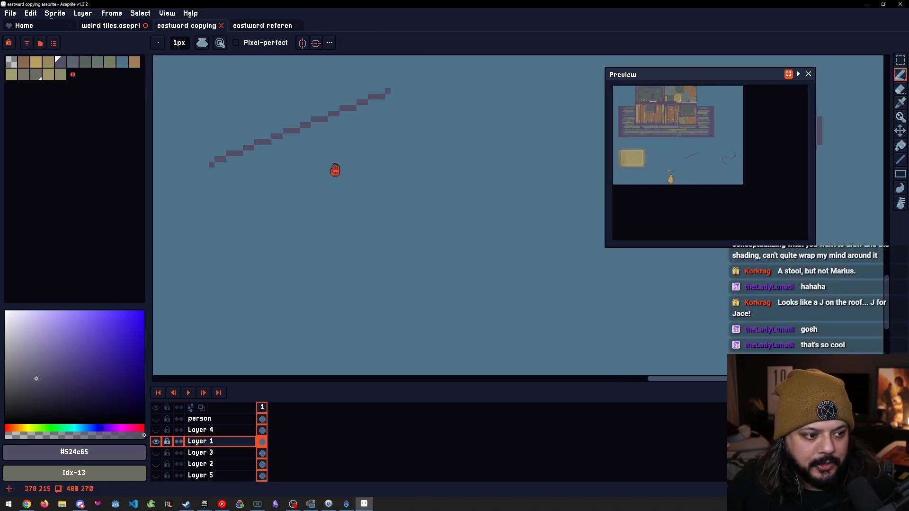
scroll(284, 237, down, 3)
drag(325, 211, 320, 232)
click(304, 257)
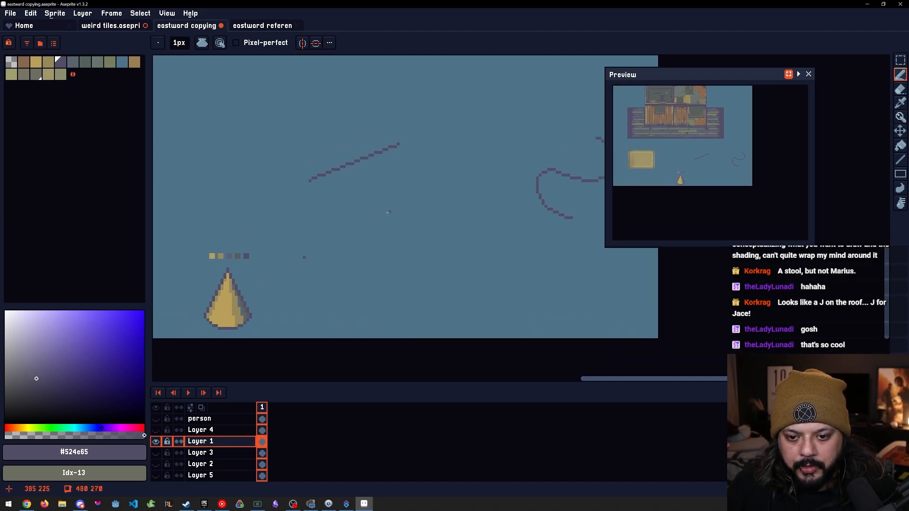
Try drawing a freehand diagonal line between the two guide pixels, undoing the first stroke and redrawing it
scroll(335, 268, up, 2)
drag(278, 251, 449, 157)
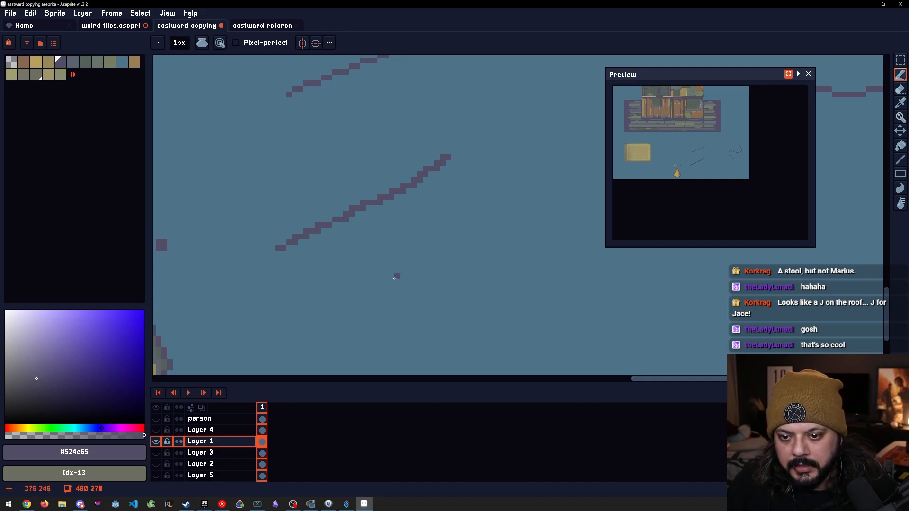
key(ctrl+z)
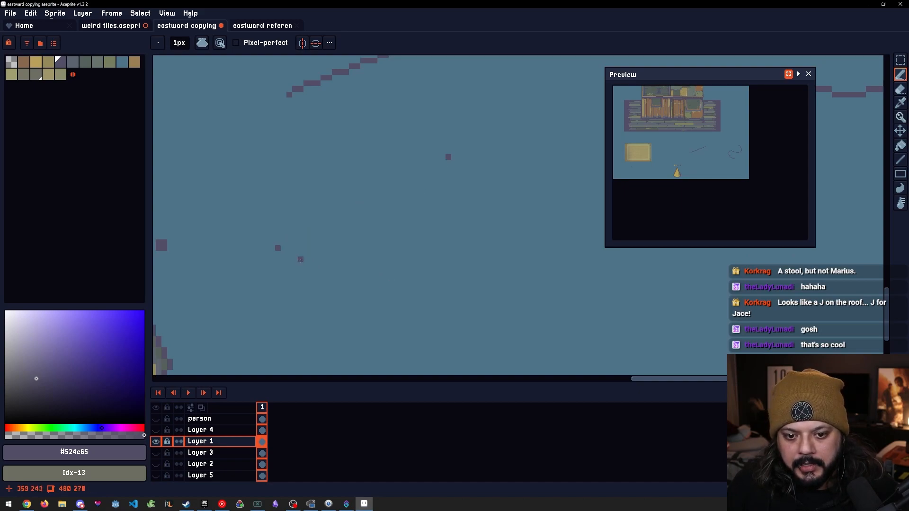
drag(282, 251, 448, 158)
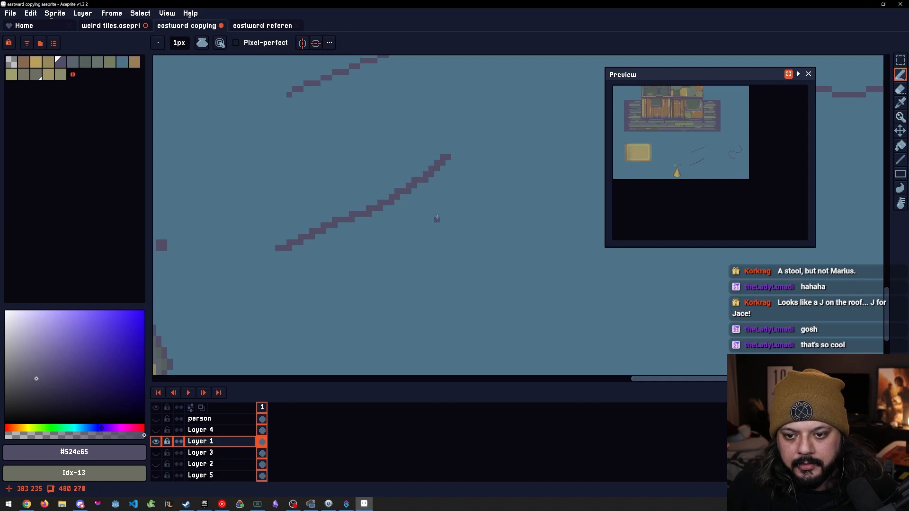
scroll(411, 255, down, 2)
scroll(433, 209, left, 2)
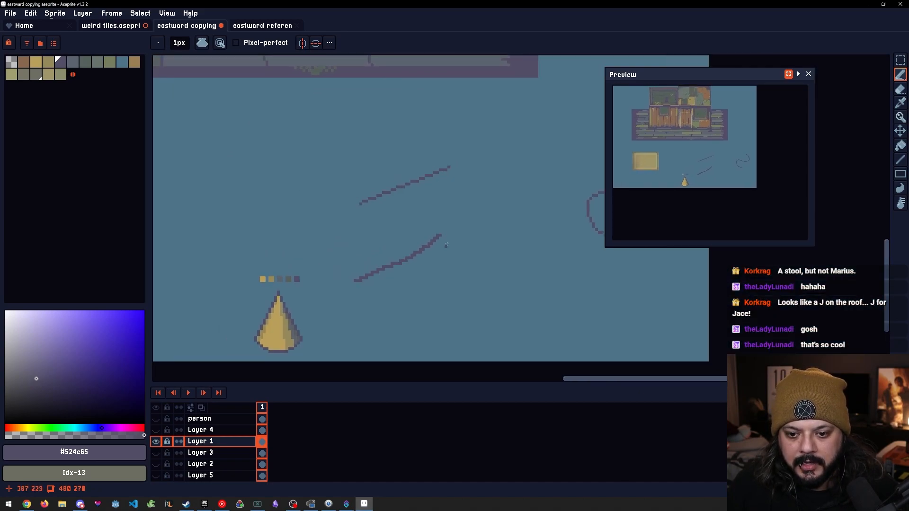
Try a straight 31 by 17 pixel diagonal line between the two guide pixels, then undo it
scroll(377, 285, up, 5)
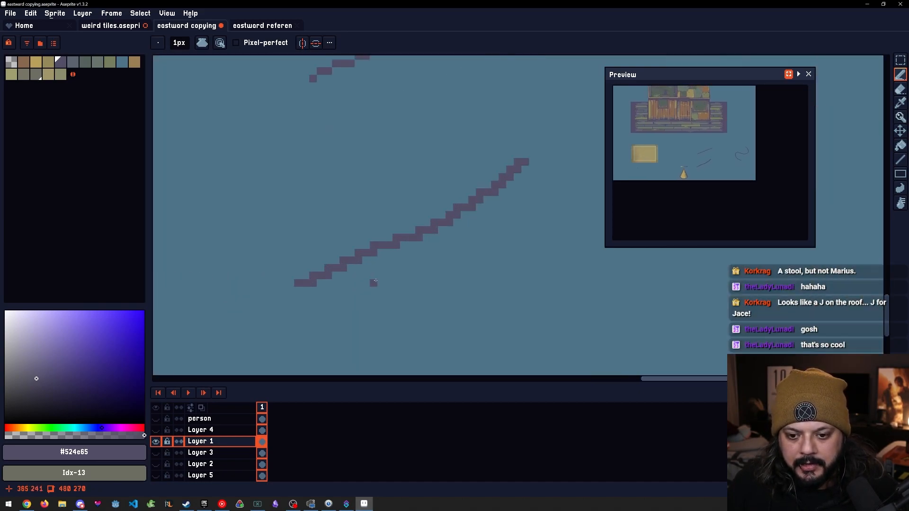
drag(298, 282, 524, 162)
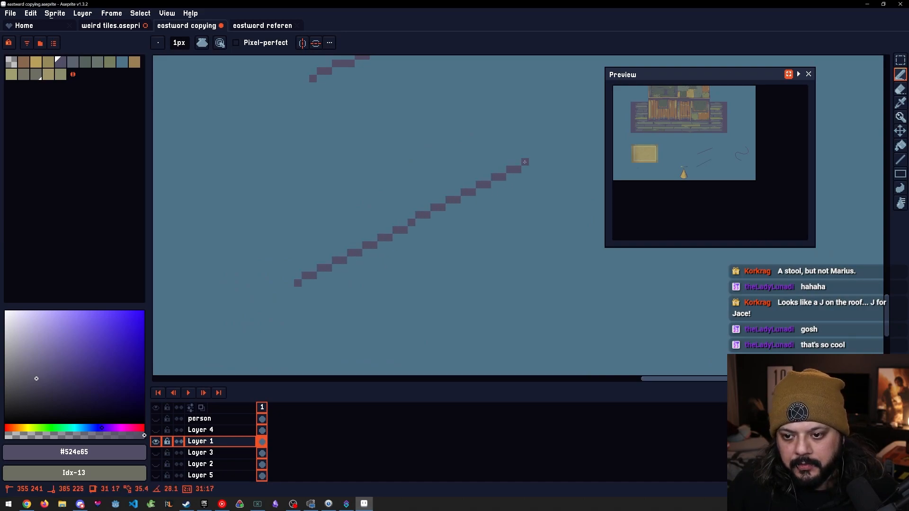
scroll(471, 259, down, 2)
scroll(457, 273, up, 2)
key(ctrl+z)
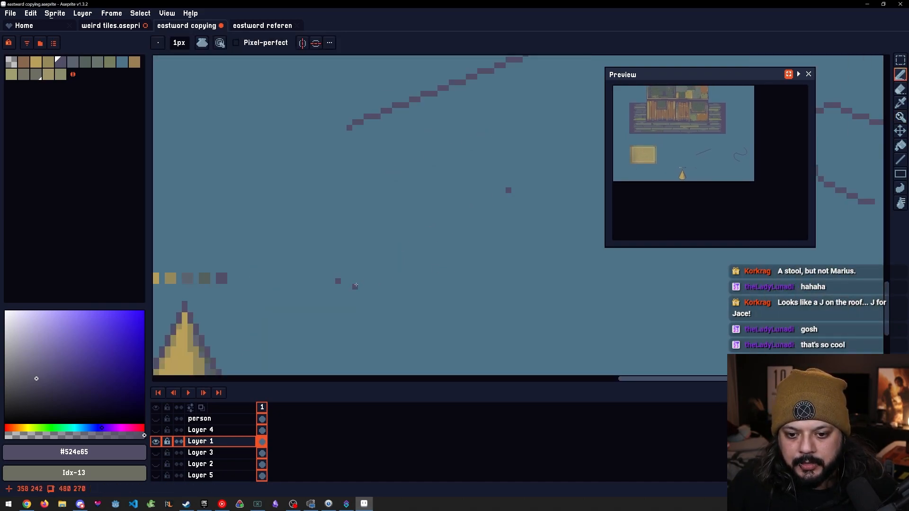
Try building the diagonal by hand from two-pixel stair steps starting at the lower guide pixel, then undo those pixels
scroll(360, 283, up, 2)
scroll(391, 294, down, 1)
drag(455, 261, 381, 278)
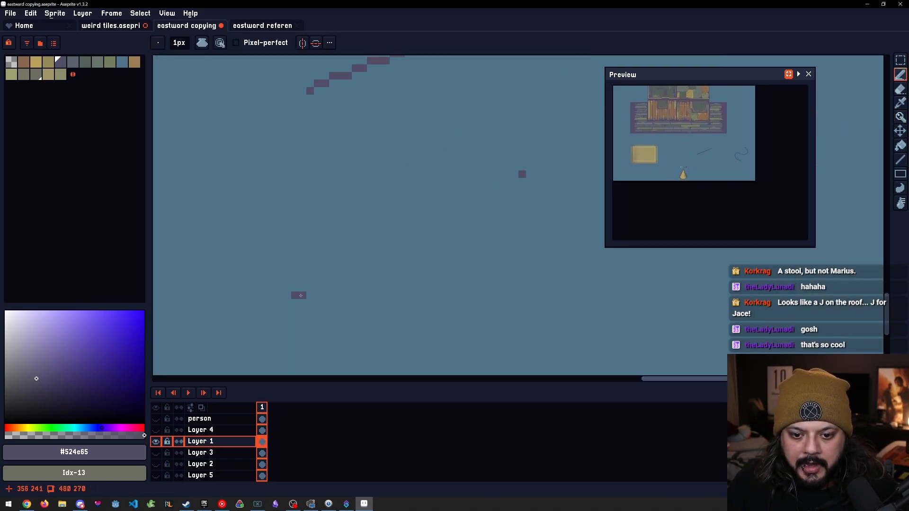
drag(308, 287, 367, 263)
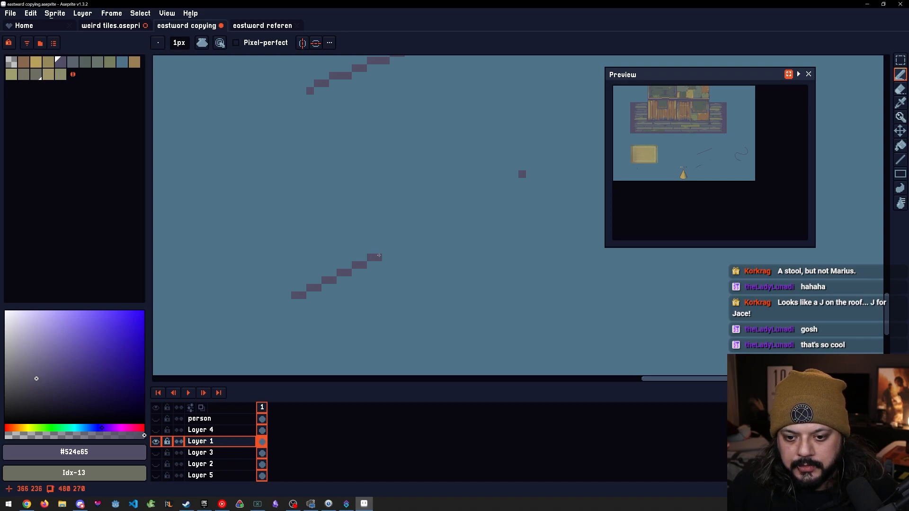
scroll(428, 273, down, 2)
key(ctrl+z)
key(ctrl+z)
key(ctrl+z)
key(ctrl+z)
Place three guide pixels below the existing S-curve and draw a freehand N-shaped wave along them in #524e65
drag(511, 287, 351, 260)
drag(441, 242, 349, 291)
click(342, 198)
click(368, 236)
click(391, 283)
mouse_move(322, 262)
mouse_down()
mouse_move(334, 214)
mouse_move(358, 203)
mouse_move(384, 275)
mouse_move(413, 259)
mouse_move(430, 217)
mouse_up()
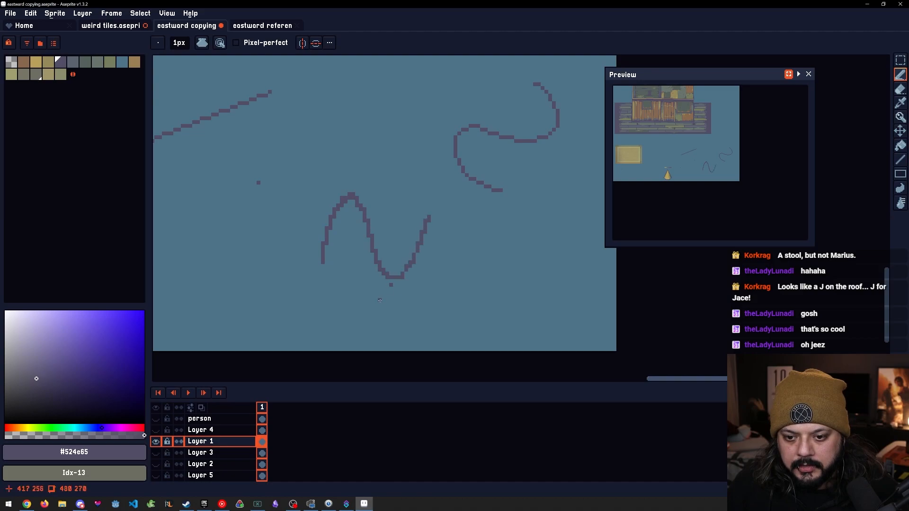
Examine the two practice curves, the shaded cone with its colour swatches and the large wooden building in the copying file
scroll(346, 218, up, 3)
key(alt)
scroll(431, 248, down, 4)
drag(575, 180, 481, 197)
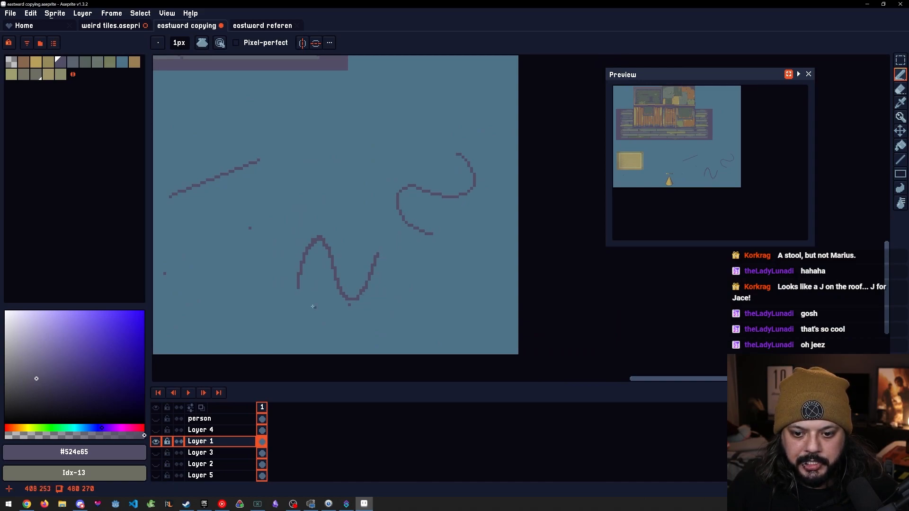
scroll(346, 292, up, 2)
drag(275, 217, 438, 149)
drag(403, 246, 466, 172)
scroll(381, 188, down, 4)
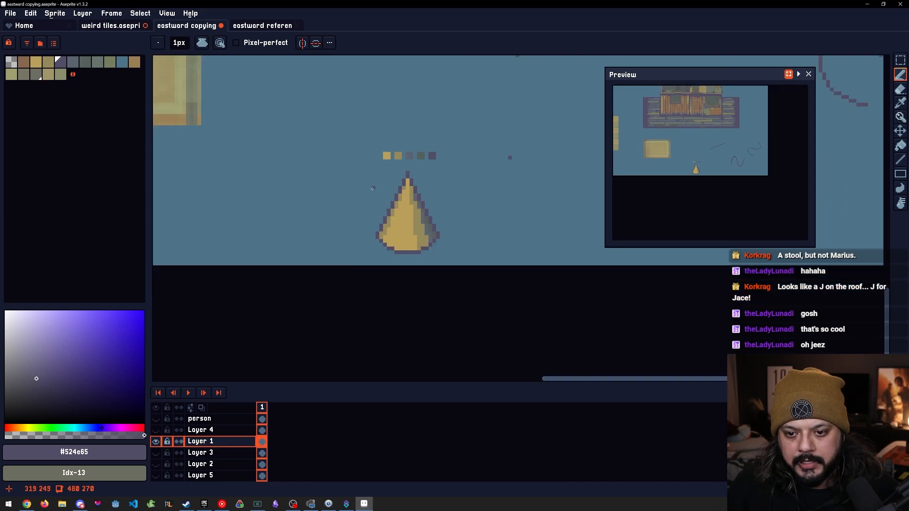
drag(398, 158, 544, 273)
drag(329, 197, 231, 309)
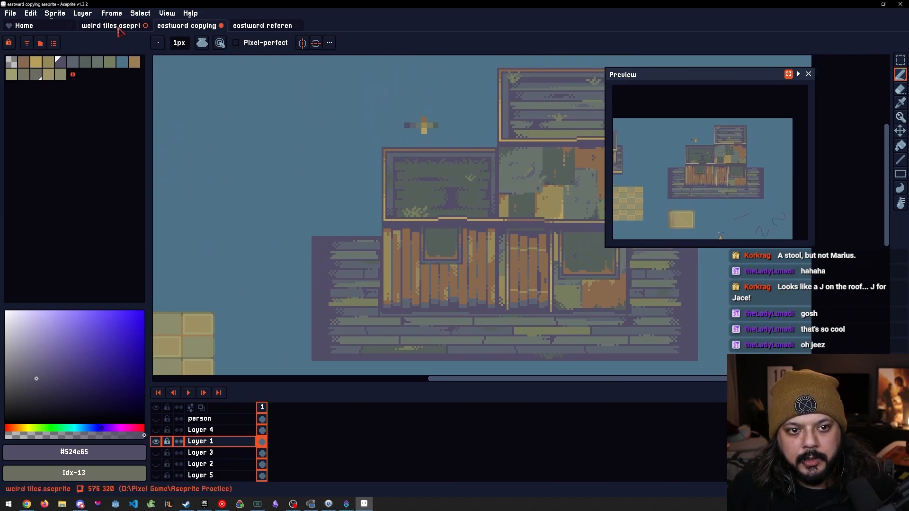
Switch to the weird tiles file and examine the two characters in front of the shop with the stool in its doorway
click(110, 26)
drag(393, 201, 358, 183)
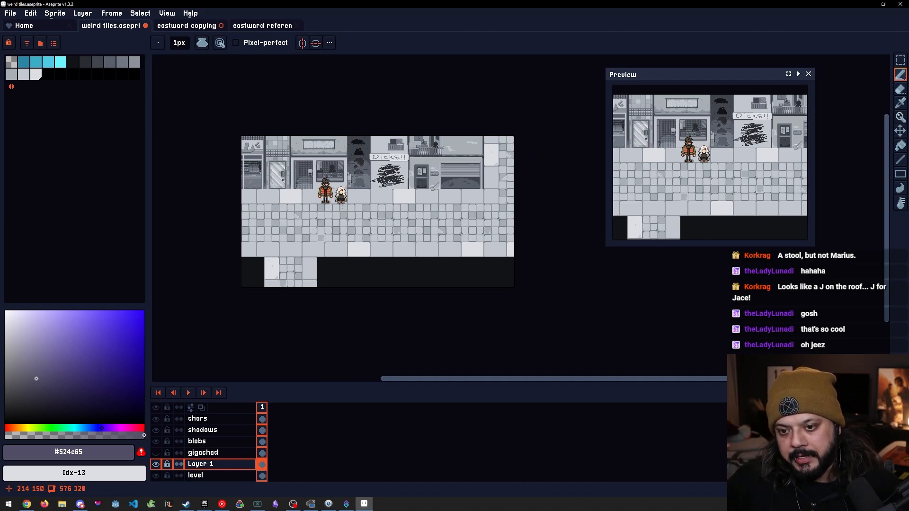
scroll(318, 191, up, 1)
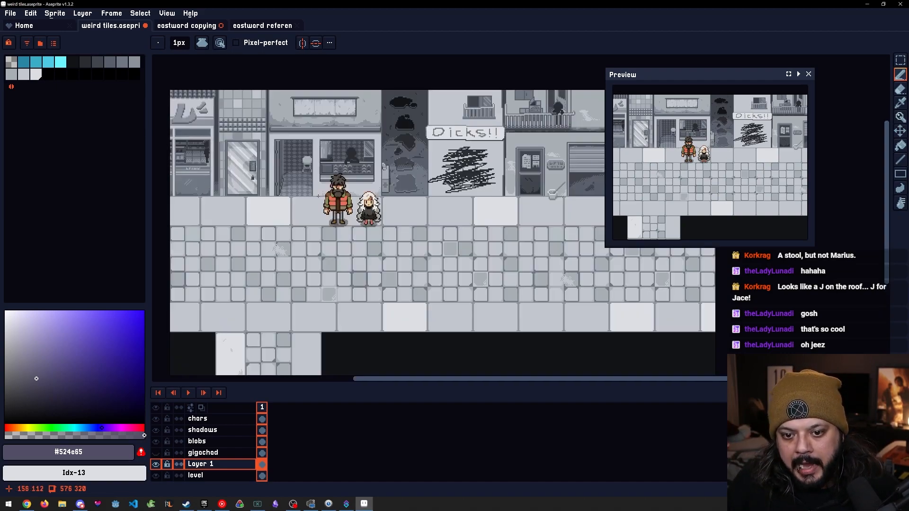
scroll(312, 159, up, 1)
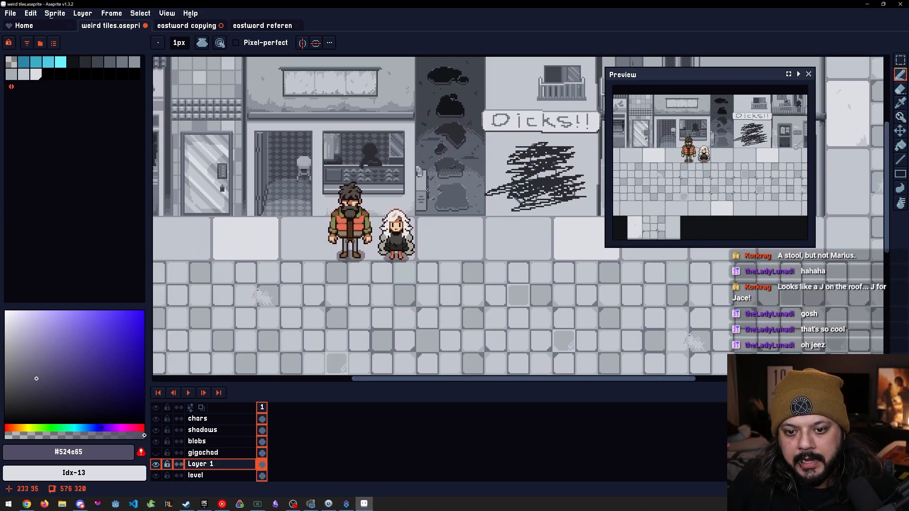
scroll(358, 218, up, 1)
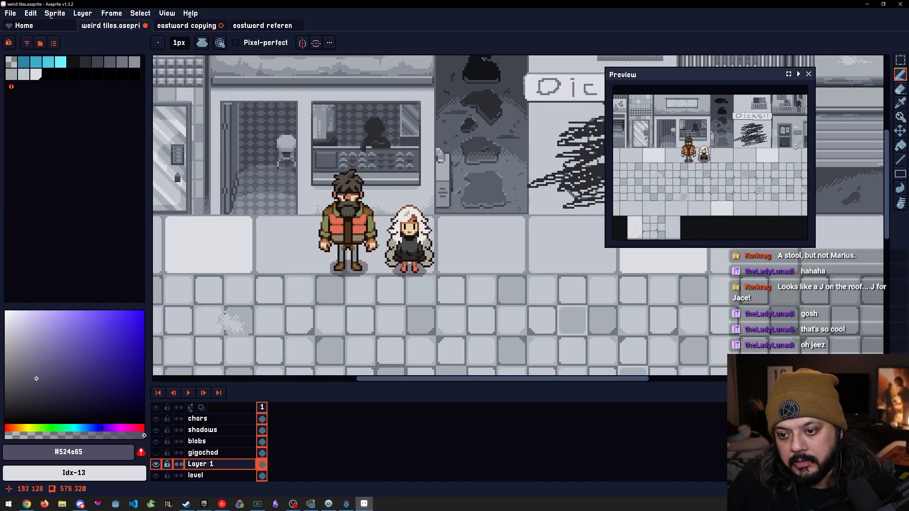
drag(348, 256, 372, 266)
drag(438, 269, 485, 266)
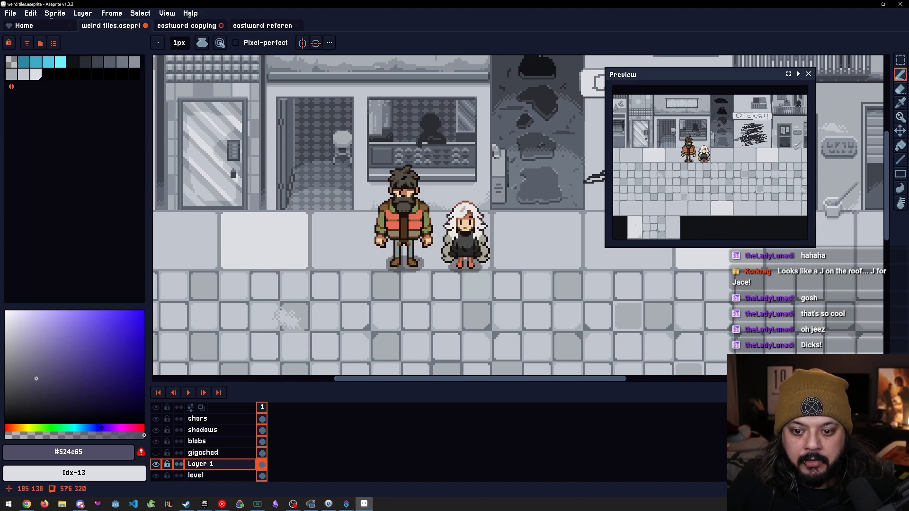
drag(430, 260, 405, 262)
scroll(439, 267, up, 1)
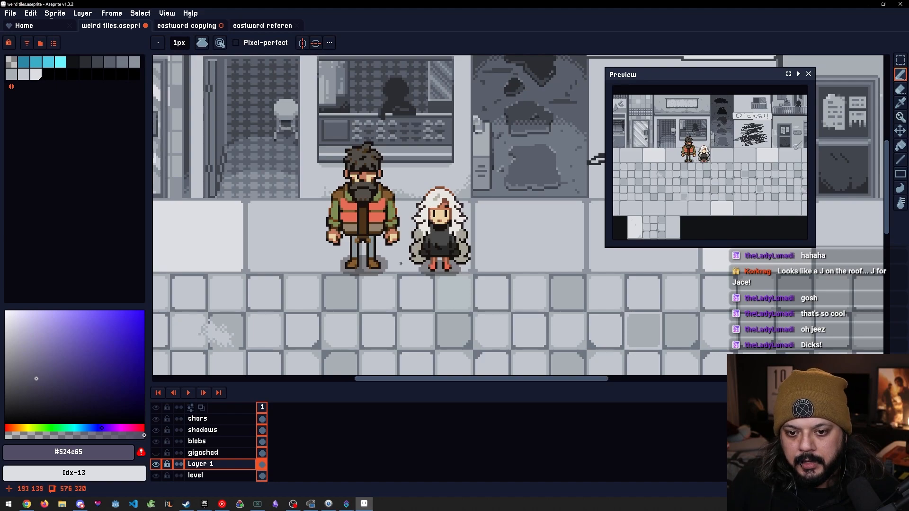
drag(436, 264, 421, 279)
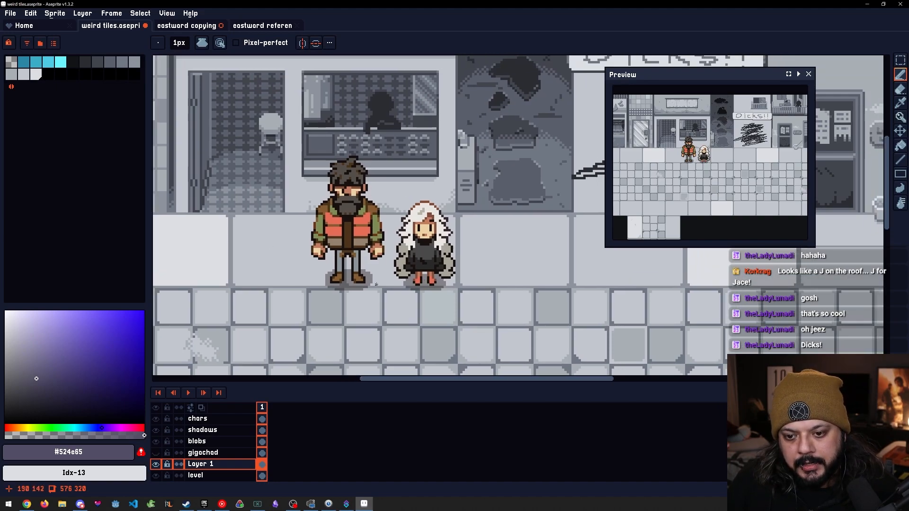
Inspect the greyscale street scene from overview to close-up, covering the storefronts, the scribbled wall, the alley and the pavement tiles
scroll(398, 285, down, 3)
drag(489, 259, 454, 257)
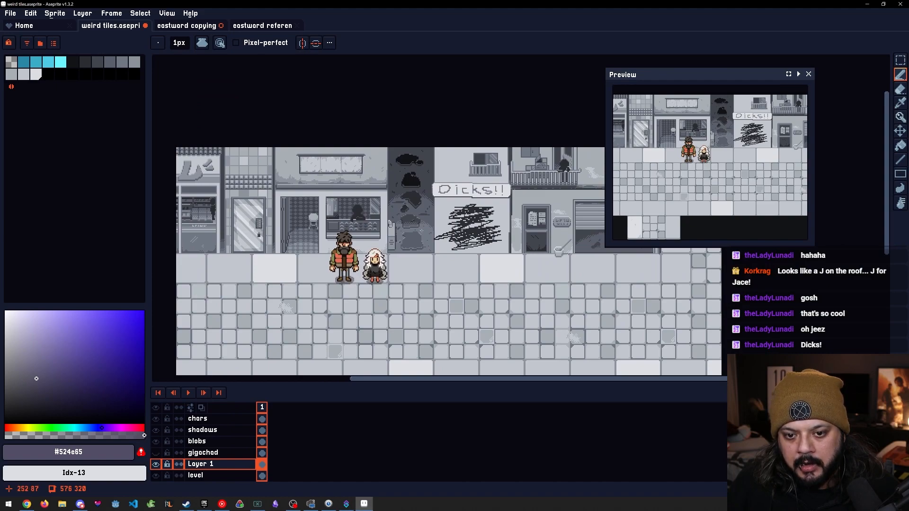
scroll(343, 277, up, 4)
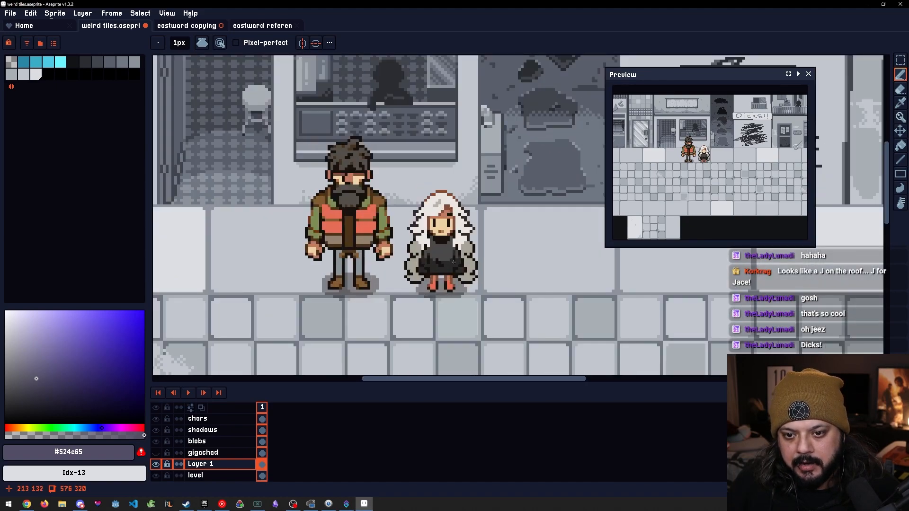
scroll(464, 255, down, 5)
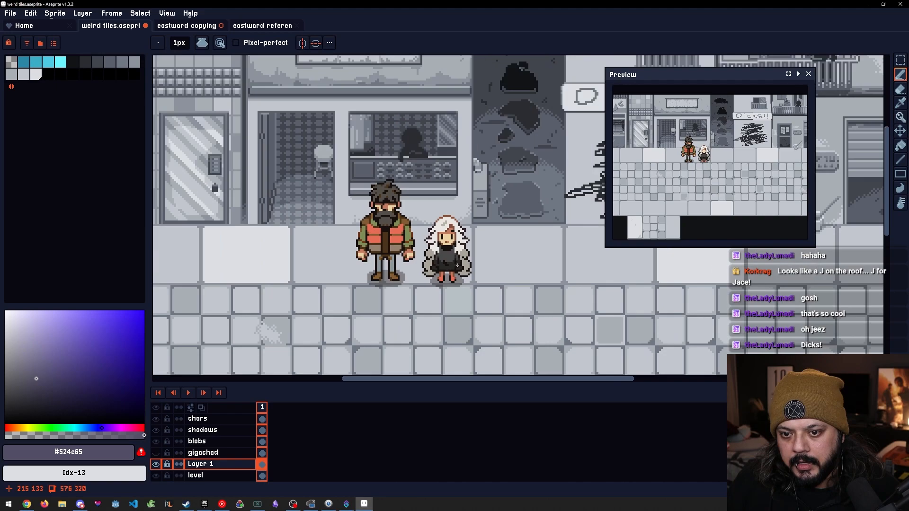
scroll(455, 245, up, 1)
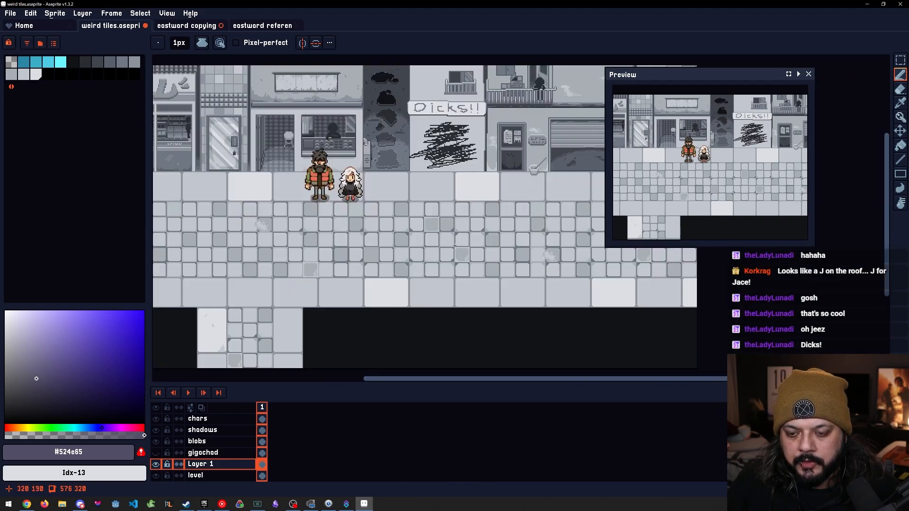
scroll(461, 248, down, 1)
drag(461, 248, 410, 278)
scroll(407, 229, up, 1)
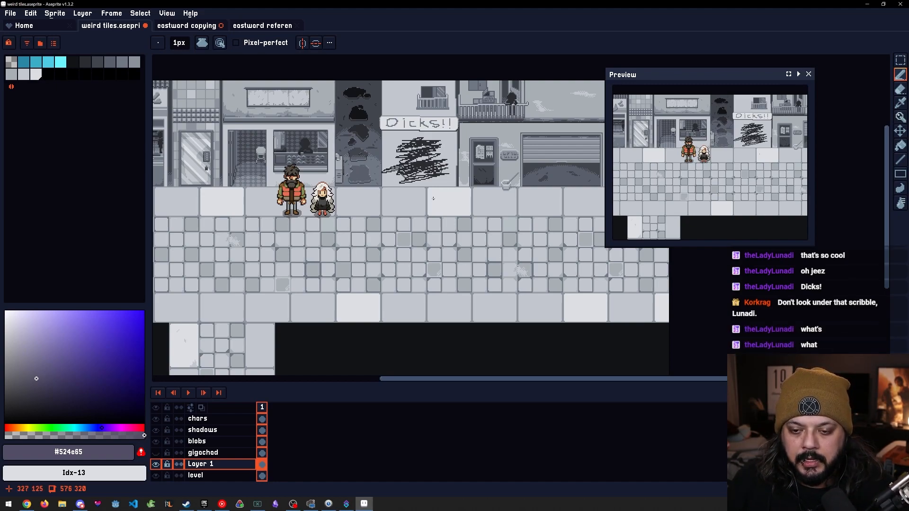
scroll(369, 204, up, 2)
scroll(403, 201, down, 1)
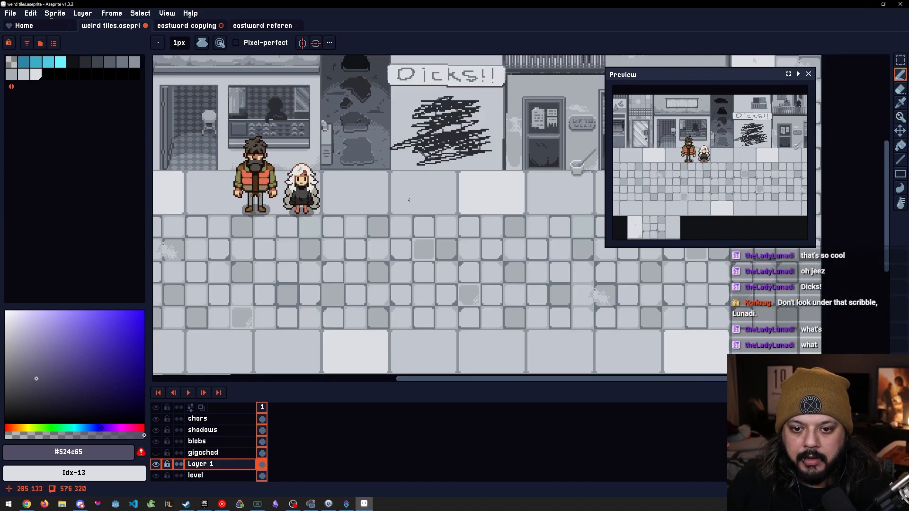
scroll(317, 146, up, 1)
scroll(337, 145, up, 2)
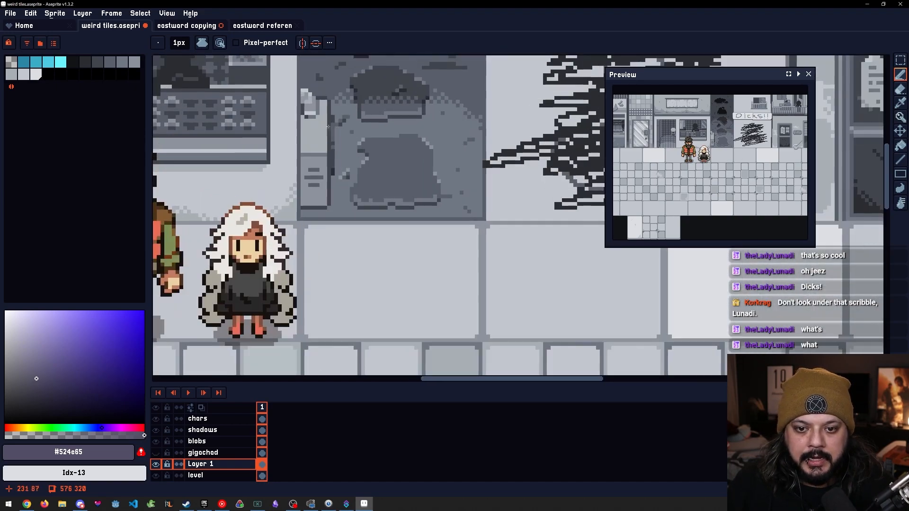
scroll(421, 231, down, 4)
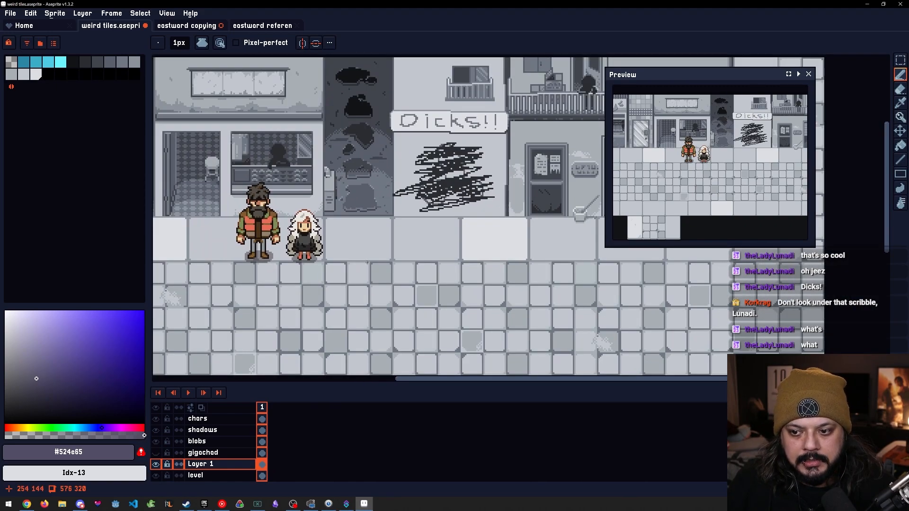
drag(374, 225, 526, 249)
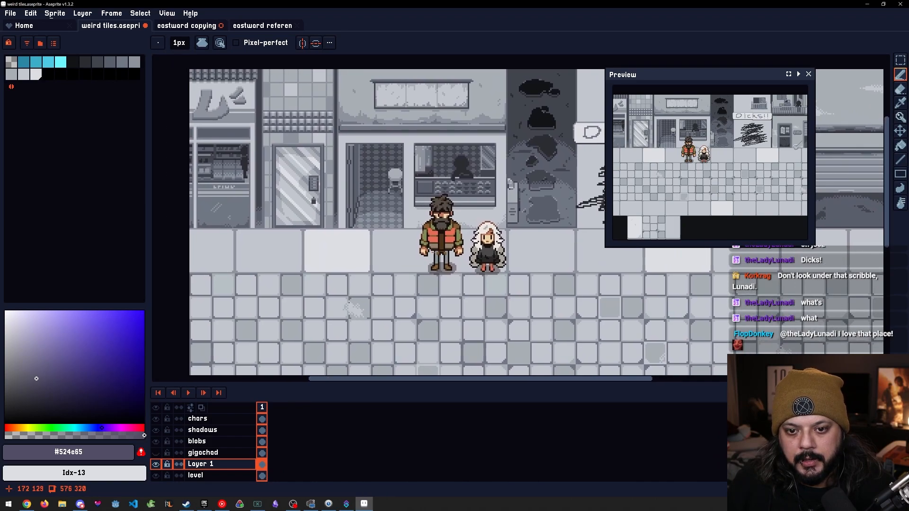
Examine the greyscale street around the two characters, from the storefronts to the scribbled wall and the pavement below
drag(434, 253, 382, 258)
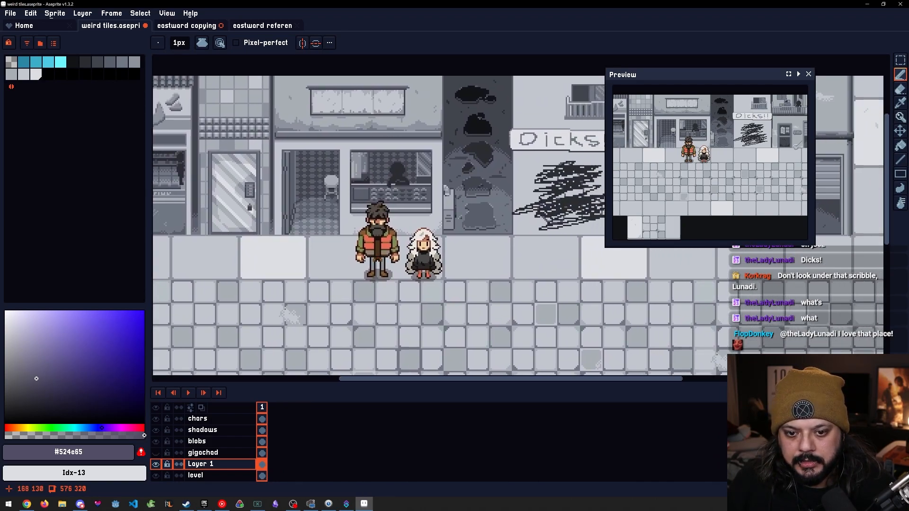
drag(387, 260, 308, 266)
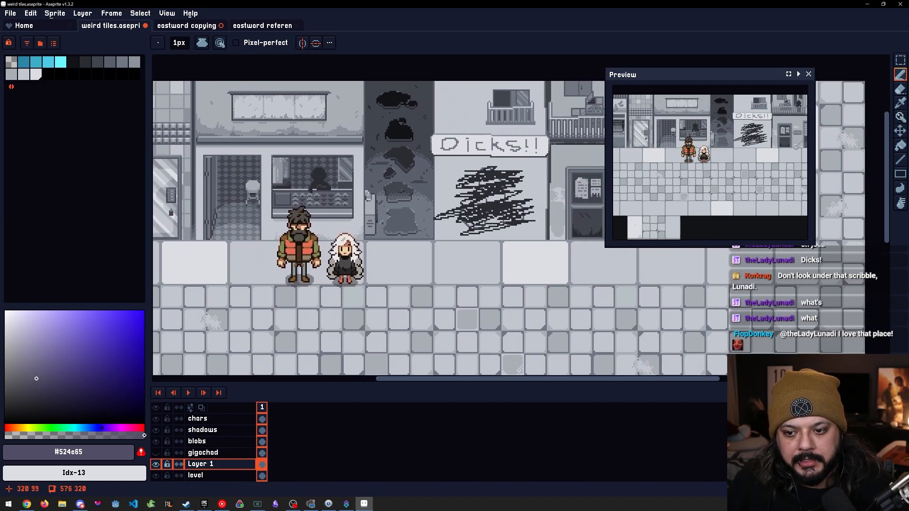
drag(250, 249, 279, 254)
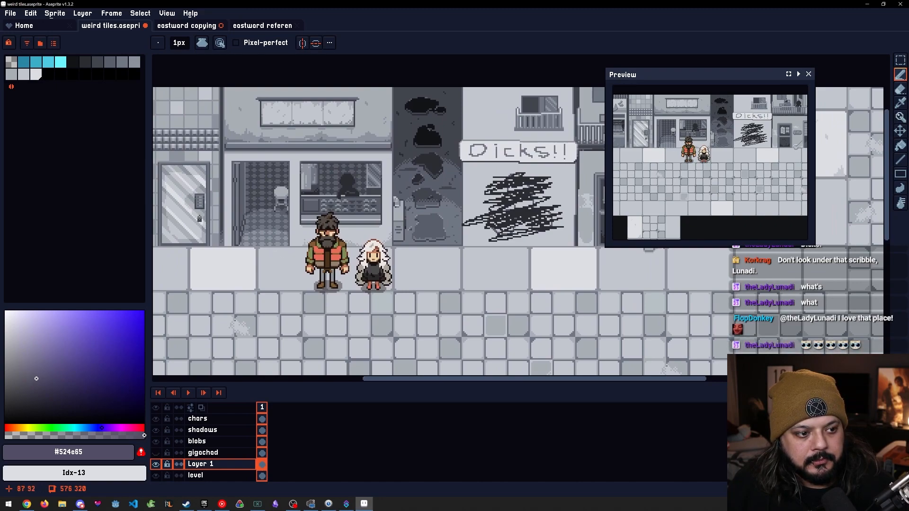
drag(199, 218, 350, 260)
drag(406, 220, 327, 210)
drag(272, 243, 368, 220)
drag(340, 247, 374, 232)
scroll(374, 233, down, 1)
drag(389, 275, 383, 228)
scroll(327, 221, down, 1)
scroll(383, 227, up, 1)
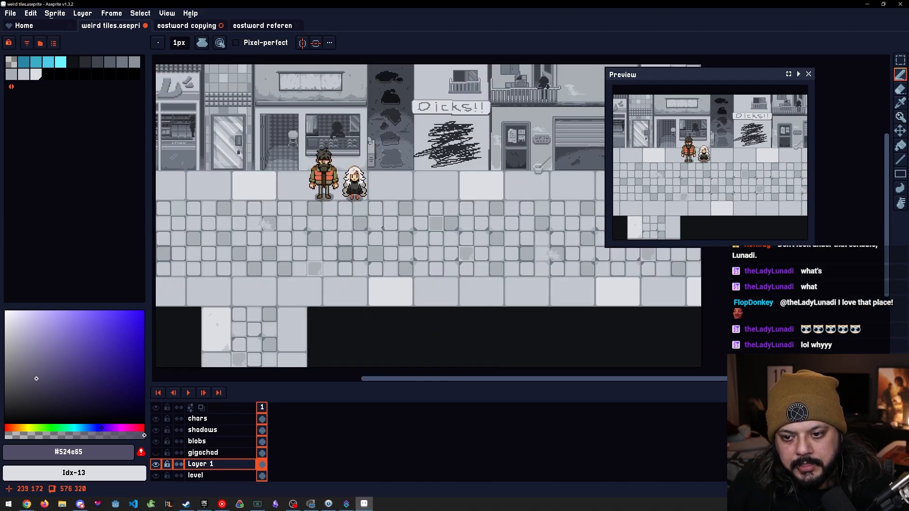
scroll(383, 227, down, 1)
scroll(392, 256, up, 1)
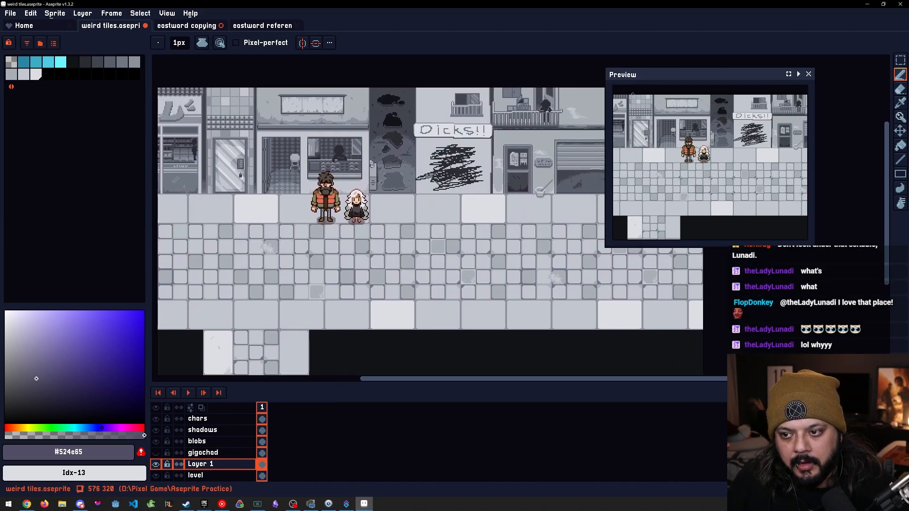
Move the preview window clear of the balcony building and the garage door
drag(644, 75, 706, 71)
drag(443, 162, 453, 161)
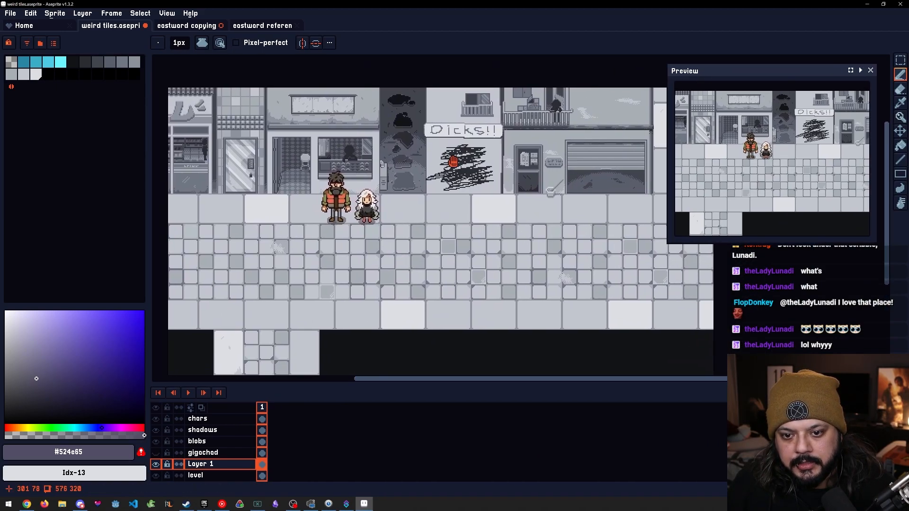
drag(393, 191, 400, 205)
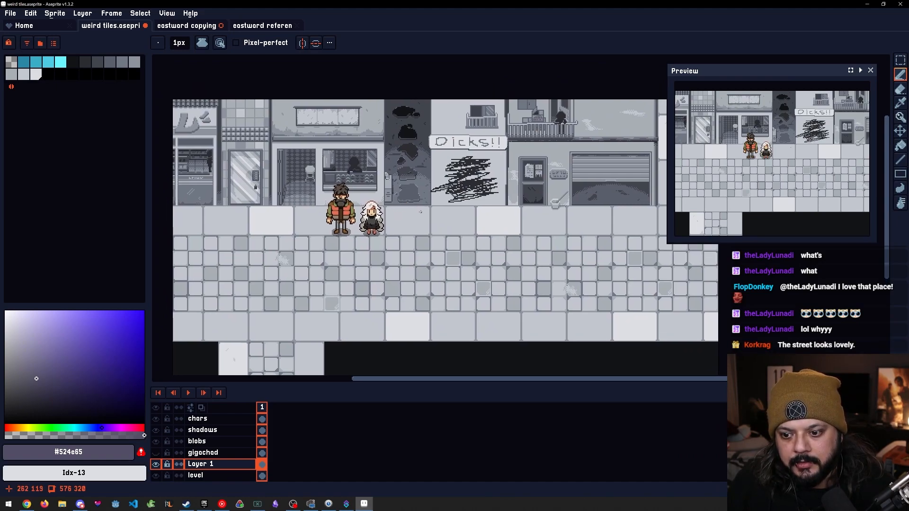
Compare the full street scene at overview and closer scale, checking the building row and how the two characters read against it
scroll(421, 212, down, 1)
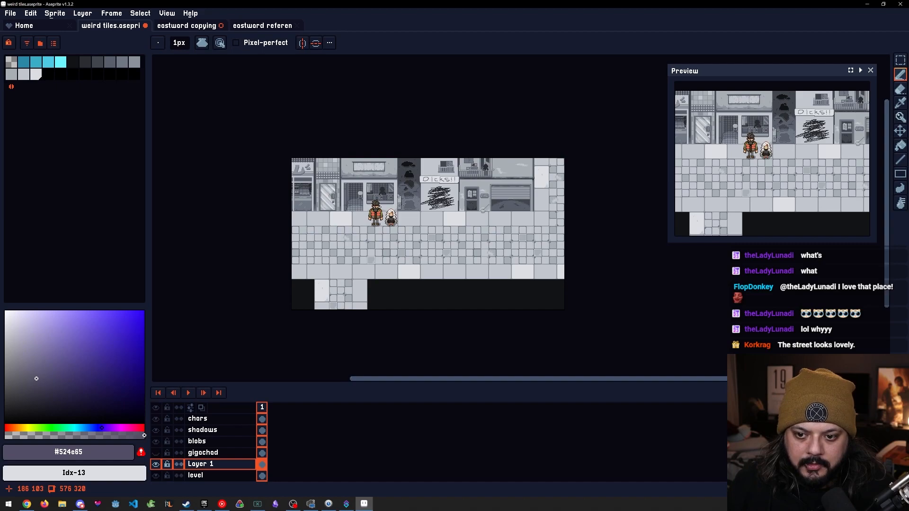
mouse_move(380, 207)
mouse_down()
mouse_move(347, 209)
mouse_move(383, 206)
mouse_up()
scroll(348, 206, up, 3)
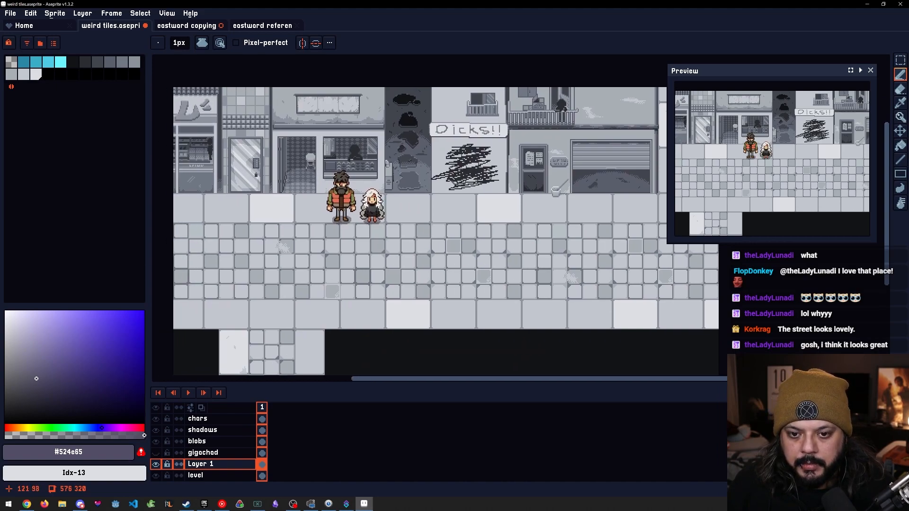
scroll(376, 210, down, 2)
drag(376, 210, 364, 218)
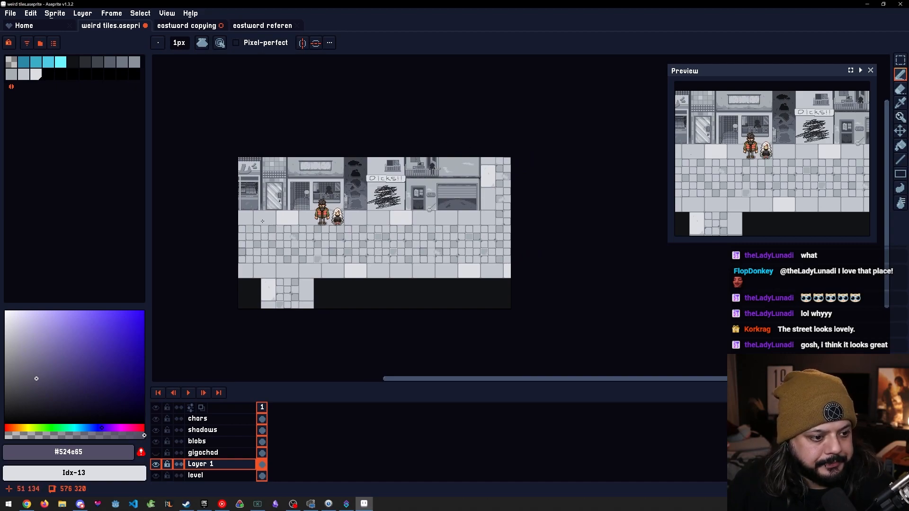
drag(266, 229, 270, 237)
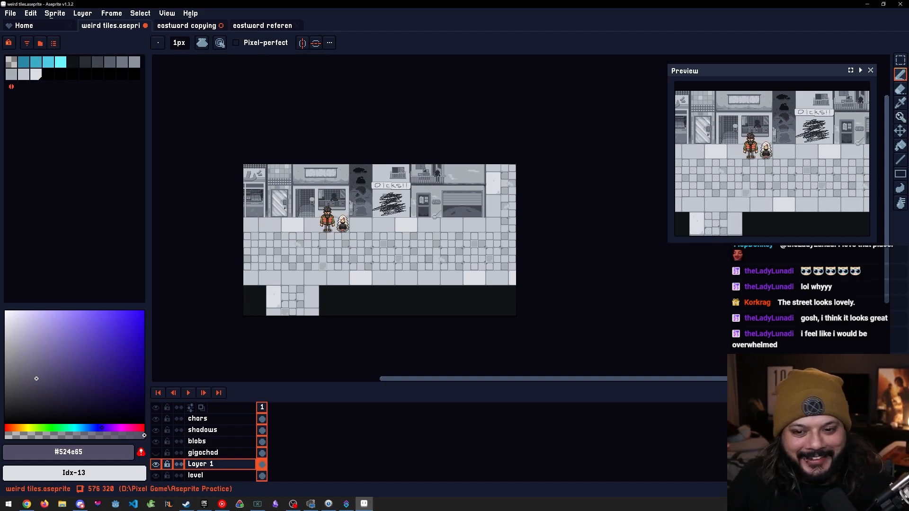
scroll(391, 223, up, 1)
drag(366, 223, 379, 183)
drag(317, 183, 374, 214)
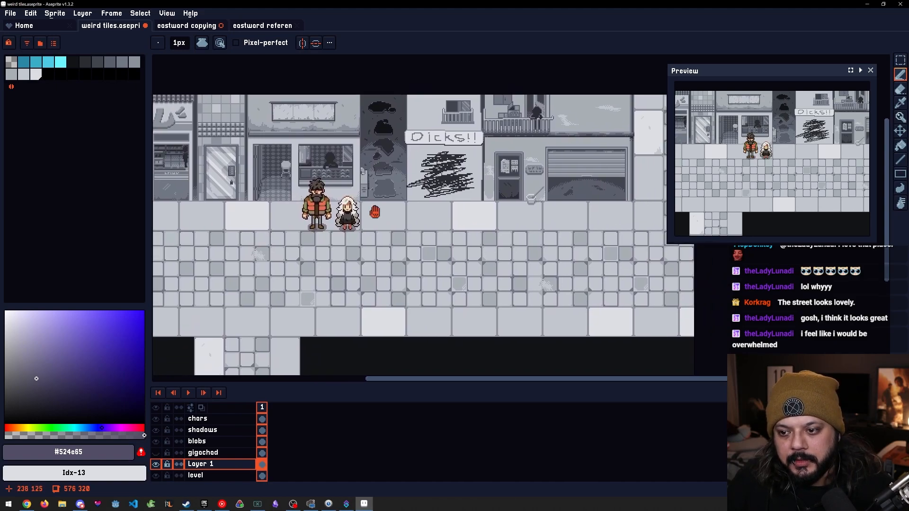
scroll(374, 214, down, 1)
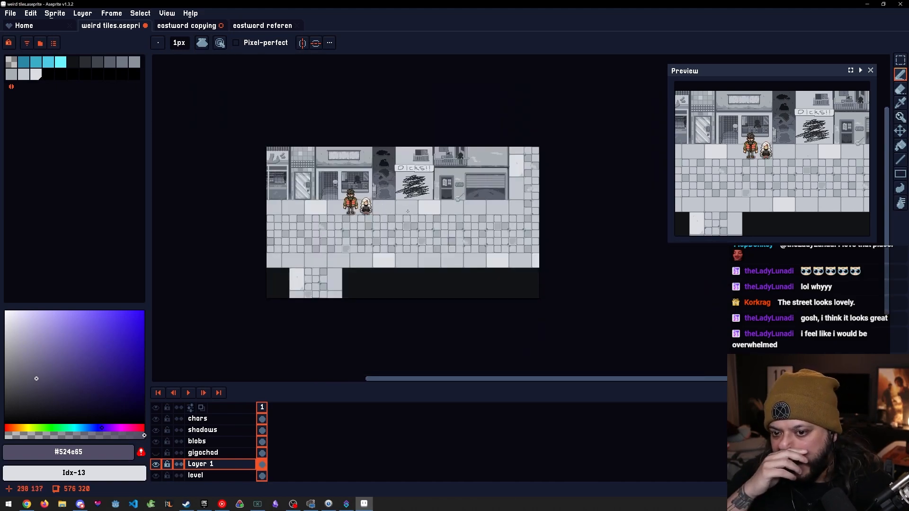
drag(413, 214, 409, 210)
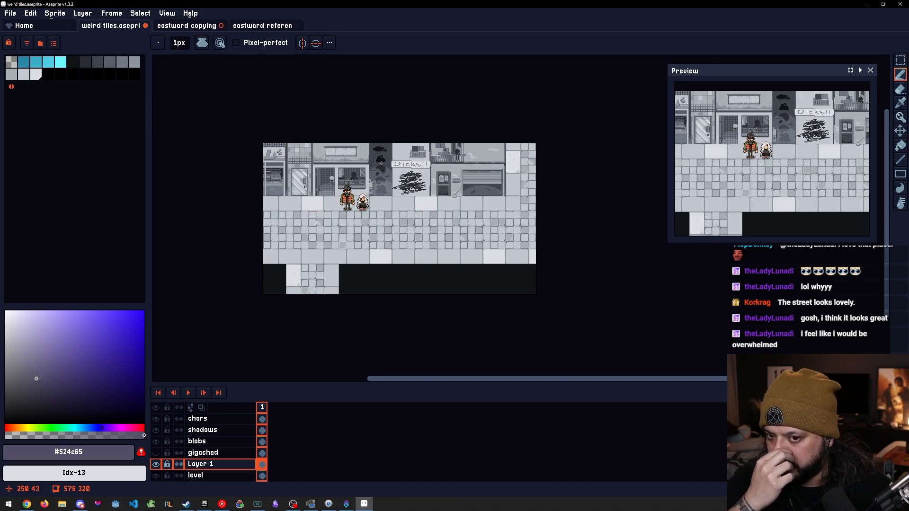
scroll(382, 163, up, 1)
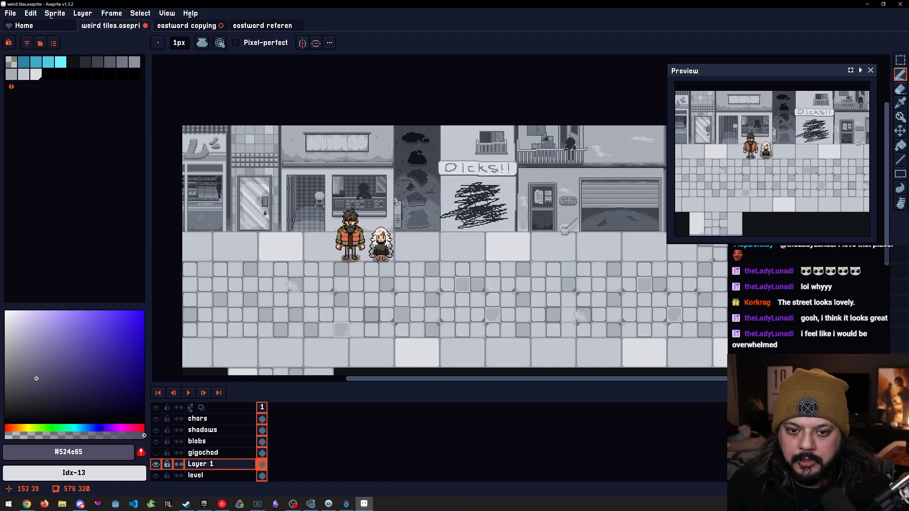
drag(283, 146, 376, 158)
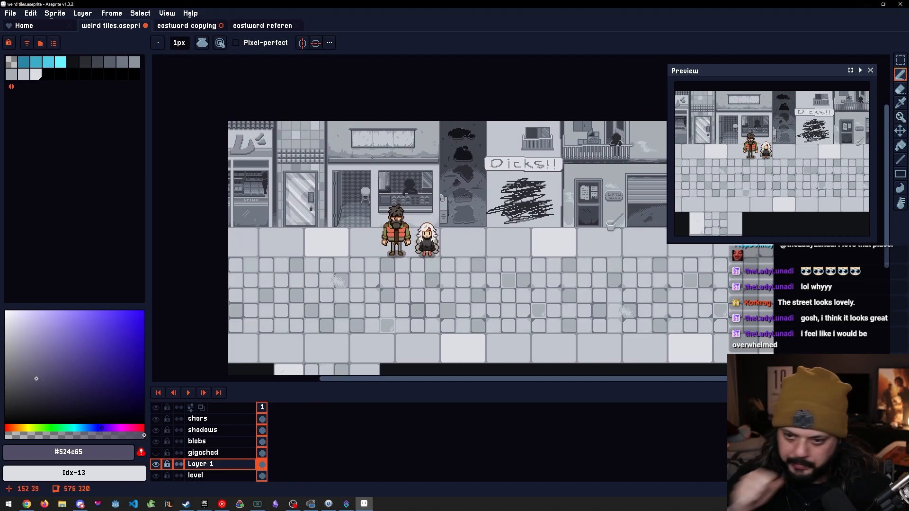
drag(468, 169, 412, 170)
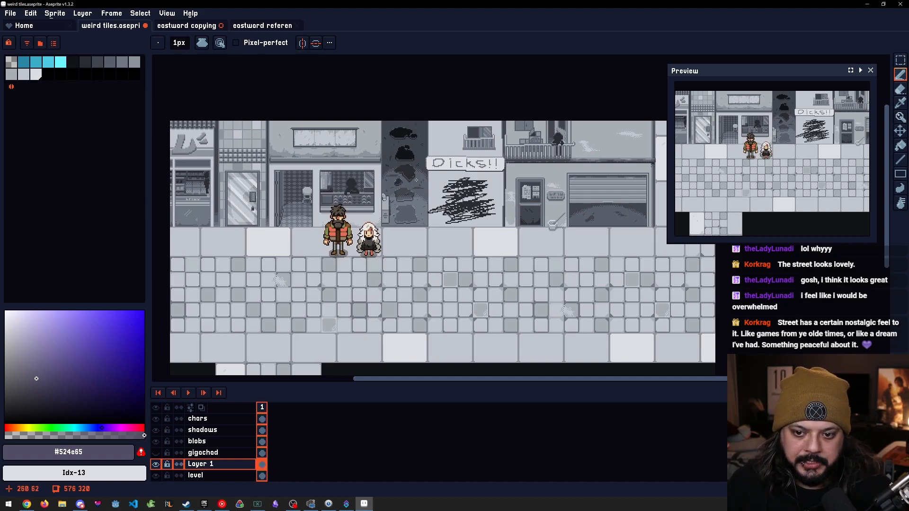
drag(384, 179, 437, 187)
scroll(347, 197, down, 3)
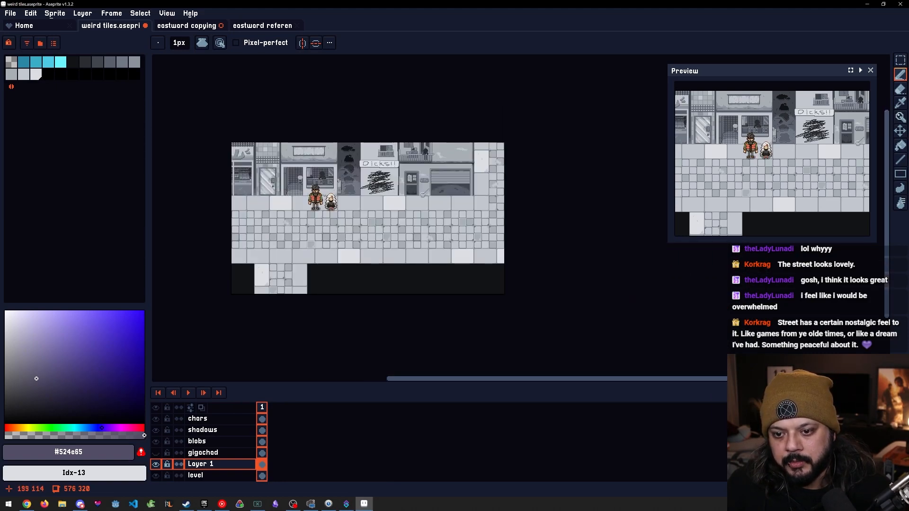
drag(341, 198, 353, 192)
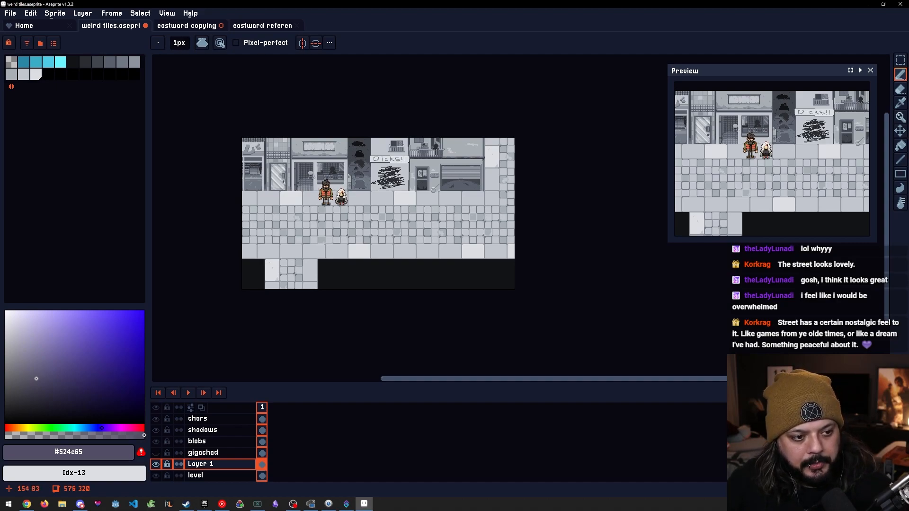
drag(325, 177, 334, 197)
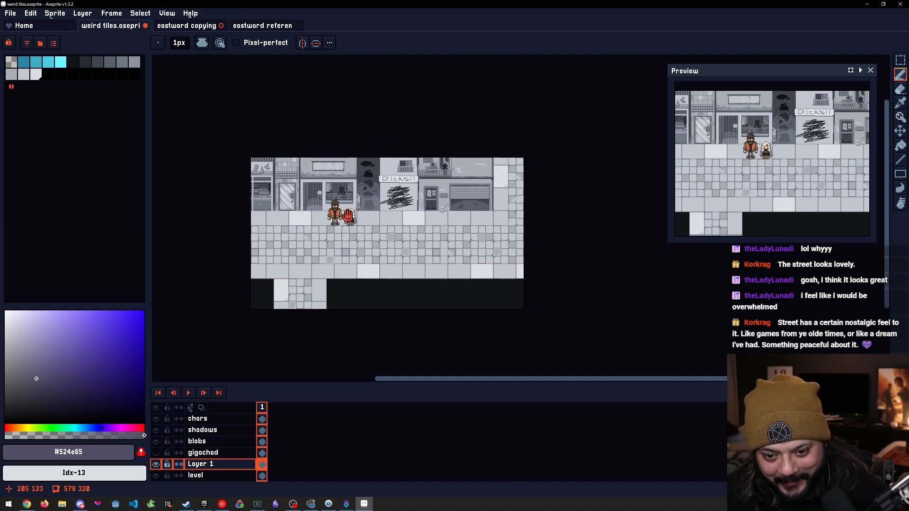
Repaint the left foot pixel of the stool in the shop doorway with palette colour Idx-7
scroll(331, 205, up, 1)
scroll(327, 198, up, 4)
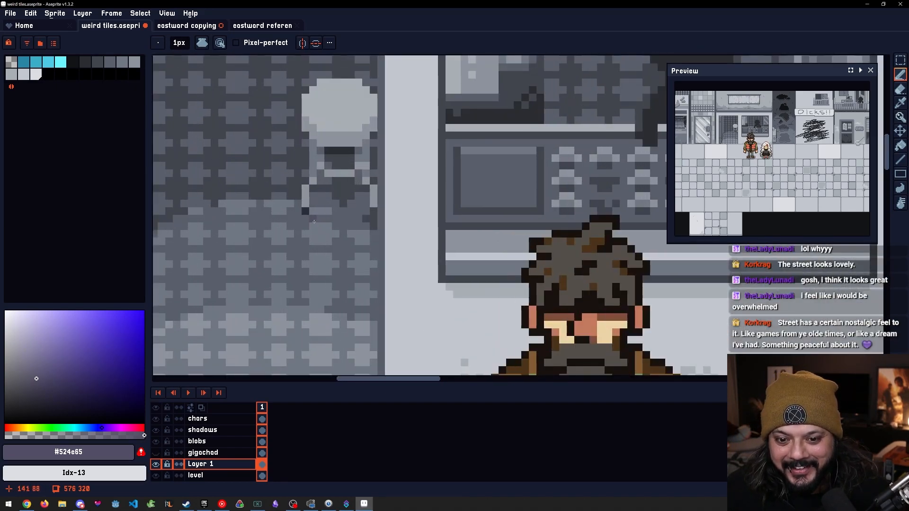
key(i)
click(306, 206)
key(b)
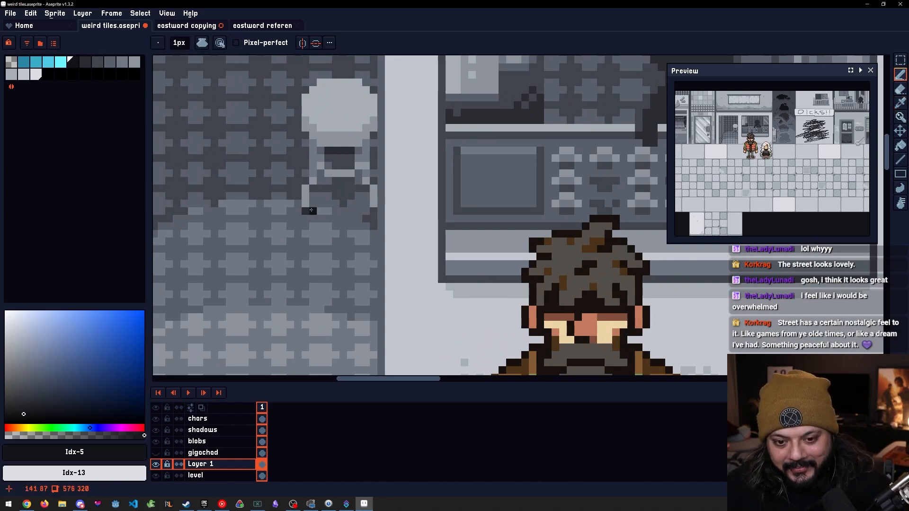
key(bracketright)
key(bracketright)
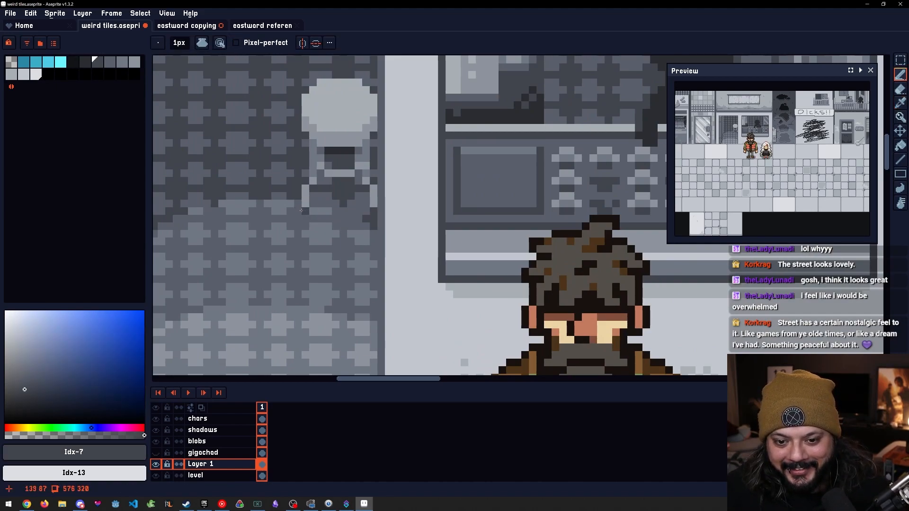
scroll(326, 218, down, 4)
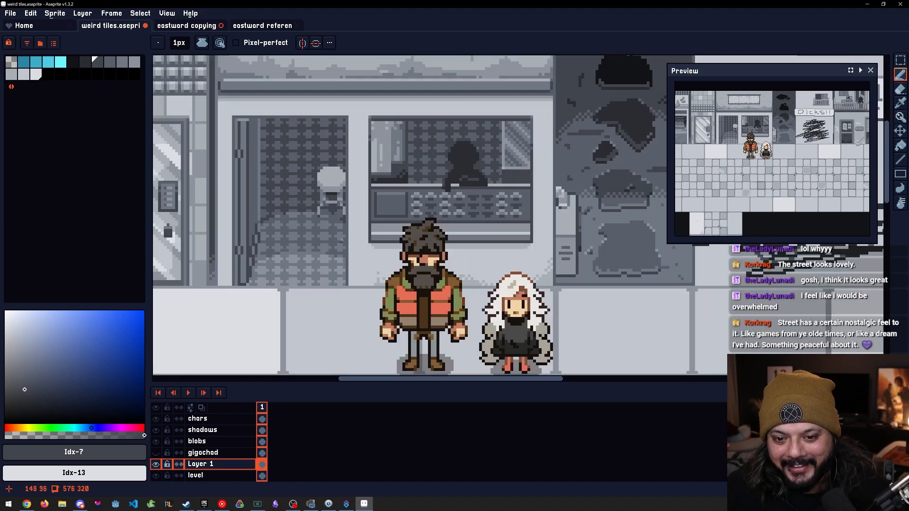
scroll(365, 232, up, 3)
scroll(336, 248, up, 1)
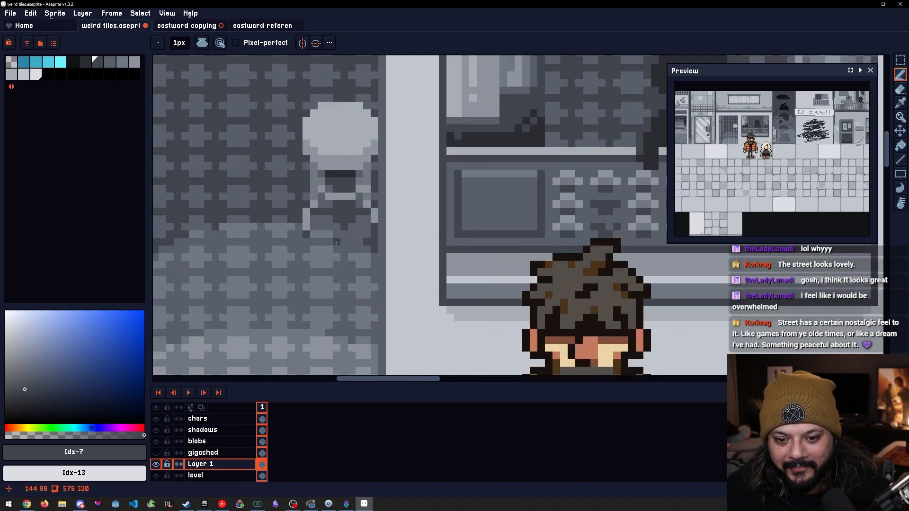
click(306, 236)
Paint a short vertical shadow in palette colour Idx-6 beside the stool's left leg
key(bracketleft)
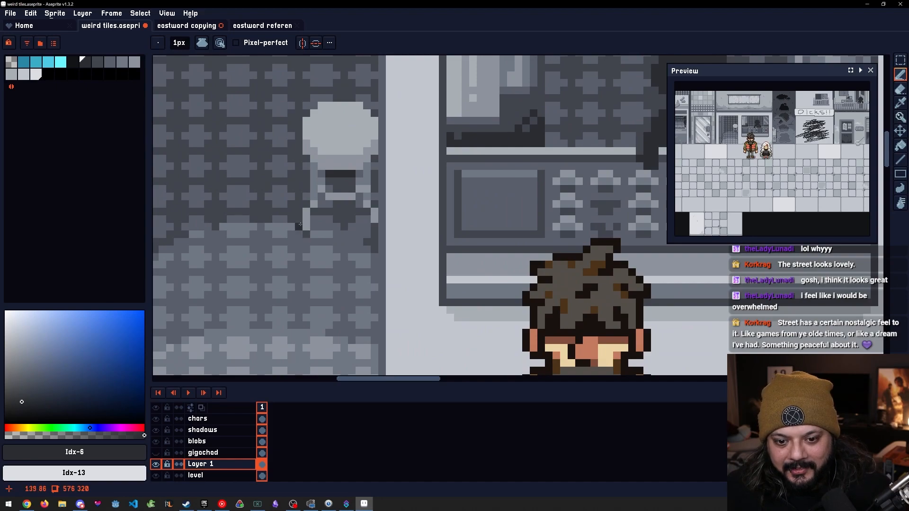
scroll(339, 211, left, 2)
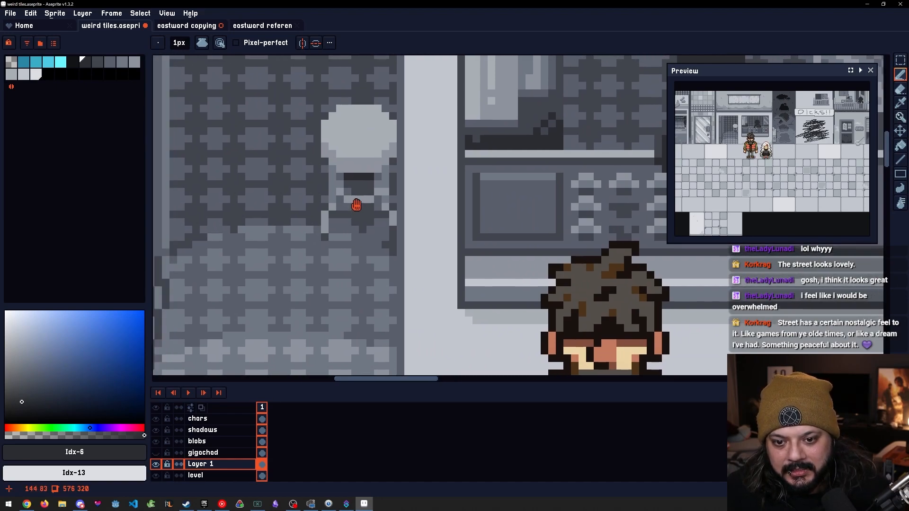
drag(334, 192, 332, 200)
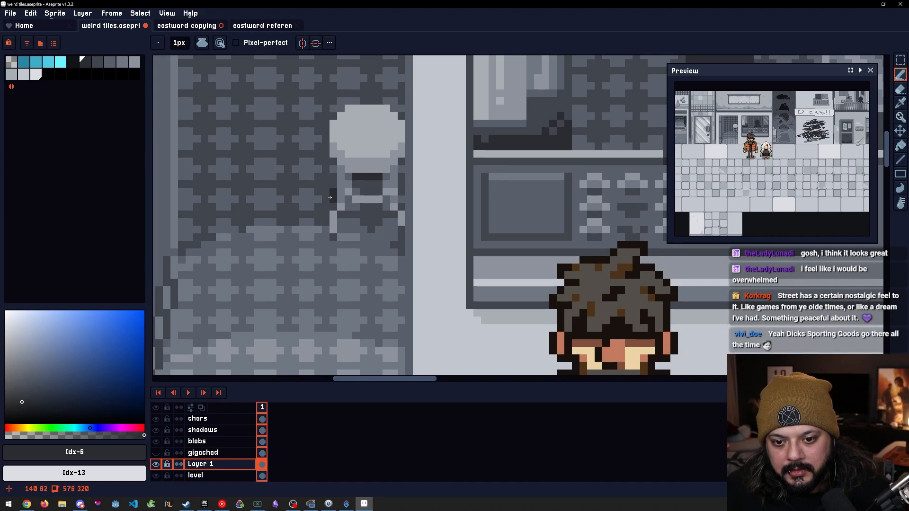
Lengthen the stool's right leg by one pixel in its own grey and add a dark Idx-6 foot pixel beneath it
scroll(402, 200, up, 3)
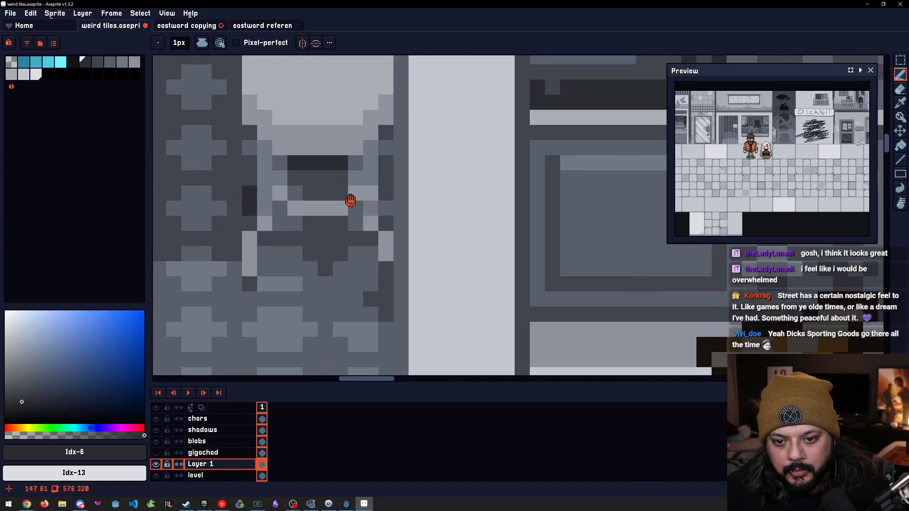
key(alt)
alt+click(376, 260)
click(377, 270)
alt+click(247, 281)
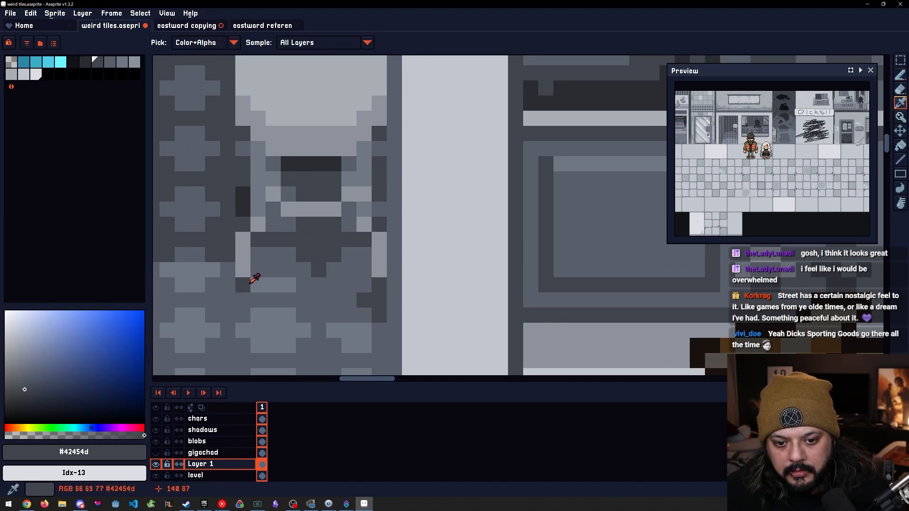
click(379, 283)
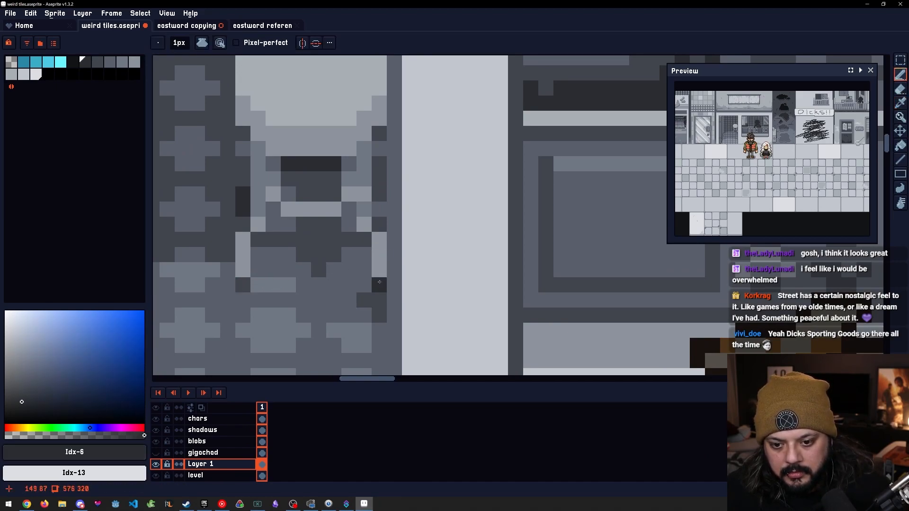
Paint a three-pixel vertical Idx-6 shadow beside the stool's right leg to match the left side
drag(379, 193, 380, 208)
click(375, 183)
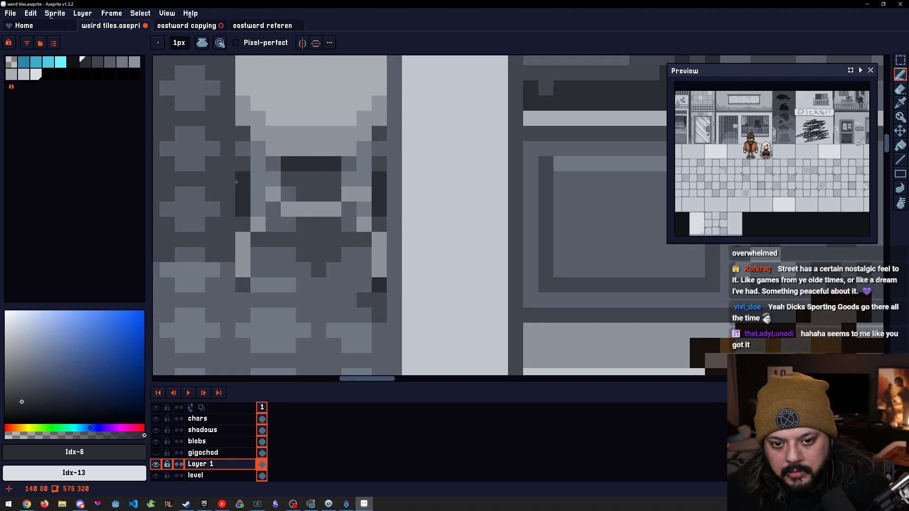
scroll(260, 219, down, 7)
drag(284, 239, 351, 231)
scroll(303, 210, up, 4)
scroll(341, 217, down, 2)
scroll(339, 219, up, 1)
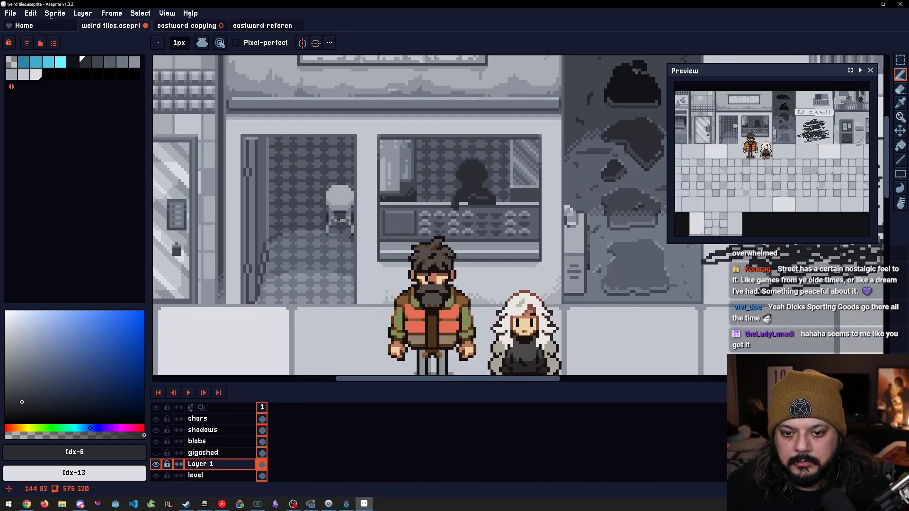
Select the stool's whole seat and darken it with a 6 px pencil in Shading ink using the grey Idx-6 to Idx-13 ramp
scroll(338, 220, up, 3)
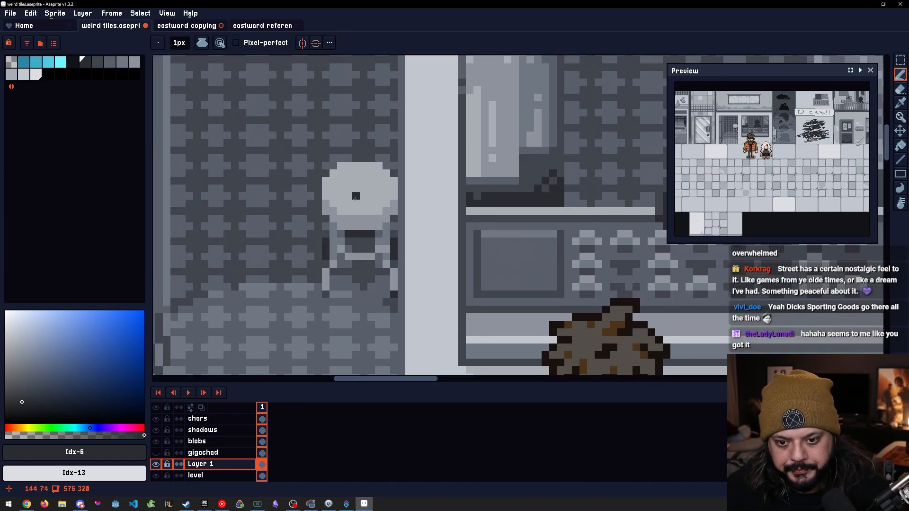
key(w)
click(333, 222)
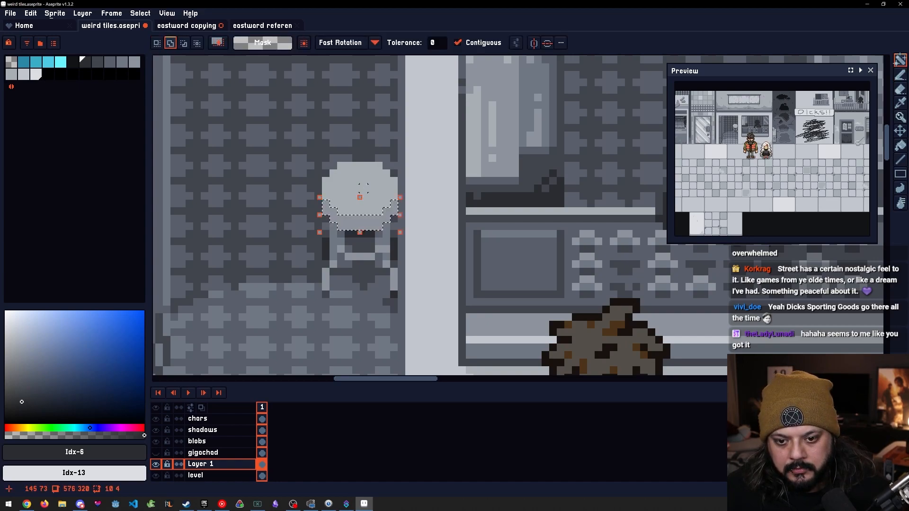
key(b)
click(203, 44)
click(218, 104)
click(36, 75)
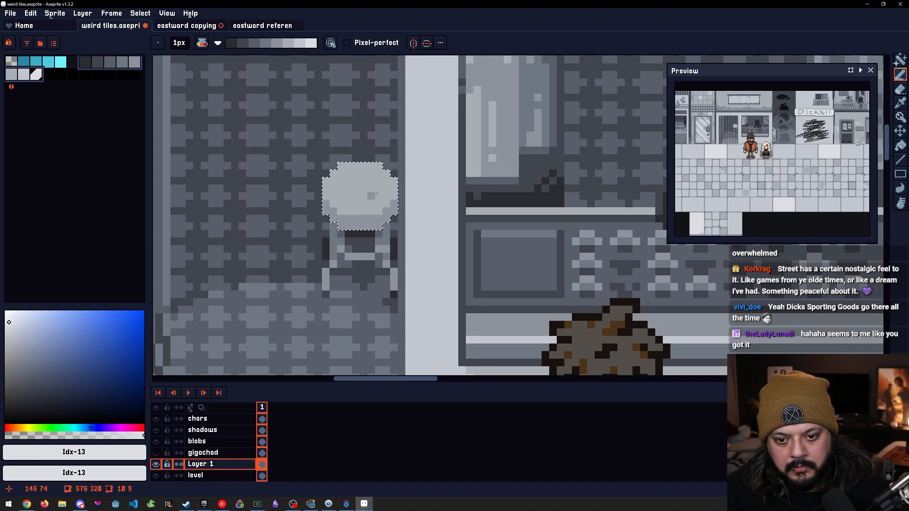
scroll(357, 196, down, 5)
drag(347, 215, 333, 191)
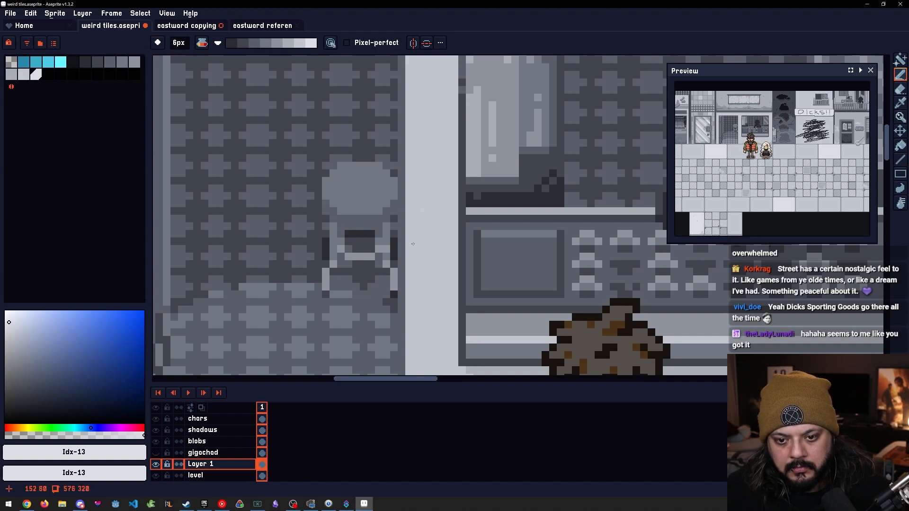
scroll(412, 254, down, 3)
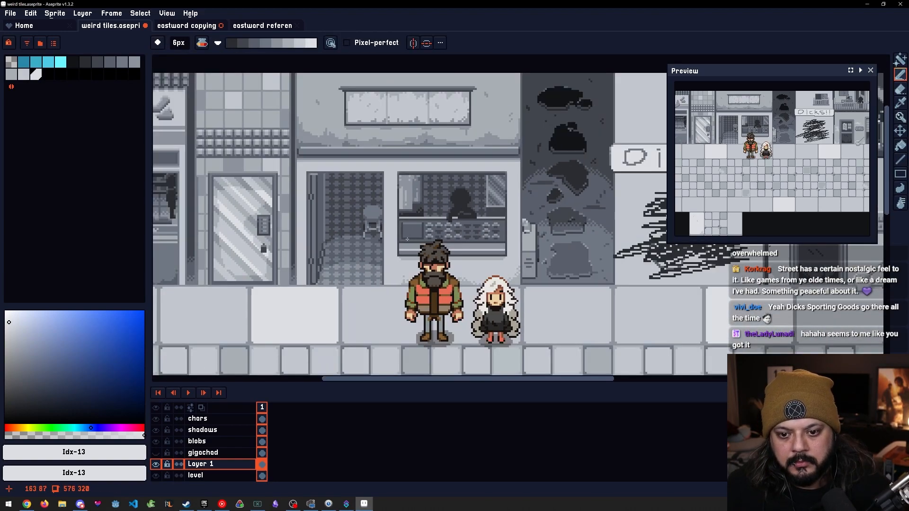
Pick grey #717884 from the stool and reset the pencil to 1 px with Simple ink
scroll(407, 239, up, 4)
alt+click(415, 245)
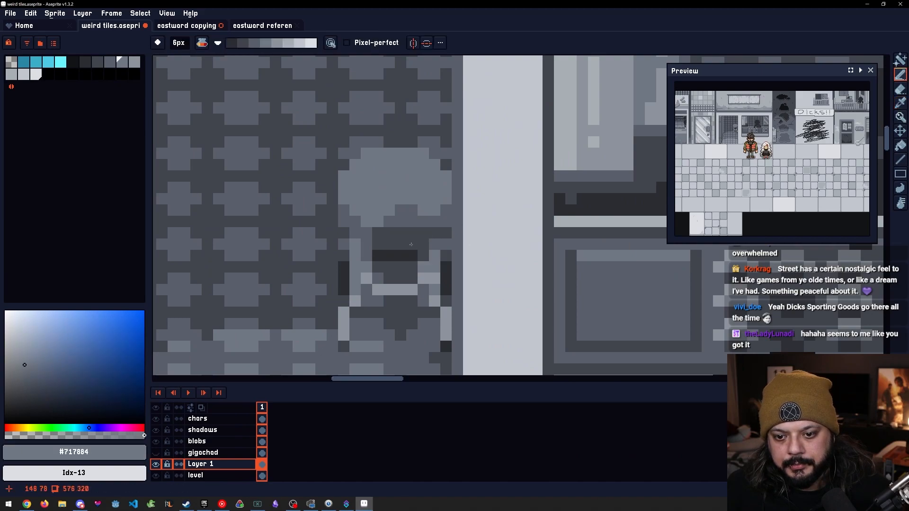
alt+scroll(384, 158, down, 5)
click(218, 43)
click(215, 57)
scroll(365, 157, down, 3)
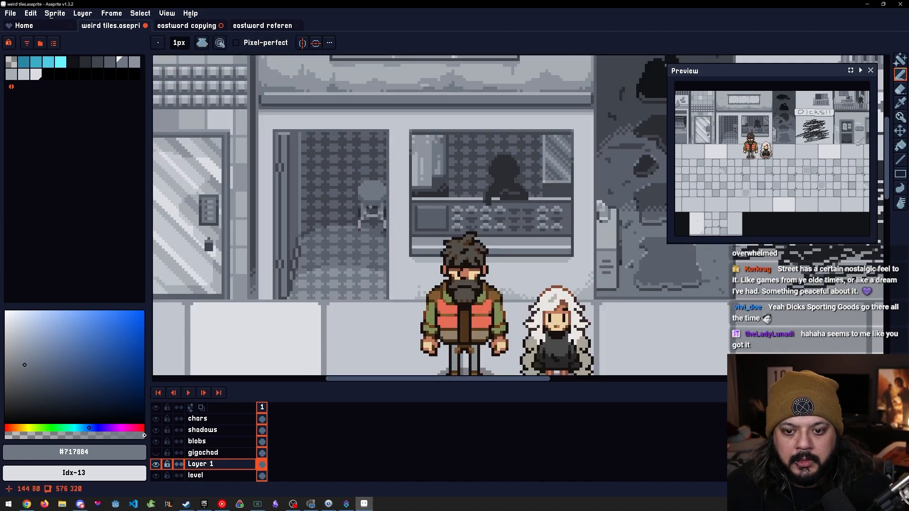
Try outlining an inner panel on the stool's seat in the darker grey #5a5f6b
scroll(370, 209, up, 3)
alt+click(370, 194)
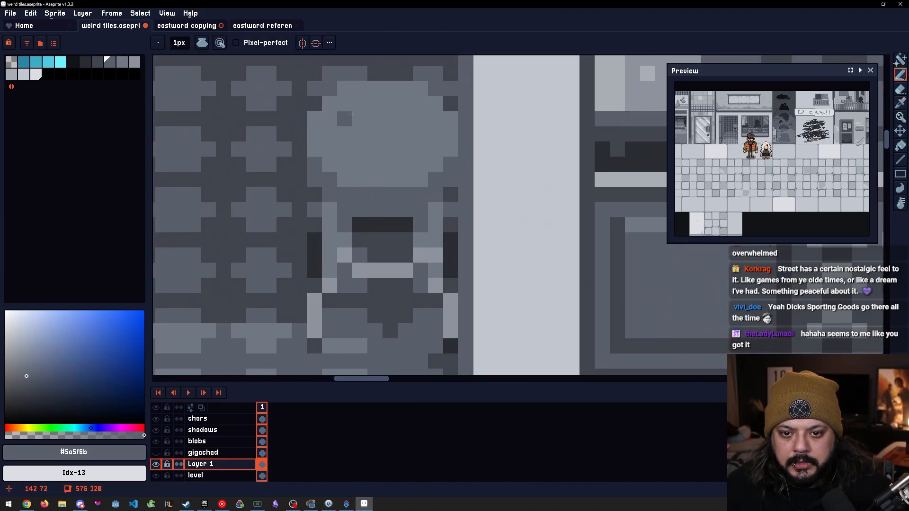
drag(372, 166, 364, 164)
scroll(492, 136, down, 3)
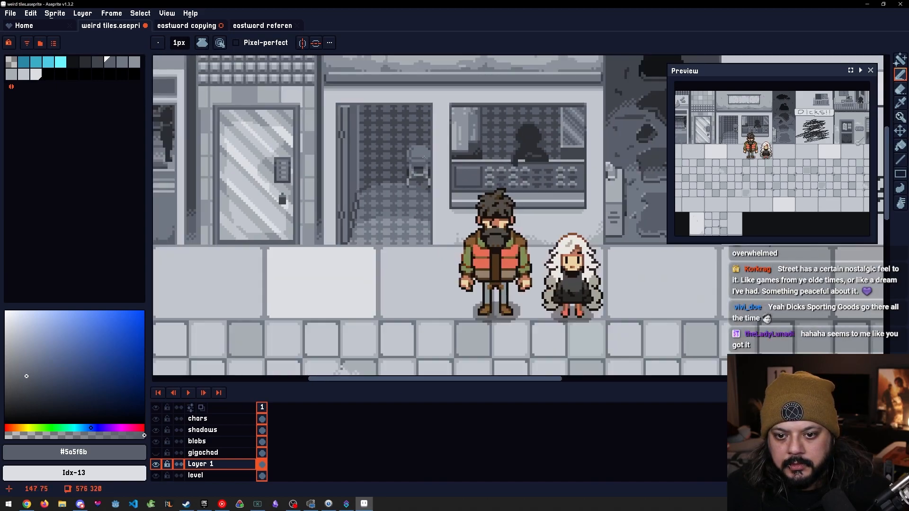
scroll(415, 148, up, 3)
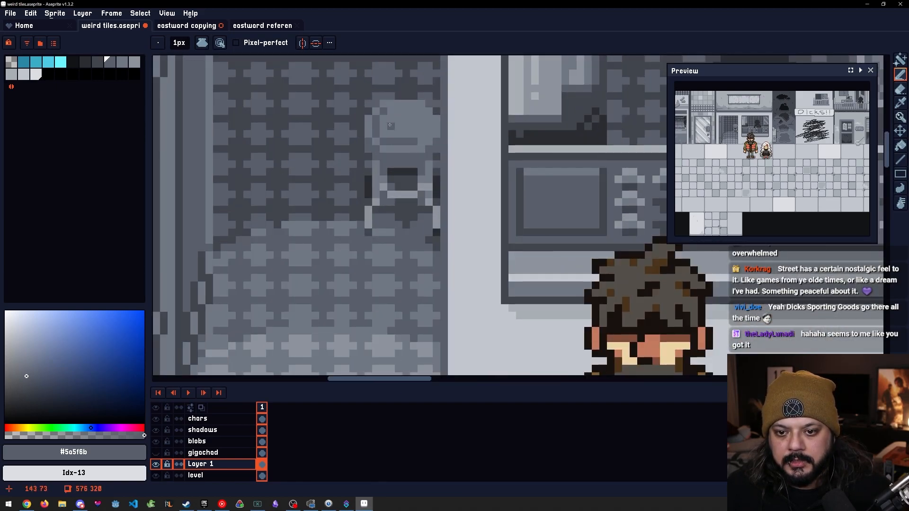
click(390, 109)
drag(409, 109, 413, 110)
click(415, 112)
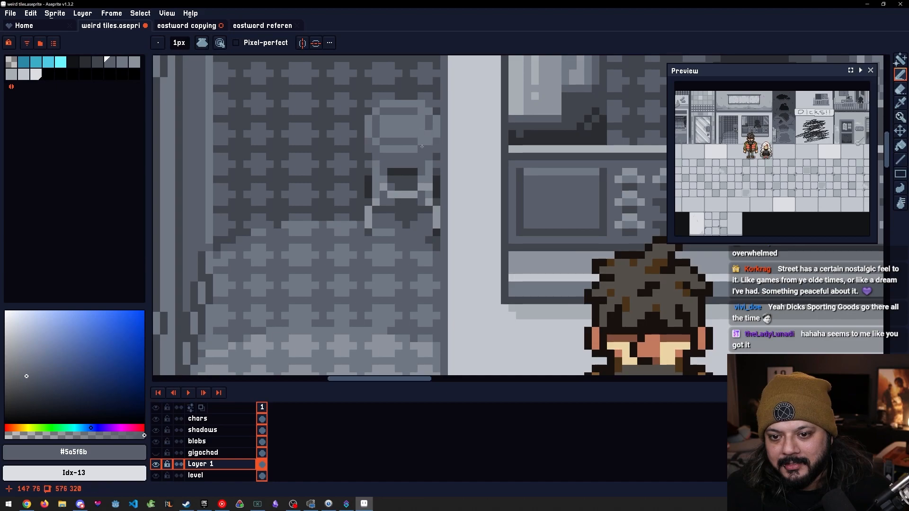
Undo the inner outline painted on the stool's seat
scroll(429, 143, down, 5)
scroll(417, 160, up, 5)
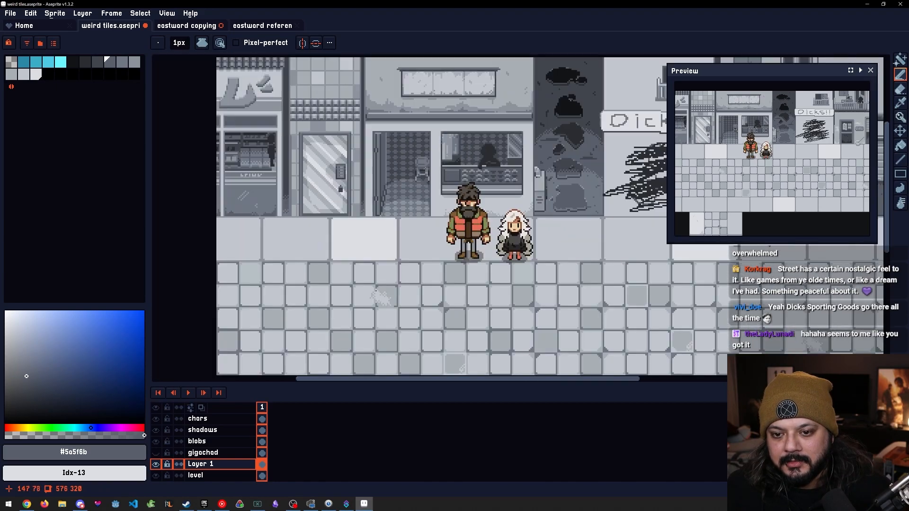
key(ctrl+z)
key(ctrl+z)
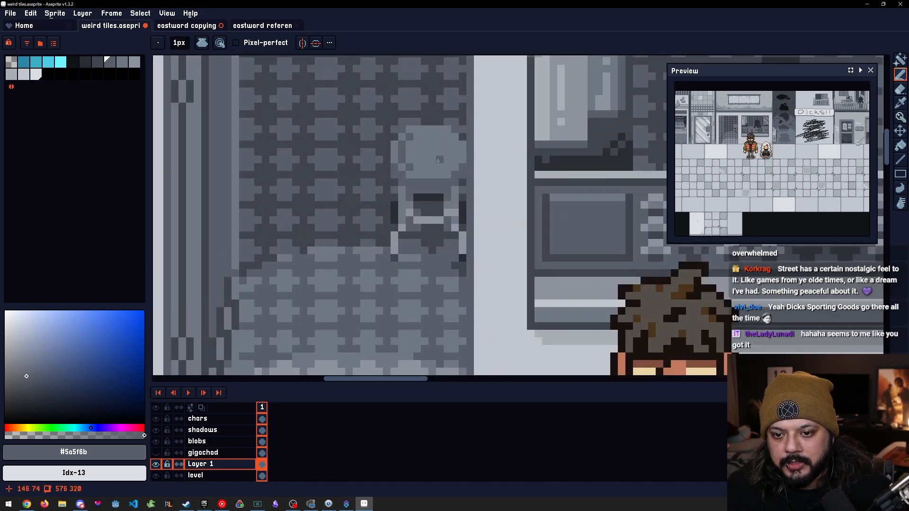
Paint a stepped diagonal #5a5f6b shade on the left part of the seat and trim its inner pixels with #717884
scroll(416, 172, up, 2)
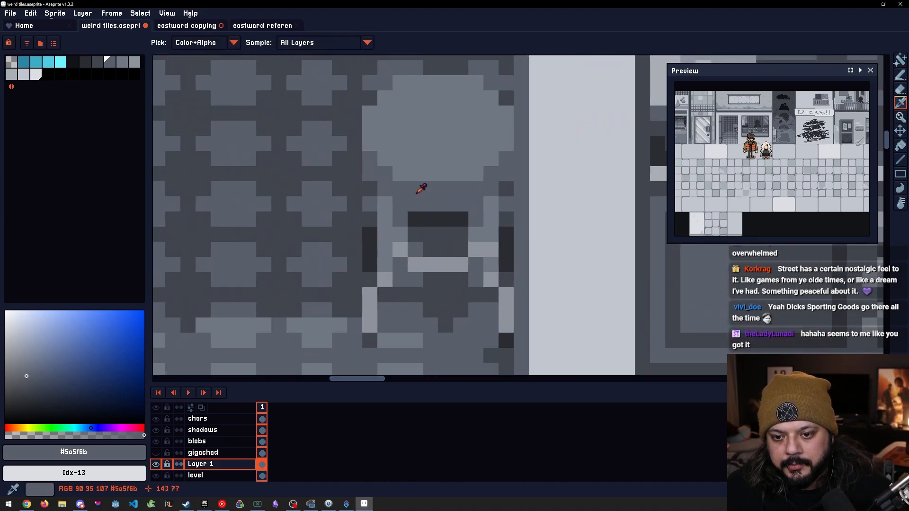
click(404, 147)
drag(407, 152, 415, 159)
click(400, 128)
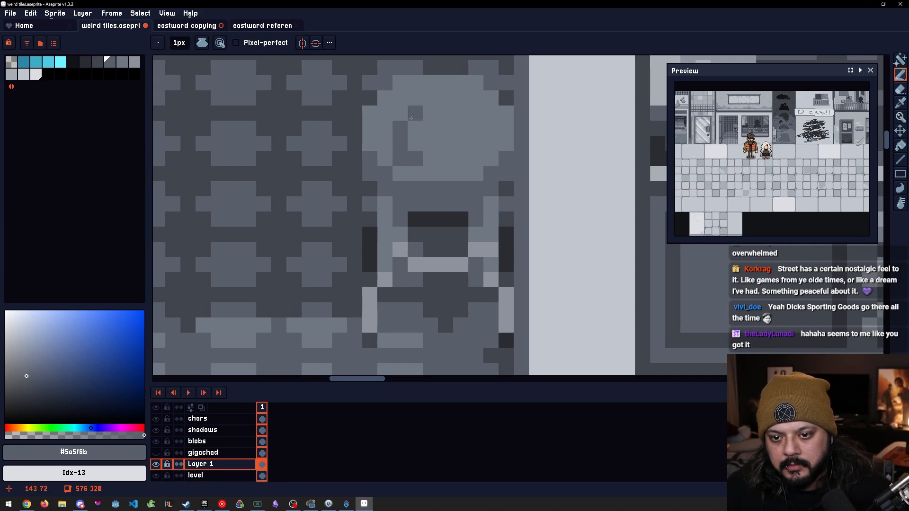
click(400, 113)
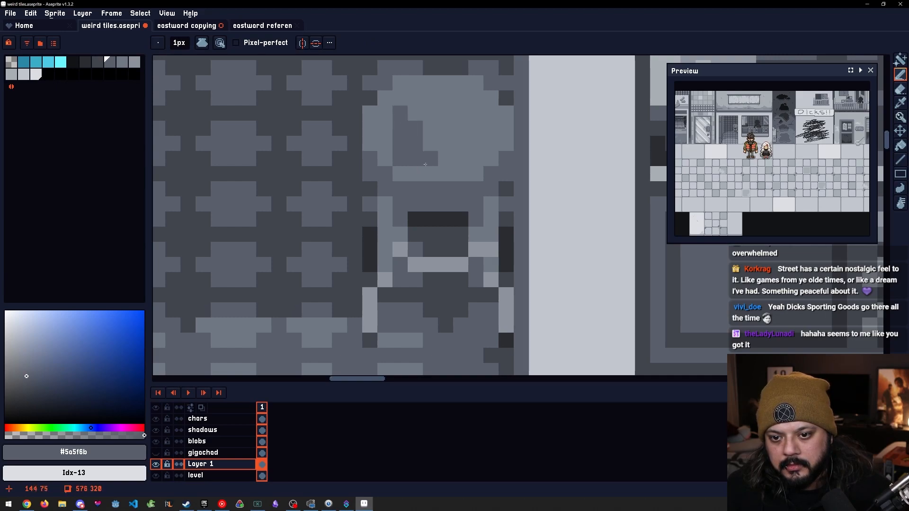
alt+click(386, 135)
click(400, 144)
click(415, 159)
Extend the #5a5f6b shading with a short vertical notch at the lower middle of the seat
mouse_move(443, 129)
mouse_down()
mouse_move(393, 177)
mouse_move(383, 207)
mouse_up()
alt+click(354, 176)
drag(396, 194, 395, 203)
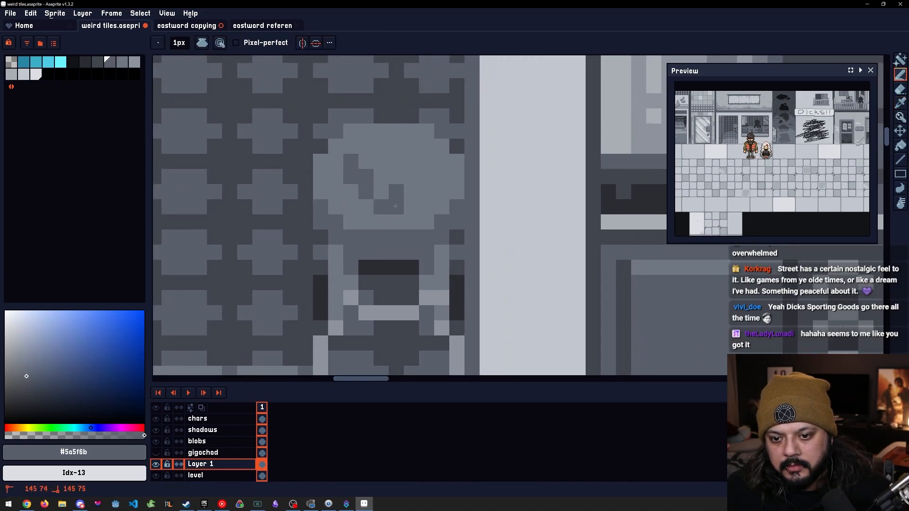
click(388, 217)
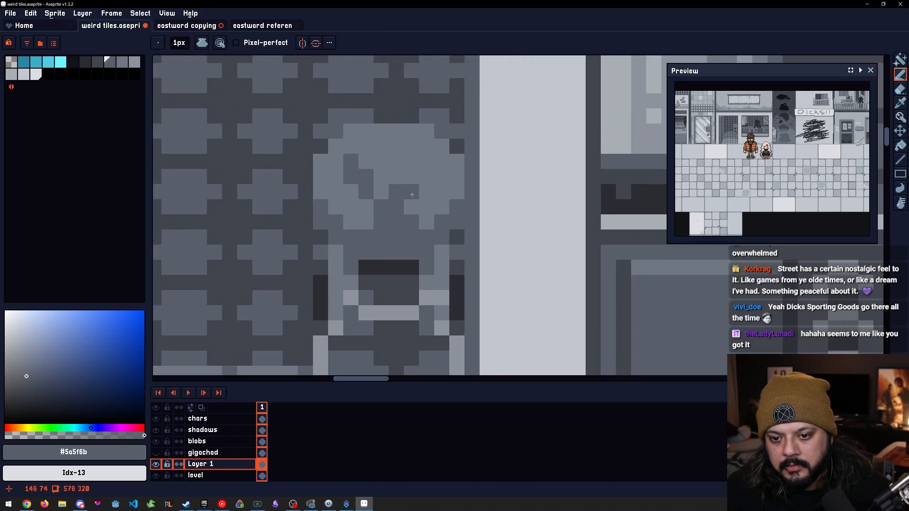
Paint a light Idx-10 rim along the seat's lower edge, stepping up at both corners
alt+click(424, 210)
key(bracketleft)
key(bracketright)
key(bracketright)
key(bracketright)
key(bracketleft)
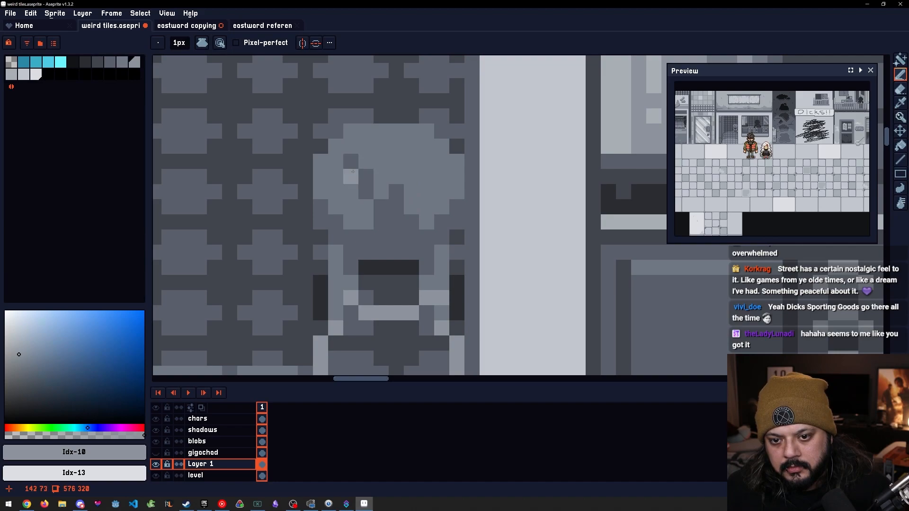
drag(350, 238, 427, 238)
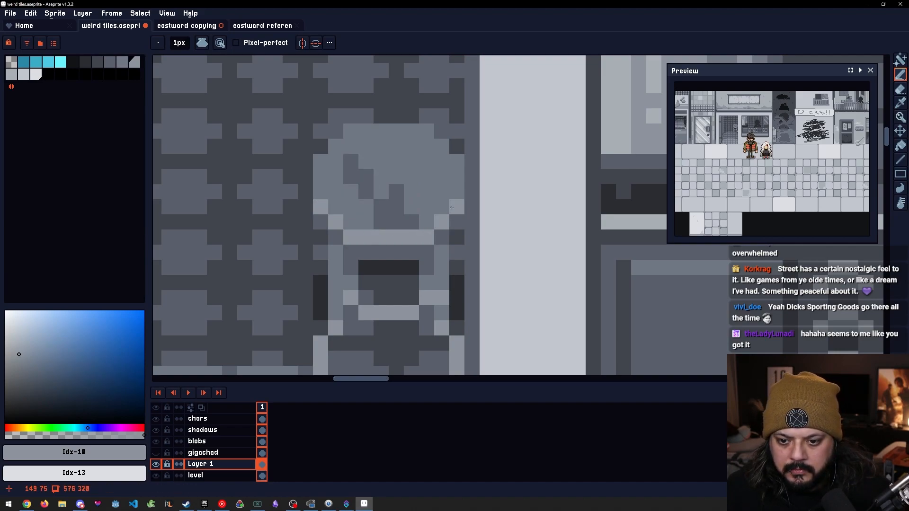
scroll(451, 208, down, 4)
scroll(378, 148, up, 4)
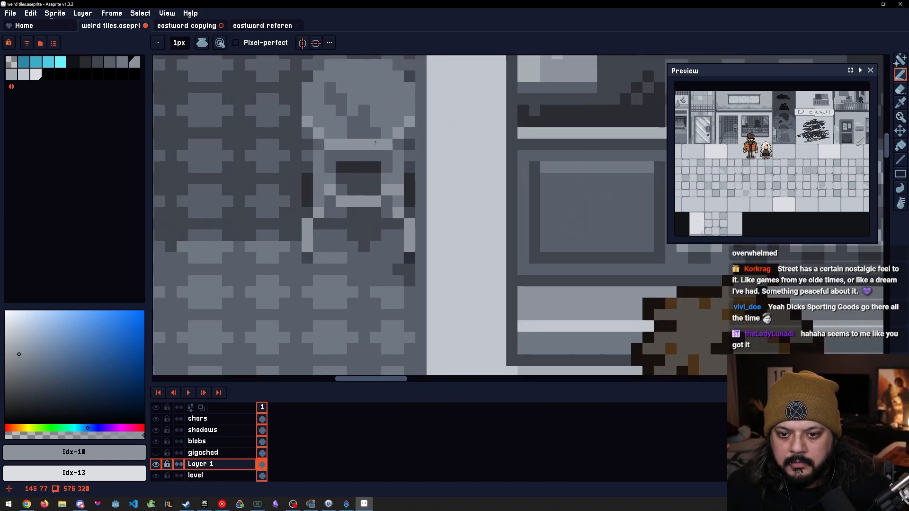
Add a #5a5f6b pixel near the seat's left edge and paint out the diagonal shading with #717884
scroll(378, 148, up, 1)
alt+click(377, 182)
click(317, 166)
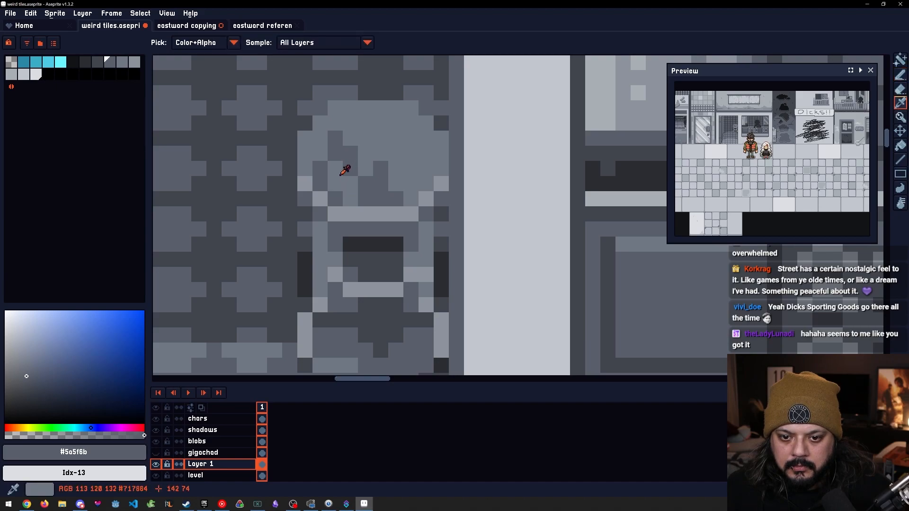
alt+click(337, 157)
mouse_move(350, 153)
mouse_down()
mouse_move(303, 166)
mouse_move(321, 162)
mouse_move(325, 182)
mouse_up()
Place single #5a5f6b shade pixels along the seat's left side and clean up the edge beside them with #717884
alt+click(320, 167)
click(305, 168)
alt+click(320, 154)
alt+click(329, 179)
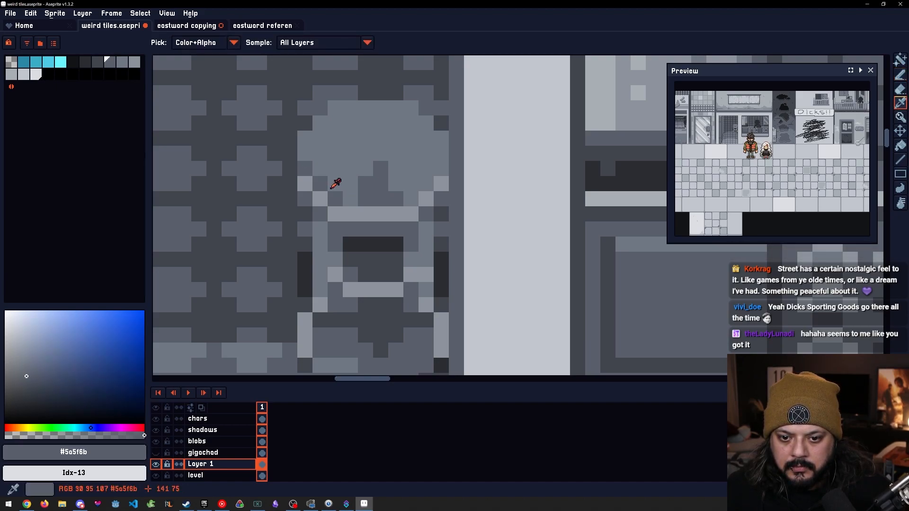
click(318, 167)
click(320, 139)
alt+click(308, 158)
click(306, 168)
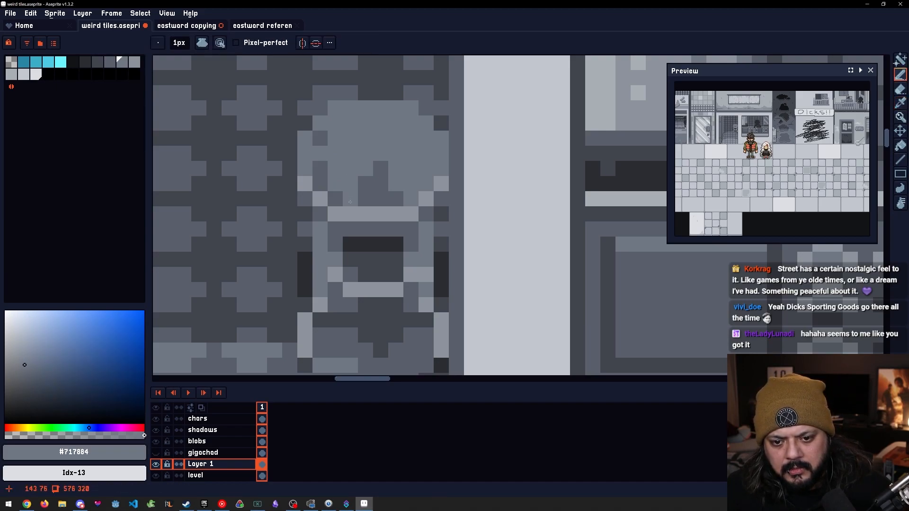
Paint out the seat's central notch with #717884 and touch up its lower right corner in #5a5f6b
click(381, 168)
alt+click(397, 195)
click(408, 197)
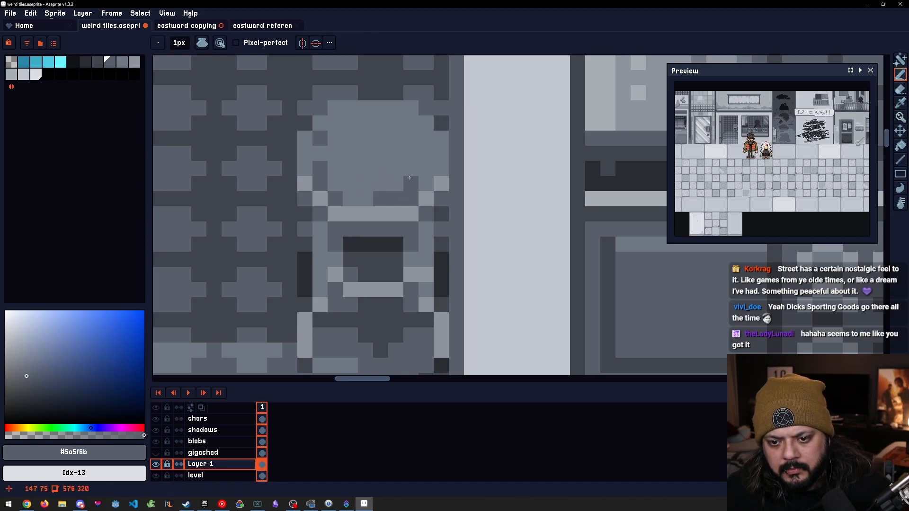
scroll(394, 189, down, 3)
scroll(395, 192, down, 5)
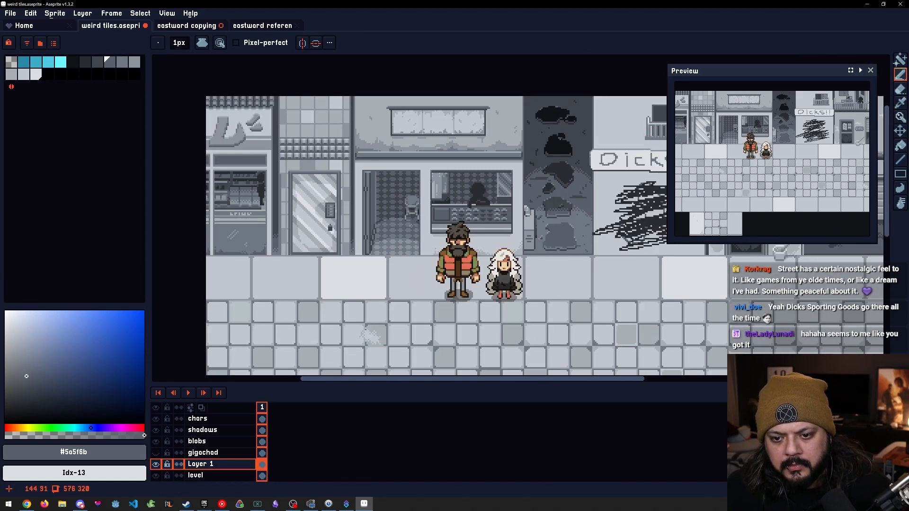
Draw a stepped vertical #5a5f6b crease down the middle of the seat and clear the lower right shading with #717884
scroll(411, 208, up, 8)
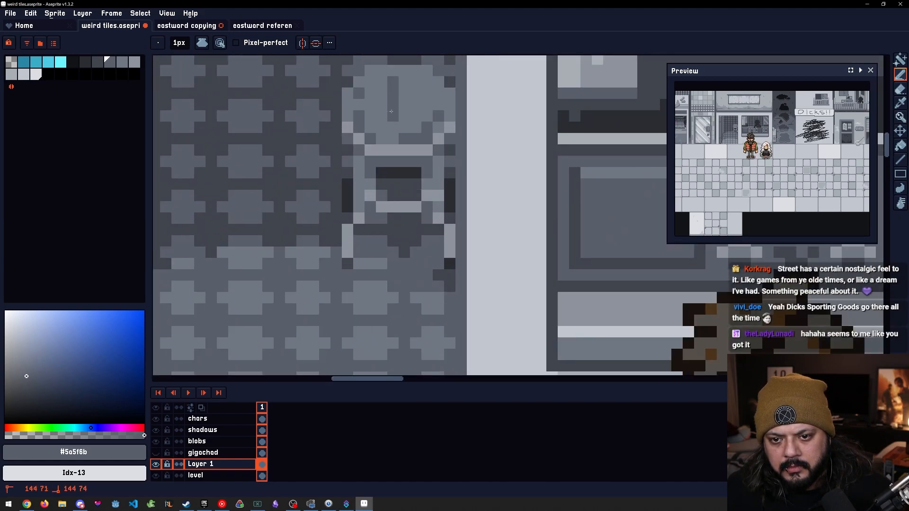
alt+click(400, 138)
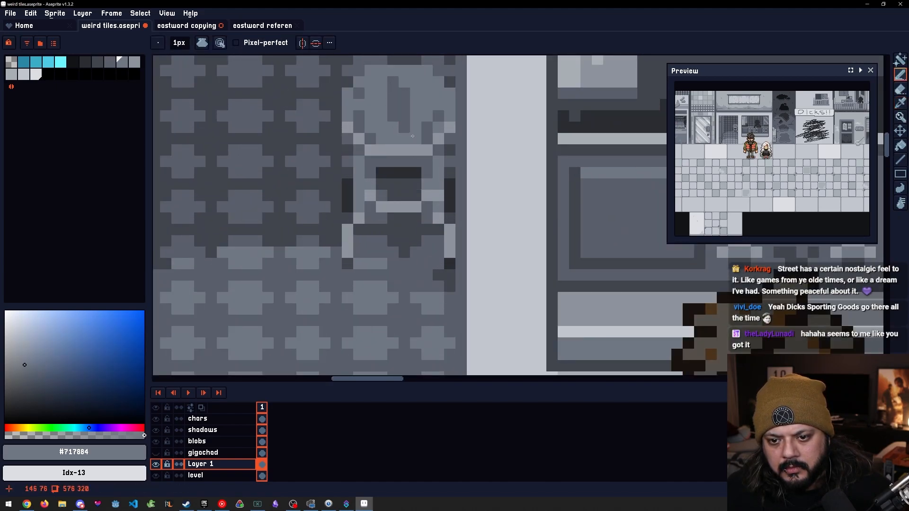
click(395, 117)
drag(428, 129, 439, 117)
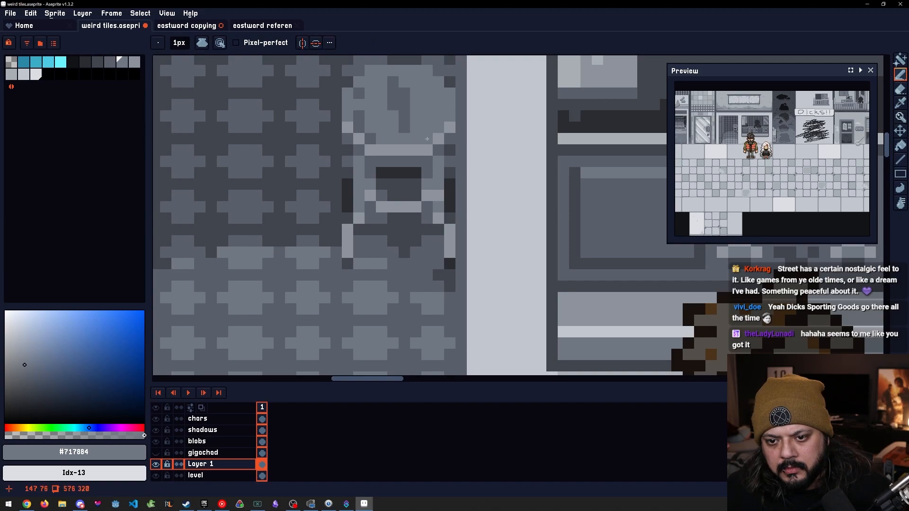
Paint a vertical #5a5f6b streak on the seat just left of the central crease
scroll(434, 136, down, 4)
scroll(415, 120, up, 3)
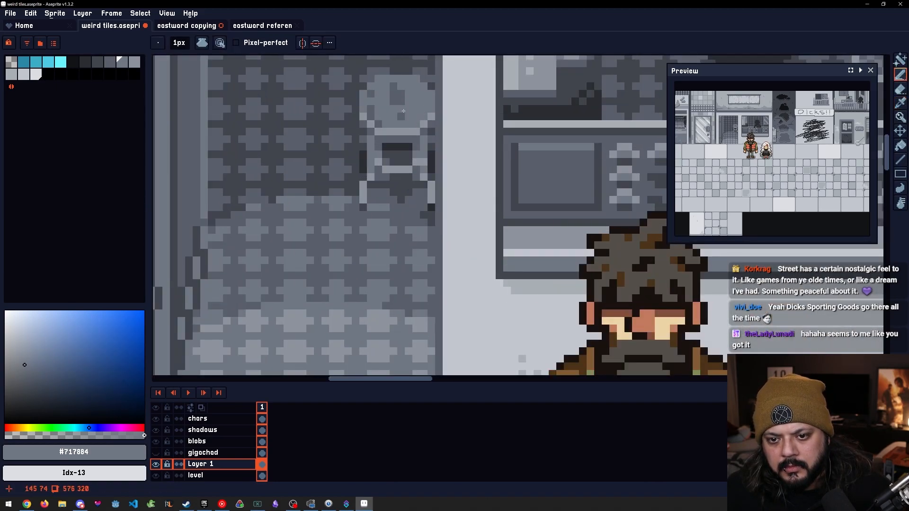
scroll(403, 110, up, 1)
scroll(411, 112, down, 3)
scroll(417, 113, up, 4)
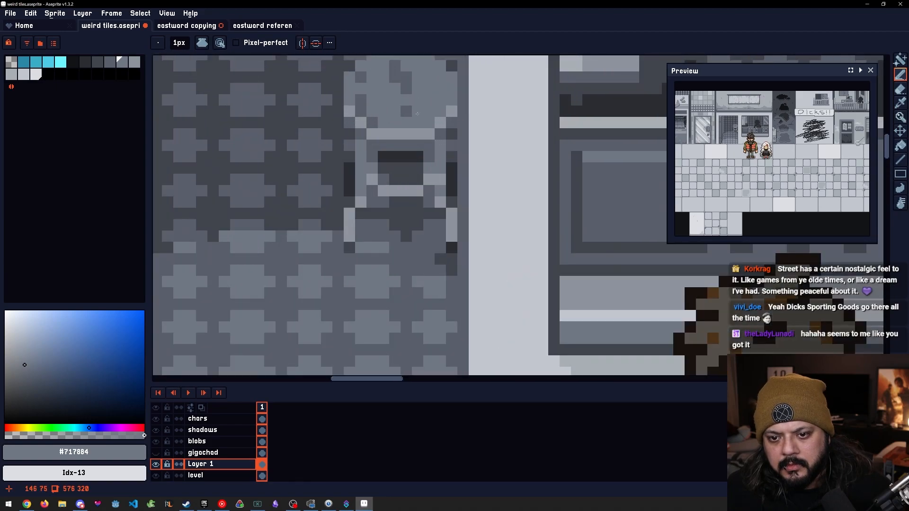
scroll(412, 123, up, 2)
alt+click(382, 134)
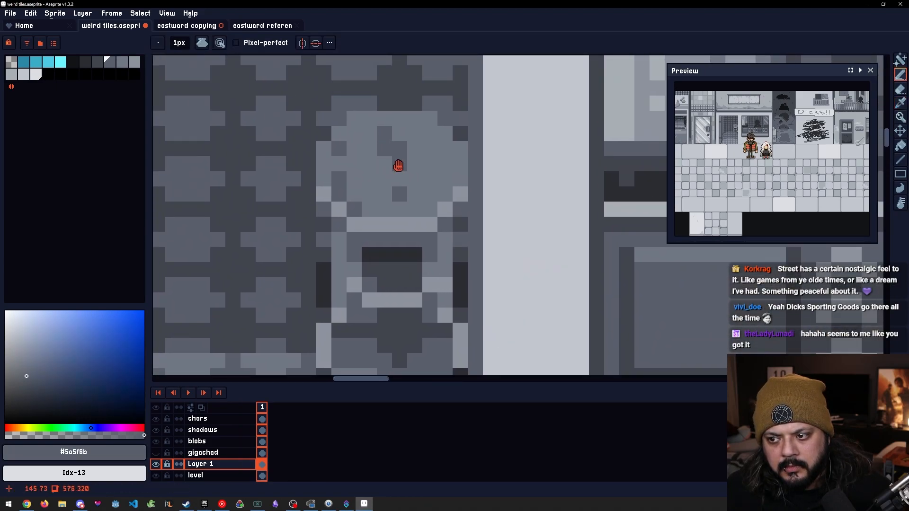
key(ctrl+z)
mouse_move(370, 149)
mouse_down()
mouse_move(369, 182)
mouse_move(377, 156)
mouse_move(372, 195)
mouse_up()
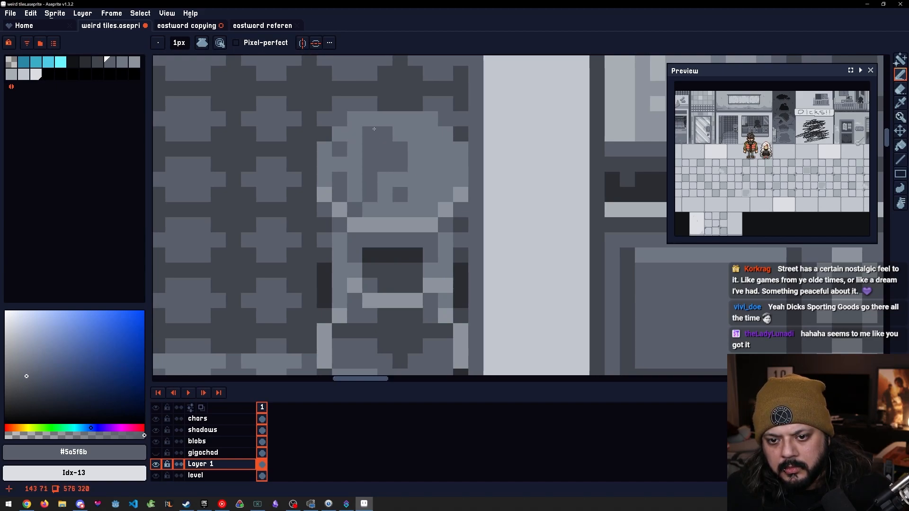
Darken the seat's top edge beside the central crease with #5a5f6b and paint a vertical streak on its right side
click(357, 120)
mouse_move(370, 120)
mouse_down()
mouse_move(355, 118)
mouse_move(402, 124)
mouse_up()
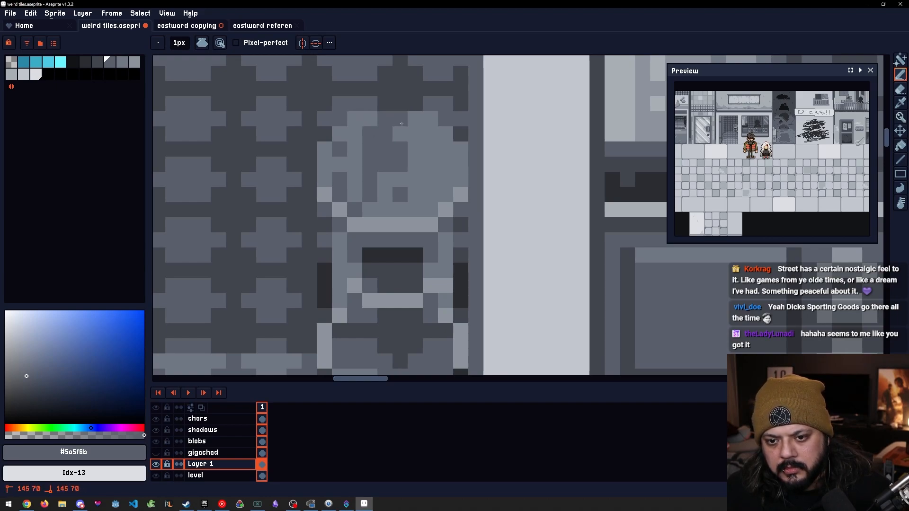
alt+click(428, 152)
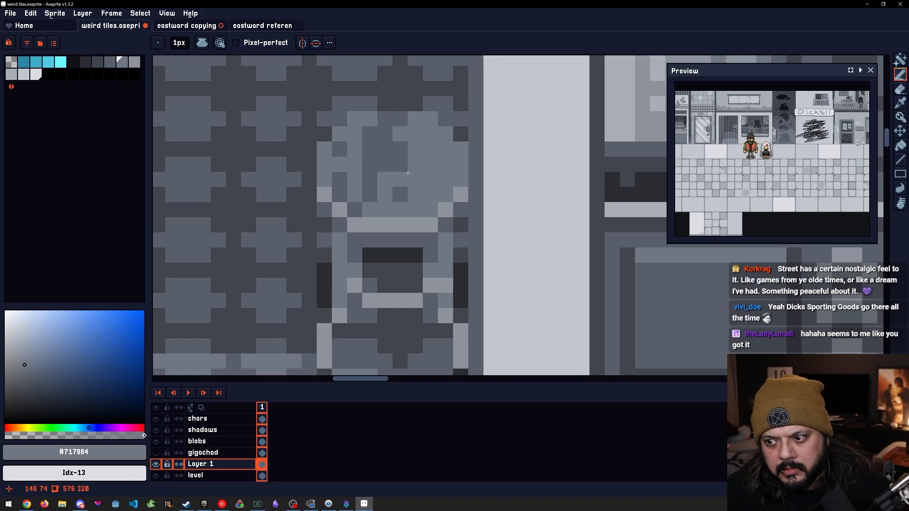
alt+click(400, 149)
drag(431, 134, 447, 187)
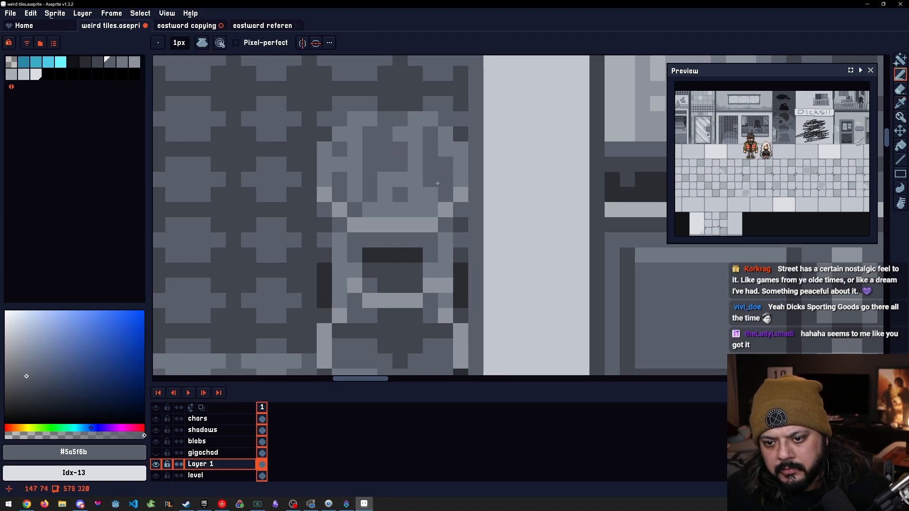
Touch up the shading on the seat's right side with #5a5f6b and enlarge the preview around the shop front
scroll(434, 174, down, 2)
scroll(433, 174, up, 2)
drag(450, 164, 425, 167)
click(442, 160)
scroll(421, 188, down, 5)
scroll(407, 188, down, 1)
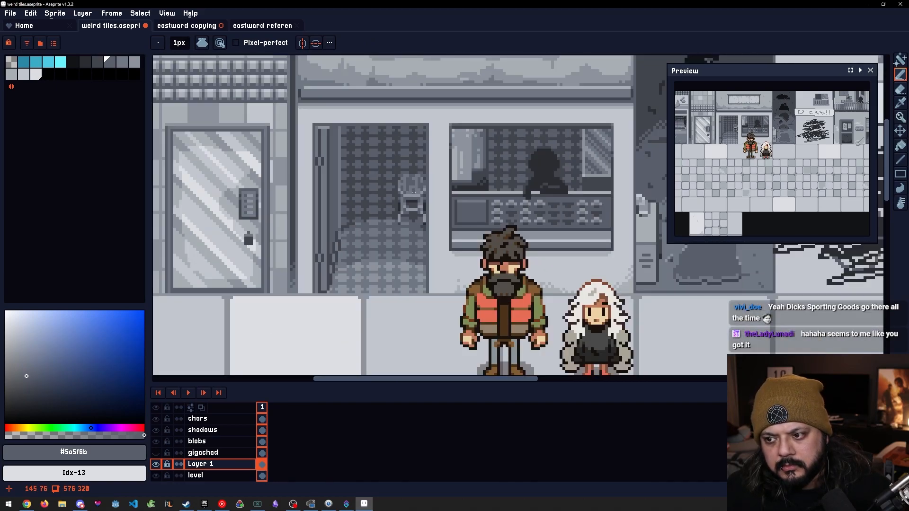
scroll(771, 125, up, 2)
scroll(724, 130, down, 1)
drag(724, 138, 804, 143)
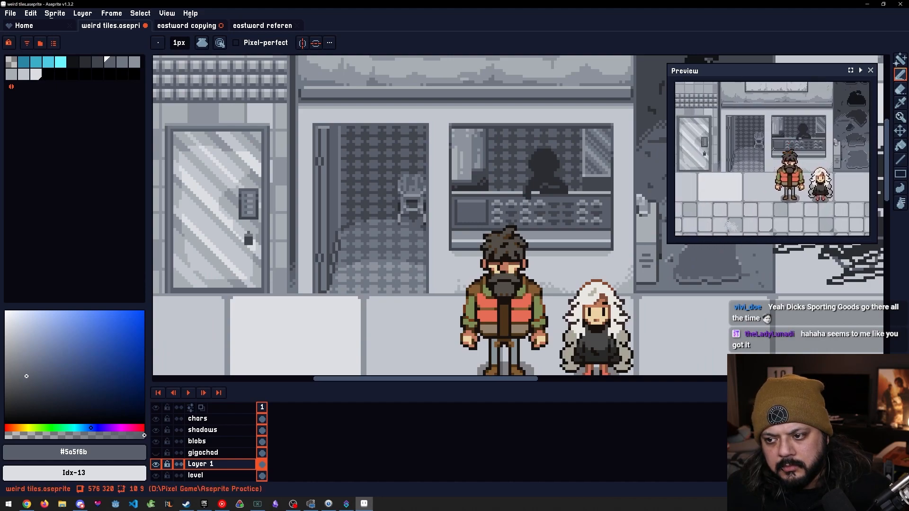
Paint a short vertical #5a5f6b streak on the seat's lower half, just right of the centre
scroll(364, 174, up, 3)
alt+click(407, 186)
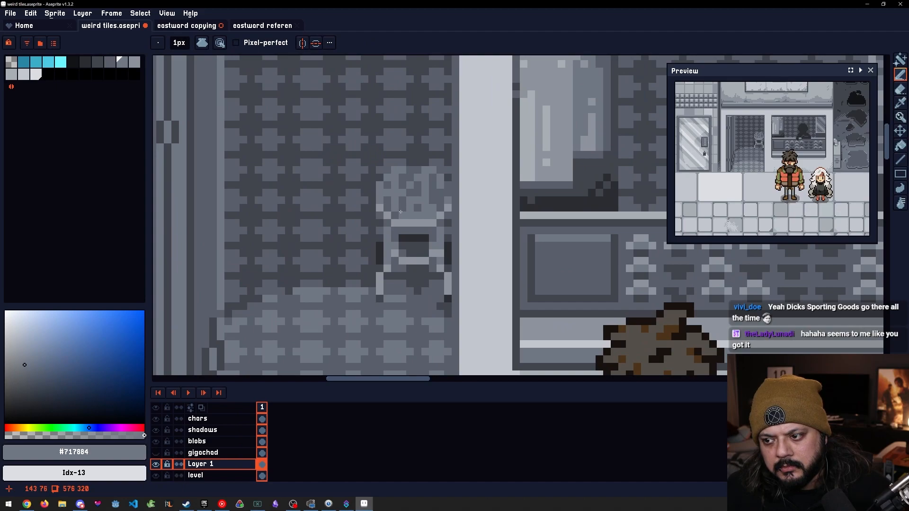
scroll(422, 206, up, 2)
alt+click(412, 209)
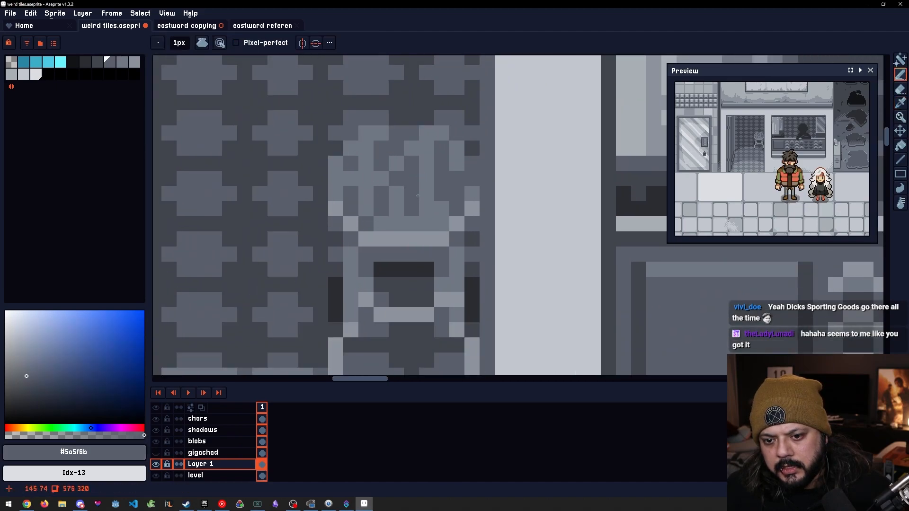
drag(426, 194, 428, 218)
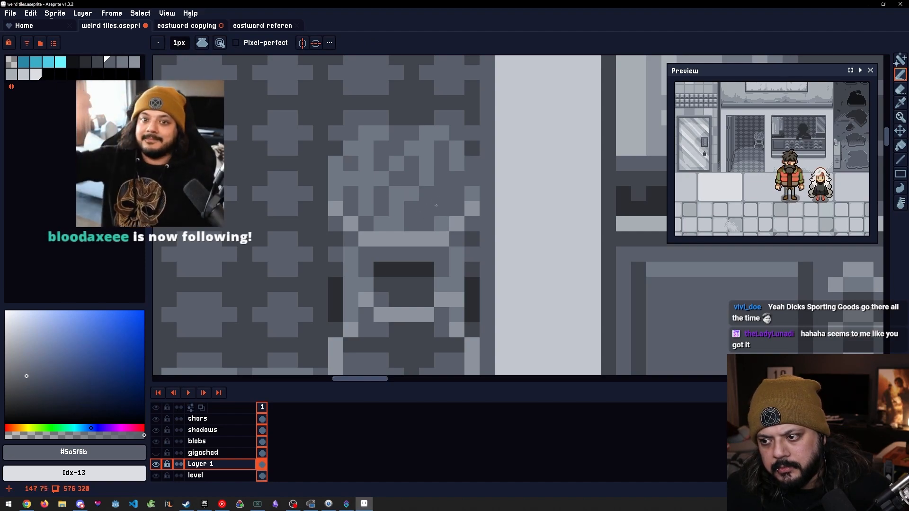
alt+click(431, 219)
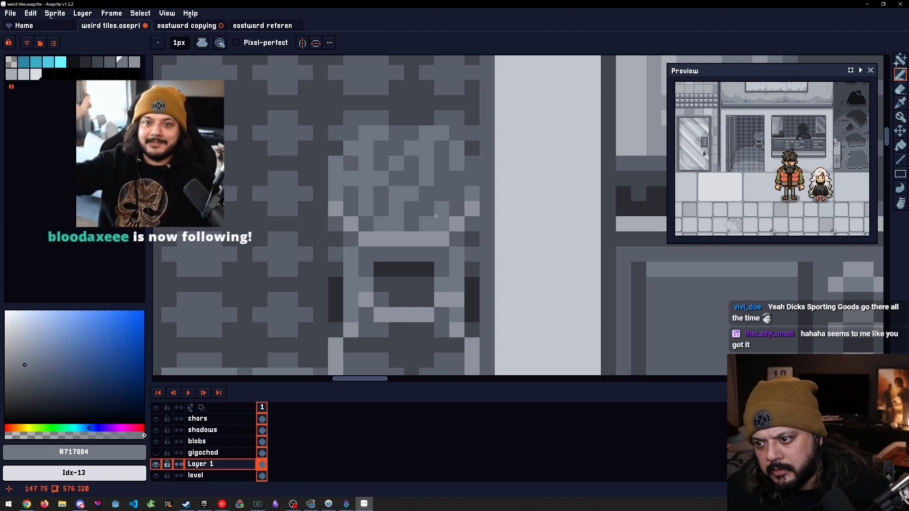
Place light grey Idx-10 highlight pixels across the seat's centre, along its left edge and near its right edge
alt+click(402, 199)
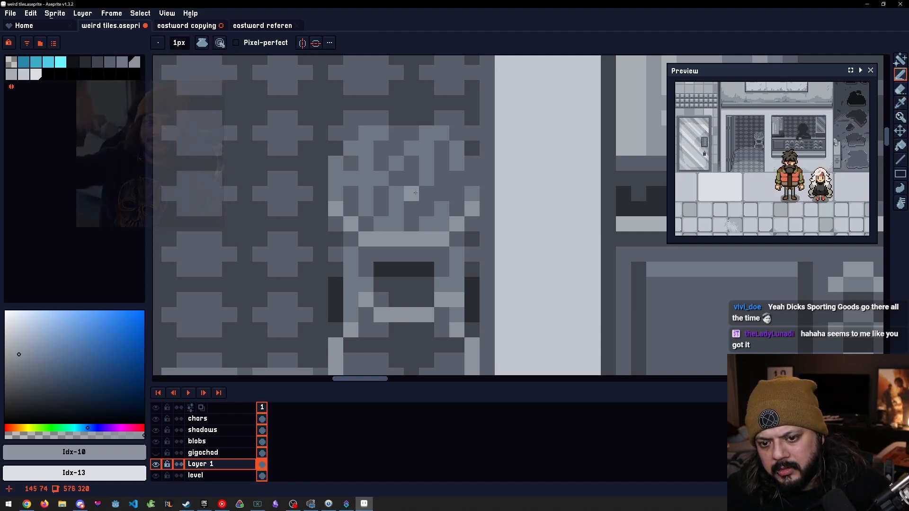
click(411, 148)
click(396, 164)
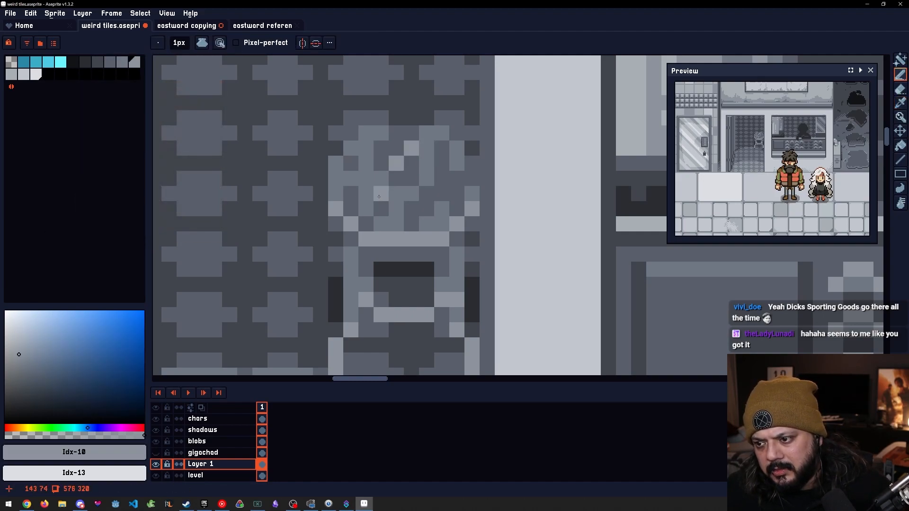
drag(336, 163, 336, 178)
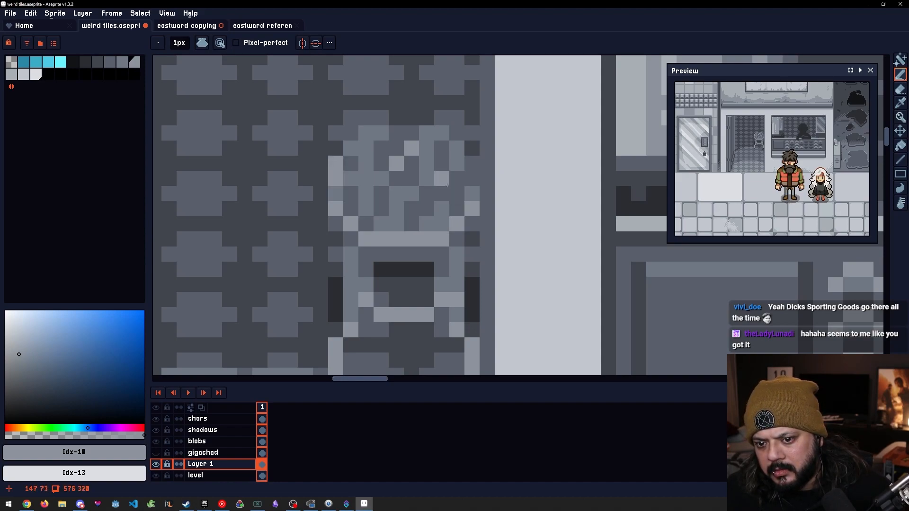
click(457, 178)
click(396, 209)
click(394, 199)
drag(411, 223, 410, 226)
alt+click(408, 236)
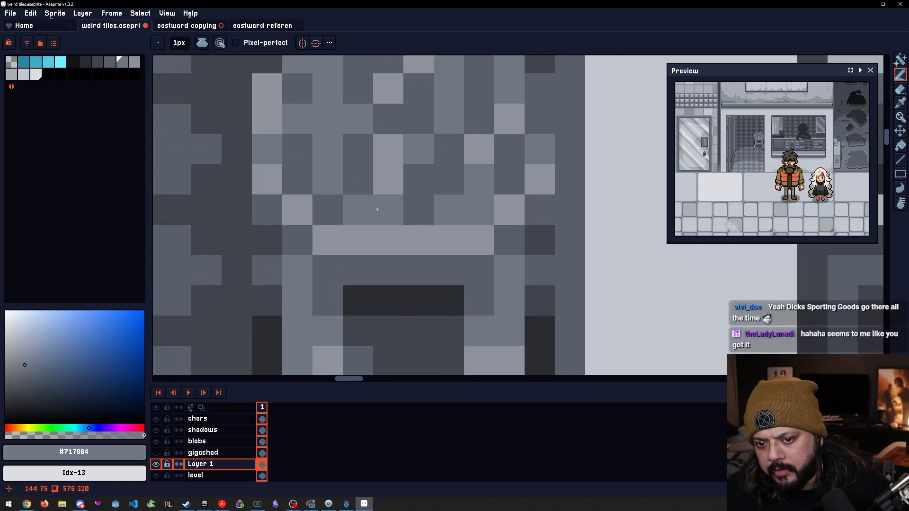
scroll(385, 229, down, 2)
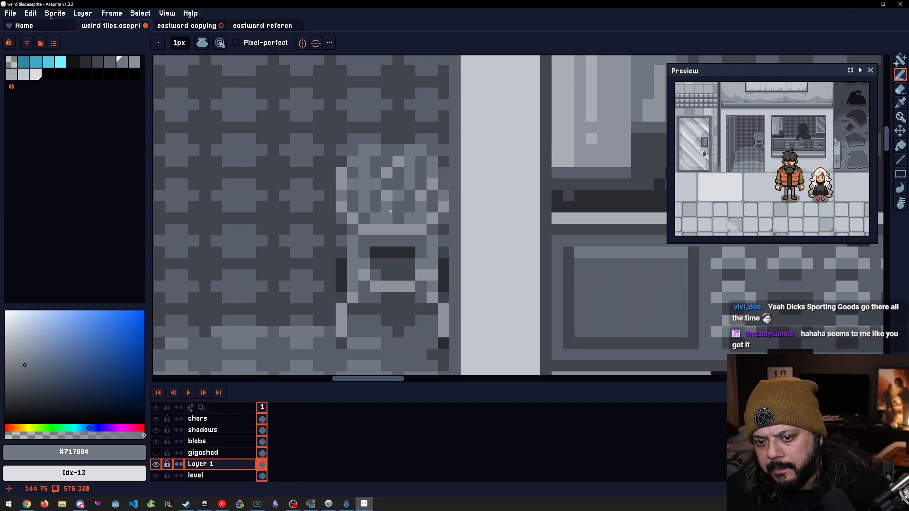
Try filling the seat's central and left-edge highlight pixels with the dark grey Idx-7 using the Paint Bucket
alt+click(398, 196)
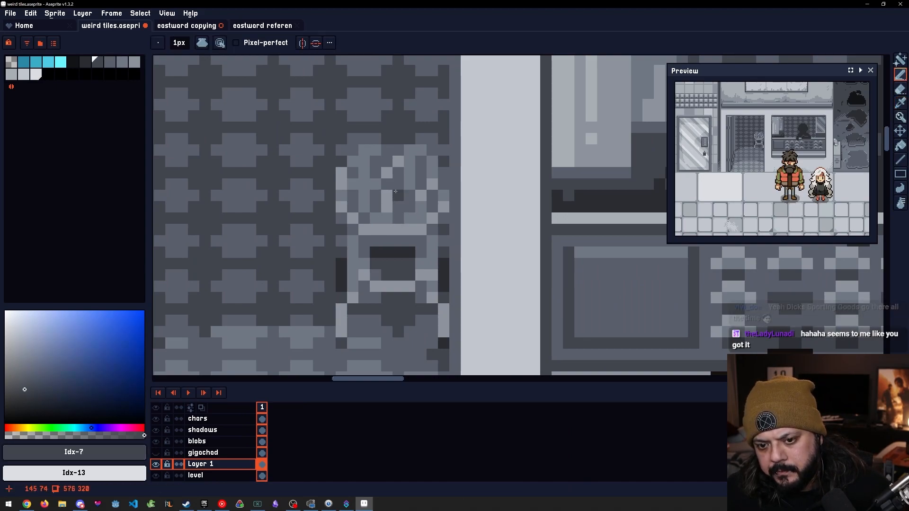
key(g)
click(398, 162)
click(387, 173)
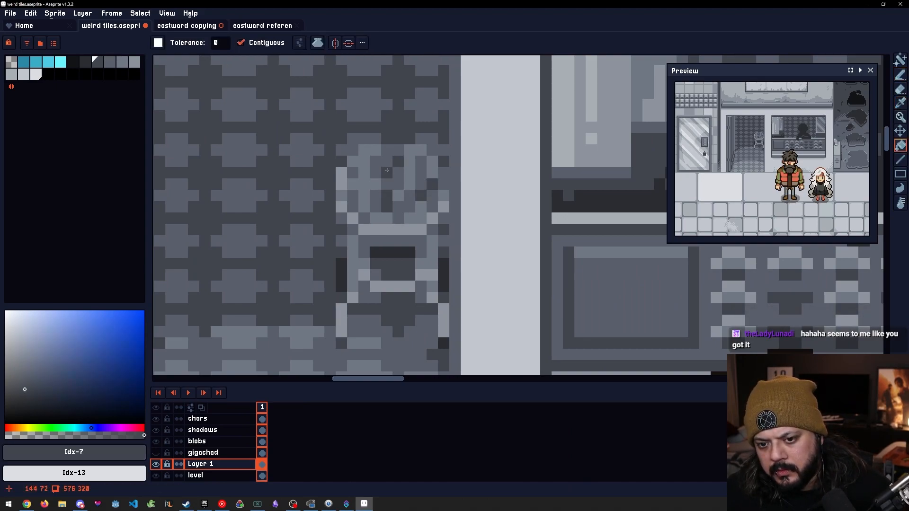
click(342, 184)
click(345, 206)
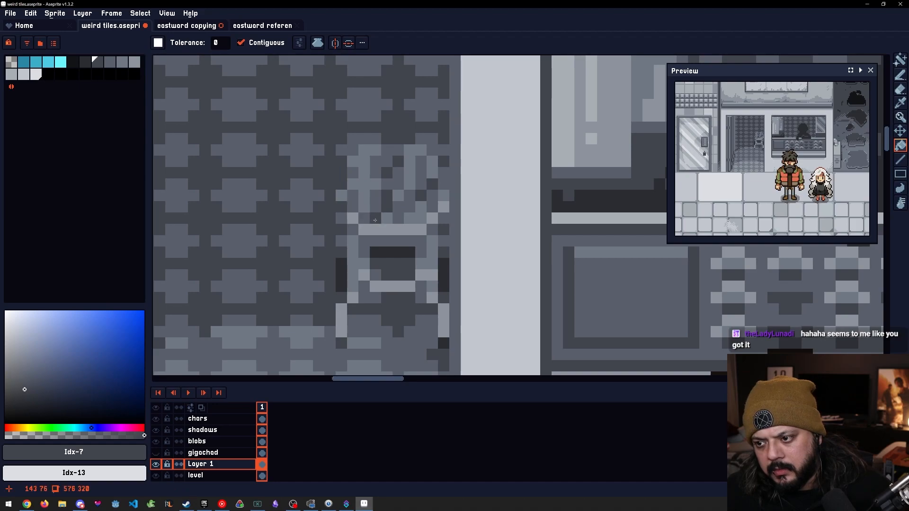
Undo the dark grey fills on the seat
key(ctrl+z)
key(ctrl+z)
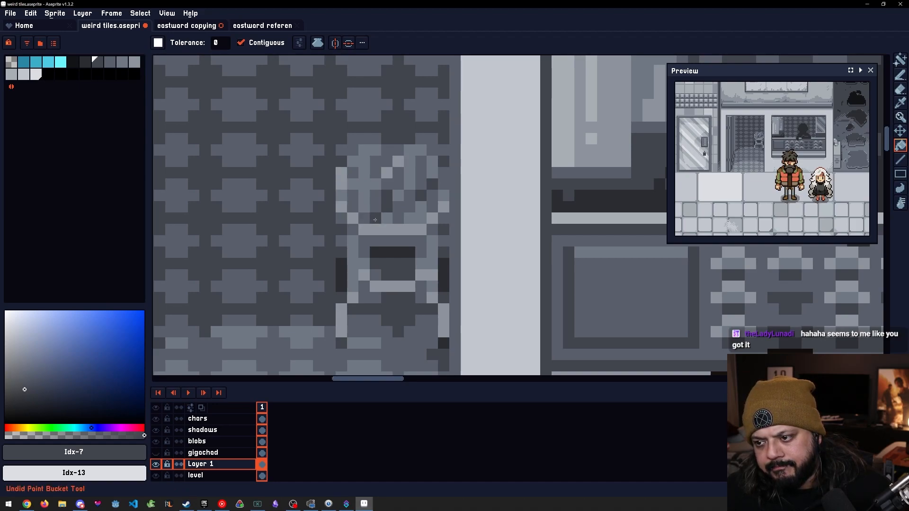
key(ctrl+z)
key(ctrl+z)
key(ctrl+z)
key(ctrl+z)
key(ctrl+z)
key(ctrl+z)
key(ctrl+z)
key(ctrl+z)
Paint out the highlight pixels in the middle of the seat with #717884, keeping those along its edges
scroll(375, 220, down, 2)
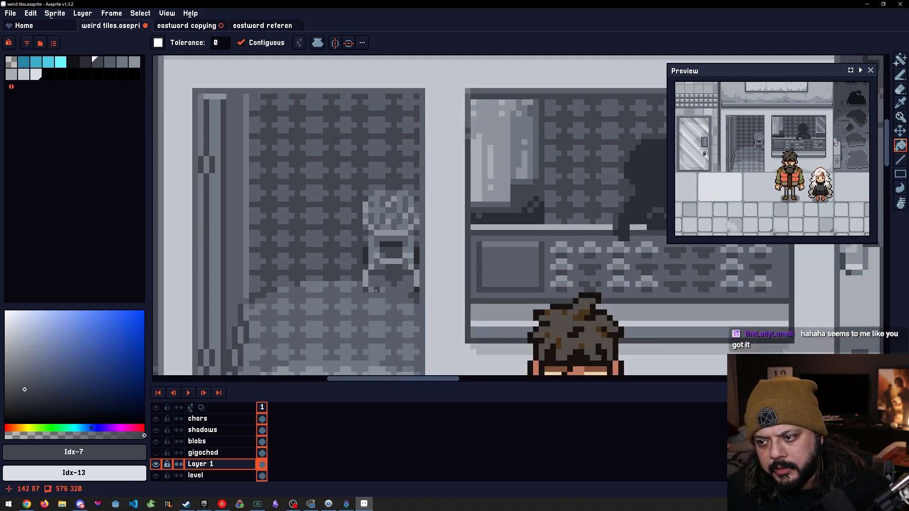
mouse_move(380, 248)
mouse_down()
mouse_move(393, 207)
mouse_move(400, 225)
mouse_up()
scroll(387, 199, up, 2)
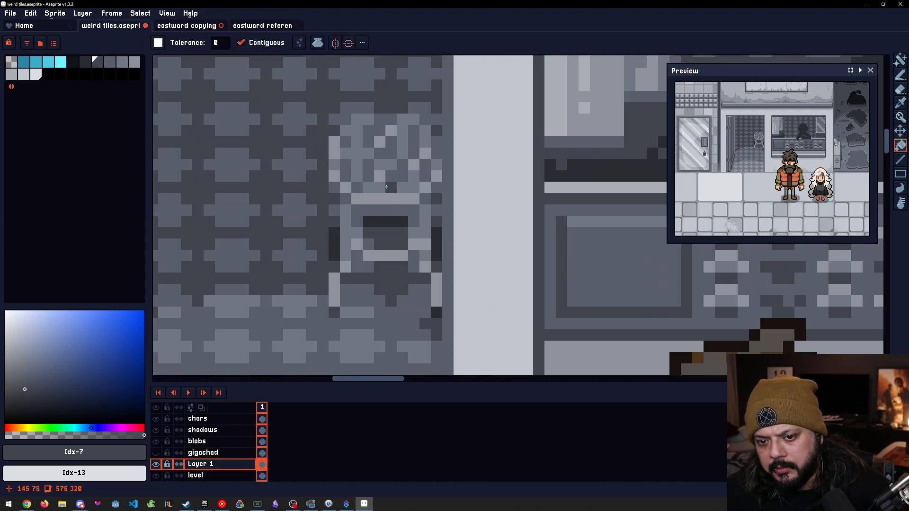
alt+click(387, 189)
key(b)
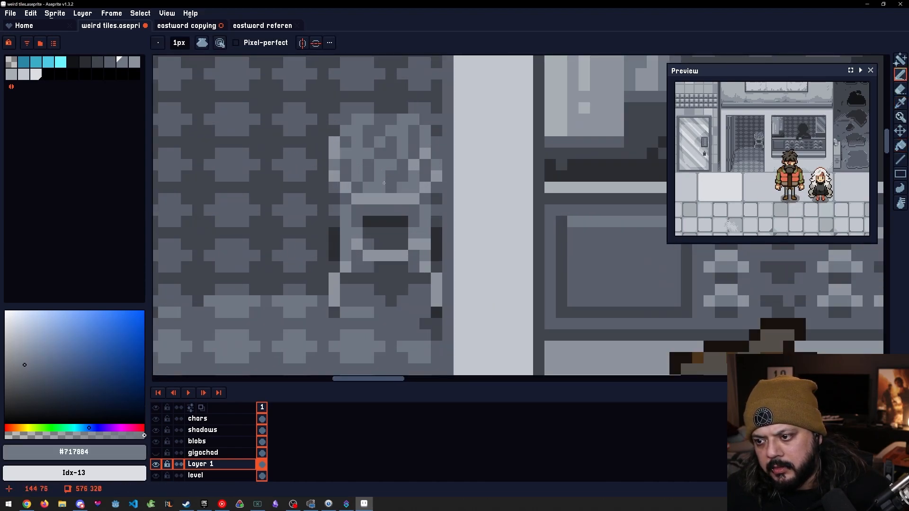
click(413, 163)
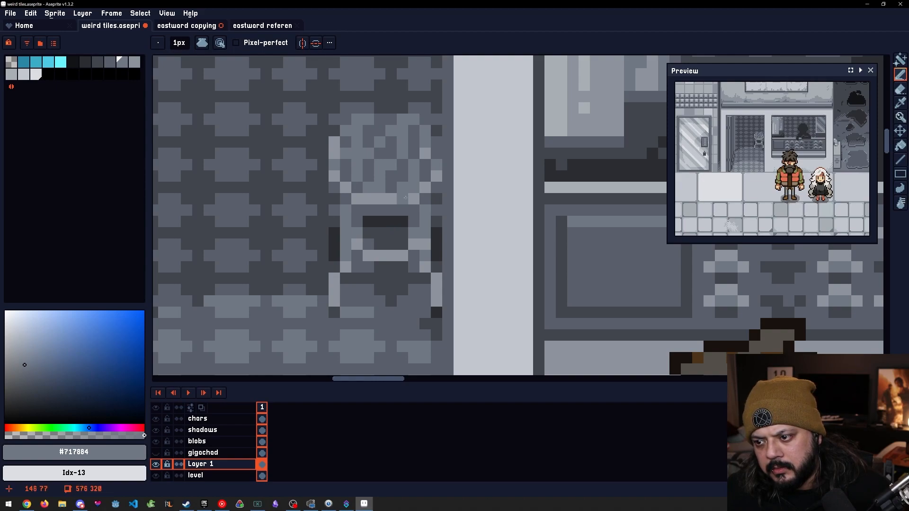
key(alt)
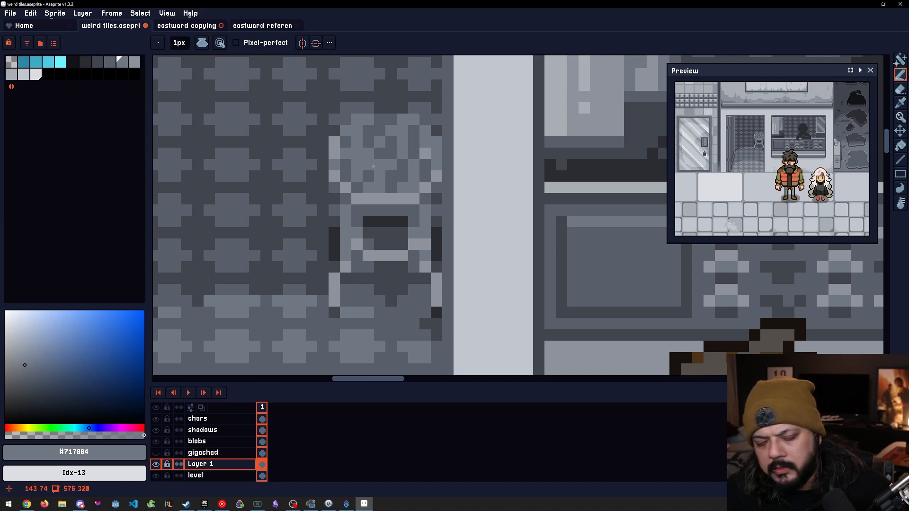
Save the file and check the stool's seat and legs both close up and within the doorway
key(ctrl+s)
drag(365, 172, 387, 167)
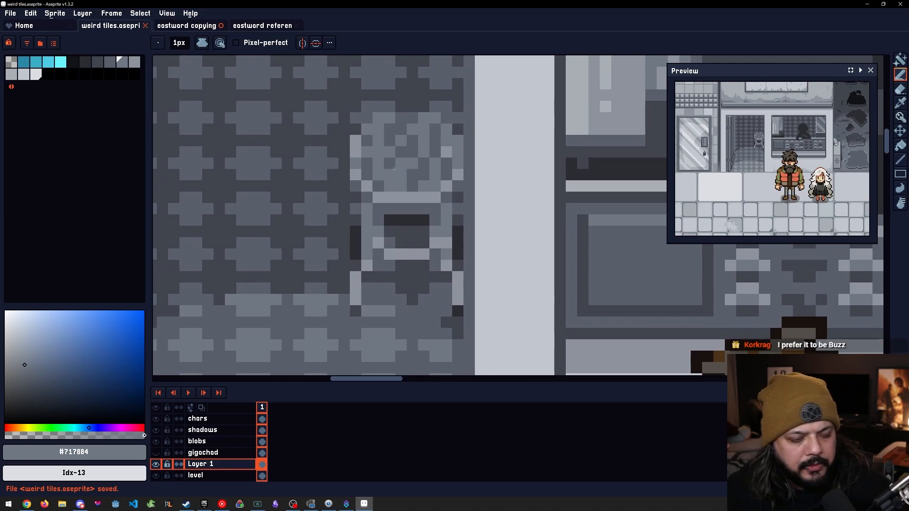
scroll(402, 180, down, 3)
scroll(398, 190, up, 2)
scroll(373, 202, up, 1)
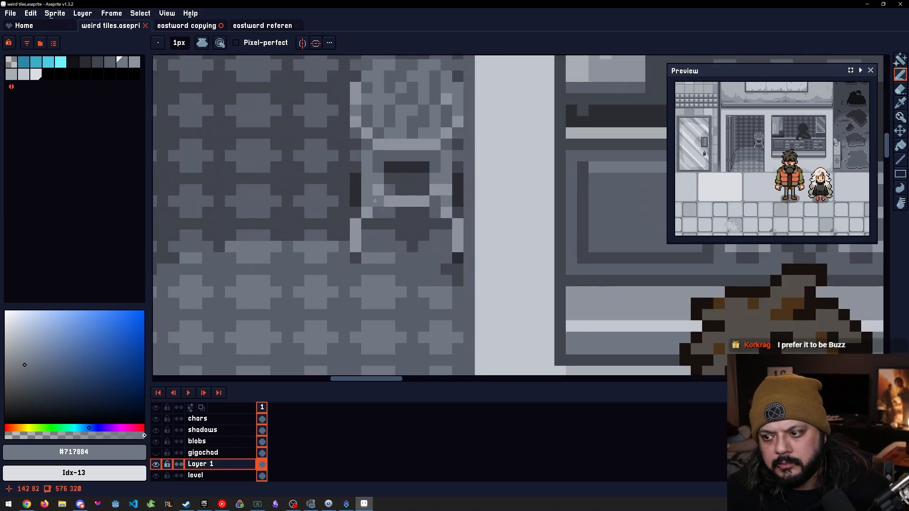
scroll(376, 198, down, 3)
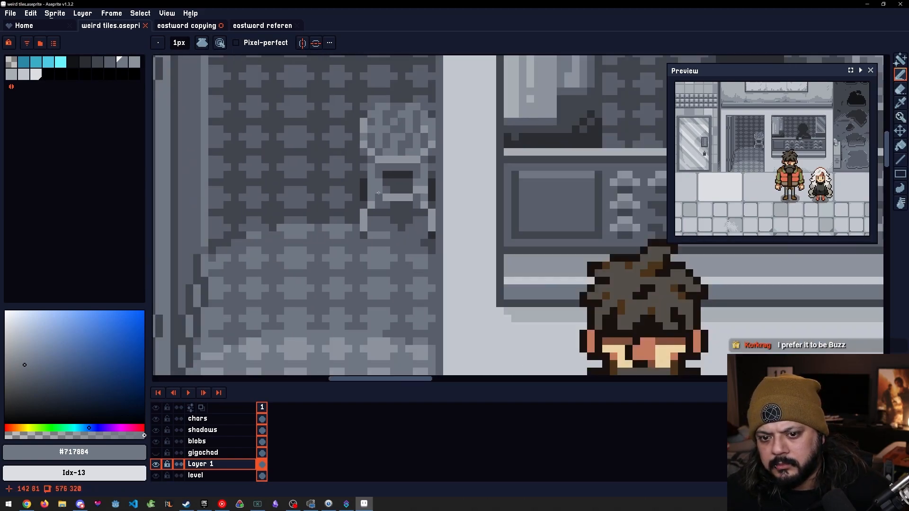
scroll(379, 242, up, 3)
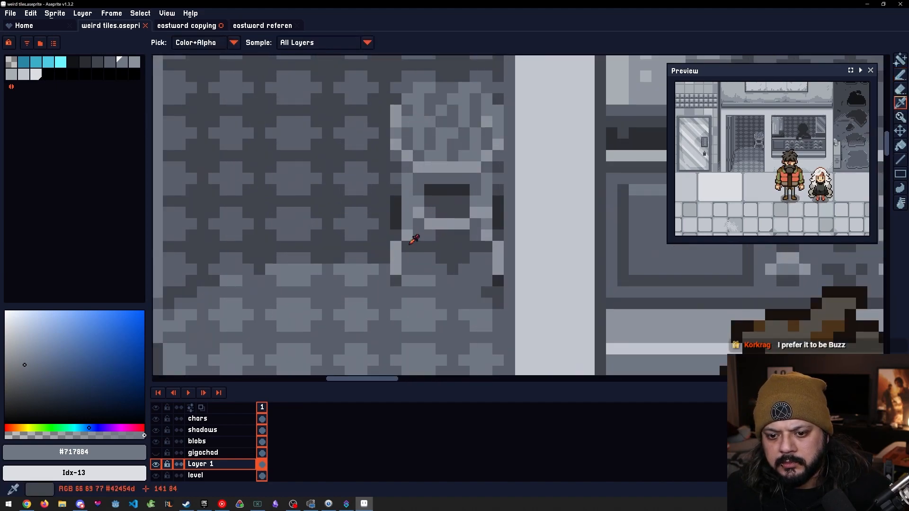
Soften the joints where the stool's legs splay outward by painting #717884 pixels along their bends
alt+click(400, 237)
key(ctrl+s)
drag(421, 258, 413, 259)
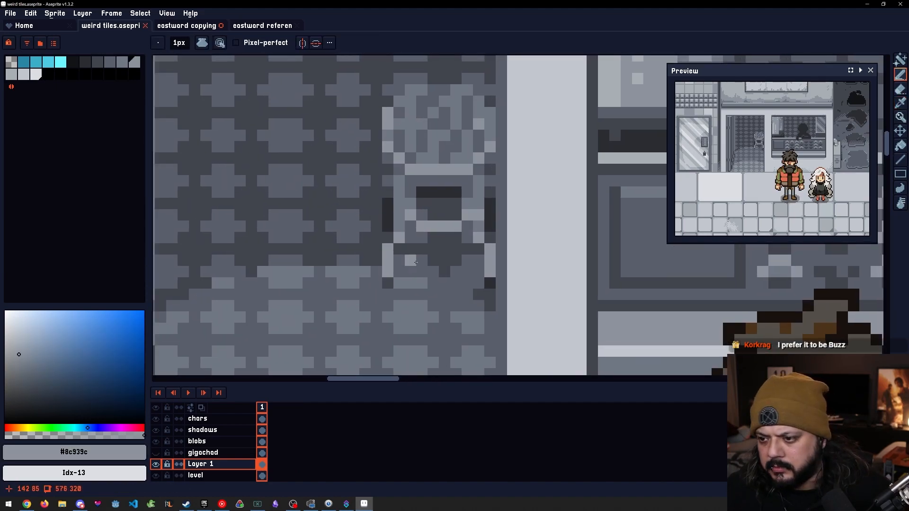
scroll(405, 257, up, 2)
key(alt)
alt+click(400, 205)
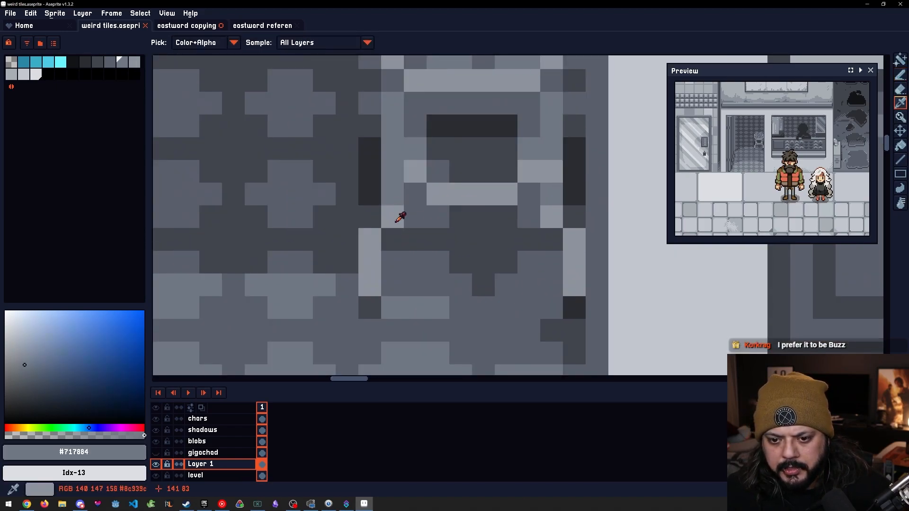
click(370, 284)
scroll(372, 284, down, 2)
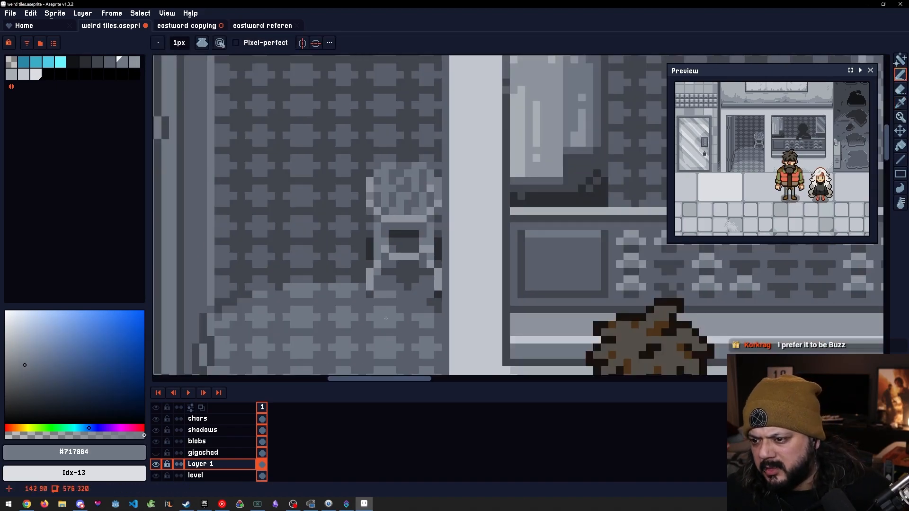
scroll(407, 318, up, 2)
click(331, 211)
scroll(363, 285, down, 3)
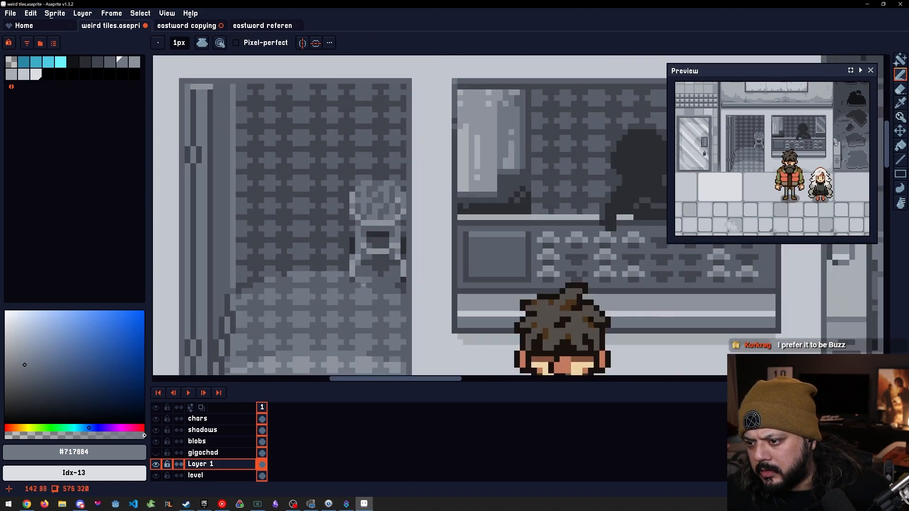
scroll(388, 250, up, 1)
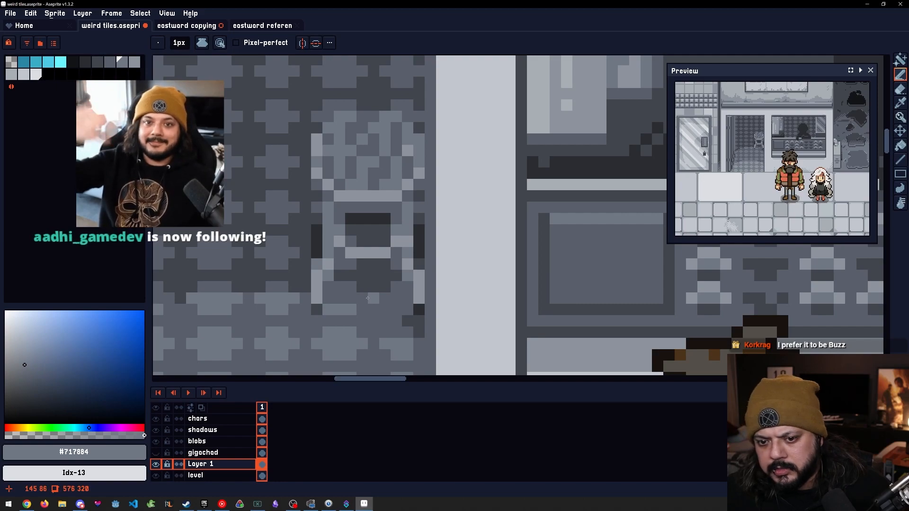
Recolour the foot of the stool's left leg with #42454d and extend the dark shading one pixel outward
scroll(372, 297, down, 2)
scroll(364, 296, up, 3)
key(alt)
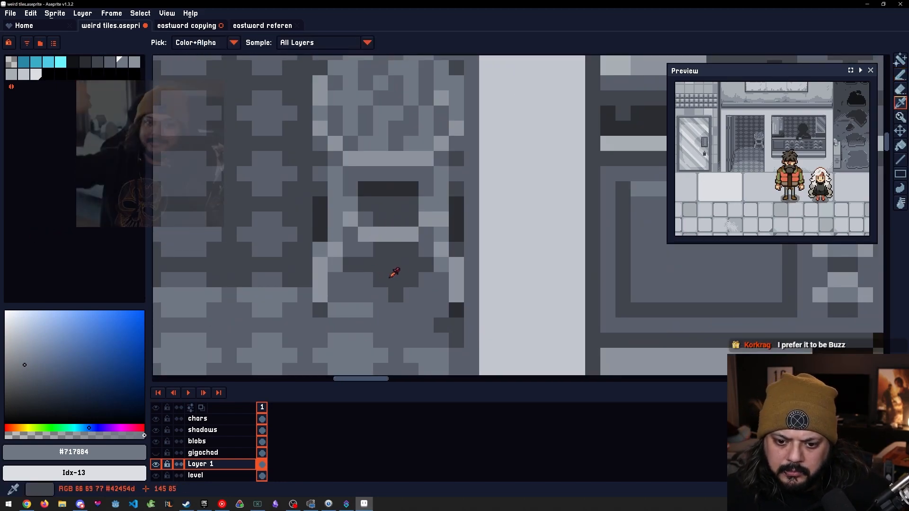
click(309, 280)
key(b)
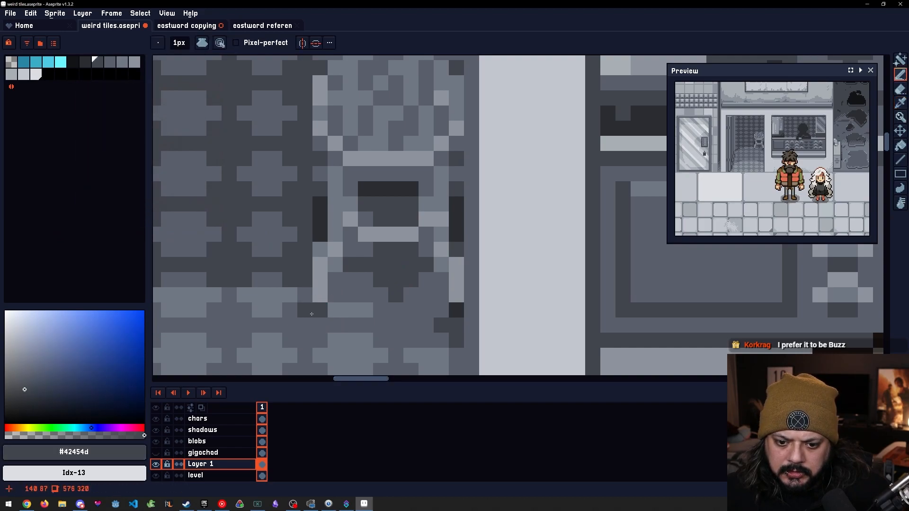
click(306, 308)
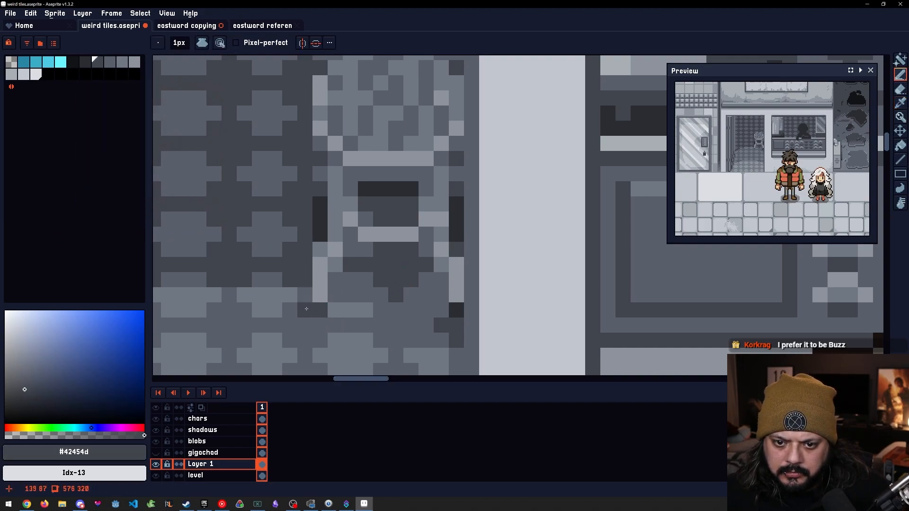
Examine the stool's seat and legs close up and within the doorway, sampling greys for further shading
scroll(359, 284, down, 5)
mouse_move(411, 334)
mouse_down()
mouse_move(421, 203)
mouse_move(430, 261)
mouse_up()
scroll(374, 230, up, 3)
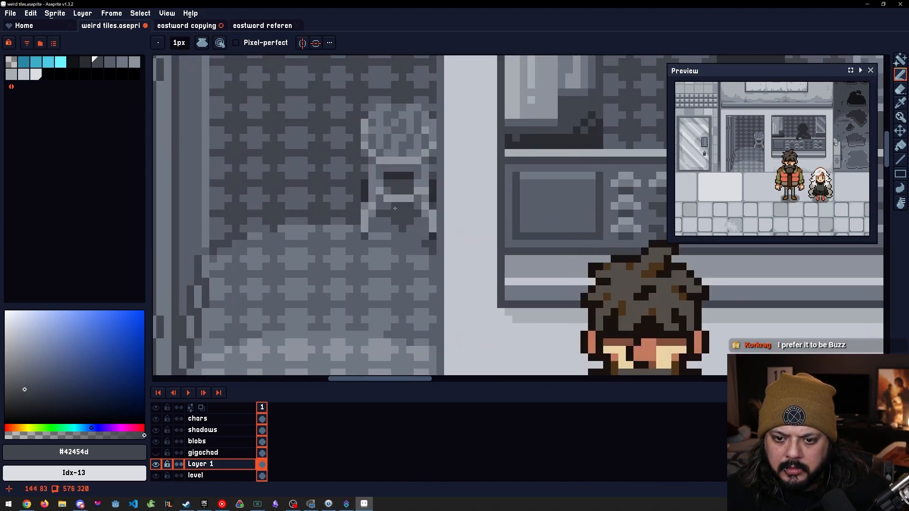
scroll(399, 201, down, 3)
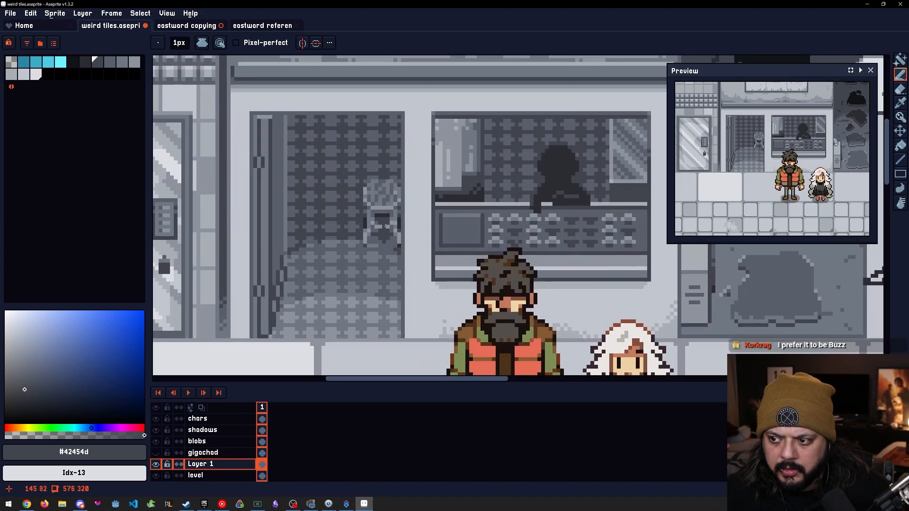
drag(386, 226, 383, 244)
scroll(388, 247, up, 3)
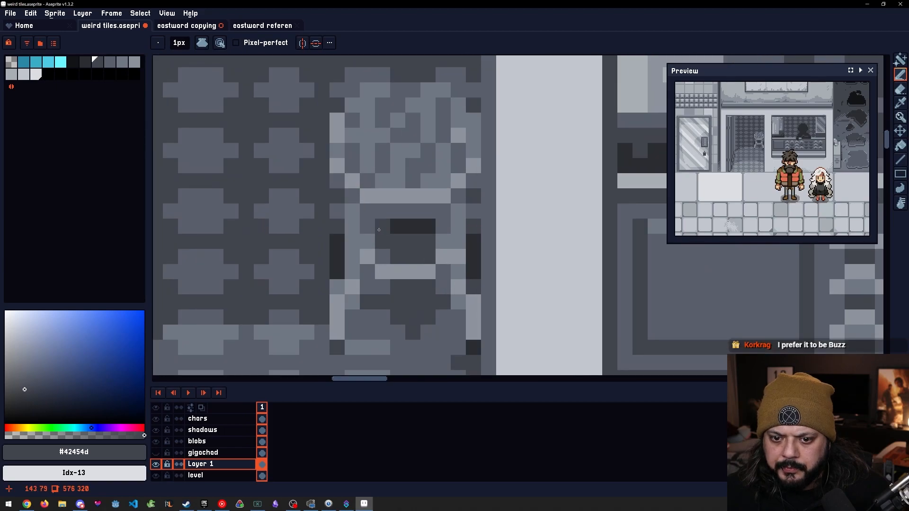
key(i)
click(354, 214)
key(b)
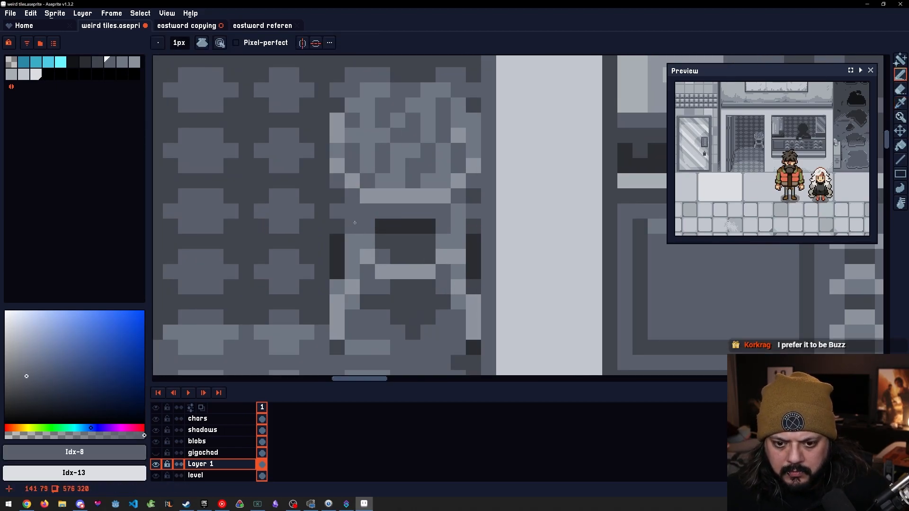
key(l)
key(bracketright)
key(bracketright)
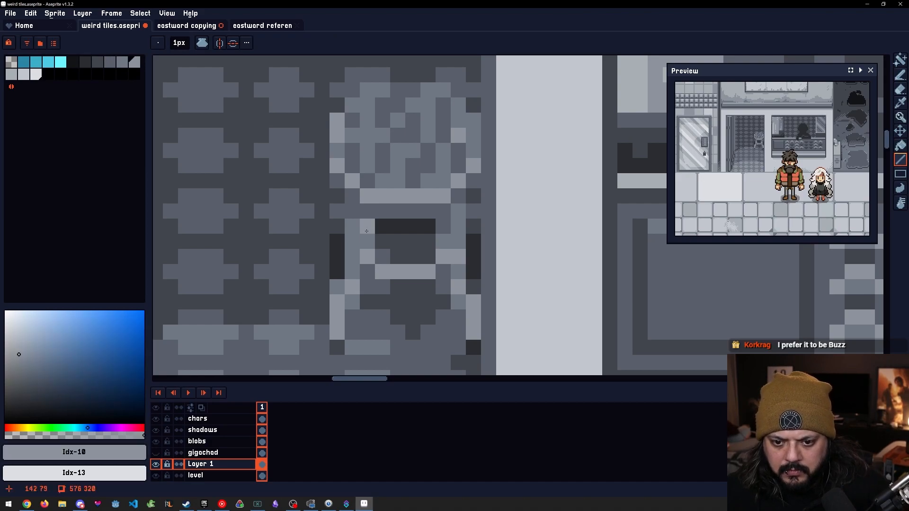
scroll(395, 272, down, 1)
scroll(398, 231, down, 1)
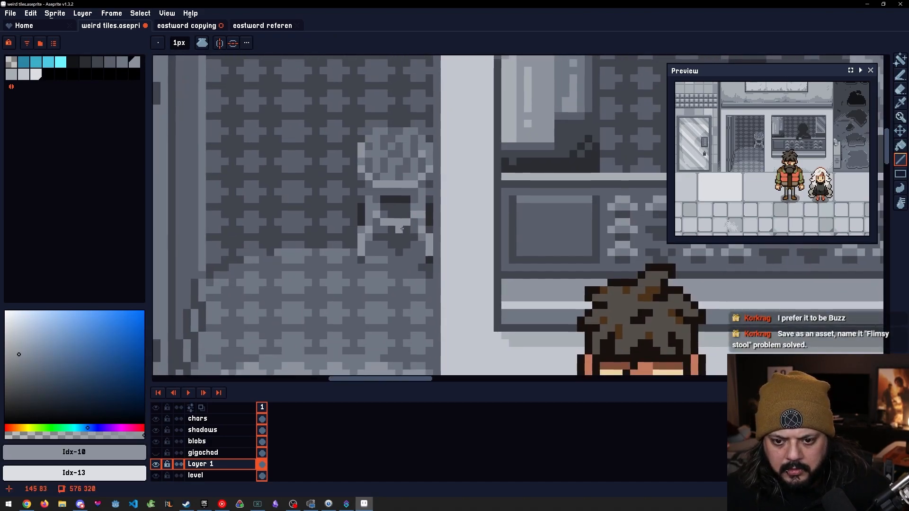
key(b)
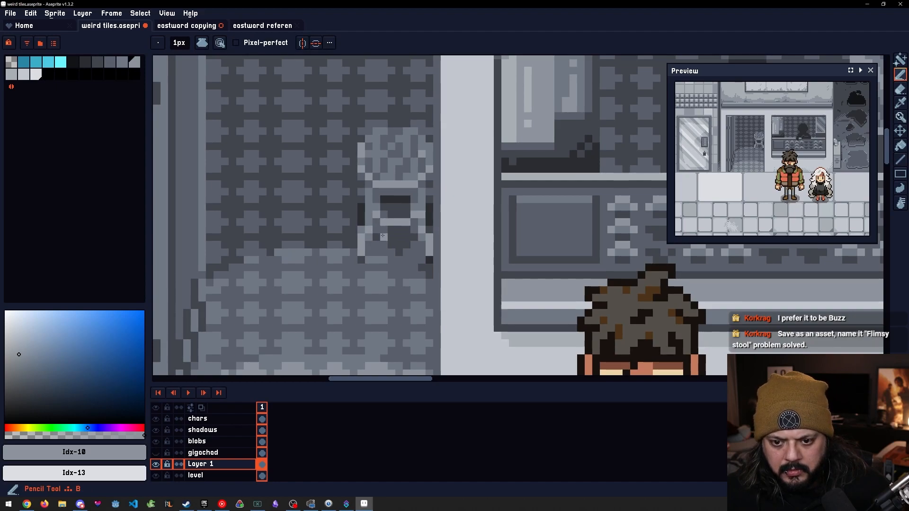
Darken the whole stool by one tone with a 7 px Shading-ink brush, undoing the excess strokes
click(201, 42)
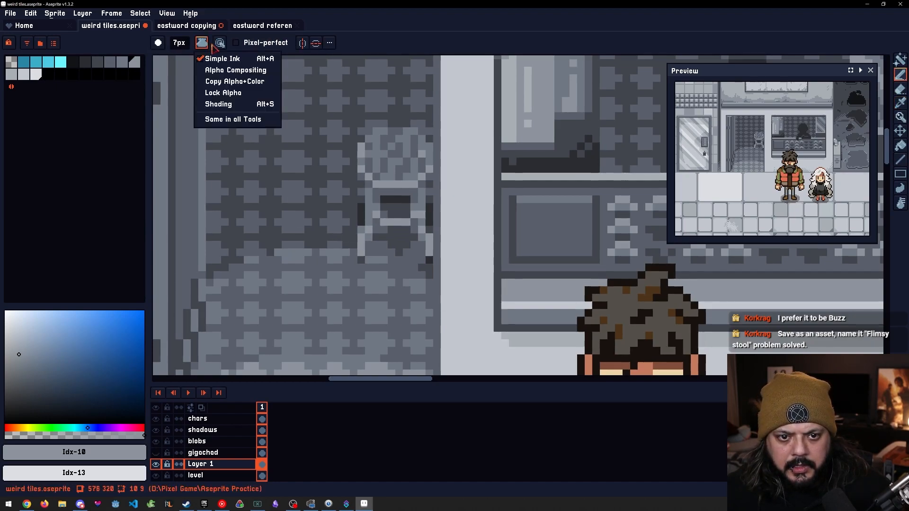
click(214, 105)
mouse_move(385, 162)
mouse_down()
mouse_move(408, 150)
mouse_move(450, 190)
mouse_move(428, 236)
mouse_move(450, 260)
mouse_up()
scroll(366, 275, down, 3)
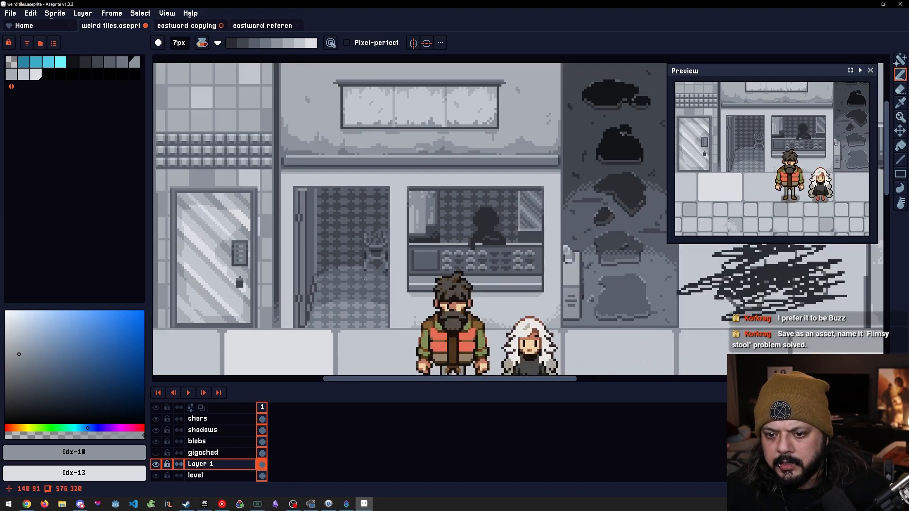
scroll(374, 270, up, 3)
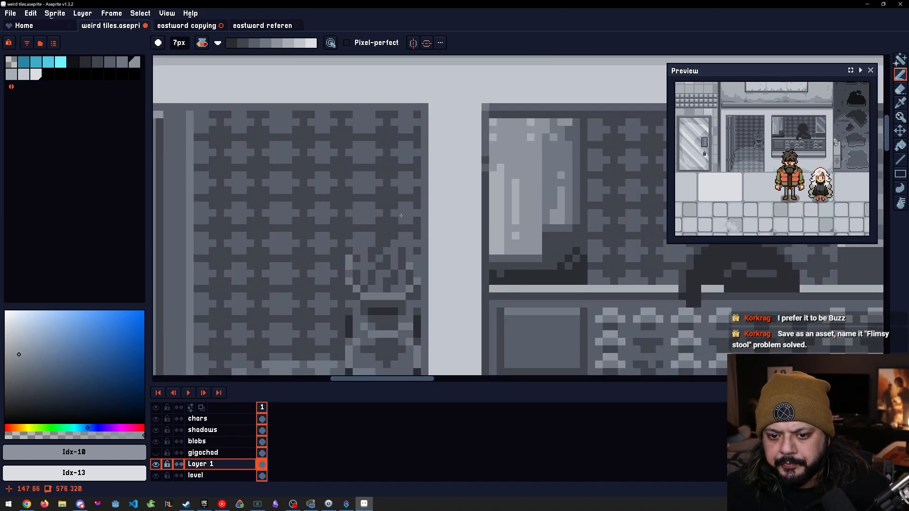
key(ctrl+z)
key(ctrl+z)
key(ctrl+z)
key(ctrl+z)
key(ctrl+y)
key(ctrl+z)
key(ctrl+z)
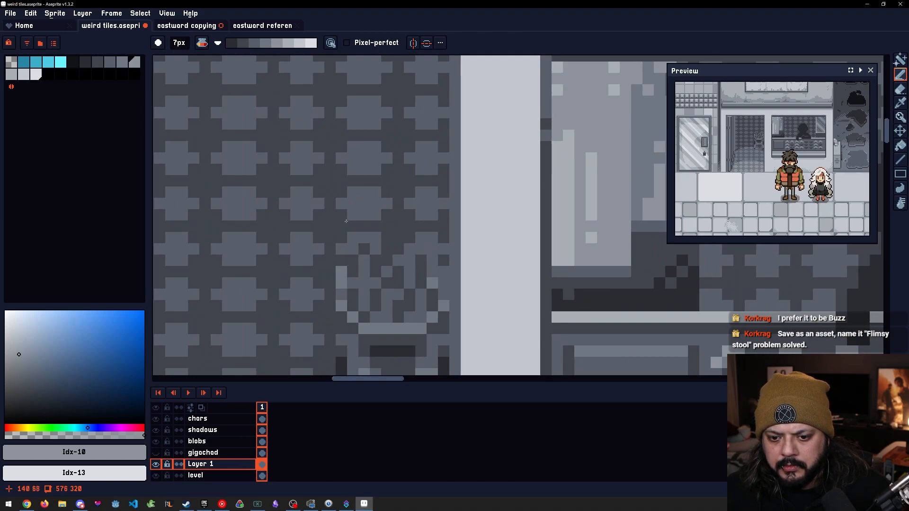
Shade the upper and right rim of the stool's seat darker with the 7 px Shading-ink brush
drag(346, 221, 392, 210)
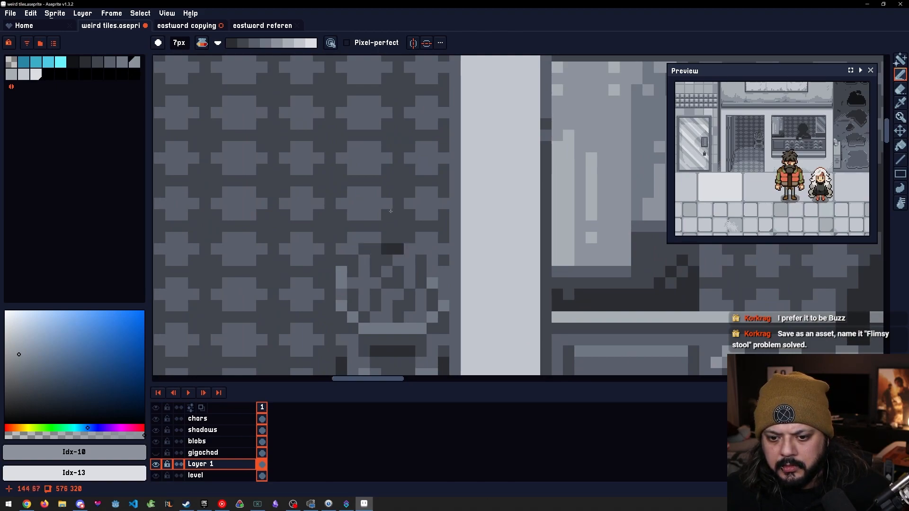
drag(393, 211, 420, 221)
key(ctrl+z)
key(ctrl+y)
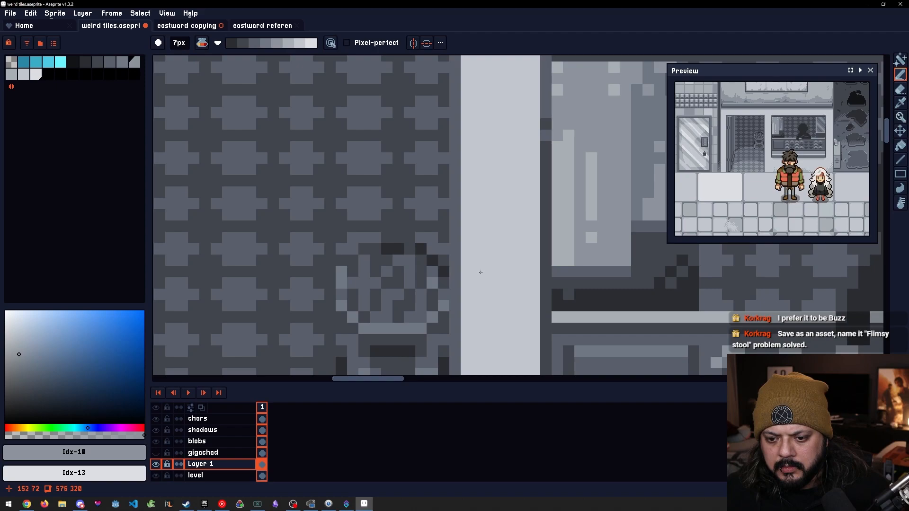
scroll(479, 285, down, 2)
drag(369, 263, 331, 235)
scroll(368, 258, up, 1)
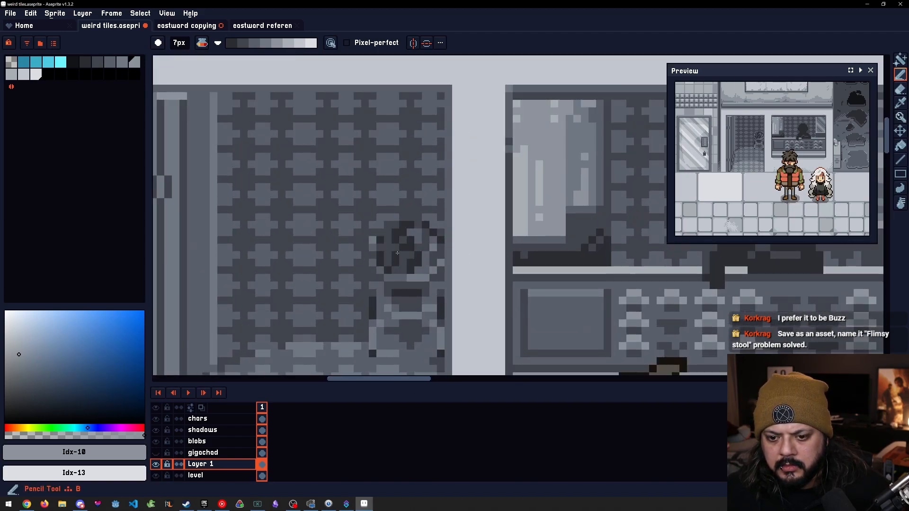
Switch to a 1 px Simple Ink pencil and paint the seat's upper-left rim with #2b2d31
key(minus)
key(minus)
key(minus)
key(minus)
key(minus)
key(minus)
click(202, 45)
click(209, 58)
scroll(394, 231, up, 2)
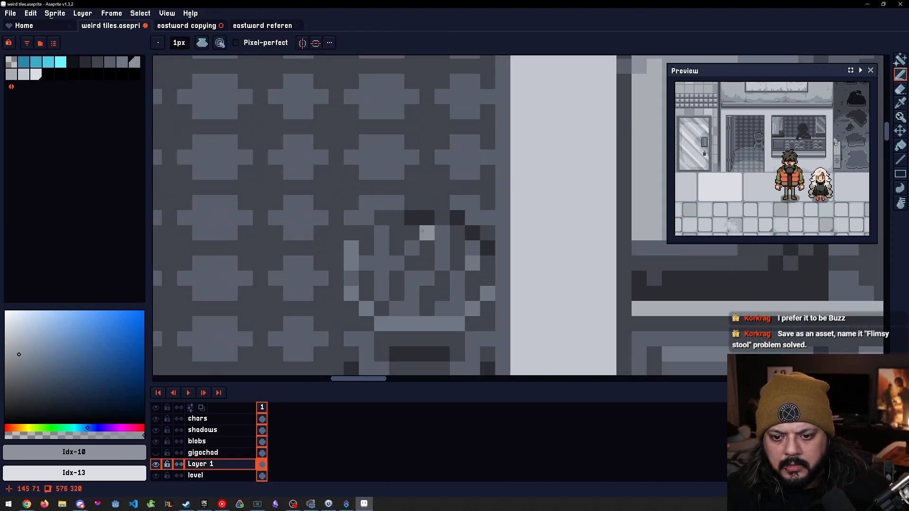
drag(423, 236, 386, 237)
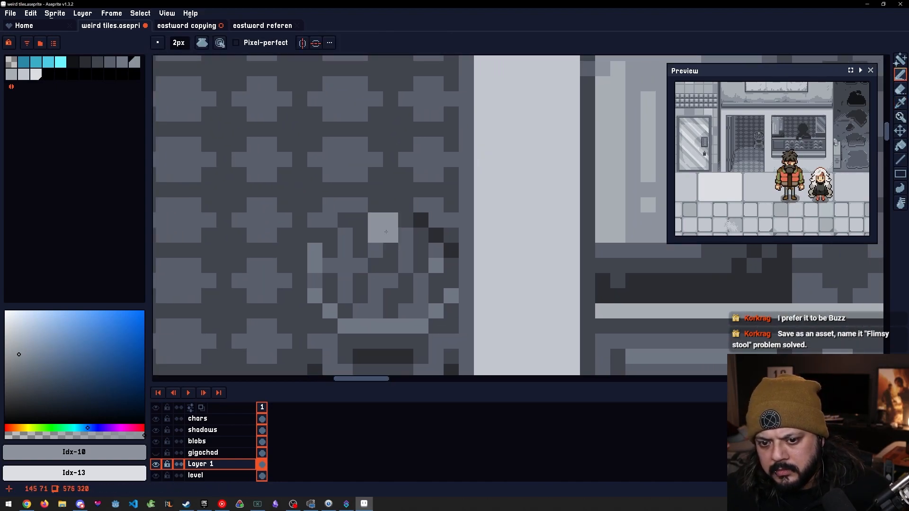
alt+click(385, 220)
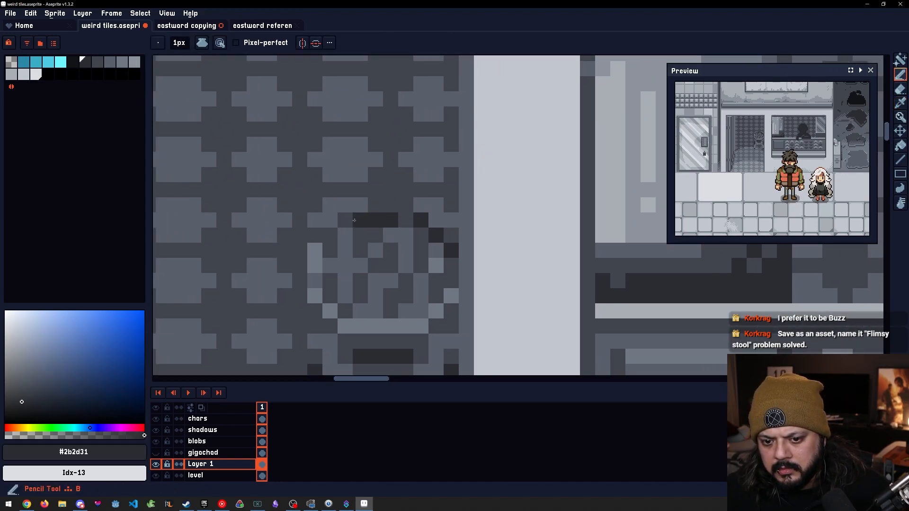
drag(360, 219, 330, 235)
drag(350, 282, 340, 259)
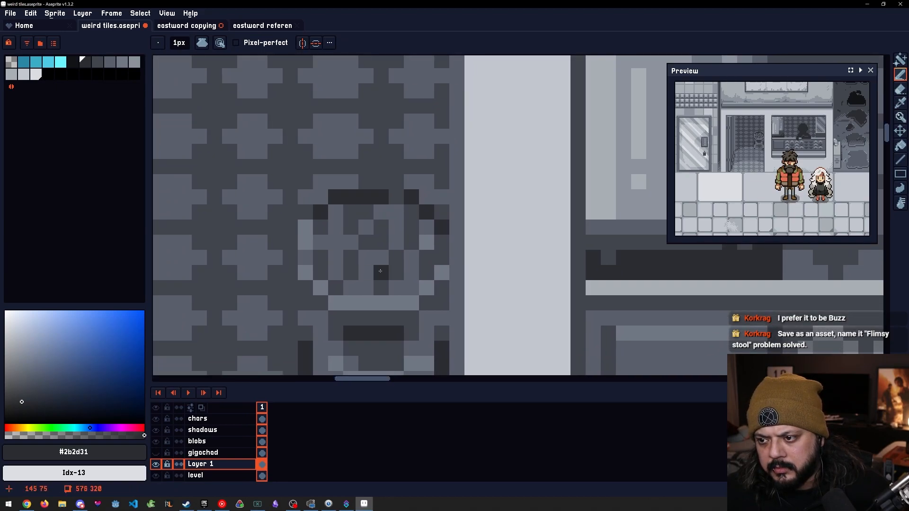
Close the gap in the dark rim along the seat's top and soften its left part with #42454d
scroll(379, 282, down, 2)
scroll(376, 287, up, 2)
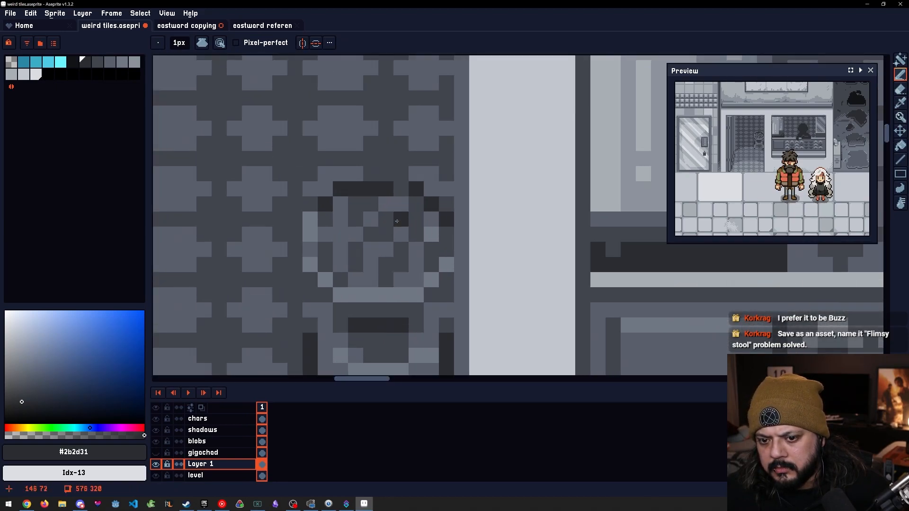
alt+click(401, 189)
alt+click(390, 189)
click(400, 189)
alt+click(420, 204)
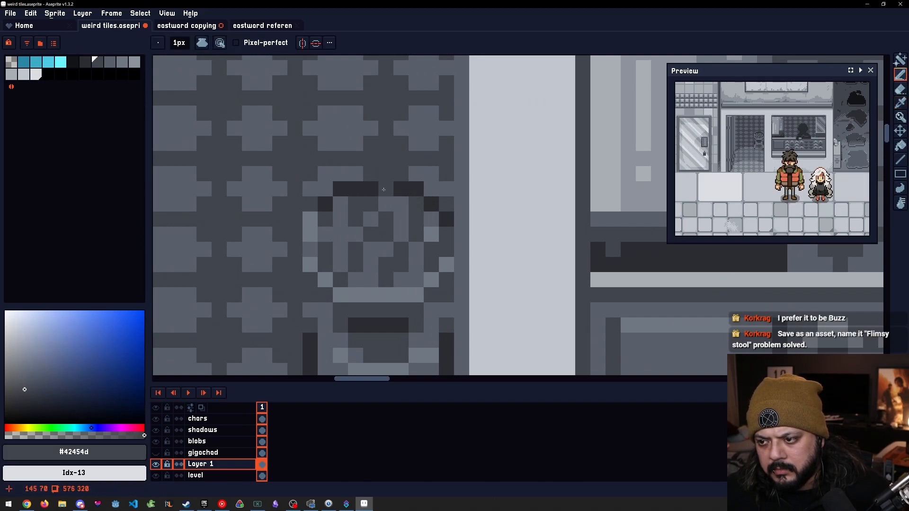
click(372, 191)
key(ctrl+z)
click(356, 192)
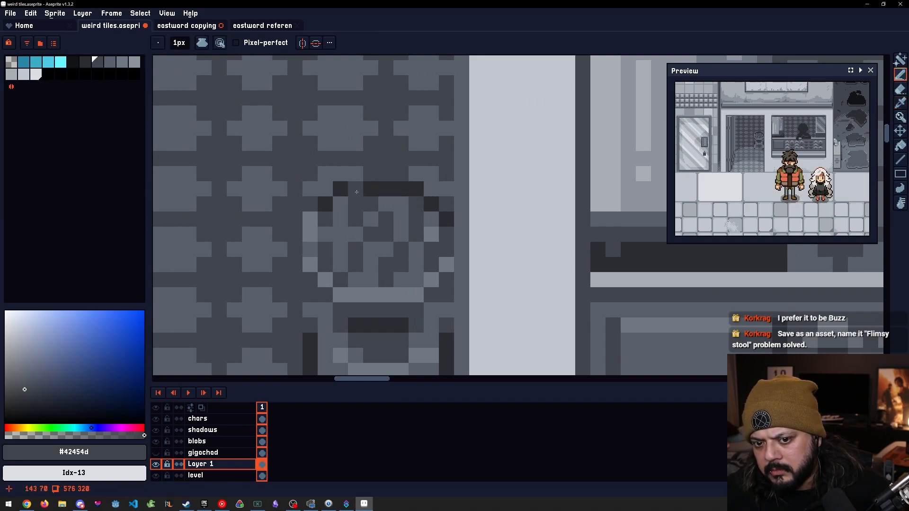
scroll(371, 234, down, 4)
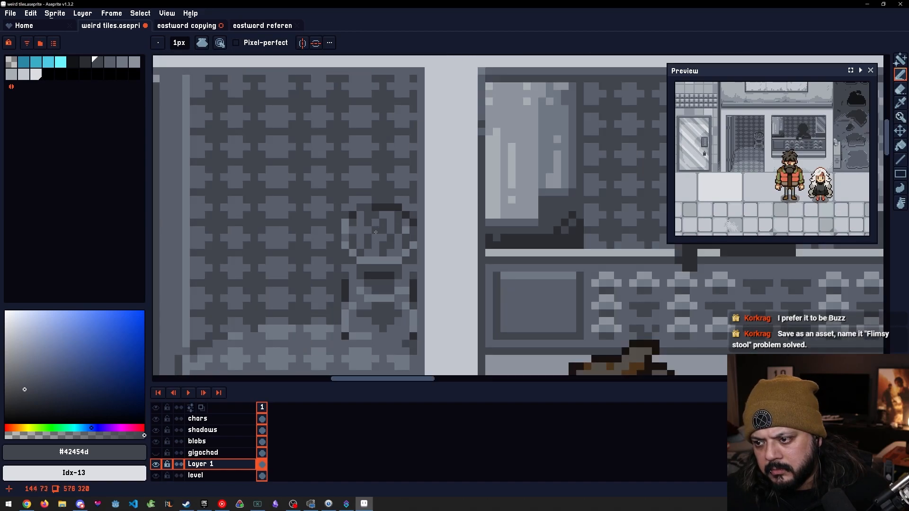
scroll(371, 233, up, 3)
scroll(377, 230, down, 1)
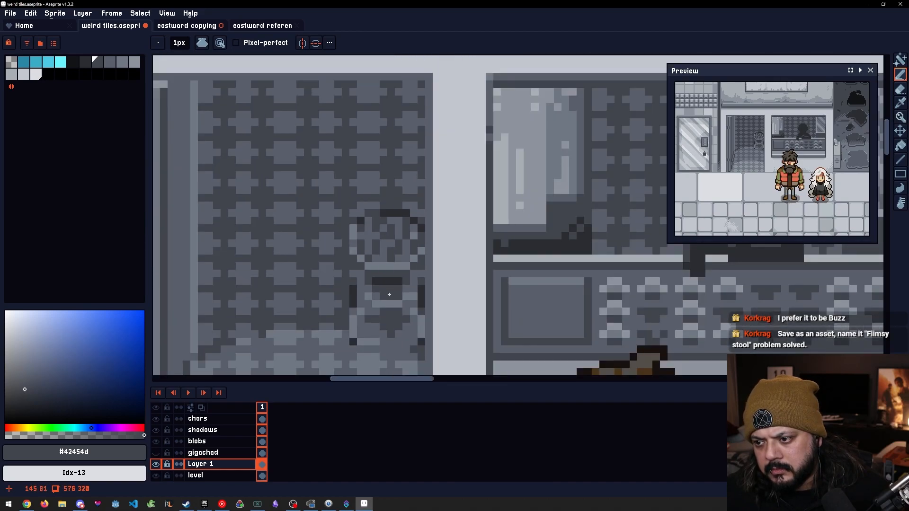
Touch up the dark shading beside the upper part of the stool's left leg with #2b2d31
scroll(371, 299, up, 1)
key(i)
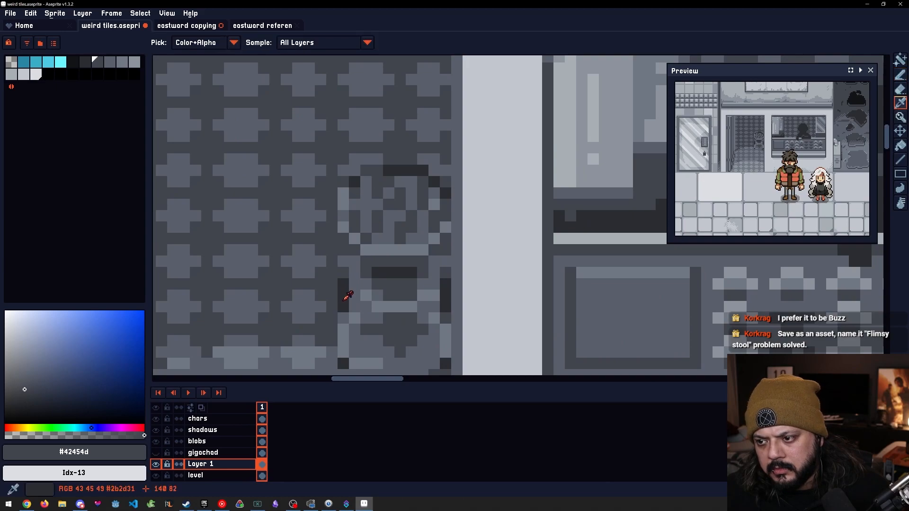
alt+click(344, 299)
key(bracketleft)
key(bracketright)
key(bracketright)
drag(342, 294, 342, 306)
key(bracketleft)
click(344, 296)
click(344, 306)
click(365, 307)
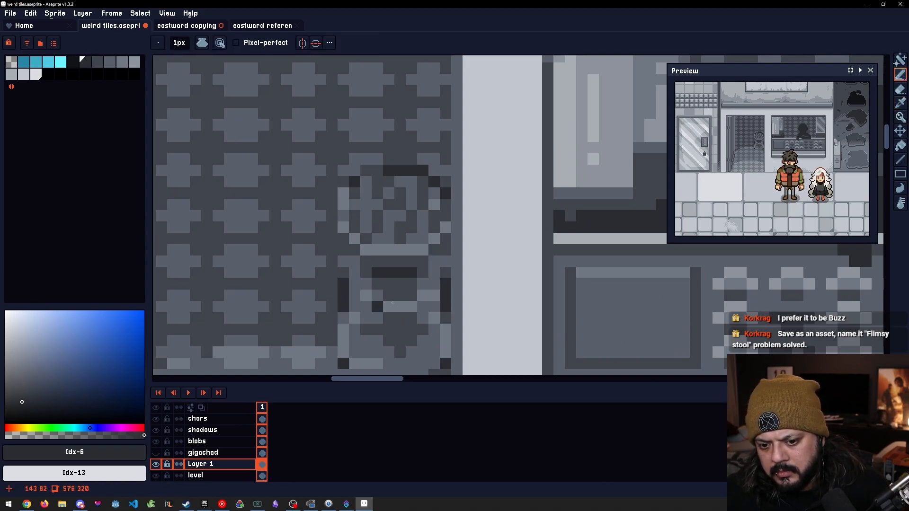
drag(375, 349, 359, 287)
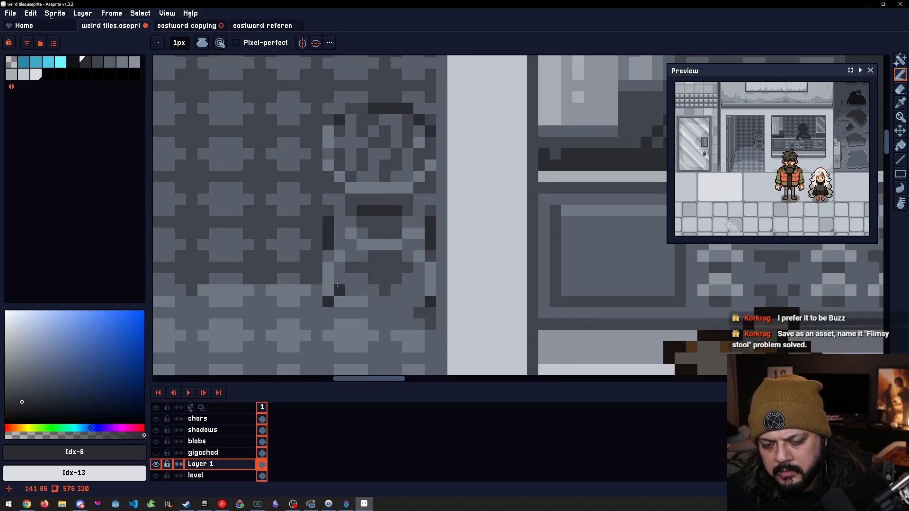
scroll(372, 296, down, 2)
scroll(363, 286, up, 2)
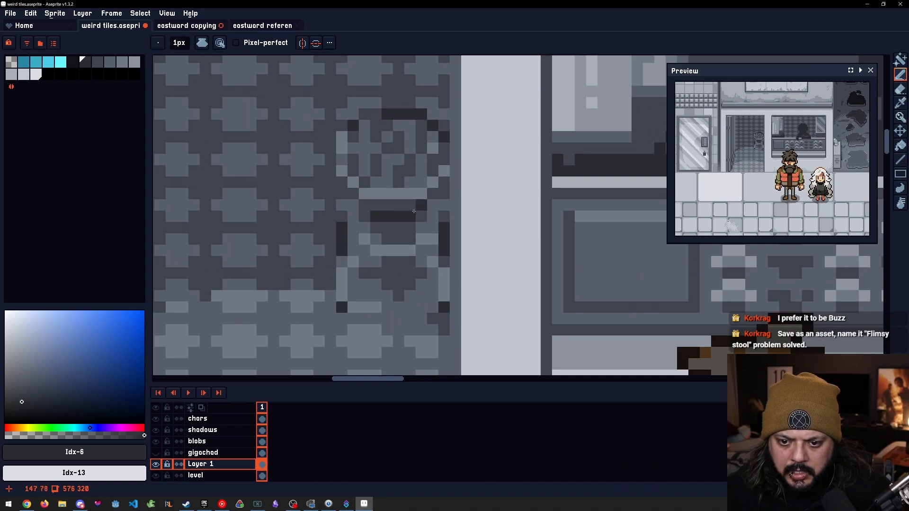
Copy the 13 by 14 px area around the stool's legs from the level layer onto a new layer above it
click(232, 475)
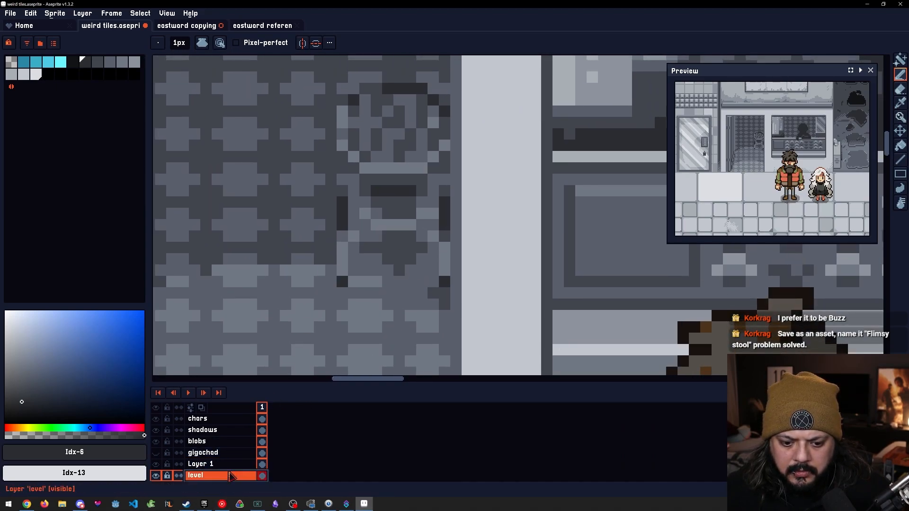
key(m)
drag(405, 254, 301, 151)
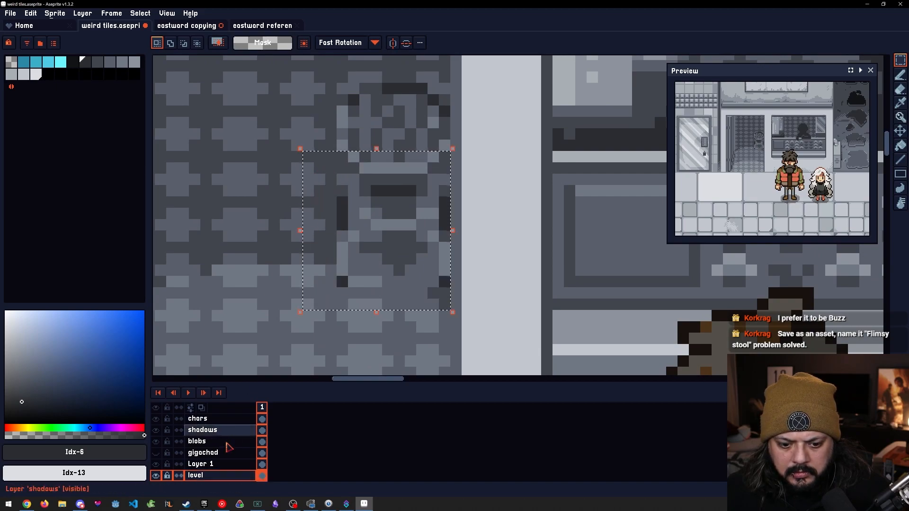
click(213, 464)
click(156, 464)
click(157, 464)
click(209, 476)
key(shift+n)
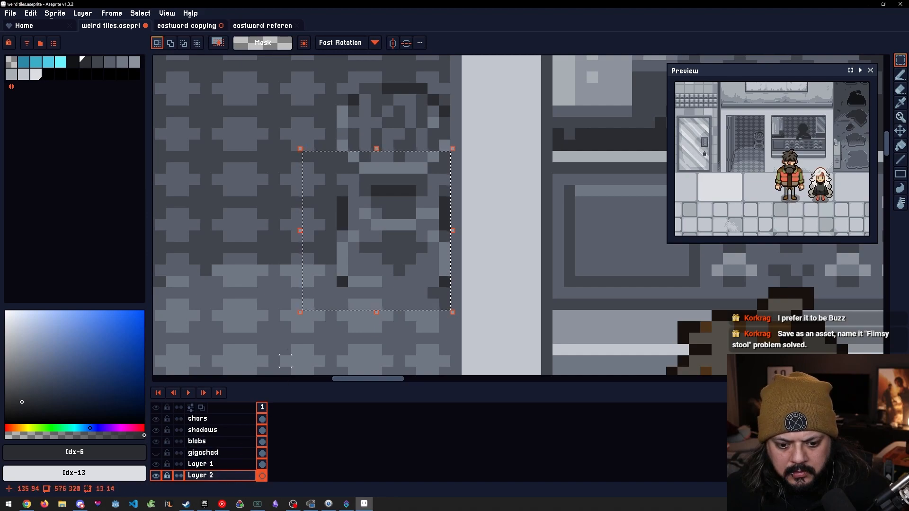
key(ctrl+v)
key(ctrl+d)
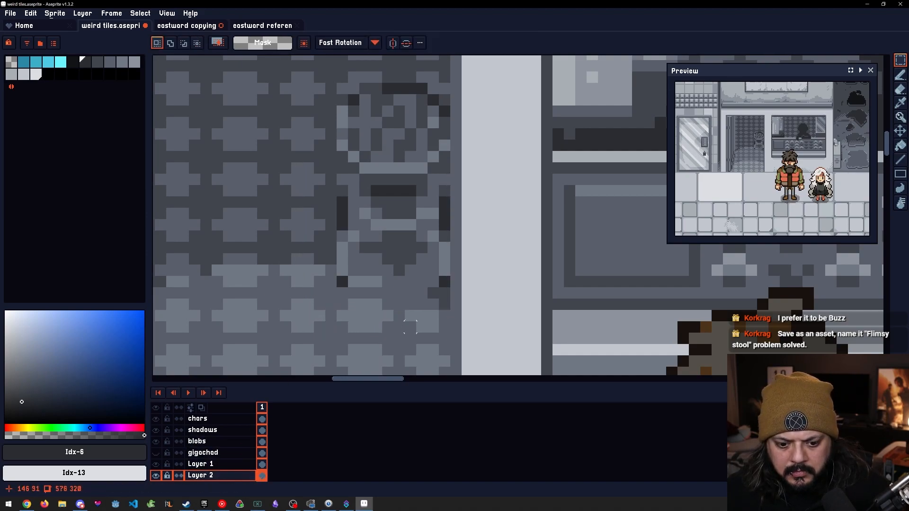
Switch to the pencil with Shading ink and enlarge its brush to 11 px
scroll(410, 327, down, 1)
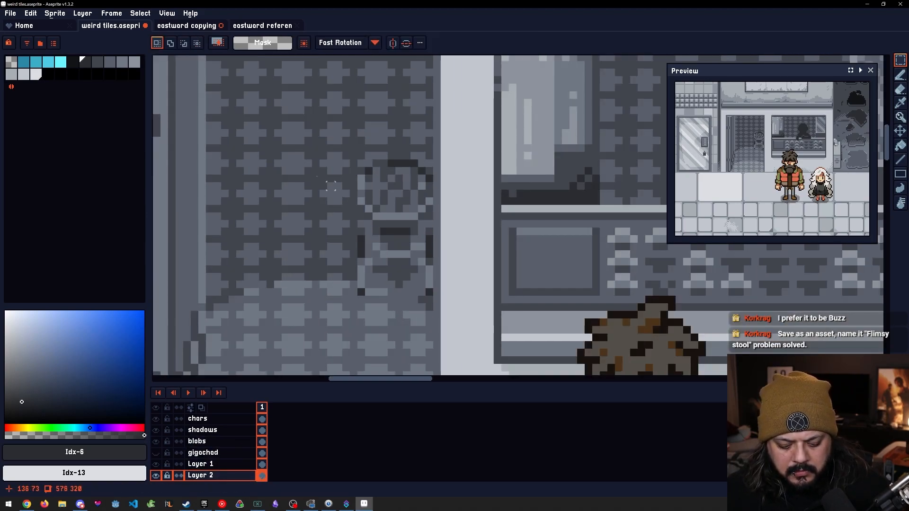
key(b)
key(plus)
key(plus)
key(plus)
key(plus)
key(plus)
click(202, 43)
click(224, 107)
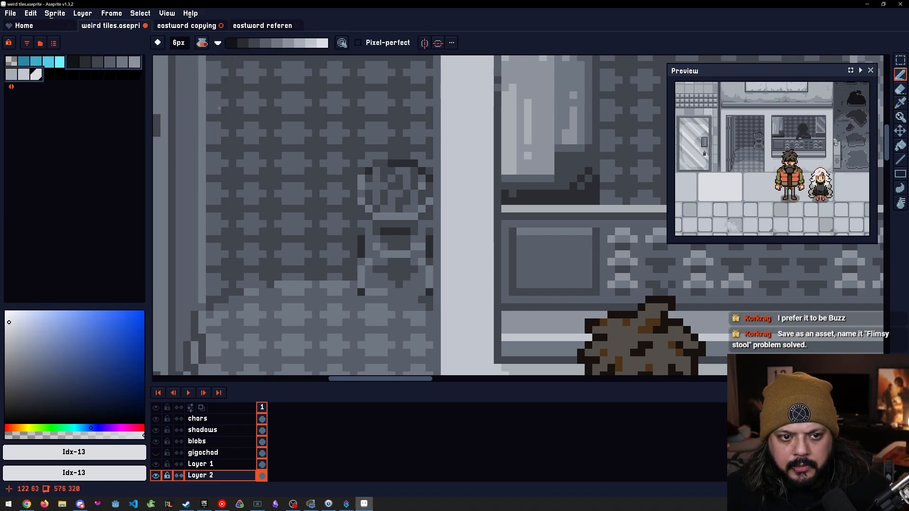
key(plus)
key(plus)
key(plus)
key(plus)
key(plus)
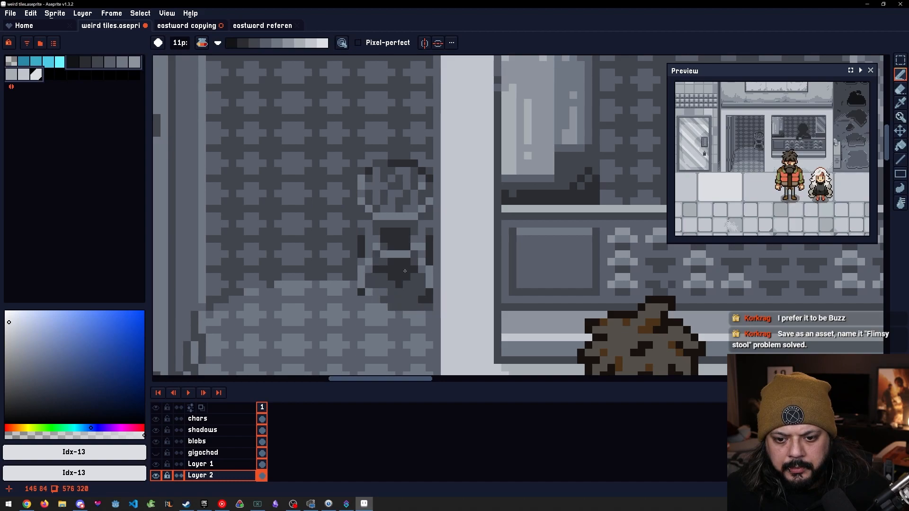
Try darkening the floor around the stool's legs with 12 px and 13 px shading brushes
key(plus)
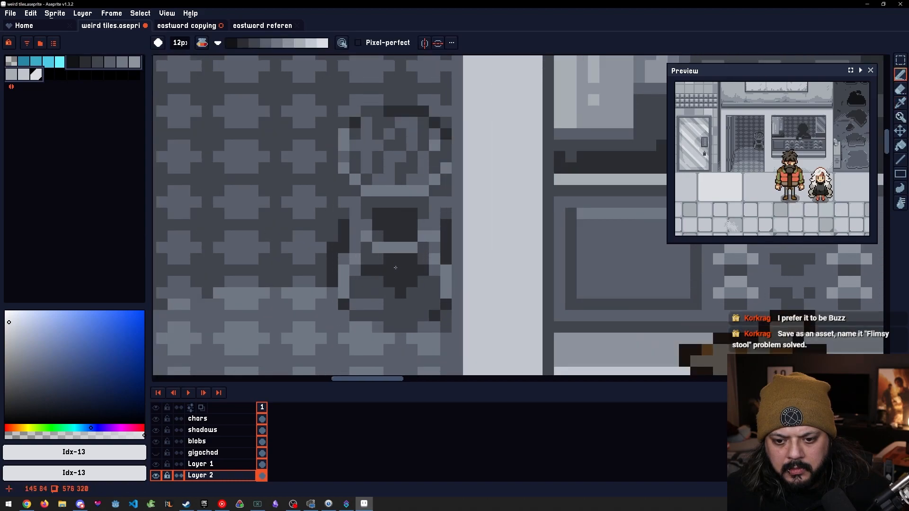
key(plus)
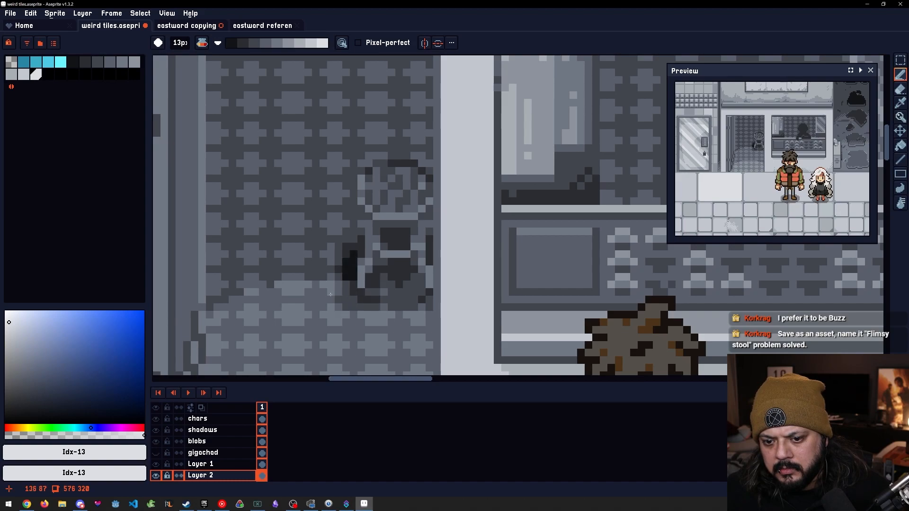
key(ctrl+z)
scroll(396, 268, down, 1)
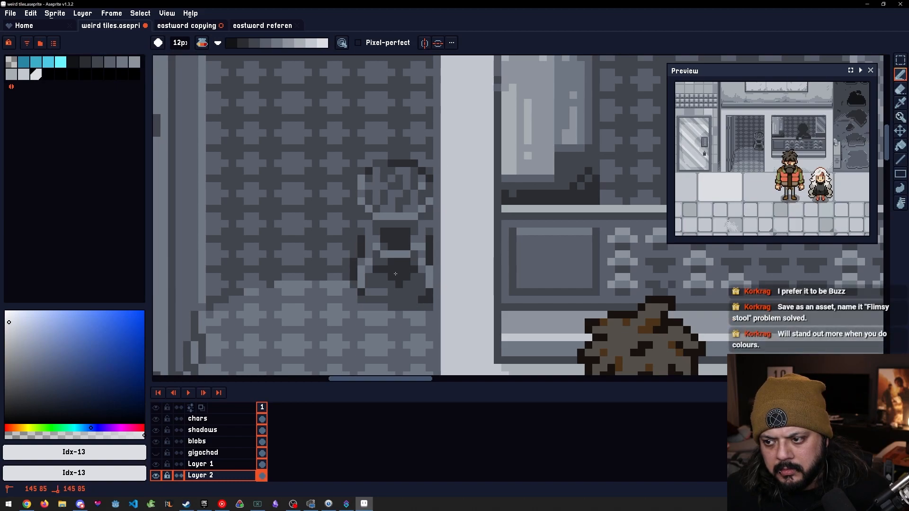
drag(265, 319, 287, 315)
scroll(287, 315, down, 2)
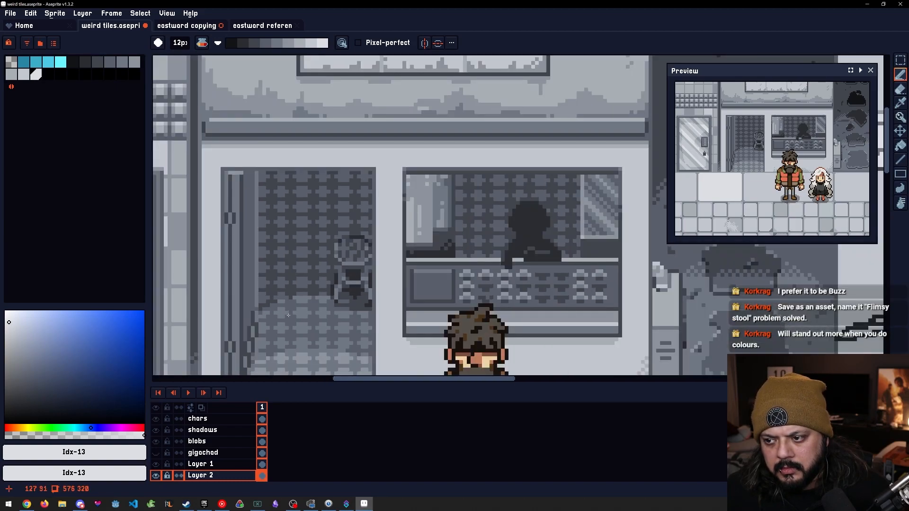
scroll(416, 326, up, 2)
key(ctrl+z)
key(ctrl+z)
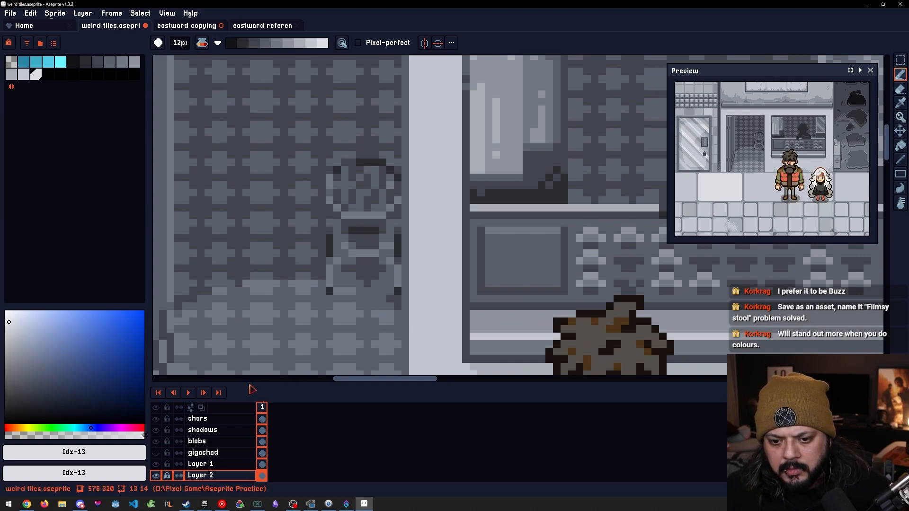
Clear the old selection and copy a larger area around the whole stool from the level layer onto Layer 2
drag(289, 331, 296, 263)
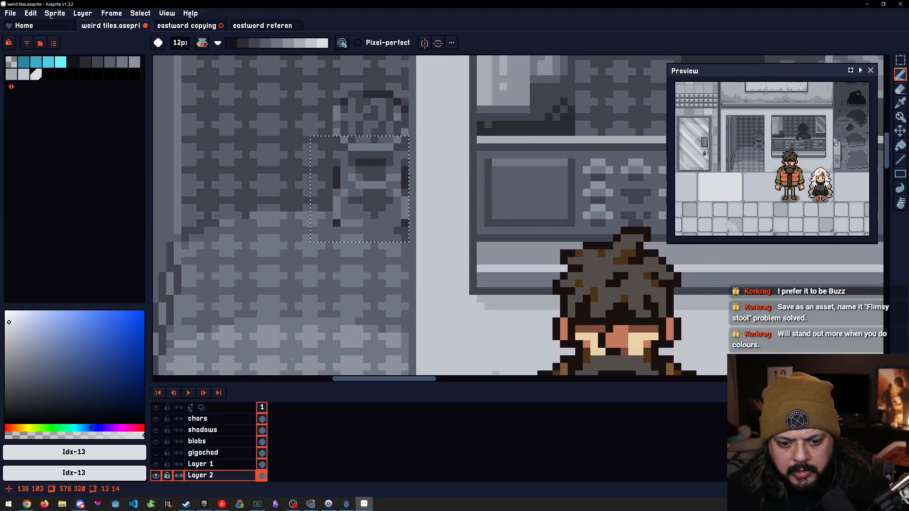
key(ctrl+d)
scroll(227, 454, down, 1)
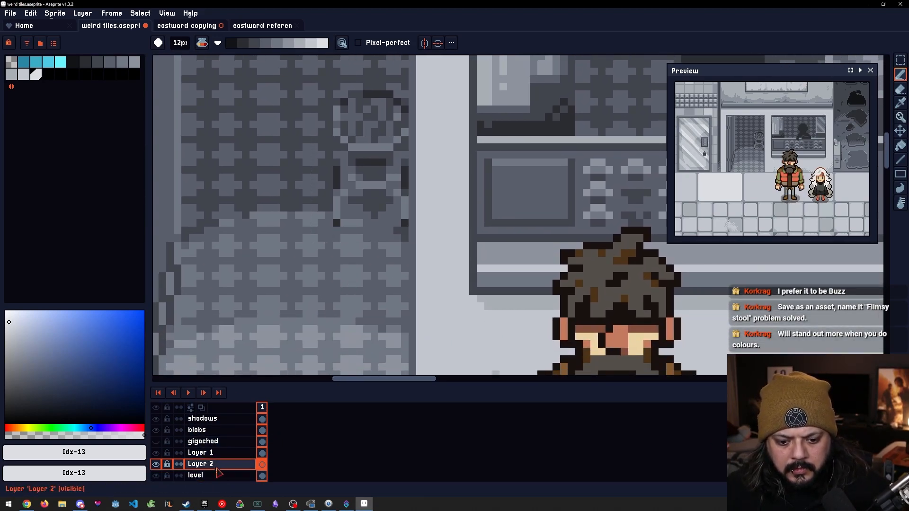
click(217, 476)
key(m)
drag(409, 257, 279, 68)
click(194, 464)
key(ctrl+v)
key(ctrl+d)
key(b)
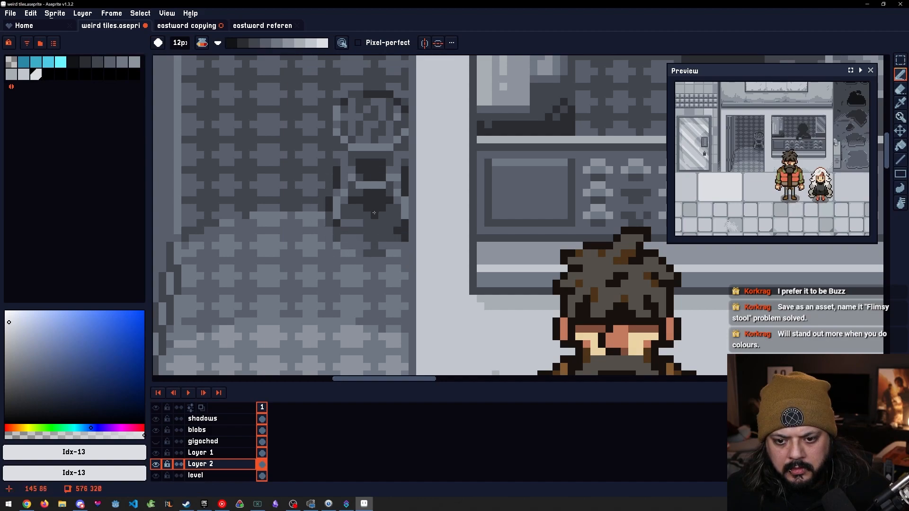
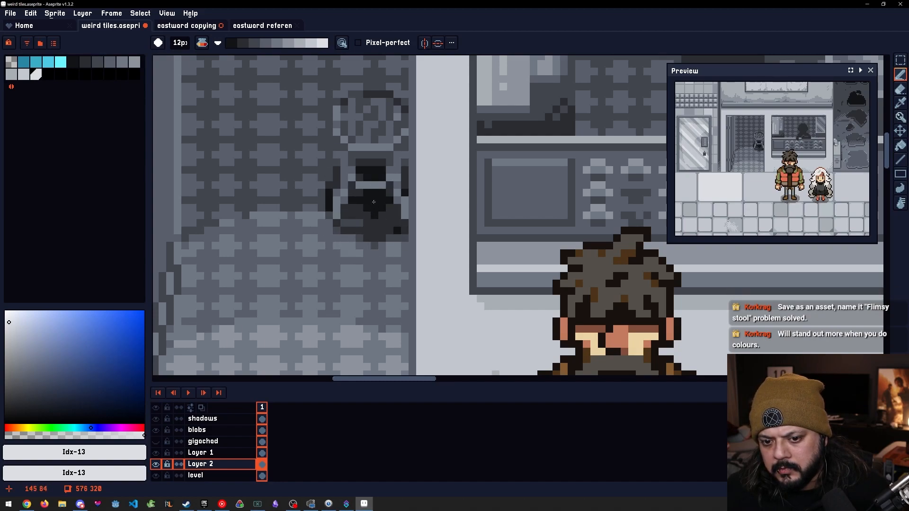
Darken the floor beneath and between the stool's legs with the 12 px shading brush
key(ctrl+z)
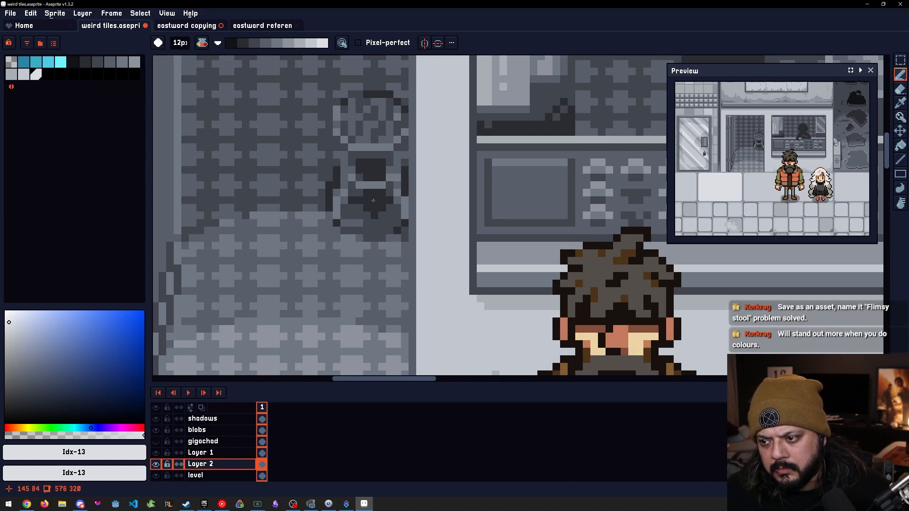
click(373, 201)
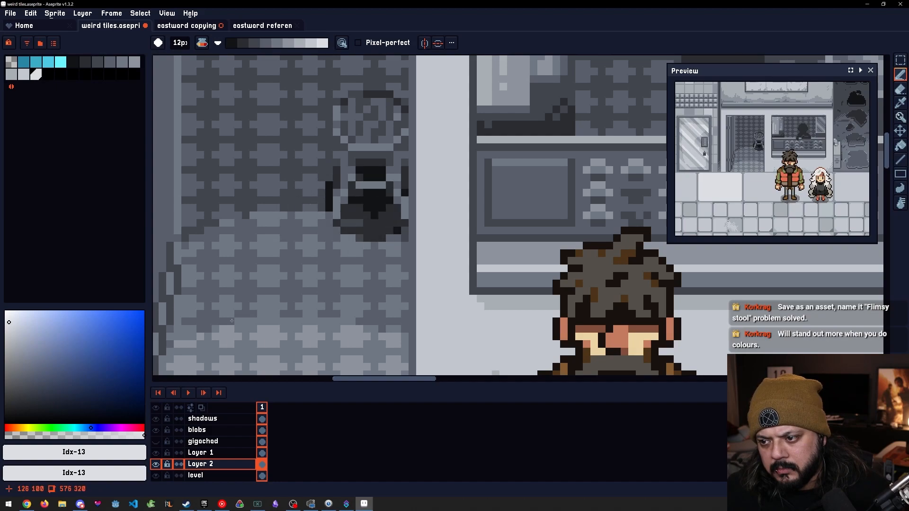
scroll(270, 280, down, 3)
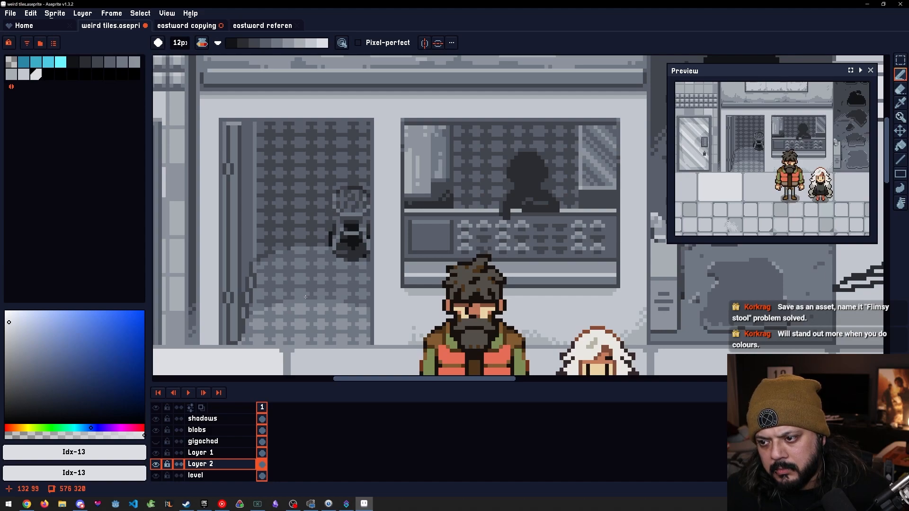
scroll(311, 293, up, 3)
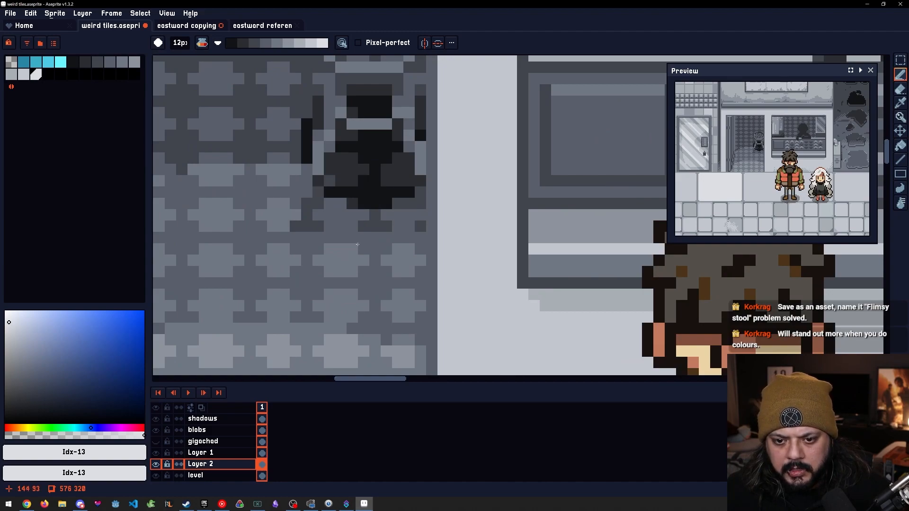
Reverse the shading ramp and lighten the floor to the left of and below the stool
key(x)
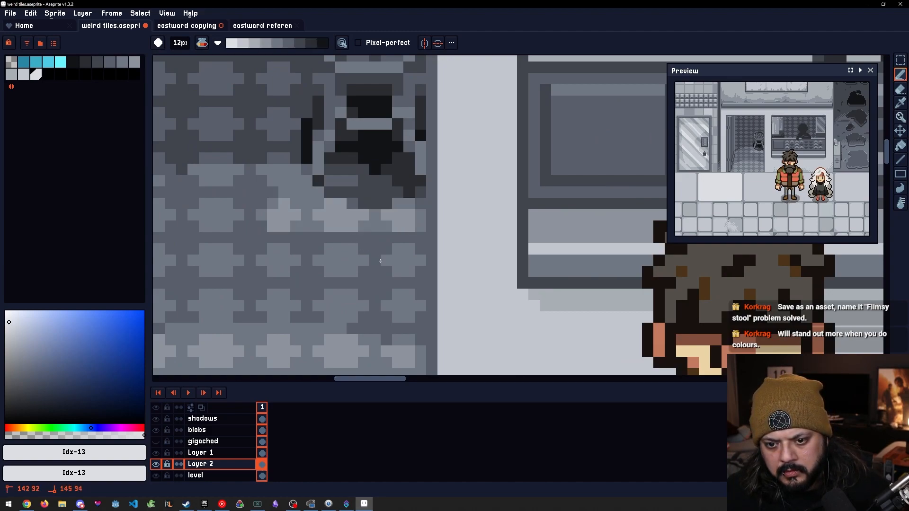
scroll(428, 285, down, 3)
drag(434, 286, 402, 283)
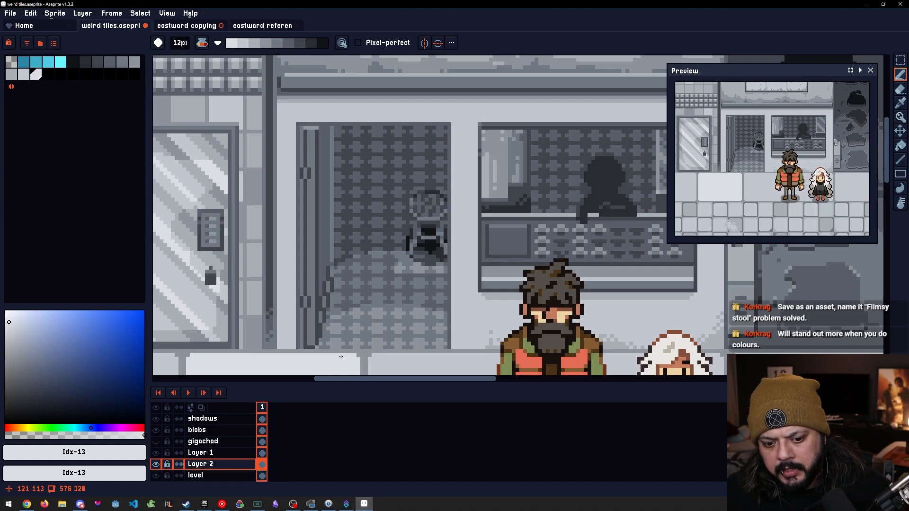
Place a copy of the 20 by 19 px shaded patch around the stool's legs in the doorway's upper-left corner
key(m)
drag(387, 206, 462, 276)
drag(439, 247, 352, 179)
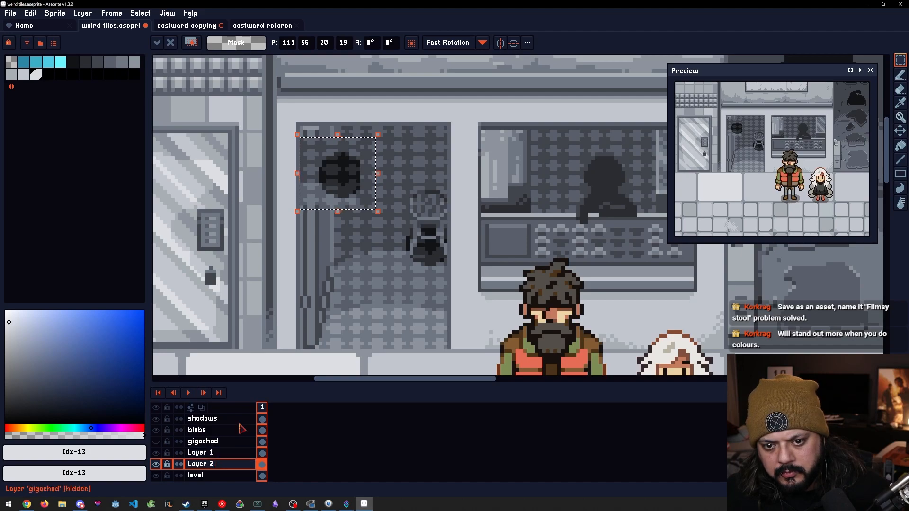
click(214, 468)
key(ctrl+d)
key(b)
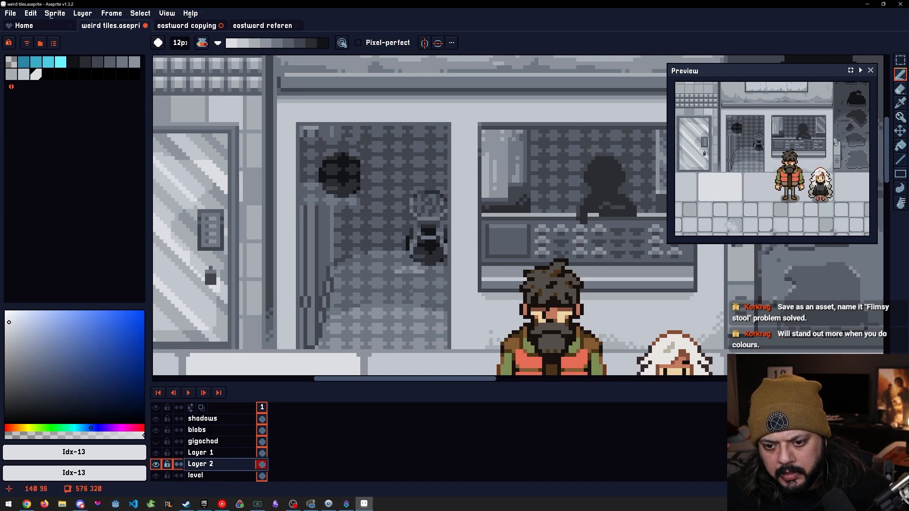
Lighten the floor around the lower-left edge of the stool's shadow with the 12 px shading brush
scroll(411, 284, up, 2)
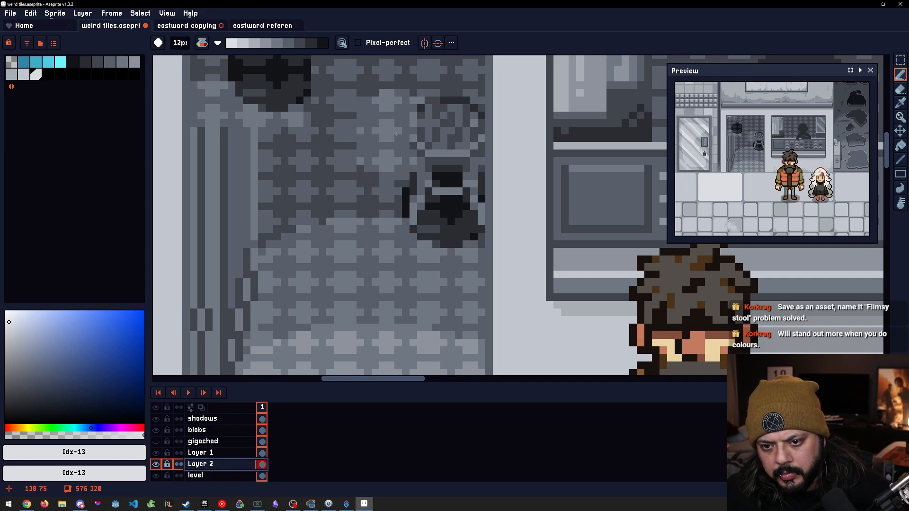
drag(416, 132, 420, 215)
drag(428, 313, 440, 124)
drag(433, 163, 400, 257)
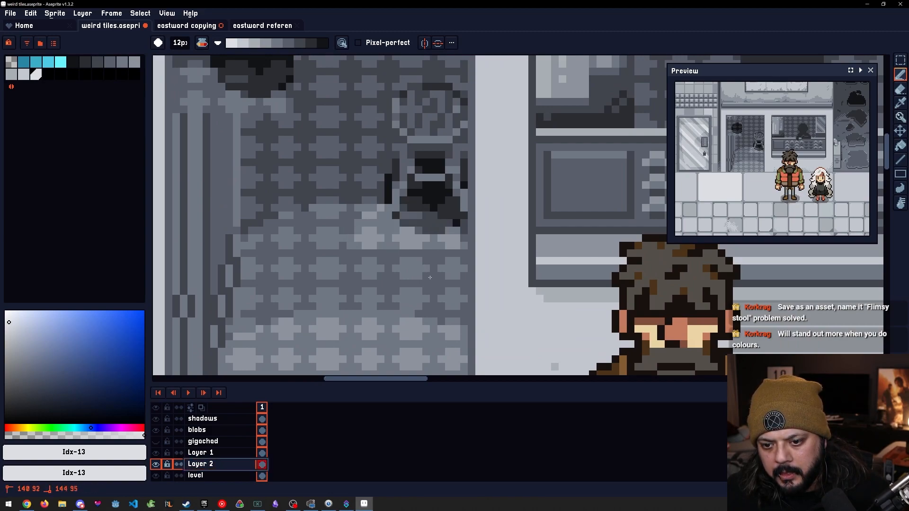
scroll(429, 277, down, 4)
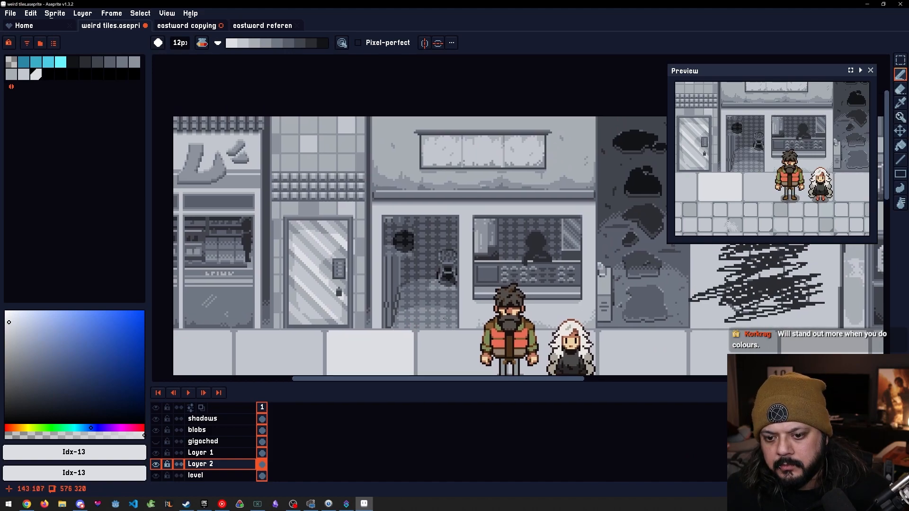
scroll(444, 318, up, 4)
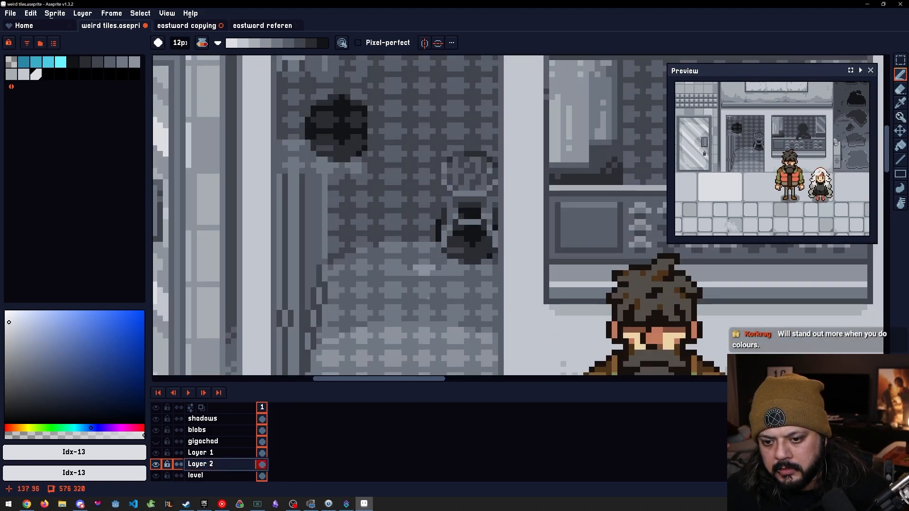
drag(439, 278, 444, 283)
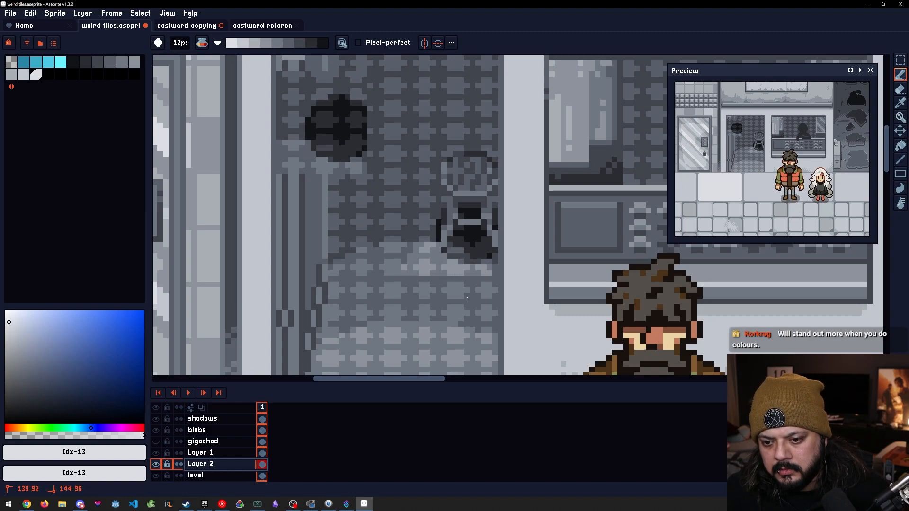
Delete the lightened floor patches to the left of and below the stool's legs from Layer 2
scroll(468, 290, up, 1)
key(m)
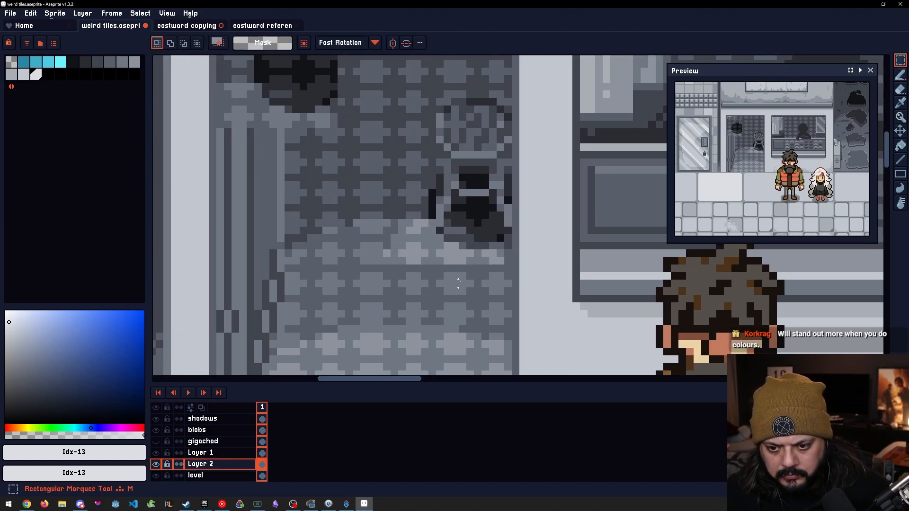
drag(424, 224, 355, 305)
key(Delete)
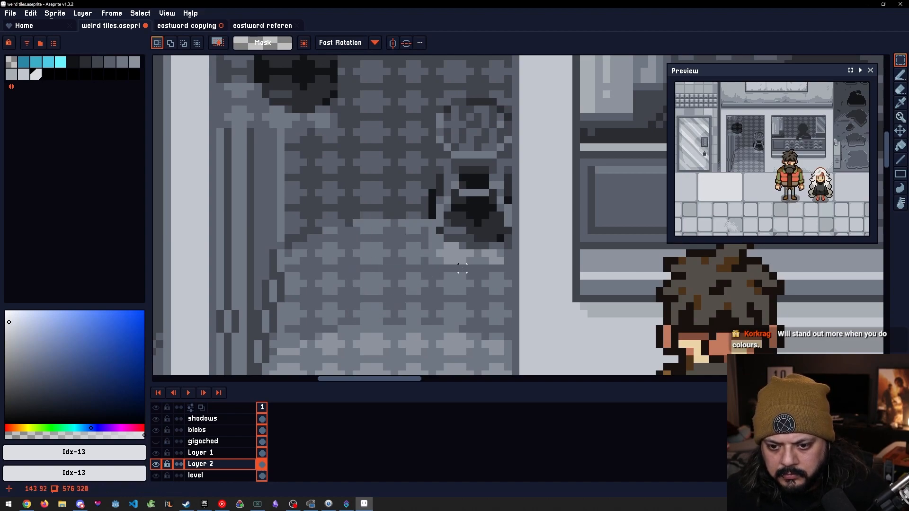
drag(493, 250, 389, 289)
key(Delete)
drag(432, 238, 452, 253)
key(Delete)
scroll(447, 270, down, 4)
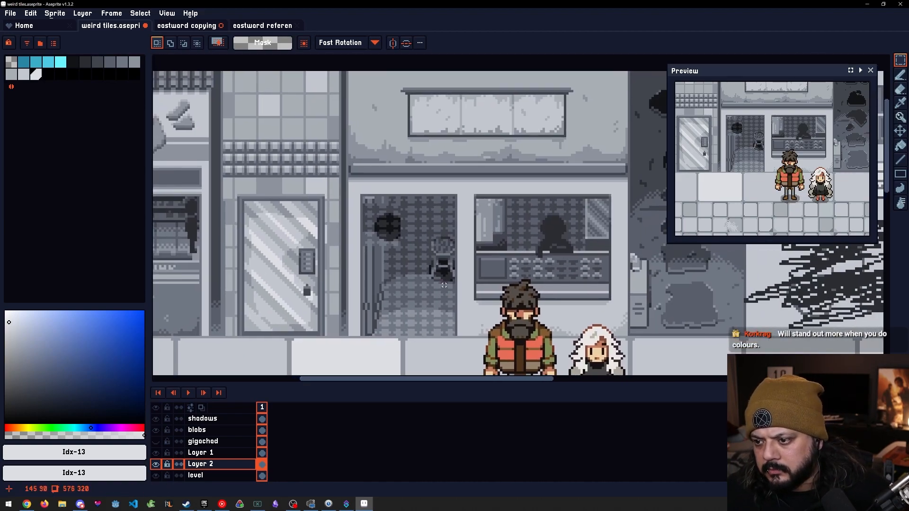
scroll(444, 271, up, 1)
scroll(439, 279, down, 2)
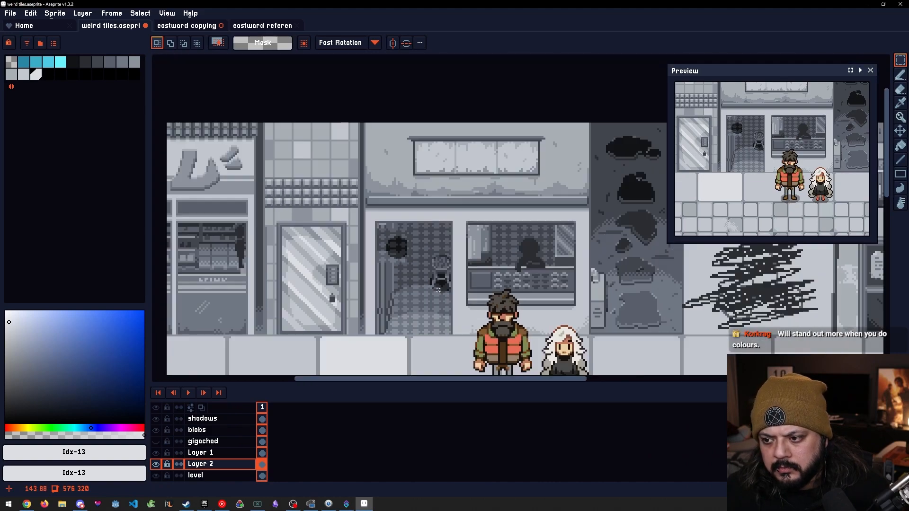
scroll(440, 286, up, 6)
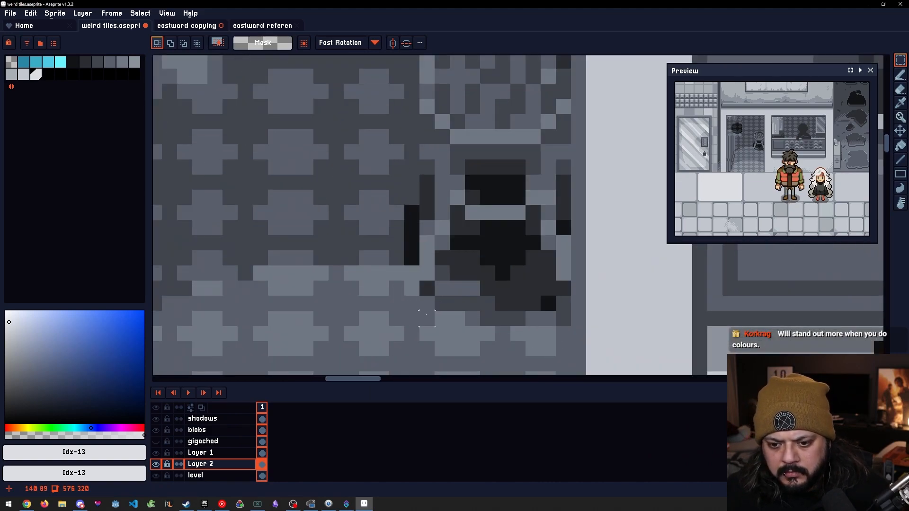
Sample #42454d from the floor and switch to a 1 px Simple Ink pencil
alt+click(408, 256)
alt+click(400, 263)
key(b)
scroll(412, 273, down, 12)
click(201, 43)
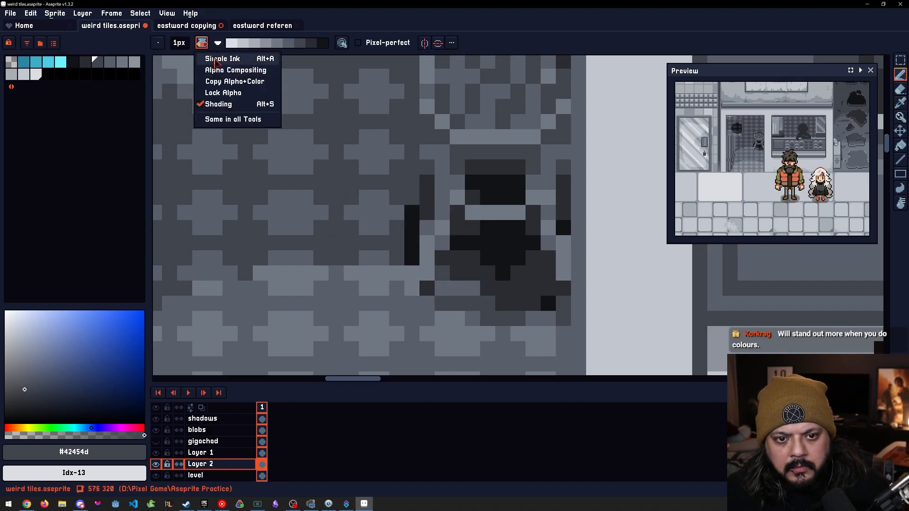
click(215, 56)
Sample #131416 from the stool and paint the gaps in its dark lower section with 1 px pencil strokes
scroll(408, 270, down, 4)
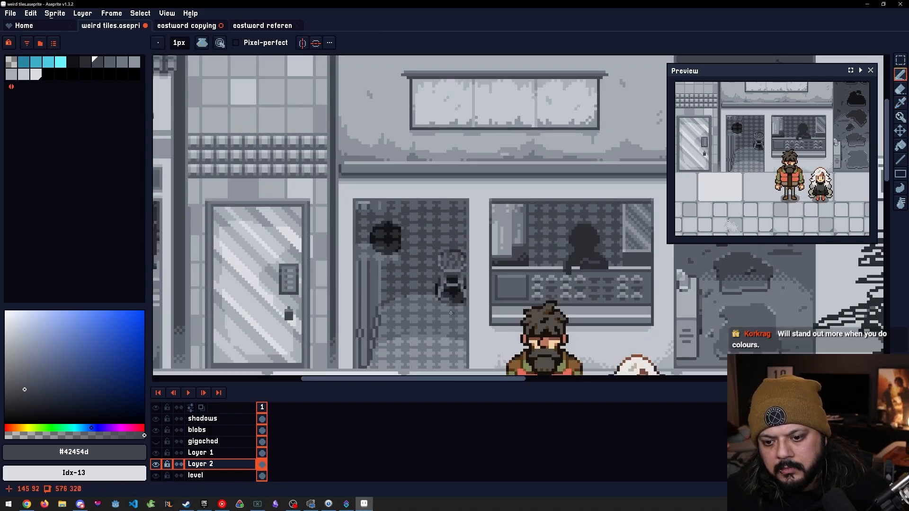
scroll(446, 312, up, 3)
scroll(438, 297, down, 1)
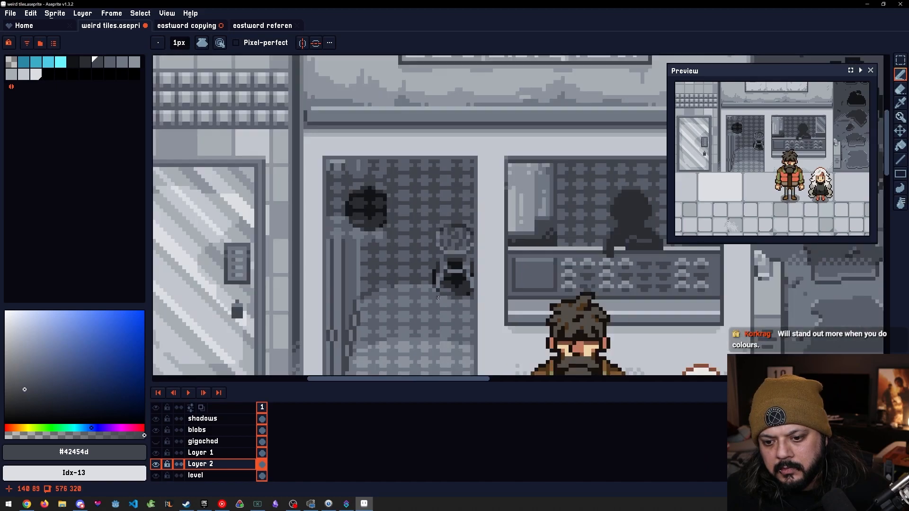
scroll(438, 298, down, 1)
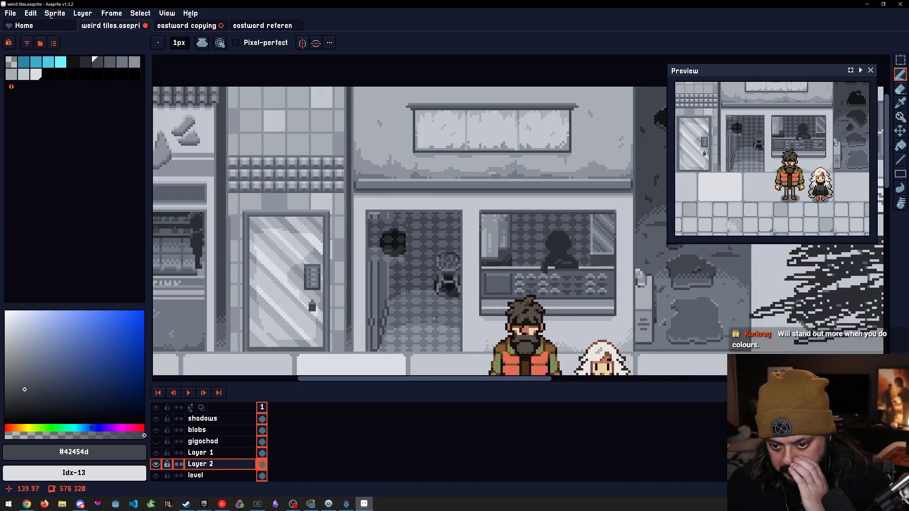
scroll(434, 319, up, 4)
alt+click(406, 273)
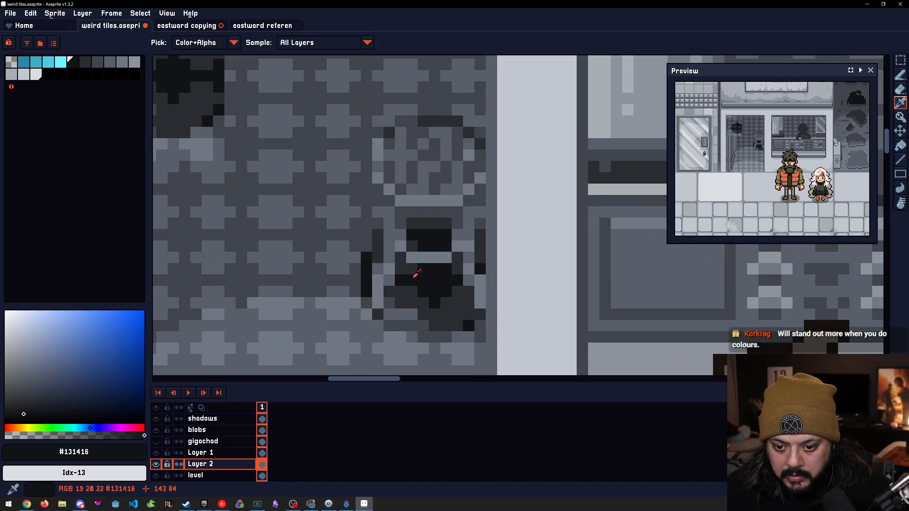
click(400, 258)
click(412, 245)
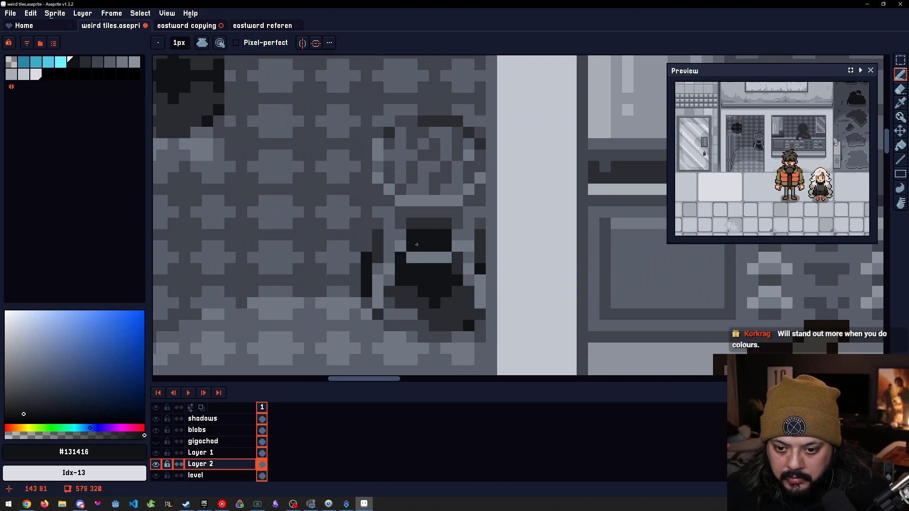
drag(457, 257, 457, 268)
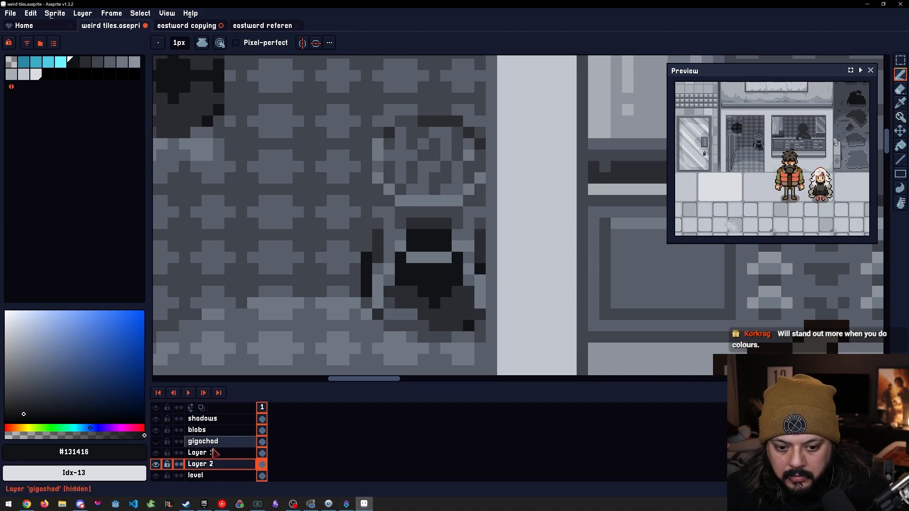
click(156, 453)
click(156, 453)
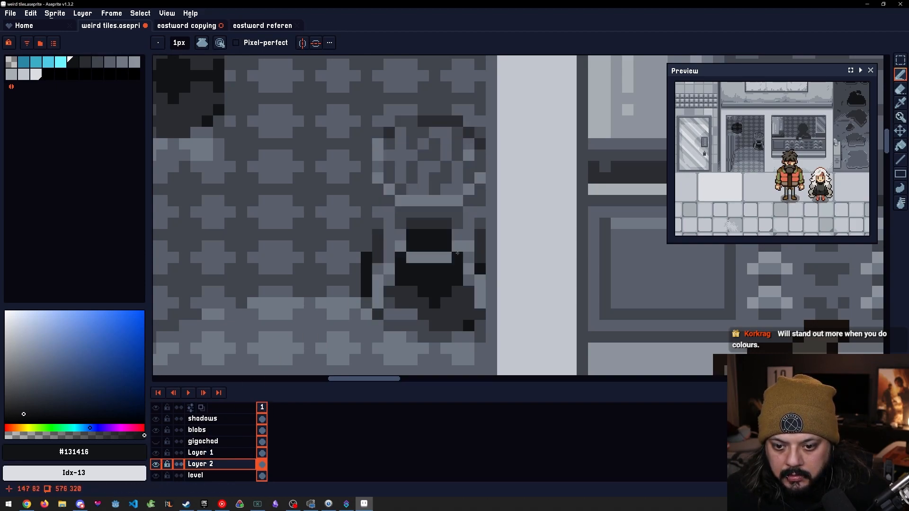
click(411, 292)
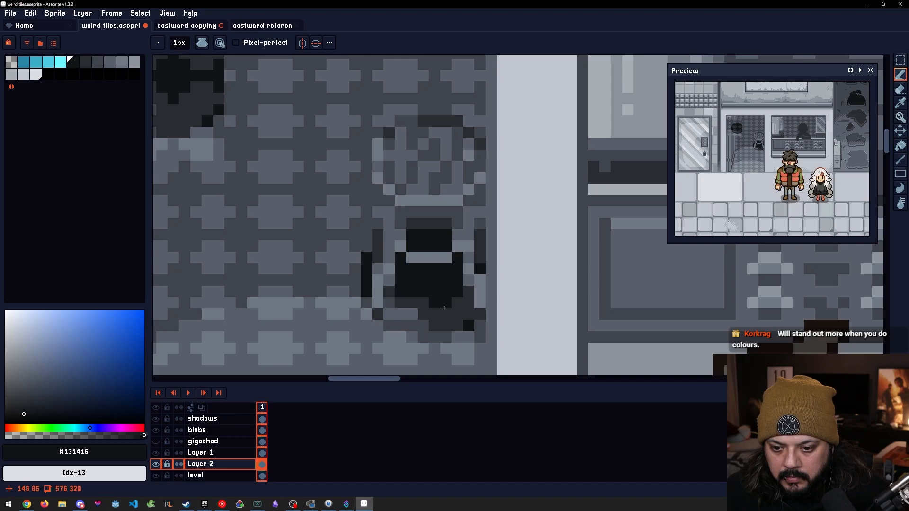
Lighten the stool's dark lower section and the shadow around its legs using a 15 px brush with Shading ink
scroll(436, 307, down, 6)
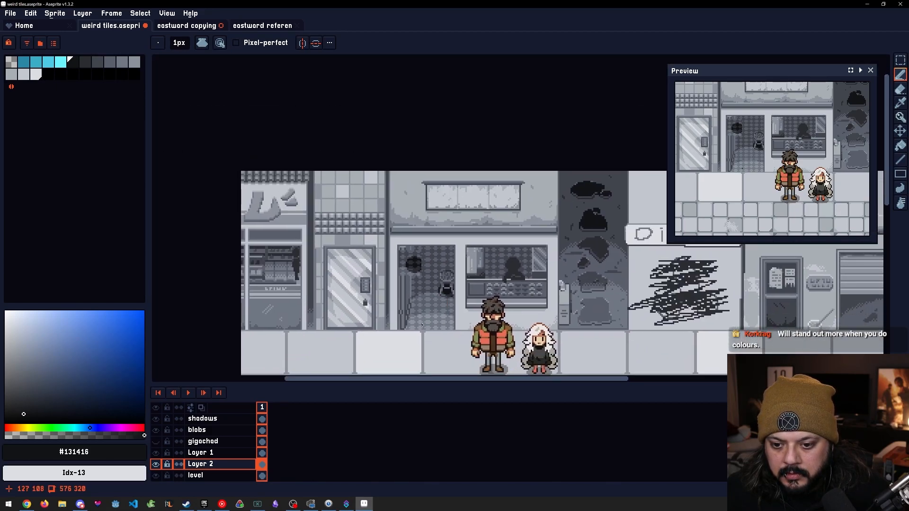
drag(439, 315, 378, 260)
scroll(447, 294, up, 1)
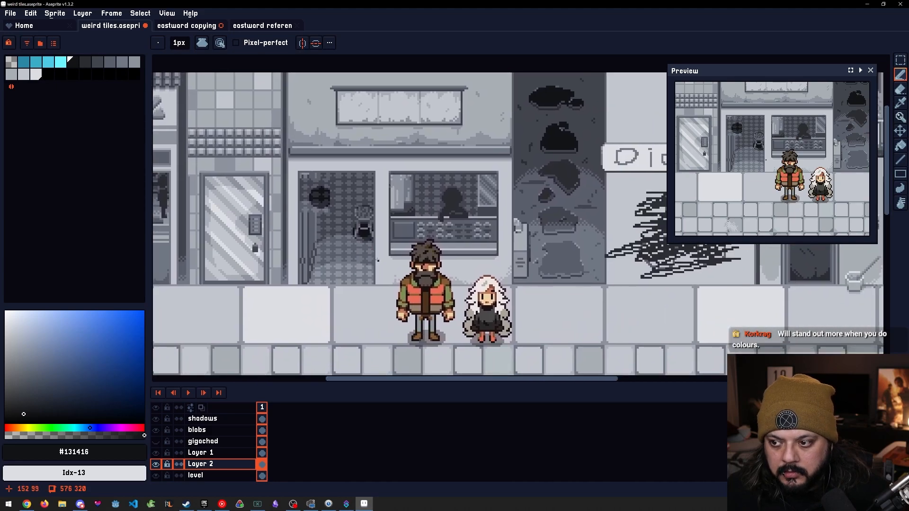
scroll(354, 239, up, 2)
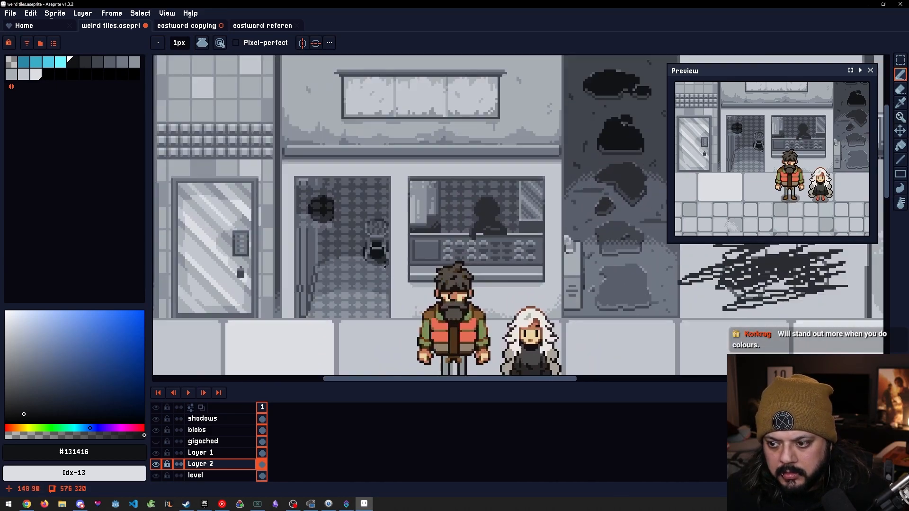
click(202, 42)
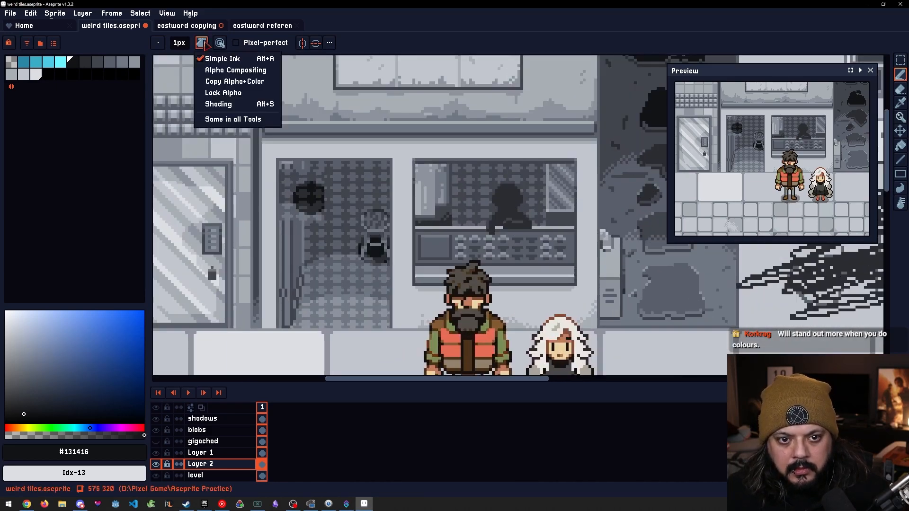
click(220, 104)
scroll(374, 256, up, 9)
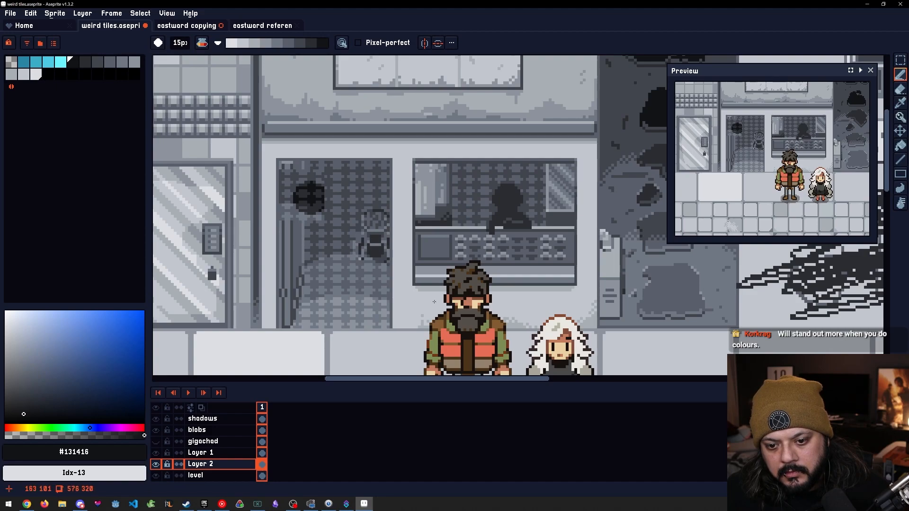
scroll(374, 250, down, 1)
scroll(379, 320, up, 4)
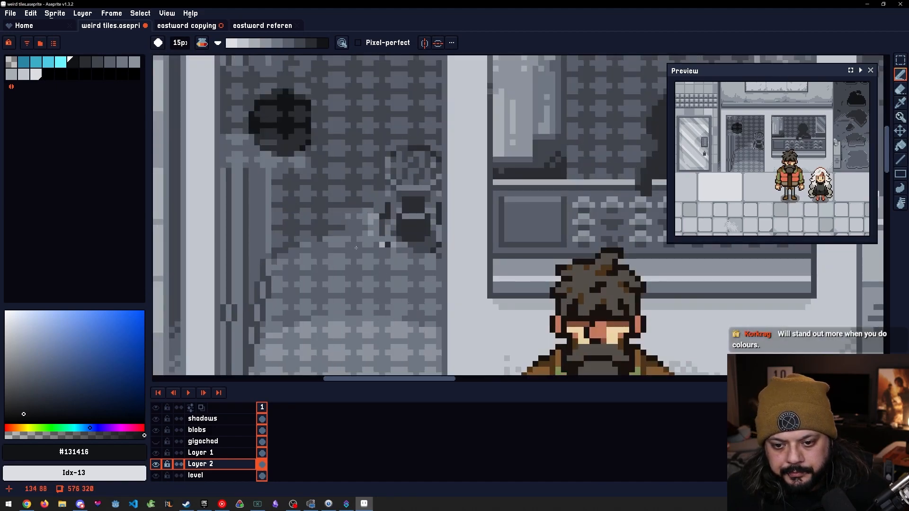
drag(365, 226, 402, 233)
Remove the stray lightened floor patches to the left of, above and to the right of the stool from Layer 2
key(m)
drag(379, 184, 414, 280)
key(ctrl+d)
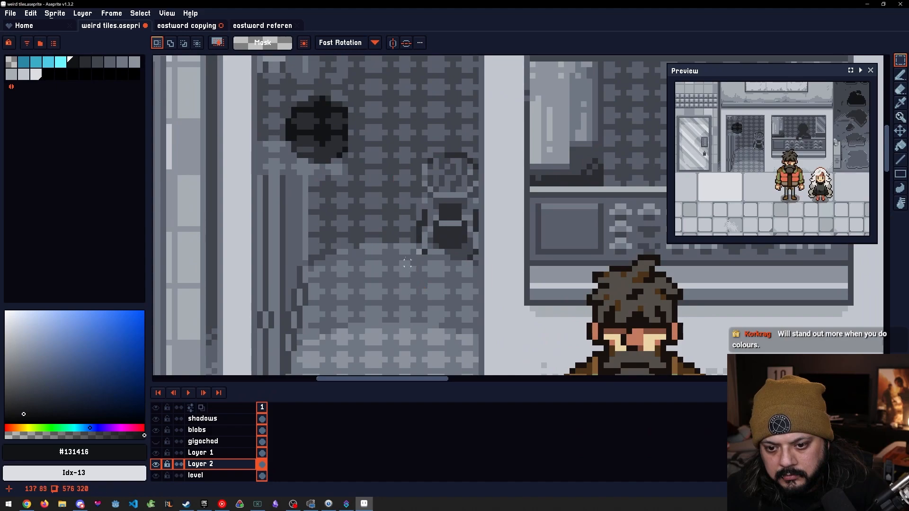
drag(411, 177, 422, 209)
key(ctrl+d)
key(ctrl+d)
drag(396, 154, 493, 201)
key(ctrl+d)
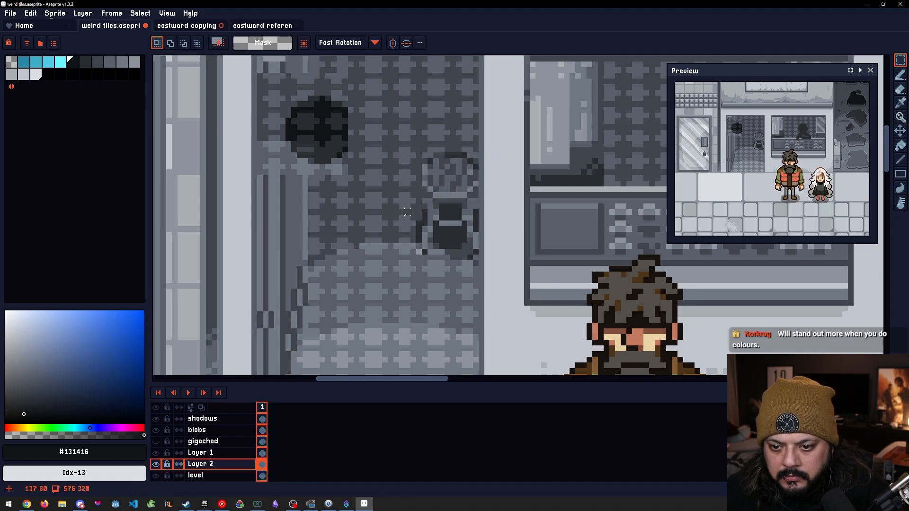
drag(481, 286, 467, 294)
drag(487, 167, 460, 231)
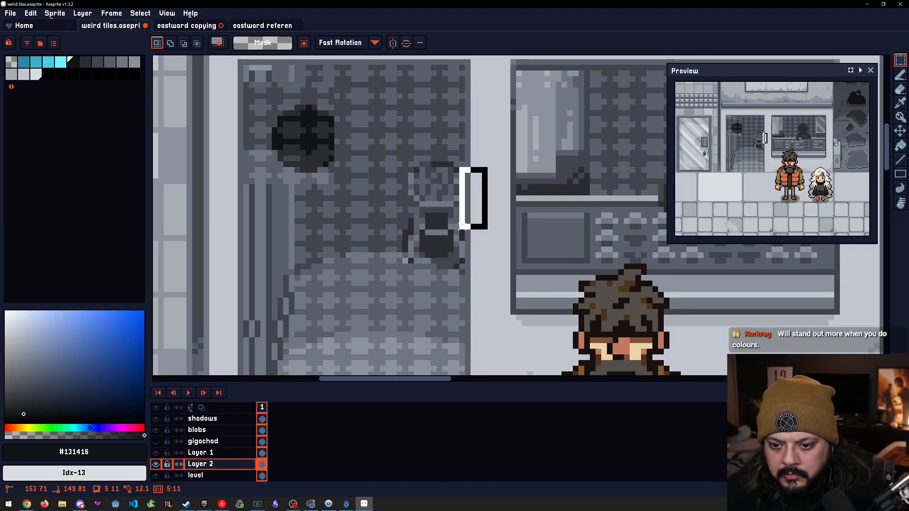
key(ctrl+d)
Extend the shadow beneath the stool's legs with 1 px Simple Ink lines in palette colour Idx-7
scroll(427, 278, down, 5)
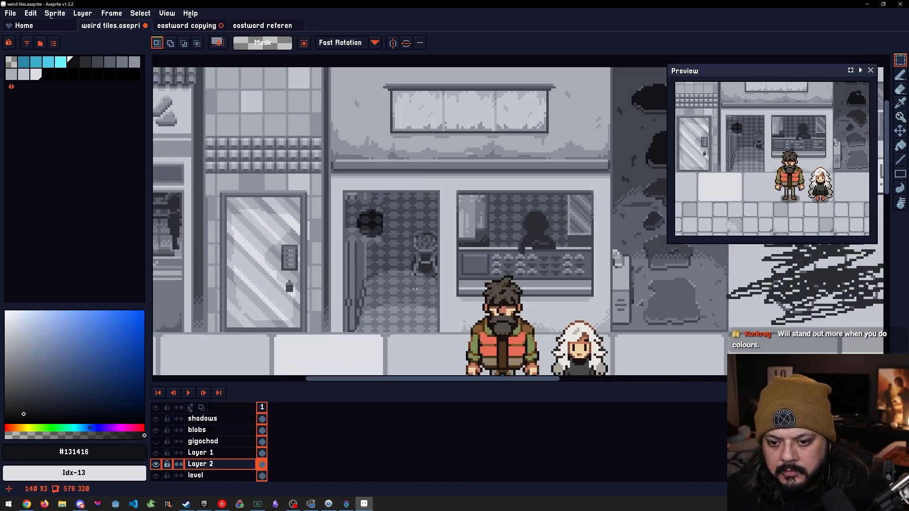
scroll(413, 300, up, 5)
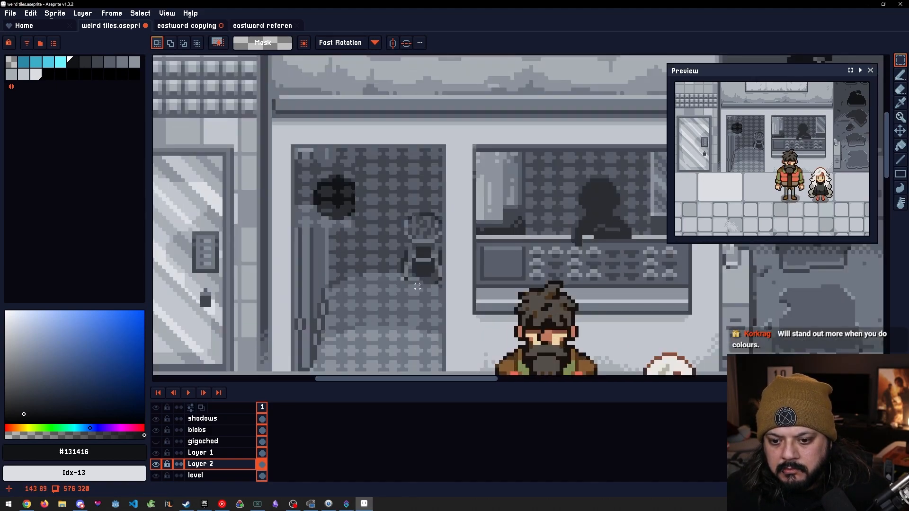
key(b)
alt+click(427, 258)
scroll(417, 244, down, 14)
click(207, 47)
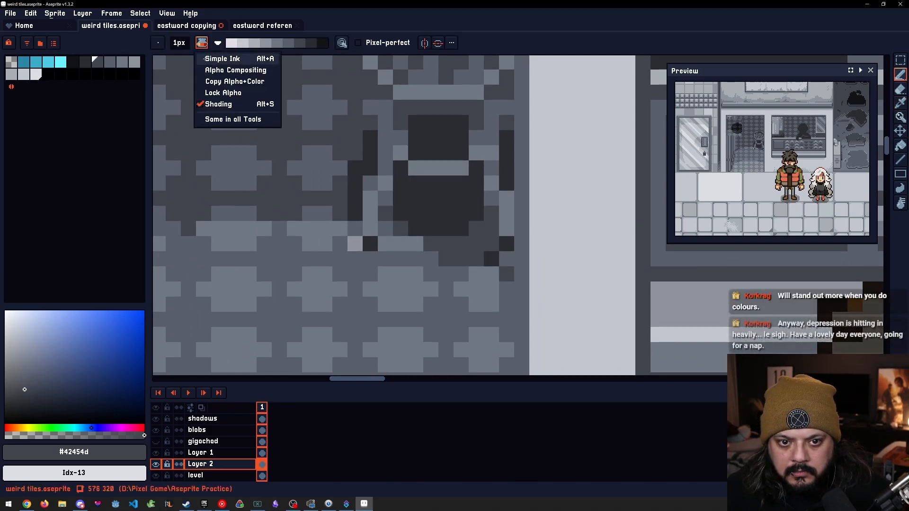
click(223, 57)
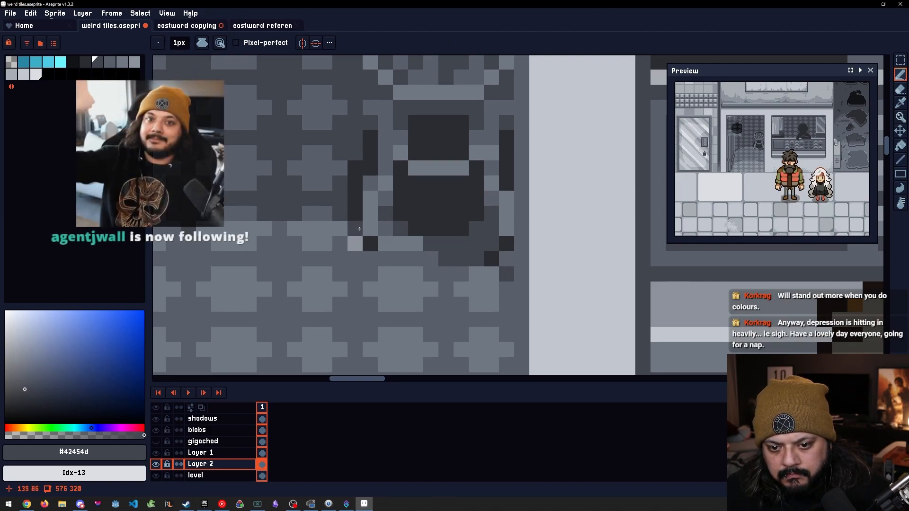
alt+click(337, 227)
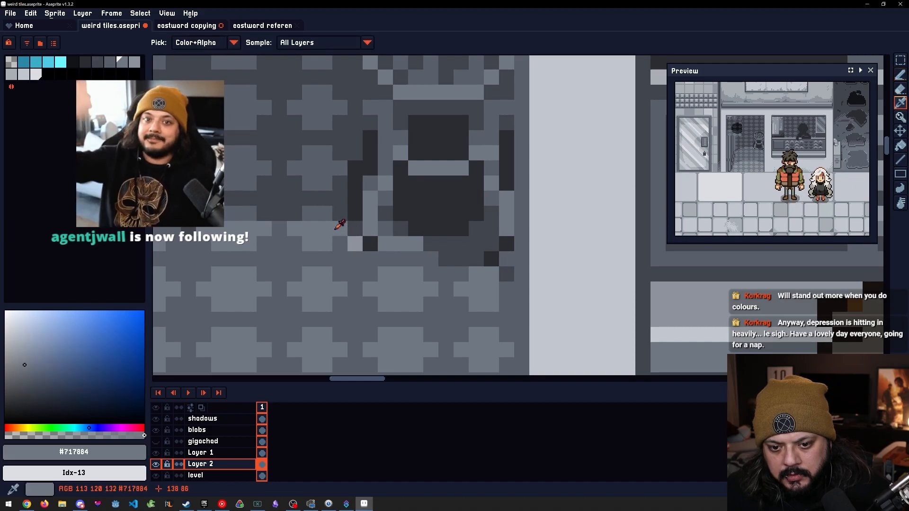
key(bracketleft)
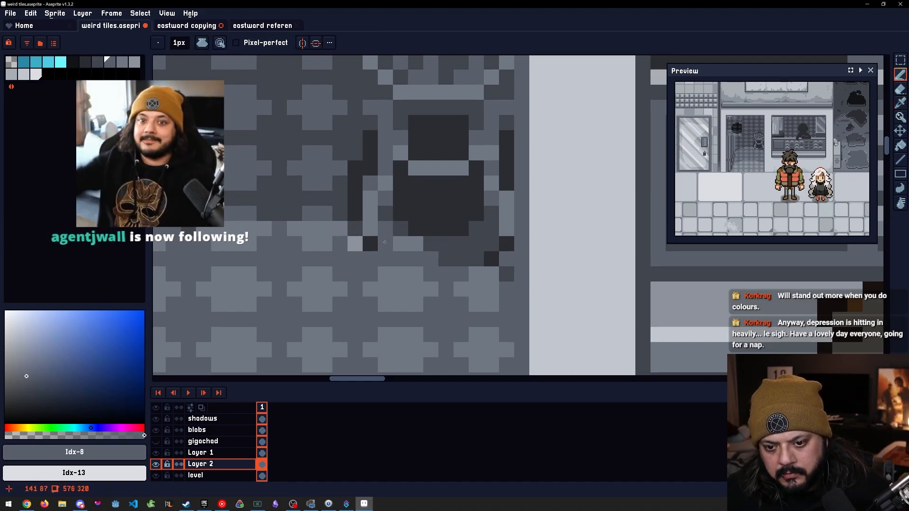
key(l)
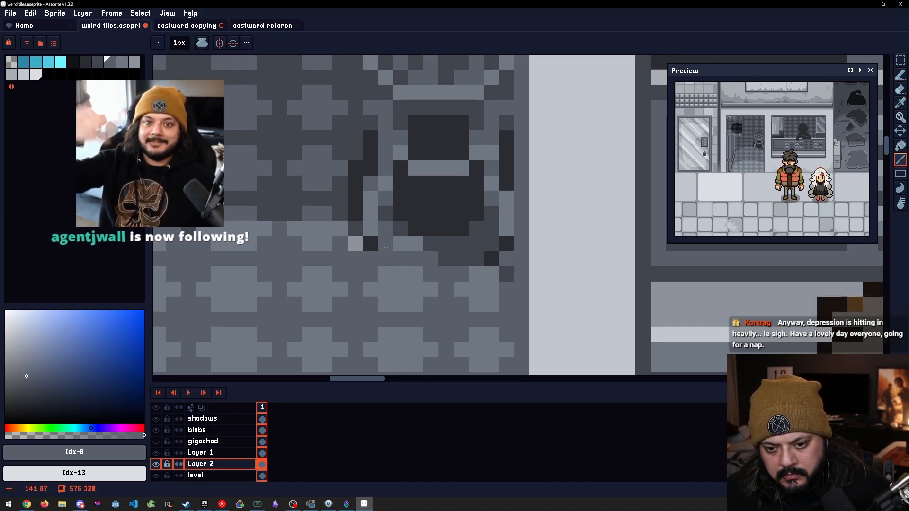
key(bracketleft)
drag(399, 259, 441, 270)
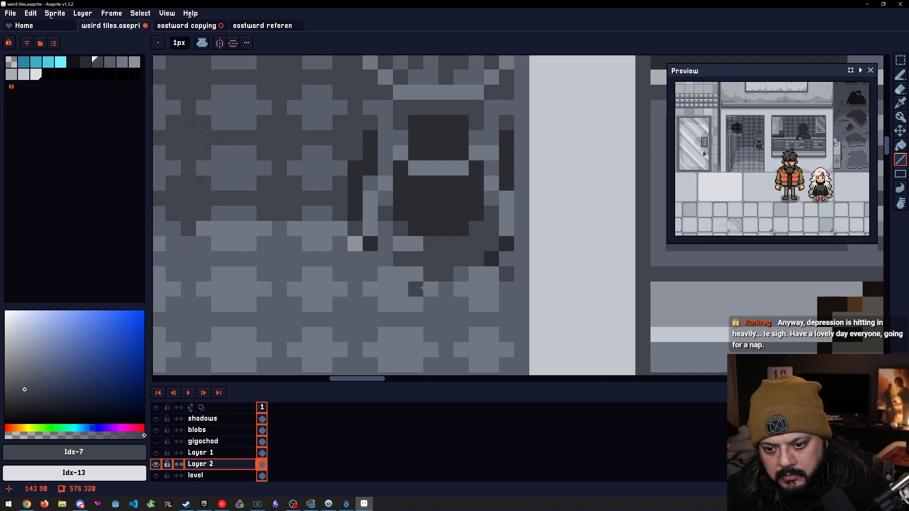
Touch up single pixels along the lower-left edge of the stool's shadow with the sampled Idx-7 and Idx-8 greys
alt+click(414, 272)
scroll(423, 283, down, 5)
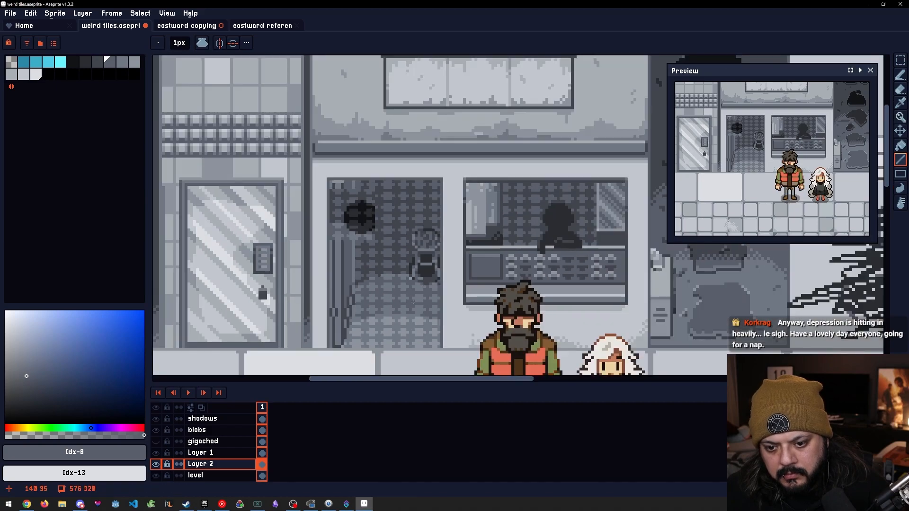
scroll(415, 284, up, 4)
alt+click(420, 276)
alt+click(411, 257)
alt+click(420, 252)
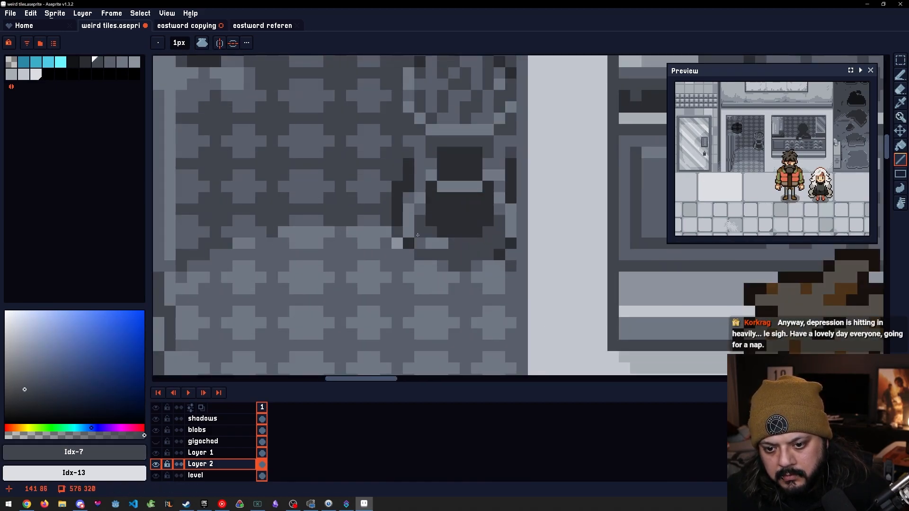
scroll(417, 243, down, 5)
scroll(439, 268, up, 5)
alt+click(438, 263)
scroll(445, 229, down, 5)
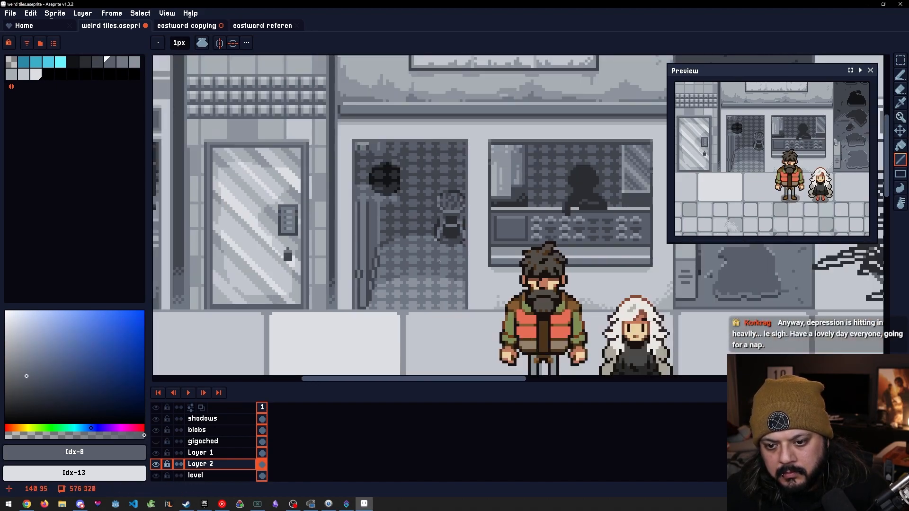
scroll(440, 250, up, 2)
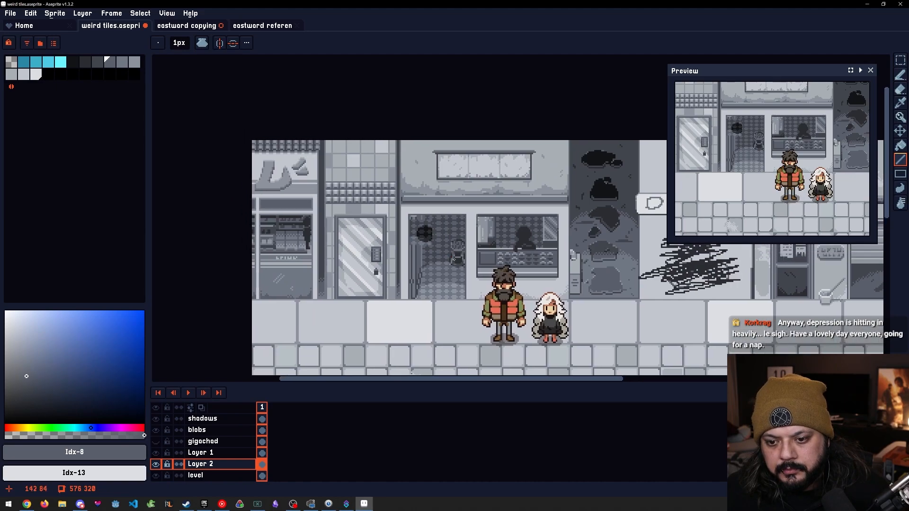
scroll(448, 258, up, 1)
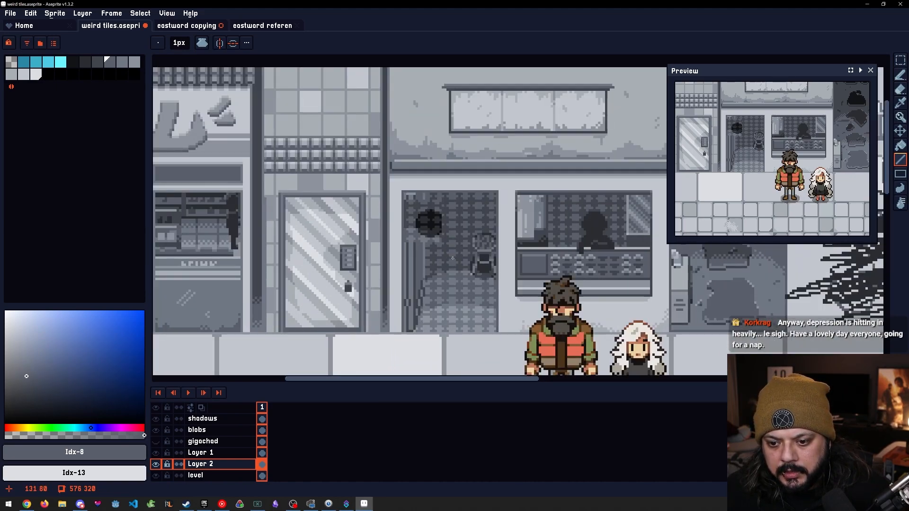
Delete the dark shaded patch in the doorway's upper-left corner from Layer 2
drag(451, 257, 462, 263)
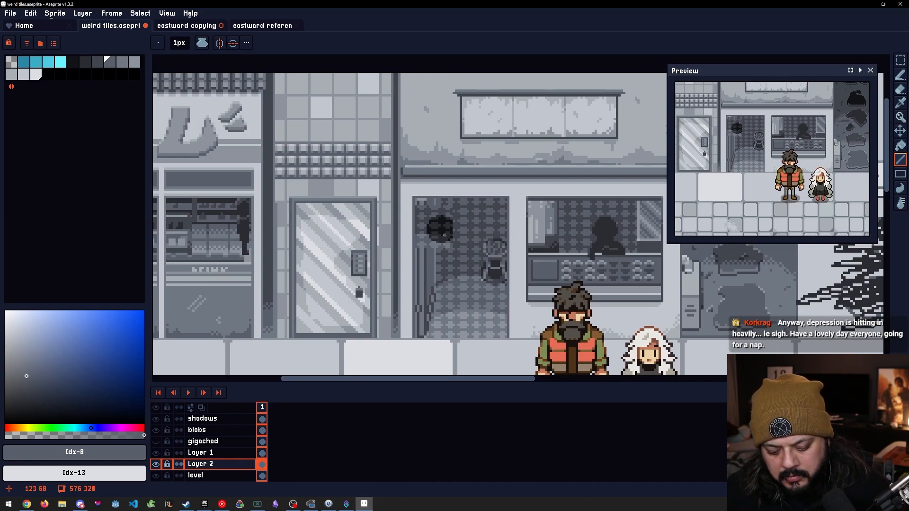
key(m)
drag(456, 264, 403, 196)
key(Delete)
Merge Layer 2 and Layer 1 down into the level layer
drag(472, 282, 444, 269)
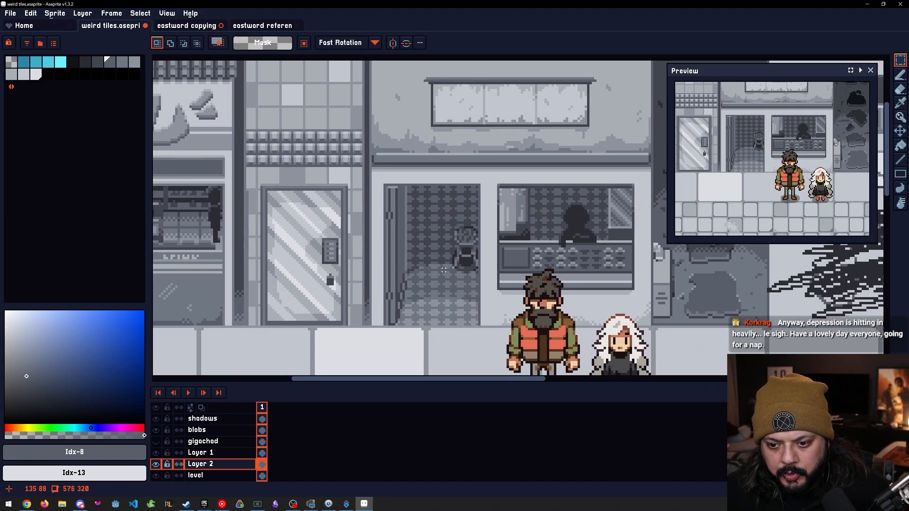
scroll(214, 450, down, 1)
right_click(220, 452)
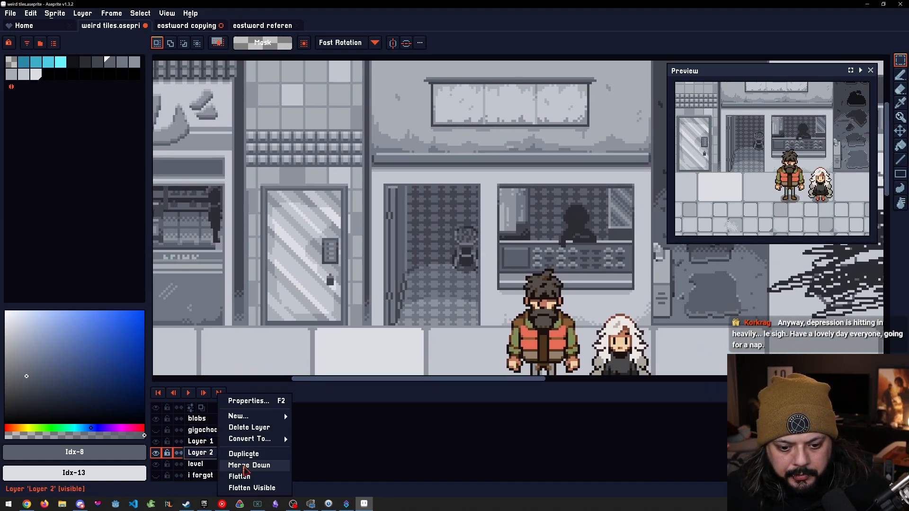
click(239, 465)
click(158, 443)
click(157, 441)
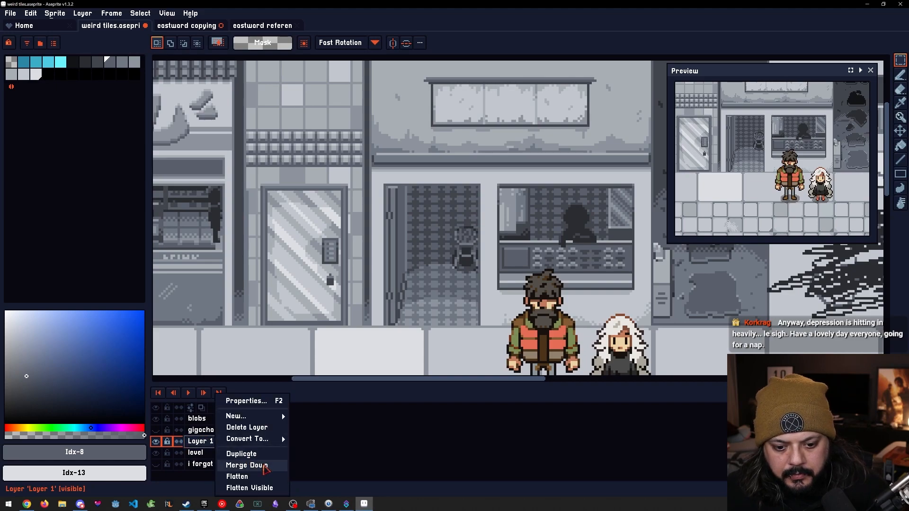
click(247, 465)
scroll(465, 253, up, 2)
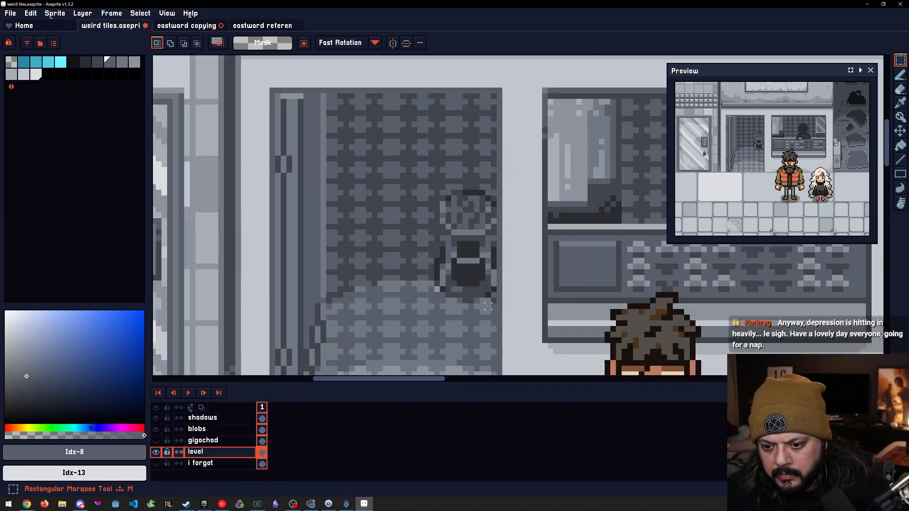
Duplicate the doorway stool onto a new layer above the level layer, placing the copy directly above the original
drag(497, 304, 423, 189)
drag(462, 229, 470, 140)
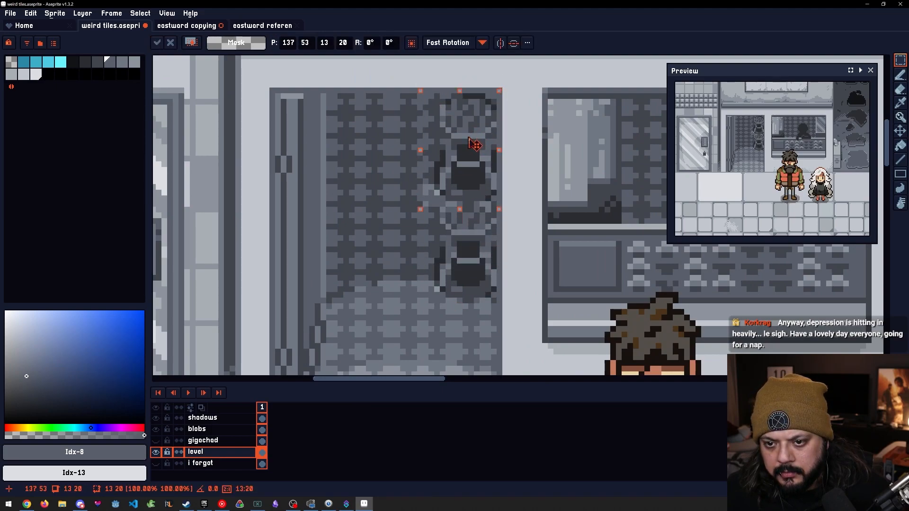
key(Escape)
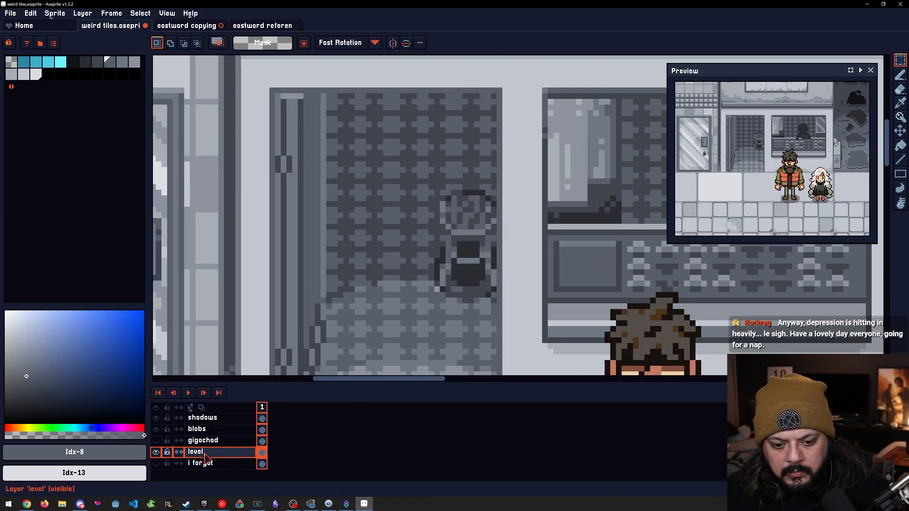
key(shift+n)
key(ctrl+v)
mouse_move(458, 174)
mouse_down()
mouse_move(420, 152)
mouse_move(459, 183)
mouse_move(453, 190)
mouse_up()
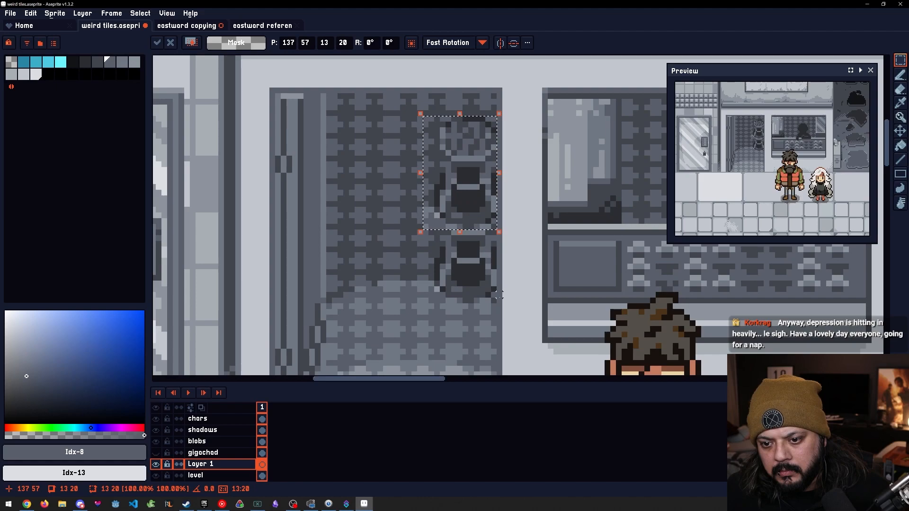
key(ctrl+d)
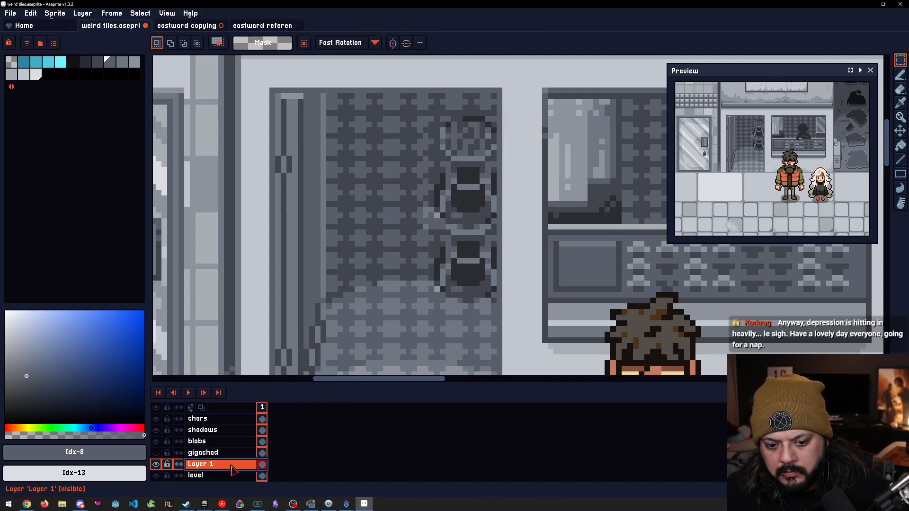
Lower Layer 1's opacity to 144
double_click(202, 464)
click(677, 313)
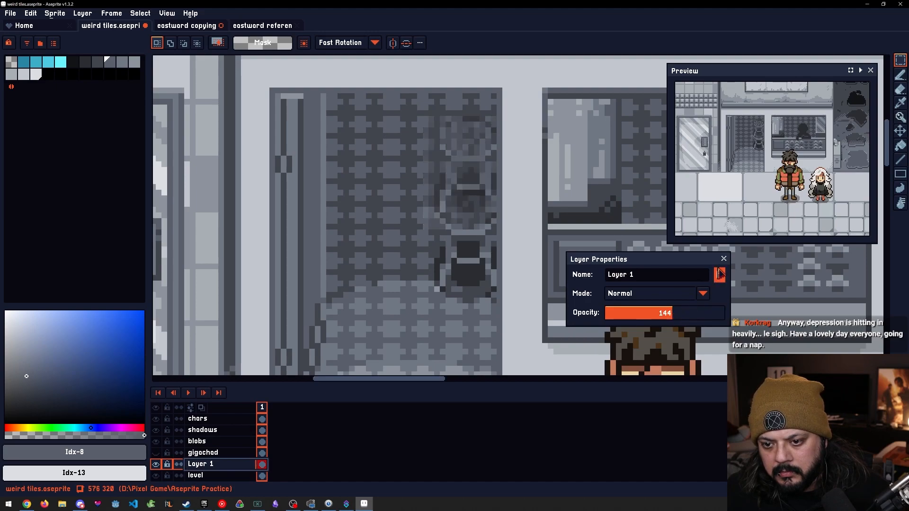
click(723, 259)
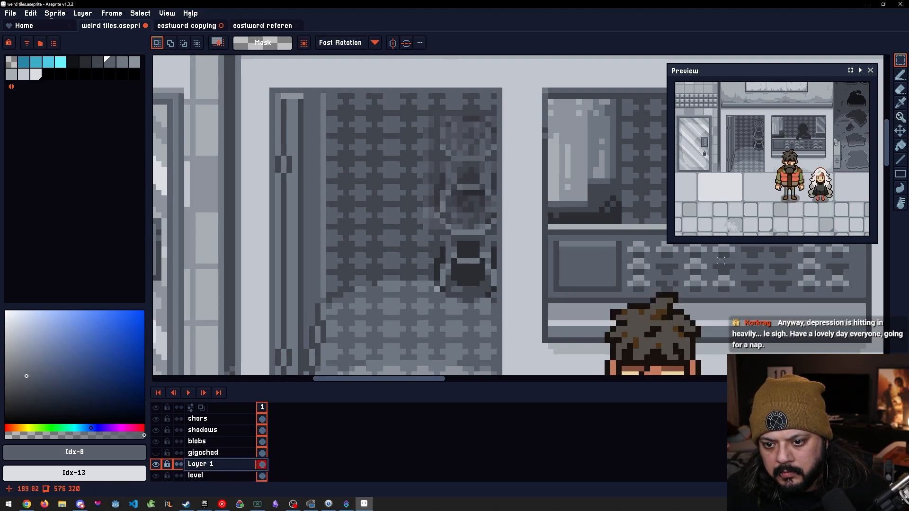
Remove the part of the stool copy that covers the lower stool's seat, using a selection shaped to that seat
key(e)
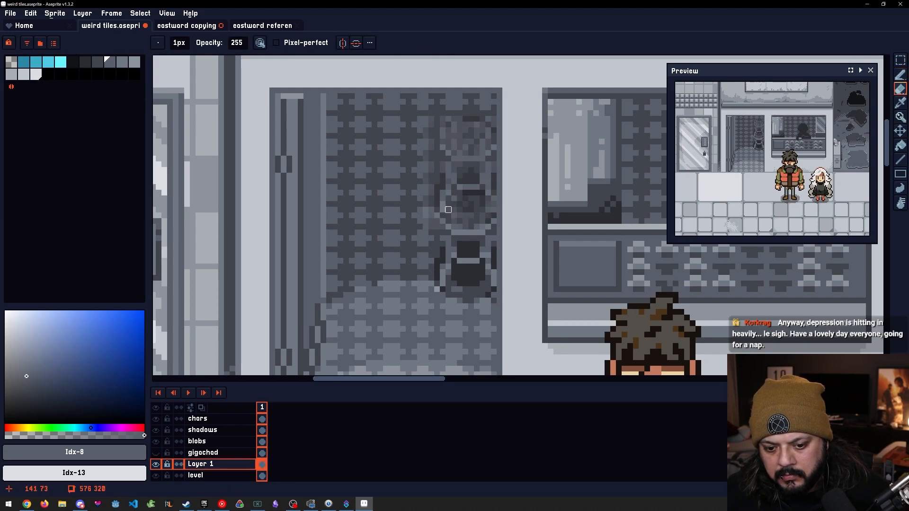
click(156, 464)
scroll(457, 217, up, 1)
key(m)
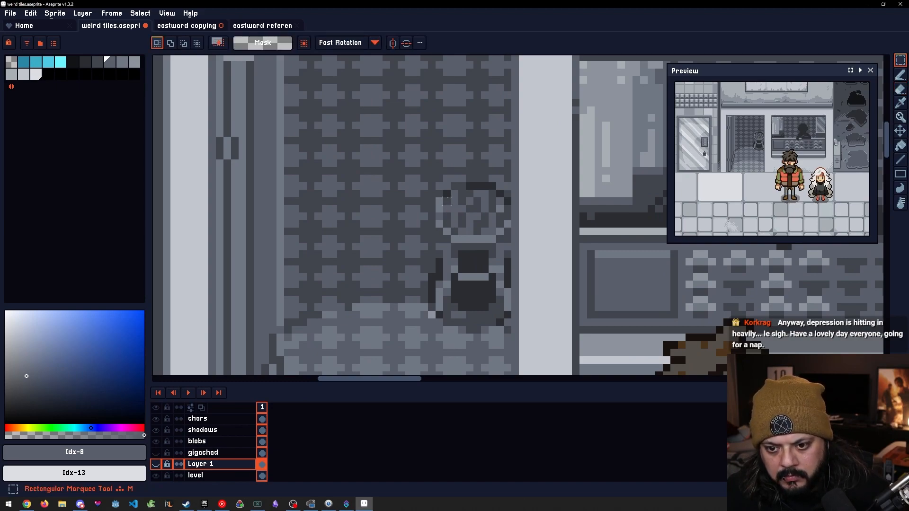
mouse_move(438, 201)
mouse_down()
mouse_move(454, 224)
mouse_move(455, 194)
mouse_move(493, 223)
mouse_up()
drag(454, 186, 512, 229)
click(155, 465)
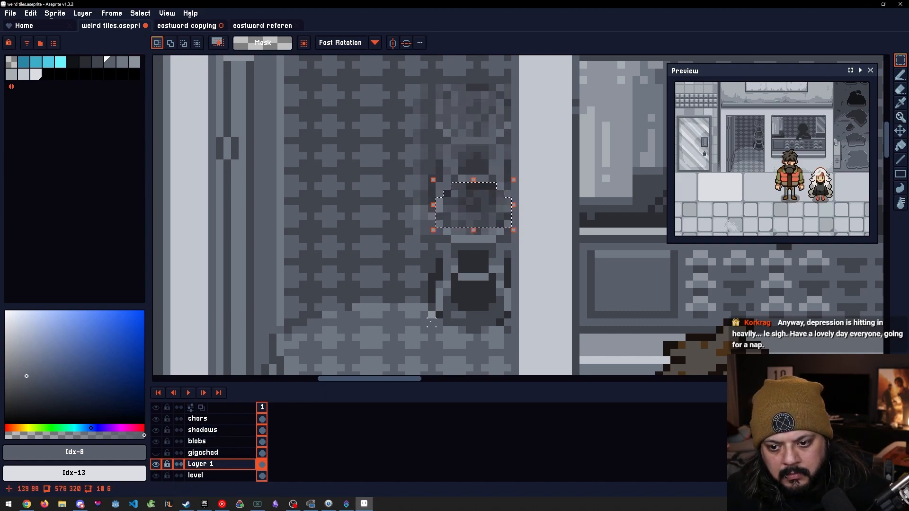
click(485, 246)
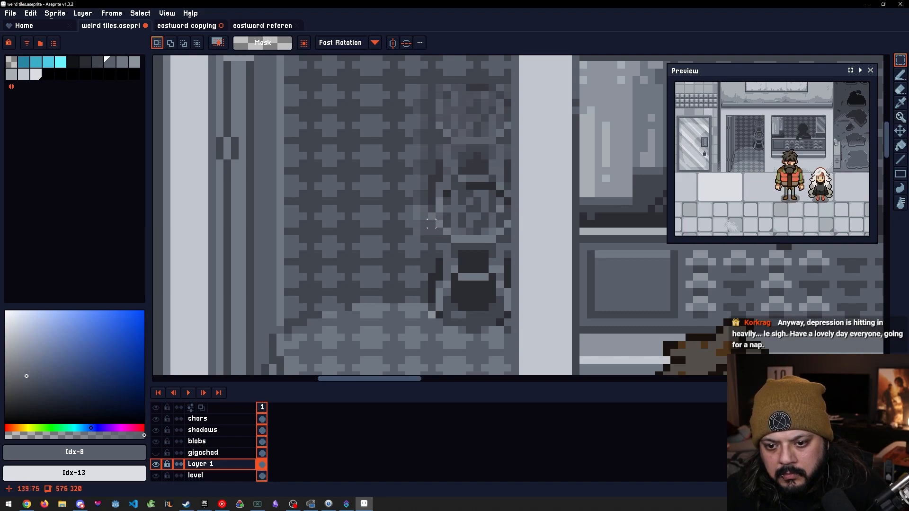
Restore Layer 1 to full opacity
double_click(199, 464)
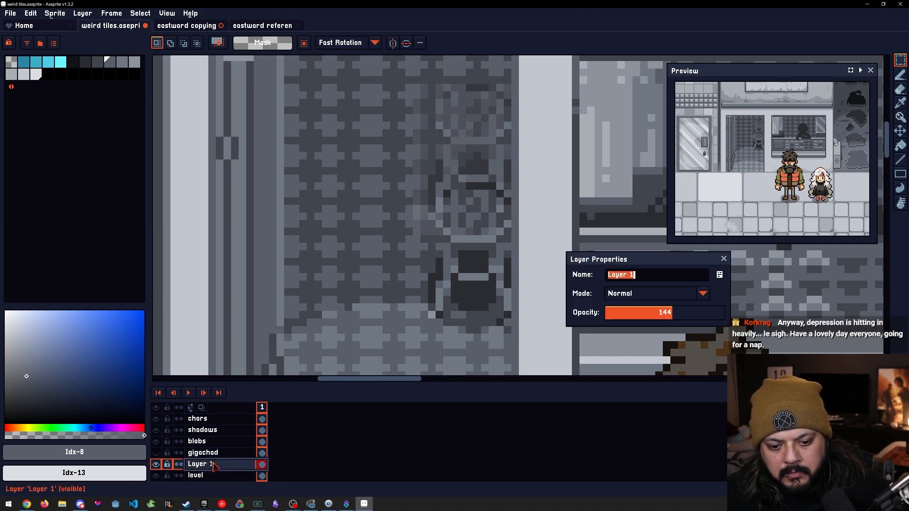
drag(652, 308, 720, 312)
key(Return)
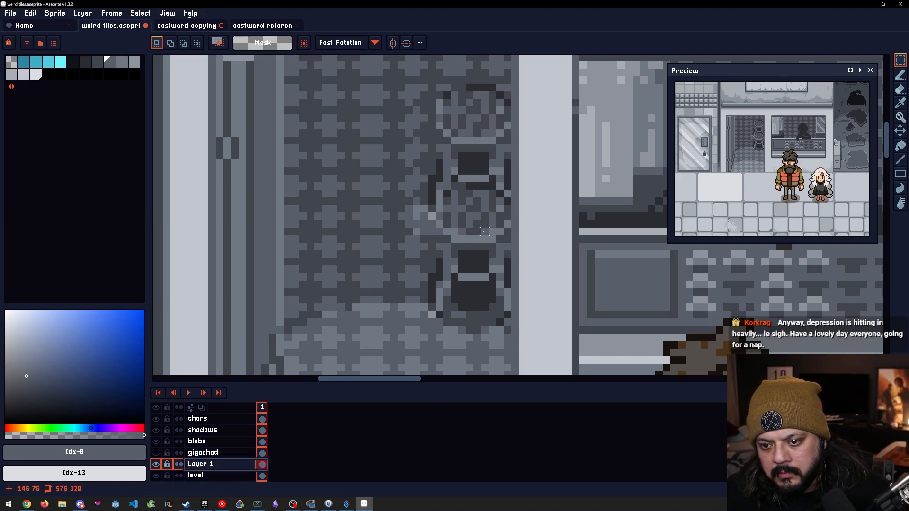
Delete the leftover light floor pixels at the lower-left foot of the copied stool on Layer 1
drag(469, 209, 431, 247)
key(Delete)
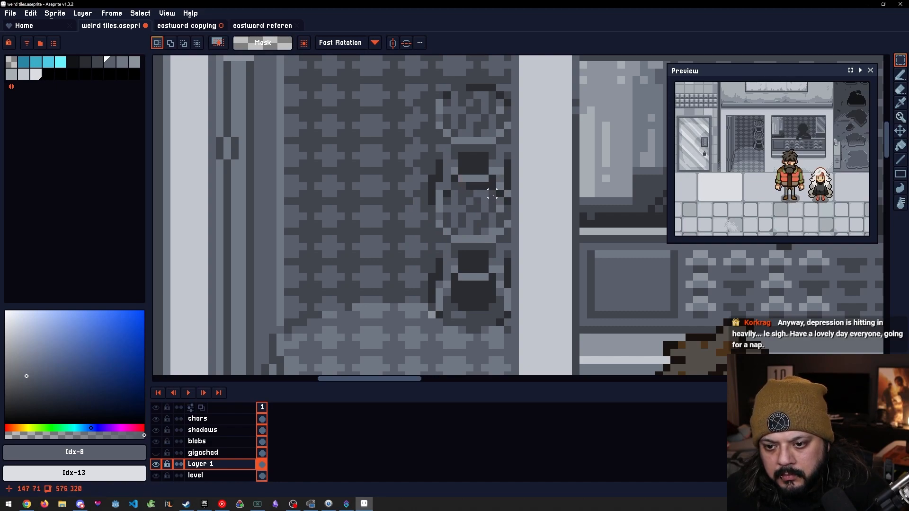
scroll(492, 193, down, 3)
scroll(504, 275, down, 4)
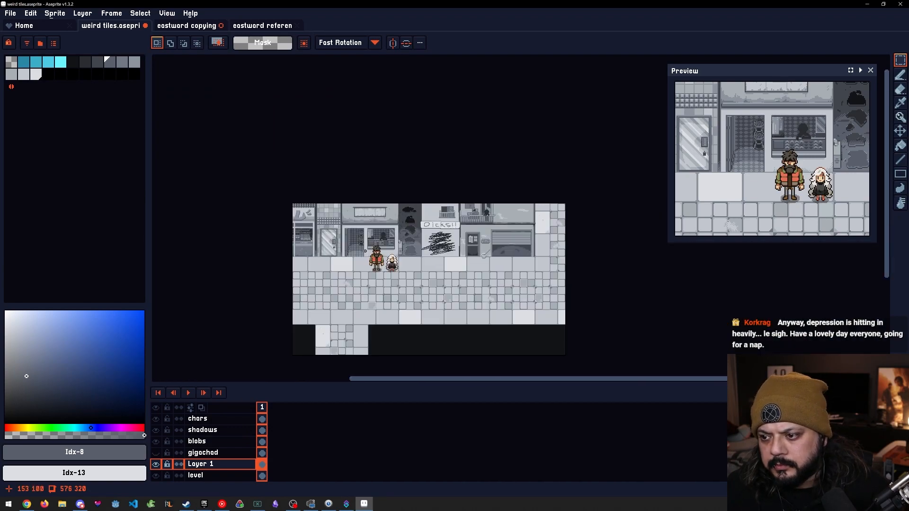
scroll(364, 223, up, 5)
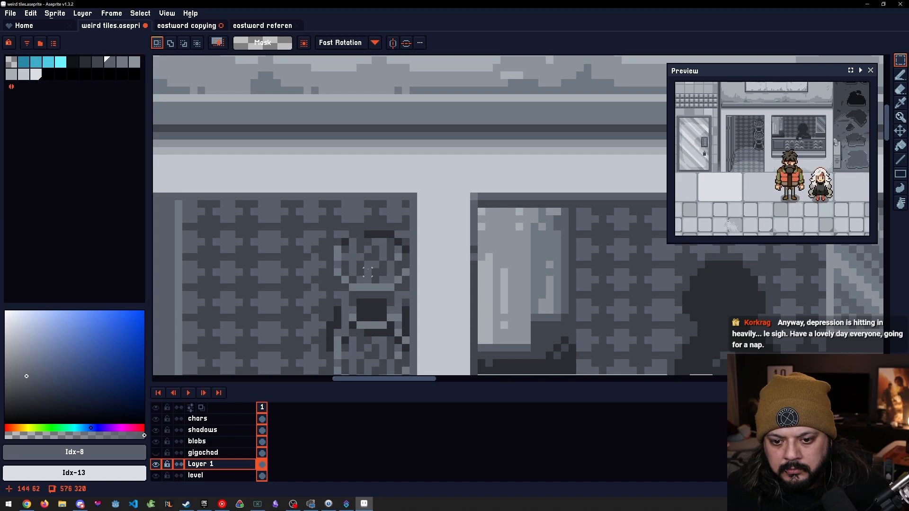
Flip the upper stool's seat texture horizontally so it differs from the lower stool
drag(353, 242, 383, 272)
shift+click(390, 242)
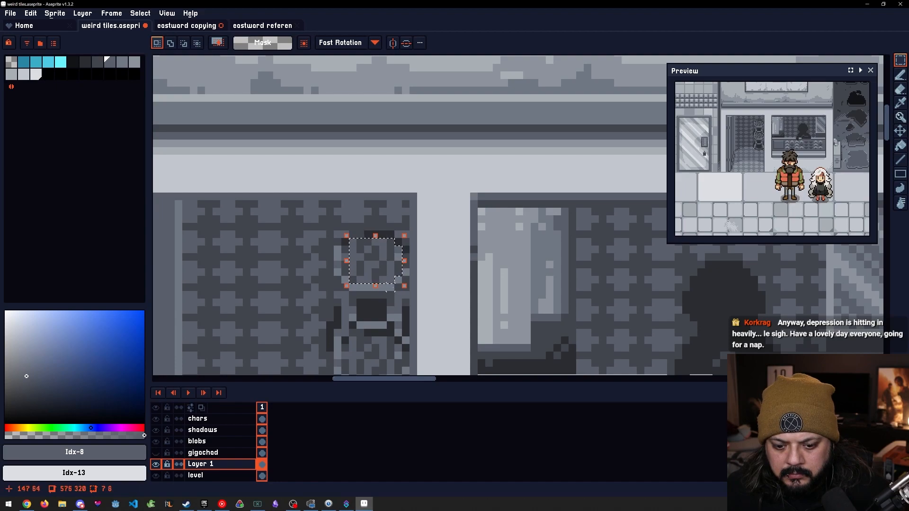
key(shift+h)
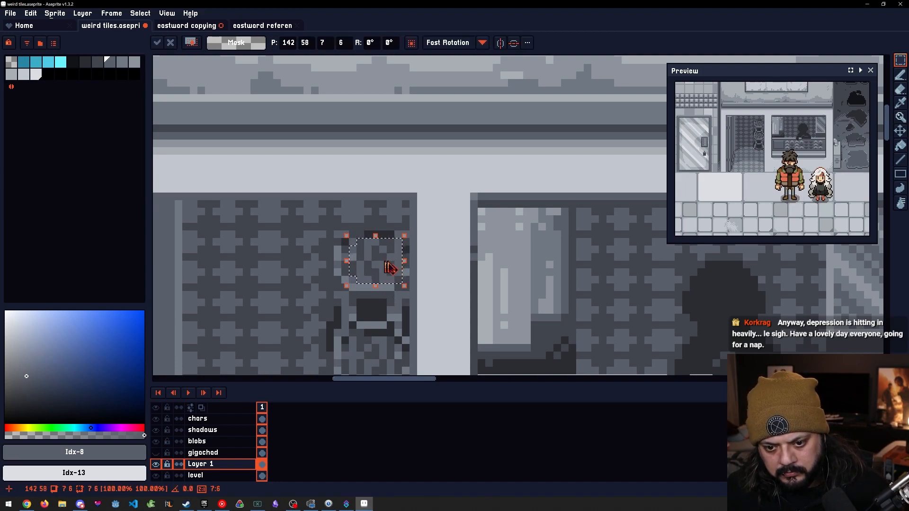
key(Return)
drag(390, 242, 387, 246)
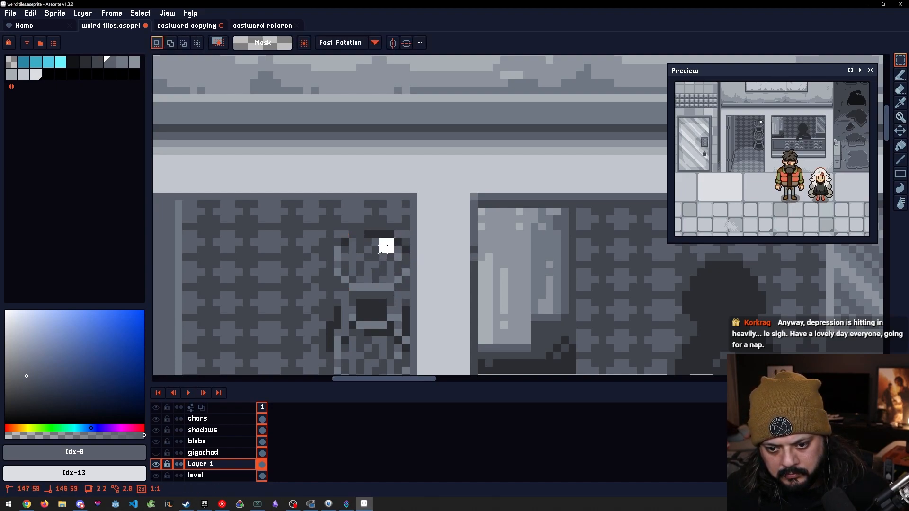
drag(353, 280, 353, 280)
key(shift+h)
click(413, 257)
scroll(414, 257, down, 4)
scroll(387, 277, up, 4)
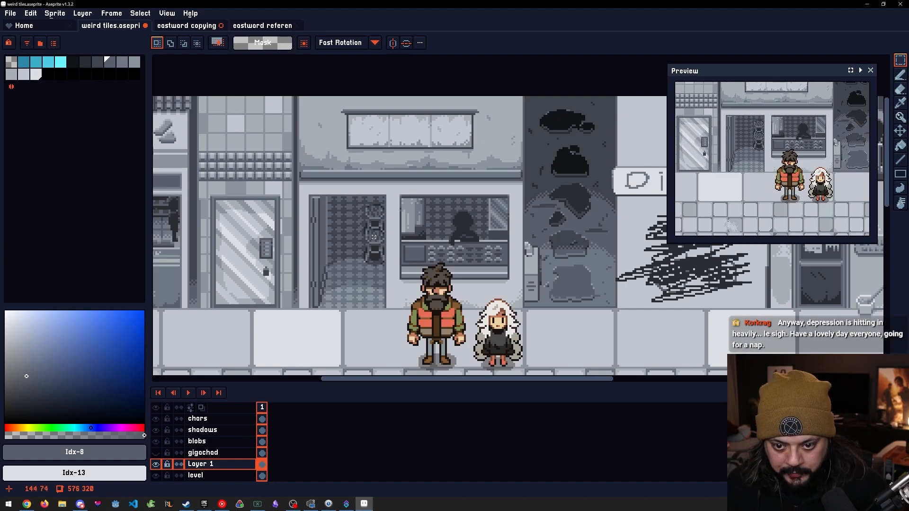
scroll(374, 237, up, 2)
drag(365, 230, 385, 250)
drag(365, 178, 385, 192)
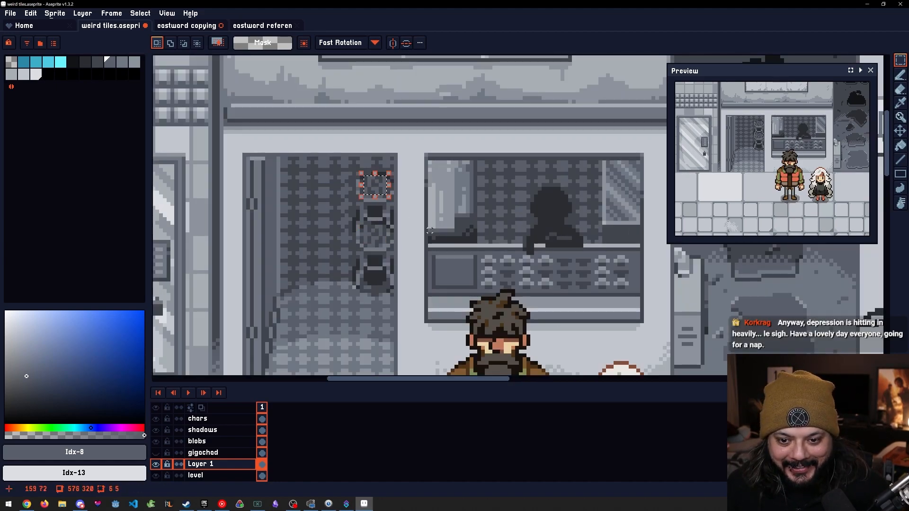
key(ctrl+d)
Examine how the two stacked stools read in the doorway, both close up and within the whole street scene
scroll(428, 230, down, 2)
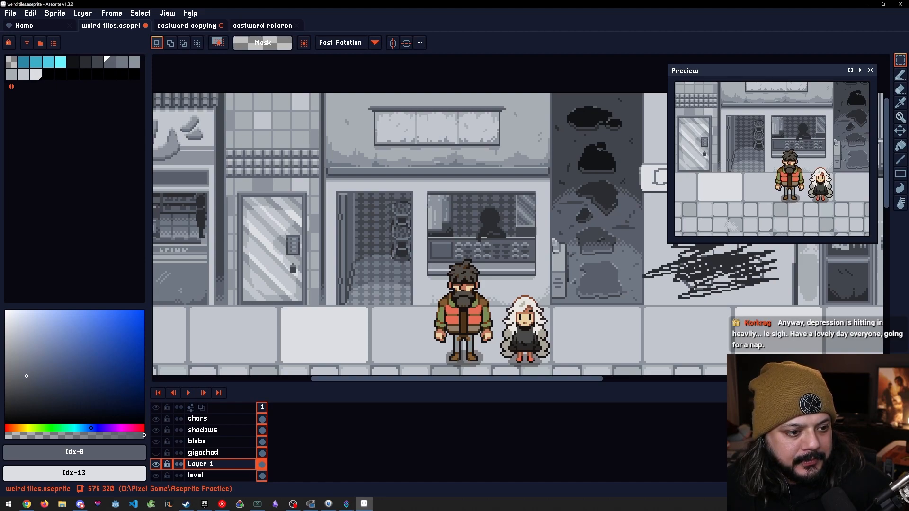
drag(305, 204, 316, 213)
drag(345, 252, 360, 228)
scroll(447, 256, up, 3)
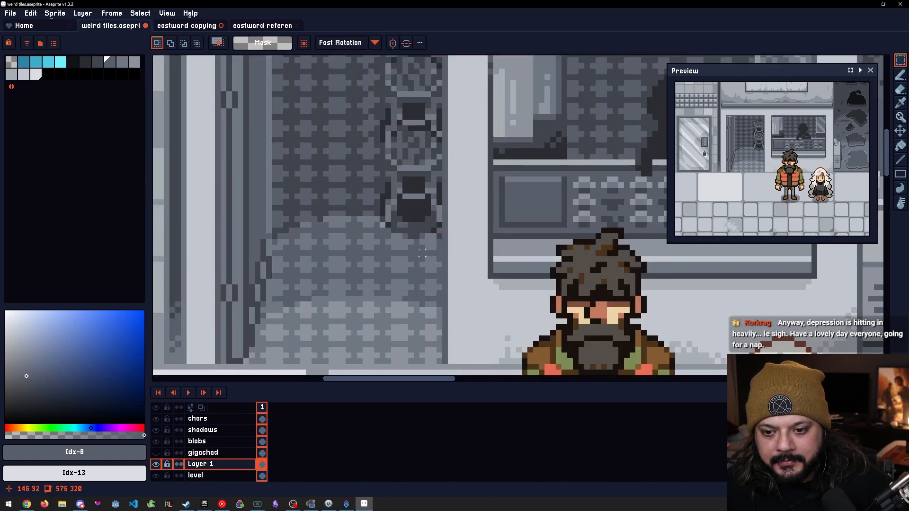
scroll(443, 225, down, 2)
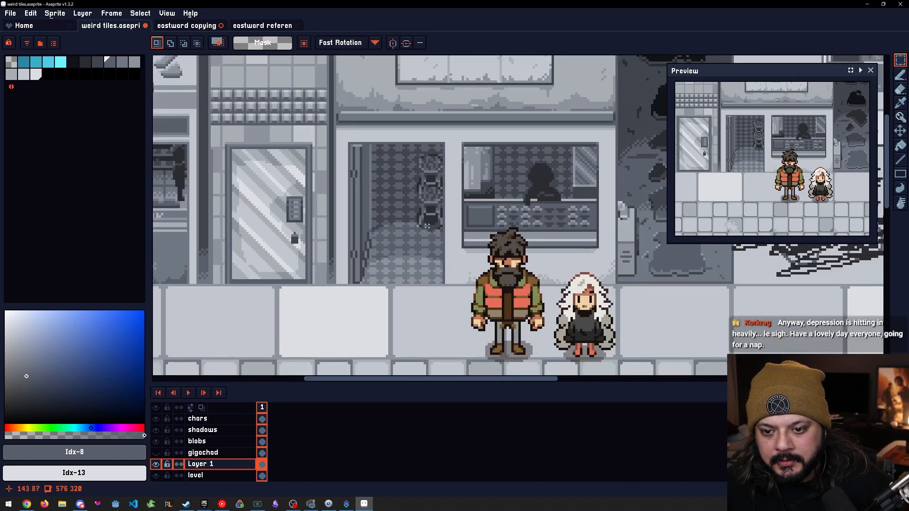
scroll(427, 226, up, 2)
key(alt)
drag(442, 141, 399, 178)
scroll(441, 182, down, 1)
drag(535, 200, 418, 211)
scroll(418, 211, down, 2)
scroll(289, 199, up, 3)
scroll(242, 154, down, 2)
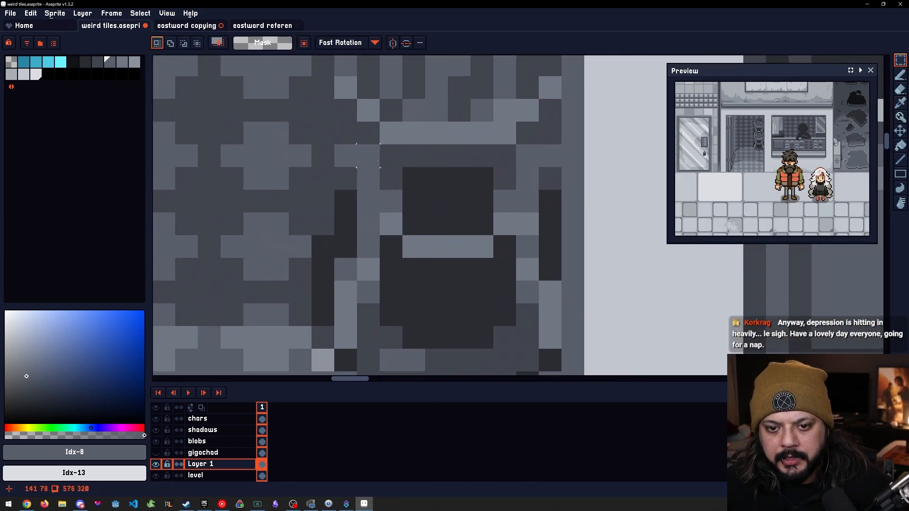
drag(766, 183, 759, 191)
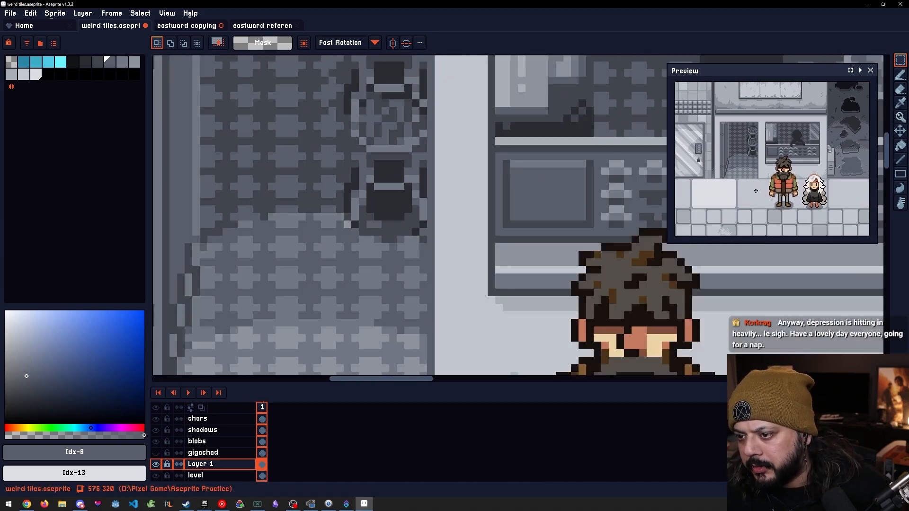
drag(456, 213, 435, 223)
drag(349, 90, 376, 191)
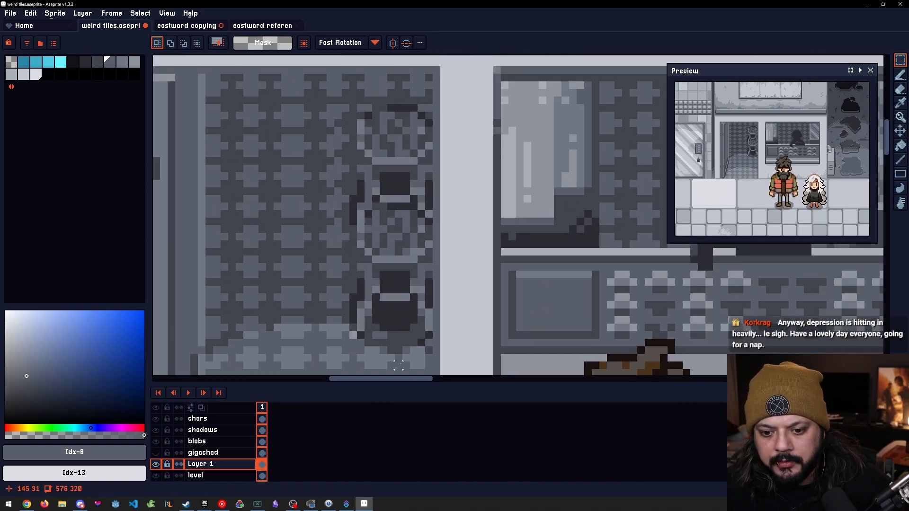
drag(399, 365, 399, 283)
drag(391, 239, 391, 248)
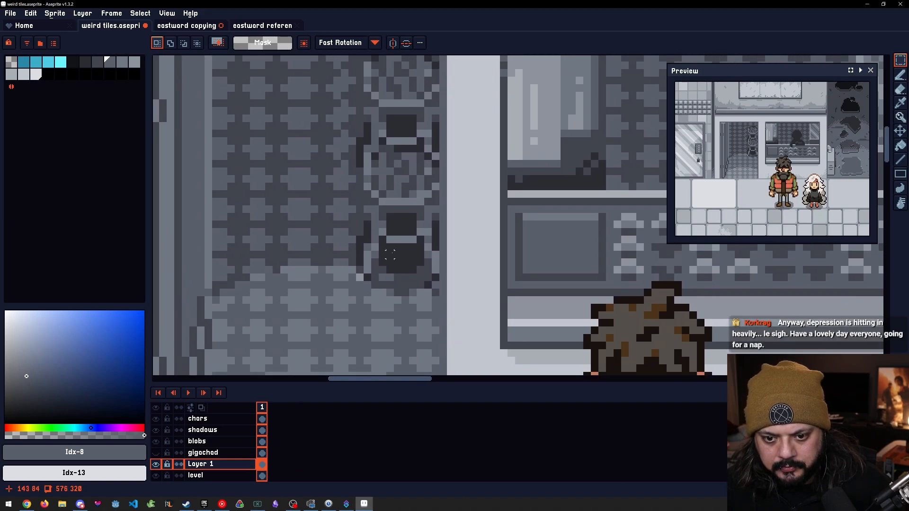
Select the 11 by 4 px strip with the lower stool's feet and shadow, and merge Layer 1 down into the level layer
key(m)
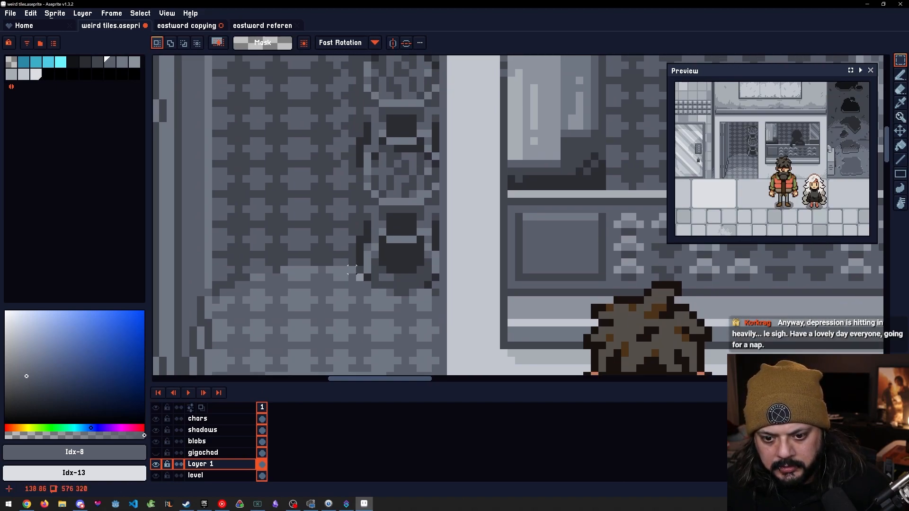
drag(357, 268, 441, 297)
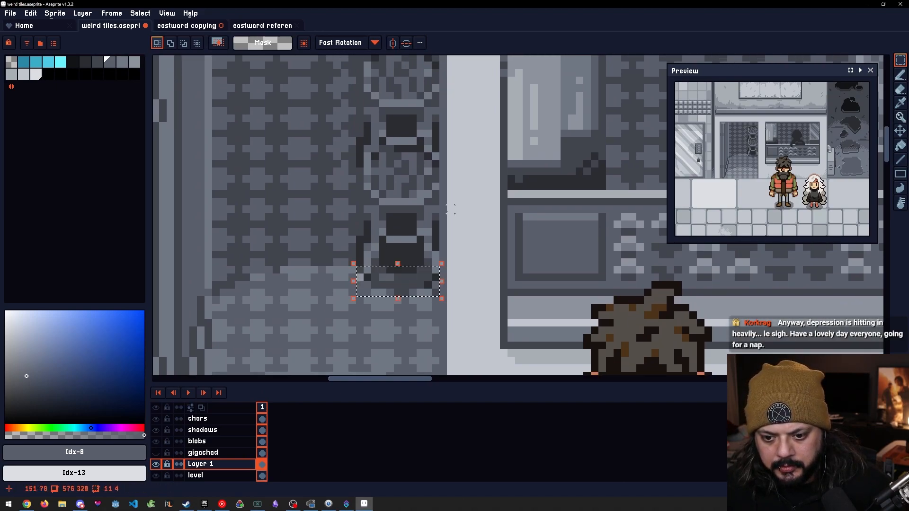
drag(449, 209, 464, 247)
drag(431, 325, 439, 74)
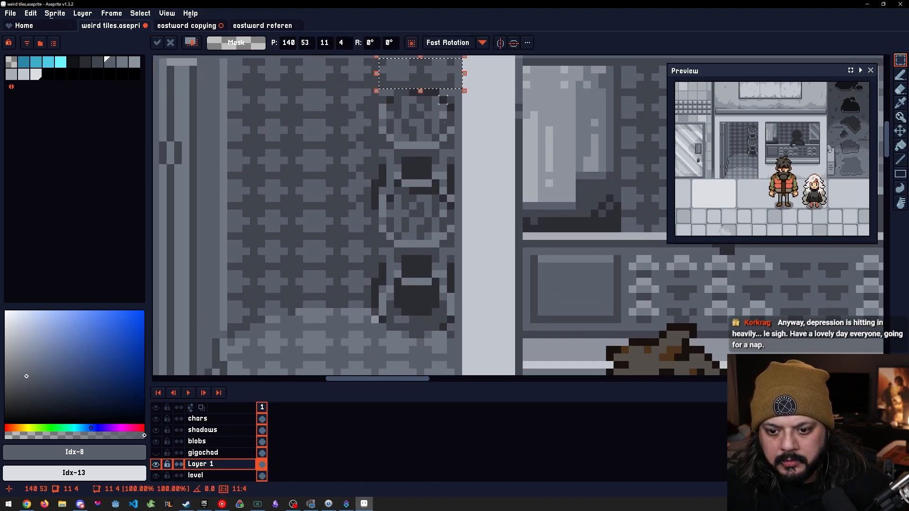
key(Escape)
right_click(228, 464)
click(241, 426)
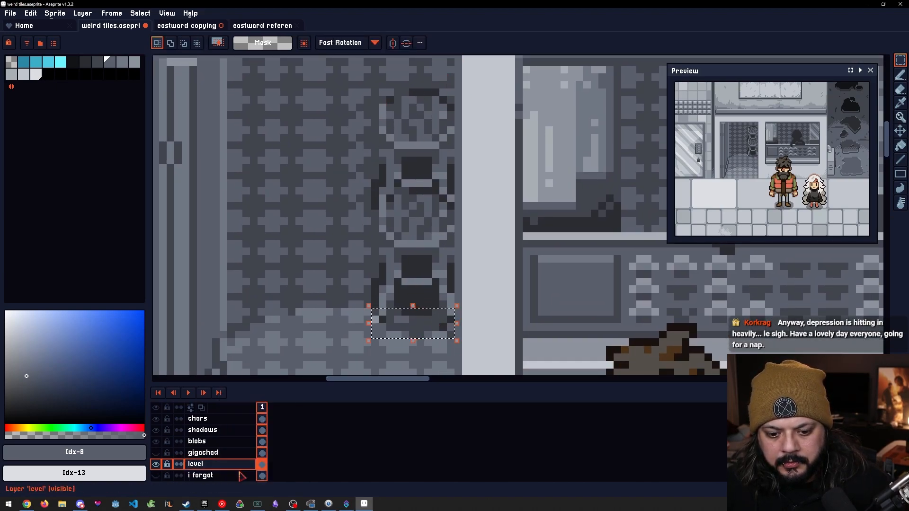
Copy the selected feet-and-shadow strip to the doorway's upper edge, just above the upper stool's seat
drag(419, 320, 419, 81)
drag(436, 139, 439, 302)
click(497, 275)
scroll(384, 259, up, 2)
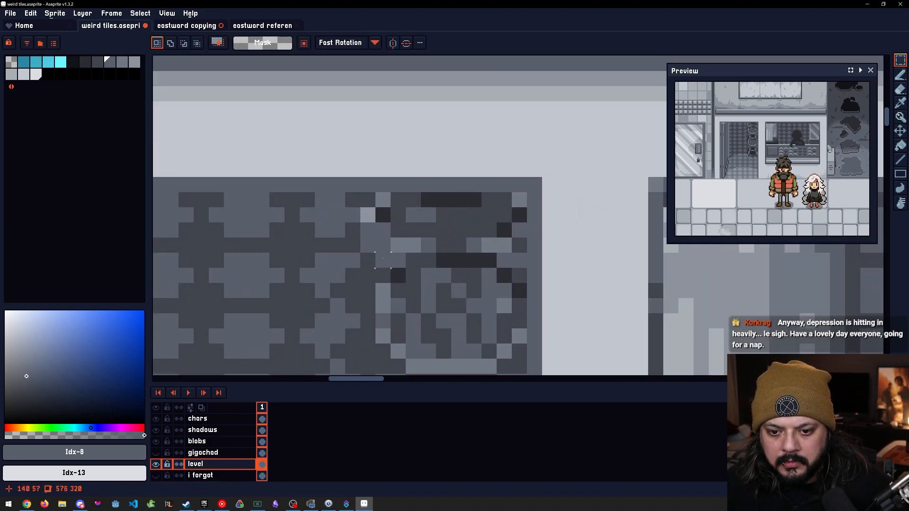
key(ctrl+z)
click(384, 276)
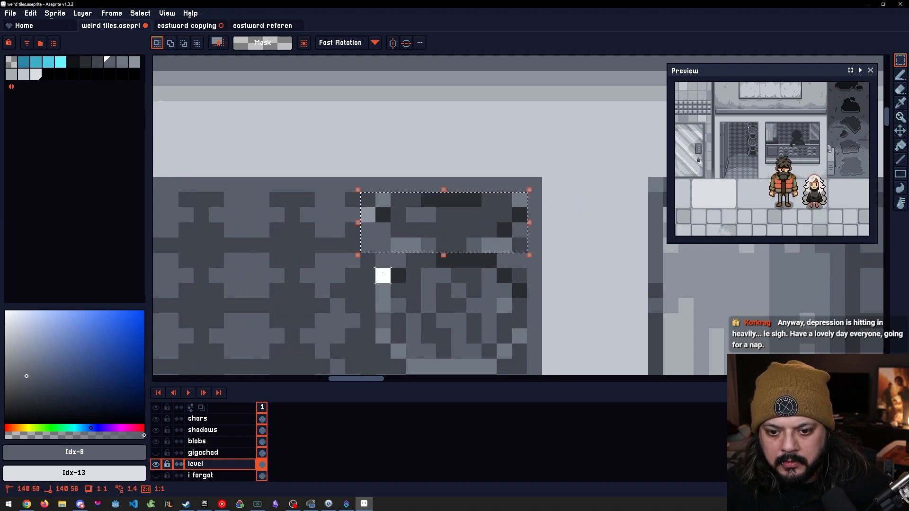
Touch up the pixels beside the copied feet-and-shadow strip with #42454d
alt+click(353, 244)
key(b)
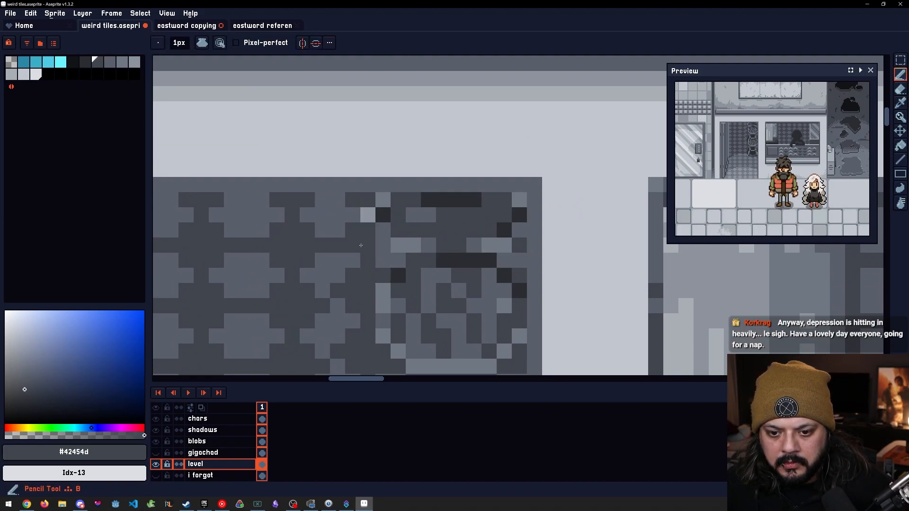
mouse_move(383, 260)
mouse_down()
mouse_move(383, 247)
mouse_move(337, 252)
mouse_move(441, 229)
mouse_move(390, 232)
mouse_up()
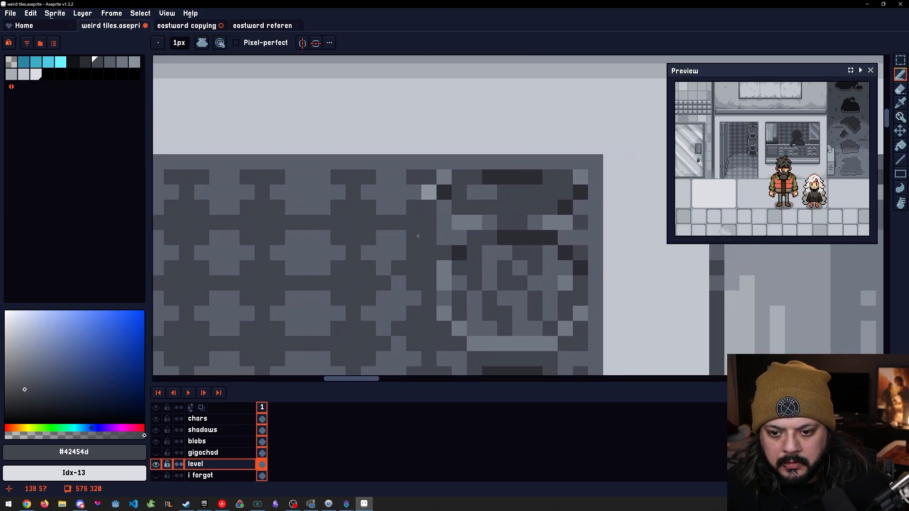
Undo the touch-ups and the copied feet-and-shadow strip above the upper stool
key(ctrl+z)
key(ctrl+z)
key(ctrl+z)
key(ctrl+z)
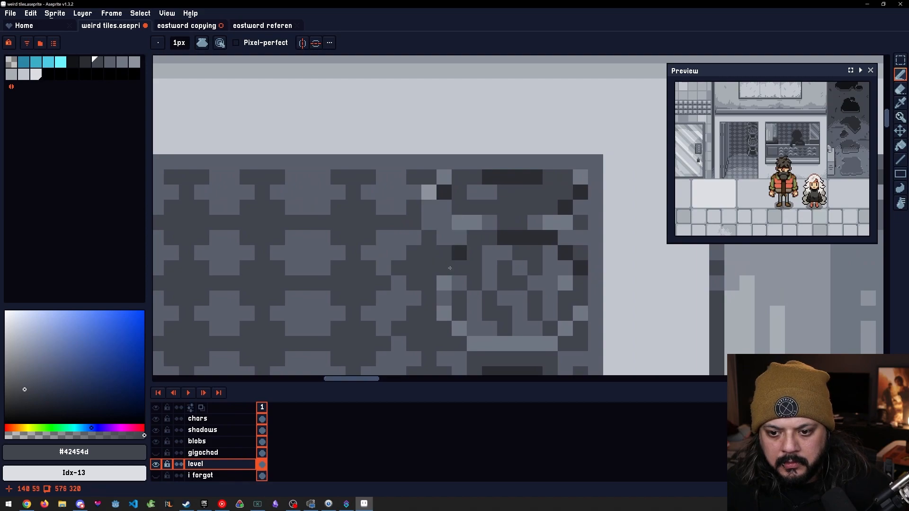
drag(475, 259, 453, 261)
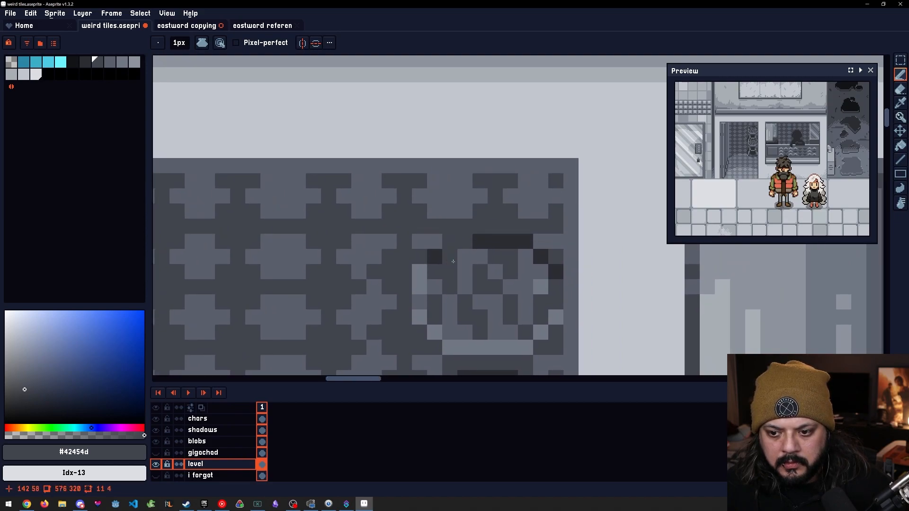
Examine the two stools and the empty floor at the doorway's upper edge, close up and within the shopfront
scroll(484, 269, down, 3)
scroll(461, 240, up, 2)
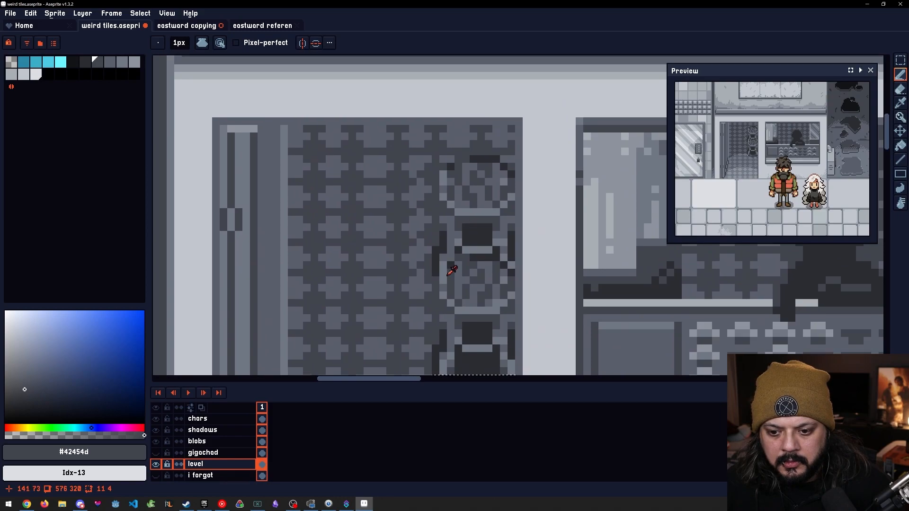
alt+click(458, 243)
scroll(459, 241, up, 2)
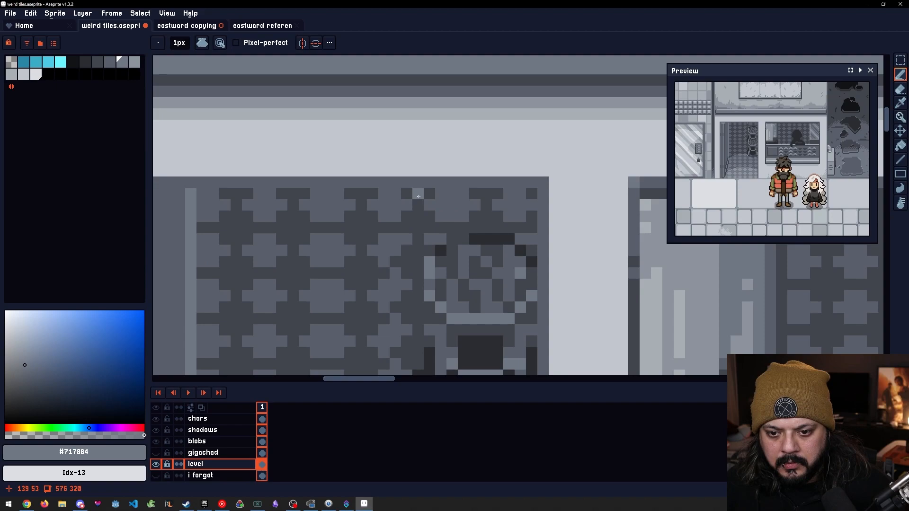
mouse_move(429, 215)
mouse_down()
mouse_move(434, 175)
mouse_move(430, 214)
mouse_up()
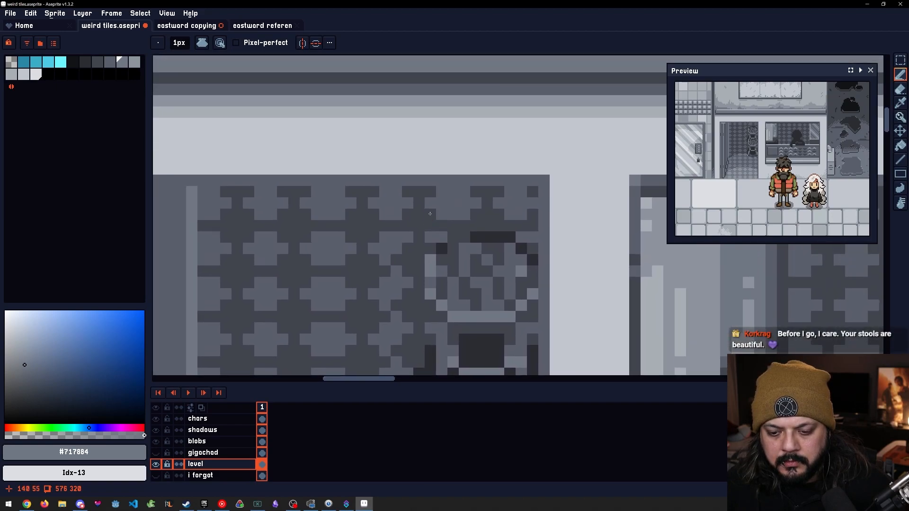
scroll(432, 193, down, 4)
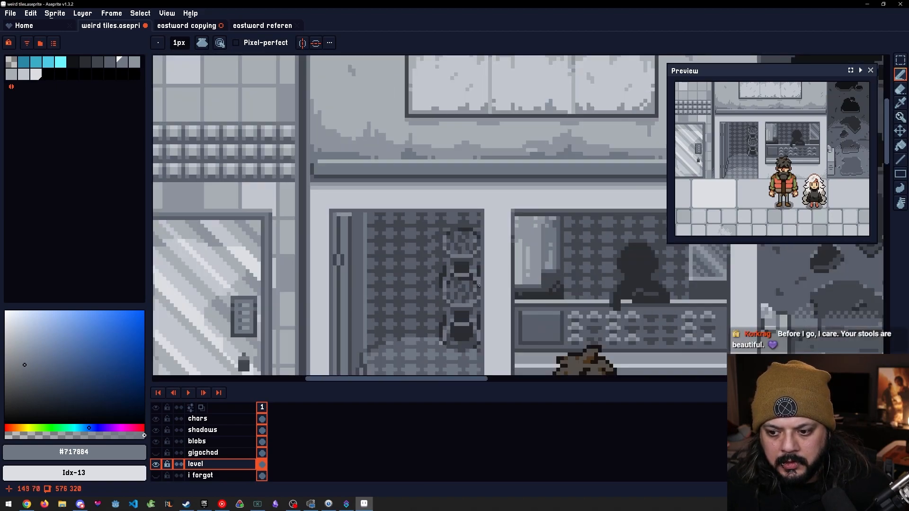
scroll(447, 190, up, 2)
scroll(448, 107, up, 2)
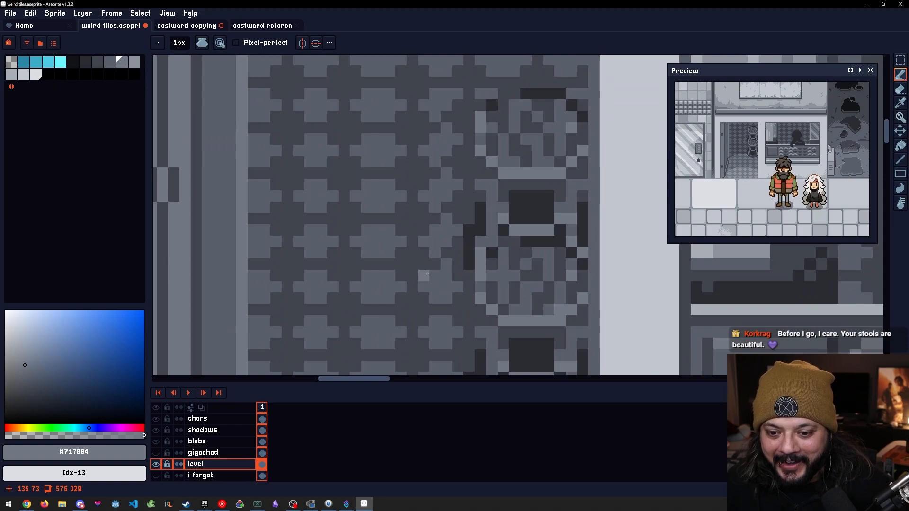
Touch up the uneven floor tile edges beside the lower stool with pixels in the sampled floor greys
alt+click(431, 251)
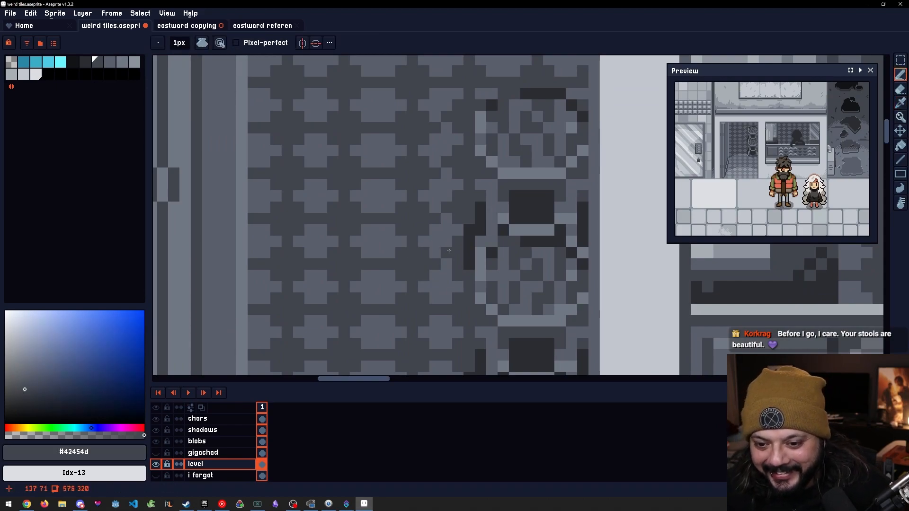
drag(431, 221, 460, 225)
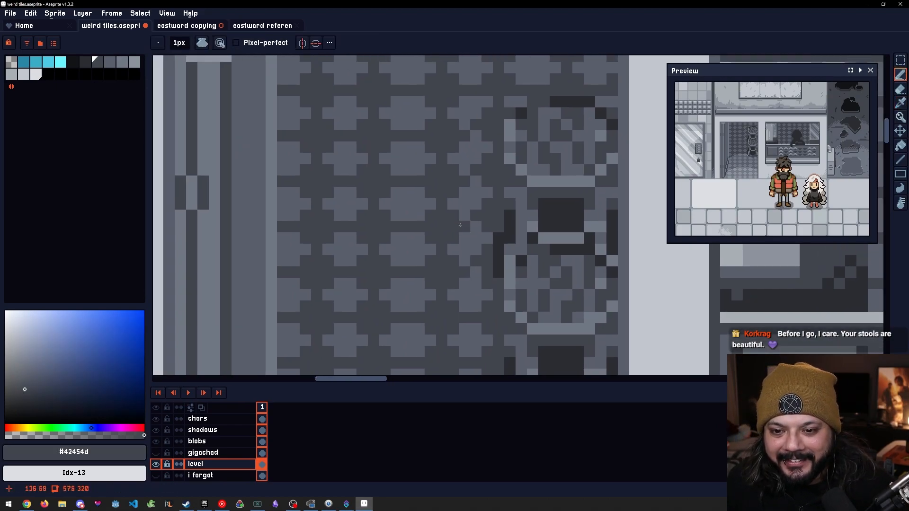
alt+click(452, 268)
click(474, 271)
Select the 2 by 16 px strip of floor pattern beside the stools and realign it with the neighbouring tiles
key(m)
drag(476, 273, 490, 134)
key(ctrl+d)
drag(487, 272, 477, 138)
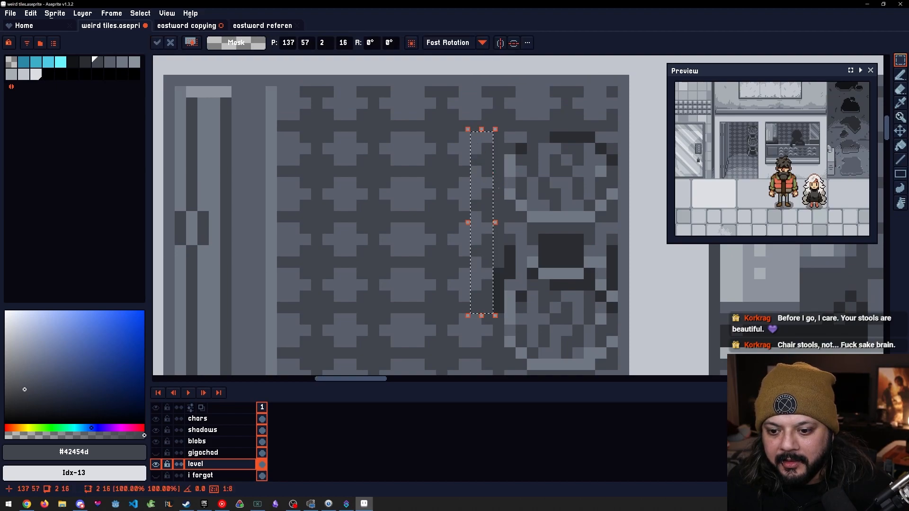
click(509, 296)
drag(486, 297, 468, 137)
click(483, 179)
click(533, 170)
Correct the remaining tile edge pixels beside the upper stool with sampled floor greys
key(b)
alt+click(485, 151)
click(476, 137)
alt+click(486, 127)
scroll(448, 220, down, 3)
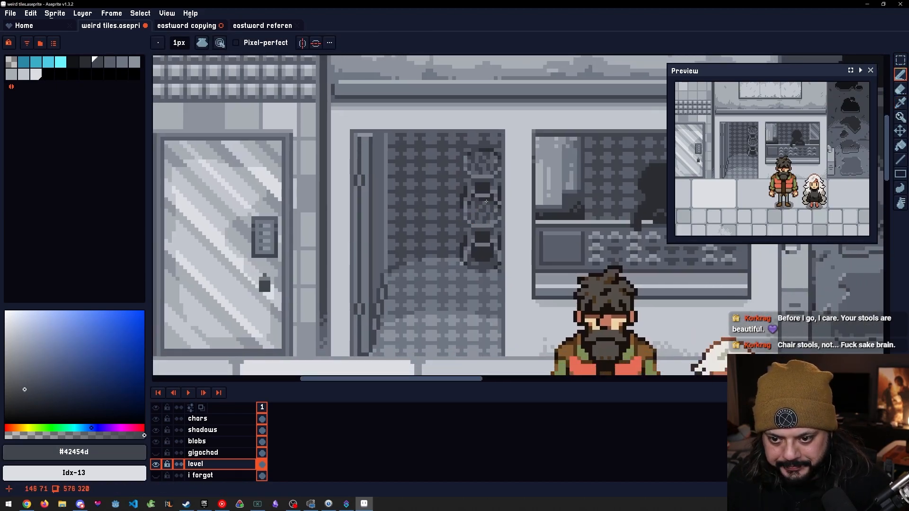
Paint two #2b2d31 foot pixels near the doorway's upper edge, one above each side of the upper stool
alt+click(460, 275)
scroll(457, 284, up, 2)
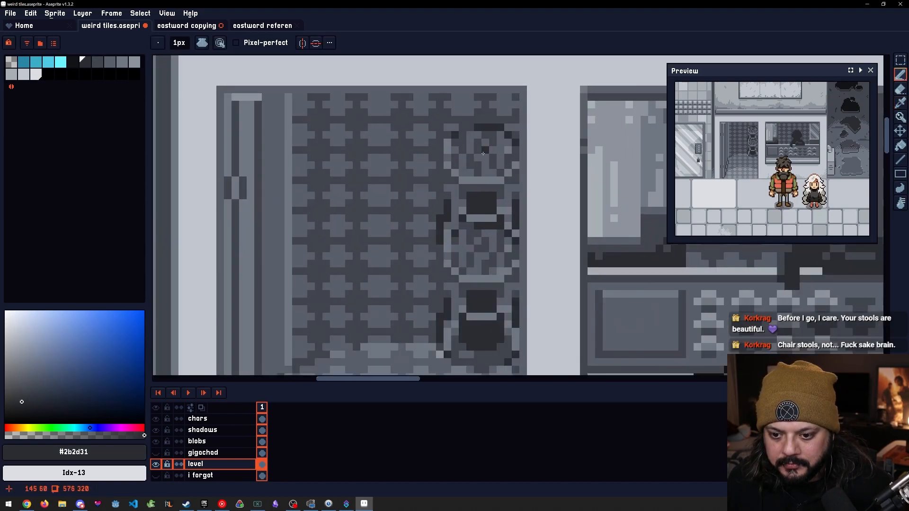
alt+click(441, 353)
alt+click(465, 318)
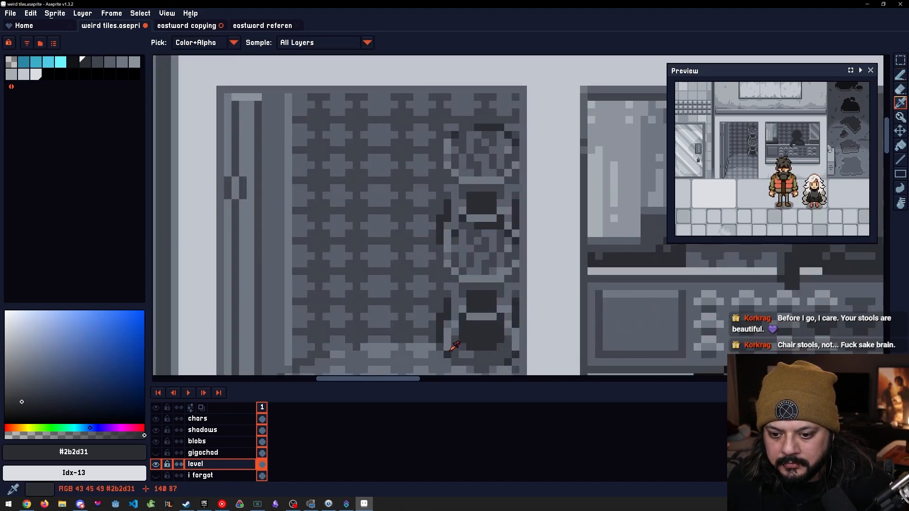
scroll(445, 201, up, 2)
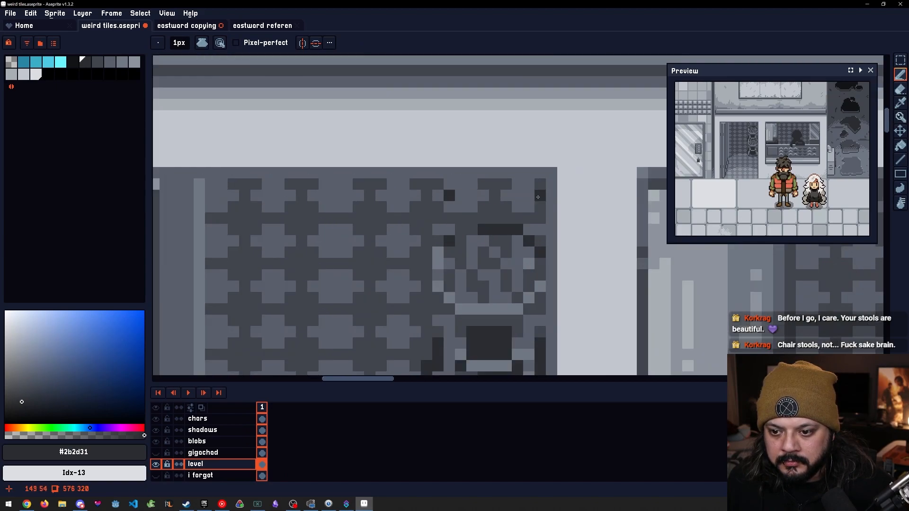
scroll(538, 201, down, 3)
scroll(531, 327, up, 1)
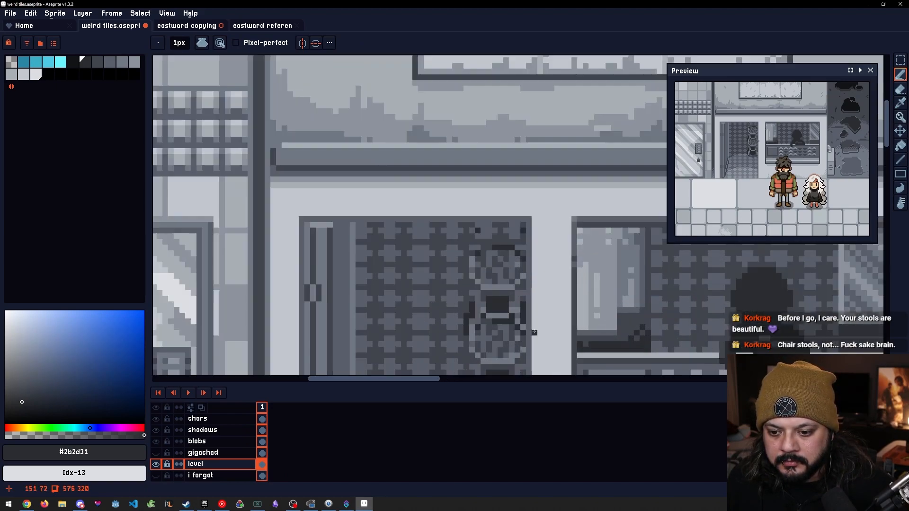
Add a #717884 leg pixel directly above each of the two dark foot pixels
alt+click(532, 322)
scroll(528, 246, up, 2)
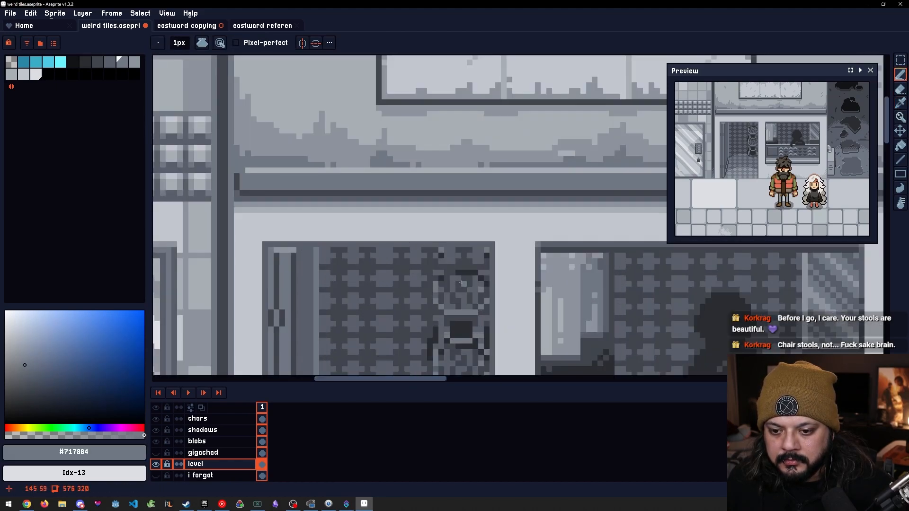
scroll(459, 274, up, 1)
scroll(470, 271, up, 1)
Paint a dark Idx-6 patch over the floor gap between the new legs and undo its excess pixels
key(i)
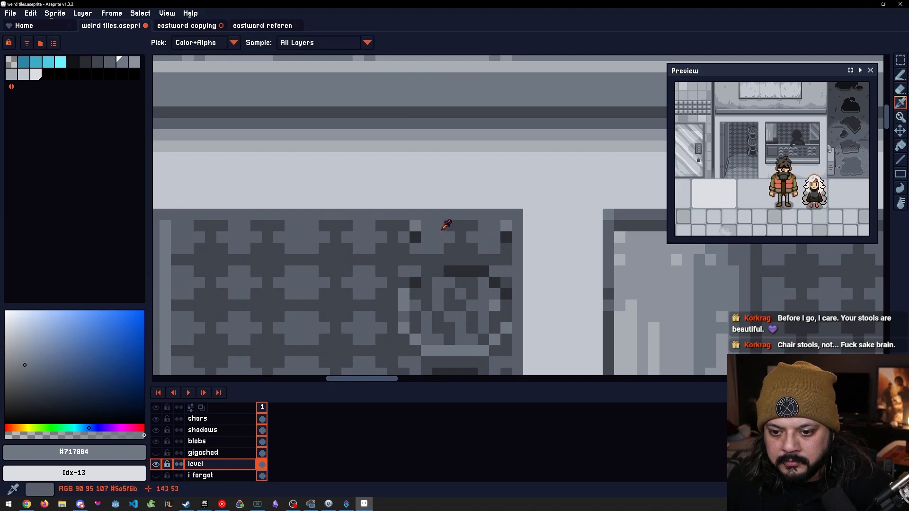
click(443, 223)
key(b)
alt+click(460, 236)
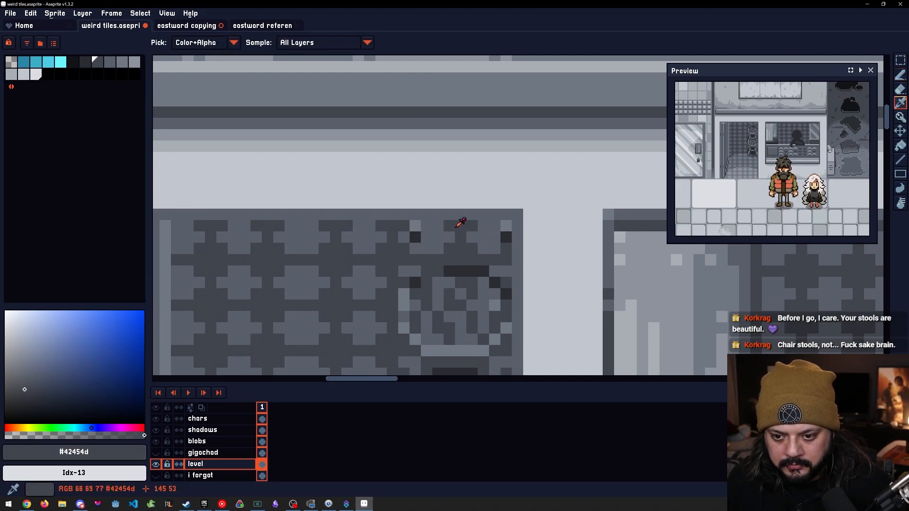
key([)
mouse_move(449, 226)
mouse_down()
mouse_move(449, 245)
mouse_move(470, 247)
mouse_move(453, 258)
mouse_move(472, 260)
mouse_up()
click(461, 237)
click(435, 250)
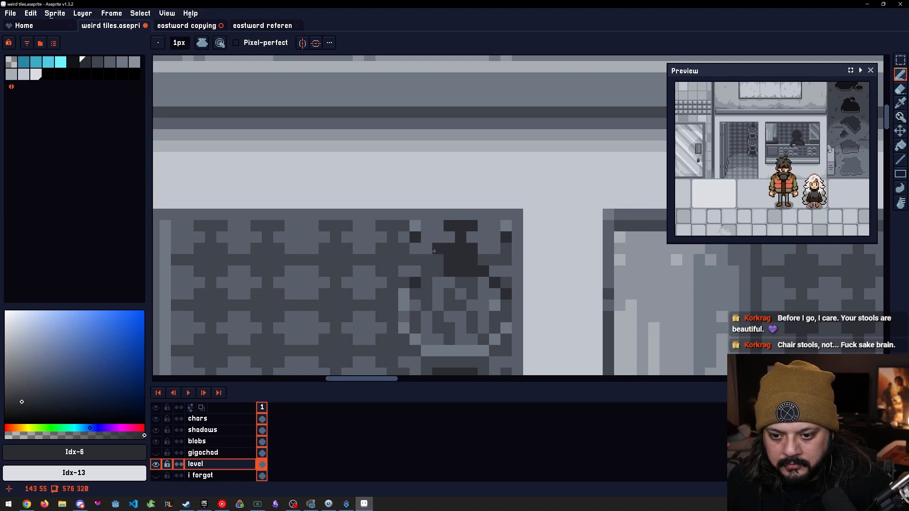
key(ctrl+z)
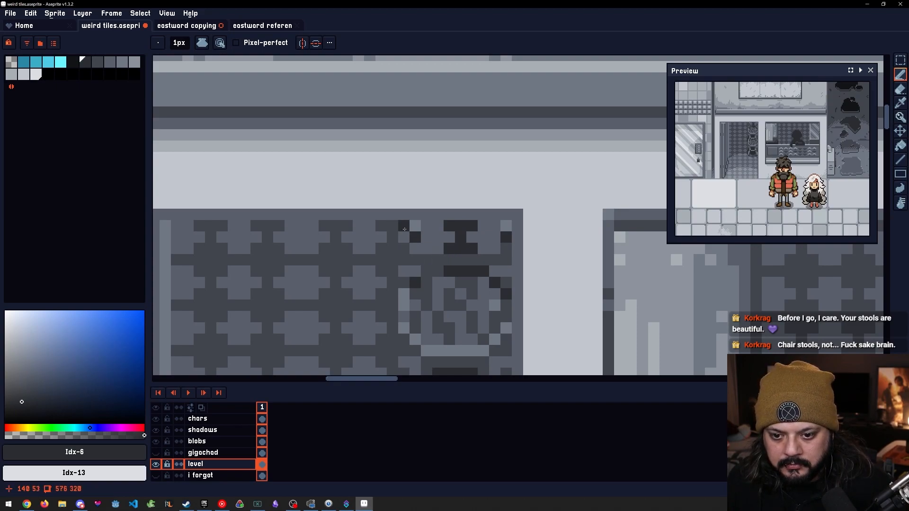
Cover the lighter floor pixels around the dark patch between the new legs with Idx-7
click(437, 248)
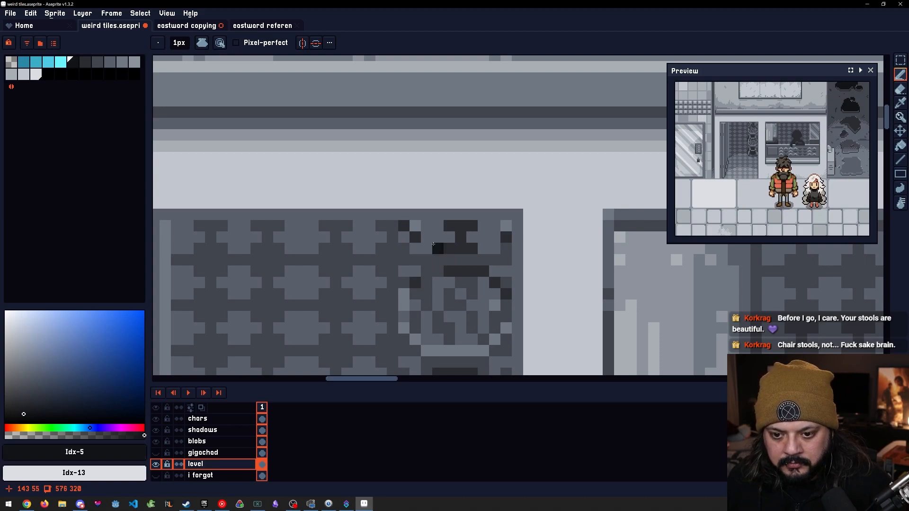
key(bracketright)
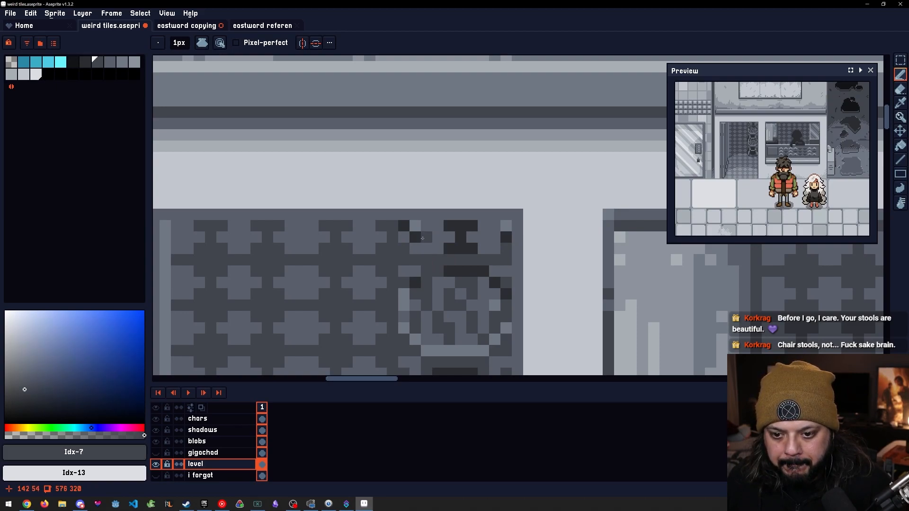
mouse_move(423, 246)
mouse_down()
mouse_move(463, 234)
mouse_move(436, 233)
mouse_up()
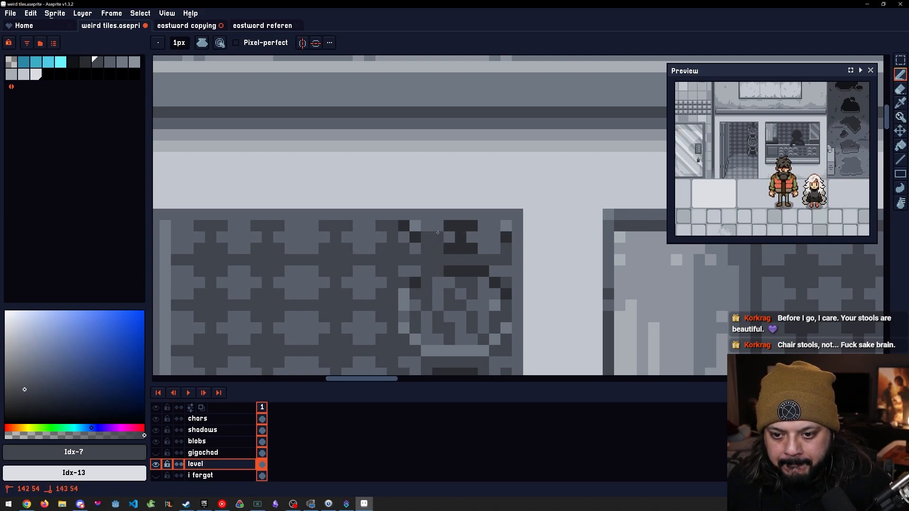
click(449, 238)
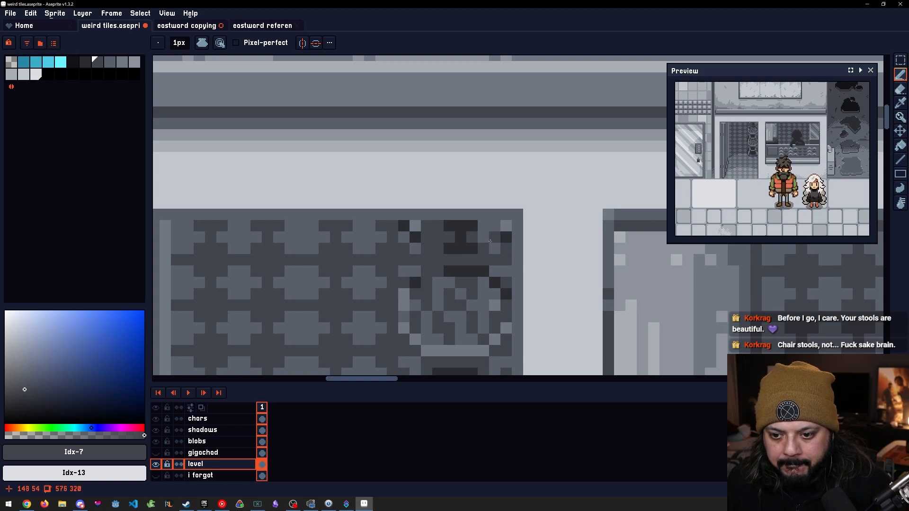
drag(483, 227, 494, 226)
scroll(489, 246, down, 5)
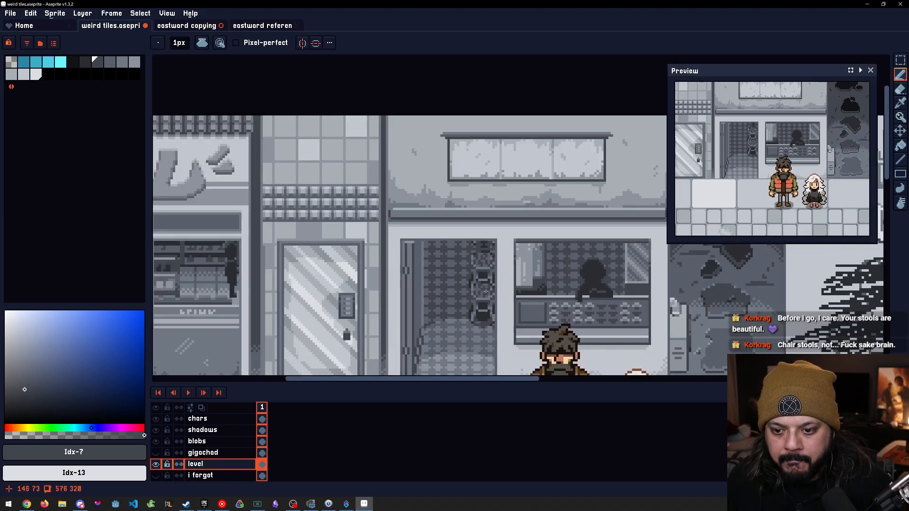
scroll(486, 290, down, 2)
scroll(482, 232, up, 5)
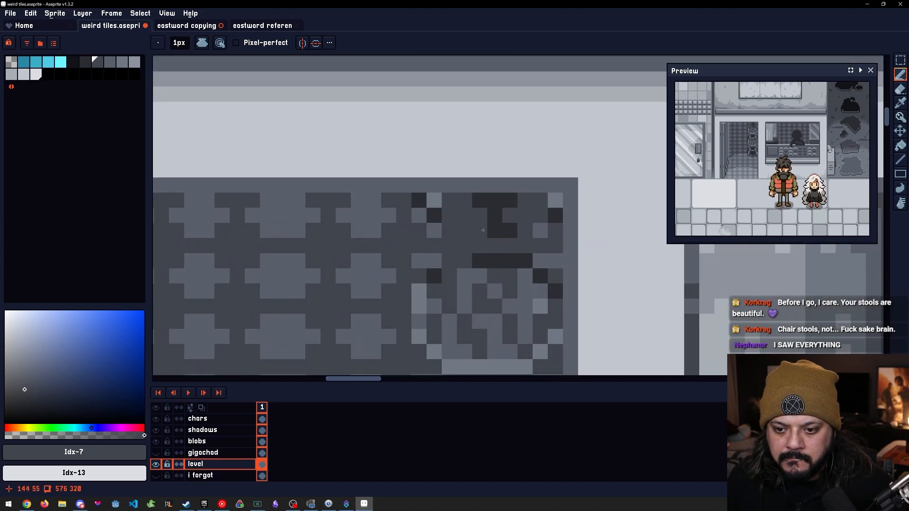
Widen the dark patch between the new legs into a solid #2b2d31 shadow block
alt+click(483, 230)
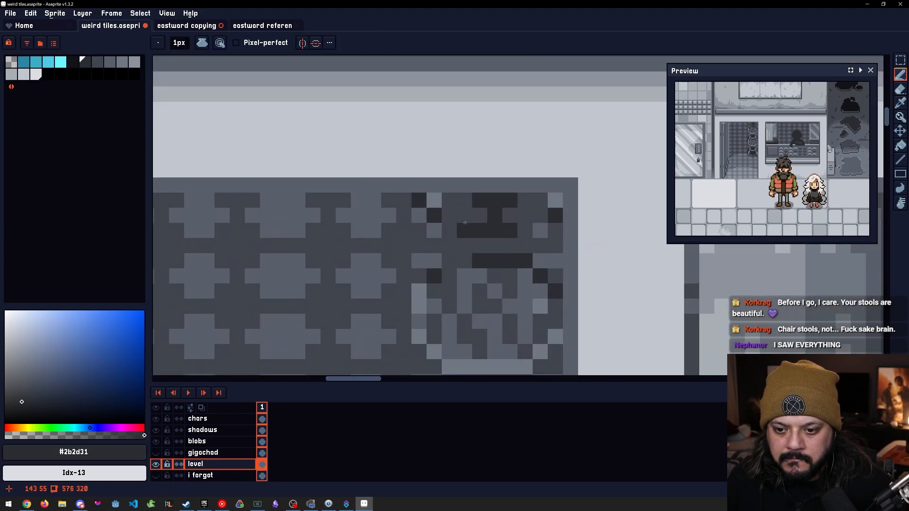
mouse_move(450, 231)
mouse_down()
mouse_move(481, 217)
mouse_move(452, 203)
mouse_move(507, 201)
mouse_move(512, 213)
mouse_move(535, 199)
mouse_move(521, 225)
mouse_up()
scroll(494, 253, down, 6)
scroll(493, 257, down, 3)
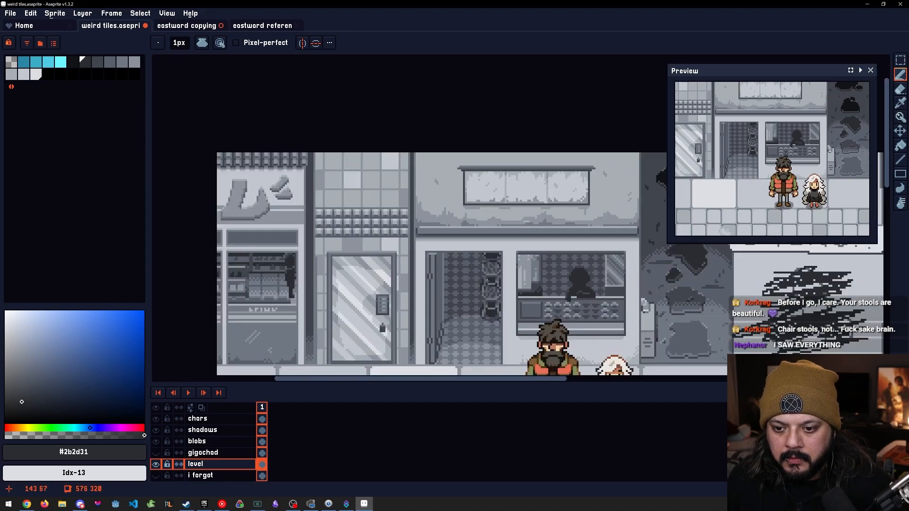
scroll(488, 300, up, 8)
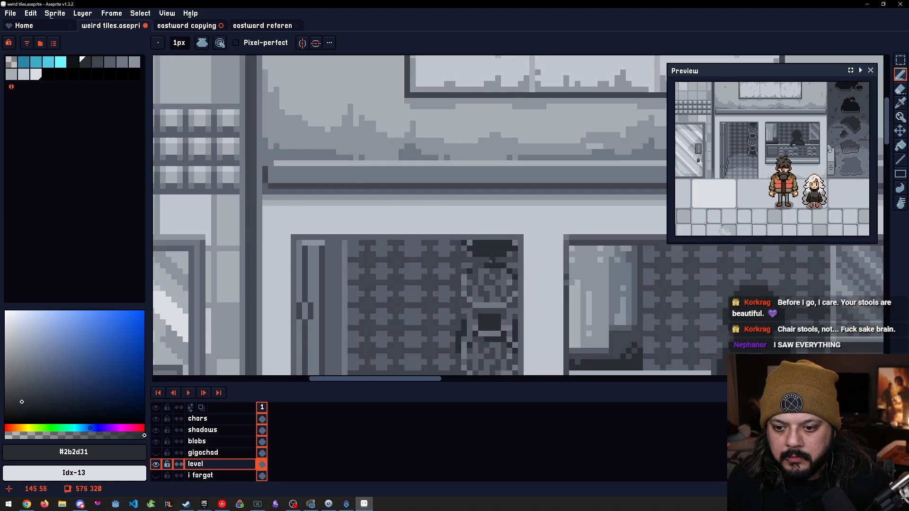
Trim the new shadow to a two-row band with Idx-7 and cover the stray dark pixel beside the far leg
alt+click(518, 240)
drag(518, 240, 456, 240)
click(419, 211)
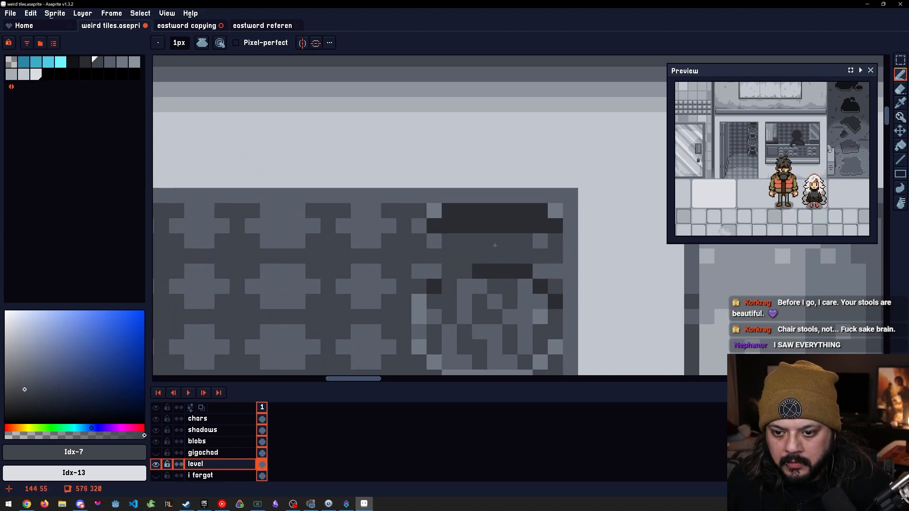
click(452, 228)
Break up the two-row shadow band with a checkerboard of single Idx-7 pixels
scroll(467, 247, down, 1)
scroll(509, 232, down, 2)
scroll(488, 239, up, 4)
click(507, 208)
click(493, 223)
click(476, 217)
click(477, 214)
click(464, 223)
click(447, 208)
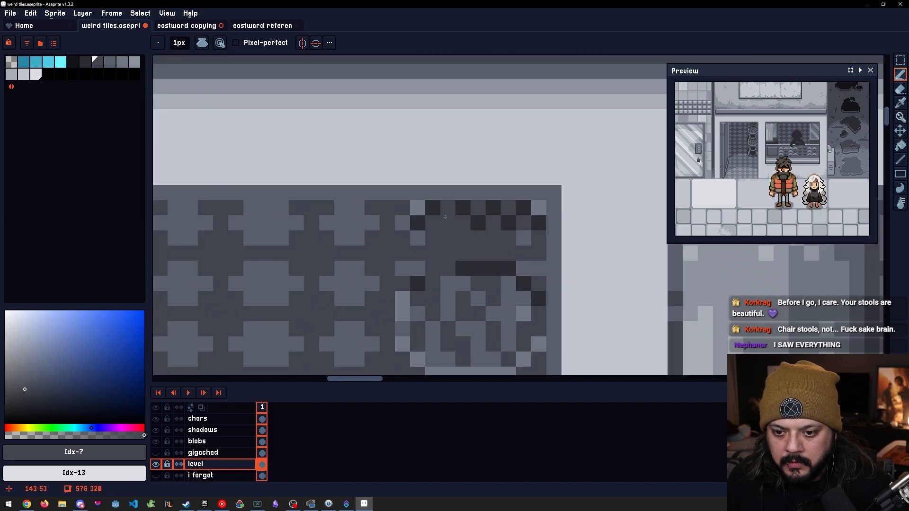
Check the dithered shadow within the whole street scene and undo the last pencil stroke
scroll(444, 270, down, 2)
scroll(443, 271, down, 2)
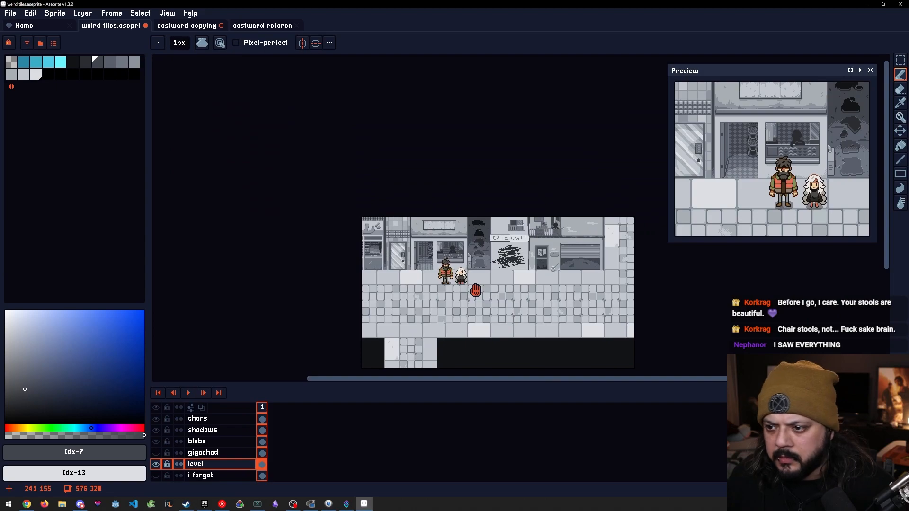
key(ctrl+z)
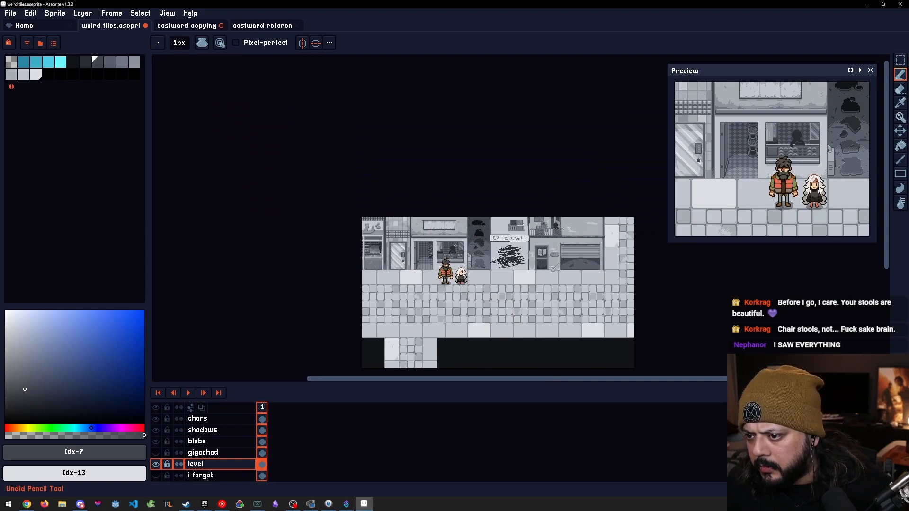
Examine the whole street scene and its shopfronts, from the stool doorway across the scribbled wall to the garage
drag(469, 245, 403, 226)
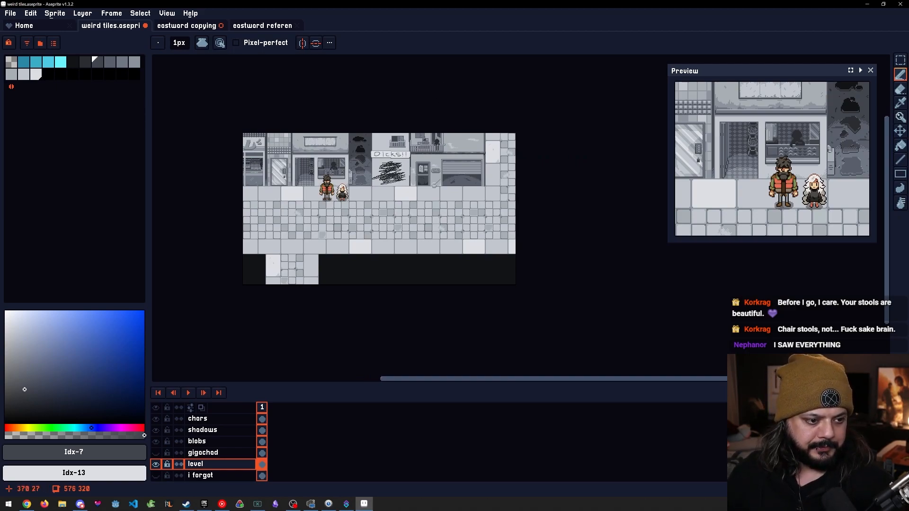
drag(392, 189, 432, 232)
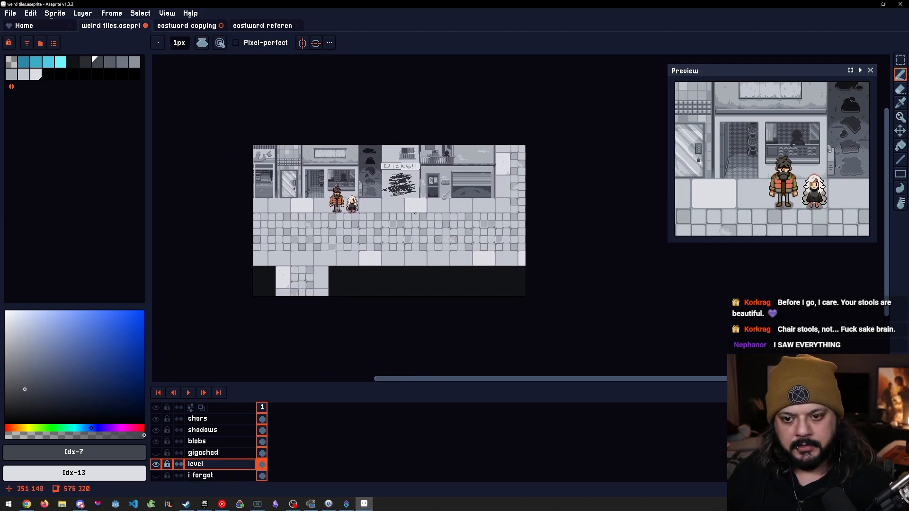
drag(266, 195, 290, 200)
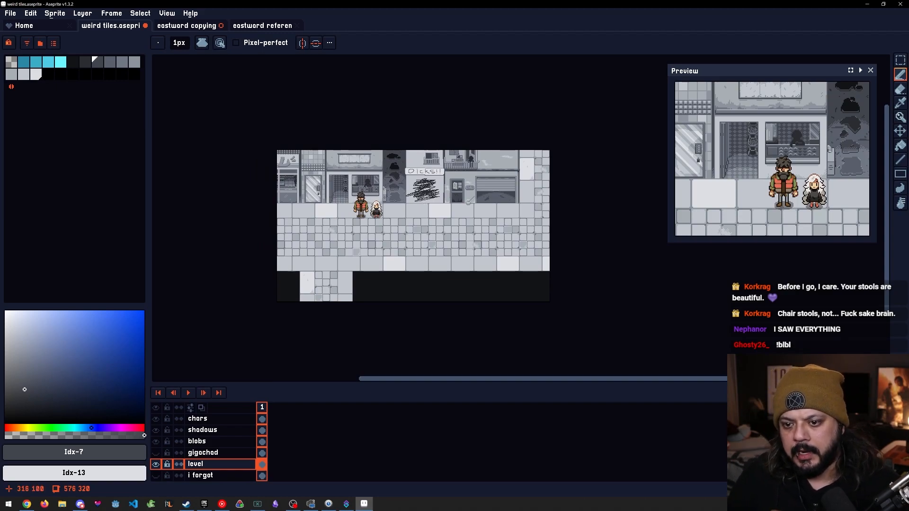
scroll(422, 187, up, 4)
drag(346, 248, 481, 216)
drag(386, 211, 444, 203)
scroll(510, 155, down, 3)
scroll(510, 155, up, 3)
drag(510, 156, 464, 156)
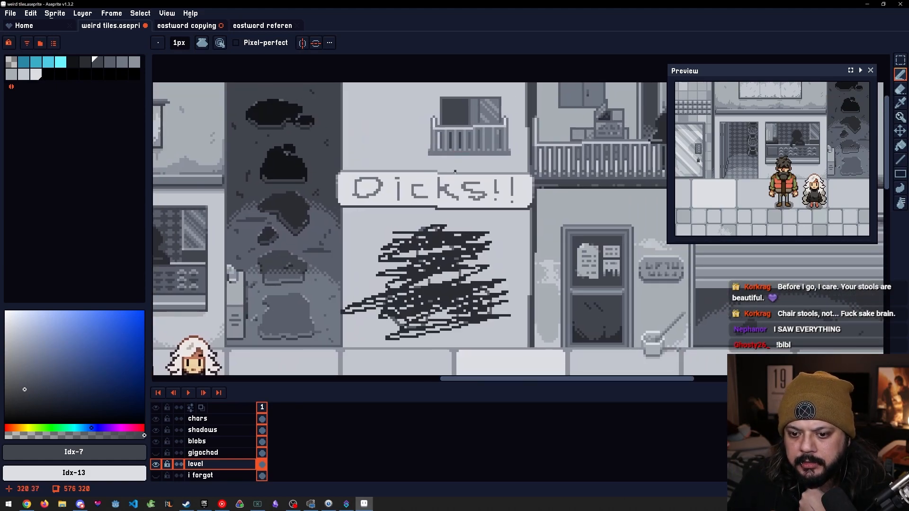
drag(386, 209, 606, 202)
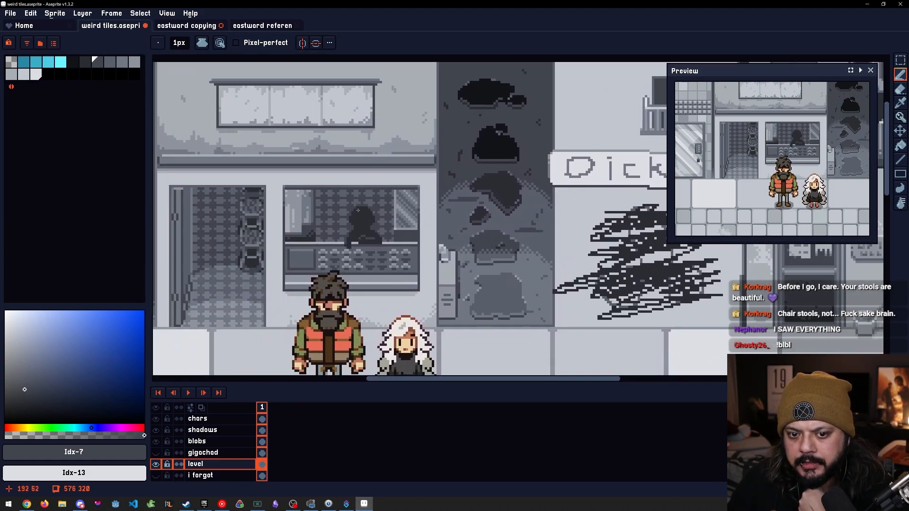
scroll(532, 185, down, 2)
drag(413, 207, 546, 207)
scroll(308, 216, up, 2)
scroll(307, 214, down, 3)
drag(489, 243, 470, 203)
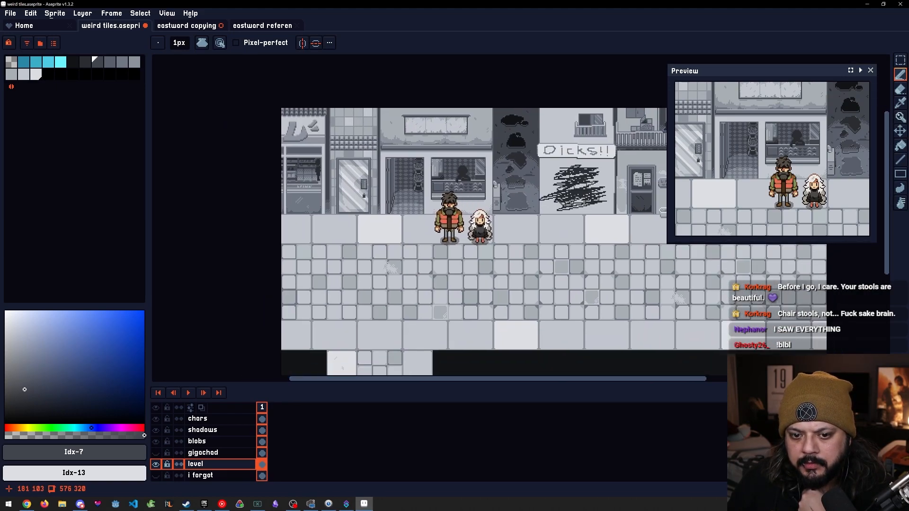
drag(547, 199, 504, 210)
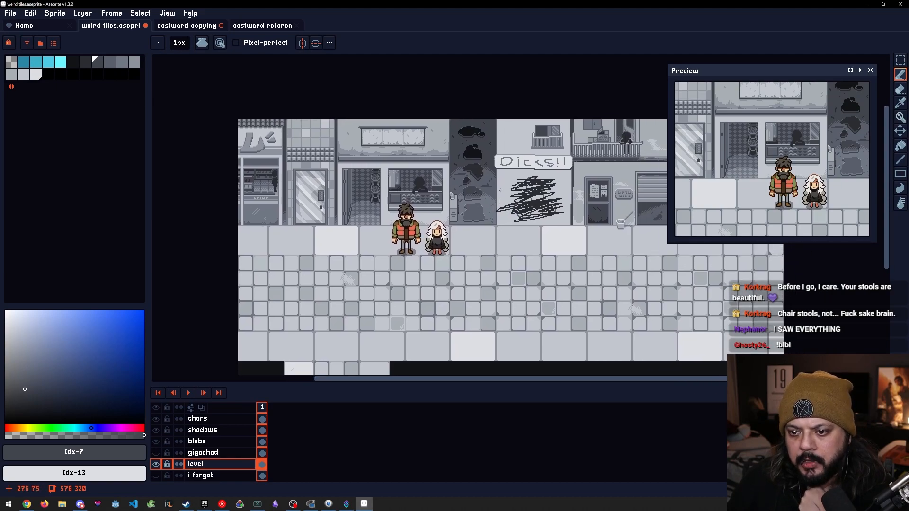
scroll(333, 154, up, 1)
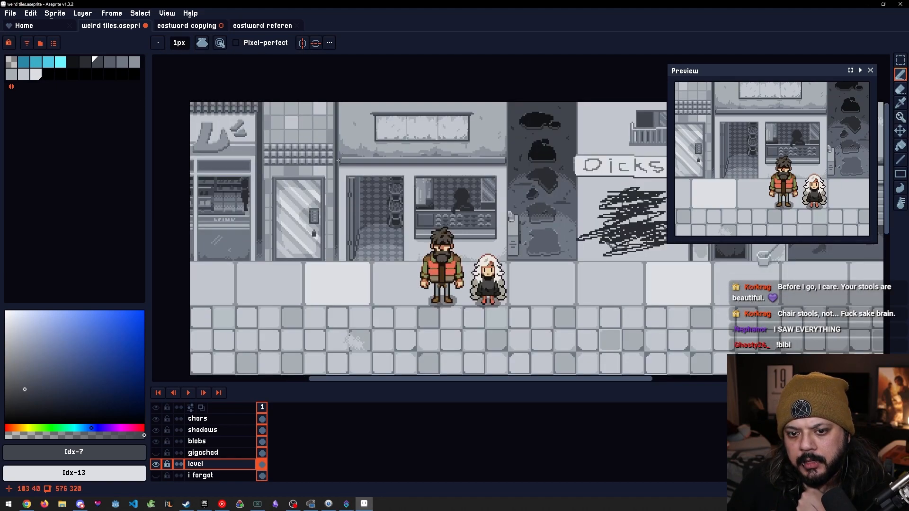
scroll(582, 227, right, 6)
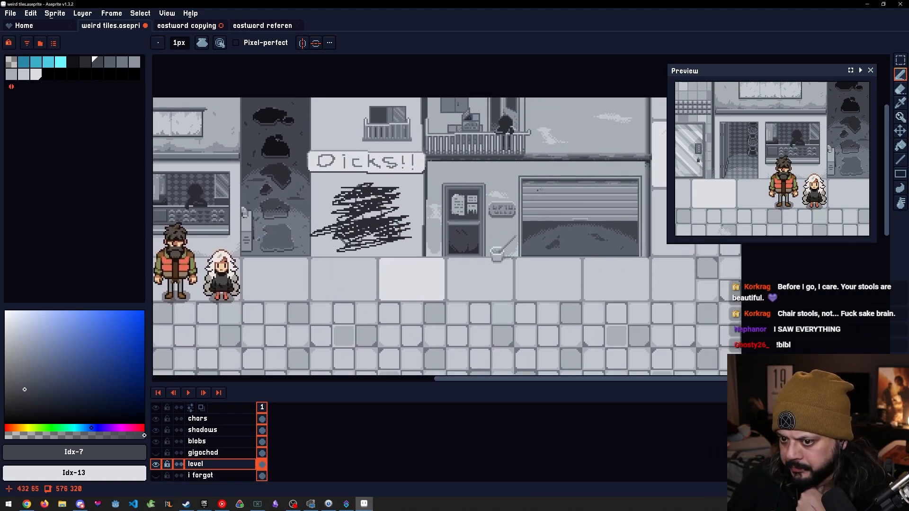
scroll(621, 174, left, 3)
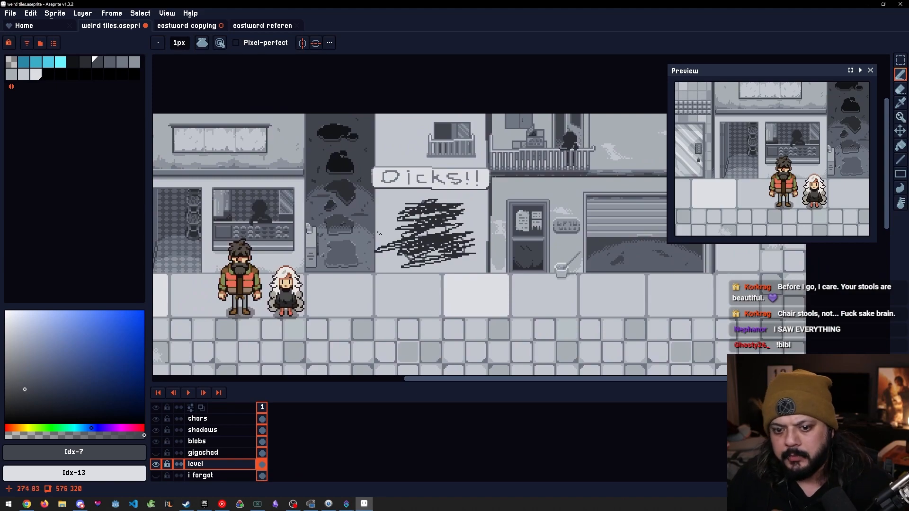
Touch up the edge line of the scribbled wall beside the alley with a short vertical #5a5f6b stroke
drag(376, 228, 408, 238)
scroll(421, 236, up, 2)
alt+click(421, 219)
scroll(402, 277, up, 4)
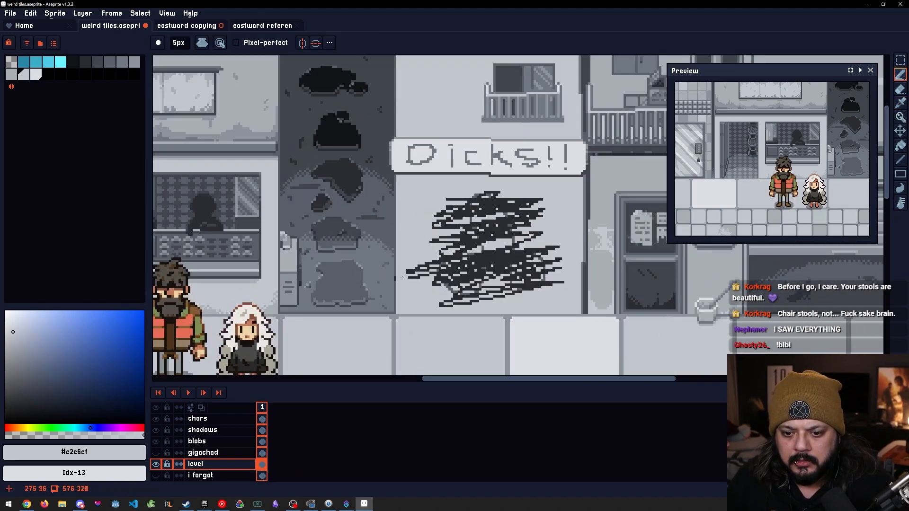
scroll(375, 260, up, 4)
alt+click(371, 265)
drag(368, 284, 368, 300)
scroll(475, 319, down, 3)
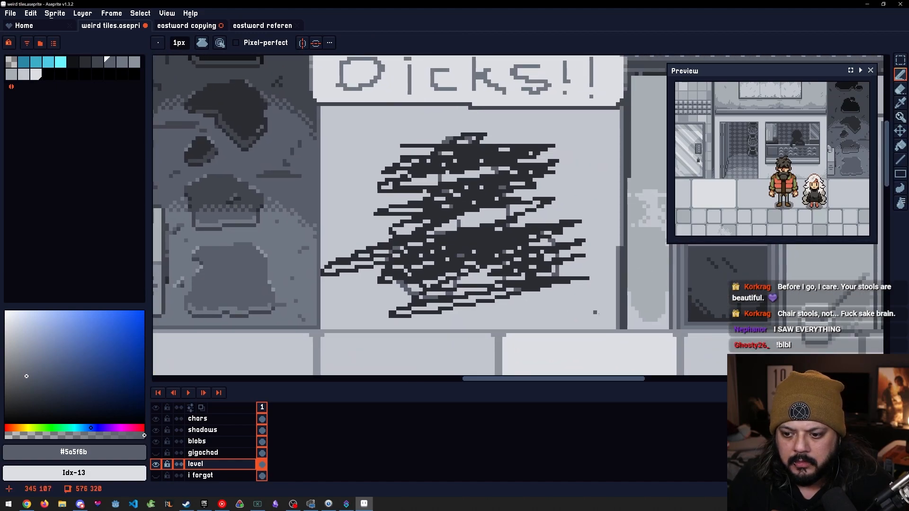
Erase the black scribble from the wall under the Dicks!! sign and fill the cleared area with #c2c6cf
key(m)
mouse_move(614, 328)
mouse_down()
mouse_move(347, 134)
mouse_move(322, 127)
mouse_up()
key(Delete)
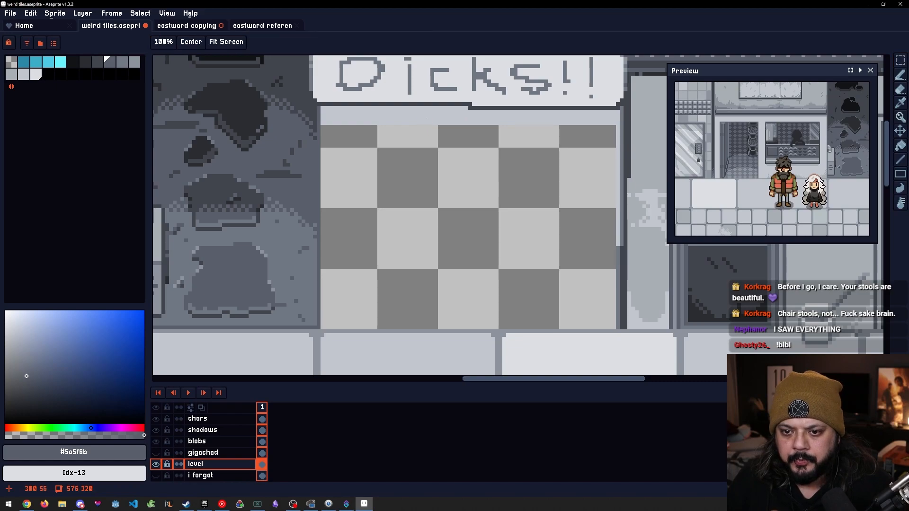
alt+click(433, 108)
key(g)
click(442, 152)
scroll(458, 204, down, 3)
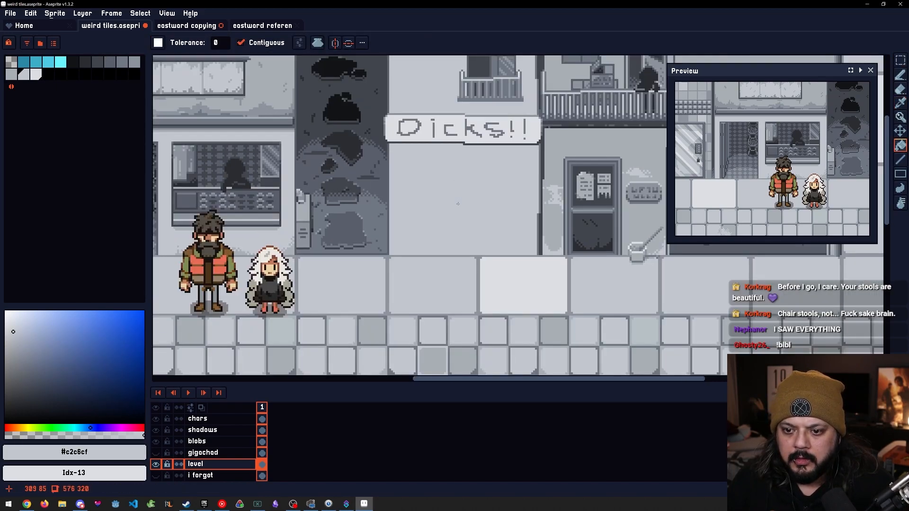
scroll(458, 203, up, 1)
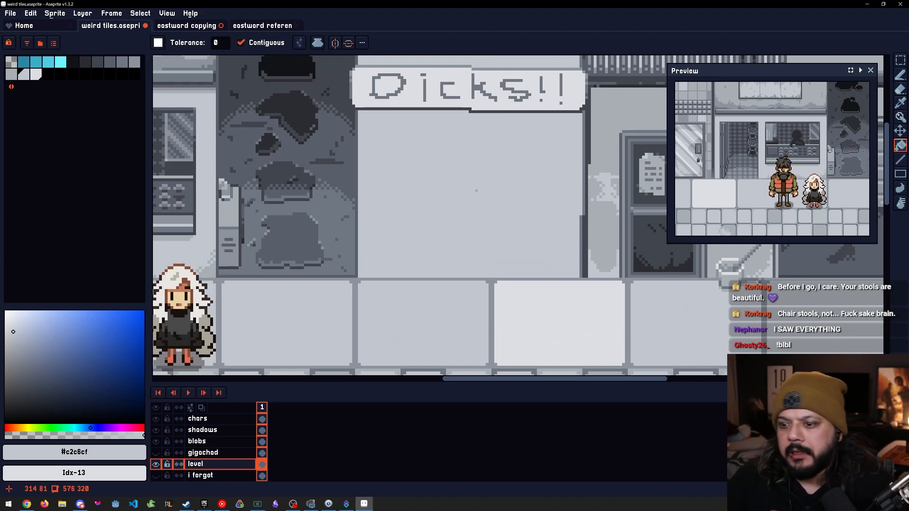
Sample #717884 from the far-left shopfront as the drawing colour for the blank wall
scroll(477, 191, down, 2)
scroll(350, 170, left, 5)
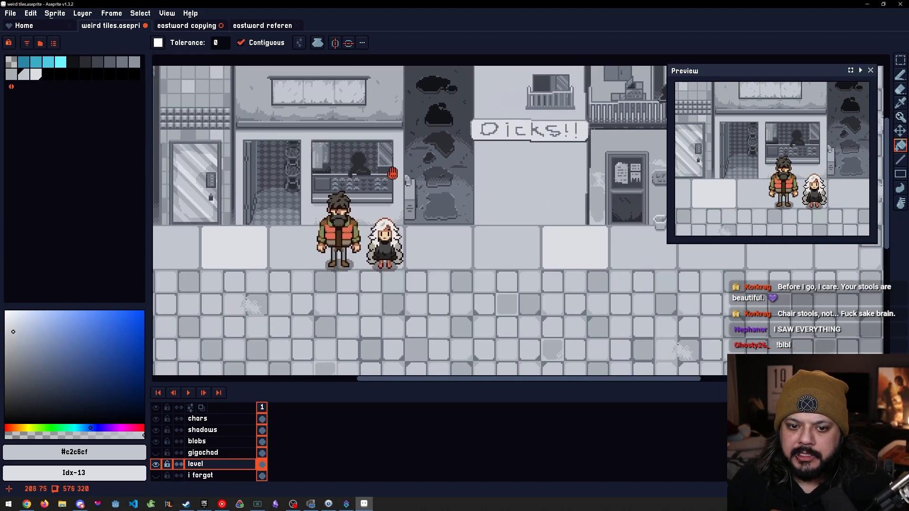
scroll(333, 142, up, 3)
alt+click(332, 142)
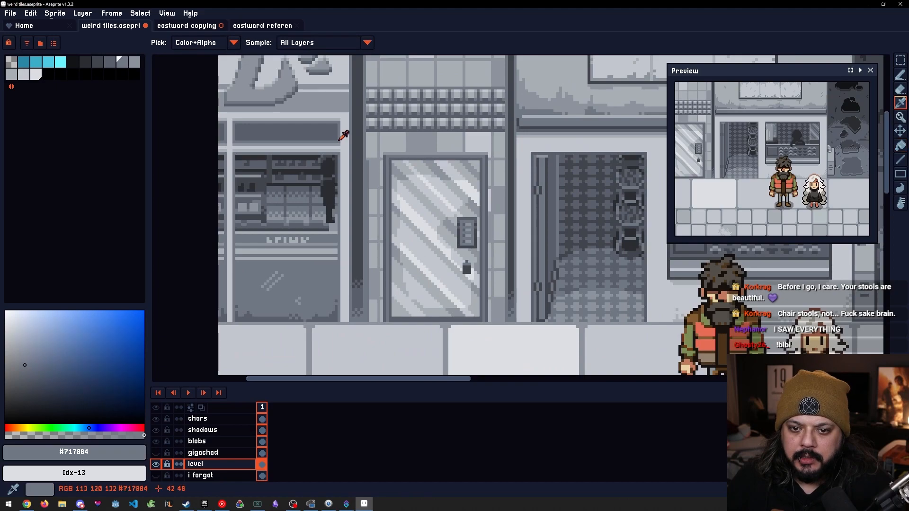
scroll(417, 166, right, 6)
scroll(502, 195, up, 1)
scroll(468, 194, up, 1)
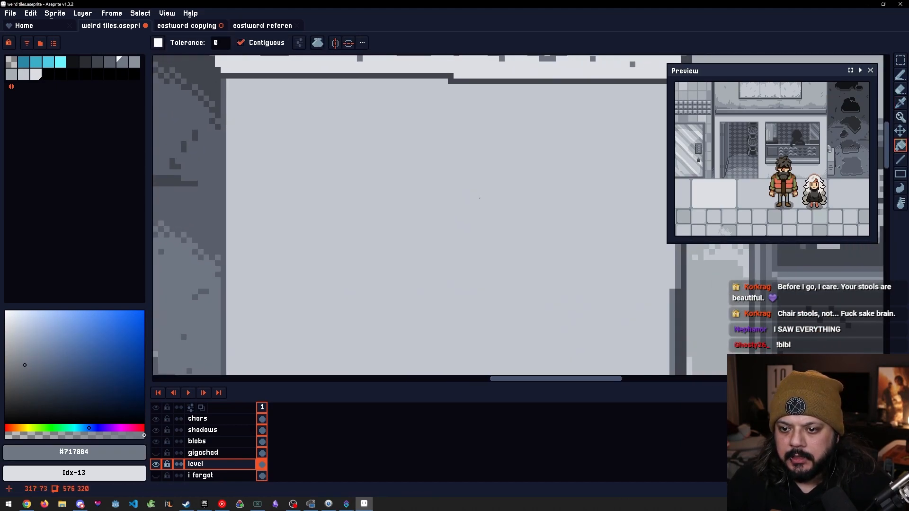
Copy the 31 × 52 px door from the neighbouring building onto the blank wall beside the alley, at 278, 60
scroll(468, 194, down, 1)
scroll(369, 256, down, 1)
scroll(369, 256, right, 3)
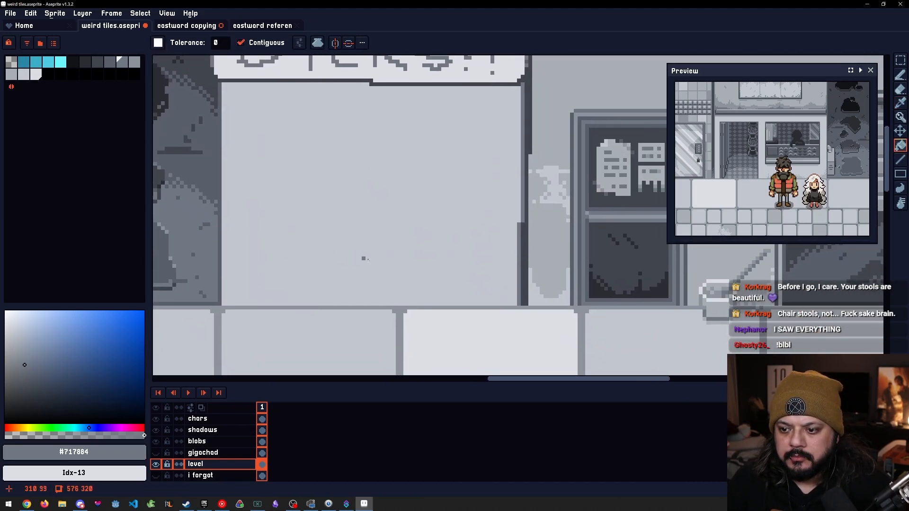
scroll(575, 281, right, 2)
key(m)
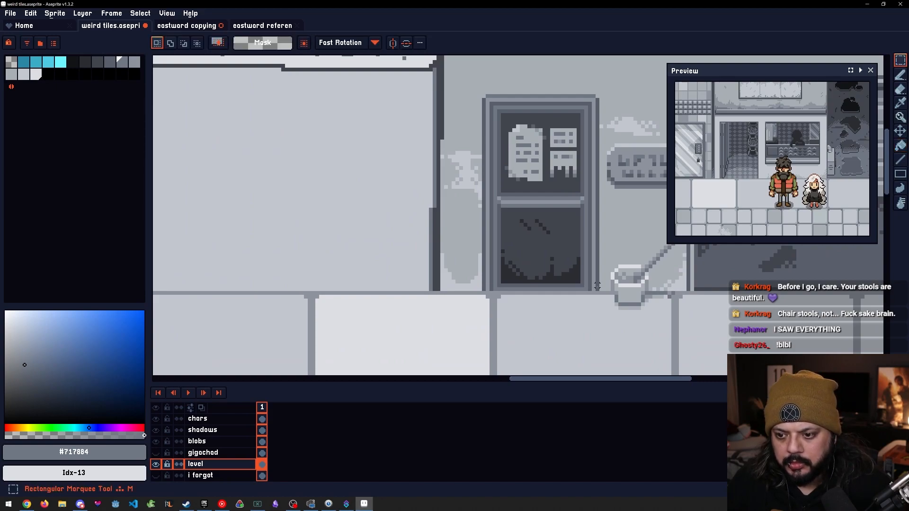
drag(597, 289, 482, 95)
ctrl+drag(521, 137, 441, 181)
drag(468, 216, 441, 214)
click(544, 215)
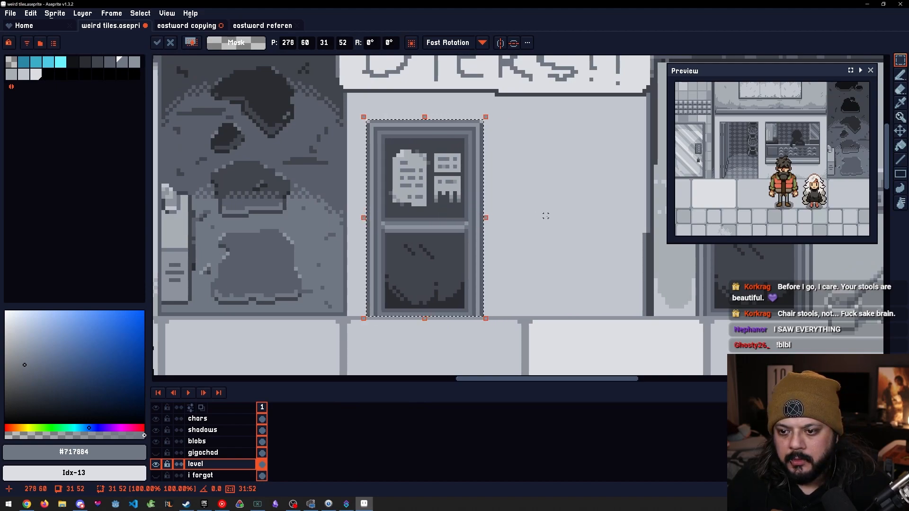
Outline a window about 38 px square beside the copied door in #717884, straightening its side nearest the door
drag(561, 219, 501, 225)
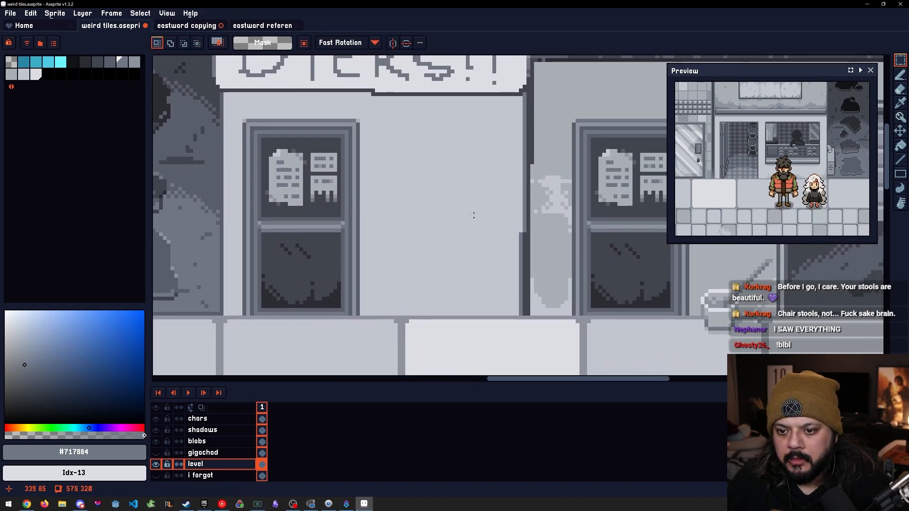
key(alt)
key(b)
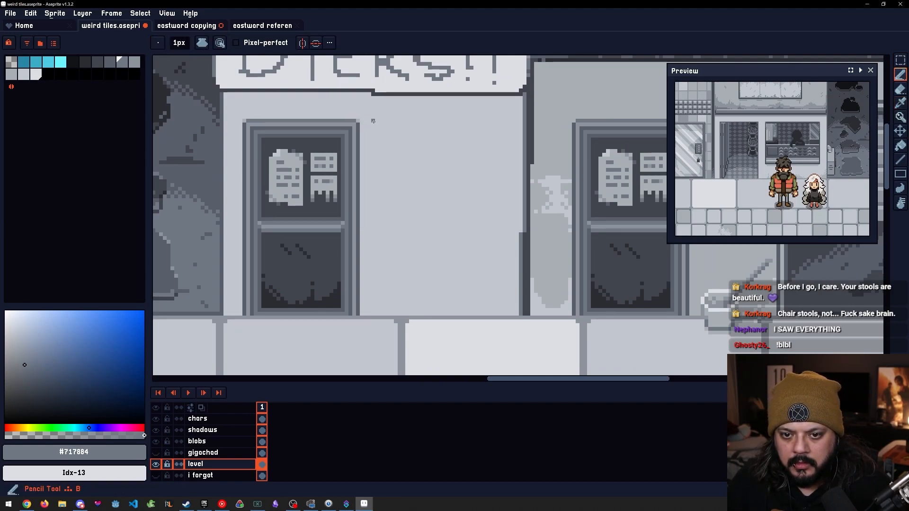
shift+click(510, 121)
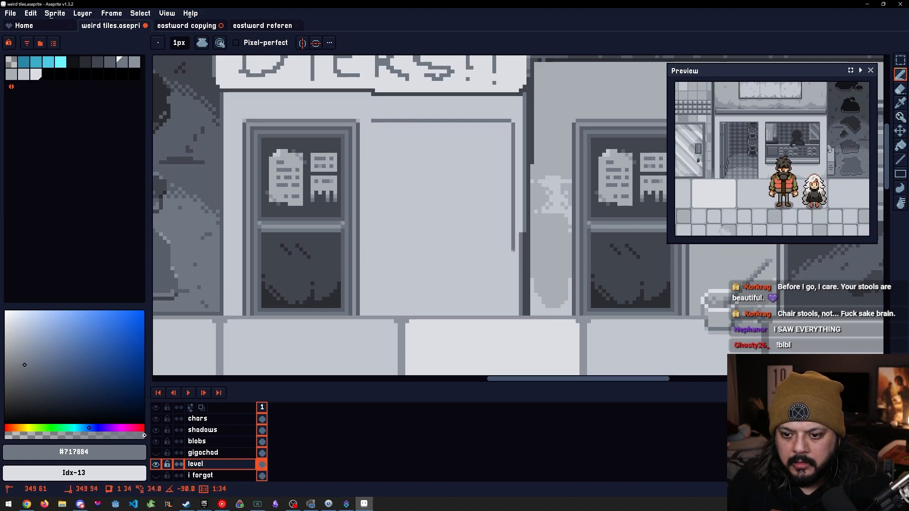
shift+click(512, 258)
shift+click(376, 258)
shift+click(372, 121)
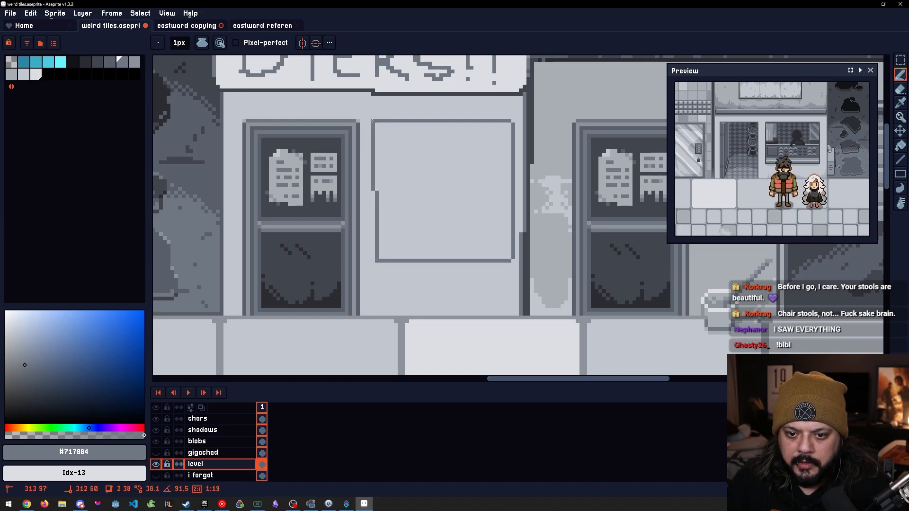
click(373, 261)
click(369, 257)
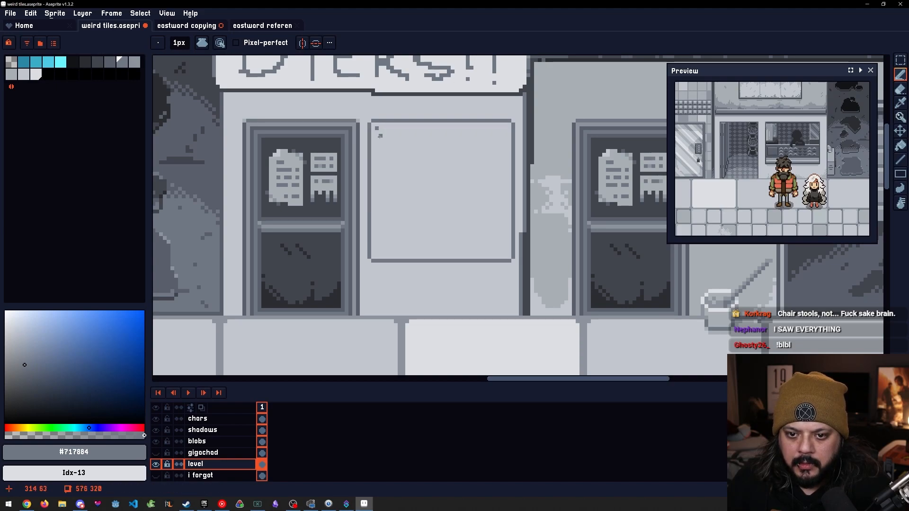
Add an inner #717884 outline two pixels inside the window outline and fill the gap between them with #8c939c
shift+click(377, 253)
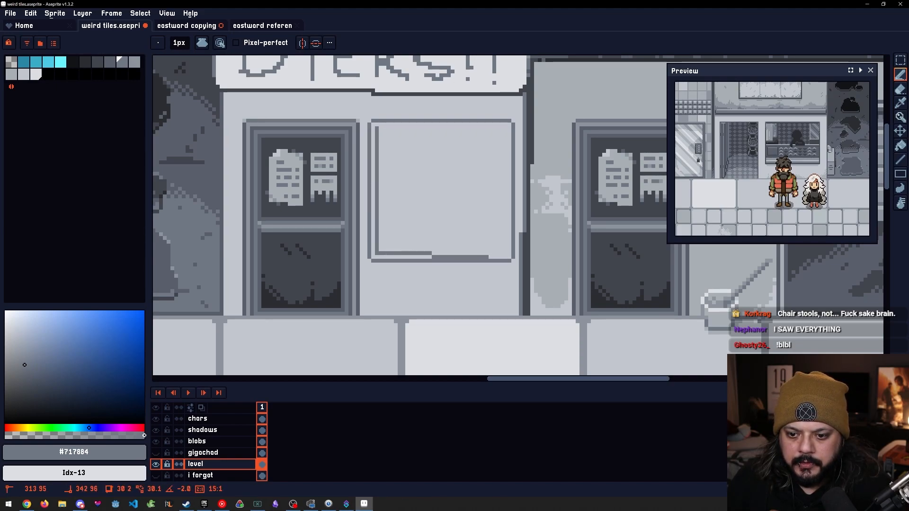
shift+click(506, 254)
shift+click(505, 128)
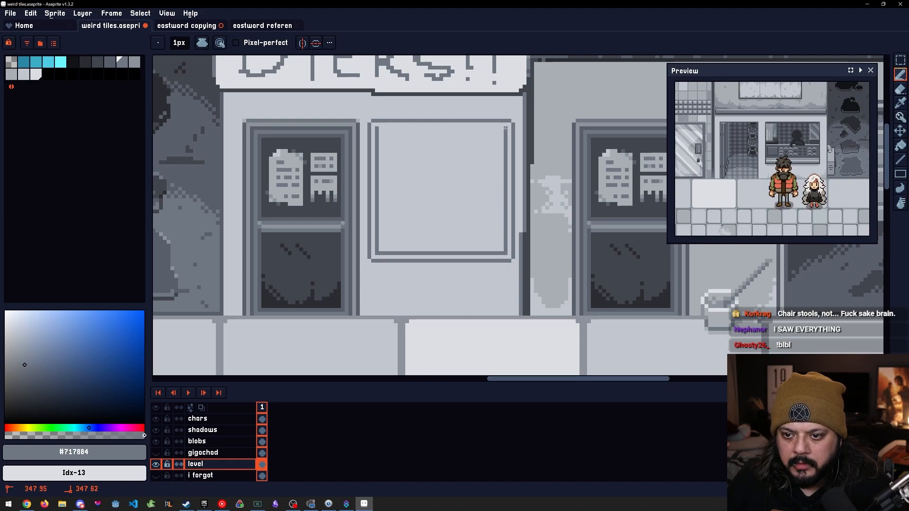
shift+click(377, 128)
drag(400, 164, 408, 188)
alt+click(361, 147)
key(g)
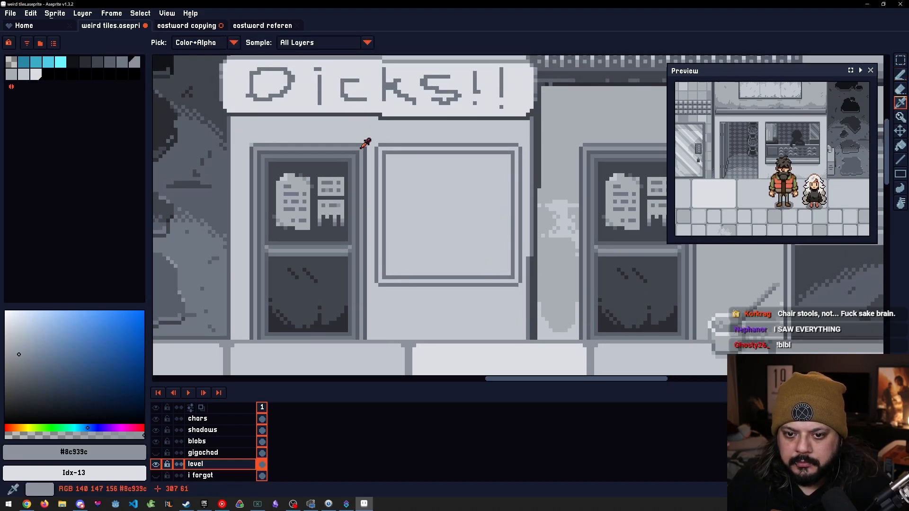
click(401, 149)
Clear the posters from the copied door's upper pane and fill the pane with #42454d
alt+click(314, 171)
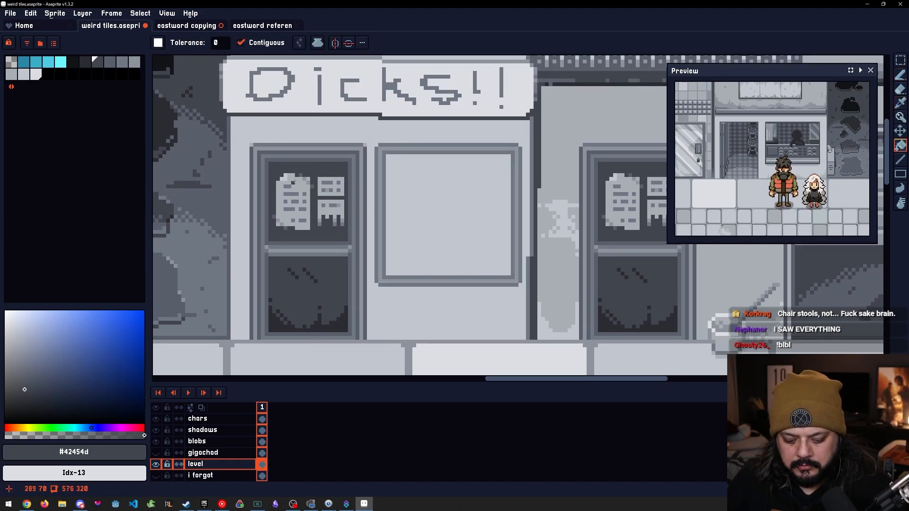
key(m)
drag(348, 237, 273, 170)
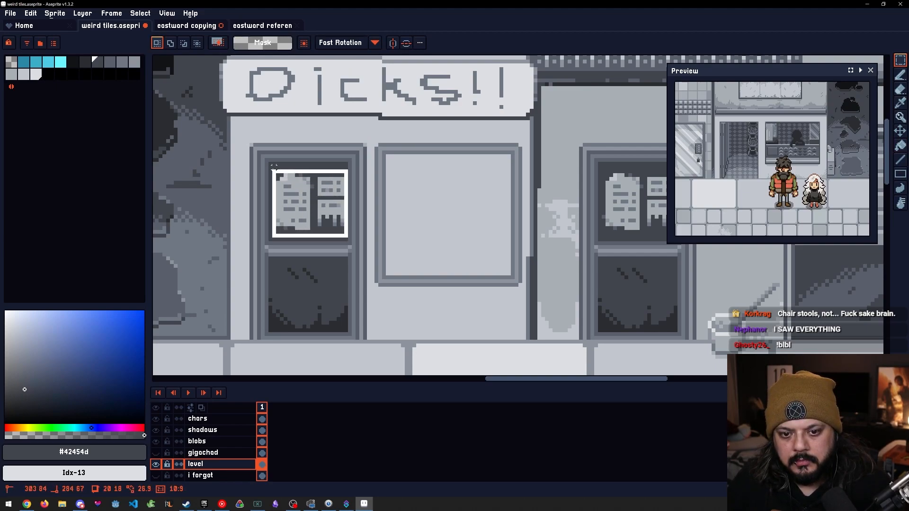
key(Delete)
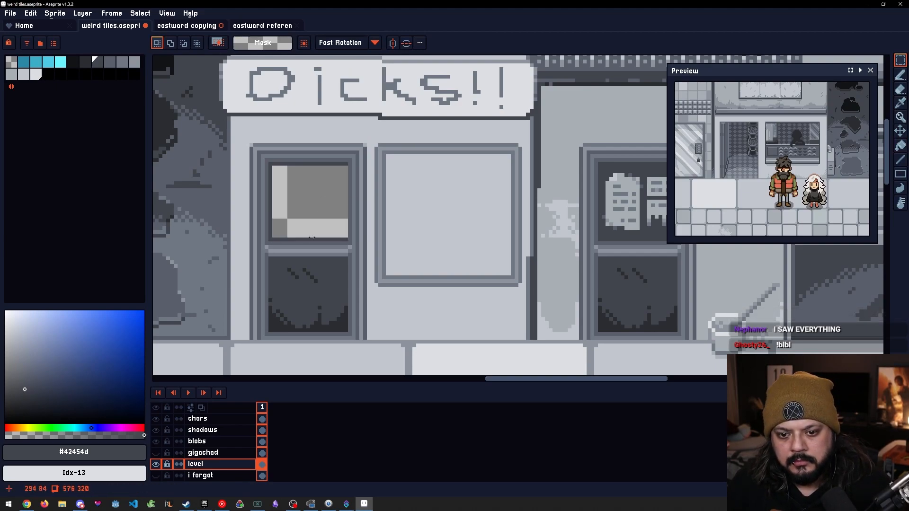
key(g)
click(312, 235)
scroll(331, 227, down, 1)
scroll(357, 223, up, 1)
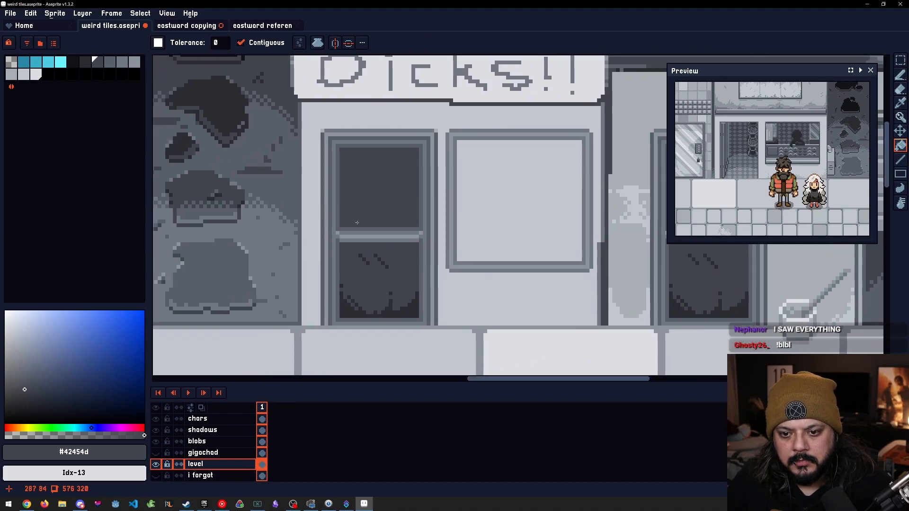
Fill the blank shop window beside the door with dark grey #42454d
scroll(426, 220, down, 1)
scroll(451, 218, up, 1)
drag(397, 188, 476, 174)
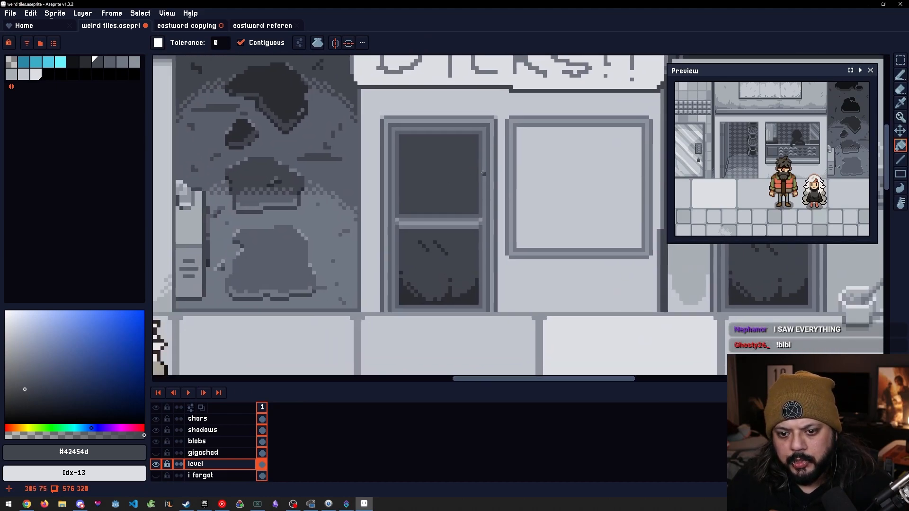
scroll(464, 178, down, 1)
scroll(463, 180, up, 2)
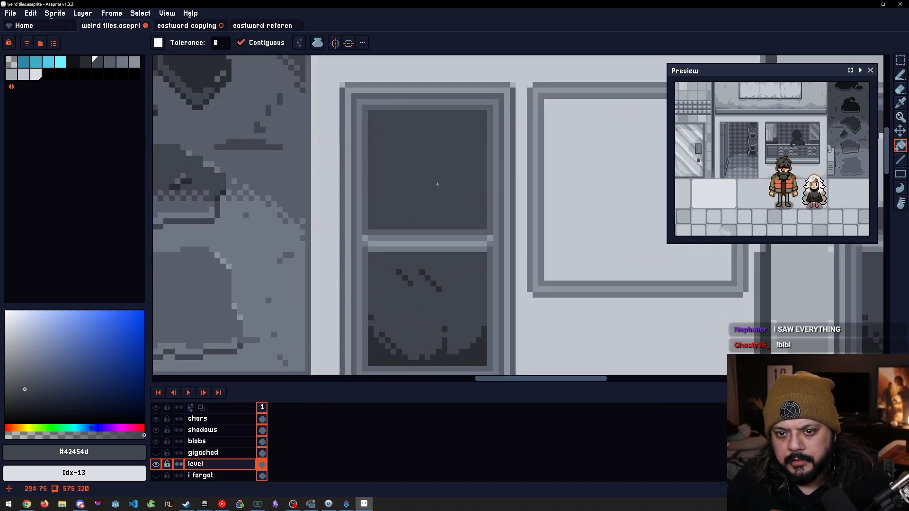
scroll(468, 199, down, 3)
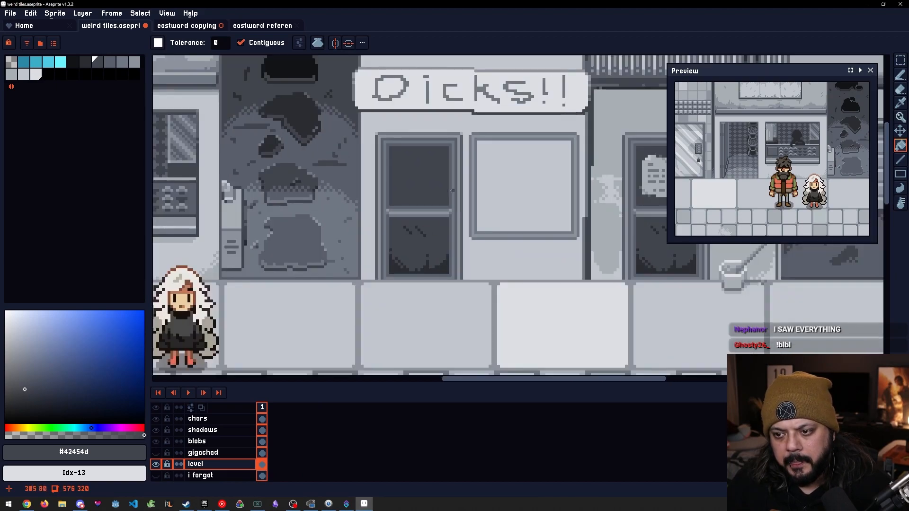
scroll(474, 199, up, 1)
scroll(481, 194, down, 1)
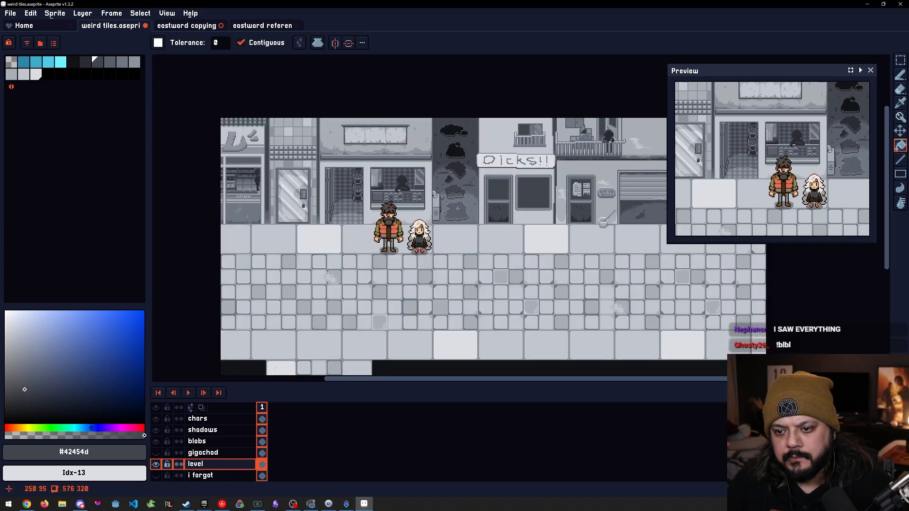
Paint over the hand-drawn lettering on the shop sign with the sign's light grey #dddfe4 using a 6 px pencil
drag(458, 208, 517, 193)
drag(588, 143, 503, 185)
scroll(505, 184, up, 3)
alt+click(529, 206)
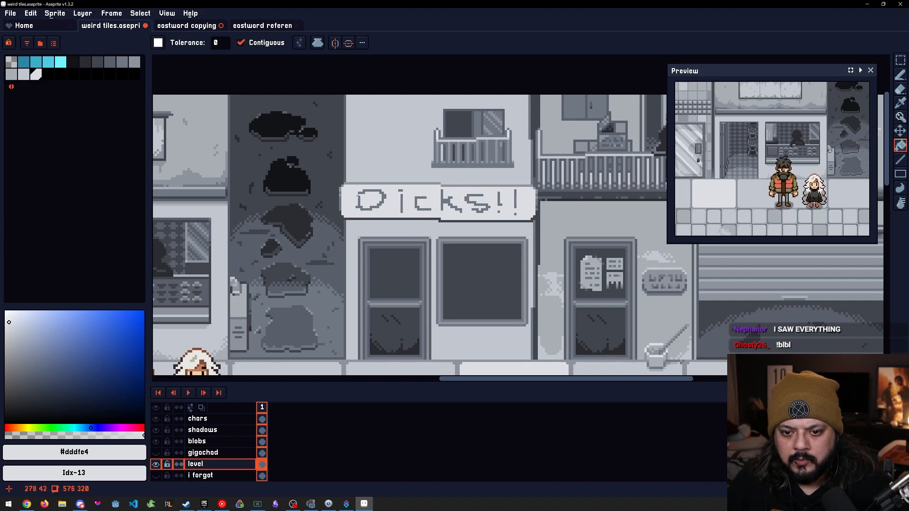
key(b)
drag(362, 207, 364, 194)
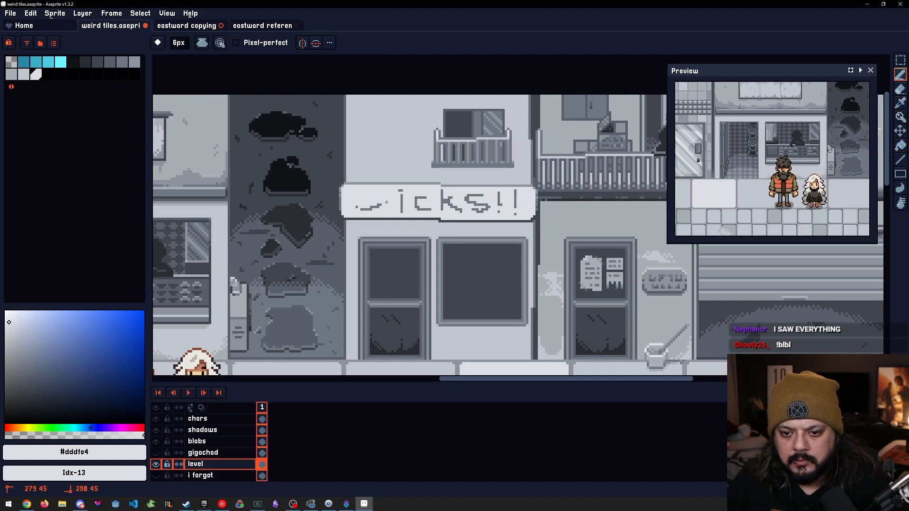
drag(444, 198, 462, 207)
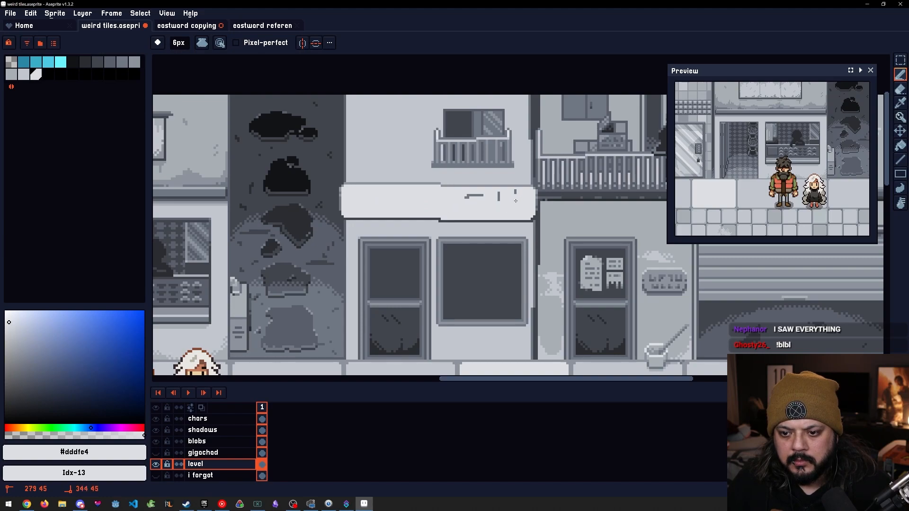
drag(488, 199, 466, 196)
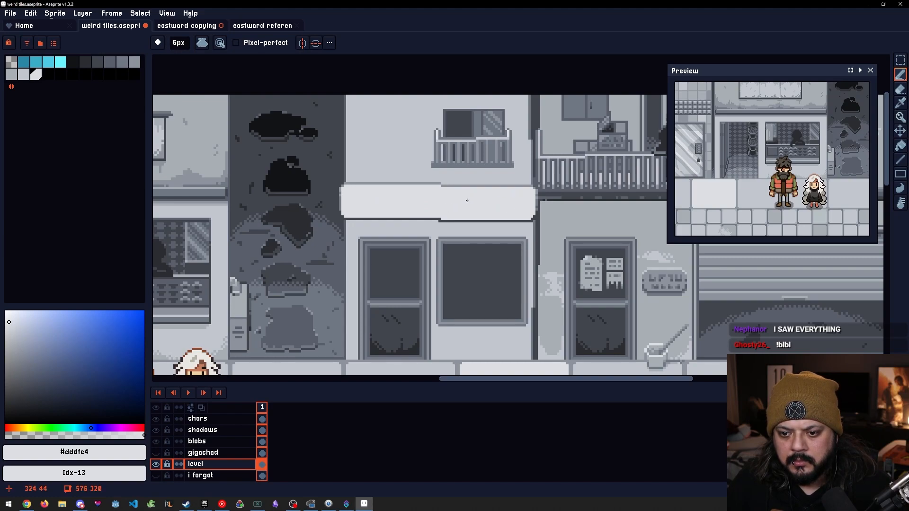
Reduce the pencil to 1 px and draw a light grey highlight line along the shop window's lower inner frame
scroll(488, 201, down, 3)
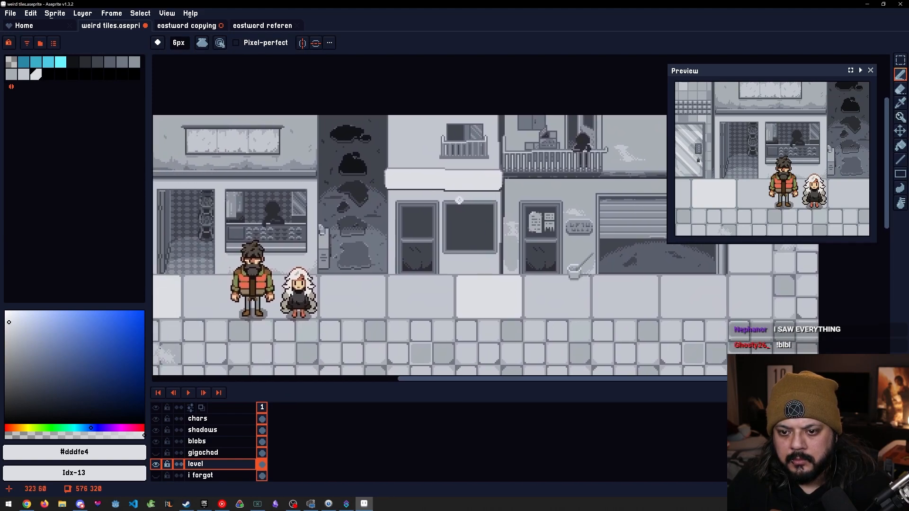
scroll(463, 240, up, 4)
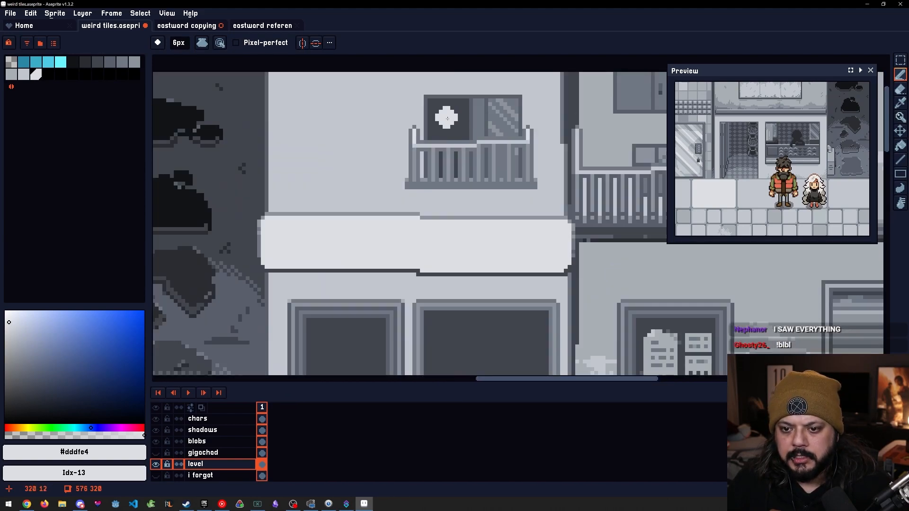
scroll(481, 238, down, 2)
drag(481, 238, 507, 188)
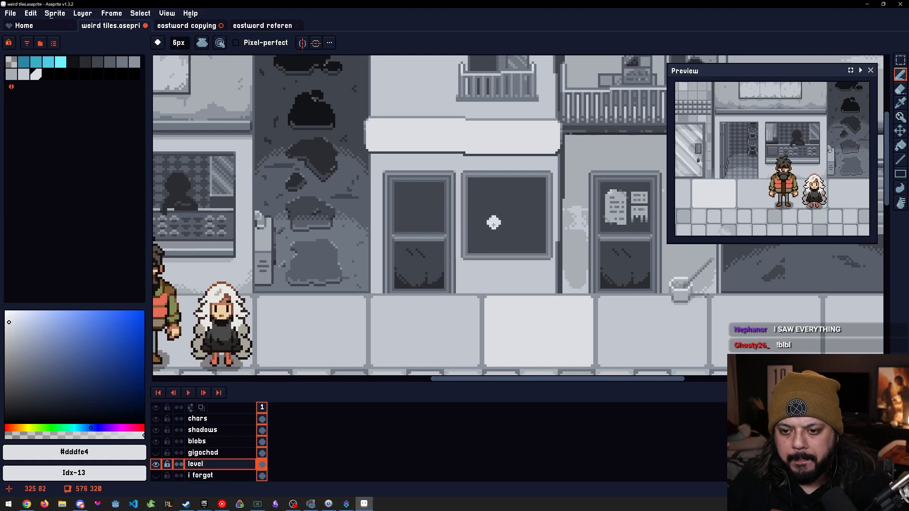
key(minus)
key(minus)
key(minus)
key(minus)
key(minus)
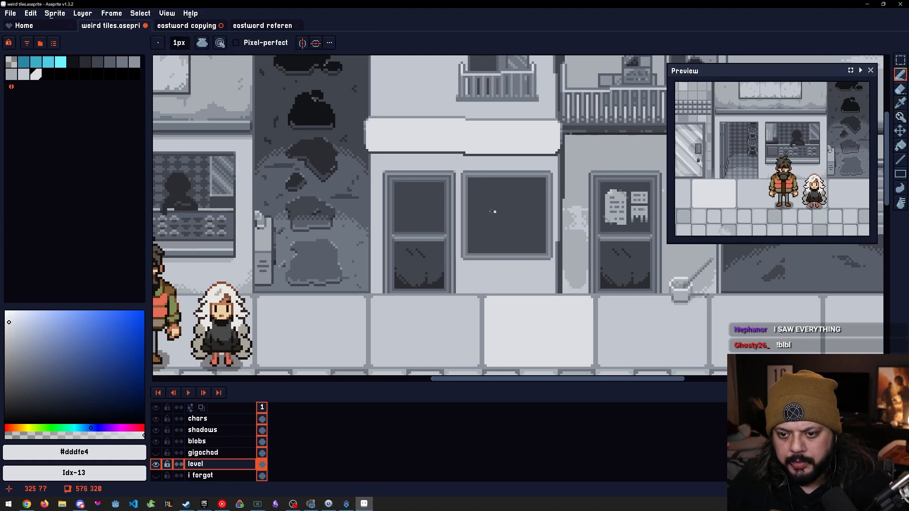
alt+click(498, 116)
drag(406, 146, 470, 152)
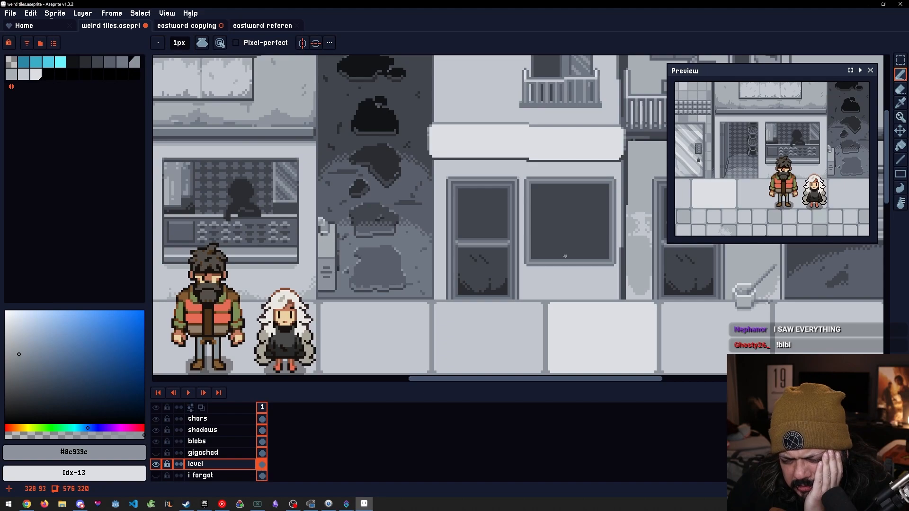
drag(565, 256, 532, 251)
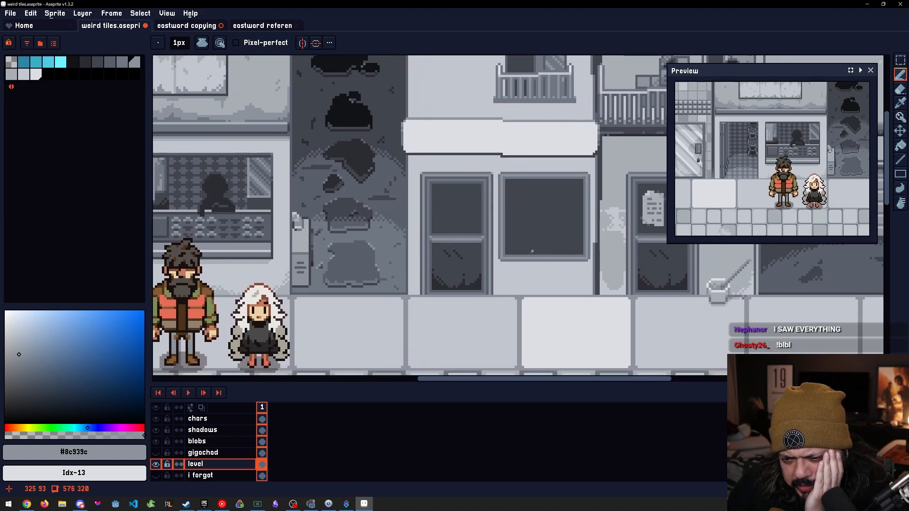
scroll(525, 254, up, 3)
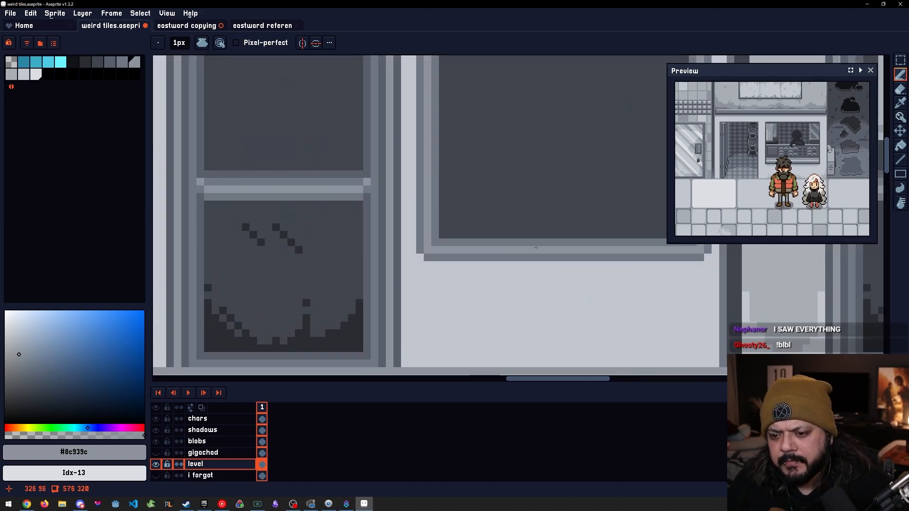
click(435, 242)
drag(527, 242, 420, 243)
shift+click(578, 243)
scroll(582, 243, down, 5)
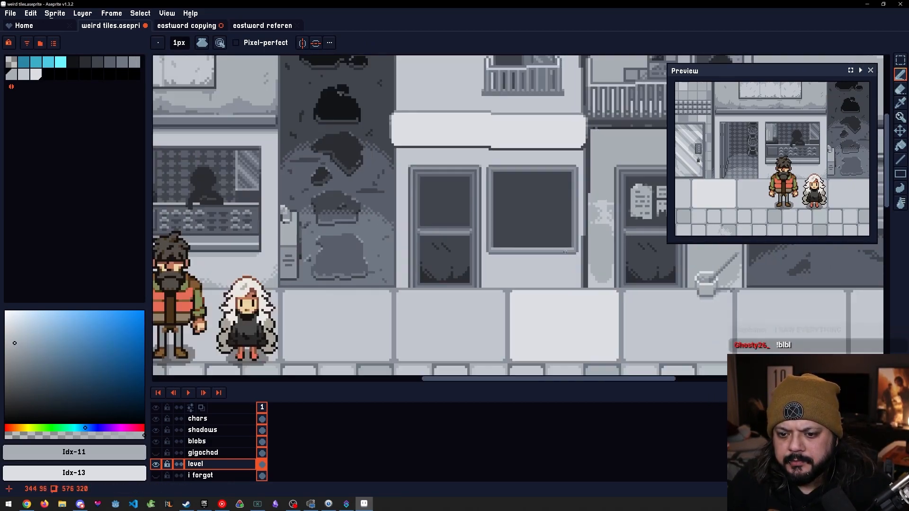
Sample the frame shades of the neighbouring door and fill the shop window's right outer edge and inner frame with #5a5f6b
drag(535, 186, 513, 223)
scroll(509, 222, up, 4)
scroll(564, 211, down, 5)
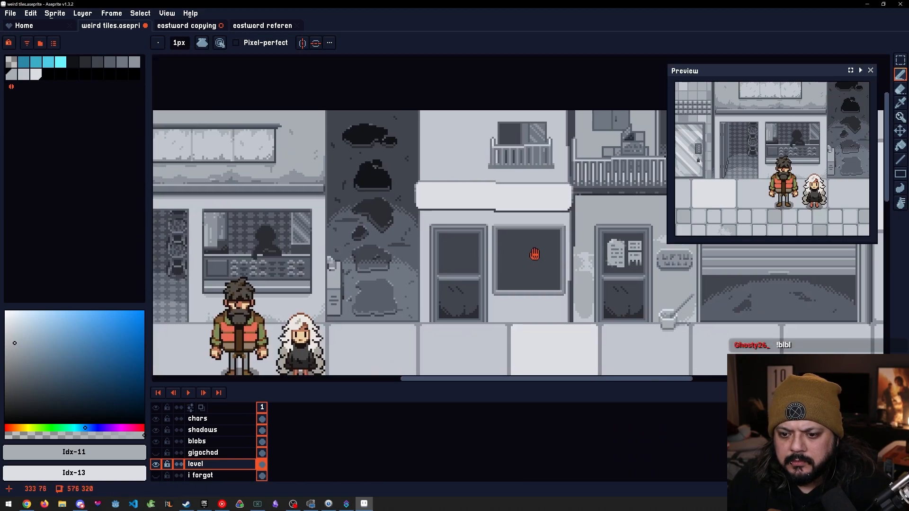
drag(534, 254, 551, 236)
scroll(530, 227, up, 3)
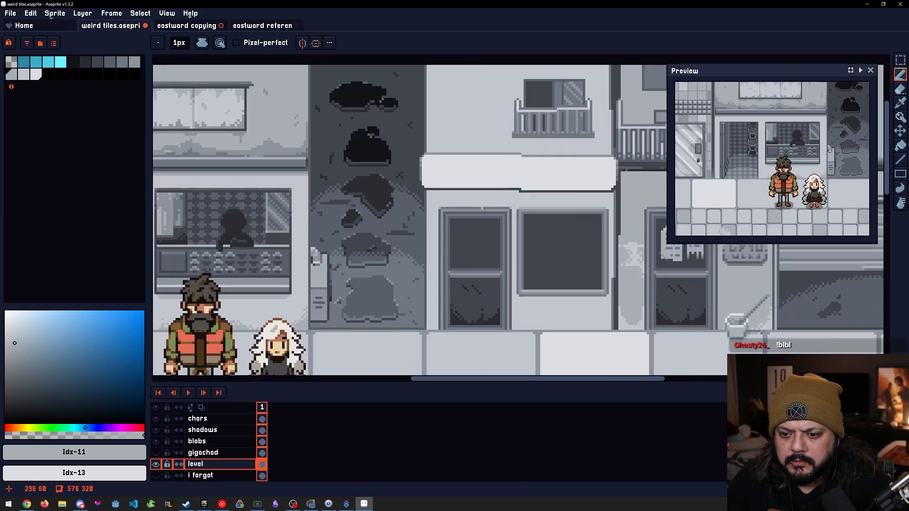
drag(574, 208, 347, 203)
scroll(530, 213, up, 2)
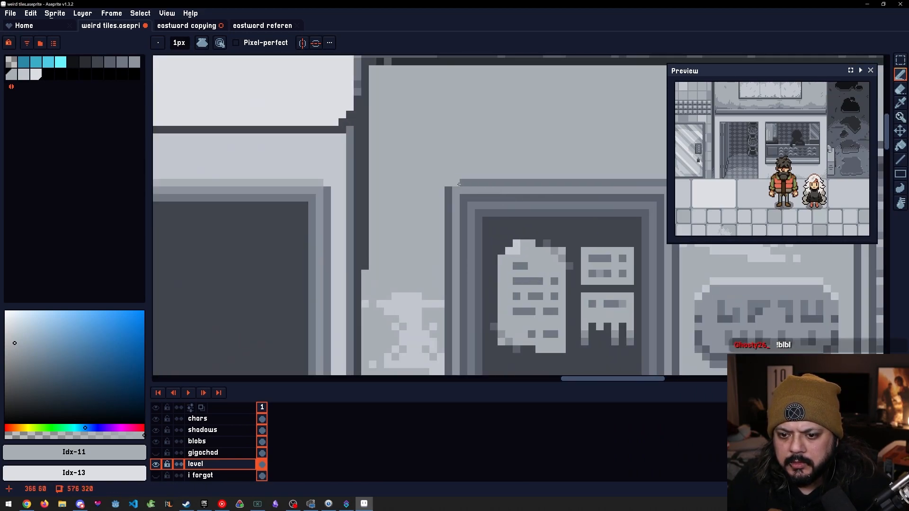
alt+click(457, 183)
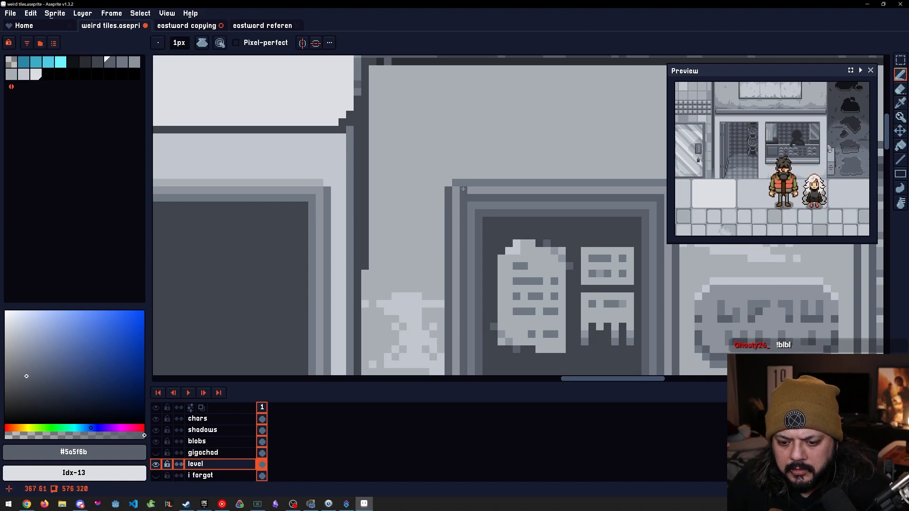
alt+click(461, 182)
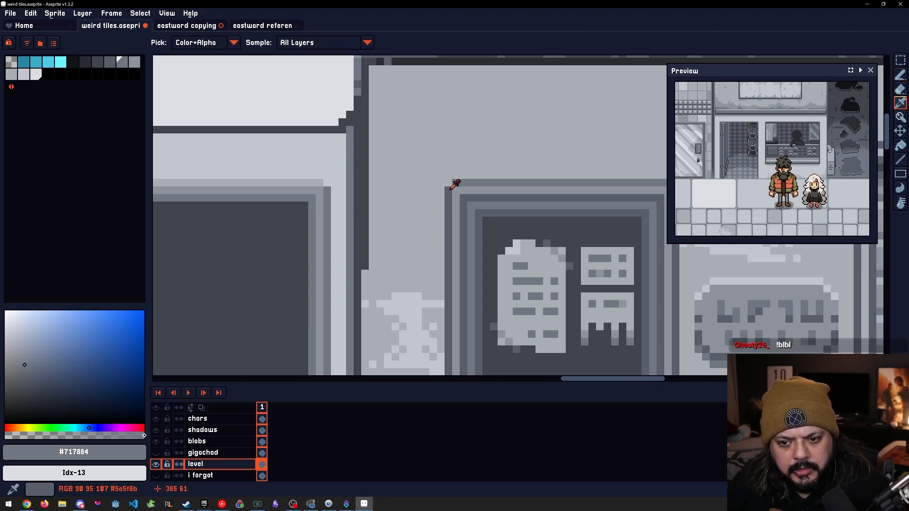
alt+click(455, 184)
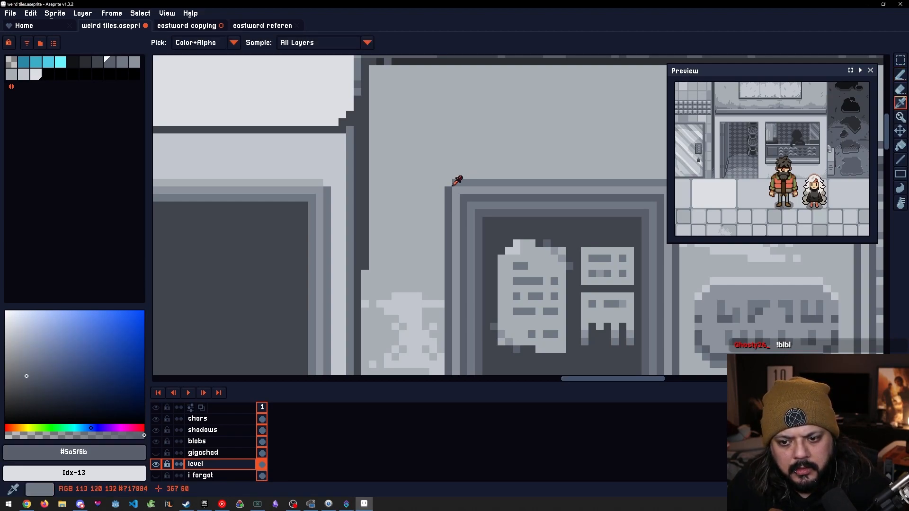
alt+click(328, 188)
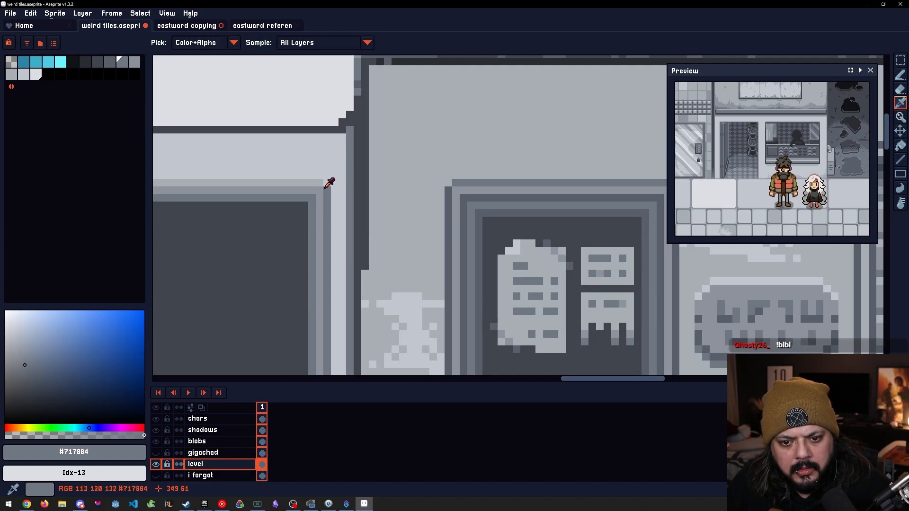
alt+click(457, 186)
key(g)
click(327, 199)
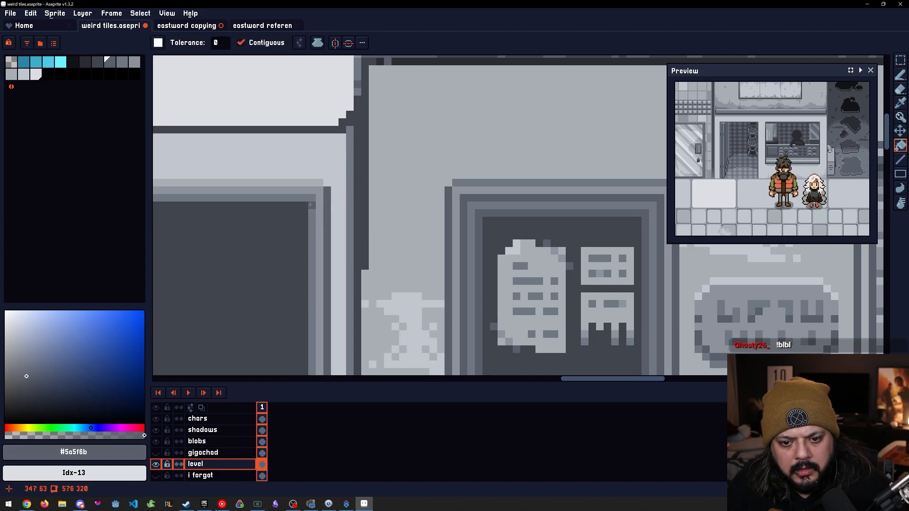
click(310, 205)
drag(307, 193, 333, 195)
key(alt)
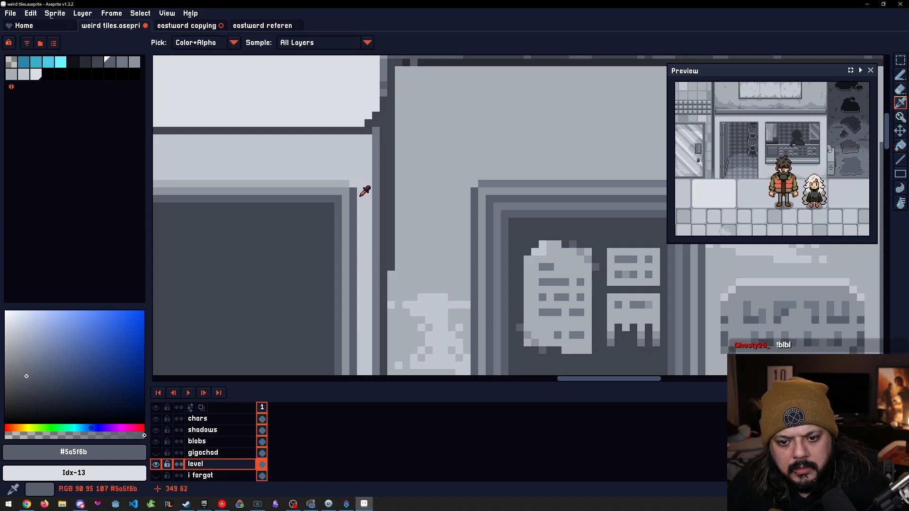
Try filling the shop window's top frame edge with the palette index 10 grey, and undo it
click(487, 195)
key(g)
key([)
key(])
key(])
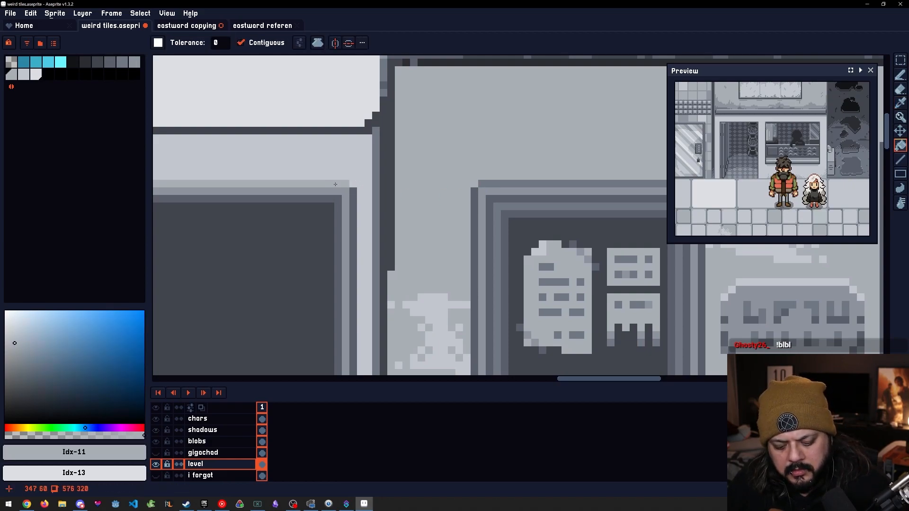
key([)
click(335, 184)
drag(279, 205, 442, 182)
key(ctrl+z)
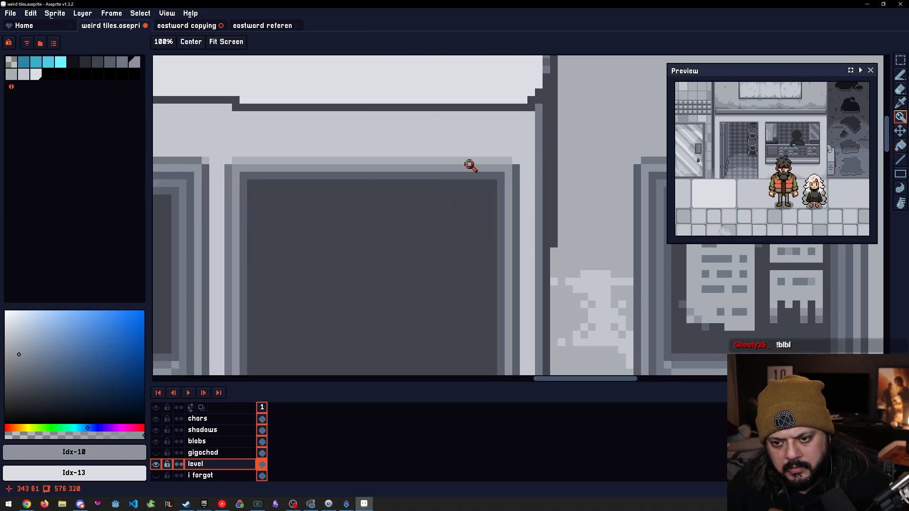
key(])
scroll(471, 161, down, 3)
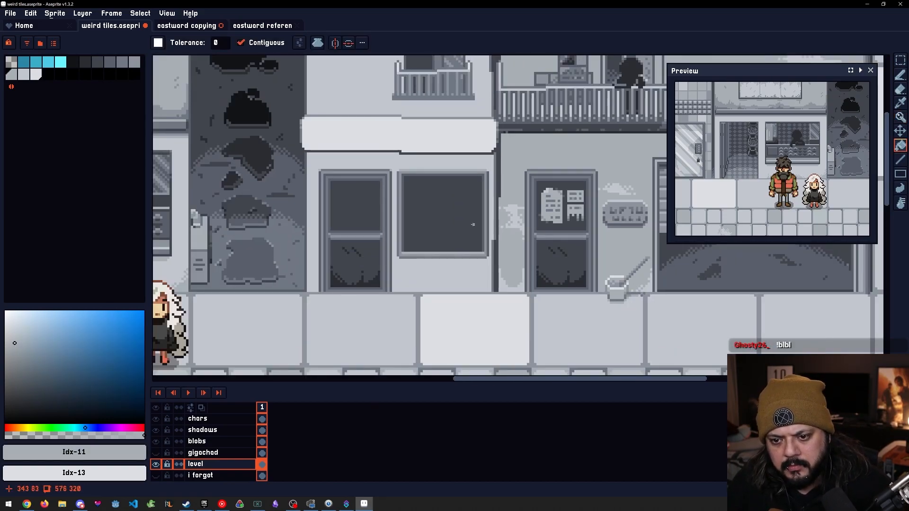
Draw a straight 1 px line in #717884, sampled from the adjacent door frame, along the shop window's top edge
scroll(463, 161, up, 2)
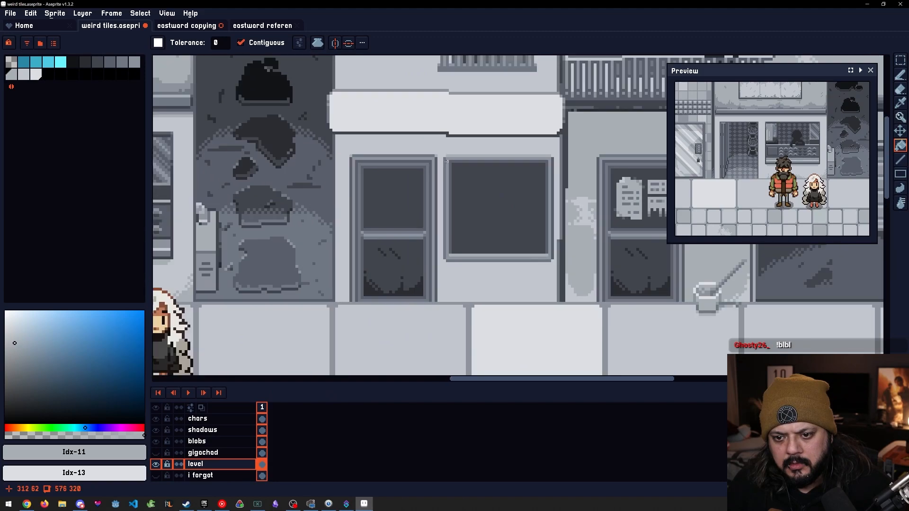
mouse_move(497, 169)
mouse_down()
mouse_move(413, 175)
mouse_move(493, 173)
mouse_up()
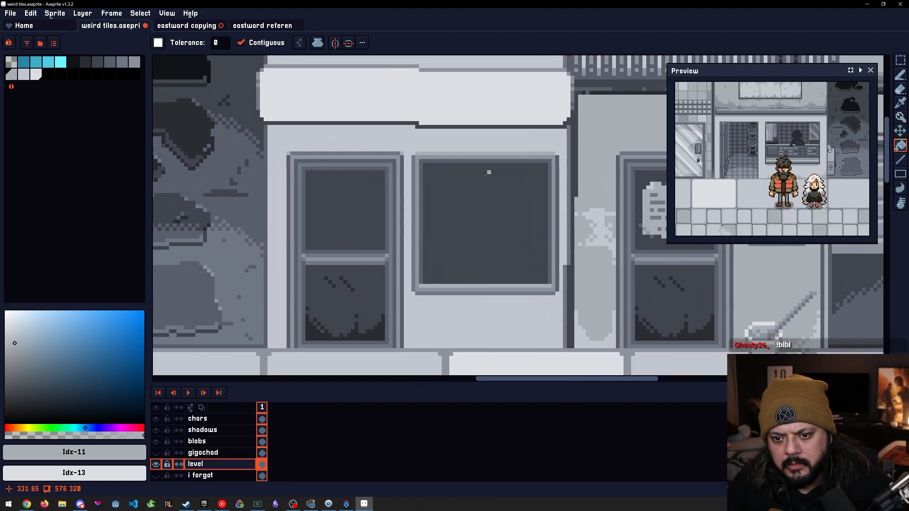
drag(330, 176, 370, 163)
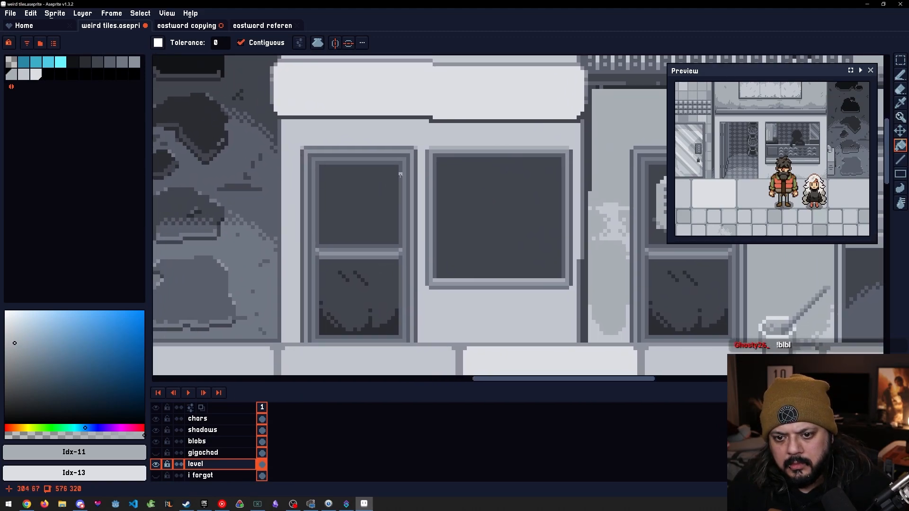
scroll(418, 155, up, 1)
alt+click(410, 144)
drag(462, 152, 459, 152)
key(b)
click(435, 145)
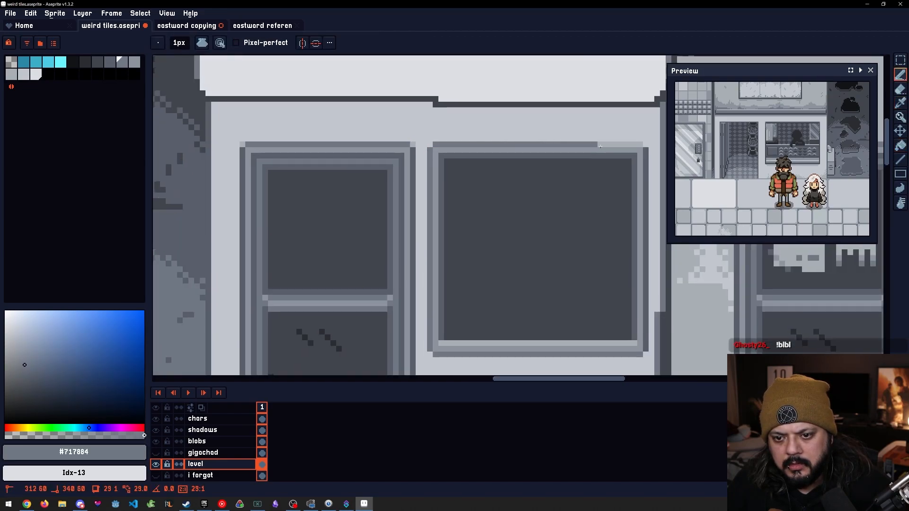
shift+click(640, 144)
Sample #5a5f6b from the door frame's side and fill the shop window's left and bottom outer edges with it
alt+click(413, 156)
click(430, 173)
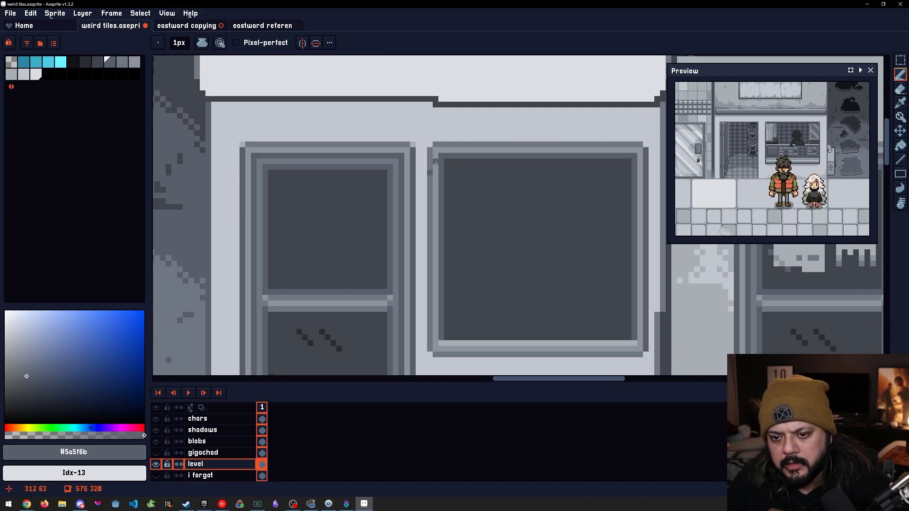
key(g)
click(431, 258)
click(464, 351)
scroll(466, 331, down, 3)
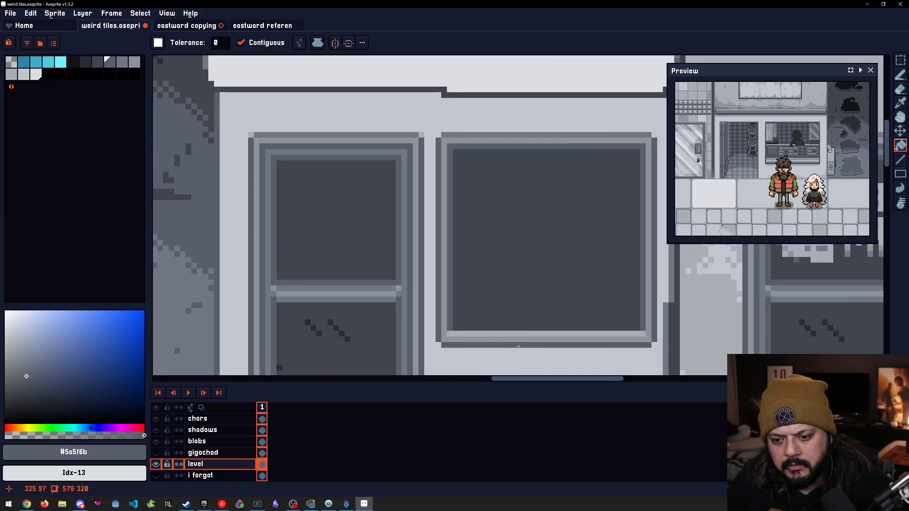
click(469, 282)
scroll(527, 299, down, 3)
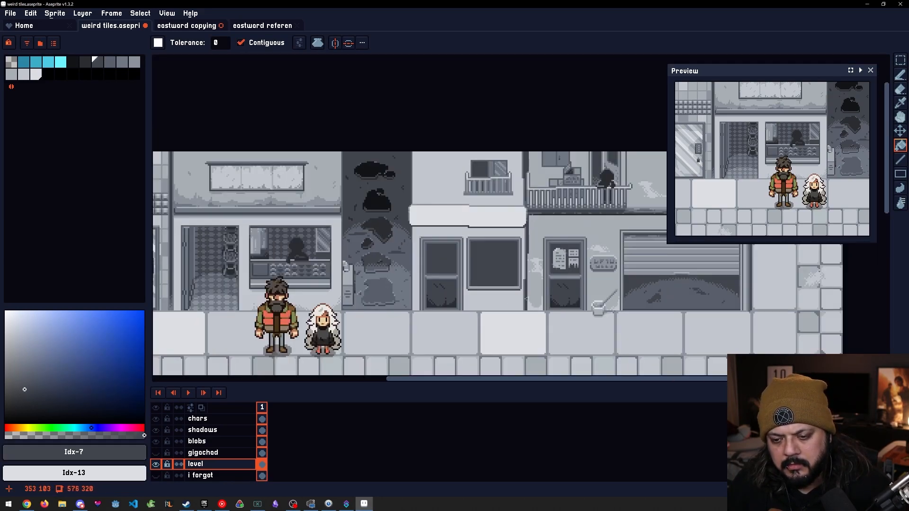
Cut the 39 × 38 px shop window out of the wall under the blank sign
scroll(536, 267, up, 5)
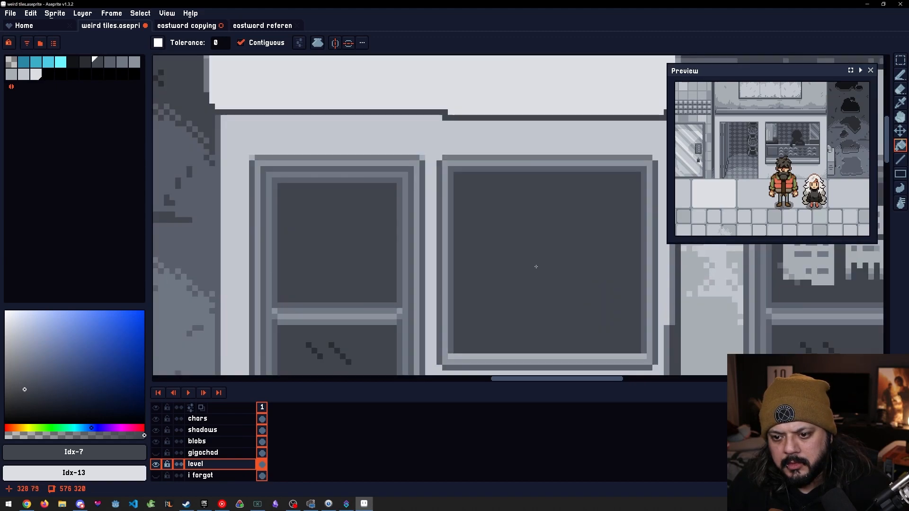
drag(535, 266, 444, 209)
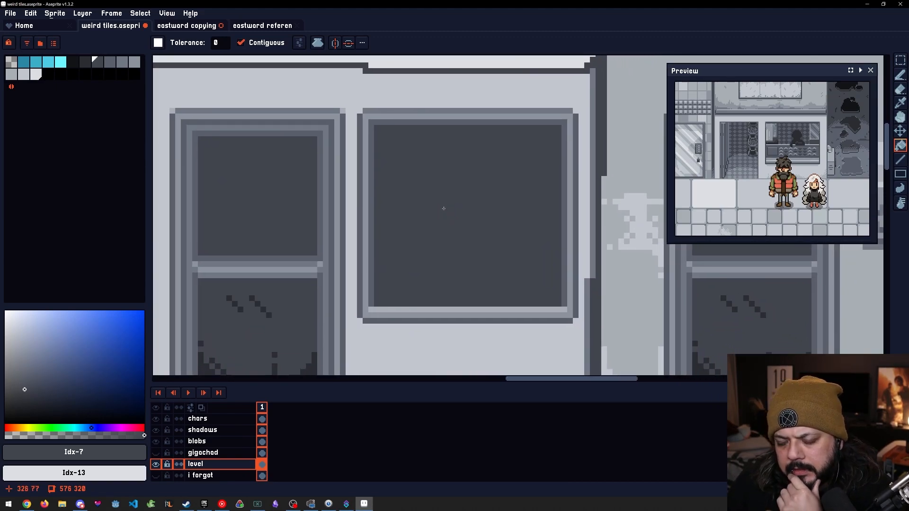
drag(444, 210, 475, 205)
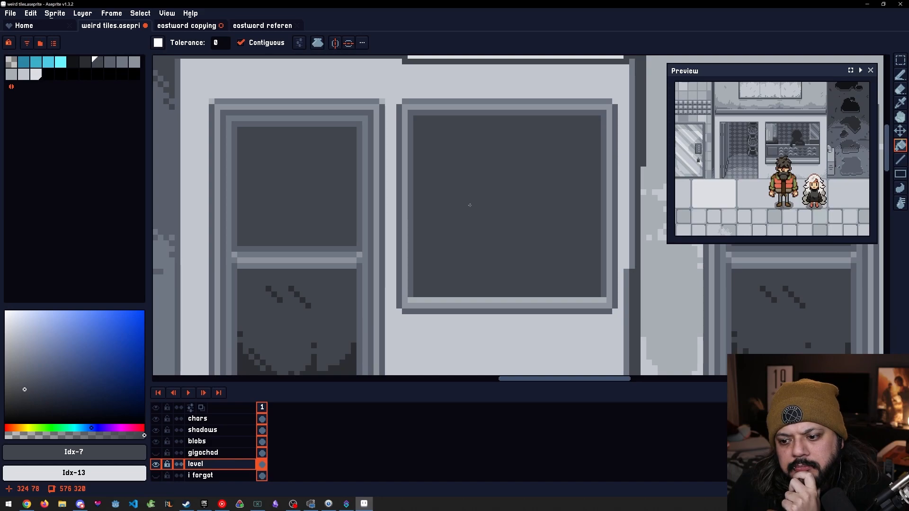
scroll(470, 205, down, 5)
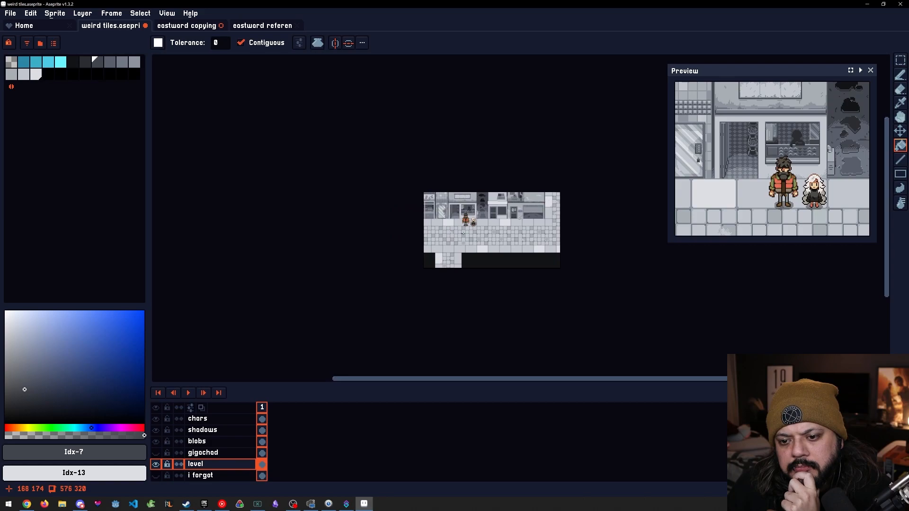
scroll(478, 221, up, 6)
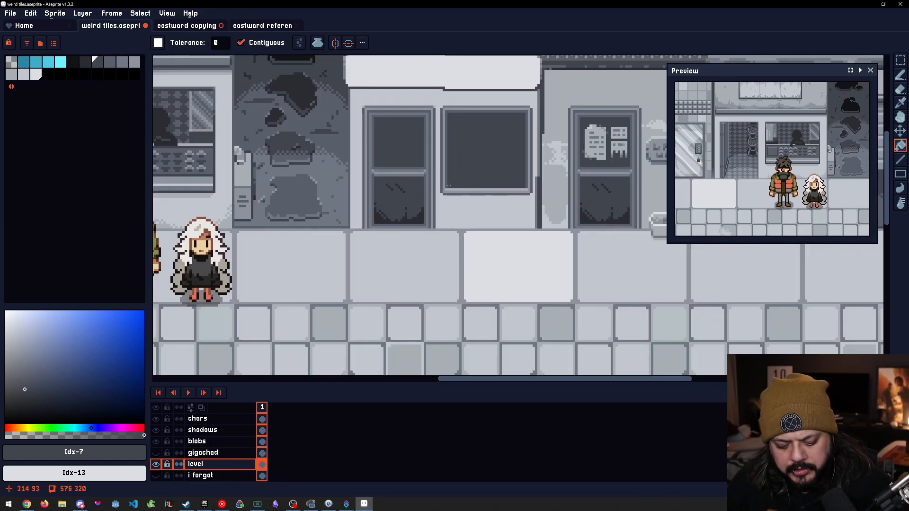
key(m)
drag(531, 196, 438, 103)
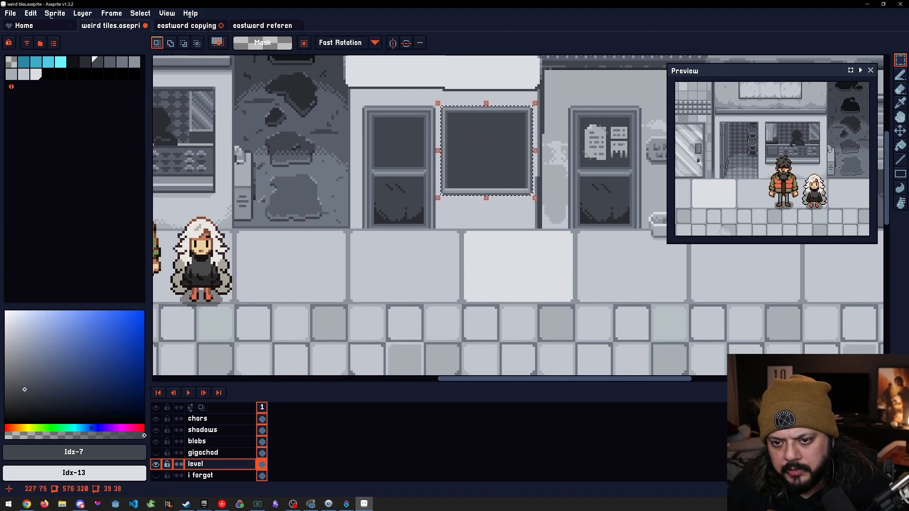
key(Delete)
Move the 31 × 52 px door to the wall's right end and paste the cut window left of it at 278, 60
drag(432, 227, 362, 105)
drag(401, 145, 494, 145)
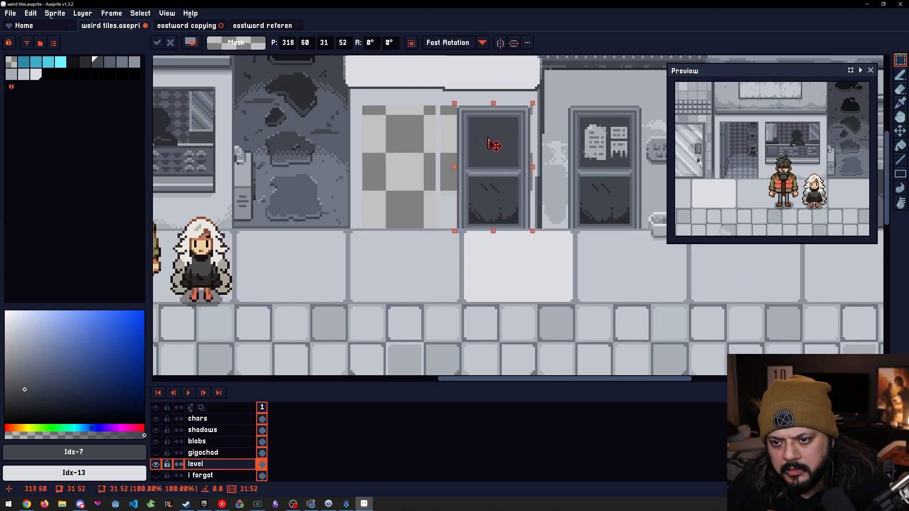
key(Right)
click(397, 133)
key(ctrl+v)
drag(488, 155, 410, 154)
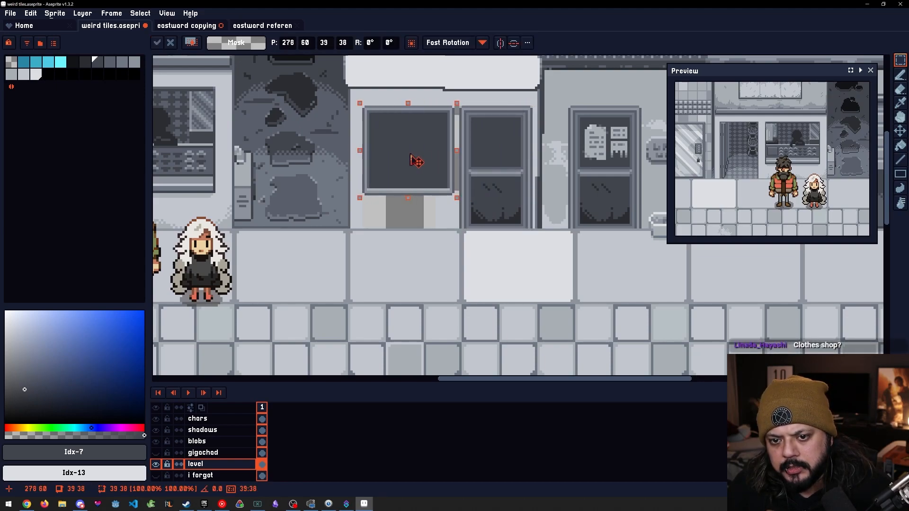
Sample the wall colour #c2c6cf and fill the transparent gaps beside and below the pasted window
click(457, 207)
alt+click(455, 207)
key(g)
click(456, 177)
click(405, 212)
Delete the pasted window left of the door and fill its hole with the wall colour #c2c6cf
scroll(498, 211, down, 2)
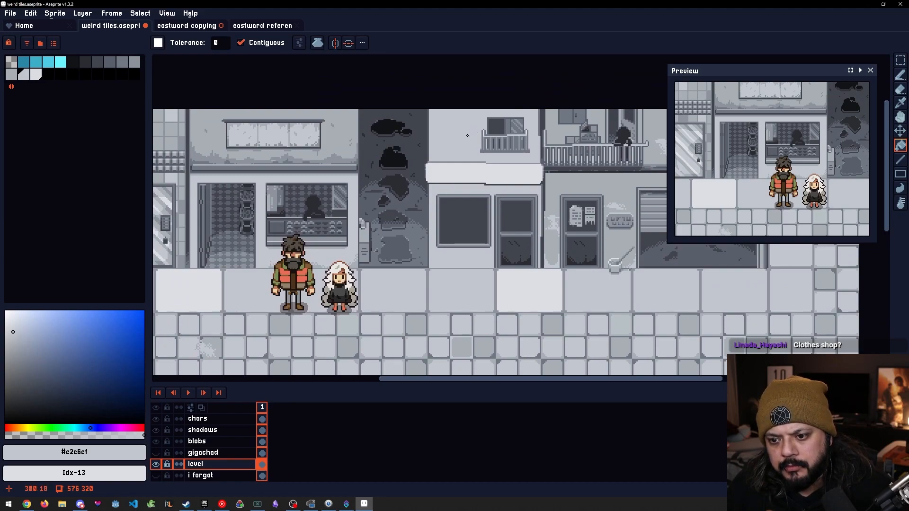
scroll(463, 231, up, 1)
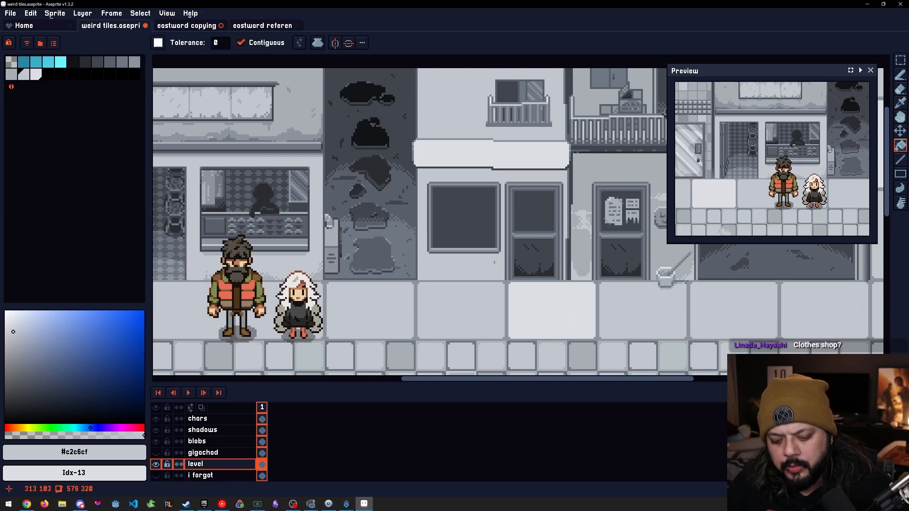
key(m)
mouse_move(500, 255)
mouse_down()
mouse_move(479, 214)
mouse_move(433, 175)
mouse_up()
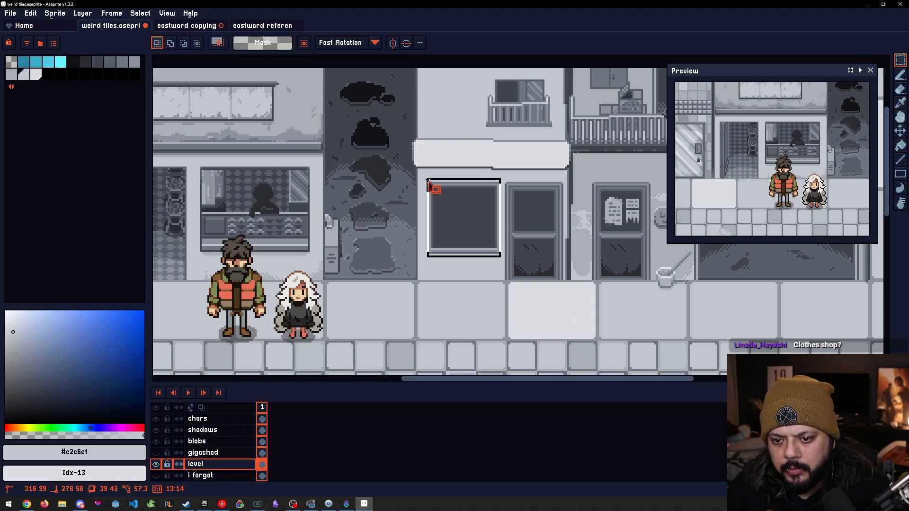
key(Delete)
key(g)
click(469, 200)
Sample #717884 from the door frame and outline a new rectangular window about 38 px wide in 1 px lines on the wall left of the door
scroll(515, 211, up, 1)
alt+click(538, 163)
drag(462, 193, 456, 209)
key(b)
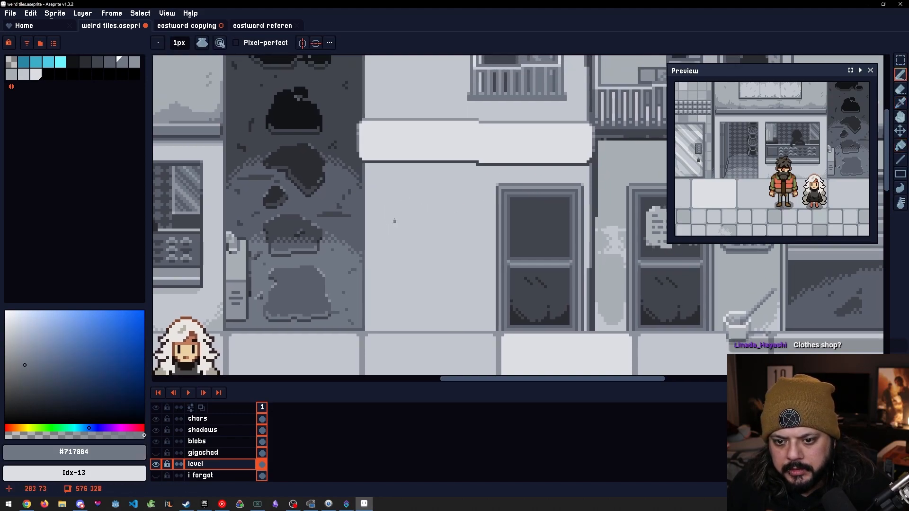
mouse_move(380, 202)
mouse_down()
mouse_move(485, 203)
mouse_move(485, 290)
mouse_move(380, 284)
mouse_move(381, 204)
mouse_move(380, 283)
mouse_up()
shift+click(380, 283)
Sample the wall colour #c2c6cf and clean up pixels at the window outline's lower-left and upper-left corners
alt+click(388, 278)
key(b)
click(383, 281)
drag(384, 205, 383, 205)
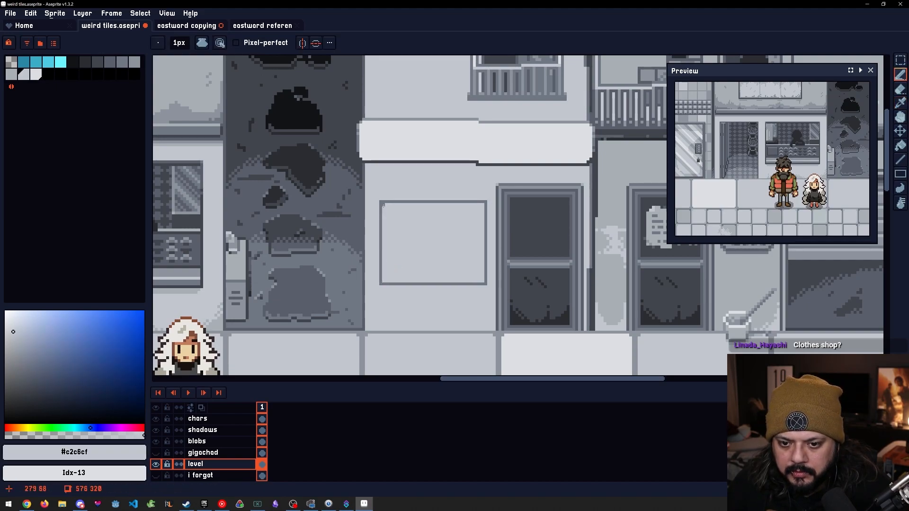
Draw a 1 px horizontal divider in #717884 across the new window, just below its top edge
scroll(384, 205, up, 2)
alt+click(380, 201)
key(b)
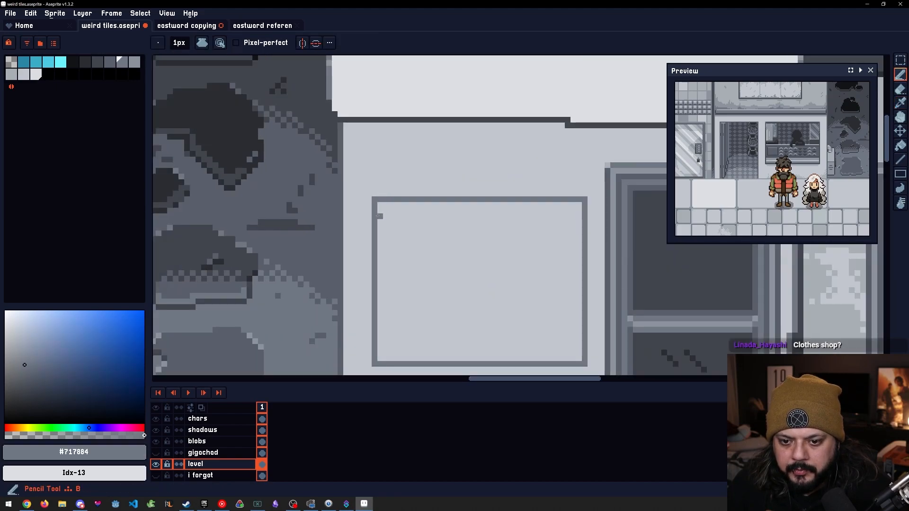
click(380, 216)
shift+click(576, 216)
Fill the window's narrow top strip with palette index 11 and the large panel below with index 10
drag(563, 222, 535, 234)
key(alt)
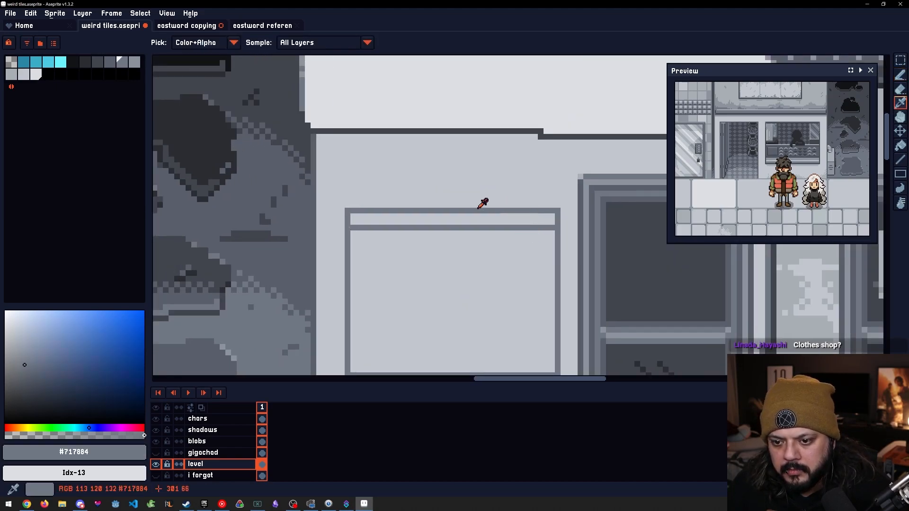
click(411, 249)
key(g)
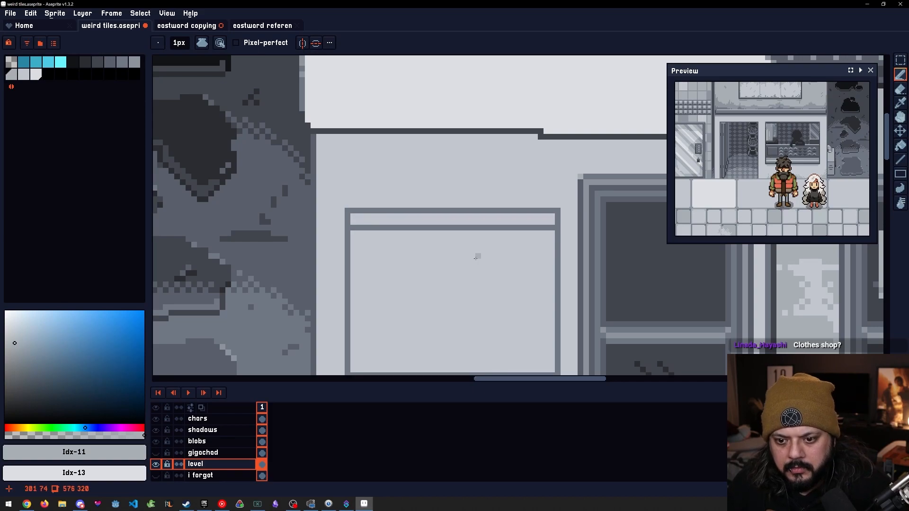
click(465, 261)
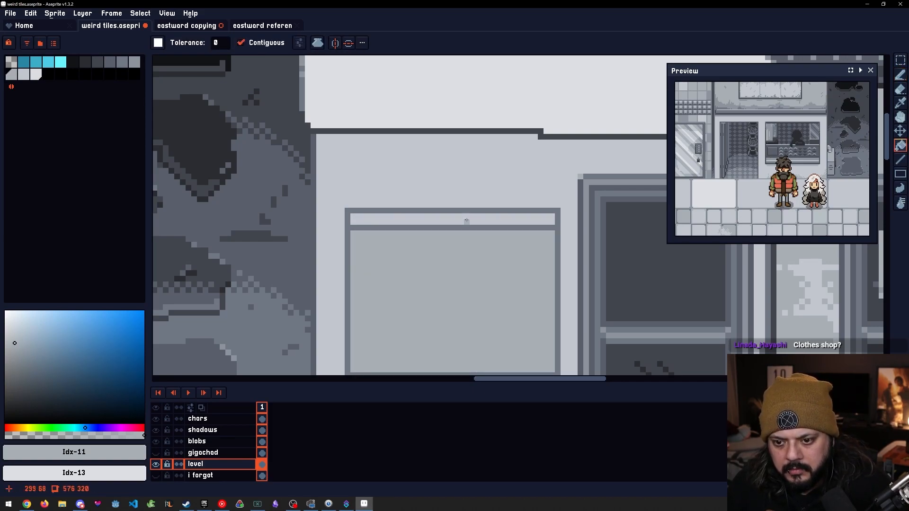
click(466, 220)
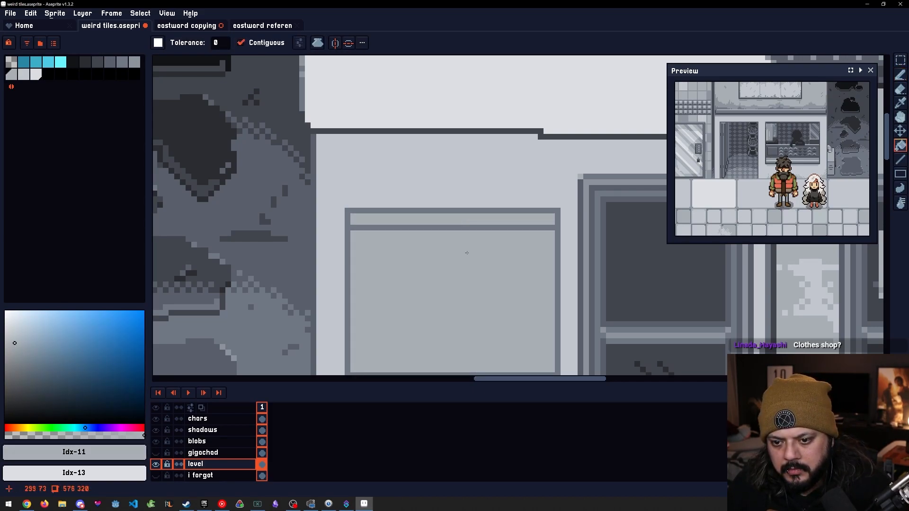
key([)
click(466, 265)
Select the window's lower 38 × 27 px section and shift it down 1 px
scroll(466, 265, down, 3)
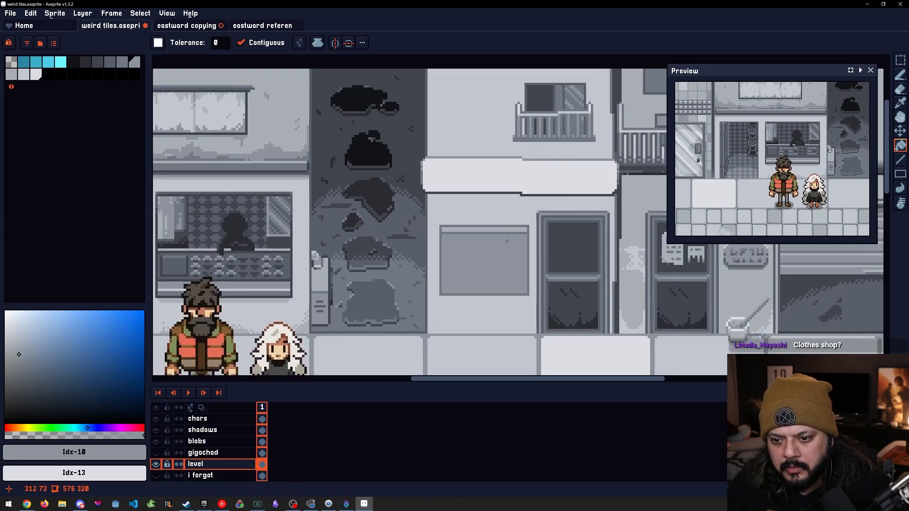
scroll(514, 240, up, 2)
key(m)
mouse_move(433, 224)
mouse_down()
mouse_move(554, 230)
mouse_move(573, 322)
mouse_up()
key(Down)
key(Down)
key(Return)
key(ctrl+z)
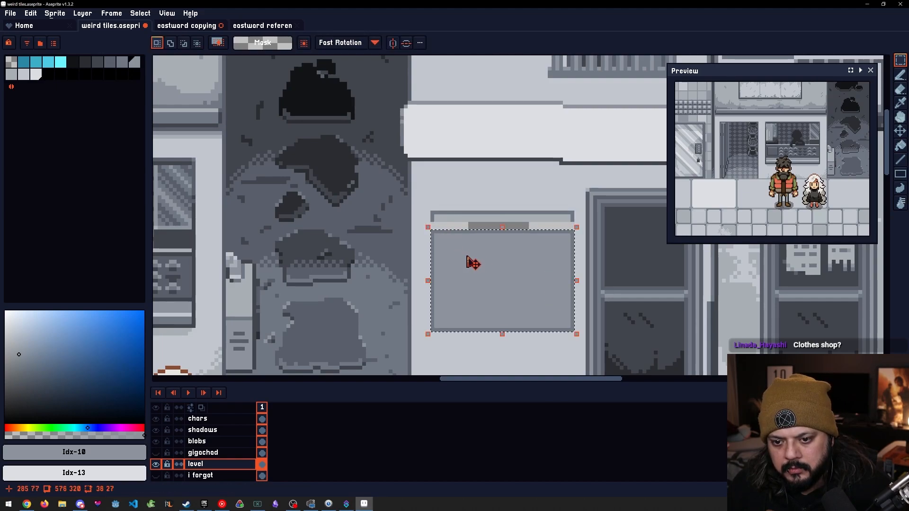
click(484, 272)
key(Up)
key(Return)
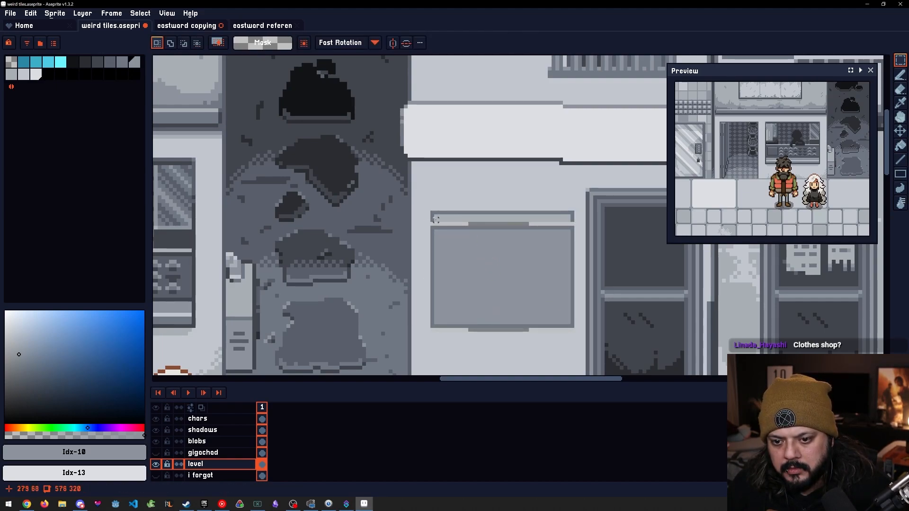
Stretch the light top strip down to the divider and stretch a 41 × 2 px band of wall to 6 px high to close the lower gap
drag(429, 218, 575, 221)
drag(503, 226, 504, 233)
key(ctrl+d)
drag(429, 346, 587, 353)
drag(508, 346, 517, 325)
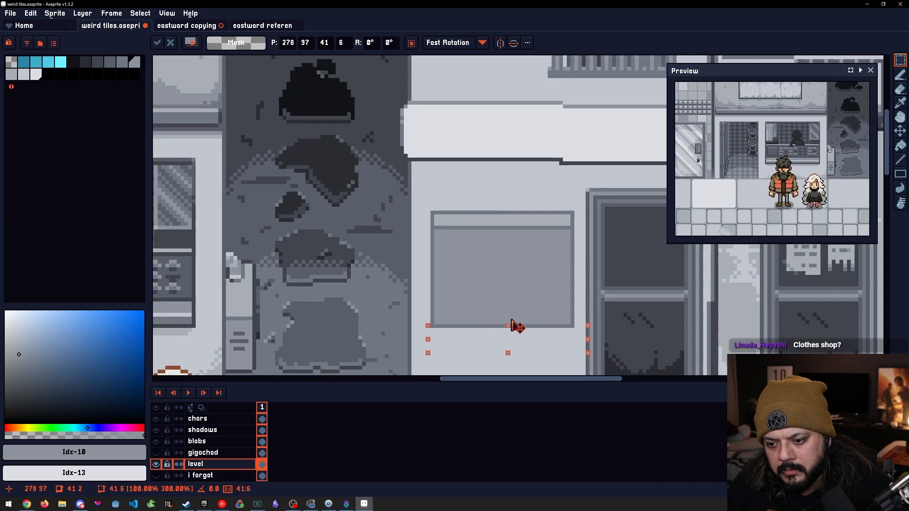
key(Return)
Pick palette index 8 and fill the window's frame and divider with it
alt+click(492, 228)
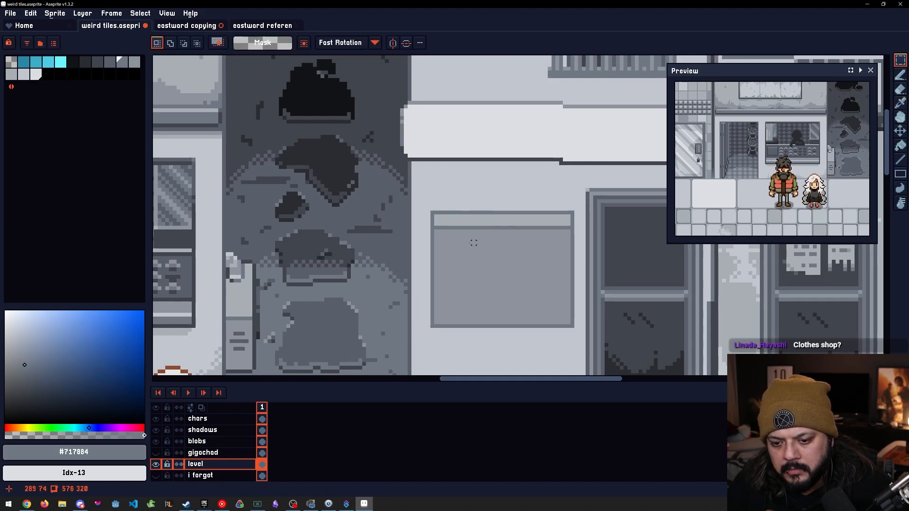
alt+click(446, 236)
key(b)
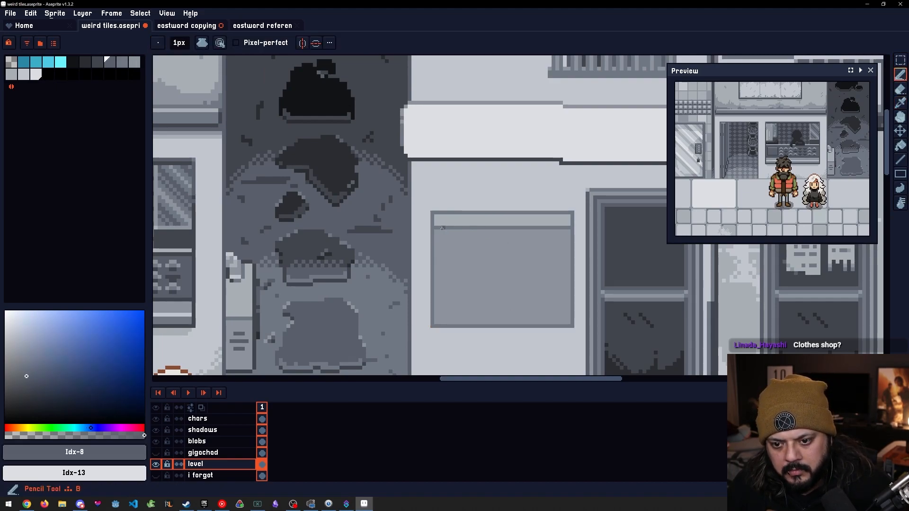
key(g)
click(440, 228)
Draw a 1 px horizontal line in palette index 9 across the upper part of the window's large panel
mouse_move(439, 265)
mouse_down()
mouse_move(446, 247)
mouse_move(419, 223)
mouse_move(650, 215)
mouse_up()
key(])
scroll(453, 231, up, 2)
key(b)
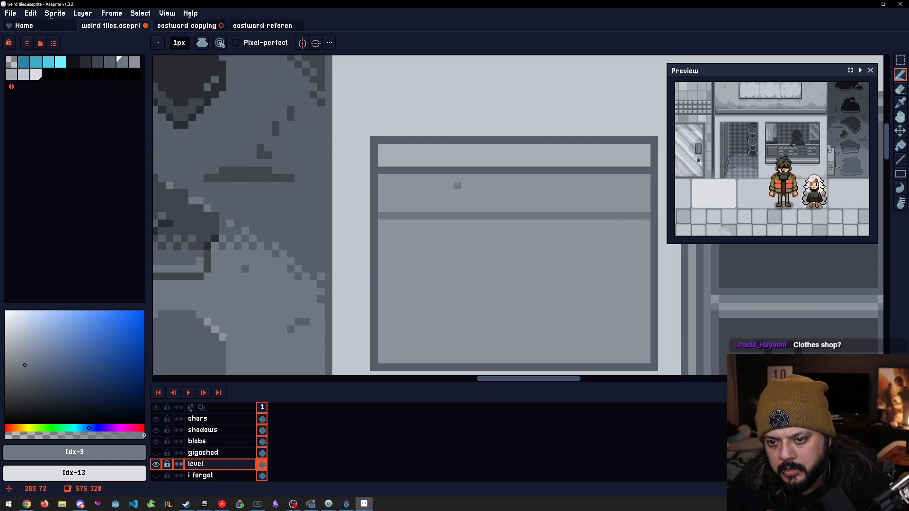
Measure the inside of the window's large panel with marquee selections
drag(501, 247, 481, 201)
key(m)
drag(626, 313, 356, 127)
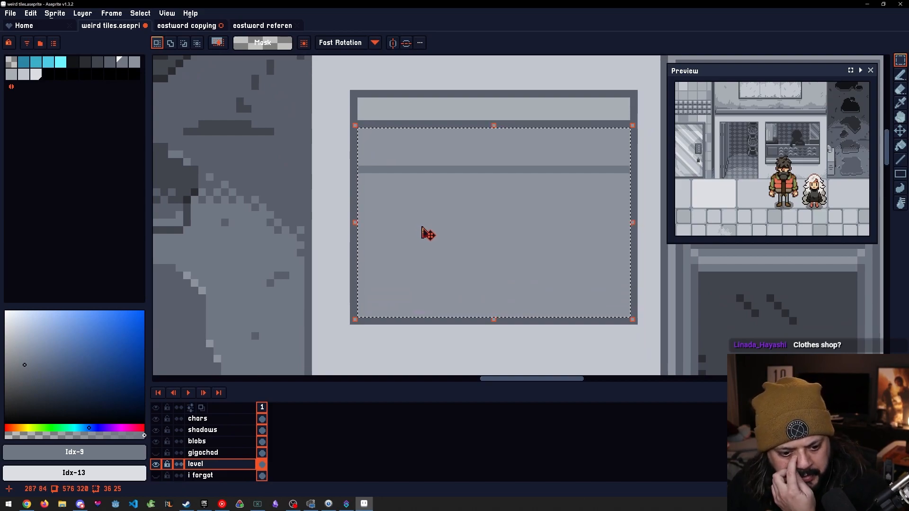
key(u)
drag(633, 316, 361, 132)
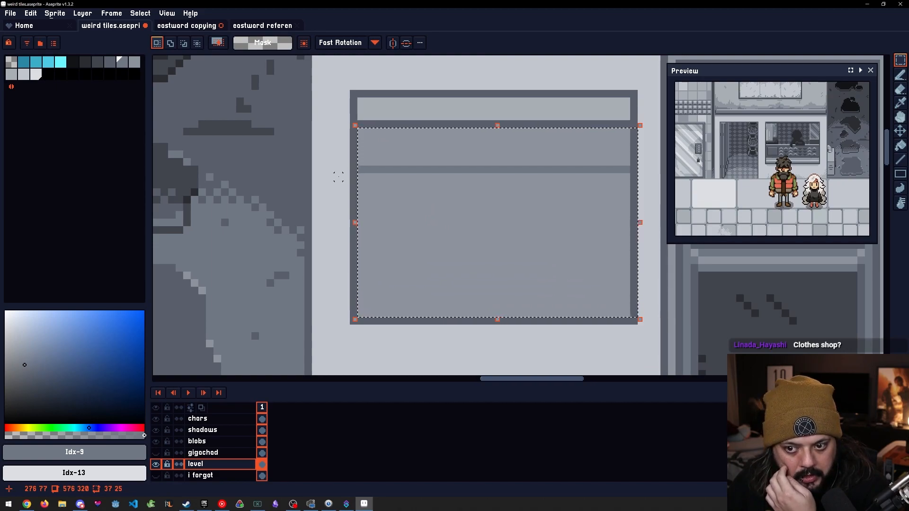
Move the 4 × 31 px strip at the window's right edge 1 px left and fill the gap with the wall colour #c2c6cf
drag(634, 94, 618, 308)
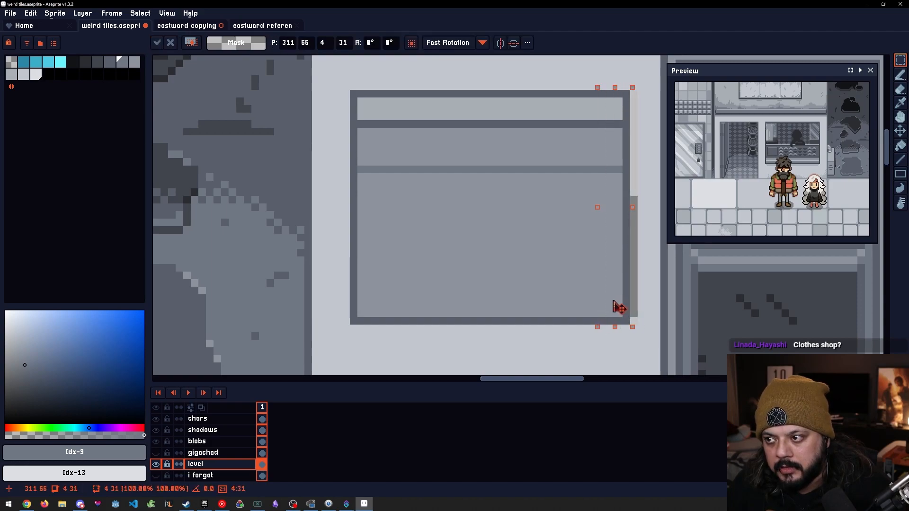
click(536, 284)
alt+click(649, 298)
key(g)
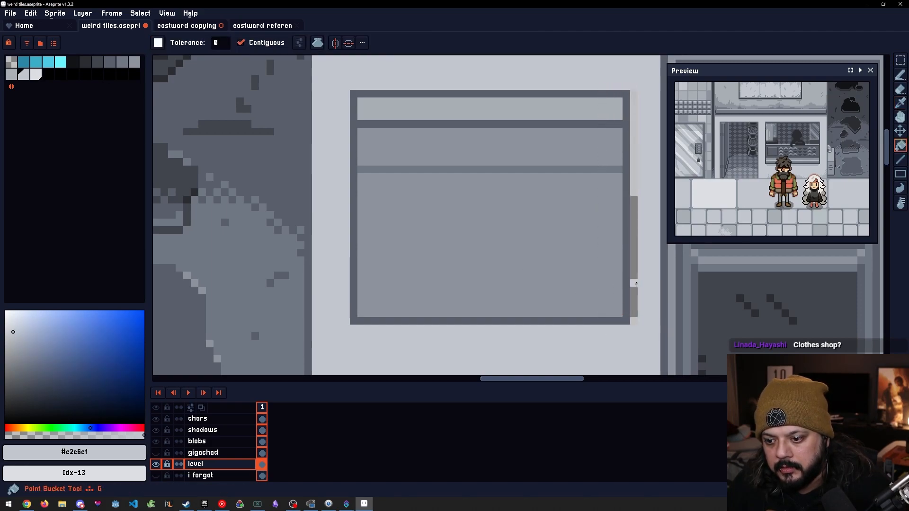
click(634, 283)
Mark off a narrow right-hand pane and draw a full-height 1 px vertical divider in #717884 through the large panel
key(b)
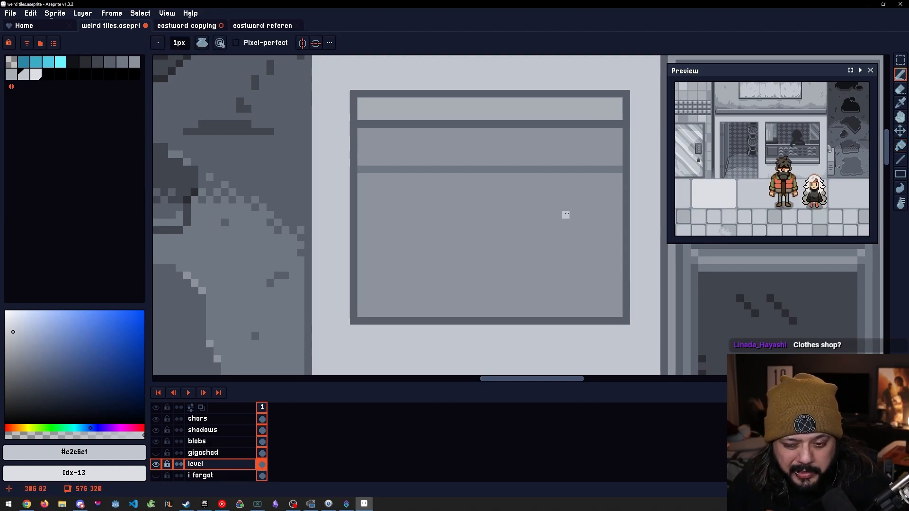
key(m)
mouse_move(614, 313)
mouse_down()
mouse_move(627, 306)
mouse_move(551, 305)
mouse_move(543, 268)
mouse_move(543, 300)
mouse_up()
key(ctrl+d)
key(ctrl+d)
key(b)
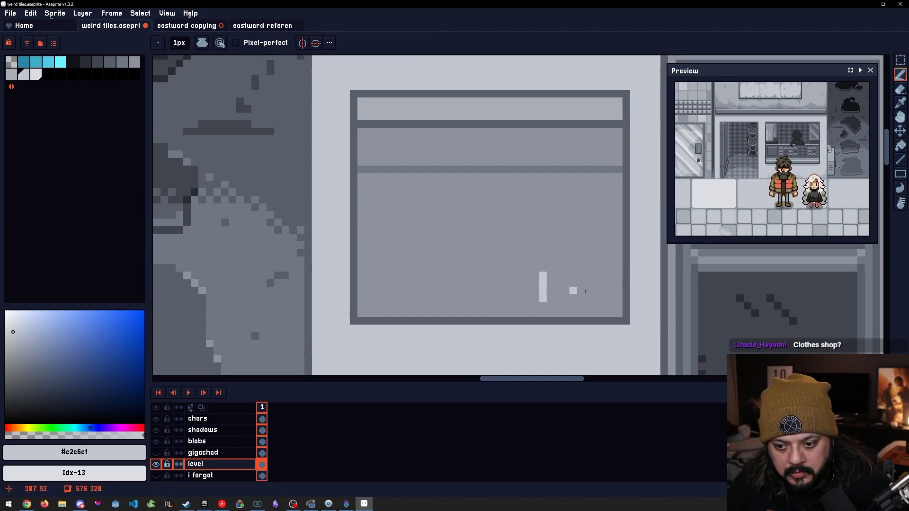
alt+click(554, 169)
key(b)
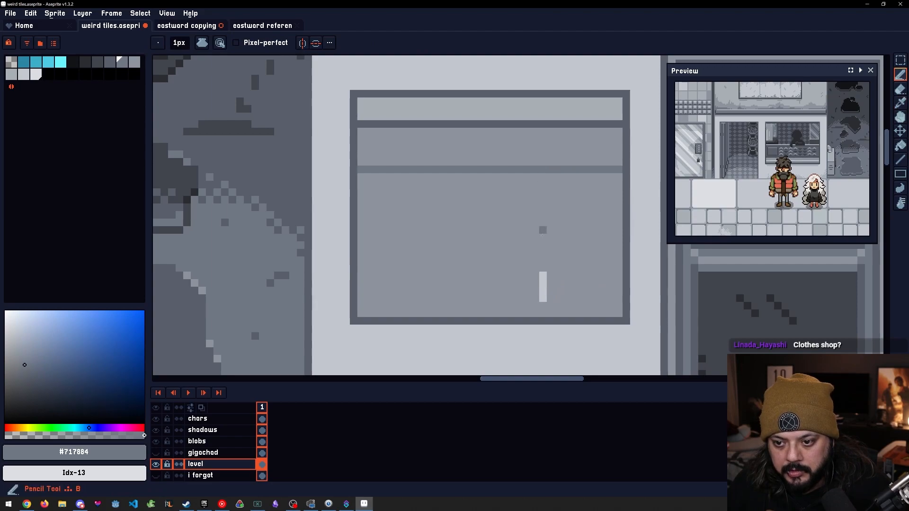
click(543, 313)
shift+click(539, 133)
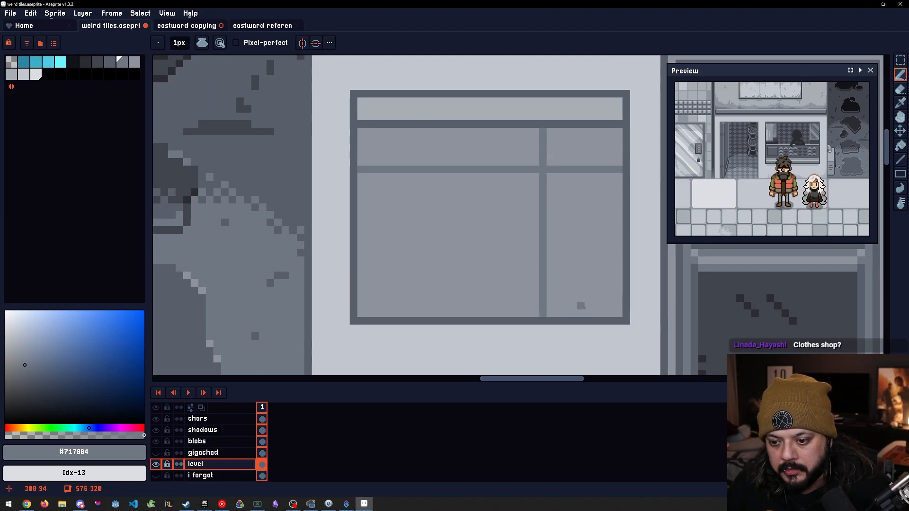
Mark off a second pane and draw a full-height 1 px vertical divider in #717884 beside it in the large panel
key(m)
mouse_move(623, 318)
mouse_down()
mouse_move(570, 279)
mouse_move(545, 277)
mouse_move(513, 303)
mouse_move(498, 302)
mouse_up()
key(b)
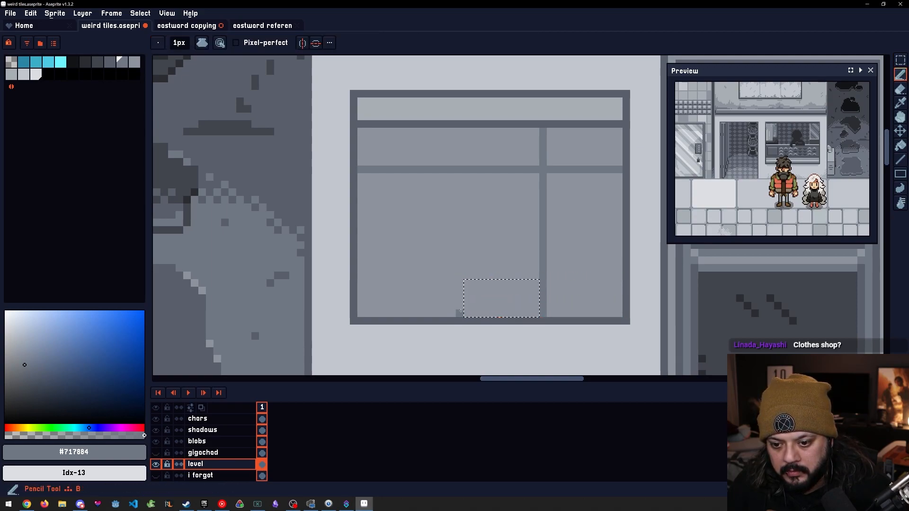
shift+click(461, 192)
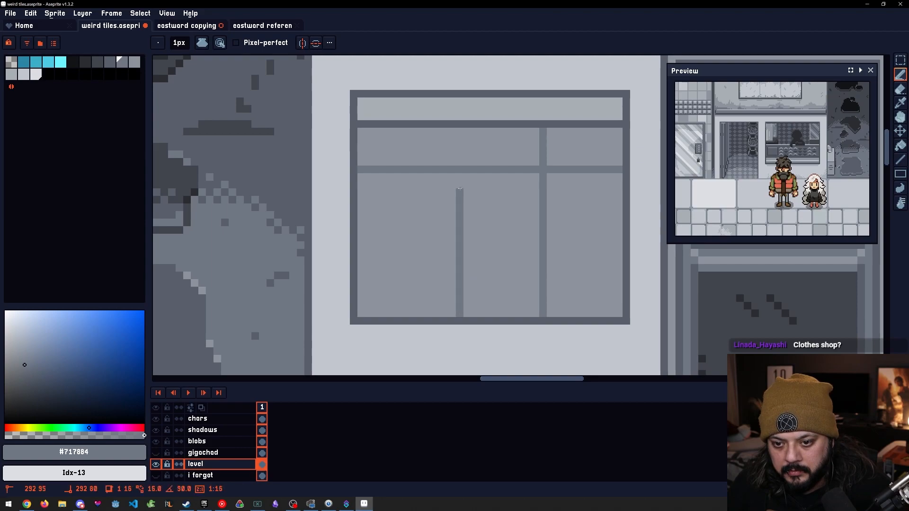
shift+click(460, 133)
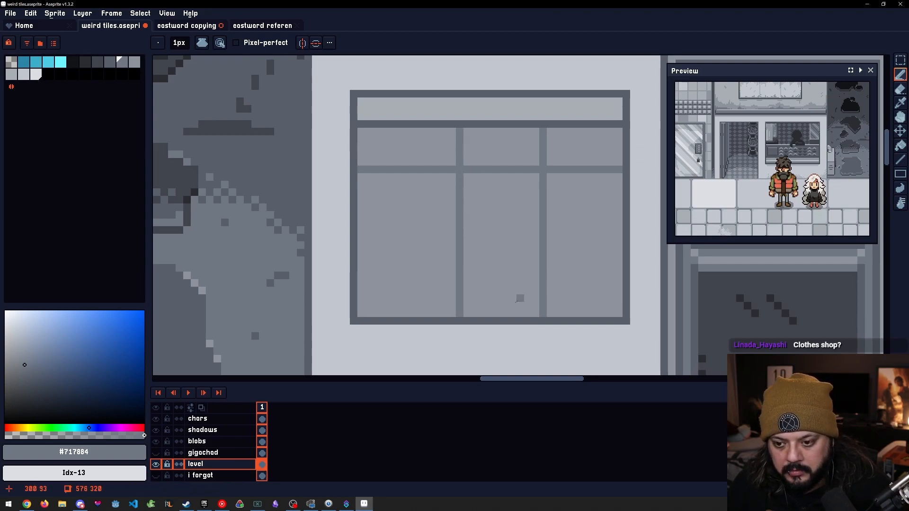
Compare the middle and left pane sizes and check the panel's lower section using marquee selections
key(m)
drag(544, 316, 463, 174)
drag(510, 244, 433, 246)
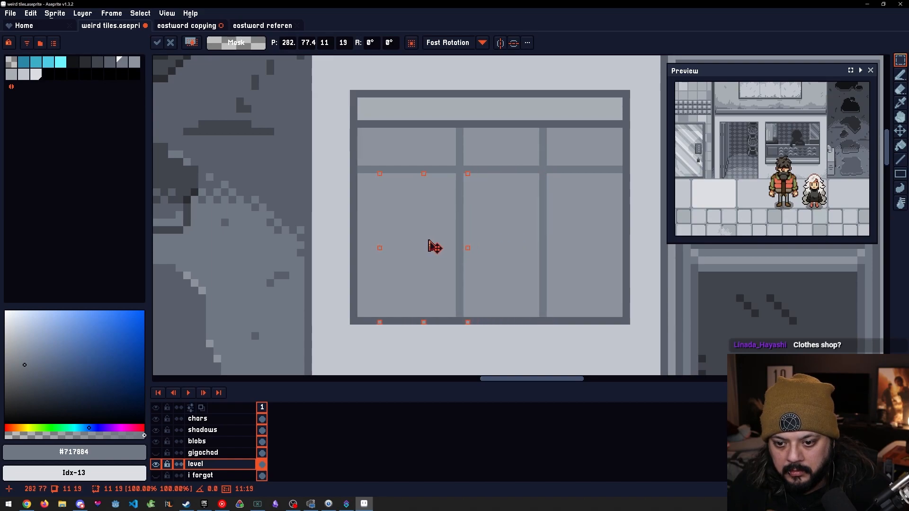
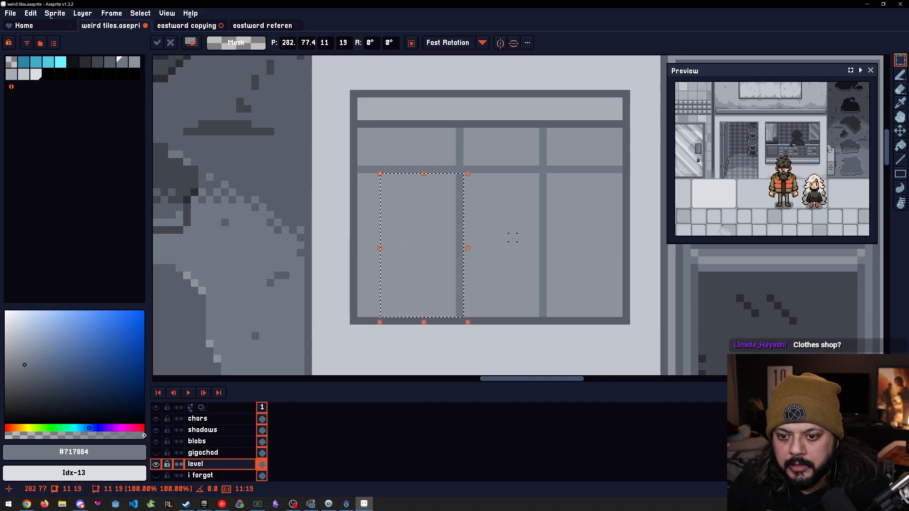
key(ctrl+d)
drag(626, 321, 360, 251)
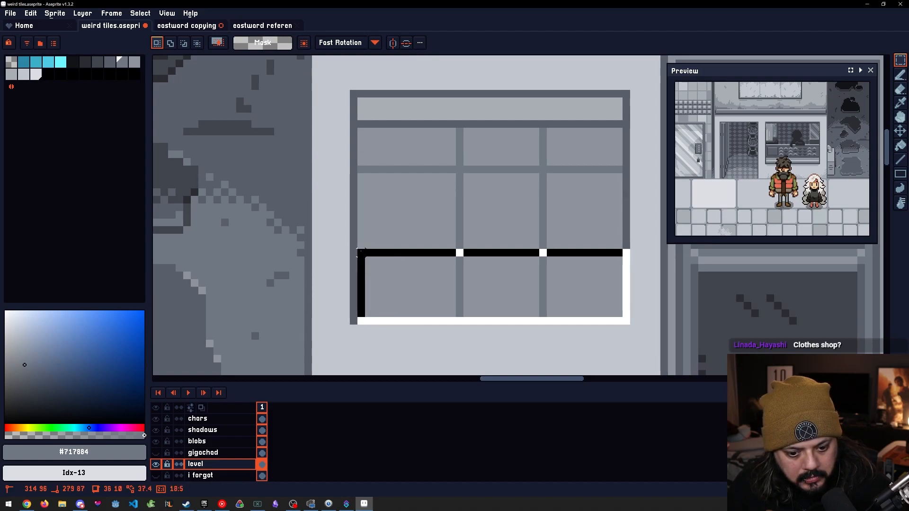
drag(361, 253, 361, 253)
click(550, 200)
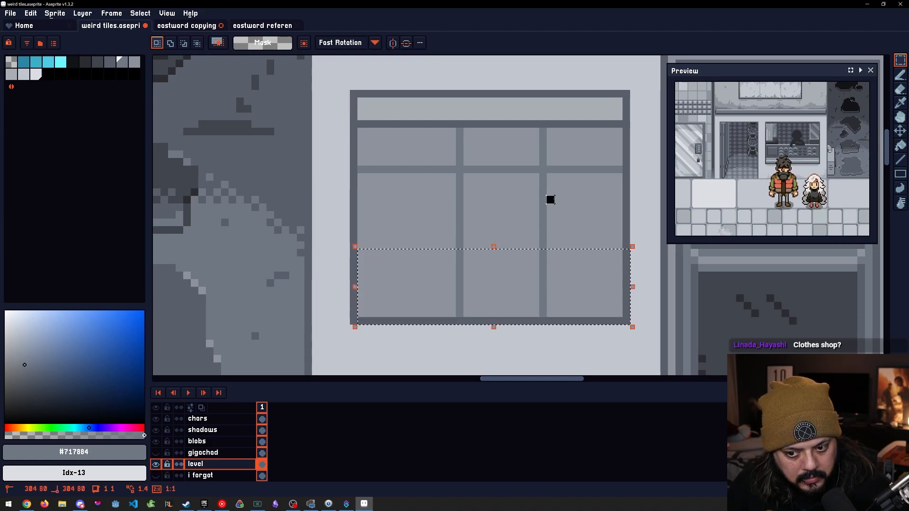
Measure the right pane's width with marquee selections along its lower part
drag(619, 313, 542, 314)
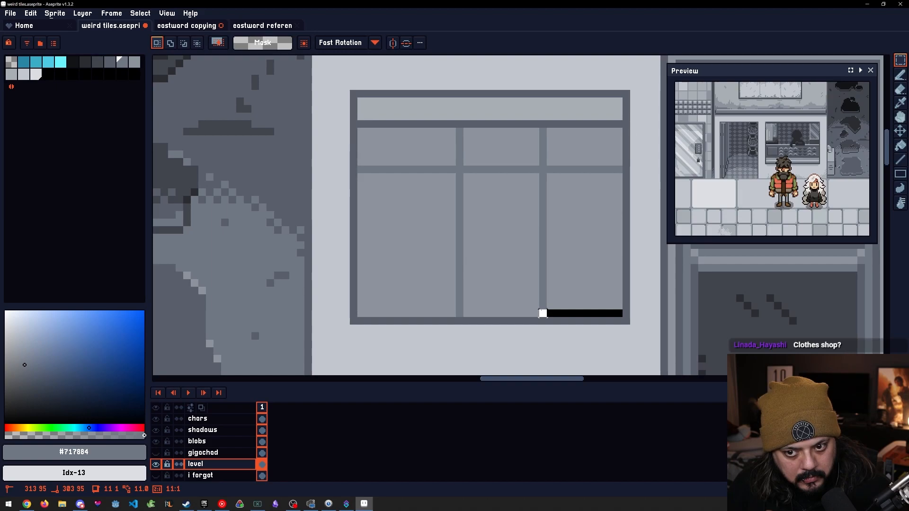
drag(543, 314, 542, 313)
click(603, 260)
drag(626, 313, 525, 289)
key(ctrl+d)
click(618, 290)
drag(626, 260, 626, 260)
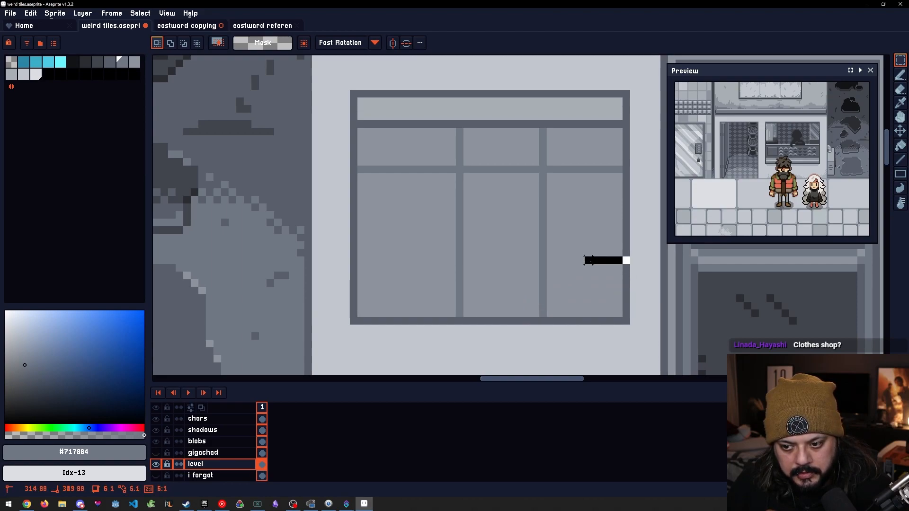
Try a 12 × 4 px sample of the right pane over the other panes to compare widths, and undo it
drag(565, 260, 442, 279)
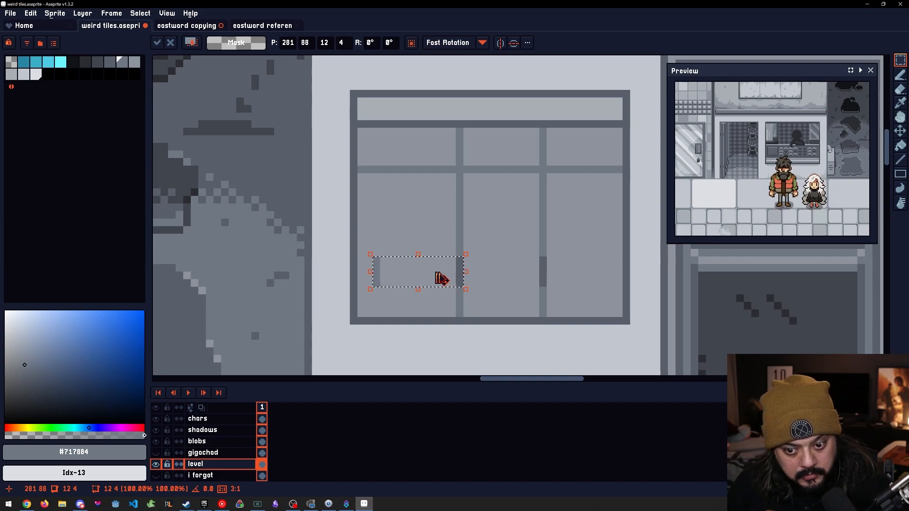
click(520, 283)
drag(361, 275, 353, 276)
click(528, 283)
key(ctrl+z)
key(ctrl+z)
key(ctrl+z)
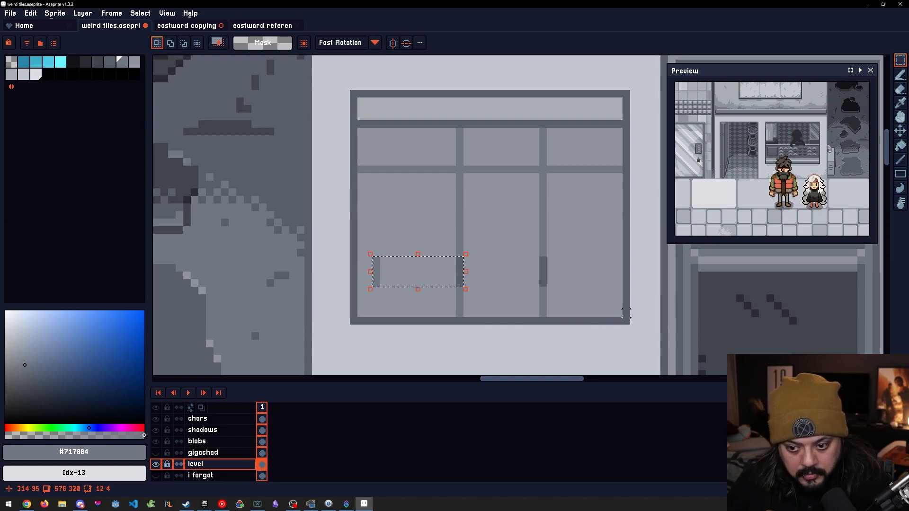
key(ctrl+z)
Move the large panel's right vertical divider 1 px left and its left vertical divider 3 px left
drag(549, 313, 459, 131)
key(Left)
click(584, 179)
drag(528, 313, 451, 136)
click(535, 305)
drag(536, 314, 451, 128)
click(596, 298)
key(Left)
key(Left)
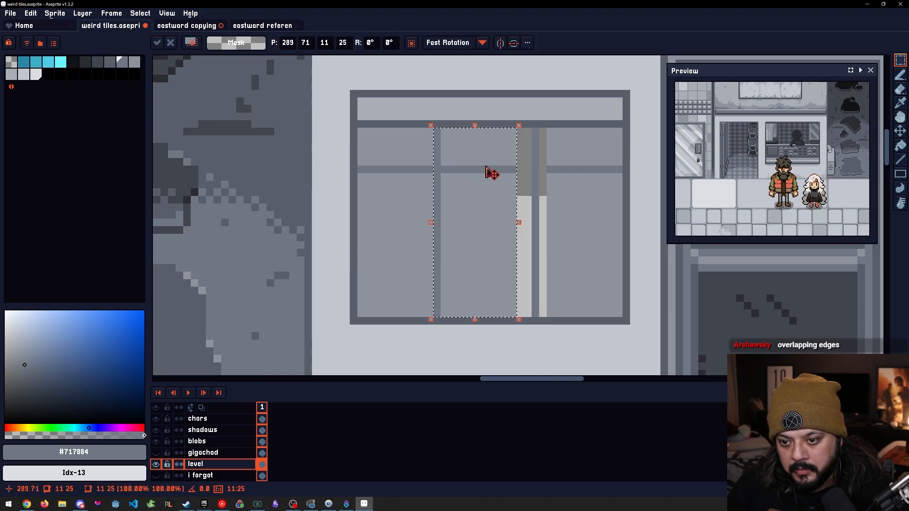
Fill the gaps on both sides of the right divider with the pane colour #8c939c
key(ctrl+d)
key(b)
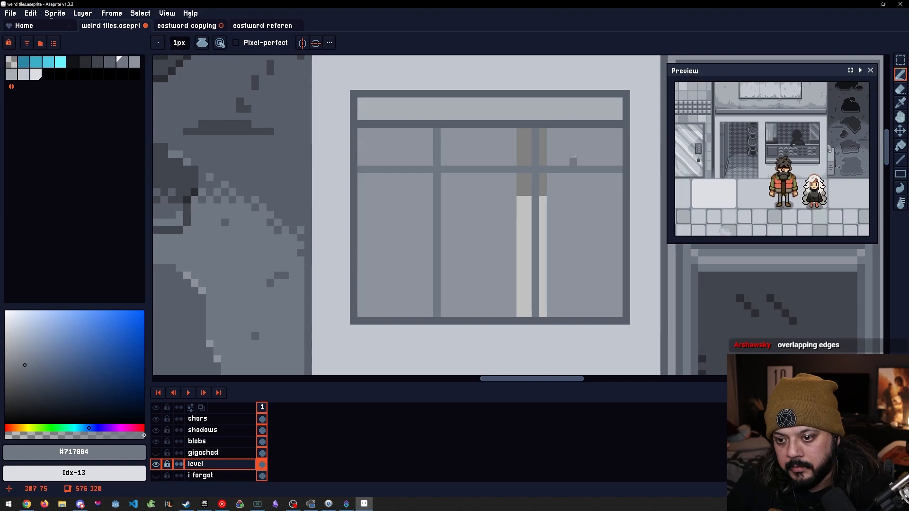
alt+click(573, 161)
key(g)
click(543, 147)
click(524, 146)
click(526, 208)
click(548, 209)
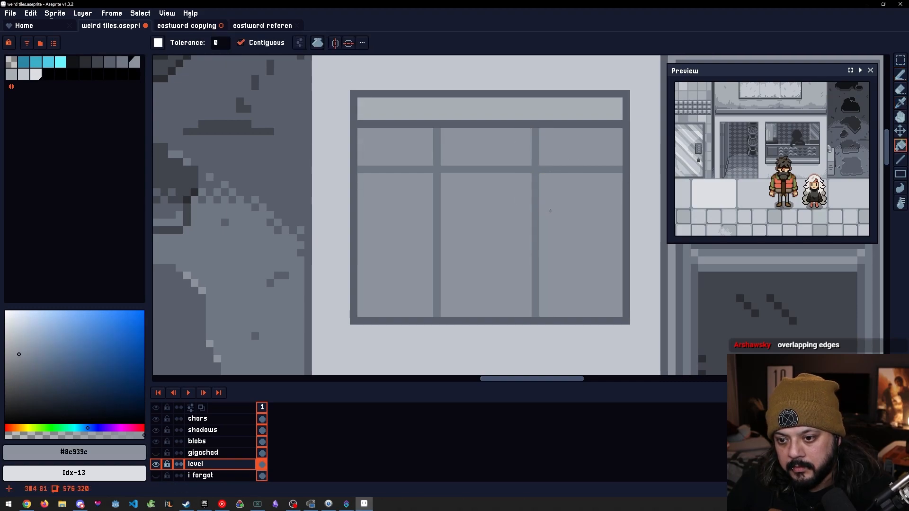
Measure the widths of the three lower panes with marquee selections
scroll(548, 209, down, 3)
drag(569, 232, 549, 252)
scroll(536, 232, up, 2)
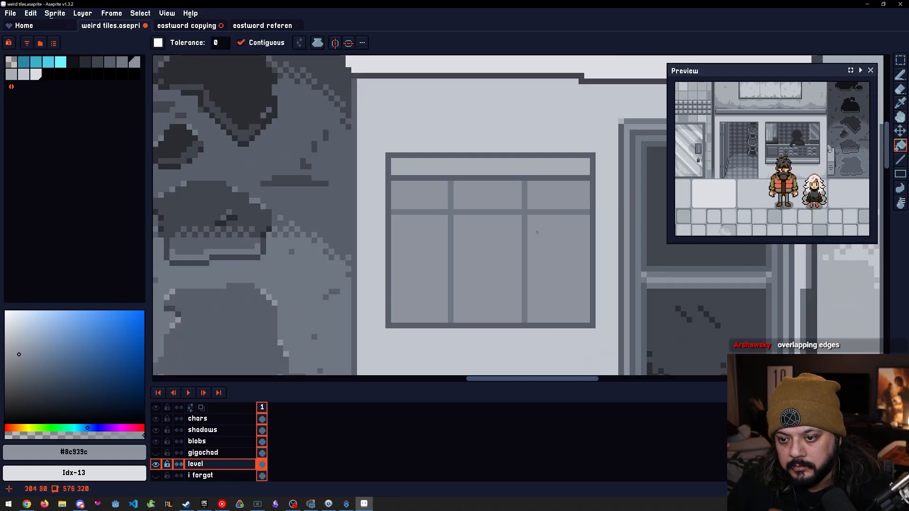
key(m)
drag(587, 320, 530, 279)
drag(521, 320, 462, 280)
click(468, 246)
drag(450, 321, 394, 297)
click(444, 235)
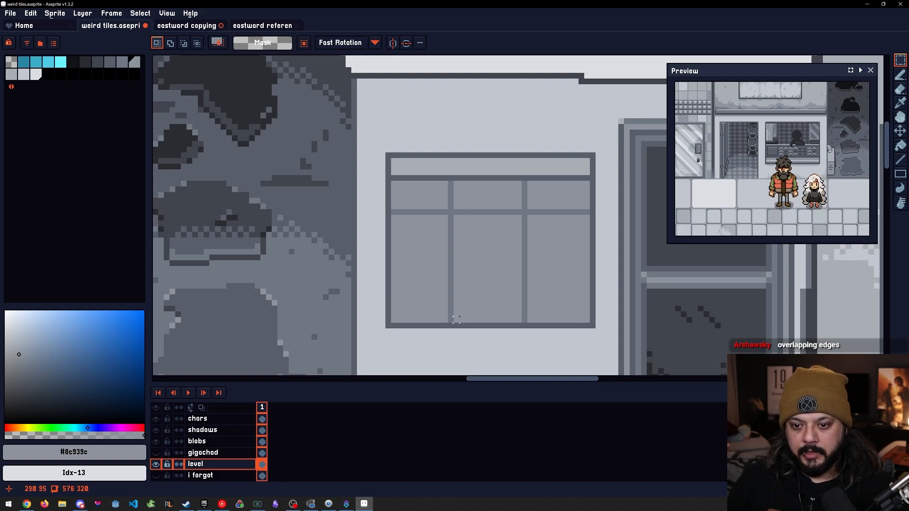
Move the left vertical divider 1 px right and fill the gap it leaves with #8c939c
drag(456, 320, 428, 185)
key(Right)
key(ctrl+d)
alt+click(441, 212)
key(b)
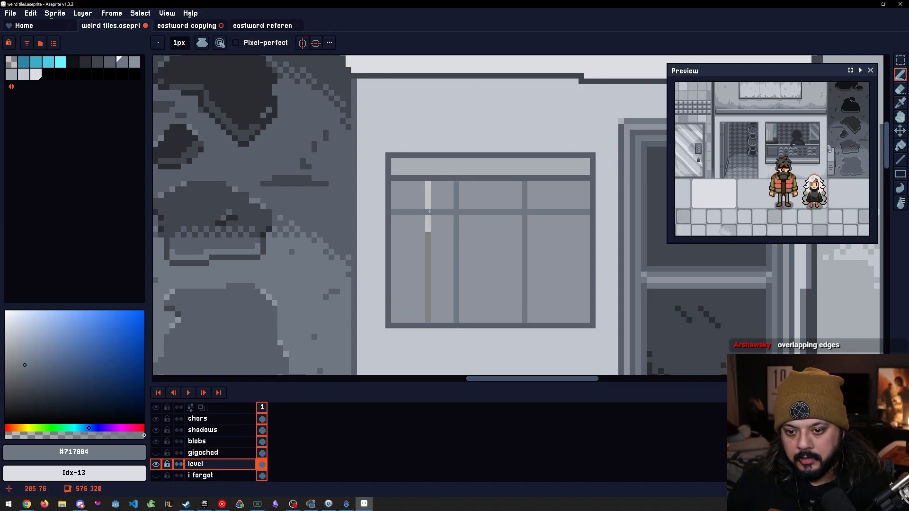
alt+click(442, 195)
key(g)
click(427, 195)
click(427, 248)
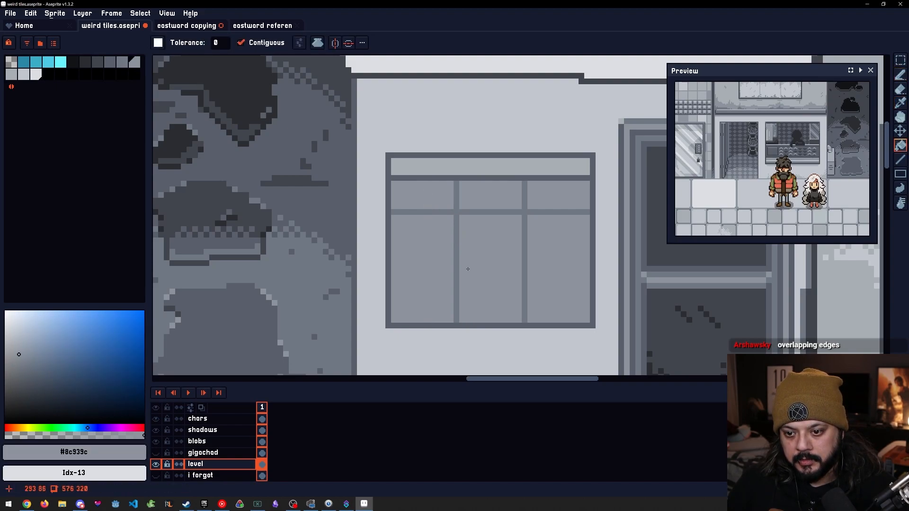
Divide the large panel into four rows of panes with 1 px horizontal dividers in #717884
key(b)
alt+click(393, 183)
key(m)
drag(394, 182, 535, 276)
click(576, 353)
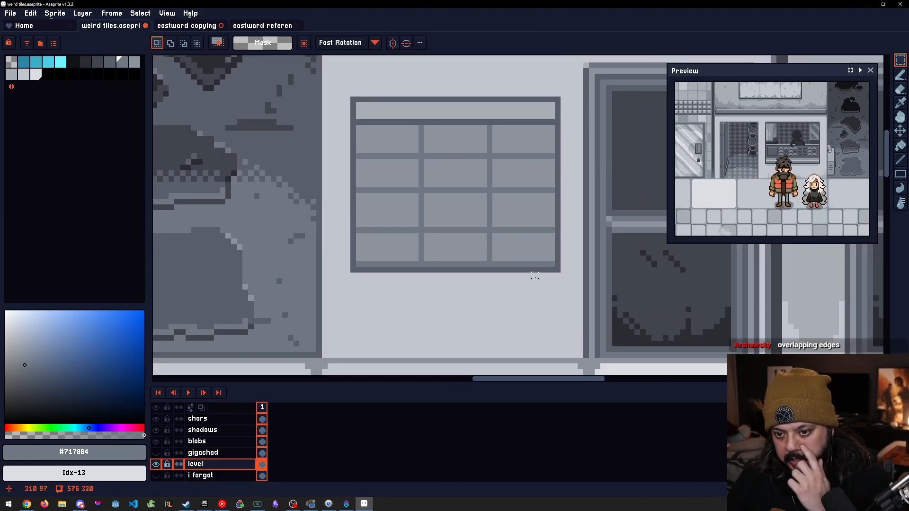
Move the 35 × 7 px bottom row of panes and the 37 × 1 px bottom frame edge up 1 px
drag(359, 230, 512, 247)
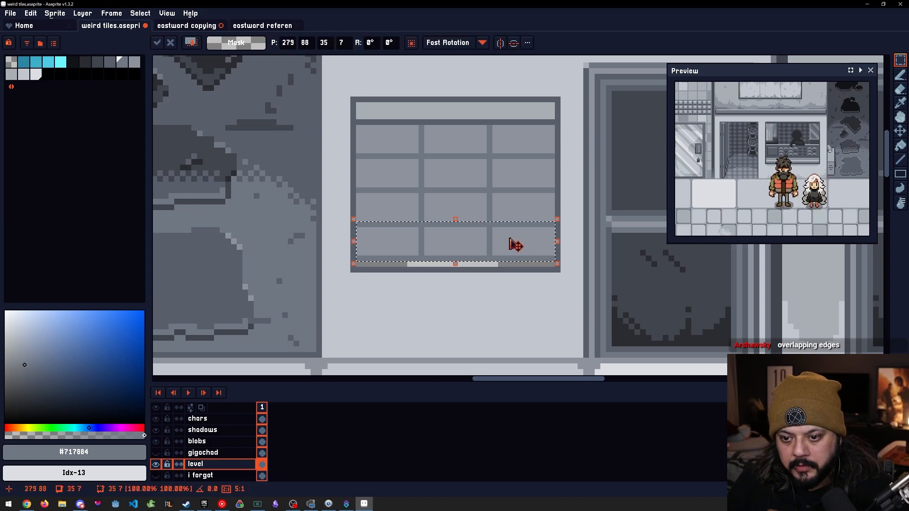
click(529, 196)
drag(352, 264, 515, 249)
key(ctrl+z)
key(alt)
scroll(524, 271, up, 4)
click(513, 258)
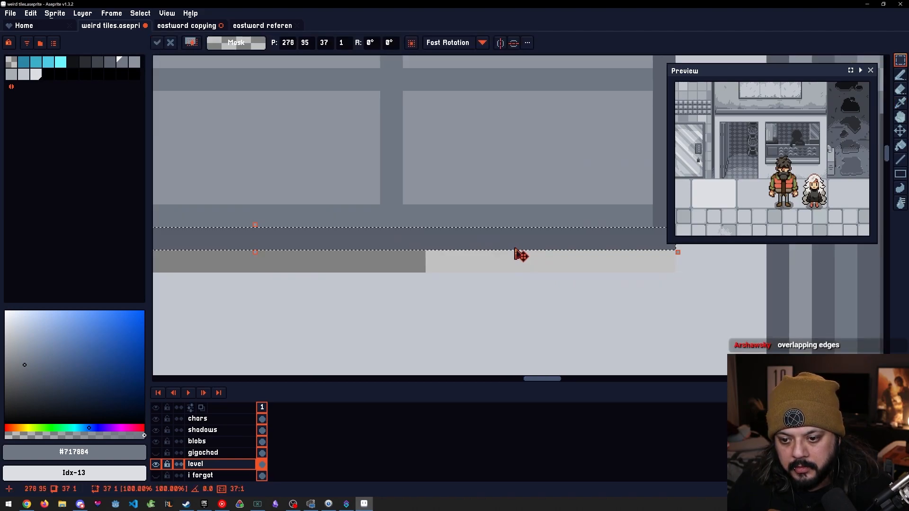
scroll(513, 265, down, 5)
key(Return)
Fill the gap below the window's bottom frame edge with the wall colour #c2c6cf
alt+click(508, 280)
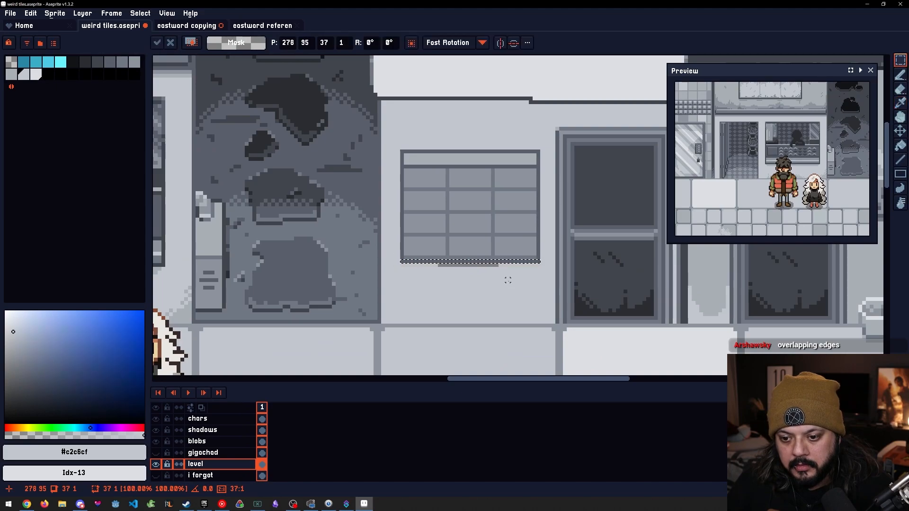
key(ctrl+d)
key(space)
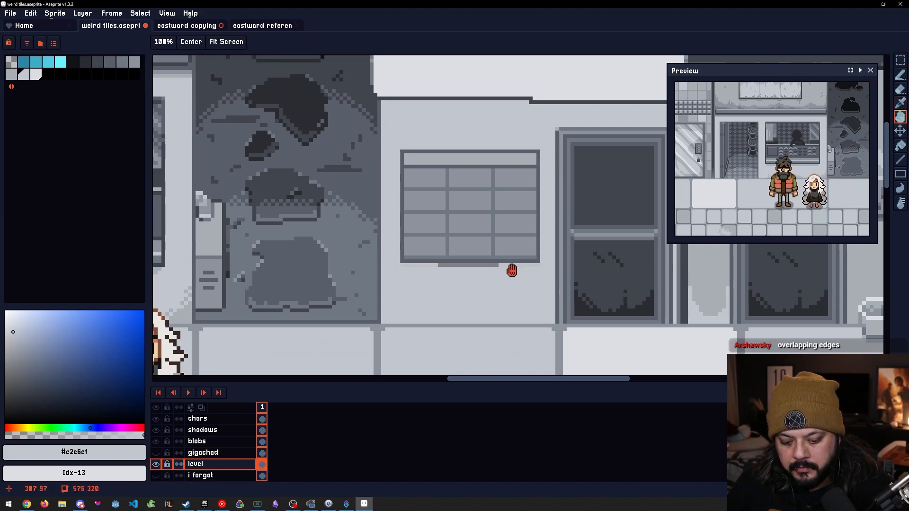
key(g)
click(512, 266)
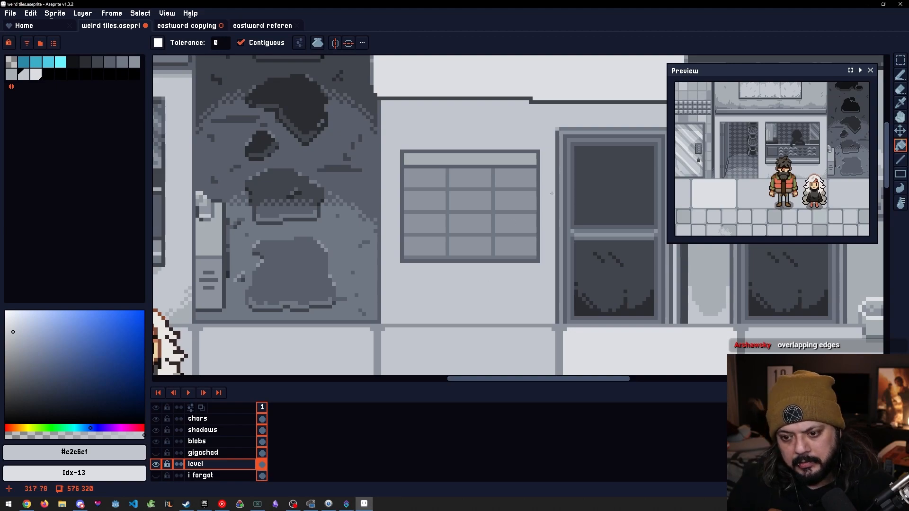
Try a 12 × 5 px sample over the bottom-row panes to compare their sizes, and undo it
scroll(543, 199, up, 3)
key(m)
mouse_move(529, 327)
mouse_down()
mouse_move(453, 280)
mouse_move(349, 253)
mouse_move(359, 260)
mouse_up()
drag(391, 295, 471, 270)
drag(542, 274, 414, 276)
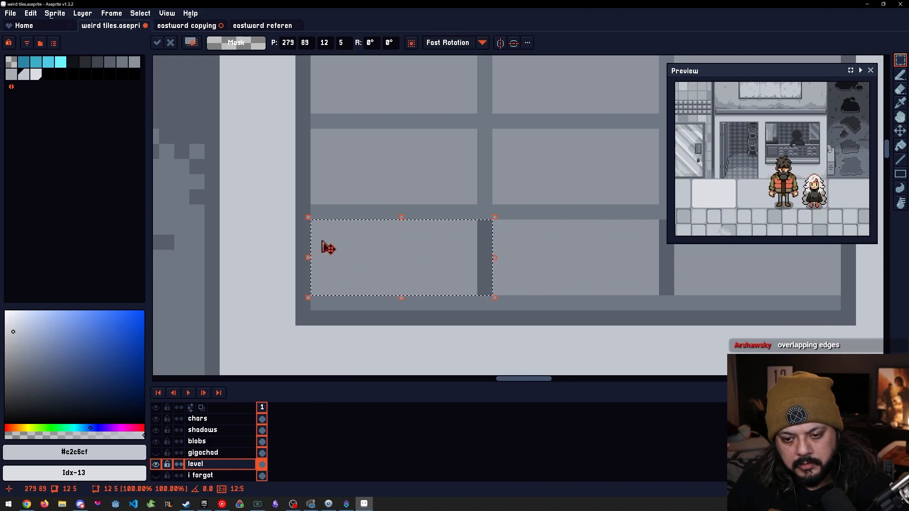
scroll(519, 256, down, 2)
drag(615, 283, 556, 280)
key(ctrl+z)
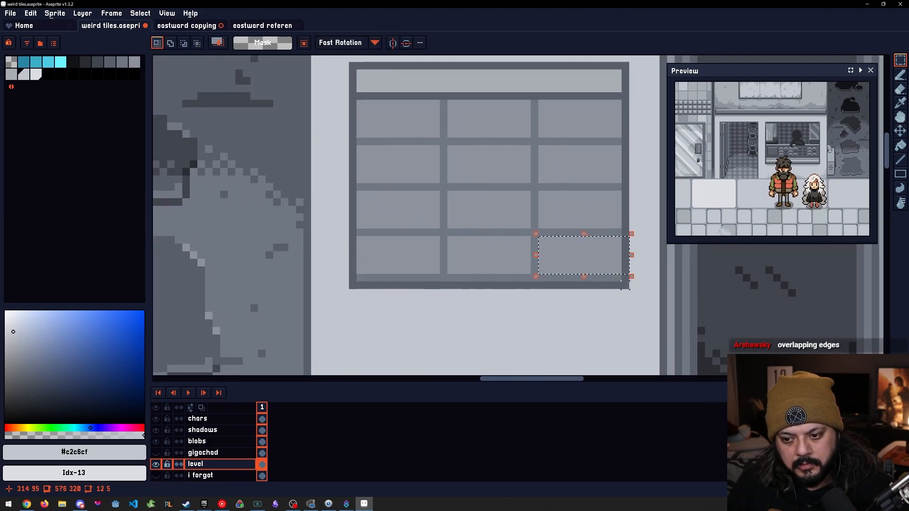
Check the height of the window's lower rows with marquee selections and view the window within the street scene
click(630, 289)
drag(630, 289, 360, 209)
click(511, 178)
drag(574, 244, 591, 289)
scroll(561, 284, down, 3)
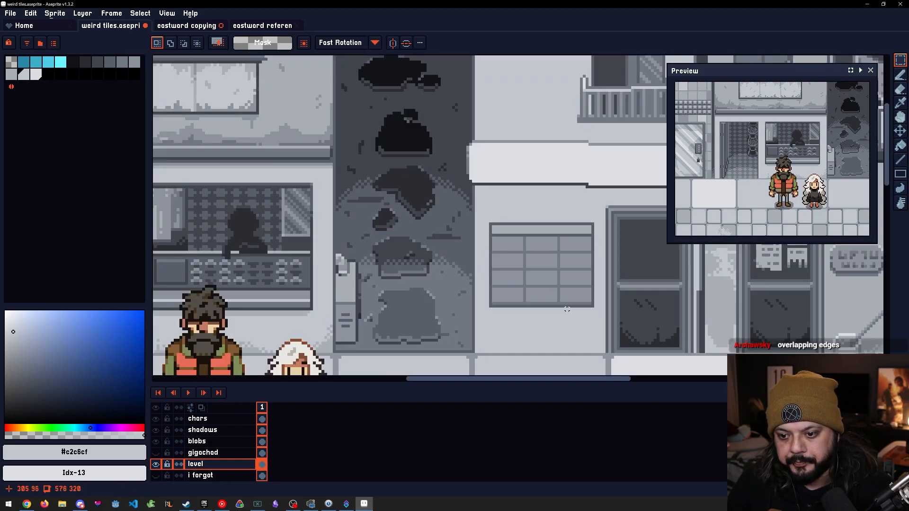
scroll(536, 252, up, 3)
key(alt)
alt+click(495, 250)
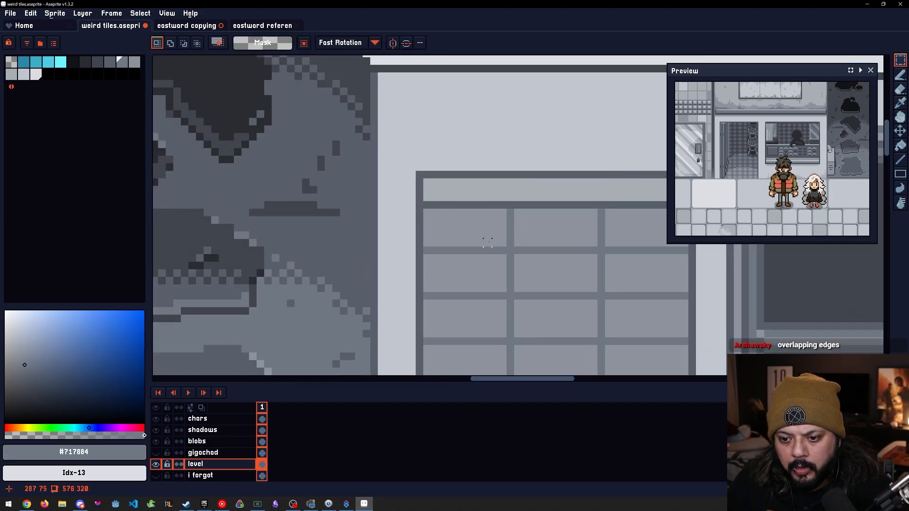
key(bracketleft)
key(bracketright)
key(bracketleft)
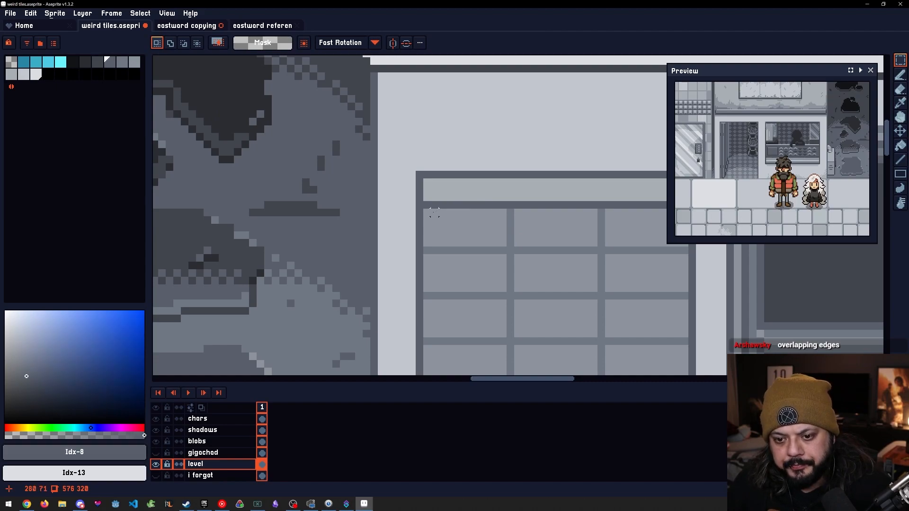
Redraw the 1 px bar below the window's top strip across its full inner width in palette index 12
key(b)
alt+click(471, 199)
click(465, 205)
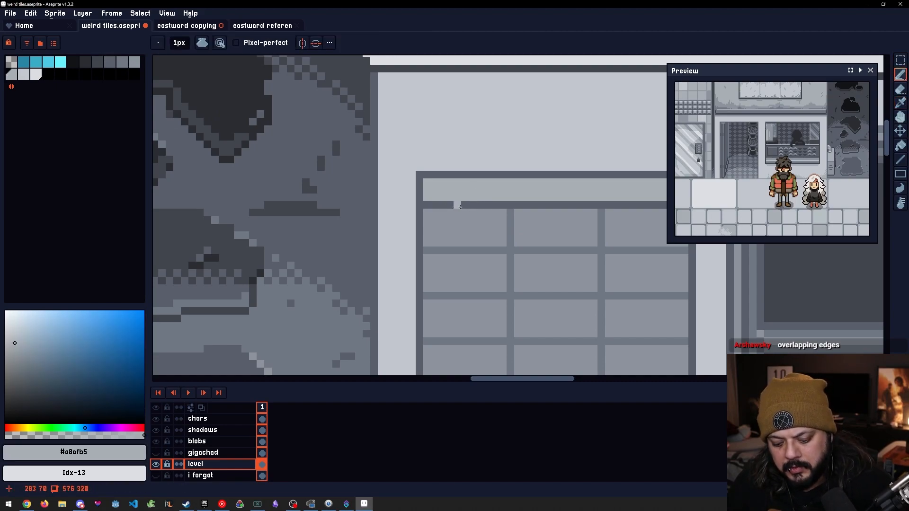
alt+click(436, 205)
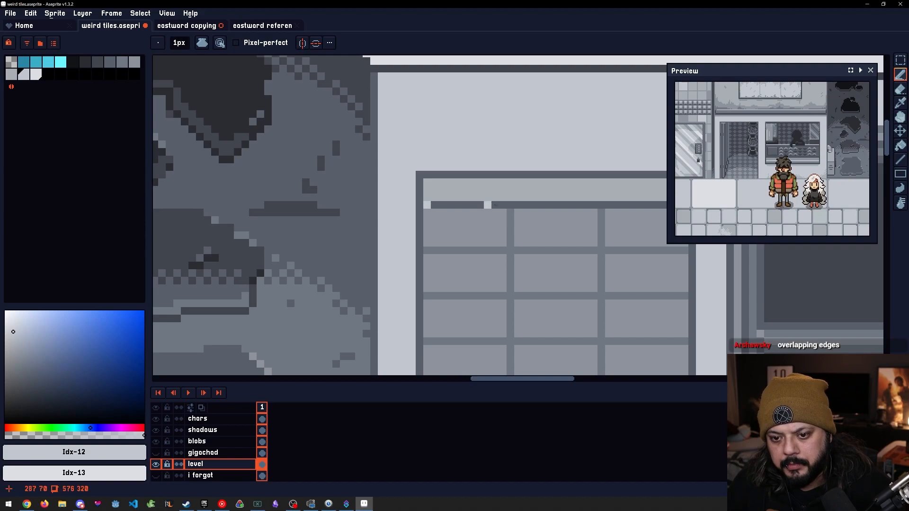
drag(480, 205, 344, 200)
shift+click(547, 201)
key(ctrl+z)
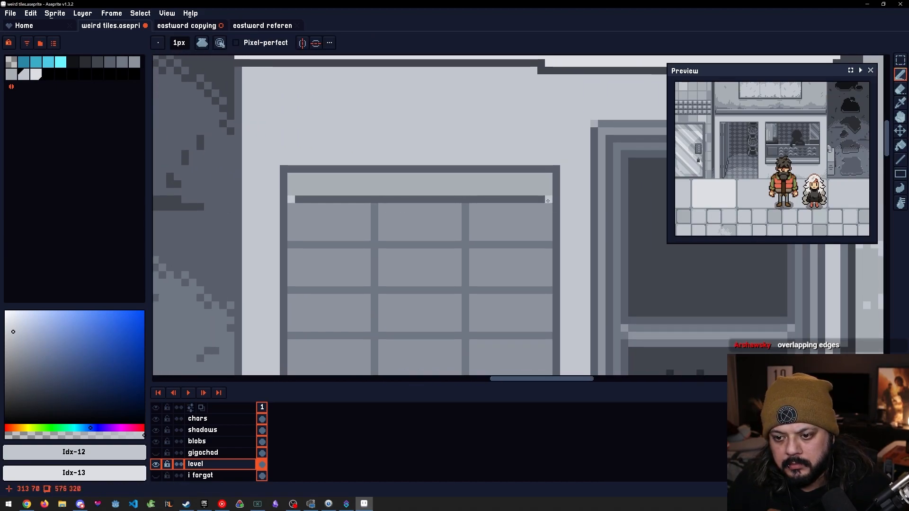
shift+click(292, 200)
Bring the new window and door into the preview to examine the shopfront at small scale
scroll(393, 224, down, 2)
drag(412, 229, 402, 202)
drag(865, 173, 740, 173)
drag(457, 205, 508, 191)
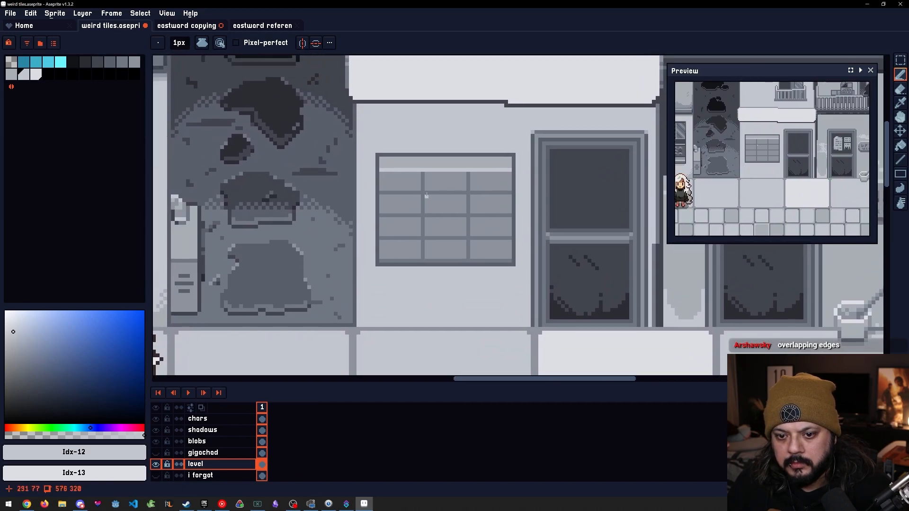
scroll(426, 196, up, 1)
alt+click(407, 179)
alt+click(388, 188)
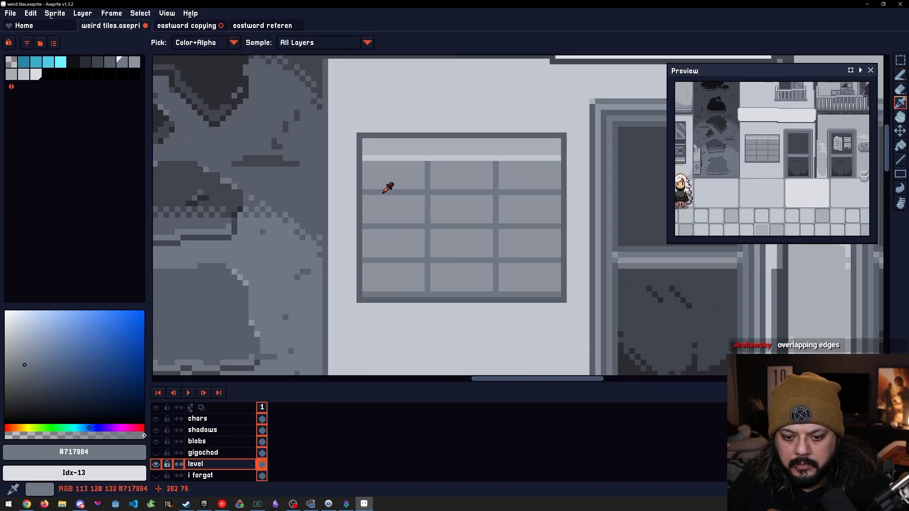
alt+click(383, 193)
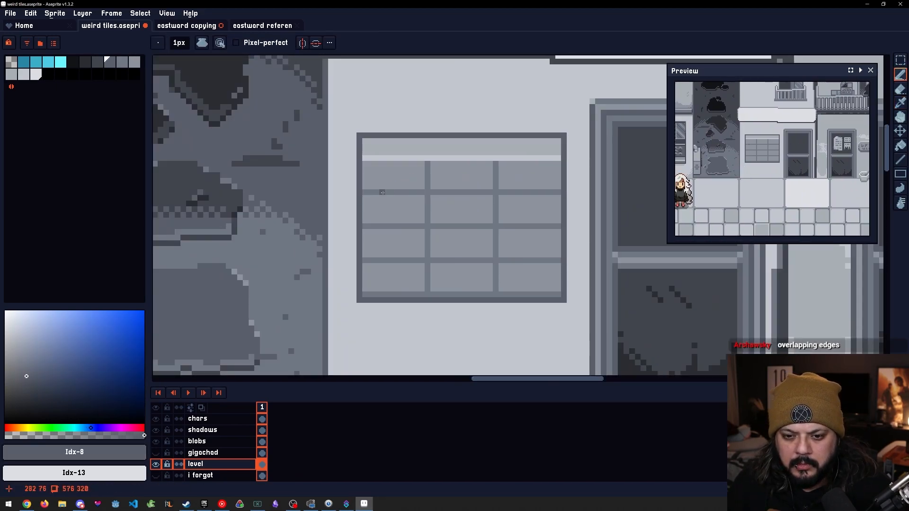
alt+click(375, 202)
key(bracketleft)
key(bracketright)
key(bracketright)
drag(365, 198, 420, 197)
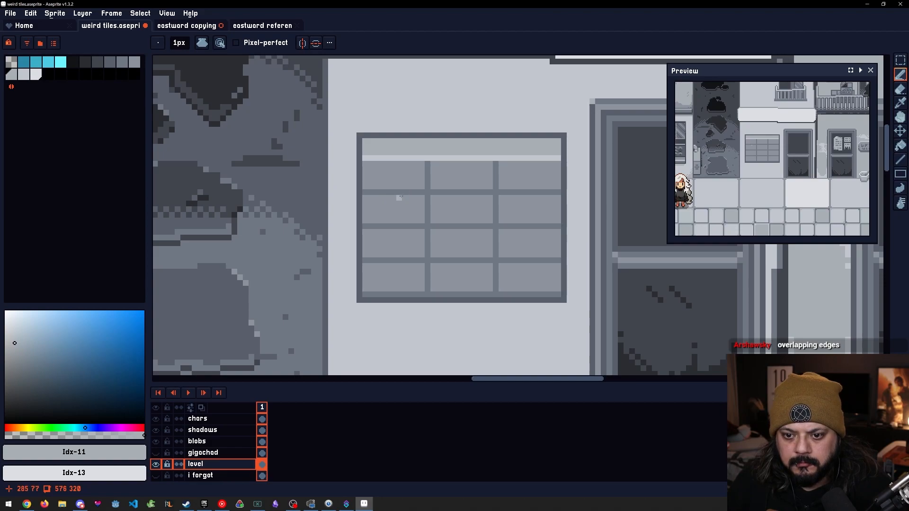
drag(399, 197, 387, 212)
scroll(388, 188, up, 2)
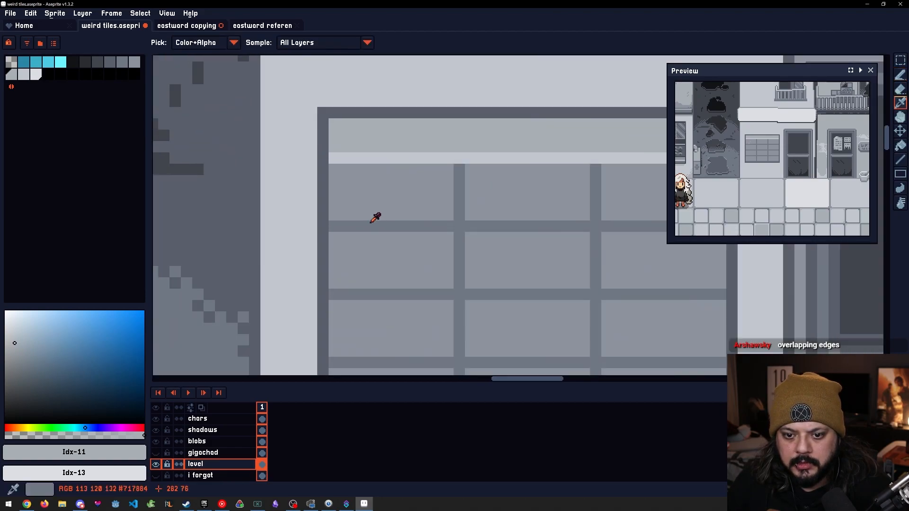
Try a 9 px wide, 2 px tall inverted-U outline in #717884 inside the window's top-left pane, and undo it
alt+click(373, 219)
click(344, 181)
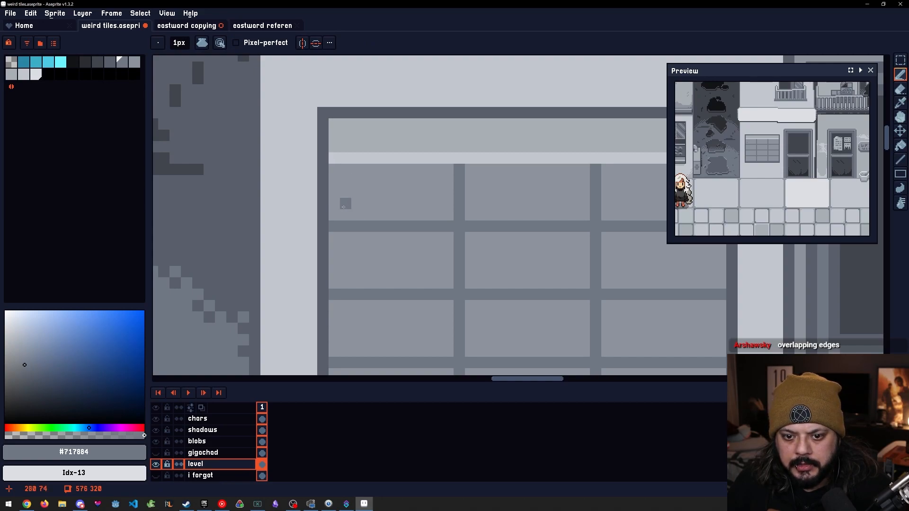
drag(343, 200, 343, 190)
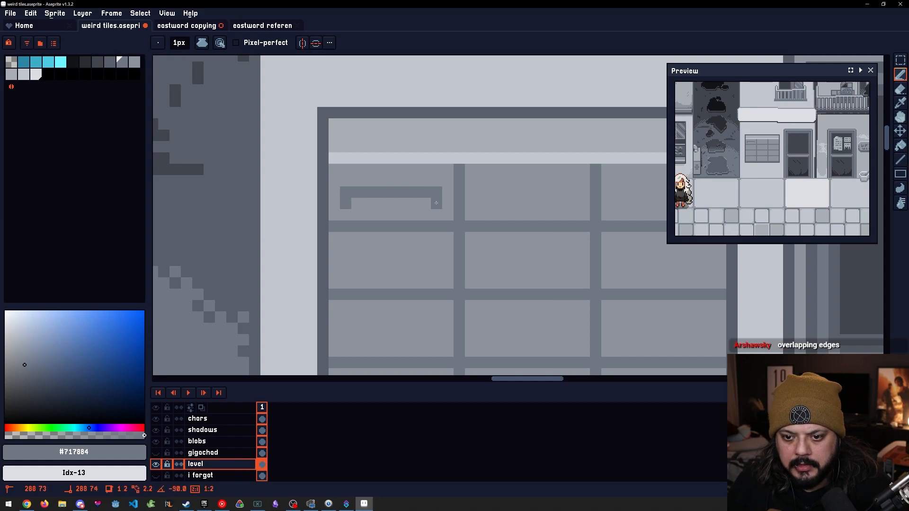
scroll(436, 202, down, 3)
scroll(428, 220, up, 2)
key(ctrl+z)
key(ctrl+z)
key(ctrl+z)
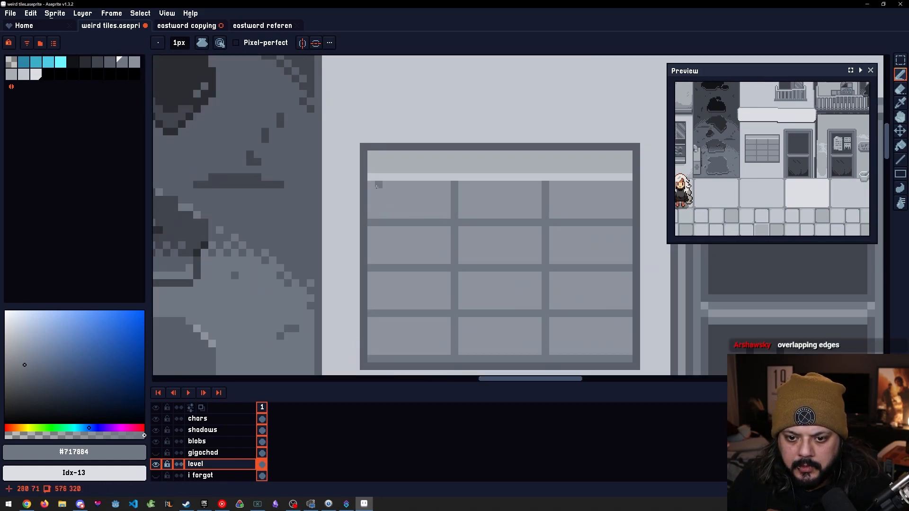
Draw a U-shaped outline 9 px wide and 2 px tall in #717884 directly below the light bar in the top-left pane
drag(379, 191, 436, 195)
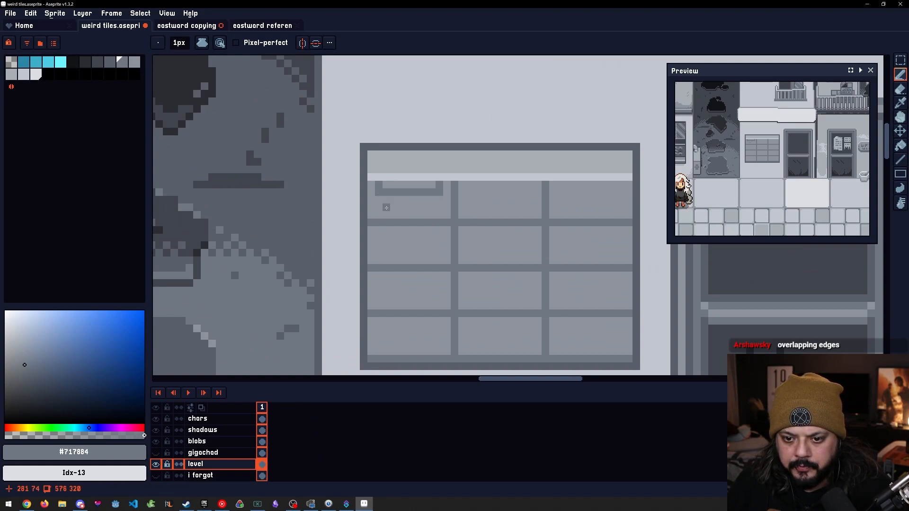
scroll(387, 207, up, 1)
scroll(596, 241, down, 2)
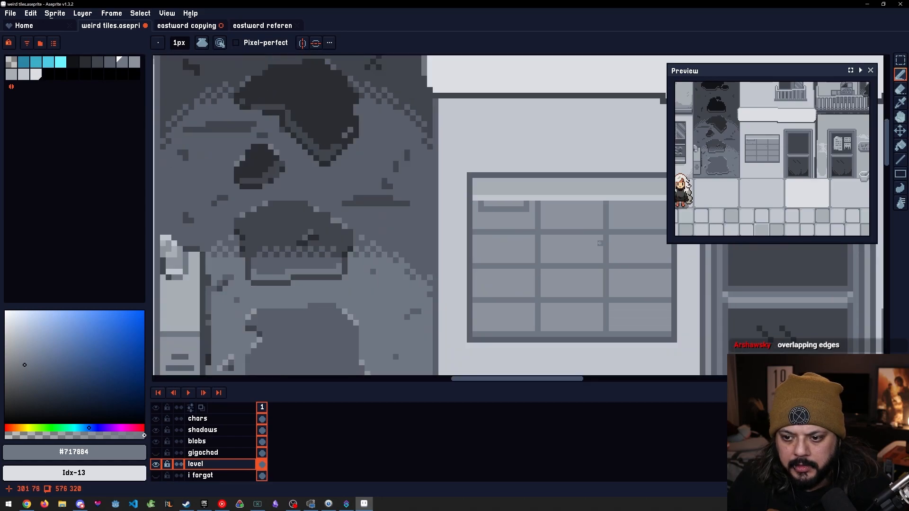
Try a horizontal line in #42454d beneath the U-shaped outline in the top-left pane, and undo it
drag(603, 243, 468, 213)
alt+click(604, 224)
scroll(414, 202, up, 2)
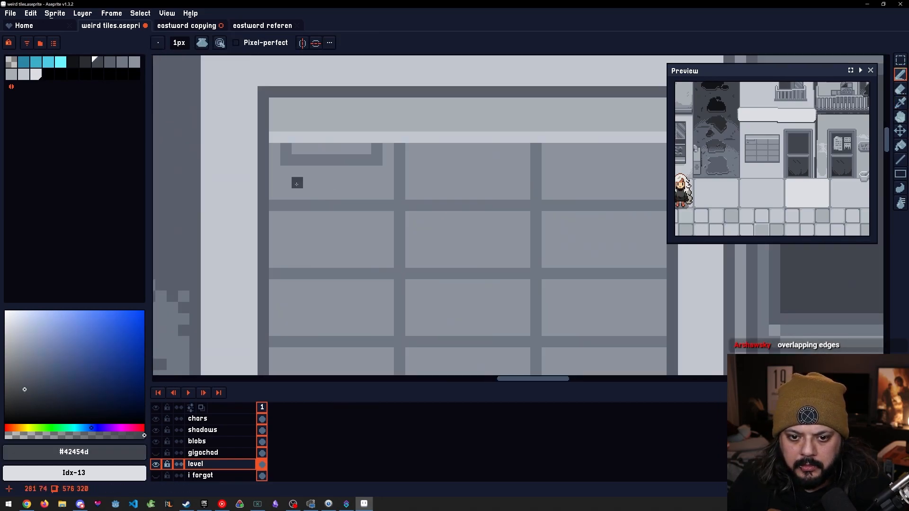
drag(296, 184, 336, 184)
key(ctrl+z)
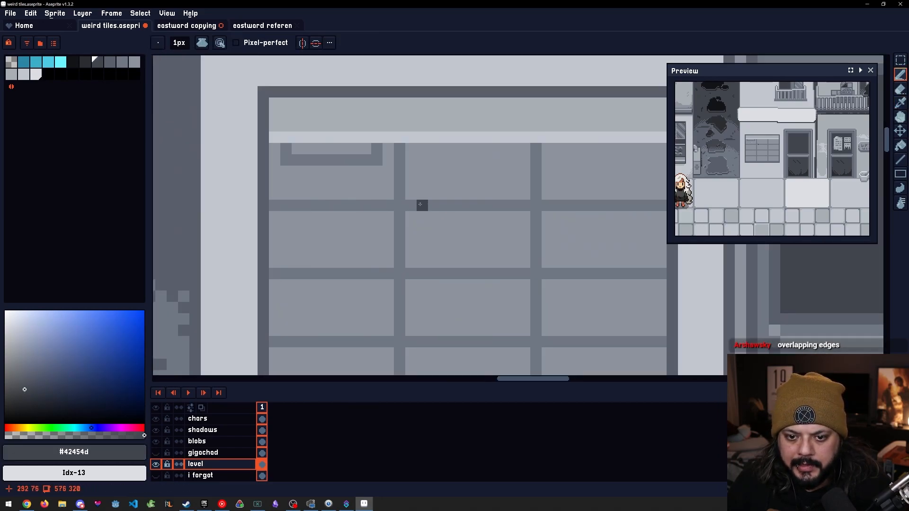
Draw a 7 px horizontal label line in #c2c6cf beneath the U-shaped outline in the top-left pane
alt+click(357, 142)
click(296, 182)
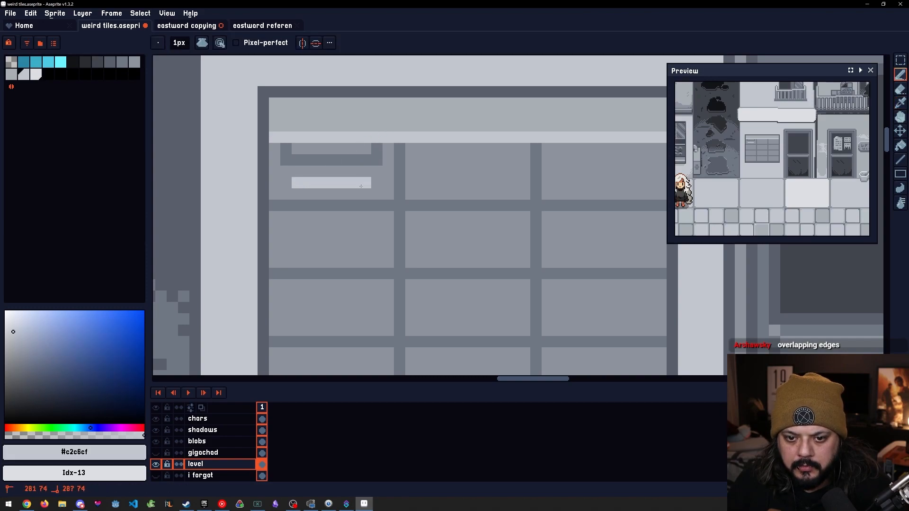
scroll(374, 187, down, 6)
scroll(393, 173, up, 4)
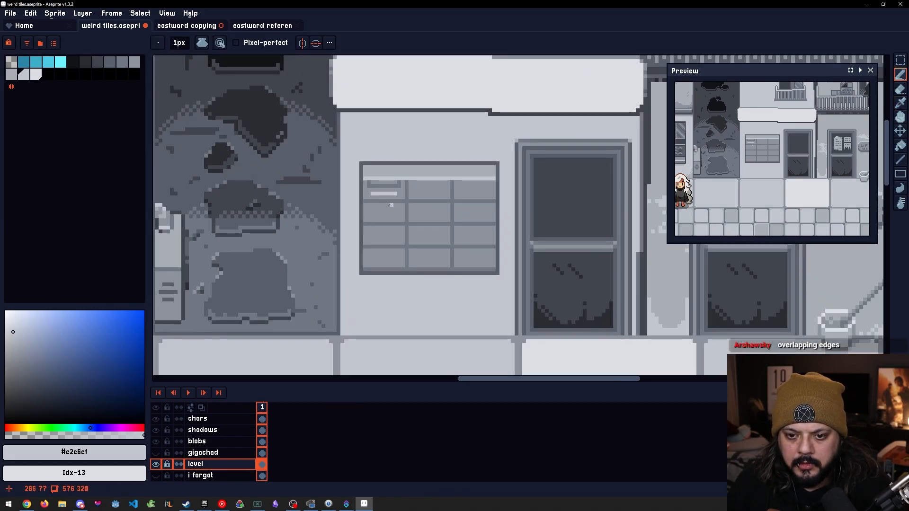
Try filling the inside of the U-shaped outline with #717884, and undo the fill
alt+click(393, 168)
key(g)
click(399, 159)
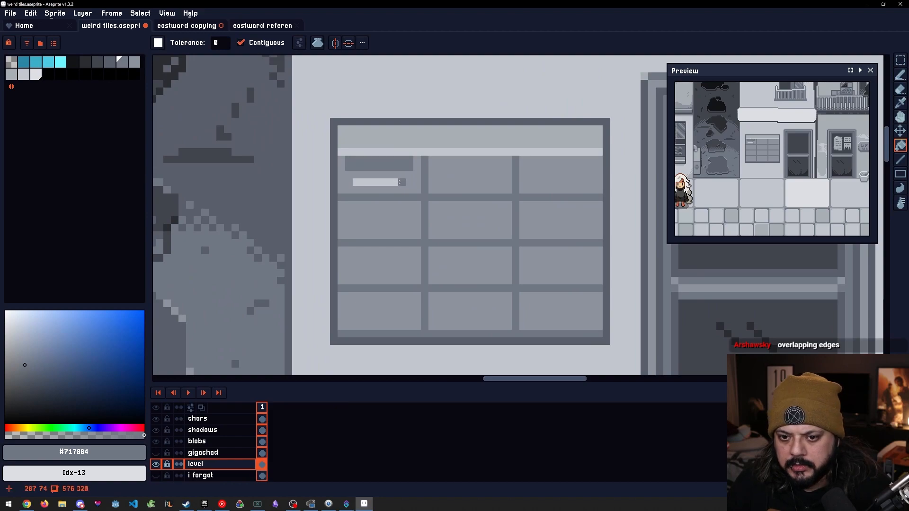
key(ctrl+z)
Recolour the U-shaped outline in the top-left pane with palette index 8 and fill its inside with index 9
scroll(372, 167, up, 1)
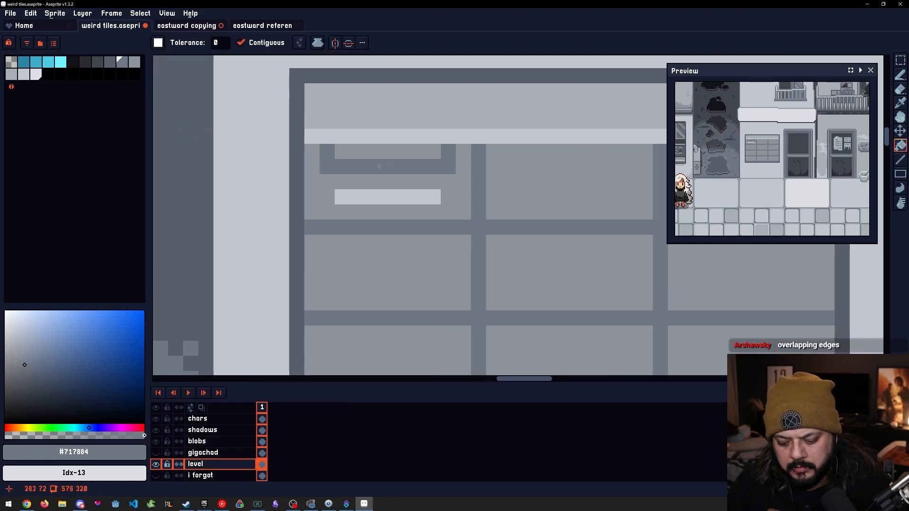
alt+click(373, 166)
click(376, 164)
key(bracketright)
click(373, 151)
scroll(397, 173, down, 3)
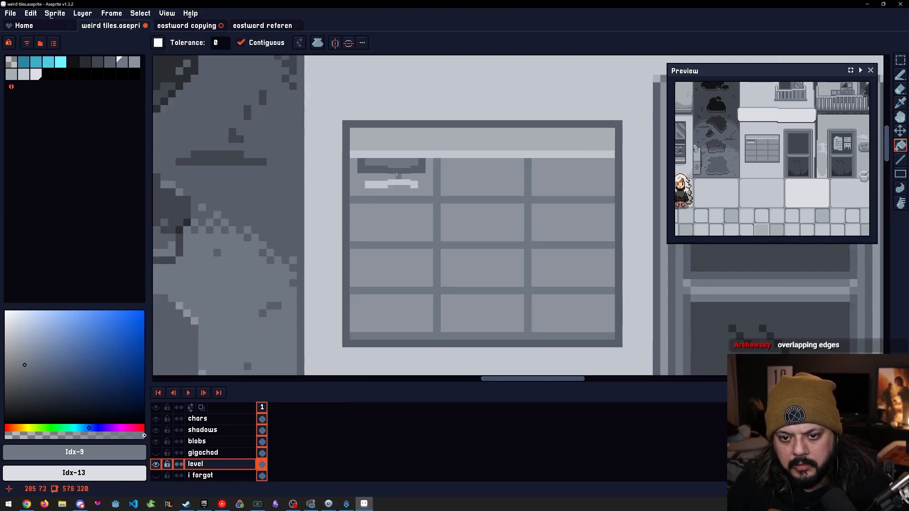
Break up the label line in the top-left pane by painting several of its pixels in #a8afb5
drag(452, 228, 441, 232)
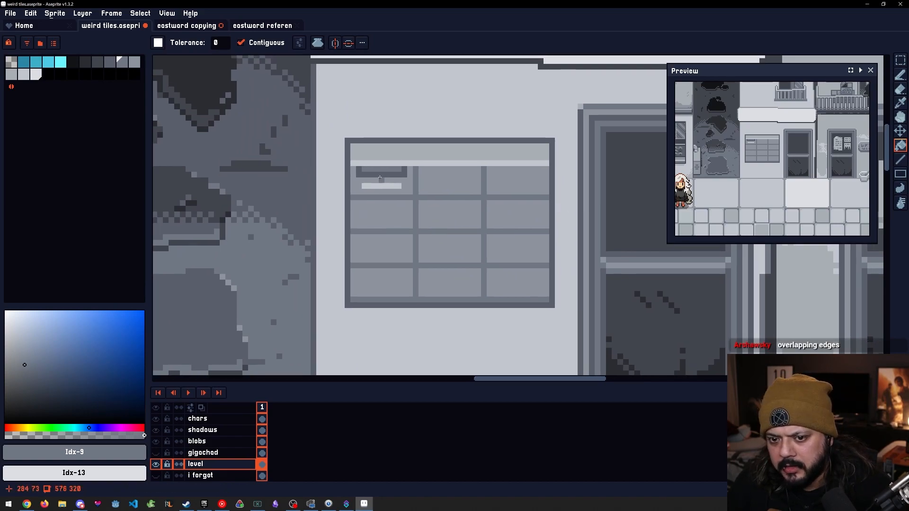
scroll(388, 176, up, 1)
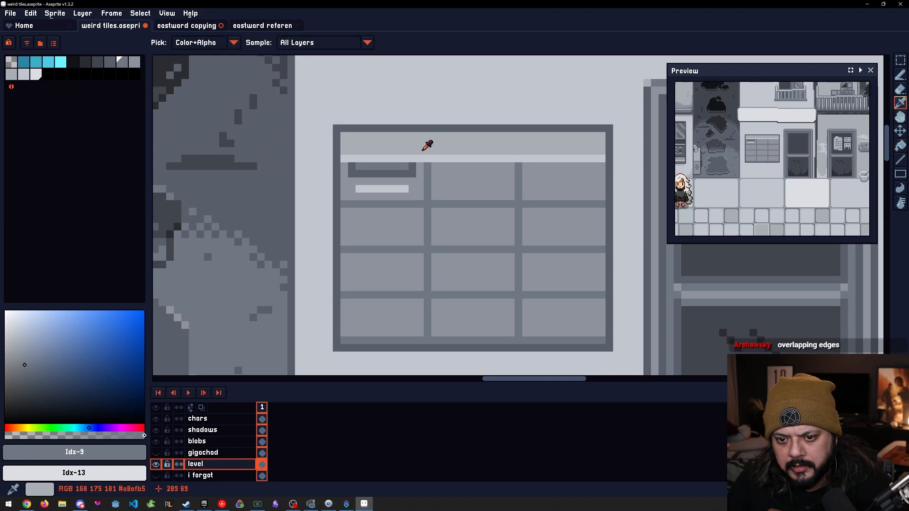
alt+click(426, 142)
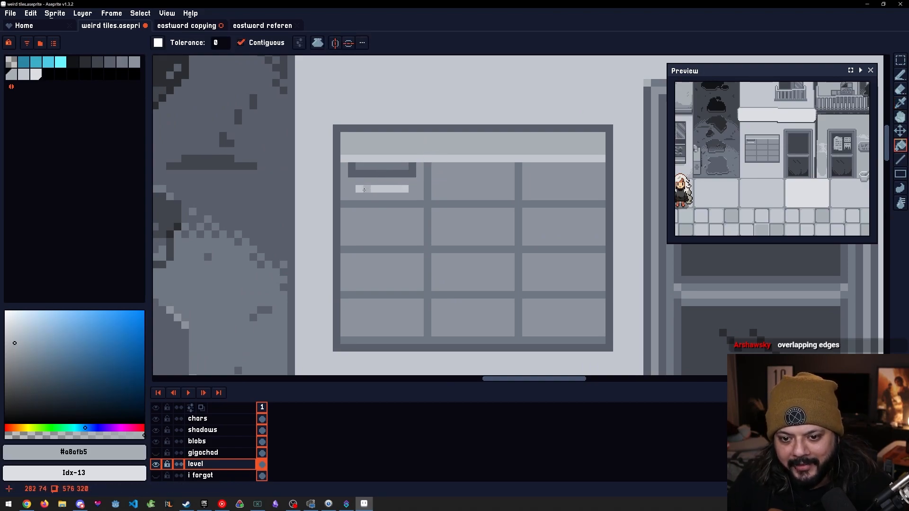
key(b)
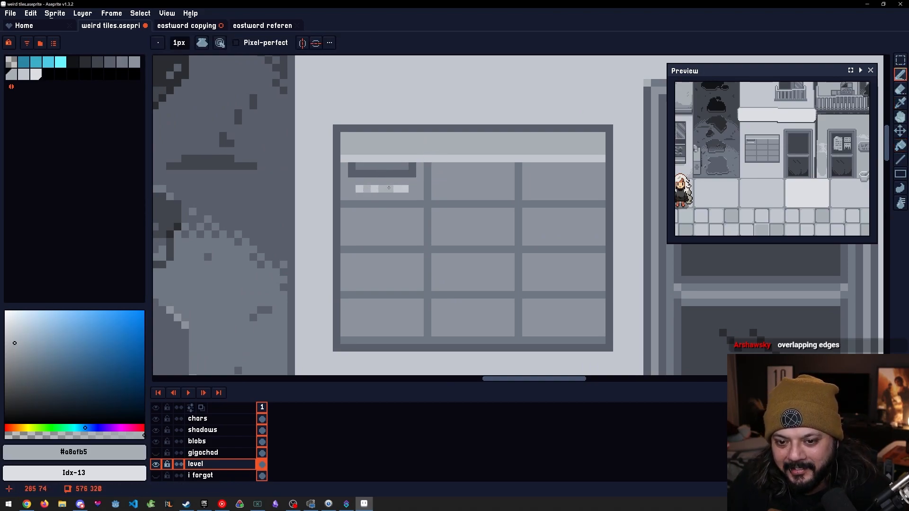
scroll(405, 189, down, 3)
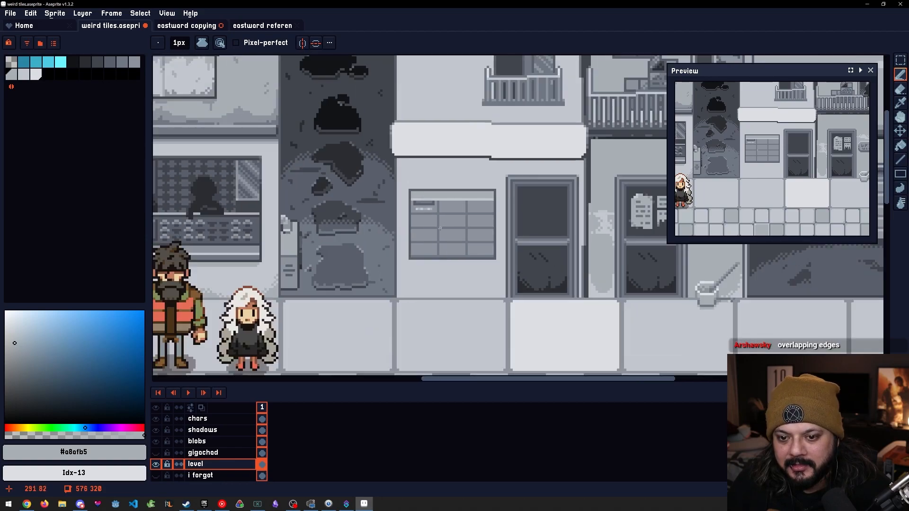
scroll(400, 227, up, 3)
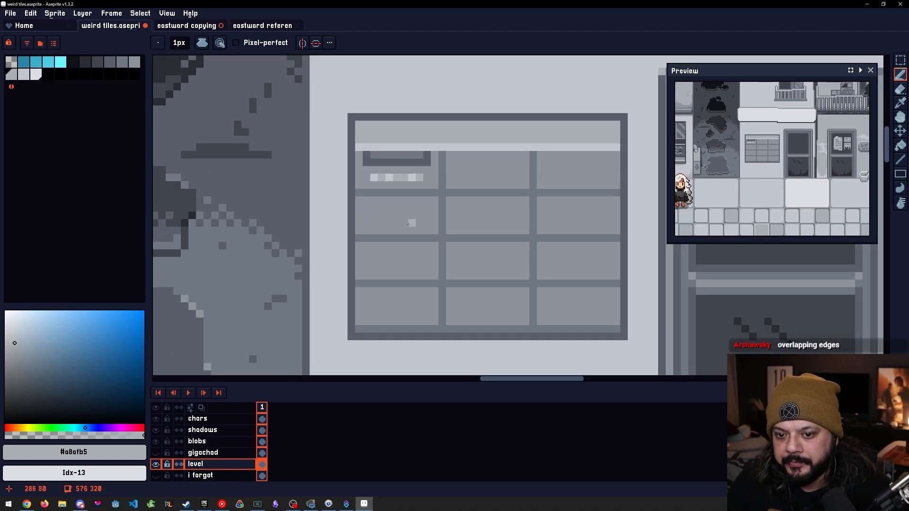
scroll(403, 200, up, 1)
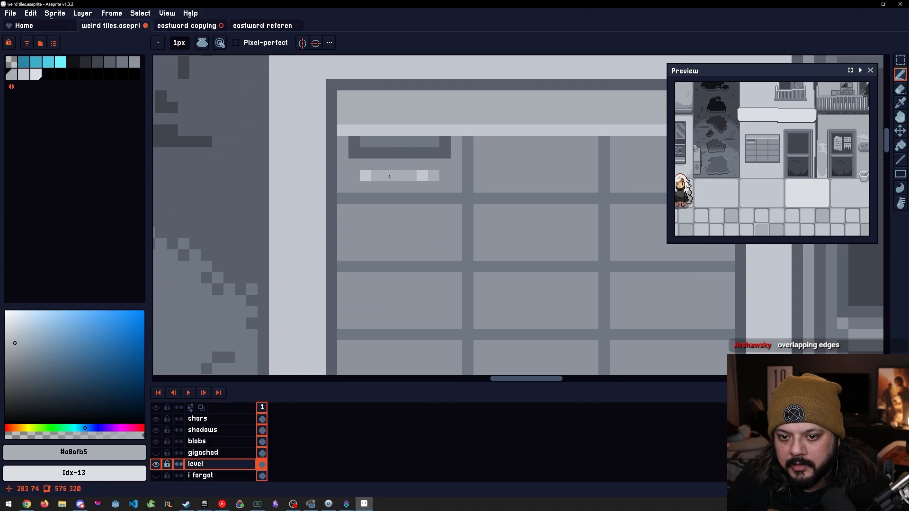
Repaint the label line's second and third pixels in #c2c6cf to form a 3 px light run at its left end
alt+click(391, 176)
scroll(393, 184, down, 3)
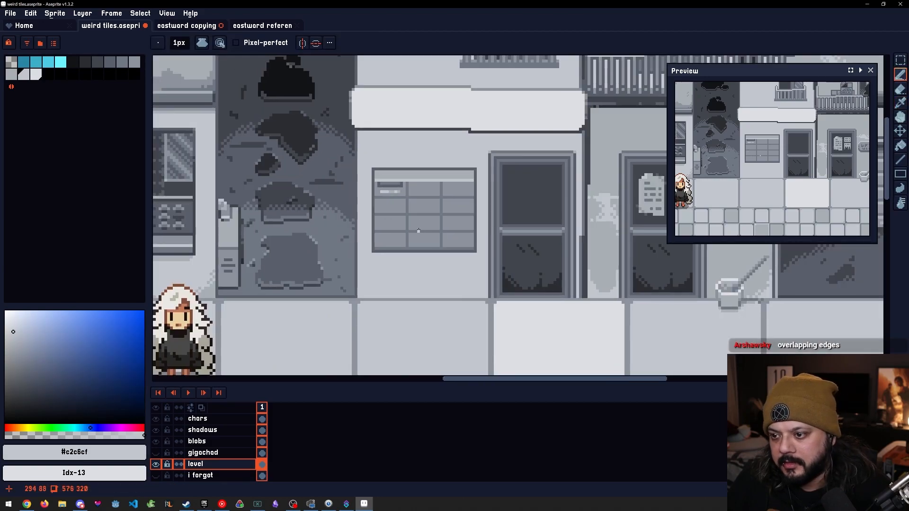
scroll(417, 231, up, 4)
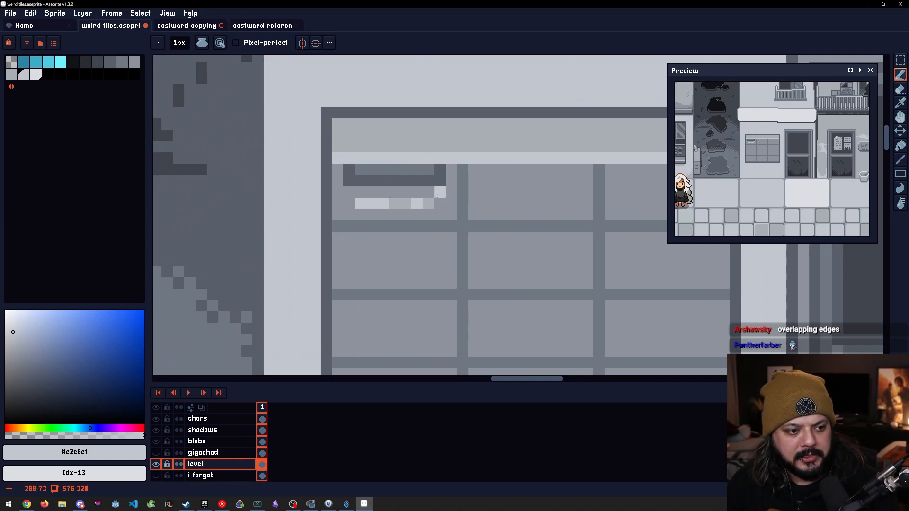
mouse_move(424, 214)
mouse_down()
mouse_move(407, 221)
mouse_move(365, 179)
mouse_up()
scroll(419, 208, up, 1)
scroll(371, 177, down, 1)
key(ctrl+z)
key(i)
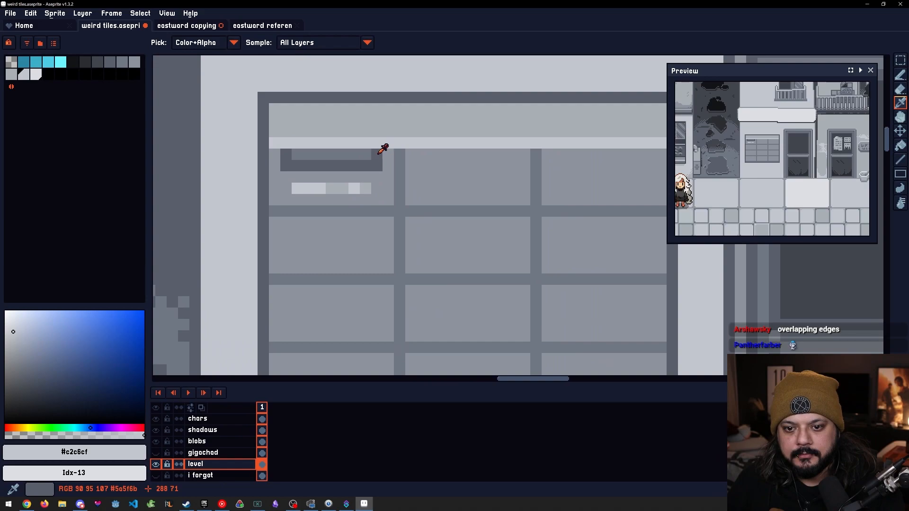
click(377, 153)
key(b)
alt+click(289, 143)
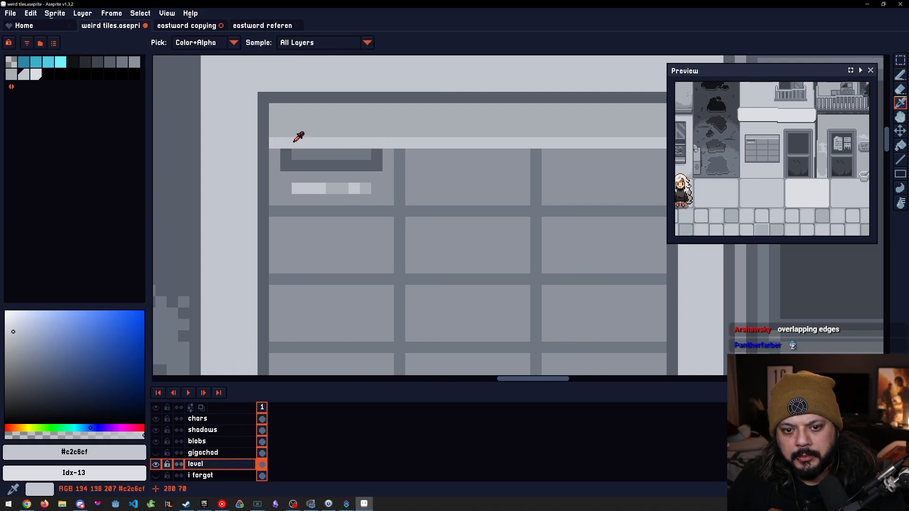
drag(351, 142, 354, 156)
drag(444, 164, 425, 148)
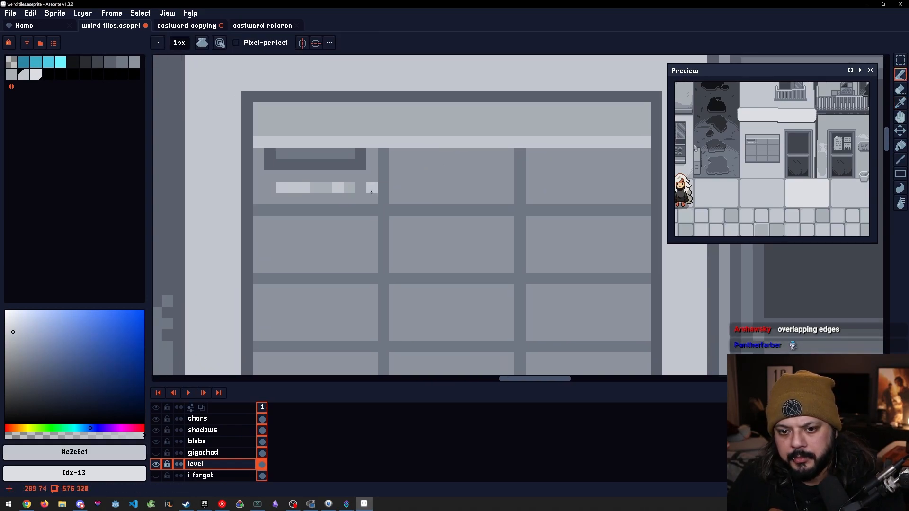
drag(349, 210, 406, 192)
Try filling the dividers between the window's panes with palette index 8, view them in the street scene, and undo the fill
alt+click(377, 189)
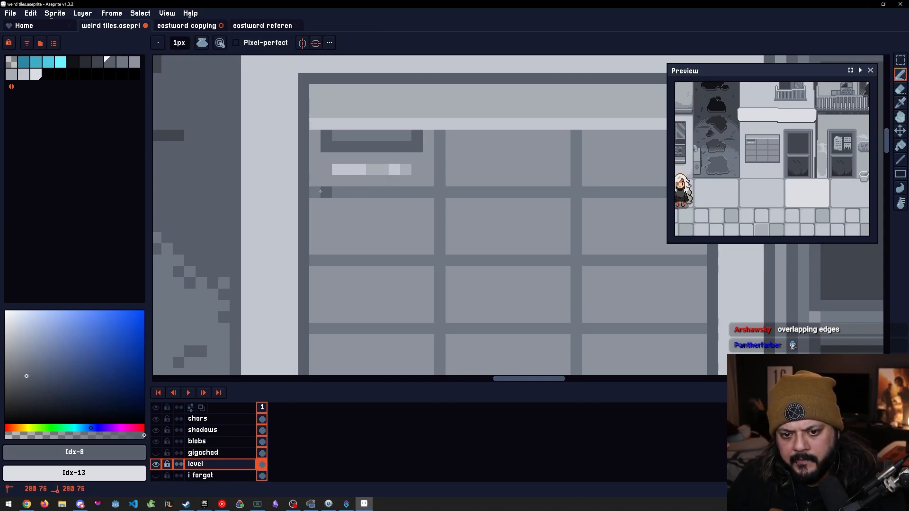
key(g)
click(375, 191)
scroll(379, 194, down, 4)
scroll(393, 200, up, 1)
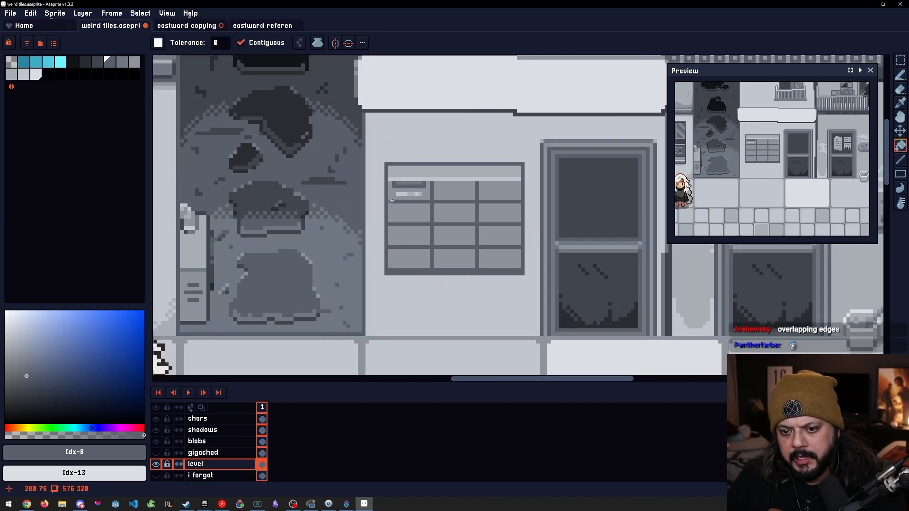
scroll(389, 202, down, 3)
scroll(488, 235, up, 1)
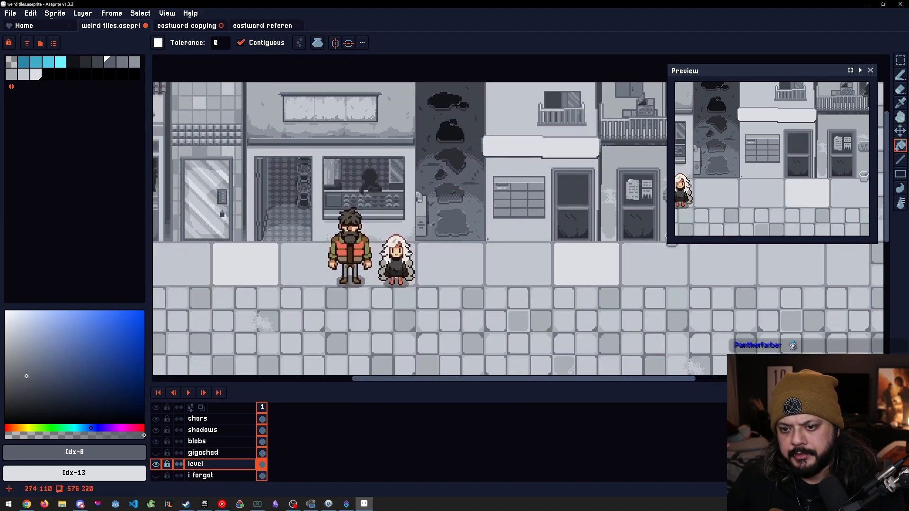
key(ctrl+z)
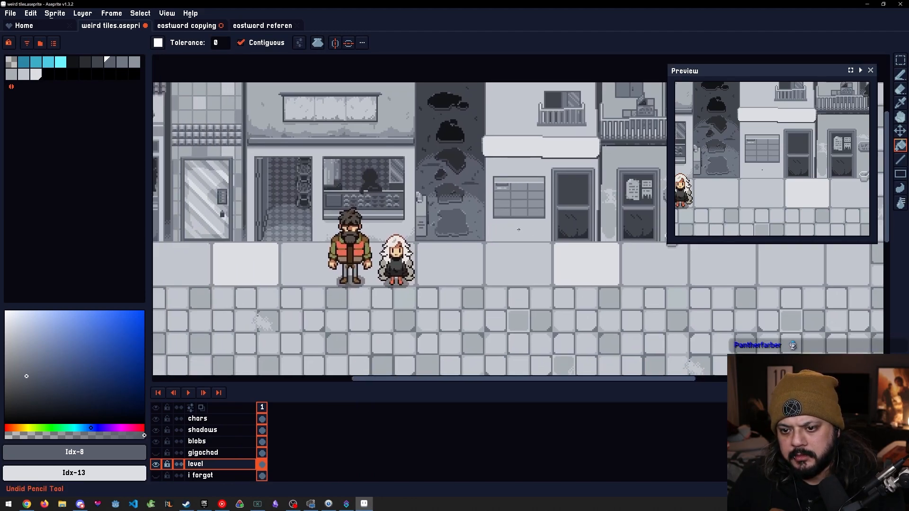
Copy the top-left pane's slot and label detail into the remaining panes of the 3 × 4 grid and enlarge the preview
scroll(509, 194, up, 8)
drag(495, 207, 457, 216)
alt+click(507, 197)
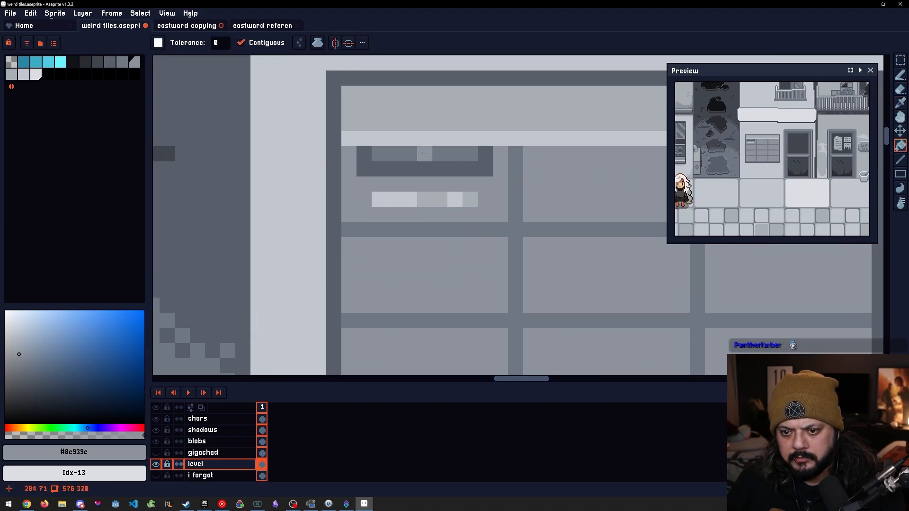
drag(605, 223, 284, 137)
scroll(450, 201, down, 1)
key(m)
drag(367, 177, 350, 232)
drag(438, 315, 537, 218)
scroll(577, 237, down, 3)
click(578, 269)
drag(578, 270, 541, 269)
scroll(507, 186, right, 2)
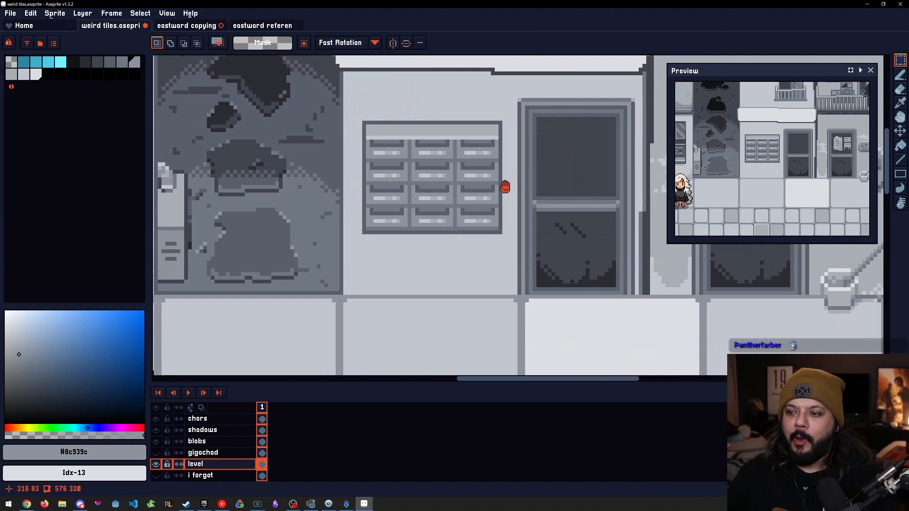
scroll(781, 174, up, 3)
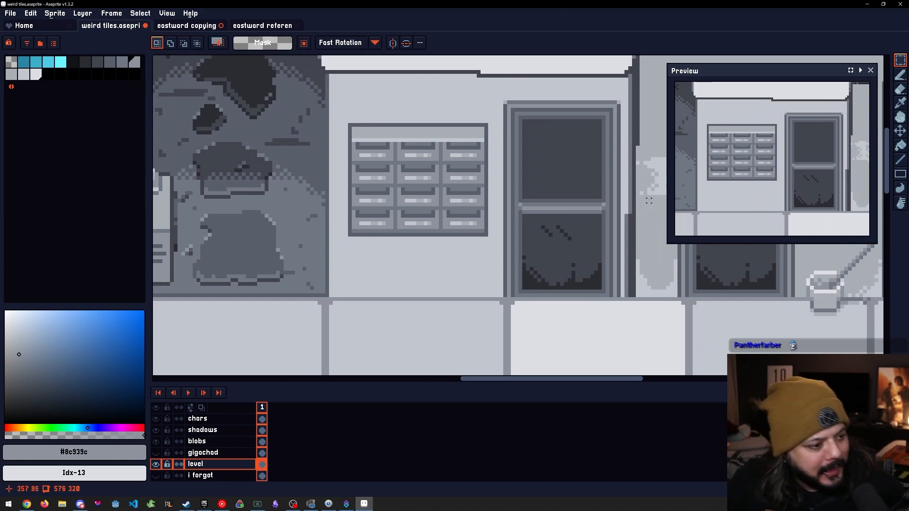
Move the preview clear of the scene and examine the slotted panel against the street and characters at several zoom levels
drag(737, 75, 742, 126)
key(bracketright)
drag(454, 176, 500, 149)
key(bracketright)
scroll(468, 153, down, 2)
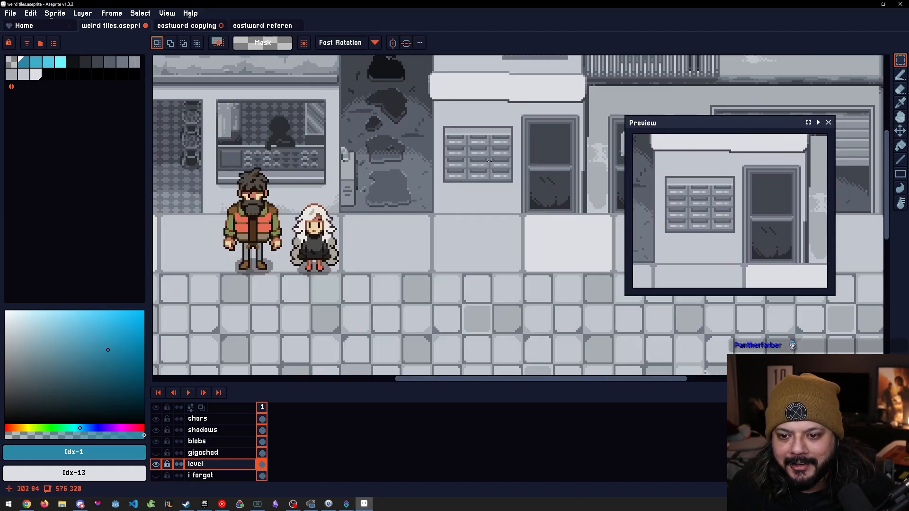
key(bracketright)
key(bracketright)
key(bracketright)
scroll(523, 191, down, 2)
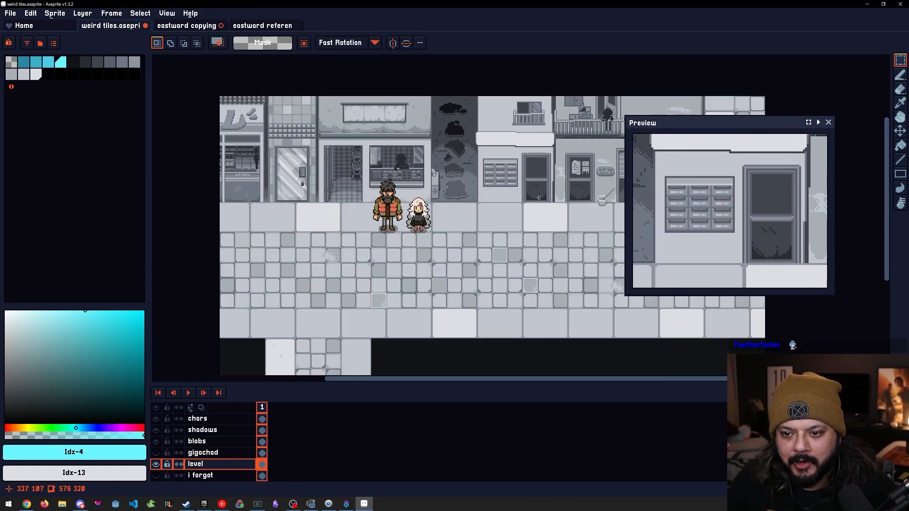
drag(424, 257, 489, 218)
scroll(479, 181, down, 1)
scroll(458, 213, up, 1)
drag(701, 127, 760, 92)
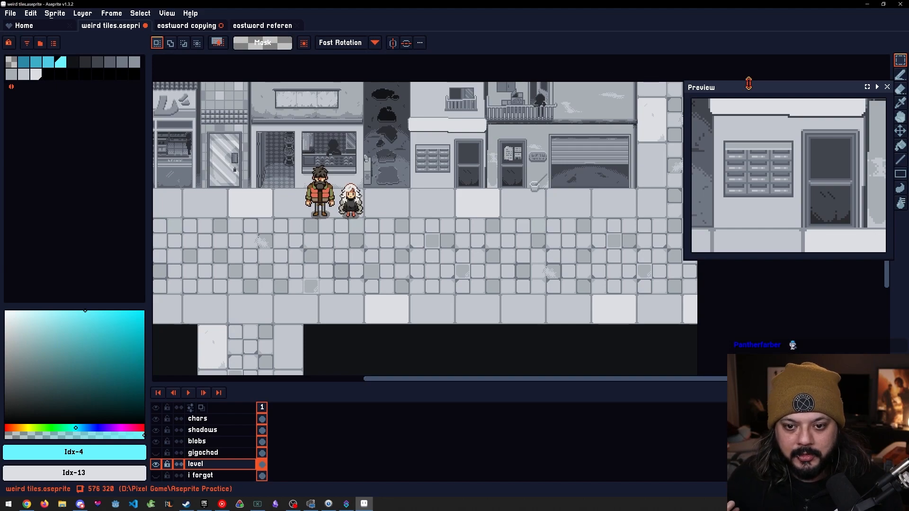
drag(417, 183, 438, 181)
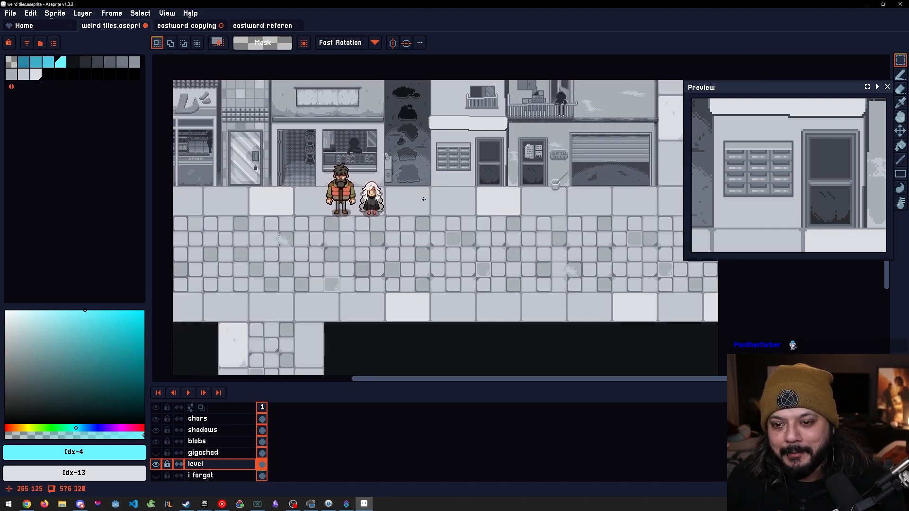
drag(444, 218, 426, 215)
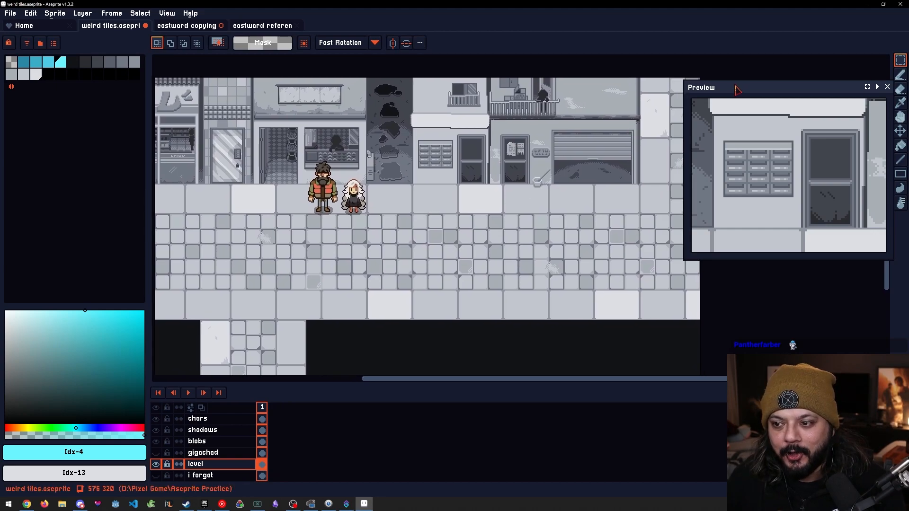
drag(537, 157, 558, 153)
scroll(456, 143, up, 5)
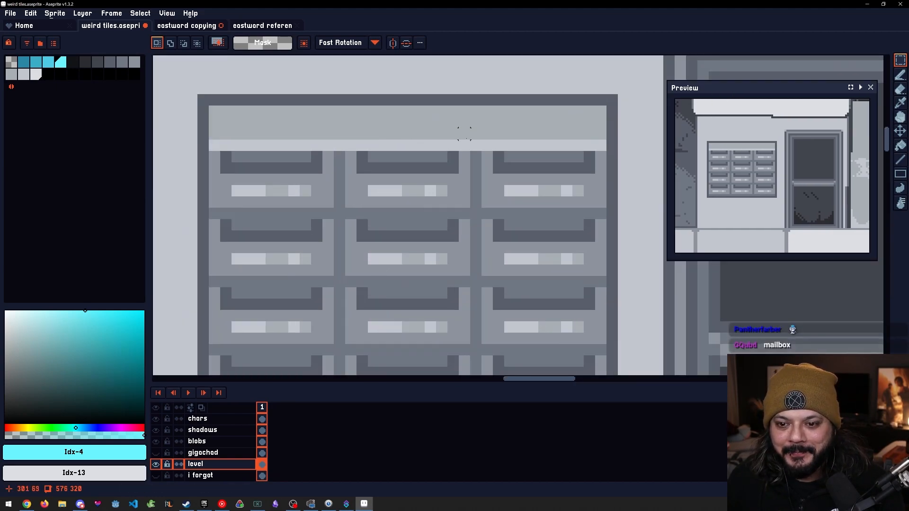
scroll(548, 200, down, 5)
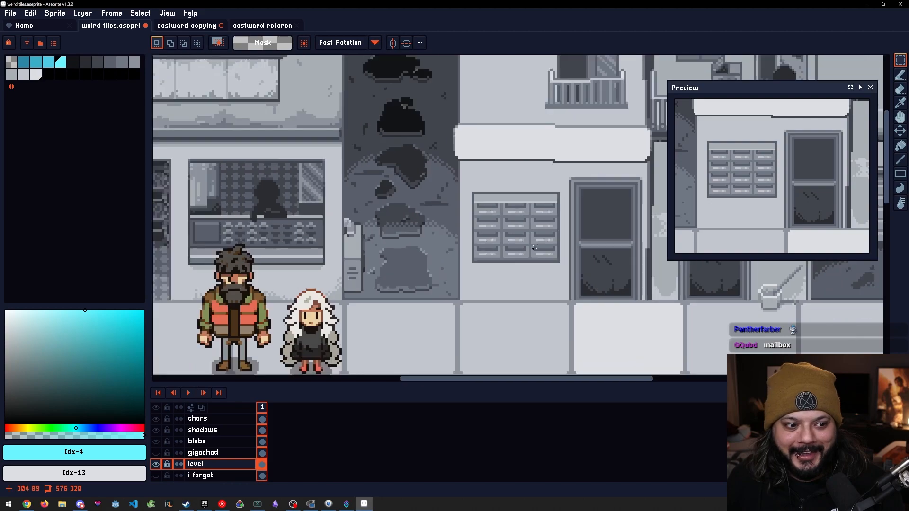
scroll(515, 282, down, 1)
drag(460, 283, 473, 234)
scroll(485, 235, down, 2)
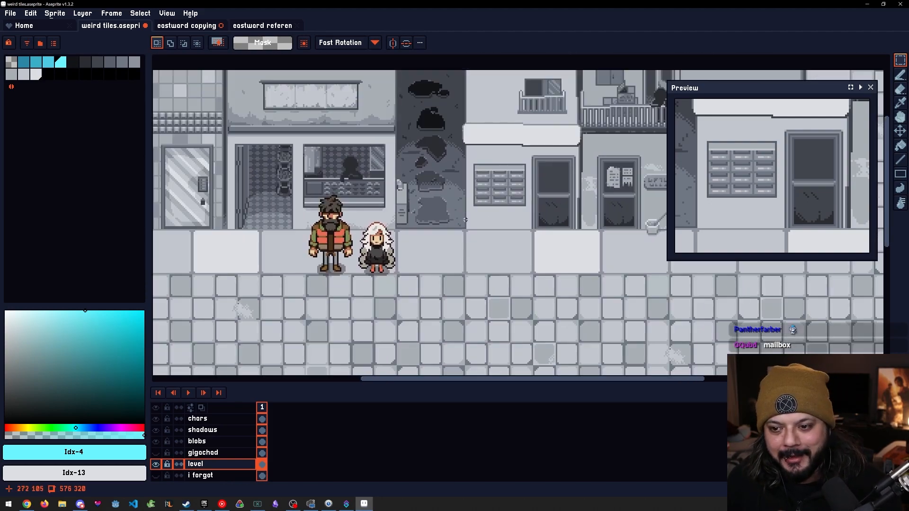
scroll(428, 163, up, 2)
scroll(428, 163, up, 2)
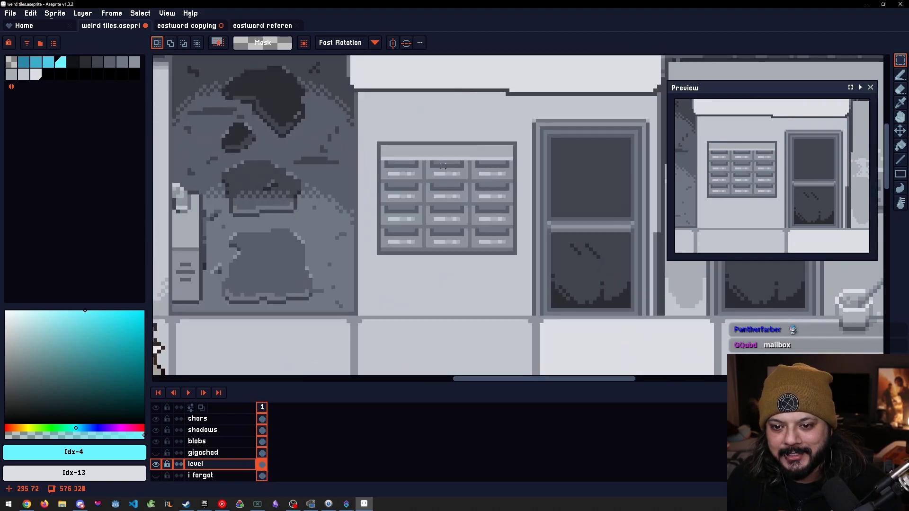
Paint a 1 px horizontal divider in #5a5f6b across the panel between its second and third rows
scroll(421, 163, up, 1)
key(i)
alt+click(407, 169)
drag(421, 158, 437, 182)
alt+click(410, 164)
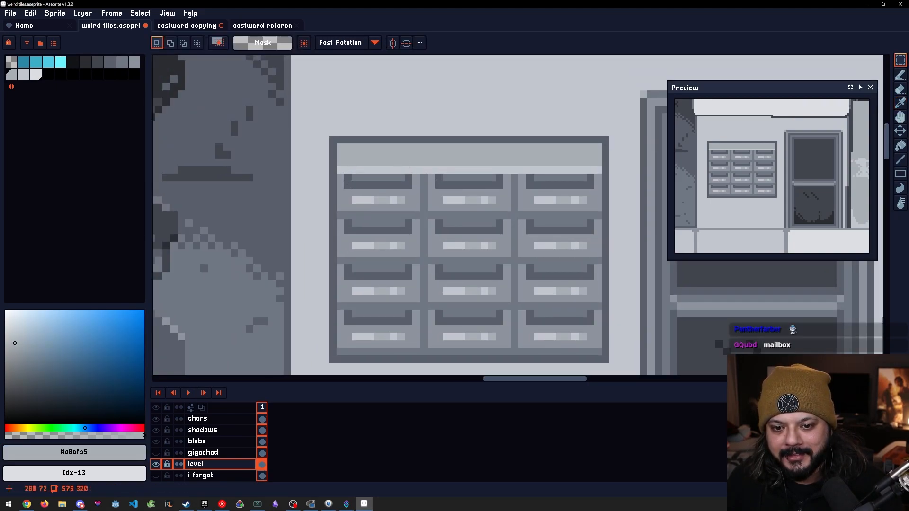
key(g)
key(b)
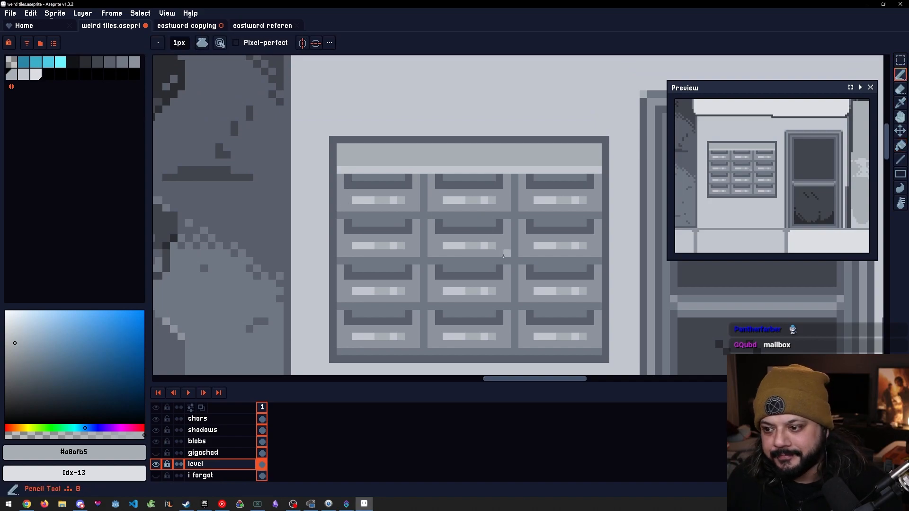
scroll(483, 227, up, 2)
key(i)
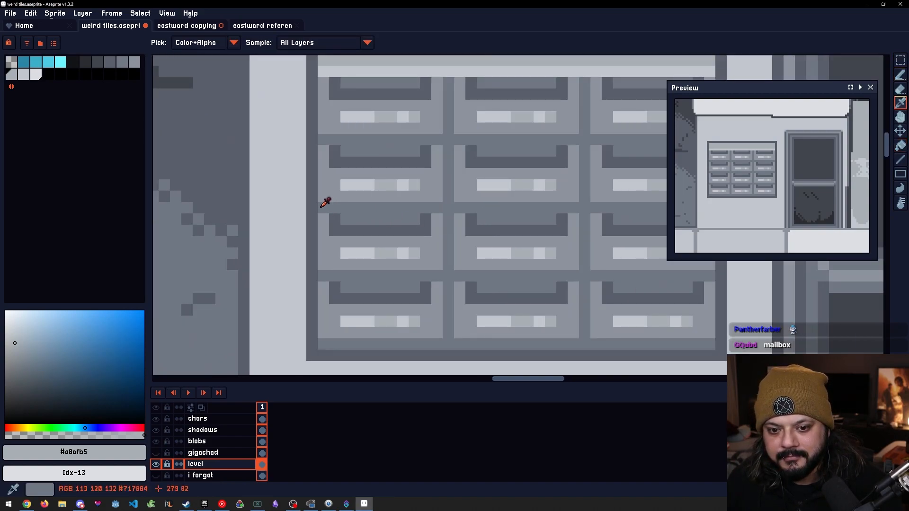
click(355, 207)
key(b)
click(325, 208)
drag(653, 206, 490, 208)
shift+click(546, 208)
scroll(472, 224, down, 3)
scroll(378, 207, up, 2)
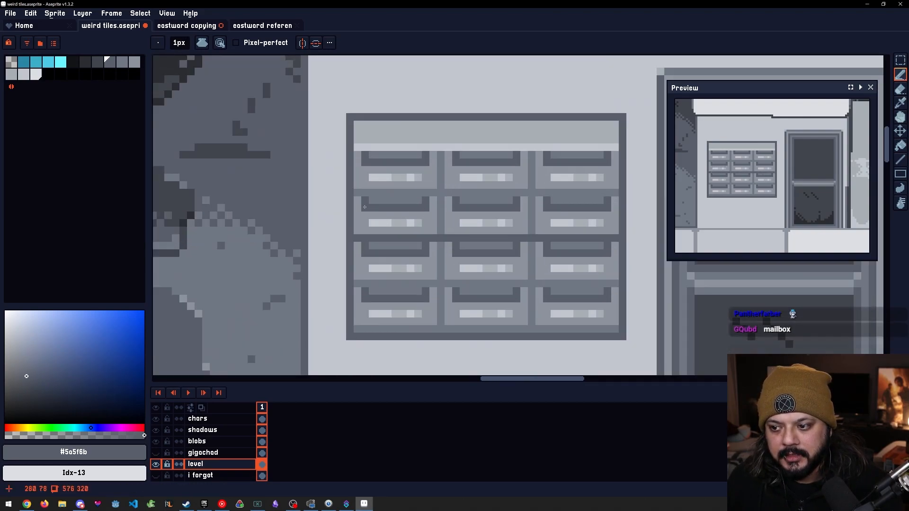
Paint matching #5a5f6b dividers between the first and second rows and between the third and fourth rows
shift+click(615, 190)
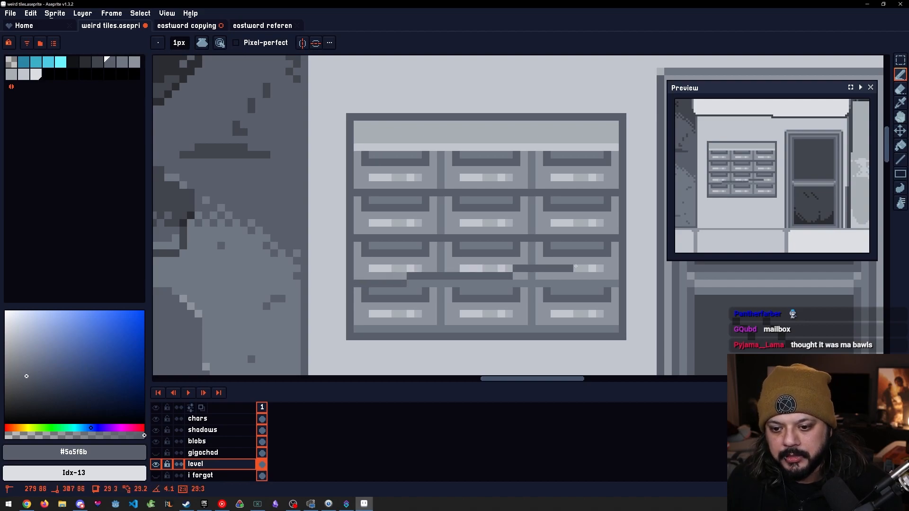
drag(596, 294, 595, 287)
scroll(526, 254, down, 2)
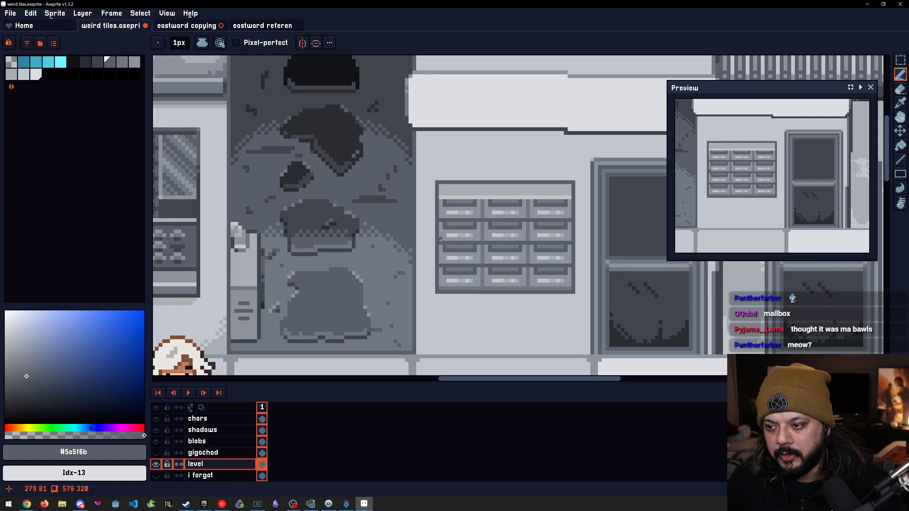
scroll(441, 240, up, 1)
scroll(460, 251, down, 1)
Move all four rows of slots, with the frame's lower part, down 1 px from the panel's header
key(m)
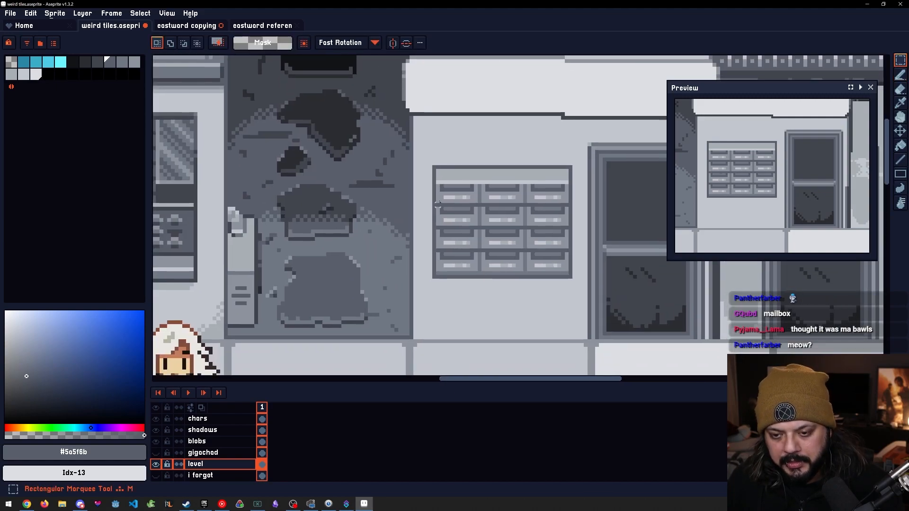
drag(433, 185, 550, 265)
click(532, 173)
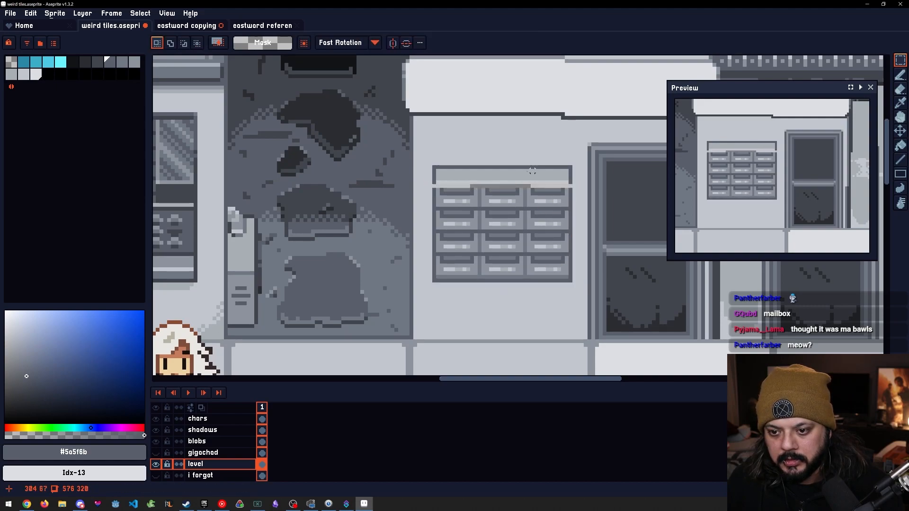
scroll(451, 189, up, 1)
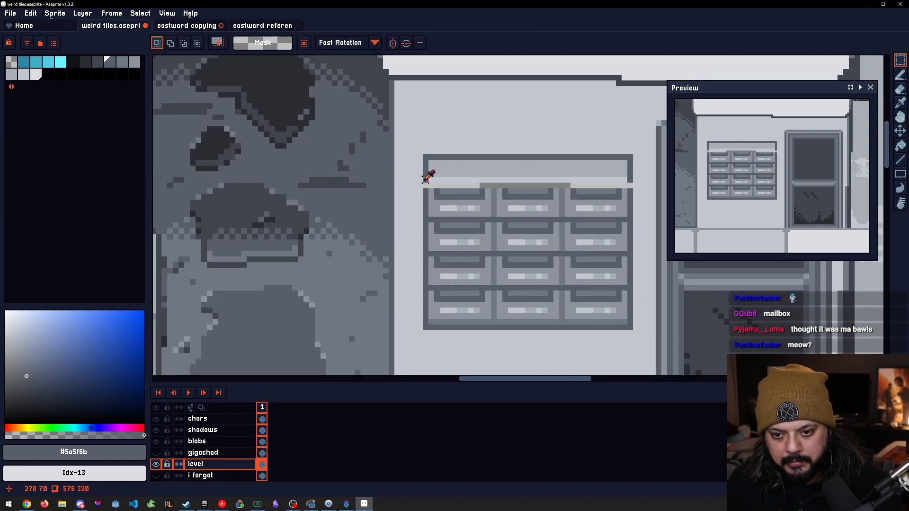
Patch the 1 px gap beneath the header with the frame, pane-face and vertical divider colours
key(b)
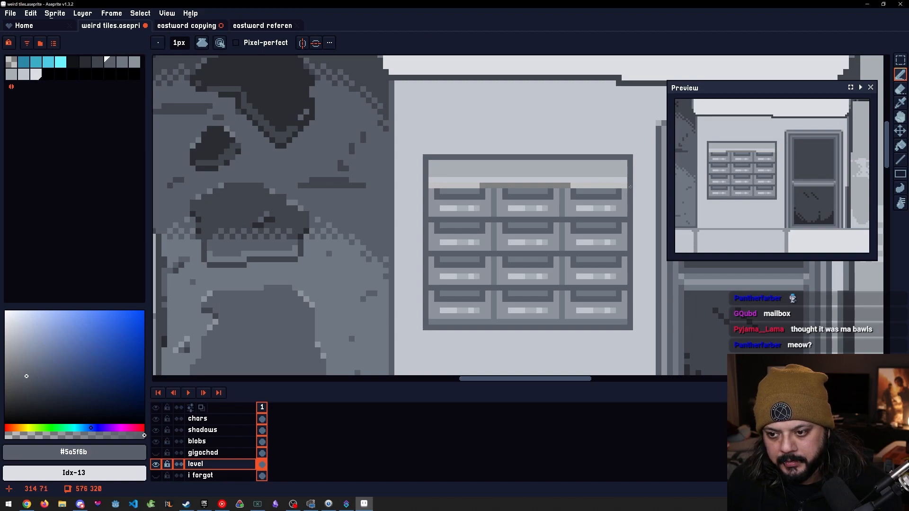
alt+click(625, 192)
key(g)
click(620, 186)
alt+click(560, 190)
key(b)
scroll(453, 243, down, 2)
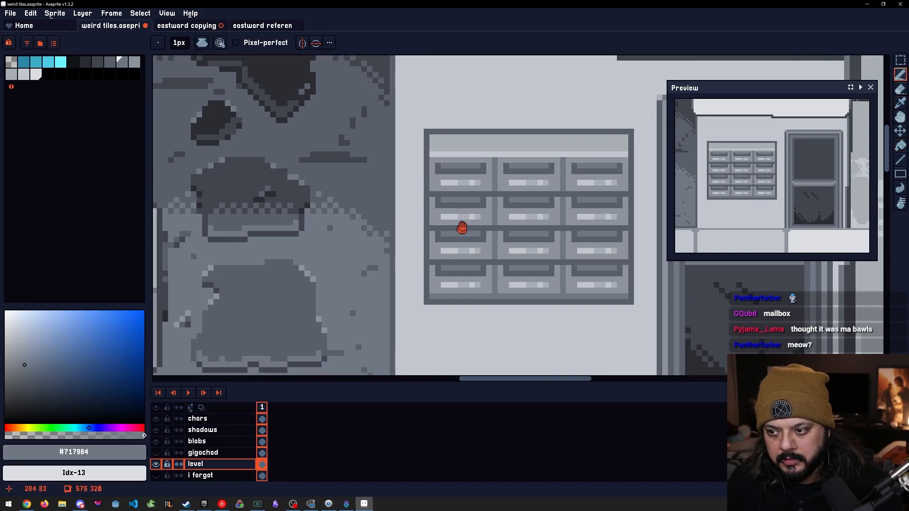
Shift the second, third and fourth rows down in turn to open a 1 px gap above each
key(m)
drag(631, 297, 459, 212)
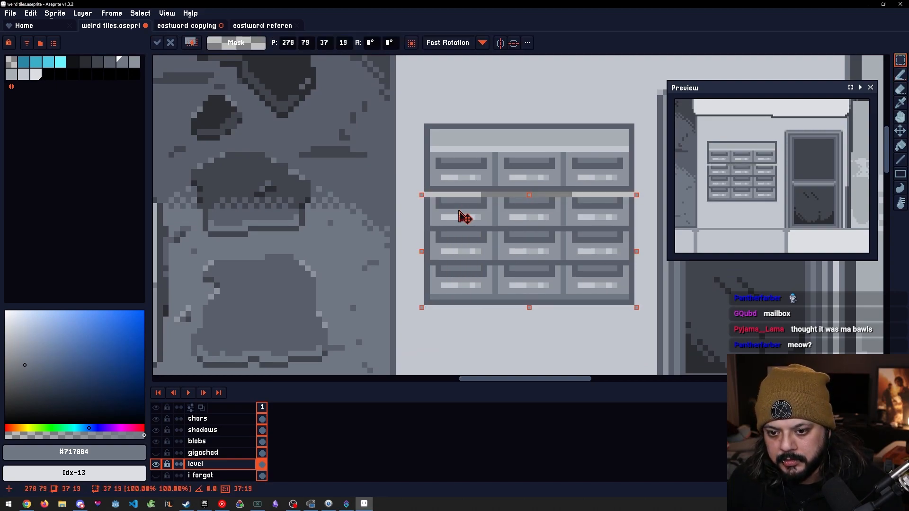
key(ctrl+d)
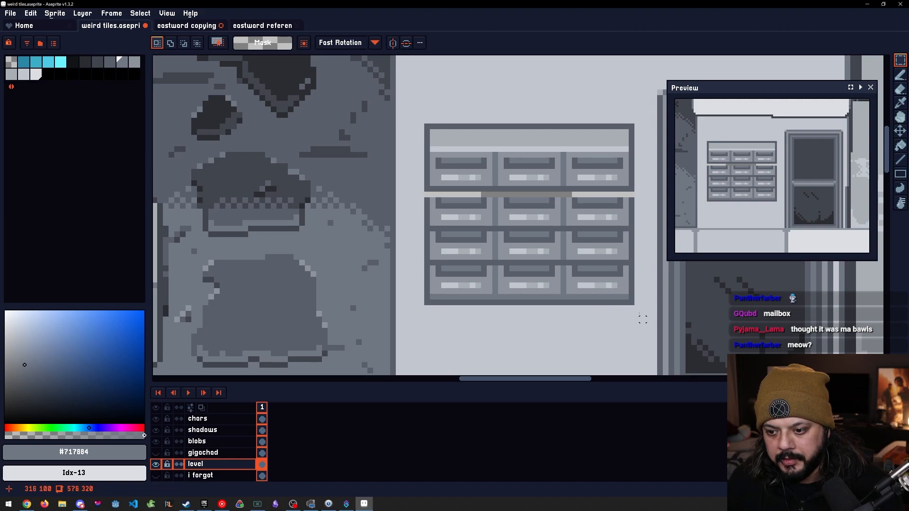
drag(630, 302, 422, 229)
drag(473, 251, 478, 256)
key(ctrl+d)
drag(631, 308, 422, 274)
drag(473, 291, 474, 296)
key(ctrl+d)
Patch the three gaps with #5a5f6b for the frame, #8c939c for the pane faces and #717884 for the vertical dividers
alt+click(431, 271)
key(b)
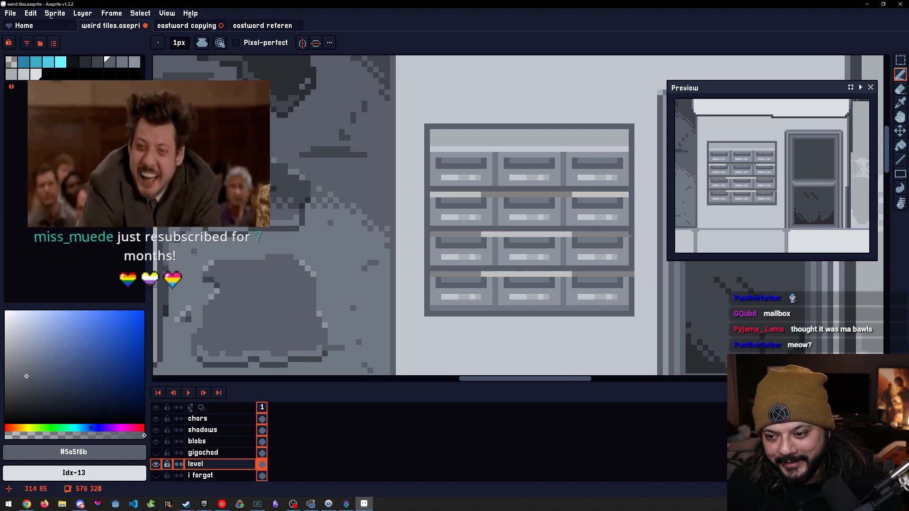
alt+click(627, 286)
key(g)
click(626, 274)
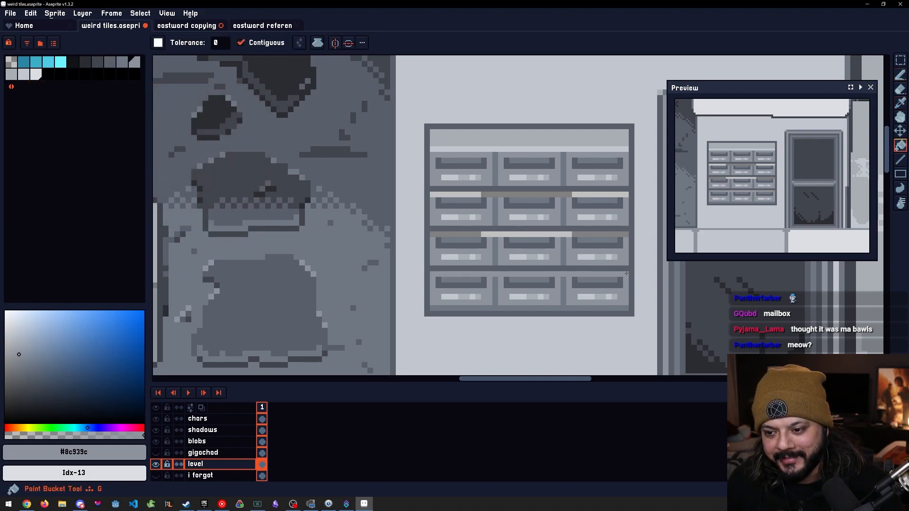
click(622, 236)
click(620, 194)
alt+click(564, 182)
key(b)
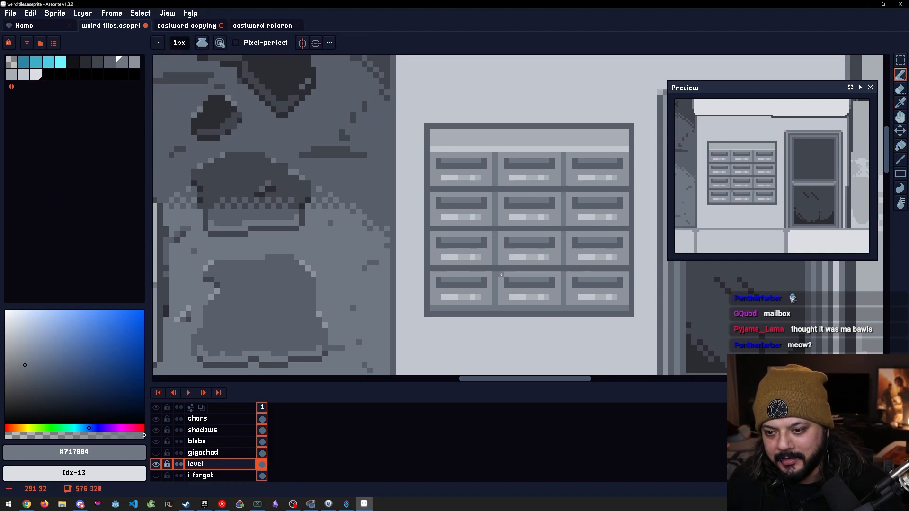
drag(571, 270, 477, 257)
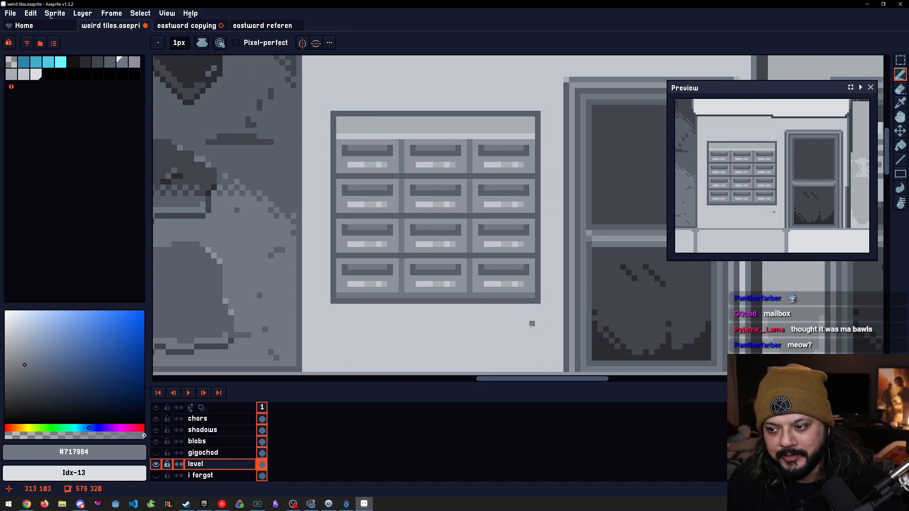
Erase corner pixels of the panel's frame, view the panel in the street scene, and undo the last erasure
drag(542, 263, 502, 257)
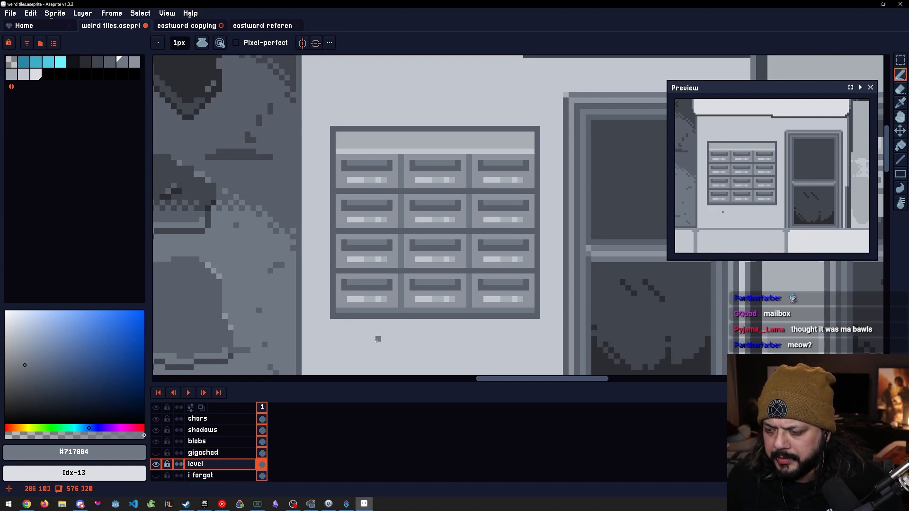
key(e)
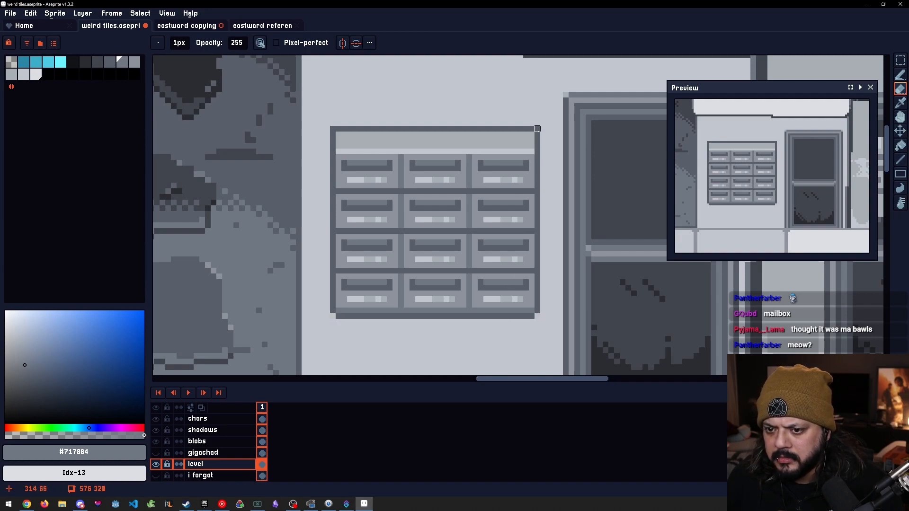
scroll(485, 265, down, 4)
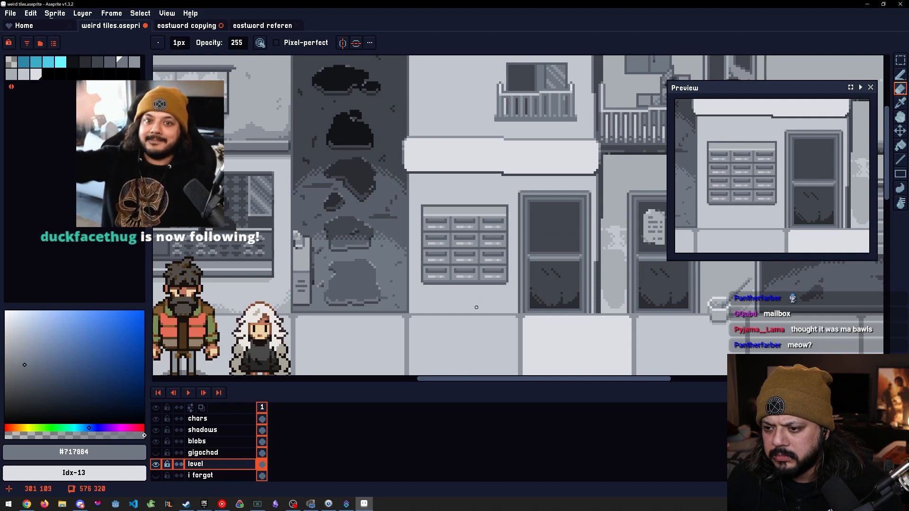
drag(470, 295, 451, 302)
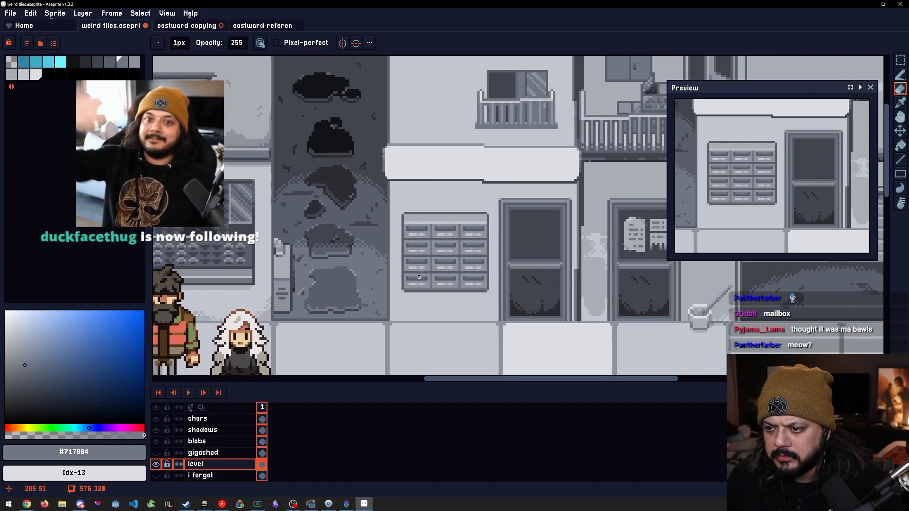
key(ctrl+z)
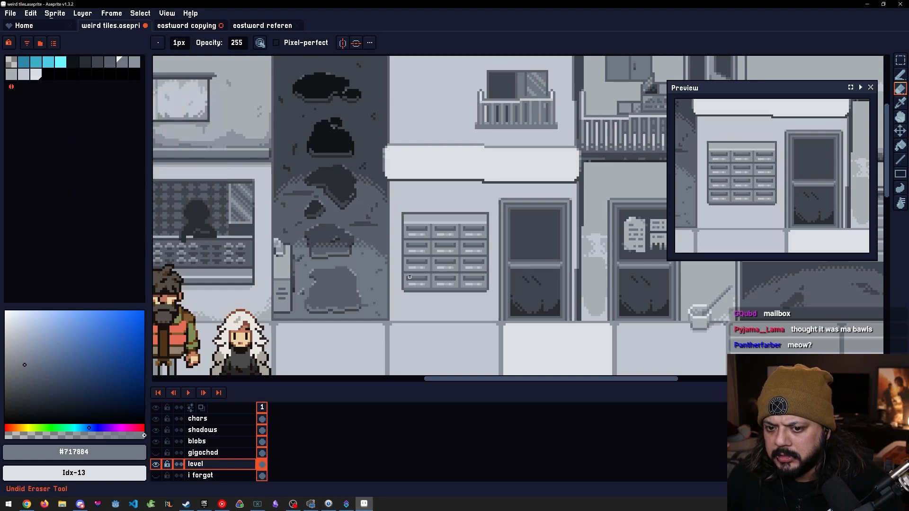
Touch up the panel's frame in #5a5f6b, keeping its top corners square and its bottom corner pixels cut off
drag(464, 294, 455, 287)
scroll(498, 296, up, 2)
key(b)
alt+click(467, 260)
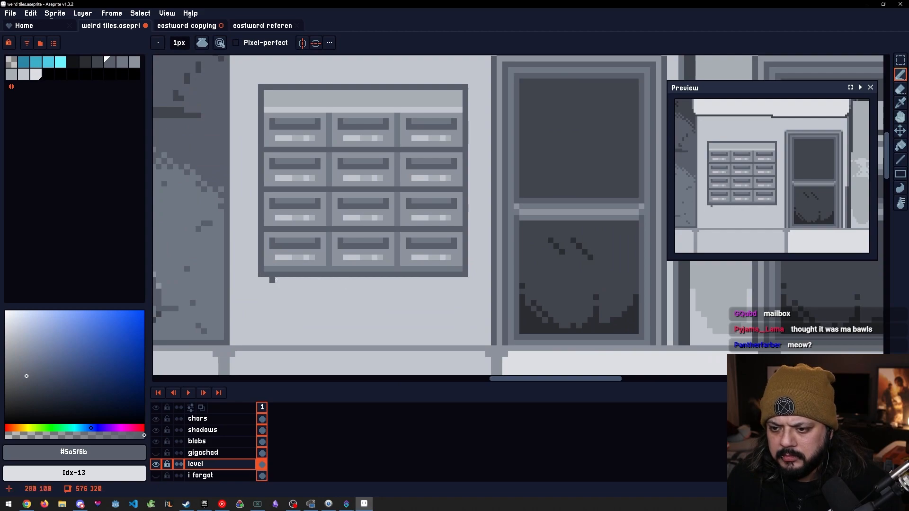
scroll(351, 332, down, 2)
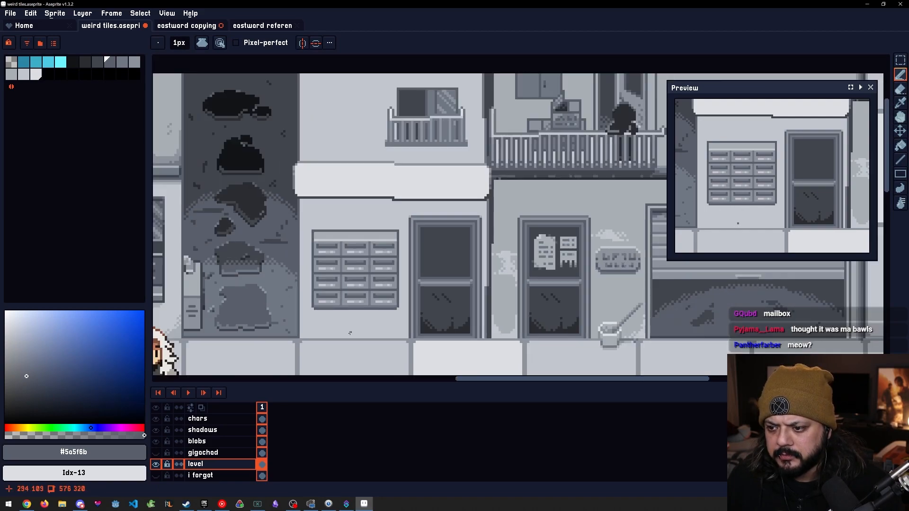
drag(354, 331, 374, 332)
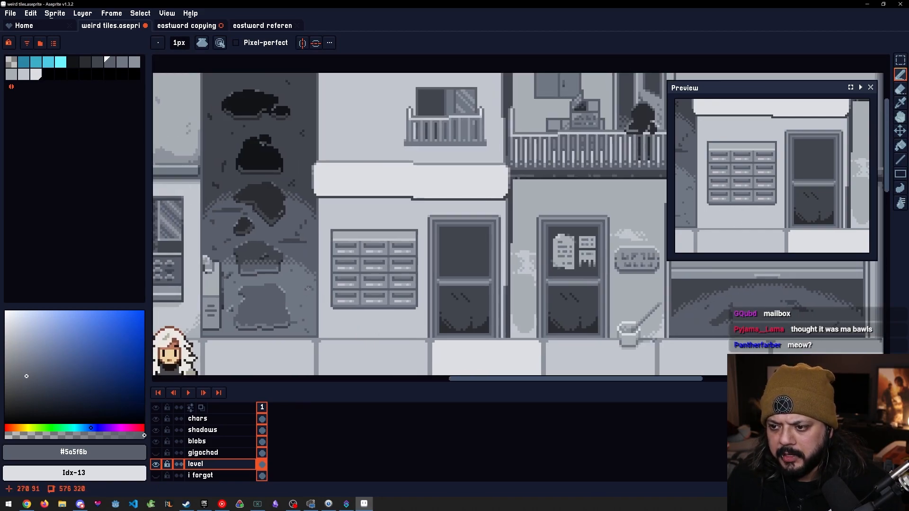
scroll(333, 274, up, 4)
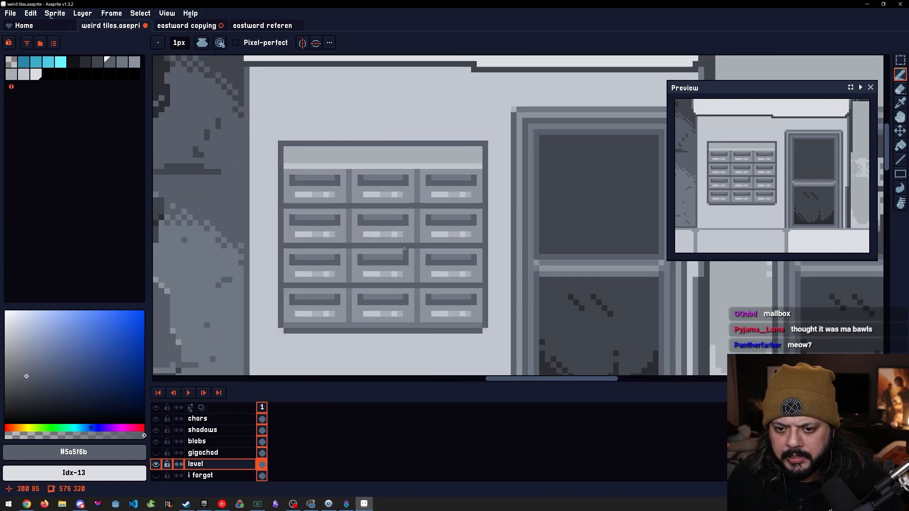
Repaint the second row's middle label as alternating #c2c6cf and #a8afb5 pixels
scroll(404, 250, up, 1)
alt+click(383, 231)
key(b)
click(361, 230)
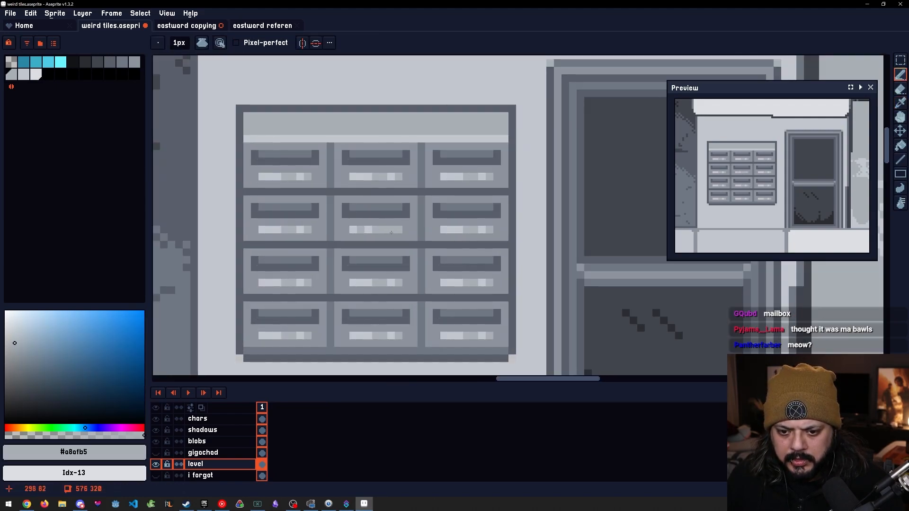
alt+click(382, 231)
alt+click(401, 220)
click(360, 230)
click(375, 230)
click(390, 230)
alt+click(397, 230)
alt+click(391, 231)
Vary the second row's right label with #a8afb5 pixels on its left end and alternating #c2c6cf pixels beyond
click(451, 230)
alt+click(482, 230)
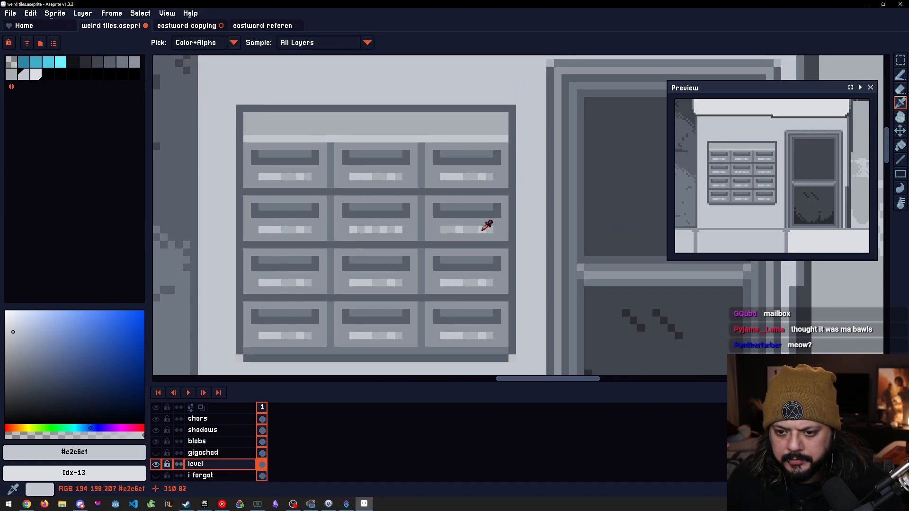
click(473, 229)
alt+click(491, 231)
click(481, 230)
alt+click(475, 231)
Vary the top row's middle and left labels by repainting some of their pixels in #a8afb5 and #c2c6cf
scroll(488, 230, up, 3)
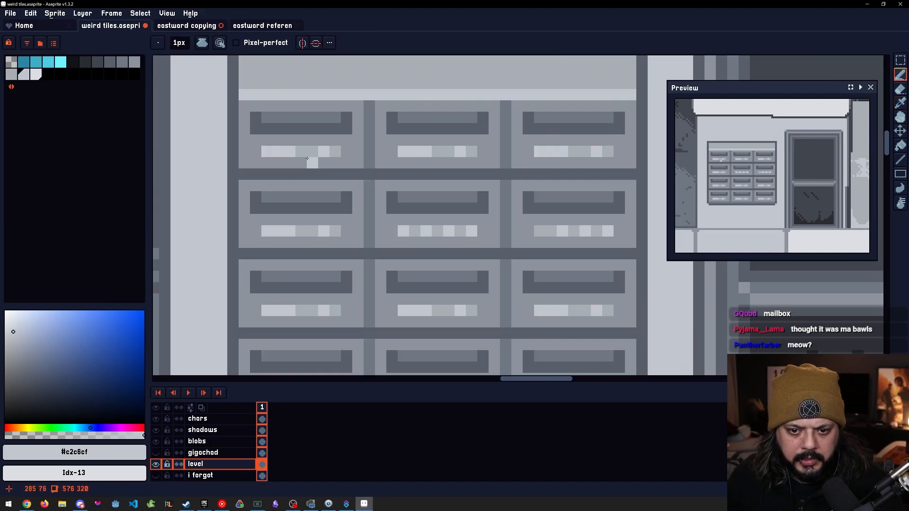
drag(494, 254, 459, 223)
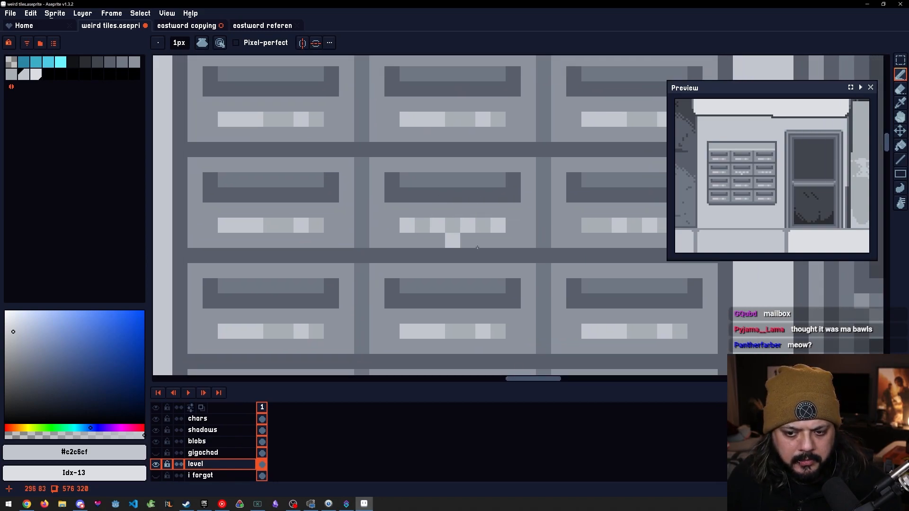
drag(316, 225, 411, 220)
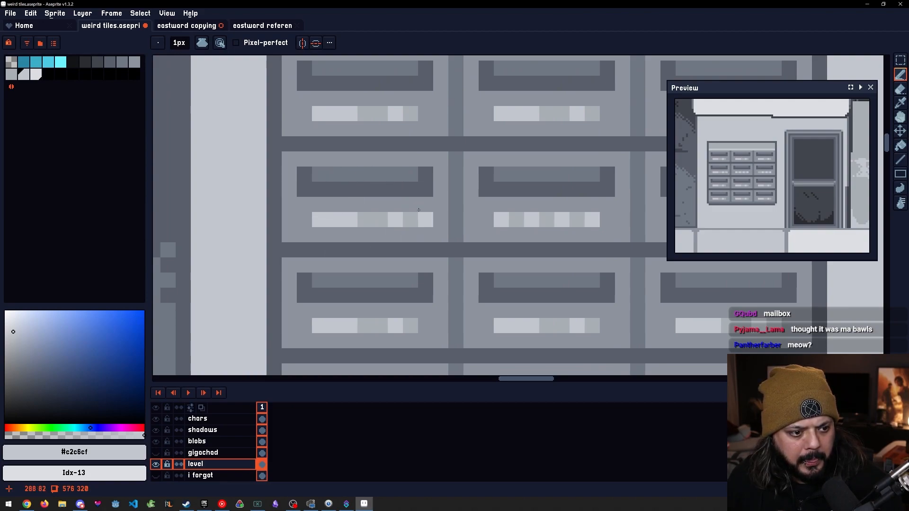
scroll(374, 227, right, 3)
scroll(373, 227, up, 2)
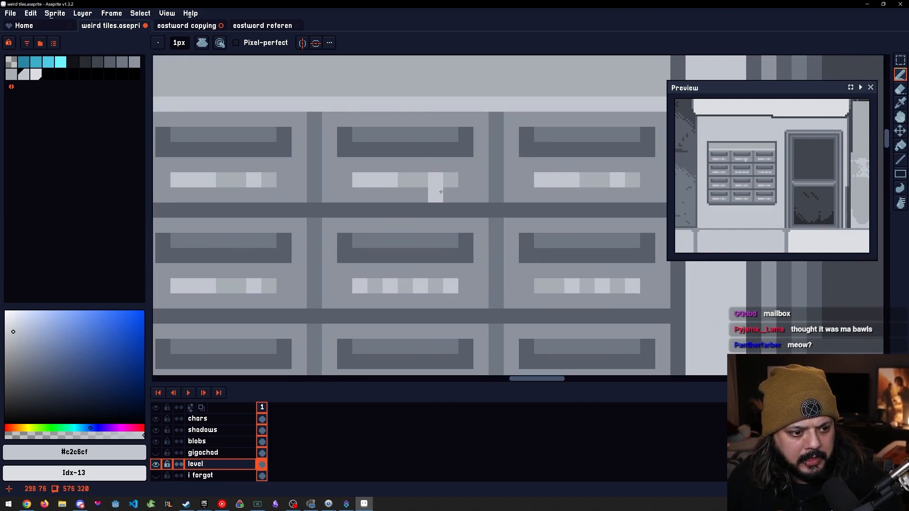
alt+click(390, 182)
click(375, 180)
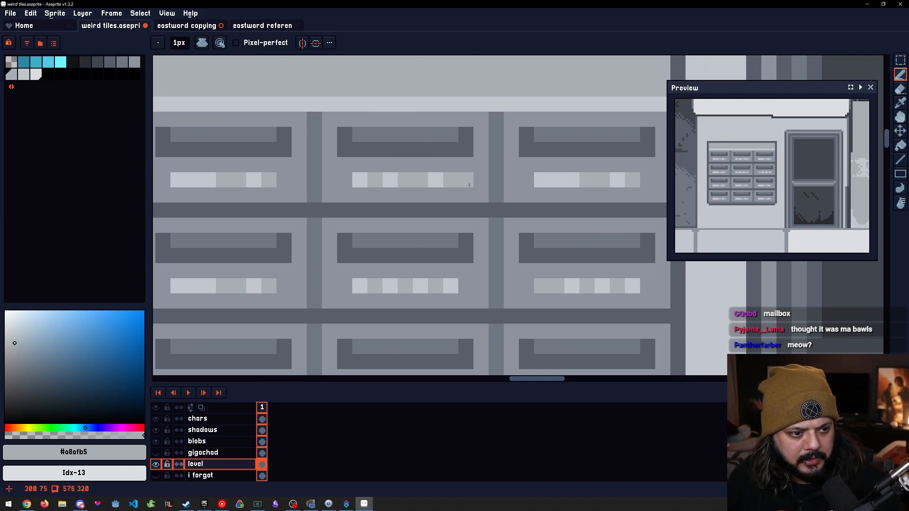
scroll(464, 189, right, 2)
scroll(469, 177, left, 7)
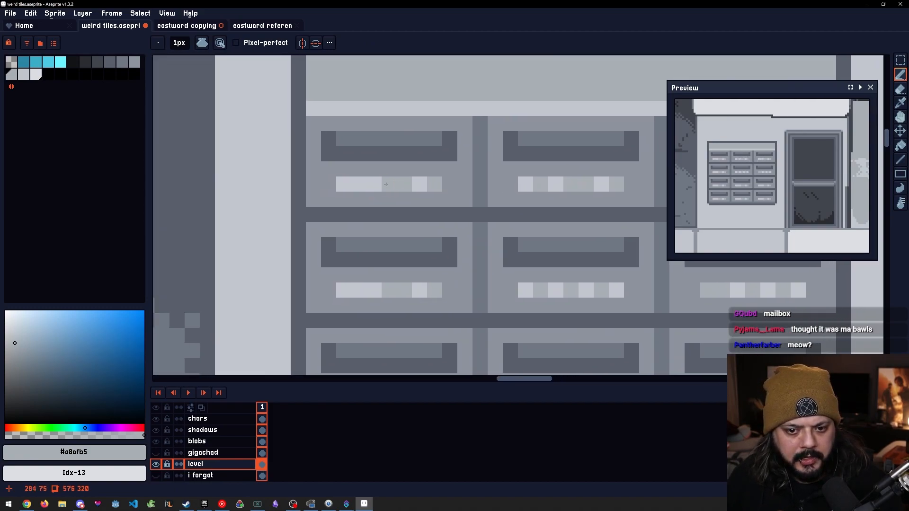
drag(345, 184, 379, 185)
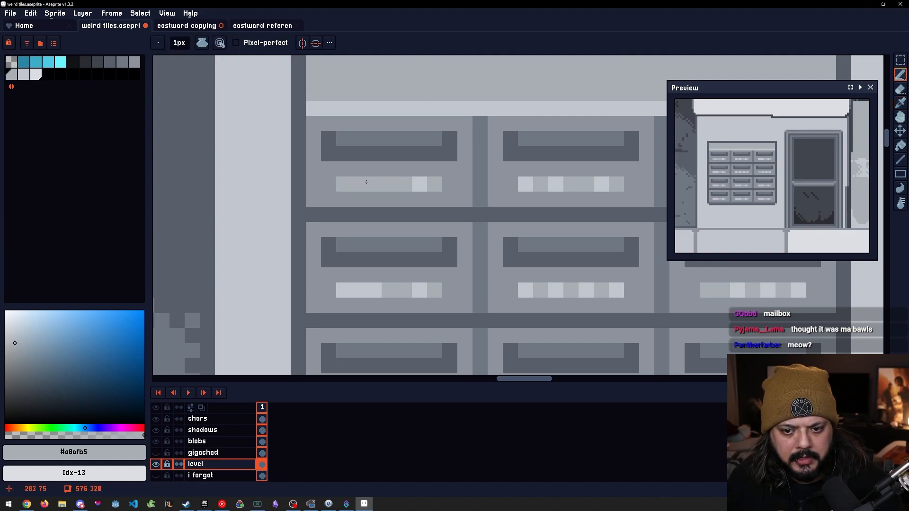
alt+click(417, 183)
scroll(434, 190, down, 2)
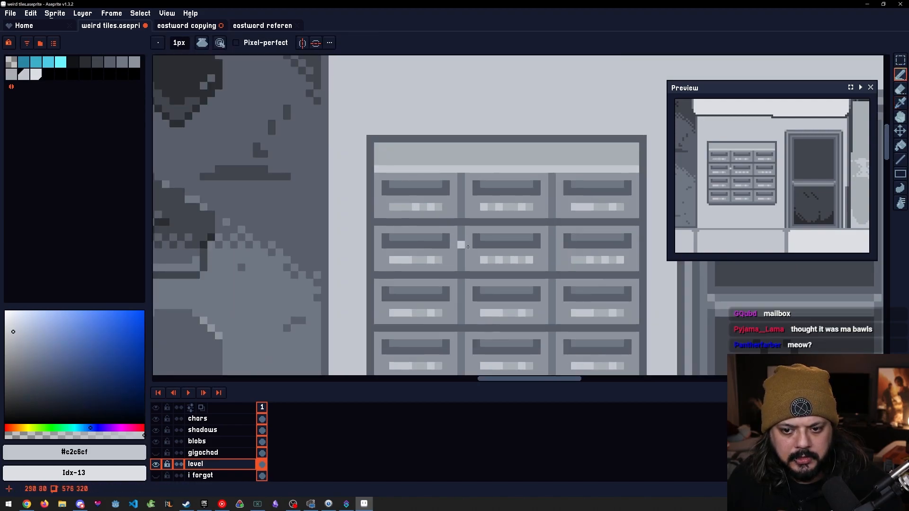
Copy the panel's top two mailbox rows onto the bottom two rows and deselect
scroll(395, 197, up, 1)
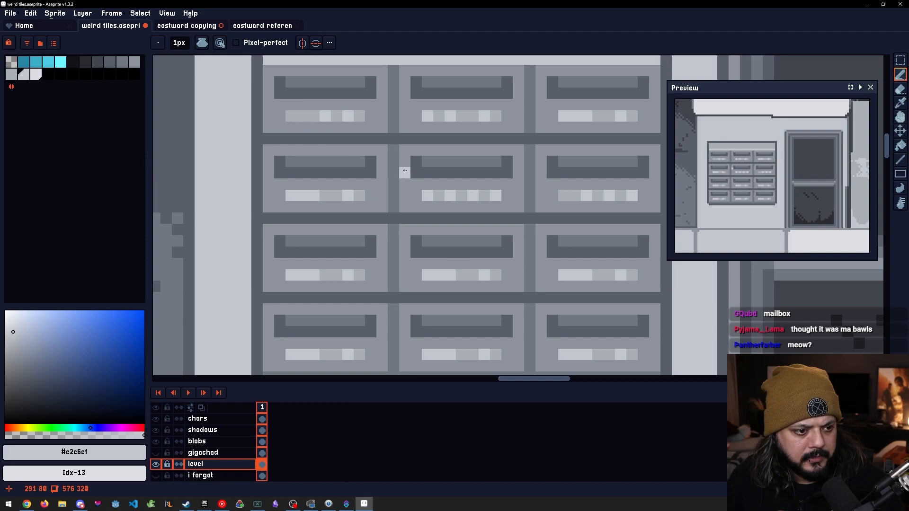
drag(408, 173, 355, 174)
drag(399, 130, 387, 156)
drag(466, 162, 417, 143)
scroll(417, 143, up, 3)
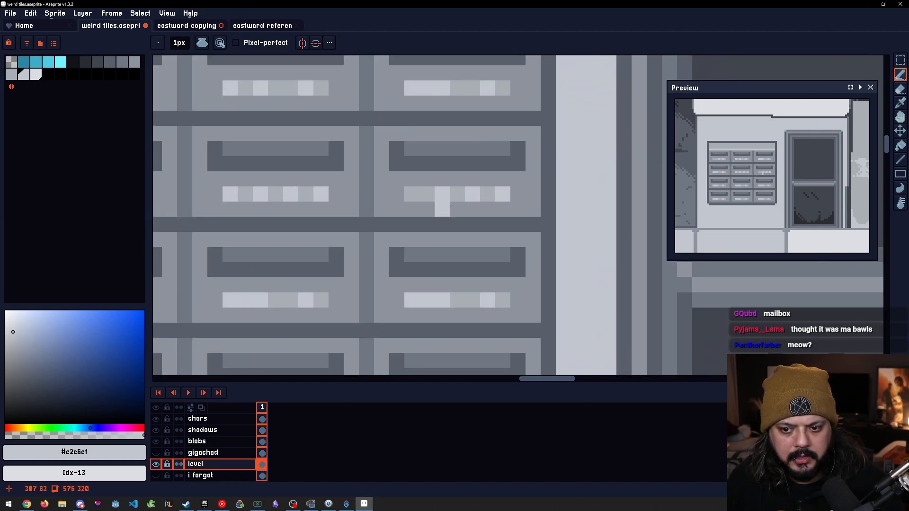
scroll(396, 217, down, 2)
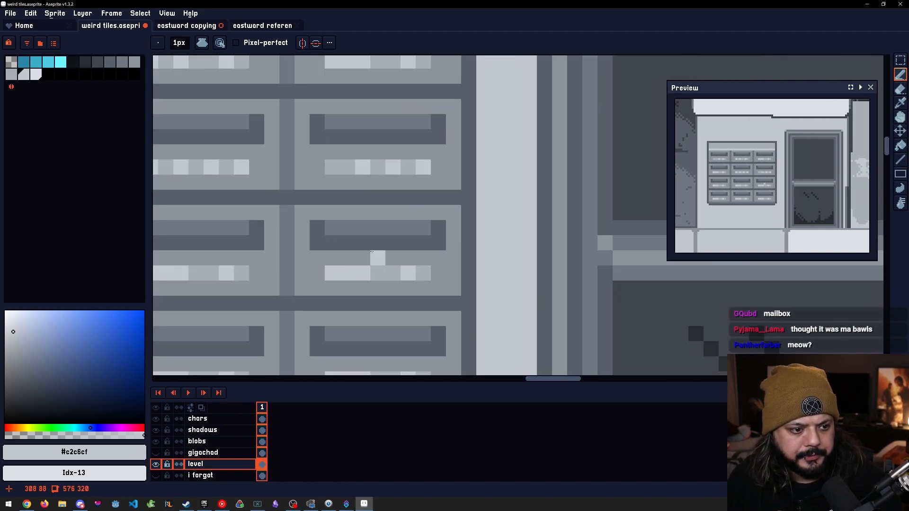
drag(342, 275, 422, 253)
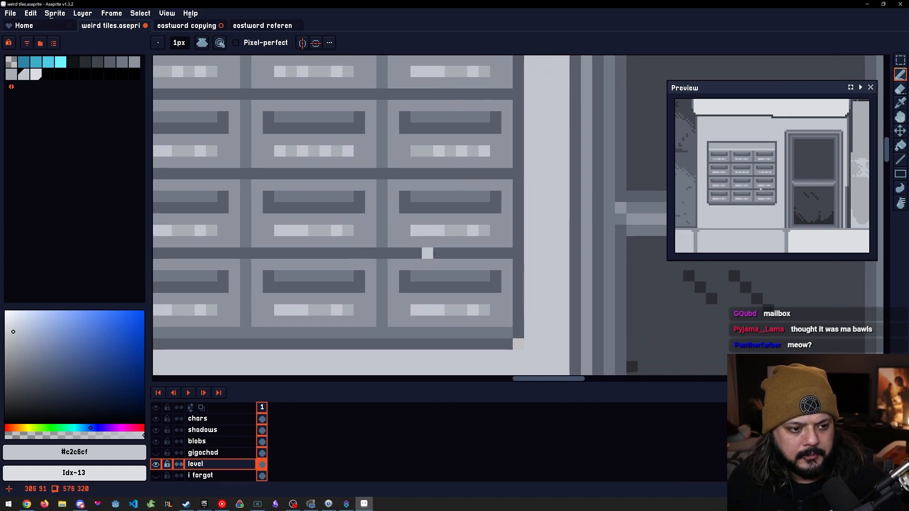
scroll(428, 243, down, 1)
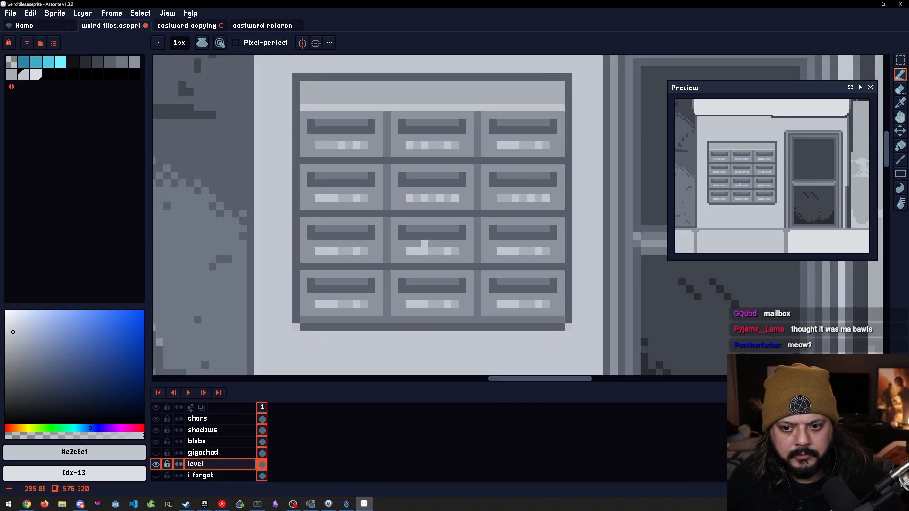
key(m)
mouse_move(565, 209)
mouse_down()
mouse_move(361, 136)
mouse_move(496, 206)
mouse_move(355, 146)
mouse_move(299, 108)
mouse_up()
drag(399, 163, 402, 258)
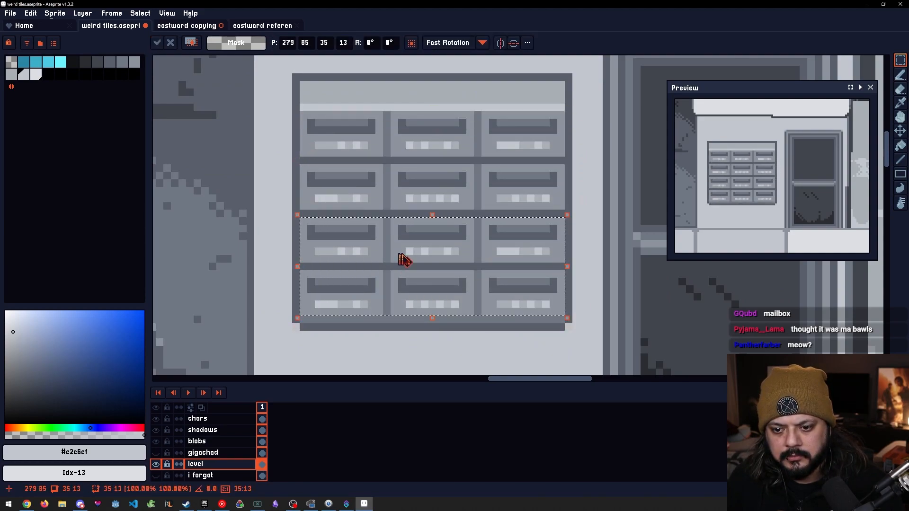
key(ctrl+d)
scroll(500, 234, down, 2)
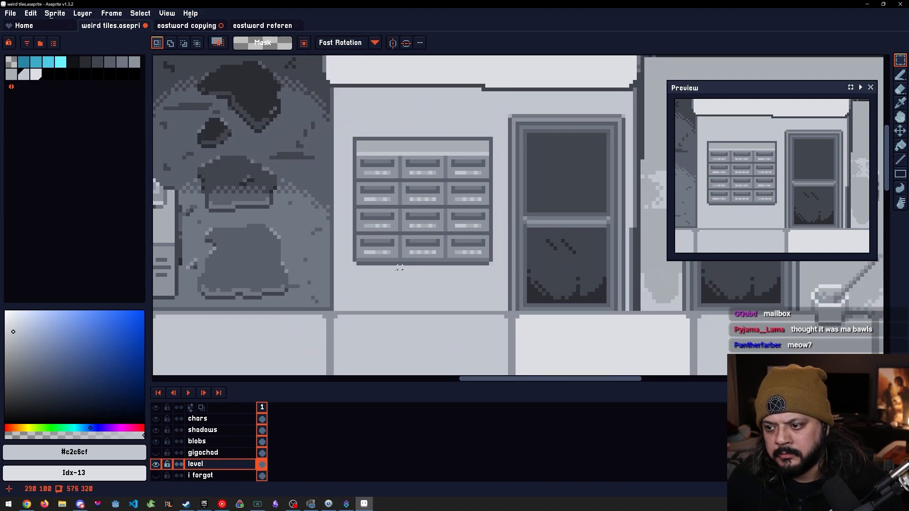
Paint a 2 px shadow in palette colour Idx-11 beneath the panel, with the lower row inset one pixel at each end
scroll(393, 258, up, 2)
key(i)
key(m)
key(bracketleft)
key(bracketright)
key(bracketright)
key(b)
key(bracketleft)
key(bracketleft)
click(322, 257)
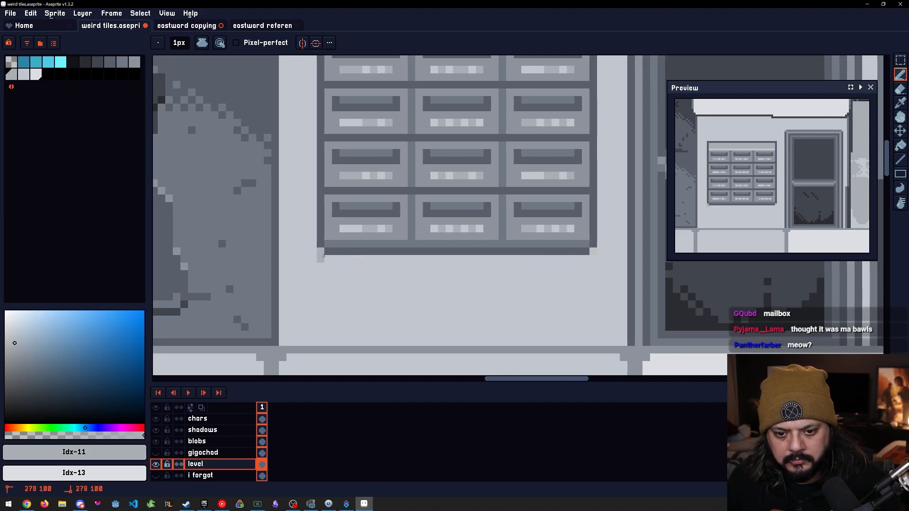
mouse_move(326, 258)
mouse_down()
mouse_move(594, 254)
mouse_move(583, 266)
mouse_move(386, 276)
mouse_move(324, 266)
mouse_up()
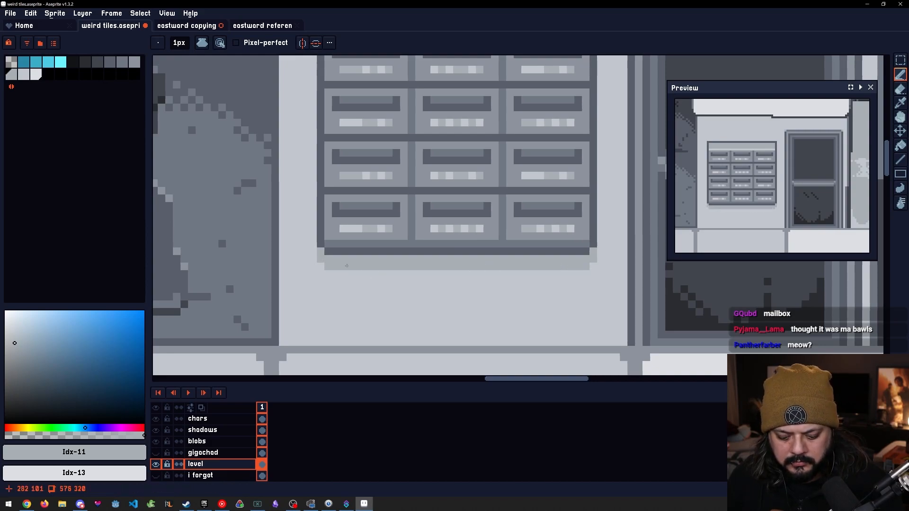
Darken the two shadow rows beneath the panel with palette colour Idx-10
key([)
drag(331, 258, 591, 258)
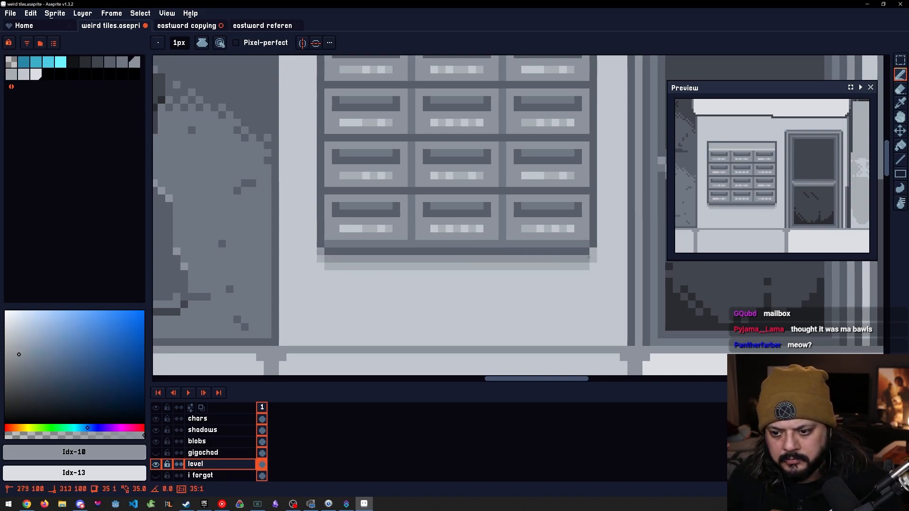
scroll(582, 283, down, 2)
scroll(582, 283, up, 2)
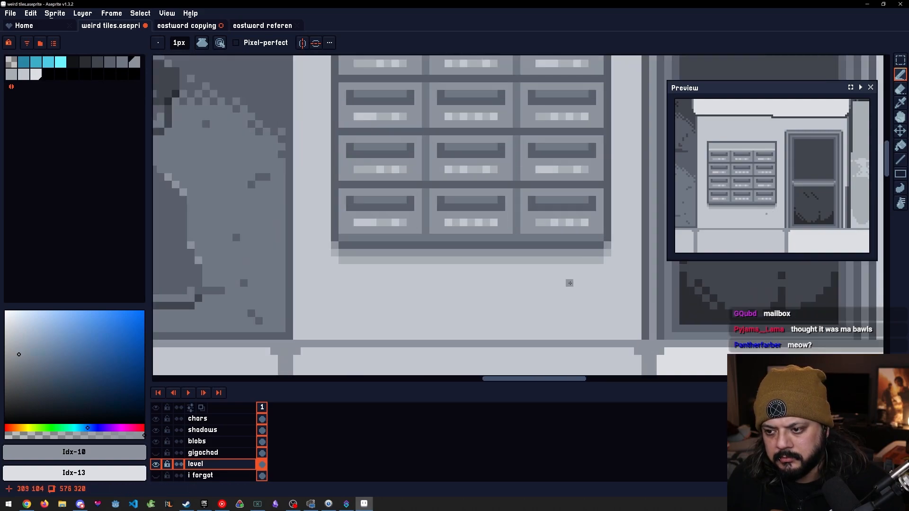
drag(344, 257, 609, 256)
Extend the panel's shadow down by a third row in Idx-10, inset one pixel at each end
scroll(577, 284, down, 3)
scroll(574, 289, down, 2)
drag(573, 289, 405, 284)
scroll(470, 328, down, 1)
drag(469, 328, 453, 293)
scroll(452, 294, up, 1)
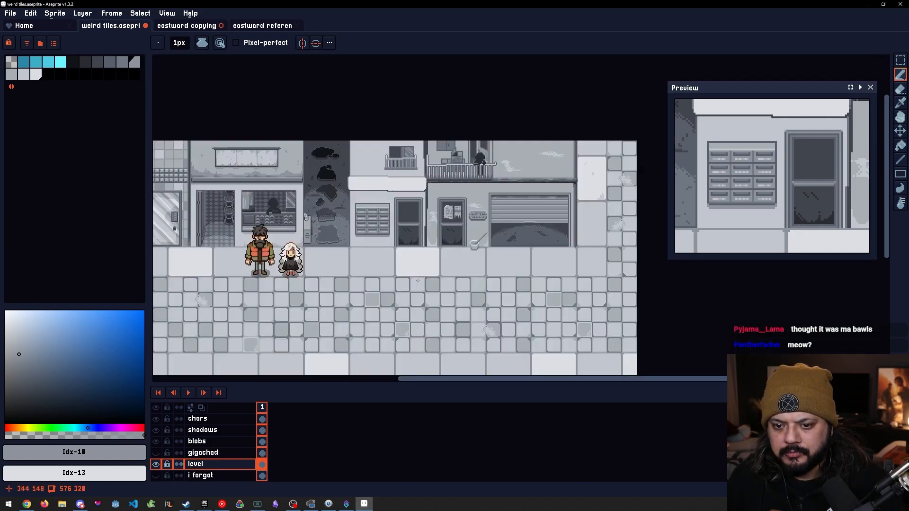
drag(385, 278, 382, 295)
scroll(340, 274, up, 4)
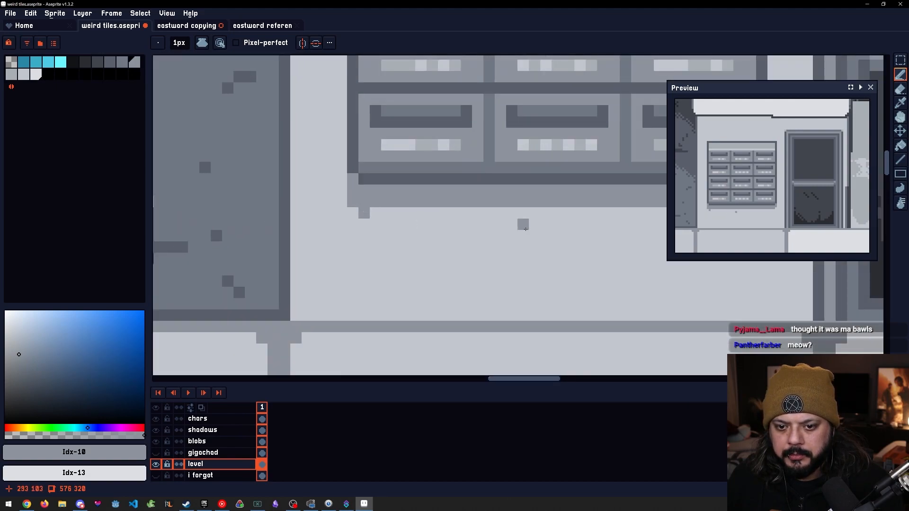
drag(515, 227, 326, 227)
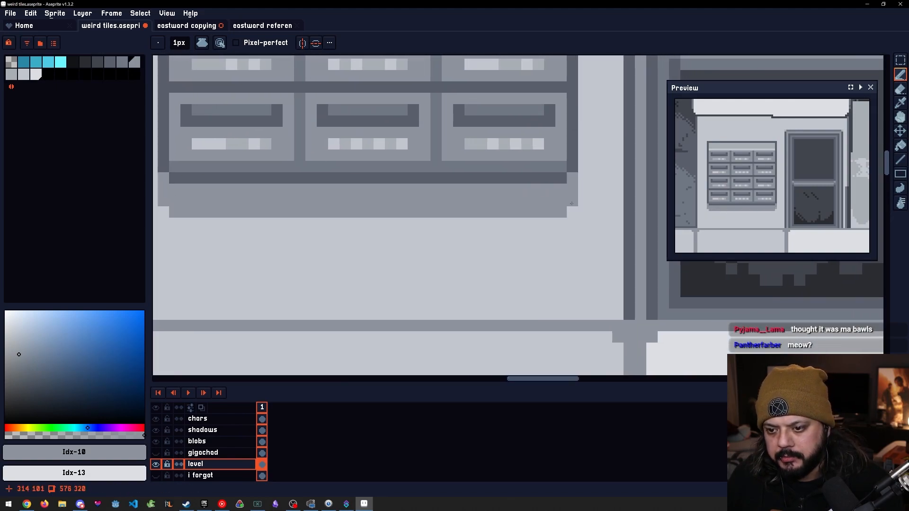
Repaint the shadow's bottom row and outer lower corner pixels in Idx-11 to soften its edge
scroll(516, 253, down, 4)
scroll(517, 253, up, 4)
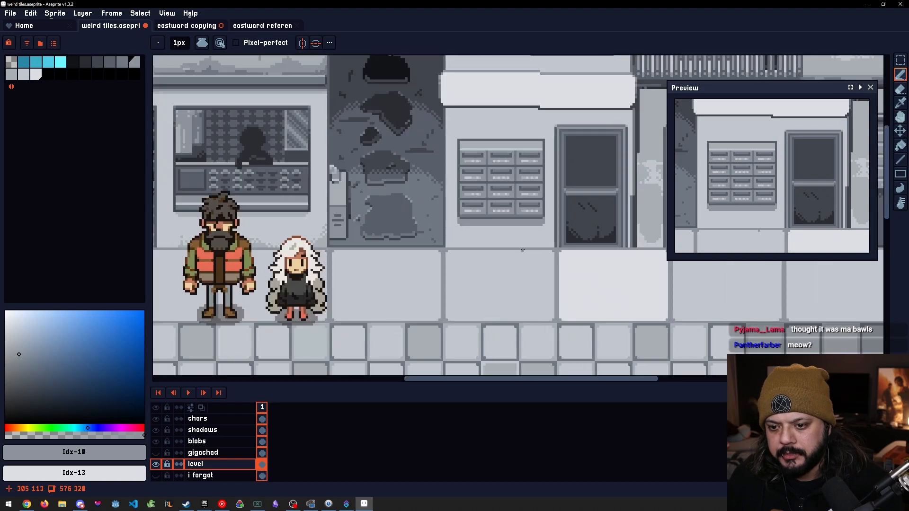
key(bracketleft)
key(bracketright)
key(bracketright)
click(581, 151)
drag(244, 152, 381, 175)
shift+click(334, 174)
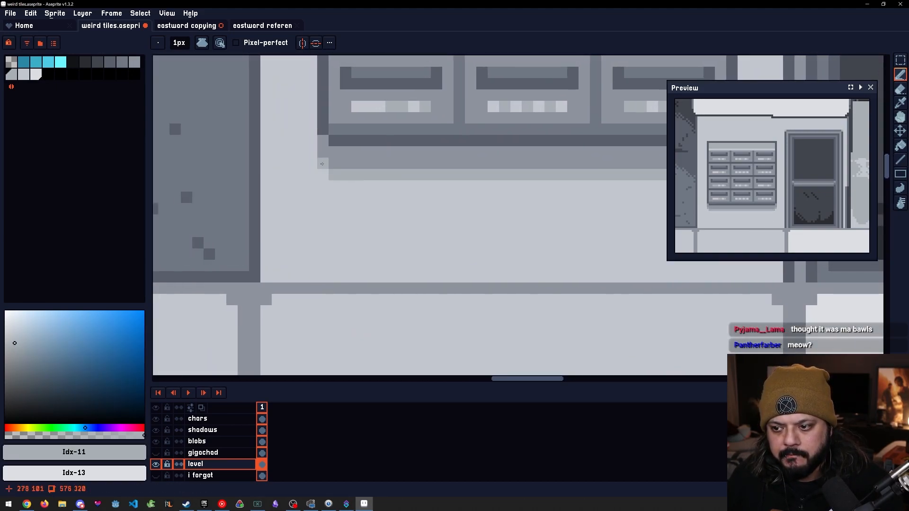
Fill the shadow's upper band with Idx-9 and its bottom row and corner pixels with Idx-10
scroll(369, 207, down, 5)
scroll(713, 232, down, 2)
scroll(712, 232, up, 3)
drag(529, 227, 569, 253)
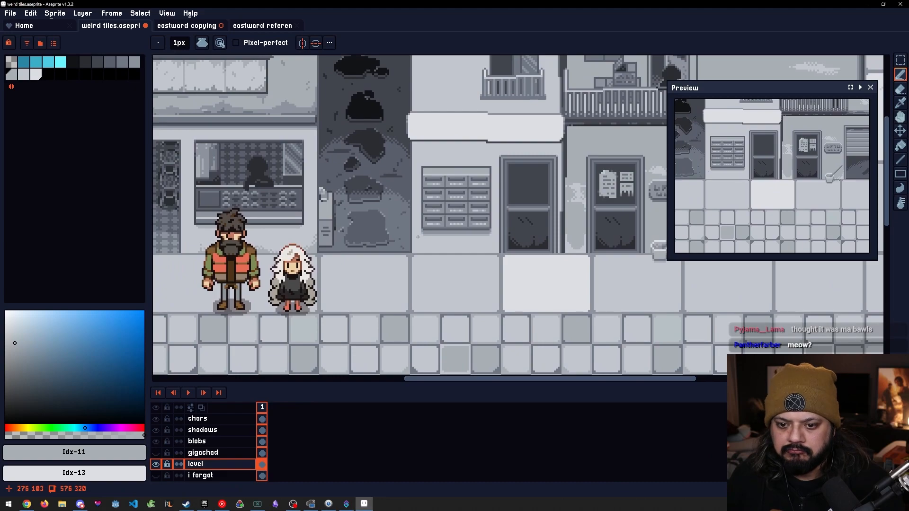
drag(438, 235, 378, 275)
drag(450, 281, 431, 288)
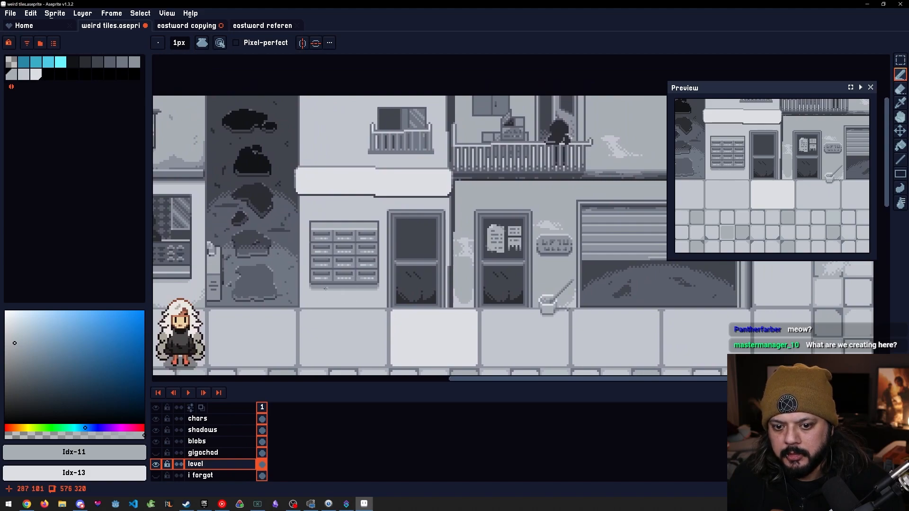
scroll(341, 297, up, 4)
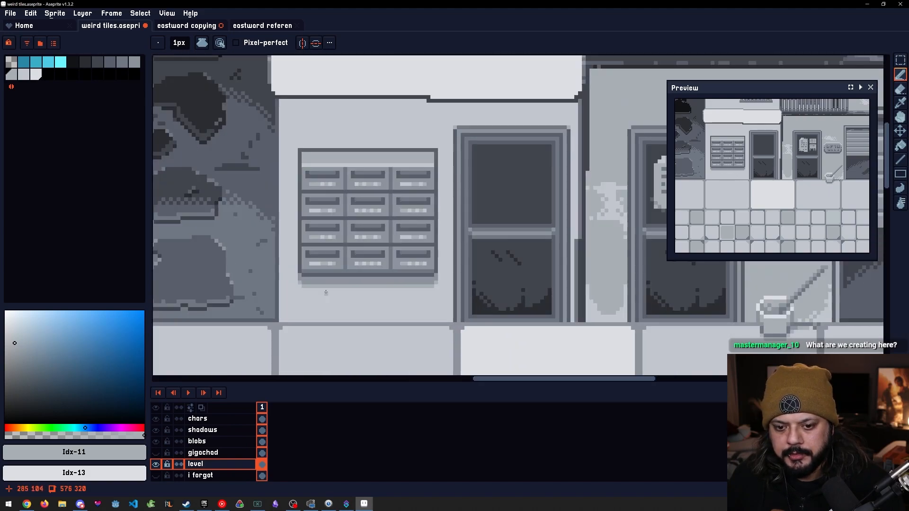
alt+click(310, 266)
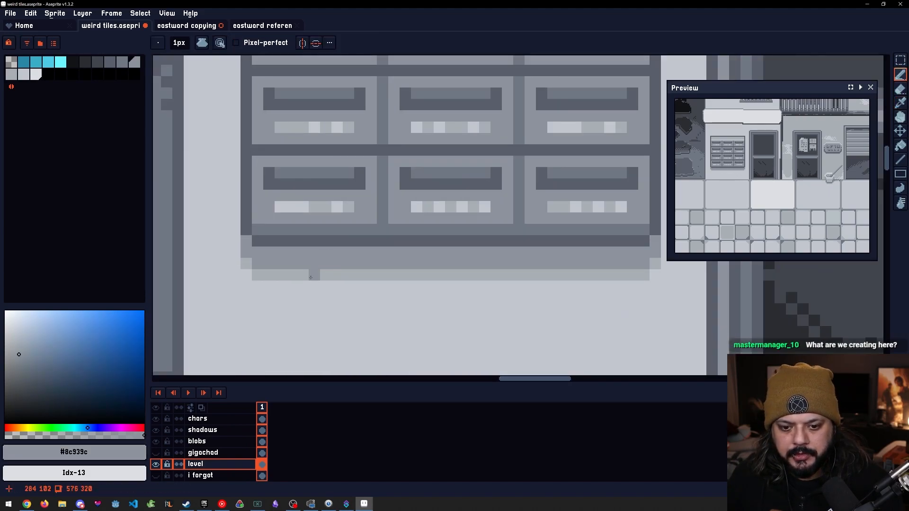
key(g)
click(281, 260)
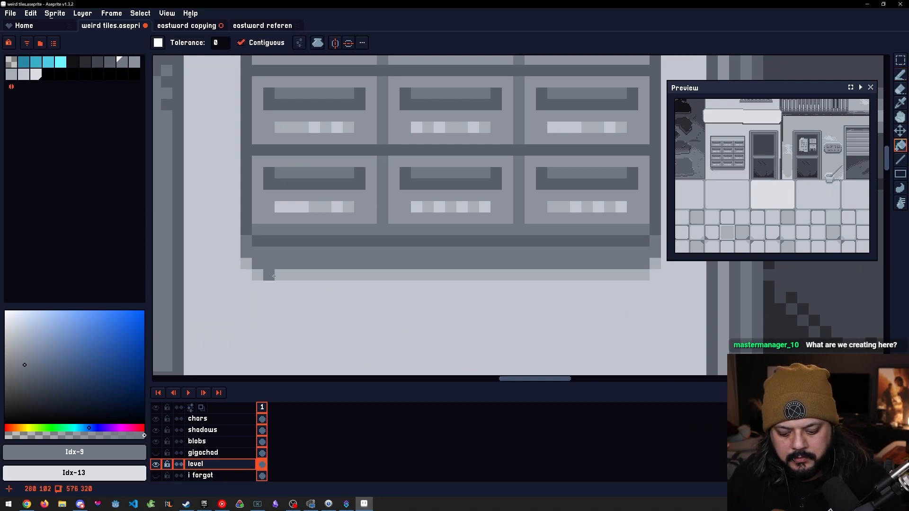
key(bracketright)
click(268, 275)
click(246, 263)
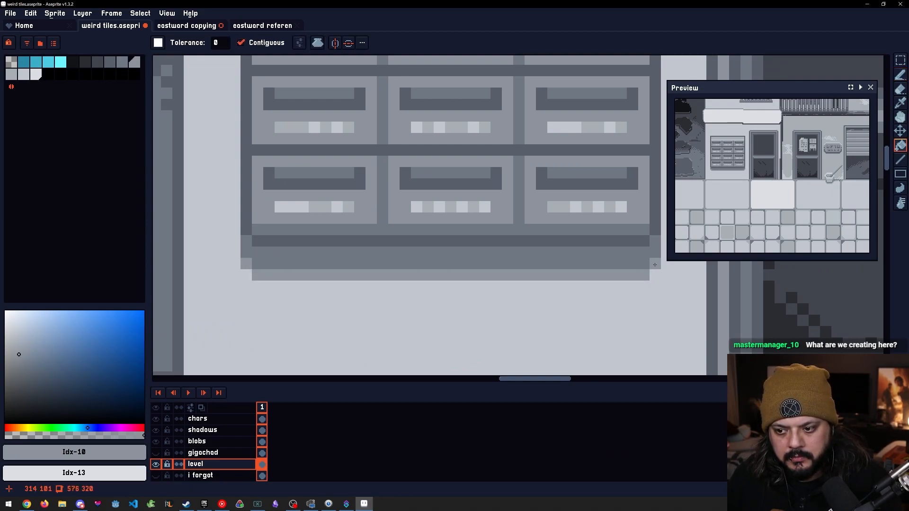
Flip the panel's bottom two mailbox rows horizontally and deselect
scroll(577, 293, down, 4)
scroll(526, 327, down, 1)
key(bracketleft)
drag(518, 206, 440, 193)
scroll(444, 269, up, 2)
mouse_move(444, 270)
mouse_down()
mouse_move(507, 262)
mouse_move(445, 281)
mouse_up()
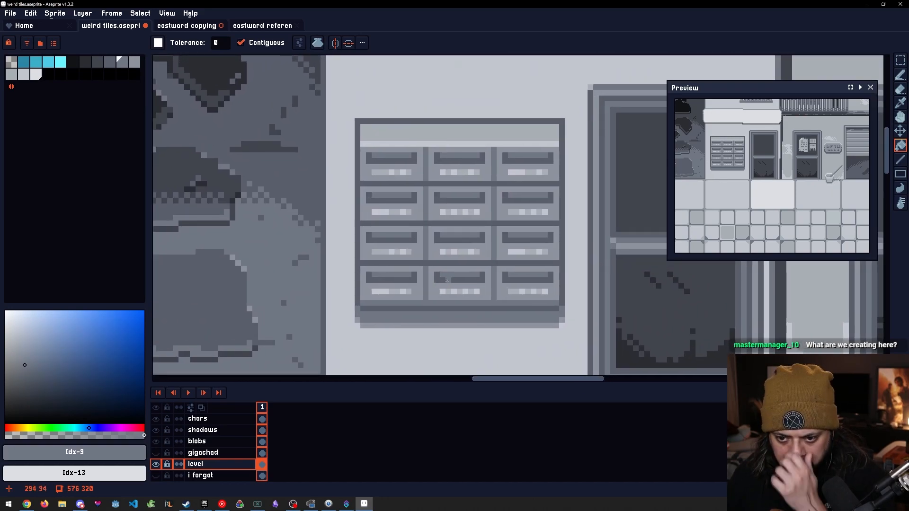
key(m)
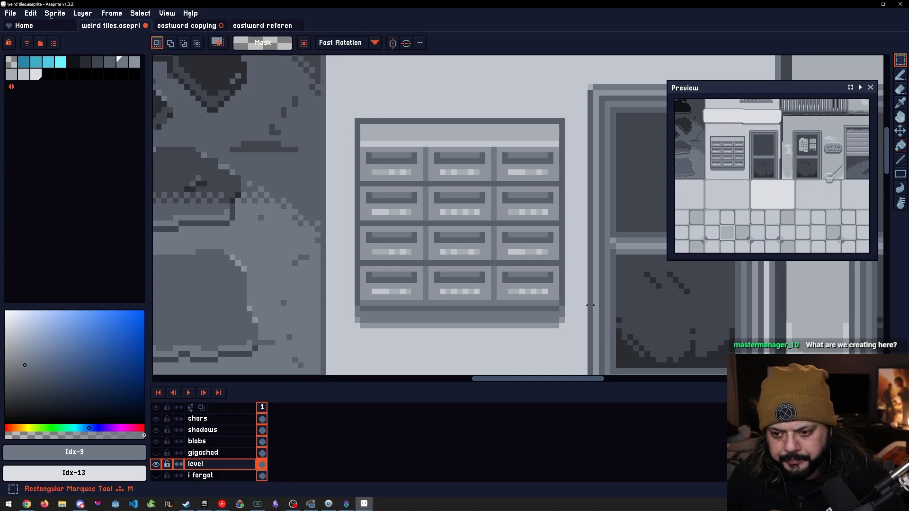
drag(556, 297, 363, 229)
key(shift+h)
click(449, 337)
scroll(448, 337, down, 2)
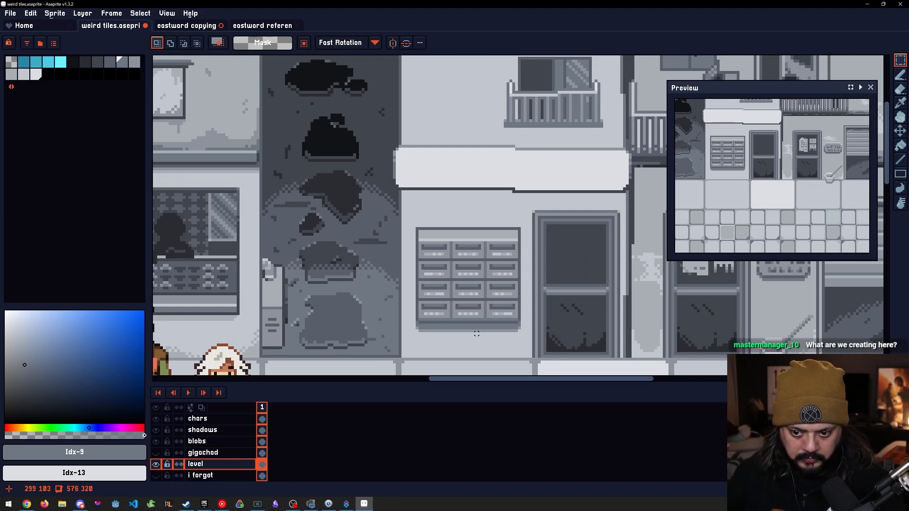
Save the file and review the finished mailbox panel within the whole street scene
drag(503, 294, 486, 269)
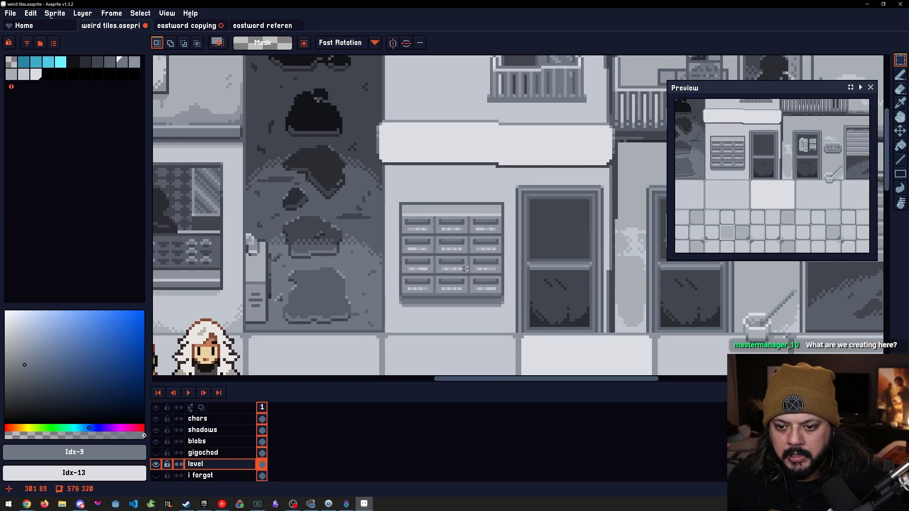
scroll(463, 271, up, 1)
key(ctrl+s)
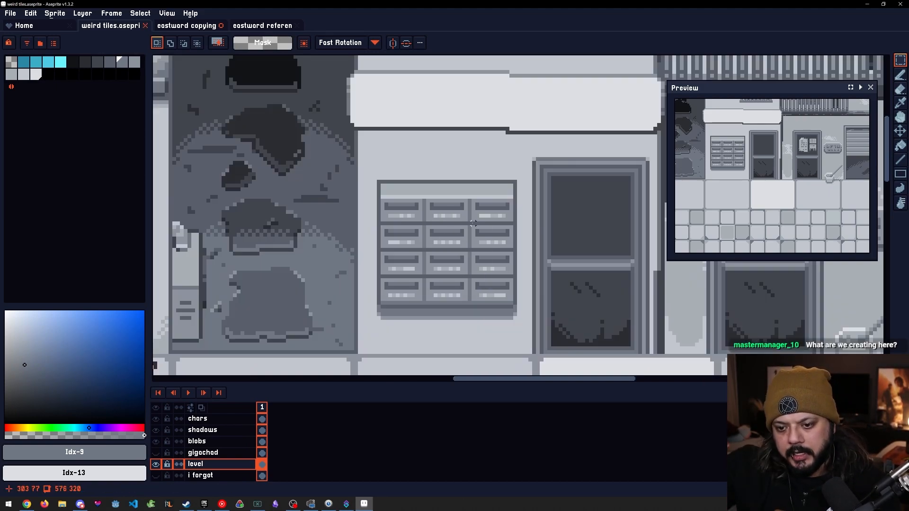
scroll(473, 223, down, 4)
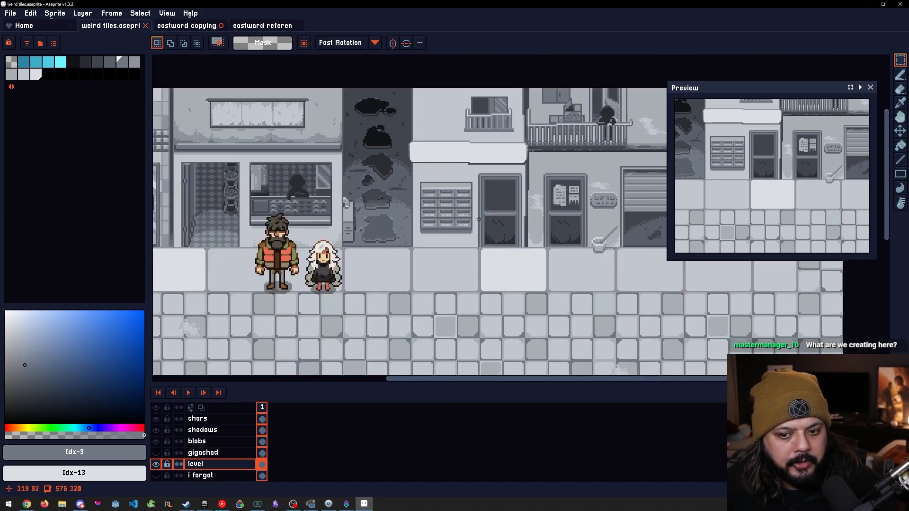
scroll(479, 220, down, 2)
drag(499, 273, 415, 259)
scroll(498, 236, up, 1)
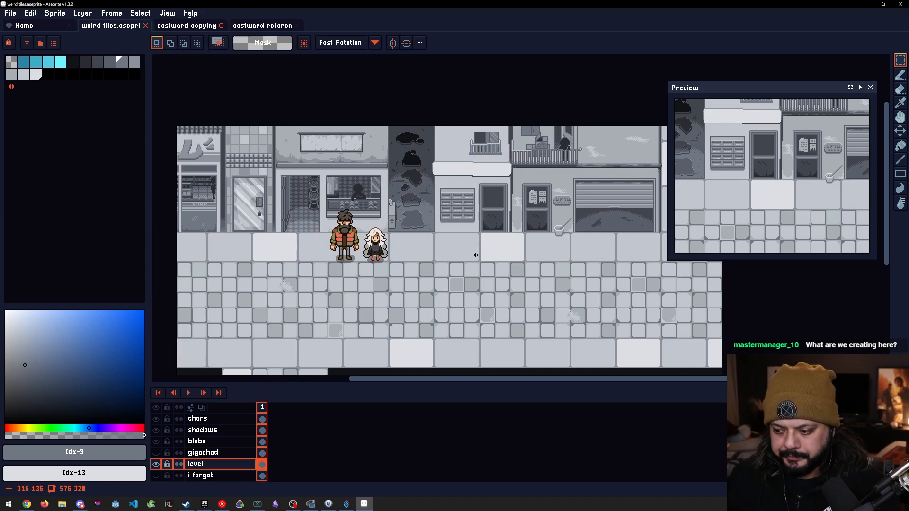
Paint a small solid irregular patch in Idx-11 across the junction between the middle and right mailboxes of the top two rows
scroll(472, 231, up, 5)
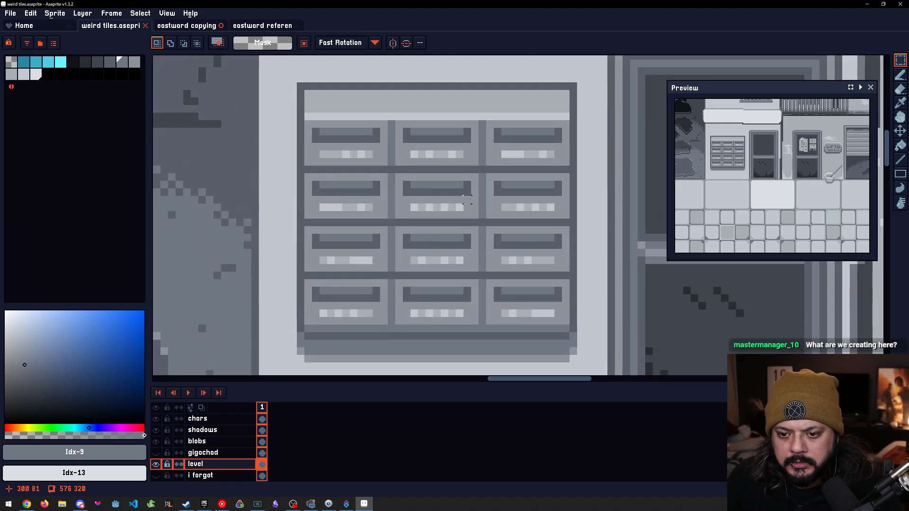
alt+click(468, 186)
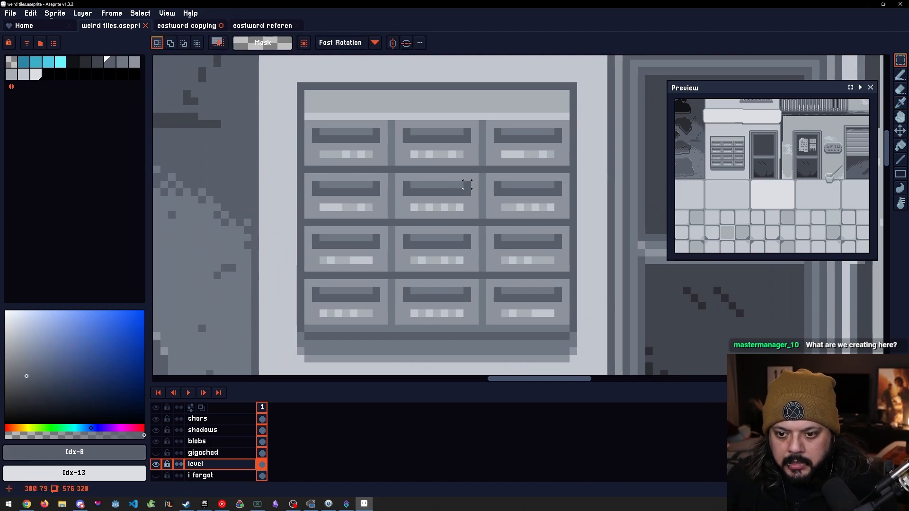
alt+click(460, 185)
key([)
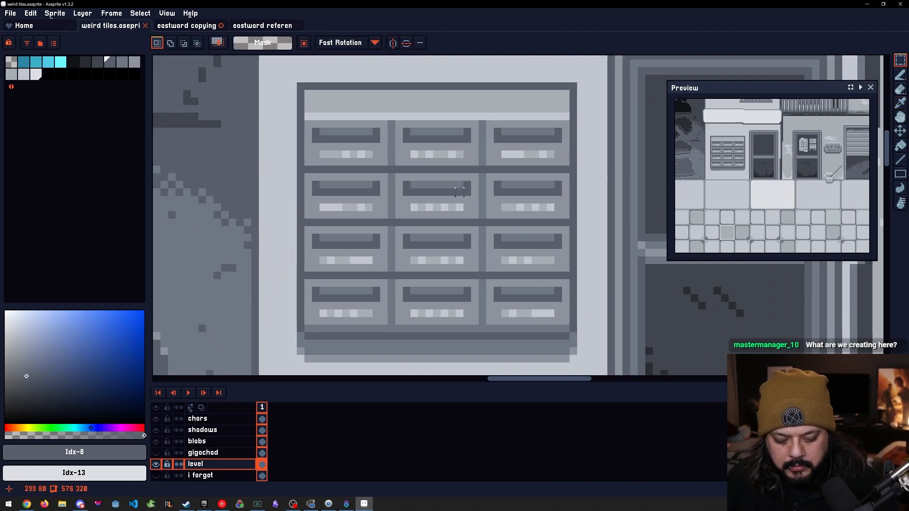
key(b)
key(bracketright)
key(bracketright)
key(bracketright)
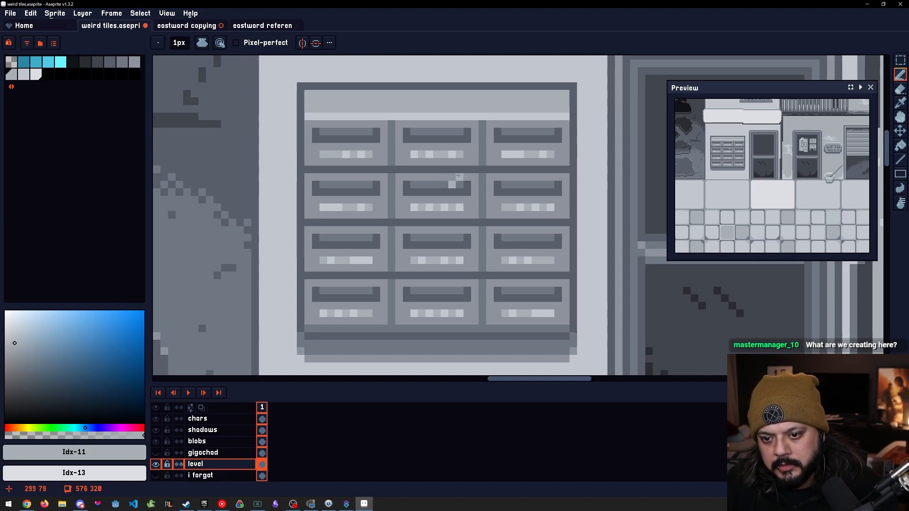
drag(460, 170, 462, 161)
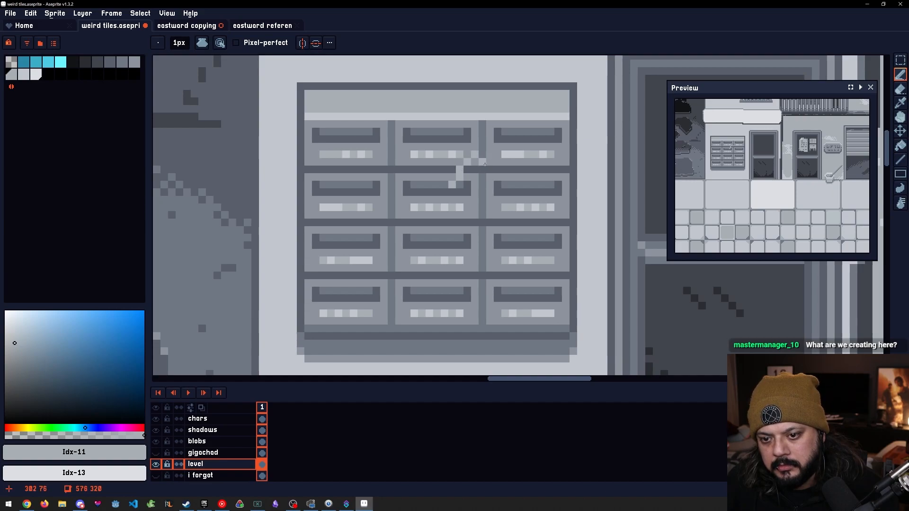
shift+click(491, 171)
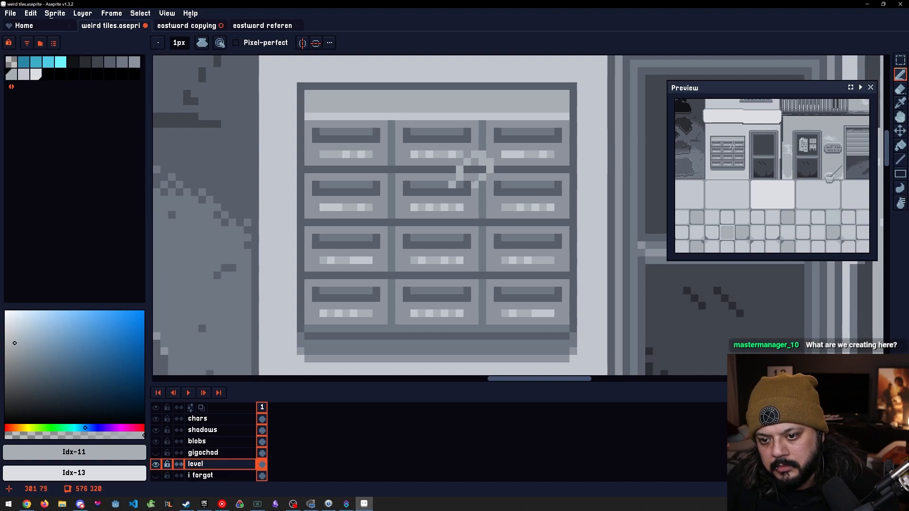
scroll(483, 182, up, 1)
mouse_move(469, 174)
mouse_down()
mouse_move(471, 162)
mouse_move(479, 164)
mouse_up()
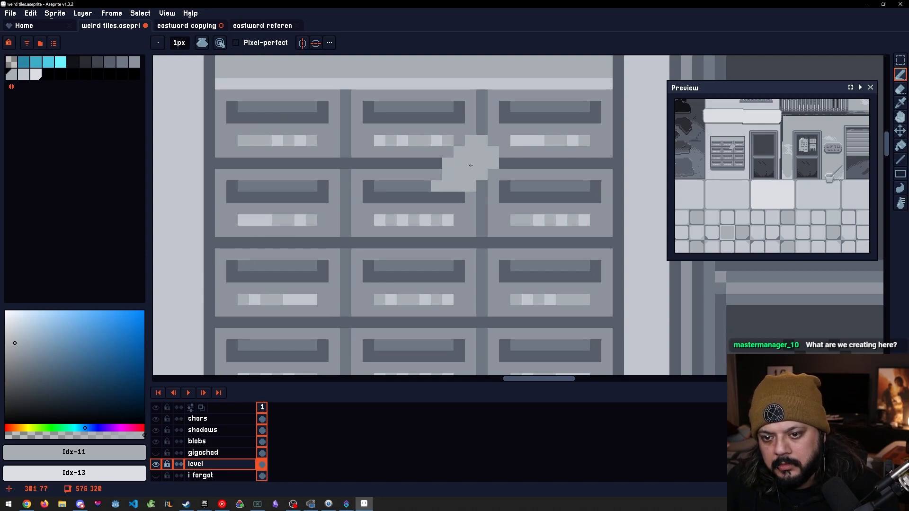
Repaint the patch's outer edge pixels in Idx-9, keeping a lighter core
key(])
key([)
key([)
alt+click(443, 174)
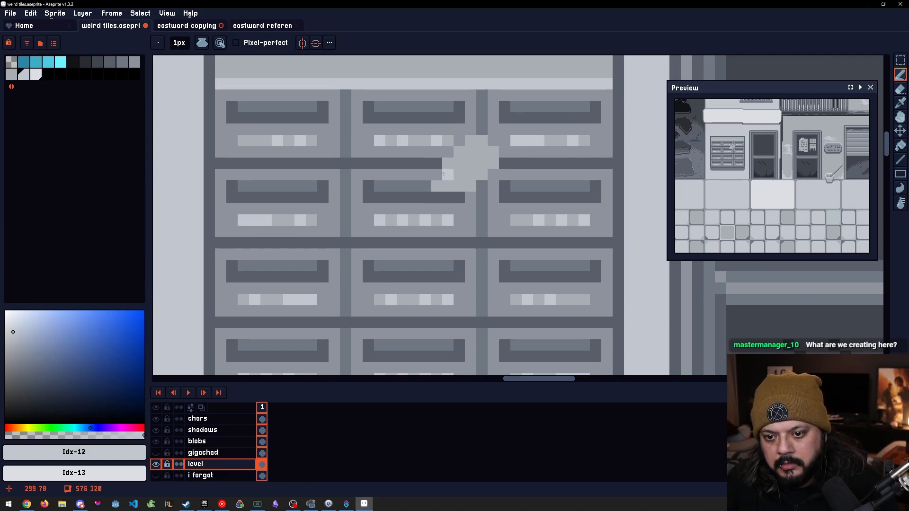
alt+click(438, 184)
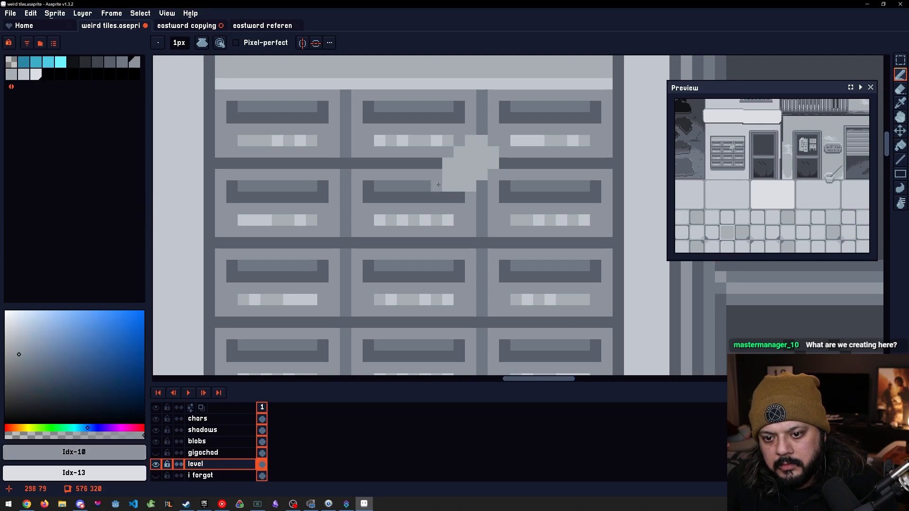
drag(454, 155, 456, 159)
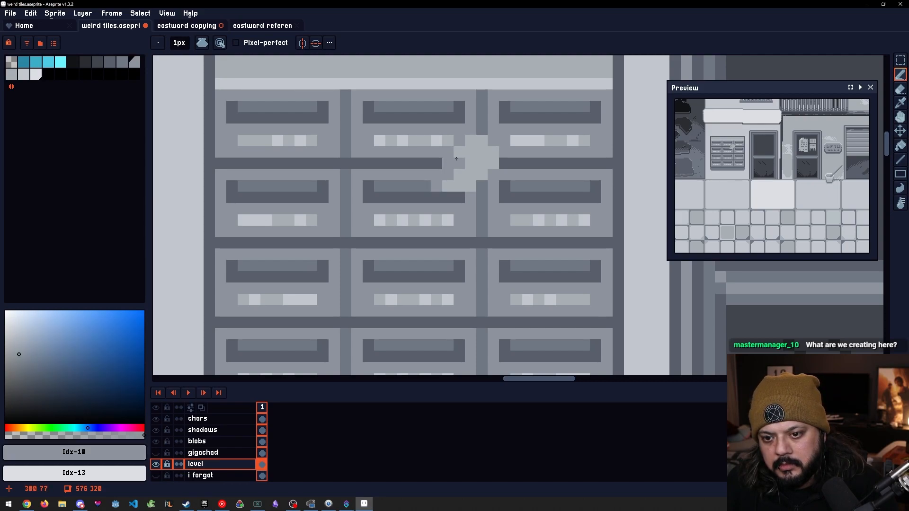
alt+click(446, 176)
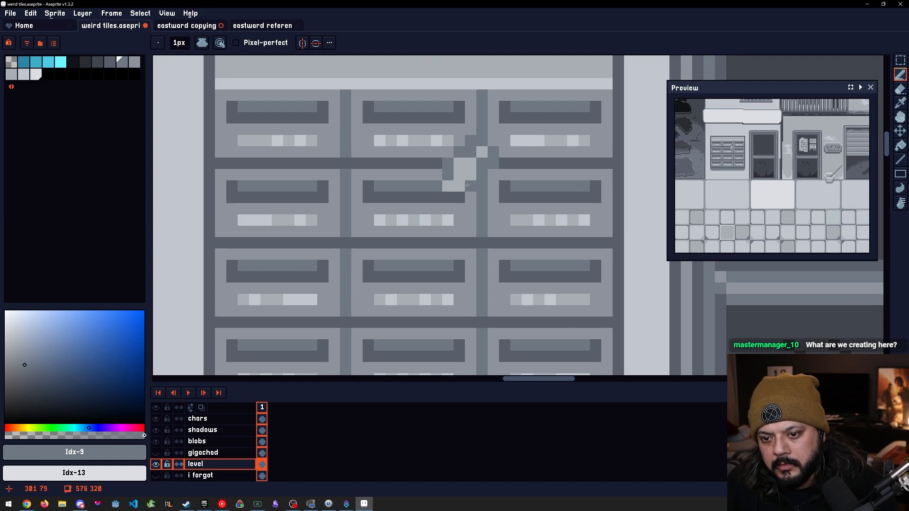
click(458, 186)
Shade the underside and right side of the patch's light core with Idx-10 pixels
alt+click(458, 178)
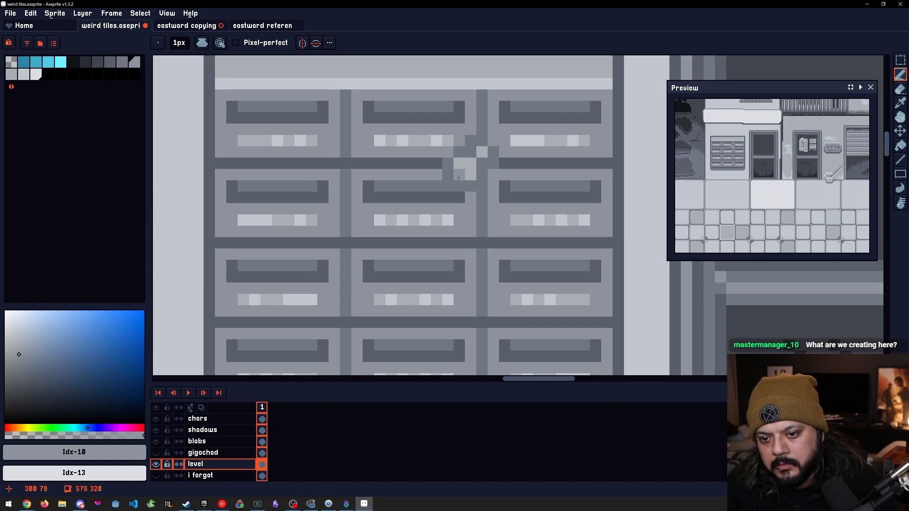
key(bracketright)
key(bracketleft)
click(482, 159)
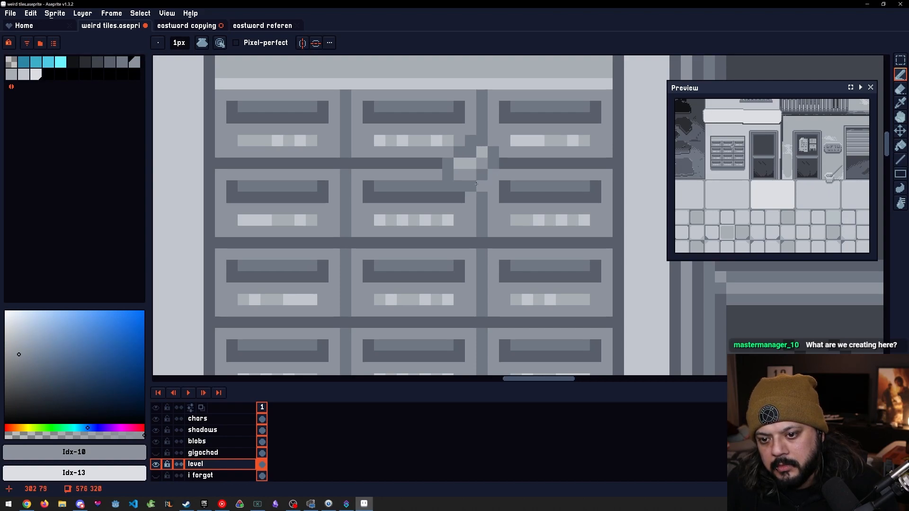
scroll(481, 239, down, 5)
scroll(480, 219, down, 1)
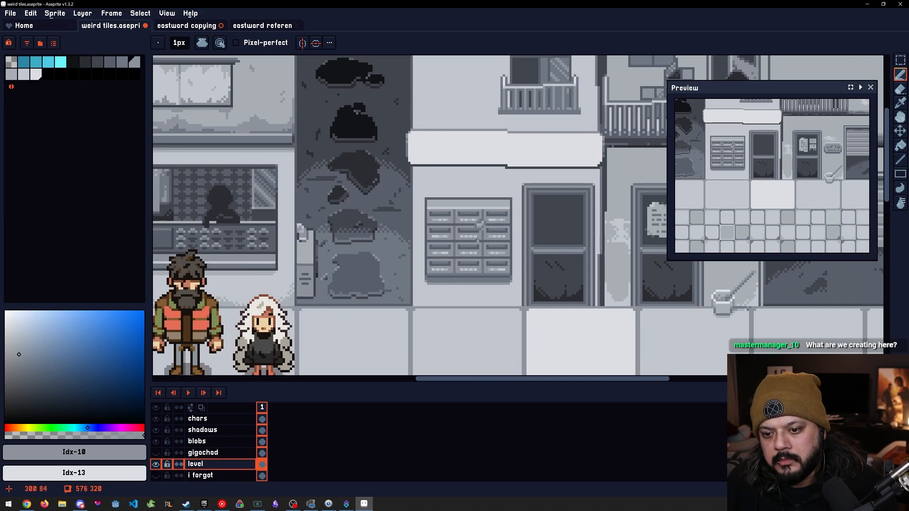
Repaint the patch's upper and left edge pixels in Idx-11, leaving one darker pixel in the middle
scroll(492, 199, up, 6)
key(bracketleft)
key(bracketleft)
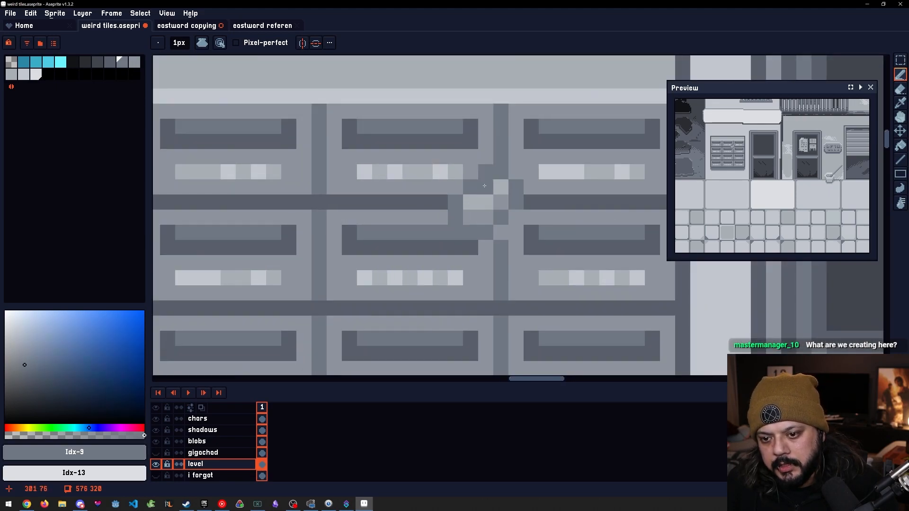
key(bracketright)
key(bracketright)
key(bracketright)
key(bracketright)
click(486, 184)
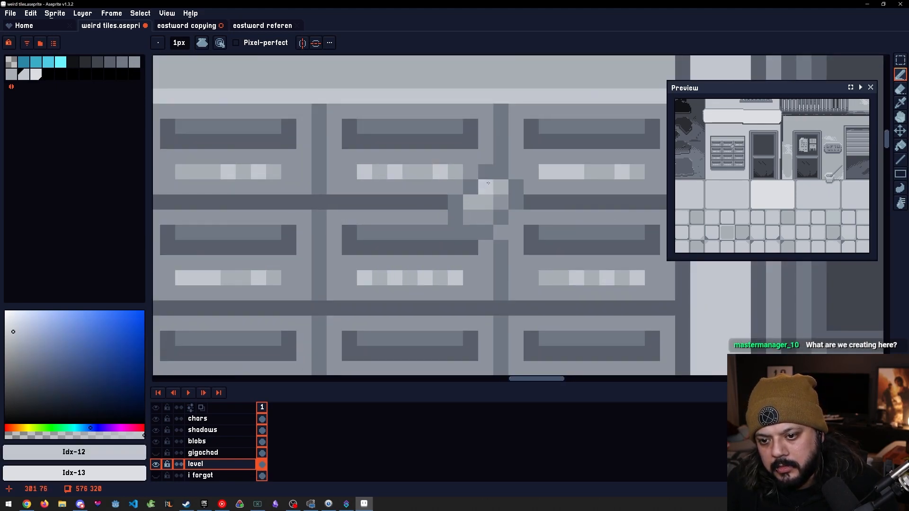
key(bracketleft)
key(bracketright)
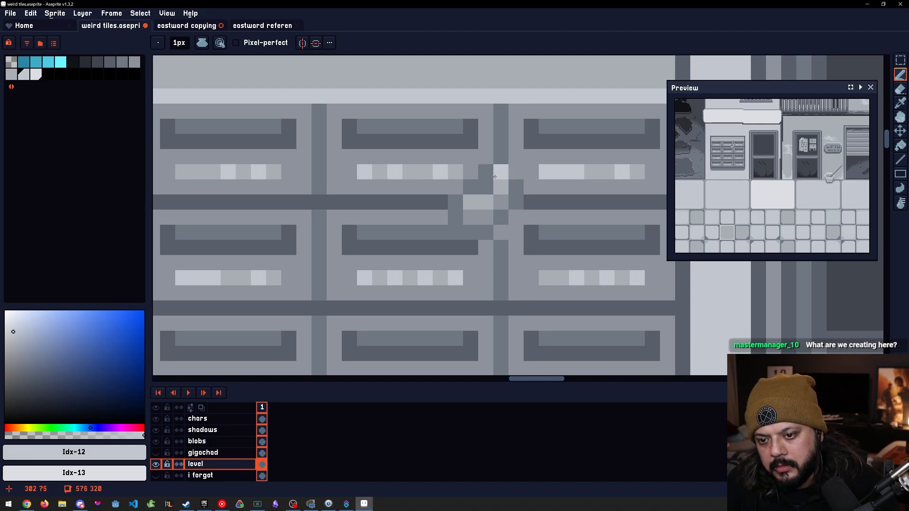
key(bracketleft)
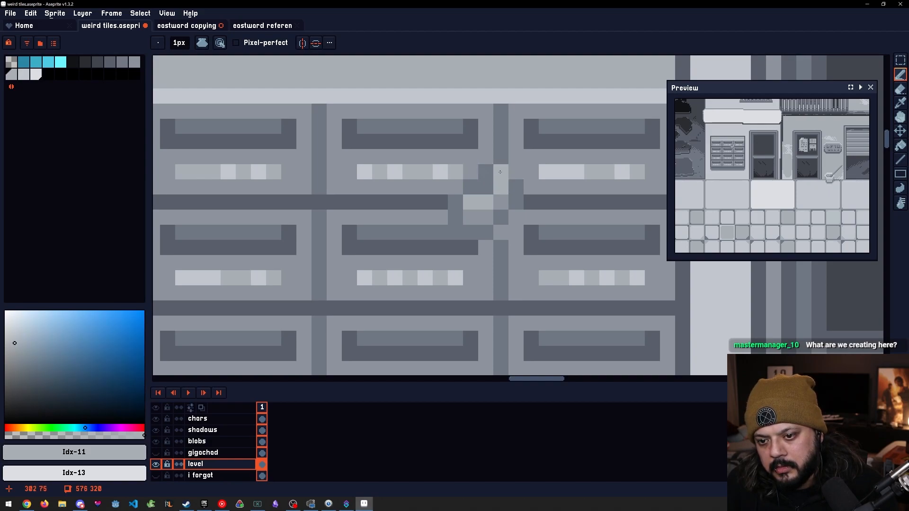
drag(499, 171, 470, 187)
click(457, 201)
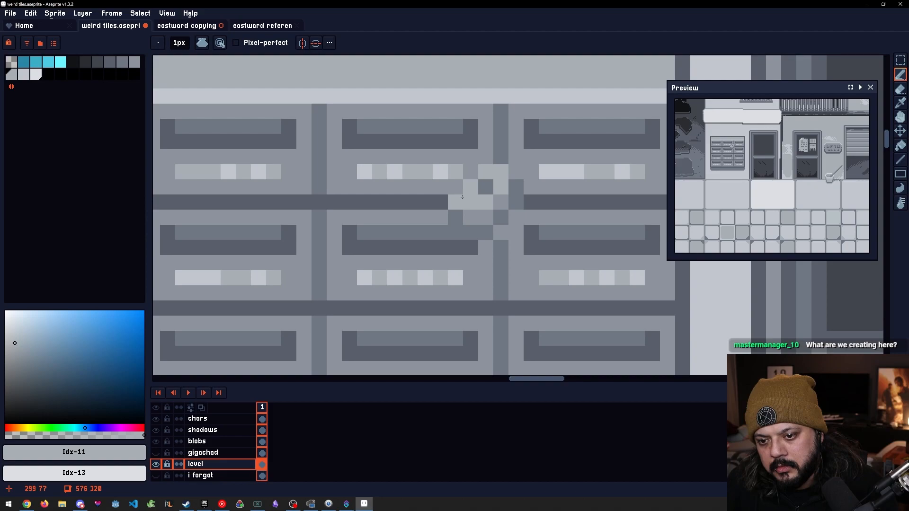
Extend the patch's lower left edge outward by one pixel in Idx-9
scroll(464, 197, down, 2)
scroll(471, 195, up, 2)
scroll(494, 184, down, 1)
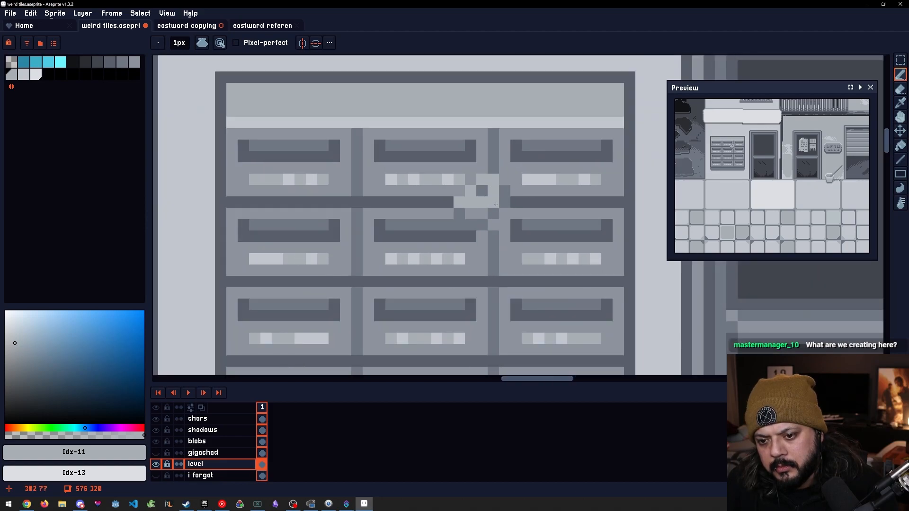
scroll(494, 204, up, 2)
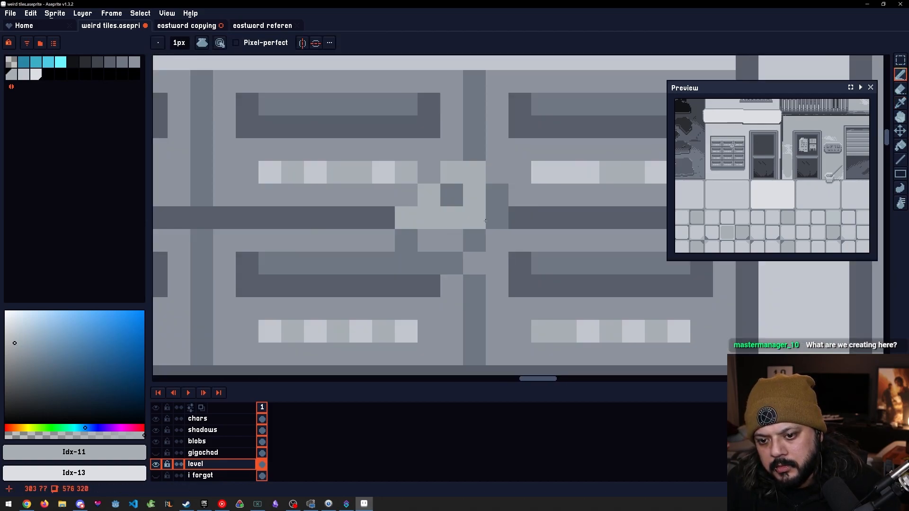
scroll(485, 221, down, 3)
scroll(473, 214, up, 2)
alt+click(457, 223)
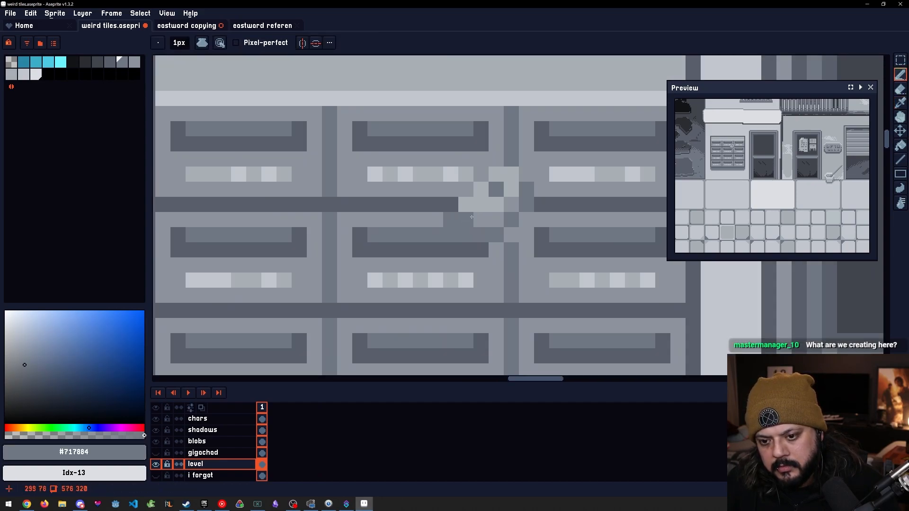
Try darkening the patch's centre, right edge and lower edge pixels with Idx-8, and undo the strokes
key([)
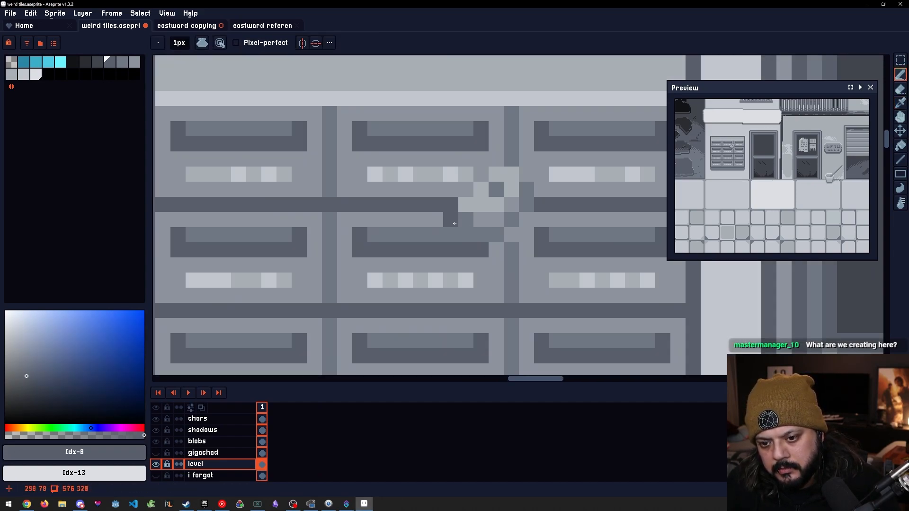
click(496, 190)
click(511, 219)
click(526, 204)
click(524, 193)
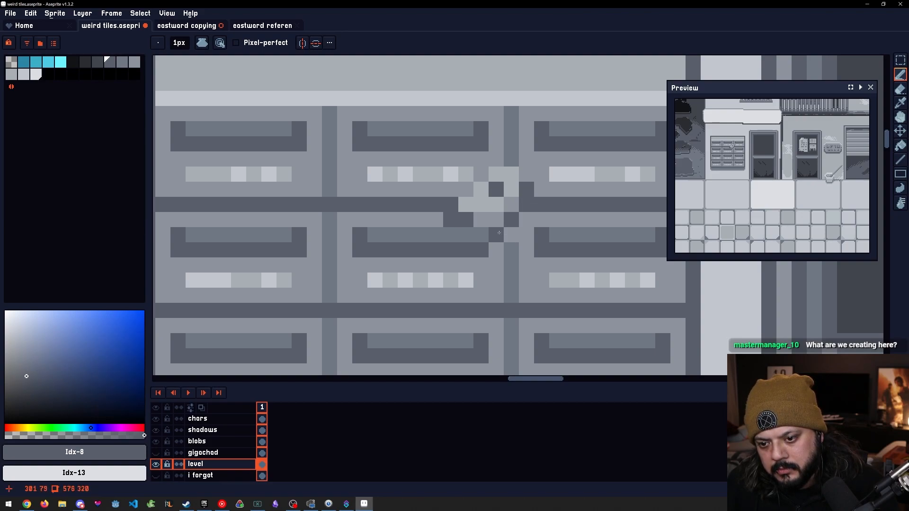
scroll(491, 241, down, 8)
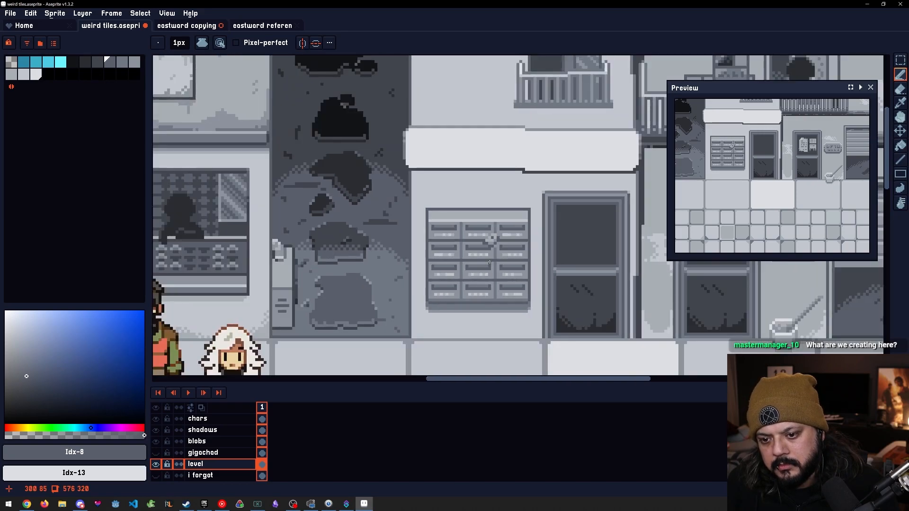
scroll(489, 264, up, 4)
click(525, 224)
key(ctrl+z)
key(ctrl+z)
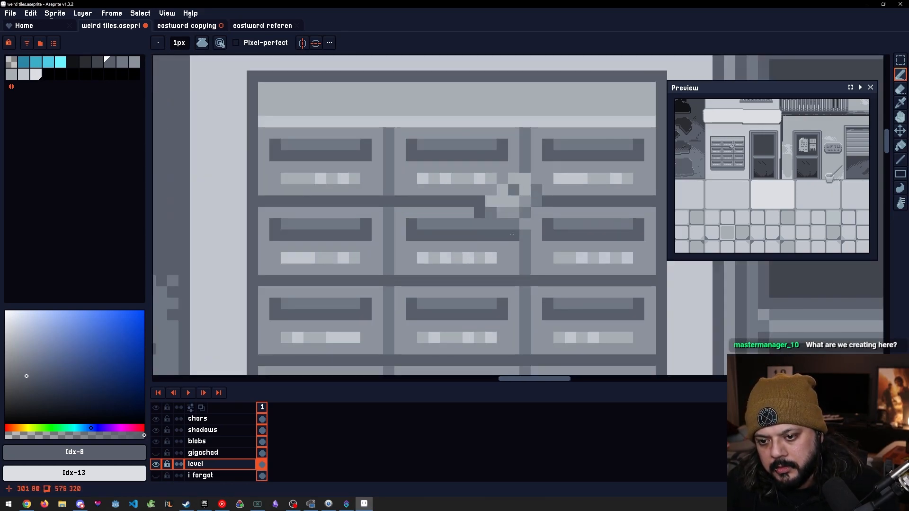
Repaint the patch's bottom edge, lower right corner and centre pixels in Idx-8
scroll(488, 219, up, 1)
alt+click(475, 212)
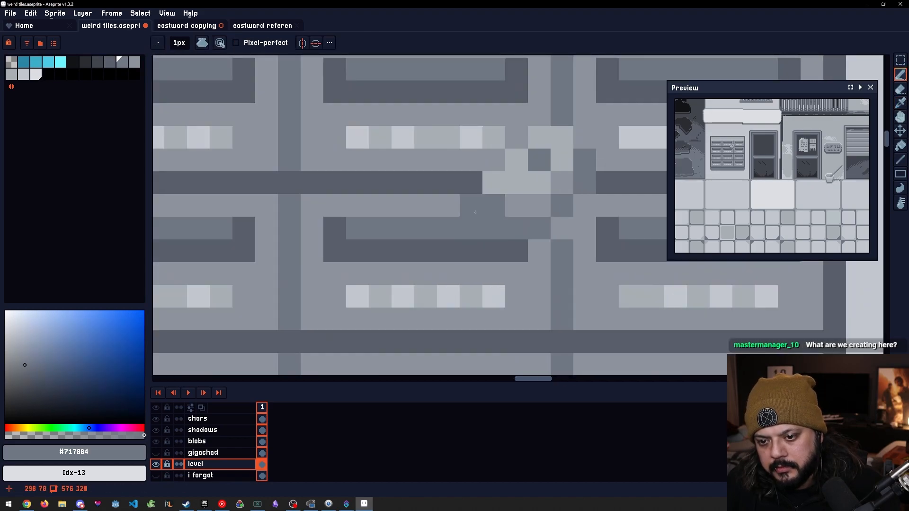
drag(535, 216, 497, 236)
key(alt)
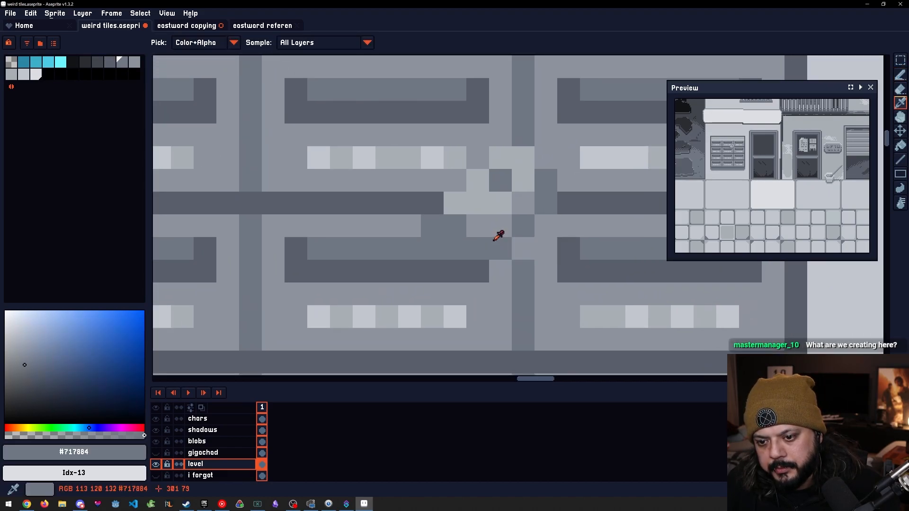
key(bracketleft)
key(bracketright)
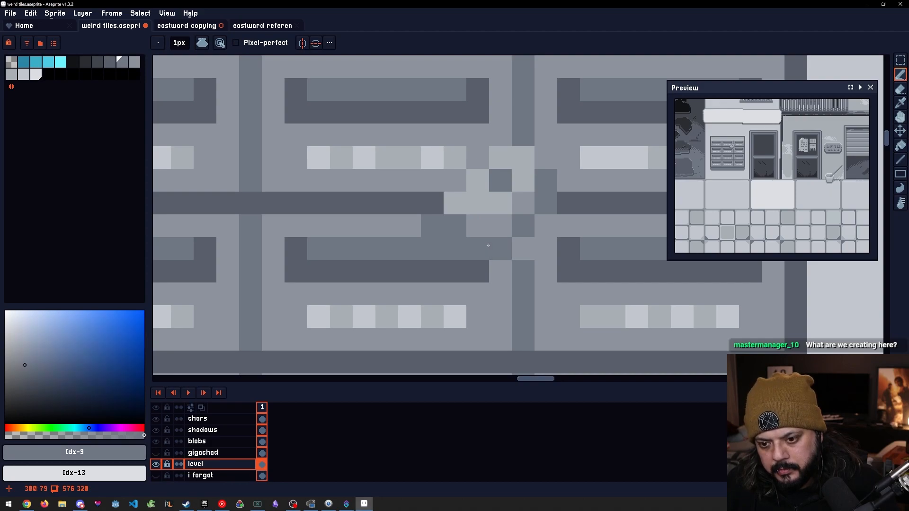
key([)
click(488, 246)
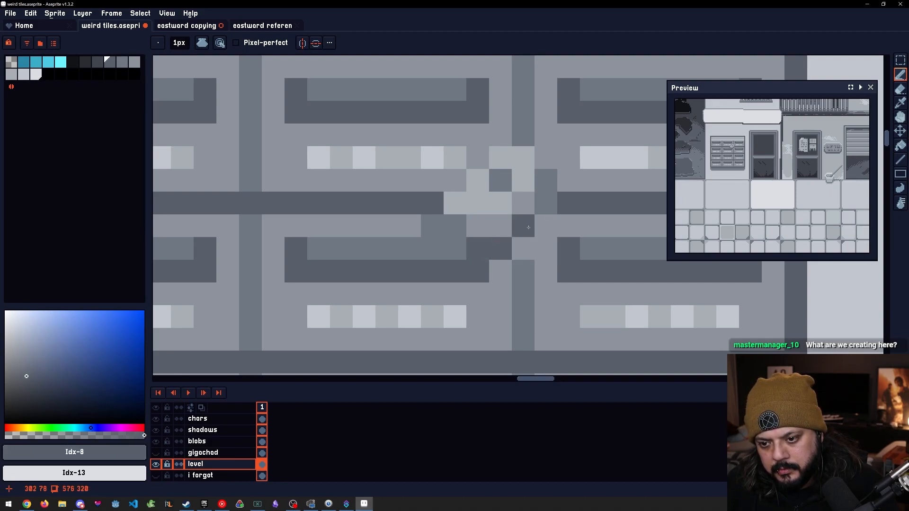
scroll(528, 228, down, 5)
scroll(511, 227, up, 3)
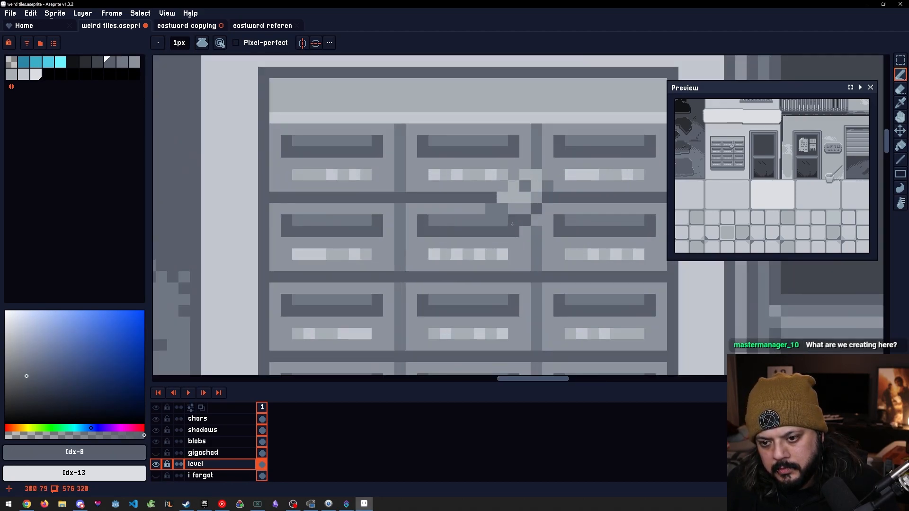
Highlight the patch's upper left edge pixels diagonally in Idx-12
key(bracketleft)
key(bracketleft)
key(bracketright)
key(bracketright)
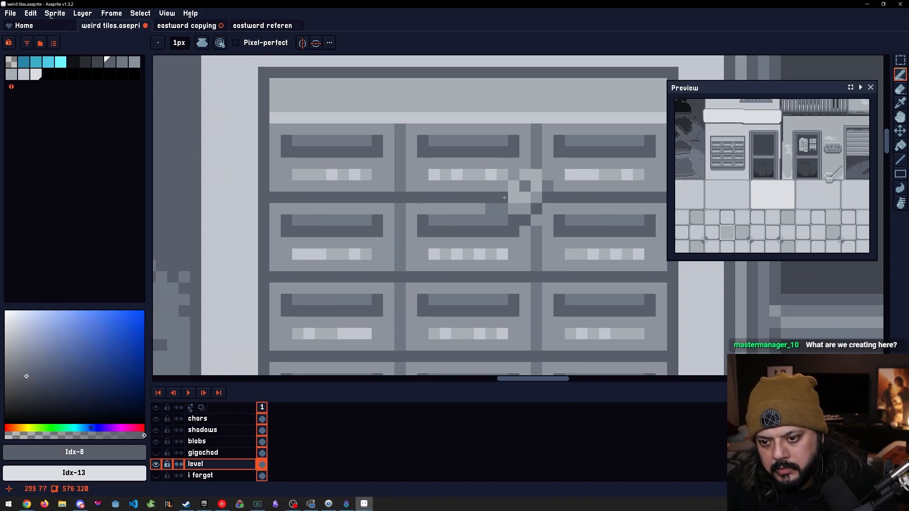
key(bracketright)
key(bracketright)
key(bracketright)
key(bracketright)
drag(503, 198, 522, 178)
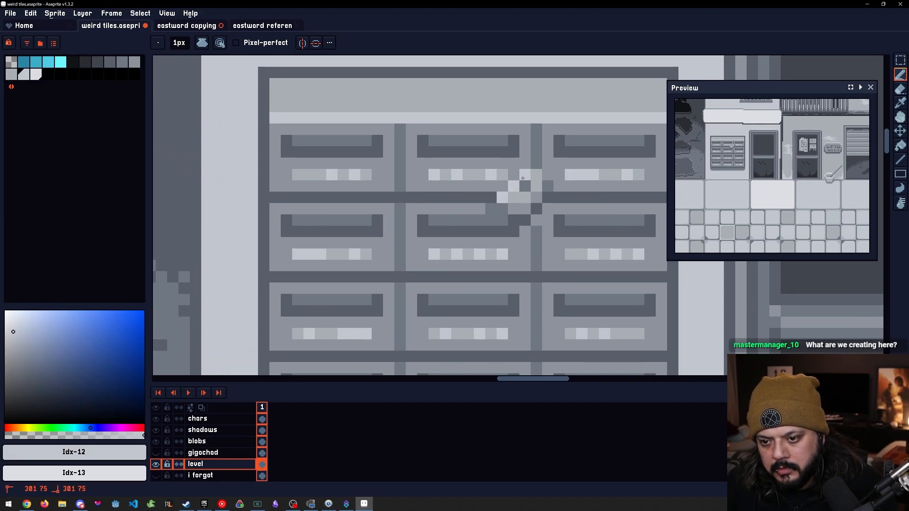
Fill the patch's centre and lower pixels with Idx-11, and widen its light left edge in Idx-12
key(bracketleft)
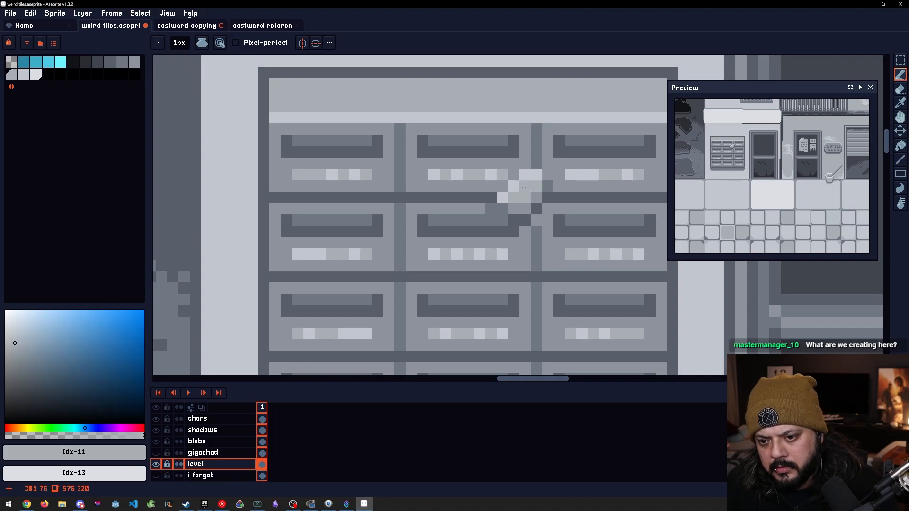
key(bracketright)
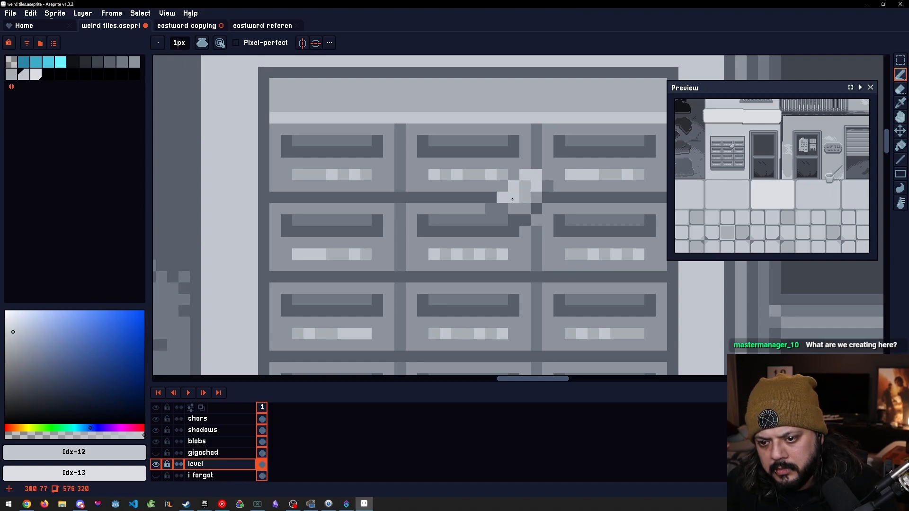
key(bracketleft)
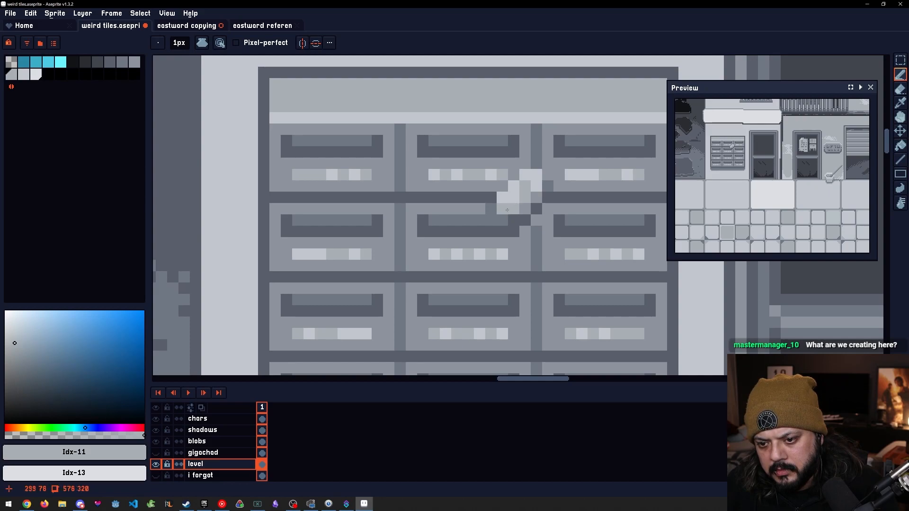
key(bracketleft)
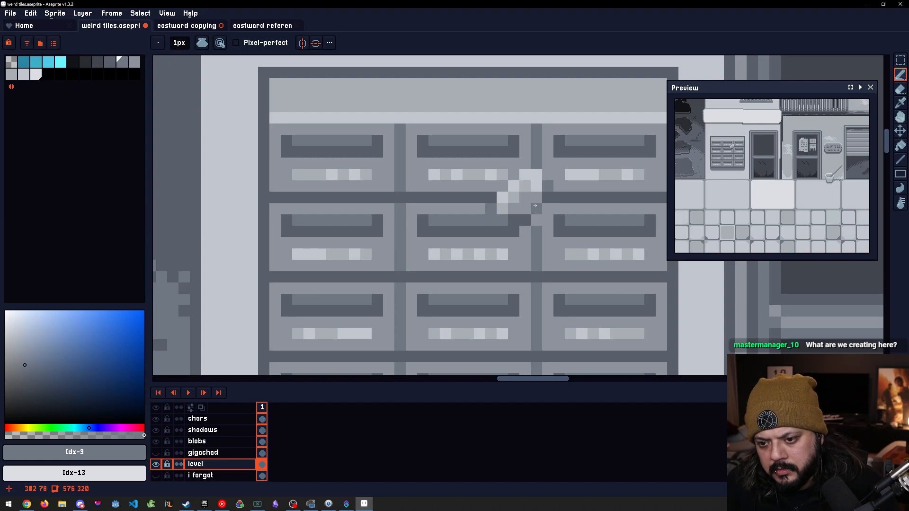
Restore the vertical divider pixels just below the patch in #717884
alt+click(534, 206)
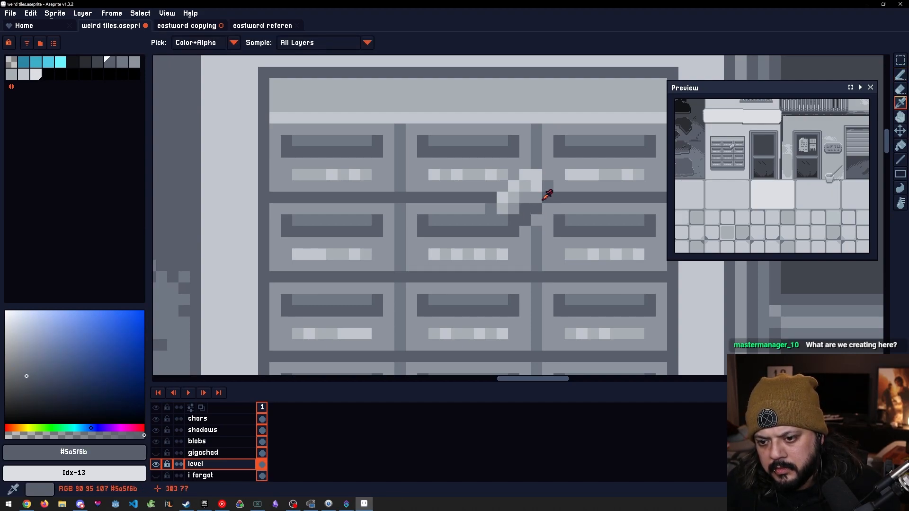
scroll(533, 204, down, 1)
scroll(523, 228, up, 3)
key(alt)
alt+click(534, 230)
scroll(527, 233, down, 2)
scroll(527, 235, up, 1)
scroll(527, 235, up, 1)
key(alt)
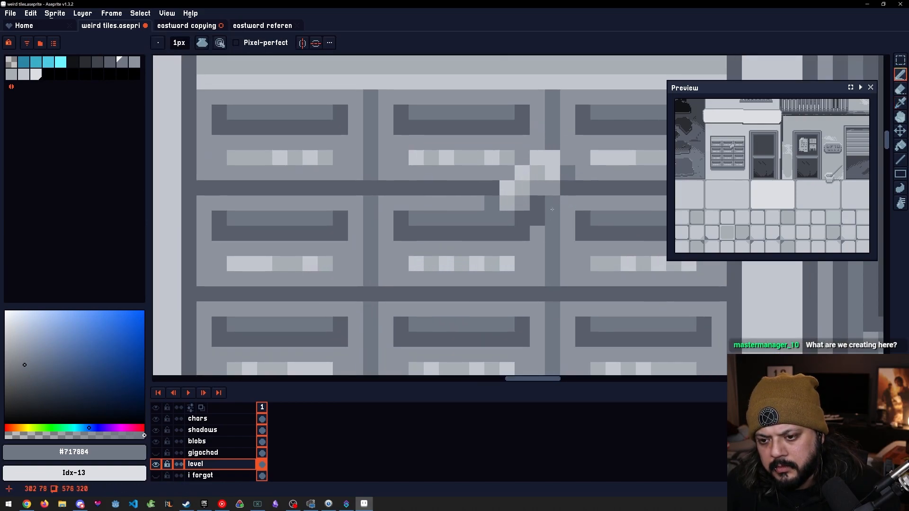
Restore the mailbox face below the patch by painting over the leftover dark pixels in #8c939c
alt+click(538, 216)
click(553, 189)
alt+click(539, 229)
click(538, 220)
scroll(537, 240, down, 1)
scroll(536, 240, down, 3)
scroll(532, 244, up, 3)
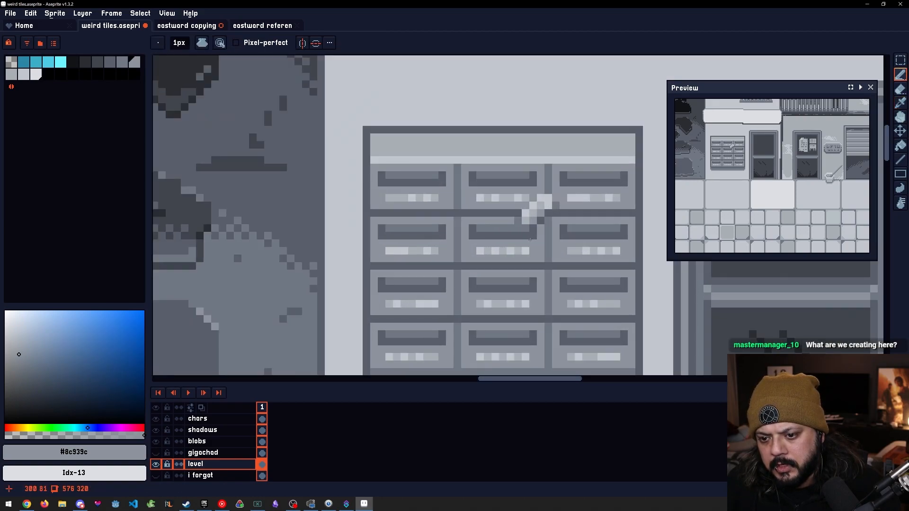
Clean up the stray pixel left of the patch in #8c939c, and repaint the patch's lower left pixel in #a8afb5
alt+click(526, 211)
alt+click(506, 209)
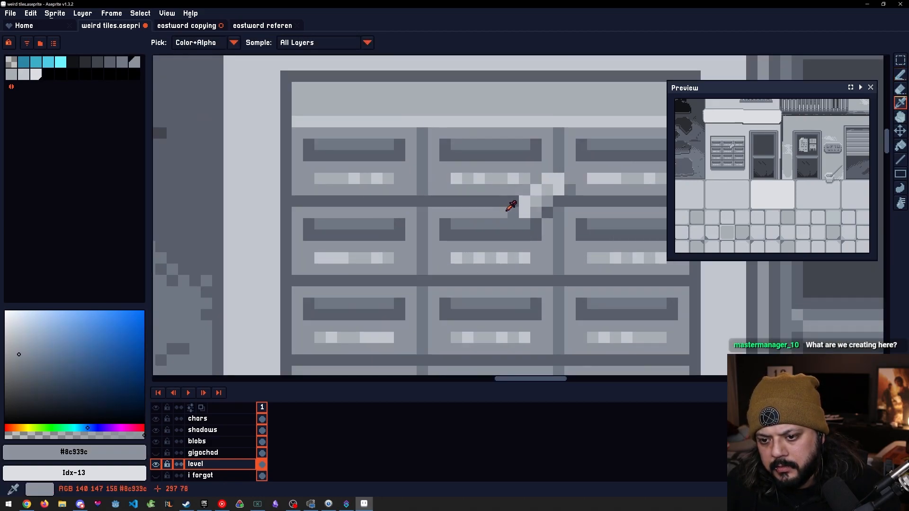
scroll(533, 235, down, 4)
scroll(538, 246, up, 2)
scroll(537, 245, up, 2)
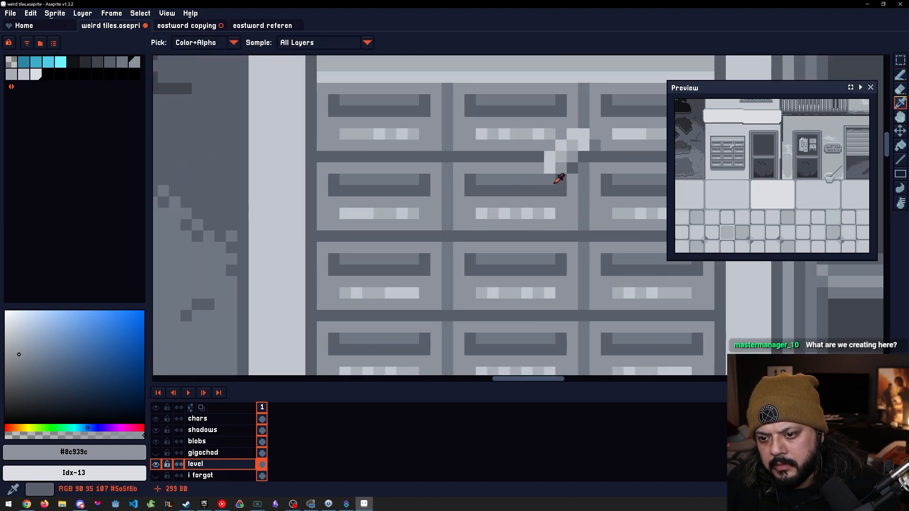
alt+click(559, 176)
scroll(551, 233, down, 4)
drag(551, 233, 523, 254)
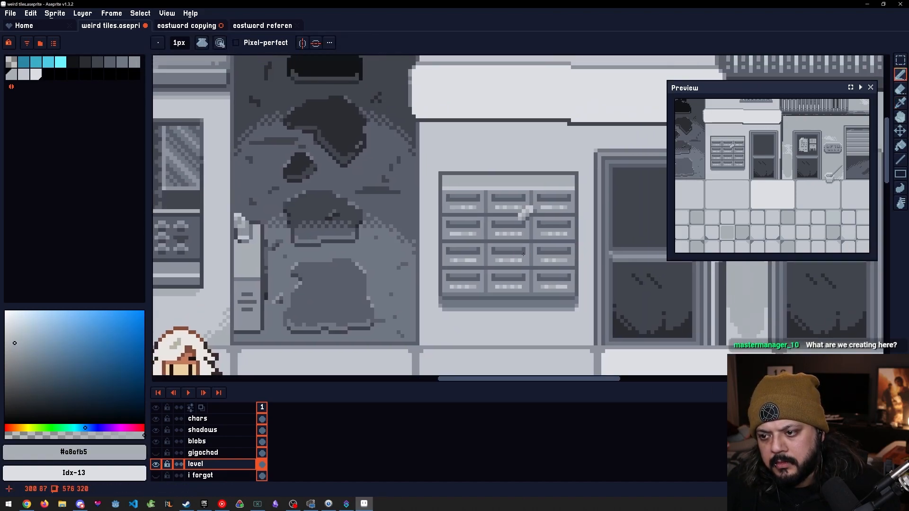
scroll(527, 212, up, 3)
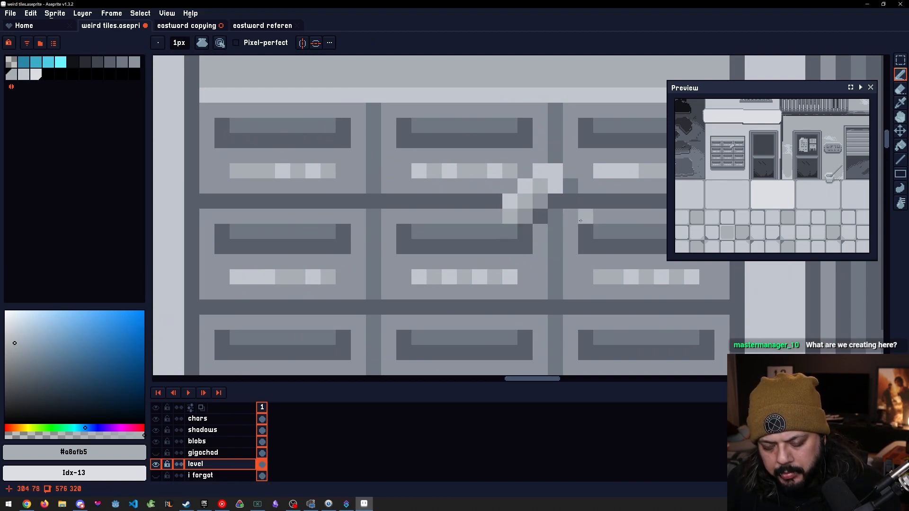
Extend the patch's lower left end into the mailbox slot with #c2c6cf and #a8afb5 pixels, shading its lower right pixel in #8c939c
key(alt)
key(alt)
key(alt)
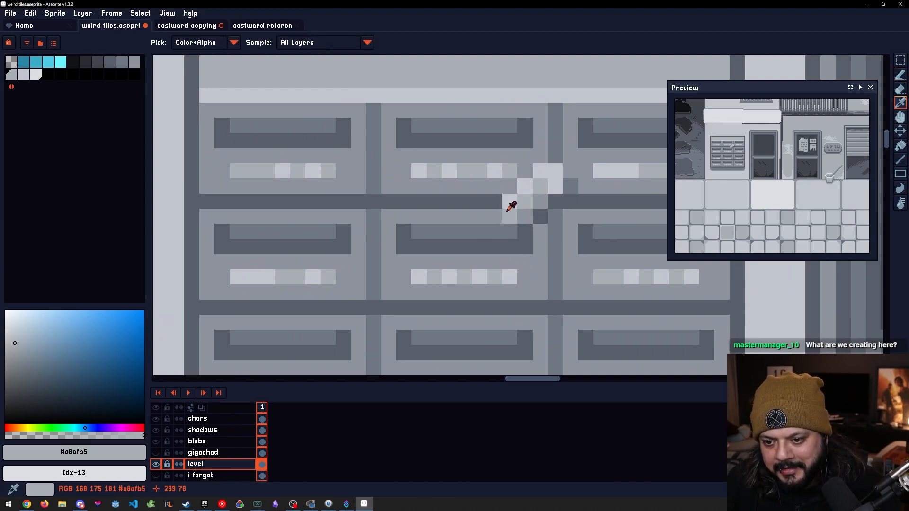
alt+click(513, 201)
click(494, 217)
alt+click(513, 211)
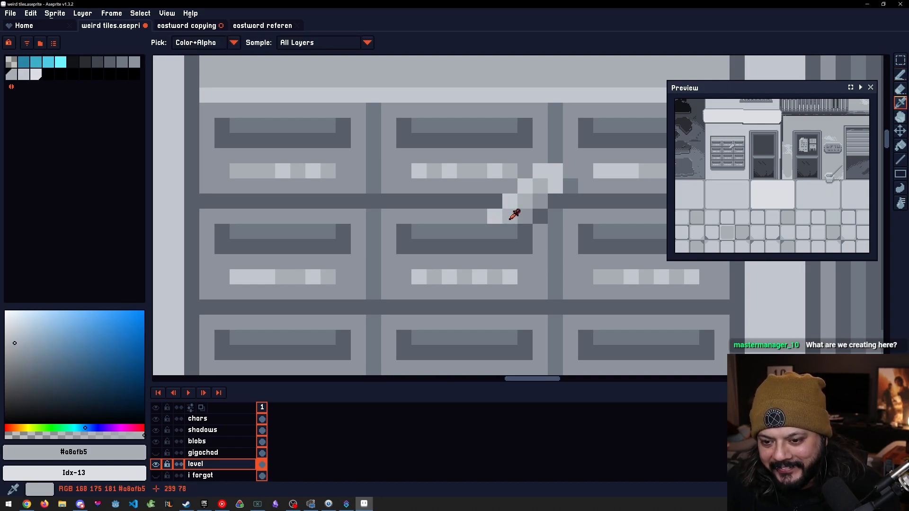
click(509, 232)
alt+click(507, 219)
click(494, 231)
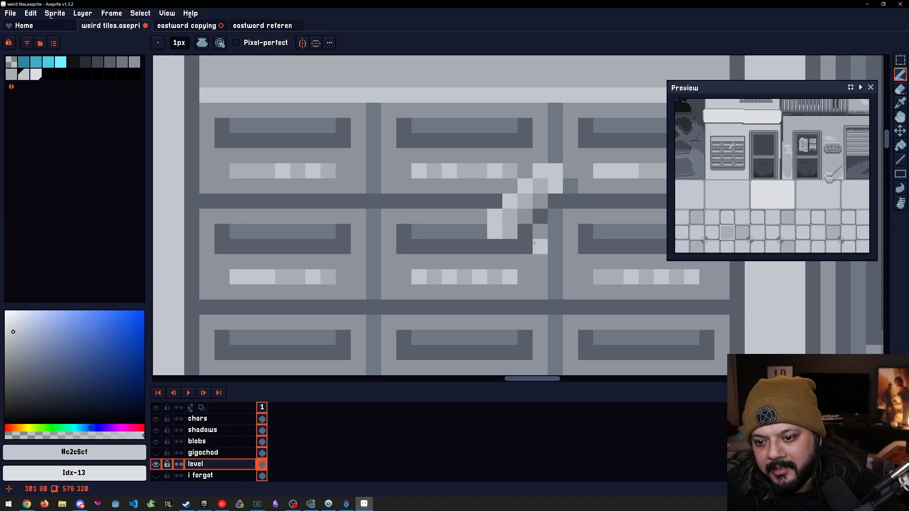
alt+click(512, 232)
drag(448, 241, 521, 250)
scroll(536, 250, down, 1)
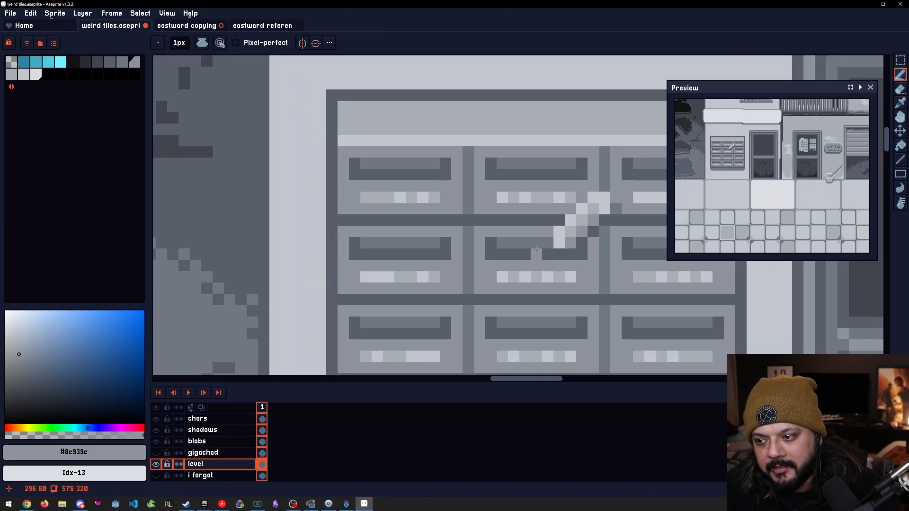
Fill the lighter inner strip of the slot beside the patch with #5a5f6b
scroll(538, 251, up, 1)
alt+click(547, 240)
alt+click(545, 253)
key(space)
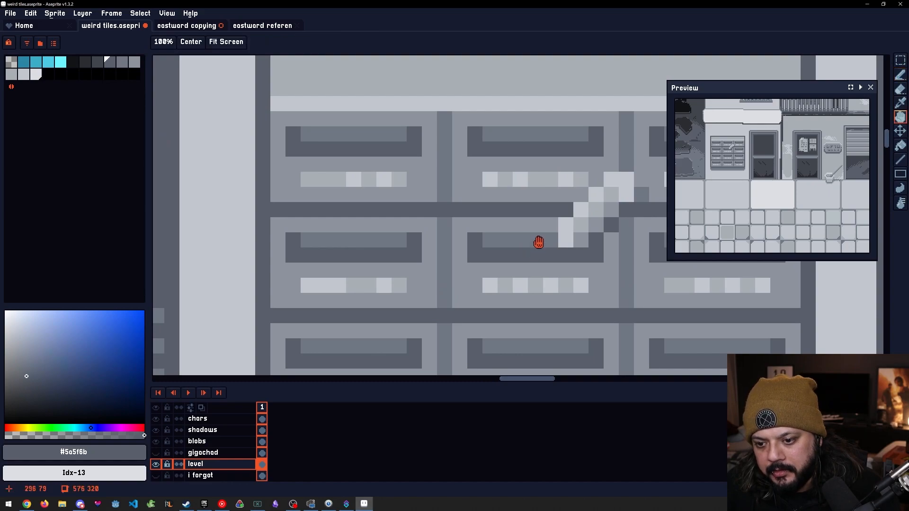
key(g)
click(536, 244)
scroll(537, 244, down, 2)
scroll(533, 248, up, 4)
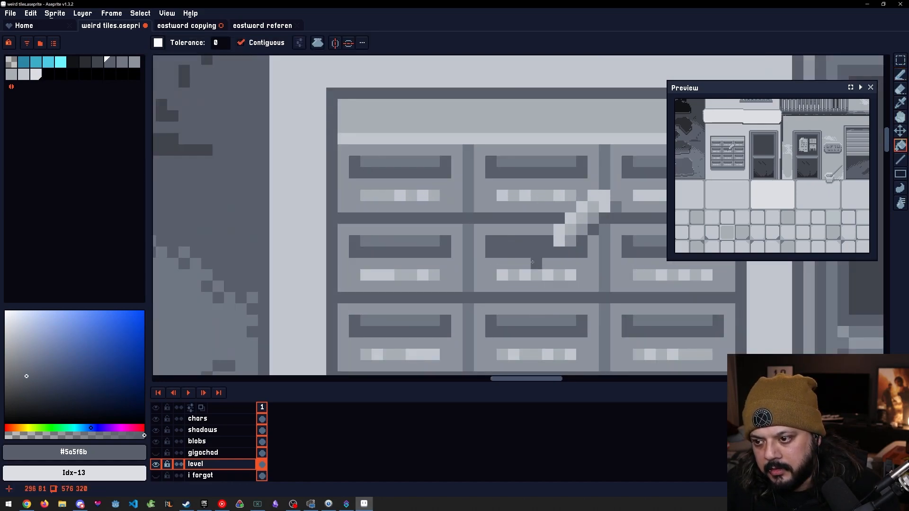
Try filling the slot beside the patch with Idx-9, and undo the fill
alt+click(501, 207)
alt+click(499, 225)
alt+click(334, 224)
key(bracketright)
key(bracketleft)
key(bracketleft)
key(bracketright)
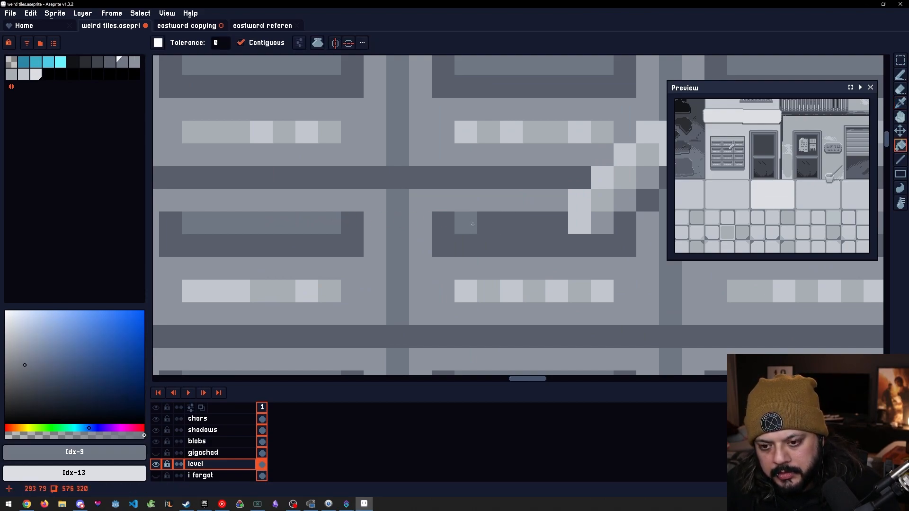
click(472, 225)
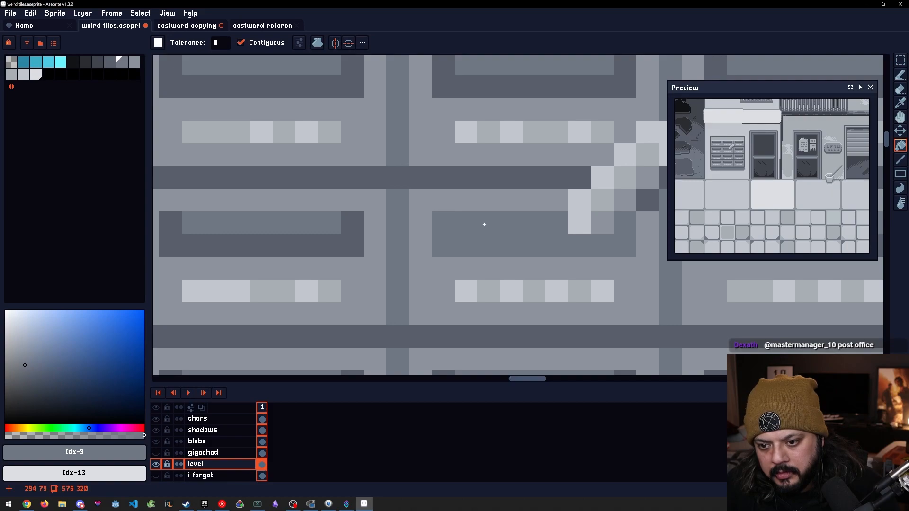
key(ctrl+z)
Try repainting the slot's inner strip pixel by pixel in Idx-9, and undo the strokes
key(b)
click(467, 221)
click(487, 221)
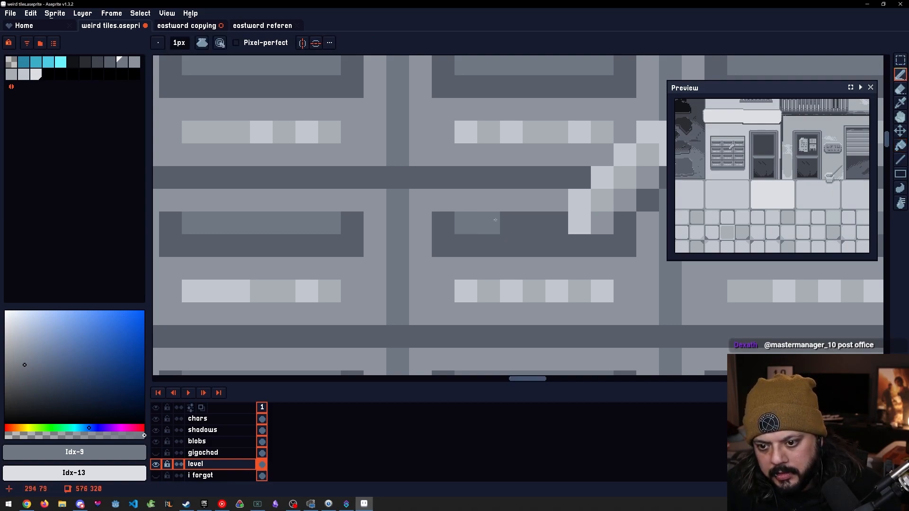
click(508, 220)
click(556, 223)
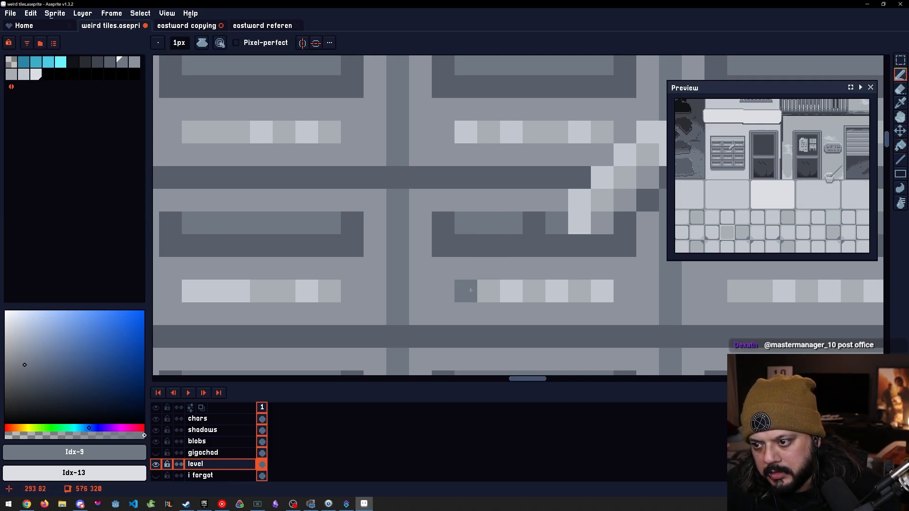
key(ctrl+z)
click(534, 227)
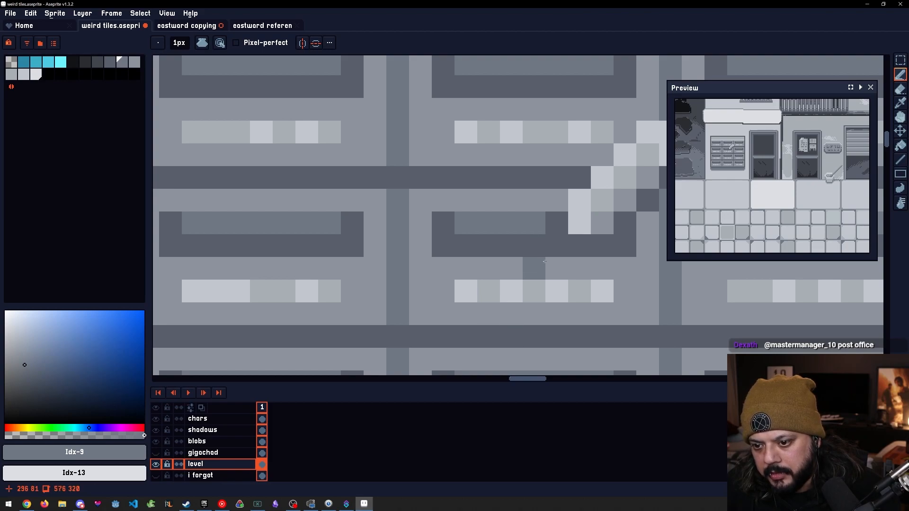
scroll(536, 283, down, 1)
key(ctrl+z)
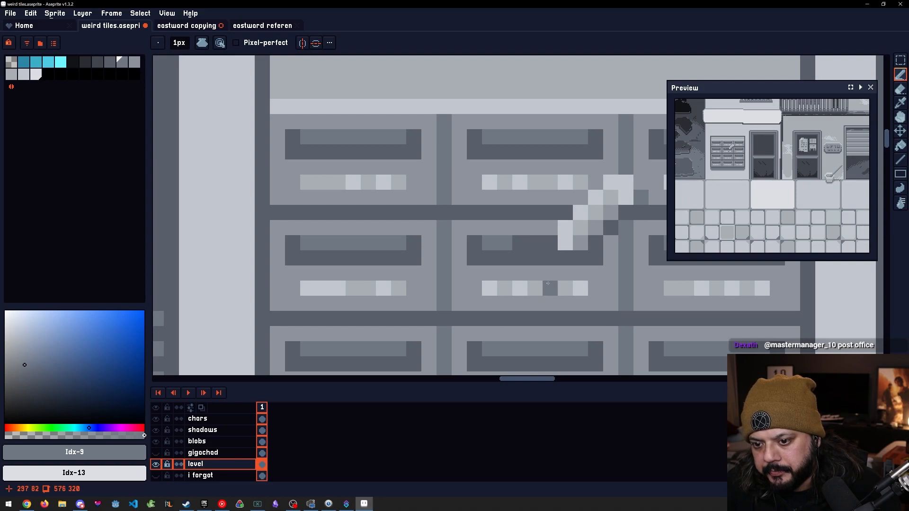
key(ctrl+z)
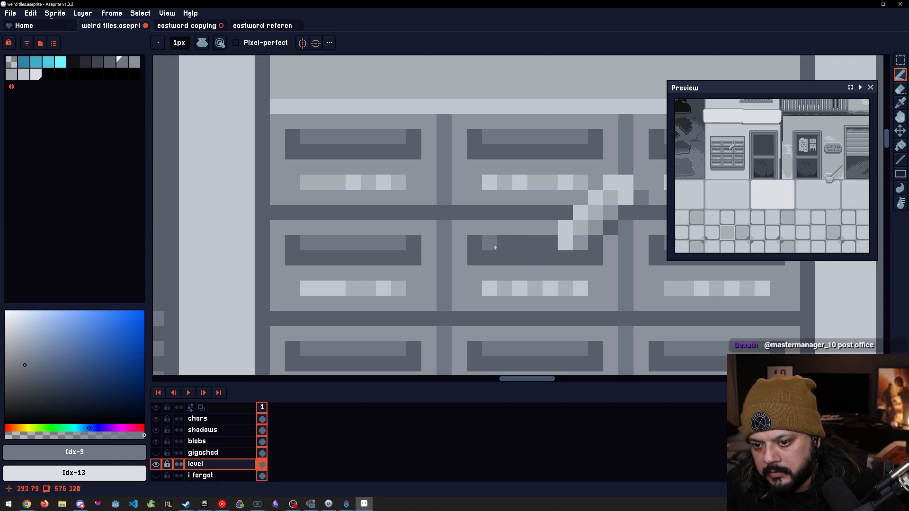
Draw a straight Idx-7 line along the slot's inner strip up to the patch
key(bracketleft)
key(bracketright)
key(bracketright)
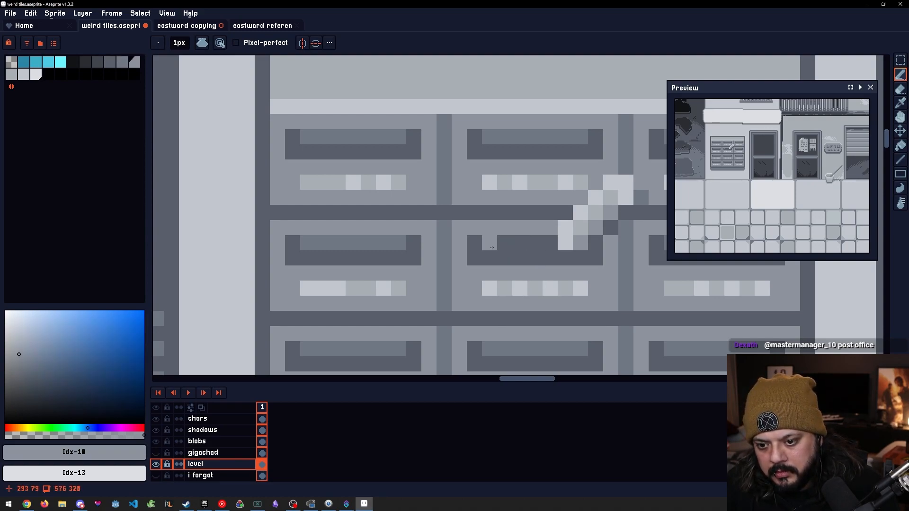
key(bracketleft)
key(bracketleft)
key(bracketleft)
shift+click(546, 246)
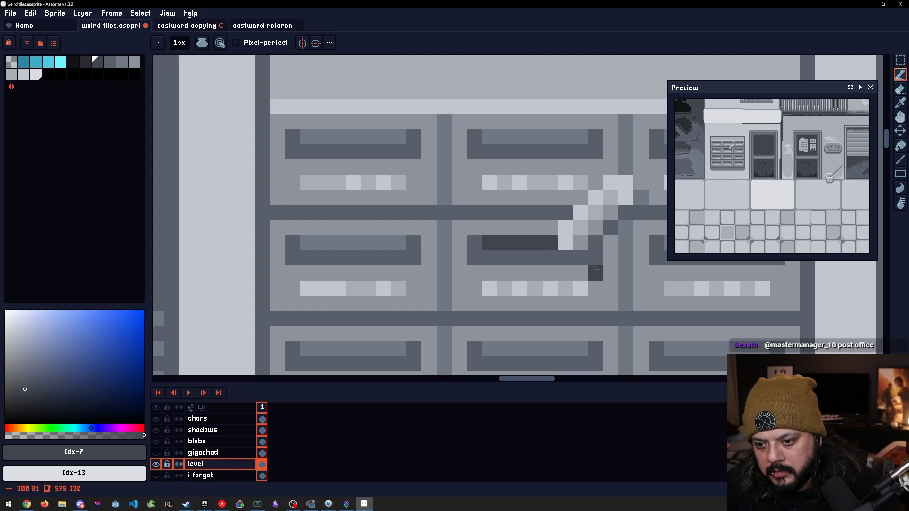
Darken the patch's bottom left pixel inside the slot to #a8afb5
scroll(596, 273, down, 1)
drag(571, 326, 554, 313)
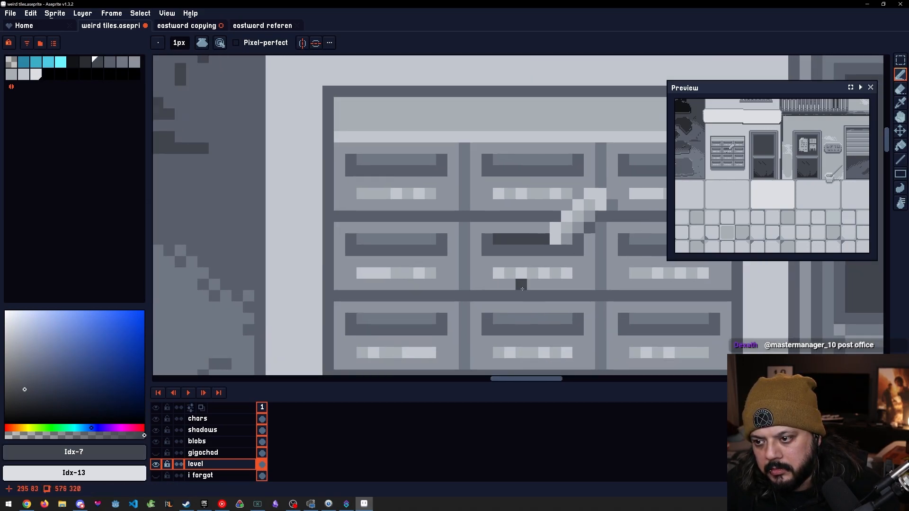
scroll(522, 284, up, 2)
drag(588, 258, 504, 283)
alt+click(536, 215)
click(503, 226)
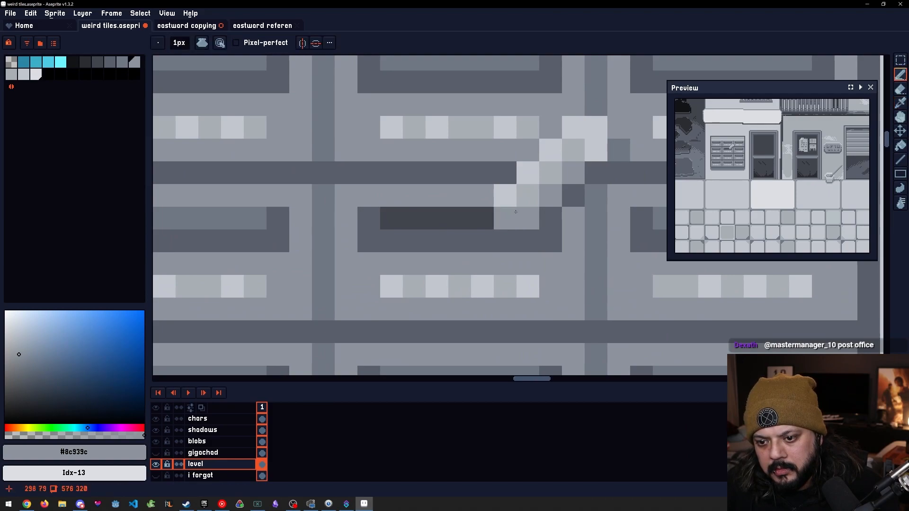
alt+click(511, 214)
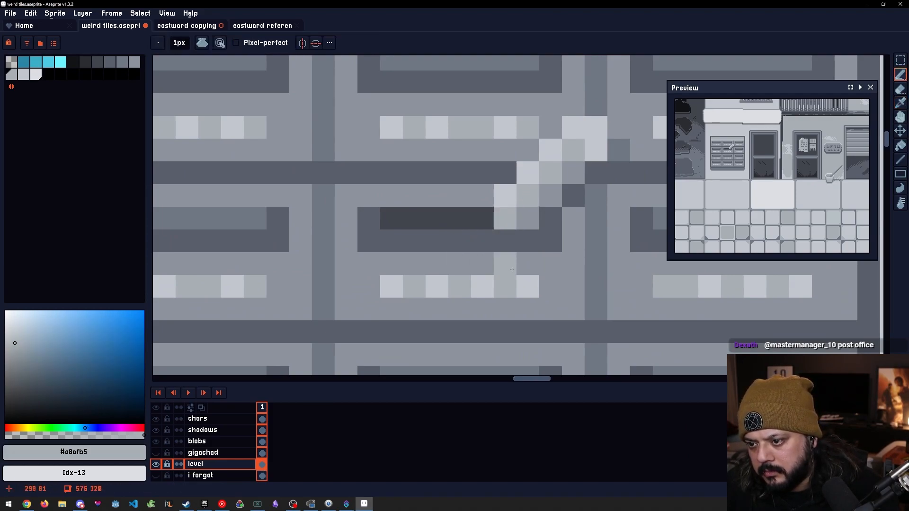
drag(562, 226, 522, 251)
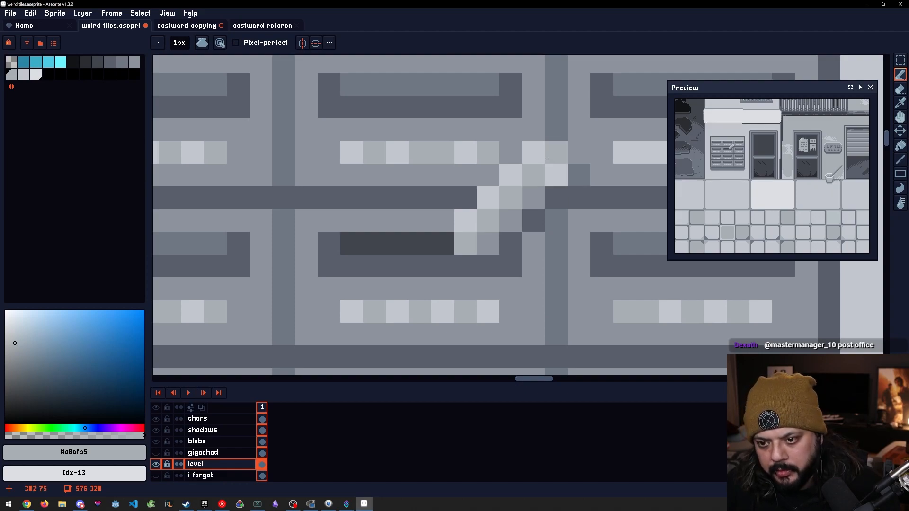
Move the 2 × 3 pixel block at the patch's upper right end one pixel left and one down
key(m)
drag(547, 158, 521, 200)
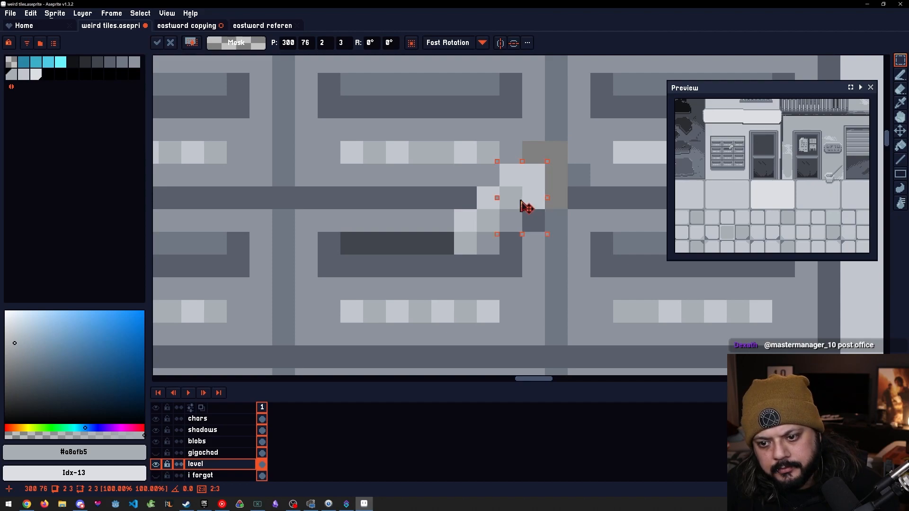
click(556, 220)
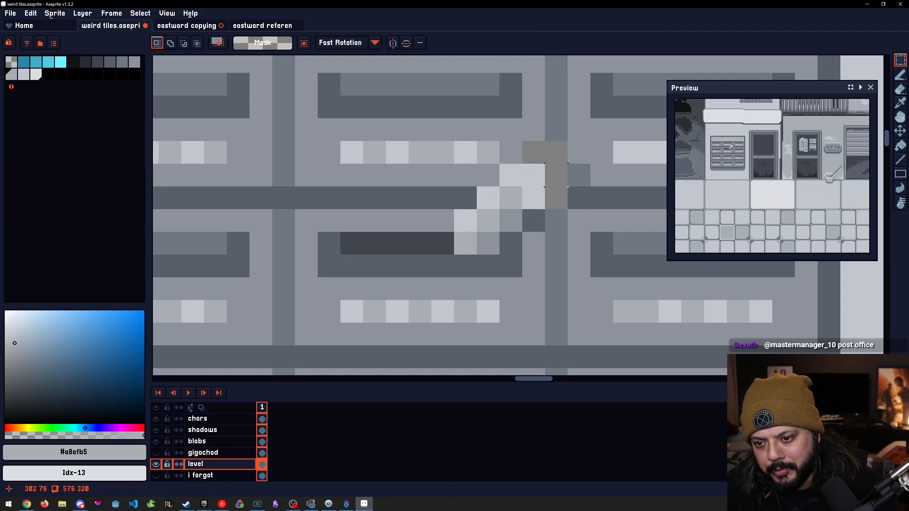
Repaint the gap left by the moved block, matching the vertical divider, the #5a5f6b horizontal divider and the #8c939c mailbox face
alt+click(556, 130)
key(b)
drag(556, 151, 556, 198)
alt+click(590, 199)
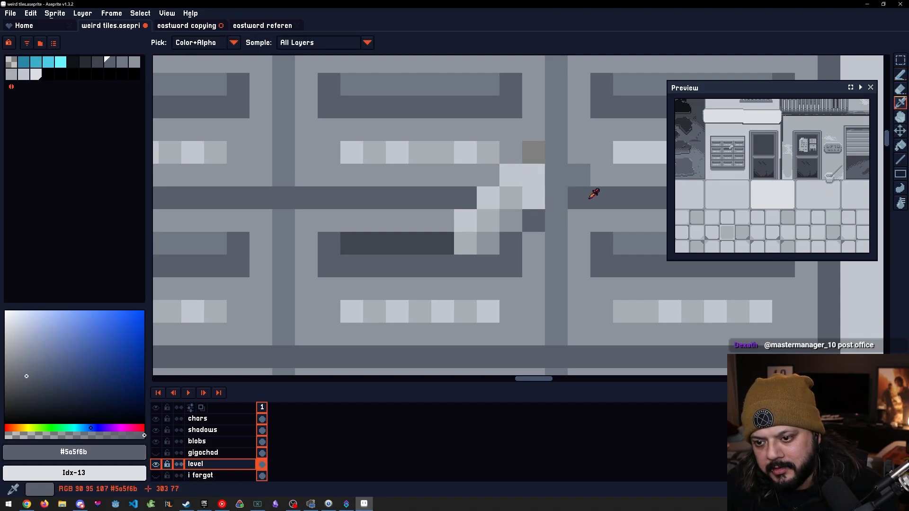
click(556, 198)
alt+click(577, 142)
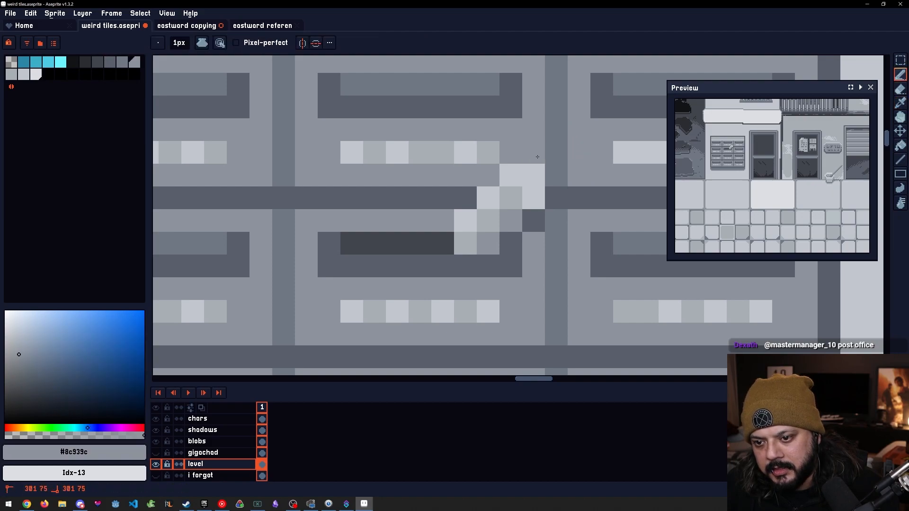
scroll(490, 200, down, 2)
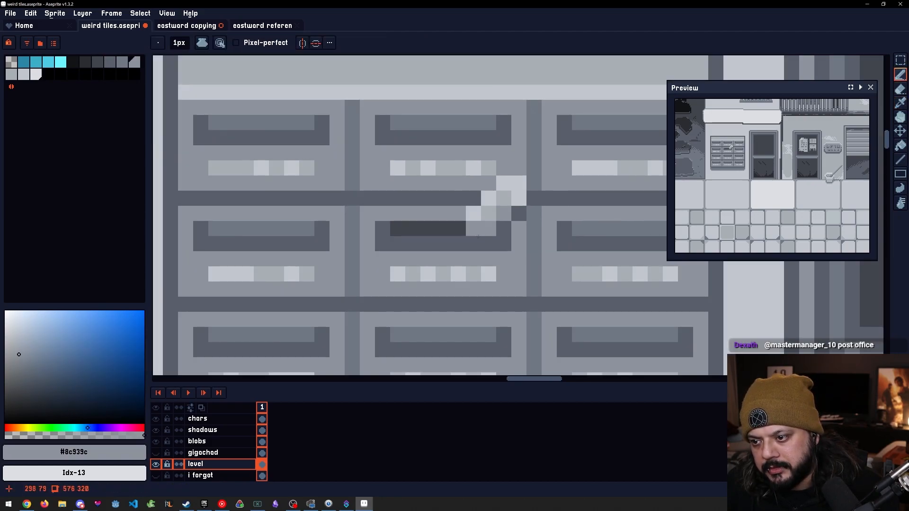
Extend the light object's lowest row one pixel further left inside the slot in #a8afb5
scroll(484, 264, up, 4)
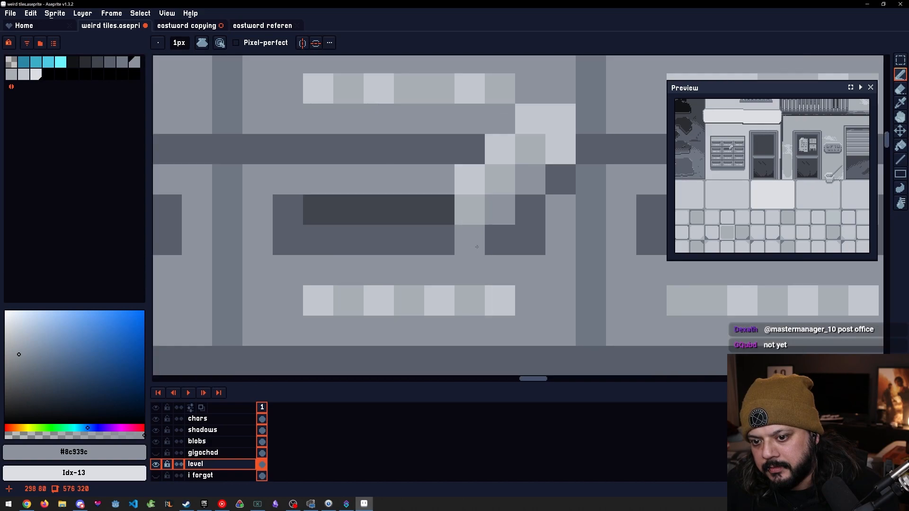
key(alt)
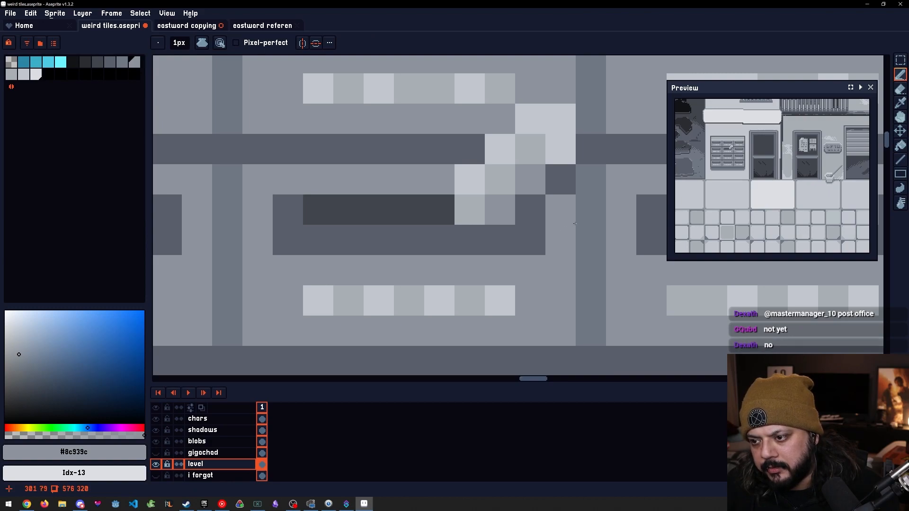
drag(595, 222, 601, 232)
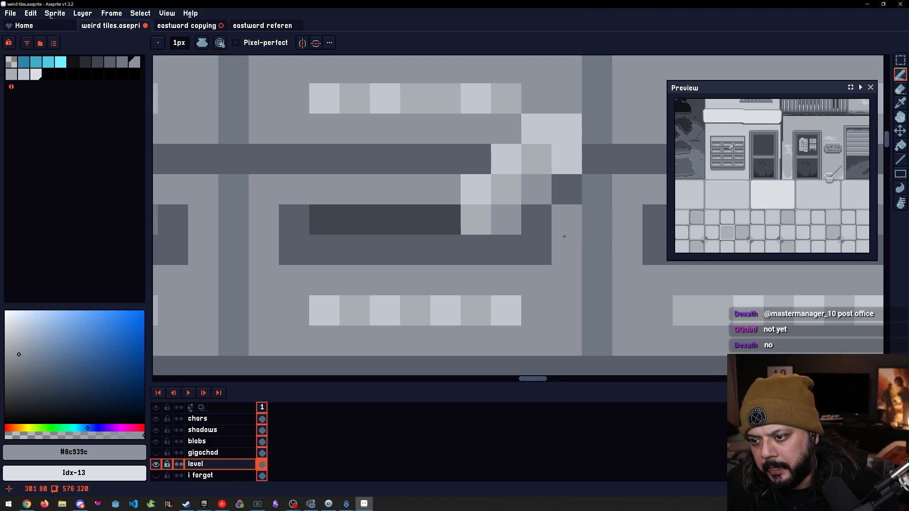
alt+click(477, 203)
click(451, 227)
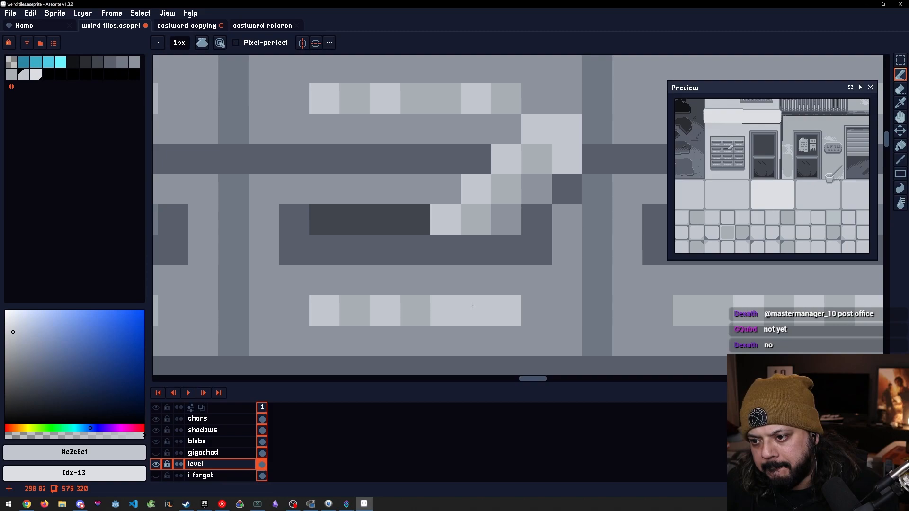
alt+click(475, 219)
click(445, 219)
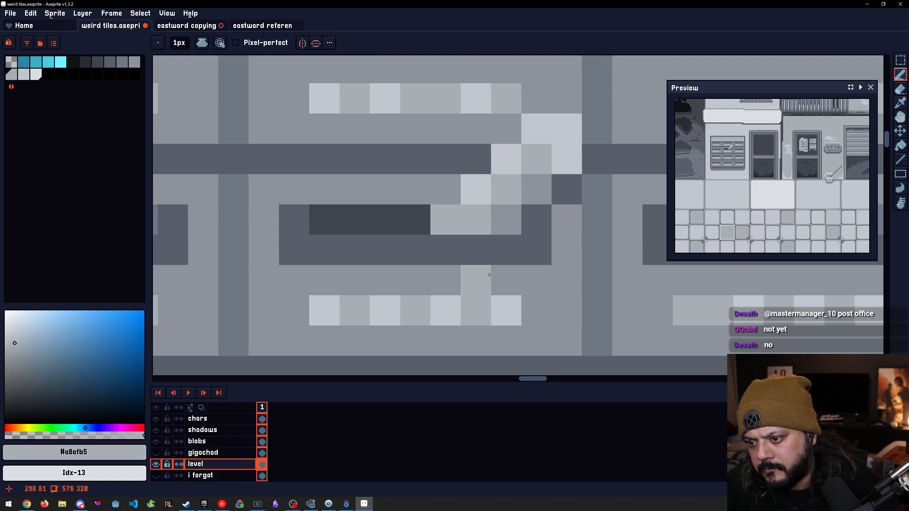
Darken the next two pixels of the object's lowest row to #8c939c and Idx-9, fading it into the slot
alt+click(505, 216)
click(476, 219)
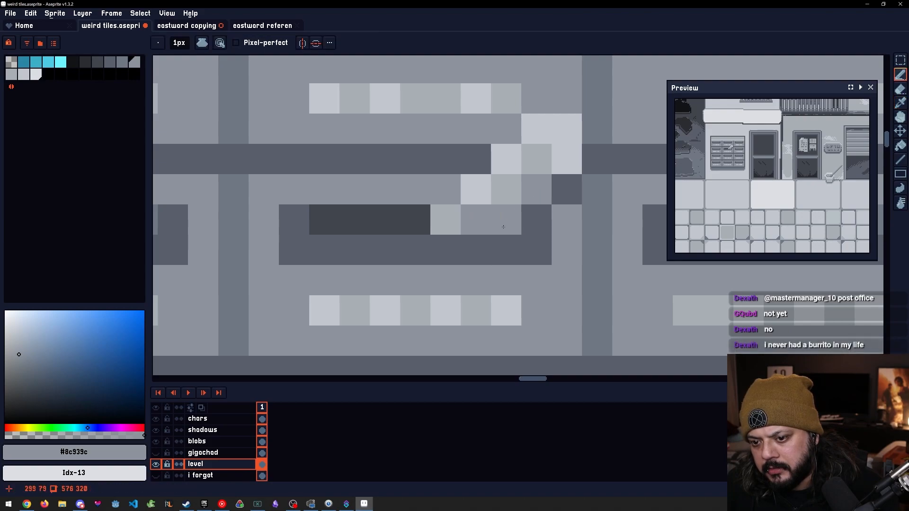
key([)
click(501, 222)
drag(530, 259, 525, 263)
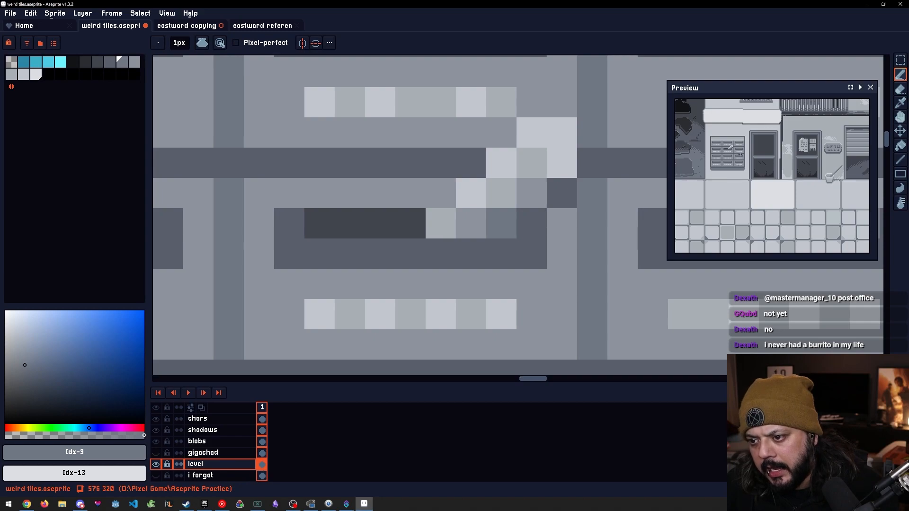
scroll(739, 157, up, 2)
scroll(723, 153, up, 1)
scroll(738, 161, down, 4)
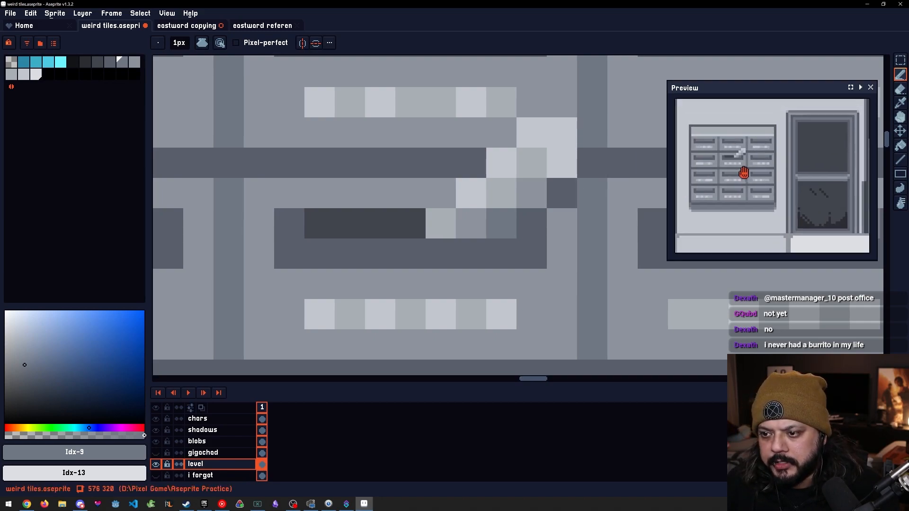
Lighten the object's shaded middle pixel on the horizontal divider to #c2c6cf
mouse_move(564, 201)
mouse_down()
mouse_move(511, 221)
mouse_move(493, 179)
mouse_up()
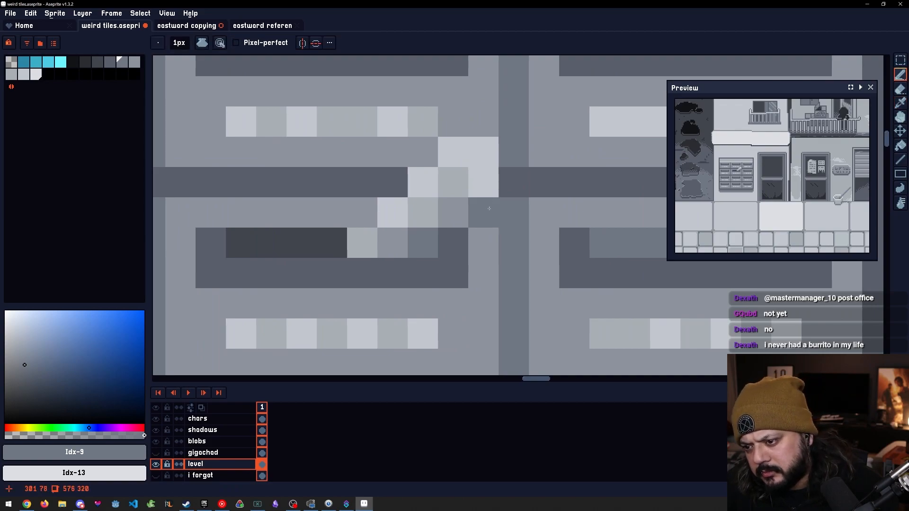
key(i)
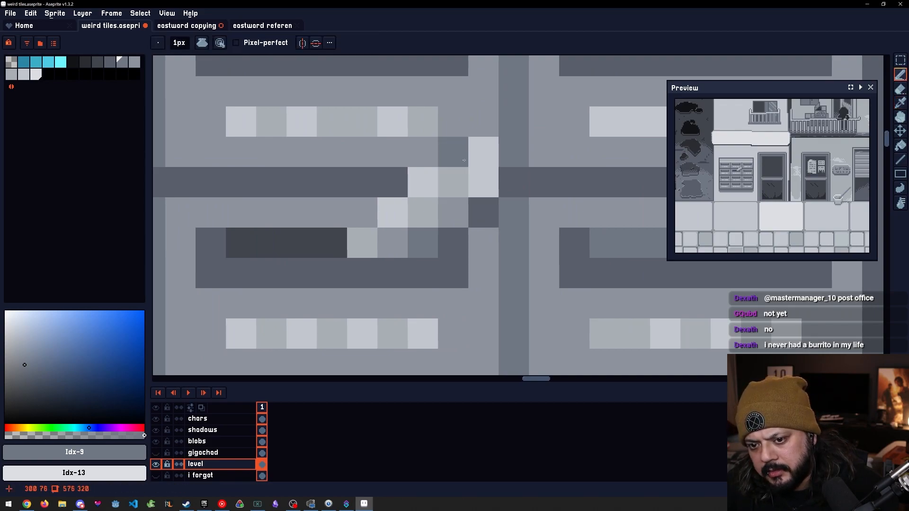
click(469, 155)
key(b)
click(453, 182)
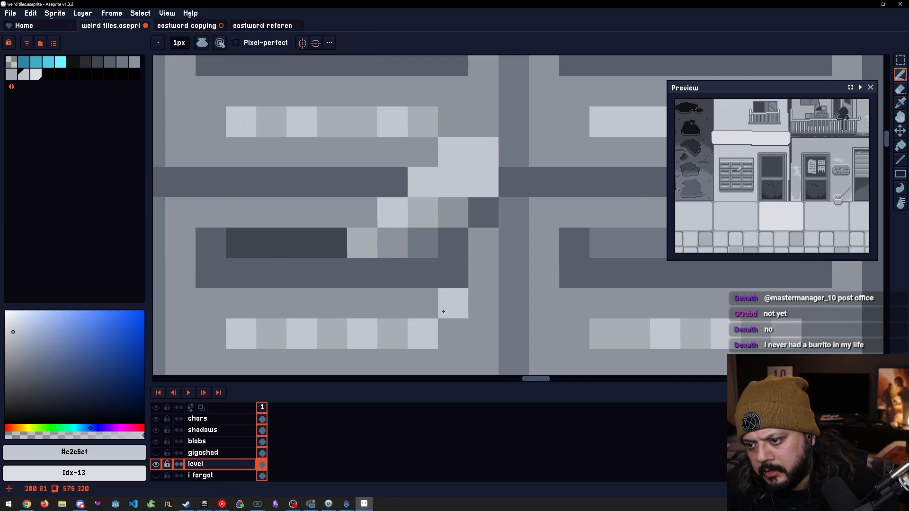
Try shading the pixels at the object's upper right end in #8c939c and #a8afb5, and undo the strokes
alt+click(467, 199)
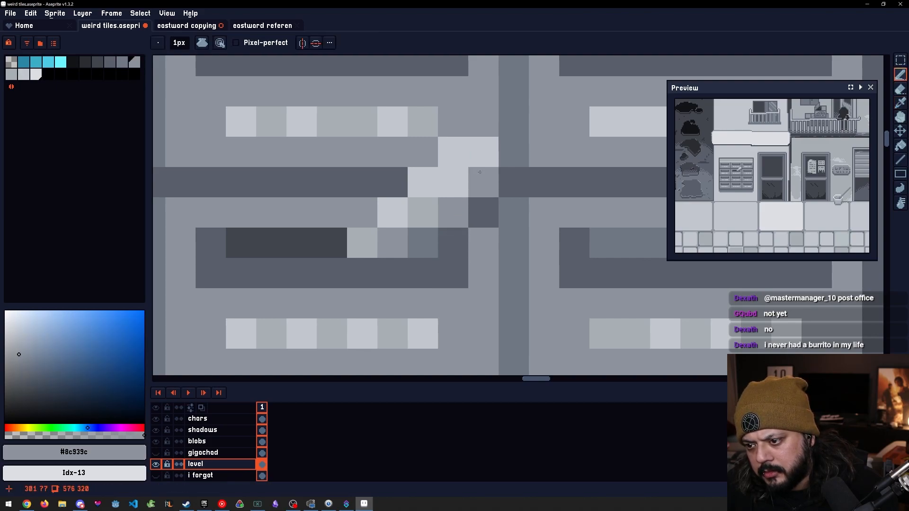
click(465, 155)
key(ctrl+z)
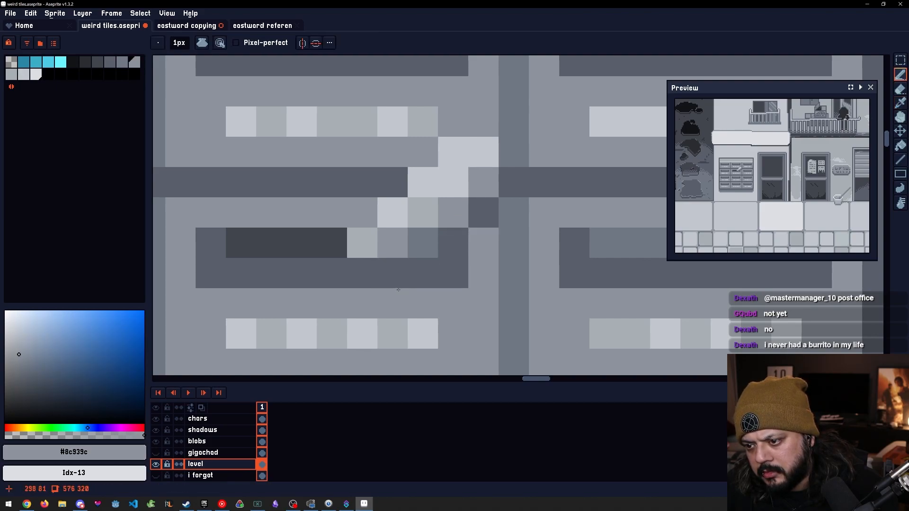
key(ctrl+z)
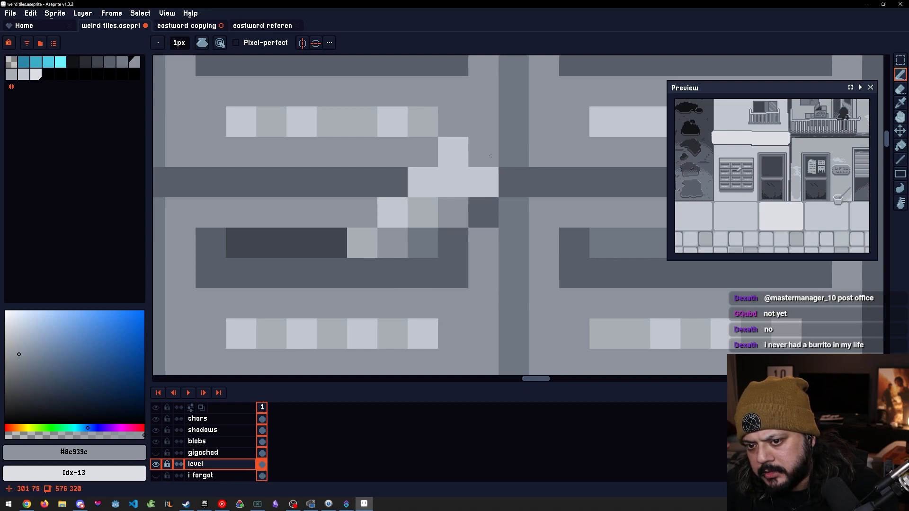
alt+click(483, 180)
click(432, 215)
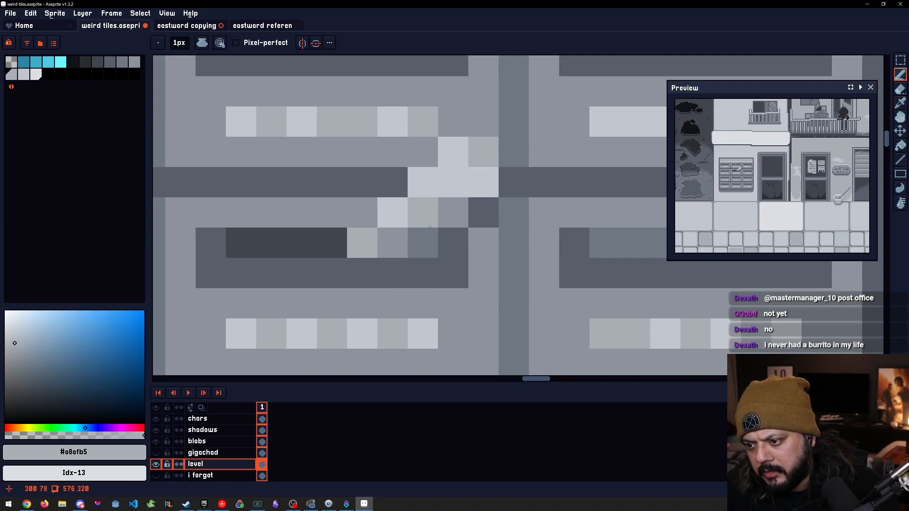
click(453, 152)
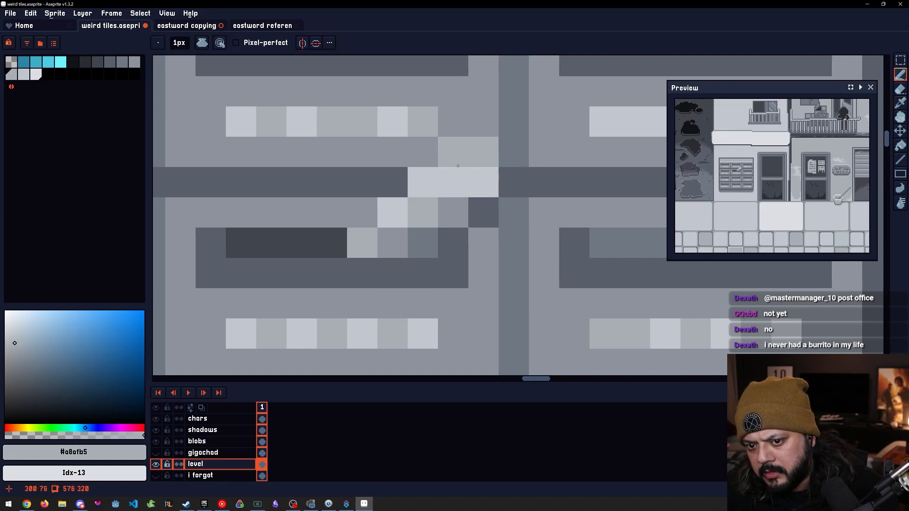
click(483, 183)
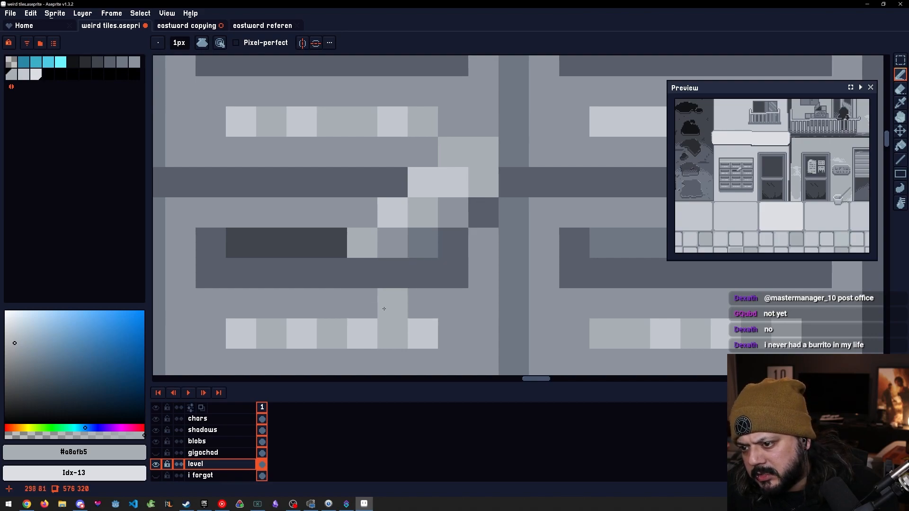
key(ctrl+z)
key(ctrl+z)
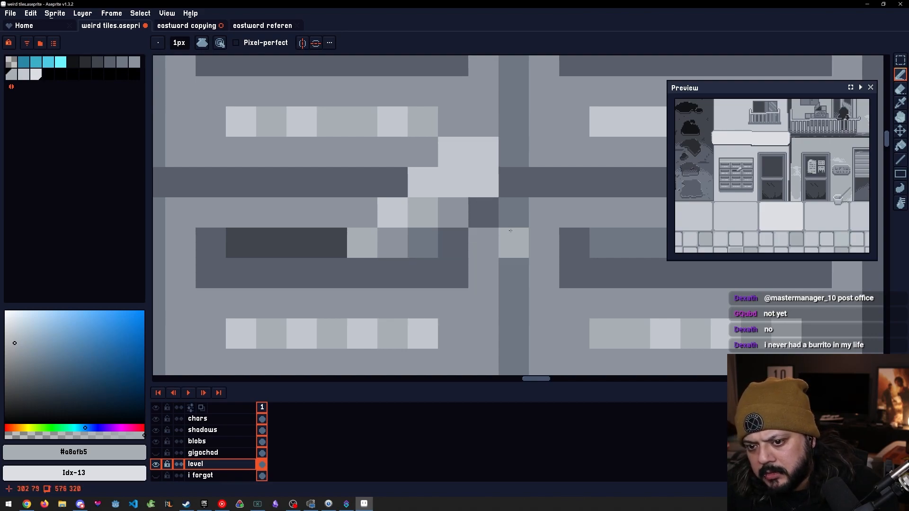
Examine how the mailbox panel and its protruding object read within the whole street scene
key(i)
key(b)
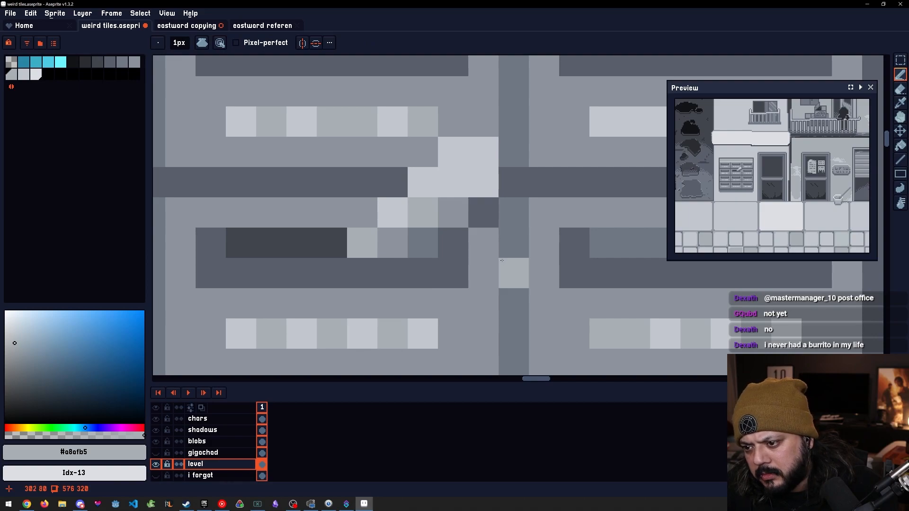
drag(481, 296, 504, 281)
click(504, 281)
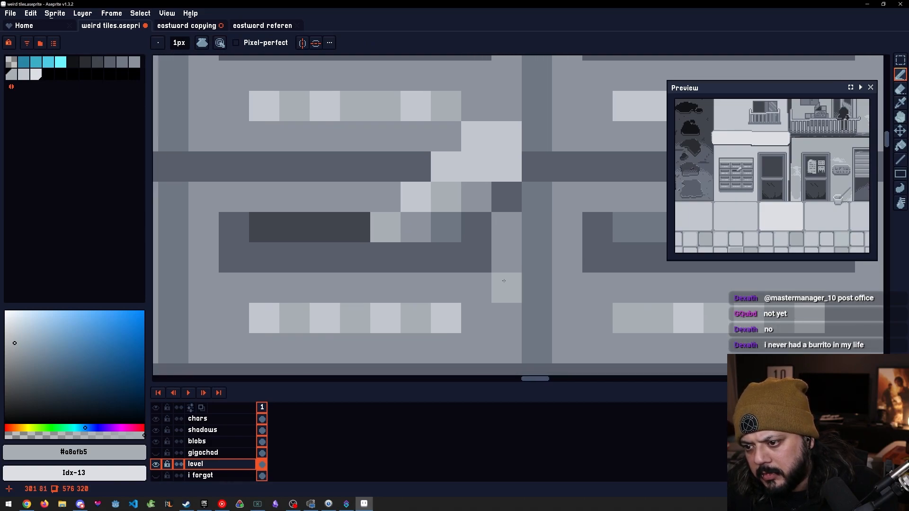
scroll(504, 280, down, 5)
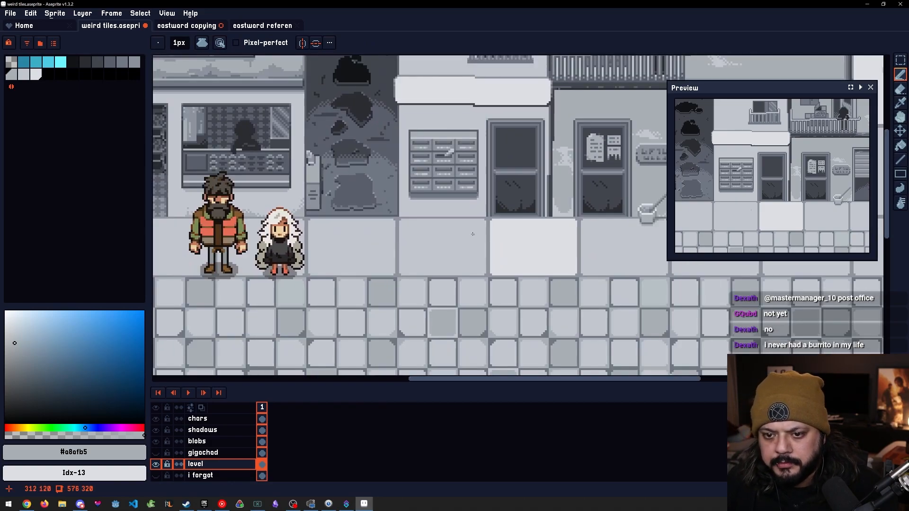
scroll(472, 233, down, 2)
scroll(456, 171, up, 3)
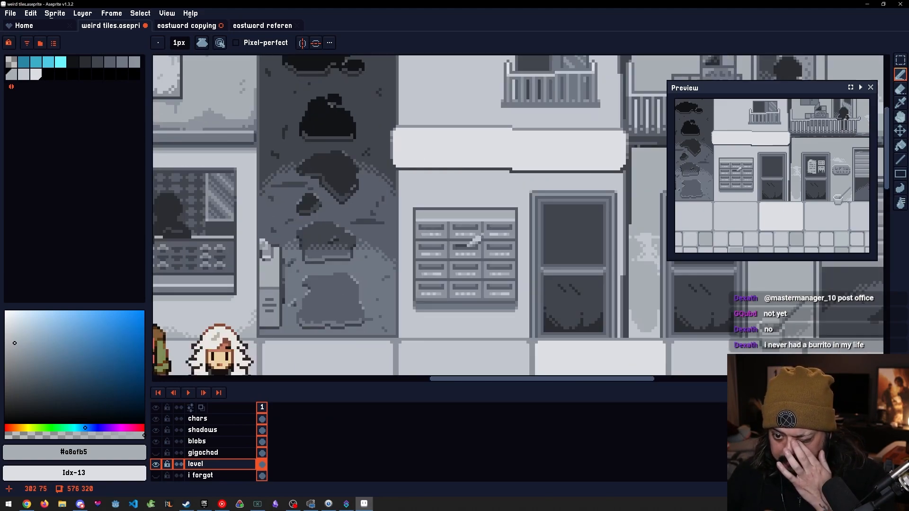
scroll(478, 244, up, 3)
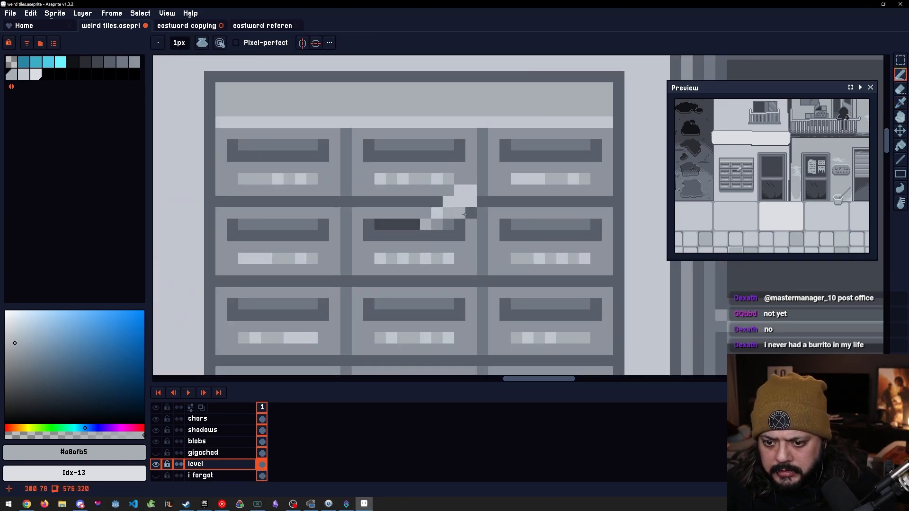
Shade the object's upper right corner pixel in #a8afb5 and enlarge the tip around it with #c2c6cf pixels
click(460, 191)
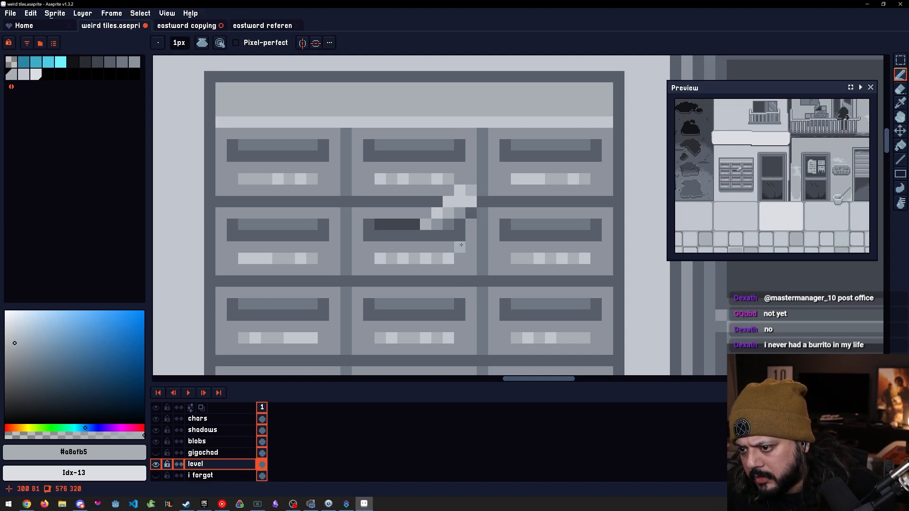
key(ctrl+z)
click(471, 202)
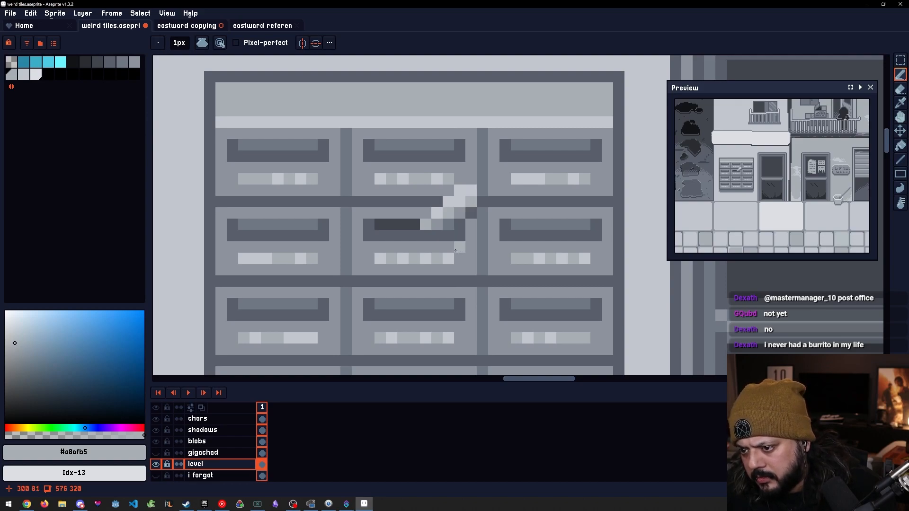
key(ctrl+z)
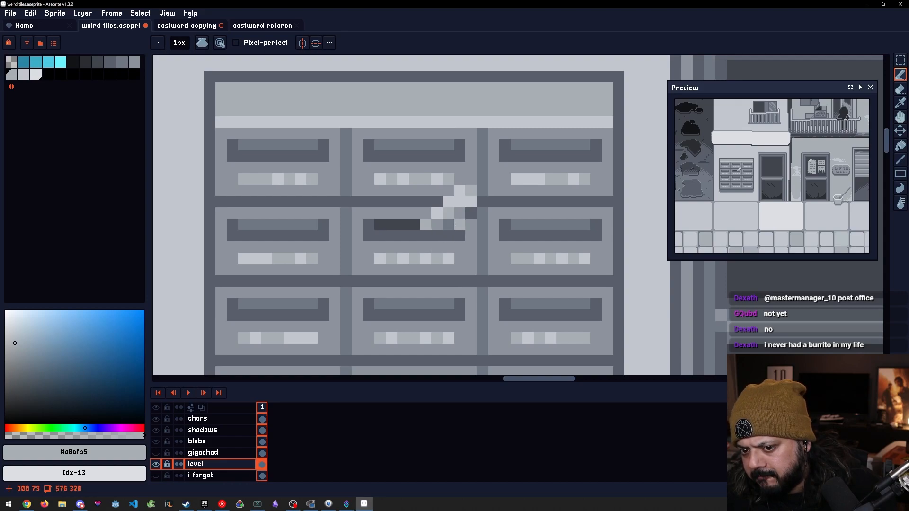
alt+click(466, 186)
click(483, 179)
click(483, 202)
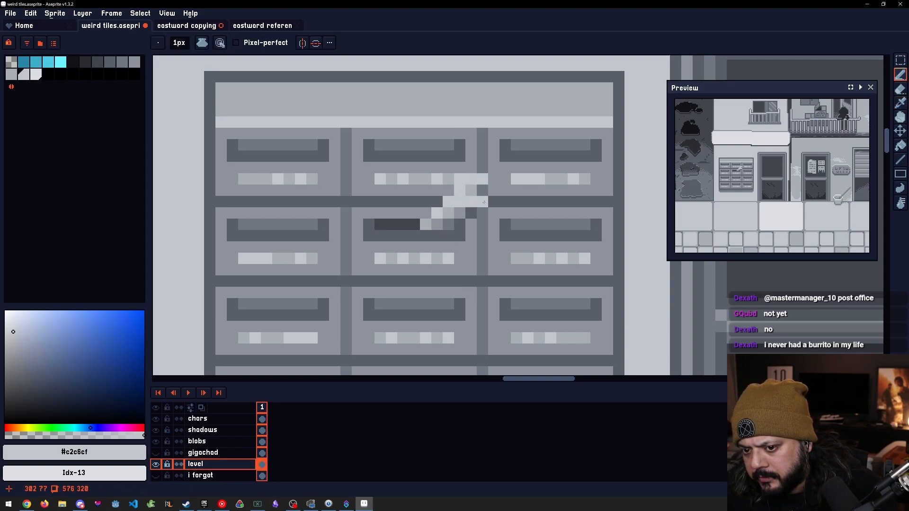
click(482, 191)
Shade the enlarged tip with #8c939c along its lower right edge and #a8afb5 through its inner pixels
alt+click(470, 214)
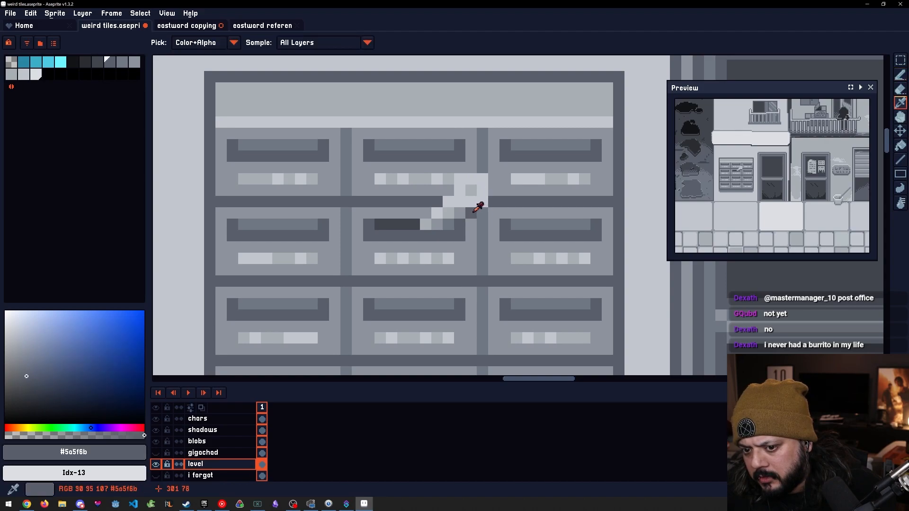
alt+click(458, 213)
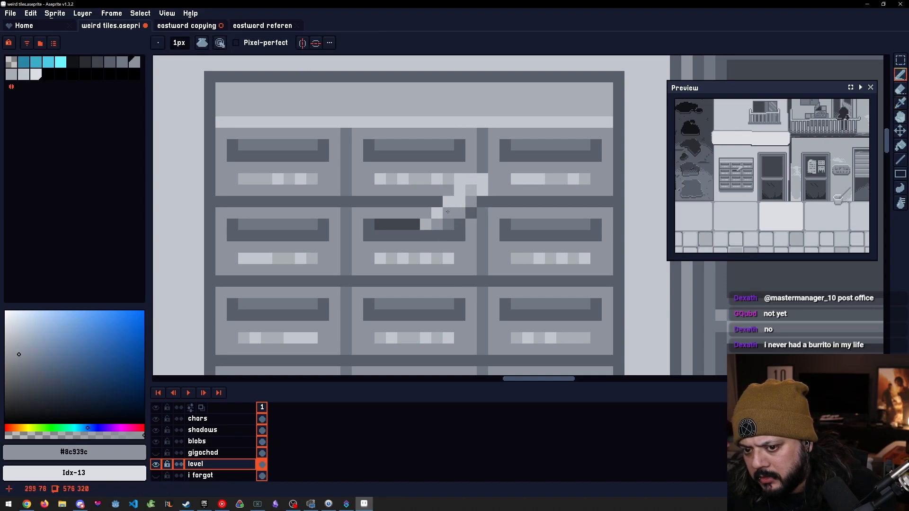
alt+click(458, 202)
key(ctrl+z)
alt+click(458, 213)
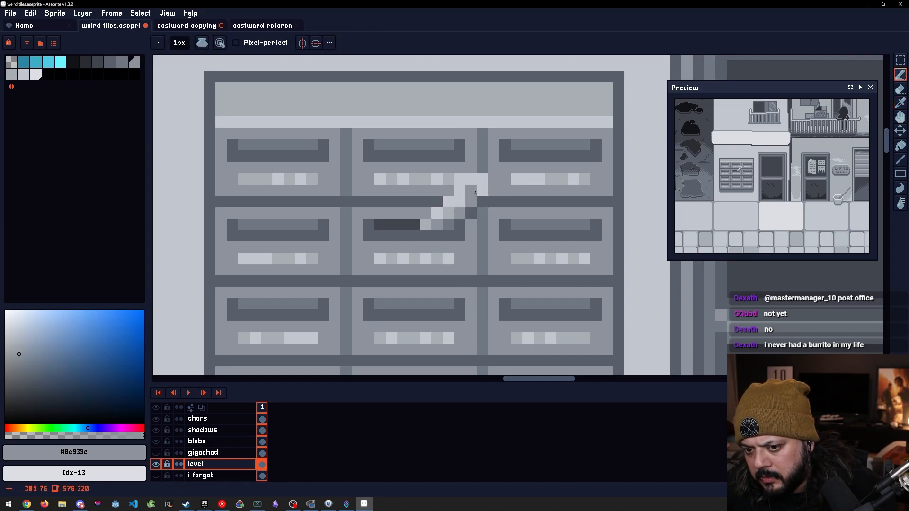
alt+click(448, 213)
click(460, 202)
drag(474, 191, 462, 191)
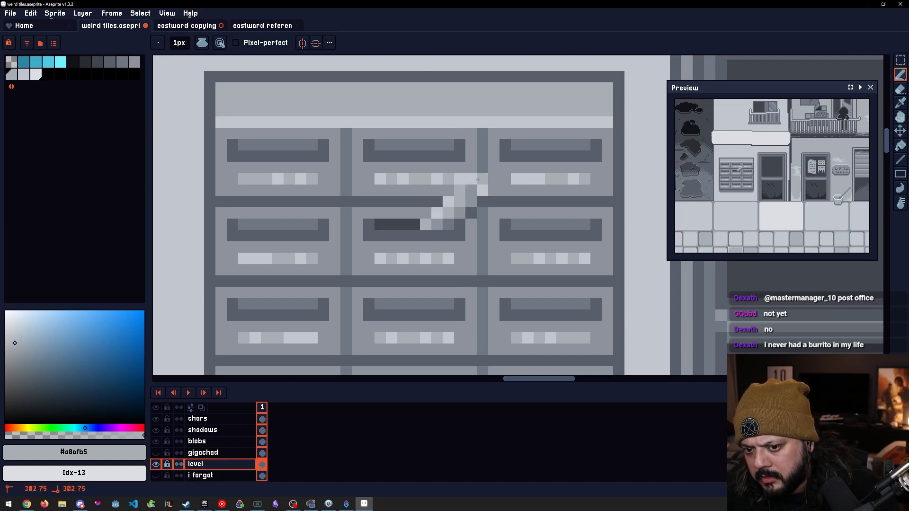
drag(439, 235, 462, 232)
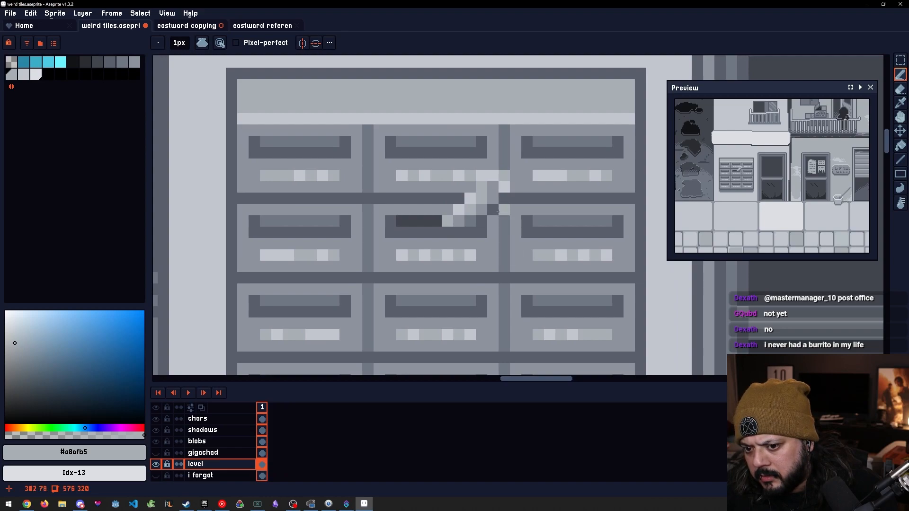
Undo the recent strokes that enlarged and shaded the tip of the object protruding from the mailbox slot
alt+click(497, 210)
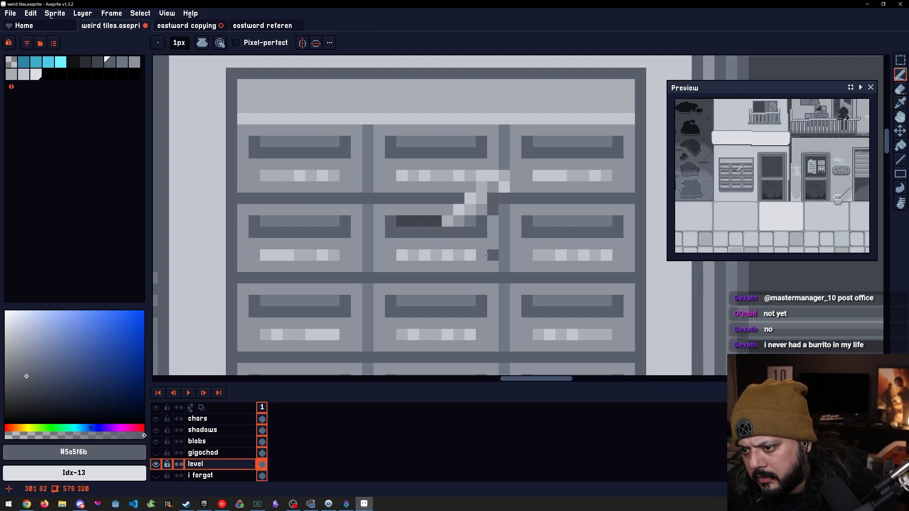
alt+click(482, 211)
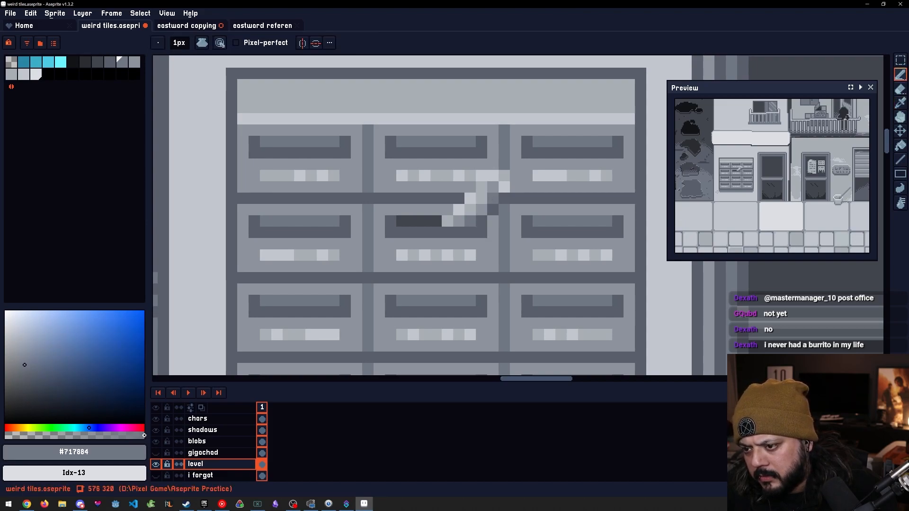
scroll(729, 191, up, 2)
scroll(729, 192, down, 1)
key(ctrl+z)
key(ctrl+z)
key(ctrl+z)
key(ctrl+z)
key(ctrl+z)
key(ctrl+z)
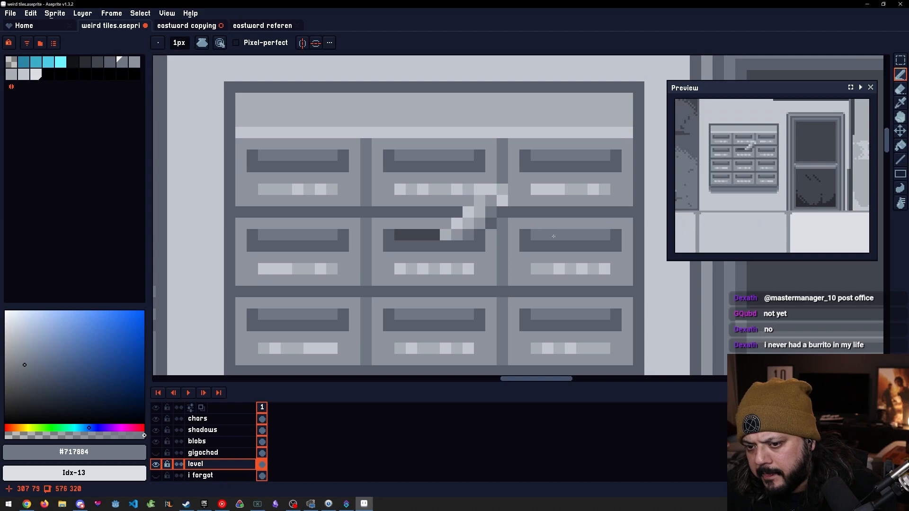
key(ctrl+z)
key(ctrl+z)
key(ctrl+z)
key(ctrl+z)
key(ctrl+z)
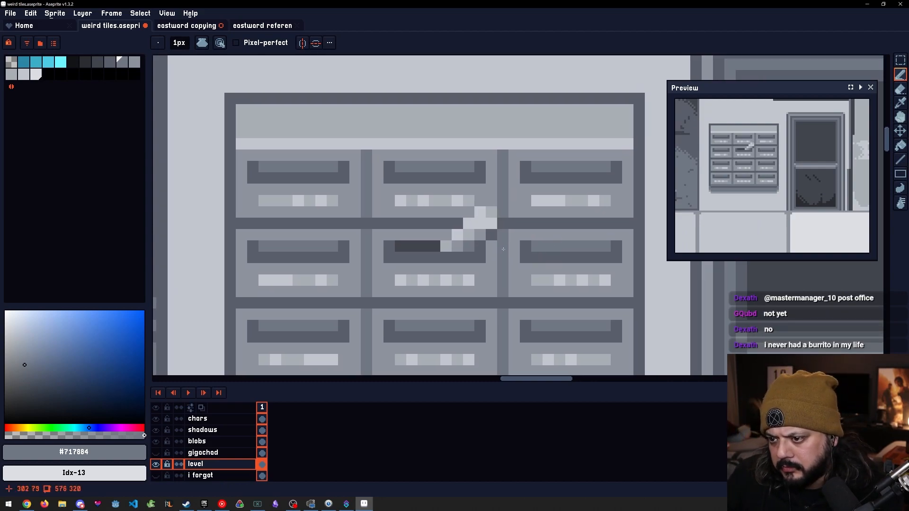
Darken the pixel at the slot's right end, just beneath the object, with #42454d
scroll(501, 237, down, 4)
scroll(491, 267, down, 2)
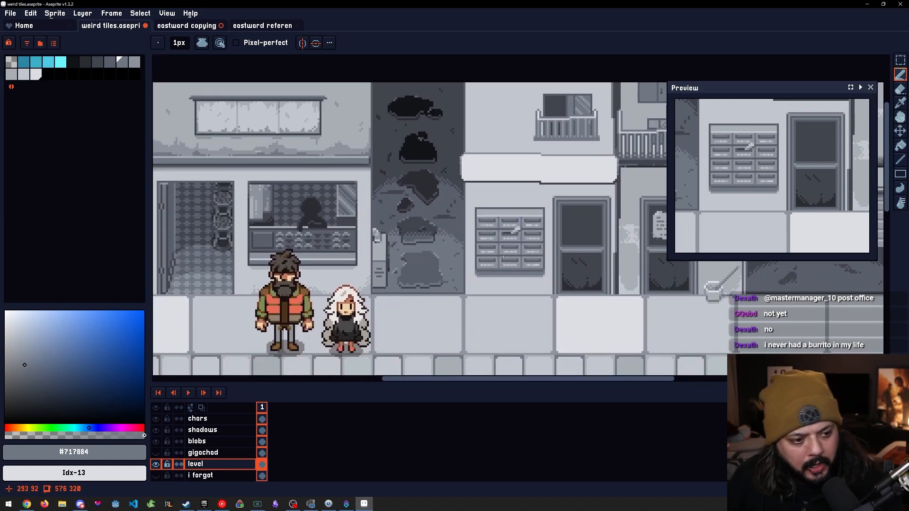
drag(510, 240, 503, 212)
scroll(507, 203, up, 4)
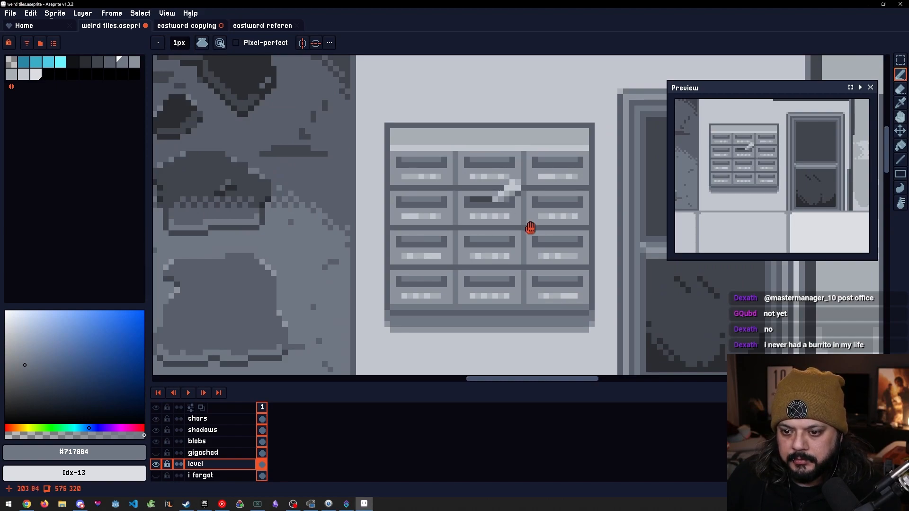
scroll(513, 208, up, 2)
alt+click(512, 212)
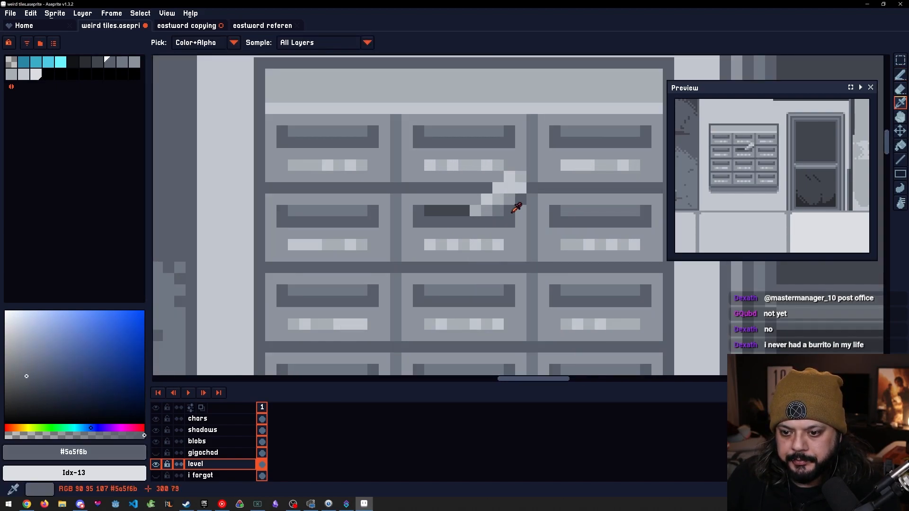
alt+click(467, 211)
click(514, 201)
key(ctrl+z)
click(517, 207)
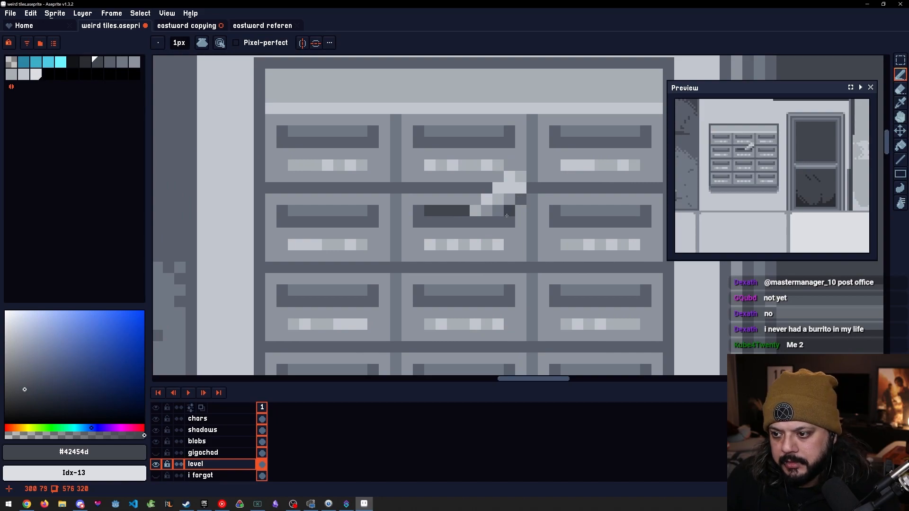
Try extending the #42454d shading one pixel further toward the object along the slot, and undo it
scroll(480, 263, down, 2)
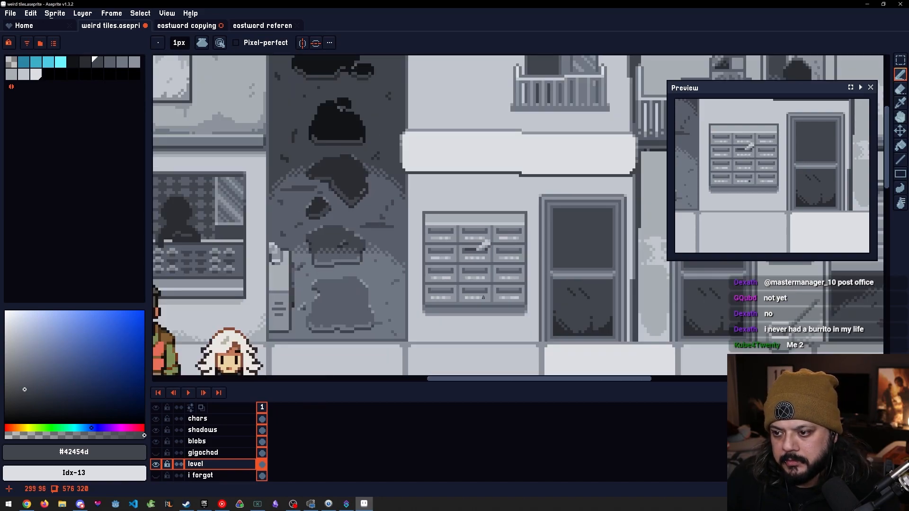
scroll(483, 286, down, 1)
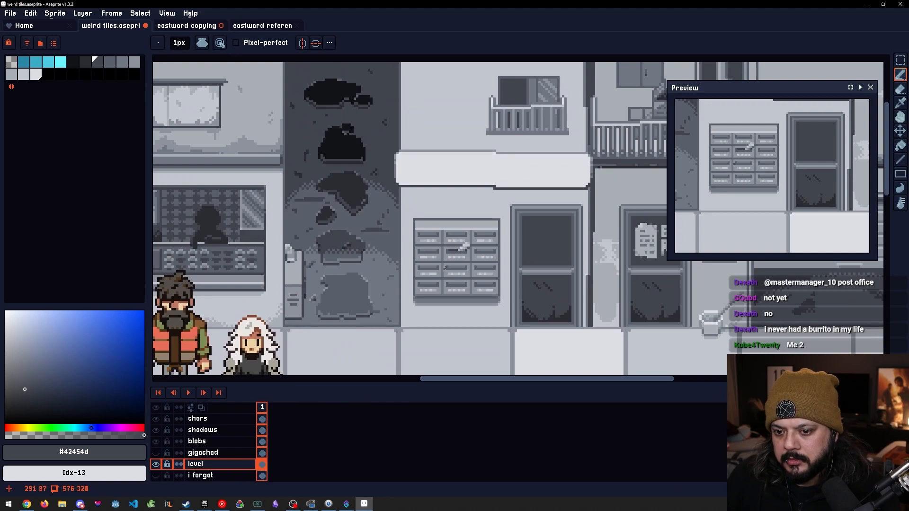
scroll(445, 268, up, 4)
click(486, 198)
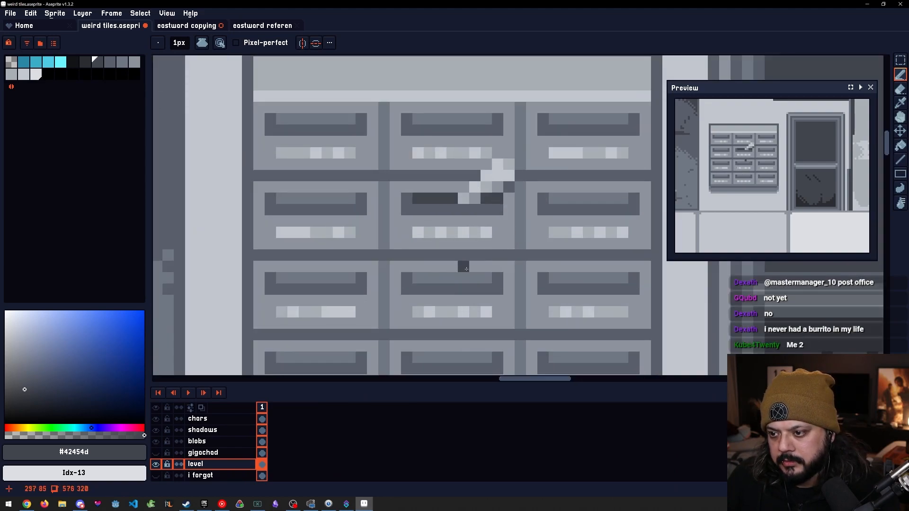
key(ctrl+z)
key(ctrl+z)
Recolour the dark pixel at the slot's right end beneath the object in #5a5f6b
scroll(478, 251, down, 3)
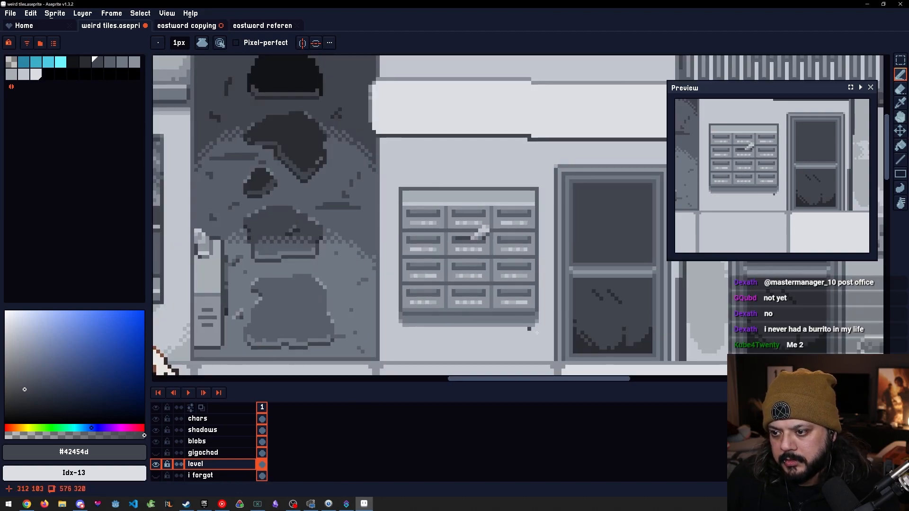
scroll(481, 235, up, 4)
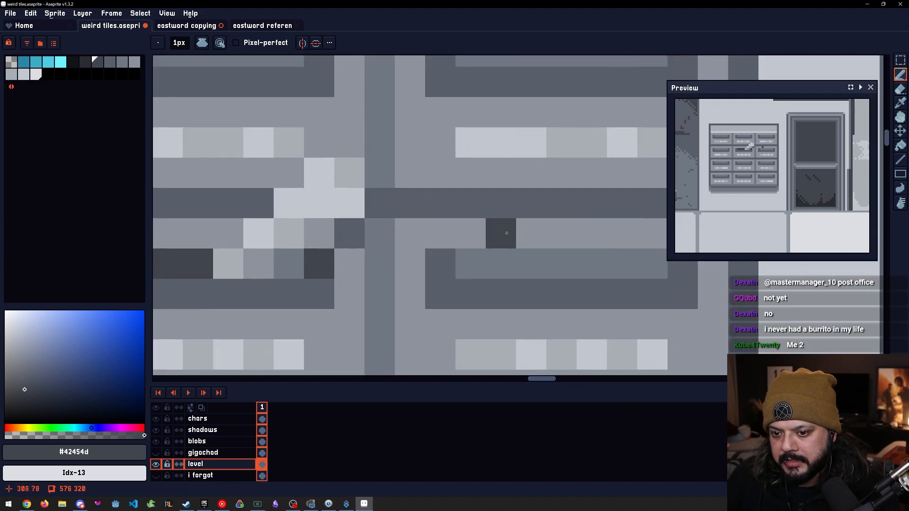
drag(399, 285, 493, 270)
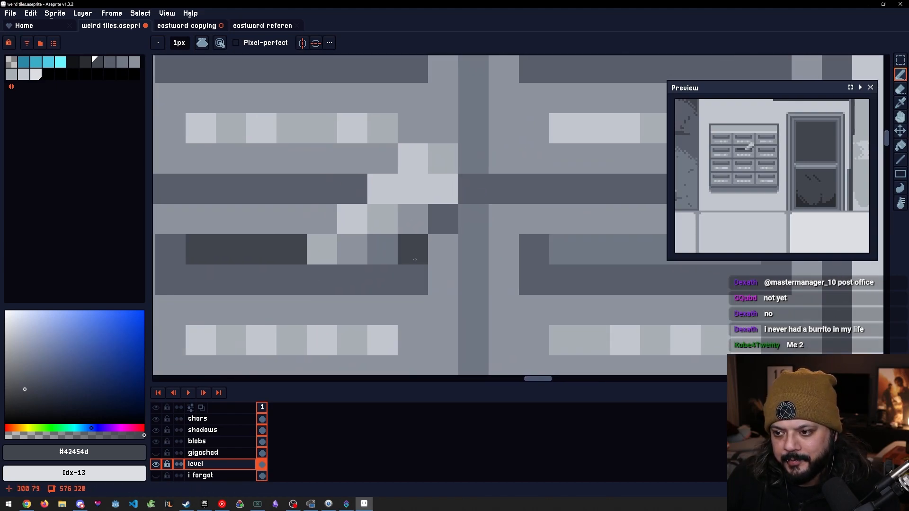
scroll(405, 262, down, 4)
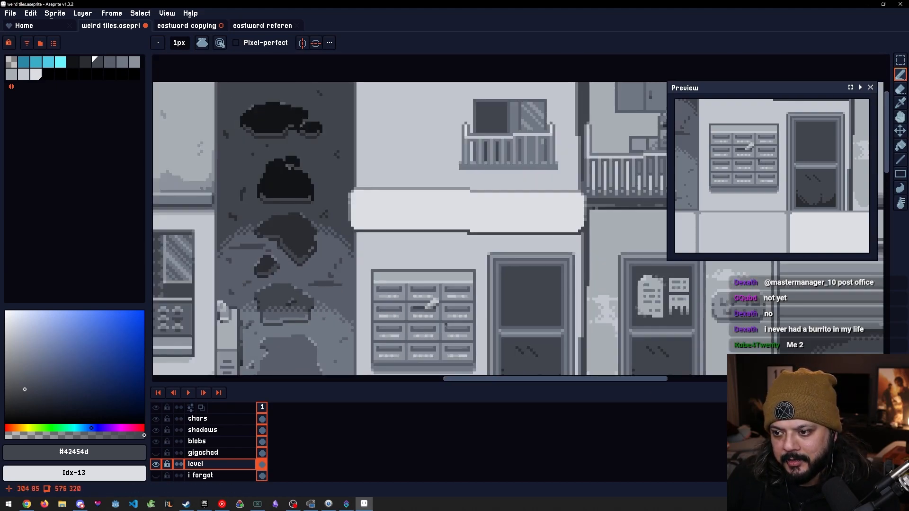
drag(480, 328, 498, 296)
scroll(484, 261, down, 3)
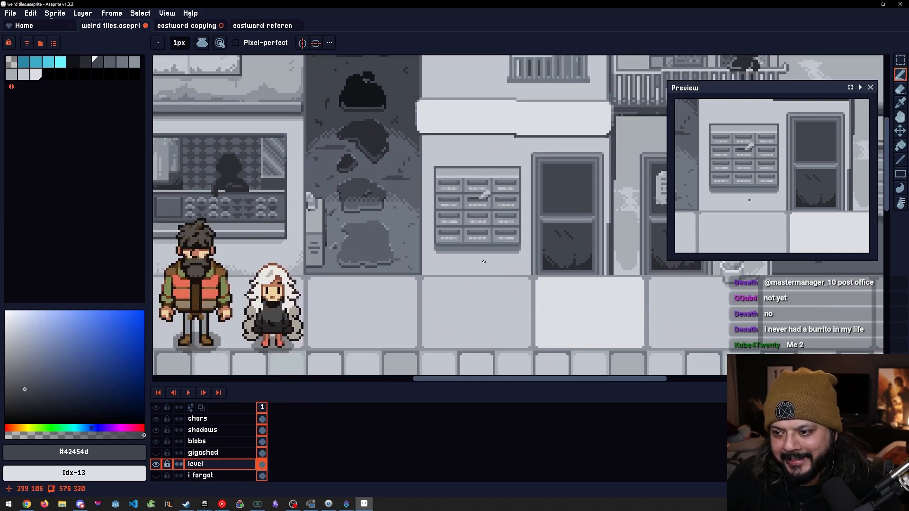
scroll(485, 253, up, 4)
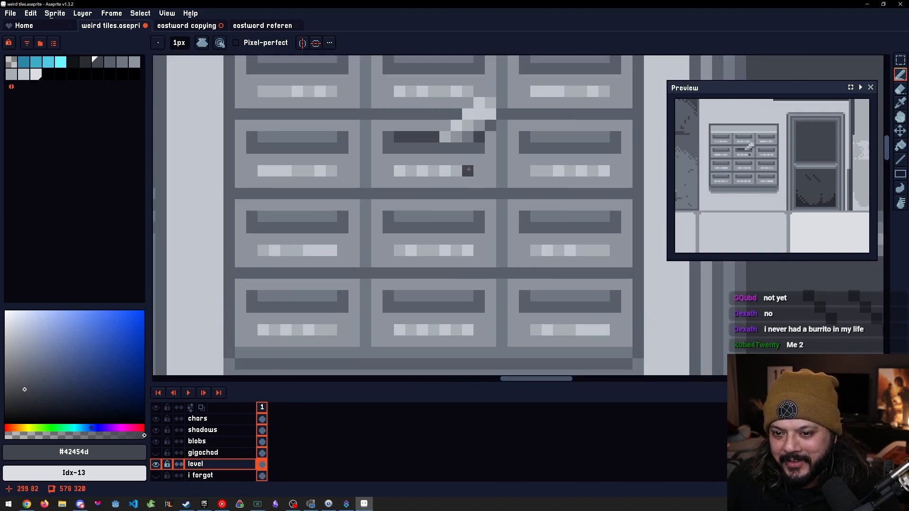
scroll(523, 206, up, 3)
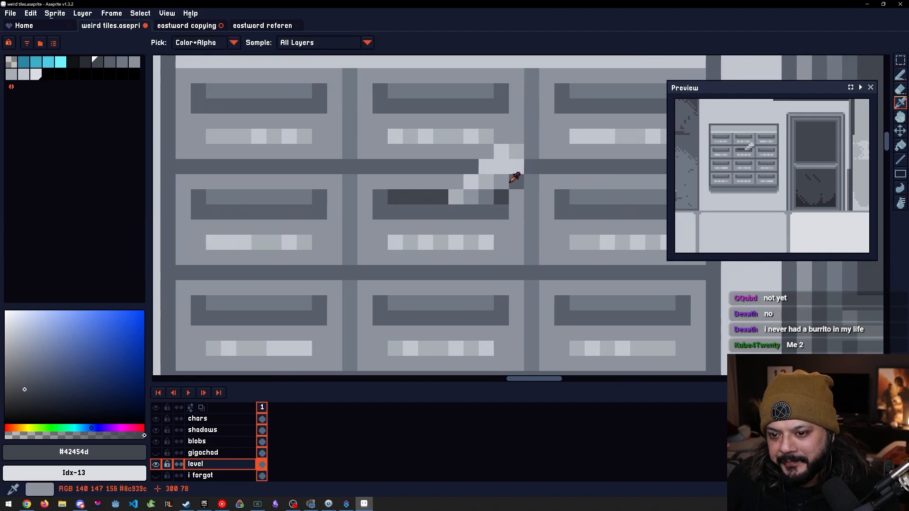
alt+click(504, 198)
scroll(504, 199, down, 2)
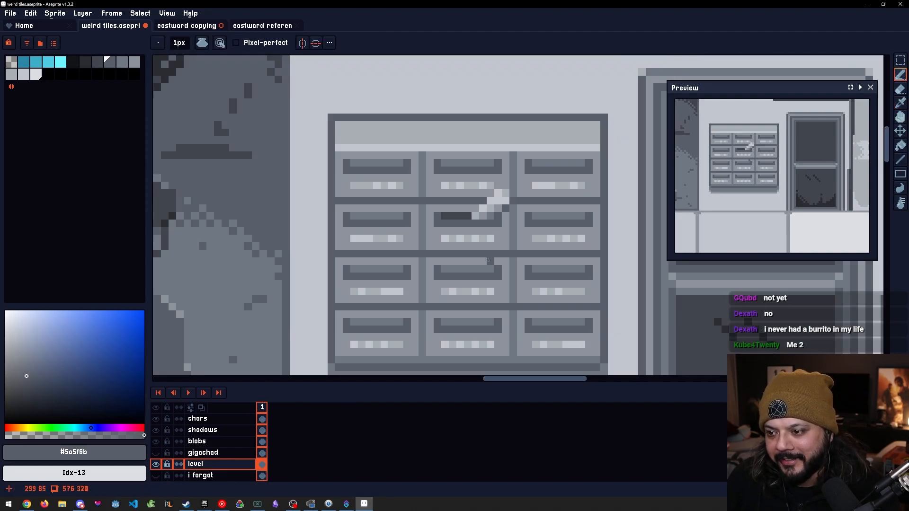
drag(503, 245, 492, 249)
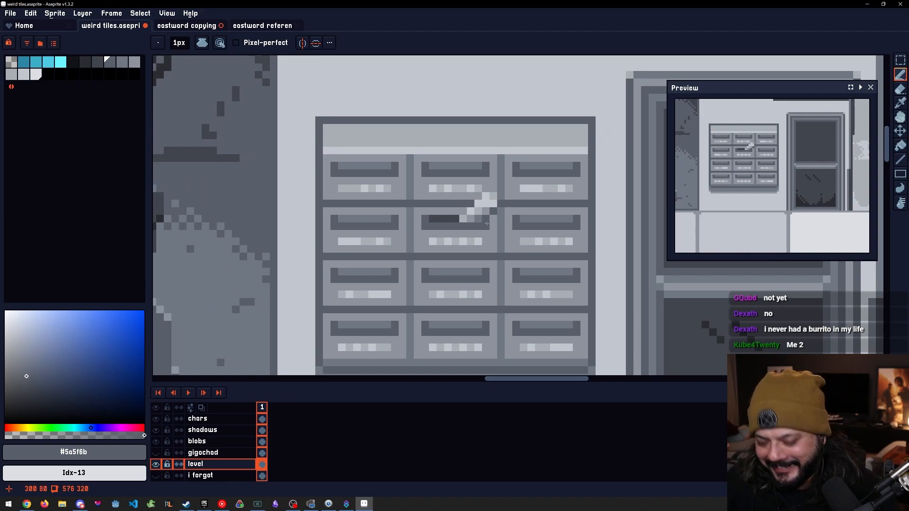
drag(475, 260, 459, 230)
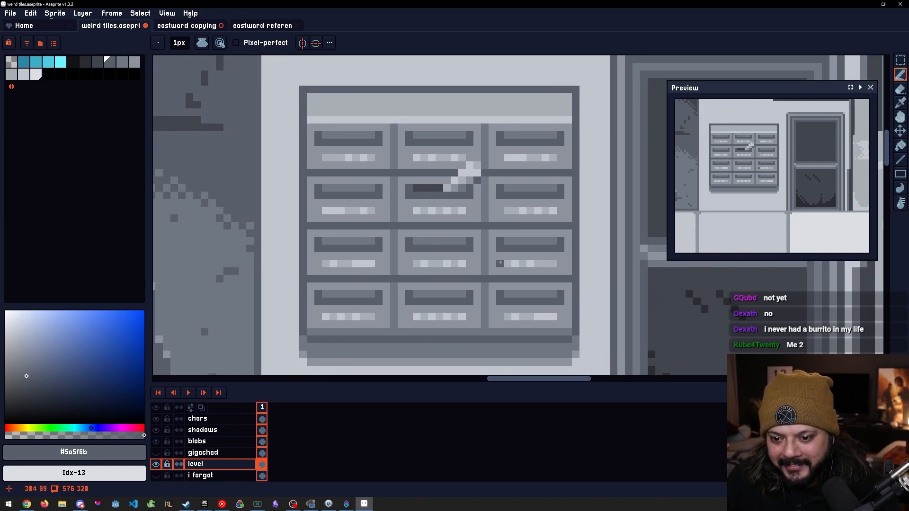
scroll(483, 270, up, 1)
alt+click(443, 149)
mouse_move(511, 218)
mouse_down()
mouse_move(484, 208)
mouse_move(470, 180)
mouse_up()
mouse_move(472, 237)
mouse_down()
mouse_move(436, 206)
mouse_move(469, 240)
mouse_up()
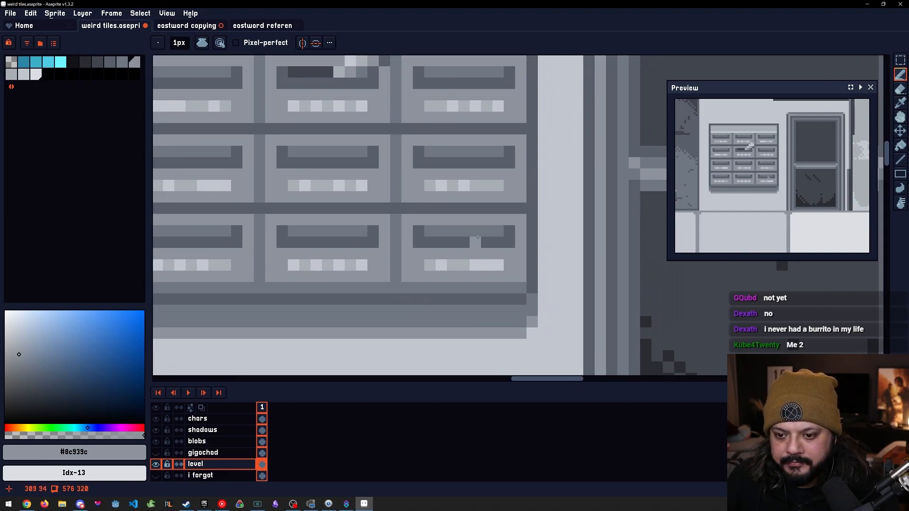
drag(360, 146, 480, 220)
scroll(480, 220, down, 2)
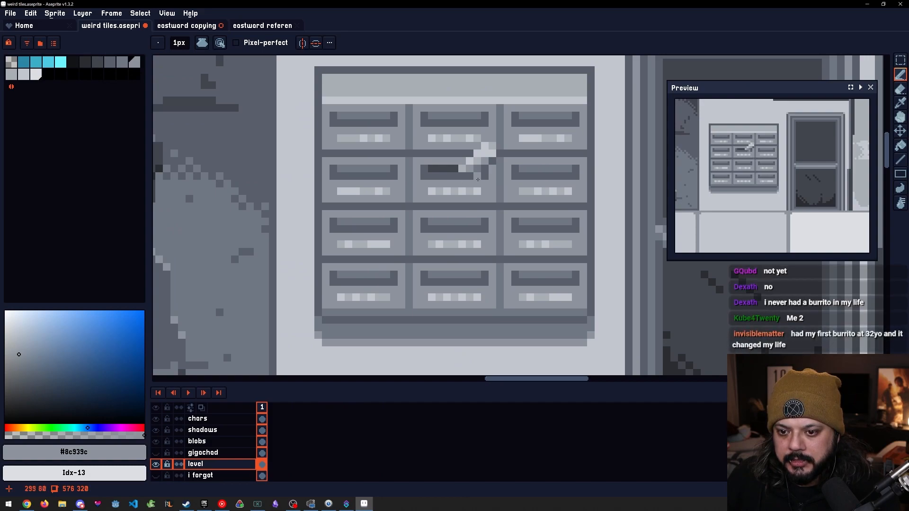
Copy the slot with its protruding object to the bottom row's leftmost mailbox, flip it horizontally and nudge it one pixel left
key(m)
mouse_move(497, 141)
mouse_down()
mouse_move(419, 182)
mouse_move(416, 237)
mouse_move(375, 276)
mouse_up()
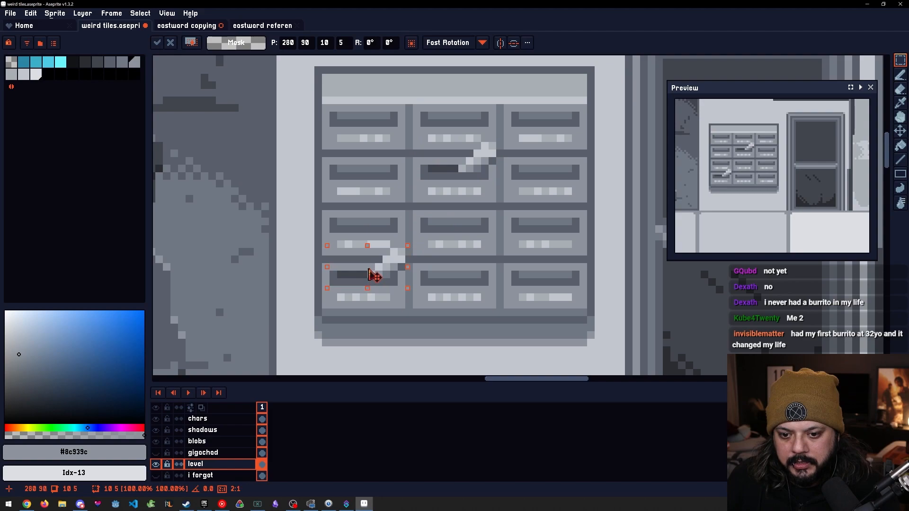
key(shift+h)
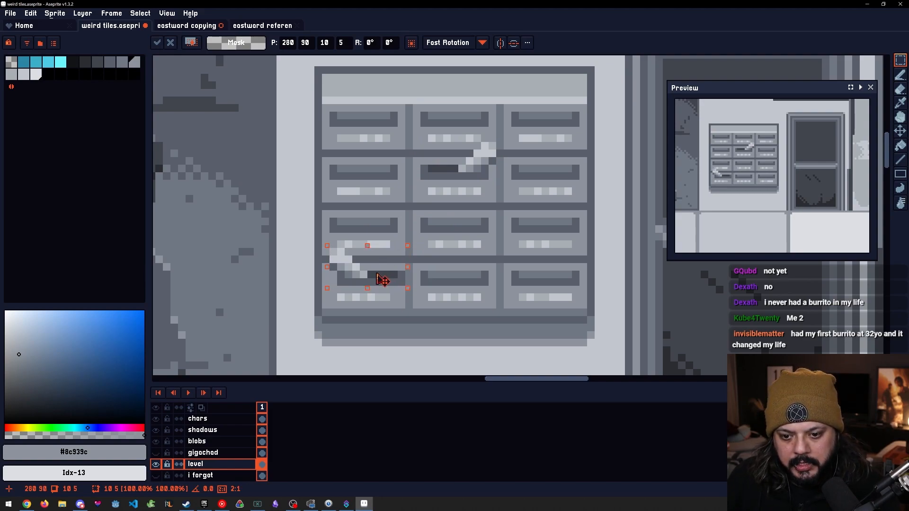
key(Left)
key(Return)
Paint an Idx-11 grey shadow strip on the pavement slab's upper edge beneath the mailbox panel, matching the panel's width
scroll(450, 275, down, 5)
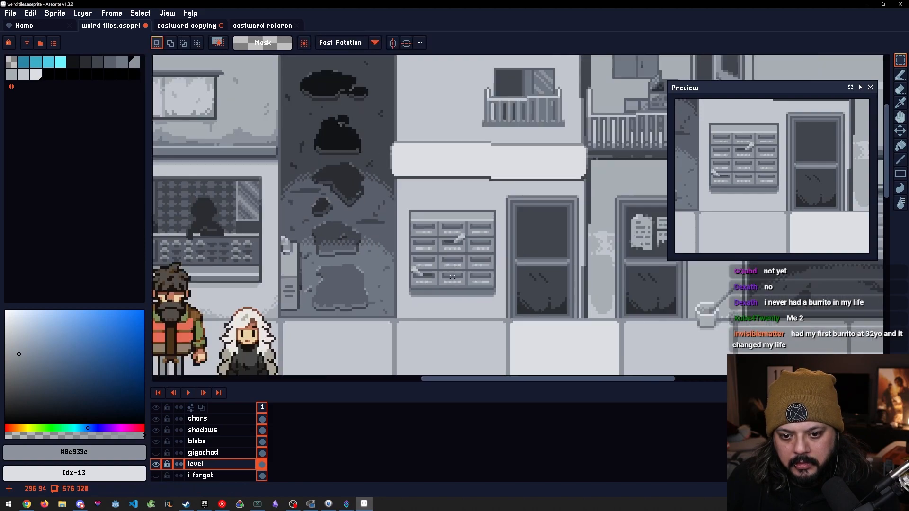
scroll(445, 286, down, 3)
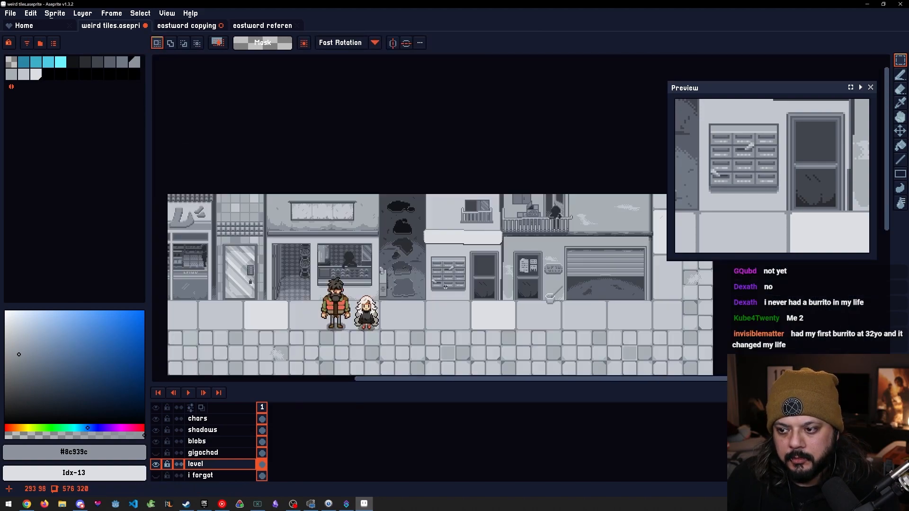
scroll(441, 190, up, 4)
drag(440, 190, 462, 271)
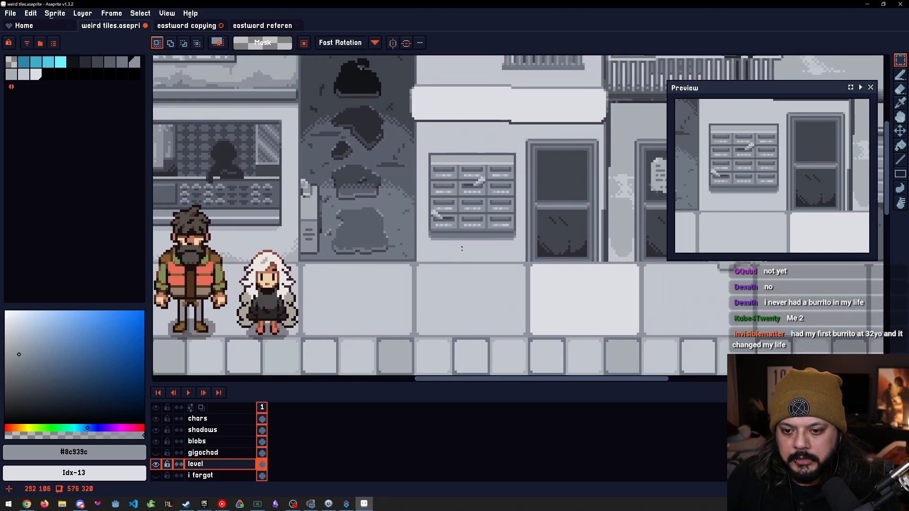
alt+click(463, 237)
scroll(463, 270, up, 2)
key(b)
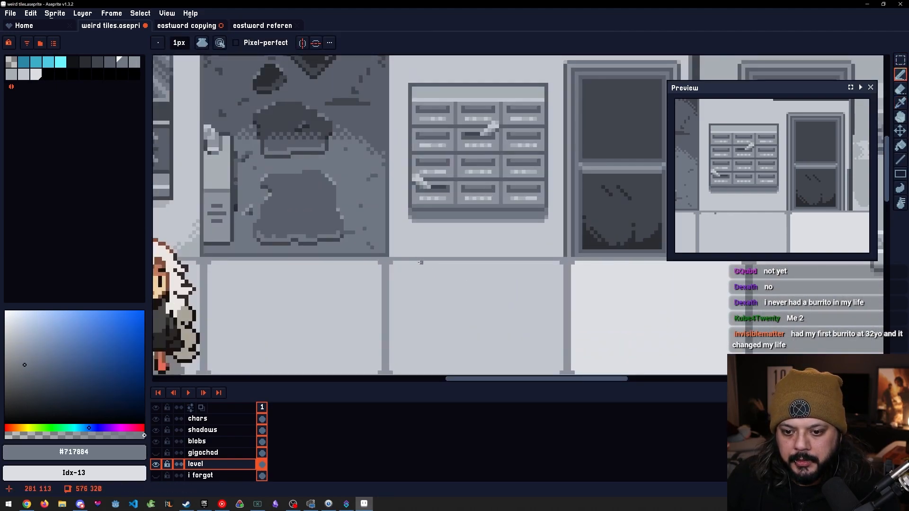
alt+click(414, 264)
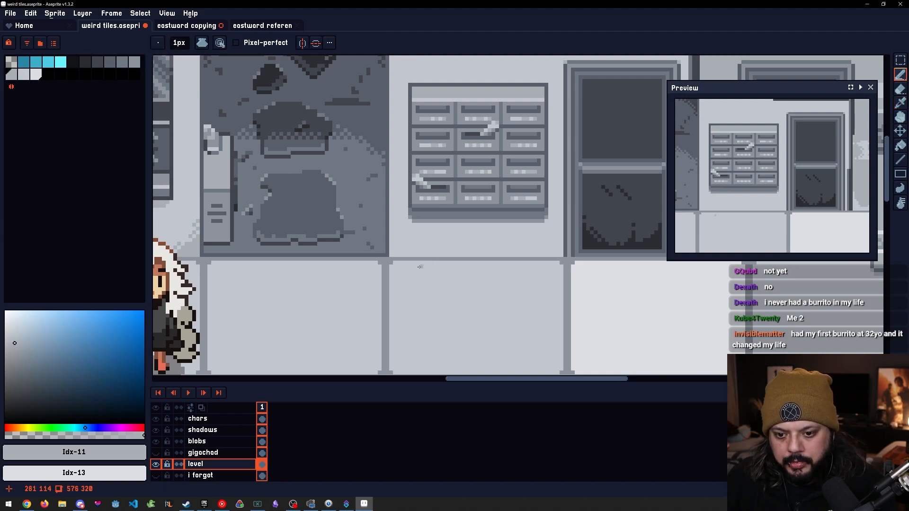
mouse_move(415, 264)
mouse_down()
mouse_move(545, 263)
mouse_move(412, 267)
mouse_up()
drag(538, 270, 414, 269)
Extend the mailbox panel's wall shadow about 3 px downward in #8c939c, outlining it with a 35 px lower edge and filling the inside
scroll(506, 290, down, 3)
scroll(511, 297, up, 4)
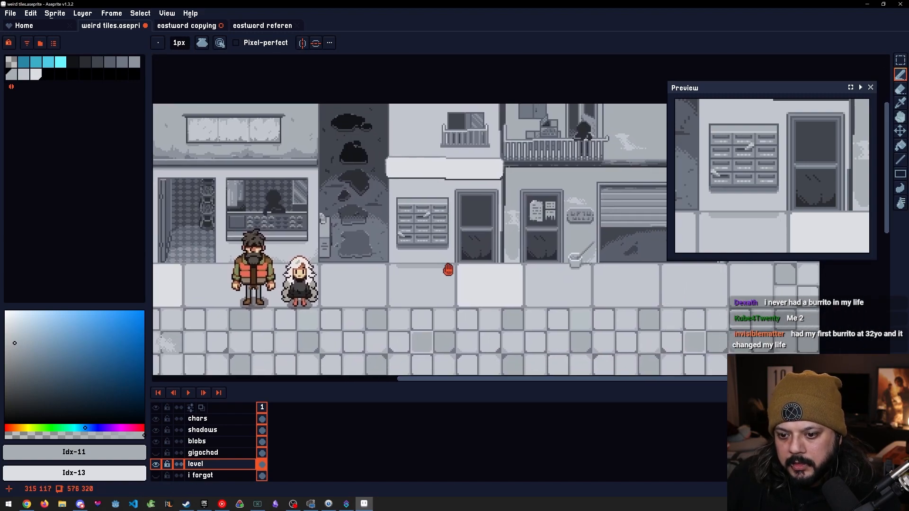
alt+click(295, 172)
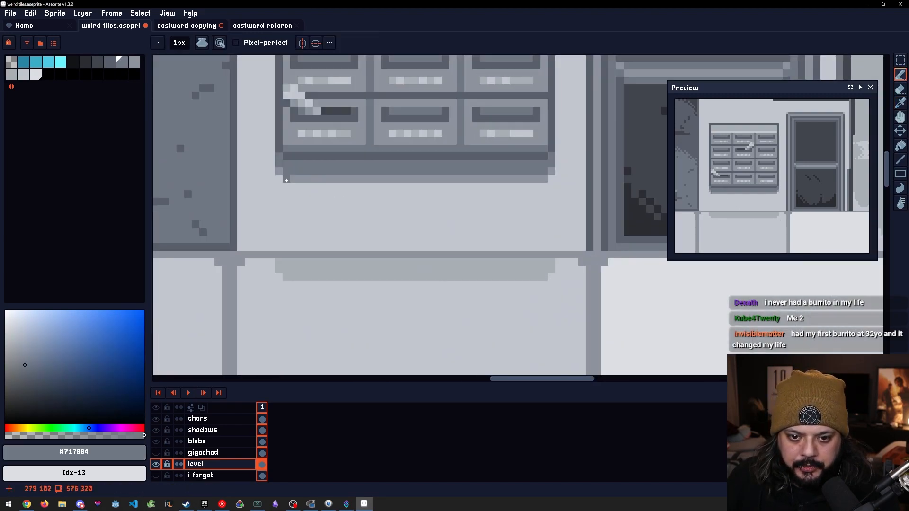
alt+click(278, 171)
mouse_move(278, 180)
mouse_down()
mouse_move(277, 195)
mouse_move(341, 201)
mouse_move(548, 201)
mouse_up()
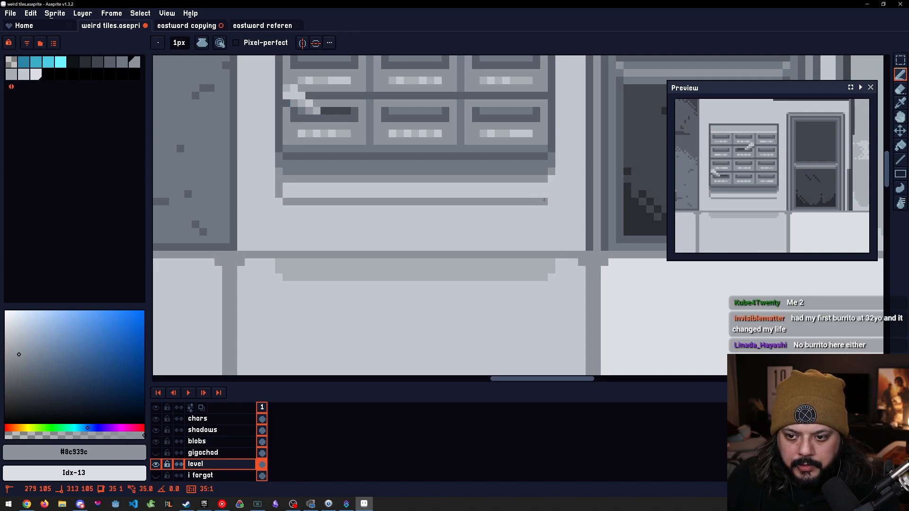
key(g)
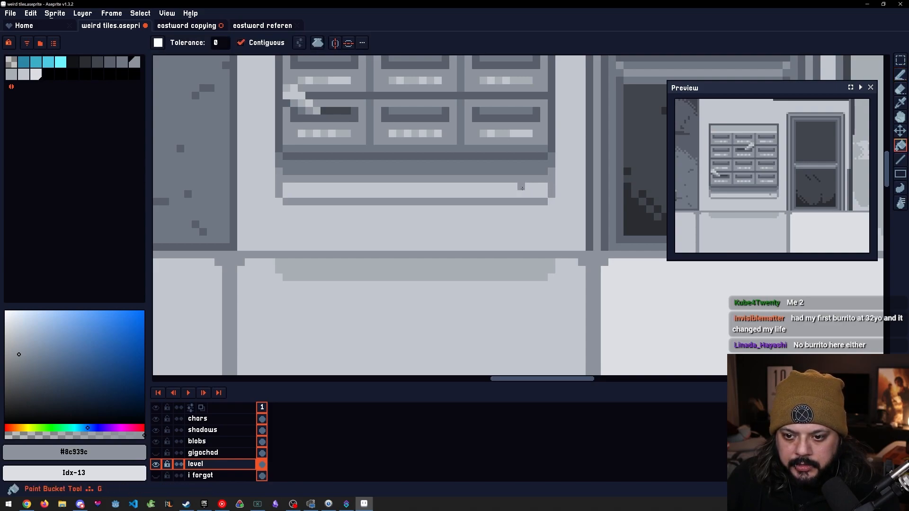
click(529, 190)
Extend the darker #717884 band of the mailbox panel's wall shadow downward, drawing a 34 px lower edge and filling the gap above
alt+click(503, 167)
key(b)
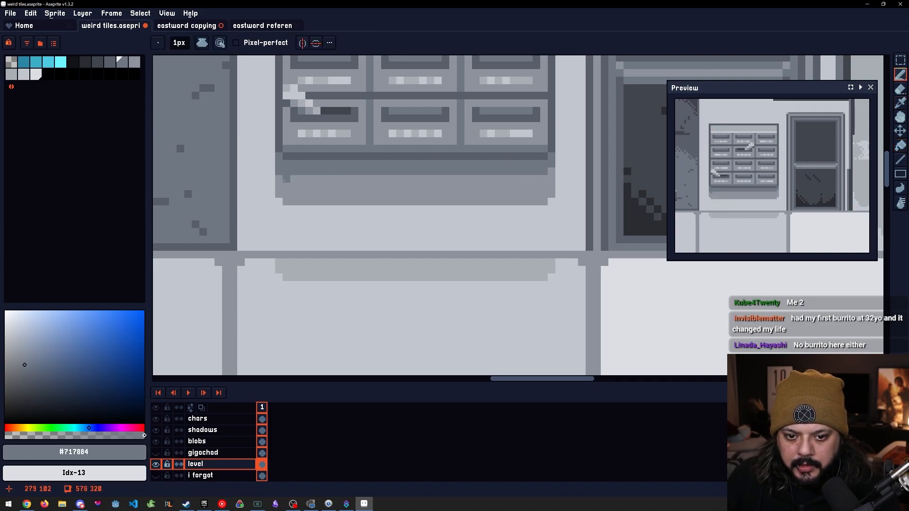
drag(294, 186, 549, 186)
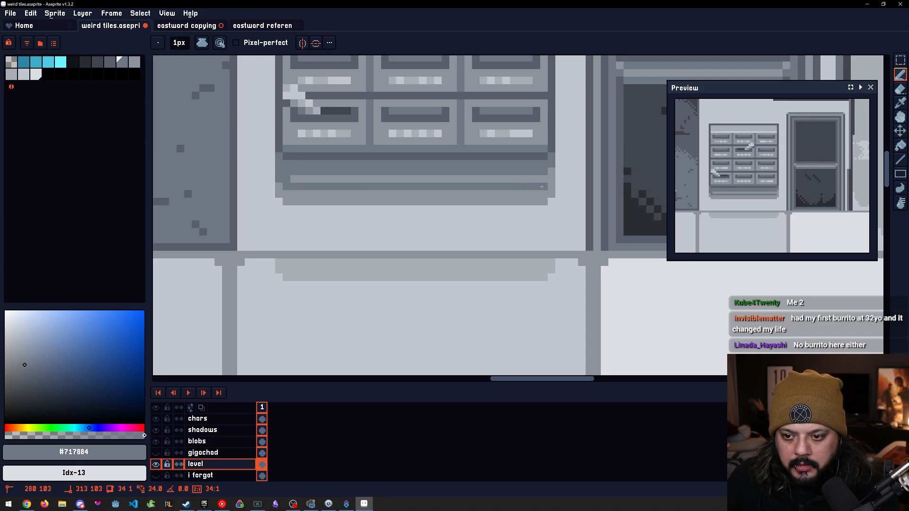
key(g)
click(544, 179)
scroll(476, 238, down, 5)
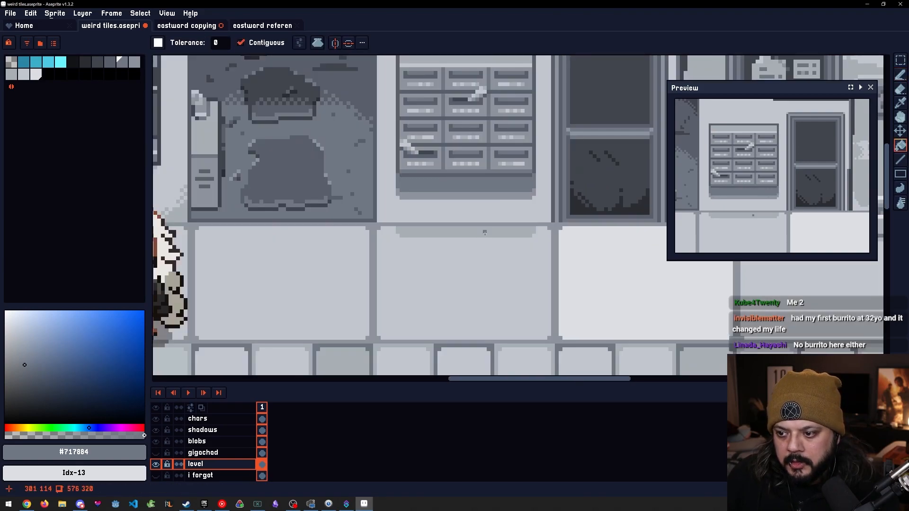
Try a checkered dither of #8c939c pixels, two rows high, along the lower edge of the panel's darker shadow band
scroll(471, 208, up, 6)
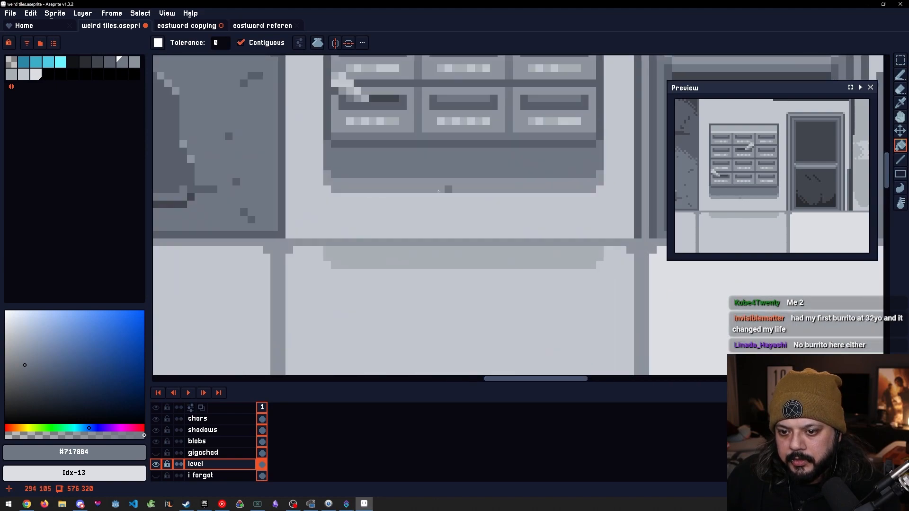
alt+click(327, 171)
click(328, 167)
key(ctrl+z)
key(b)
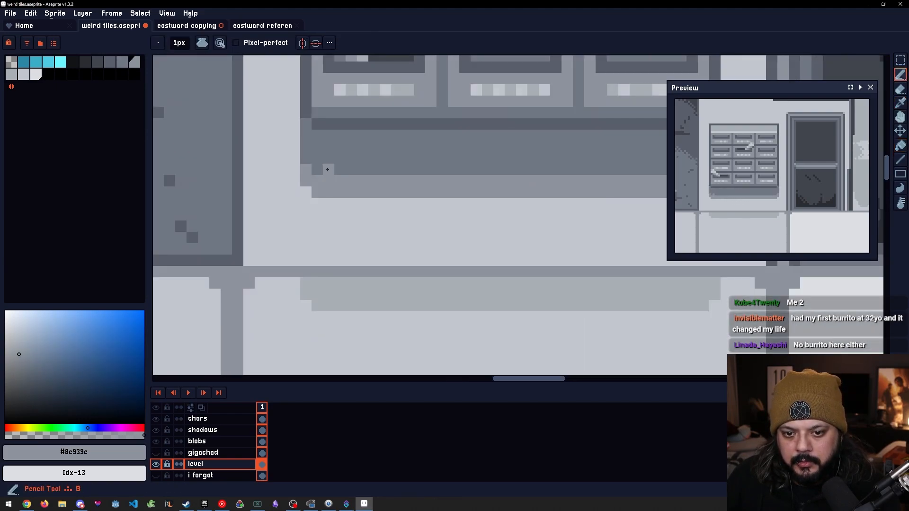
click(317, 158)
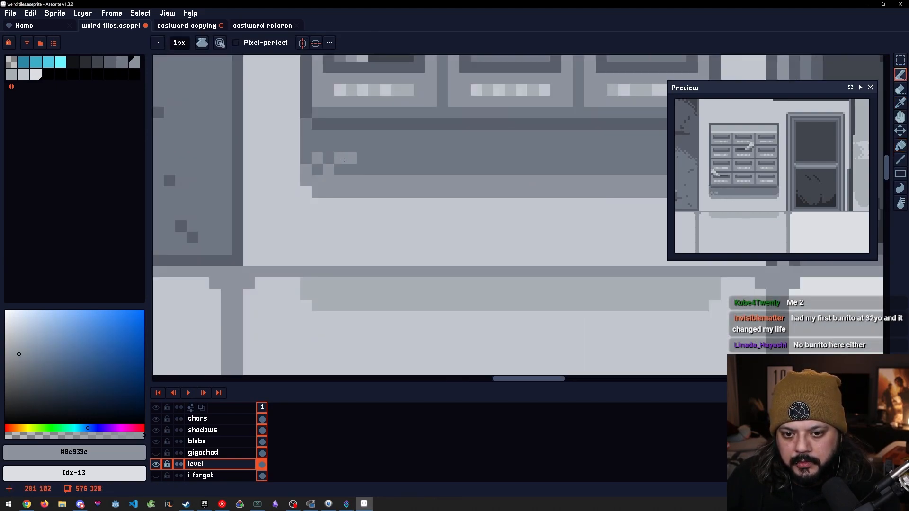
click(403, 161)
key(ctrl+z)
click(453, 170)
key(ctrl+z)
click(464, 169)
Repeat the checkered dither across the rest of the shadow band's width by copying a 14 × 2 px piece, then deselect
key(m)
drag(465, 170, 503, 157)
key(space)
drag(552, 187, 345, 203)
drag(349, 190, 420, 192)
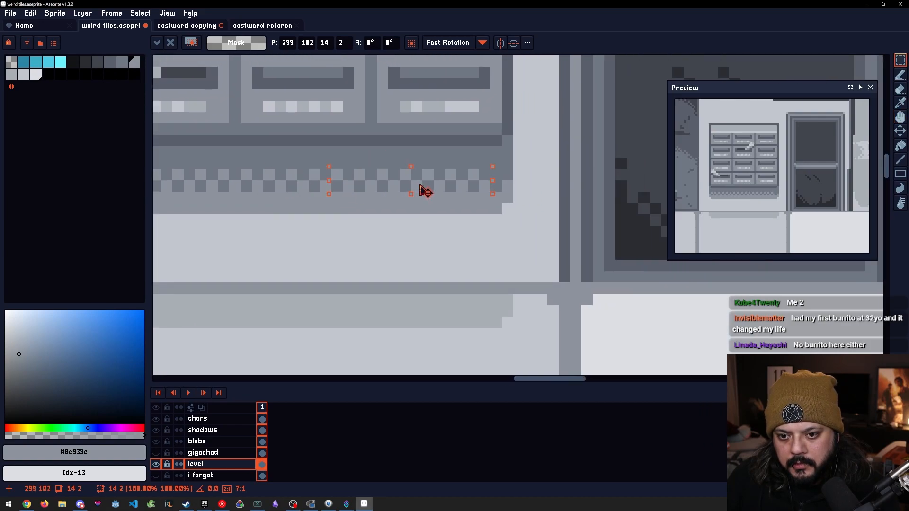
key(ctrl+d)
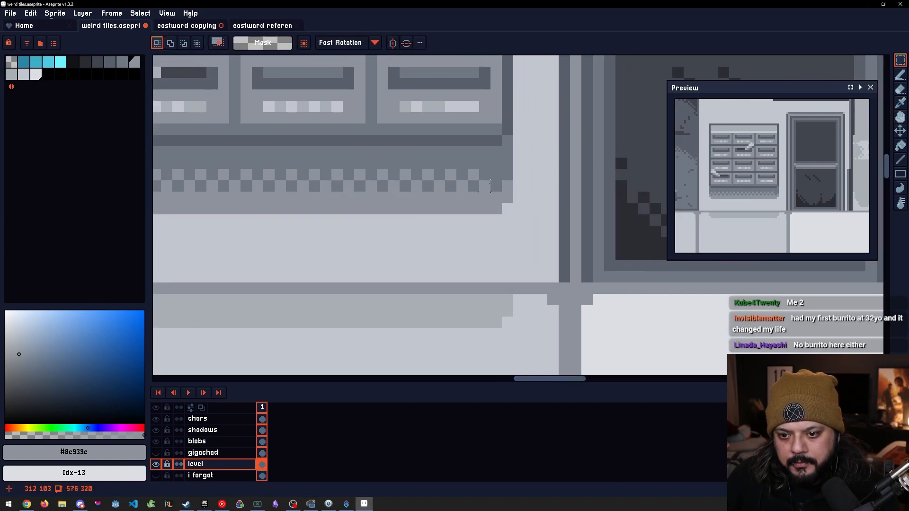
Examine how the dithered mailbox shadow reads within the whole street scene
key(b)
scroll(409, 209, down, 10)
scroll(423, 264, up, 2)
scroll(772, 206, down, 2)
scroll(761, 217, down, 4)
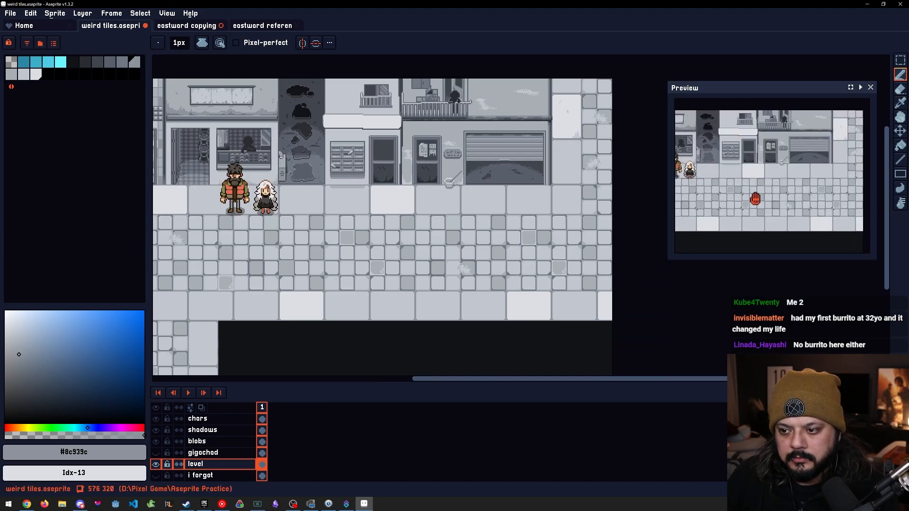
drag(503, 232, 520, 239)
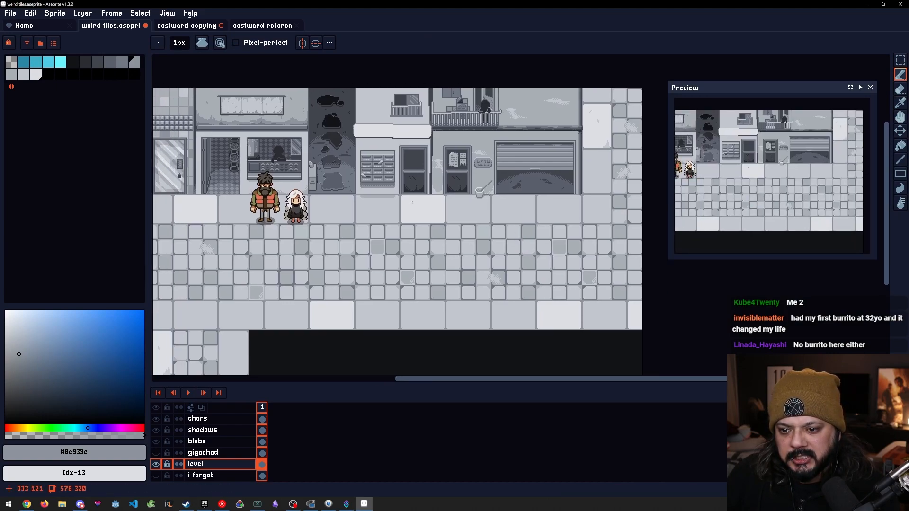
Move the lower part of the panel's wall shadow up one pixel and fill the gap left beneath it with #c2c6cf
scroll(365, 190, up, 4)
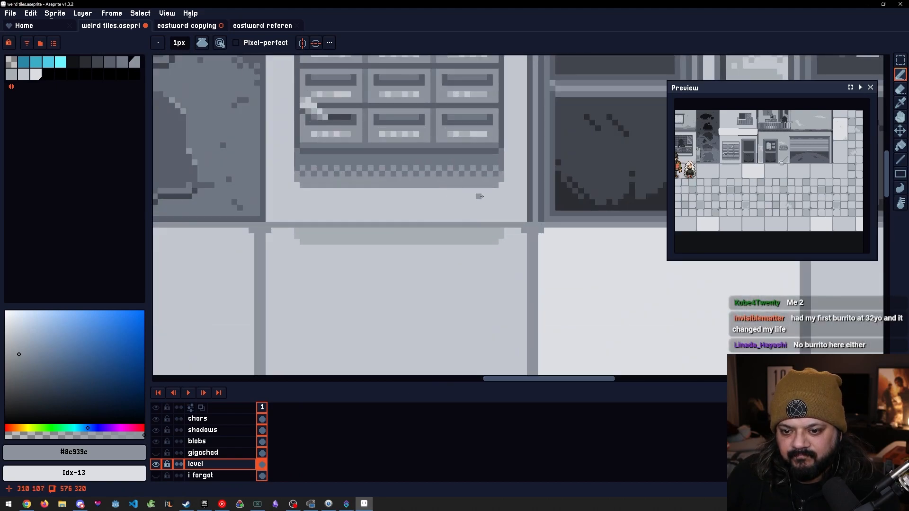
key(m)
drag(503, 199, 301, 167)
drag(296, 168, 297, 168)
drag(340, 182, 340, 176)
key(ctrl+d)
alt+click(382, 207)
key(g)
click(400, 196)
scroll(447, 209, down, 4)
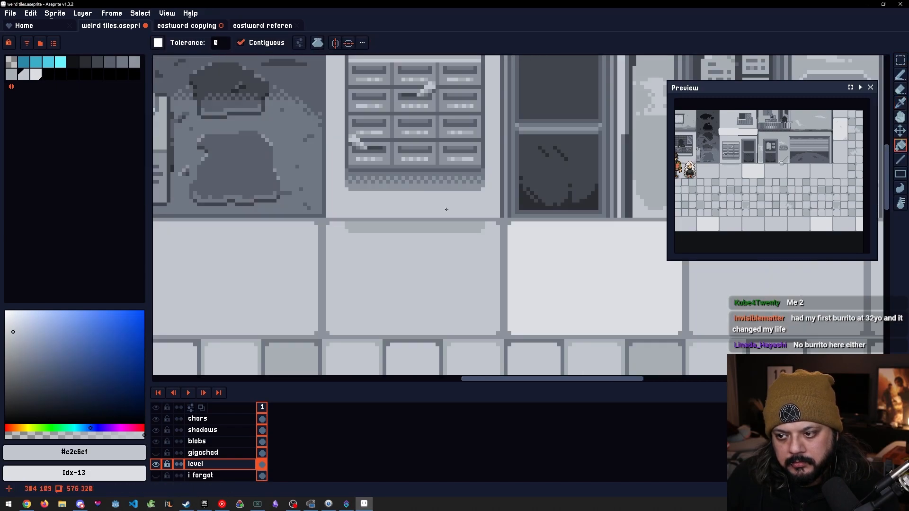
Paint over both rows of checkered dither beneath the mailbox panel with solid #717884
scroll(427, 207, up, 4)
scroll(399, 198, up, 1)
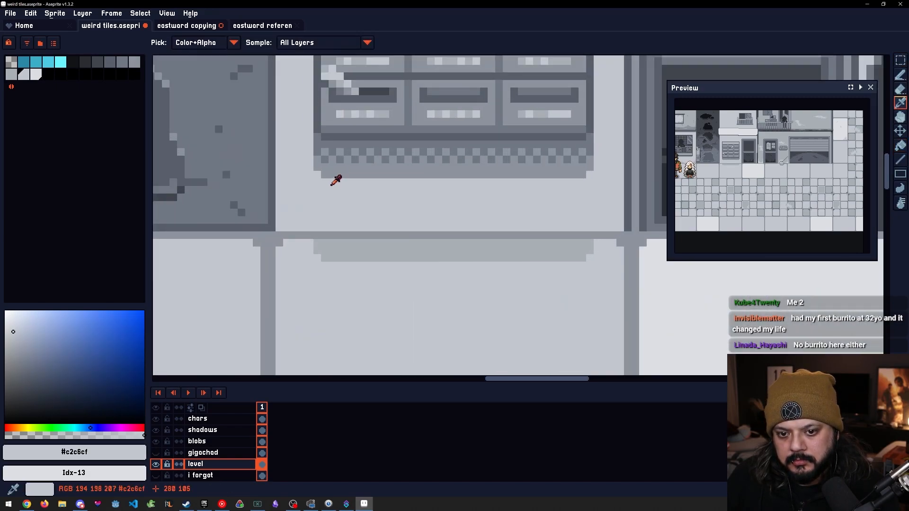
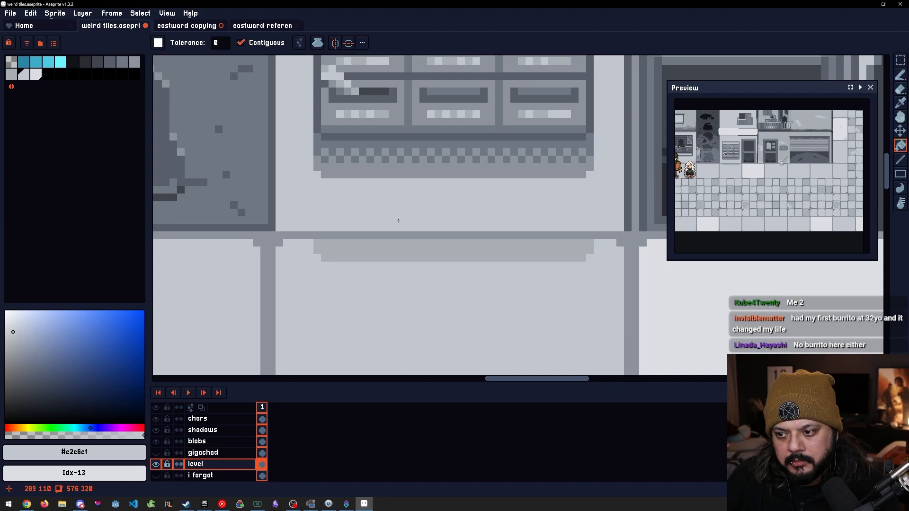
alt+click(318, 148)
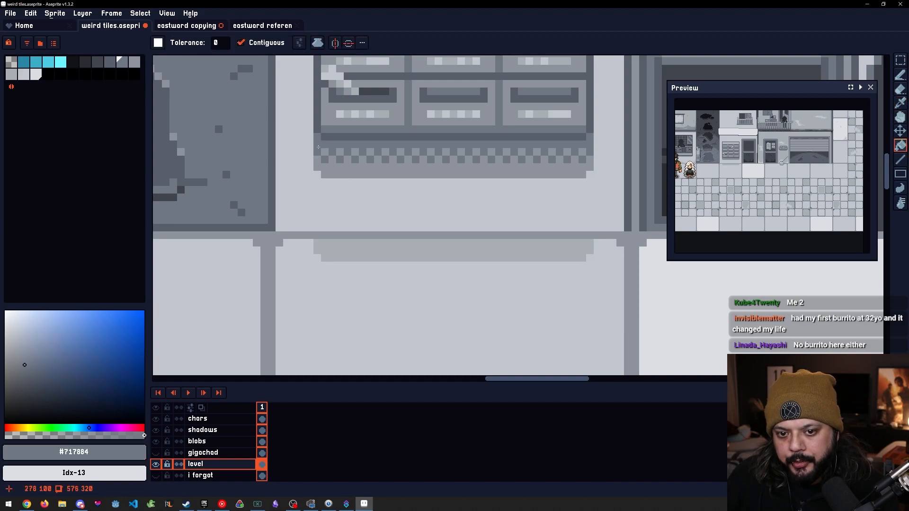
key(b)
drag(319, 151, 583, 151)
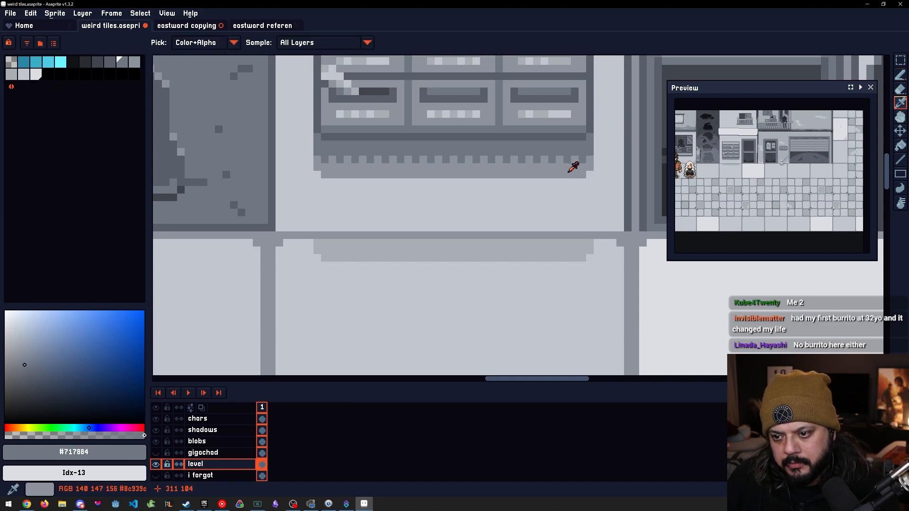
alt+click(573, 161)
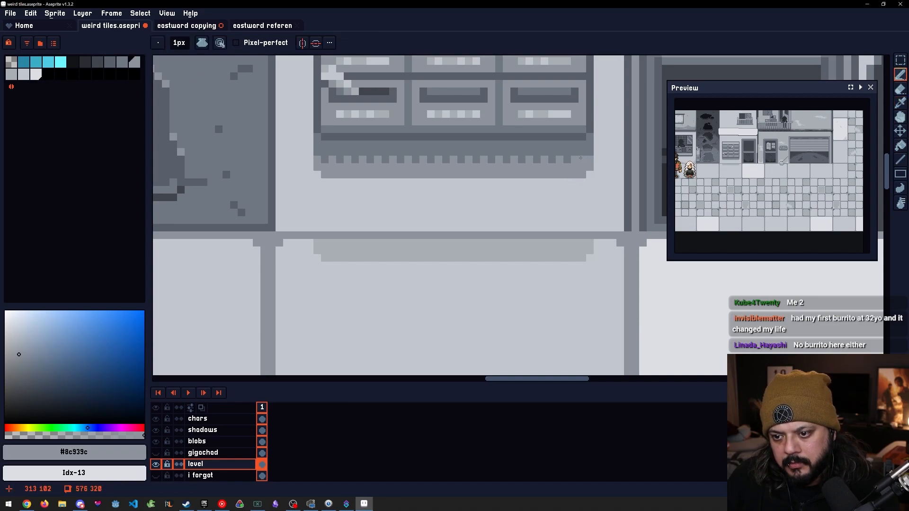
alt+click(580, 158)
drag(580, 158, 330, 157)
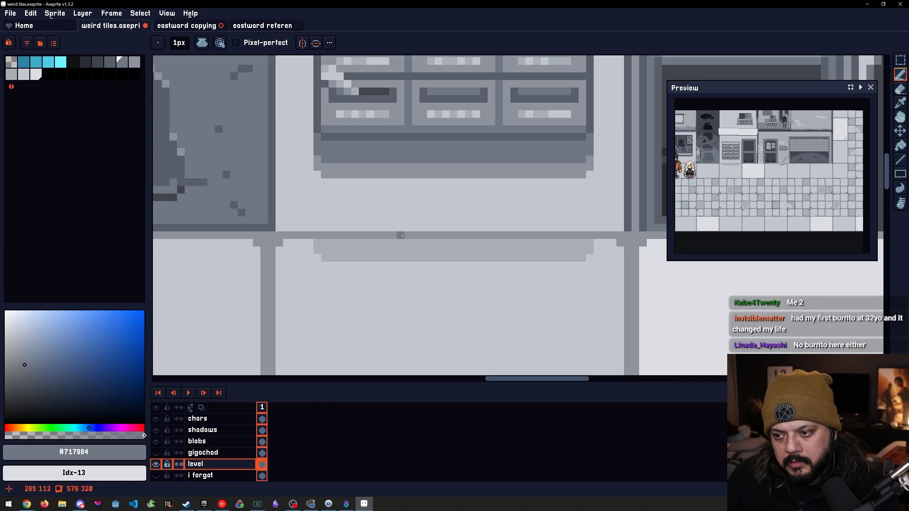
Extend the lighter #8c939c wall shadow straight down to the base of the wall, drawing both side edges and filling the area between
alt+click(391, 251)
scroll(337, 265, down, 4)
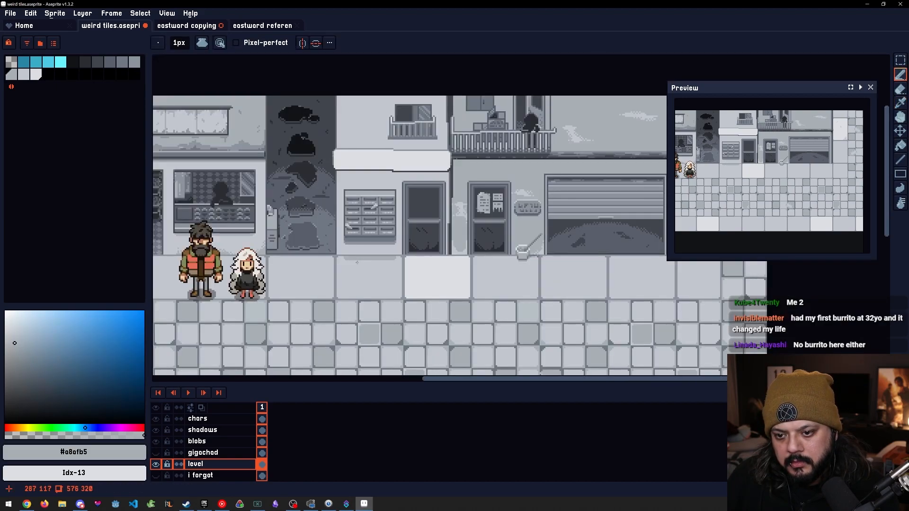
drag(404, 287, 396, 297)
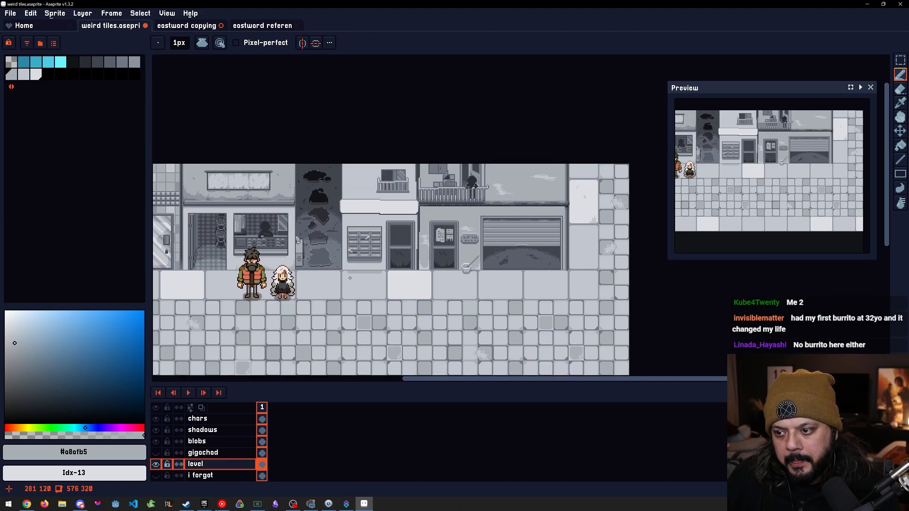
scroll(372, 280, up, 4)
alt+click(307, 224)
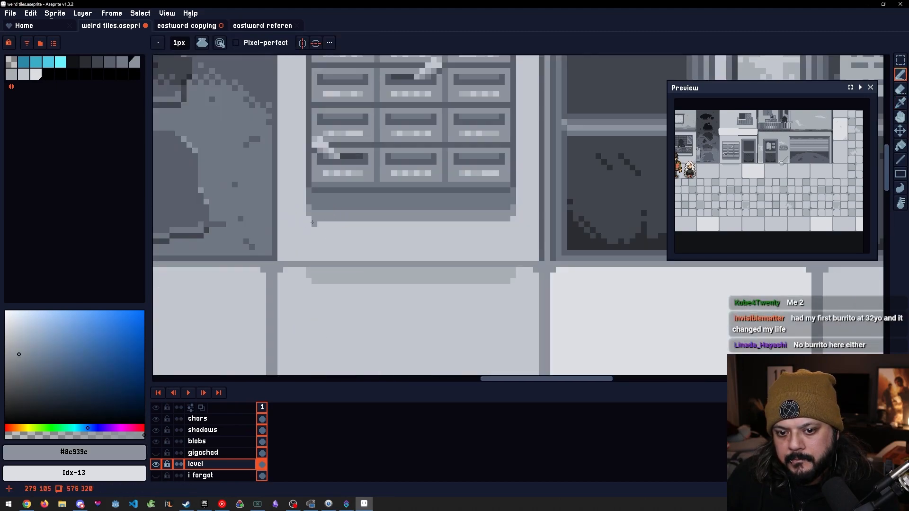
drag(308, 224, 308, 258)
click(514, 219)
shift+click(515, 256)
key(g)
click(459, 252)
scroll(448, 251, down, 7)
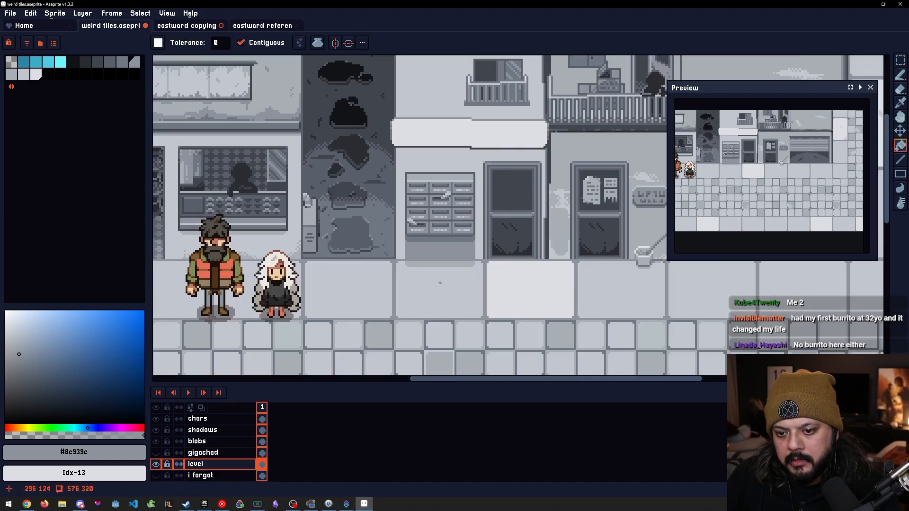
scroll(436, 293, up, 4)
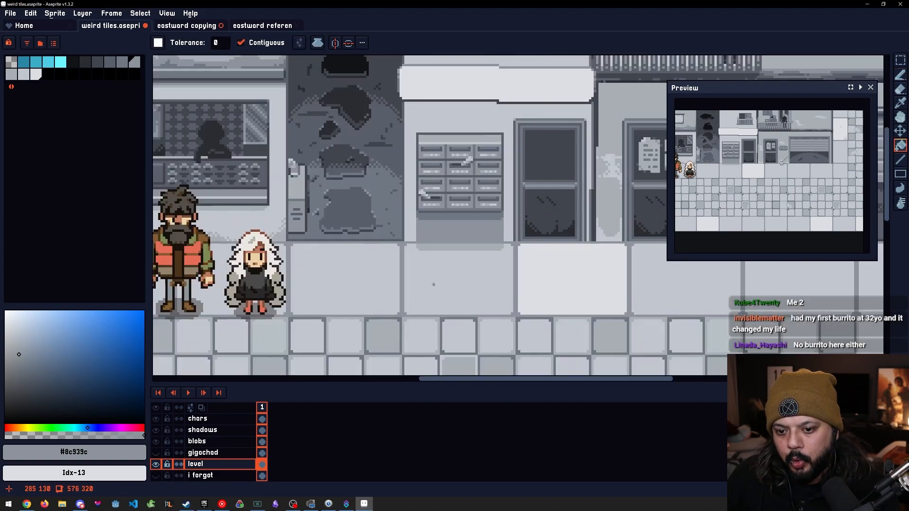
Sample #717884 from the dark shadow band beneath the mailboxes for use with the Pencil tool
scroll(454, 252, up, 3)
alt+click(418, 162)
key(b)
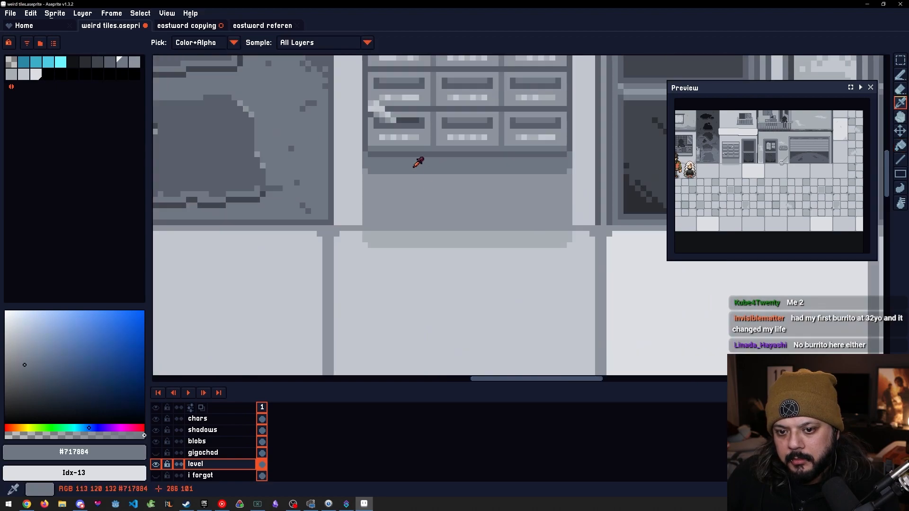
Extend the dark shadow band under the mailboxes downward with a new edge line and fill in #717884
click(364, 176)
drag(367, 188, 564, 188)
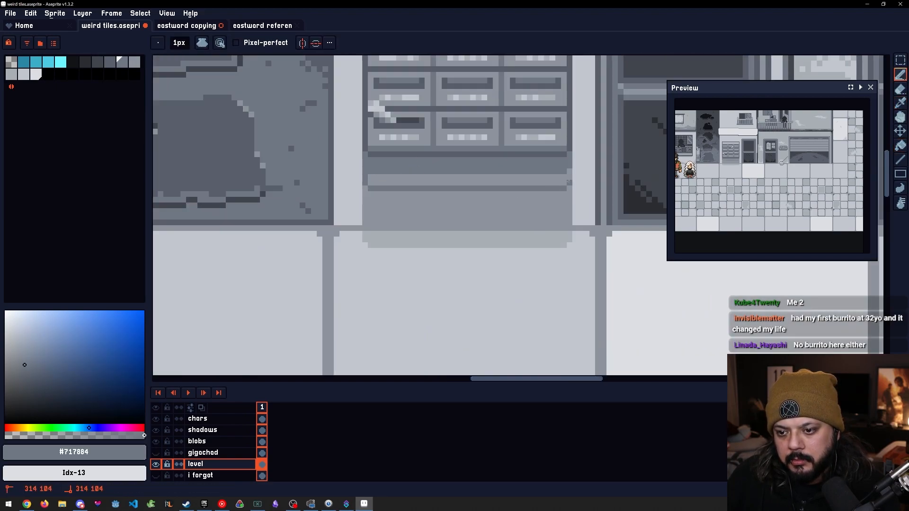
key(g)
click(531, 184)
scroll(530, 194, down, 7)
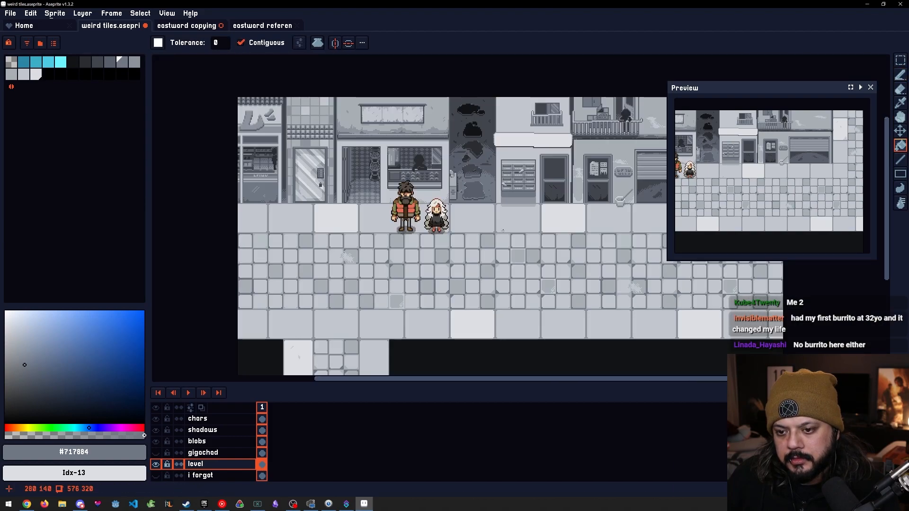
Try to recolour the dark shadow band under the mailboxes with the lighter grey #8c939c
scroll(480, 247, up, 1)
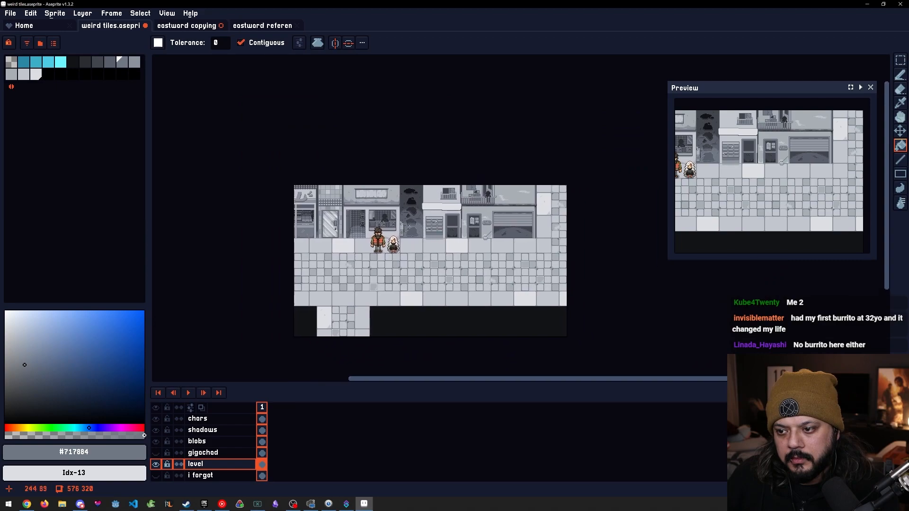
scroll(481, 220, up, 5)
alt+click(519, 255)
click(518, 245)
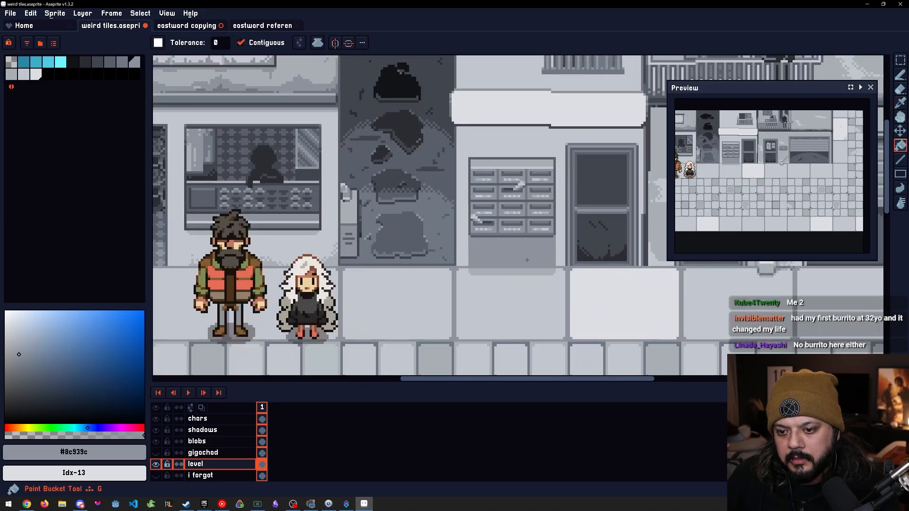
key(ctrl+z)
drag(452, 272, 441, 286)
scroll(474, 265, up, 3)
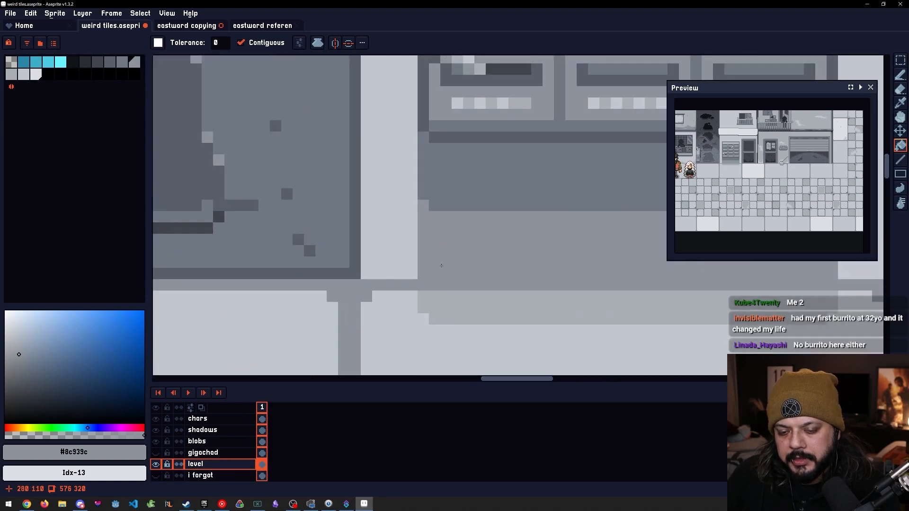
click(437, 198)
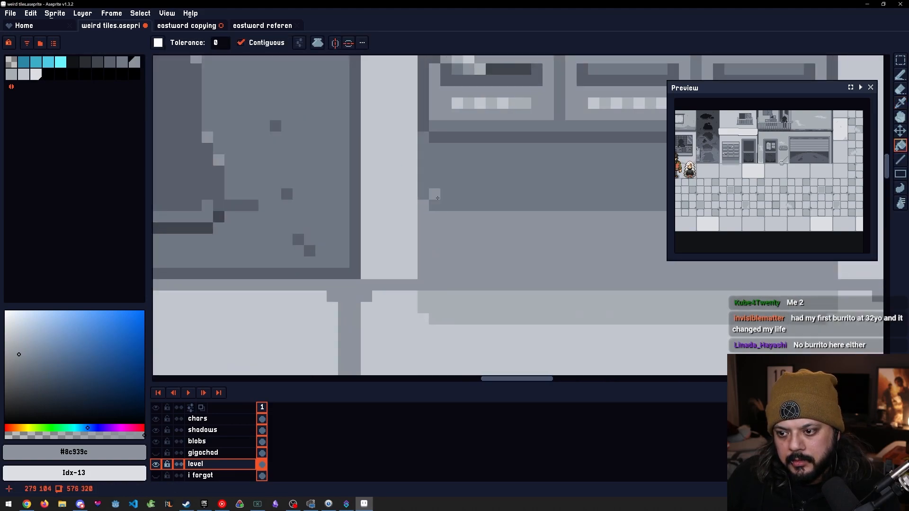
key(ctrl+z)
click(459, 206)
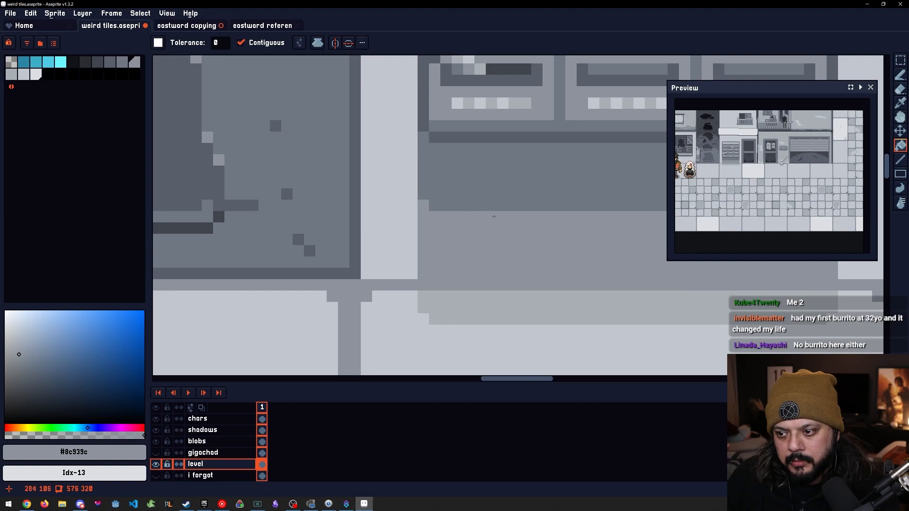
Examine the mailboxes and the adjacent doors on the building facade
scroll(496, 216, down, 5)
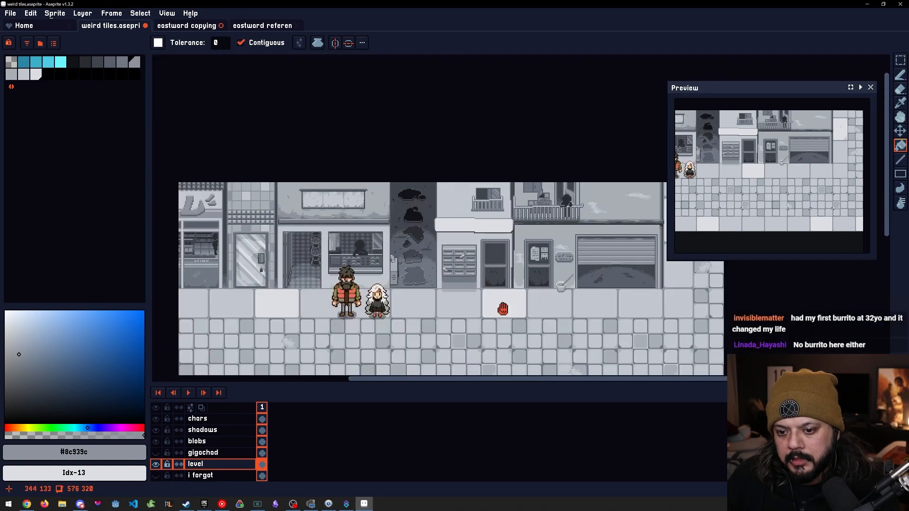
drag(502, 309, 480, 301)
scroll(474, 242, up, 2)
drag(474, 243, 460, 262)
scroll(444, 215, up, 2)
scroll(411, 224, up, 1)
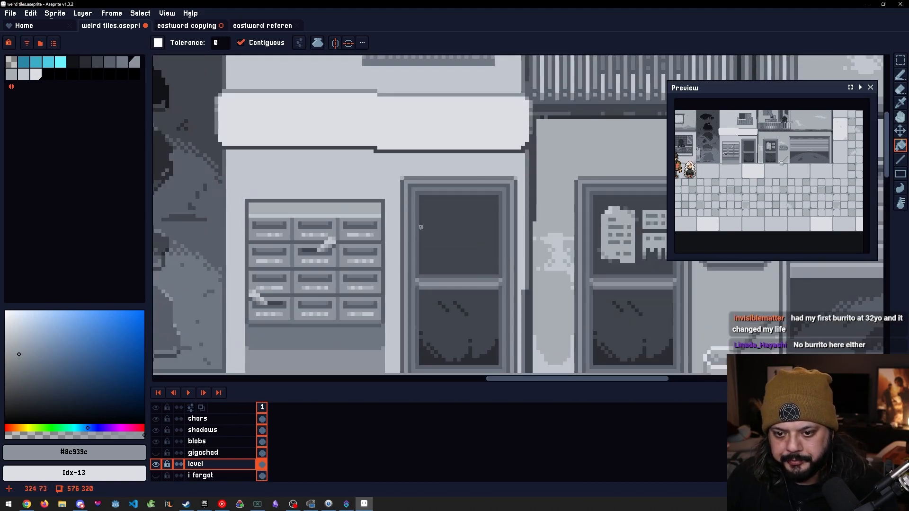
drag(421, 228, 470, 192)
drag(475, 227, 428, 198)
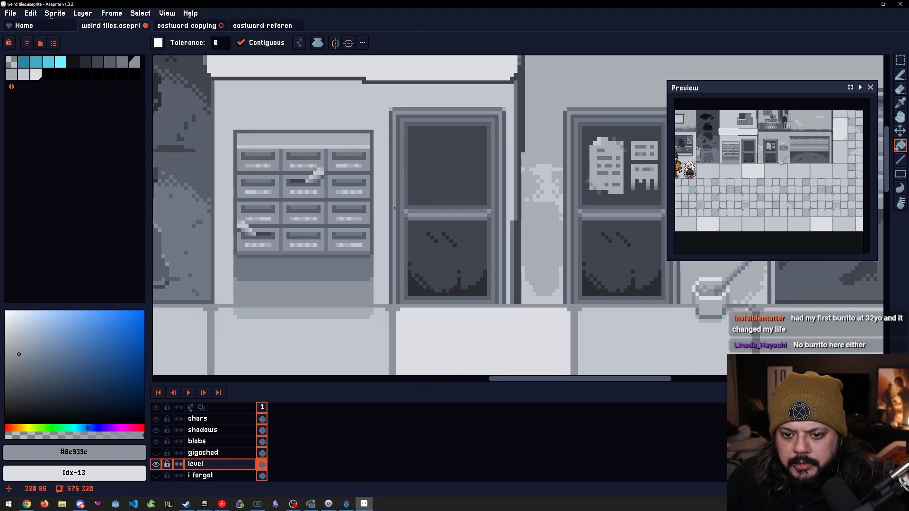
scroll(410, 207, up, 2)
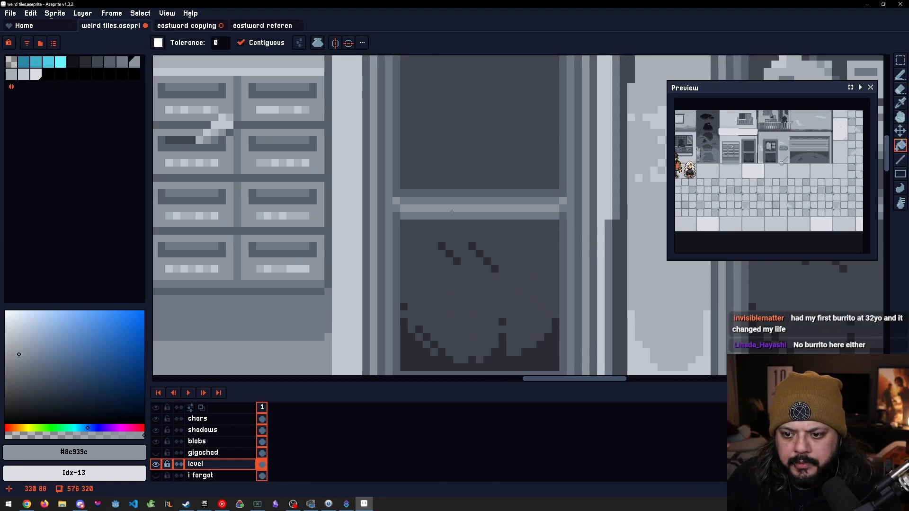
scroll(451, 211, down, 2)
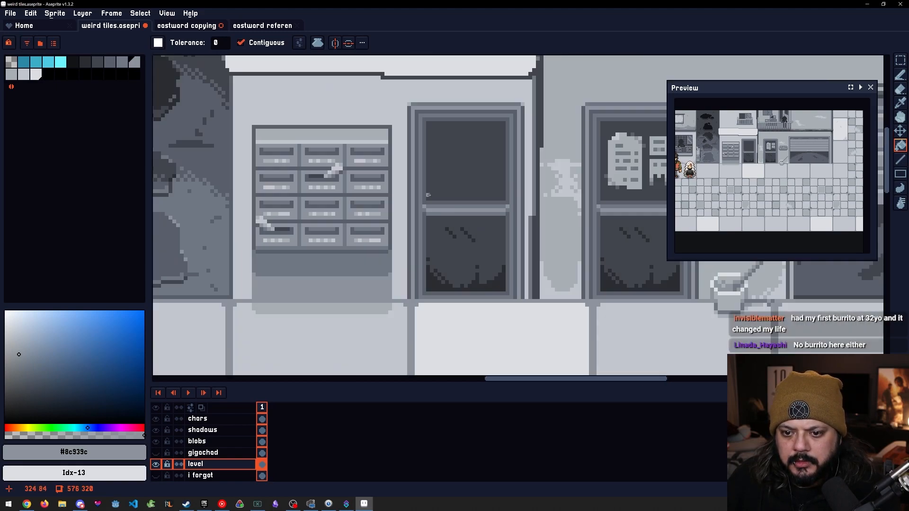
Try filling the upper pane of the door beside the mailboxes with #717884
alt+click(424, 166)
click(432, 176)
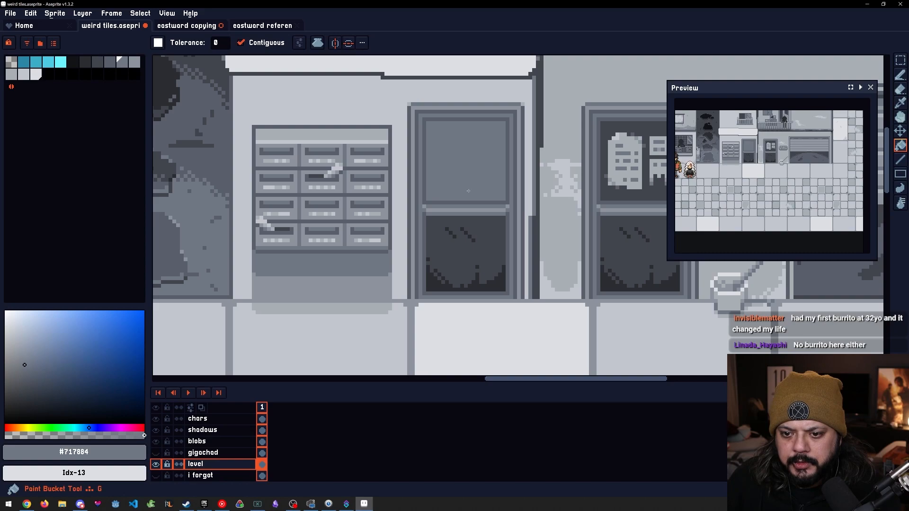
key(ctrl+z)
Remove the crossbar from the door beside the mailboxes and cover the gap with the dark door surface
scroll(429, 202, up, 1)
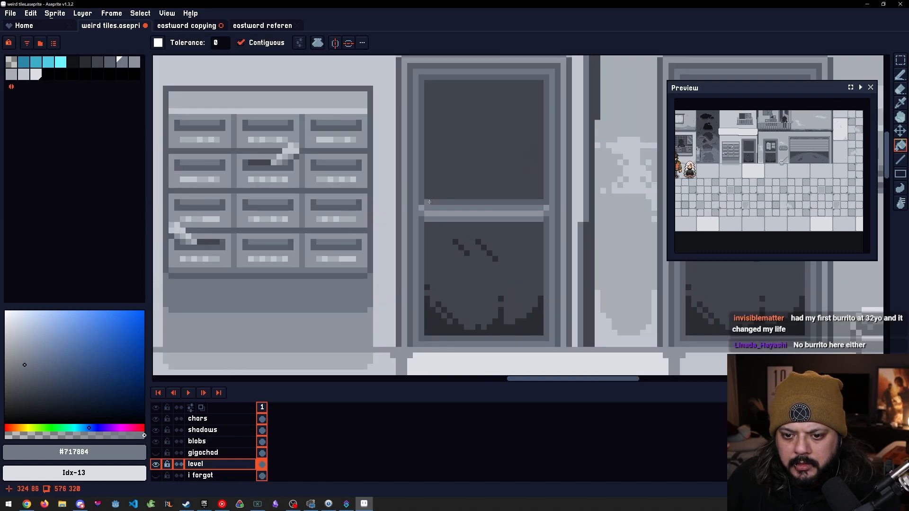
key(m)
drag(544, 194, 426, 230)
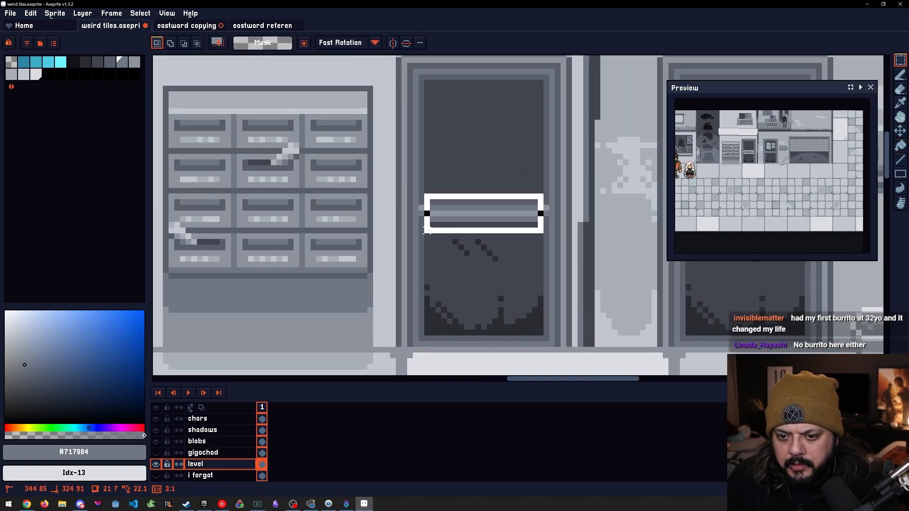
key(Delete)
drag(427, 198, 543, 191)
drag(484, 192, 484, 236)
Repaint the leftover crossbar ends on the door frame with #5a5f6b
alt+click(418, 197)
key(b)
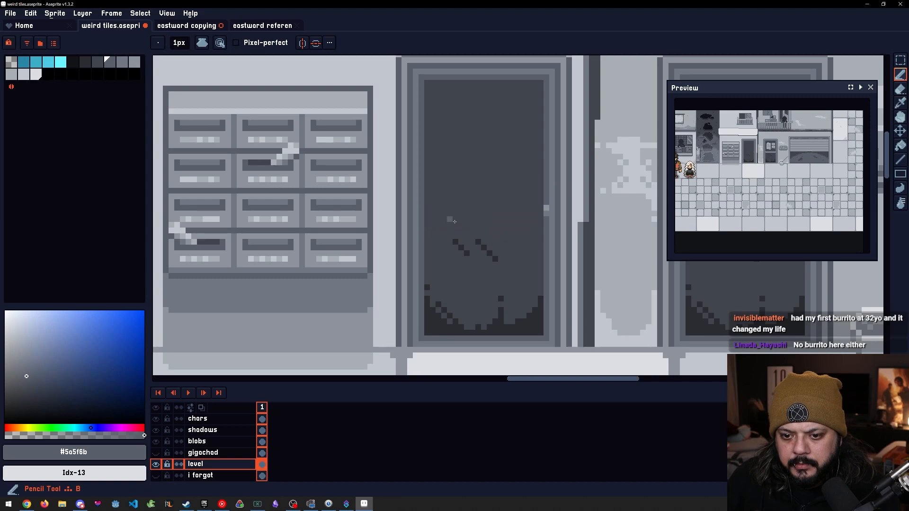
drag(467, 236, 503, 233)
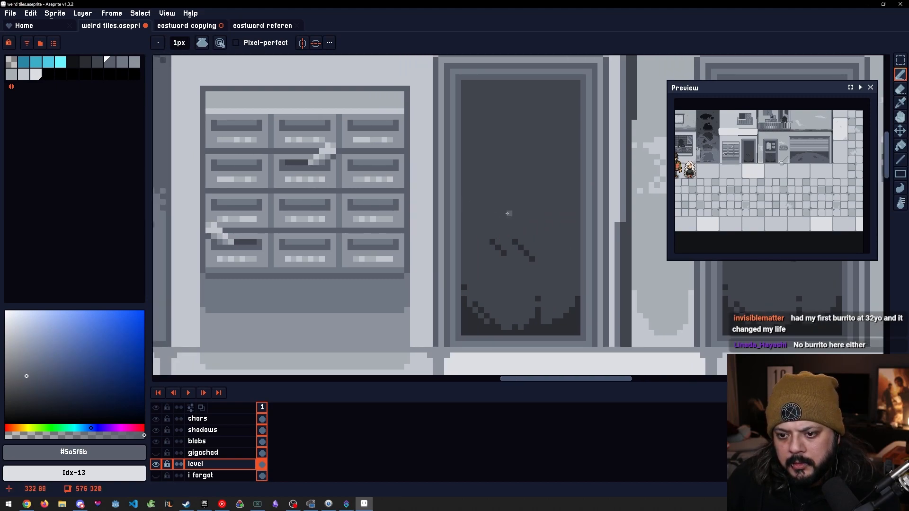
Draw a rectangular panel outline in the upper half of the door in #5a5f6b
drag(498, 140, 489, 171)
alt+click(450, 125)
click(468, 131)
mouse_move(467, 131)
mouse_down()
mouse_move(463, 183)
mouse_move(549, 192)
mouse_move(558, 129)
mouse_move(470, 131)
mouse_up()
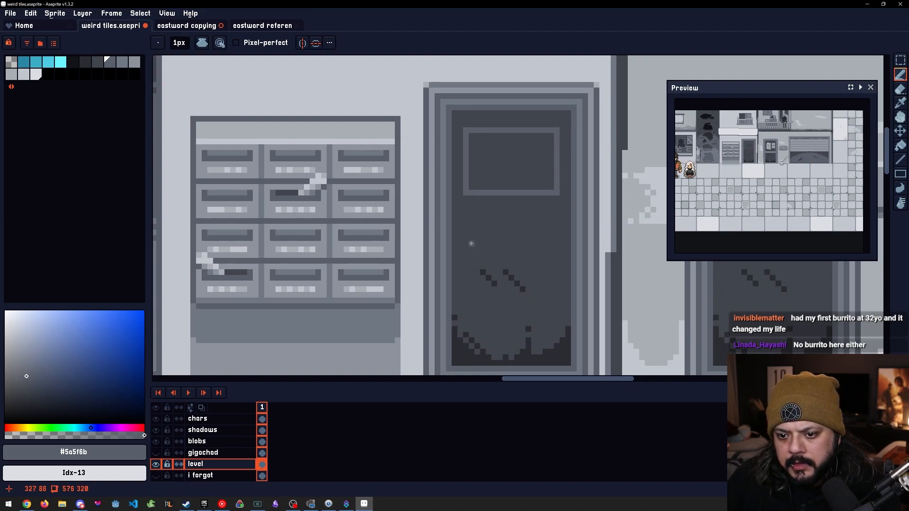
Draw a second rectangular panel outline in the lower half of the door in #5a5f6b
mouse_move(466, 238)
mouse_down()
mouse_move(556, 237)
mouse_move(560, 323)
mouse_up()
key(ctrl+z)
key(ctrl+z)
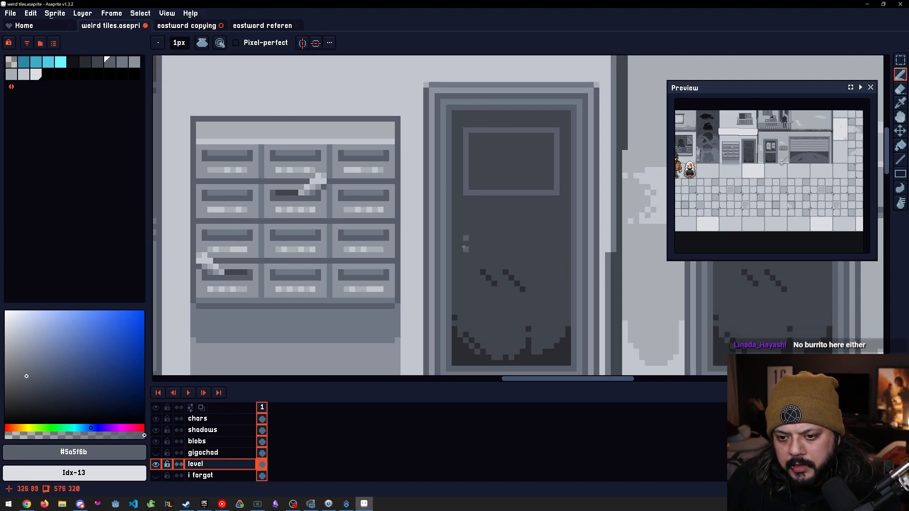
mouse_move(466, 256)
mouse_down()
mouse_move(556, 258)
mouse_move(556, 338)
mouse_move(466, 338)
mouse_move(465, 257)
mouse_up()
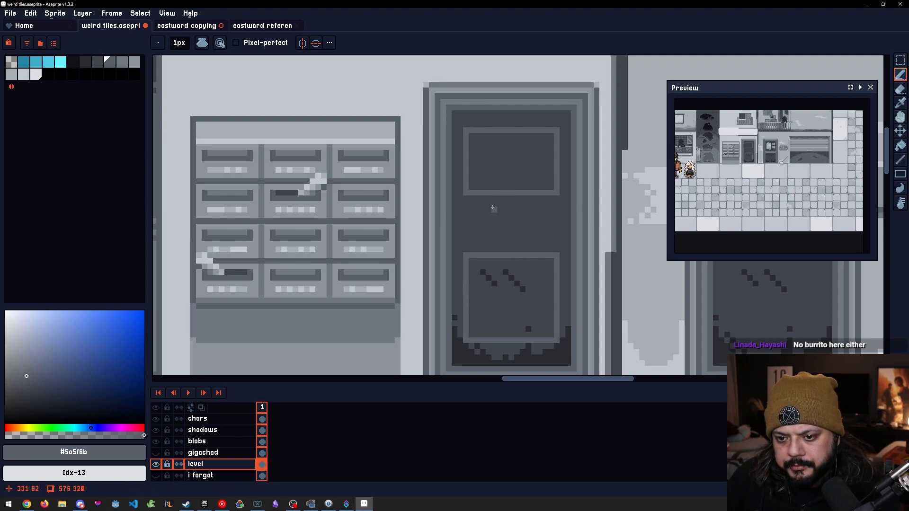
Extend the upper door panel downward with a new lower edge and fill the gap between the edges in #5a5f6b
drag(466, 207, 559, 207)
shift+click(557, 199)
click(557, 209)
shift+click(489, 209)
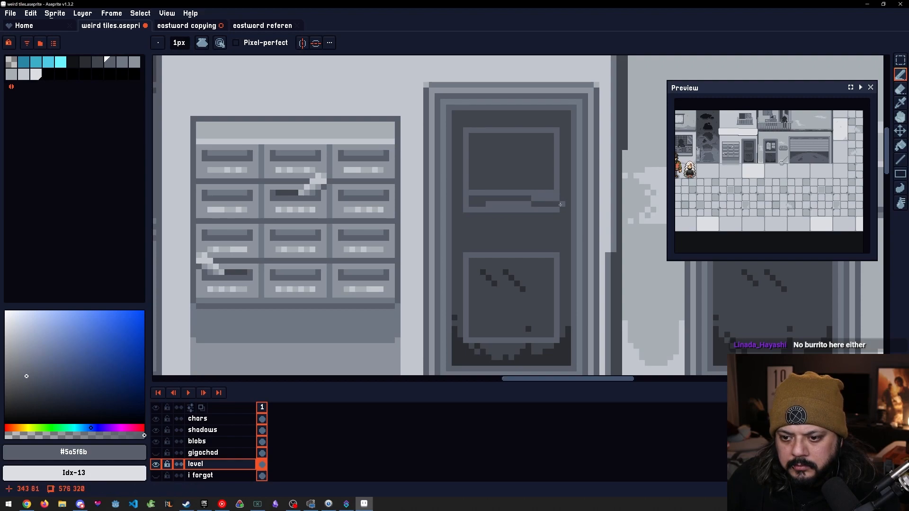
drag(523, 249, 515, 226)
key(g)
click(498, 177)
click(533, 182)
Try filling both door panels solid with #5a5f6b
click(520, 158)
click(512, 281)
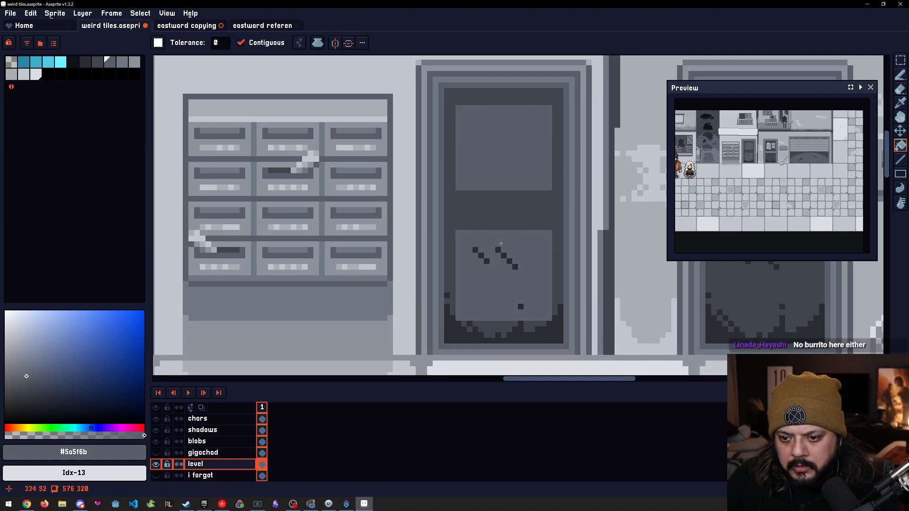
key(ctrl+z)
key(ctrl+z)
Thin the upper panel's thick lower edge to a single line by repainting its inner part with #42454d
alt+click(485, 152)
key(b)
drag(462, 181, 546, 180)
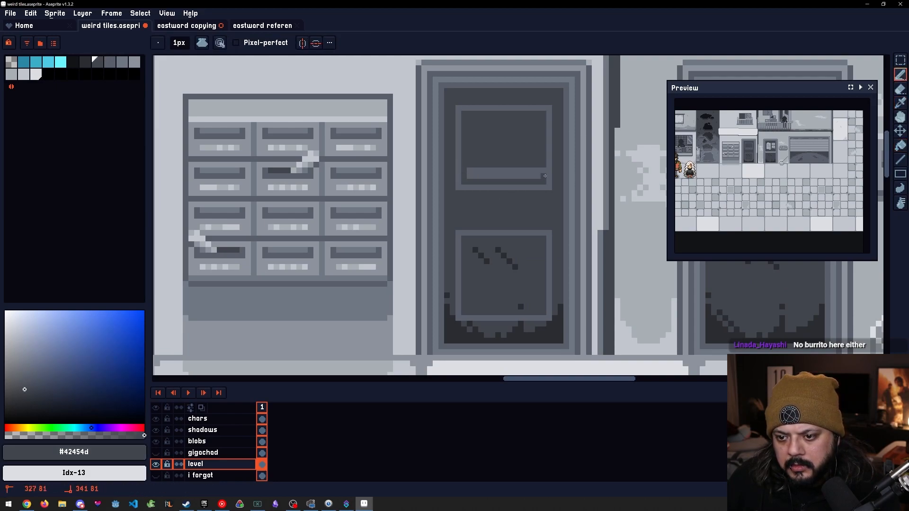
key(g)
click(523, 180)
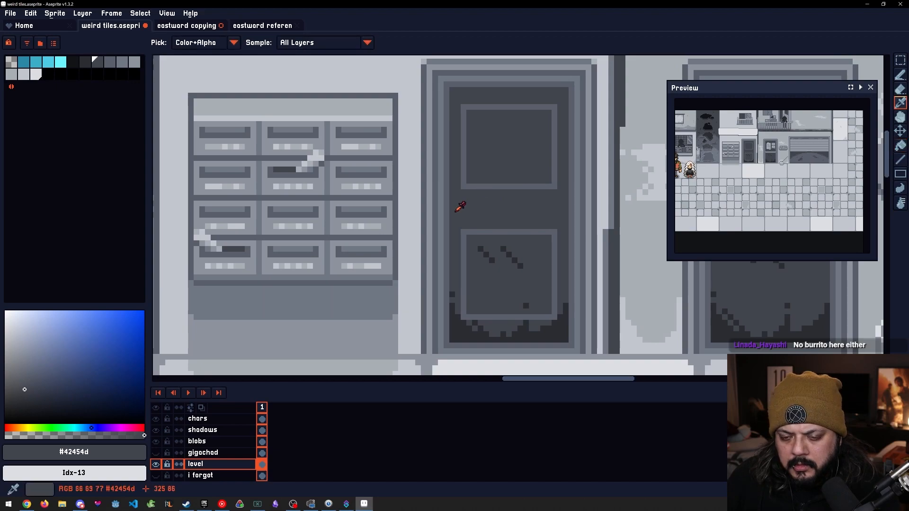
Draw a small door handle between the panels near the door's edge, with a dark base and a lighter Idx-8 top
alt+click(481, 248)
key(b)
scroll(455, 215, up, 2)
mouse_move(459, 215)
mouse_down()
mouse_move(493, 227)
mouse_move(482, 226)
mouse_up()
alt+click(500, 227)
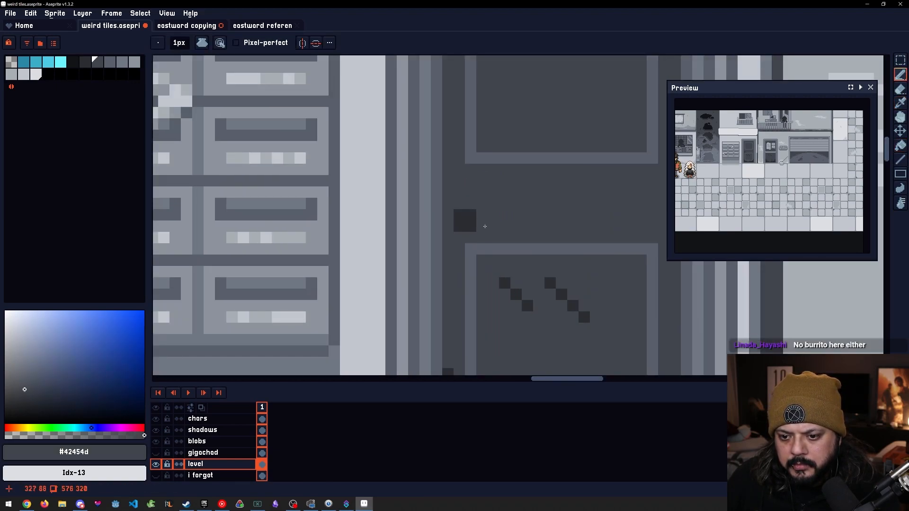
scroll(483, 232, down, 1)
key([)
key(])
key(])
drag(476, 220, 470, 221)
scroll(477, 224, down, 2)
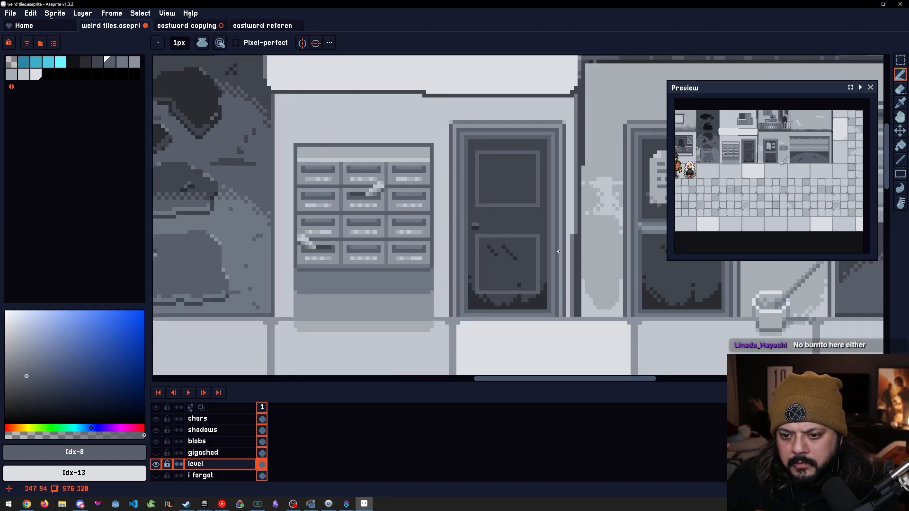
Examine the redrawn door within the street scene and compare it with the neighbouring poster door
scroll(425, 270, up, 2)
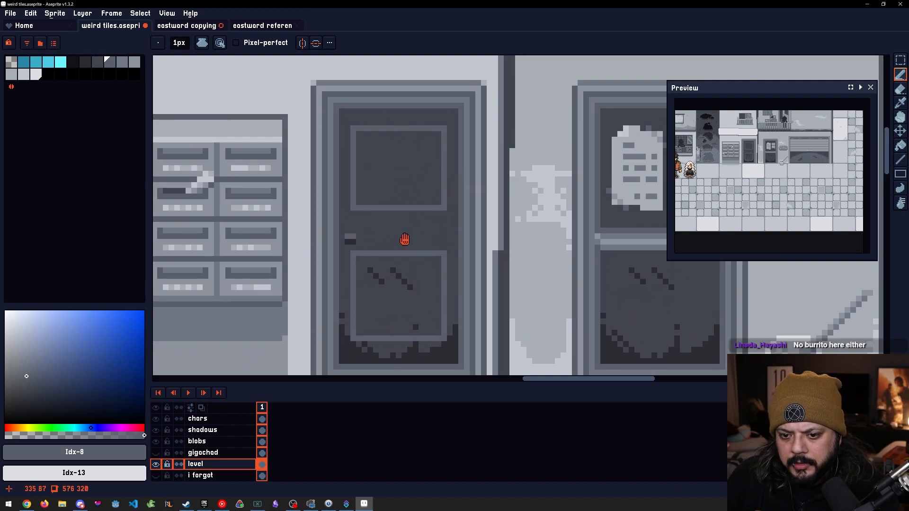
scroll(405, 241, down, 1)
scroll(432, 229, up, 1)
scroll(432, 229, up, 1)
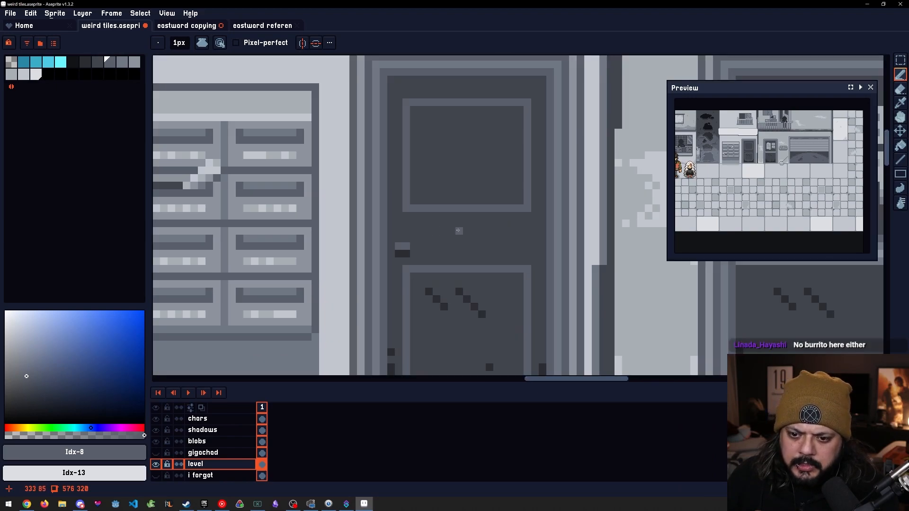
alt+click(439, 244)
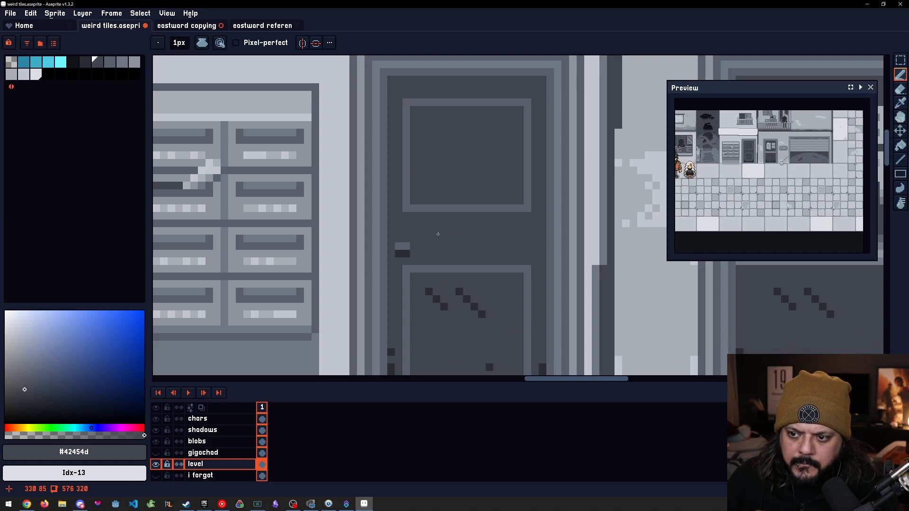
scroll(438, 234, down, 4)
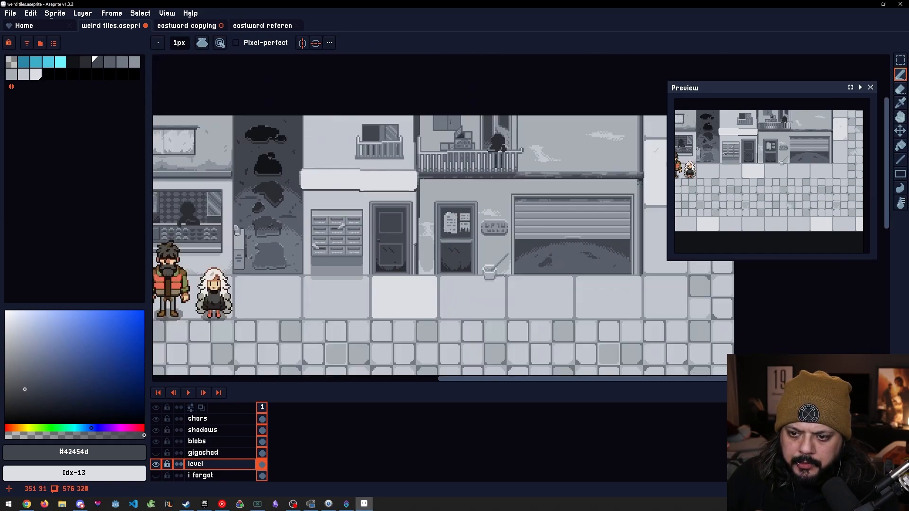
scroll(366, 247, up, 4)
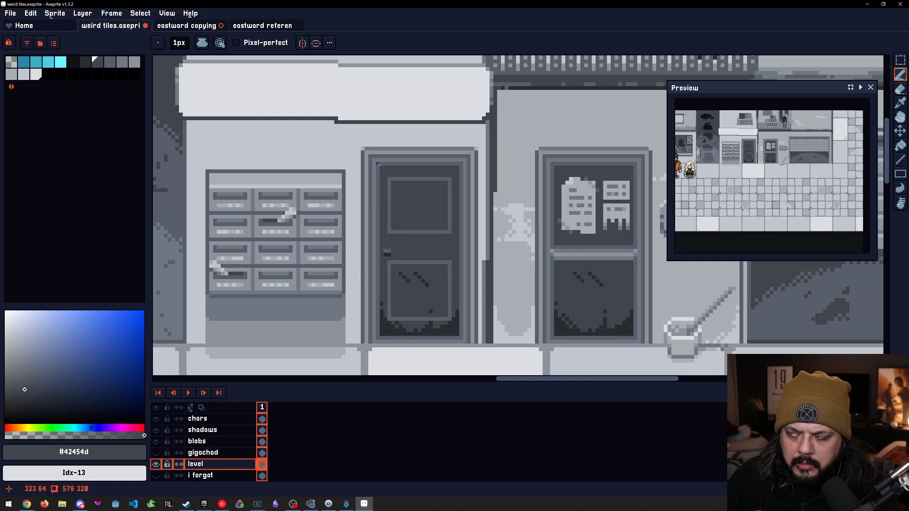
drag(571, 220, 490, 200)
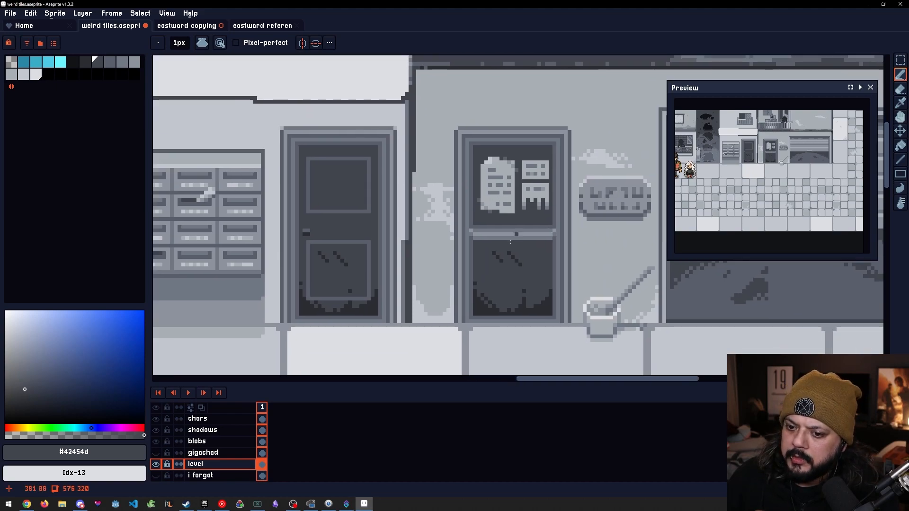
scroll(524, 238, left, 3)
scroll(523, 230, right, 1)
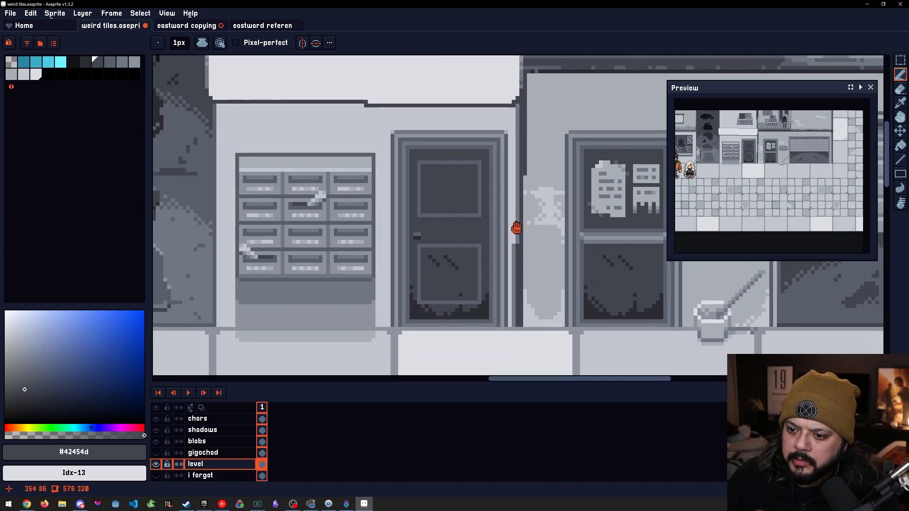
scroll(492, 224, down, 1)
scroll(514, 250, right, 1)
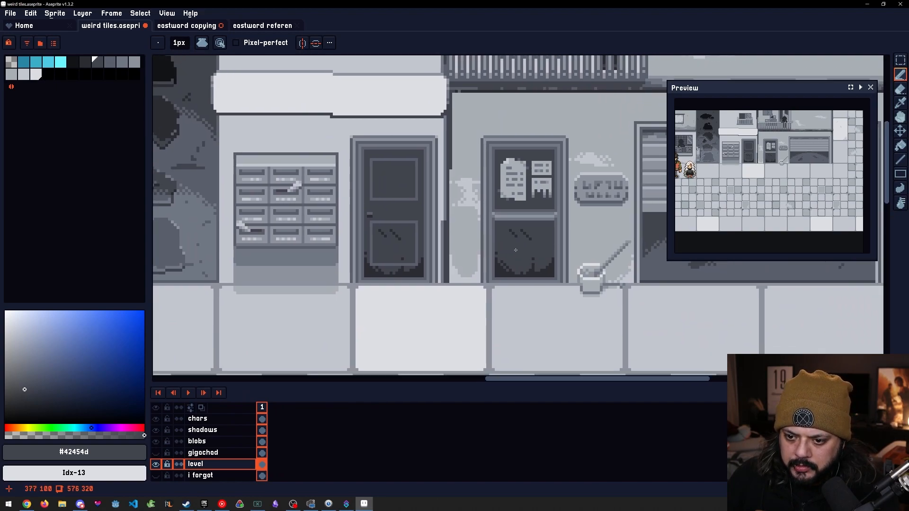
Replace the redrawn door with a 31 × 52 px copy of the neighbouring poster door
key(m)
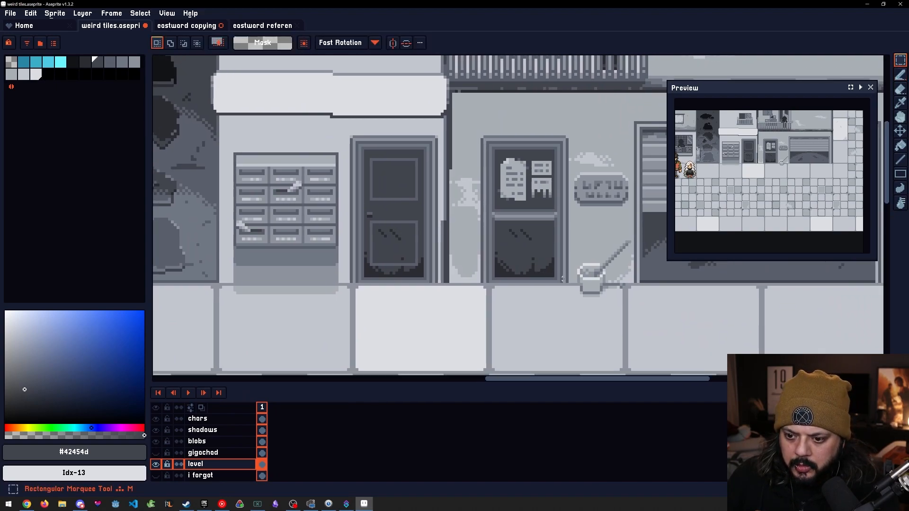
drag(567, 281, 483, 137)
mouse_move(559, 212)
mouse_down()
mouse_move(416, 212)
mouse_move(425, 210)
mouse_up()
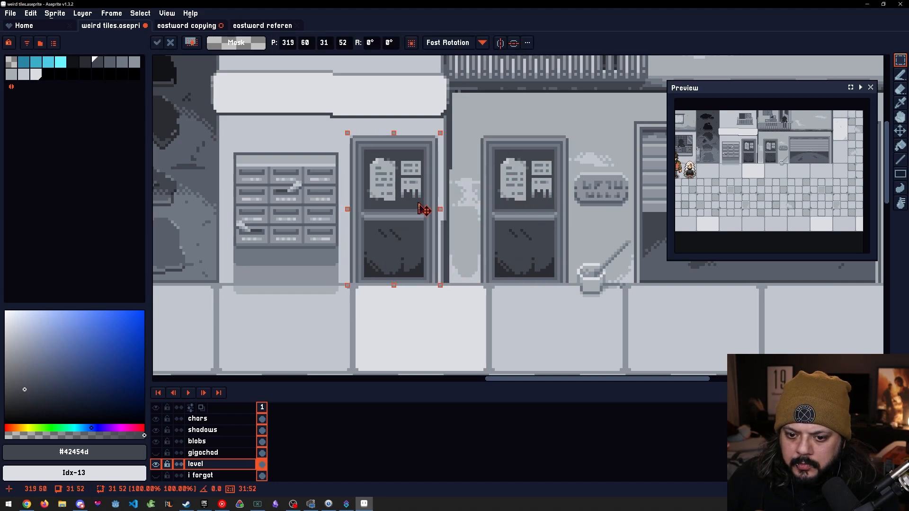
key(Return)
Paint out the light horizontal bar across the copied door's middle rail with #717884
scroll(379, 221, up, 3)
alt+click(334, 197)
key(b)
mouse_move(336, 203)
mouse_down()
mouse_move(362, 203)
mouse_move(340, 207)
mouse_move(348, 215)
mouse_move(335, 208)
mouse_move(465, 207)
mouse_move(374, 201)
mouse_up()
alt+click(344, 207)
alt+click(459, 203)
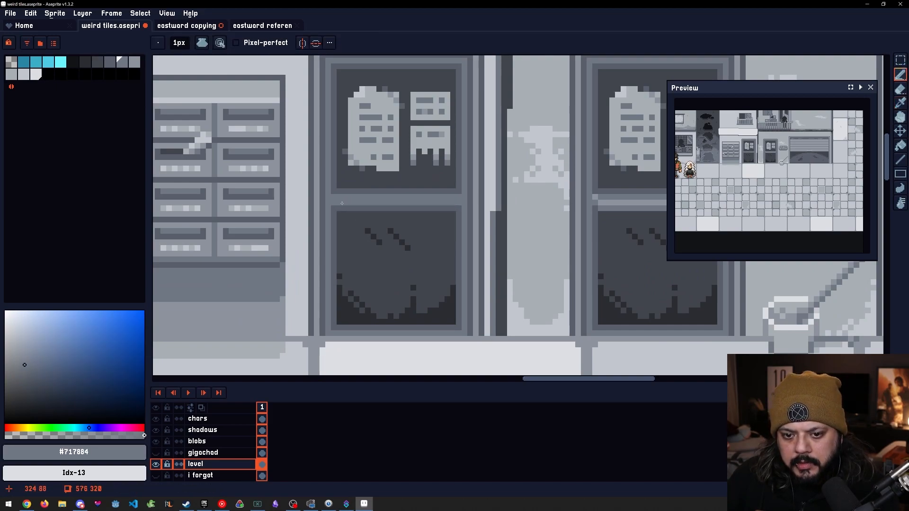
Draw a small L-shaped handle on the middle rail near the door's edge in #a8afb5, with Idx-10 shading beneath
scroll(341, 203, up, 2)
drag(464, 211, 467, 245)
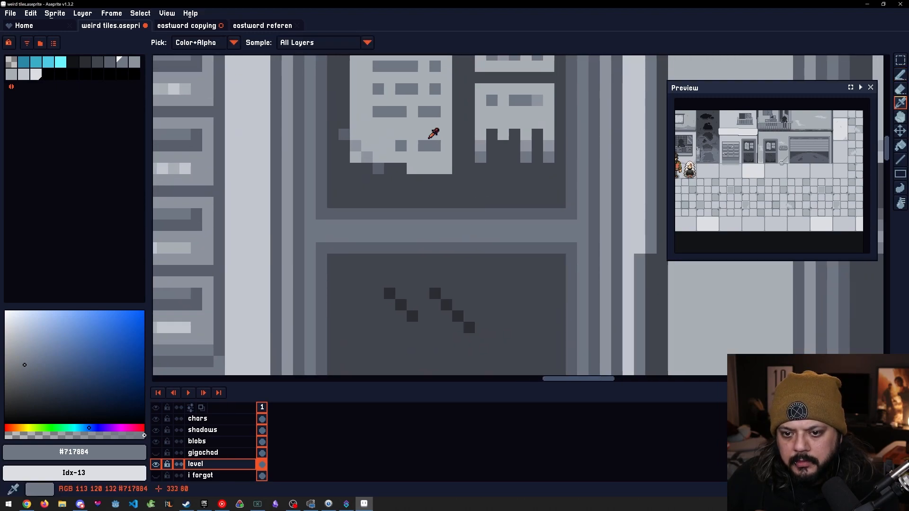
alt+click(445, 166)
click(333, 226)
click(344, 237)
drag(344, 231, 379, 236)
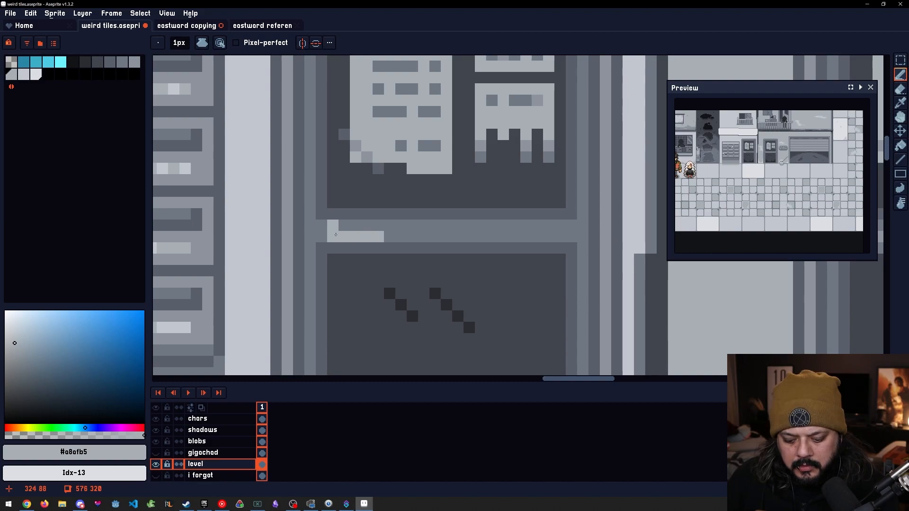
key(bracketleft)
drag(343, 248, 382, 248)
scroll(423, 261, down, 6)
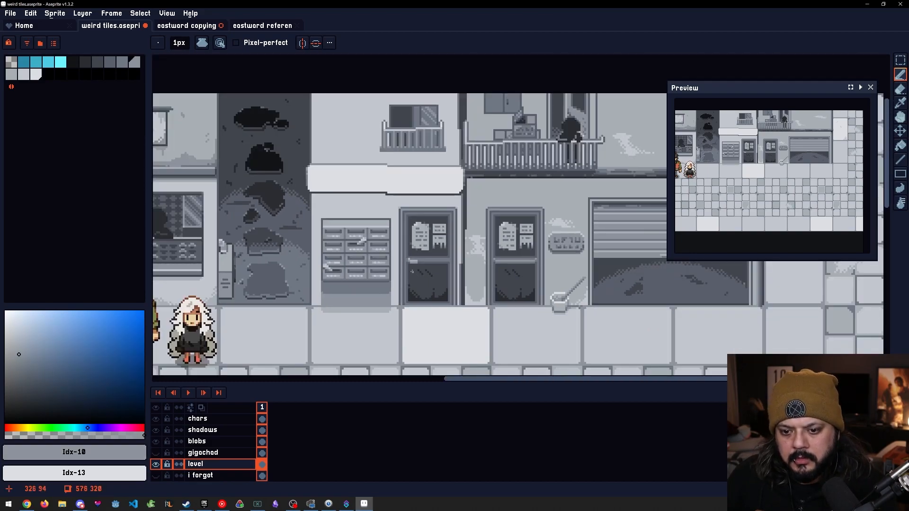
Widen the middle rail upward by moving its upper border up one pixel and filling the gap with #717884
scroll(414, 271, down, 1)
scroll(416, 271, up, 3)
scroll(418, 272, down, 2)
scroll(421, 271, up, 5)
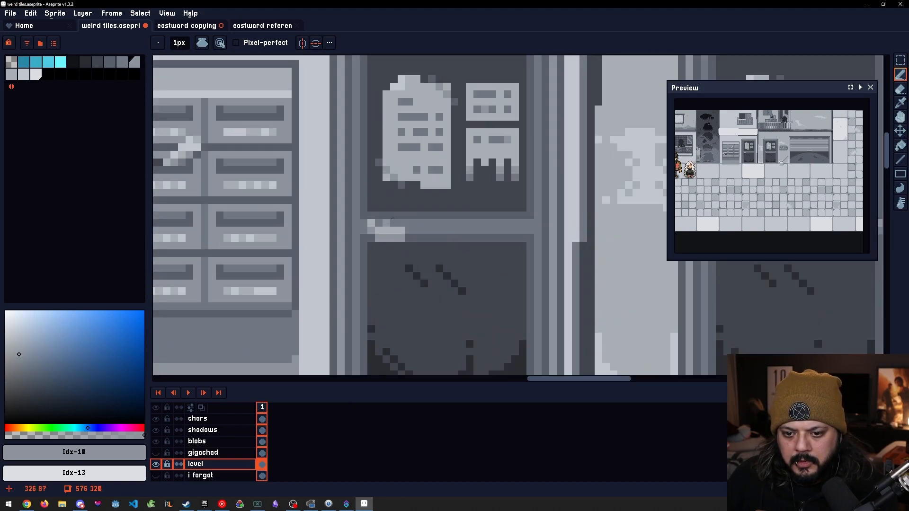
key(m)
mouse_move(540, 211)
mouse_down()
mouse_move(493, 224)
mouse_move(370, 222)
mouse_up()
drag(389, 223, 391, 217)
key(ctrl+d)
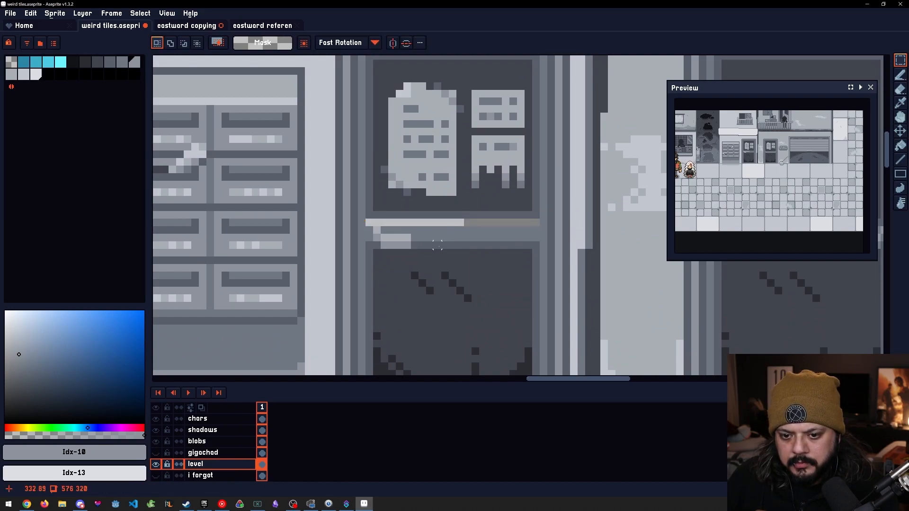
alt+click(459, 230)
key(g)
click(460, 224)
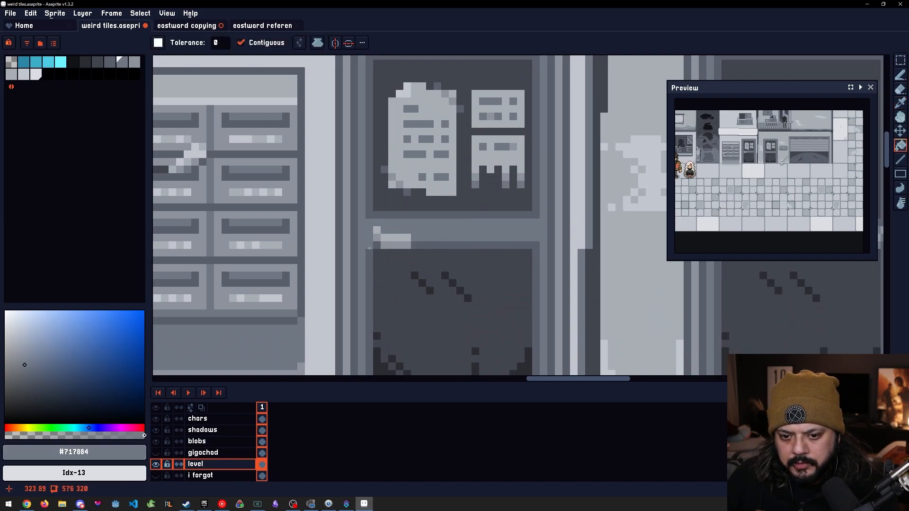
Widen the middle rail downward by moving its lower border down one pixel and filling the gap with #717884
key(m)
drag(369, 245, 541, 259)
click(445, 257)
key(Down)
key(ctrl+d)
key(g)
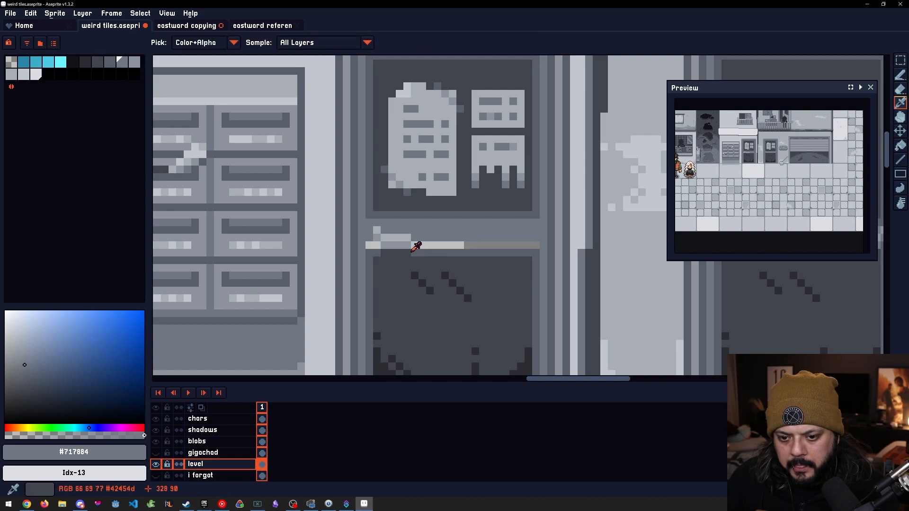
alt+click(447, 236)
click(444, 244)
key(ctrl+z)
key(ctrl+z)
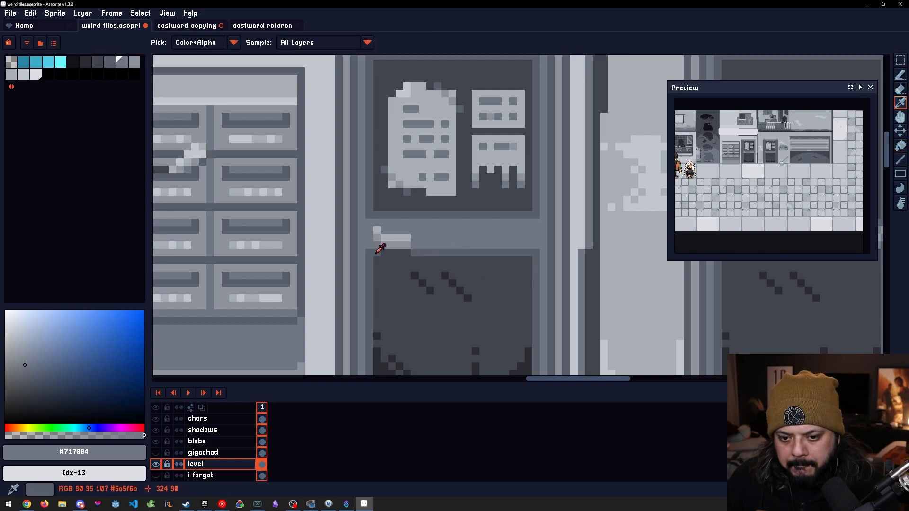
Touch up the pixels beneath the handle, using #5a5f6b for the panel border and #42454d for the panel
alt+click(377, 251)
key(b)
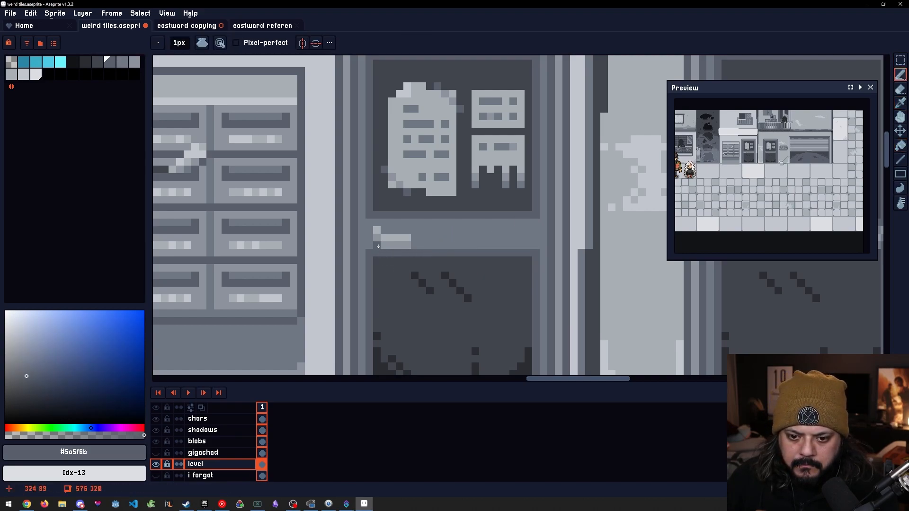
alt+click(376, 232)
alt+click(377, 244)
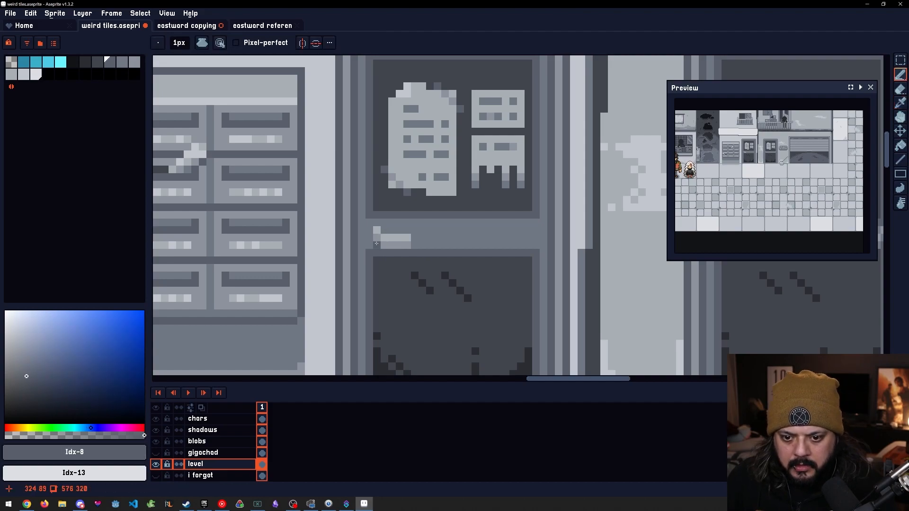
alt+click(380, 260)
drag(384, 253, 415, 253)
scroll(437, 277, down, 3)
scroll(444, 299, right, 1)
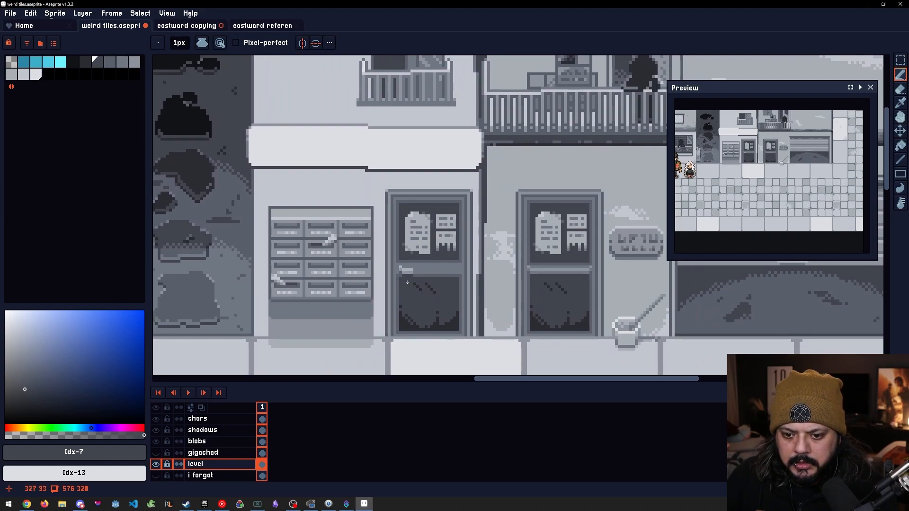
scroll(408, 283, up, 2)
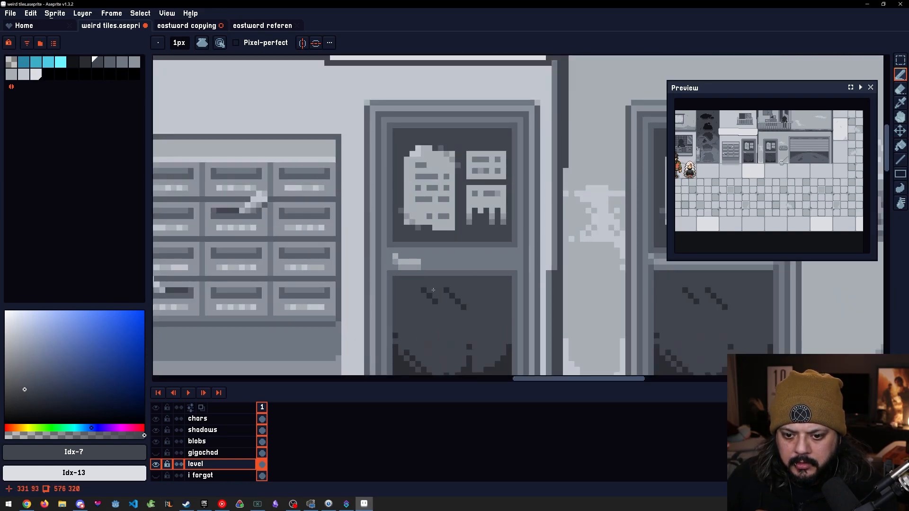
scroll(438, 291, down, 3)
Try painting out the handle's lower shading row with the rail colour Idx-9
scroll(439, 291, up, 5)
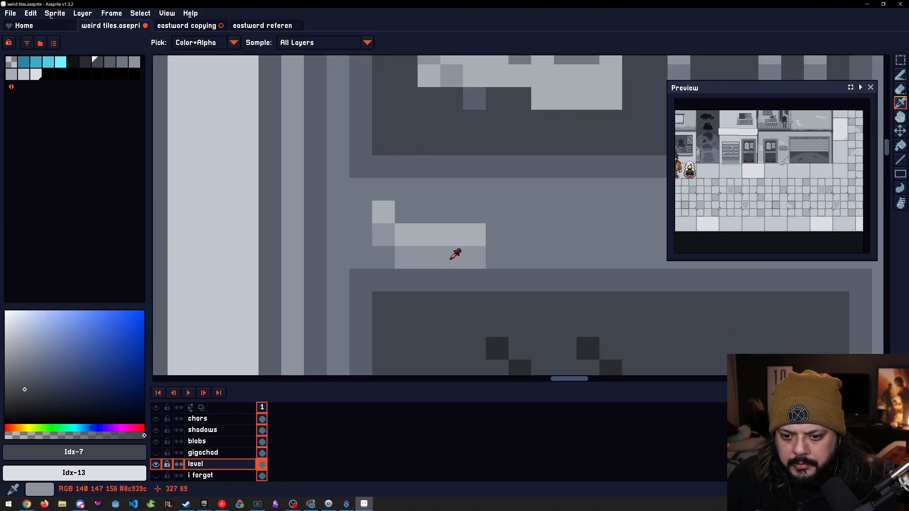
alt+click(447, 255)
mouse_move(447, 254)
mouse_down()
mouse_move(407, 253)
mouse_move(474, 257)
mouse_up()
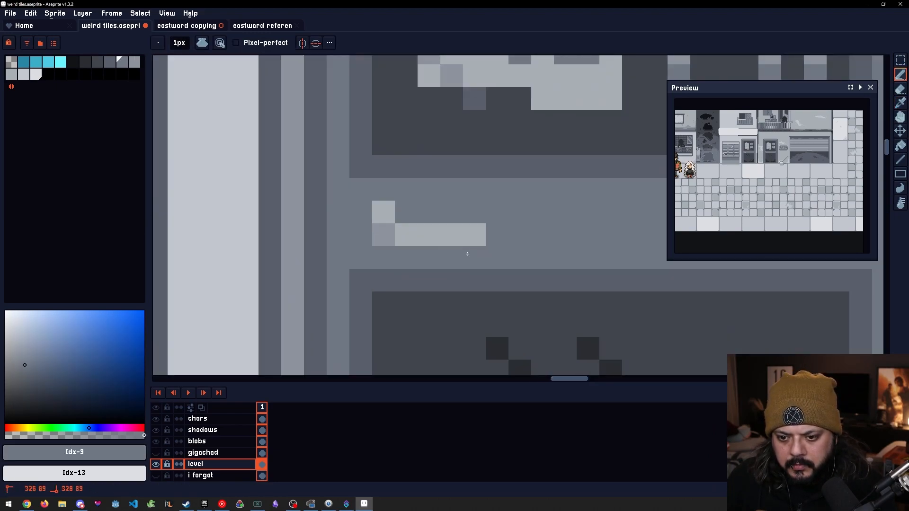
click(404, 274)
key(ctrl+z)
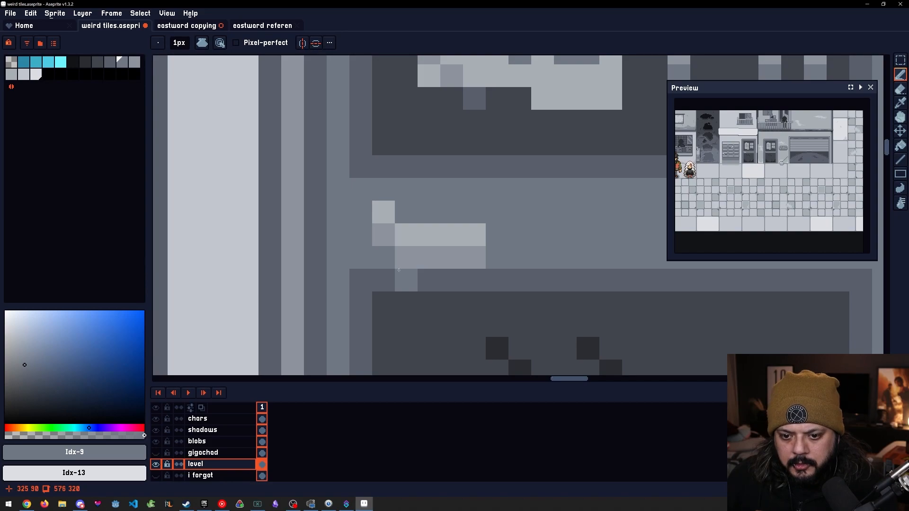
Move the door handle down one pixel and fill the gap left above it with #717884
key(m)
drag(383, 210, 479, 259)
drag(439, 244, 439, 254)
click(543, 234)
alt+click(504, 225)
key(g)
click(452, 212)
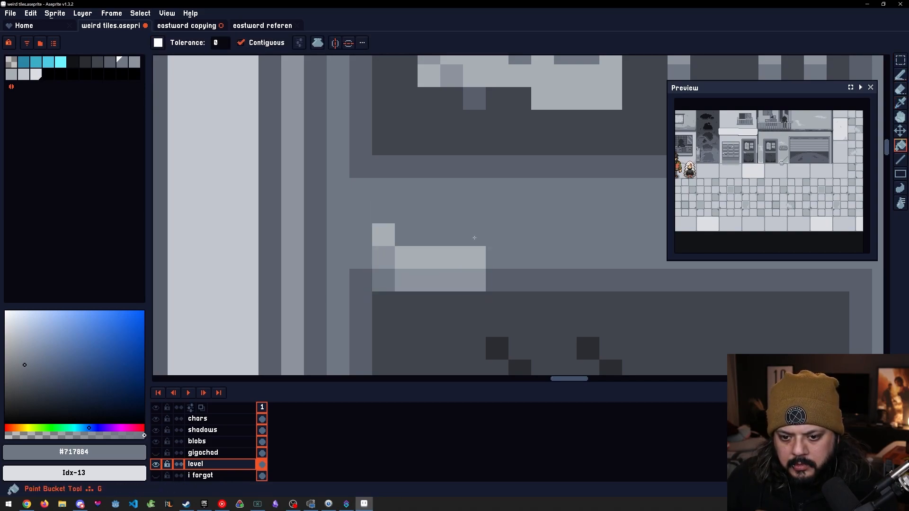
Recolour the handle's lower shading row to #717884 where it overlaps the lower panel's border
scroll(468, 216, down, 3)
scroll(452, 254, up, 1)
scroll(445, 239, up, 1)
alt+click(431, 219)
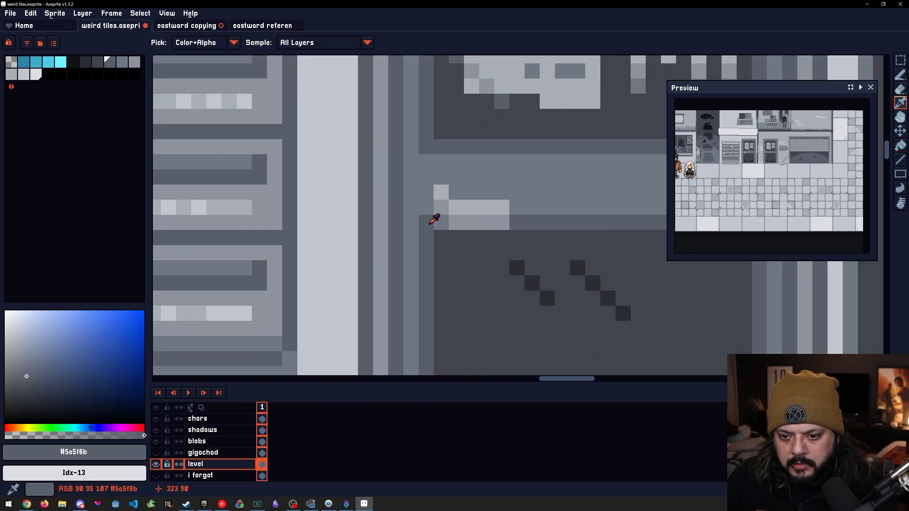
click(458, 223)
alt+click(466, 223)
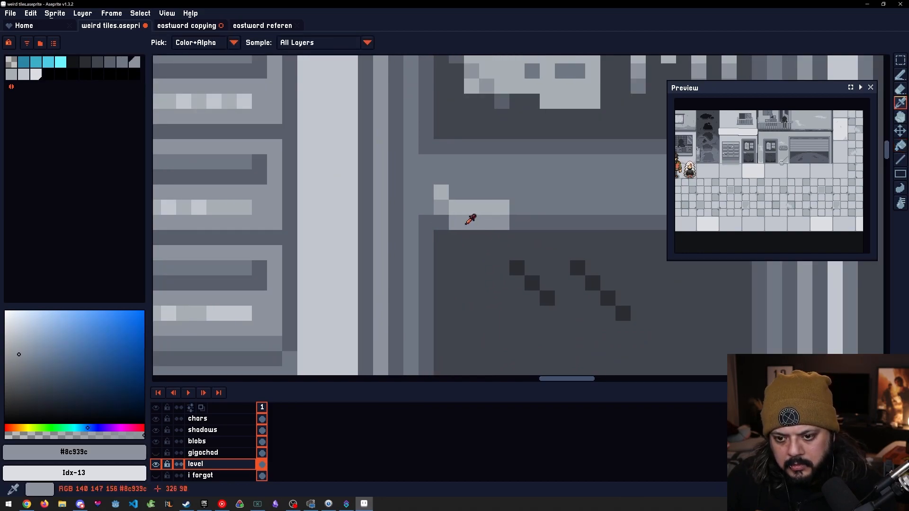
alt+click(538, 199)
click(500, 222)
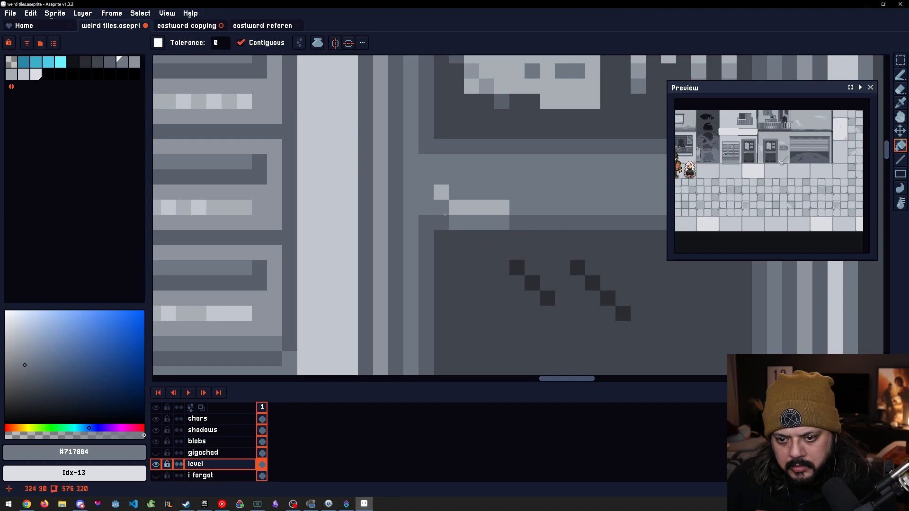
Undo the handle's recolouring and its downward shift
scroll(477, 240, down, 5)
drag(509, 266, 481, 289)
key(ctrl+z)
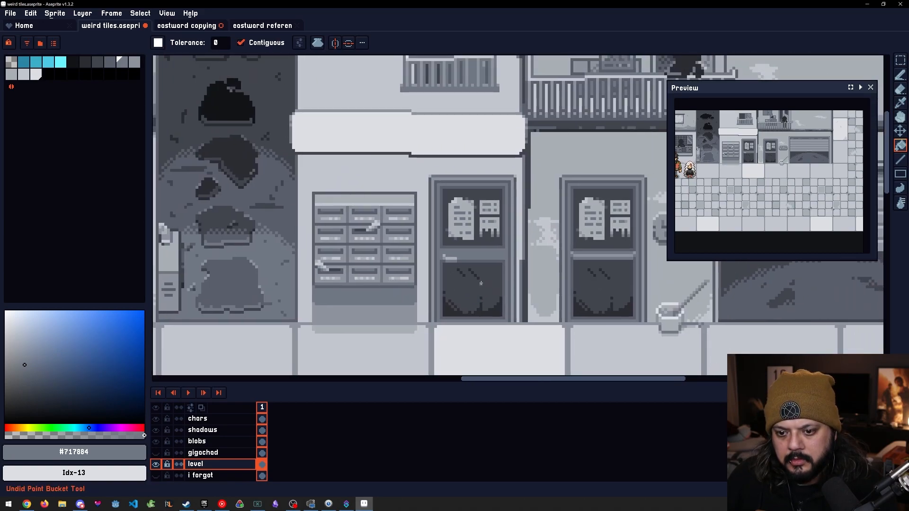
key(ctrl+z)
key(ctrl+z)
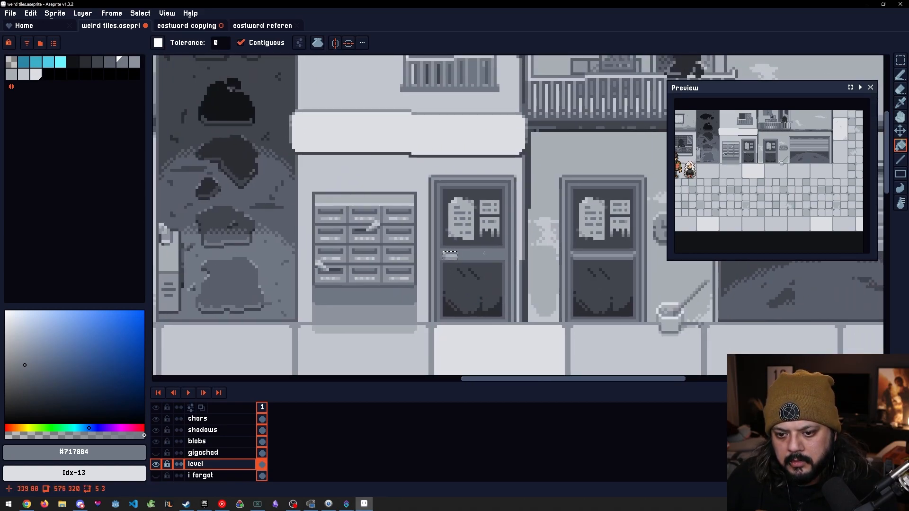
Shorten the door handle by one pixel column at its free end with #717884
key(ctrl+d)
scroll(458, 214, up, 5)
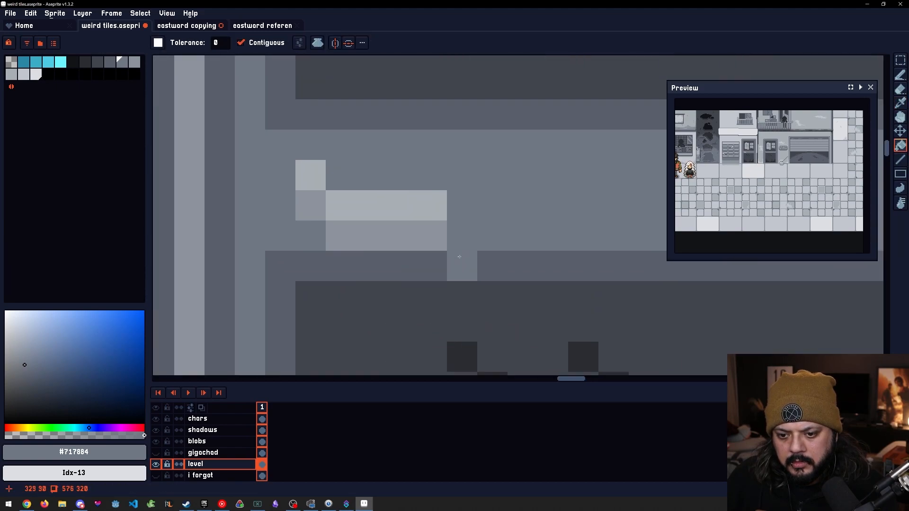
key(b)
drag(431, 207, 431, 235)
scroll(454, 219, down, 7)
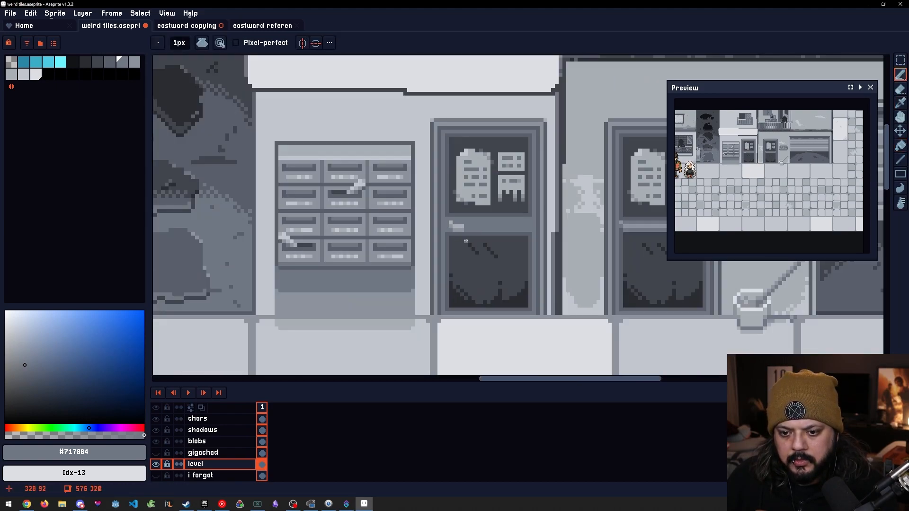
Try shortening the door handle by one more pixel column
scroll(460, 232, up, 5)
drag(450, 189, 451, 203)
scroll(480, 229, down, 8)
key(ctrl+z)
drag(481, 272, 464, 266)
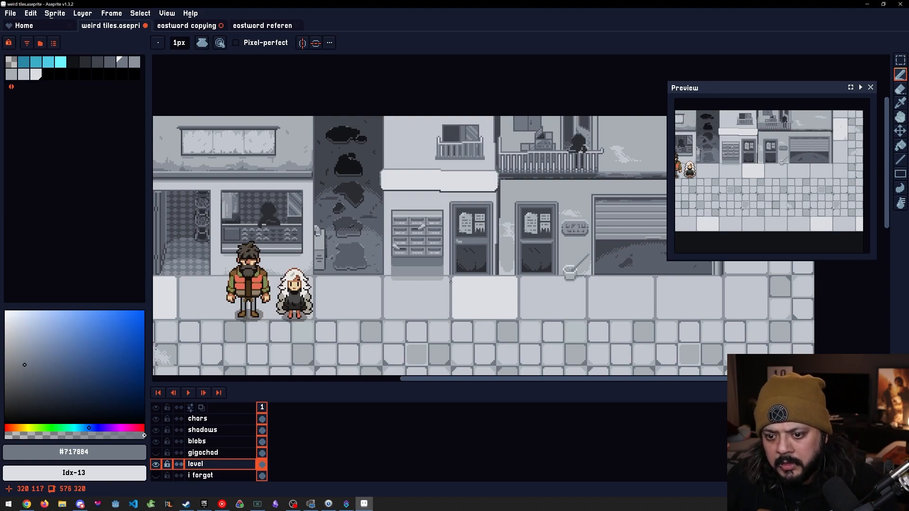
Erase the diagonal glass streaks from the lower panel of the door beside the mailboxes with #42454d
scroll(451, 281, up, 4)
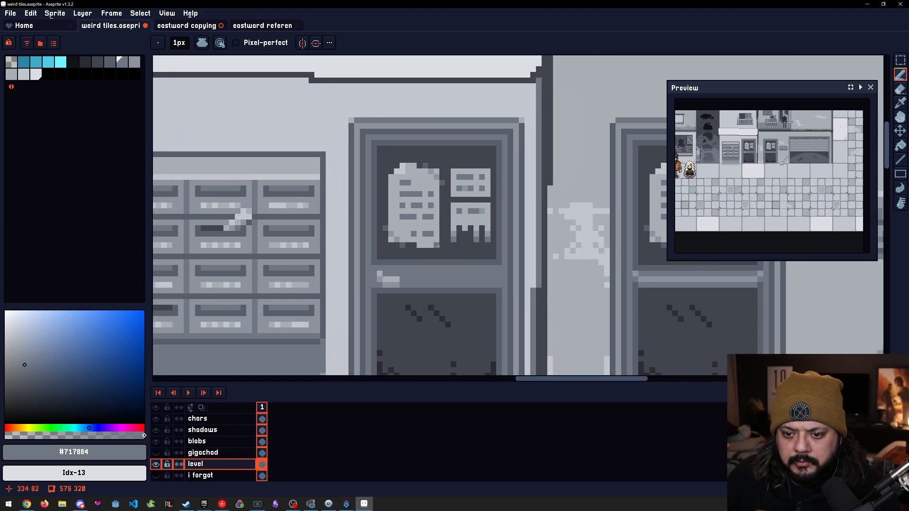
scroll(439, 246, down, 3)
alt+click(432, 246)
drag(395, 240, 448, 241)
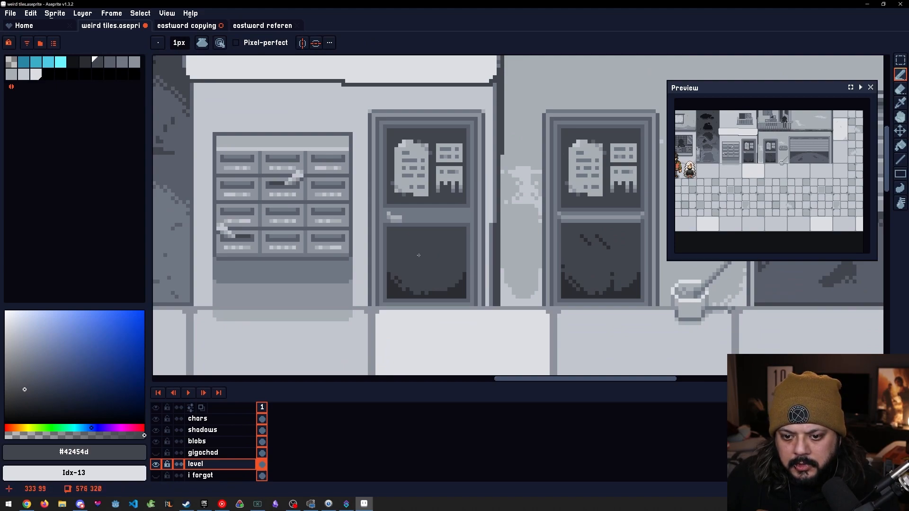
Fill the door's middle rail and the connected inner frame with the lighter grey Idx-10
scroll(432, 235, up, 1)
alt+click(450, 215)
key(bracketleft)
key(bracketleft)
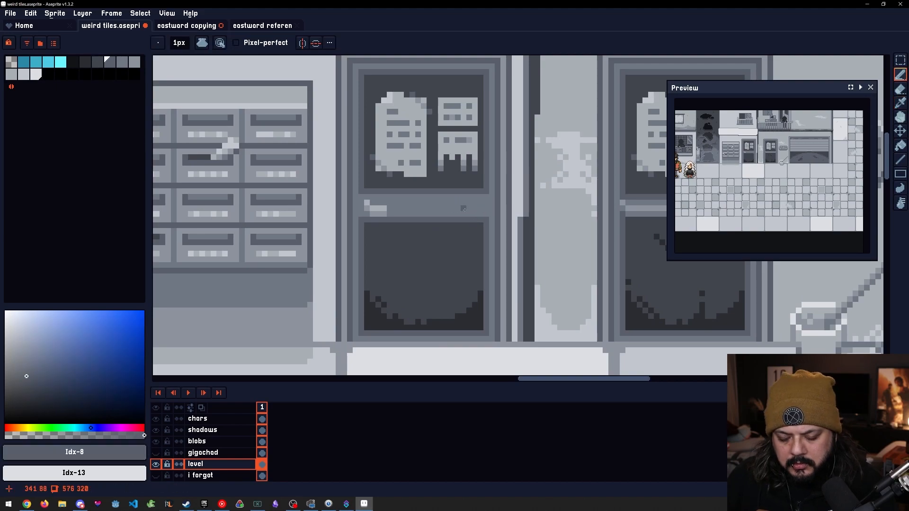
alt+click(468, 209)
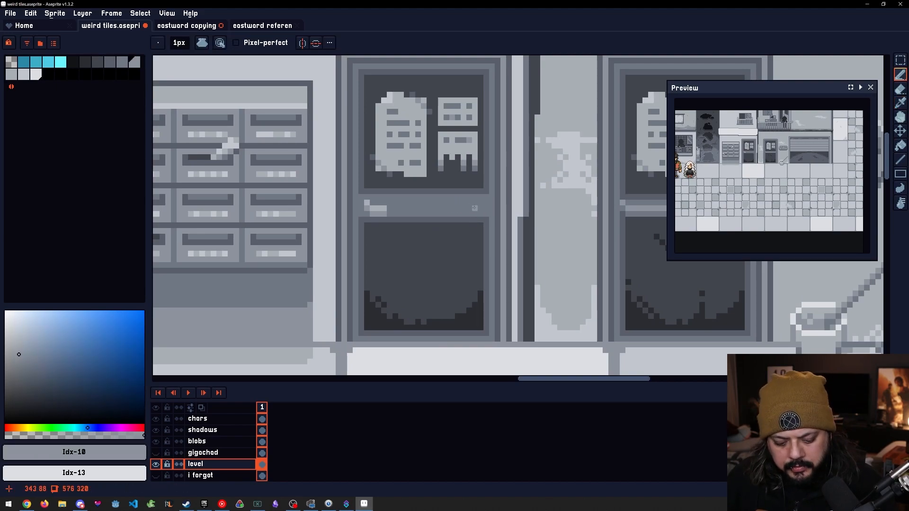
key(g)
click(474, 209)
drag(475, 216, 484, 248)
scroll(485, 246, down, 2)
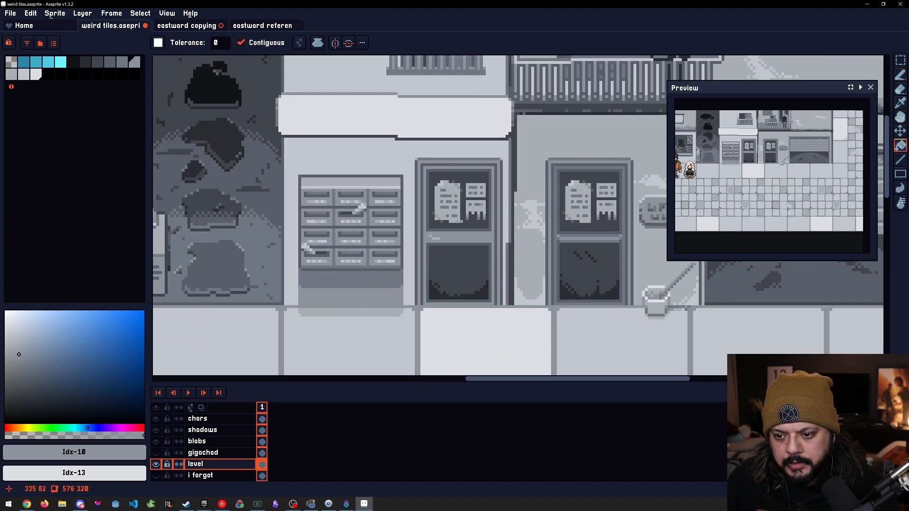
scroll(463, 225, up, 1)
scroll(433, 240, up, 2)
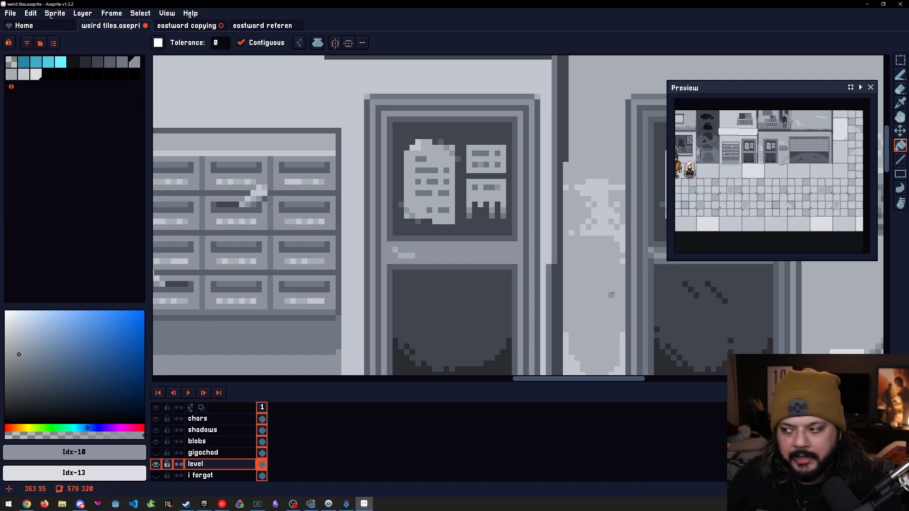
key(alt+Tab)
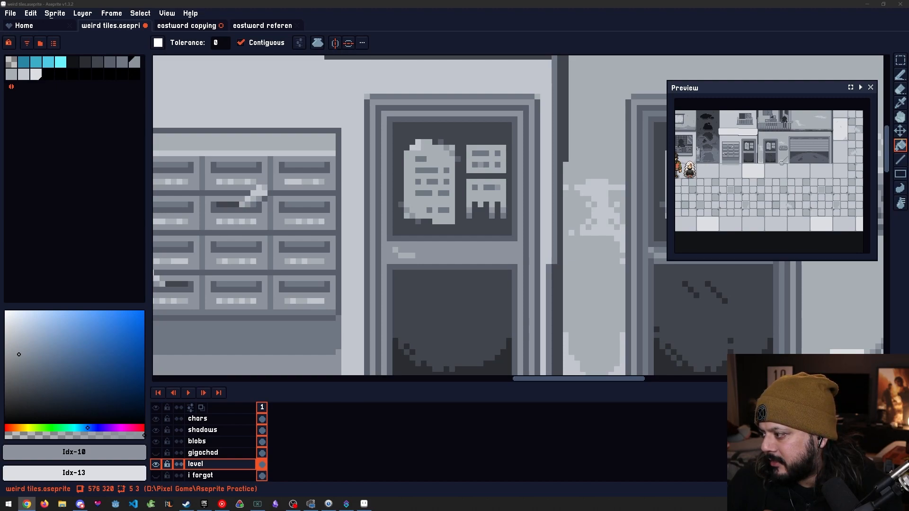
click(75, 270)
scroll(205, 207, down, 3)
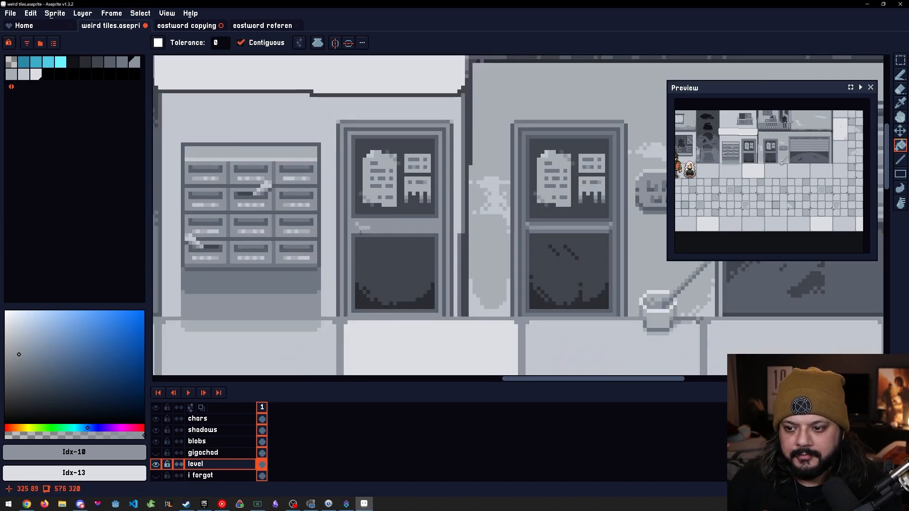
Round the upper-left corner of the lower panel on the door beside the mailboxes, using #8c939c outside and the edge grey inside
scroll(438, 199, up, 3)
drag(438, 199, 341, 192)
alt+click(378, 137)
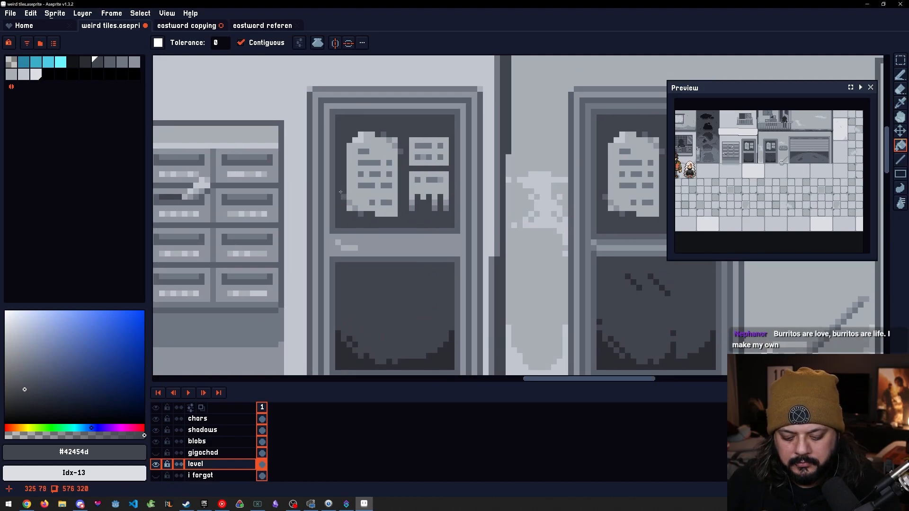
key(alt)
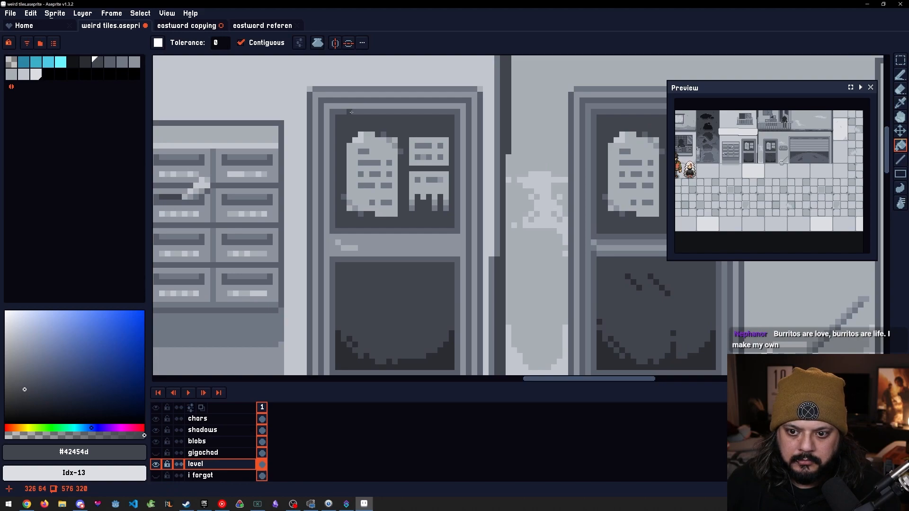
scroll(337, 283, up, 2)
alt+click(351, 230)
alt+click(322, 212)
key(b)
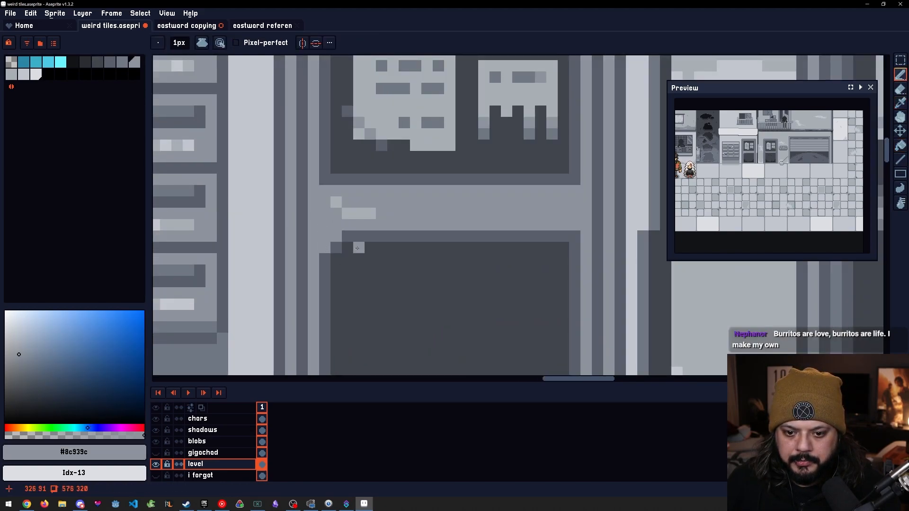
Round the upper-right corner of the door's lower panel to match its upper-left corner, using #8c939c for the outer pixels
drag(438, 269, 342, 227)
alt+click(468, 194)
click(467, 208)
alt+click(456, 183)
drag(467, 194, 479, 194)
click(479, 205)
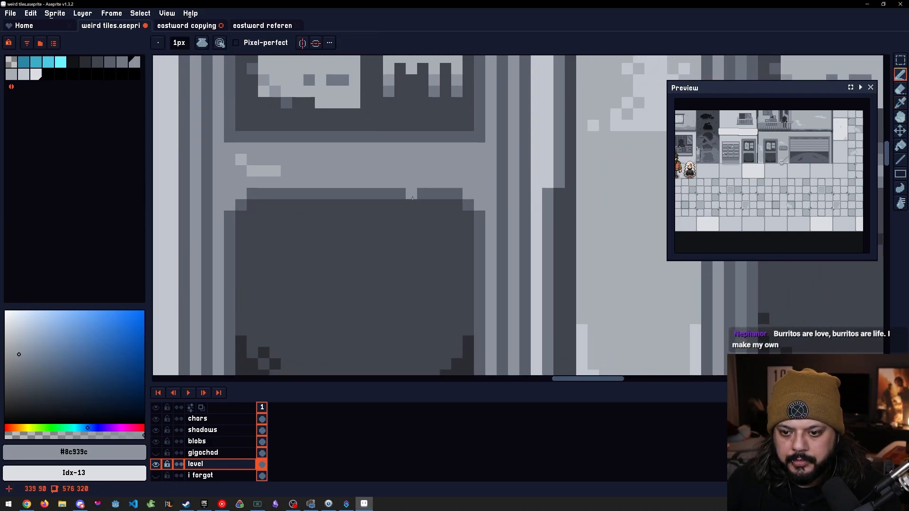
Round both bottom corners of the door's lower panel with #8c939c outside and the panel's edge grey inside
scroll(417, 193, down, 3)
scroll(470, 294, up, 3)
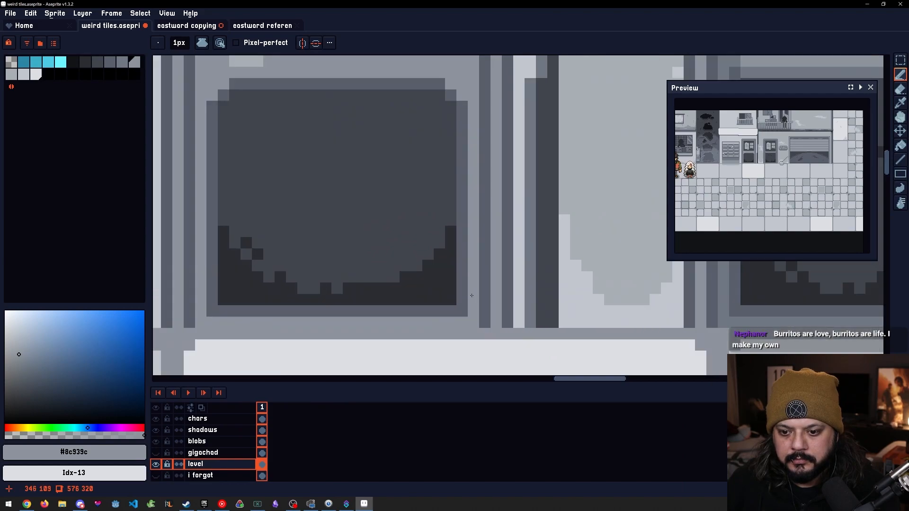
drag(462, 299, 462, 311)
click(450, 311)
alt+click(452, 300)
drag(287, 302, 417, 293)
click(351, 290)
alt+click(333, 291)
click(338, 289)
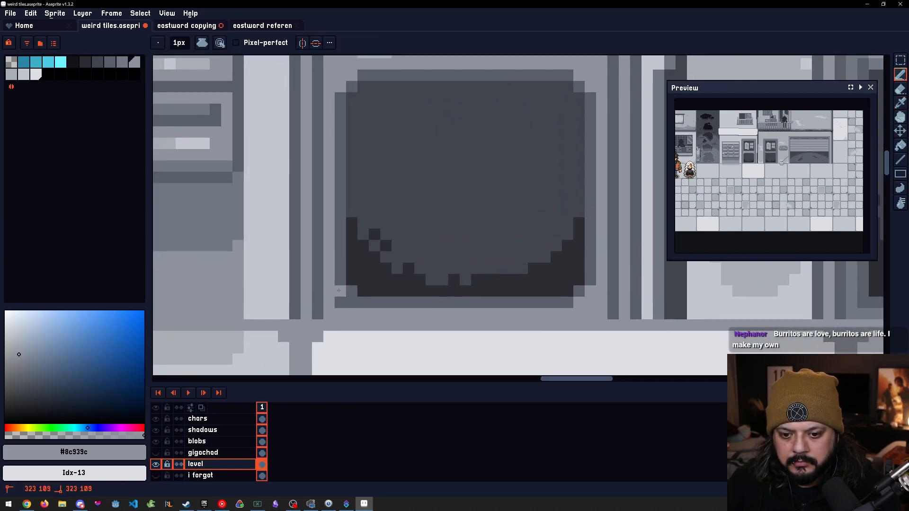
Round both bottom corners of the door's upper panel with #5a5f6b inside and #8c939c outside
scroll(408, 291, down, 3)
scroll(433, 234, up, 2)
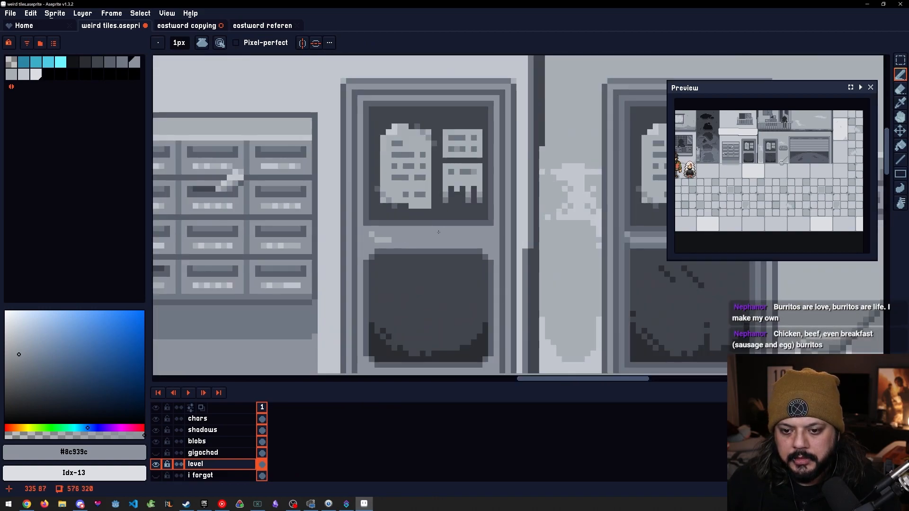
scroll(433, 234, up, 1)
alt+click(511, 222)
click(500, 213)
alt+click(501, 233)
drag(500, 222, 511, 211)
drag(337, 226, 433, 235)
alt+click(360, 232)
click(369, 221)
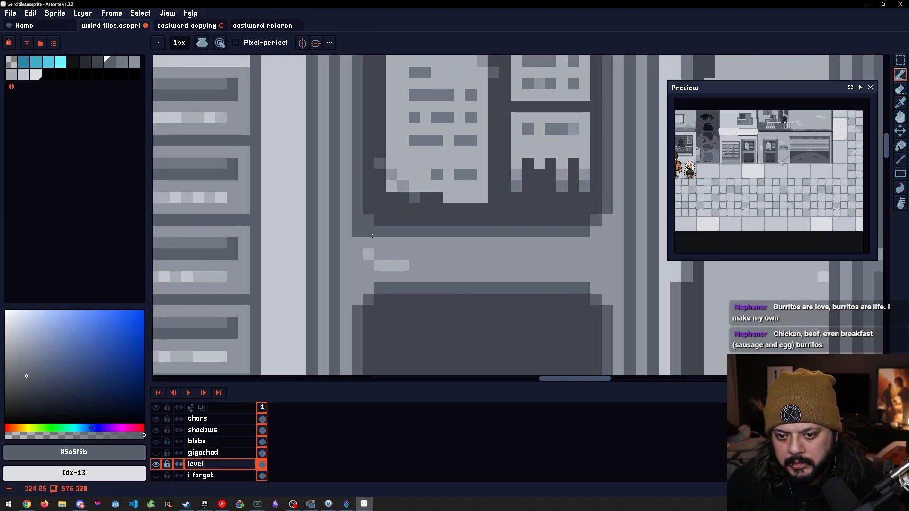
alt+click(359, 241)
drag(358, 231, 357, 220)
Round both top corners of the door's upper panel with #5a5f6b inside and #8c939c outside
mouse_move(367, 61)
mouse_down()
mouse_move(395, 192)
mouse_move(384, 157)
mouse_move(397, 157)
mouse_up()
alt+click(386, 154)
click(397, 167)
alt+click(378, 148)
drag(458, 166, 300, 181)
alt+click(479, 160)
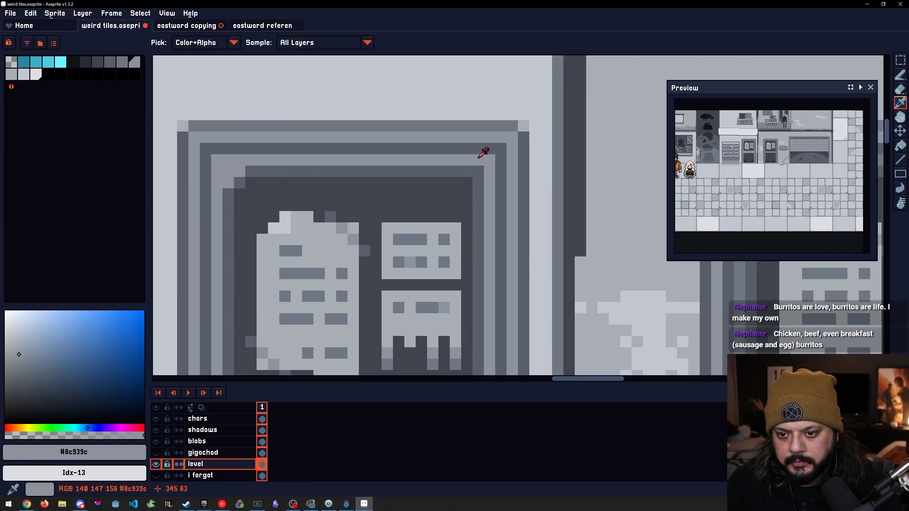
alt+click(444, 239)
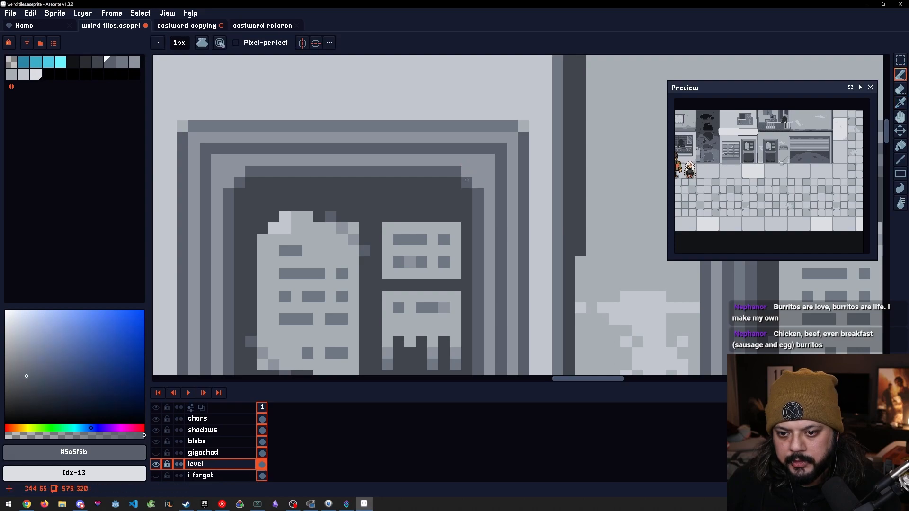
Lower the upper panel's top edge by one pixel and fill the vacated row with #8c939c
scroll(444, 239, down, 3)
scroll(445, 241, down, 2)
drag(417, 252, 440, 189)
scroll(440, 189, up, 3)
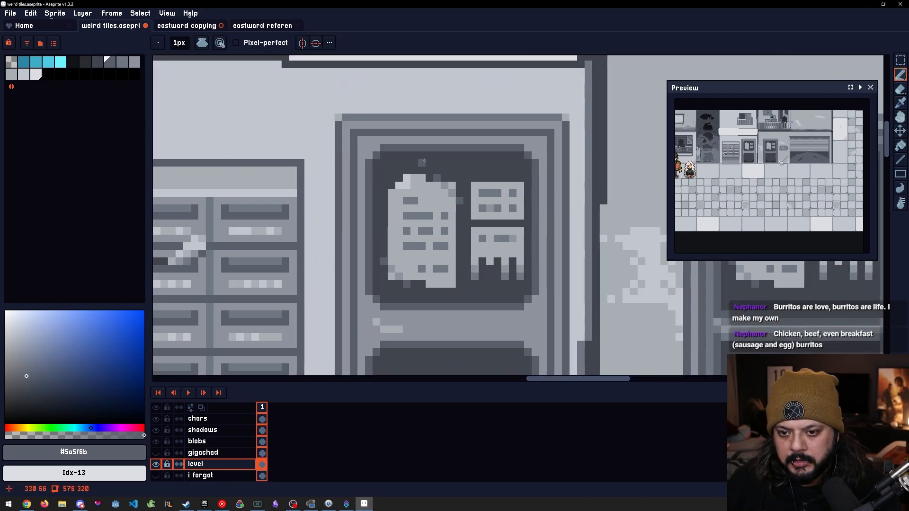
key(m)
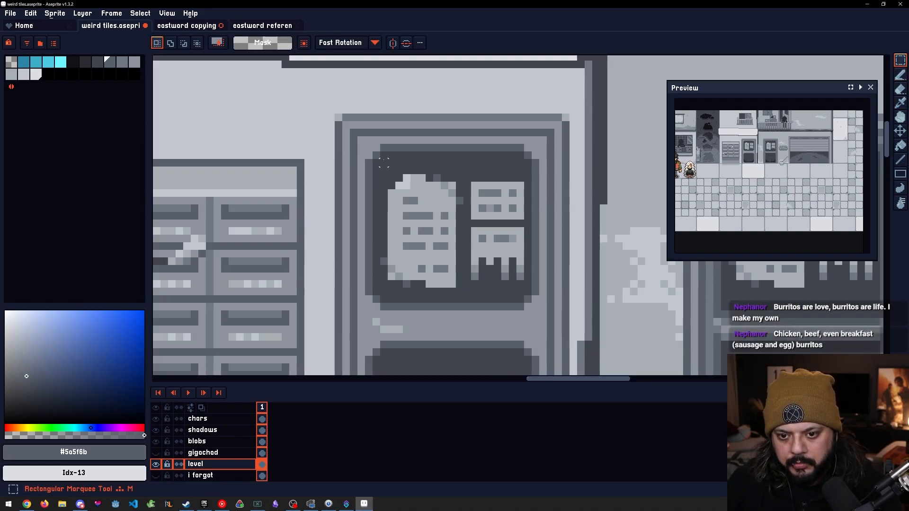
drag(368, 147, 540, 175)
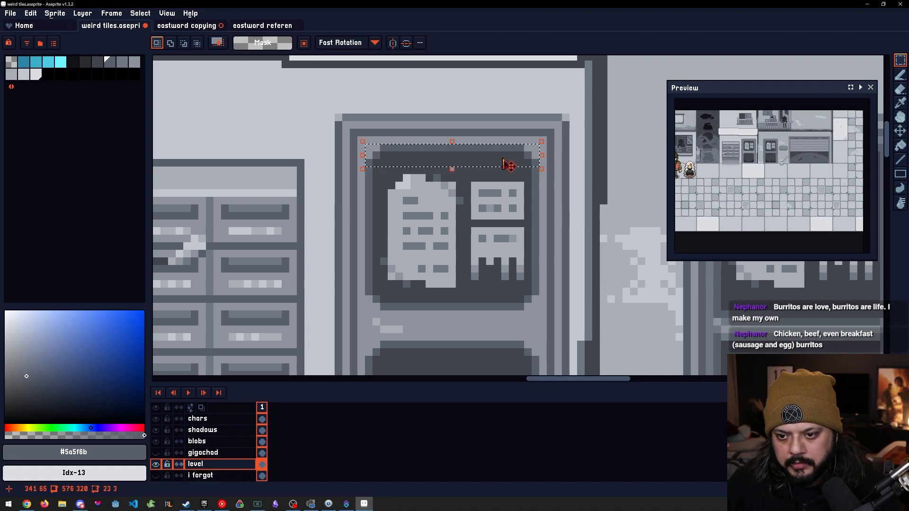
key(ctrl+d)
alt+click(492, 141)
key(g)
click(492, 148)
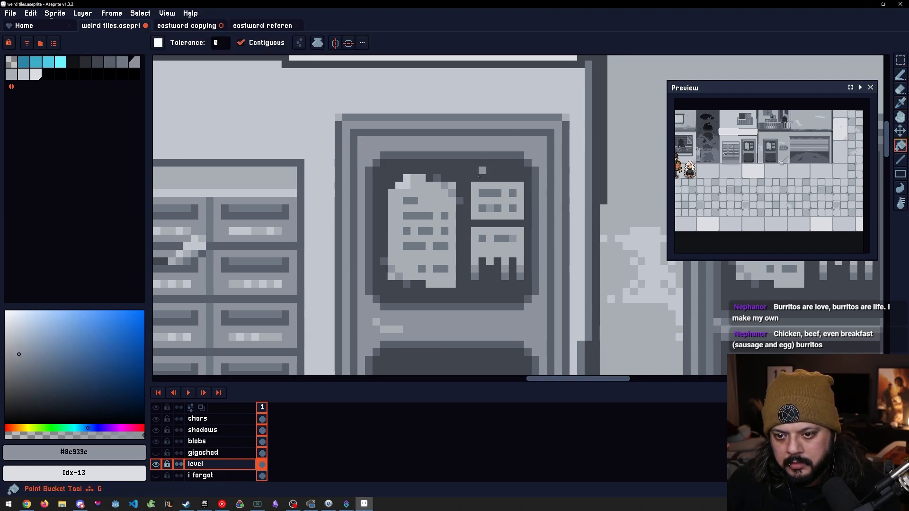
Examine the rounded panels of the door beside the mailboxes in comparison with the poster door and the surrounding facade
drag(463, 259, 408, 183)
scroll(408, 183, down, 1)
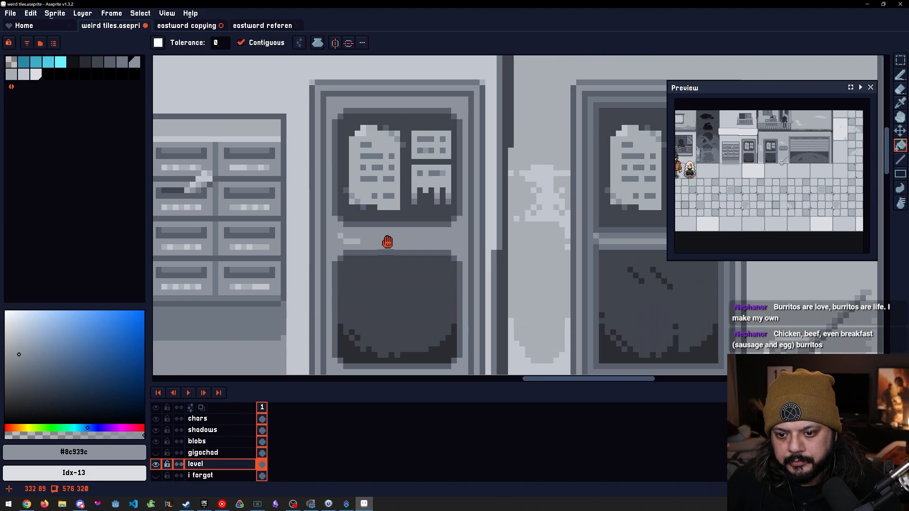
scroll(387, 246, down, 2)
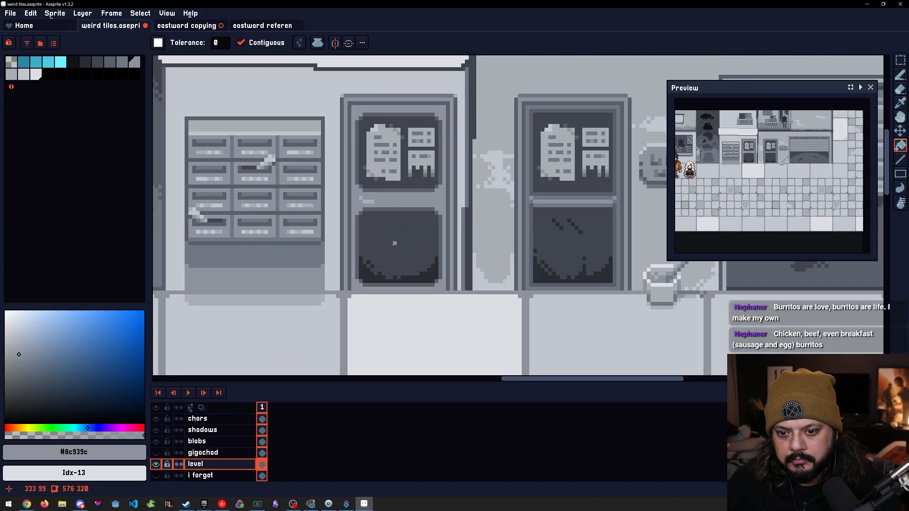
scroll(392, 271, up, 2)
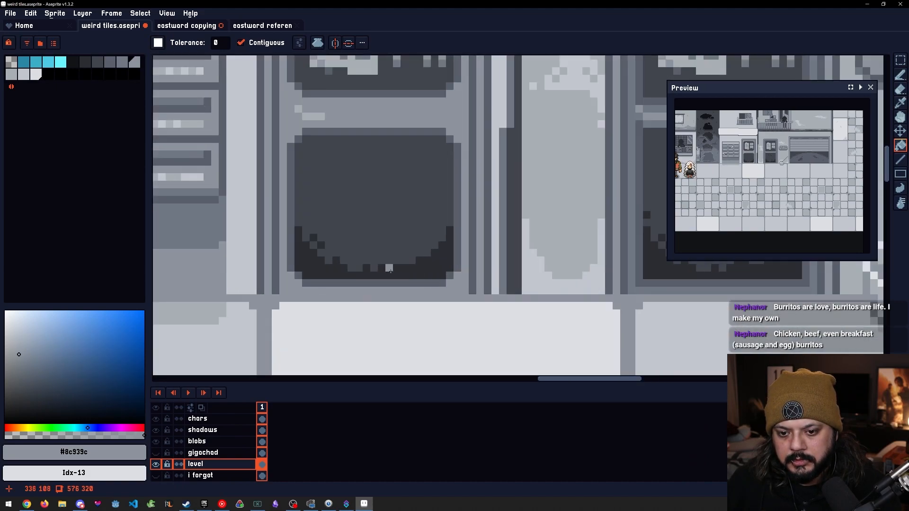
scroll(393, 272, up, 1)
alt+click(488, 240)
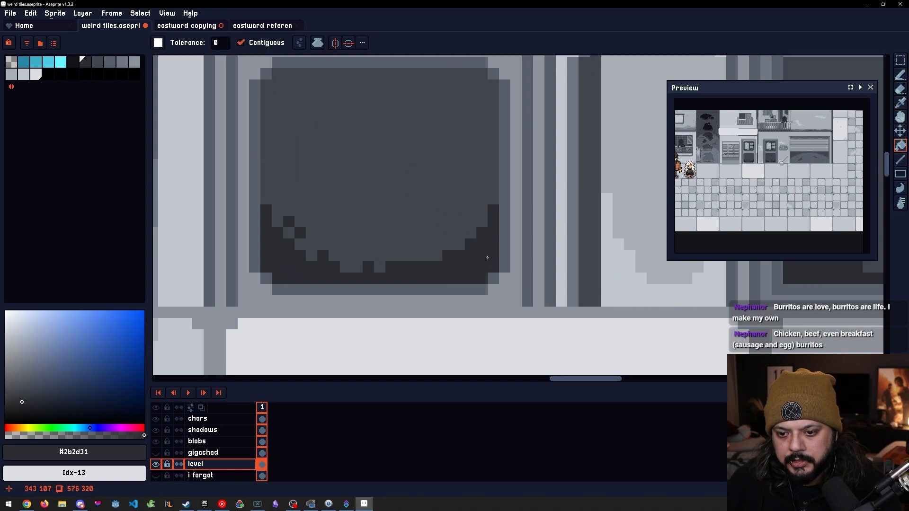
scroll(489, 263, down, 3)
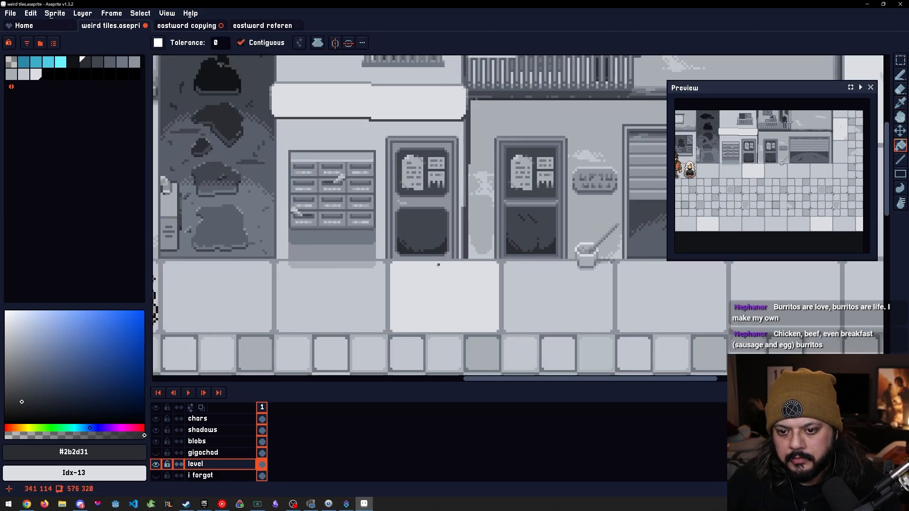
scroll(442, 230, up, 2)
drag(408, 184, 431, 248)
drag(412, 166, 420, 240)
drag(485, 192, 484, 173)
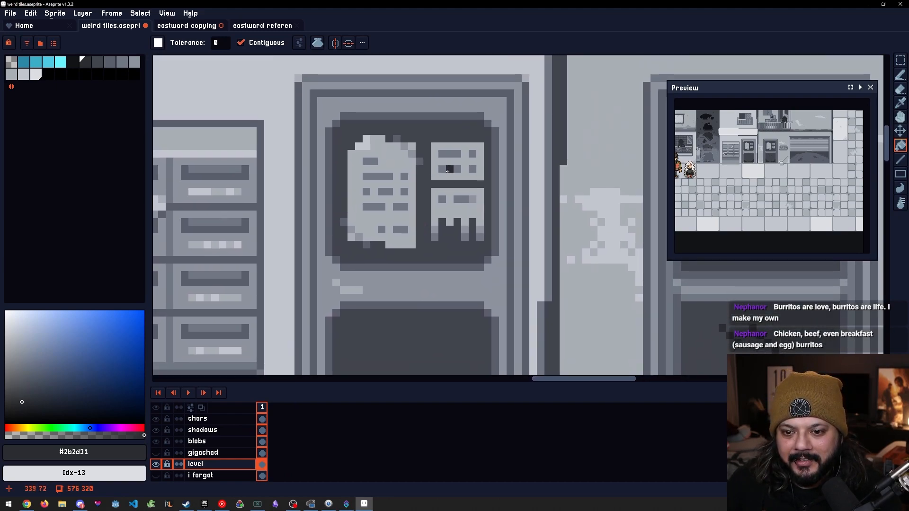
Paint over all the posters in the upper panel of the door beside the mailboxes with #42454d
alt+click(346, 142)
key(b)
drag(352, 169, 362, 146)
mouse_move(366, 139)
mouse_down()
mouse_move(347, 169)
mouse_move(382, 133)
mouse_move(370, 143)
mouse_move(399, 141)
mouse_move(369, 174)
mouse_move(365, 164)
mouse_move(392, 150)
mouse_move(460, 144)
mouse_move(477, 170)
mouse_move(459, 166)
mouse_move(449, 214)
mouse_move(439, 160)
mouse_move(436, 236)
mouse_move(474, 191)
mouse_move(477, 212)
mouse_move(463, 233)
mouse_move(482, 238)
mouse_move(355, 243)
mouse_move(407, 230)
mouse_move(346, 223)
mouse_move(359, 221)
mouse_move(356, 188)
mouse_move(348, 227)
mouse_move(373, 227)
mouse_move(386, 171)
mouse_move(414, 164)
mouse_move(403, 227)
mouse_move(400, 192)
mouse_up()
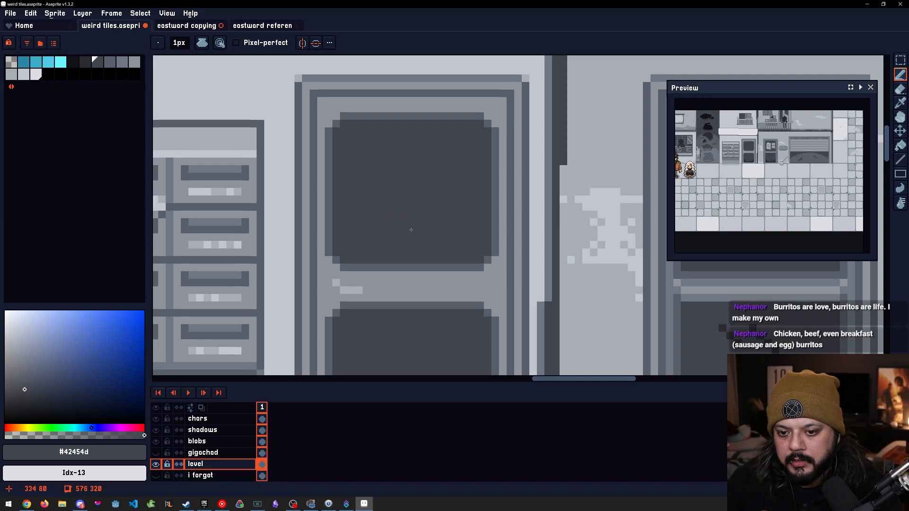
Narrow the door's upper panel by moving its left and right edges inward by one pixel each
scroll(411, 230, down, 4)
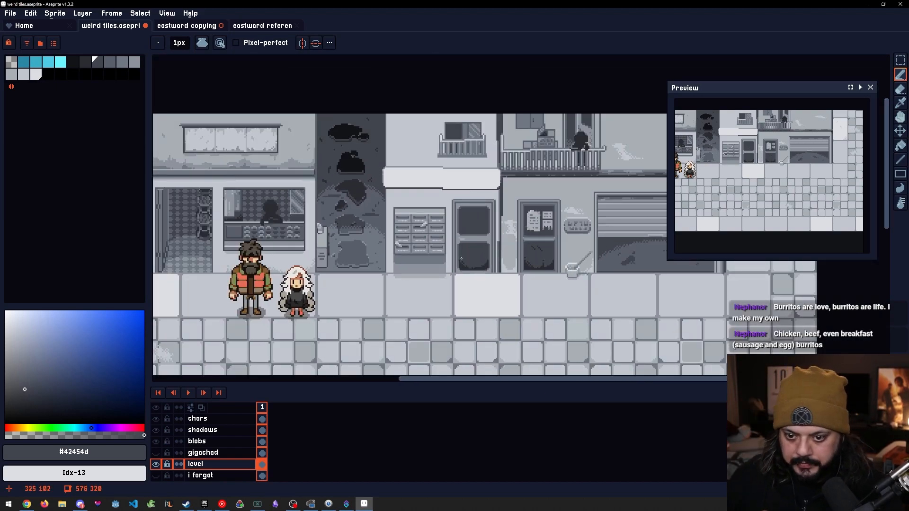
scroll(476, 222, up, 1)
scroll(479, 223, up, 1)
scroll(479, 224, up, 3)
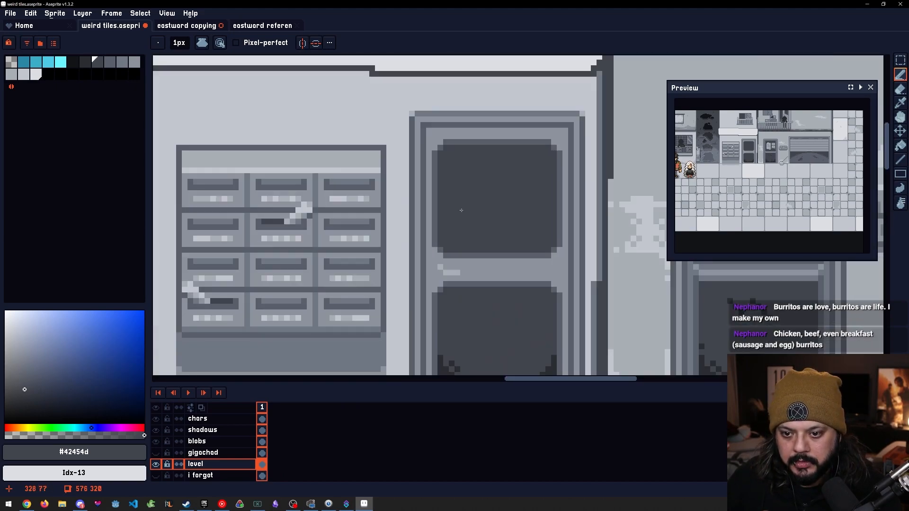
key(m)
drag(418, 93, 447, 196)
click(516, 195)
mouse_move(544, 98)
mouse_down()
mouse_move(525, 199)
mouse_move(513, 214)
mouse_up()
drag(534, 203, 528, 203)
key(ctrl+d)
Narrow the door's lower panel by moving its right and left edges inward by one pixel each
drag(546, 233, 533, 344)
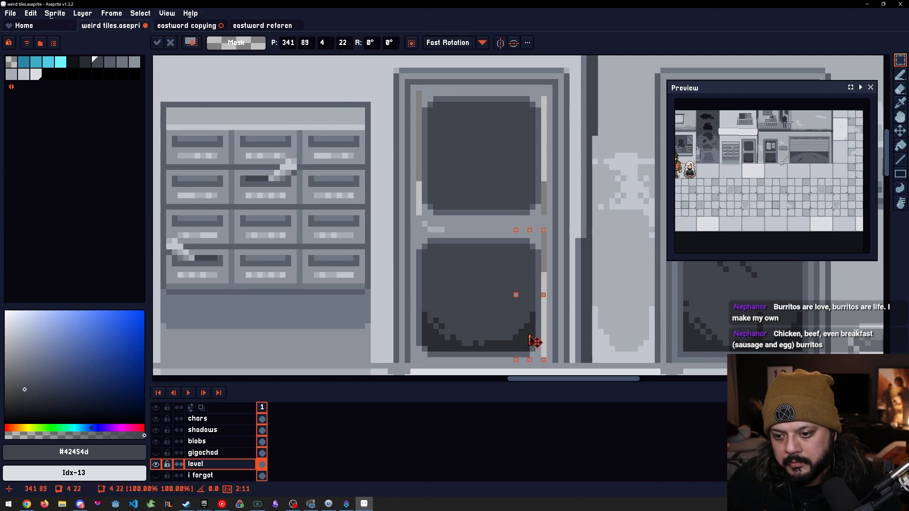
key(ctrl+d)
drag(419, 241, 454, 357)
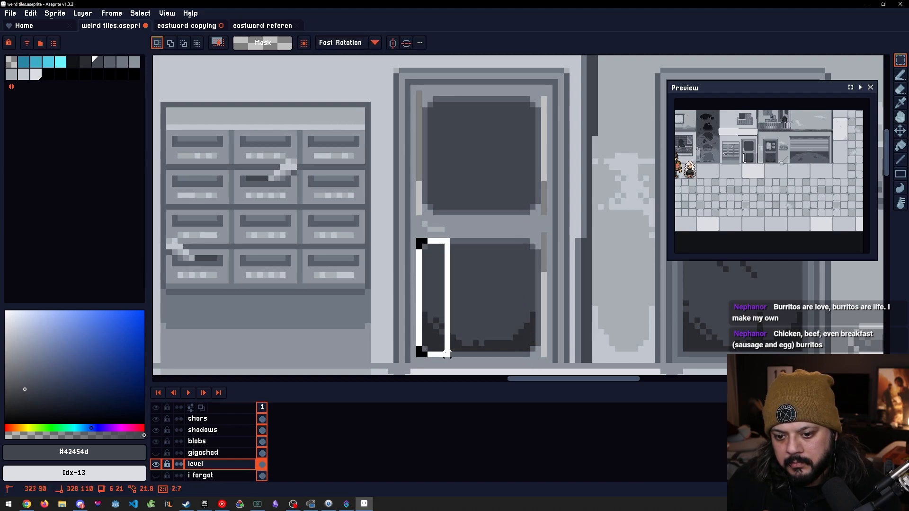
key(ctrl+t)
key(ctrl+d)
Fill the vacated strips on both sides of the upper and lower door panels with #8c939c
alt+click(432, 220)
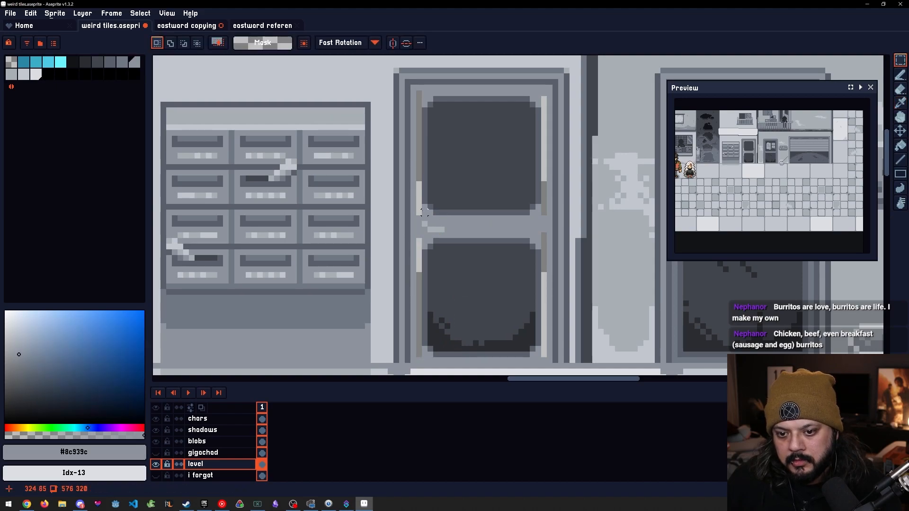
key(g)
drag(419, 173, 419, 198)
drag(544, 174, 546, 207)
click(544, 269)
click(418, 270)
Draw a darker shadow along the underside of the door handle with Idx-9
scroll(440, 280, down, 5)
scroll(440, 279, up, 5)
scroll(435, 237, up, 2)
key(alt)
alt+click(412, 223)
alt+click(416, 222)
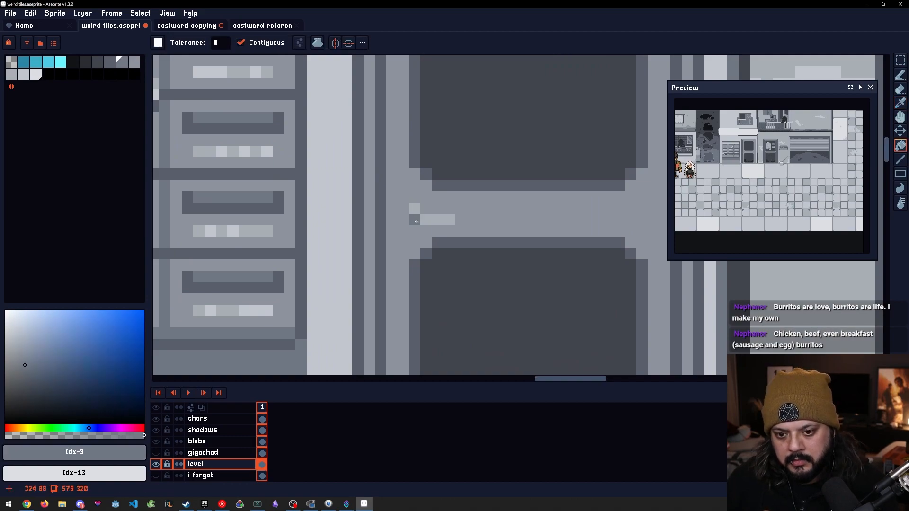
key(b)
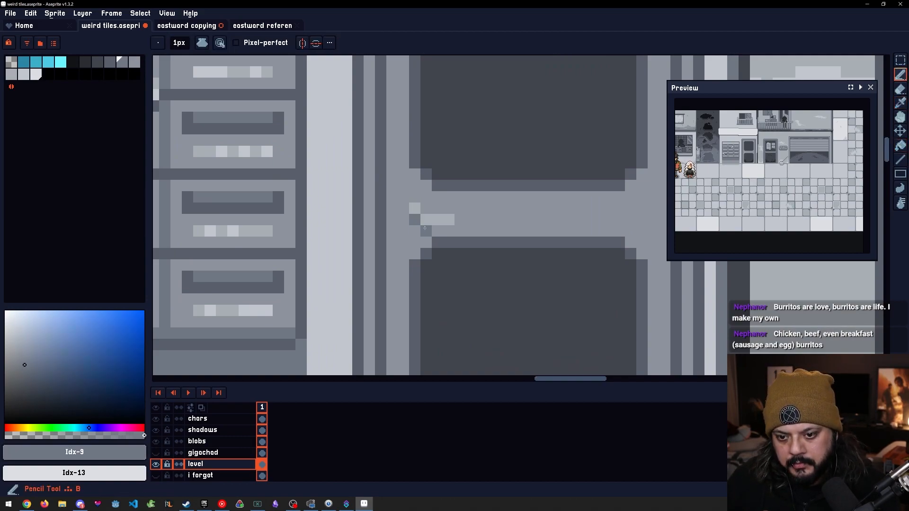
drag(425, 229, 447, 228)
key(ctrl+z)
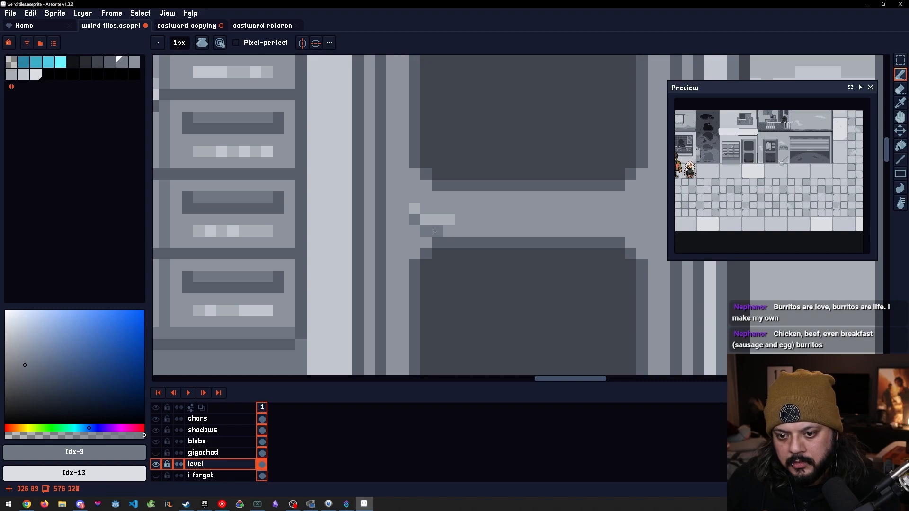
Try adding a highlight pixel beside the outer end of the door handle
scroll(443, 233, down, 6)
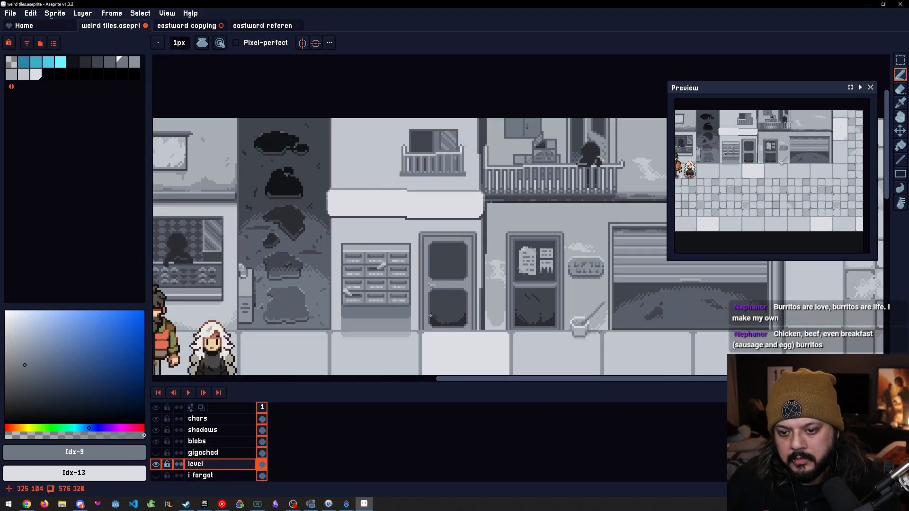
scroll(429, 287, up, 2)
scroll(429, 287, down, 4)
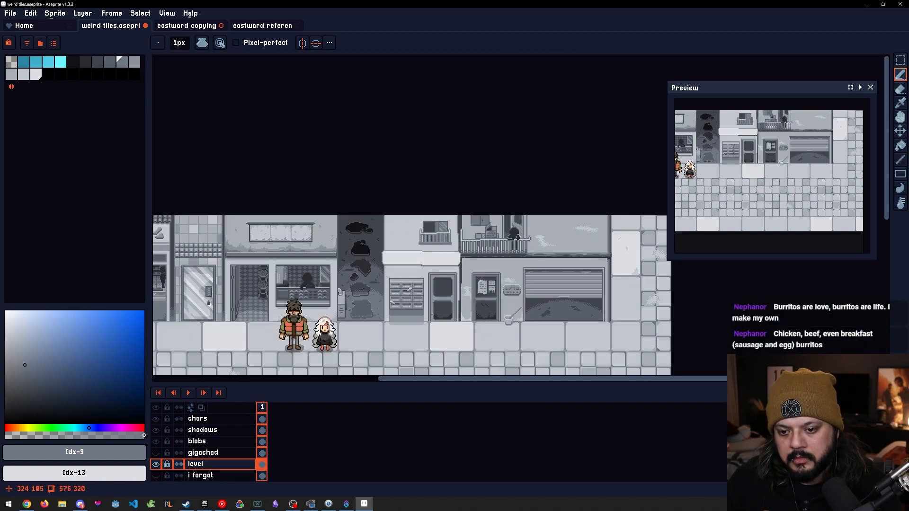
scroll(440, 269, up, 5)
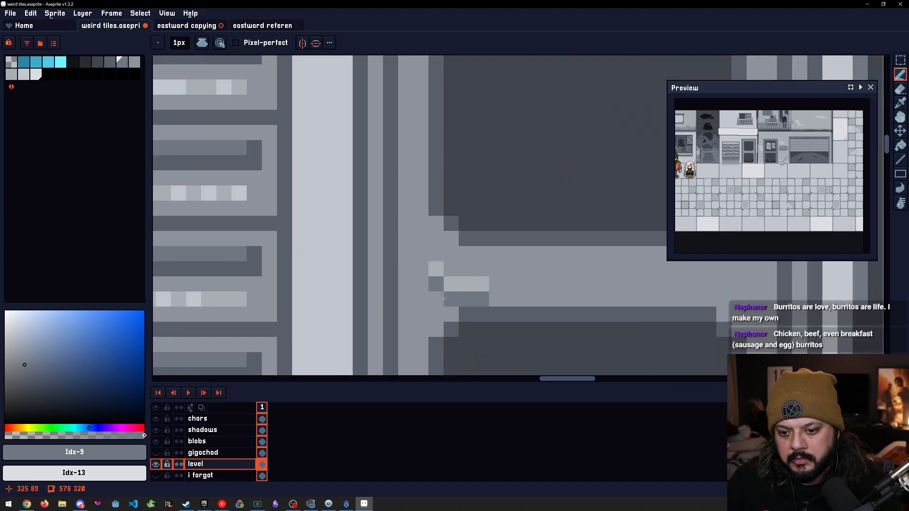
key(i)
key(b)
alt+click(436, 269)
click(421, 269)
key(ctrl+z)
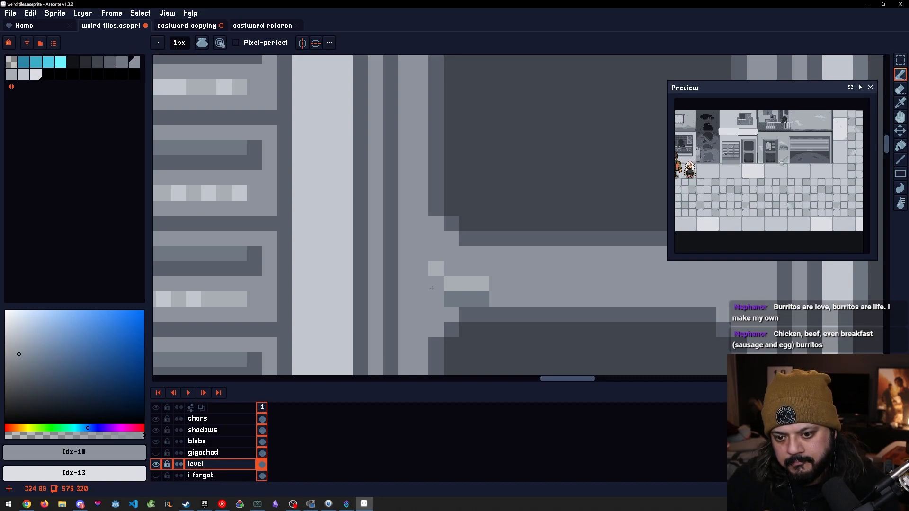
Draw a backplate outline around the inner end of the door handle in Idx-9
alt+click(430, 291)
drag(419, 299, 436, 315)
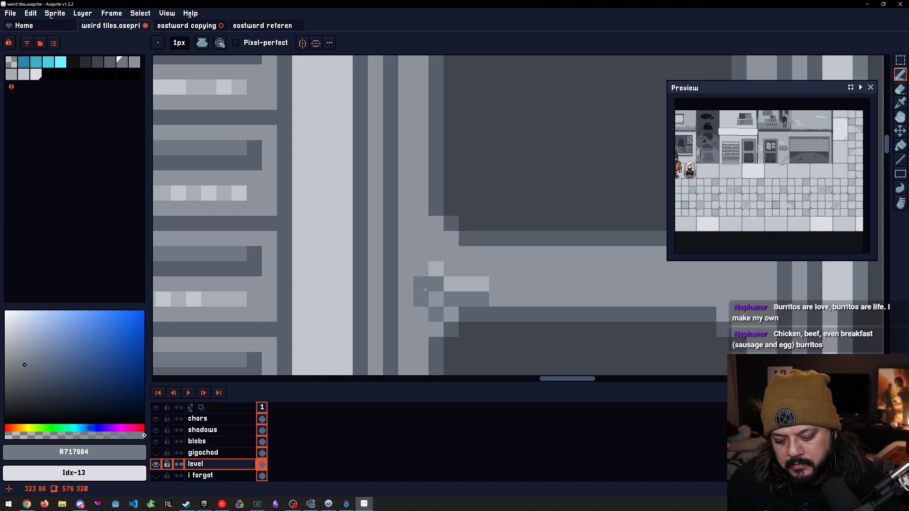
alt+click(419, 286)
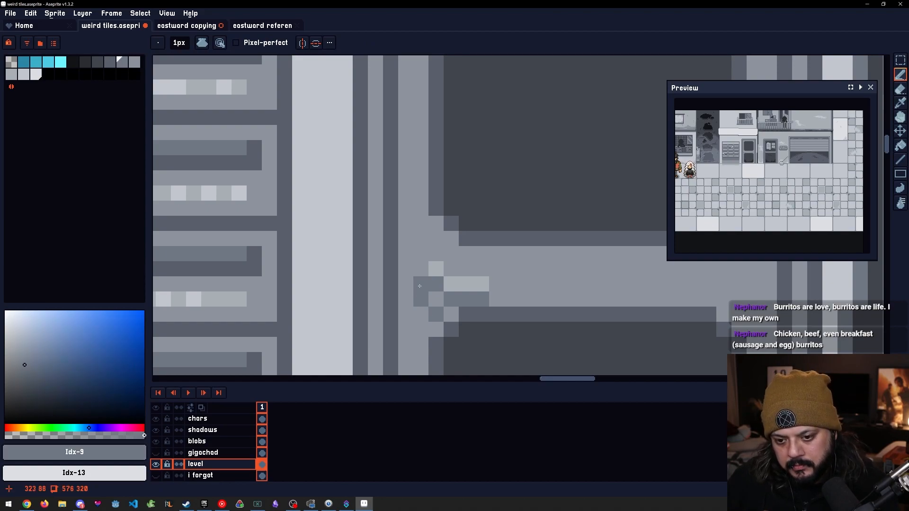
mouse_move(420, 276)
mouse_down()
mouse_move(436, 254)
mouse_move(451, 254)
mouse_move(451, 269)
mouse_up()
click(427, 311)
Shade the handle's backplate with Idx-8 along its base and inner pixel, and clear the stray pixel beneath it with #8c939c
key([)
click(436, 284)
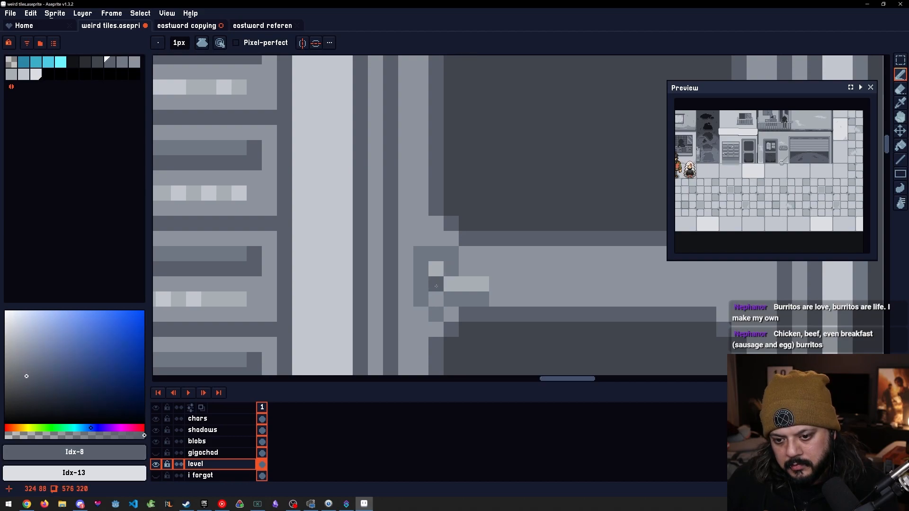
click(454, 301)
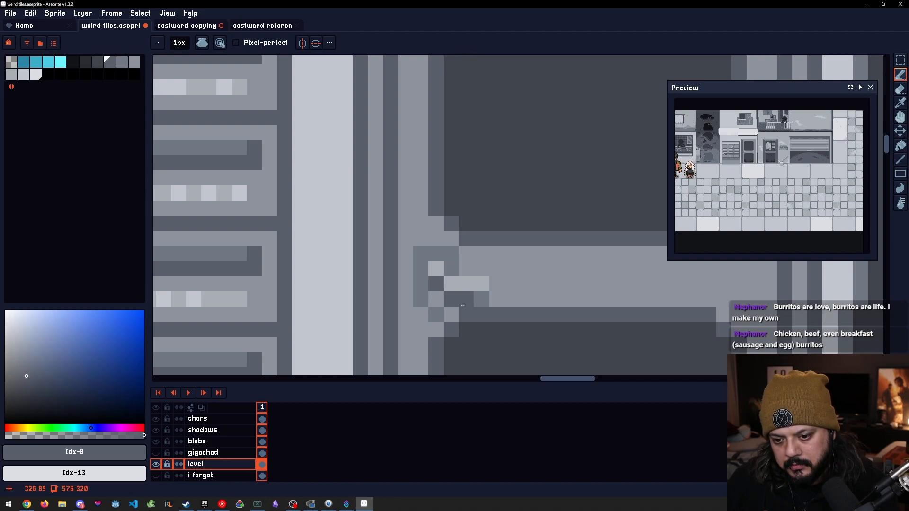
alt+click(431, 302)
key([)
drag(422, 303, 435, 302)
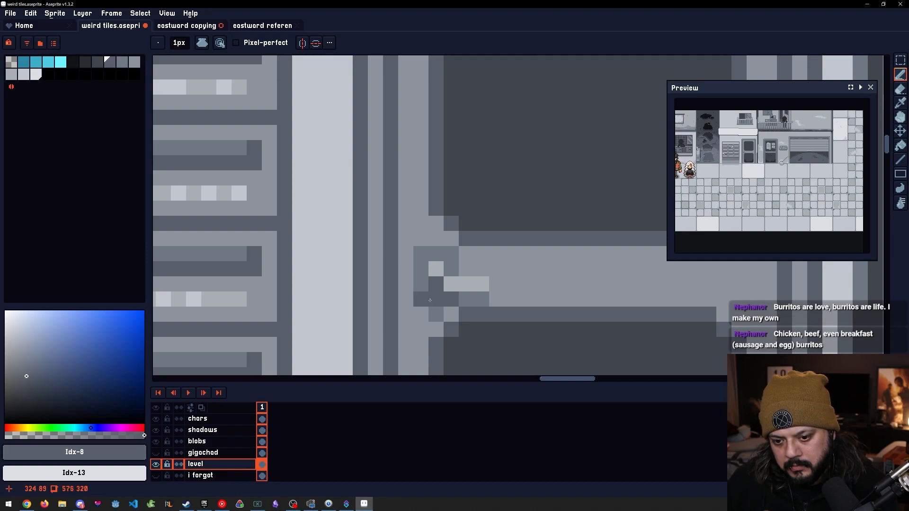
alt+click(429, 318)
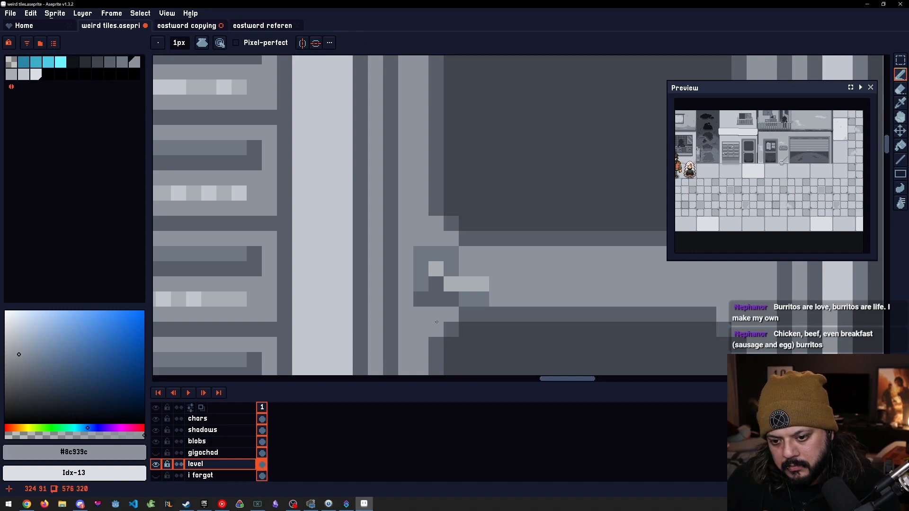
Add an Idx-11 highlight along the top edge of the handle's backplate
scroll(429, 318, down, 3)
scroll(424, 287, up, 2)
scroll(491, 207, up, 1)
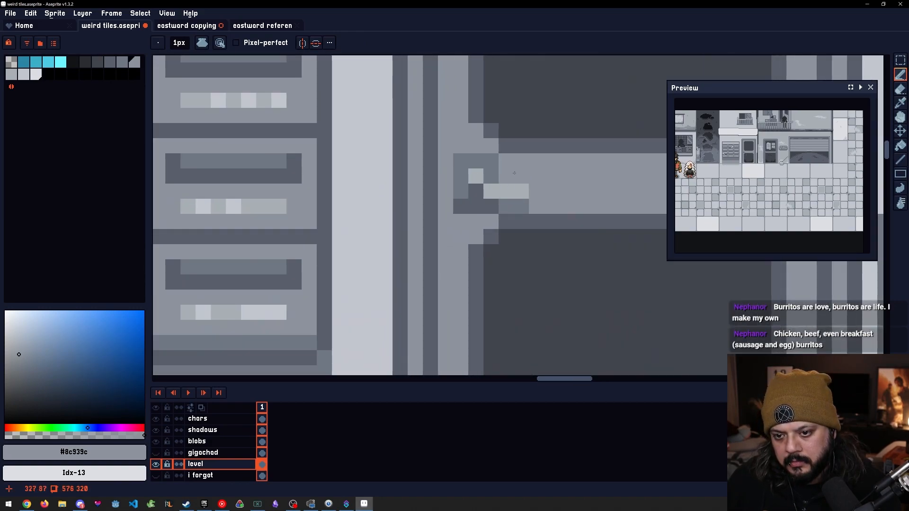
alt+click(491, 176)
key(])
click(475, 162)
click(490, 162)
alt+click(476, 176)
drag(461, 161, 485, 160)
click(506, 176)
scroll(495, 186, down, 3)
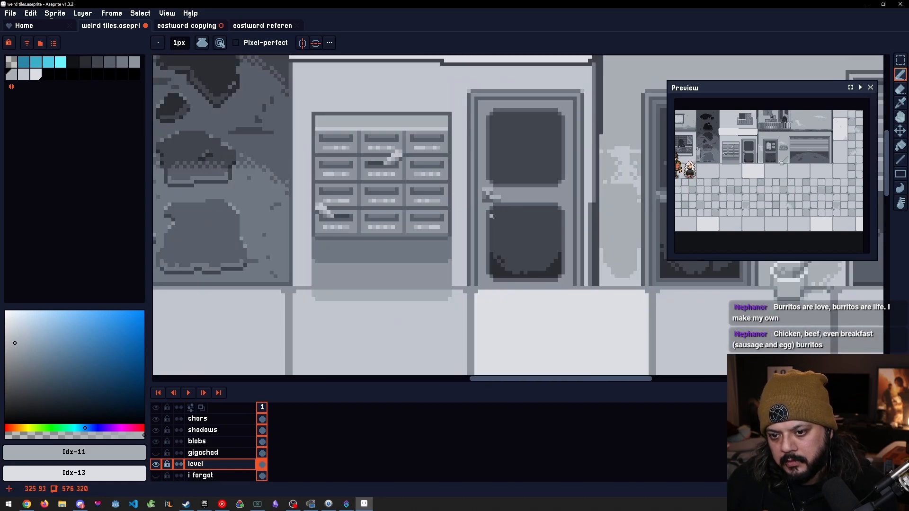
Erase the backplate around the door handle by painting its top, side and base with #8c939c
scroll(494, 186, up, 4)
alt+click(487, 179)
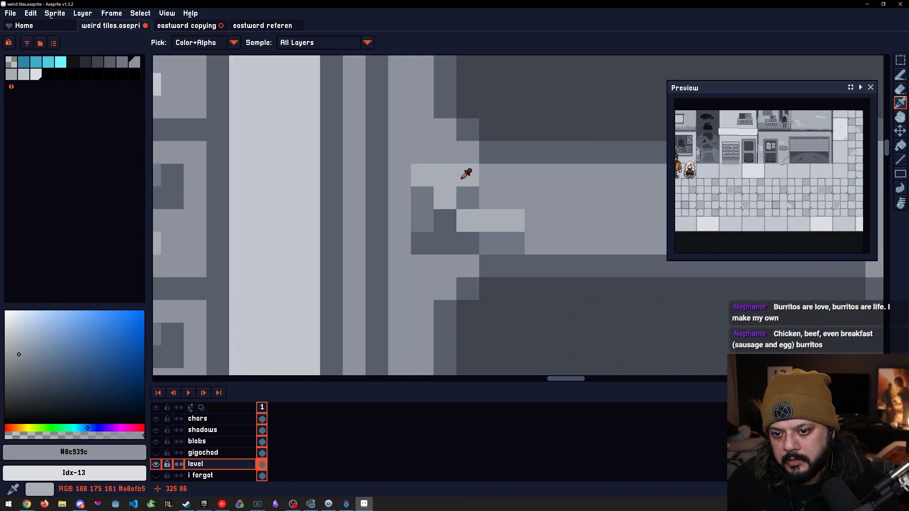
mouse_move(445, 177)
mouse_down()
mouse_move(423, 177)
mouse_move(466, 177)
mouse_up()
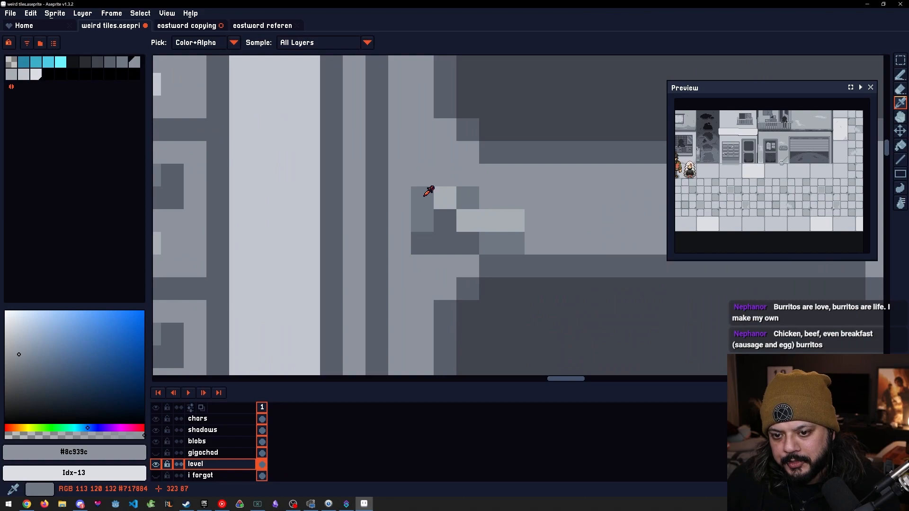
drag(421, 197, 422, 243)
click(446, 244)
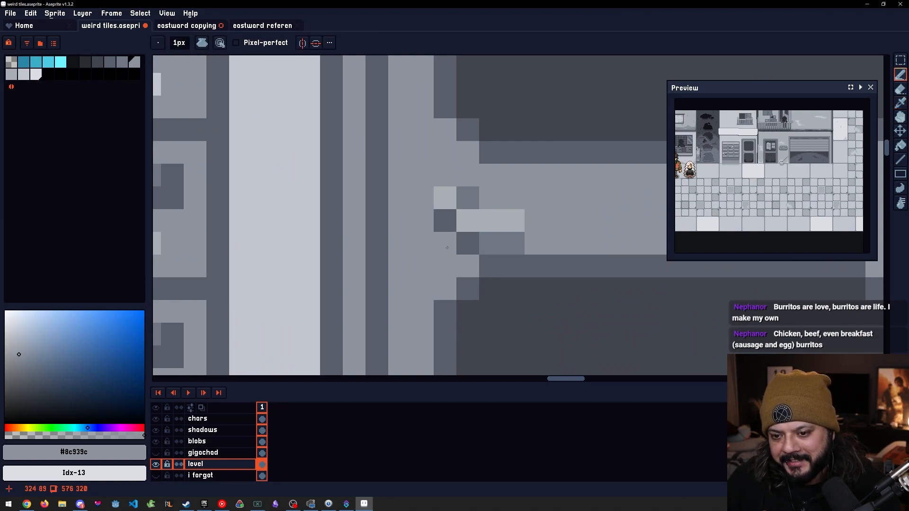
Repaint the door handle's inner-end shadow pixel and underside with #717884
scroll(474, 207, down, 5)
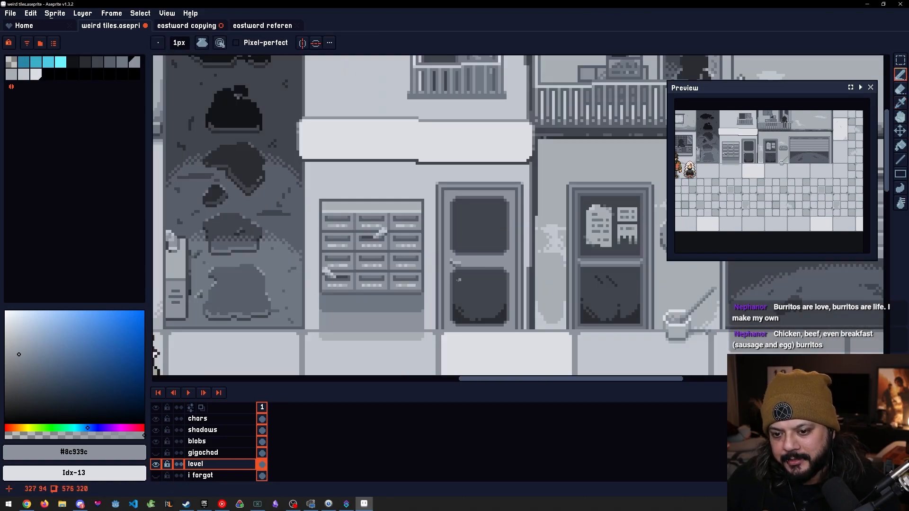
scroll(463, 282, up, 3)
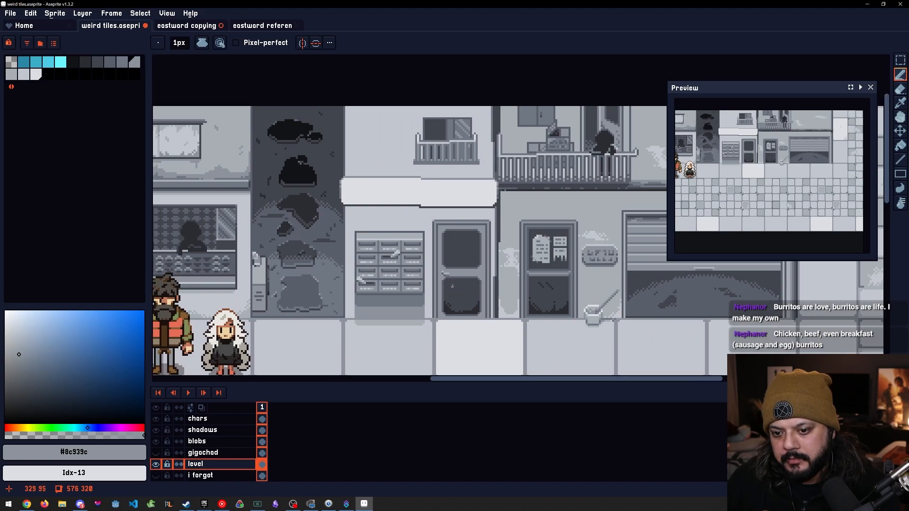
scroll(448, 277, up, 5)
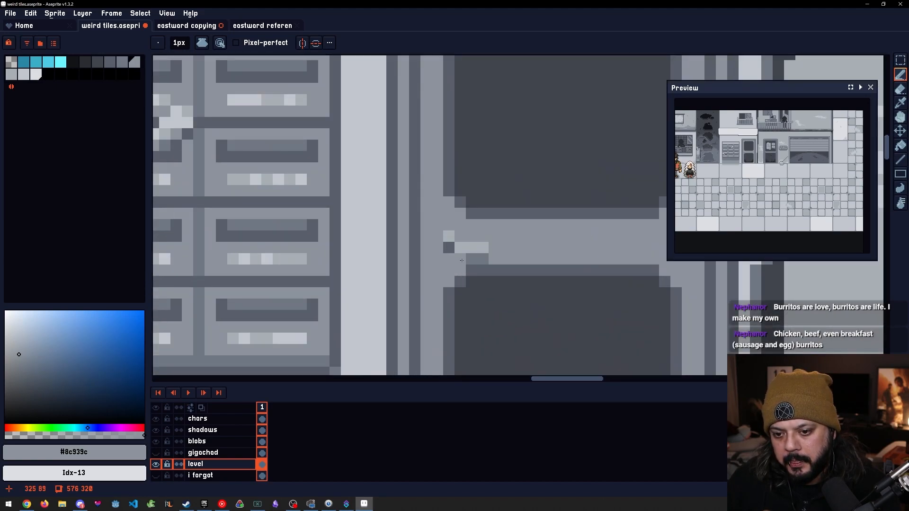
alt+click(461, 258)
click(443, 243)
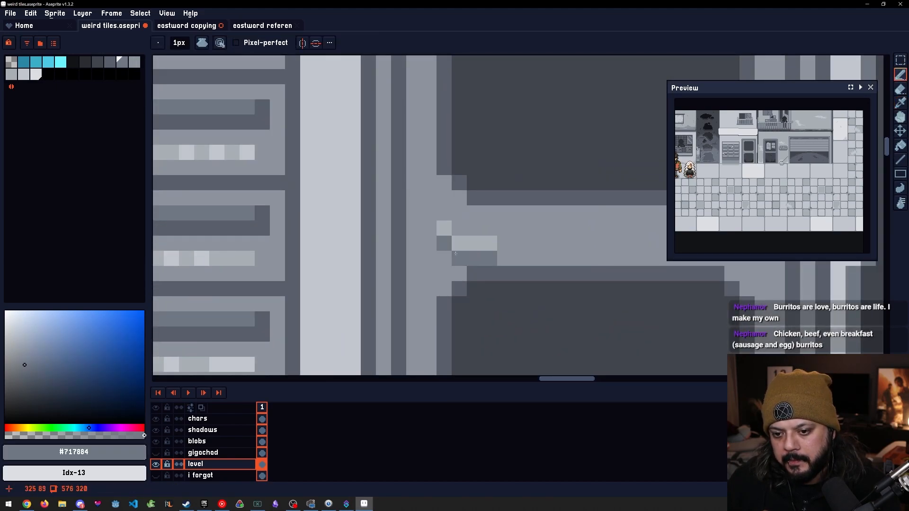
scroll(448, 249, down, 4)
scroll(491, 284, up, 2)
drag(492, 270, 469, 250)
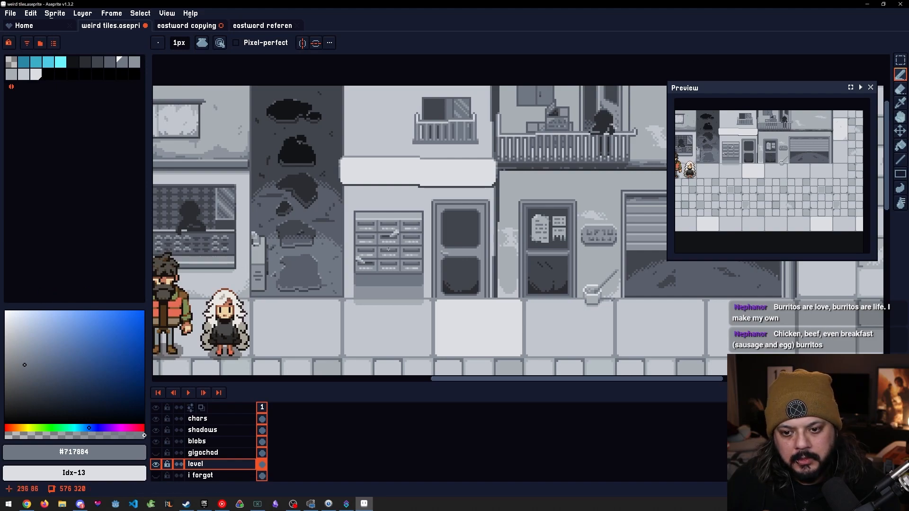
Round the top outer corners of the door frame with the wall colour #c2c6cf
scroll(460, 277, up, 3)
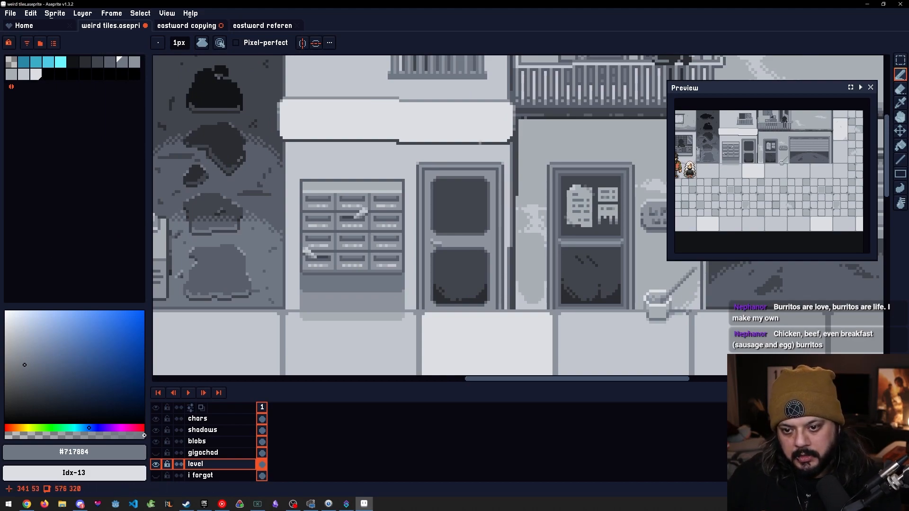
scroll(506, 177, up, 4)
alt+click(506, 177)
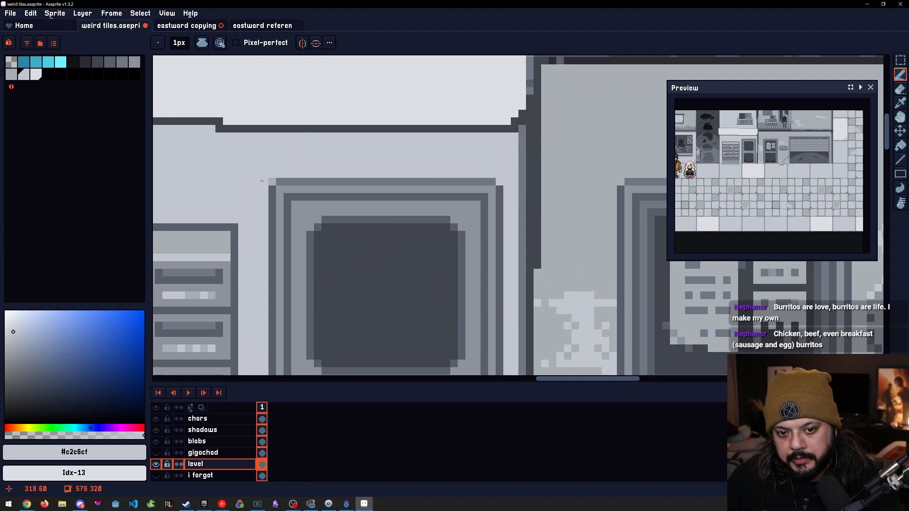
scroll(269, 180, down, 3)
scroll(433, 258, up, 3)
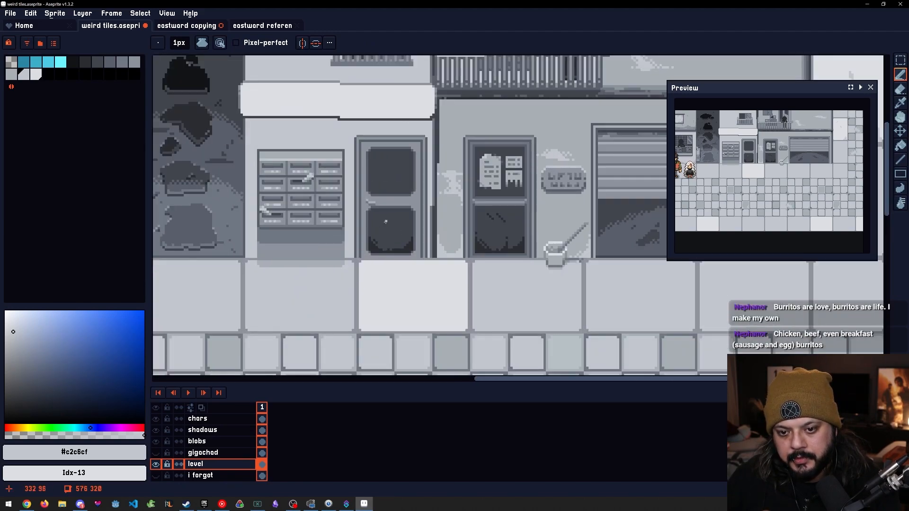
Thin the dark shading in the lower door panel's bottom-left corner with #42454d, undoing the last misplaced pixel
scroll(433, 258, up, 3)
alt+click(375, 254)
click(375, 262)
click(362, 262)
drag(362, 261, 359, 251)
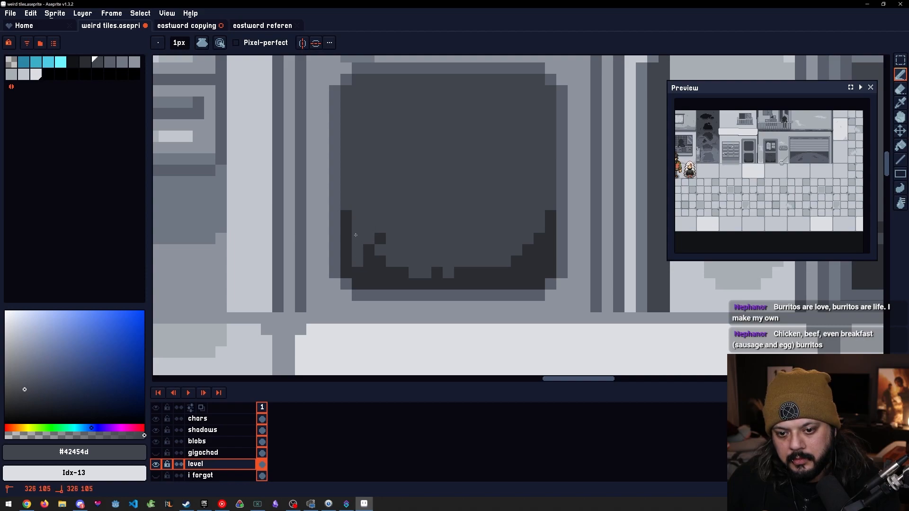
click(369, 261)
click(380, 273)
click(357, 272)
key(ctrl+z)
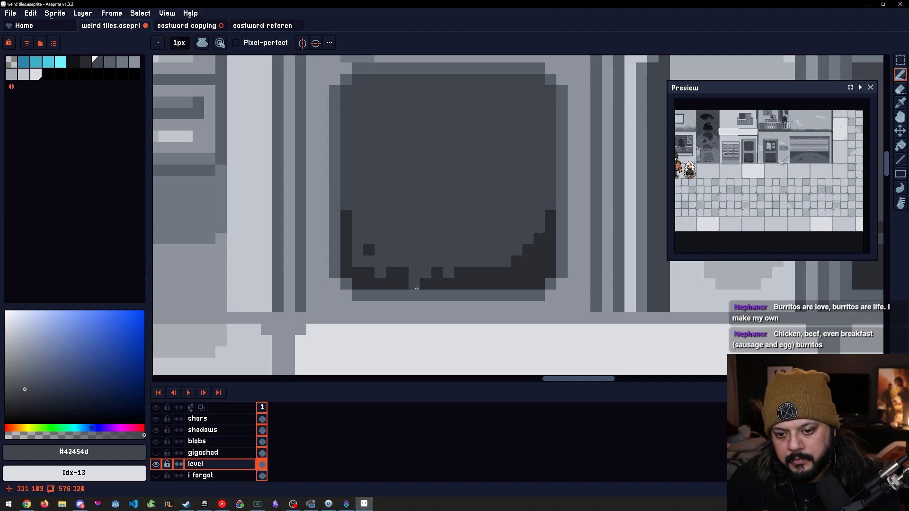
Roughen the shadow along the bottom of the lower door panel with scattered #2b2d31 pixels and a #42454d gap
middle_click(433, 253)
alt+click(365, 247)
click(364, 258)
click(365, 235)
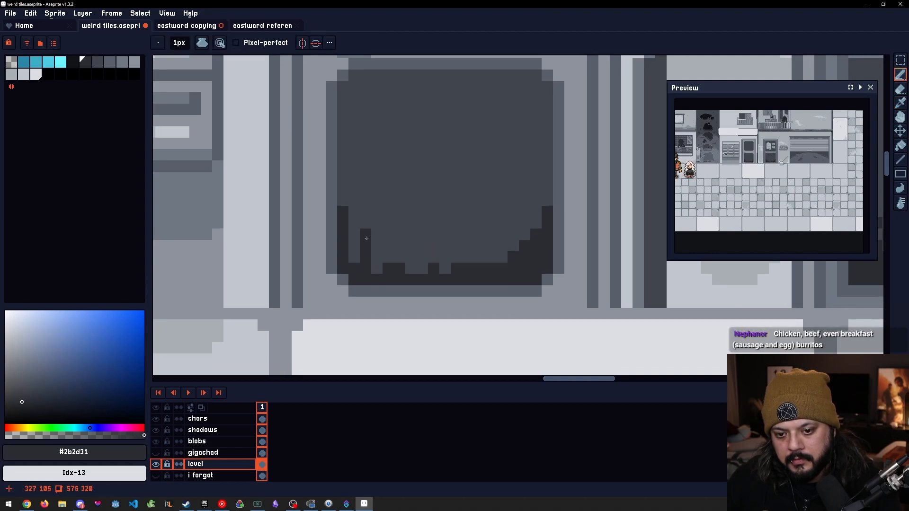
alt+click(373, 233)
click(366, 246)
alt+click(367, 256)
click(408, 255)
scroll(408, 255, down, 1)
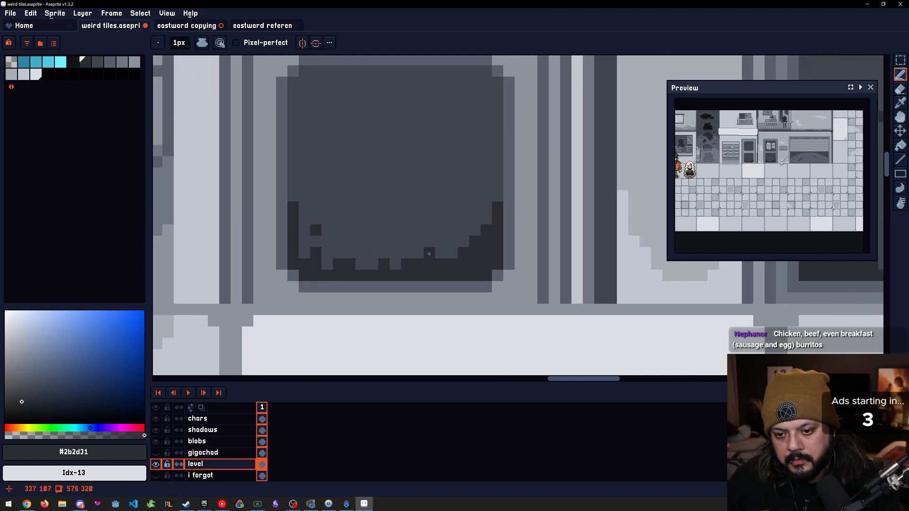
click(501, 257)
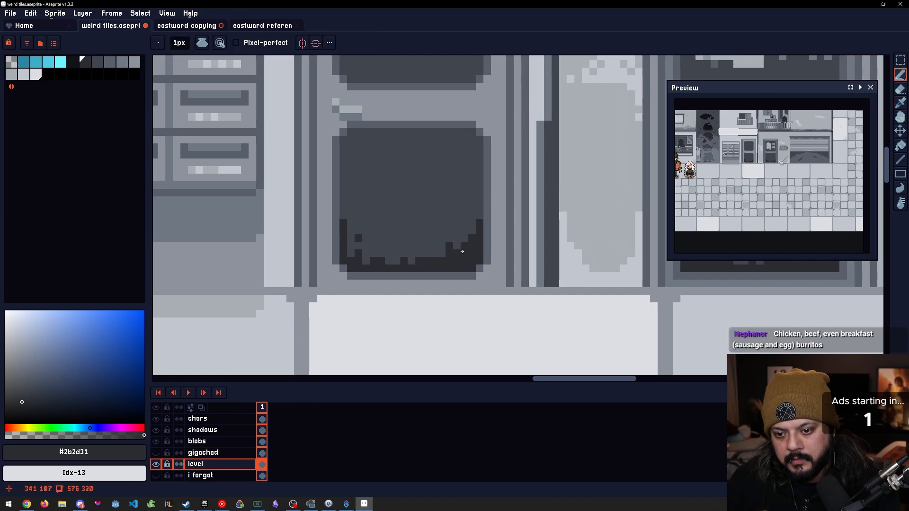
Trim the shadow in the lower door panel's bottom-right corner into uneven steps with #42454d
alt+click(465, 239)
drag(466, 252, 472, 239)
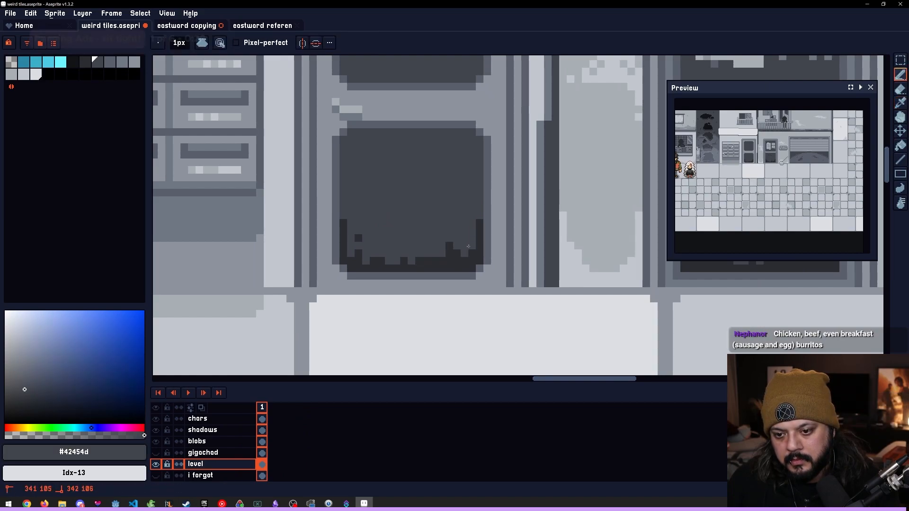
click(476, 232)
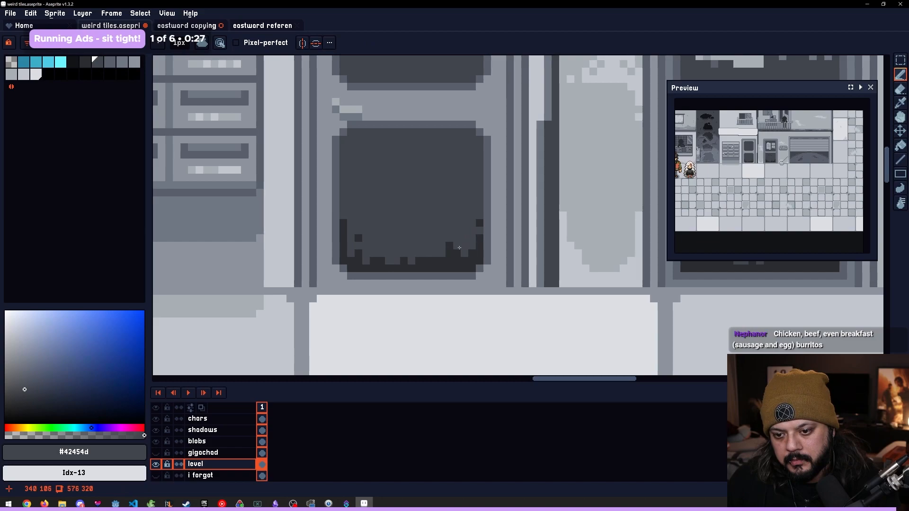
scroll(455, 250, down, 3)
scroll(455, 256, up, 4)
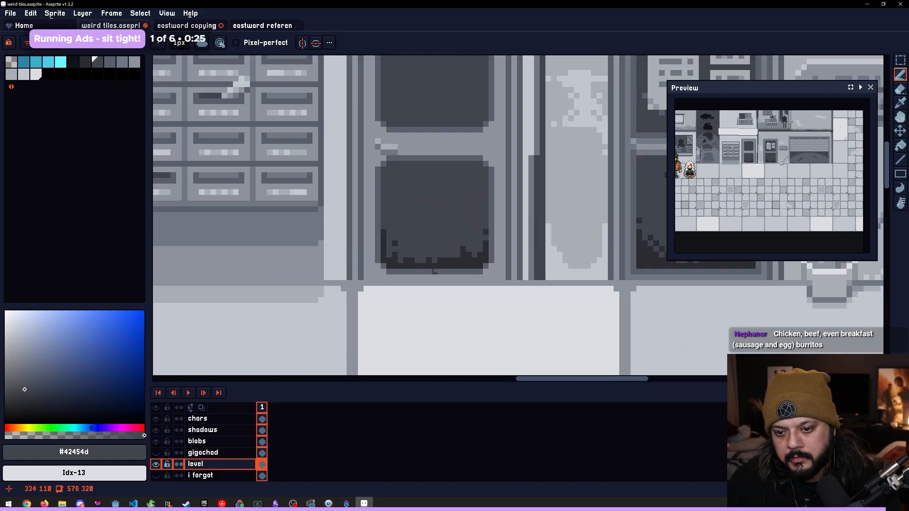
click(455, 260)
click(477, 231)
drag(478, 240, 486, 240)
drag(432, 251, 501, 252)
scroll(485, 259, down, 4)
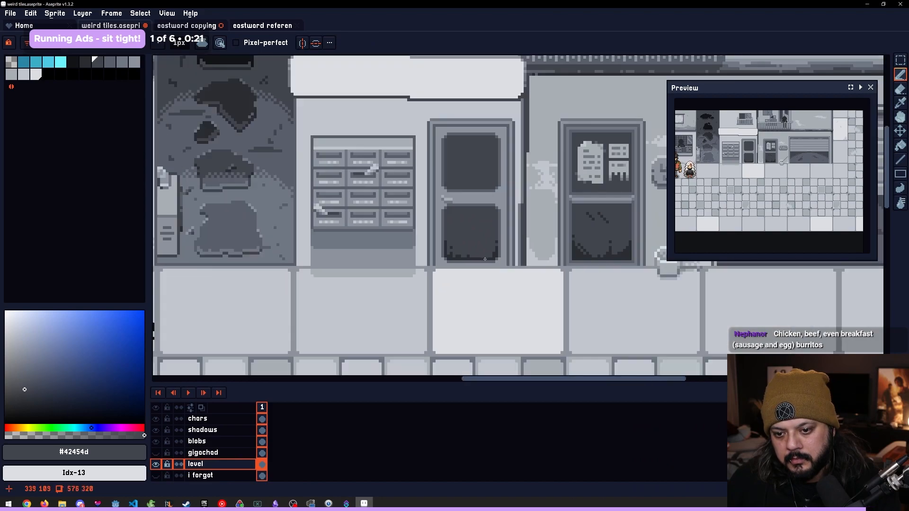
Shade the upper door panel's bottom-right corner with #2b2d31, undoing the stray pixels placed elsewhere
scroll(485, 258, up, 3)
alt+click(510, 250)
scroll(502, 251, down, 4)
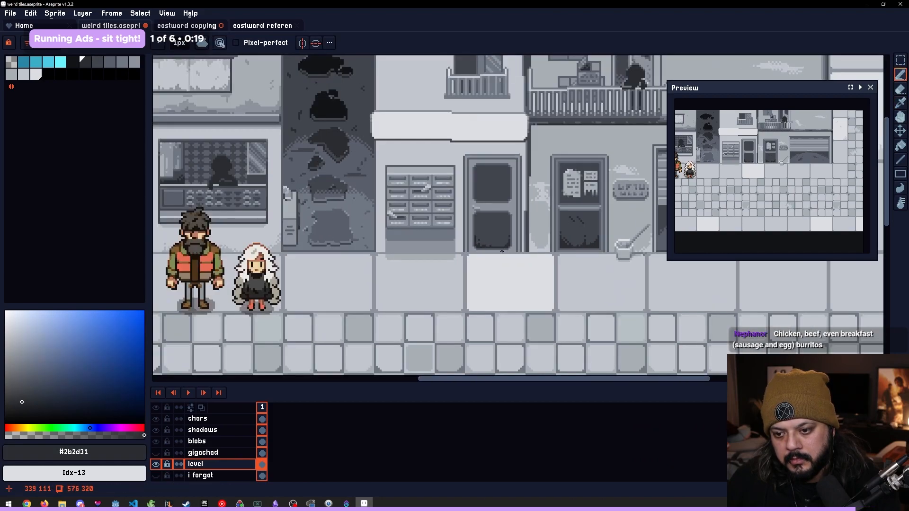
scroll(502, 251, up, 2)
scroll(479, 167, up, 2)
mouse_move(479, 167)
mouse_down()
mouse_move(480, 157)
mouse_move(469, 179)
mouse_up()
click(434, 168)
key(ctrl+z)
click(309, 225)
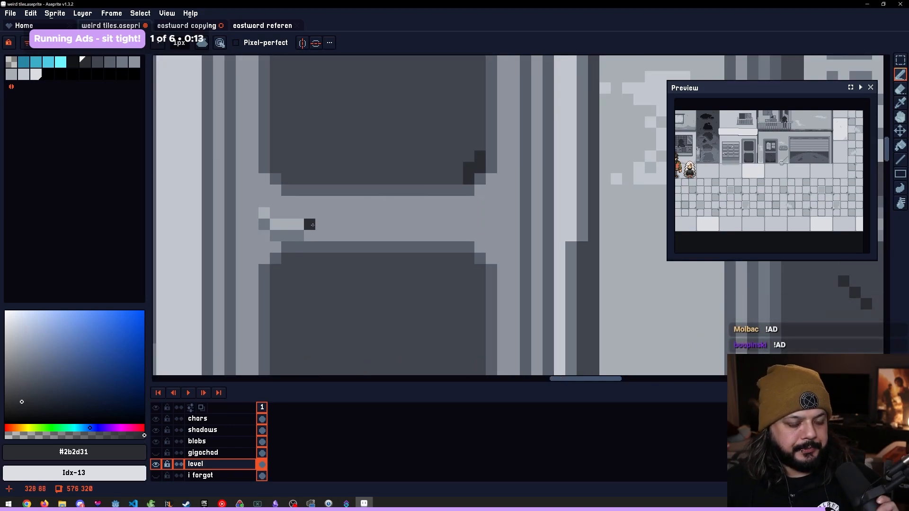
key(ctrl+z)
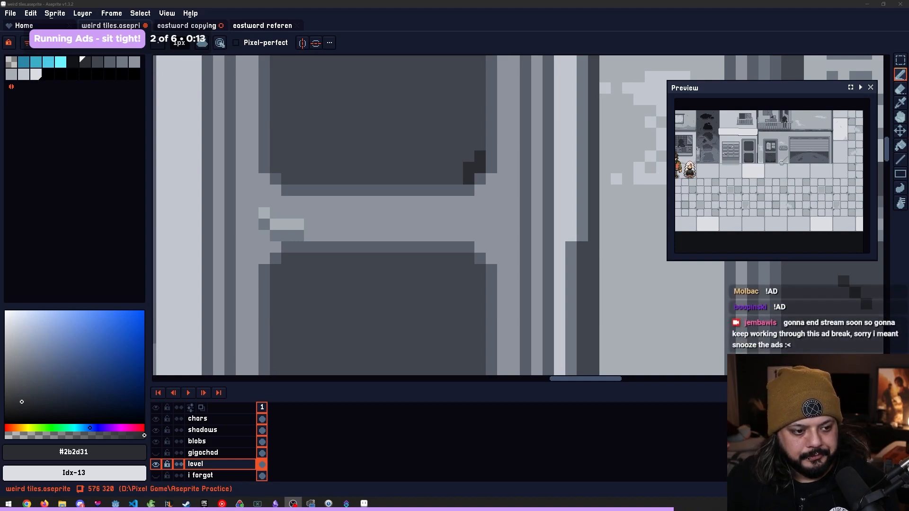
Extend the #2b2d31 shadow along the upper door panel's bottom edge and up into its bottom-left corner
drag(434, 247, 458, 245)
drag(481, 178, 379, 167)
key(ctrl+z)
mouse_move(471, 177)
mouse_down()
mouse_move(386, 176)
mouse_move(480, 178)
mouse_up()
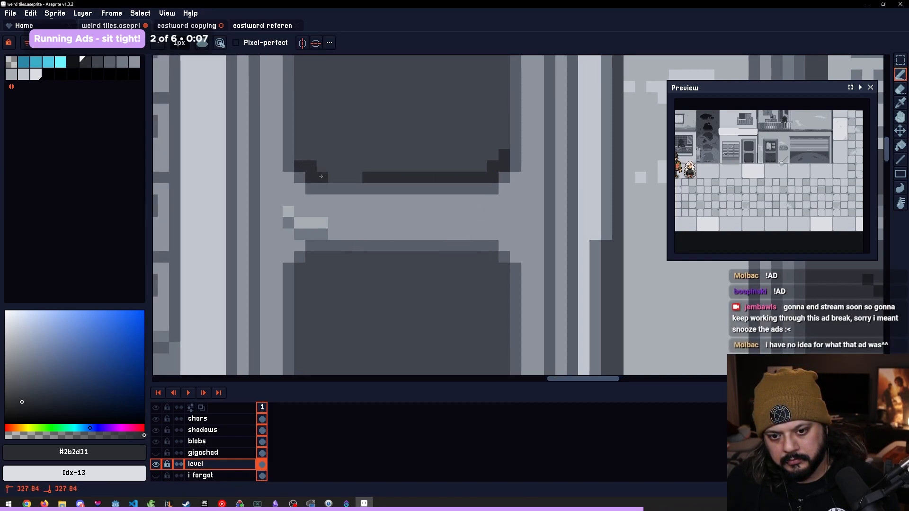
shift+click(319, 176)
click(300, 155)
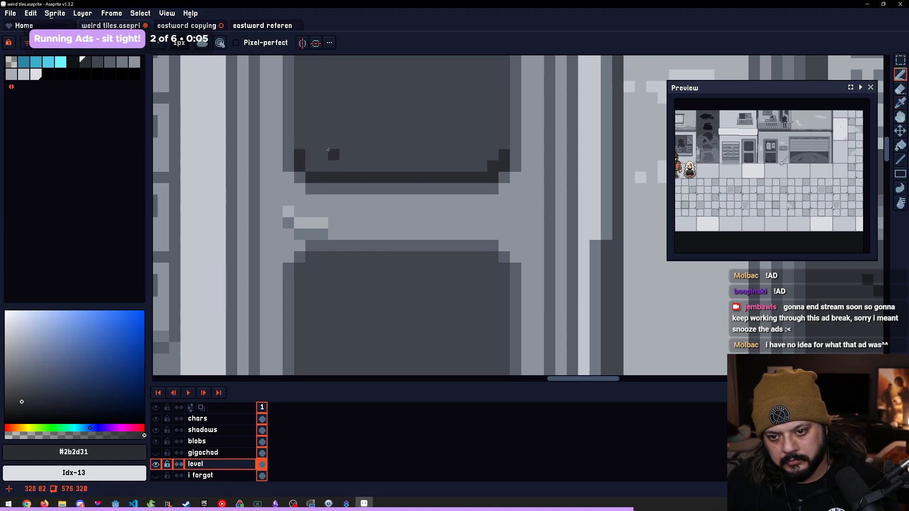
scroll(300, 134, down, 5)
scroll(363, 154, up, 3)
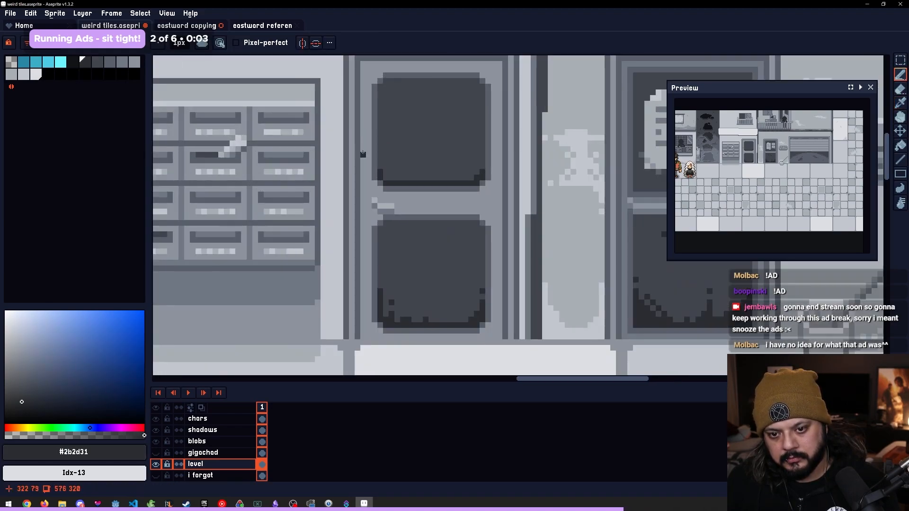
scroll(437, 186, up, 1)
scroll(438, 186, down, 1)
drag(443, 211, 464, 193)
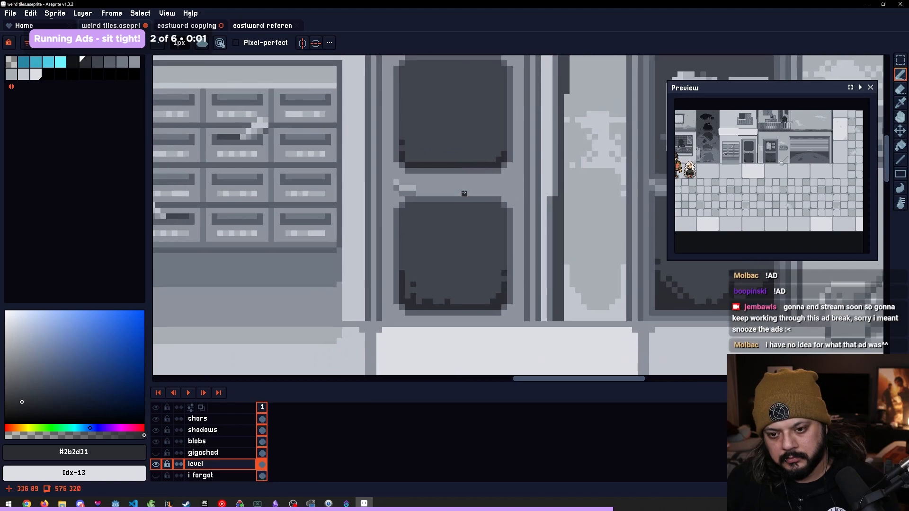
Narrow the upper door panel by moving its right and left edges inward two pixels each
scroll(473, 220, down, 8)
drag(463, 259, 479, 239)
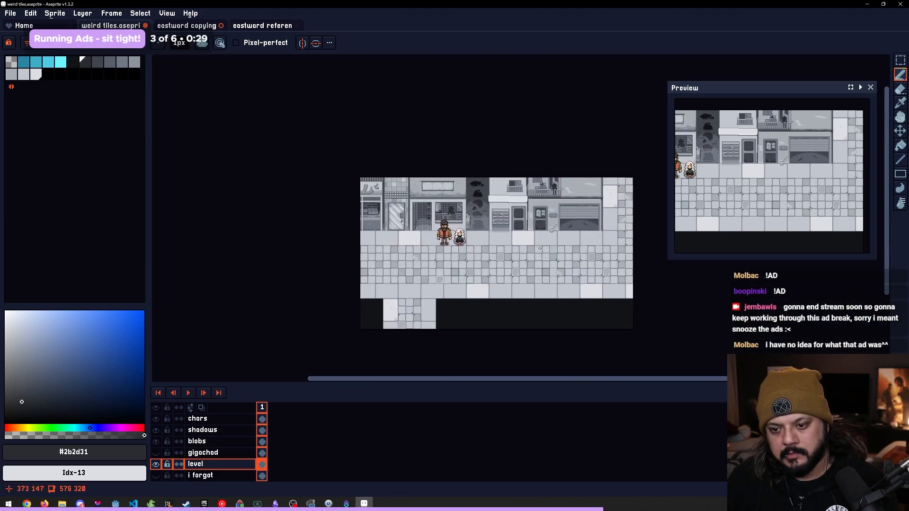
drag(570, 218, 591, 205)
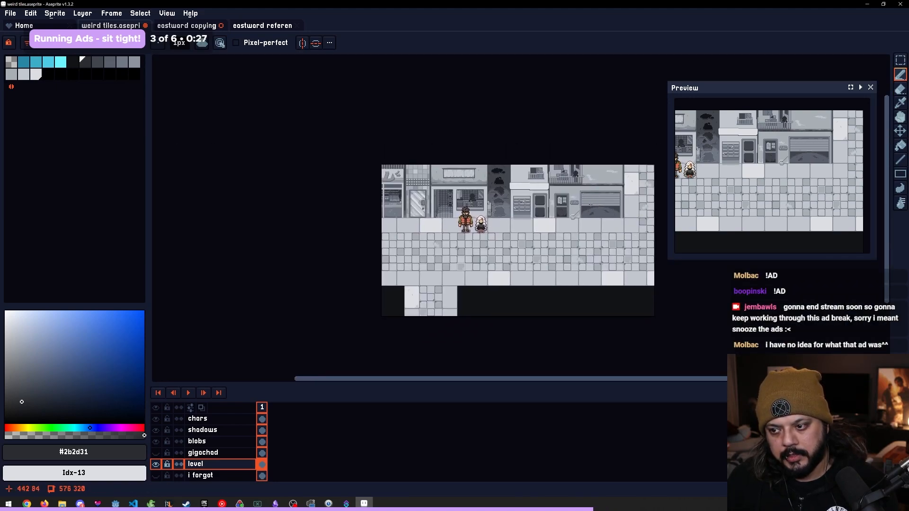
scroll(620, 188, up, 5)
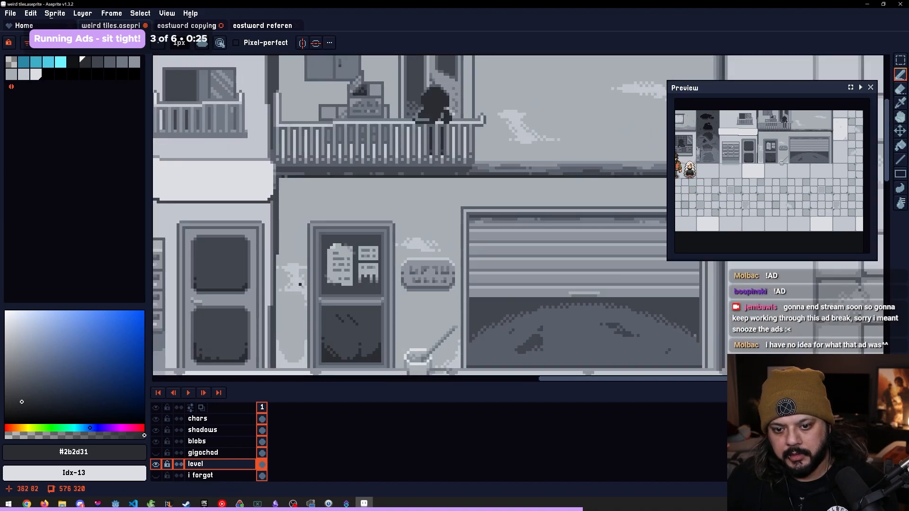
scroll(299, 282, up, 3)
key(m)
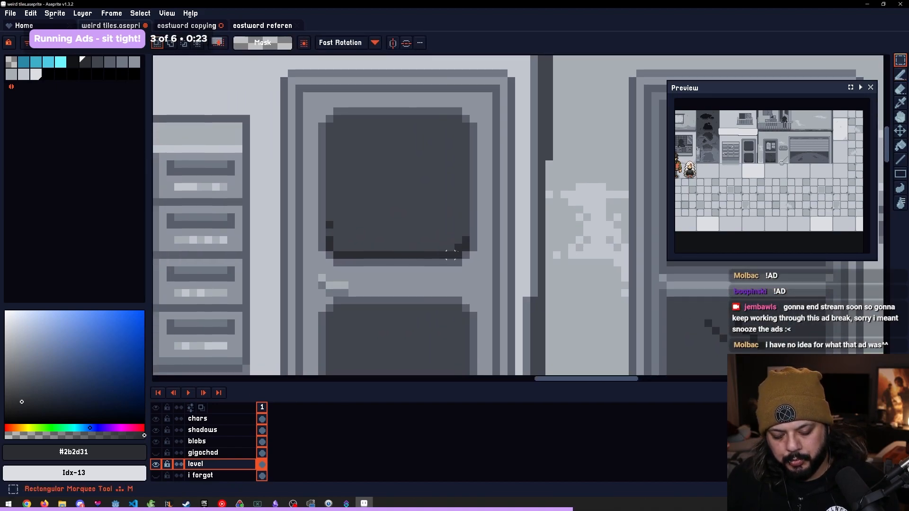
drag(475, 272, 422, 105)
drag(456, 144, 438, 146)
click(488, 171)
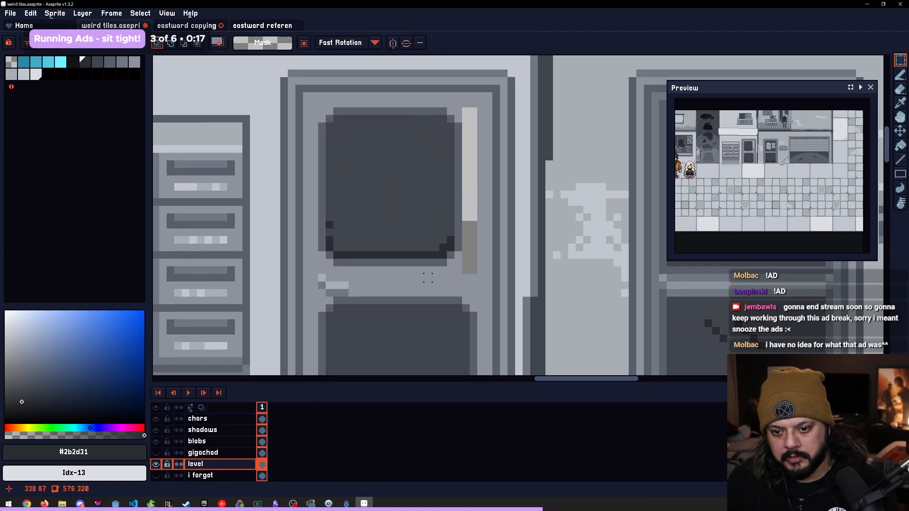
drag(338, 269, 319, 105)
drag(339, 144, 351, 141)
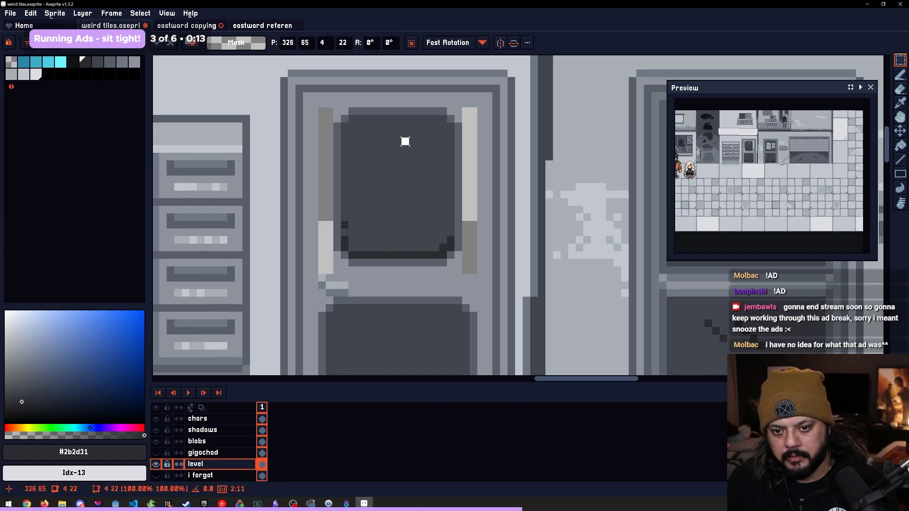
click(405, 142)
Shorten the upper door panel by moving its top edge down and its bottom edge up two pixels each
drag(330, 96, 464, 147)
click(441, 135)
drag(475, 288, 344, 225)
click(484, 261)
click(459, 270)
drag(459, 270, 404, 239)
click(410, 244)
mouse_move(465, 276)
mouse_down()
mouse_move(440, 251)
mouse_move(331, 219)
mouse_move(368, 220)
mouse_up()
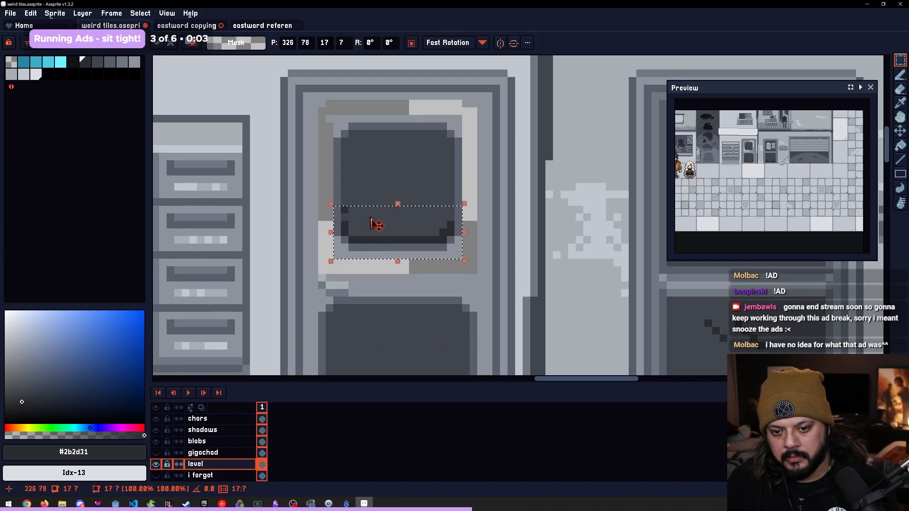
Fill the empty gap around the shrunken upper door panel with the door colour #8c939c
key(ctrl+d)
alt+click(330, 120)
key(g)
click(323, 123)
scroll(370, 233, down, 5)
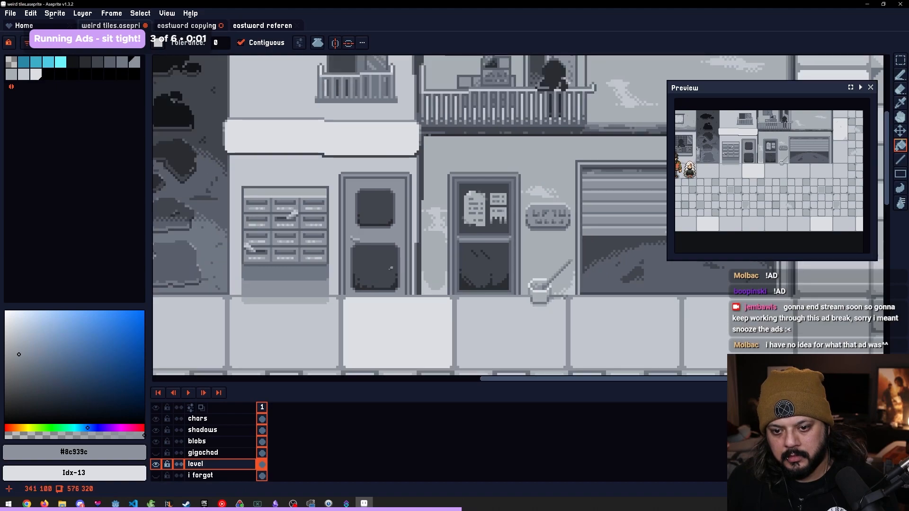
Delete the lower door panel and fill the hole with the door colour #8c939c
scroll(367, 274, up, 3)
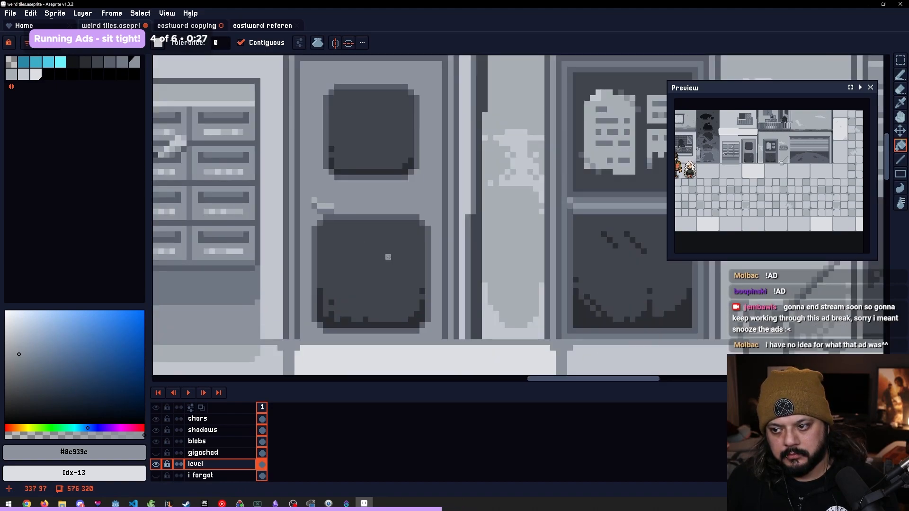
scroll(406, 251, down, 1)
scroll(410, 252, up, 1)
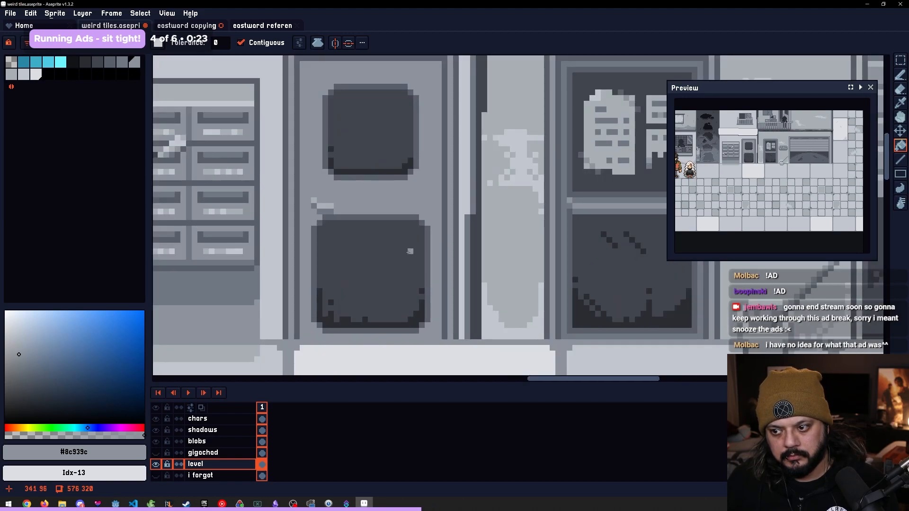
scroll(393, 256, up, 1)
scroll(377, 219, down, 1)
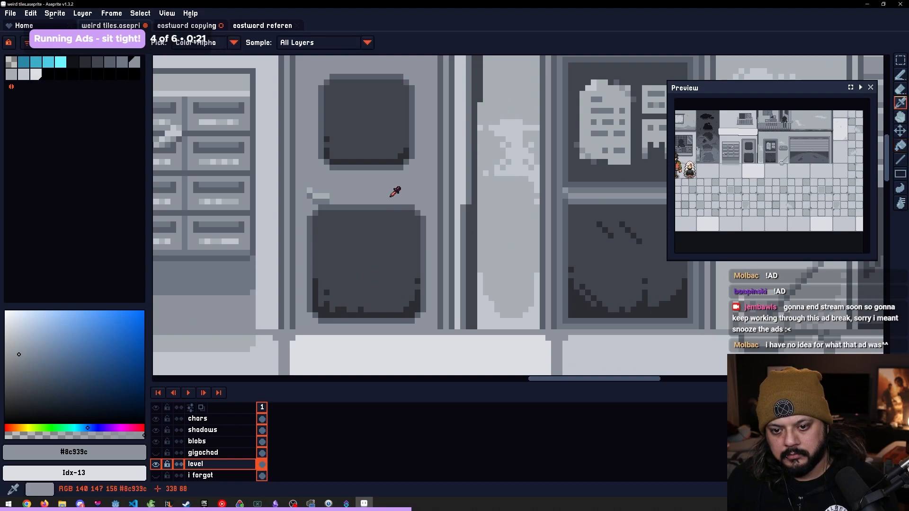
key(m)
drag(422, 319, 307, 204)
key(Delete)
key(g)
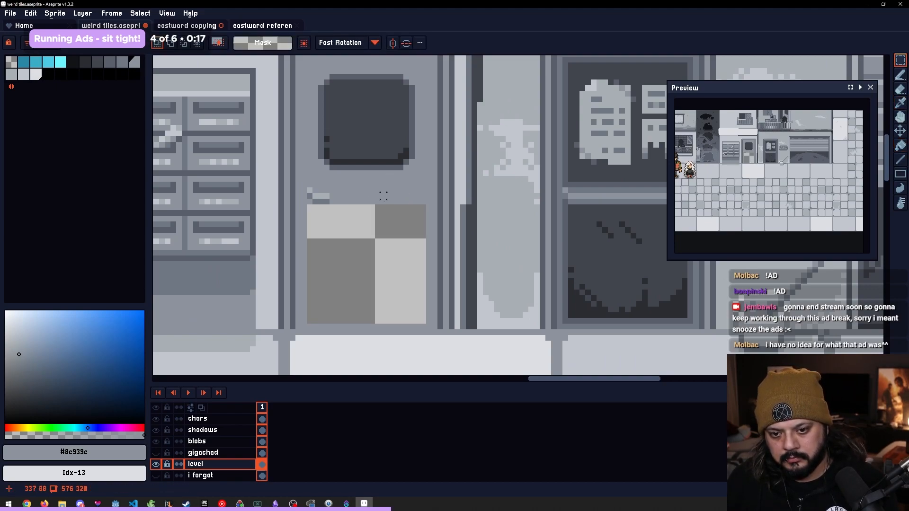
click(376, 267)
Move the door handle down about six pixels and fill the gap it leaves with #8c939c
scroll(376, 267, down, 3)
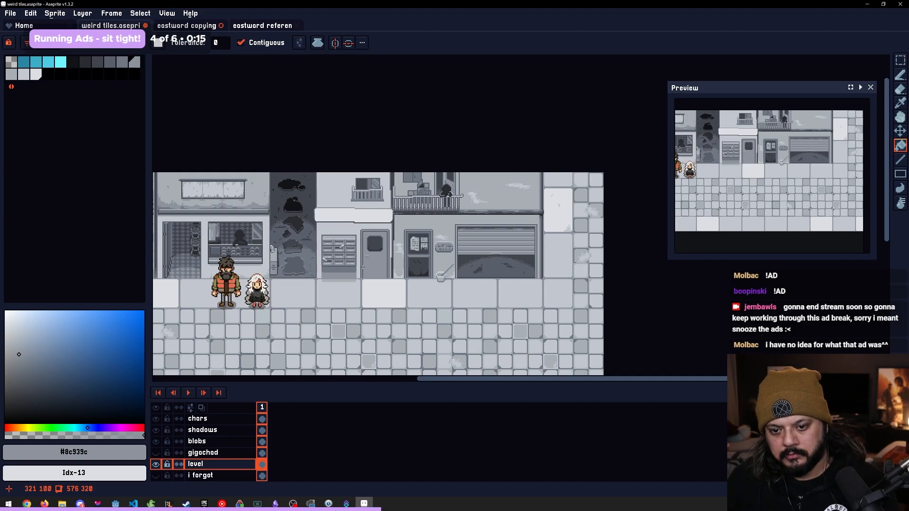
scroll(376, 263, up, 5)
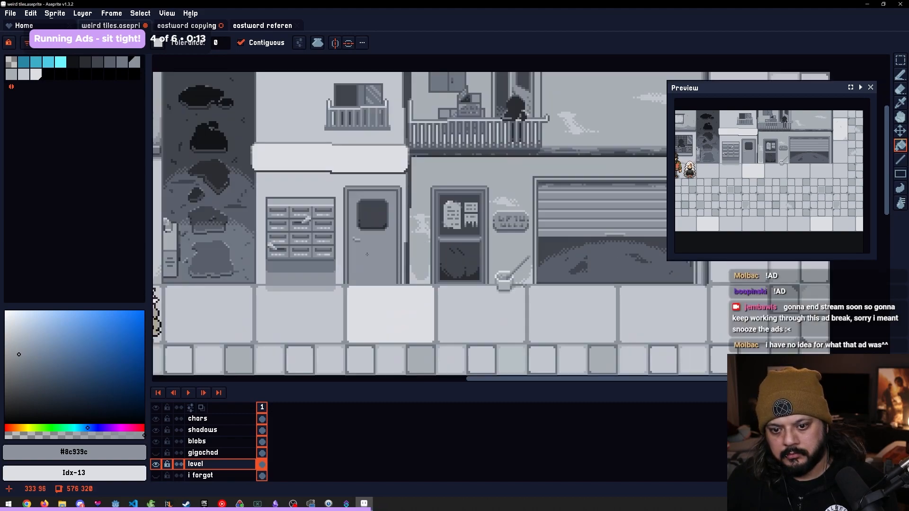
scroll(371, 252, up, 1)
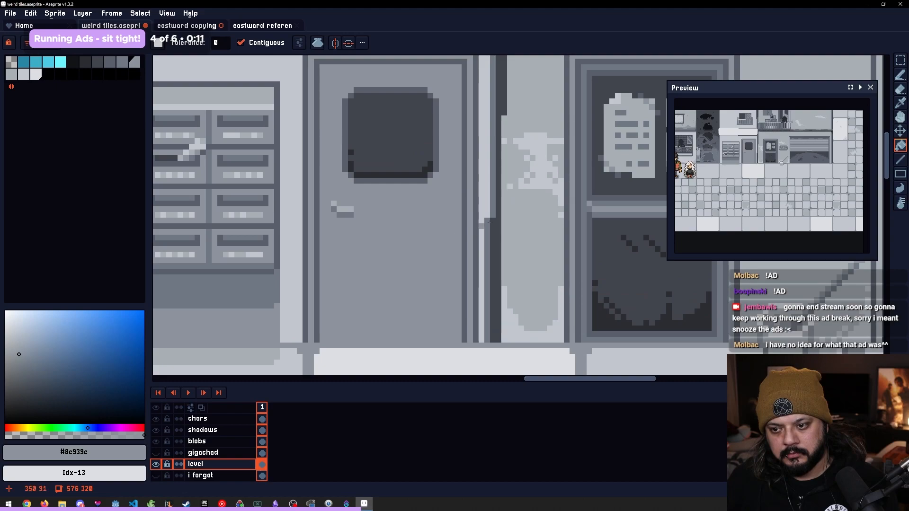
alt+click(378, 227)
key(b)
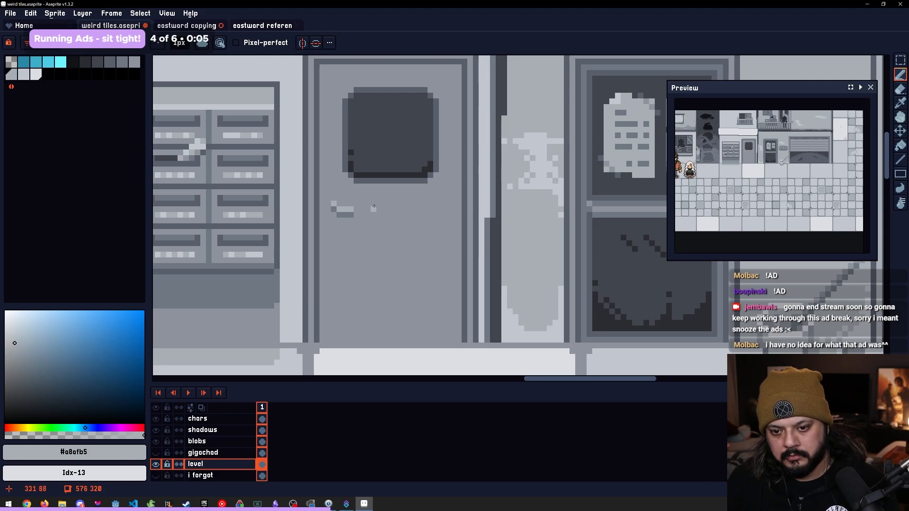
key(m)
mouse_move(323, 198)
mouse_down()
mouse_move(367, 219)
mouse_move(343, 244)
mouse_up()
click(411, 220)
alt+click(374, 215)
key(g)
click(360, 213)
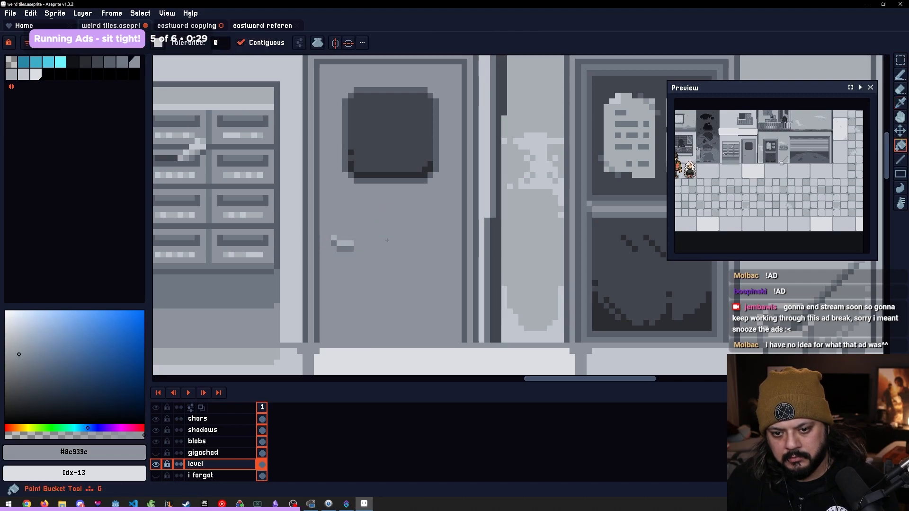
Move the door handle up about two pixels and patch the gap beneath it with #8c939c
scroll(350, 255, down, 4)
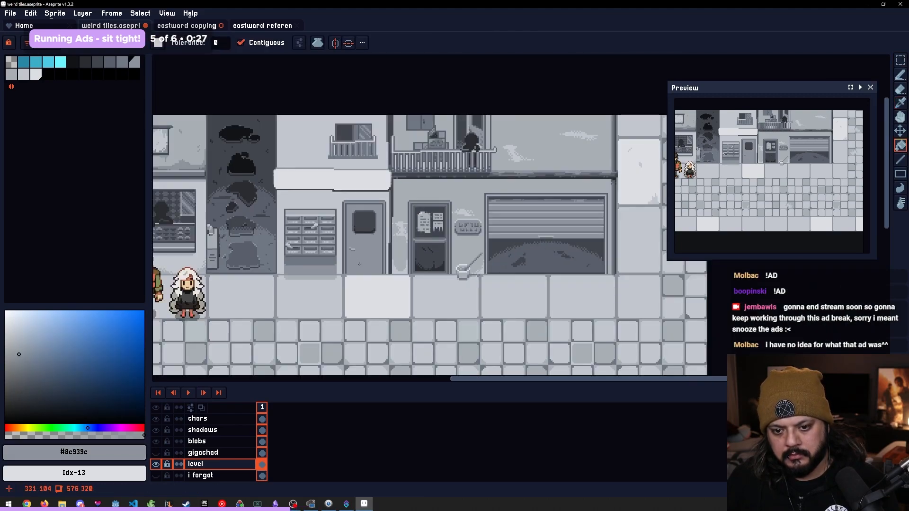
scroll(352, 255, up, 4)
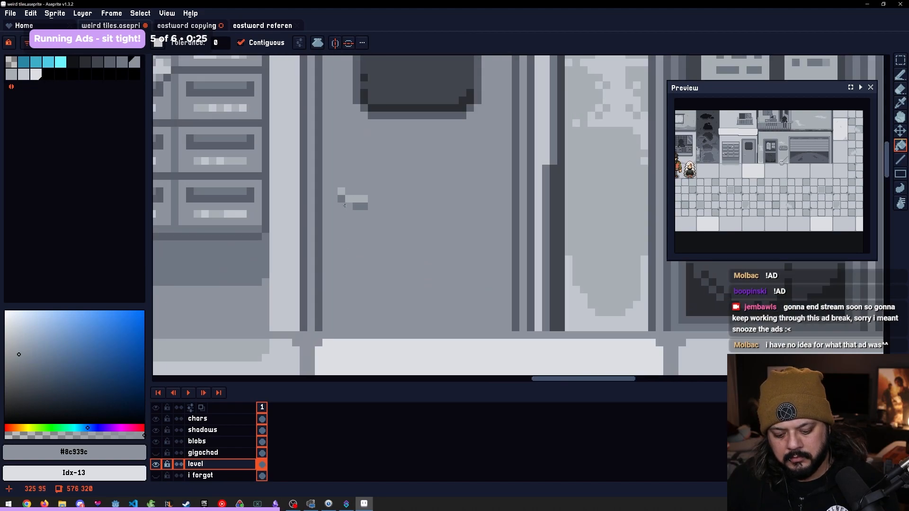
key(m)
mouse_move(341, 191)
mouse_down()
mouse_move(368, 210)
mouse_move(373, 191)
mouse_move(392, 214)
mouse_move(388, 234)
mouse_up()
key(ctrl+d)
key(i)
click(357, 204)
click(357, 214)
key(g)
click(357, 204)
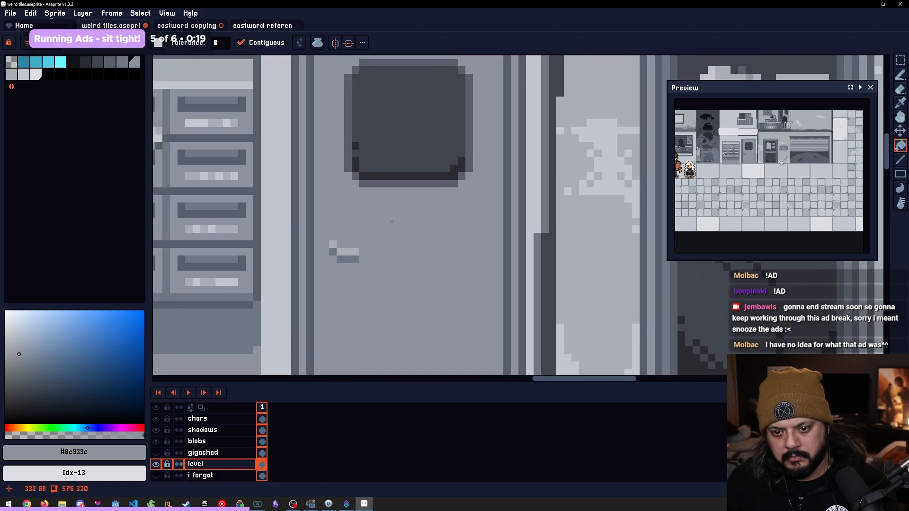
Try a solid #a8afb5 plate about 13 by 6 pixels on the door, just below the upper panel
drag(590, 205, 457, 208)
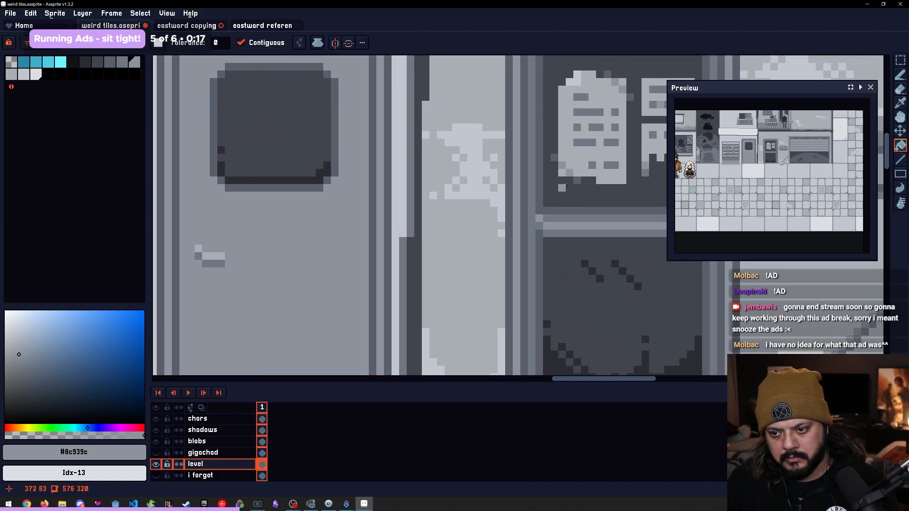
alt+click(458, 208)
drag(234, 233, 378, 233)
key(b)
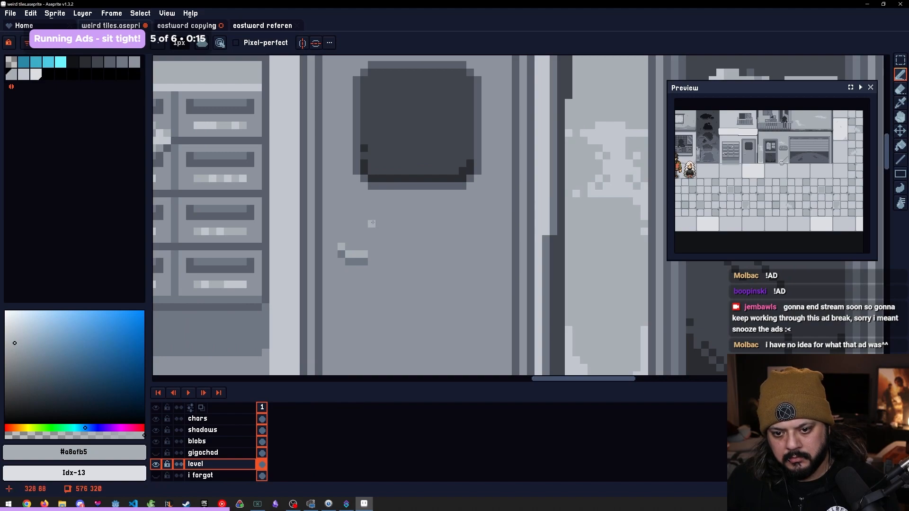
shift+click(369, 239)
drag(370, 245, 461, 243)
shift+click(465, 220)
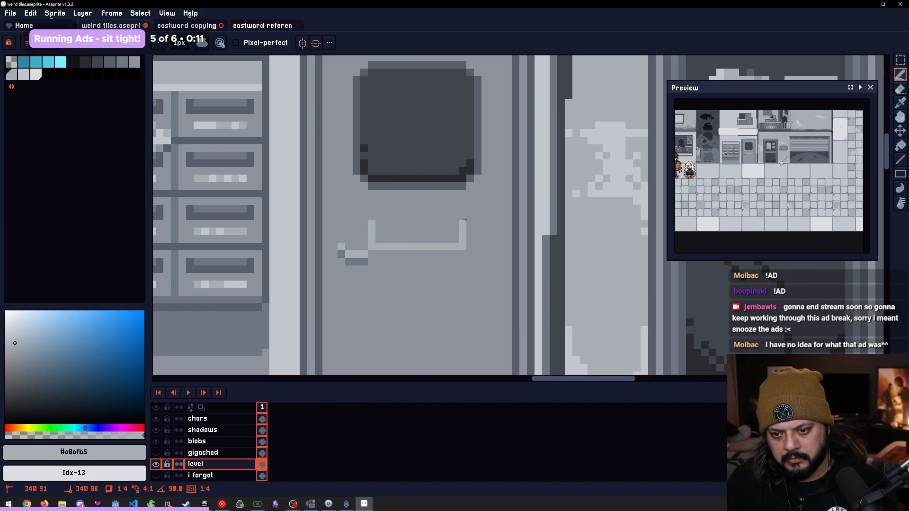
drag(465, 210, 371, 211)
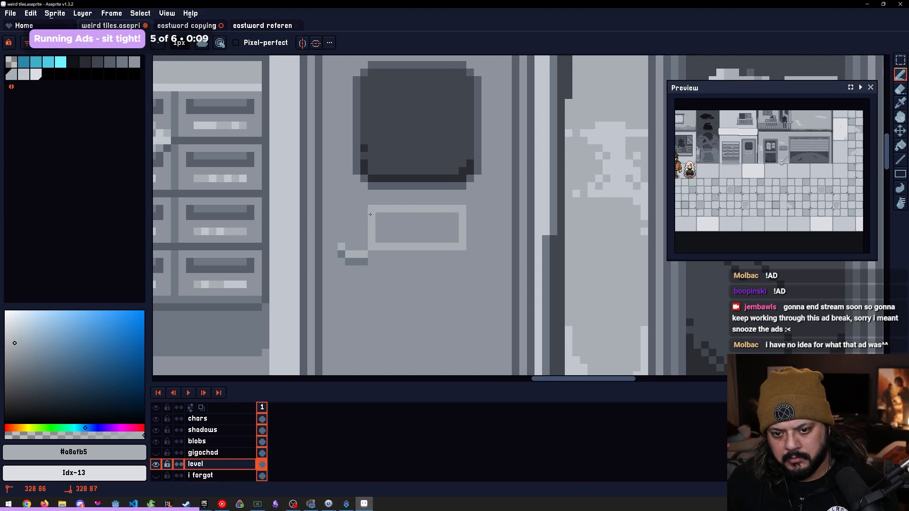
key(g)
click(424, 231)
scroll(378, 258, up, 2)
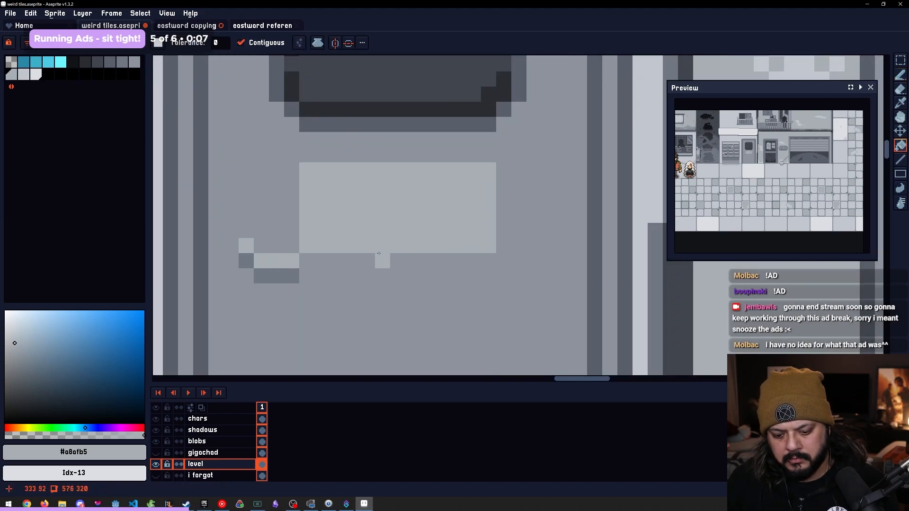
Shade the plate's bottom edge with a one-pixel line in palette colour Idx-9, undoing the misplaced fills
alt+click(341, 247)
key(bracketleft)
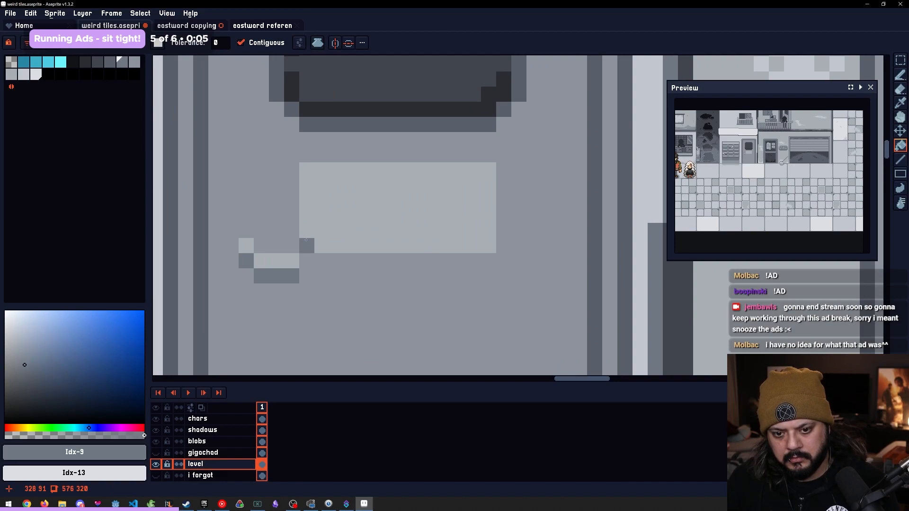
click(319, 245)
key(ctrl+z)
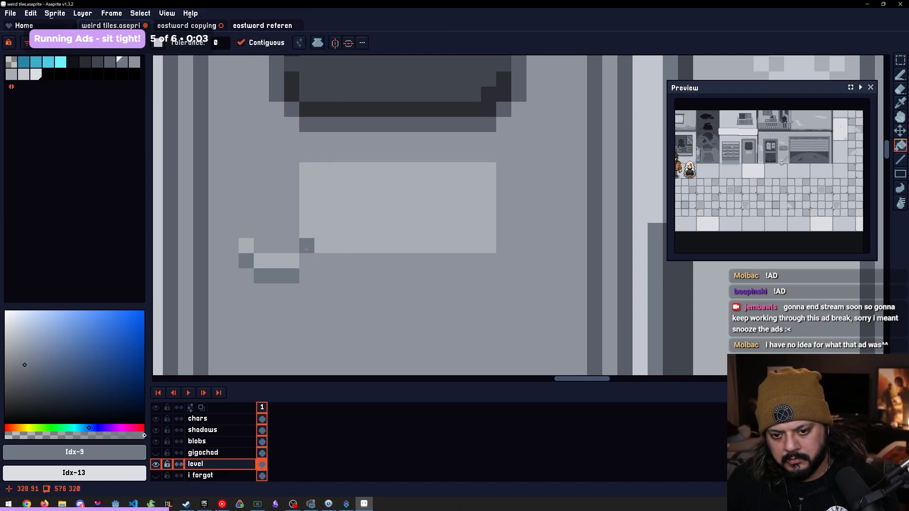
click(312, 250)
key(ctrl+z)
key(b)
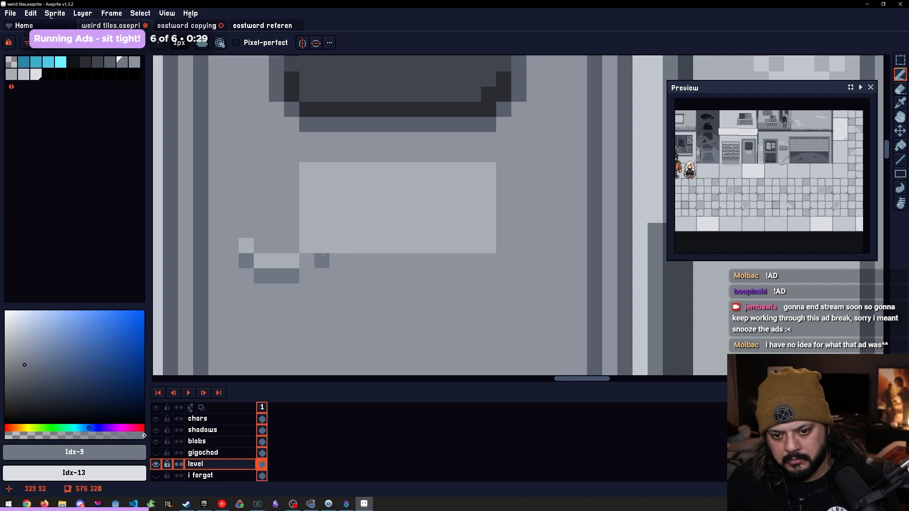
click(307, 246)
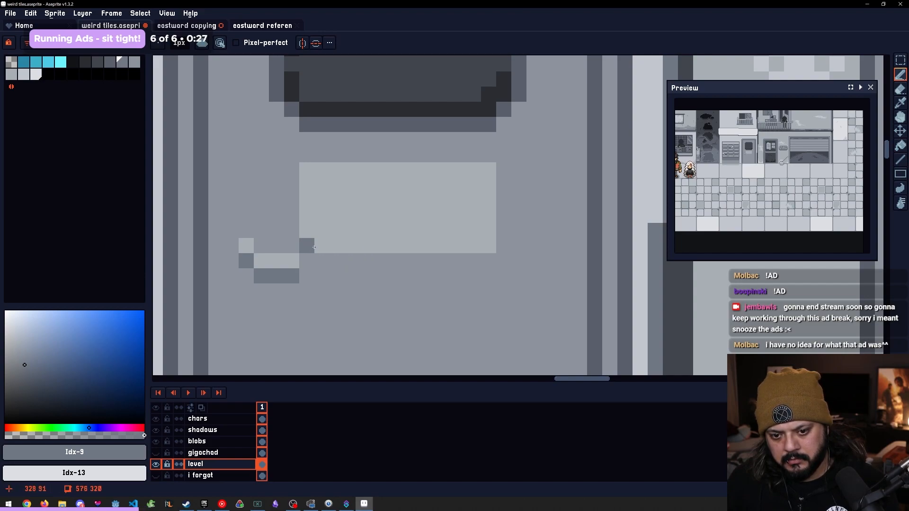
drag(442, 246, 463, 247)
shift+click(487, 248)
scroll(474, 251, down, 2)
scroll(396, 233, up, 2)
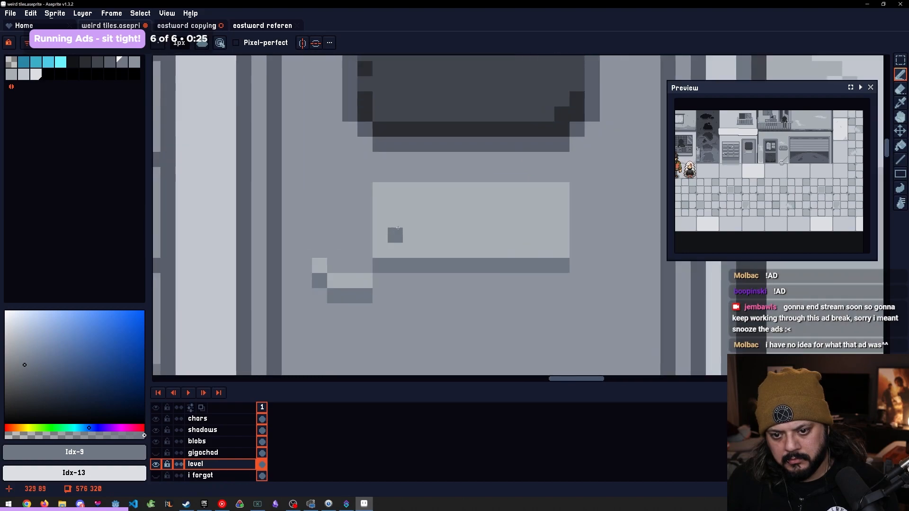
scroll(441, 220, down, 3)
scroll(450, 229, up, 2)
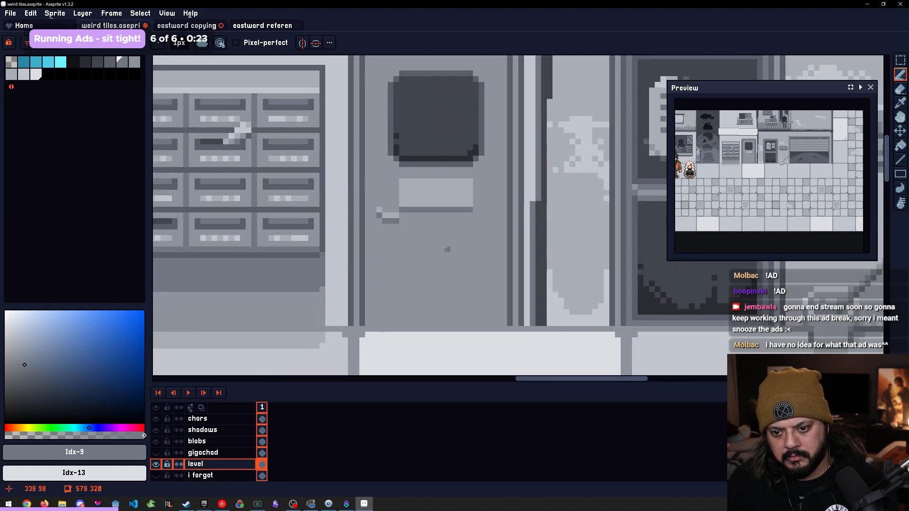
Undo the plate's shading, fill and outline on the door
drag(459, 235, 486, 244)
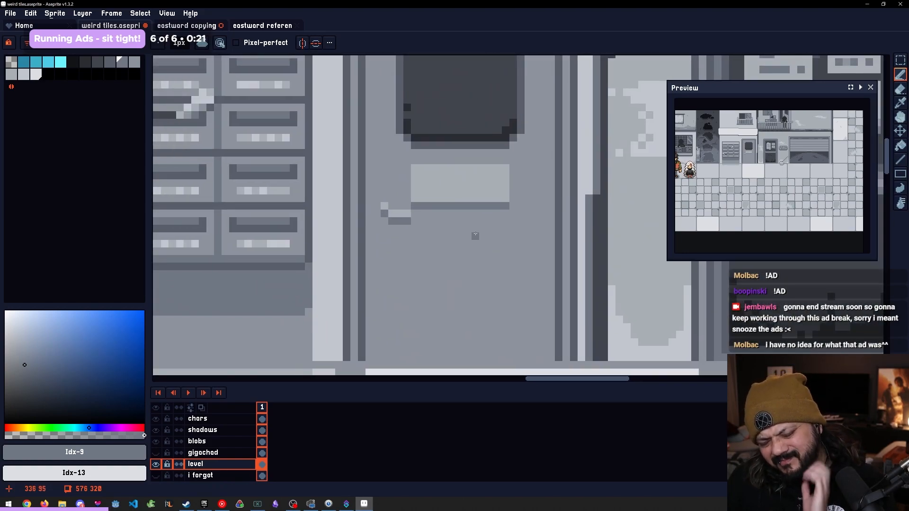
key(ctrl+z)
key(ctrl+z)
key(ctrl+z)
key(ctrl+z)
key(ctrl+z)
key(ctrl+z)
key(ctrl+z)
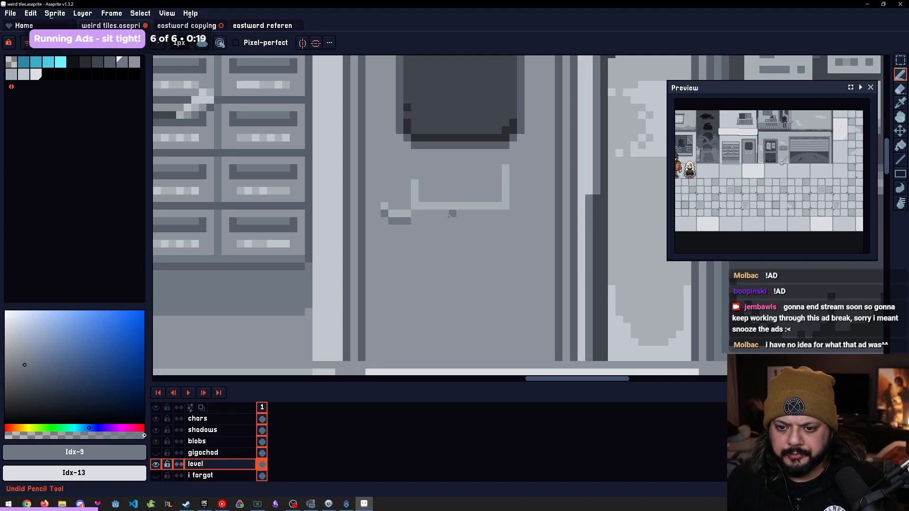
key(ctrl+z)
Repair the door handle's highlight by filling its broken light row with #a8afb5
key(i)
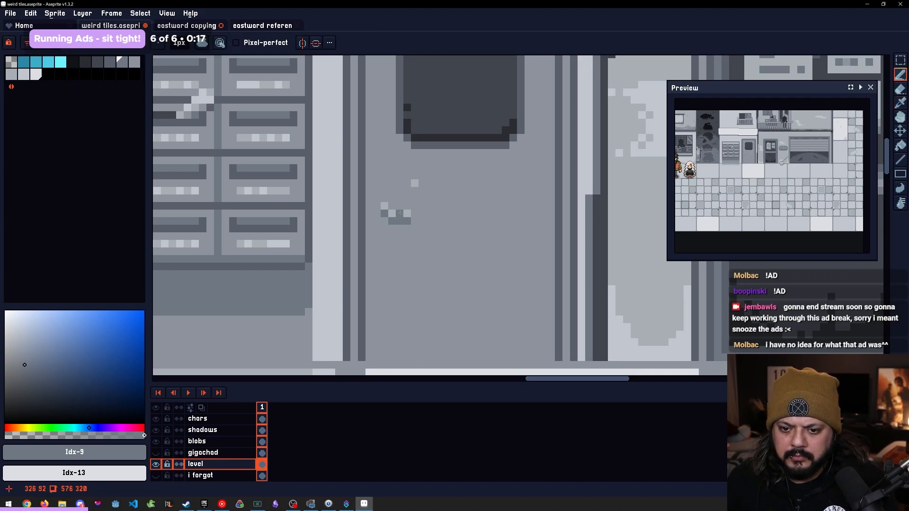
click(404, 209)
key(b)
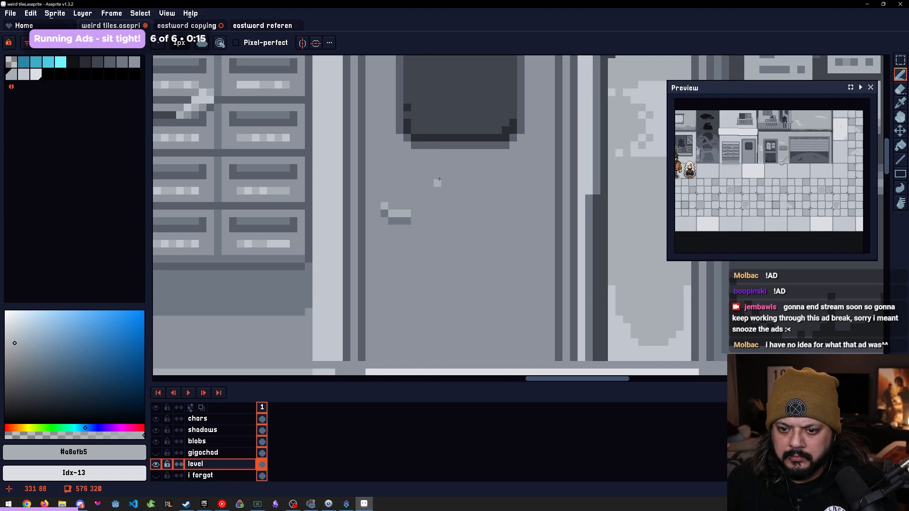
drag(453, 165, 460, 201)
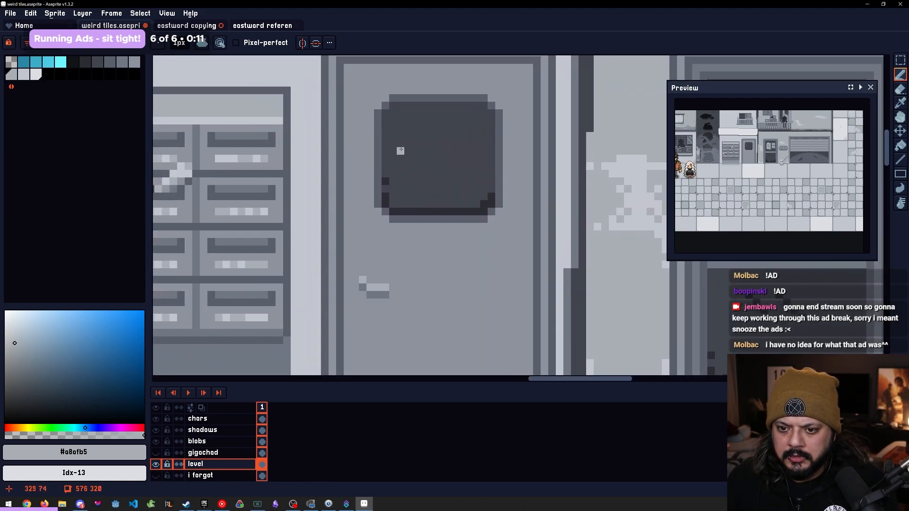
scroll(367, 174, down, 5)
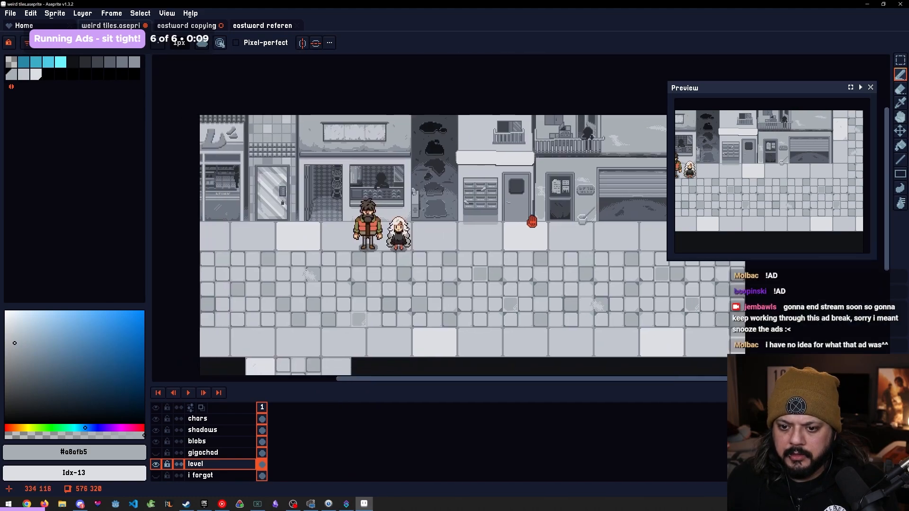
drag(532, 221, 546, 232)
scroll(535, 241, up, 5)
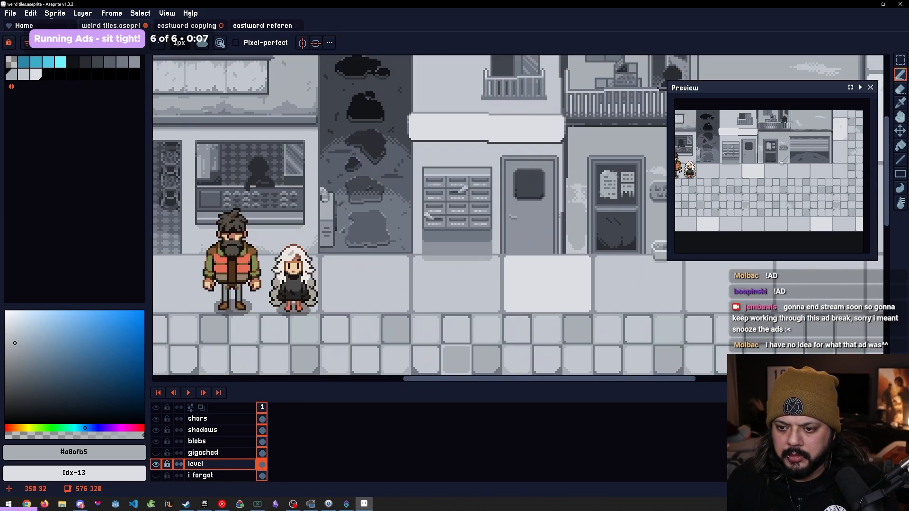
Draw a one-pixel #5a5f6b line along the bottom edge of the door beside the mailboxes
alt+click(535, 241)
drag(400, 253, 537, 251)
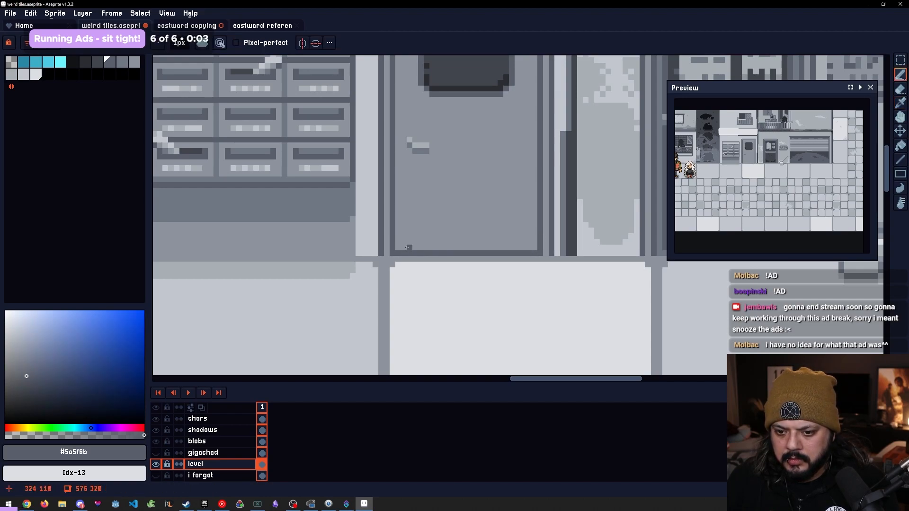
scroll(481, 239, down, 7)
scroll(449, 266, up, 1)
drag(498, 251, 557, 250)
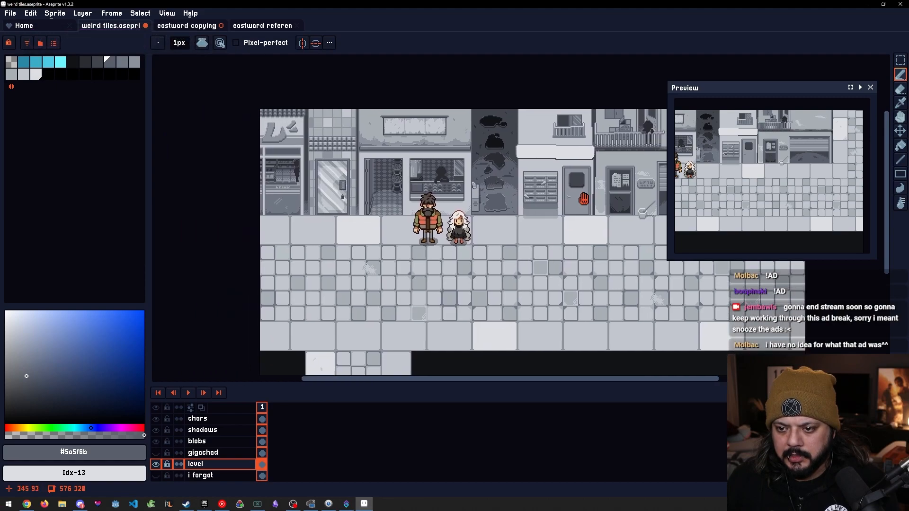
Fill the awning above the mailboxes and door with #a8afb5
scroll(587, 196, up, 4)
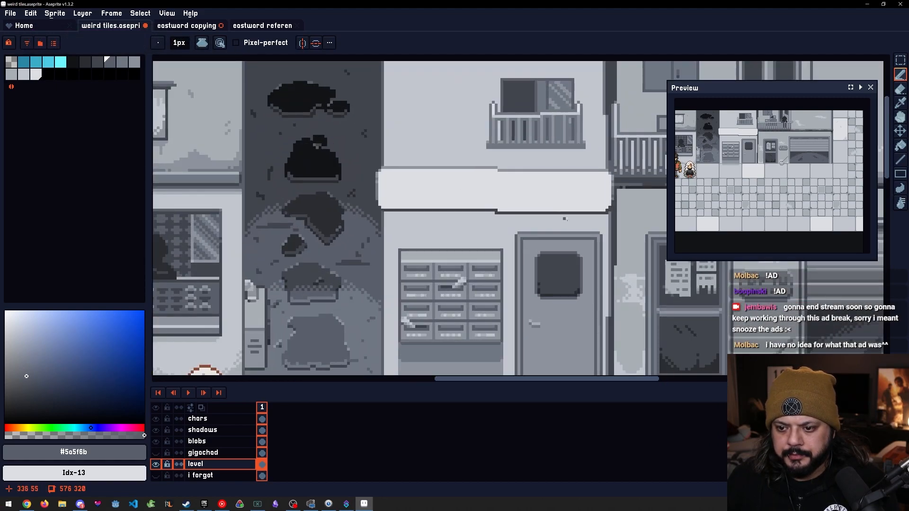
alt+click(630, 208)
key(g)
click(504, 204)
drag(497, 212, 453, 148)
scroll(453, 148, down, 1)
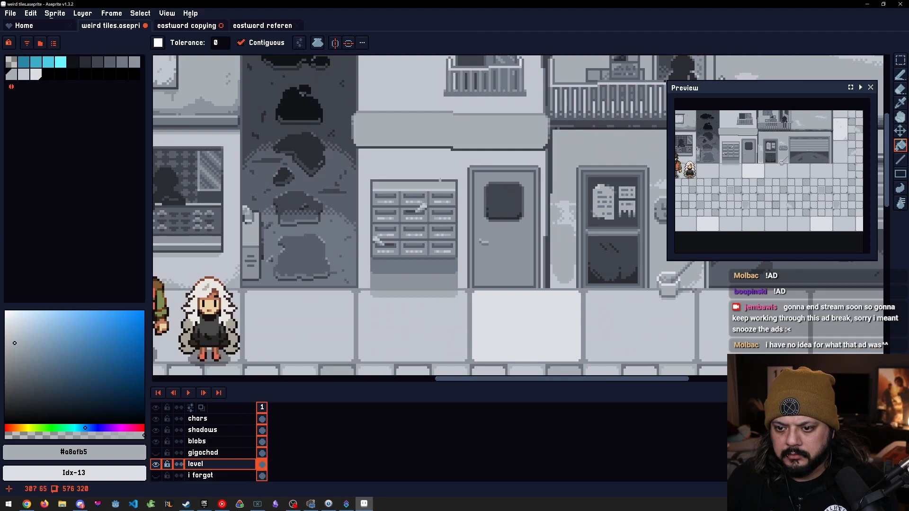
scroll(440, 179, down, 1)
scroll(473, 189, left, 1)
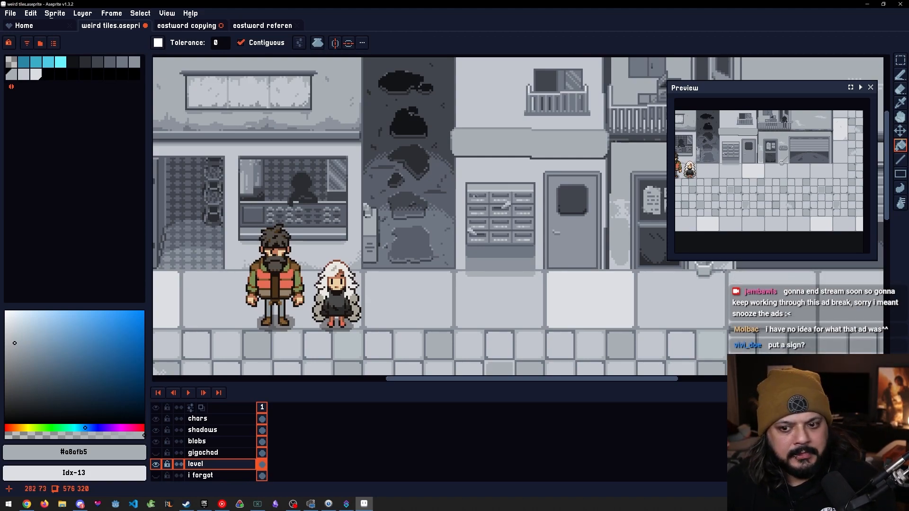
drag(524, 156, 469, 180)
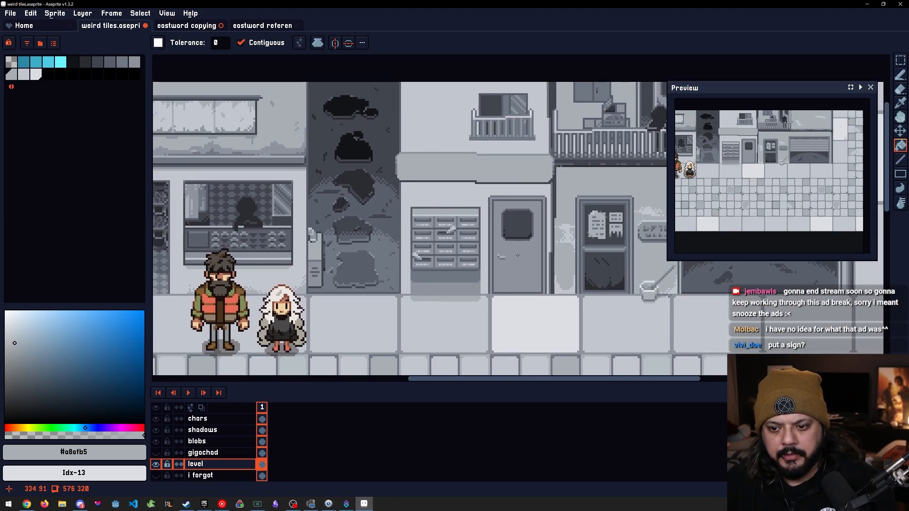
scroll(518, 255, up, 5)
key(i)
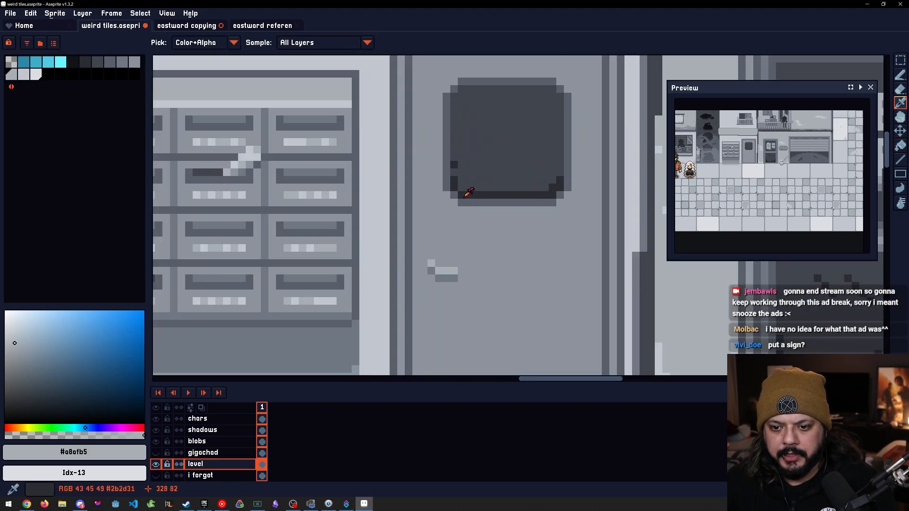
click(469, 192)
key(g)
scroll(469, 193, down, 5)
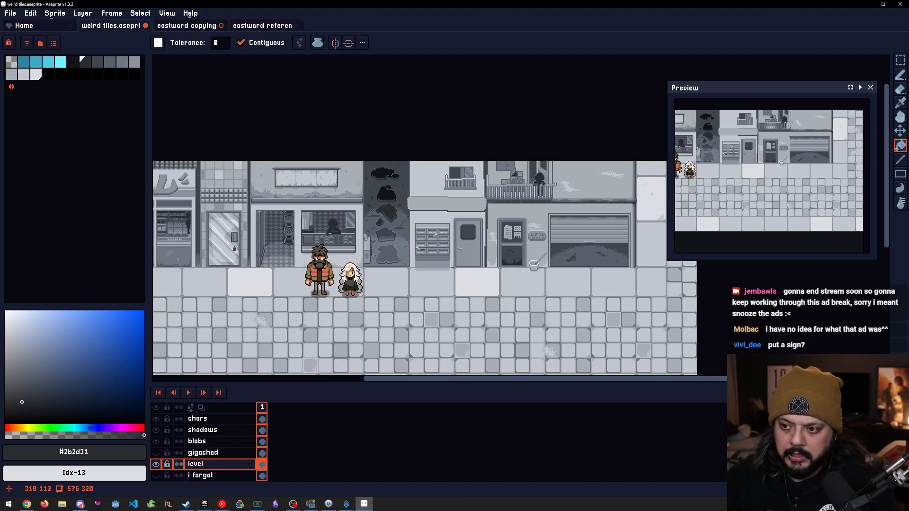
Copy part of the neighbouring building's upper window onto the blank wall beside the small balcony
scroll(430, 198, up, 5)
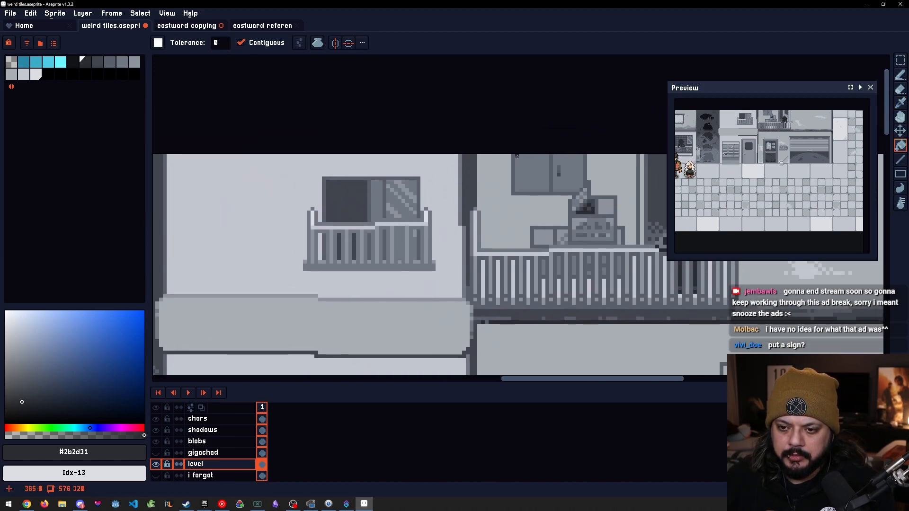
key(m)
mouse_move(513, 157)
mouse_down()
mouse_move(574, 194)
mouse_move(230, 203)
mouse_up()
key(ctrl+d)
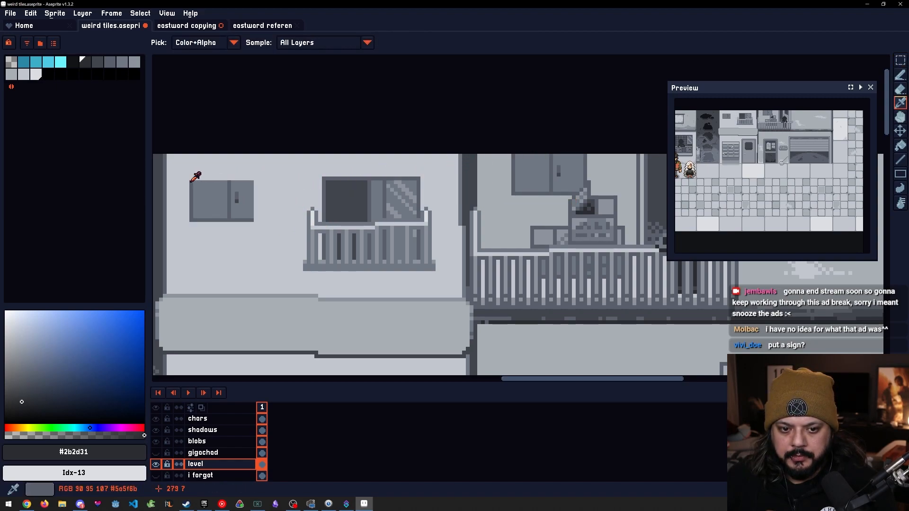
Extend the copied window's frame to 21 by 14 pixels in #5a5f6b and fill the added area with #717884
alt+click(192, 182)
key(b)
drag(192, 171, 258, 171)
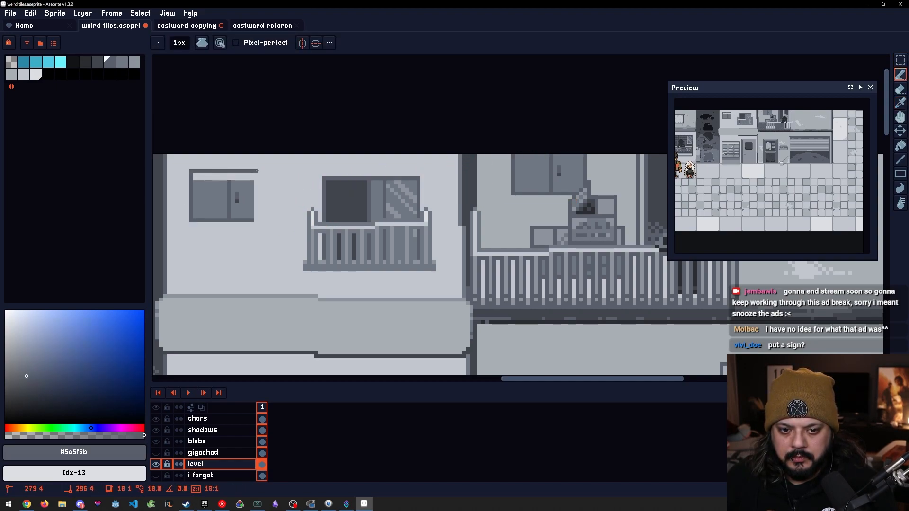
shift+click(267, 170)
shift+click(266, 219)
shift+click(256, 219)
alt+click(240, 197)
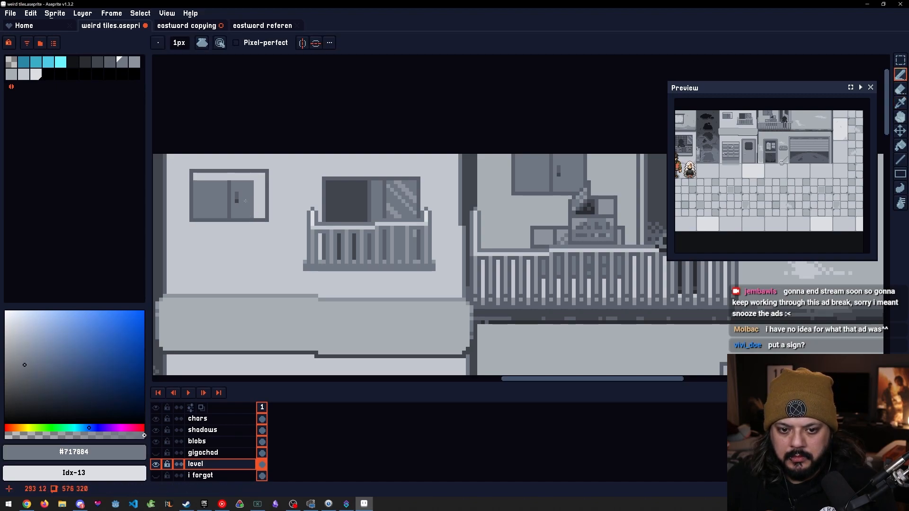
key(g)
click(257, 191)
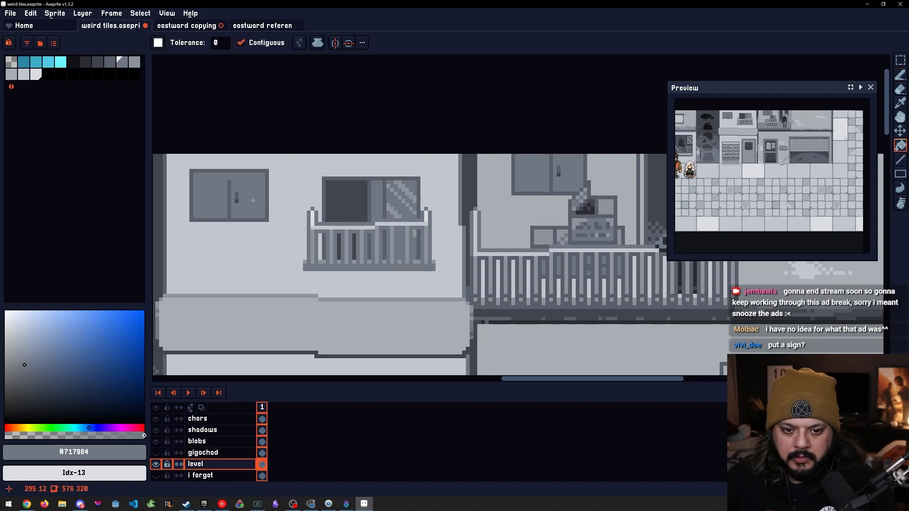
Extend the window's centre divider to the top frame in #5a5f6b and move the window to position 281, 6
alt+click(230, 187)
key(b)
click(229, 176)
scroll(232, 218, down, 4)
mouse_move(232, 218)
mouse_down()
mouse_move(339, 201)
mouse_move(314, 175)
mouse_move(335, 195)
mouse_up()
scroll(338, 202, up, 1)
key(m)
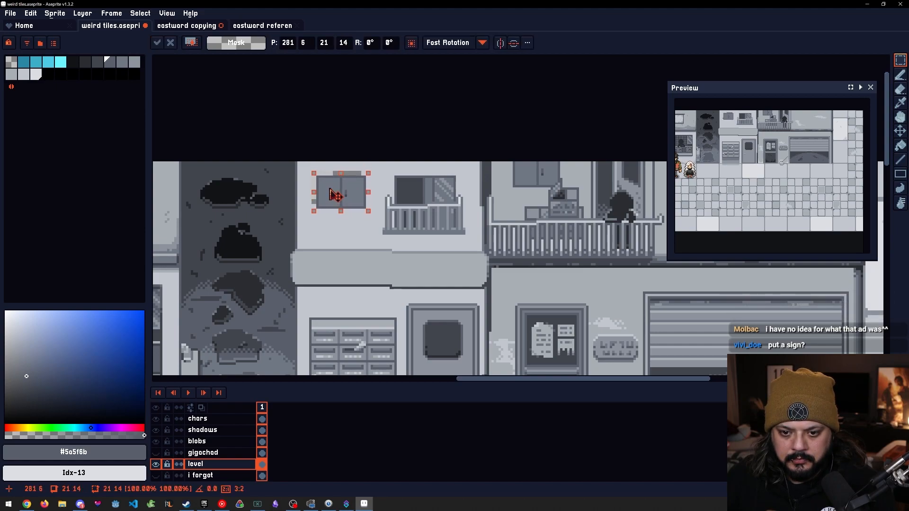
key(ctrl+d)
Clean up the stray pixels around the moved window with the wall colour #c2c6cf
alt+click(375, 172)
key(b)
key(g)
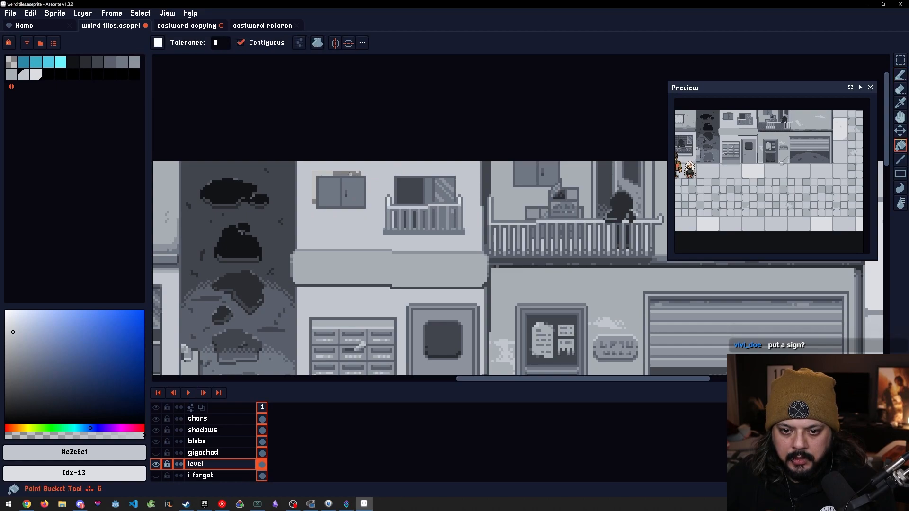
scroll(363, 229, down, 1)
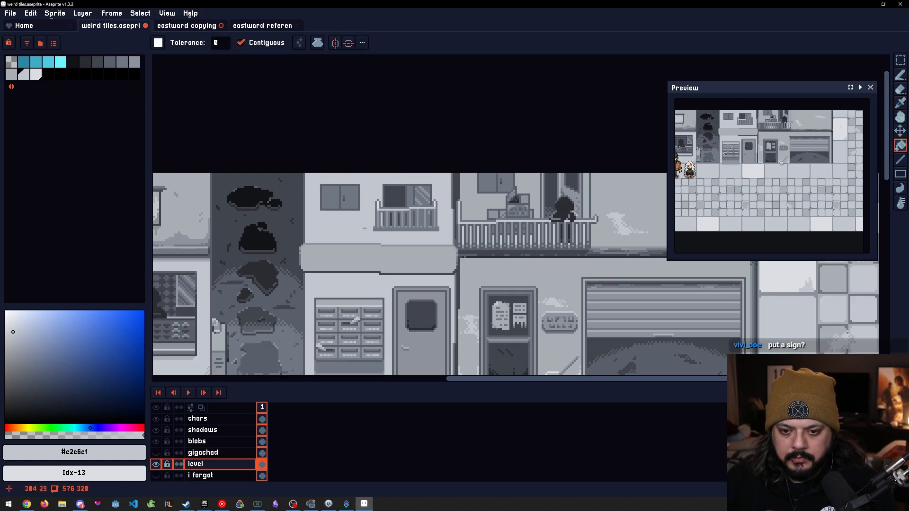
scroll(363, 228, down, 1)
scroll(365, 226, up, 3)
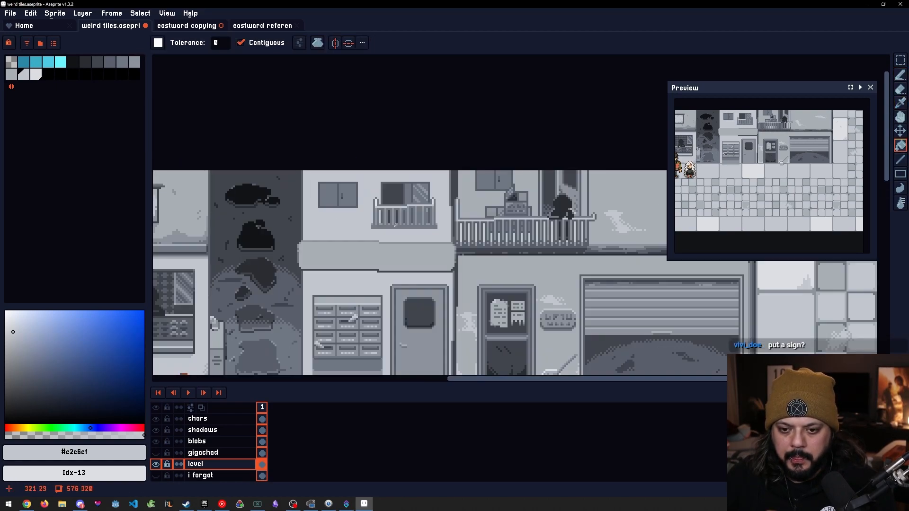
Nudge the 21 by 14 pixel window one pixel sideways to X 282, Y 6
key(m)
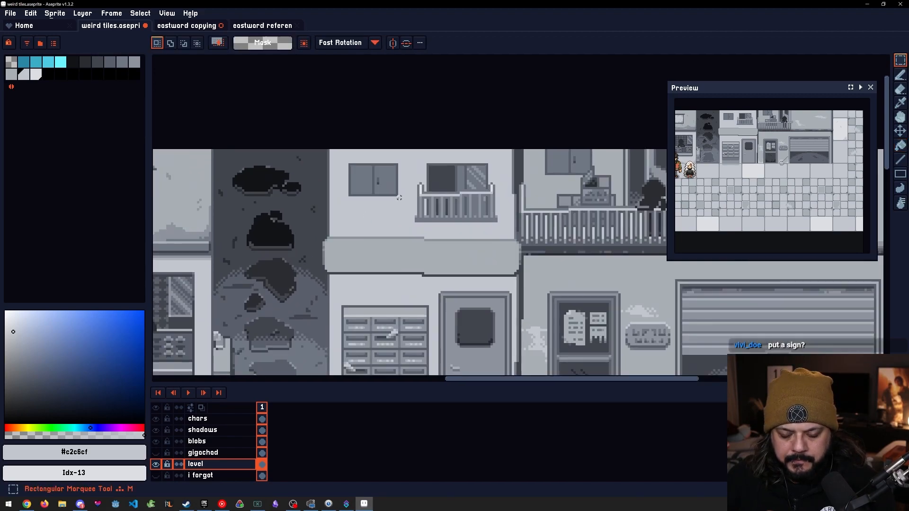
drag(396, 194, 369, 181)
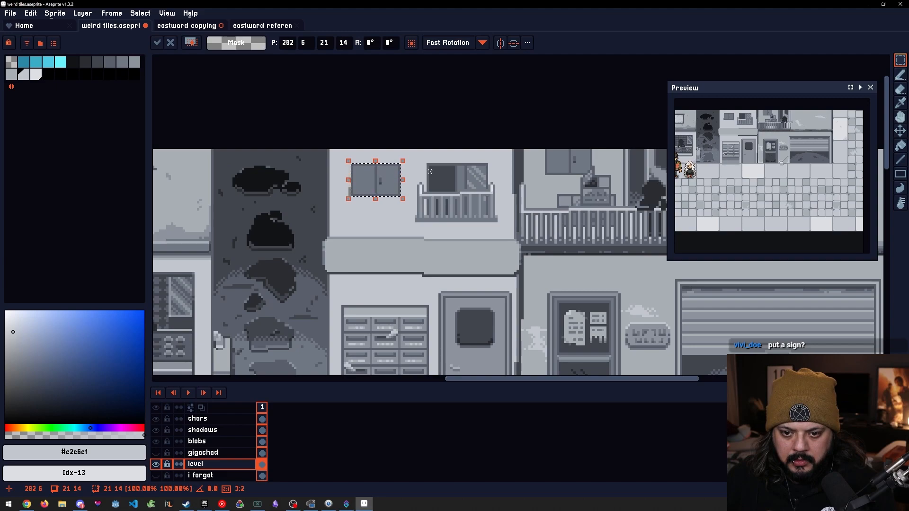
key(g)
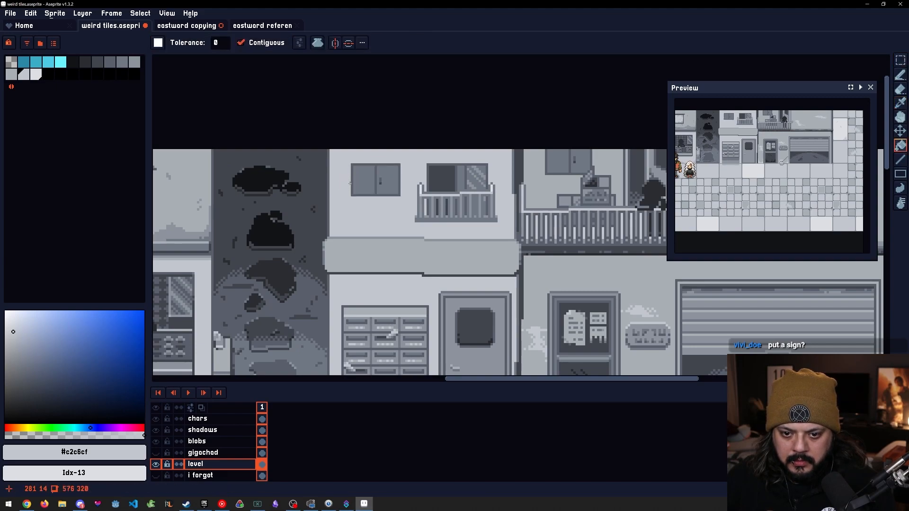
scroll(366, 222, down, 2)
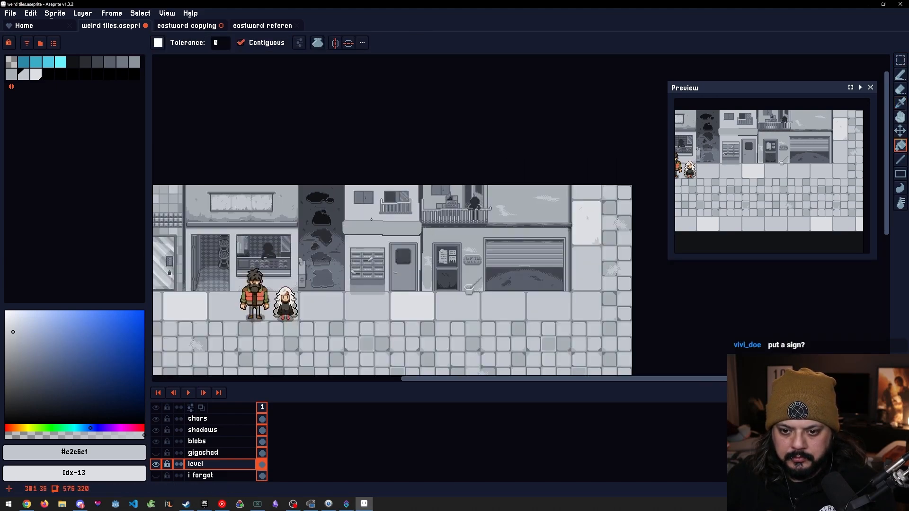
scroll(369, 217, up, 4)
scroll(358, 203, down, 3)
scroll(359, 203, up, 2)
Draw a one-pixel shadow line in palette colour Idx-11 directly beneath the window along its full width
alt+click(347, 205)
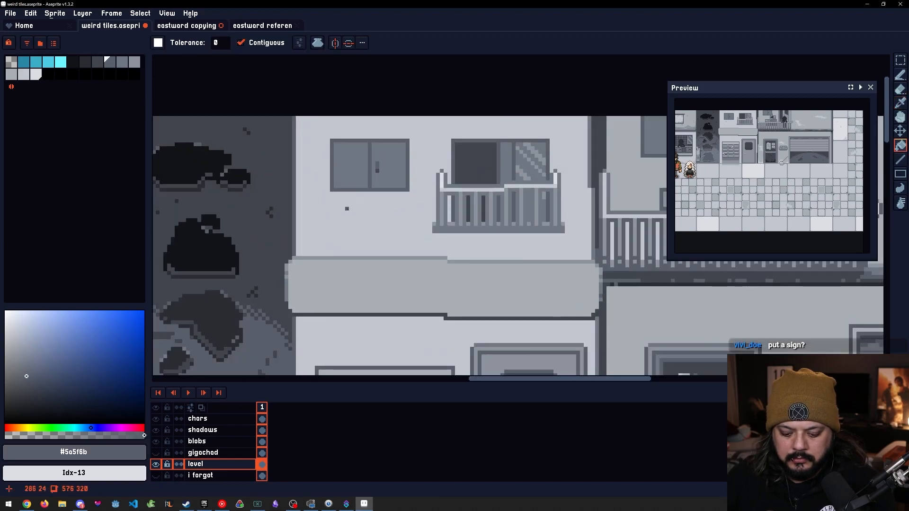
alt+click(332, 194)
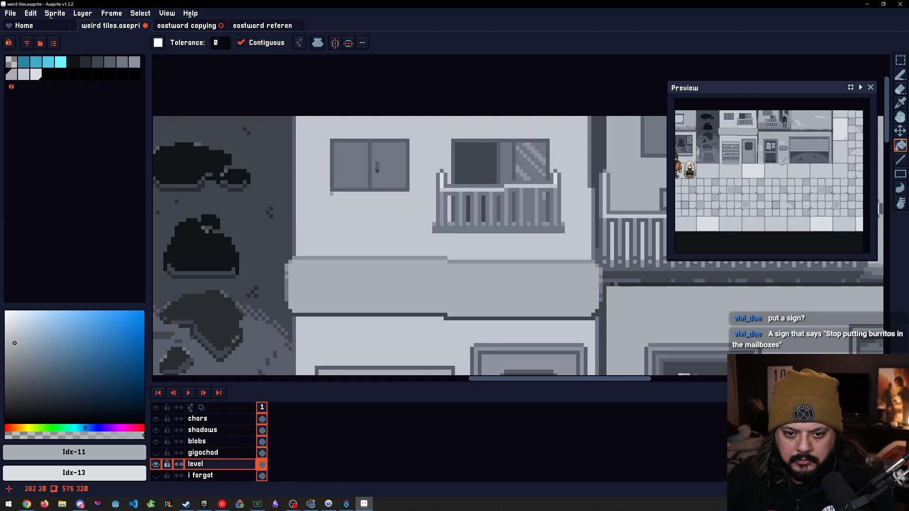
key(b)
drag(333, 194, 403, 194)
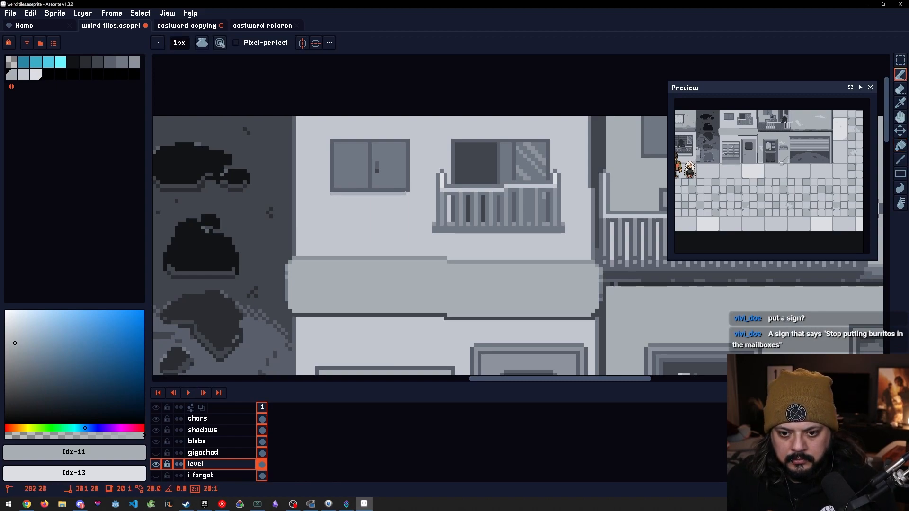
scroll(359, 197, up, 1)
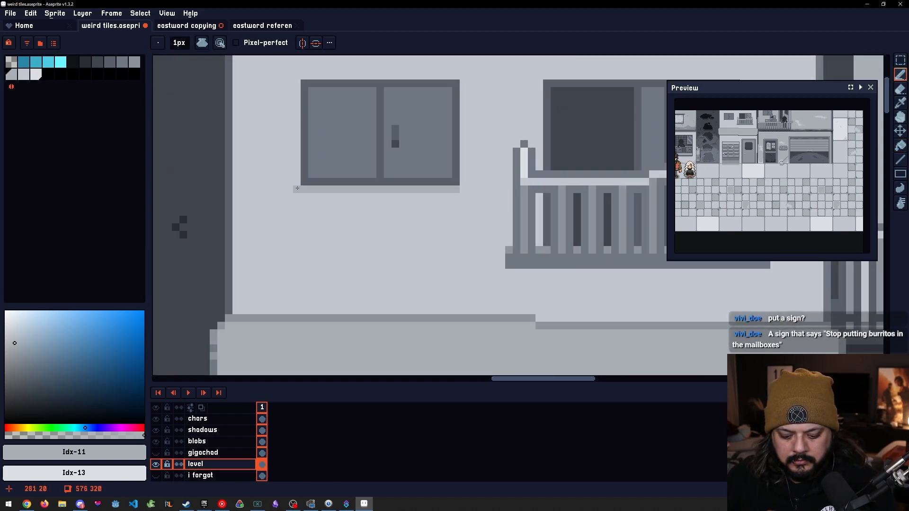
Paint uneven grime drips in palette colour Idx-10 below both ends of the window, undoing the misplaced pixel
key([)
mouse_move(306, 189)
mouse_down()
mouse_move(322, 189)
mouse_move(320, 206)
mouse_move(325, 195)
mouse_up()
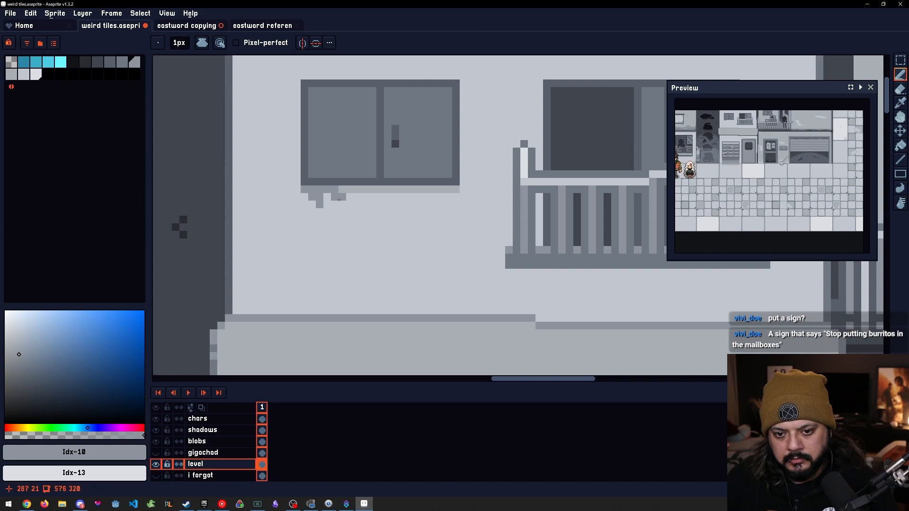
mouse_move(336, 210)
mouse_down()
mouse_move(363, 204)
mouse_move(340, 198)
mouse_move(351, 190)
mouse_move(403, 202)
mouse_move(395, 189)
mouse_move(449, 193)
mouse_move(425, 204)
mouse_move(453, 191)
mouse_up()
click(418, 197)
click(427, 191)
key(ctrl+z)
scroll(455, 209, down, 3)
scroll(441, 207, up, 2)
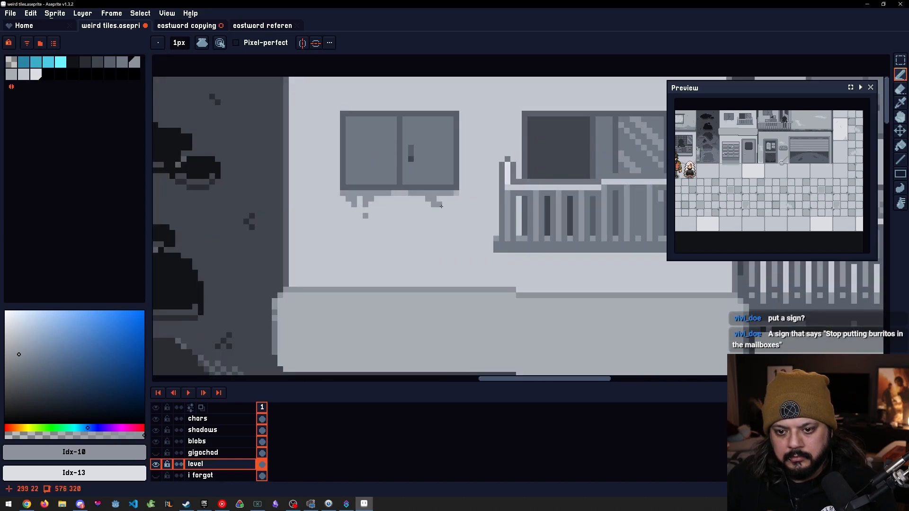
Darken the top of the window's corner drip with palette colour Idx-9 and lengthen its tip with #8c939c
scroll(404, 210, up, 2)
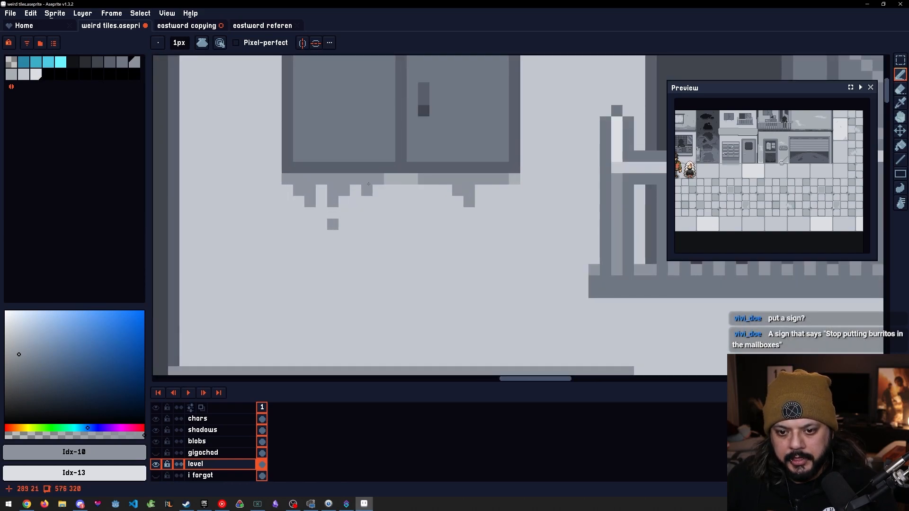
key(bracketleft)
click(305, 178)
drag(305, 178, 316, 179)
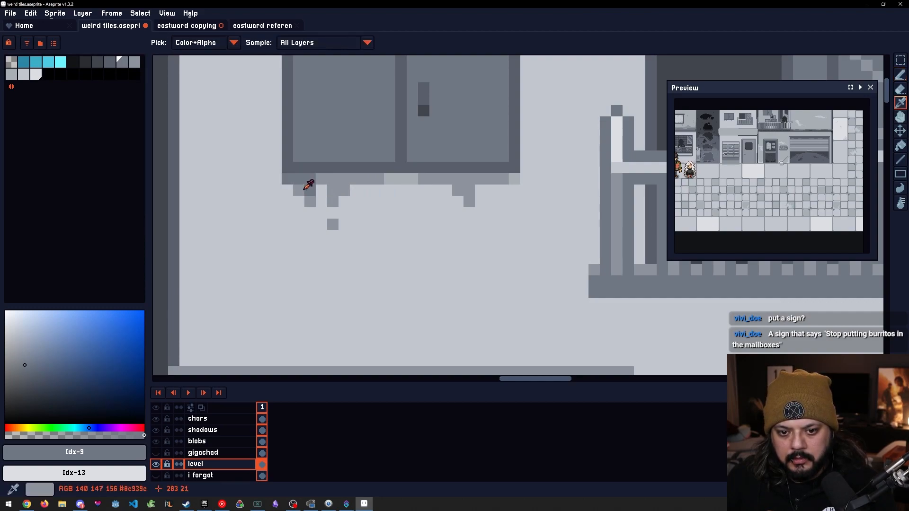
alt+click(309, 188)
click(299, 201)
click(309, 210)
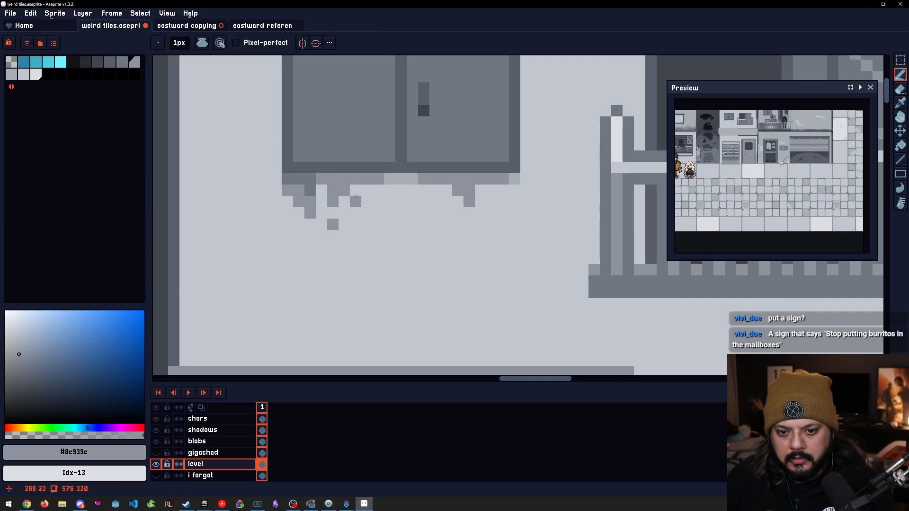
Darken the top of the second grime drip below the upper window with #717884
alt+click(307, 179)
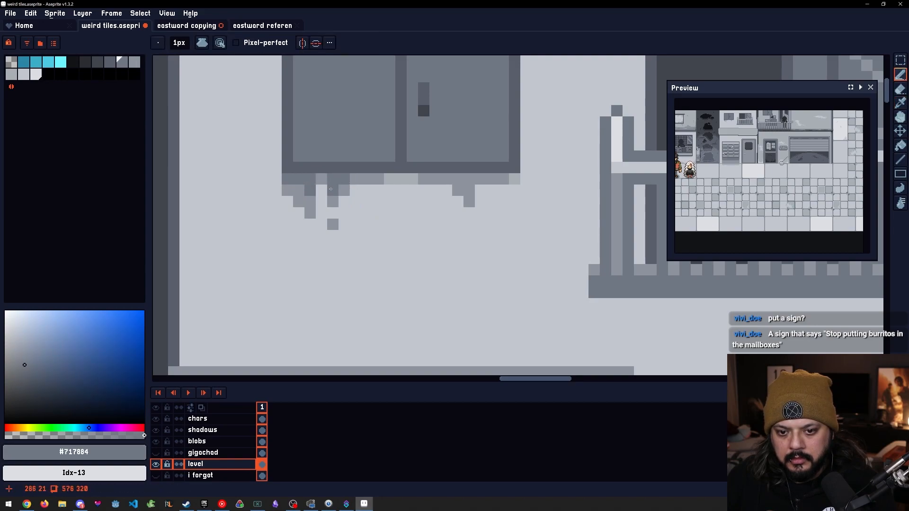
scroll(330, 189, down, 5)
scroll(368, 188, up, 4)
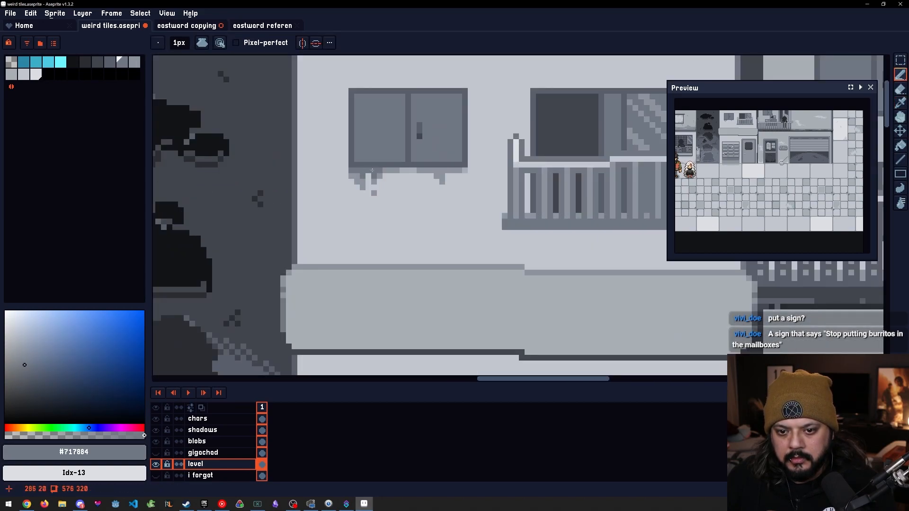
scroll(371, 171, down, 3)
scroll(421, 215, up, 3)
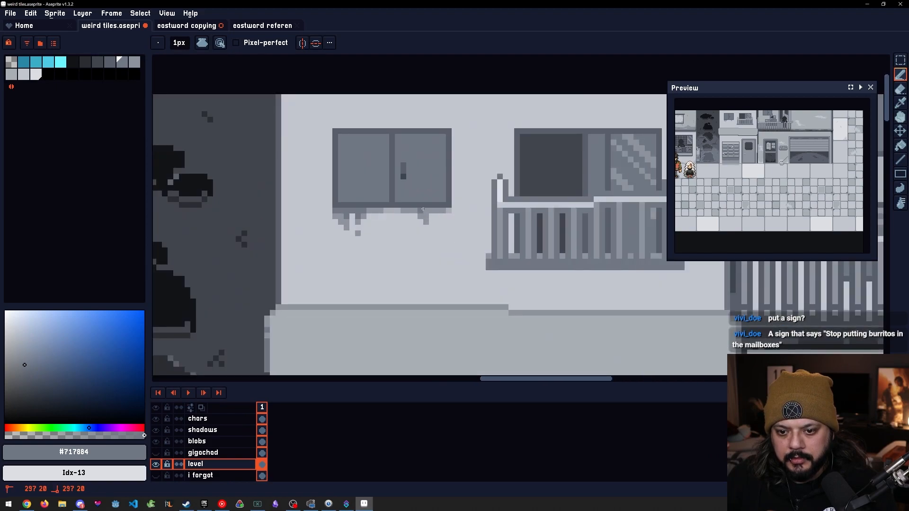
scroll(446, 214, down, 8)
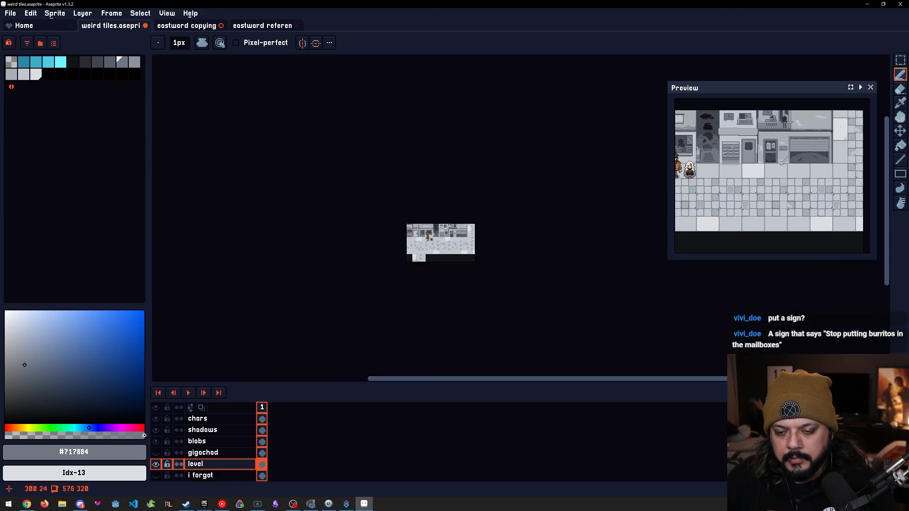
scroll(442, 230, up, 3)
scroll(460, 223, up, 2)
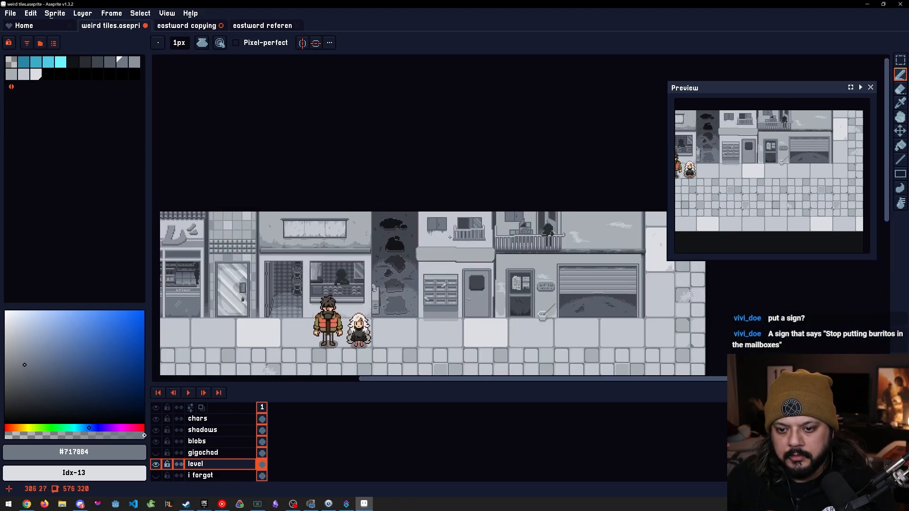
scroll(466, 232, up, 3)
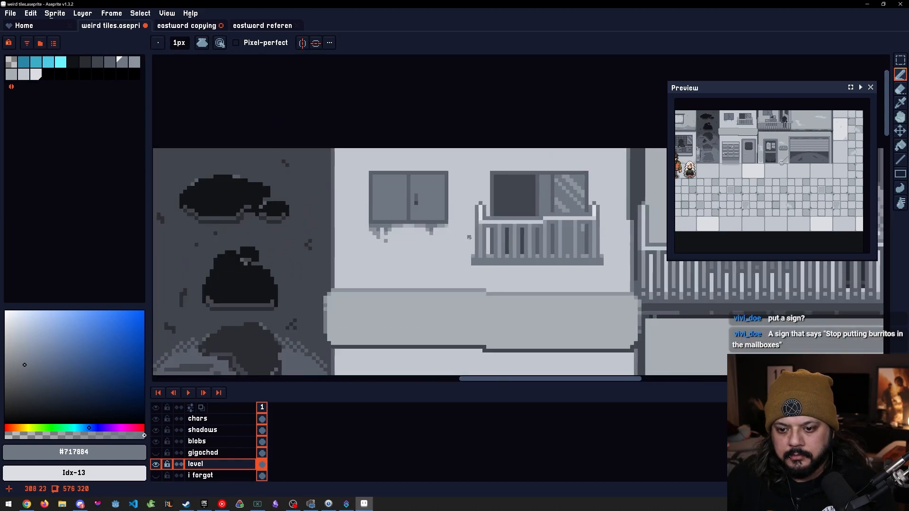
Draw a one-pixel shadow row in palette colour Idx-8 along the bottom edge of the small balcony's base
key(i)
key(b)
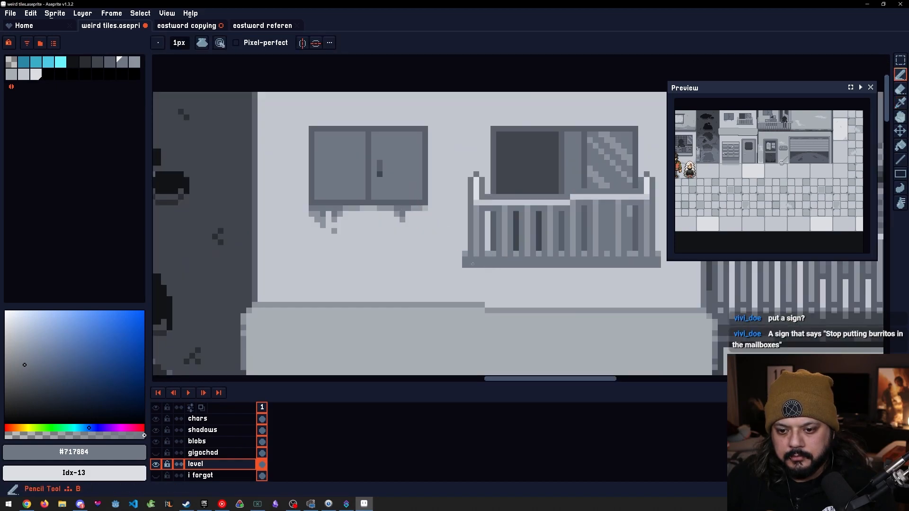
key(bracketleft)
click(466, 264)
drag(644, 266, 545, 263)
shift+click(556, 263)
scroll(382, 257, down, 3)
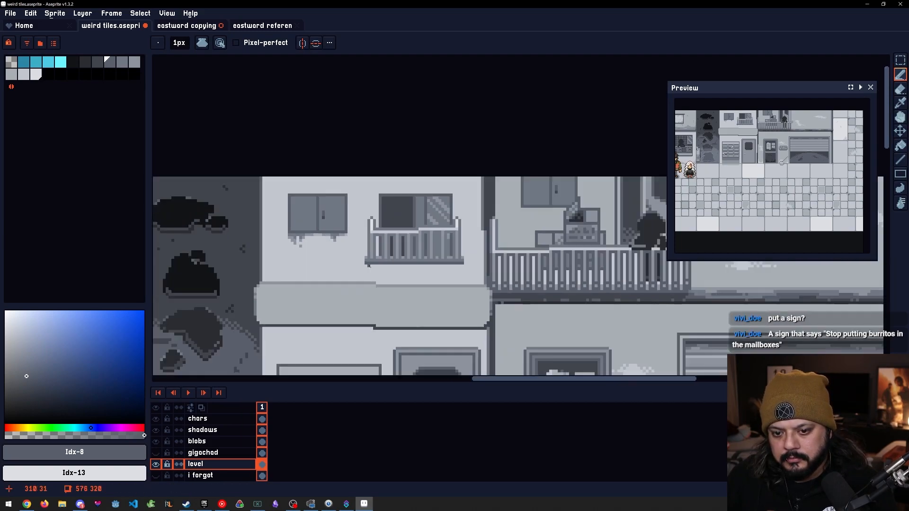
drag(367, 285, 459, 285)
scroll(489, 279, up, 4)
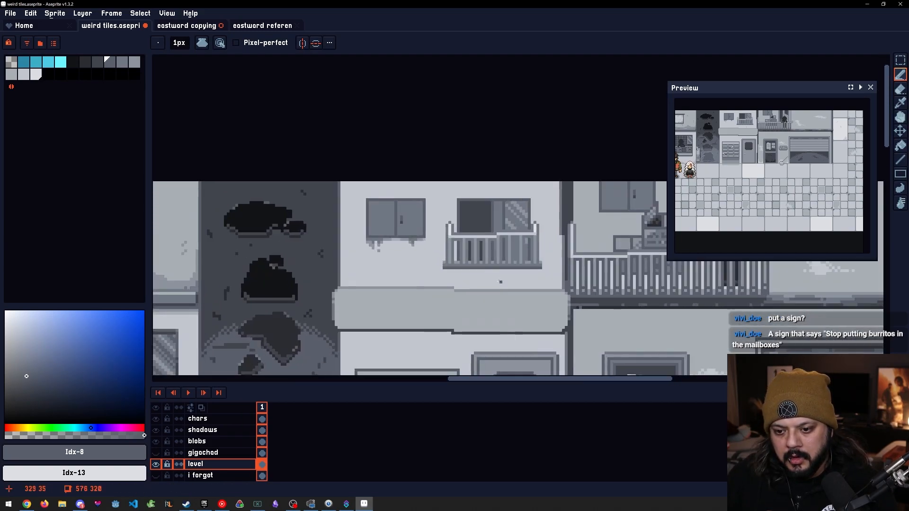
key(alt)
key(b)
scroll(446, 256, down, 4)
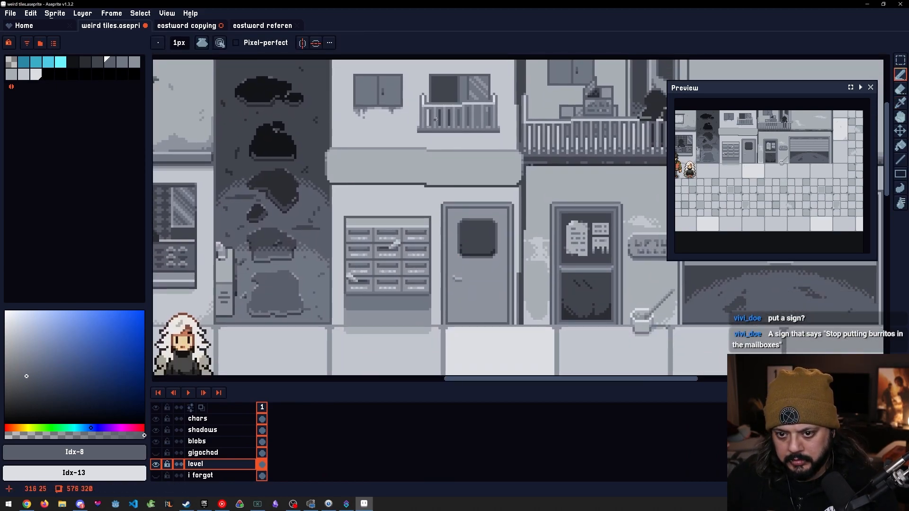
Lower the small balcony's right post top by one pixel and fill the gap above it with wall colour #c2c6cf
scroll(440, 123, up, 4)
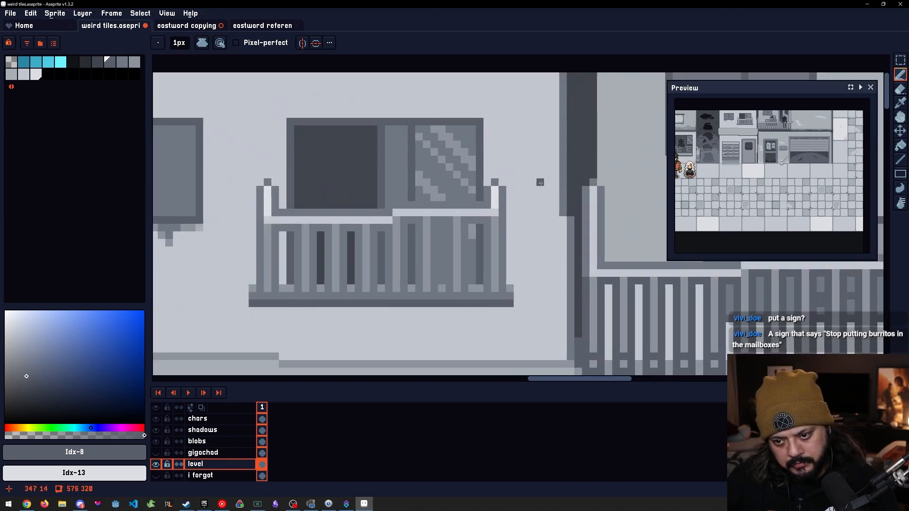
key(m)
mouse_move(518, 172)
mouse_down()
mouse_move(488, 201)
mouse_move(487, 191)
mouse_up()
drag(502, 183, 502, 190)
click(518, 162)
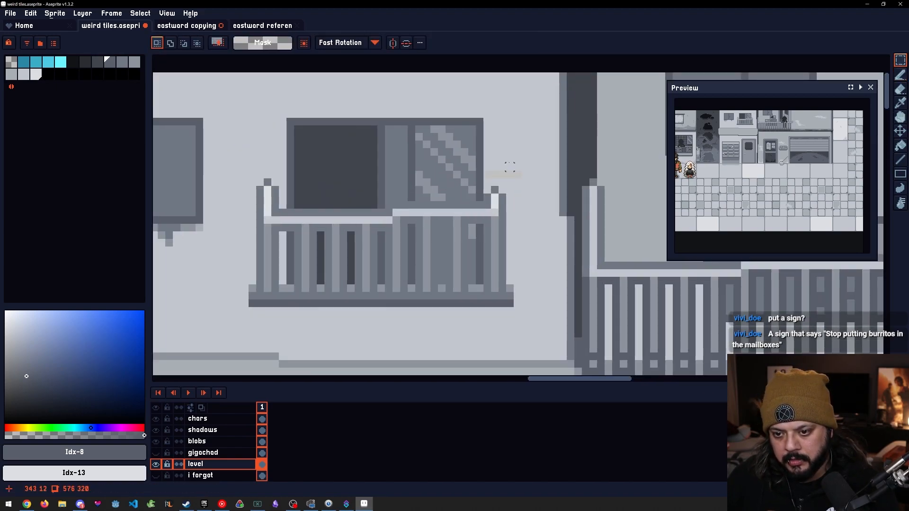
key(i)
click(510, 168)
key(g)
Lower the balcony's left post top by one pixel to match and fill the gap with wall colour #c2c6cf
mouse_move(283, 188)
mouse_down()
mouse_move(380, 180)
mouse_move(366, 188)
mouse_up()
key(m)
click(363, 151)
alt+click(361, 155)
key(g)
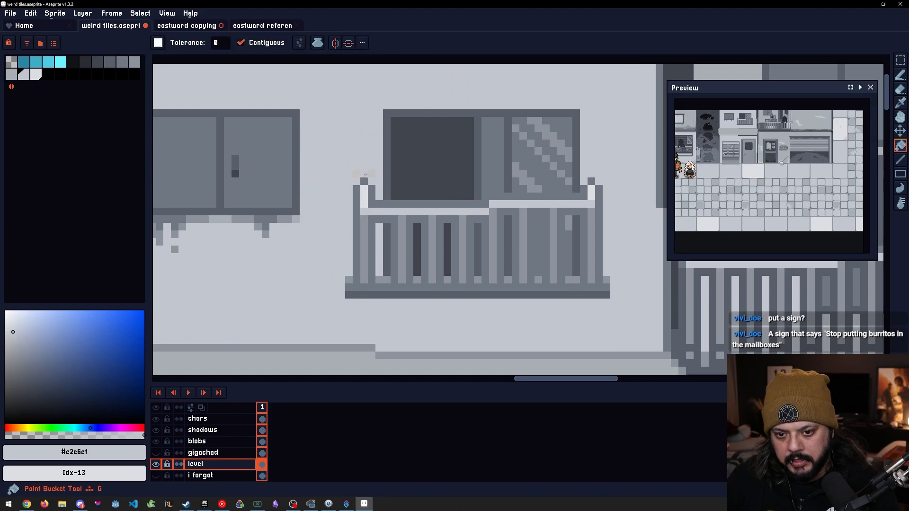
scroll(409, 287, down, 4)
scroll(410, 297, up, 3)
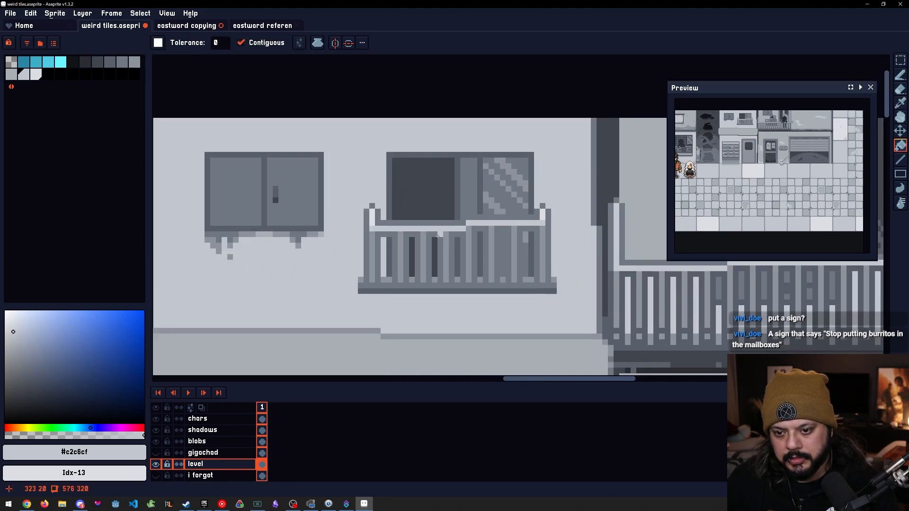
Extend both outer ends of the balcony's base upward by one pixel in #8c939c
scroll(476, 226, down, 3)
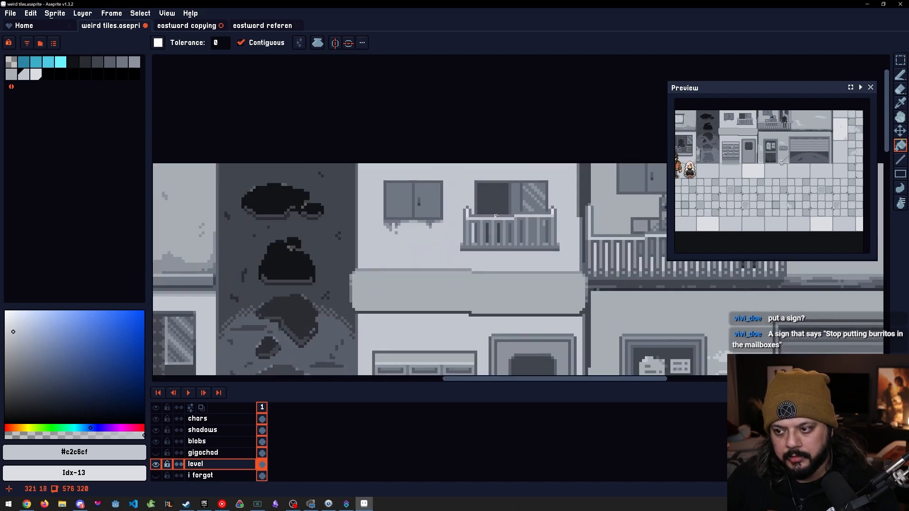
scroll(480, 226, up, 1)
drag(547, 238, 572, 217)
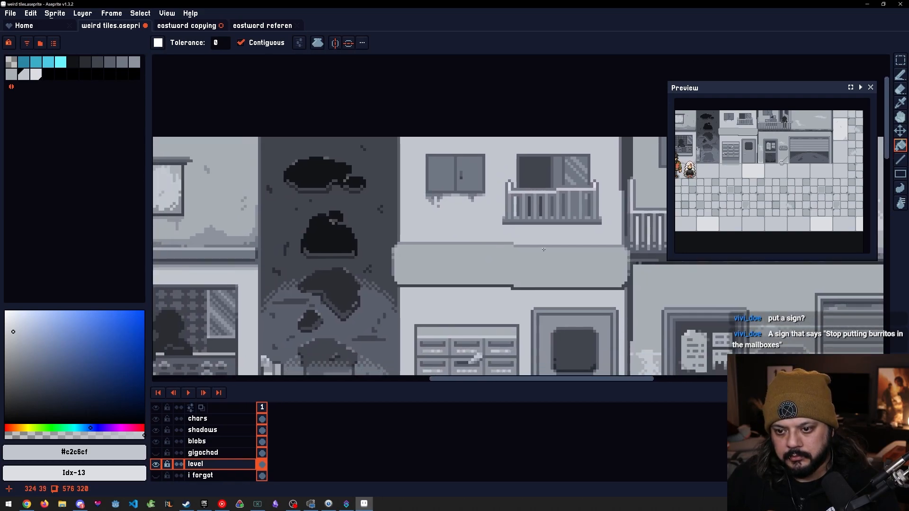
scroll(511, 234, up, 3)
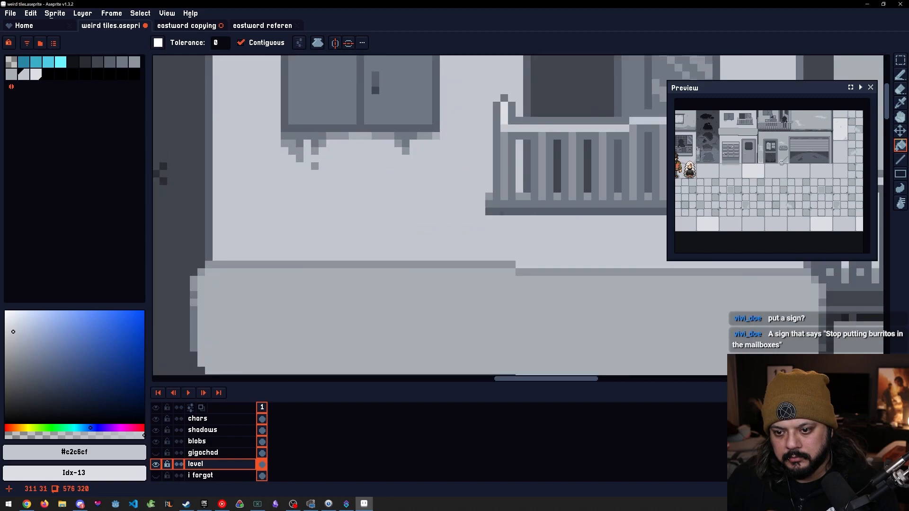
alt+click(493, 192)
key(b)
drag(655, 207, 445, 224)
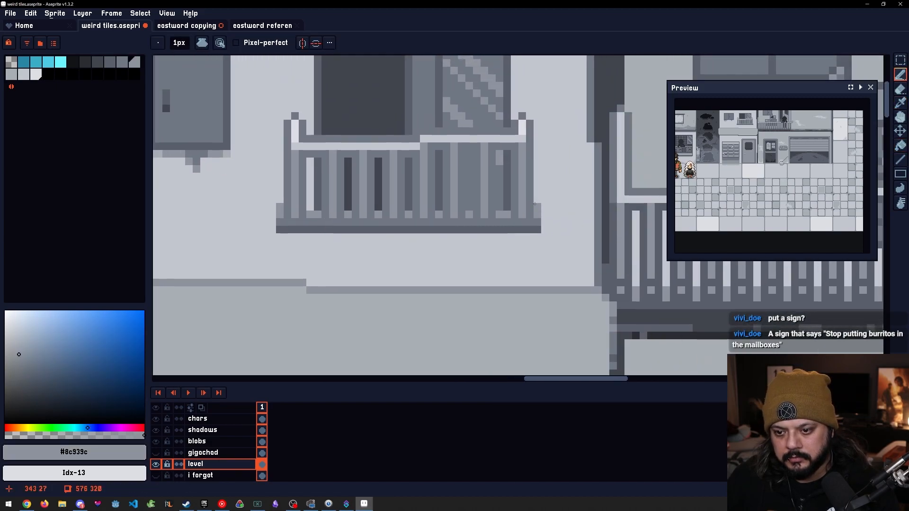
Shade the wall under the balcony with a full-width row in Idx-10 and a slightly shorter row in Idx-11 beneath it
scroll(497, 252, down, 3)
drag(441, 259, 526, 241)
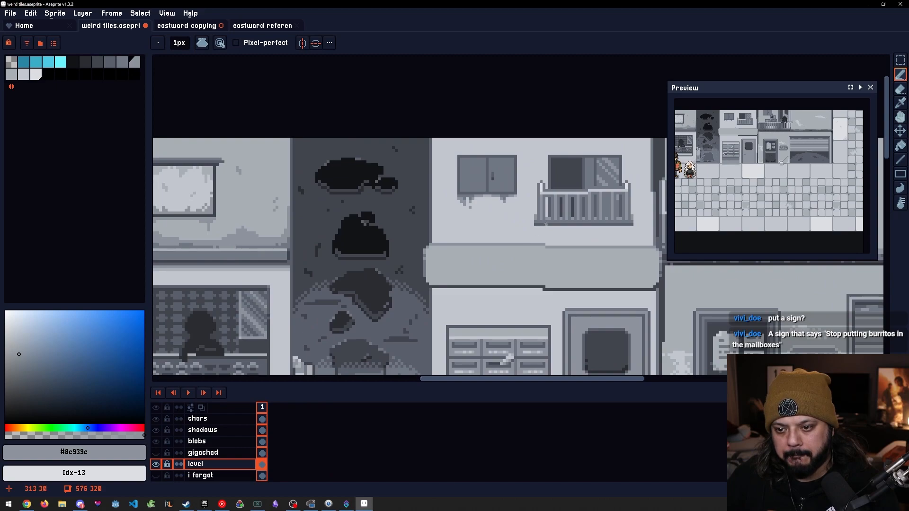
scroll(539, 220, up, 1)
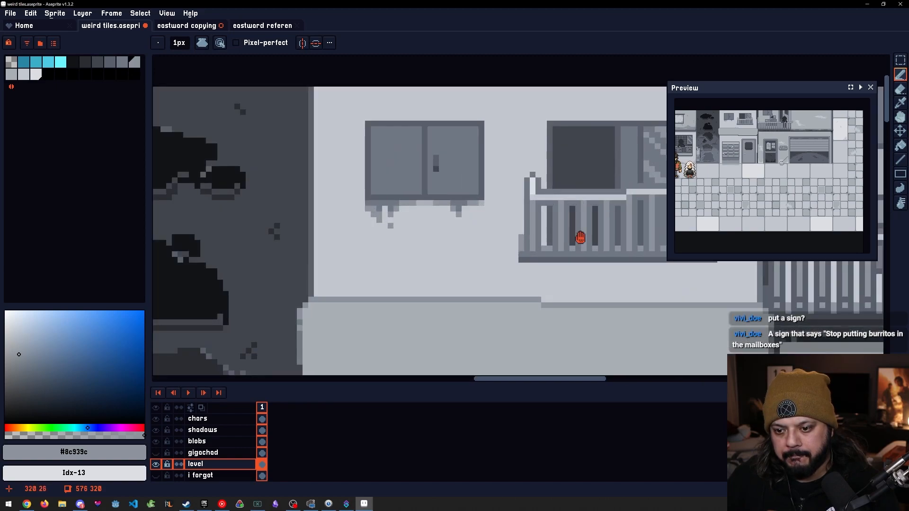
scroll(549, 242, right, 3)
scroll(498, 256, down, 3)
scroll(512, 246, up, 3)
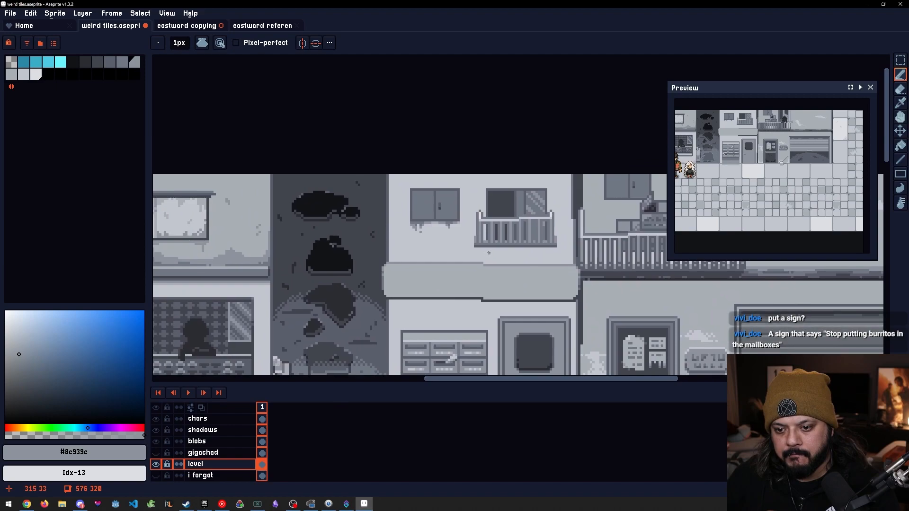
alt+click(523, 221)
alt+click(483, 232)
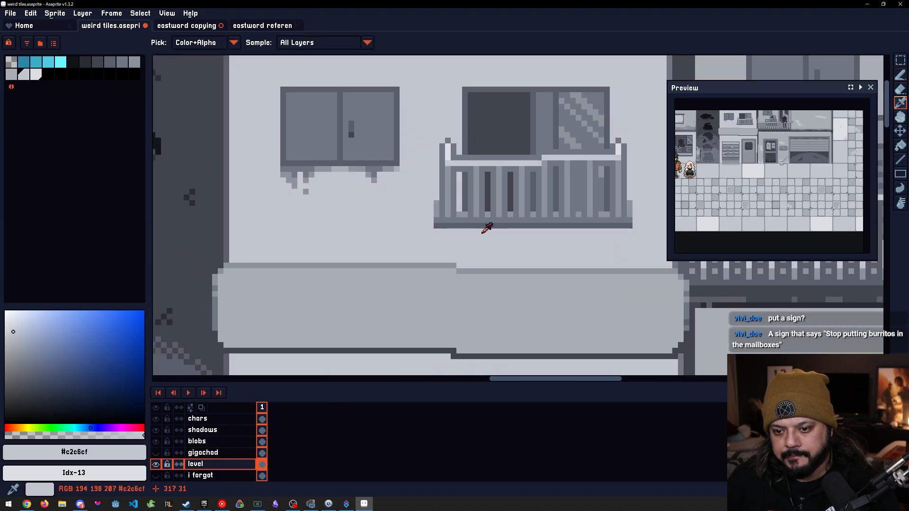
key([)
alt+click(443, 232)
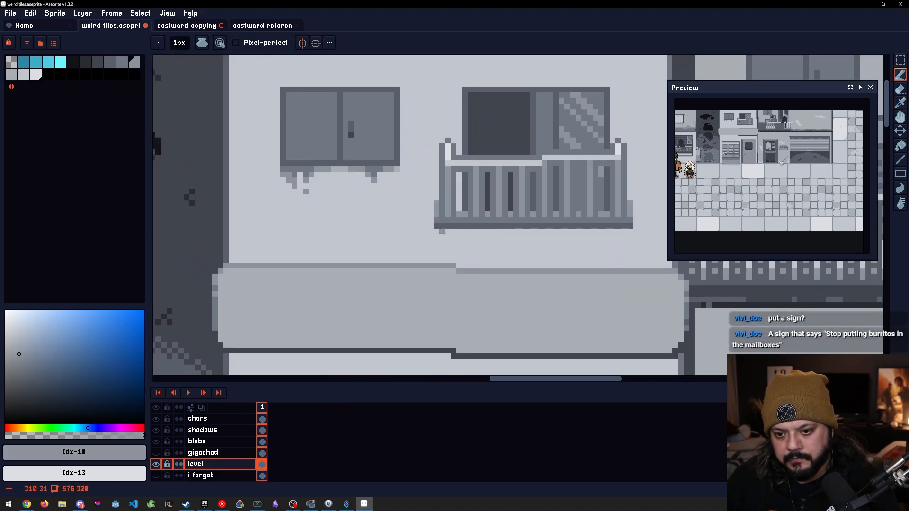
alt+click(436, 232)
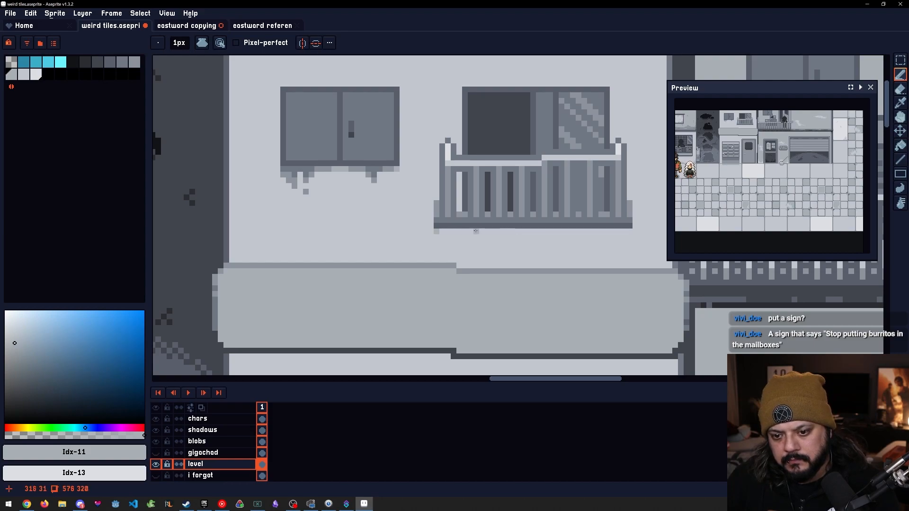
alt+click(442, 232)
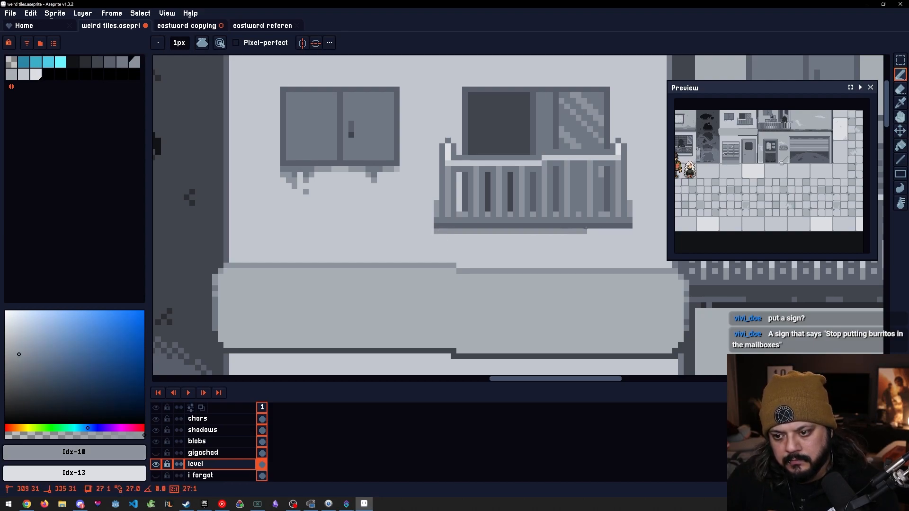
drag(625, 232, 441, 238)
alt+click(624, 237)
scroll(450, 241, down, 5)
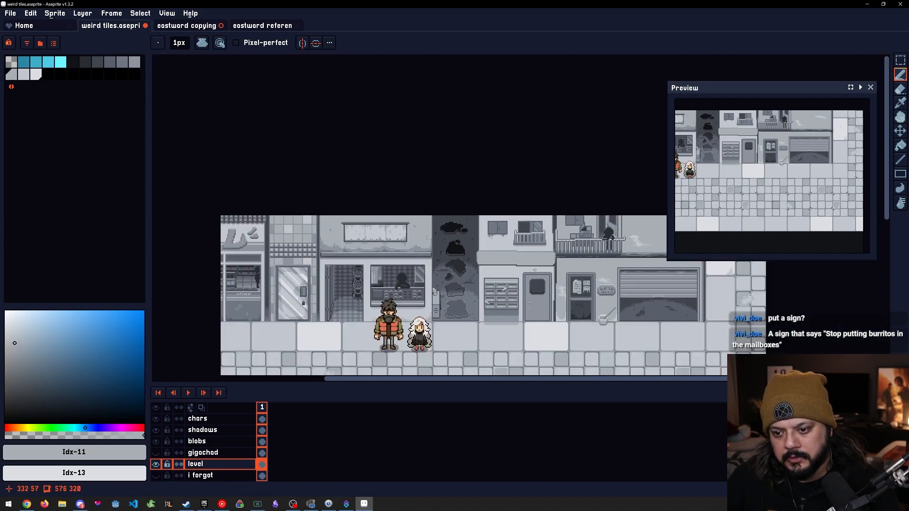
Soften the window's second grime drip with #a8afb5 pixels beside it and in the gap above its detached tip
scroll(538, 271, down, 2)
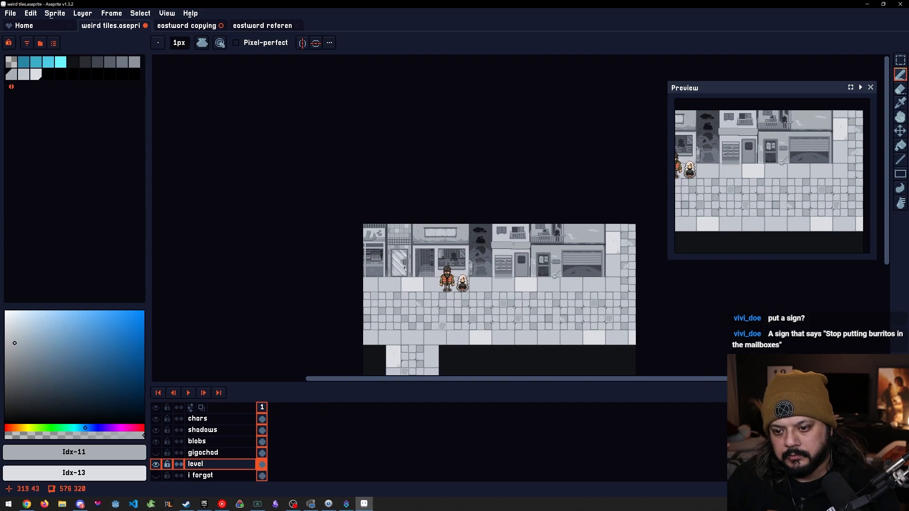
scroll(514, 244, up, 4)
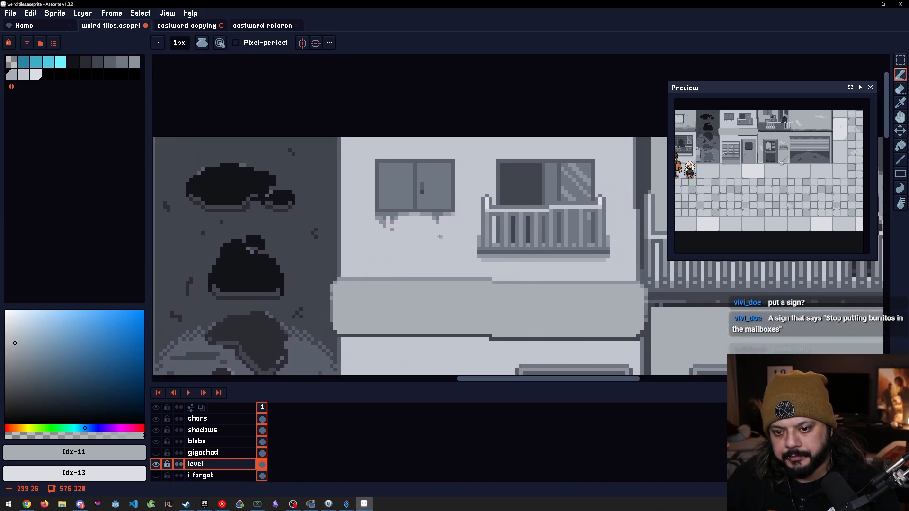
scroll(415, 216, up, 3)
alt+click(435, 203)
click(396, 212)
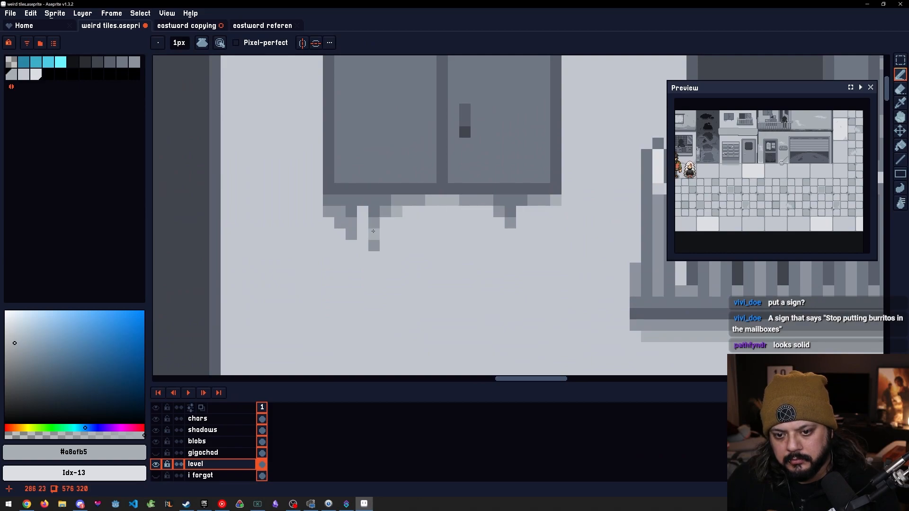
scroll(434, 249, down, 3)
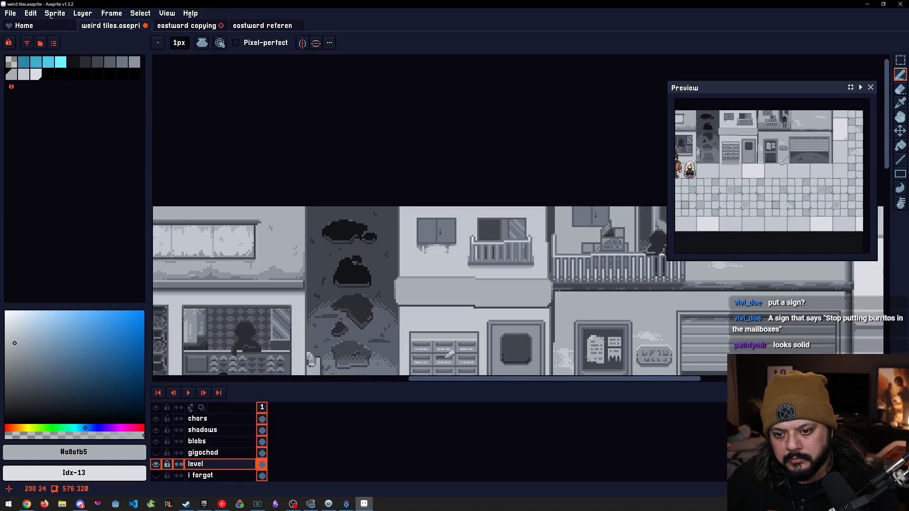
scroll(462, 250, up, 5)
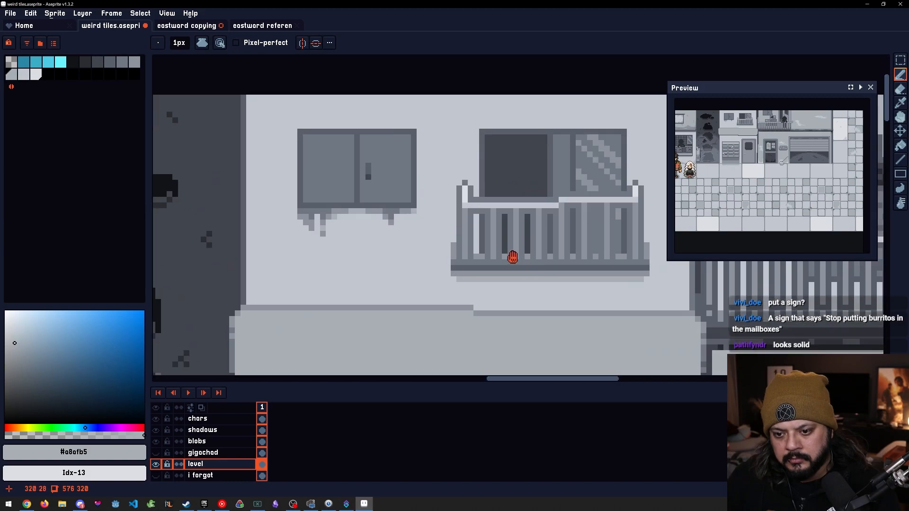
Examine the facade around the awning, balcony, mailboxes and door at different zoom levels
scroll(433, 112, down, 4)
scroll(465, 263, left, 2)
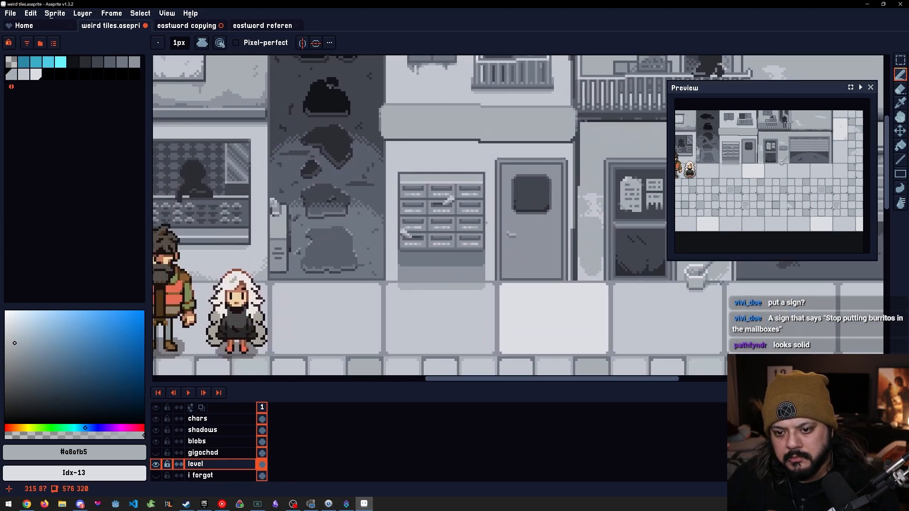
scroll(462, 284, down, 2)
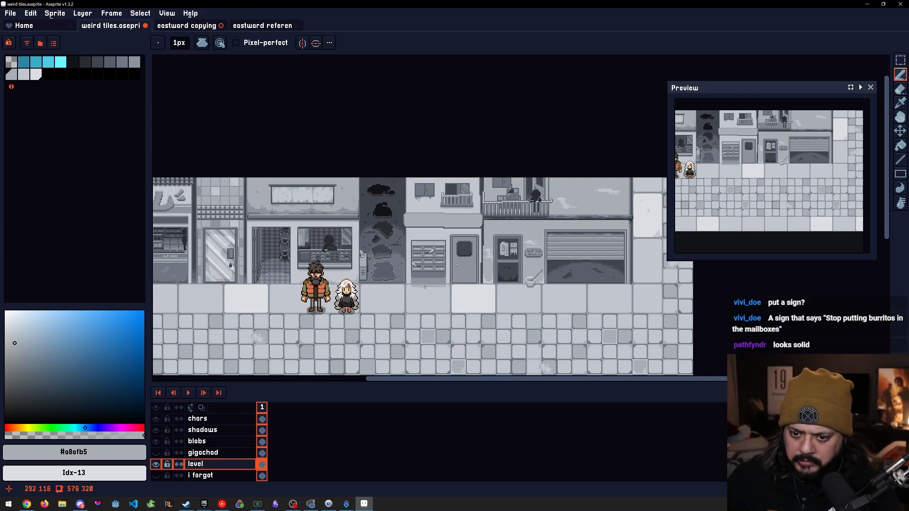
scroll(443, 217, up, 2)
scroll(501, 226, up, 1)
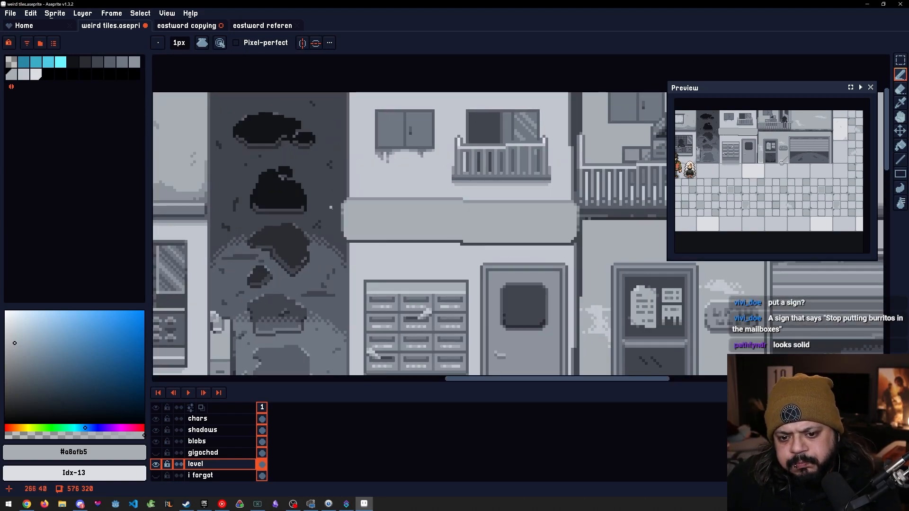
drag(500, 226, 615, 202)
drag(264, 198, 570, 170)
drag(392, 181, 572, 245)
drag(503, 238, 331, 229)
drag(497, 233, 310, 222)
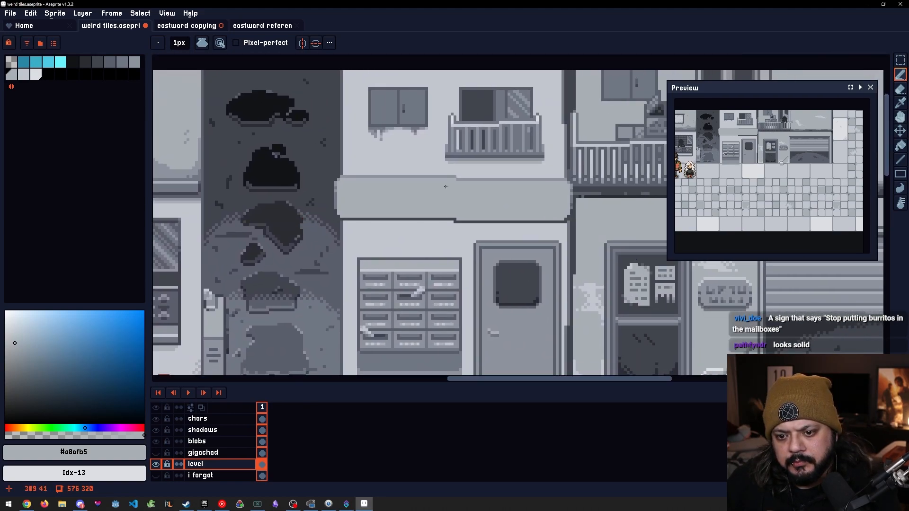
Sketch the outline of a first letter-like glyph near the awning's left end with one-pixel strokes in #8c939c
alt+click(430, 178)
key(b)
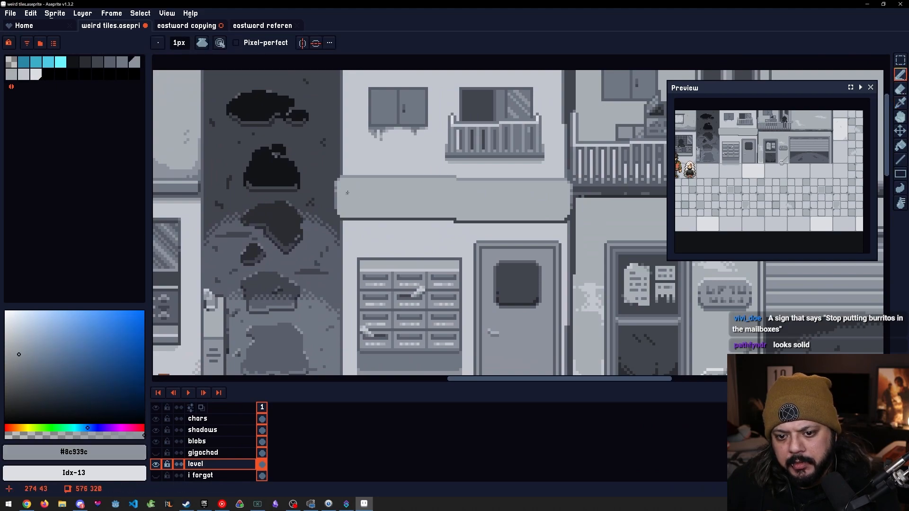
mouse_move(358, 191)
mouse_down()
mouse_move(352, 210)
mouse_move(373, 201)
mouse_up()
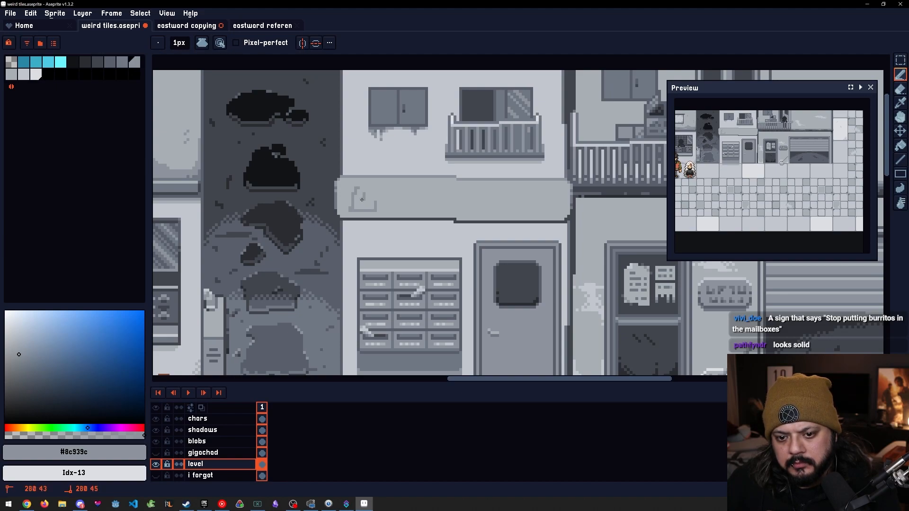
scroll(373, 196, up, 2)
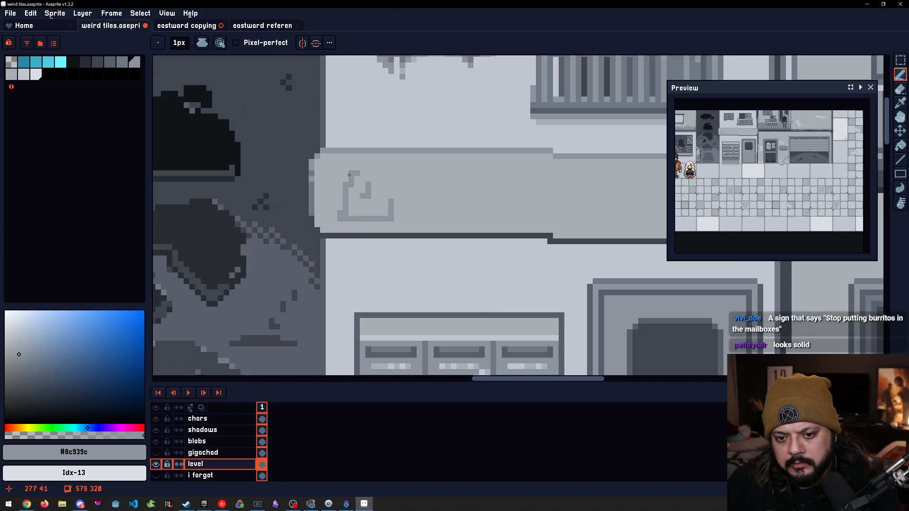
drag(358, 172, 396, 217)
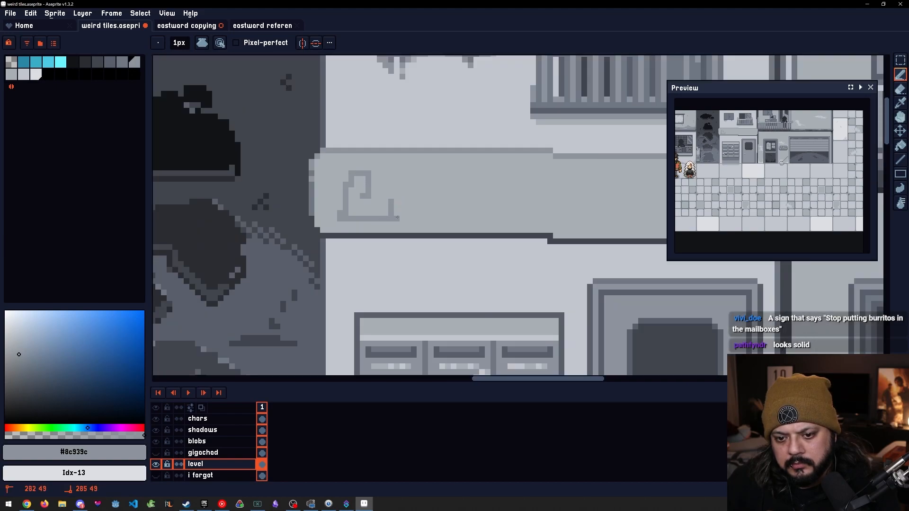
shift+click(392, 182)
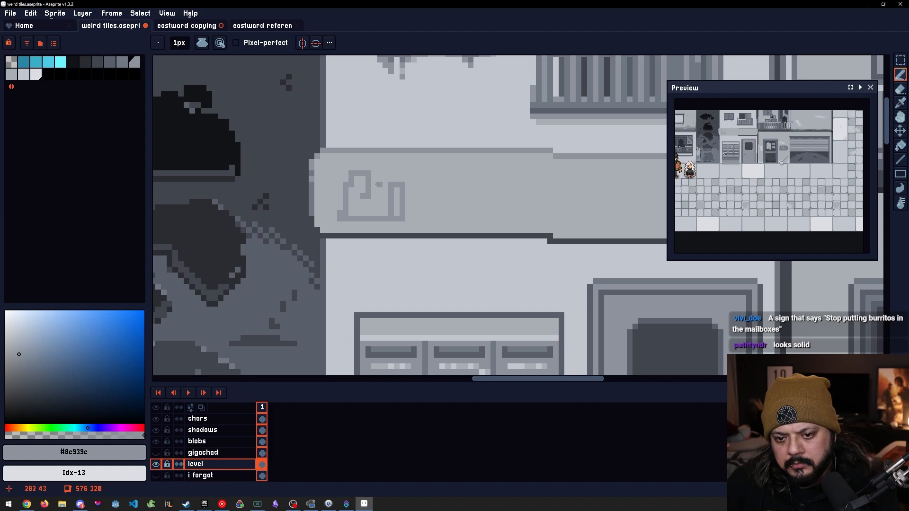
key(ctrl+space)
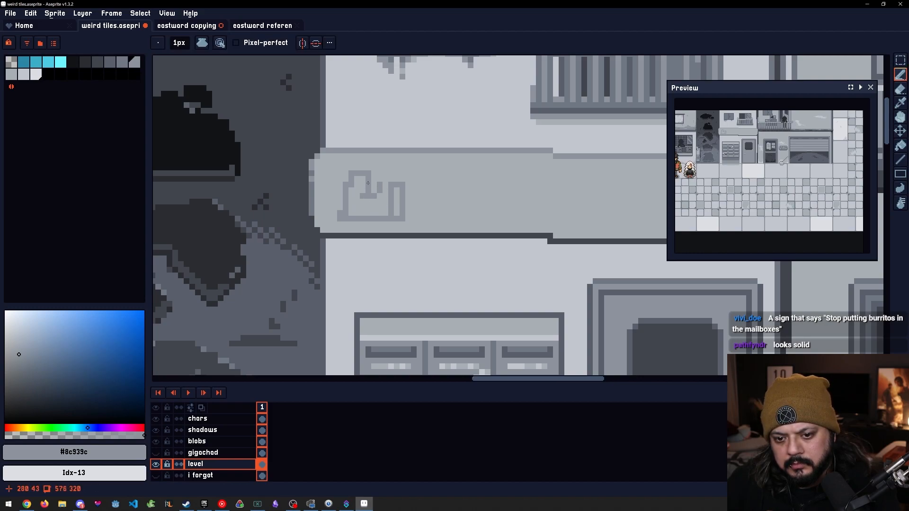
Select the upper-left part of the glyph and move it one pixel to the left
key(m)
mouse_move(345, 173)
mouse_down()
mouse_move(374, 196)
mouse_move(344, 172)
mouse_move(355, 186)
mouse_up()
click(385, 213)
click(396, 218)
key(i)
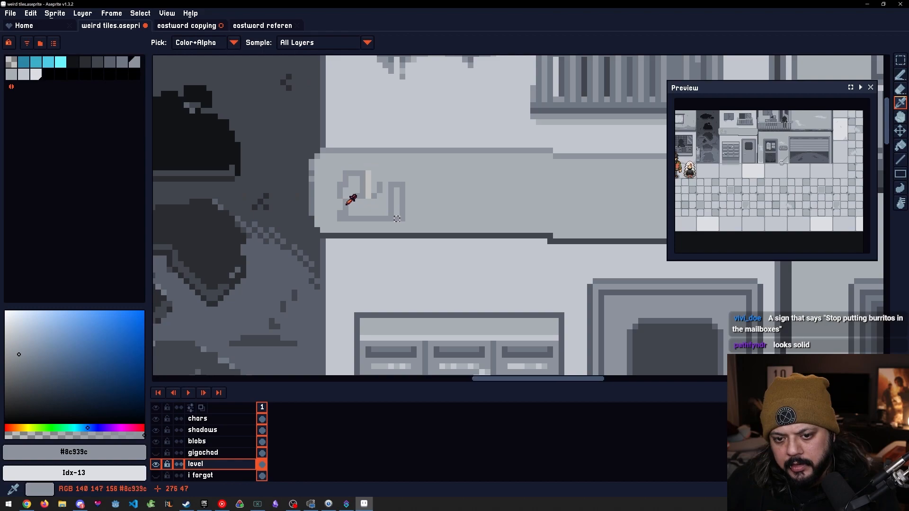
Fill the glyph's outline into thick #8c939c strokes and trim one pixel column off its right edge in #a8afb5
key(b)
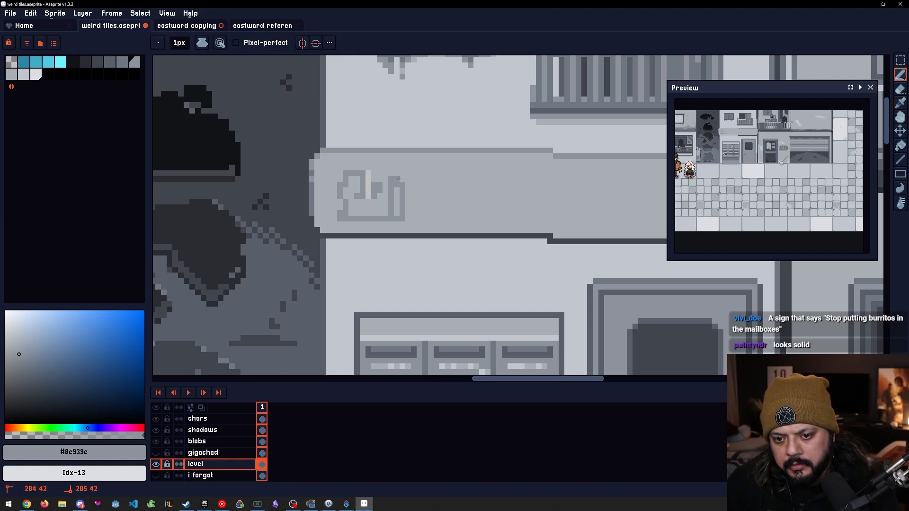
alt+click(403, 190)
shift+click(400, 216)
alt+click(391, 213)
mouse_move(391, 219)
mouse_down()
mouse_move(395, 191)
mouse_move(392, 209)
mouse_move(347, 210)
mouse_move(389, 215)
mouse_move(354, 189)
mouse_up()
click(352, 201)
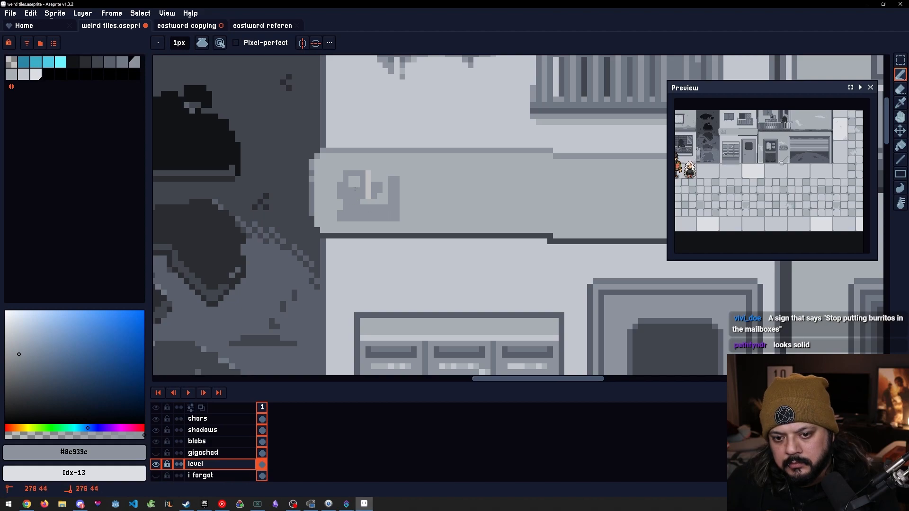
Patch the pale vertical strip inside the glyph with the awning colour #a8afb5
scroll(350, 185, down, 2)
scroll(350, 185, up, 3)
alt+click(304, 170)
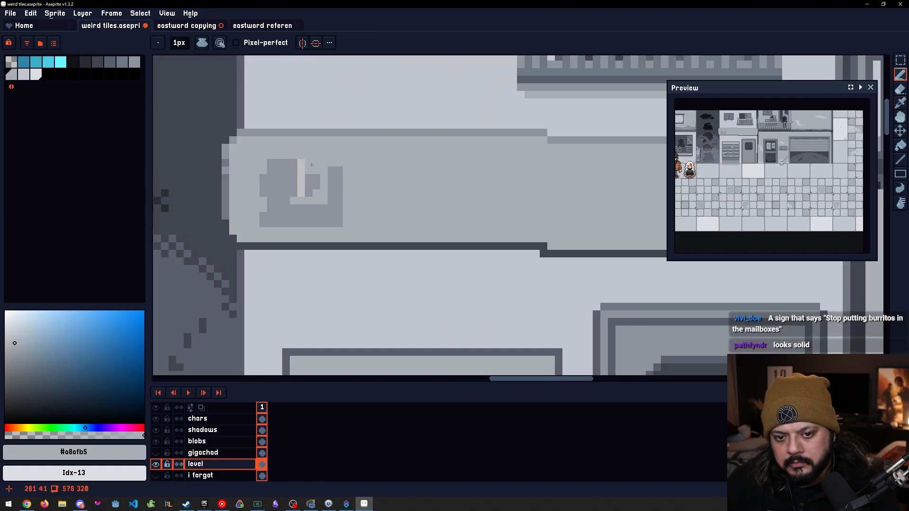
drag(302, 176, 308, 207)
alt+click(287, 191)
scroll(279, 201, left, 2)
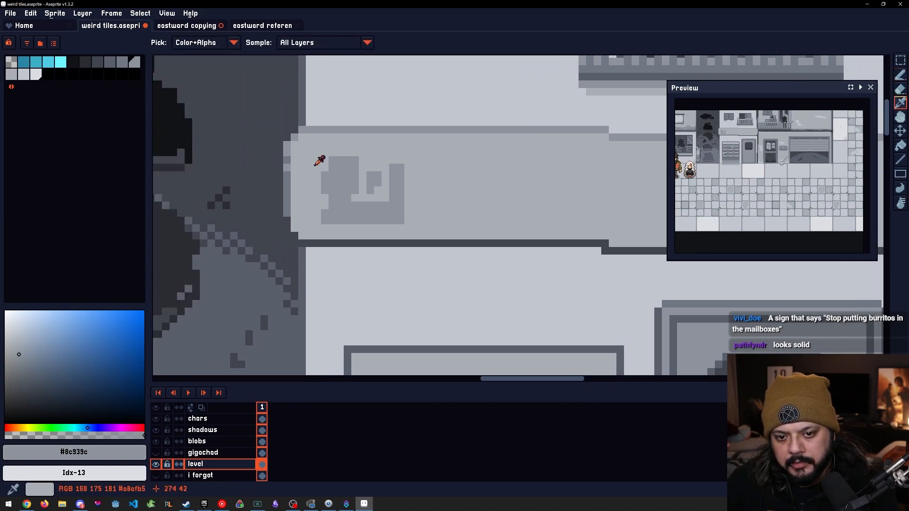
Trim the glyph's left side with #a8afb5, leaving a stepped upper corner and a small protruding foot
alt+click(333, 157)
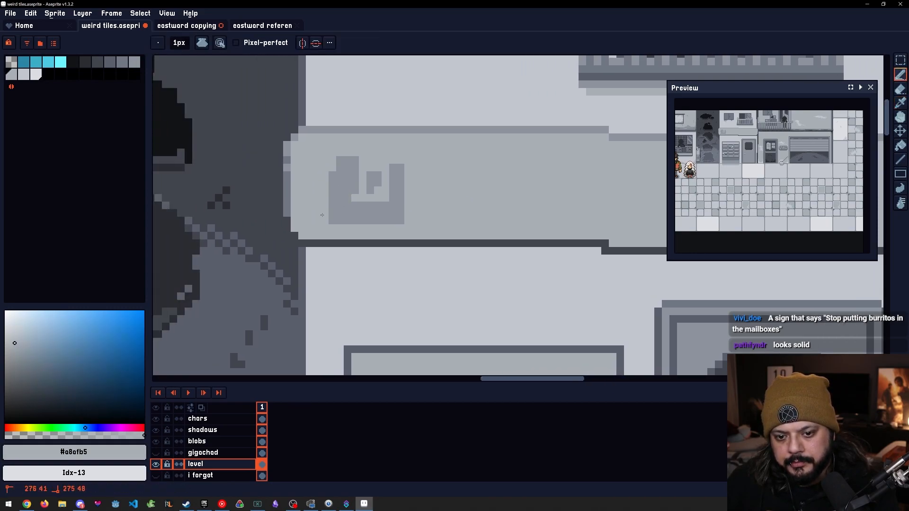
mouse_move(332, 207)
mouse_down()
mouse_move(369, 225)
mouse_move(332, 215)
mouse_move(332, 183)
mouse_up()
alt+click(332, 215)
alt+click(326, 179)
click(339, 160)
click(354, 160)
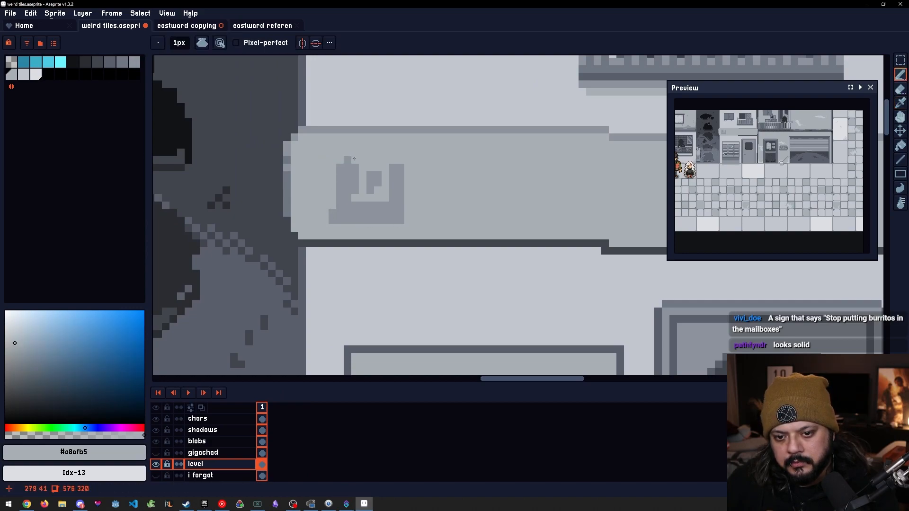
click(347, 167)
alt+click(341, 176)
click(339, 152)
scroll(363, 183, down, 2)
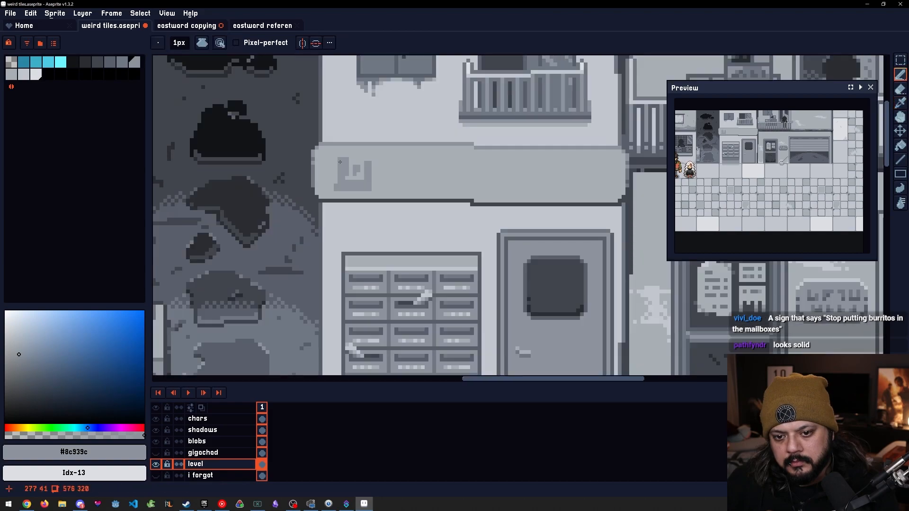
Notch the first glyph's lower-right corner by one pixel in #a8afb5
scroll(363, 182, up, 1)
scroll(363, 182, up, 1)
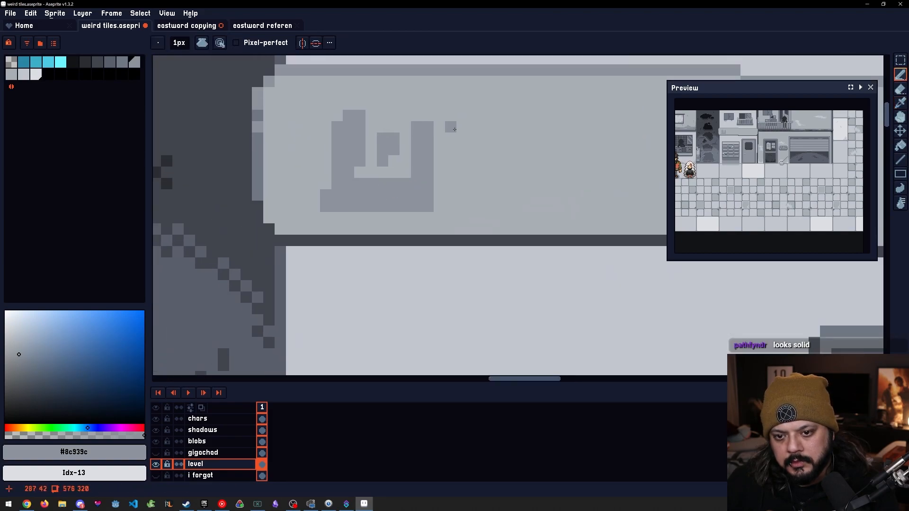
drag(469, 158, 395, 179)
alt+click(365, 230)
click(355, 227)
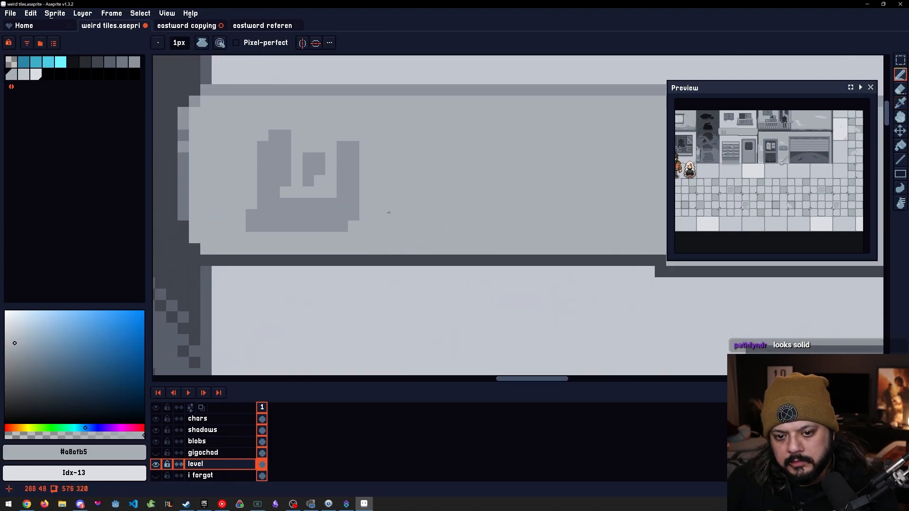
drag(388, 212, 338, 221)
alt+click(305, 219)
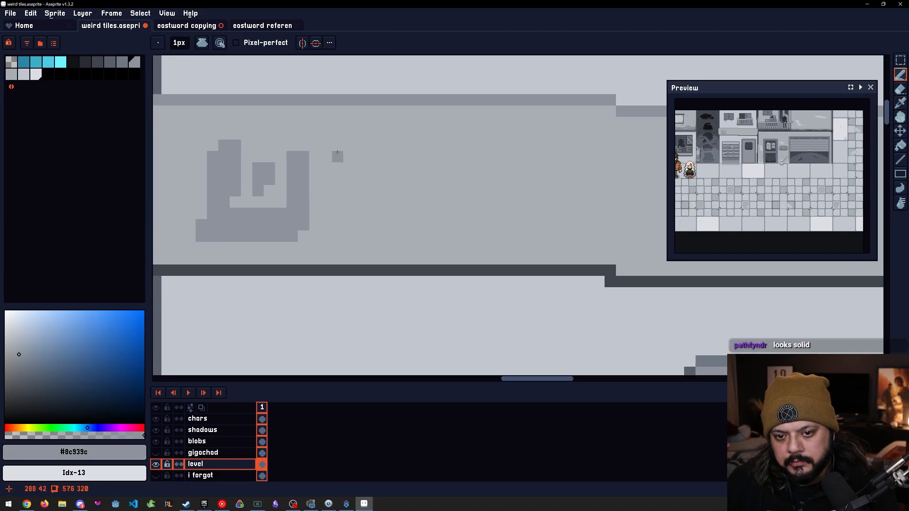
Check the lettering on the oval wall sign and draw a second, solid flag-shaped glyph with notched corners beside the first in #8c939c
scroll(355, 158, down, 3)
drag(525, 256, 252, 165)
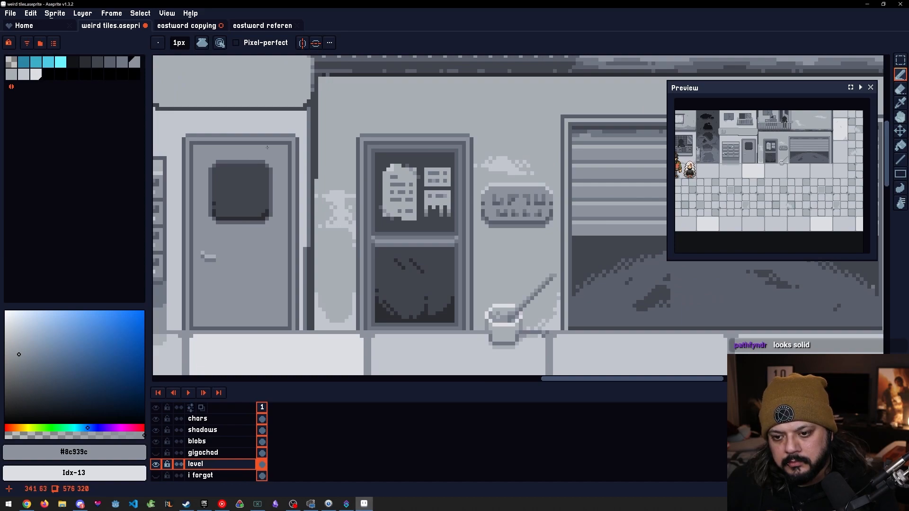
drag(266, 147, 613, 245)
scroll(445, 184, up, 2)
mouse_move(382, 197)
mouse_down()
mouse_move(408, 190)
mouse_move(411, 169)
mouse_move(447, 169)
mouse_move(460, 132)
mouse_move(383, 149)
mouse_move(382, 191)
mouse_up()
key(g)
click(402, 173)
drag(515, 168, 430, 166)
alt+click(357, 128)
key(b)
drag(364, 126, 373, 127)
alt+click(365, 161)
mouse_move(432, 168)
mouse_down()
mouse_move(215, 93)
mouse_move(315, 174)
mouse_up()
Draw a third, thick L-shaped glyph with a stepped raised foot in #8c939c to the right of the second
drag(499, 213, 881, 254)
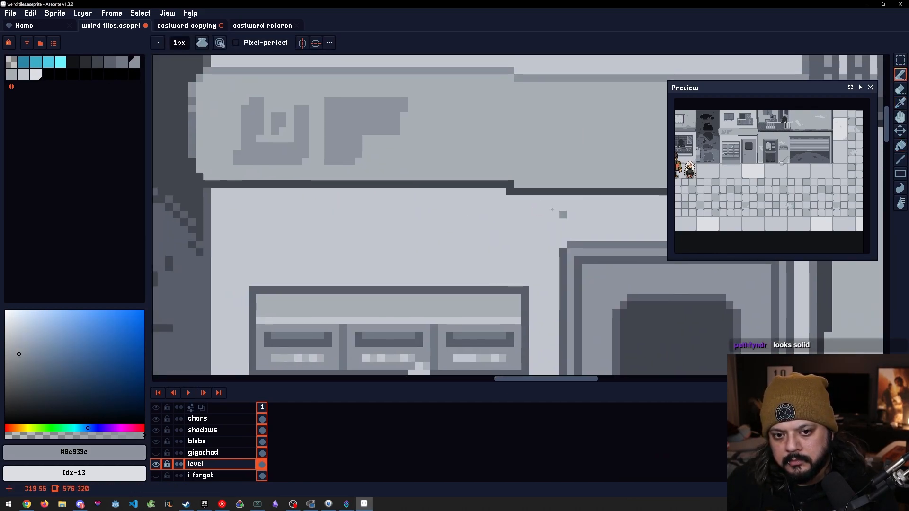
drag(434, 109, 424, 161)
shift+click(423, 162)
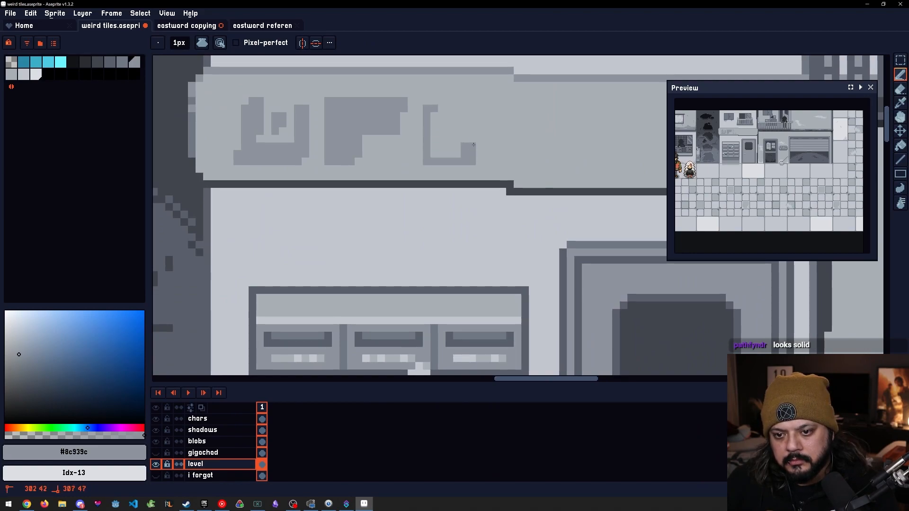
mouse_move(469, 146)
mouse_down()
mouse_move(444, 150)
mouse_move(436, 111)
mouse_move(436, 154)
mouse_up()
click(426, 102)
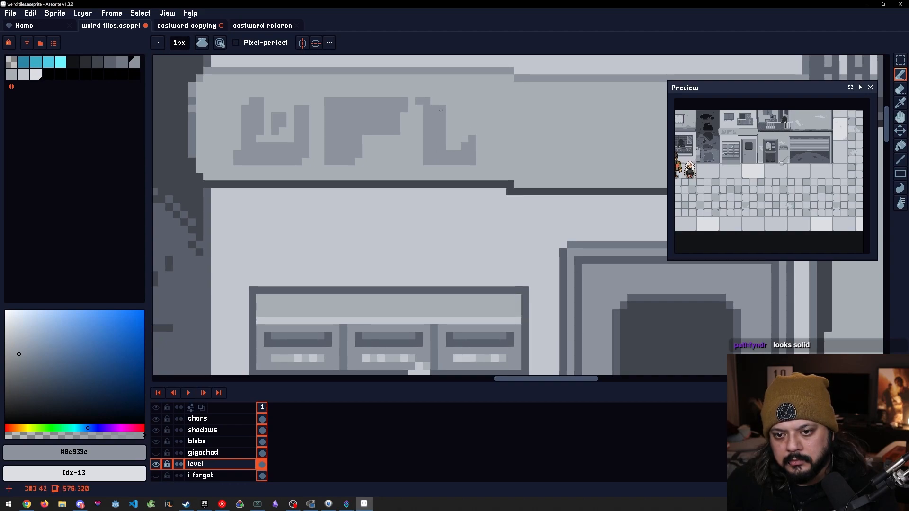
drag(430, 101, 442, 101)
drag(512, 120, 484, 124)
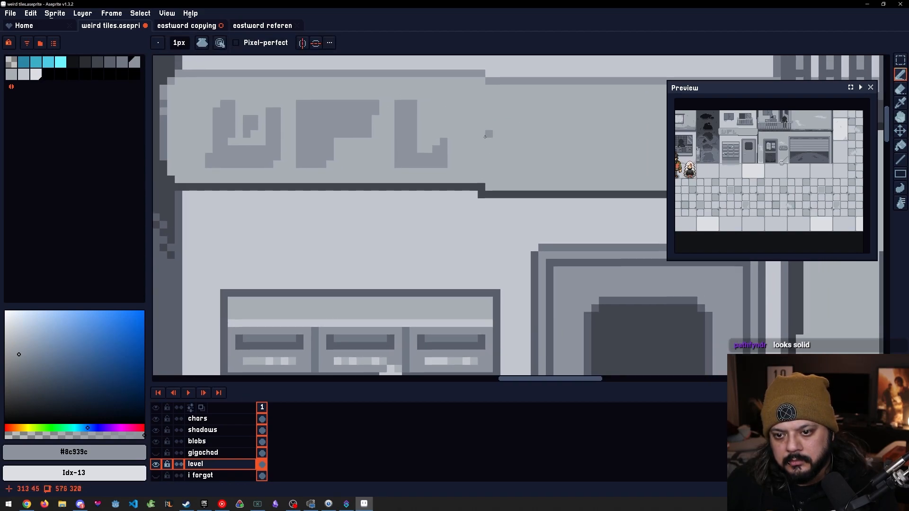
Draw a 4 by 4 pixel square ring after the L-shaped glyph, move it two pixels left and patch the vacated area
scroll(473, 132, right, 2)
mouse_move(432, 113)
mouse_down()
mouse_move(444, 137)
mouse_move(460, 124)
mouse_move(440, 111)
mouse_move(437, 131)
mouse_move(455, 120)
mouse_move(429, 135)
mouse_move(439, 114)
mouse_up()
alt+click(430, 98)
key(m)
drag(451, 124, 437, 122)
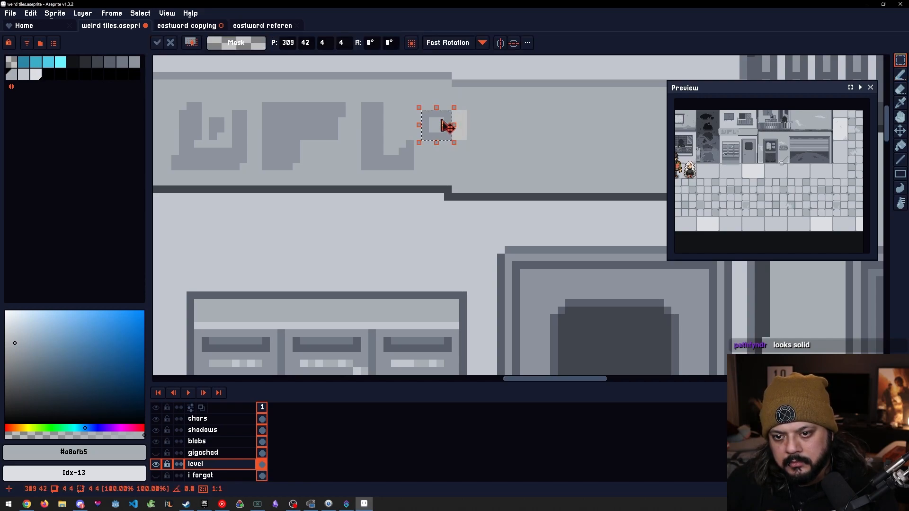
click(494, 120)
key(g)
click(462, 130)
Complete the fourth glyph with a thick hooked stroke in #8c939c below and to the right of the square ring
alt+click(449, 137)
key(b)
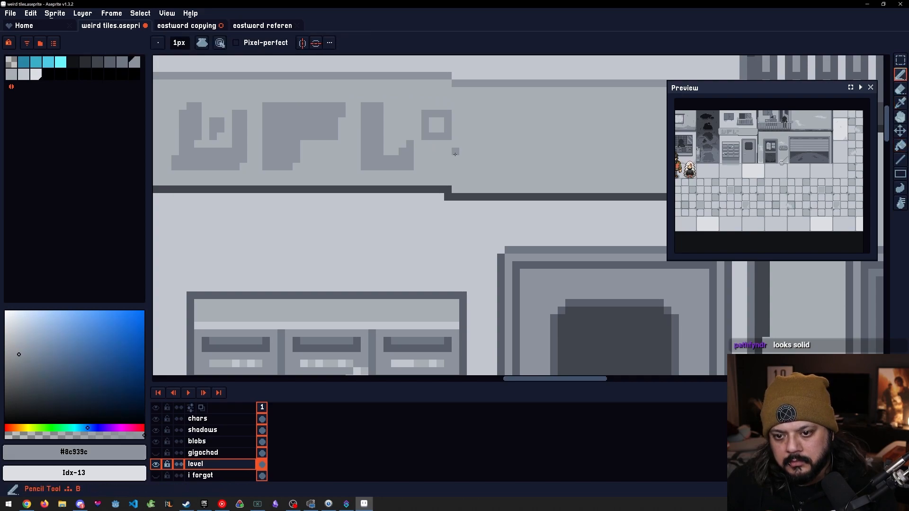
mouse_move(442, 151)
mouse_down()
mouse_move(489, 164)
mouse_move(482, 113)
mouse_move(479, 151)
mouse_move(450, 147)
mouse_move(472, 148)
mouse_move(471, 125)
mouse_up()
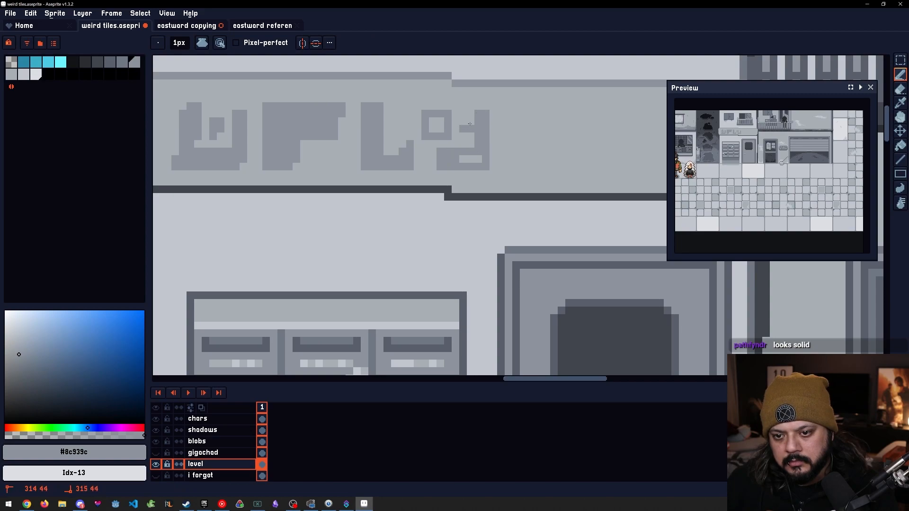
drag(463, 159, 379, 148)
Carve the second glyph's inner lower-right edge into a stepped diagonal with #a8afb5
scroll(378, 149, down, 3)
scroll(434, 157, up, 4)
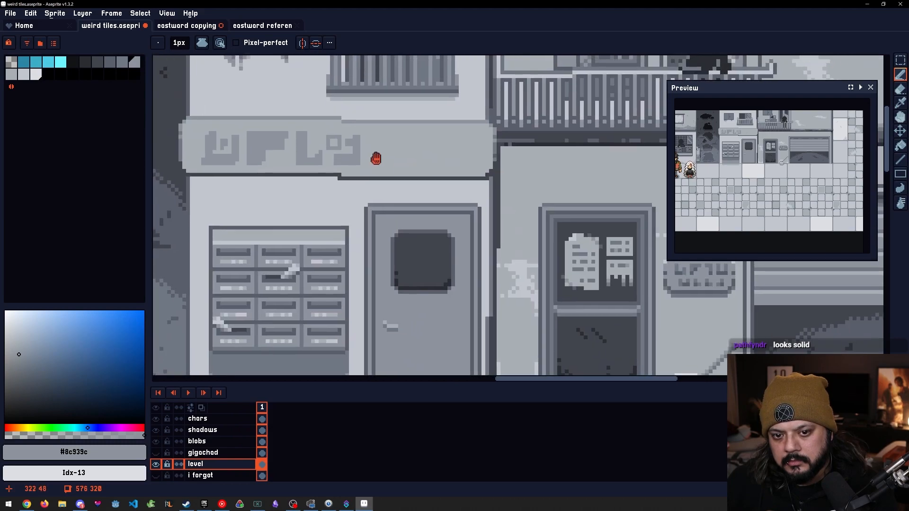
alt+click(289, 150)
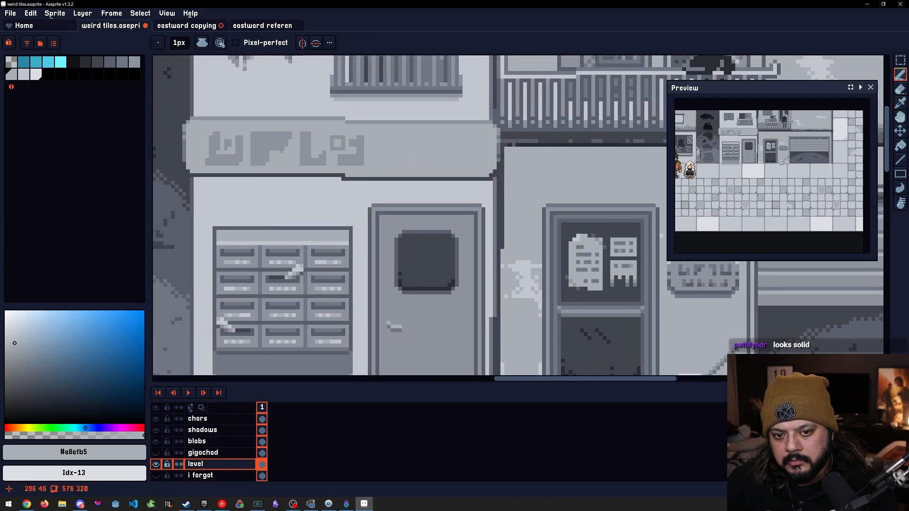
scroll(387, 166, down, 2)
scroll(405, 170, up, 1)
mouse_move(421, 173)
mouse_down()
mouse_move(371, 169)
mouse_move(422, 164)
mouse_up()
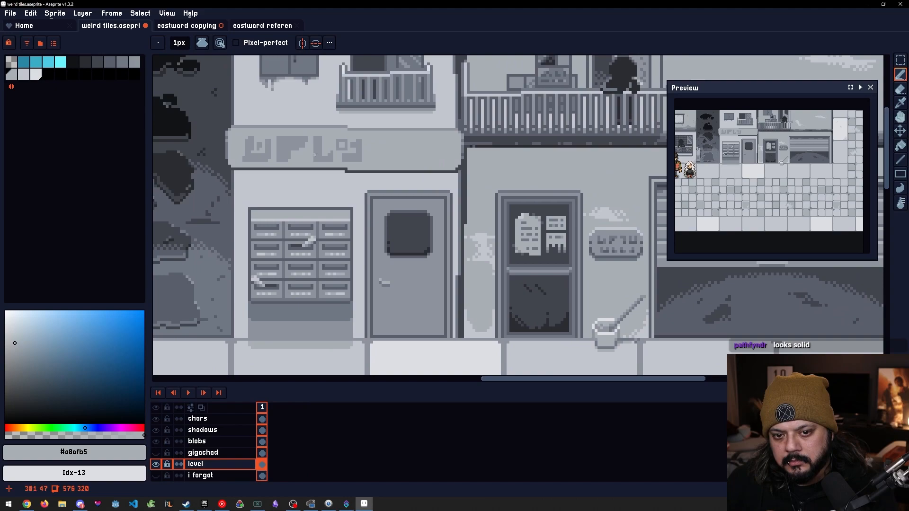
scroll(305, 147, up, 2)
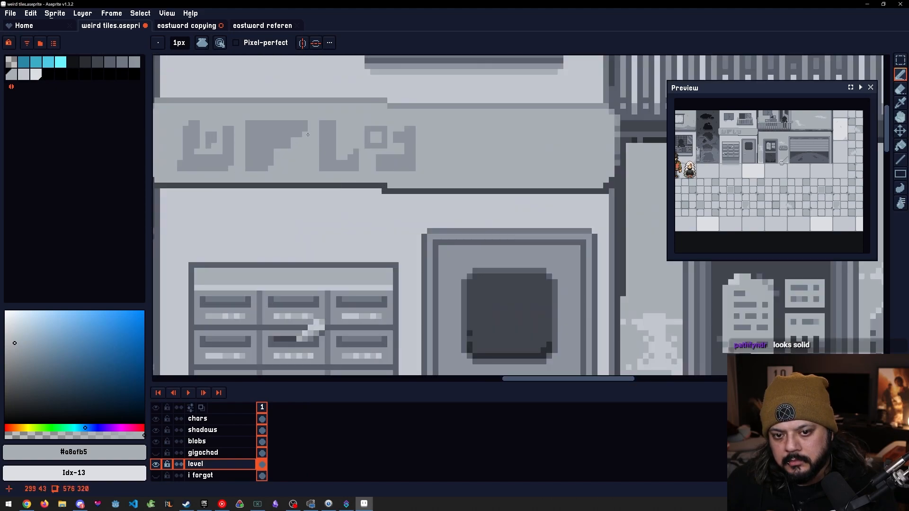
scroll(289, 141, down, 2)
scroll(303, 147, up, 2)
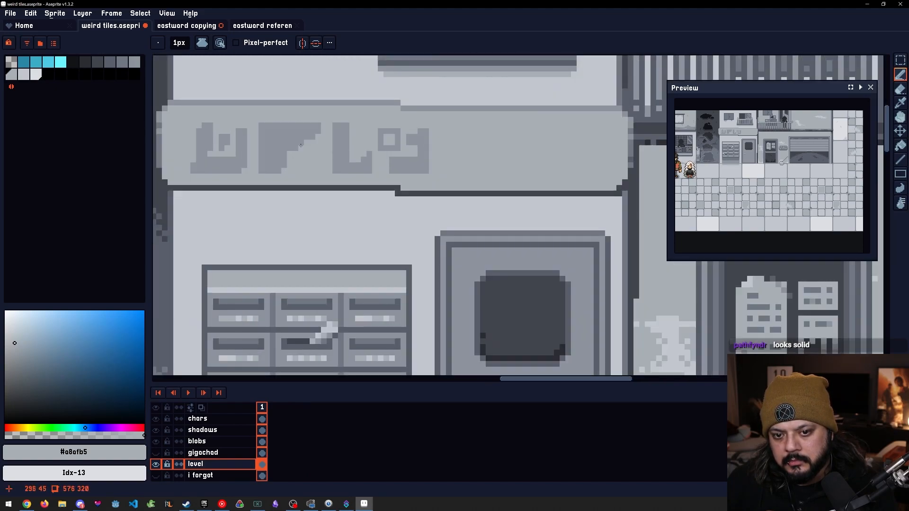
Narrow the second glyph by painting over its left columns in #a8afb5
drag(266, 125, 267, 173)
key(ctrl+z)
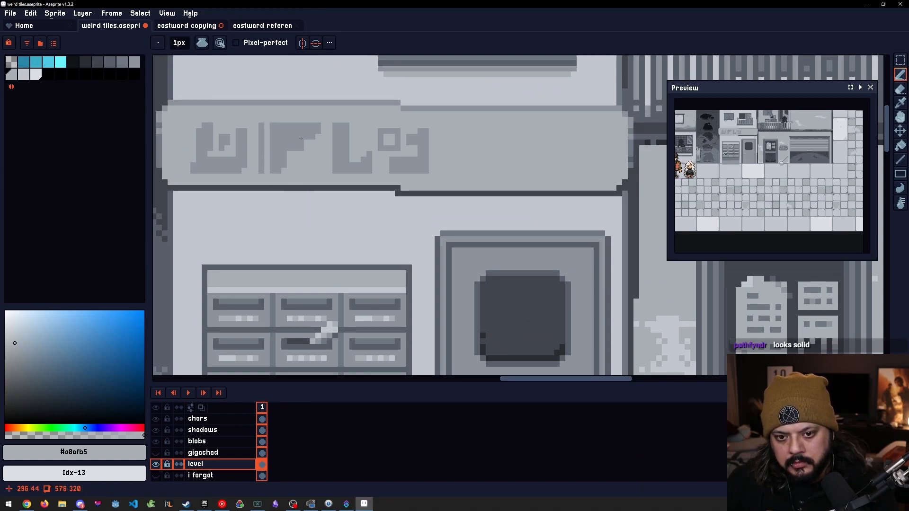
alt+click(296, 161)
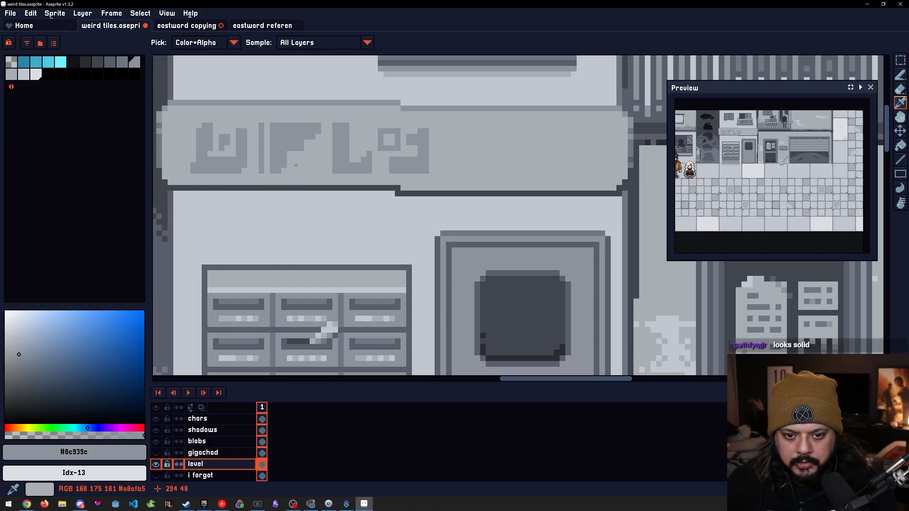
alt+click(270, 142)
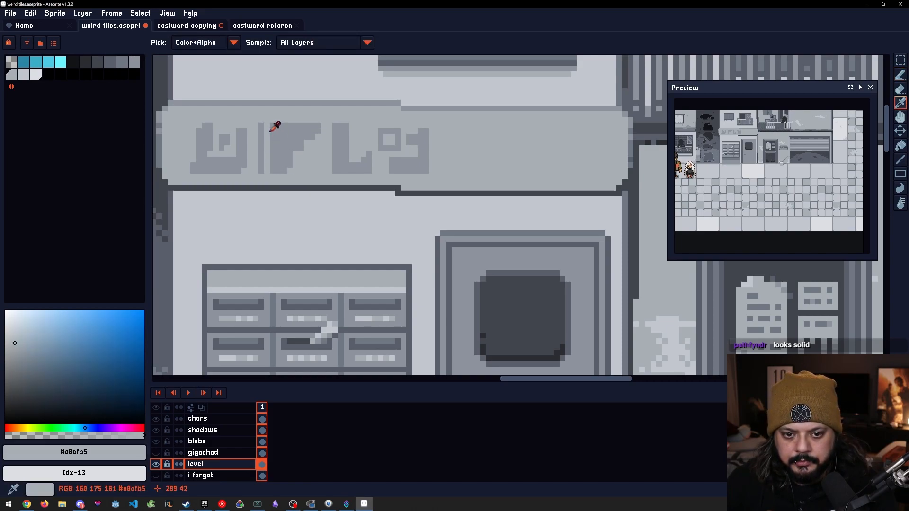
mouse_move(279, 124)
mouse_down()
mouse_move(275, 170)
mouse_move(273, 119)
mouse_move(262, 163)
mouse_move(262, 121)
mouse_move(279, 125)
mouse_move(279, 173)
mouse_up()
alt+click(286, 128)
Move the second, third and fourth sign glyphs together four pixels right and fill the vacated area with #a8afb5
key(m)
drag(430, 174, 276, 123)
key(Right)
key(Right)
key(Right)
key(Right)
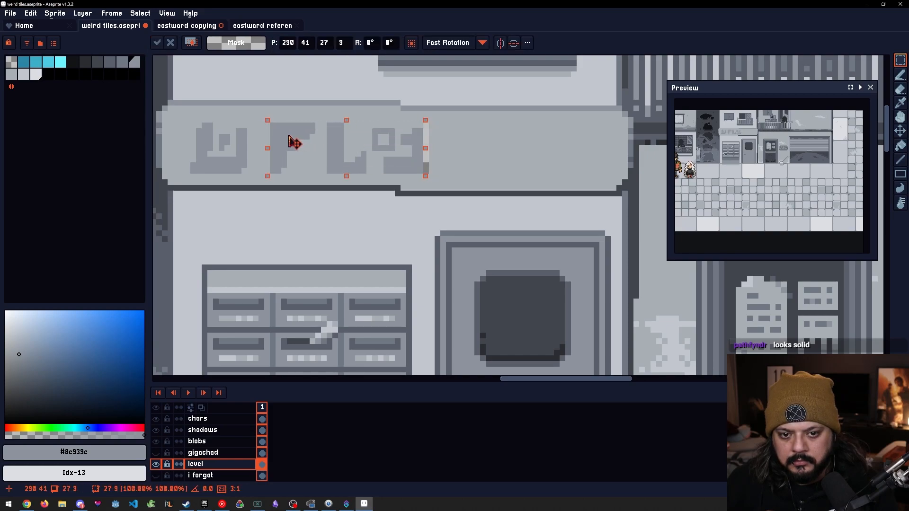
alt+click(267, 131)
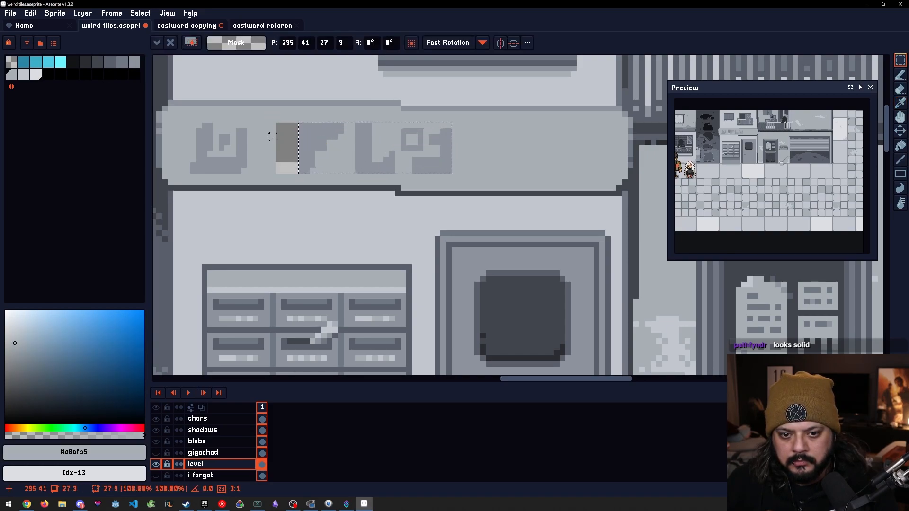
key(g)
click(286, 142)
Shift the fourth glyph, square ring and hook together, down one pixel and fill the vacated strip with #a8afb5
scroll(331, 151, right, 3)
alt+click(386, 152)
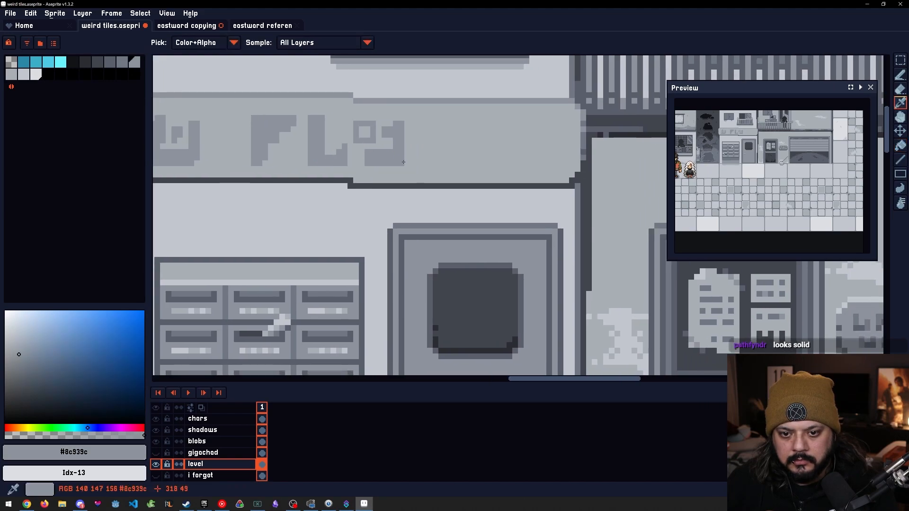
scroll(393, 146, right, 3)
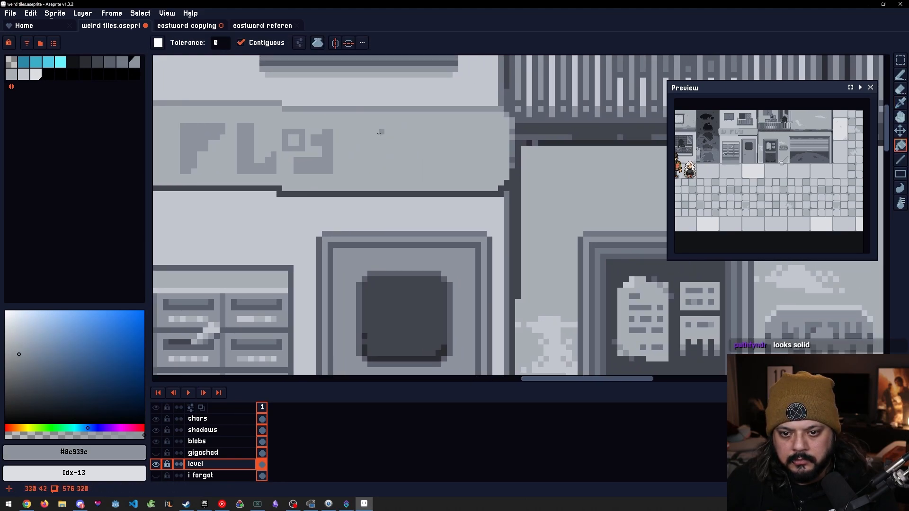
scroll(400, 140, left, 3)
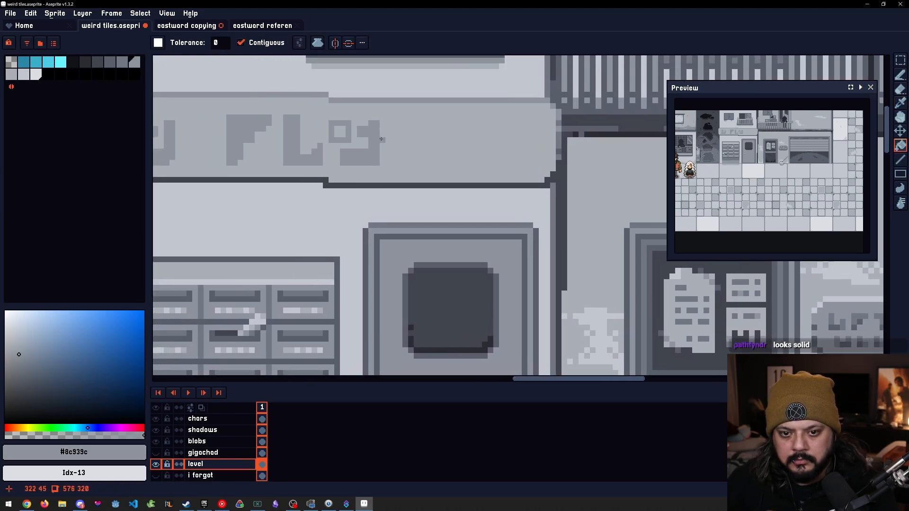
key(m)
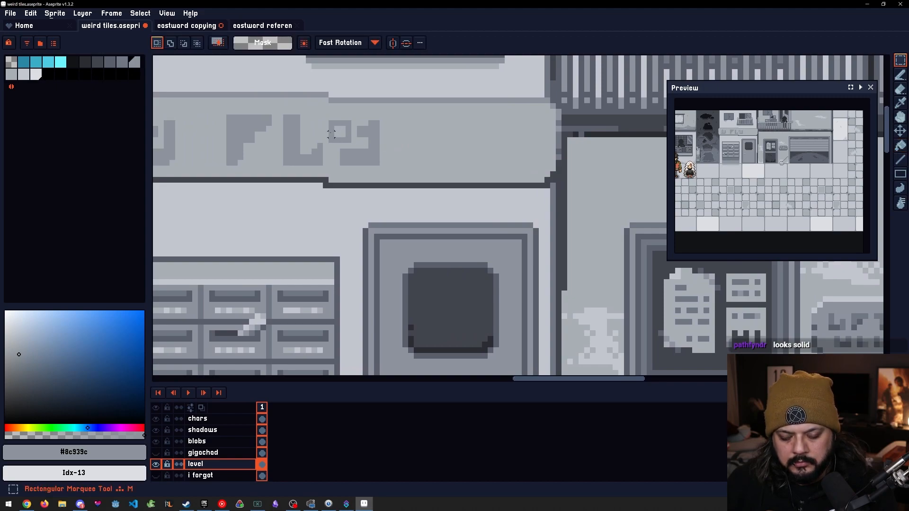
drag(328, 120, 380, 165)
drag(369, 148, 379, 161)
key(ctrl+d)
key(g)
alt+click(419, 145)
click(373, 123)
alt+click(374, 154)
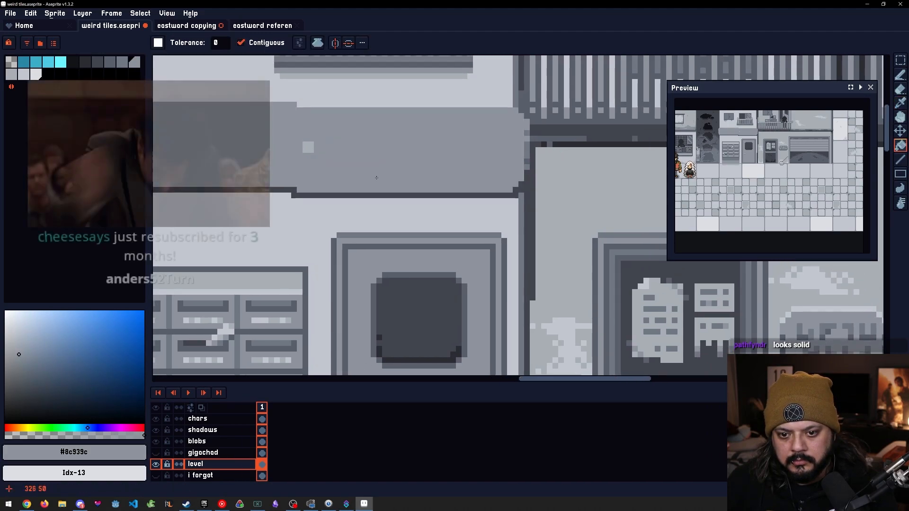
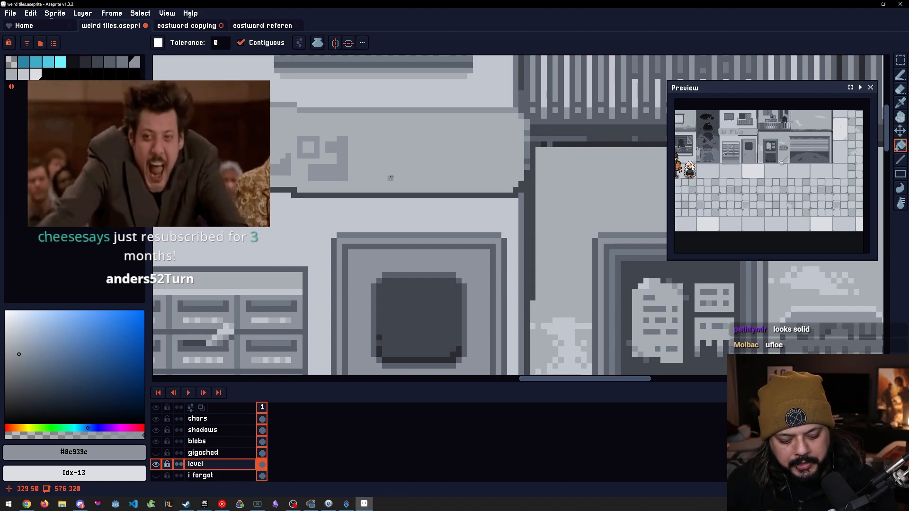
Draw a fifth glyph on the awning after the hooked one, a hollow C-shaped outline in #8c939c
key(b)
mouse_move(333, 190)
mouse_down()
mouse_move(464, 171)
mouse_move(383, 195)
mouse_move(439, 182)
mouse_move(401, 188)
mouse_move(410, 166)
mouse_up()
scroll(451, 171, down, 1)
drag(418, 289, 407, 190)
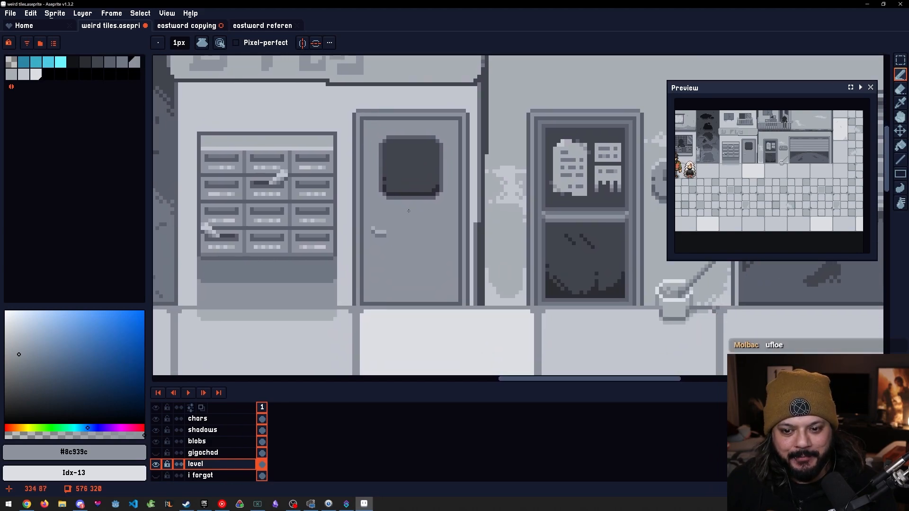
scroll(409, 212, up, 3)
scroll(398, 213, up, 3)
scroll(383, 218, up, 2)
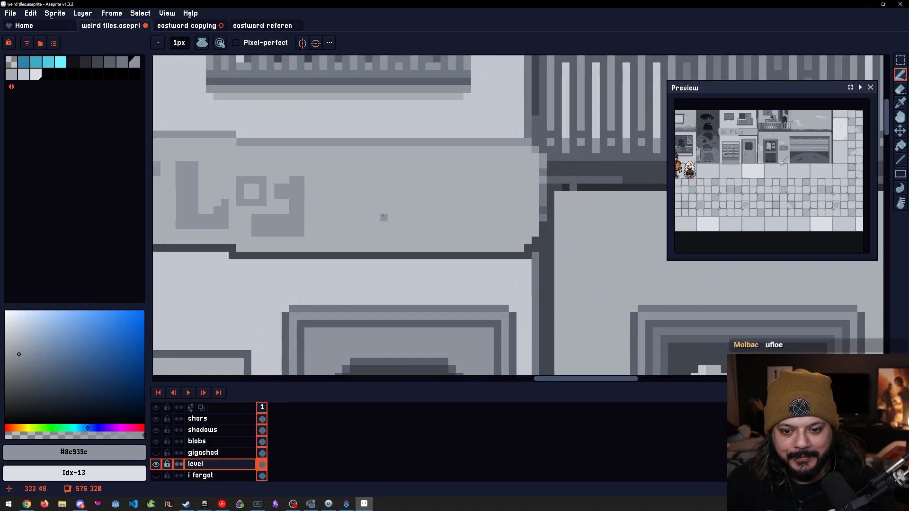
mouse_move(365, 230)
mouse_down()
mouse_move(555, 225)
mouse_move(425, 225)
mouse_move(467, 224)
mouse_move(465, 197)
mouse_move(422, 182)
mouse_move(429, 174)
mouse_up()
key(ctrl+z)
mouse_move(413, 228)
mouse_down()
mouse_move(456, 218)
mouse_move(429, 212)
mouse_move(454, 187)
mouse_move(448, 175)
mouse_move(419, 173)
mouse_move(413, 223)
mouse_up()
Clean up the fifth glyph's inner opening and right side with #a8afb5
alt+click(469, 190)
click(458, 190)
alt+click(425, 197)
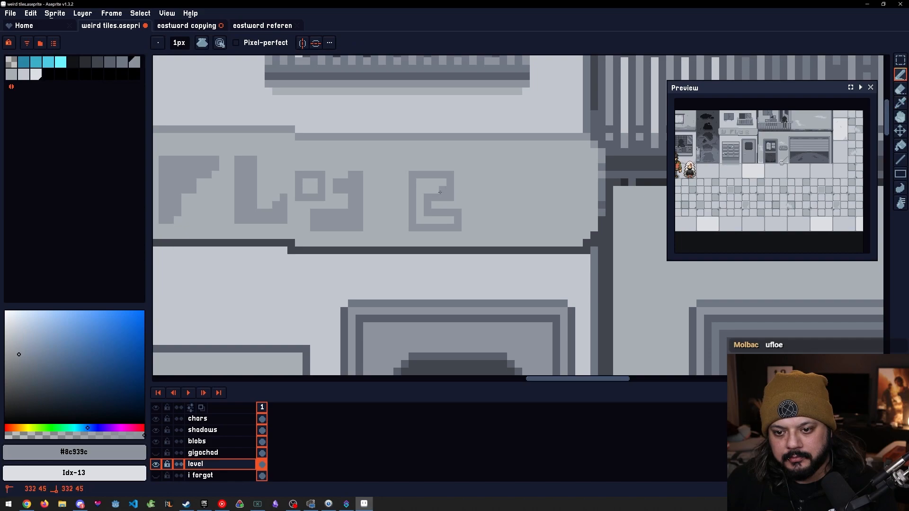
alt+click(468, 201)
drag(452, 198, 429, 196)
alt+click(430, 182)
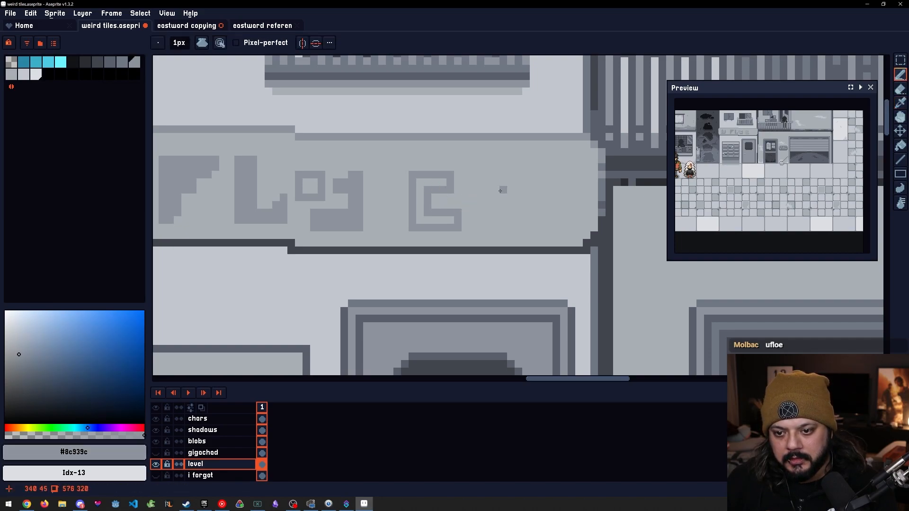
Draw a sixth glyph in #8c939c after the hollow C, a thick L shape with a stepped, rising tail
mouse_move(488, 175)
mouse_down()
mouse_move(492, 229)
mouse_move(519, 223)
mouse_move(536, 199)
mouse_move(515, 211)
mouse_move(508, 176)
mouse_move(504, 210)
mouse_move(507, 177)
mouse_move(493, 176)
mouse_move(496, 213)
mouse_up()
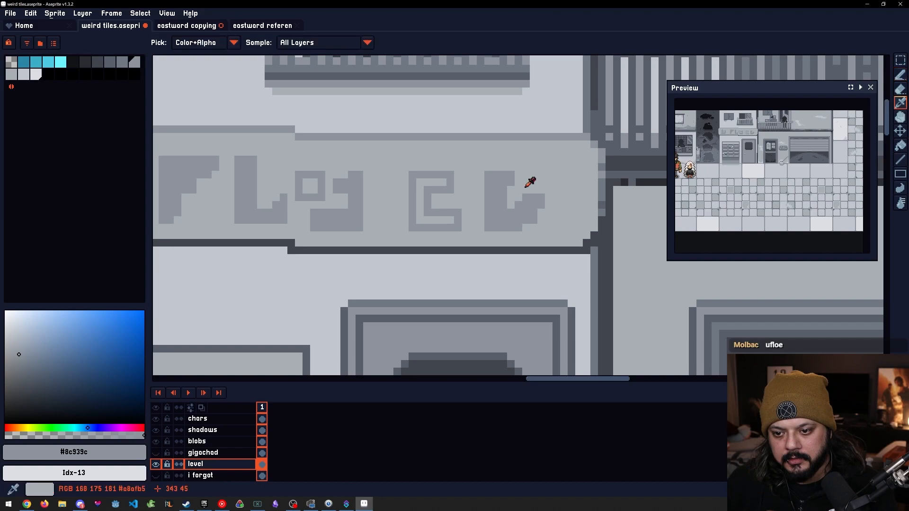
alt+click(523, 196)
drag(428, 205, 583, 194)
scroll(507, 200, down, 1)
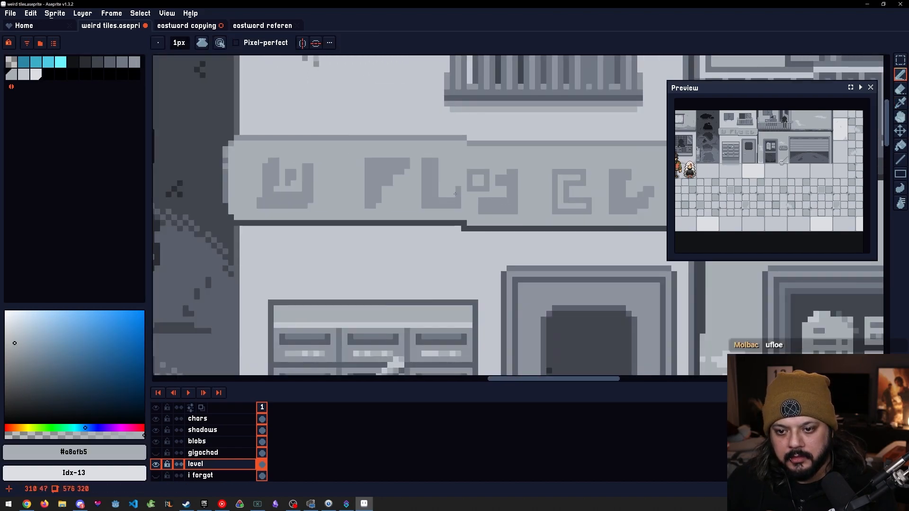
Shift the third glyph's upper stem one pixel right by repainting its edges in #8c939c and #a8afb5
drag(451, 184, 367, 174)
alt+click(367, 194)
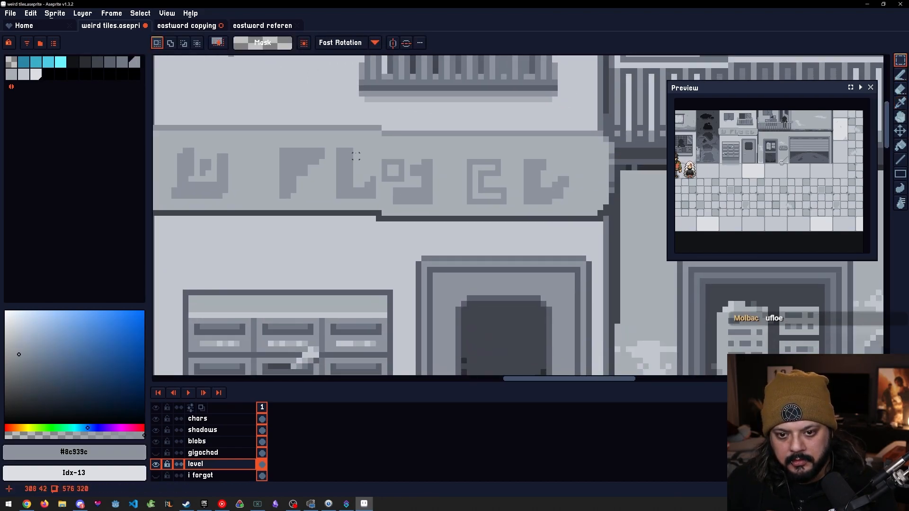
alt+click(349, 146)
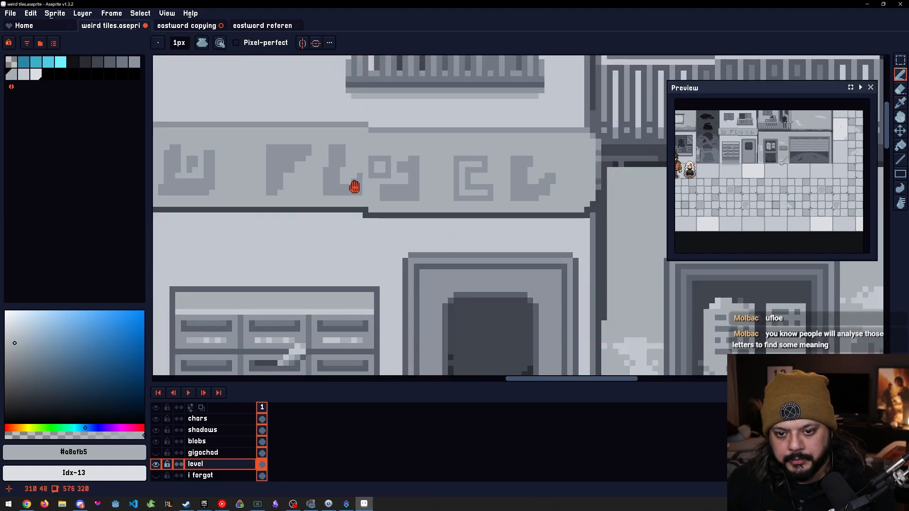
scroll(360, 186, up, 2)
alt+click(382, 148)
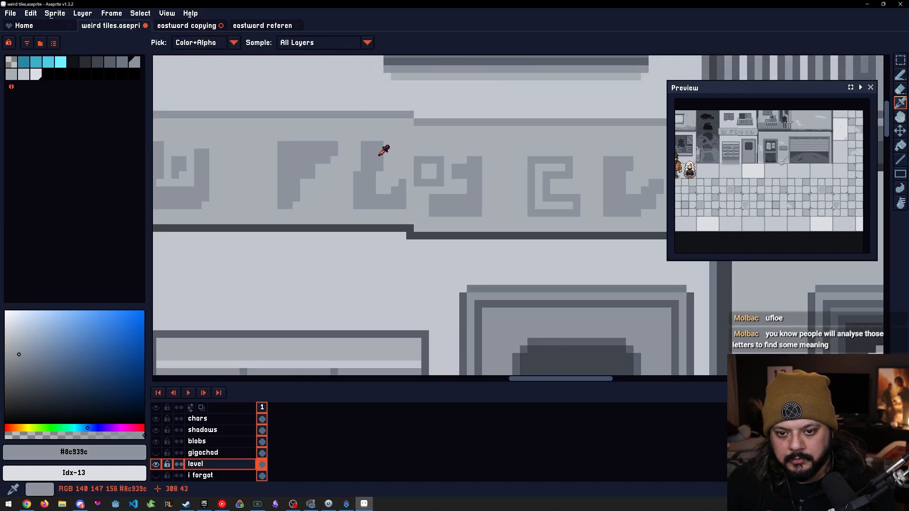
Shift the top of the third glyph's stem another pixel right so the stem leans in steps
scroll(384, 151, down, 2)
scroll(388, 152, up, 1)
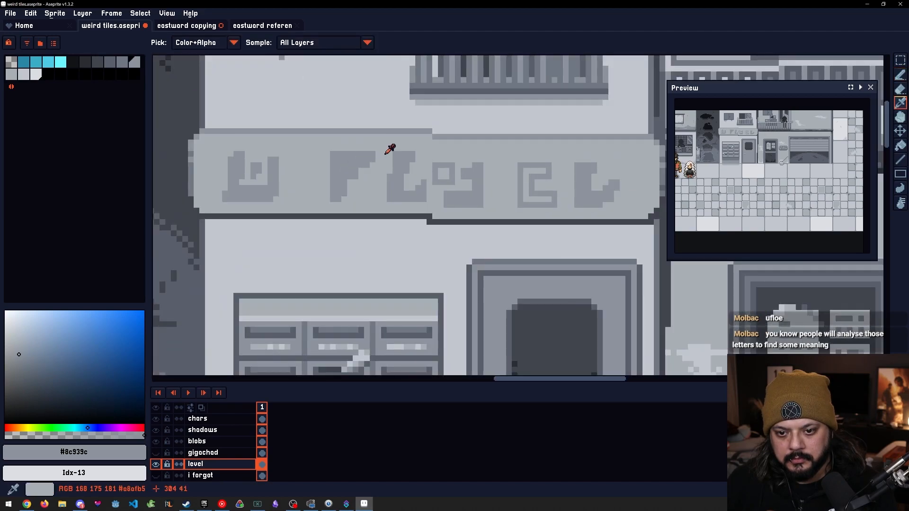
alt+click(393, 153)
scroll(443, 181, down, 1)
scroll(371, 158, up, 3)
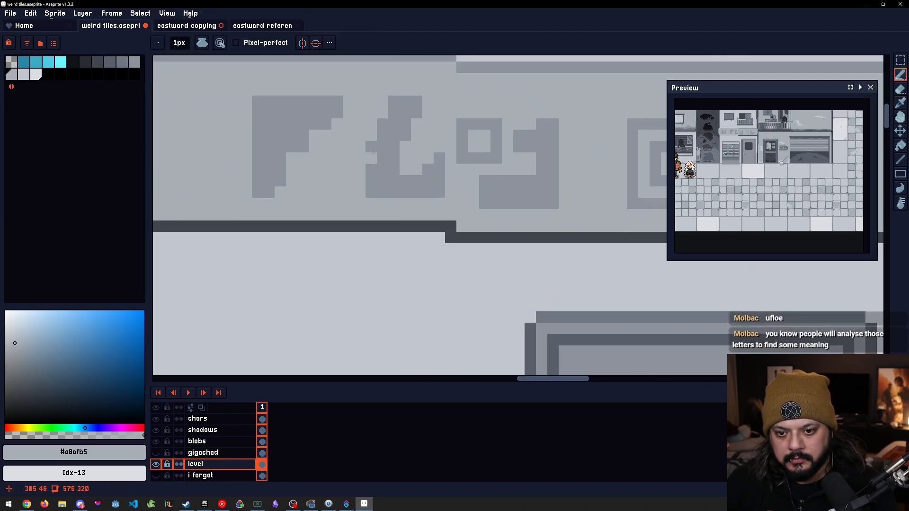
alt+click(401, 148)
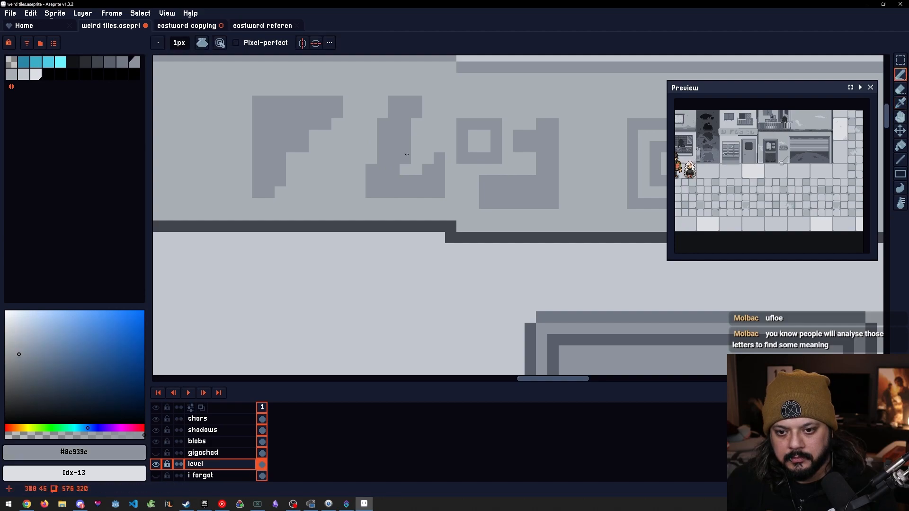
scroll(431, 167, down, 1)
scroll(424, 152, up, 1)
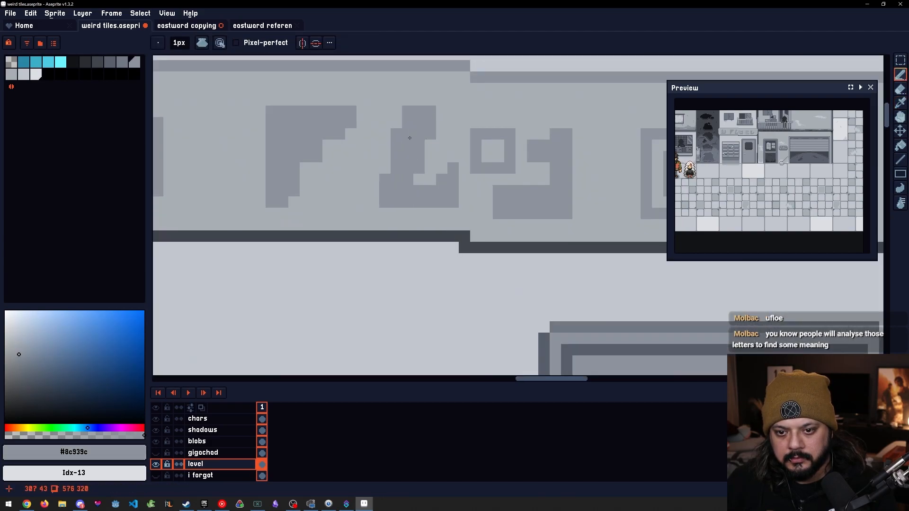
Move the third and fourth glyphs one pixel left and fill the vacated areas with #a8afb5
alt+click(381, 117)
scroll(431, 166, down, 3)
mouse_move(458, 181)
mouse_down()
mouse_move(390, 186)
mouse_move(337, 155)
mouse_move(310, 122)
mouse_up()
scroll(374, 183, up, 2)
key(m)
drag(337, 154, 329, 154)
click(407, 166)
mouse_move(430, 189)
mouse_down()
mouse_move(369, 134)
mouse_move(368, 142)
mouse_up()
click(385, 120)
key(g)
click(354, 152)
click(432, 143)
key(b)
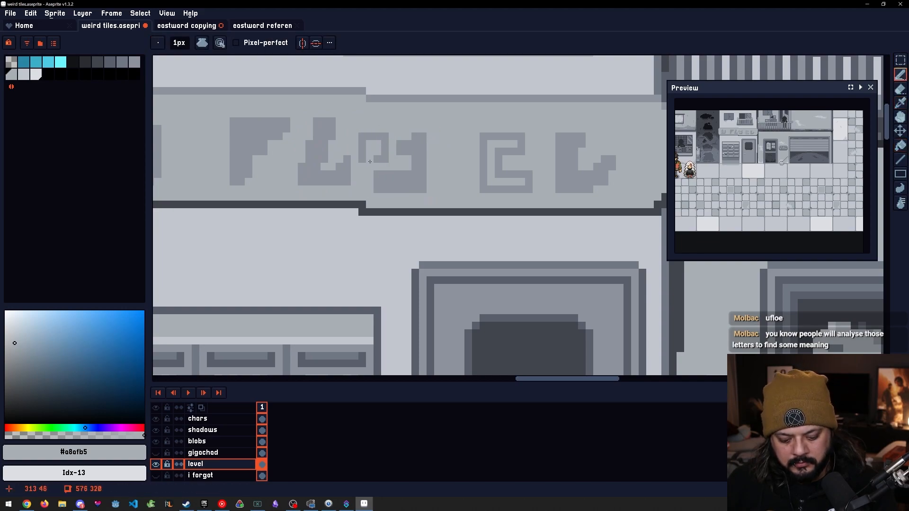
Move the second to fourth glyphs together one pixel left and fill the leftover strip with #a8afb5
key(m)
drag(362, 162, 363, 163)
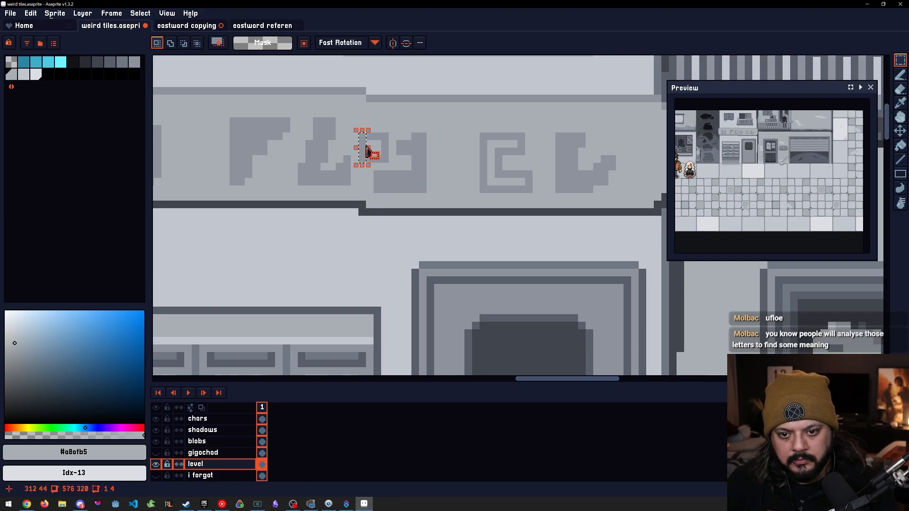
key(Delete)
drag(430, 190, 242, 142)
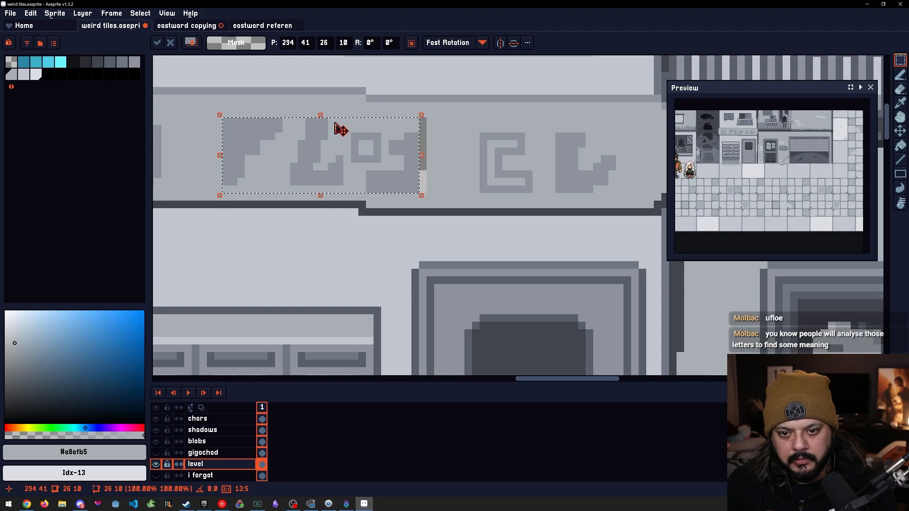
key(ctrl+d)
alt+click(461, 129)
key(g)
click(423, 134)
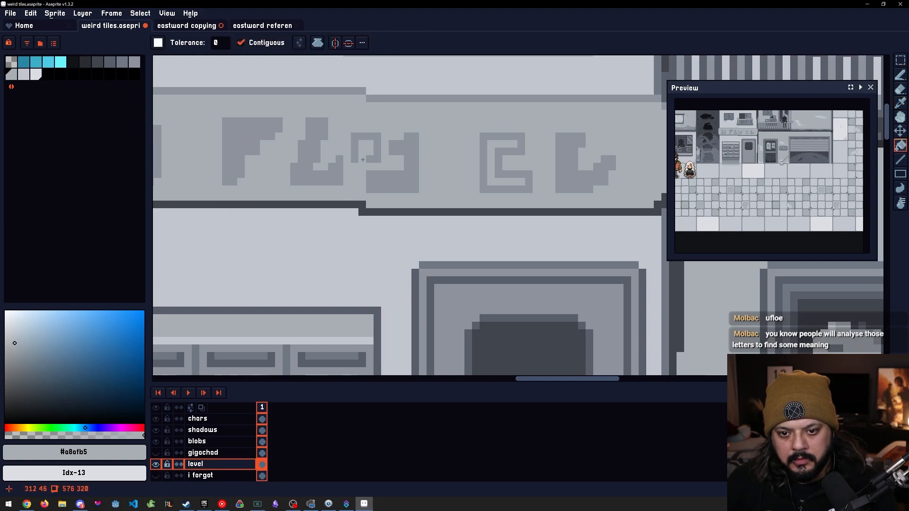
Offset the left part of the fourth glyph's square ring upward by one pixel and fill the gap with #a8afb5
key(m)
mouse_move(363, 160)
mouse_down()
mouse_move(355, 136)
mouse_move(361, 143)
mouse_up()
click(438, 152)
key(g)
click(356, 159)
scroll(360, 161, down, 6)
scroll(424, 179, up, 3)
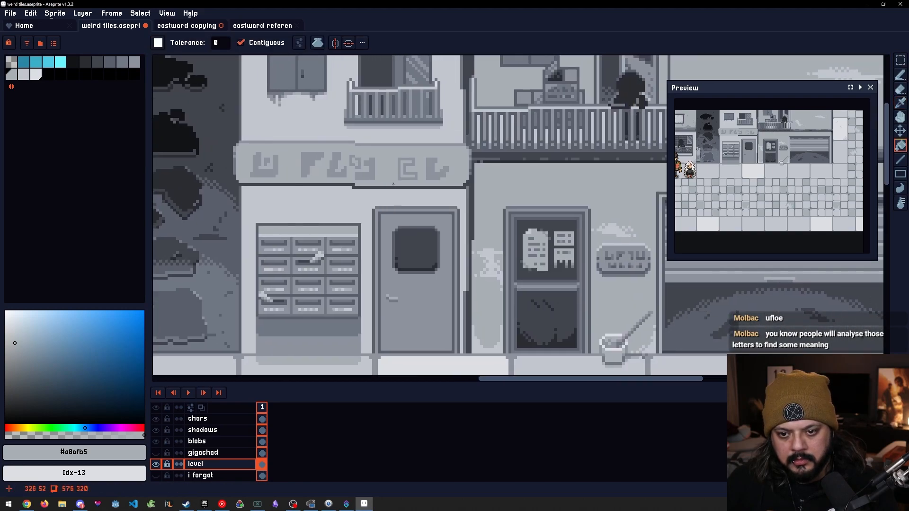
scroll(424, 179, up, 1)
click(323, 131)
key(ctrl+z)
click(325, 130)
key(ctrl+z)
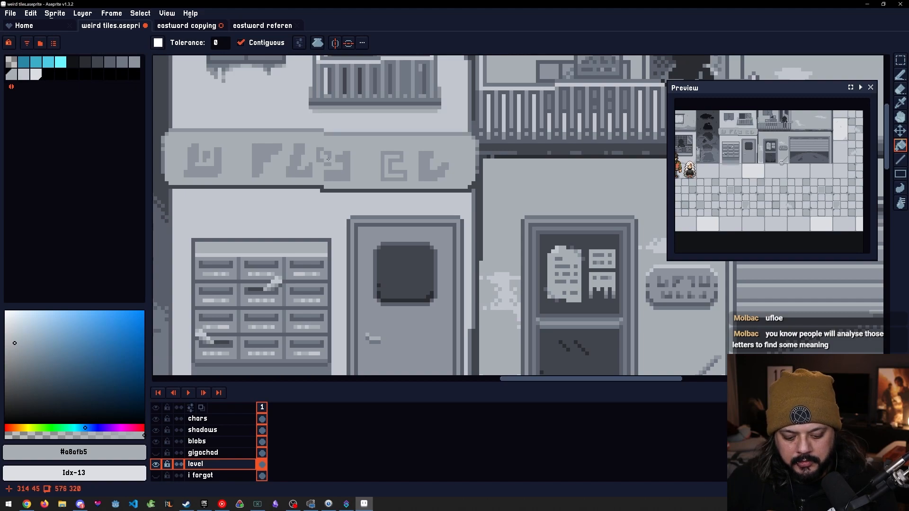
Paint over the overlapping dark pixel at the step in the awning's lower edge with #c2c6cf
key(m)
mouse_move(325, 129)
mouse_down()
mouse_move(366, 204)
mouse_move(363, 189)
mouse_move(415, 174)
mouse_up()
key(ctrl+d)
alt+click(314, 191)
key(b)
scroll(365, 185, up, 1)
Slant the sixth glyph by shifting its upper stem up and to the right in steps
key(m)
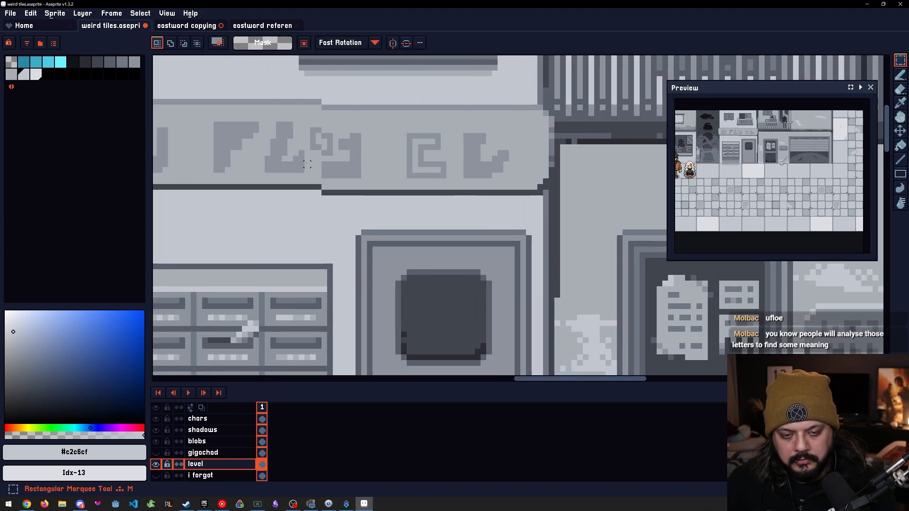
drag(307, 171, 483, 148)
click(436, 149)
Raise the fifth glyph's top edge by one pixel row and fill its hollow interior with #8c939c
key(i)
click(432, 137)
key(b)
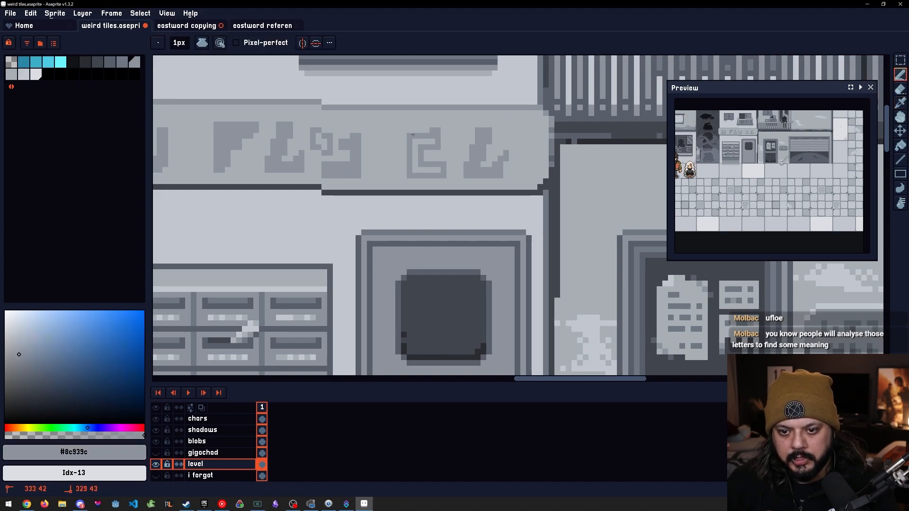
key(i)
key(g)
click(423, 142)
key(i)
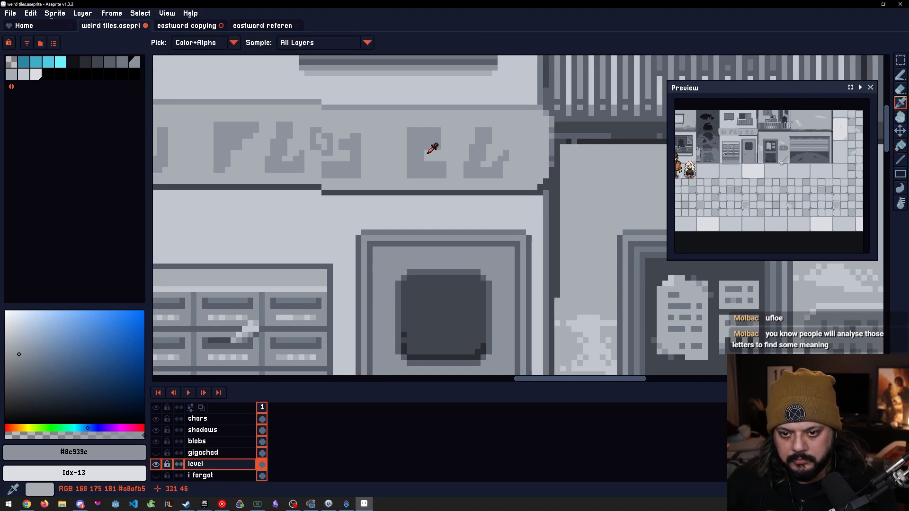
click(430, 148)
key(g)
click(430, 147)
key(ctrl+z)
click(431, 147)
key(ctrl+z)
Cut the fifth glyph's upper-left corner into steps with #a8afb5 and extend its top bar one pixel right in #8c939c
key(b)
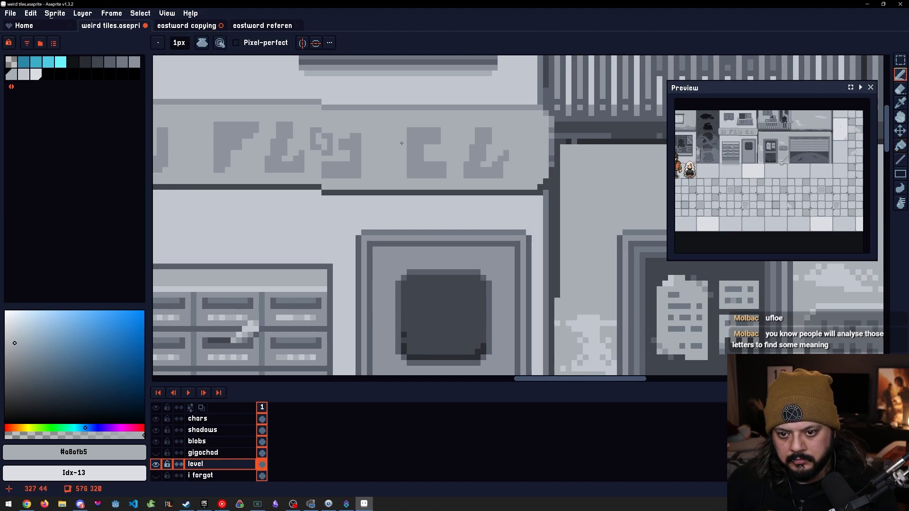
click(409, 130)
alt+click(411, 123)
alt+click(444, 127)
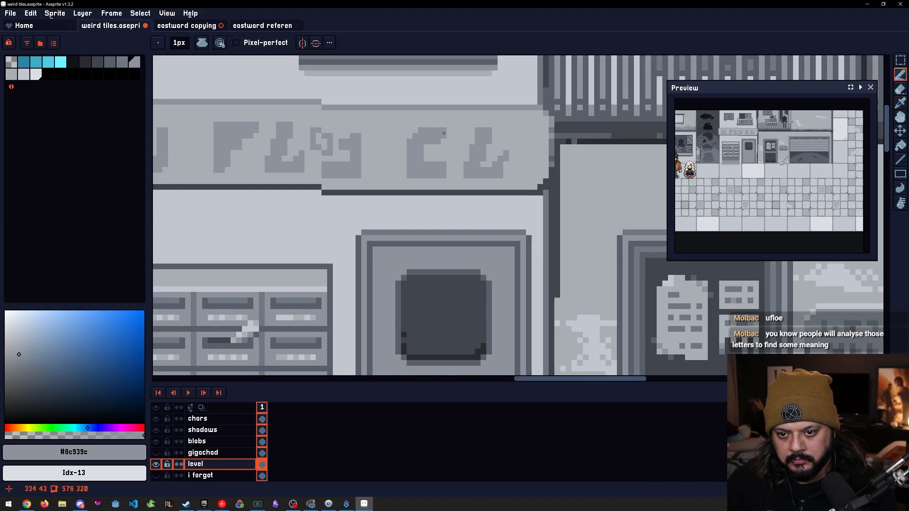
drag(430, 178, 451, 153)
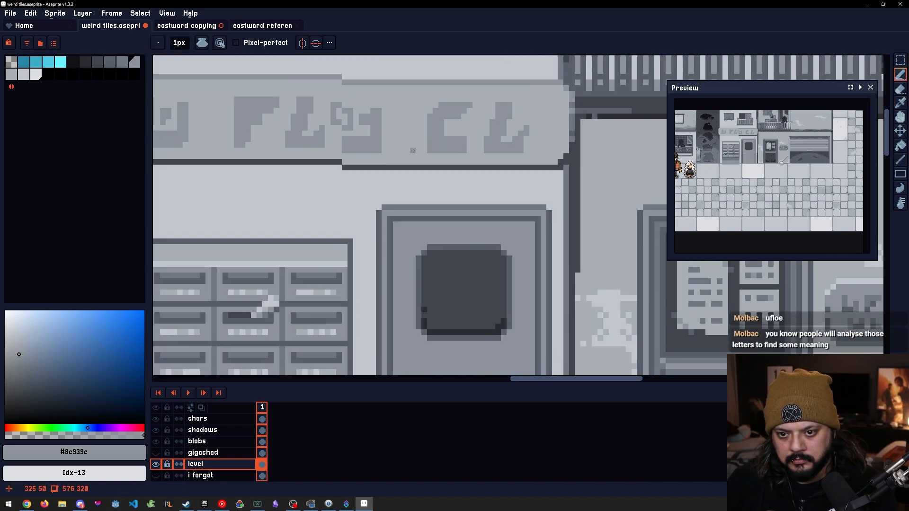
Extend the fifth glyph's base two pixels left in #8c939c and trim its lower-right end with #a8afb5
alt+click(413, 150)
alt+click(430, 148)
click(423, 146)
alt+click(467, 148)
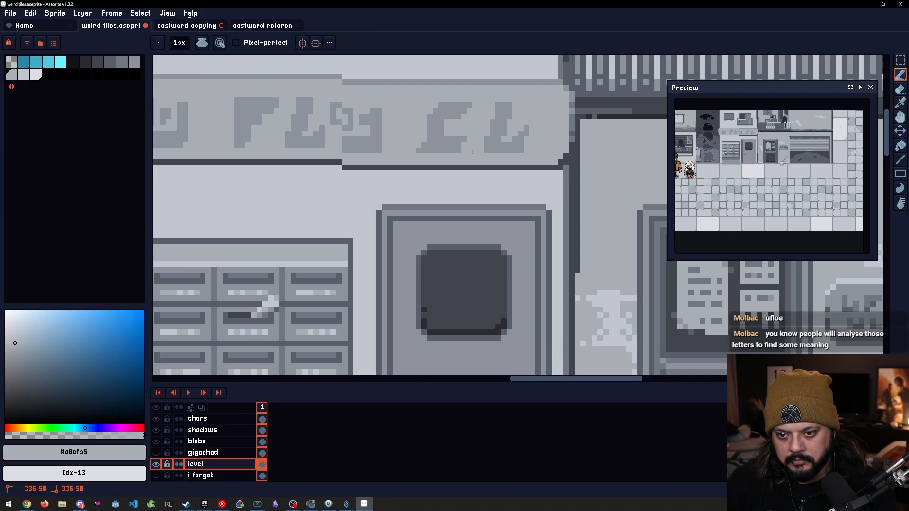
scroll(458, 152, down, 3)
scroll(555, 159, up, 4)
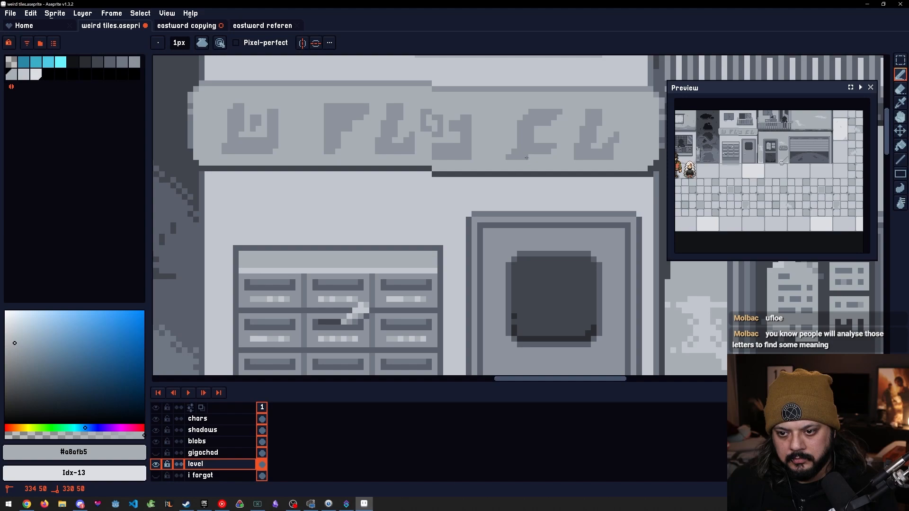
Try to erase the fifth glyph's bottom pixel row with #a8afb5
drag(527, 158, 509, 158)
key(ctrl+z)
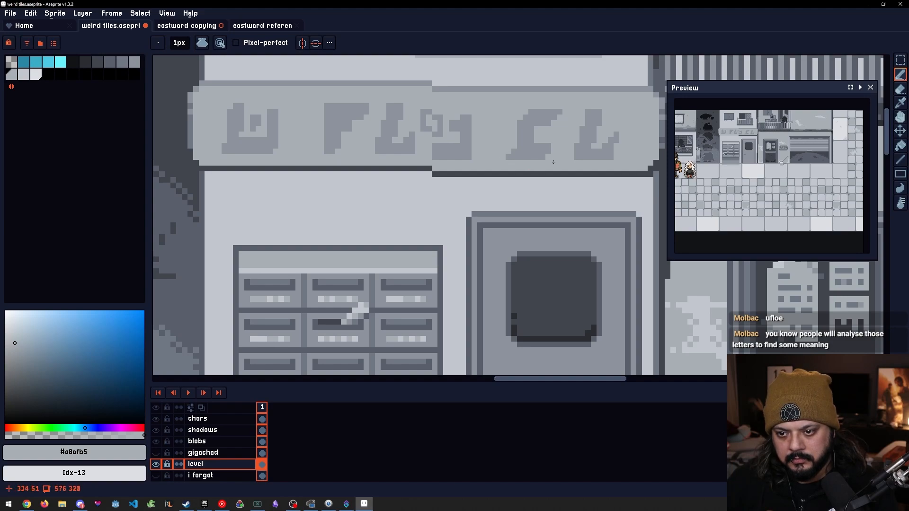
alt+click(535, 141)
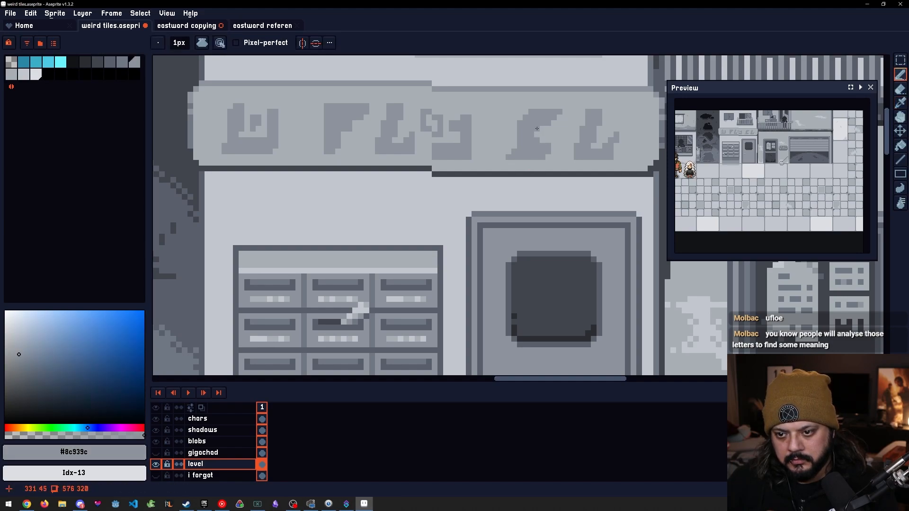
scroll(536, 155, down, 2)
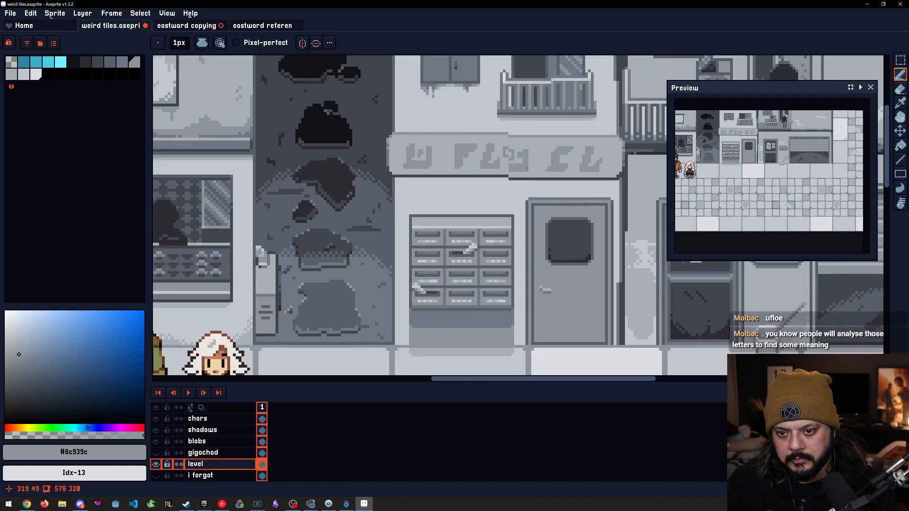
scroll(458, 182, up, 2)
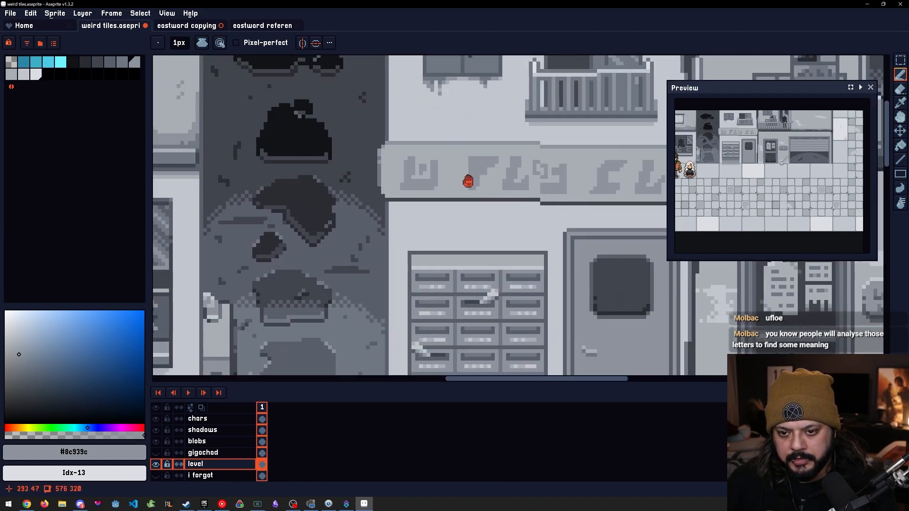
Move the first glyph up one pixel, fill the gap left behind with #a8afb5, and measure the first two glyphs
key(m)
mouse_move(421, 157)
mouse_down()
mouse_move(465, 189)
mouse_move(460, 183)
mouse_up()
key(ctrl+d)
key(i)
click(484, 188)
key(g)
click(460, 188)
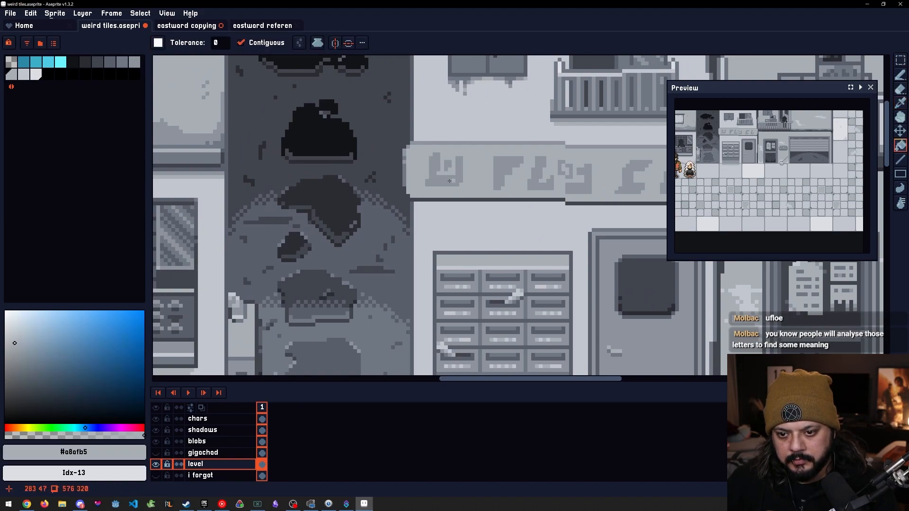
key(m)
drag(430, 153, 458, 185)
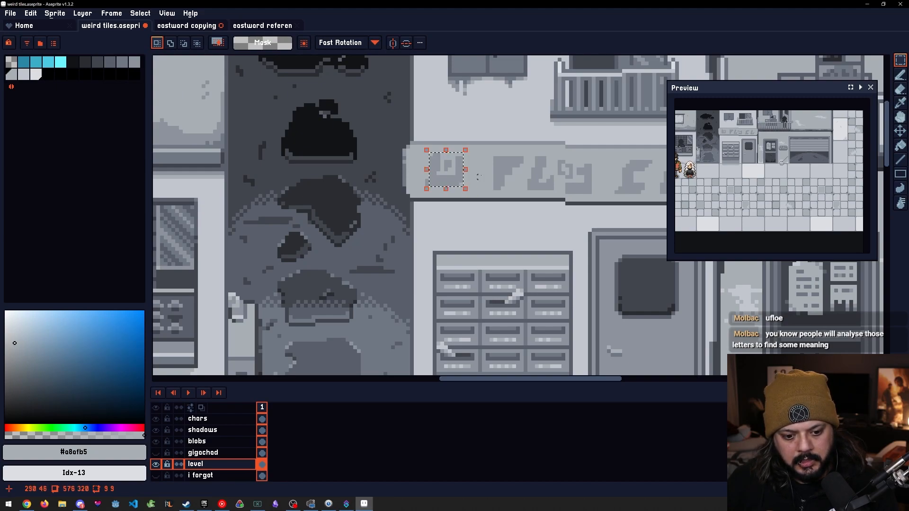
drag(497, 157, 503, 192)
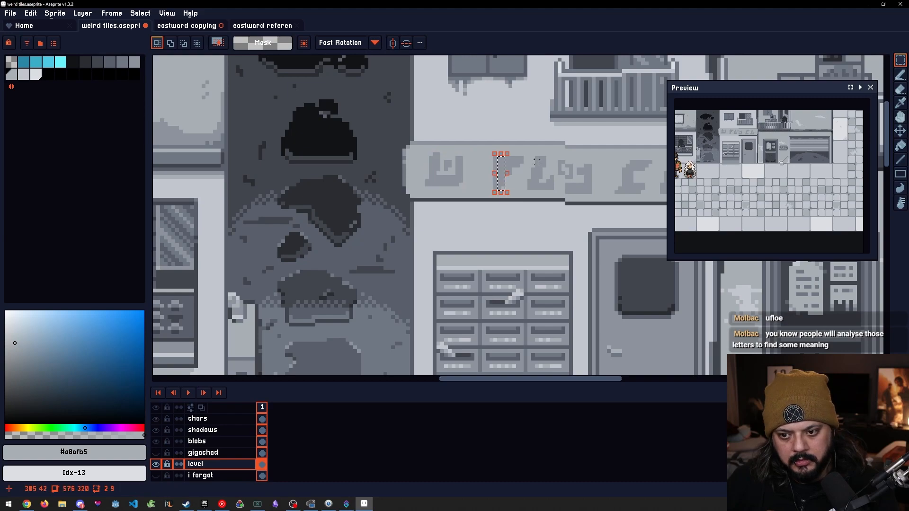
mouse_move(540, 159)
mouse_down()
mouse_move(545, 178)
mouse_move(587, 190)
mouse_move(589, 162)
mouse_move(518, 166)
mouse_up()
key(ctrl+d)
Trim one pixel column off the fourth glyph's left edge with #a8afb5 and add one along its right edge in #8c939c
alt+click(590, 162)
key(b)
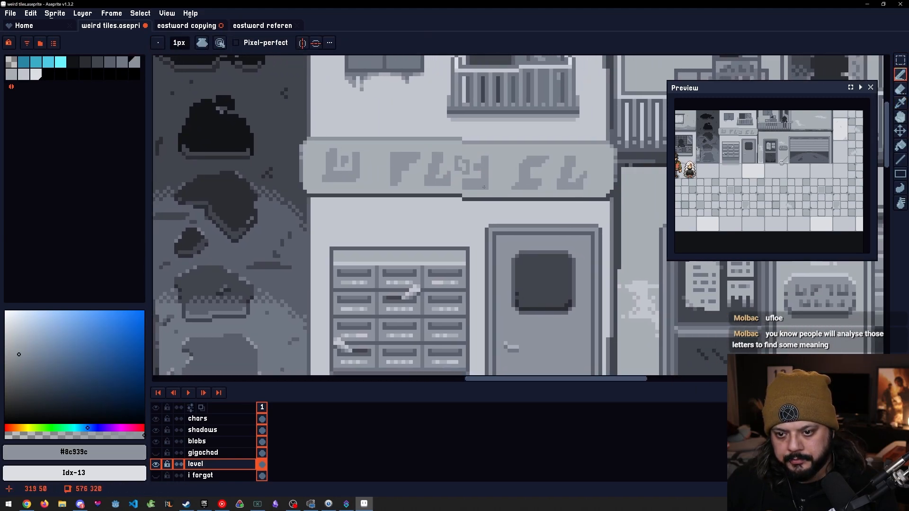
scroll(485, 187, up, 2)
alt+click(457, 189)
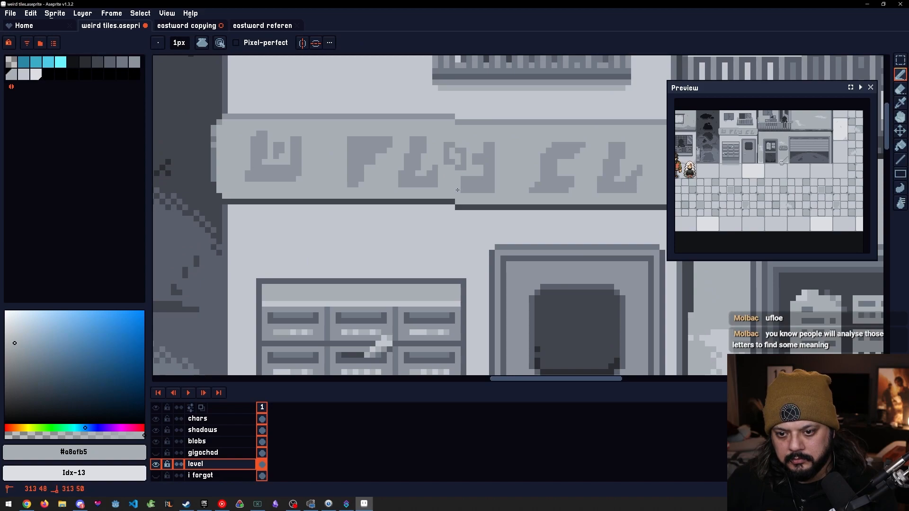
alt+click(492, 189)
drag(497, 190, 496, 142)
key(m)
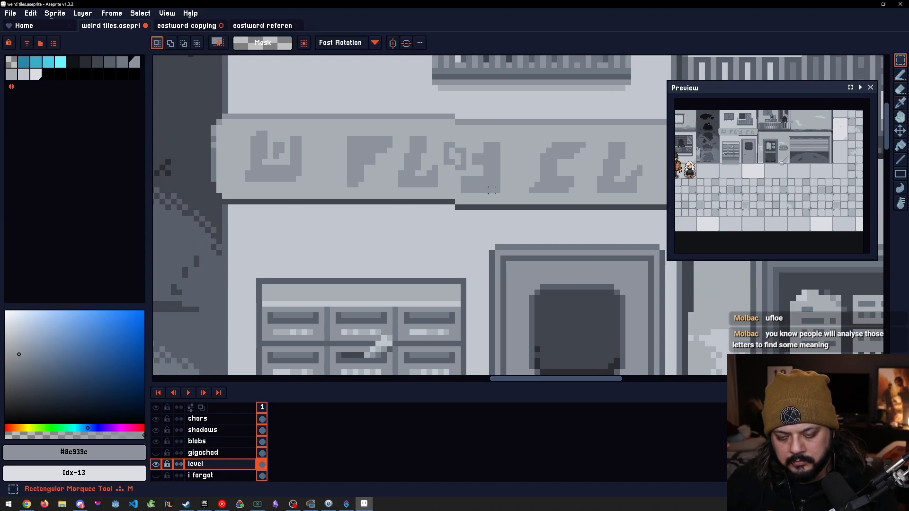
mouse_move(497, 191)
mouse_down()
mouse_move(480, 156)
mouse_move(410, 158)
mouse_move(410, 148)
mouse_up()
key(ctrl+d)
scroll(403, 163, up, 1)
key(b)
drag(381, 121, 308, 188)
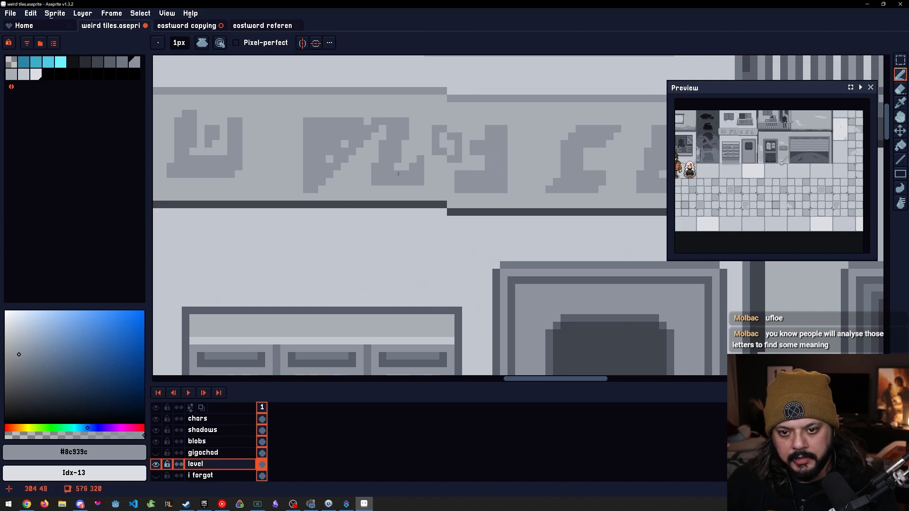
key(ctrl+z)
Cut the fourth glyph's lower-right corner into steps with #a8afb5
drag(519, 151, 487, 165)
scroll(487, 166, up, 1)
key(alt)
alt+click(475, 220)
key(ctrl+z)
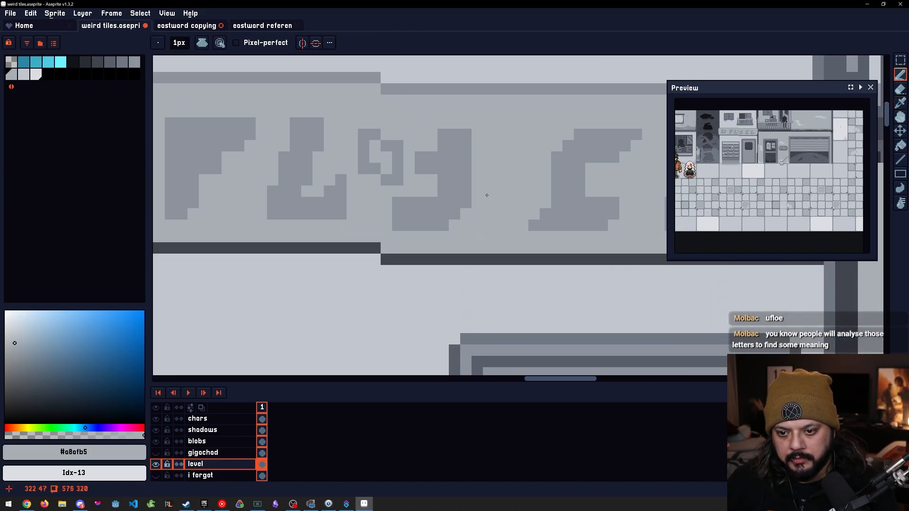
Slant the fourth glyph's top by adding pixels at its upper right in #8c939c and trimming its upper-left corner with #a8afb5
alt+click(469, 139)
click(472, 141)
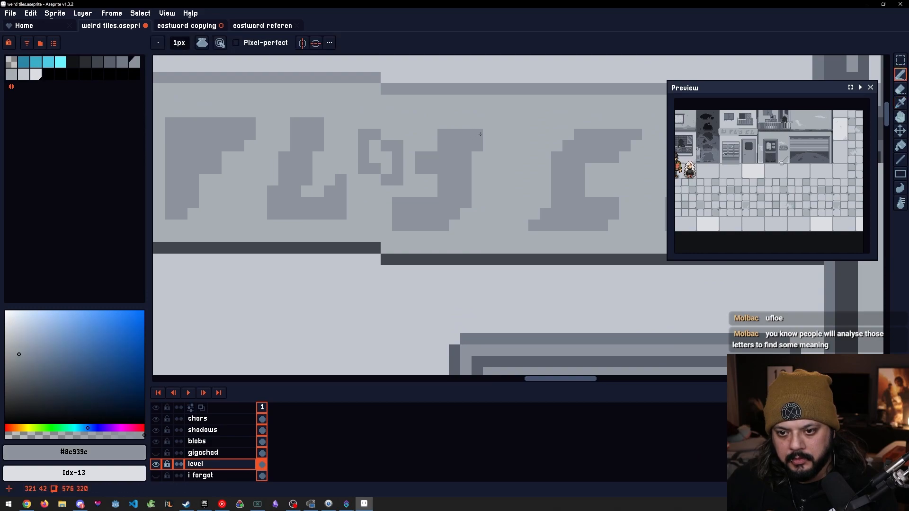
alt+click(454, 116)
click(440, 137)
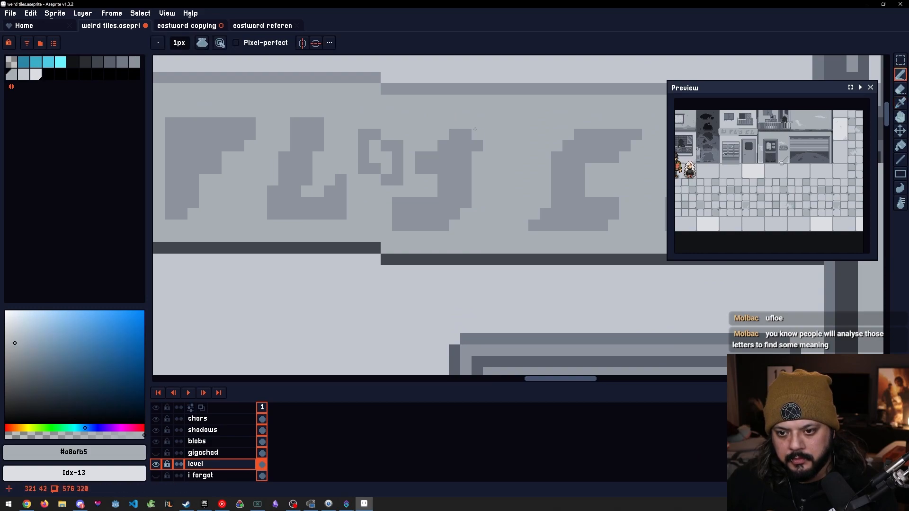
alt+click(479, 135)
click(488, 135)
click(454, 123)
key(ctrl+z)
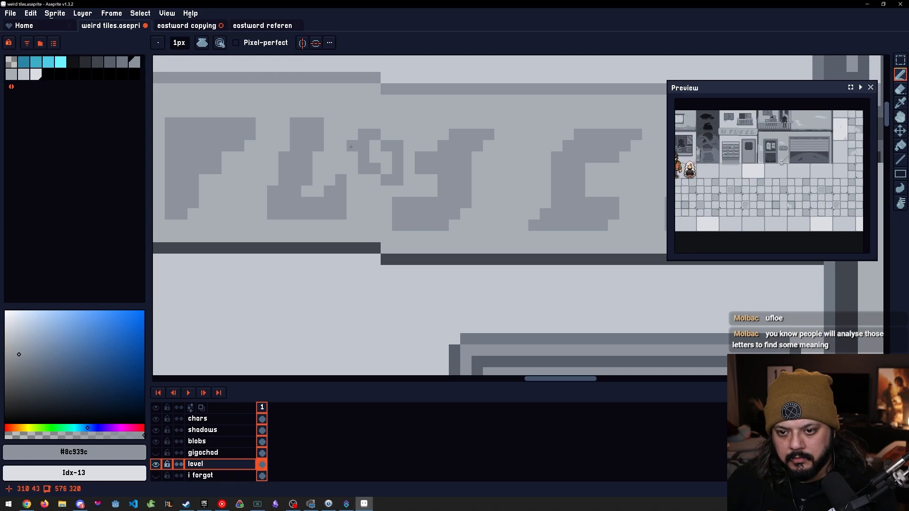
Step the fourth glyph's lower-left corner inward with #a8afb5 and review the whole sign
drag(409, 158, 474, 134)
alt+click(453, 176)
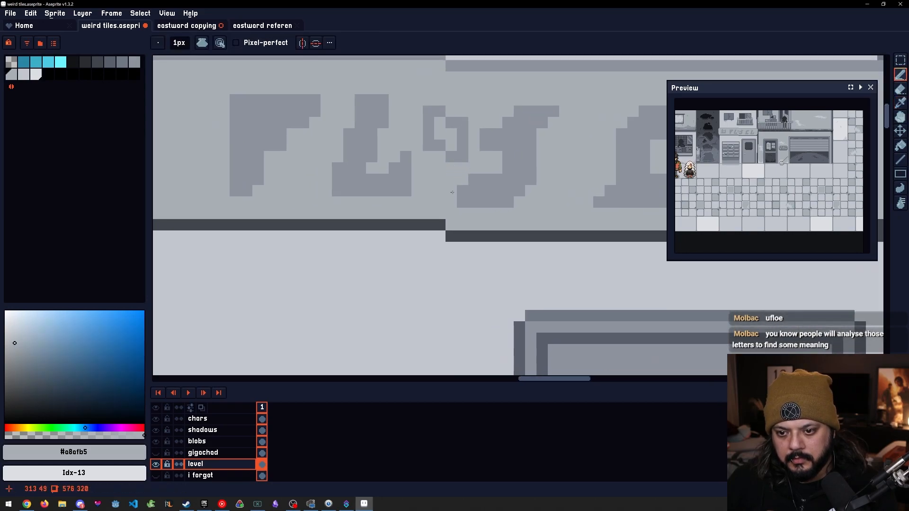
scroll(441, 198, down, 3)
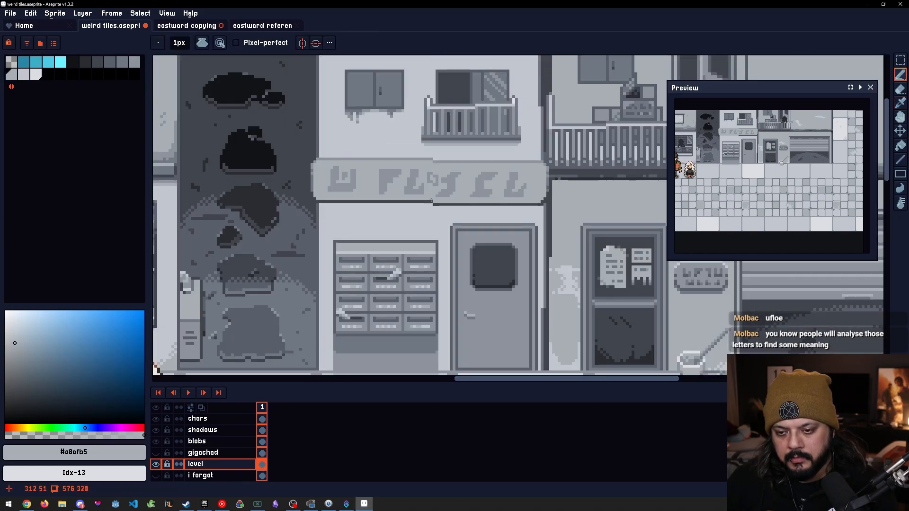
scroll(455, 183, right, 2)
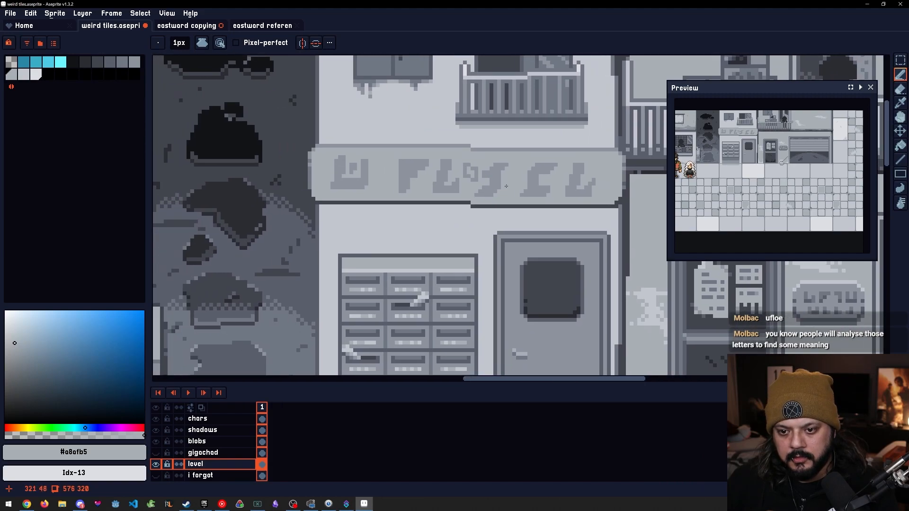
drag(441, 184, 397, 186)
scroll(408, 174, up, 2)
scroll(408, 174, down, 2)
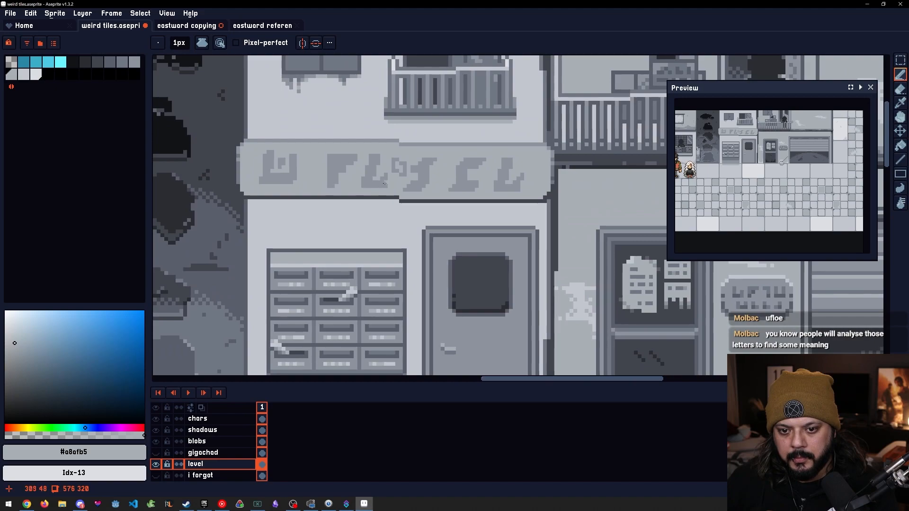
Slant the second glyph by extending its foot left in #8c939c and cutting its upper corners with #a8afb5
scroll(327, 190, up, 4)
alt+click(316, 185)
click(302, 193)
alt+click(320, 108)
click(325, 114)
click(337, 102)
click(404, 103)
key(ctrl+z)
click(404, 113)
scroll(375, 163, down, 4)
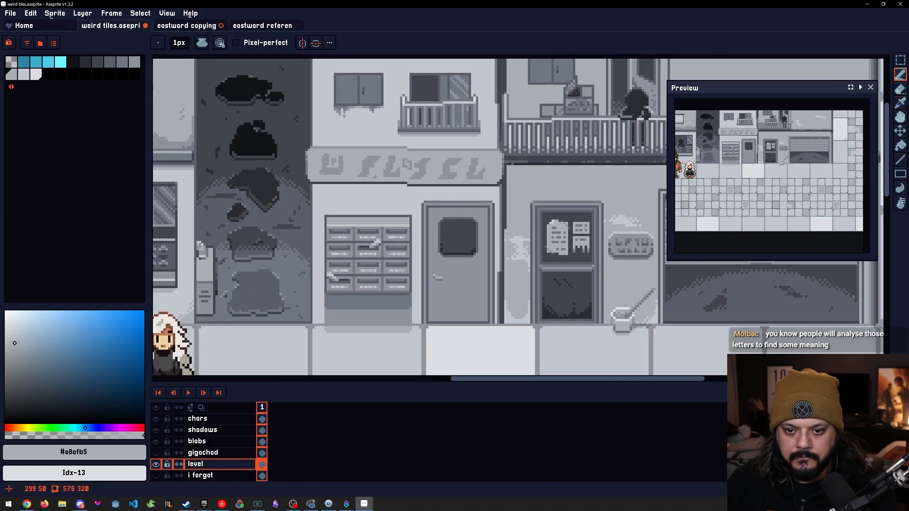
Build out a crossbar on the second glyph's stem in #8c939c to form a slanted F shape
scroll(373, 172, up, 5)
alt+click(375, 148)
click(375, 159)
click(364, 159)
click(386, 160)
click(398, 149)
click(386, 182)
scroll(386, 185, down, 3)
scroll(377, 199, up, 2)
Trim the first glyph's lower-right corner with #a8afb5 and extend its right stem's top to the upper right in #8c939c
alt+click(362, 124)
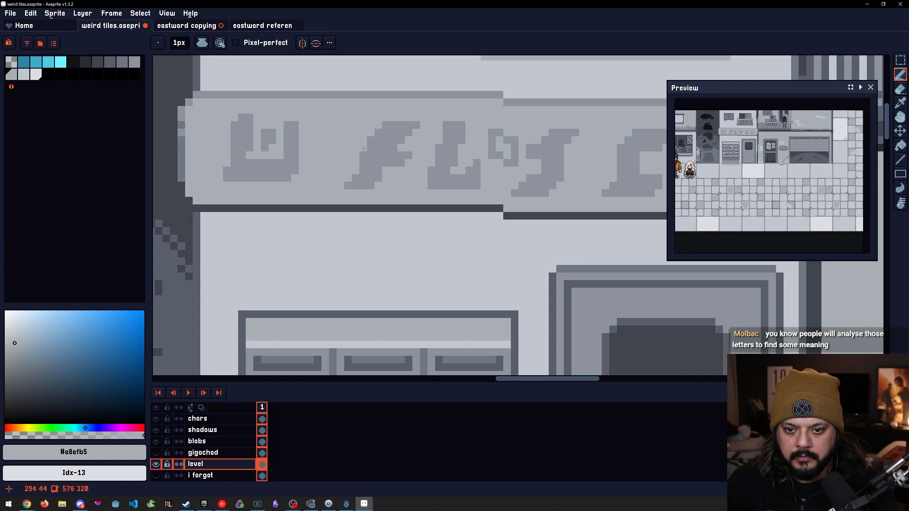
scroll(362, 148, down, 2)
mouse_move(354, 168)
mouse_down()
mouse_move(404, 172)
mouse_move(393, 170)
mouse_up()
scroll(315, 155, up, 4)
alt+click(349, 115)
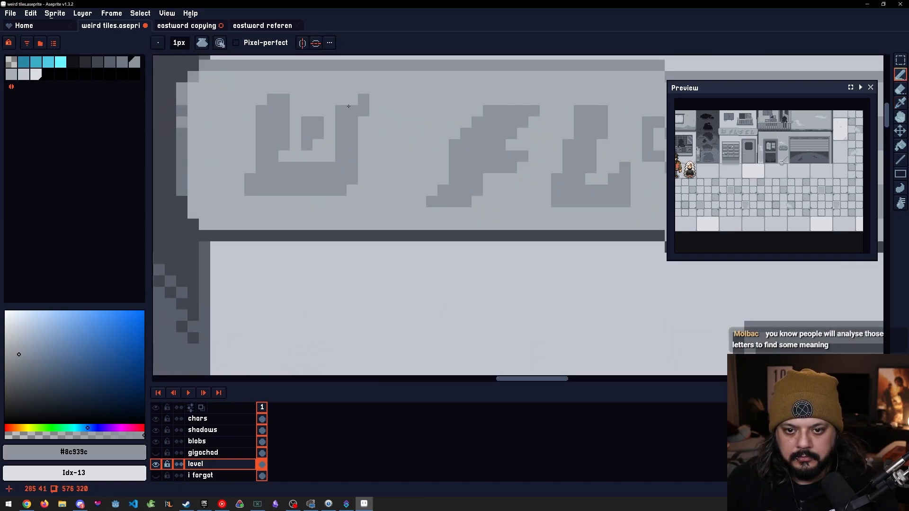
scroll(352, 116, down, 3)
scroll(417, 142, down, 2)
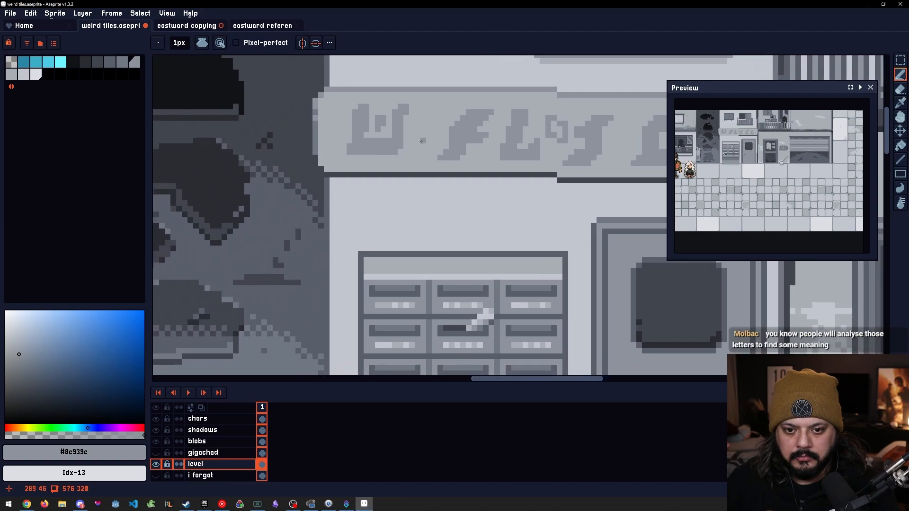
scroll(401, 170, right, 3)
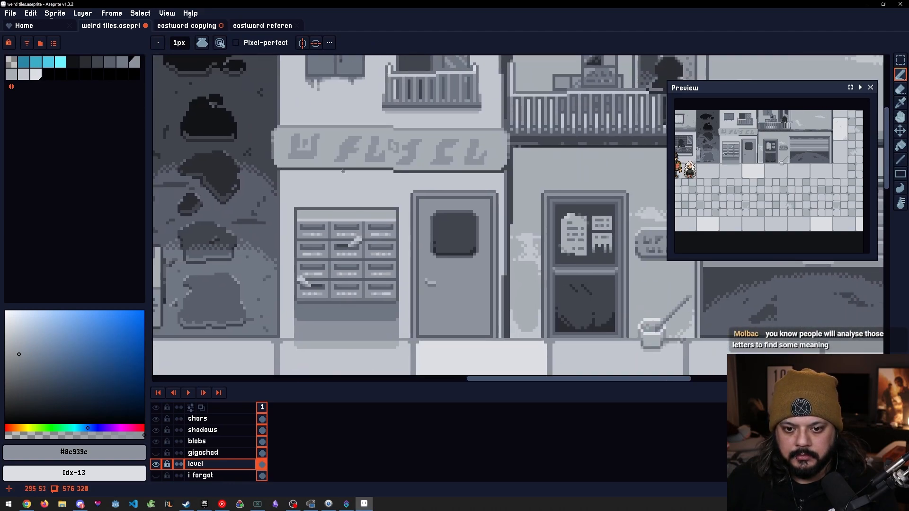
scroll(343, 170, up, 2)
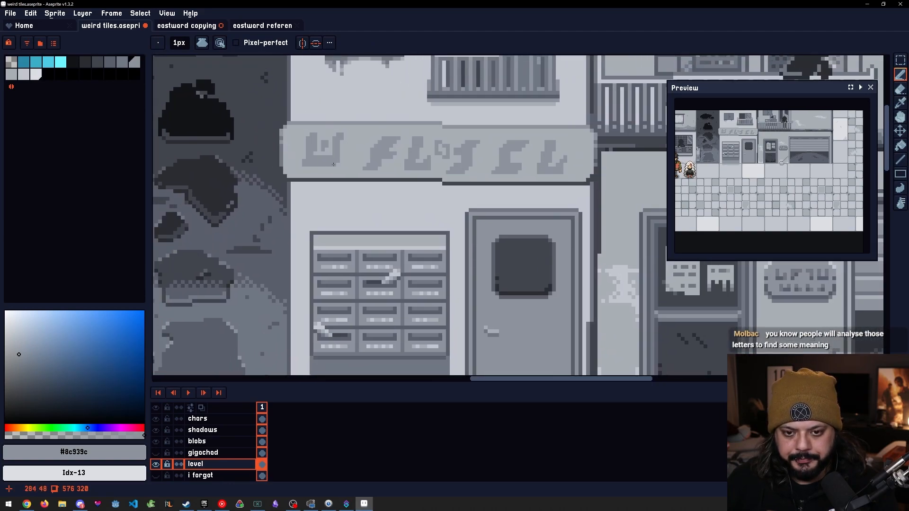
Compare the spacing above and below the glyphs, move the first glyph down one pixel and fill the gap with #a8afb5
key(m)
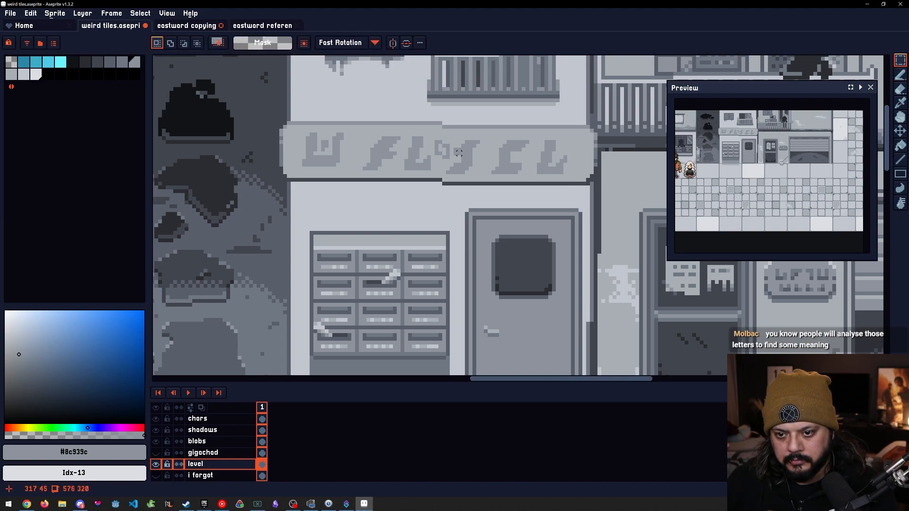
scroll(458, 152, up, 1)
drag(386, 115, 393, 129)
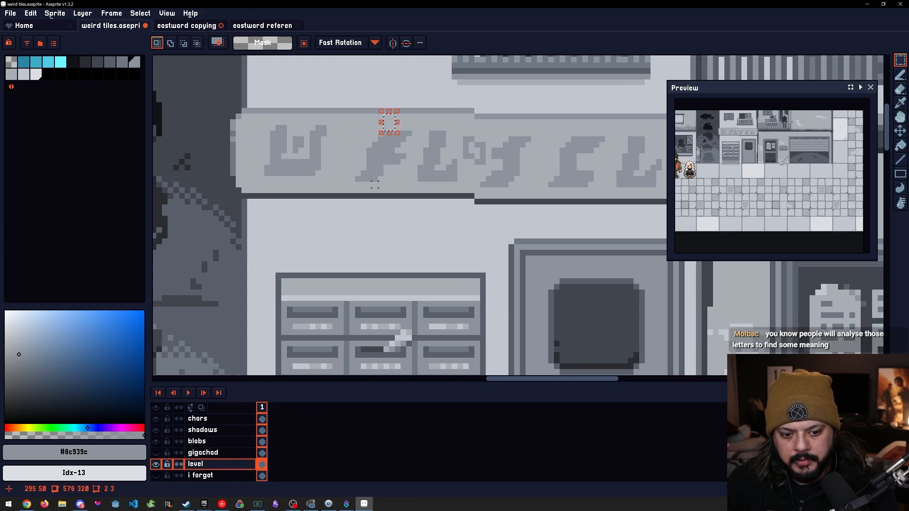
drag(369, 184, 370, 191)
key(ctrl+d)
drag(387, 128, 313, 188)
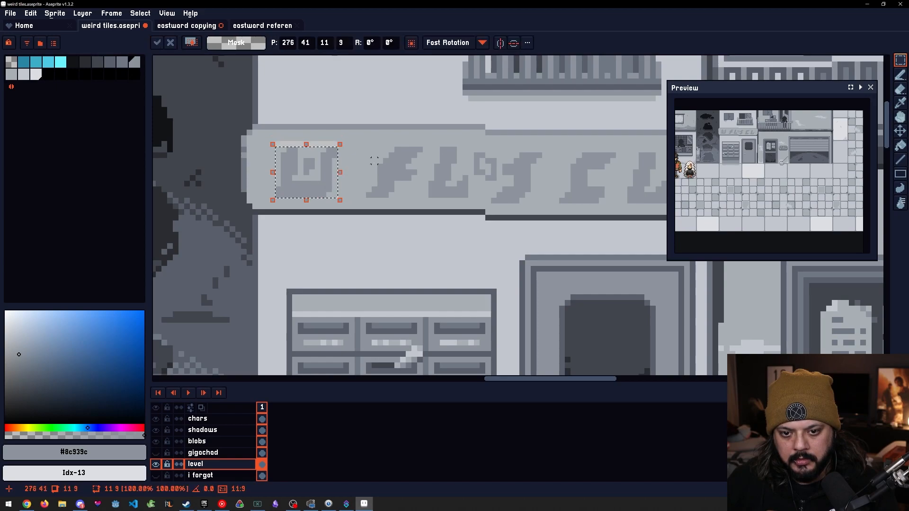
key(ctrl+d)
alt+click(340, 144)
key(g)
click(333, 144)
Move the whole row of six glyphs up one pixel on the awning and fill the gap left behind with #a8afb5
drag(388, 145, 360, 145)
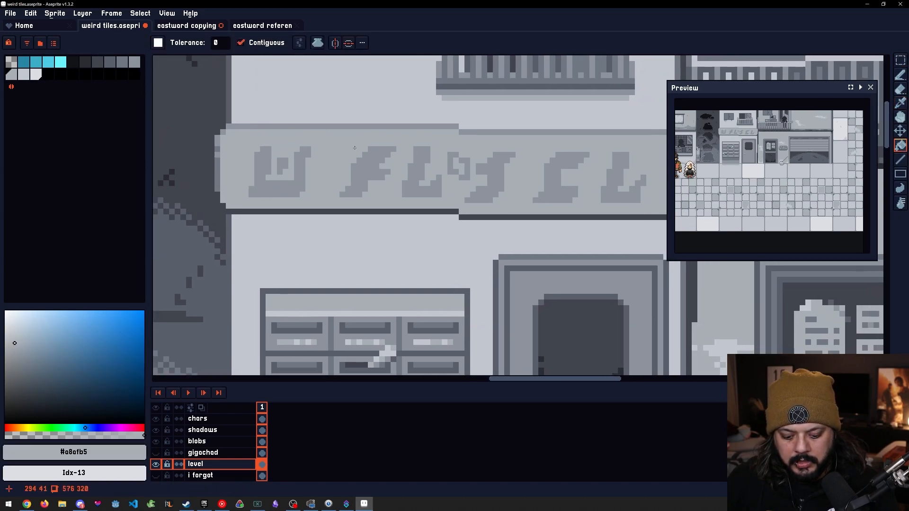
key(m)
drag(217, 126, 475, 154)
key(h)
key(m)
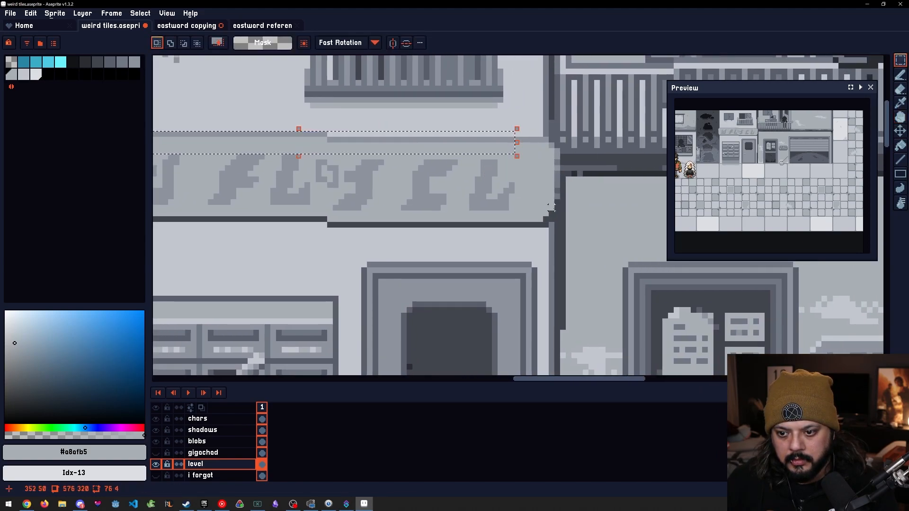
drag(452, 235, 519, 203)
drag(587, 176, 223, 134)
click(363, 191)
key(i)
key(g)
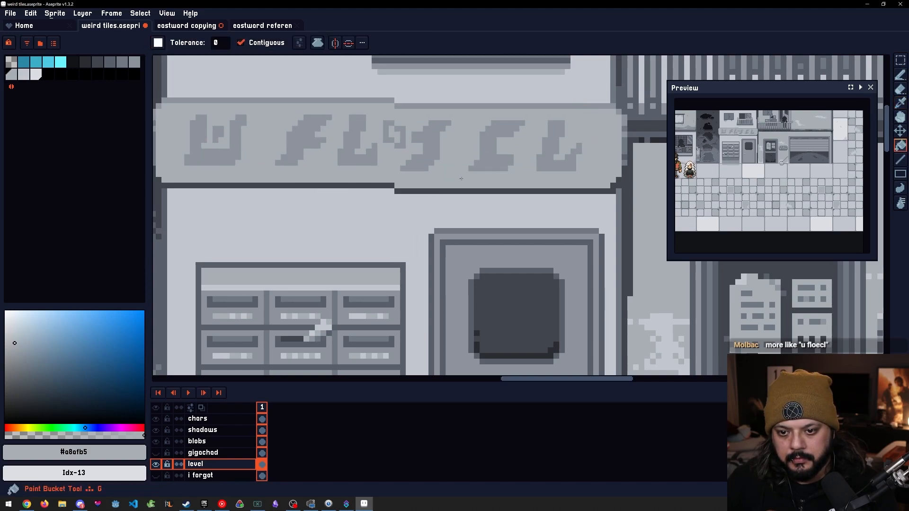
Move the awning's bottom edge strip up by one pixel
key(m)
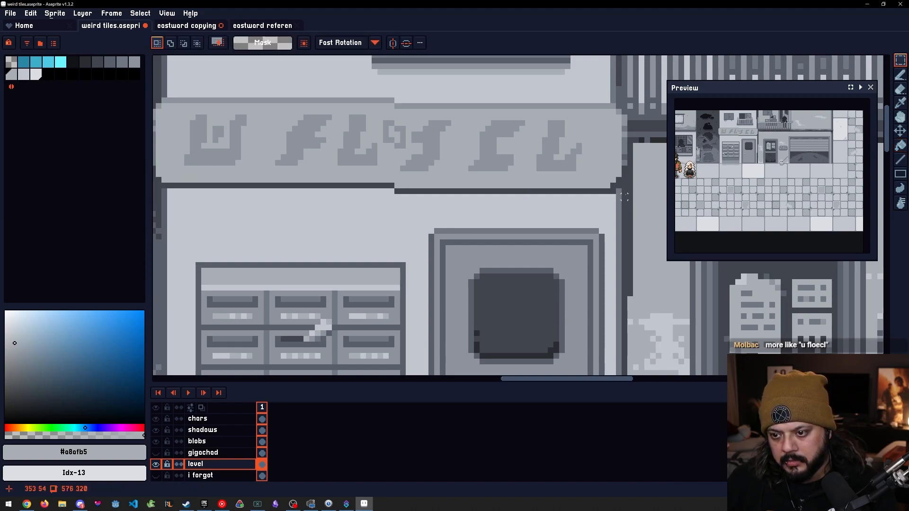
drag(619, 197, 188, 180)
drag(201, 189, 201, 184)
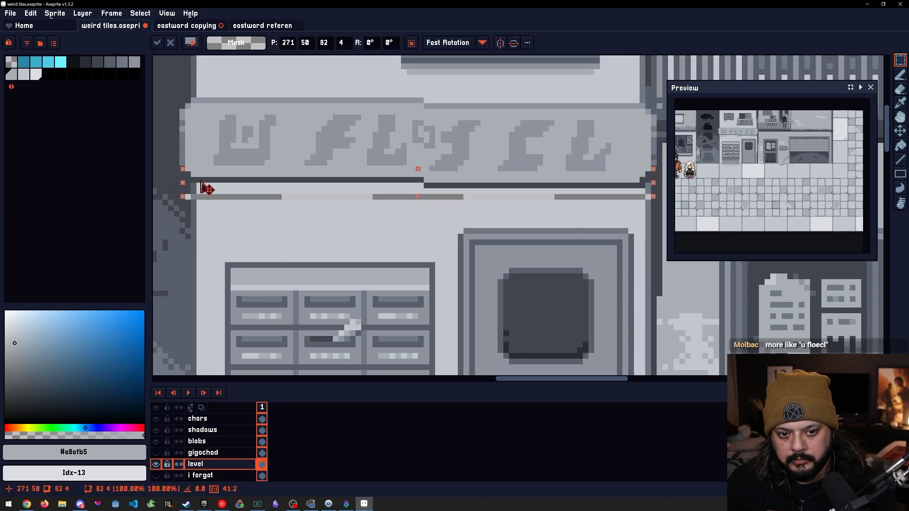
click(234, 212)
Paint over the stray strip pixels at the awning's lower-left end, matching the dark alley and the #5a5f6b wall edge
alt+click(213, 203)
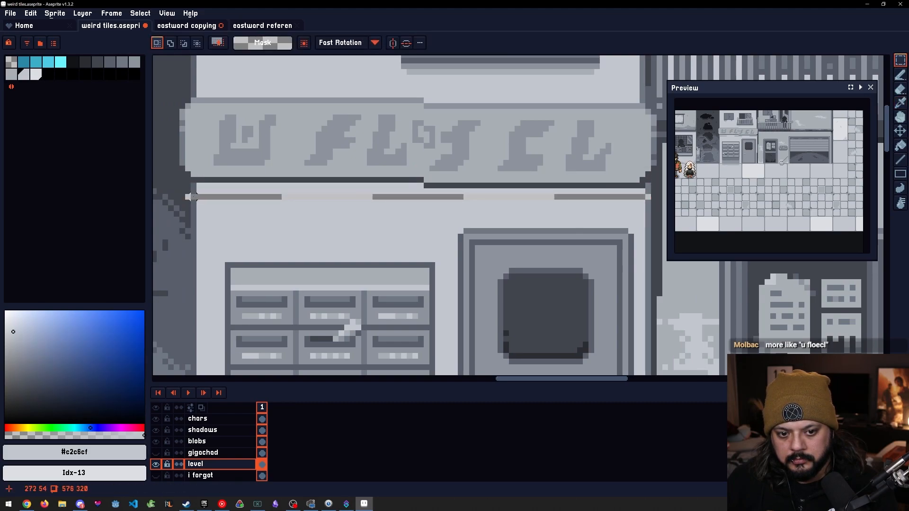
alt+click(188, 191)
key(b)
click(189, 197)
alt+click(194, 192)
click(193, 197)
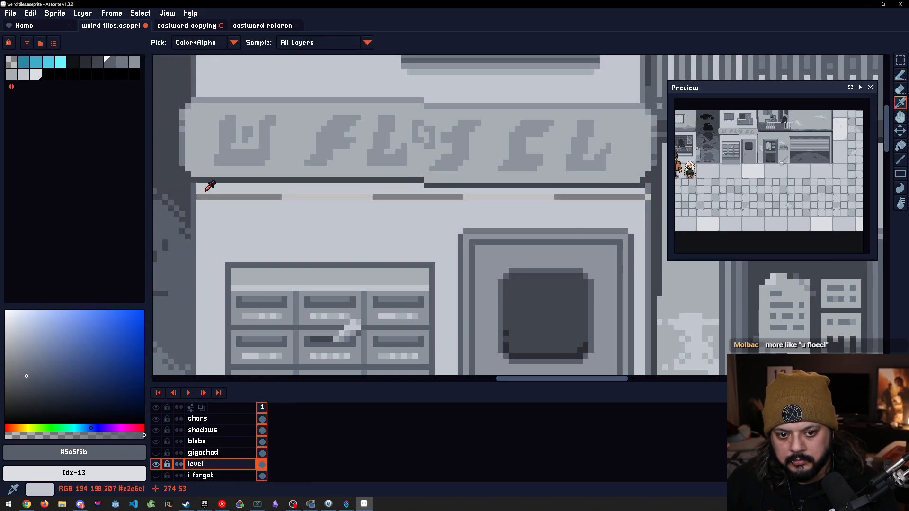
Cover the leftover strip beneath the awning with wall colour #c2c6cf and match its far end to the surrounding wall edge
alt+click(207, 190)
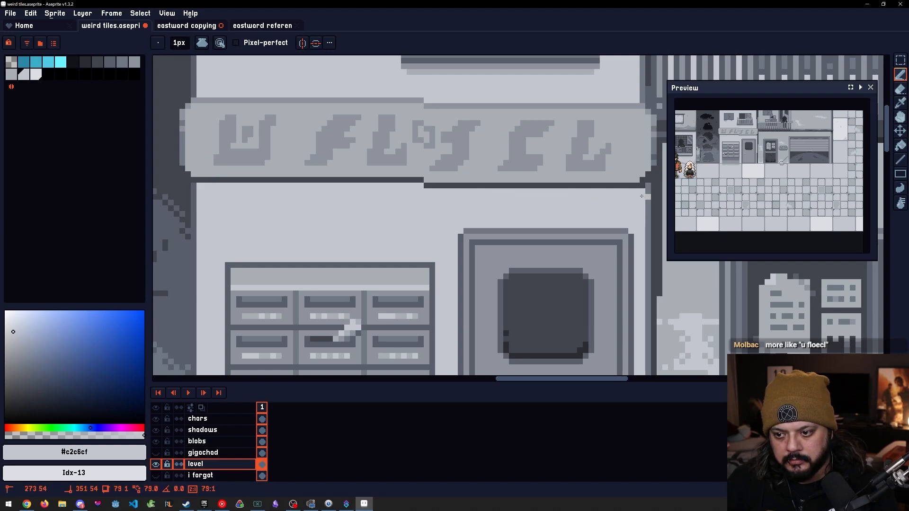
alt+click(649, 184)
key(g)
key(b)
drag(628, 204, 600, 207)
scroll(495, 207, down, 2)
scroll(467, 207, down, 1)
drag(474, 212, 588, 179)
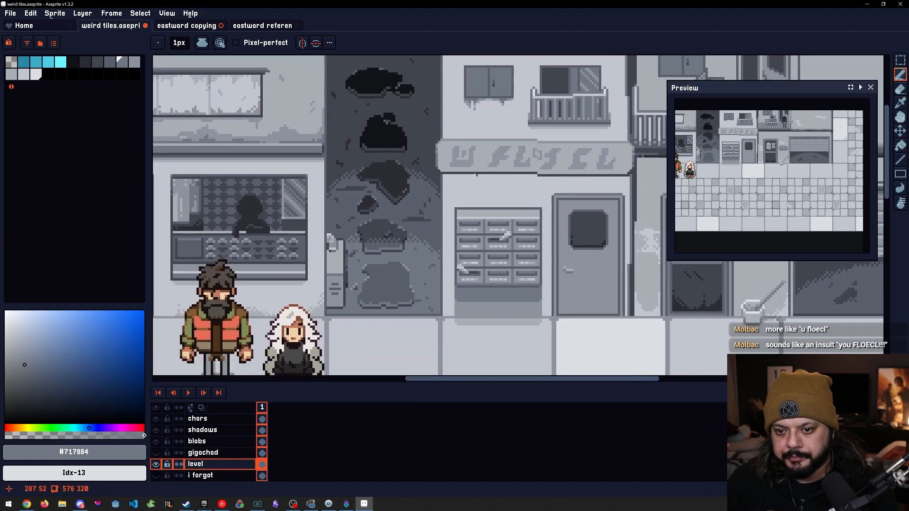
Break up the awning's left and right side edges with dark #42454d pixels
scroll(494, 173, up, 3)
scroll(473, 166, down, 5)
scroll(422, 198, up, 2)
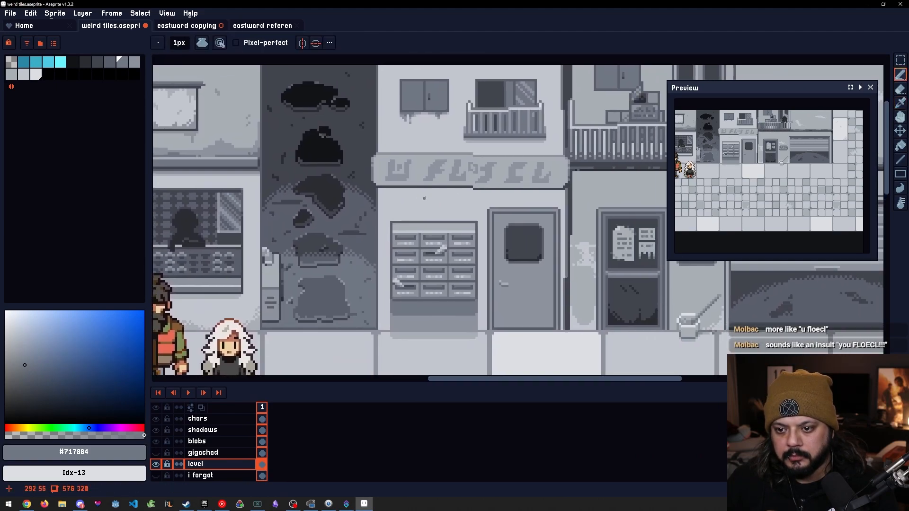
scroll(426, 184, up, 5)
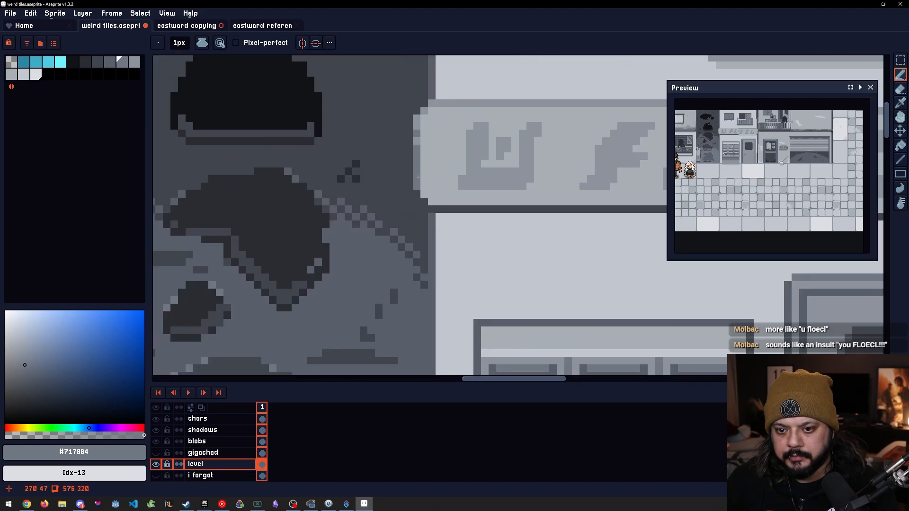
alt+click(417, 178)
scroll(343, 178, down, 3)
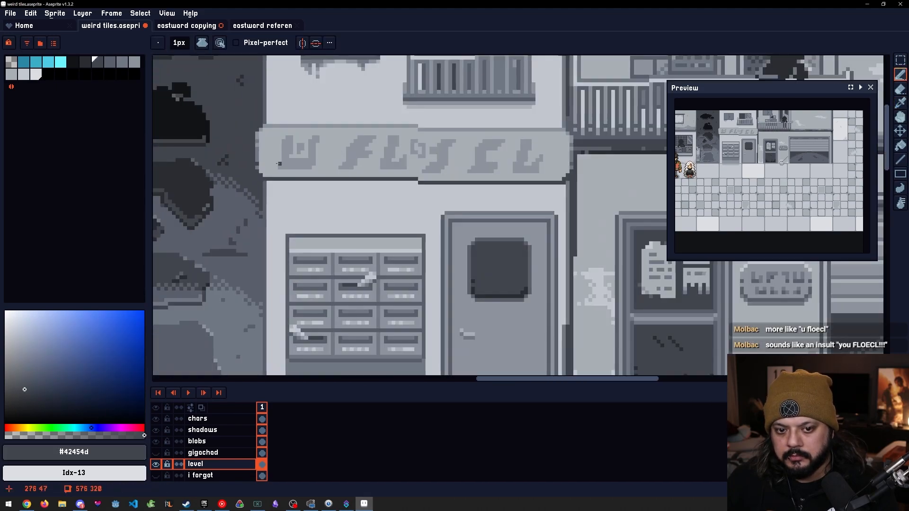
scroll(284, 162, up, 4)
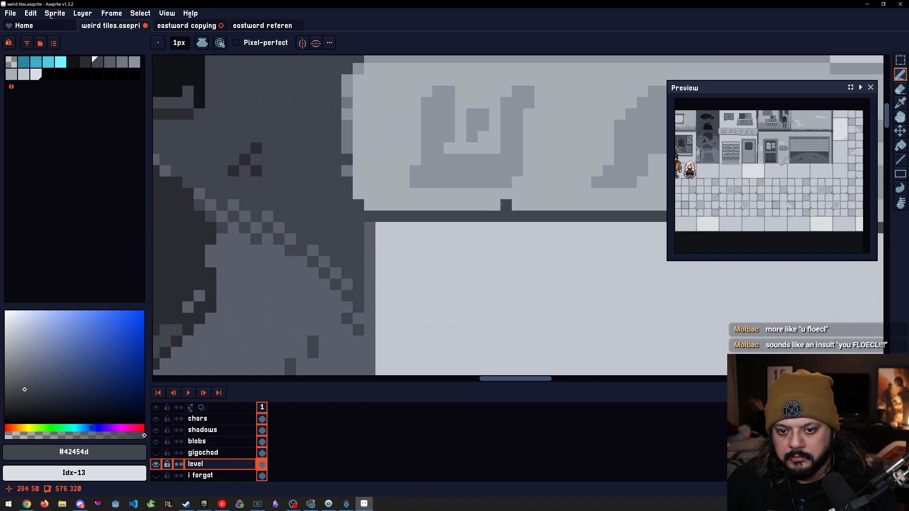
scroll(385, 217, down, 2)
drag(583, 228, 266, 214)
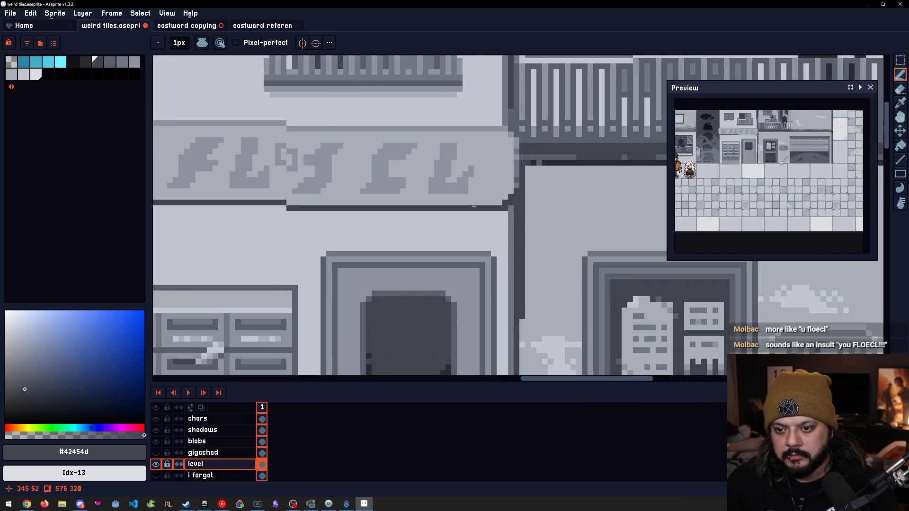
scroll(520, 188, up, 2)
alt+click(510, 175)
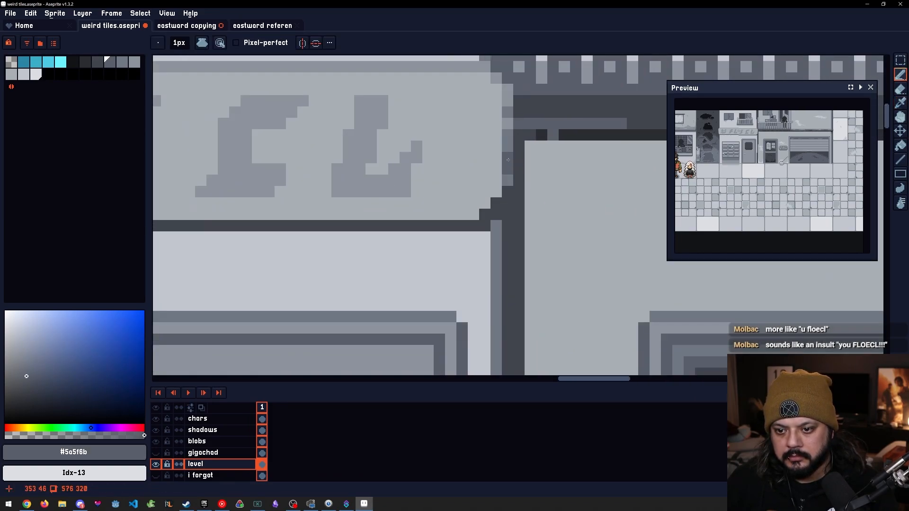
alt+click(508, 173)
alt+click(515, 186)
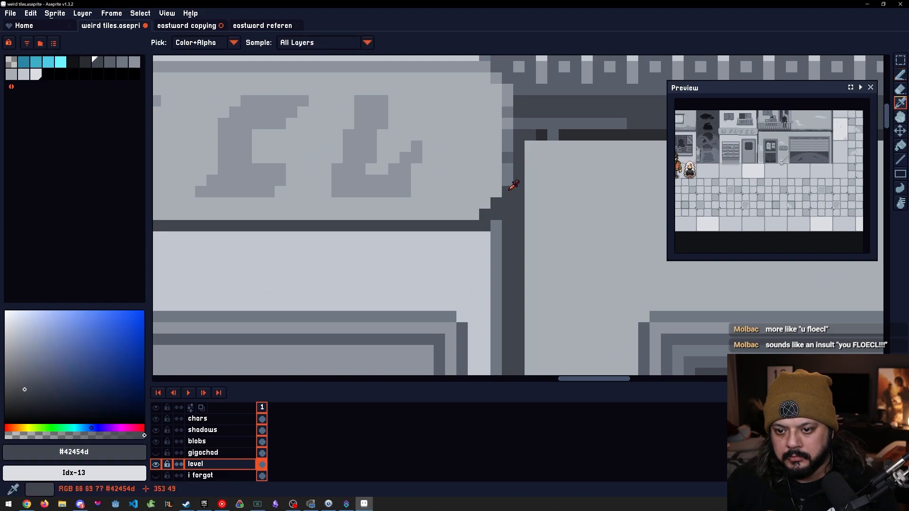
Examine the awning and its sign glyphs up close and within the whole street scene
scroll(475, 201, down, 5)
drag(400, 218, 444, 202)
scroll(499, 215, down, 1)
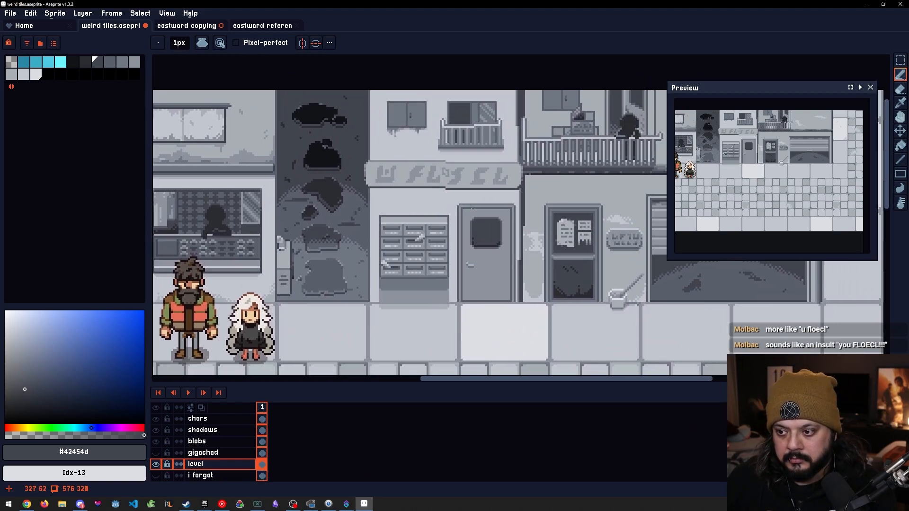
scroll(412, 182, up, 2)
scroll(412, 181, up, 2)
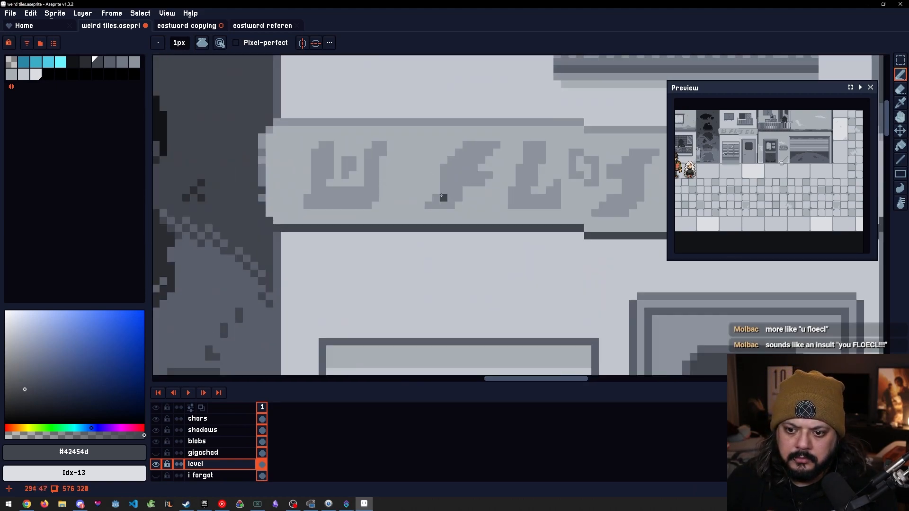
scroll(441, 195, down, 3)
scroll(483, 201, down, 4)
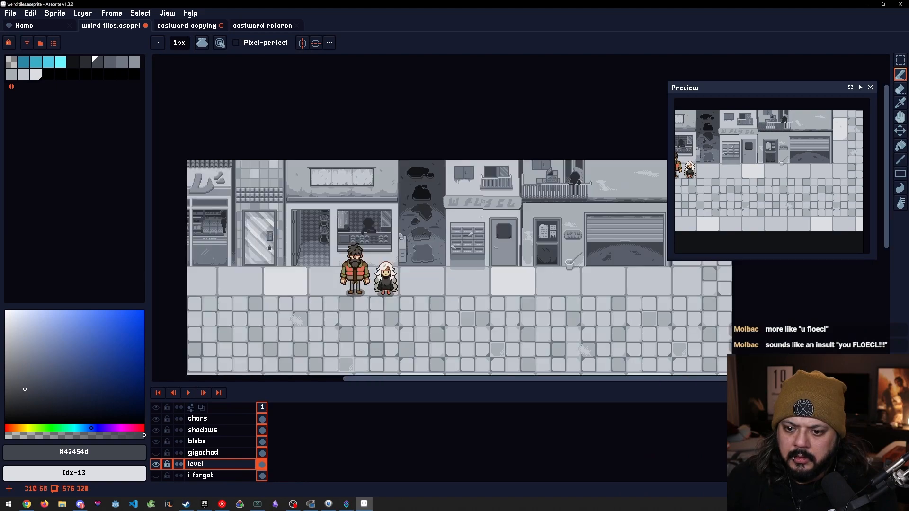
scroll(479, 211, up, 5)
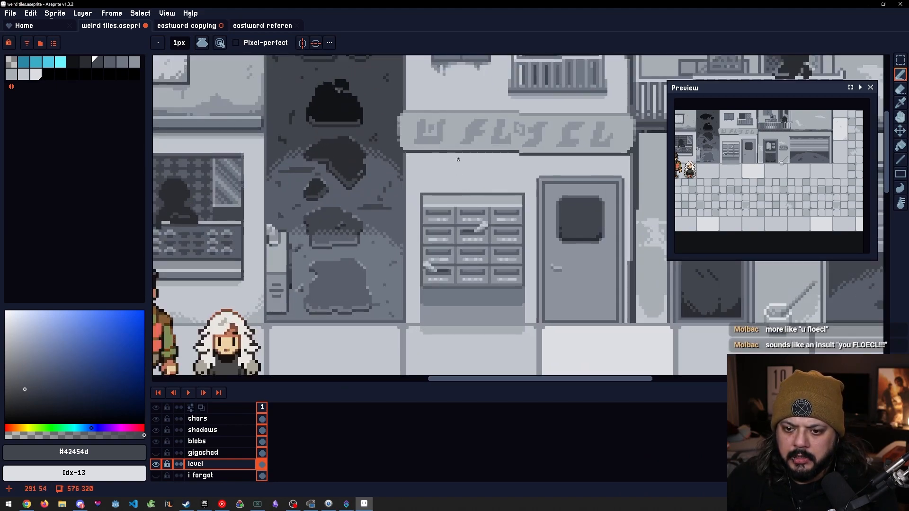
mouse_move(458, 159)
mouse_down()
mouse_move(502, 176)
mouse_move(457, 179)
mouse_up()
key(ctrl+z)
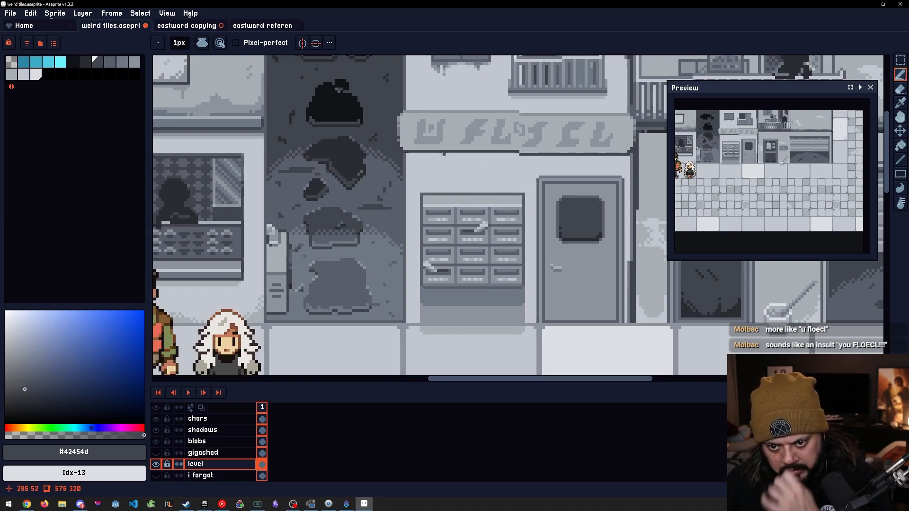
mouse_move(426, 105)
mouse_down()
mouse_move(495, 173)
mouse_move(455, 101)
mouse_move(496, 148)
mouse_up()
key(ctrl+z)
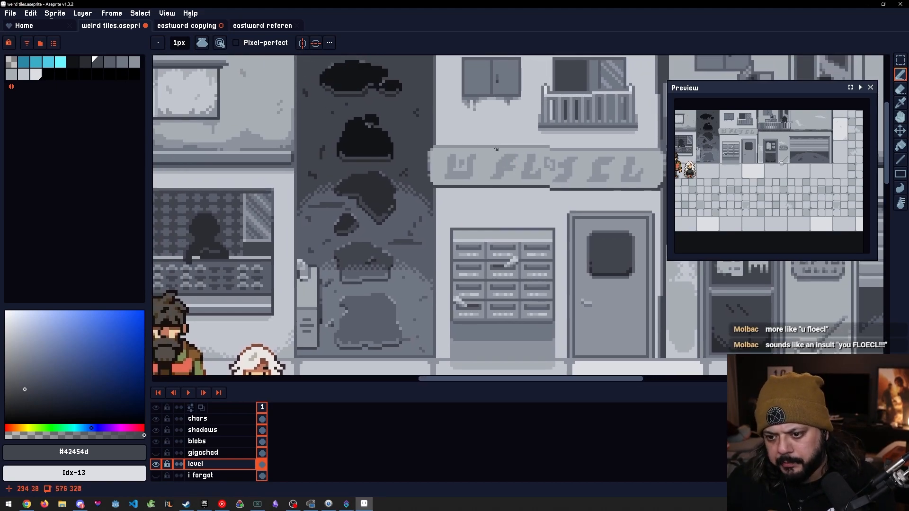
drag(557, 212, 549, 228)
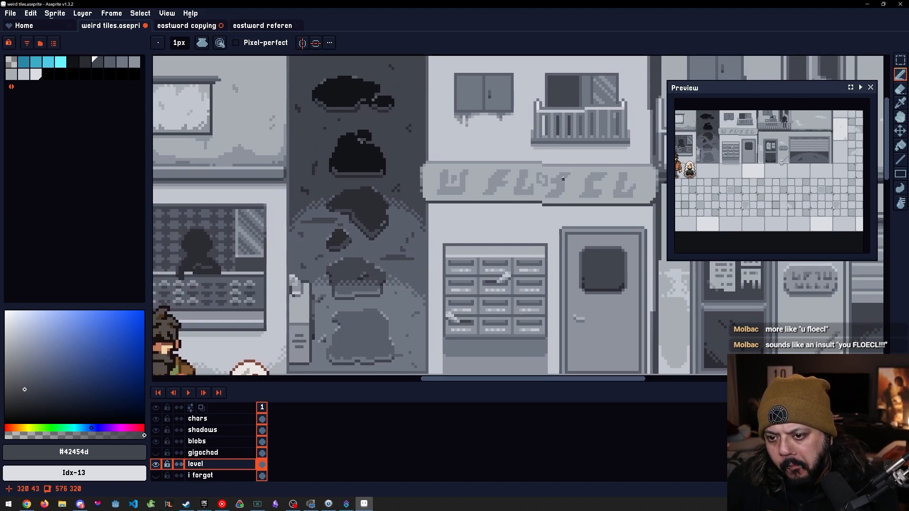
scroll(554, 163, down, 5)
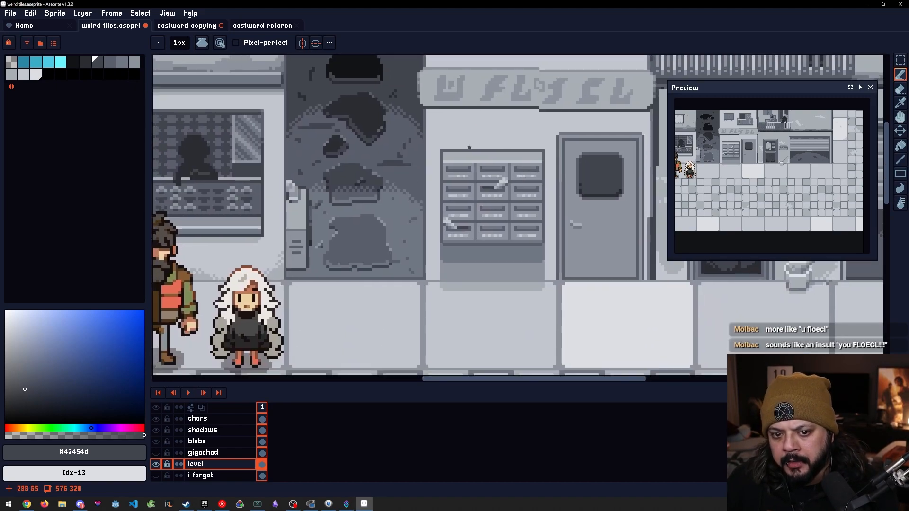
scroll(513, 155, down, 1)
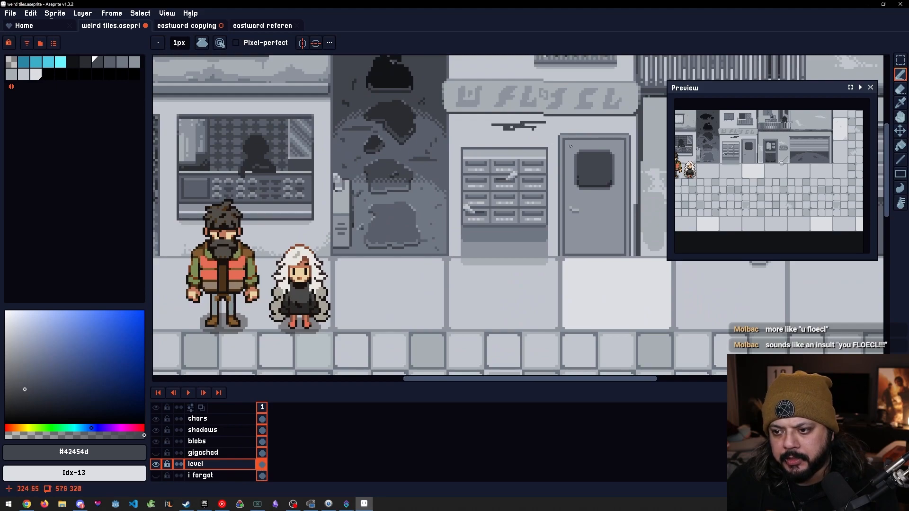
Reposition the preview to show both characters together with the mailbox facade
drag(729, 167, 803, 190)
drag(746, 193, 697, 188)
drag(558, 195, 534, 200)
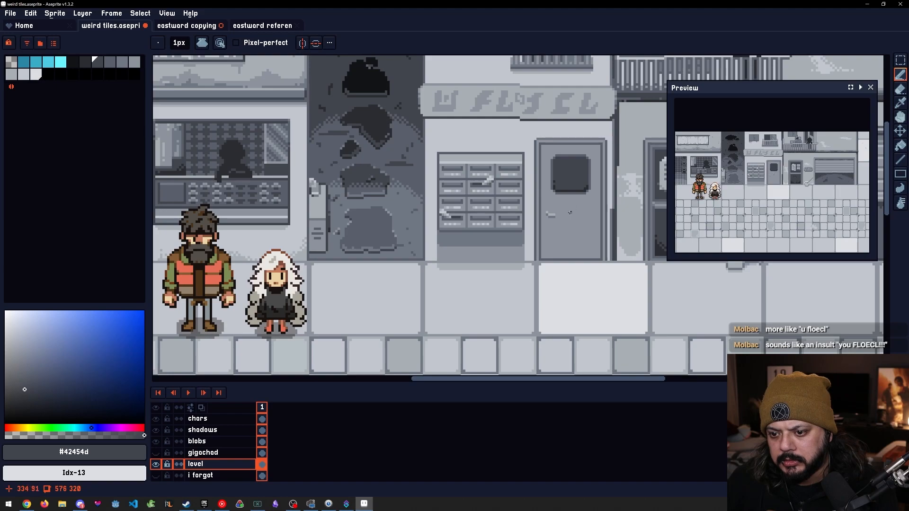
Outline a rectangular panel on the door below its handle, as wide as the window, in #5a5f6b
scroll(570, 221, up, 3)
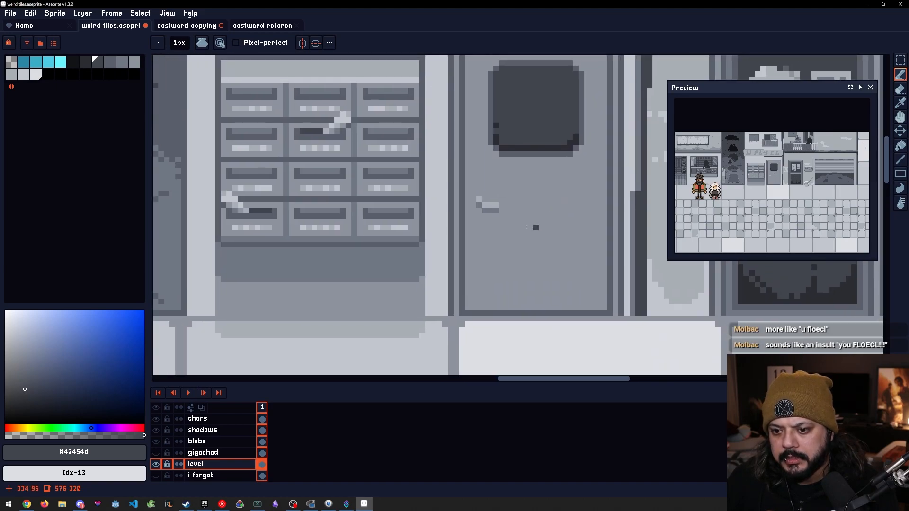
alt+click(523, 147)
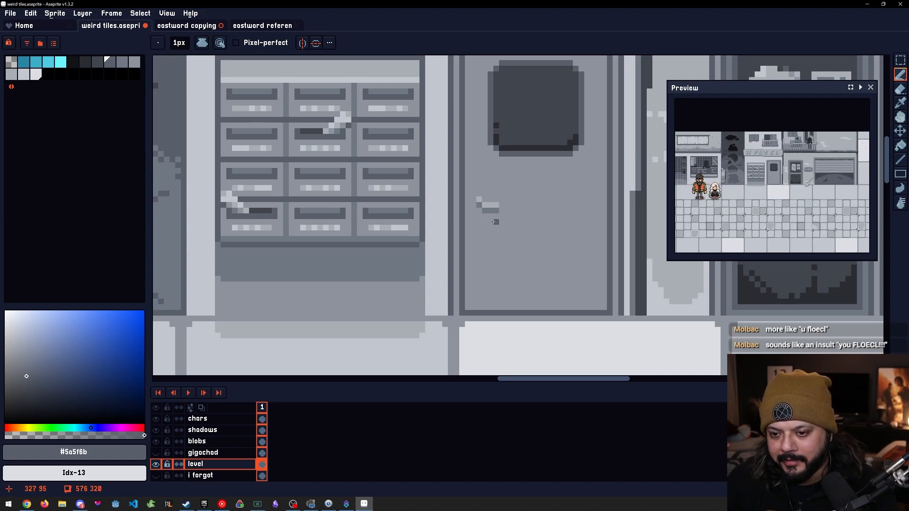
click(490, 222)
mouse_move(582, 220)
mouse_down()
mouse_move(581, 286)
mouse_move(544, 296)
mouse_move(490, 296)
mouse_move(490, 226)
mouse_move(575, 290)
mouse_move(564, 292)
mouse_up()
key(g)
key(b)
Hatch the door's lower panel with evenly spaced diagonal lines descending from upper left to lower right in #5a5f6b
drag(514, 229, 577, 285)
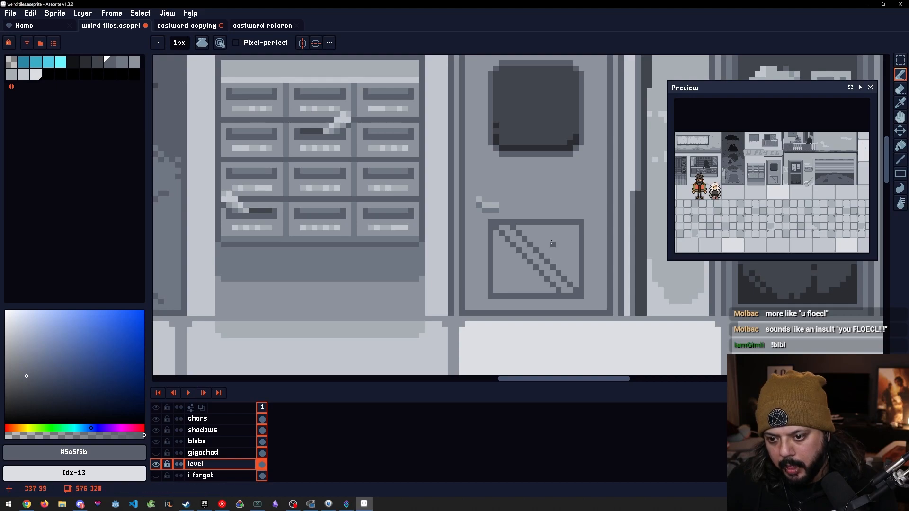
drag(533, 228, 578, 280)
click(545, 228)
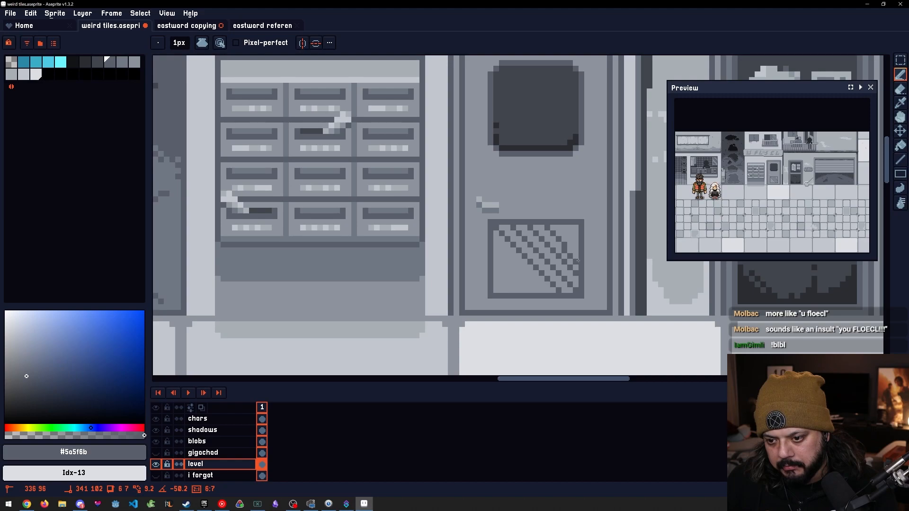
shift+click(576, 256)
drag(564, 229, 576, 238)
mouse_move(501, 250)
mouse_down()
mouse_move(541, 289)
mouse_move(509, 281)
mouse_move(495, 264)
mouse_move(522, 288)
mouse_up()
shift+click(542, 291)
click(496, 263)
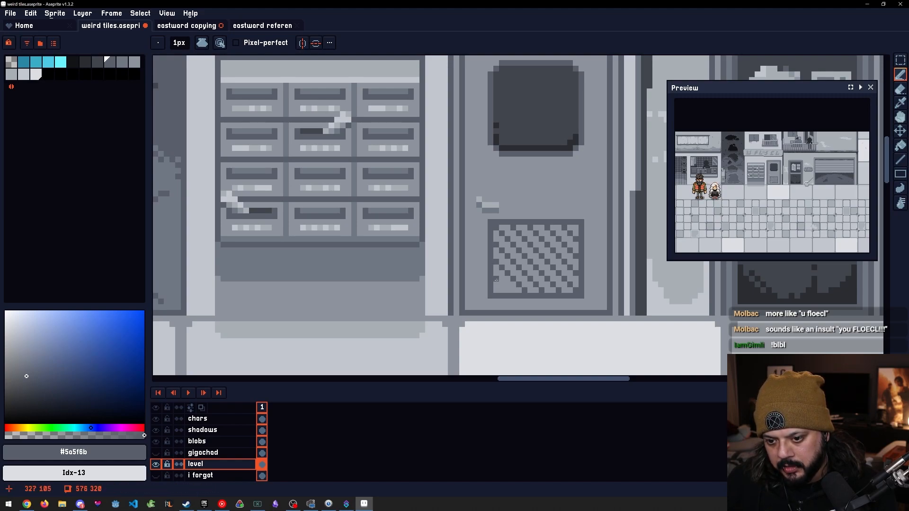
Fill the gaps between the hatch lines in the lower-left half of the door panel with palette colour Idx-9
key([)
key(])
key(])
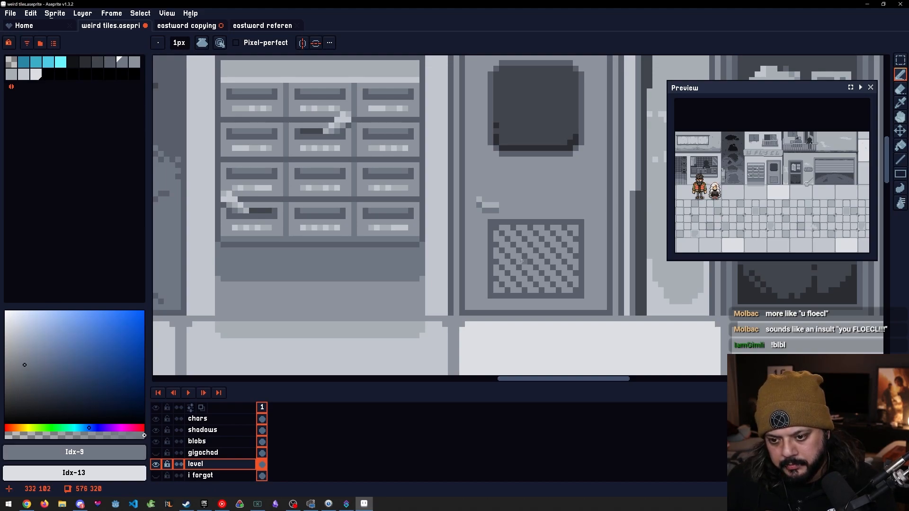
key(g)
drag(521, 261, 498, 287)
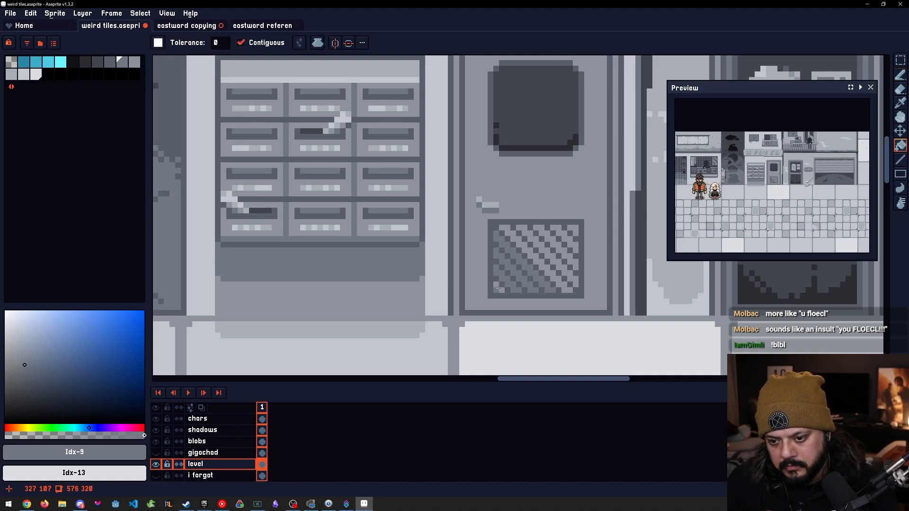
Fill the diagonal gaps in the door's lower grille with the lighter grey Idx-10
drag(535, 258, 563, 237)
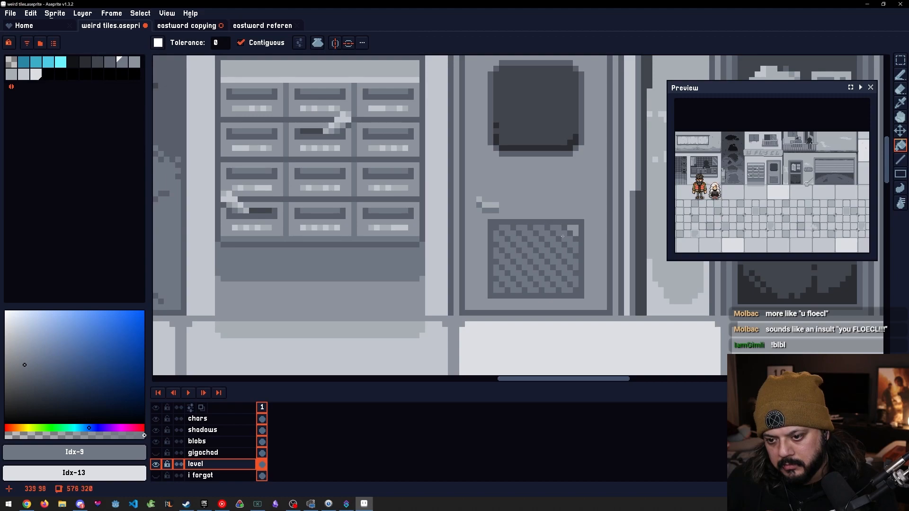
key([)
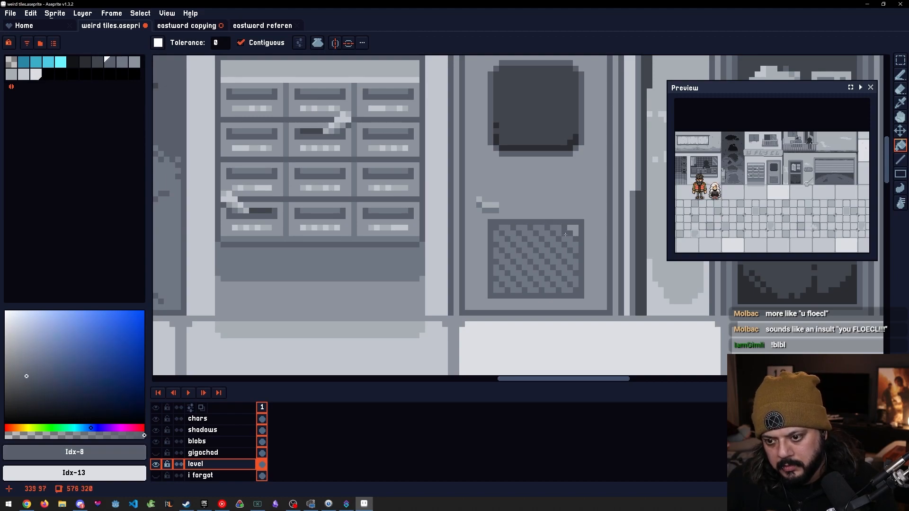
key(])
key(])
click(564, 237)
drag(560, 240, 531, 252)
click(518, 265)
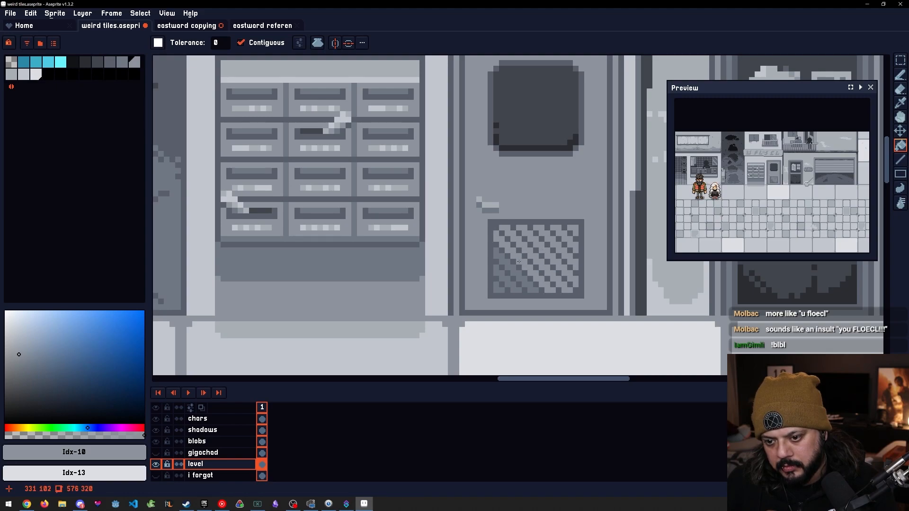
click(511, 273)
click(502, 280)
Pencil columns of mid-grey Idx-9 pixels across the door grille to form a woven pattern, sampling #8c939c and #717884 for touch-ups
alt+click(496, 287)
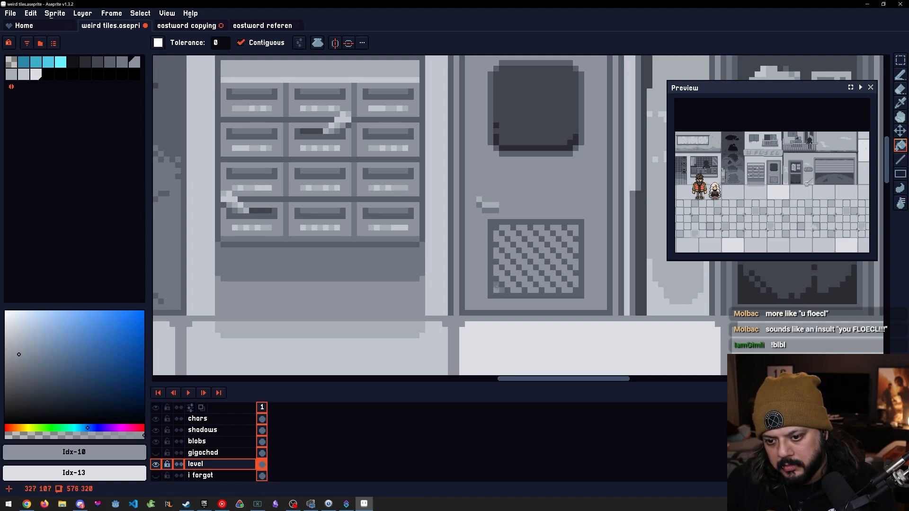
key(b)
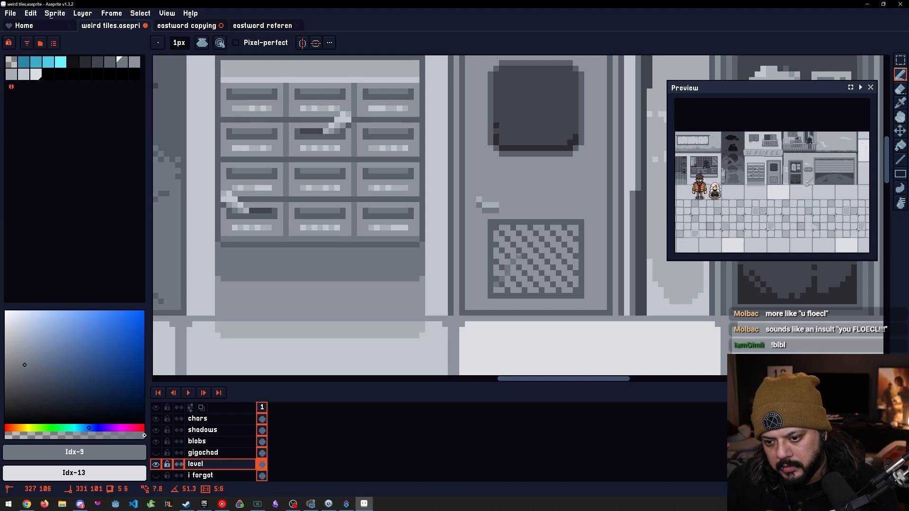
scroll(501, 288, up, 1)
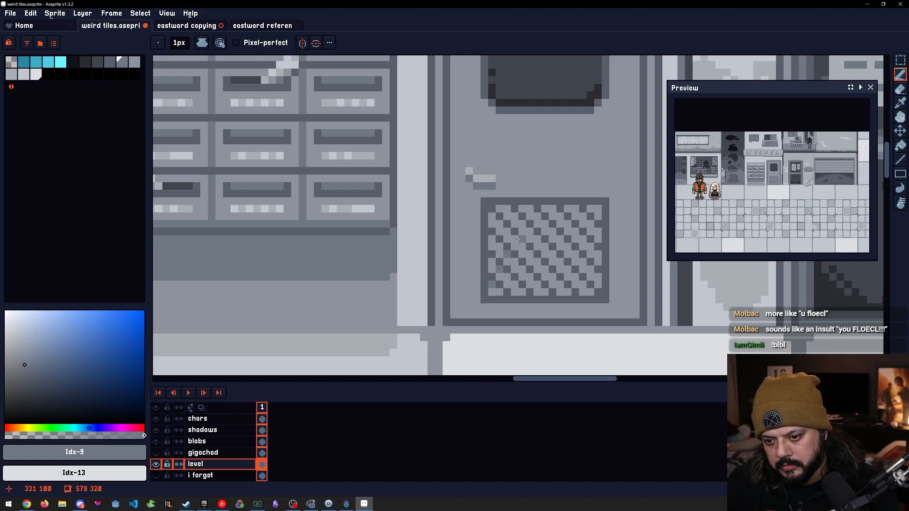
scroll(549, 232, down, 3)
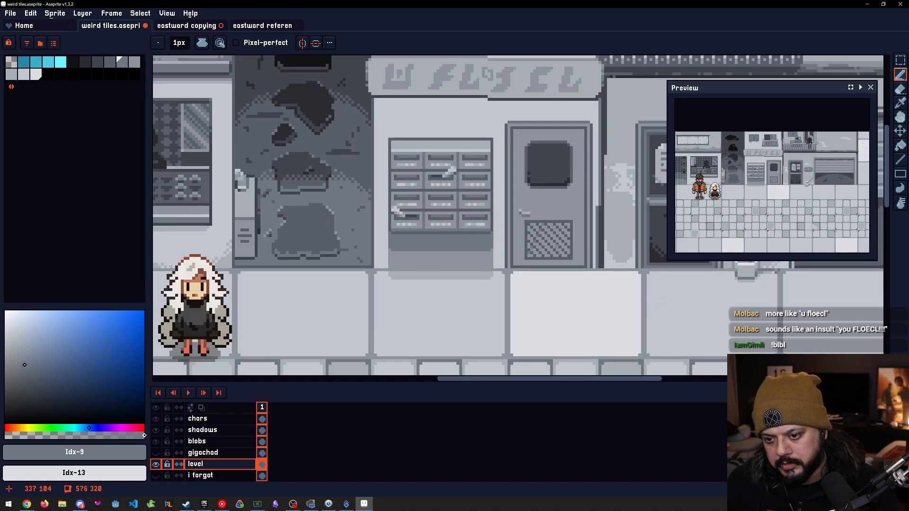
scroll(585, 231, up, 1)
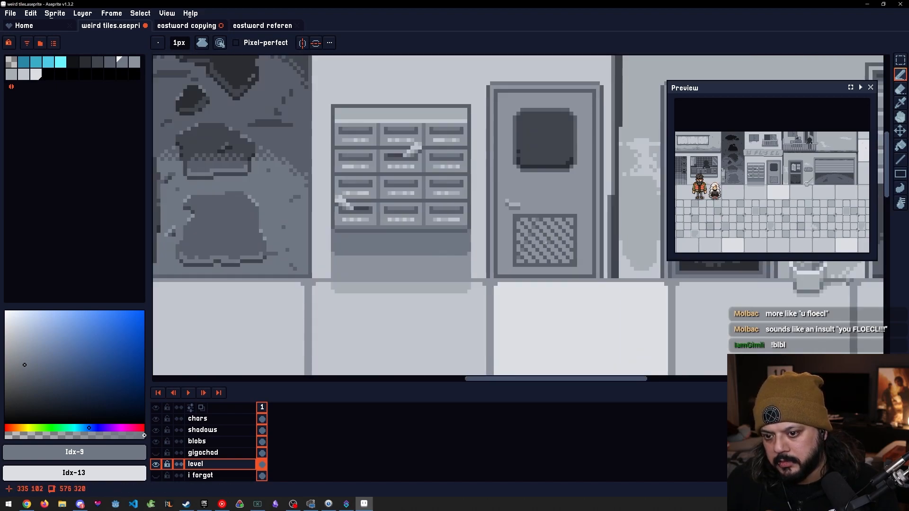
scroll(544, 226, up, 1)
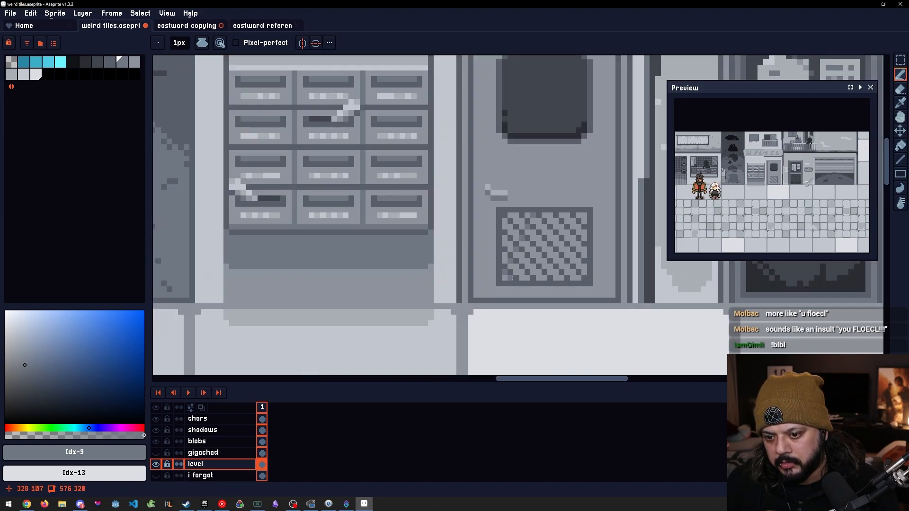
click(511, 277)
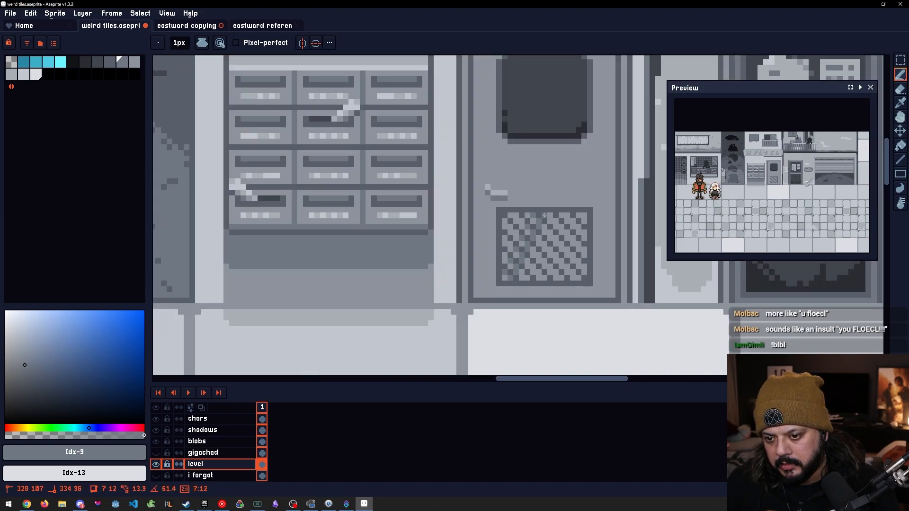
key(ctrl+z)
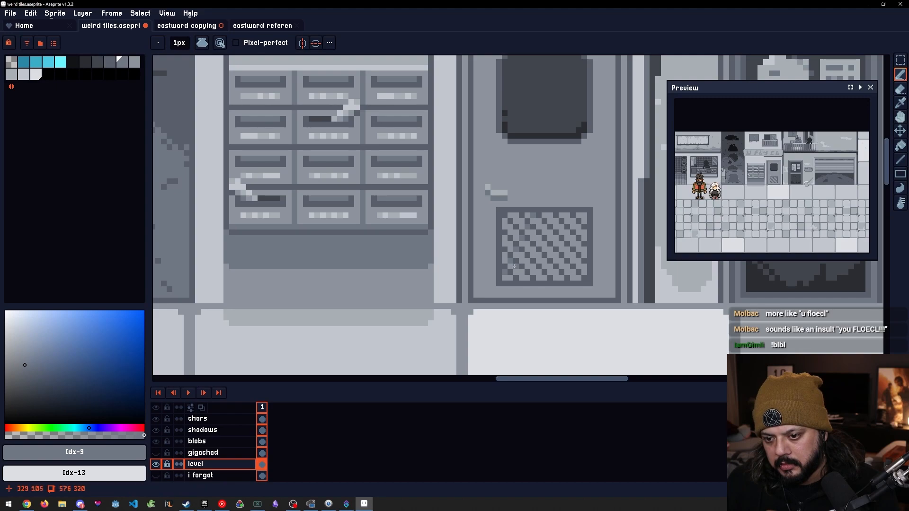
click(506, 273)
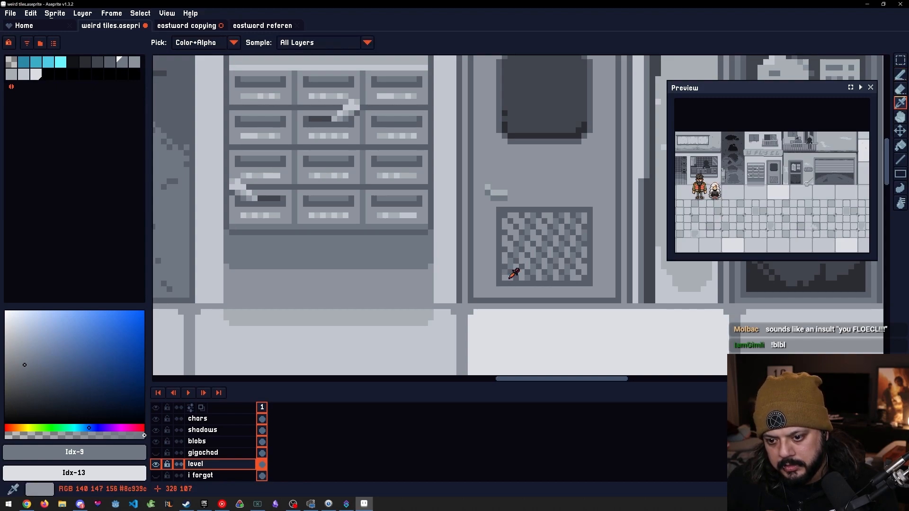
alt+click(510, 273)
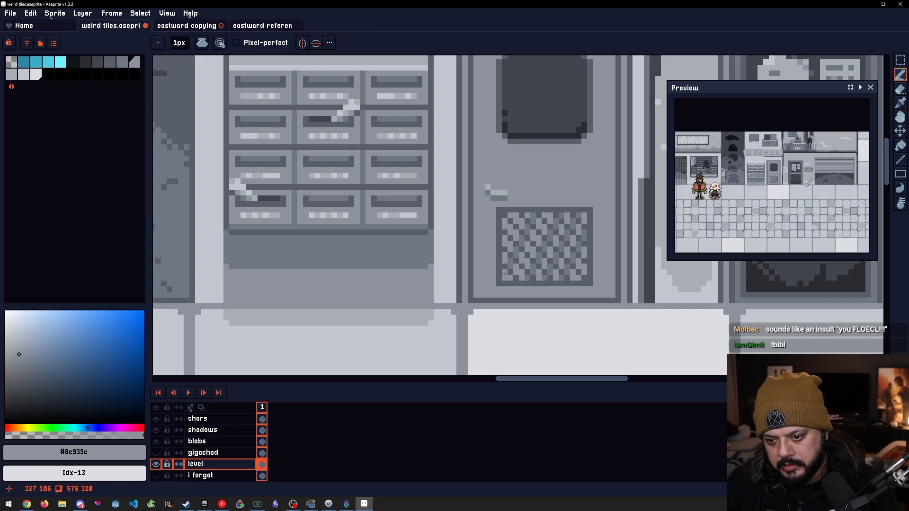
alt+click(528, 271)
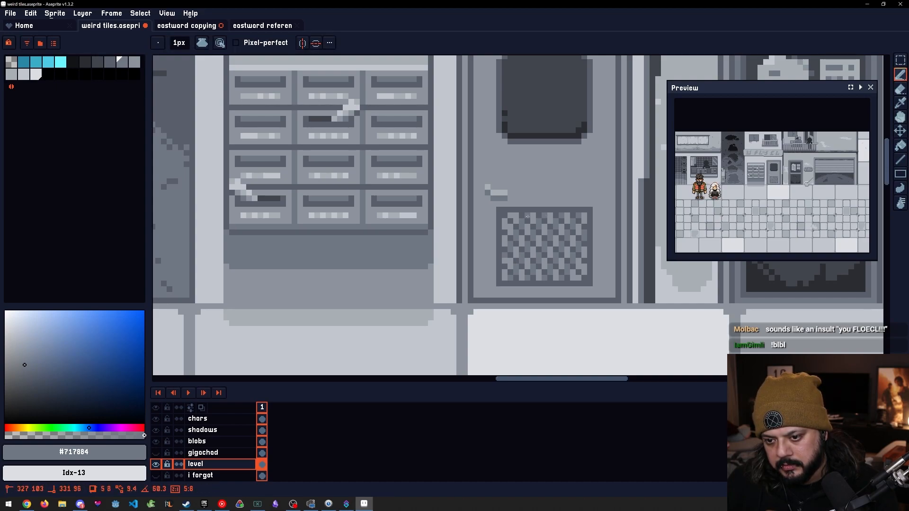
Darken the bottom edge and lower sides of the grille's frame with Idx-7
scroll(526, 216, down, 2)
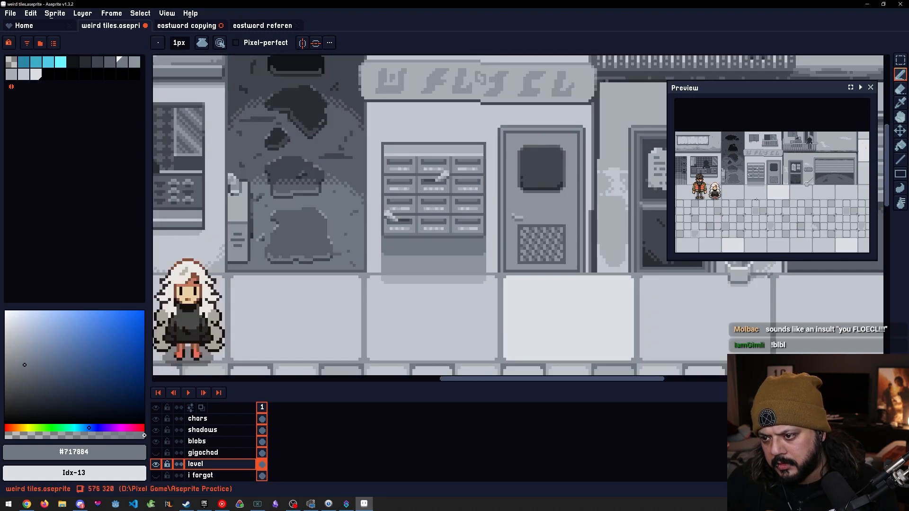
scroll(733, 214, up, 4)
scroll(733, 214, down, 3)
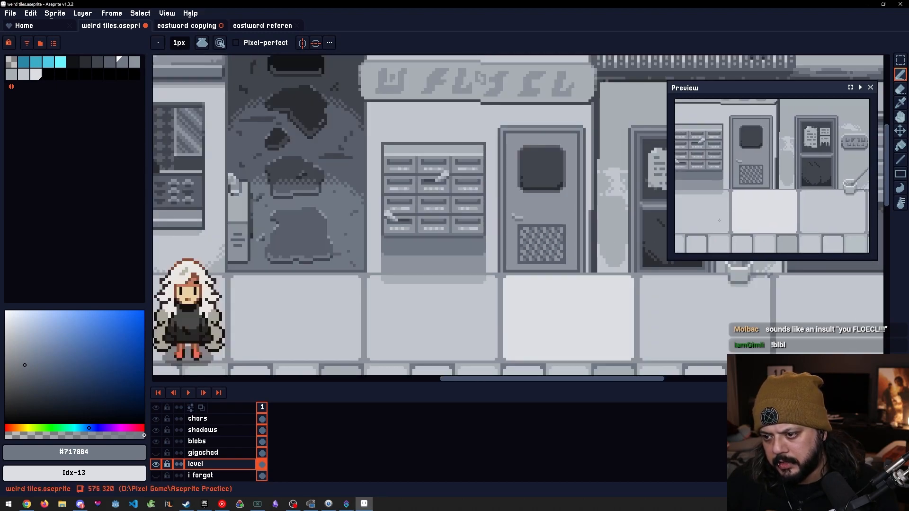
scroll(525, 239, up, 2)
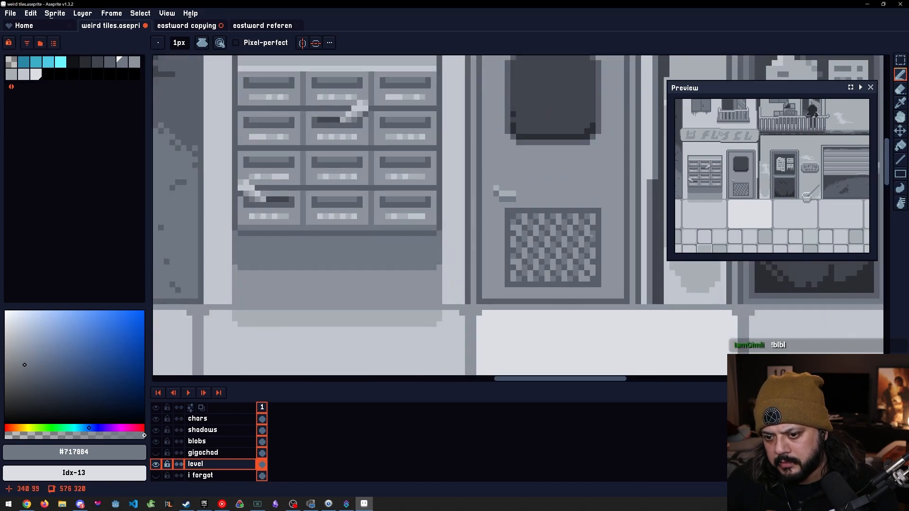
scroll(589, 234, right, 1)
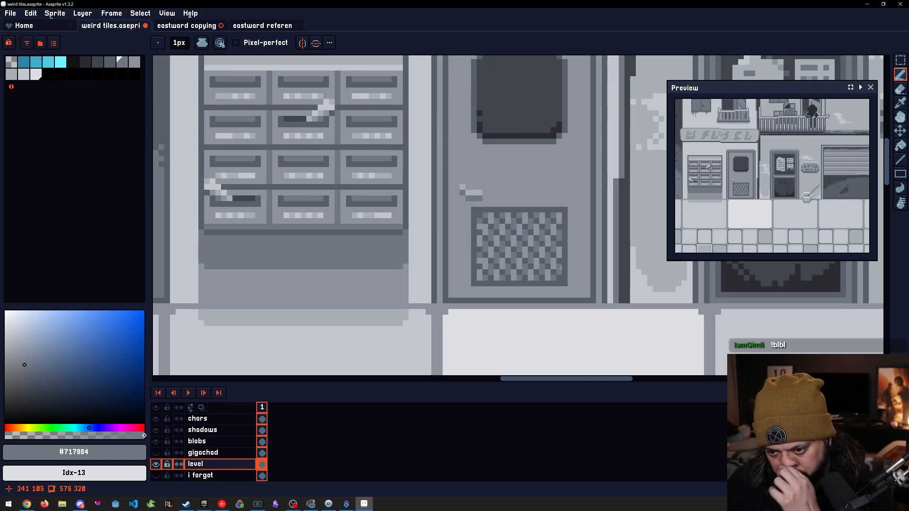
scroll(561, 268, down, 3)
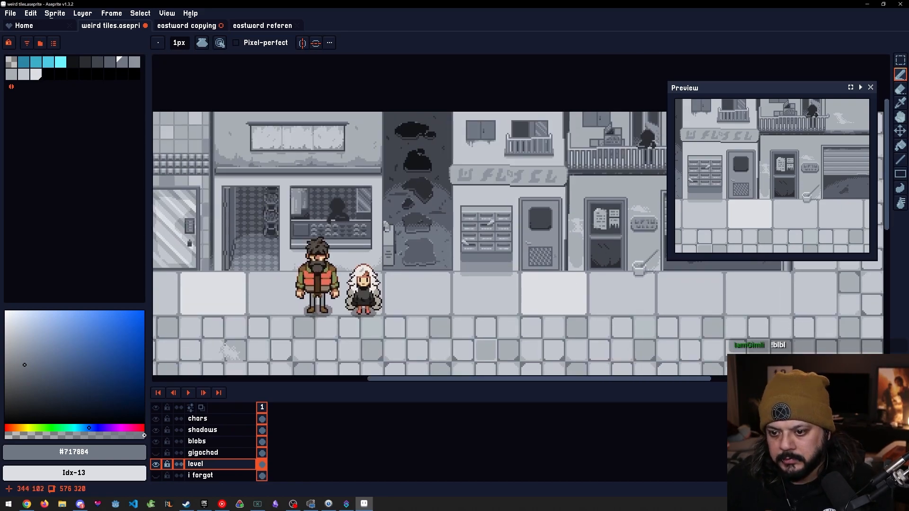
scroll(546, 258, up, 3)
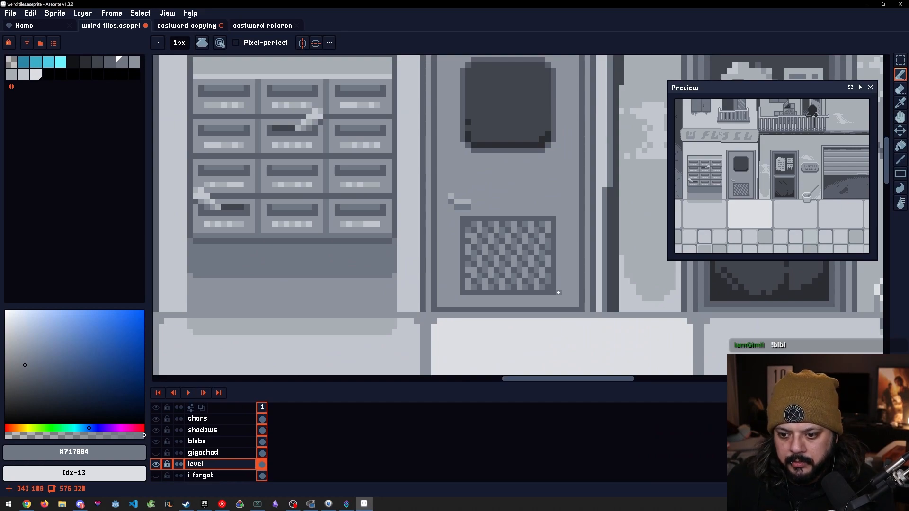
key(m)
alt+click(549, 292)
key(b)
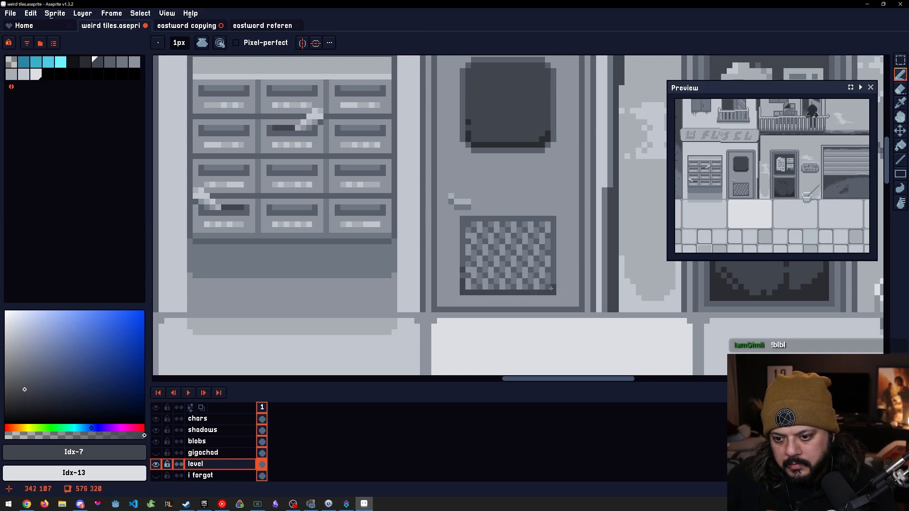
Lighten the top edge of the grille's frame with Idx-9
alt+click(473, 218)
key([)
key(])
key(])
drag(463, 218, 553, 219)
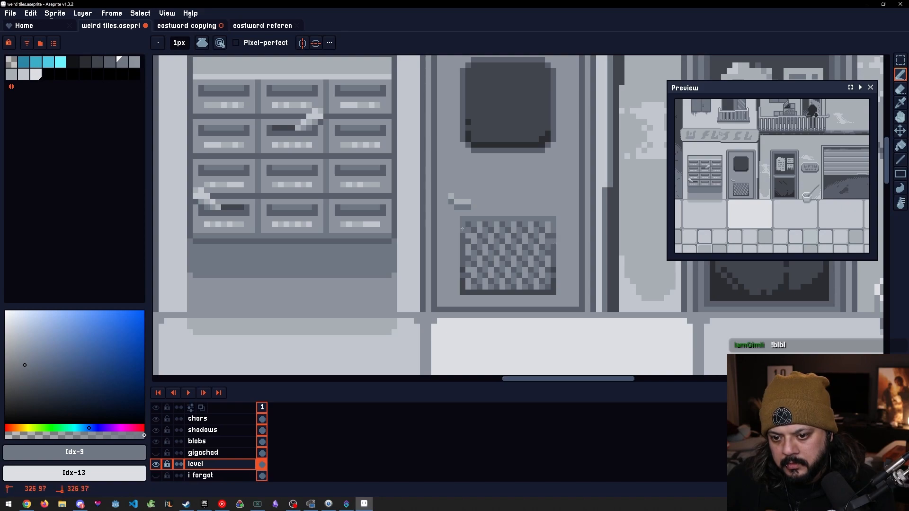
Lighten the top edge and upper sides of the door window's frame with Idx-9
scroll(462, 243, down, 2)
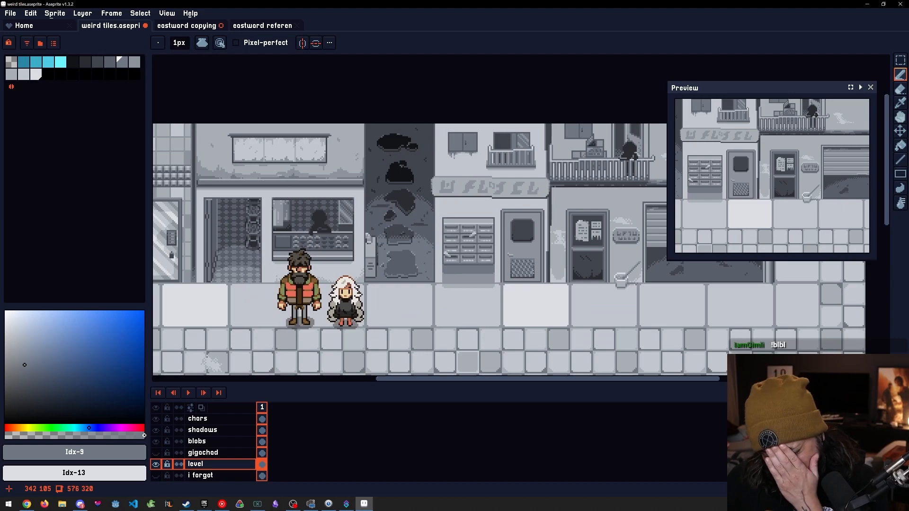
scroll(531, 222, up, 4)
key(alt)
alt+click(521, 211)
key(bracketleft)
key(bracketright)
key(bracketright)
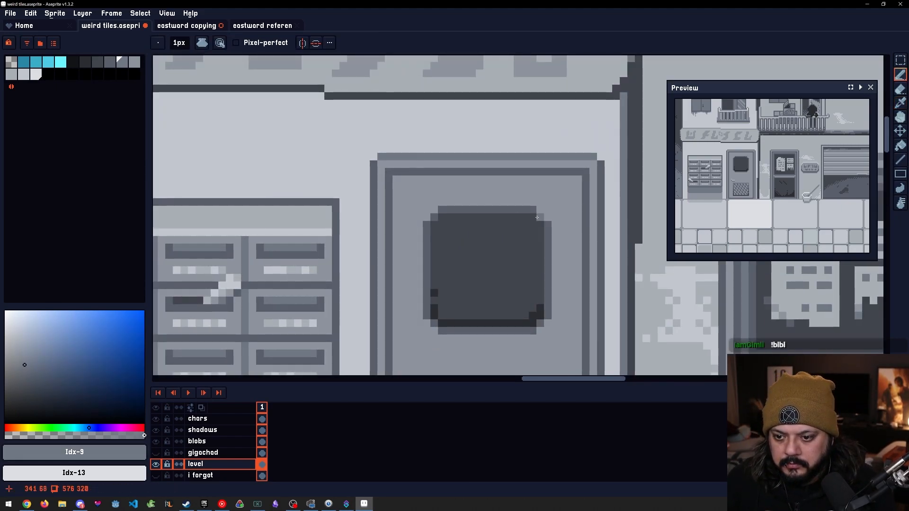
mouse_move(529, 213)
mouse_down()
mouse_move(440, 211)
mouse_move(430, 222)
mouse_up()
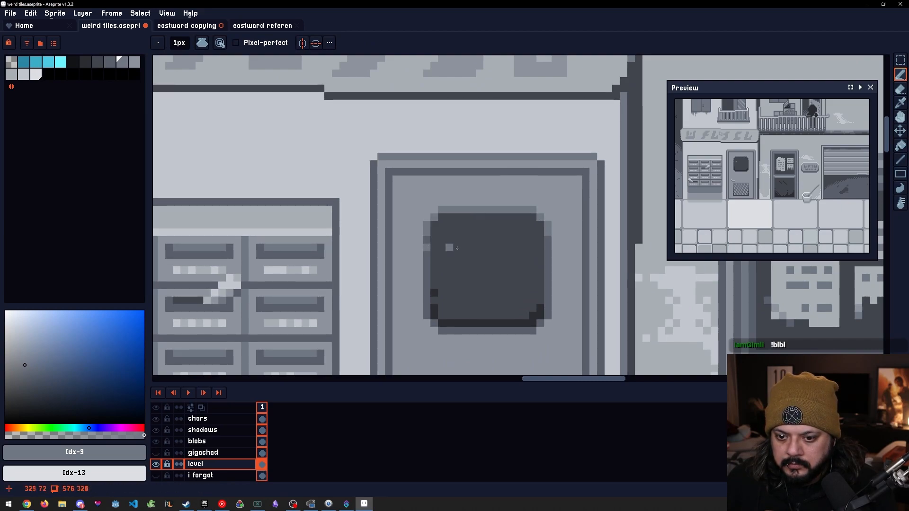
click(547, 247)
Darken the bottom edge and lower corners of the door window's frame with Idx-7
scroll(547, 247, down, 6)
drag(550, 309, 527, 237)
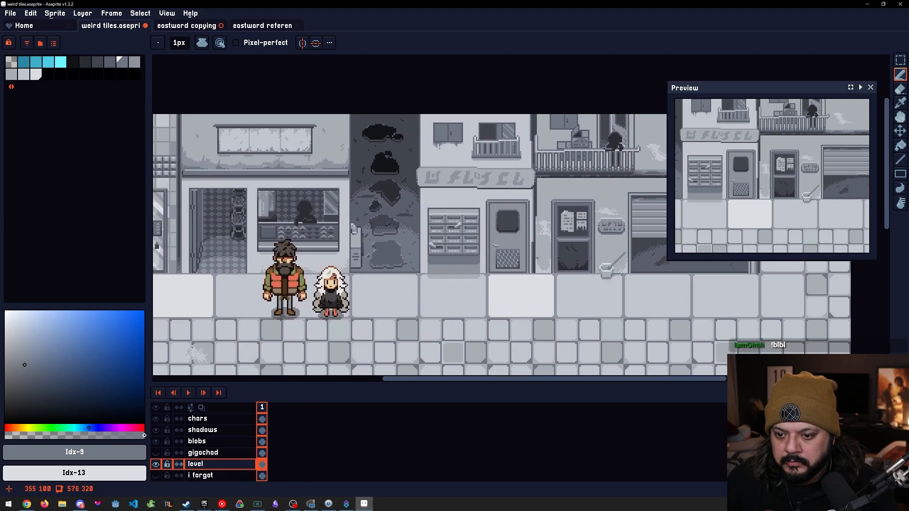
scroll(527, 232, up, 4)
scroll(526, 232, up, 2)
alt+click(474, 210)
alt+click(469, 219)
alt+click(469, 205)
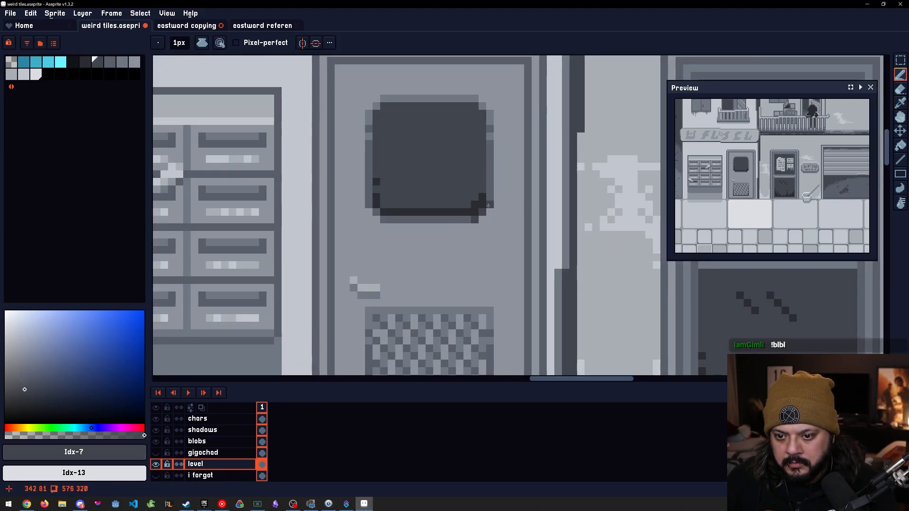
click(490, 182)
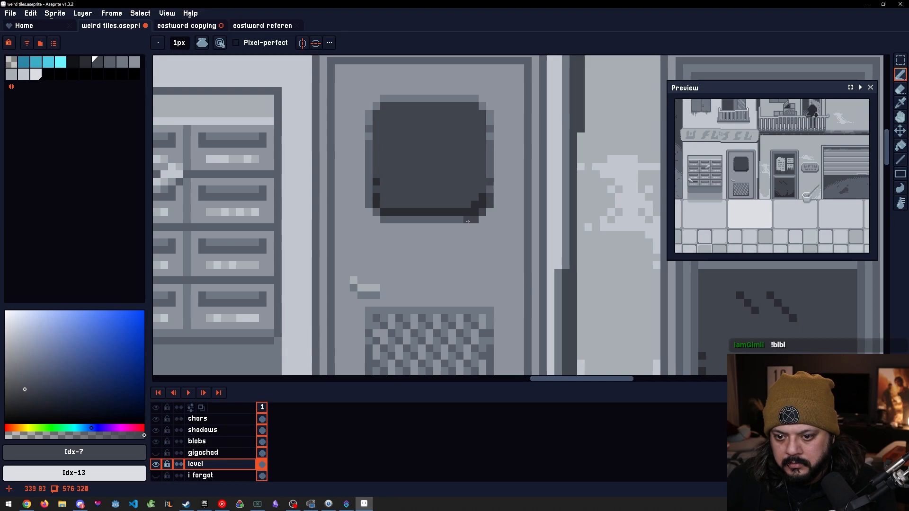
drag(467, 219, 381, 218)
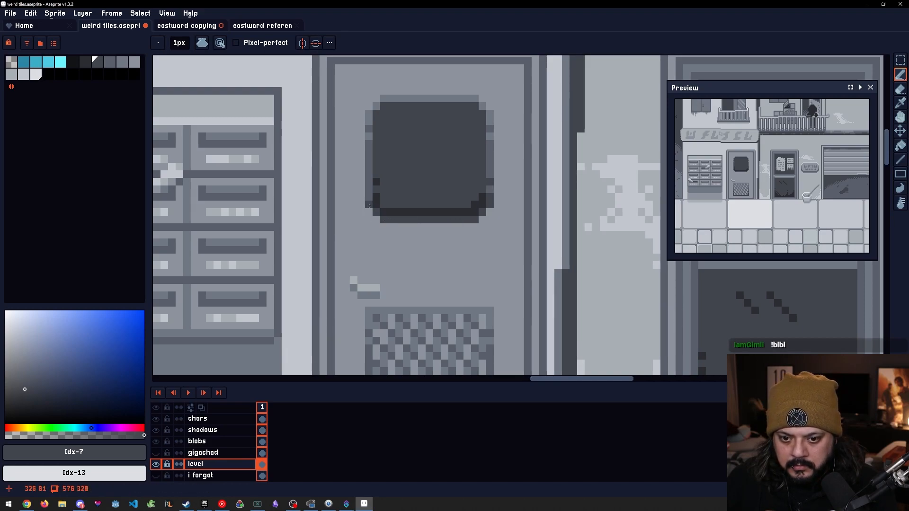
Select the woven interior of the door's lower grille, 15 by 12 pixels, leaving out its frame
scroll(411, 191, down, 3)
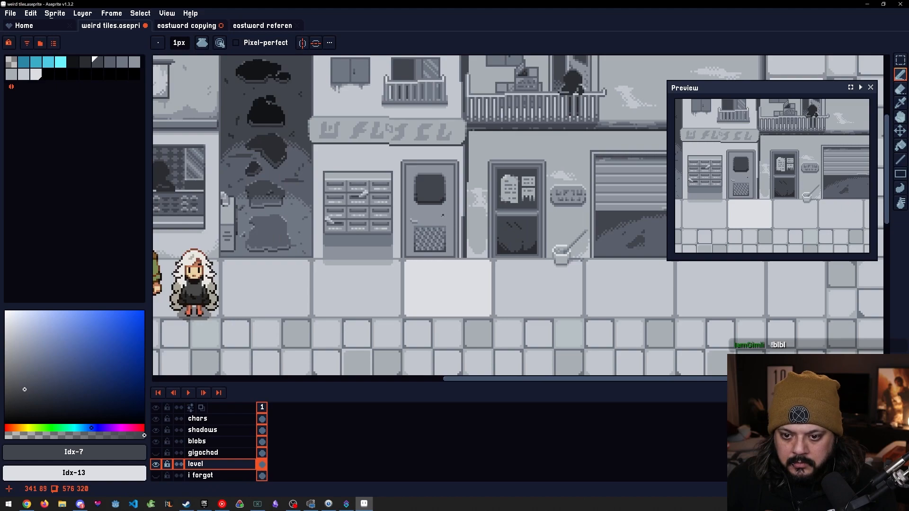
scroll(445, 227, down, 1)
drag(463, 234, 462, 204)
scroll(473, 210, up, 4)
scroll(445, 192, down, 2)
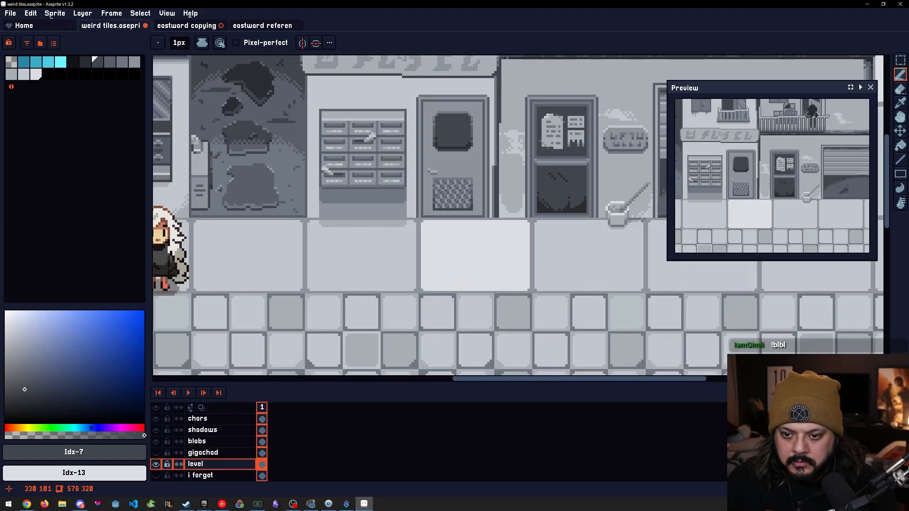
scroll(442, 193, down, 3)
scroll(454, 212, up, 4)
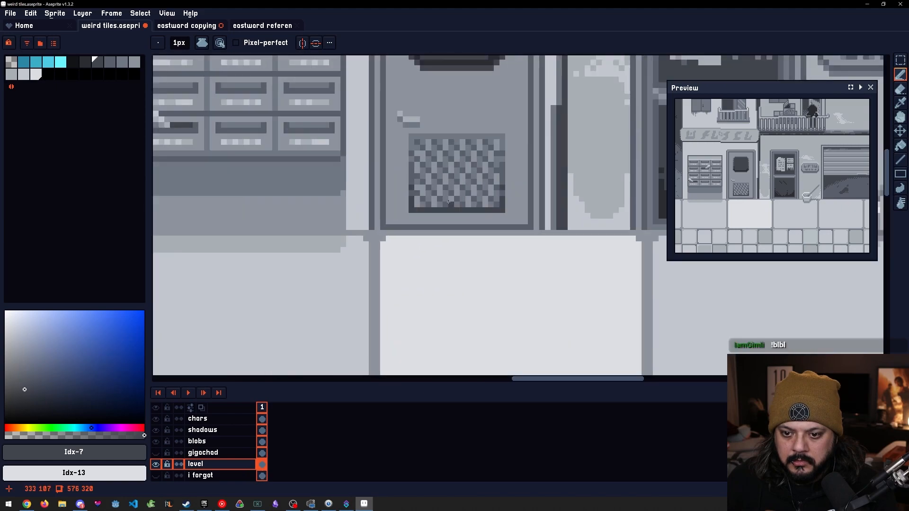
key(m)
drag(542, 209, 381, 77)
Set the Pencil to Shading ink with the palette's grey ramp ending at Idx-14 and an 8 px brush
key(b)
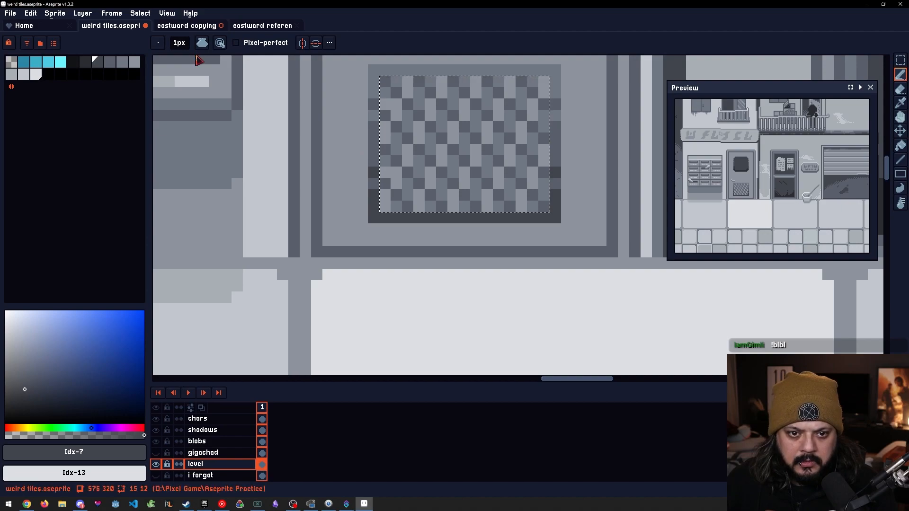
click(48, 74)
click(201, 43)
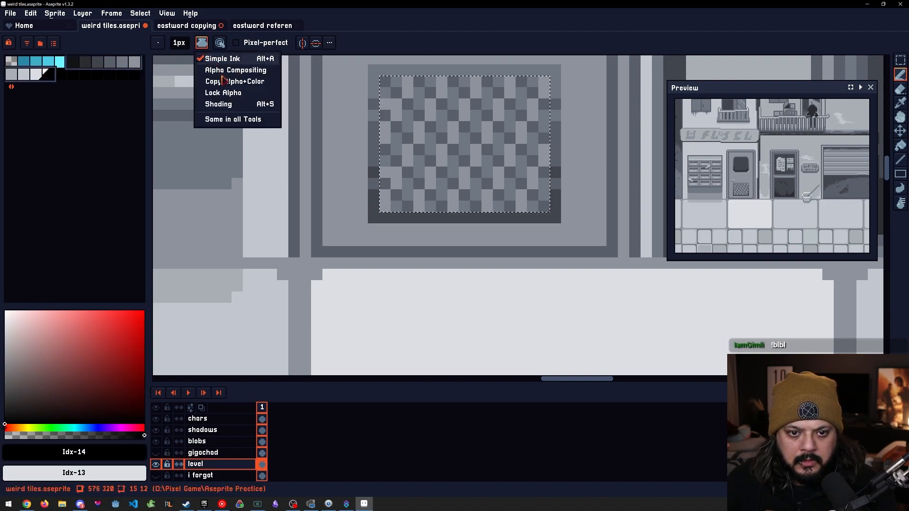
click(220, 105)
scroll(447, 145, up, 7)
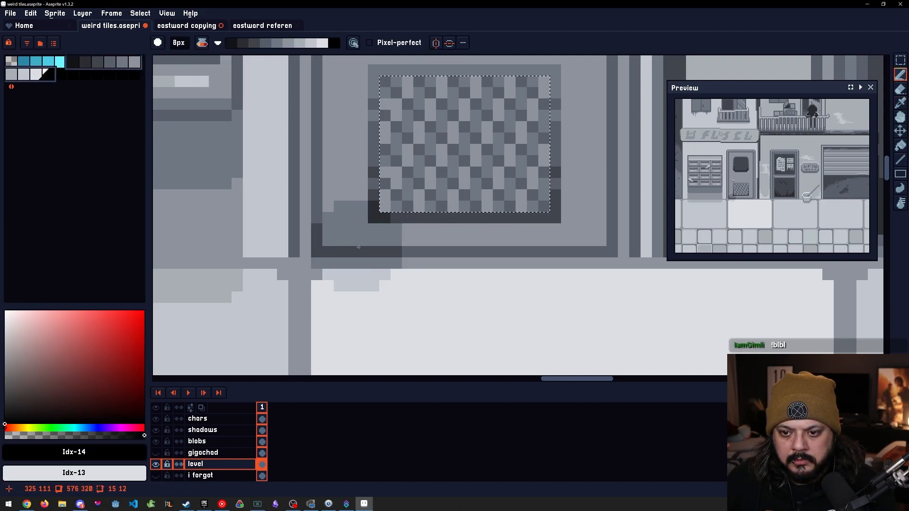
Shade the lower part of the door's woven grille progressively darker toward its bottom edge, and clear the selection
mouse_move(360, 208)
mouse_down()
mouse_move(554, 237)
mouse_move(566, 271)
mouse_up()
scroll(566, 270, down, 3)
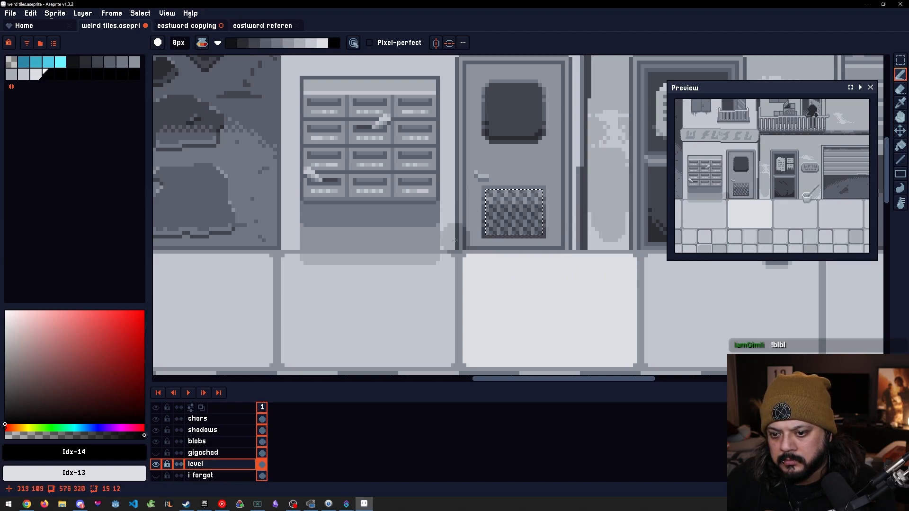
mouse_move(463, 241)
mouse_down()
mouse_move(611, 246)
mouse_move(583, 270)
mouse_move(506, 276)
mouse_up()
scroll(583, 269, down, 2)
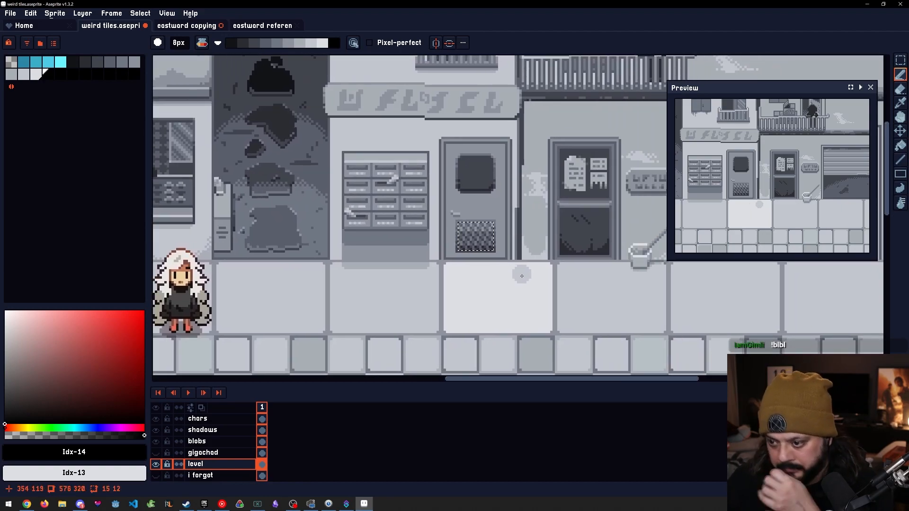
scroll(753, 222, down, 3)
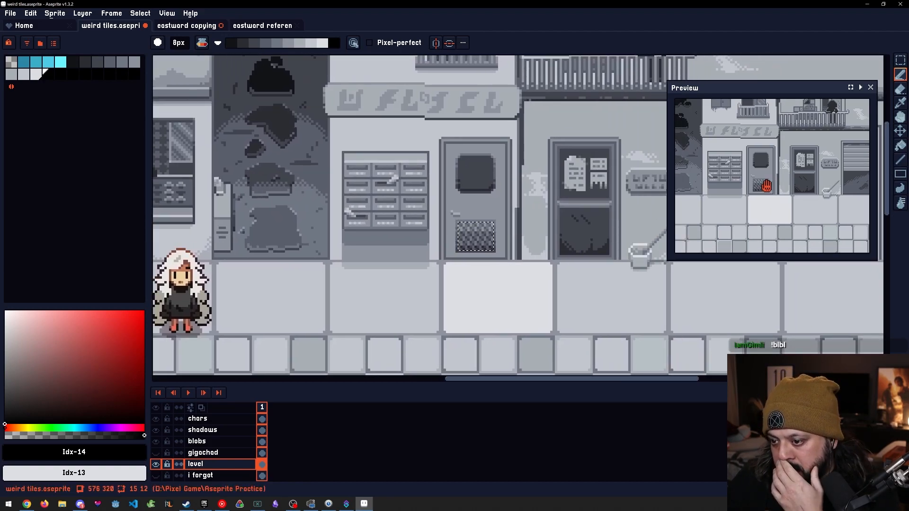
scroll(754, 223, up, 3)
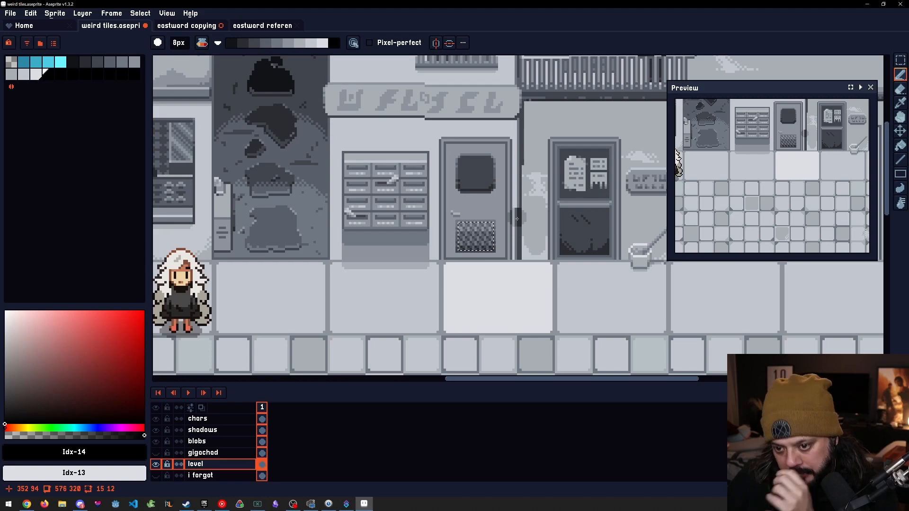
scroll(501, 220, up, 2)
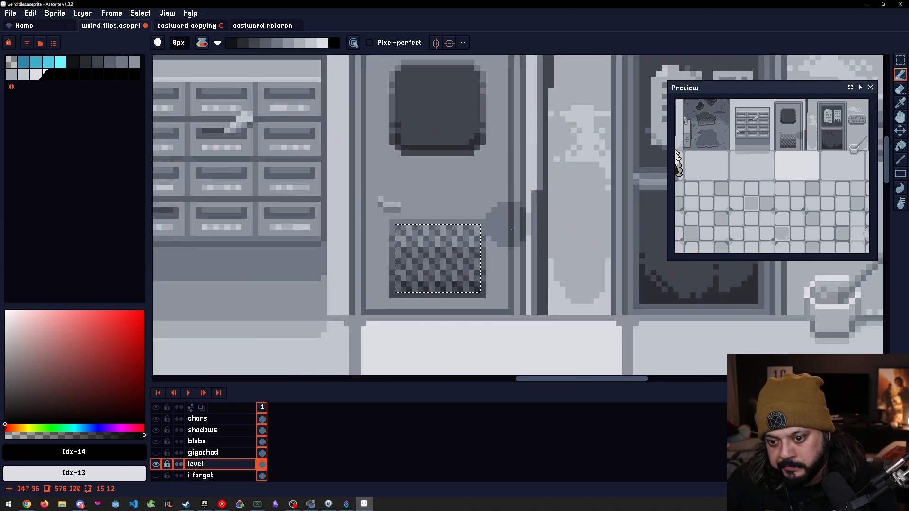
scroll(583, 206, down, 2)
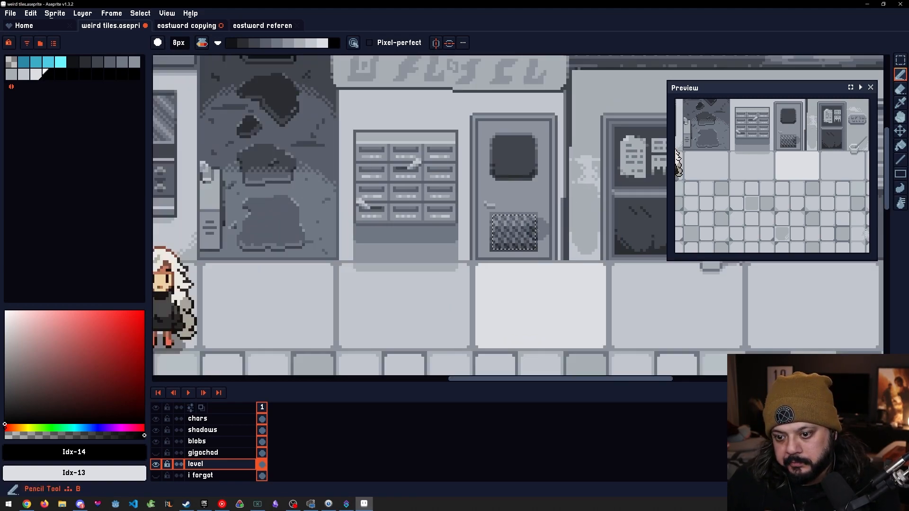
scroll(570, 252, down, 1)
drag(571, 252, 542, 251)
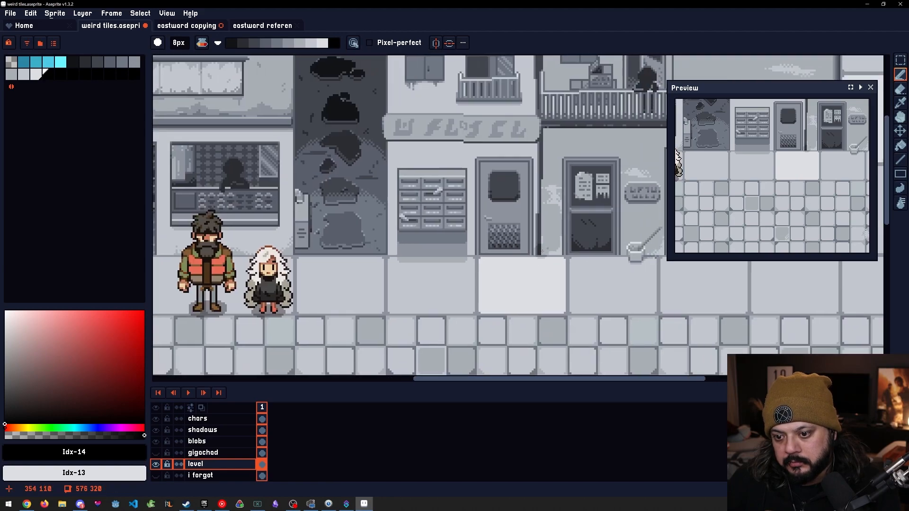
scroll(542, 250, up, 3)
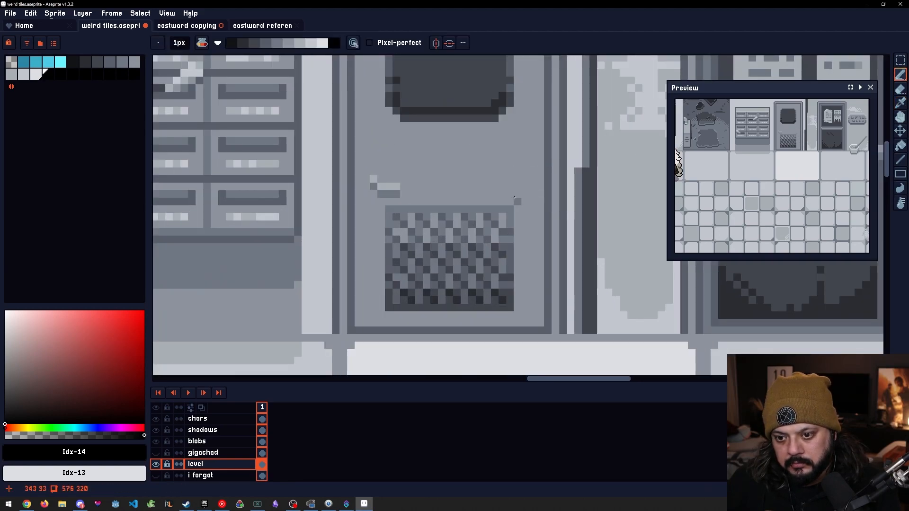
Set the Pencil to Simple ink and round off the corners of the grille's frame with the door's grey #8c939c
click(203, 43)
click(211, 59)
alt+click(518, 209)
click(510, 209)
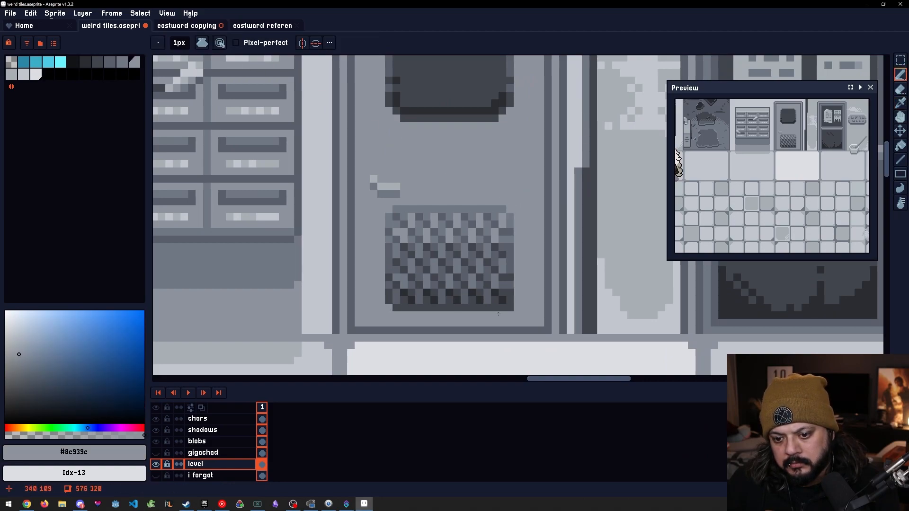
scroll(523, 311, down, 3)
scroll(519, 305, up, 3)
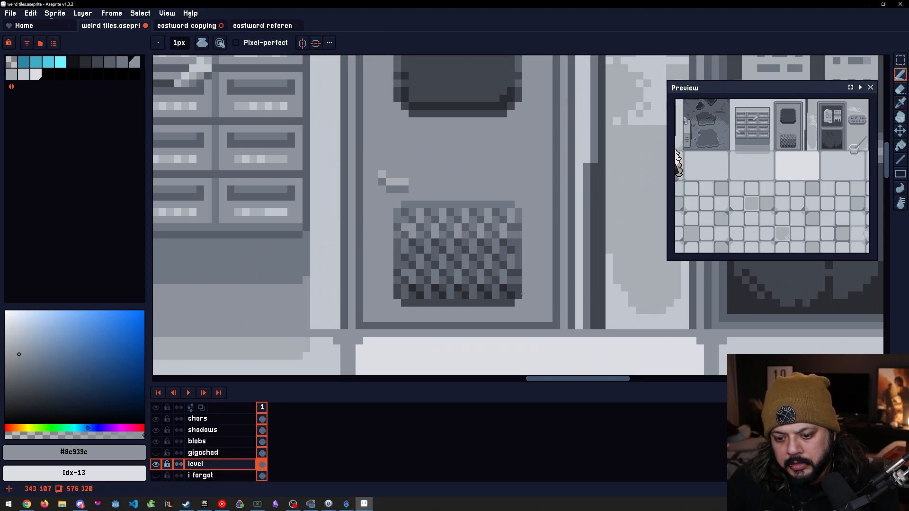
Sample the greys #5a5f6b and #42454d from the lower side edges of the woven grille
alt+click(519, 268)
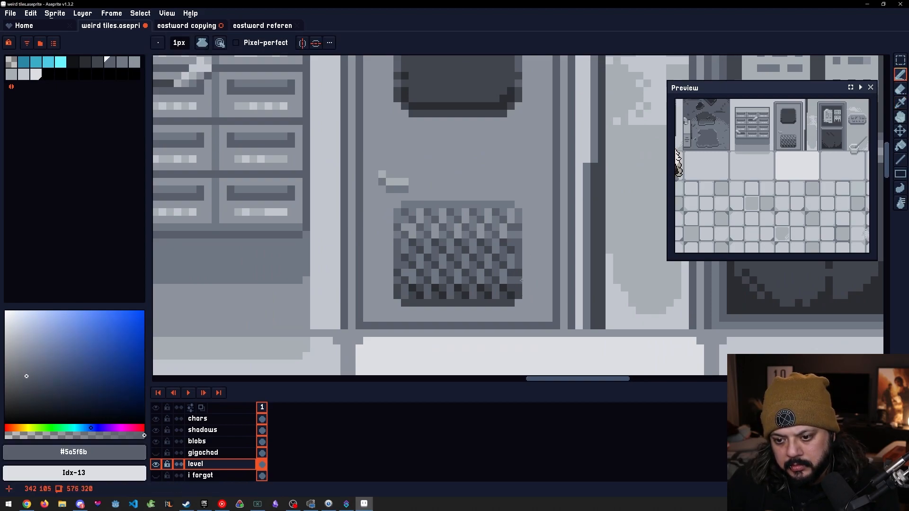
alt+click(520, 274)
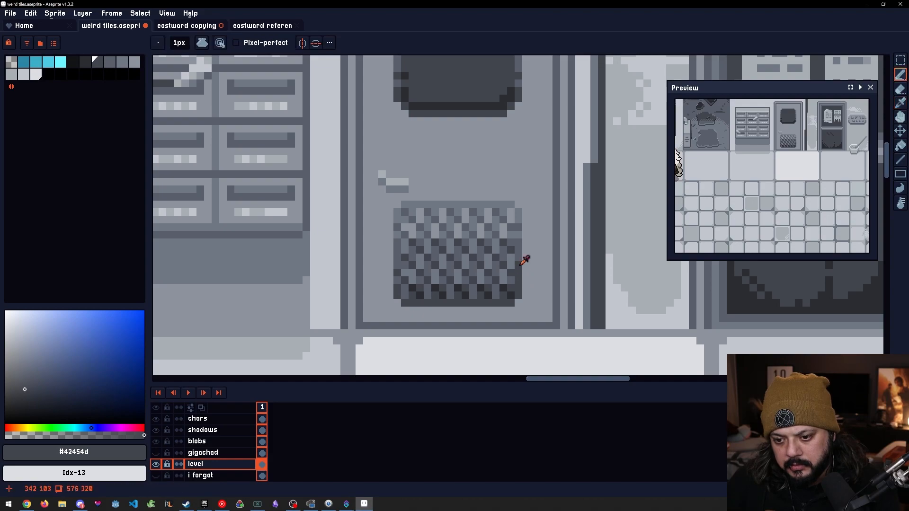
alt+click(520, 274)
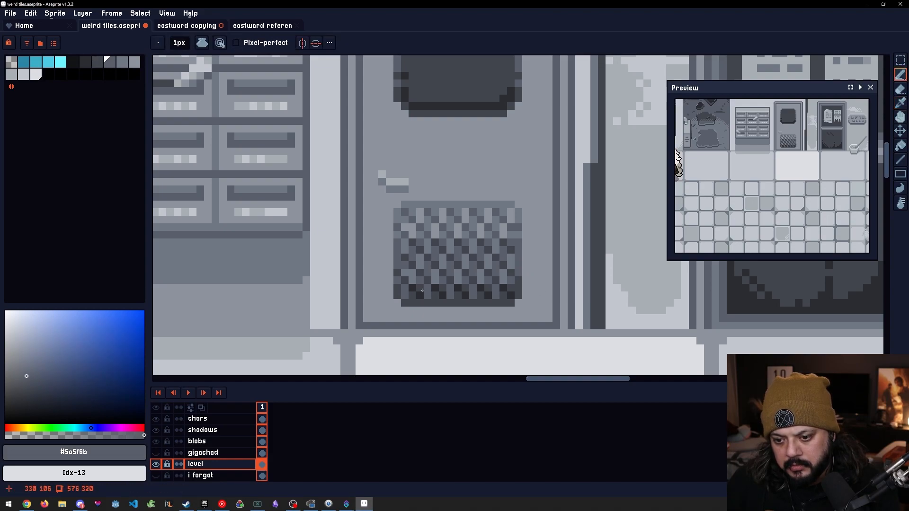
alt+click(402, 279)
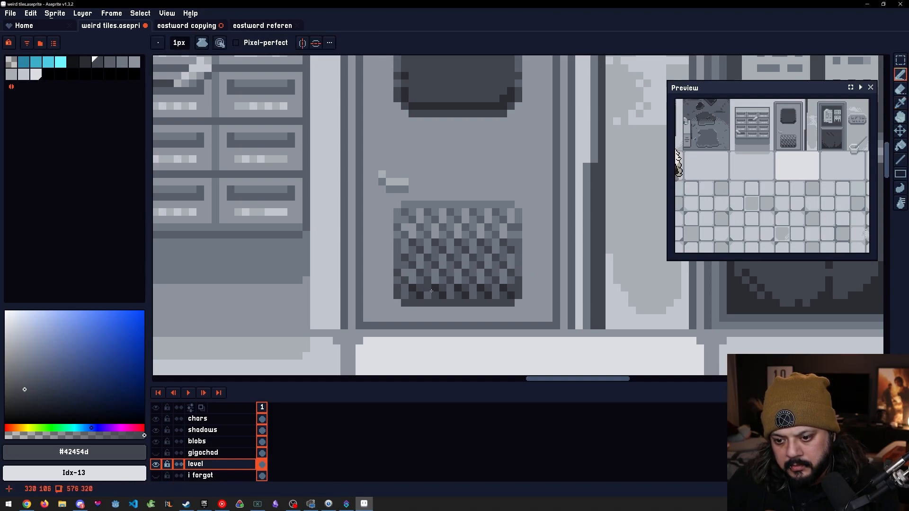
scroll(489, 289, down, 2)
drag(514, 286, 542, 261)
scroll(491, 248, up, 2)
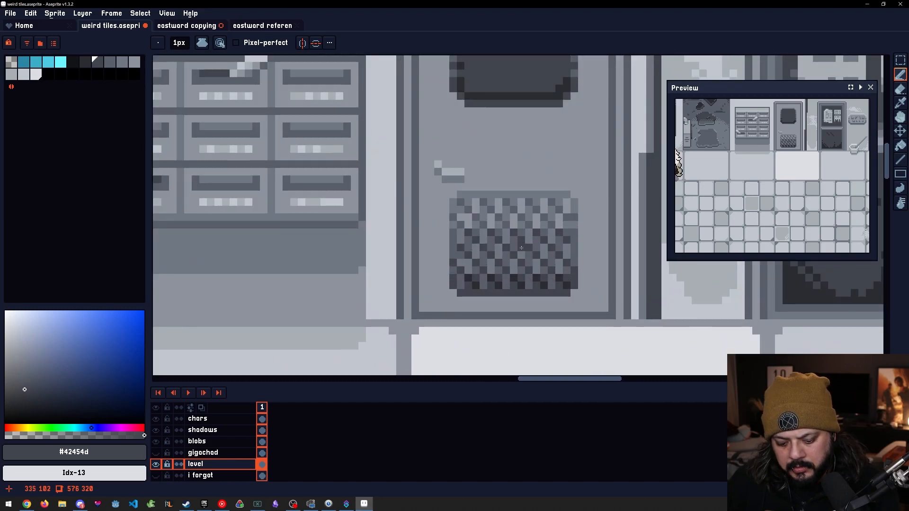
Select only the grille's frame and shade it one tone darker with Shading ink and a 9 px brush
key(m)
mouse_move(455, 192)
mouse_down()
mouse_move(573, 199)
mouse_move(574, 291)
mouse_move(454, 294)
mouse_move(451, 200)
mouse_up()
key(b)
click(200, 44)
click(213, 105)
scroll(484, 203, up, 8)
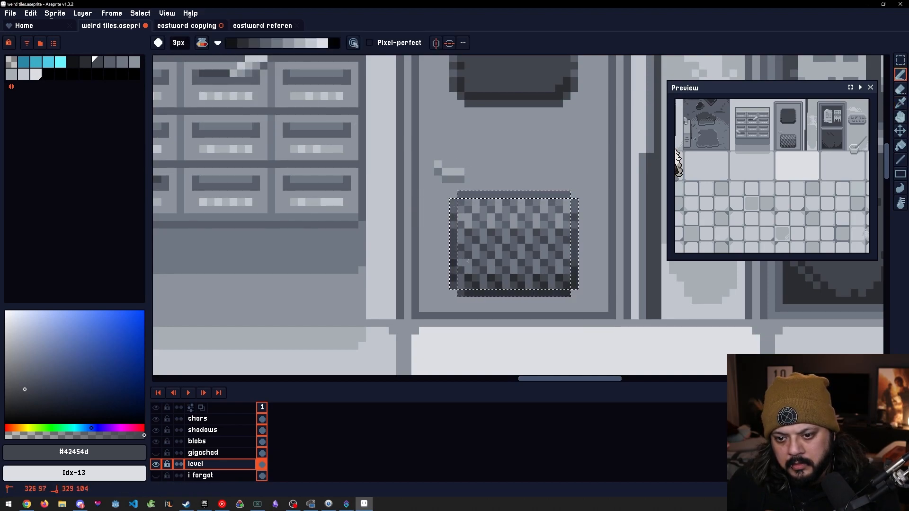
Examine the door's grille and window shading up close and against the rest of the street scene
scroll(561, 301, down, 5)
key(space)
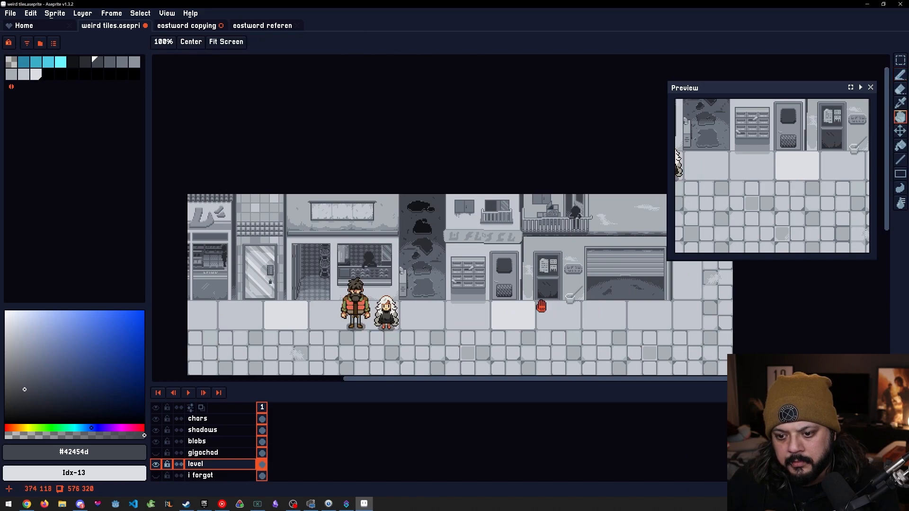
drag(542, 304, 555, 307)
scroll(528, 297, up, 8)
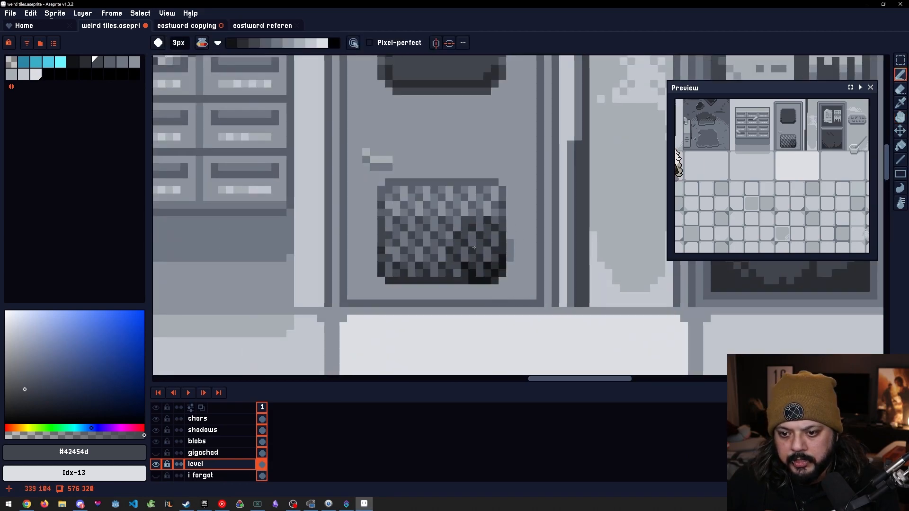
drag(475, 227, 515, 244)
mouse_move(506, 220)
mouse_down()
mouse_move(504, 231)
mouse_move(548, 230)
mouse_up()
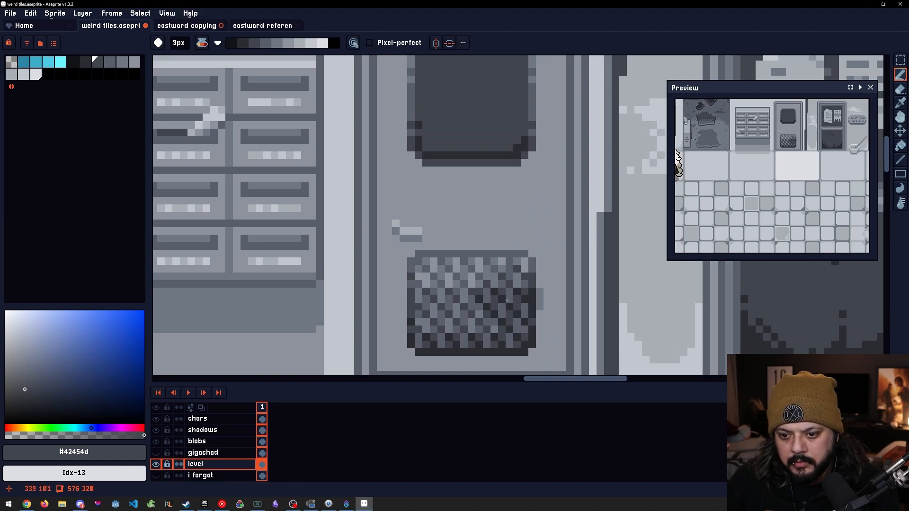
scroll(508, 301, down, 2)
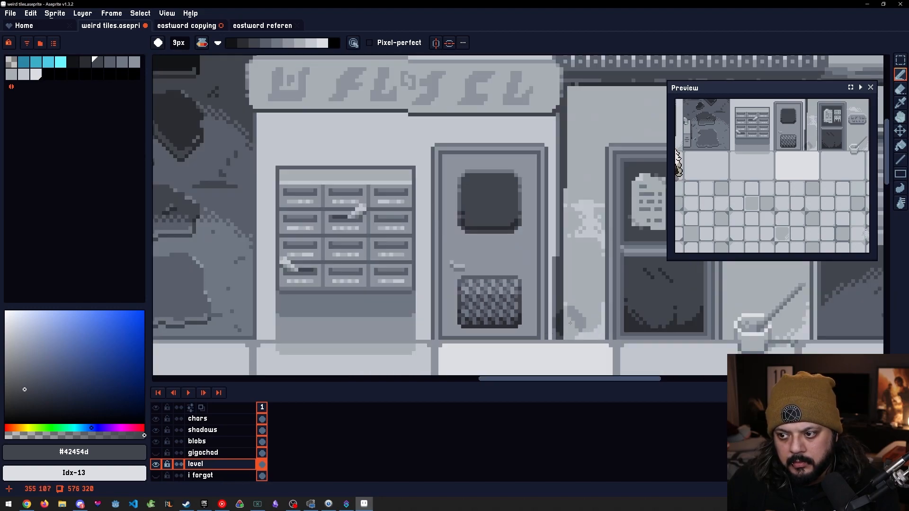
scroll(493, 219, up, 2)
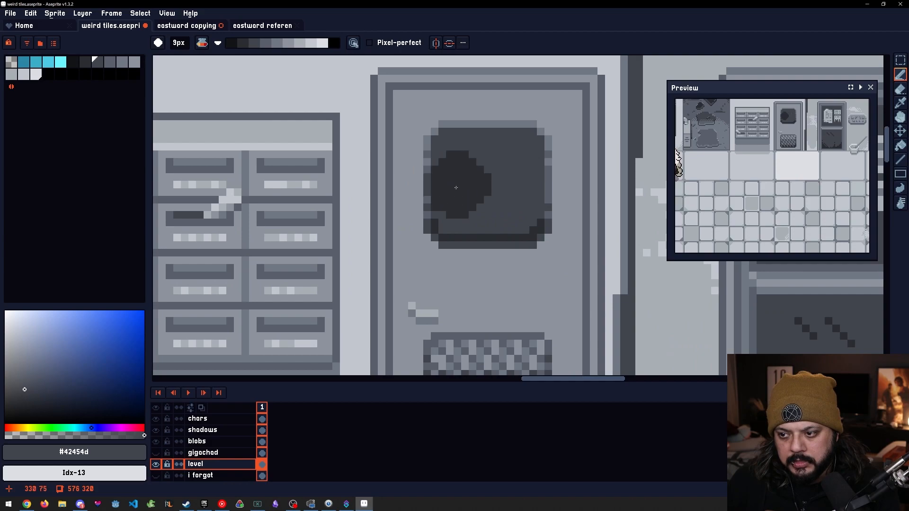
scroll(511, 246, down, 2)
drag(526, 333, 489, 236)
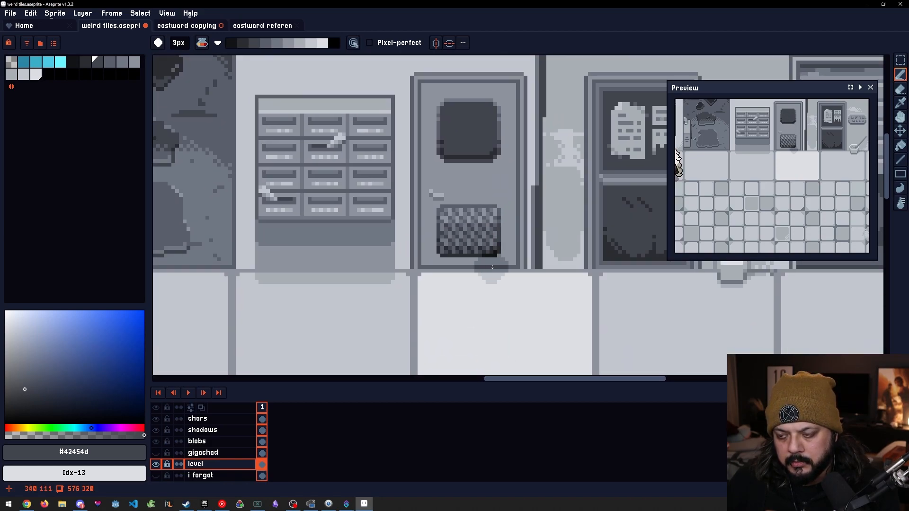
Move the door handle up two pixels and fill the vacated area with the door's grey #8c939c
scroll(436, 216, up, 2)
key(m)
drag(415, 156, 464, 182)
drag(453, 179, 453, 158)
click(517, 166)
alt+click(517, 167)
key(g)
click(449, 178)
scroll(476, 194, down, 4)
drag(487, 233, 492, 288)
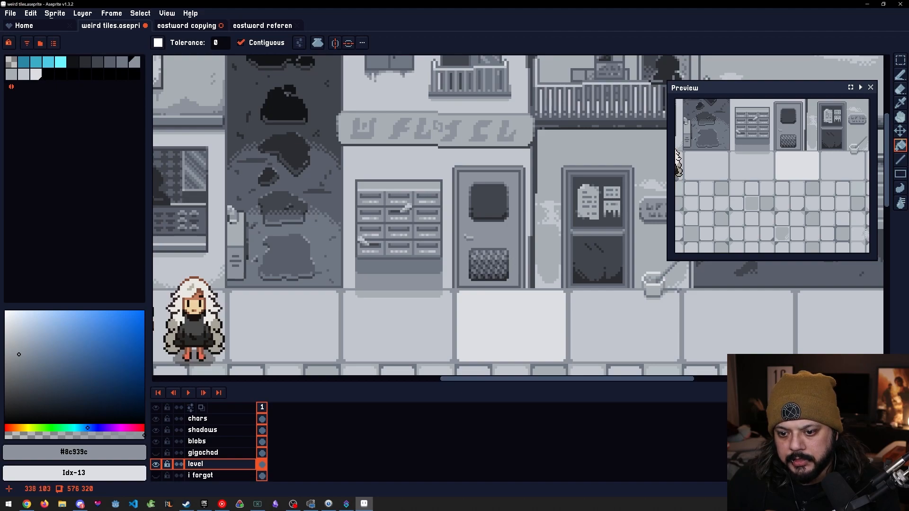
Delete the whole woven grille and fill its area with the door's grey #8c939c
scroll(498, 266, up, 2)
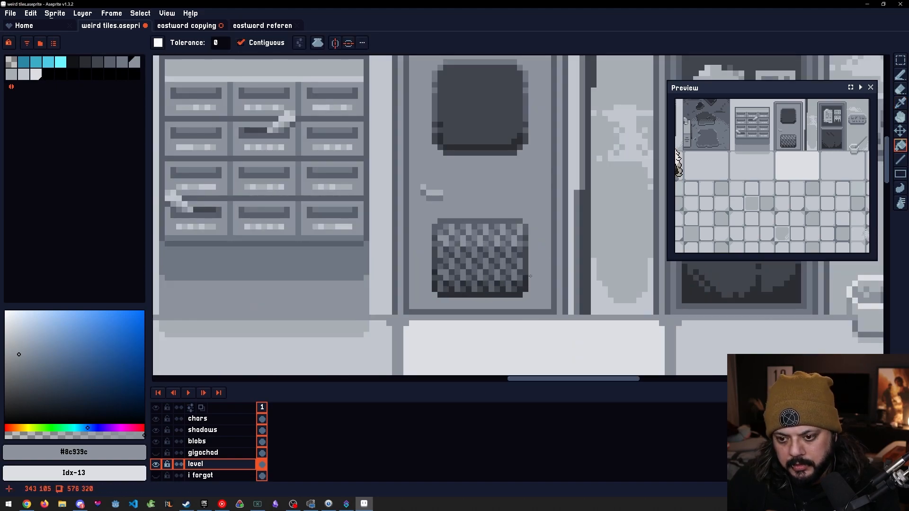
key(m)
drag(529, 299, 425, 217)
key(Delete)
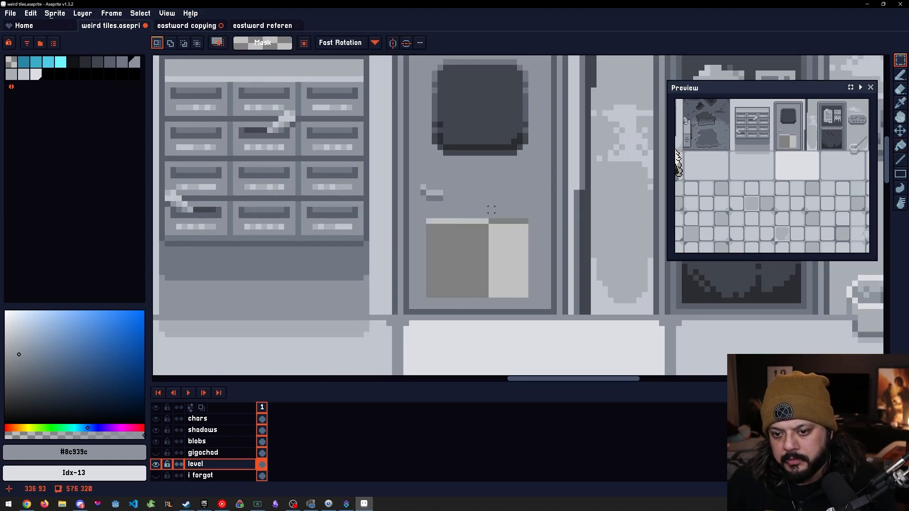
key(g)
click(469, 223)
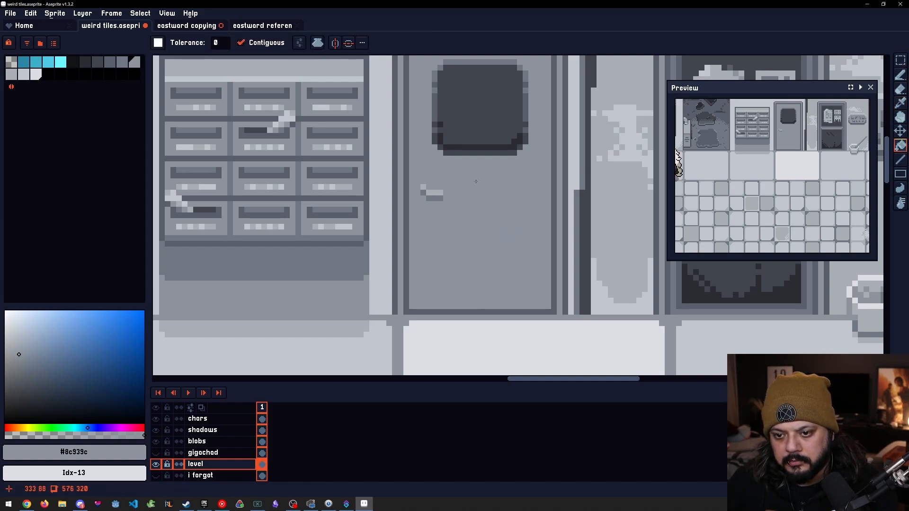
Draw a filled rectangle about 13 by 10 pixels in #717884 on the lower door, using Simple ink
alt+click(462, 71)
key(b)
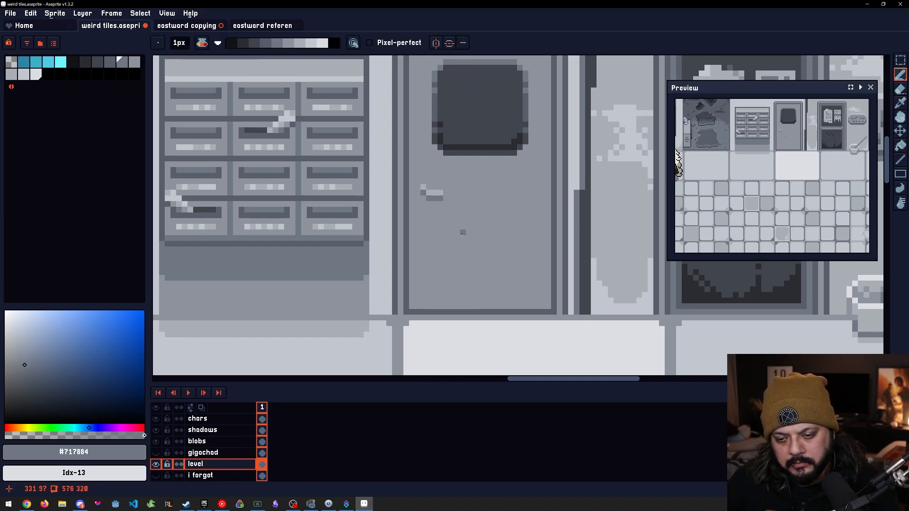
click(202, 43)
click(213, 57)
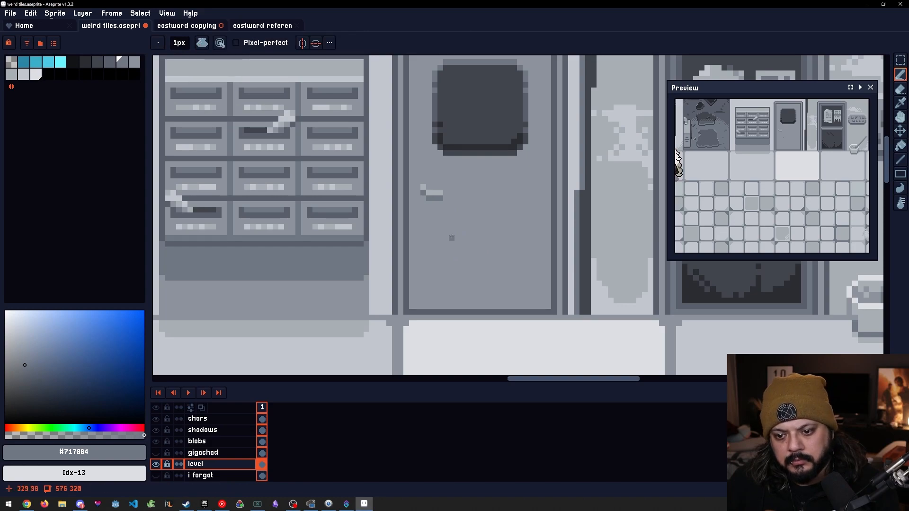
drag(445, 232, 515, 232)
shift+click(520, 283)
shift+click(446, 283)
shift+click(446, 233)
key(g)
click(463, 254)
Outline and fill the rectangle's interior with Idx-10, leaving a one-pixel frame around the new vent
key([)
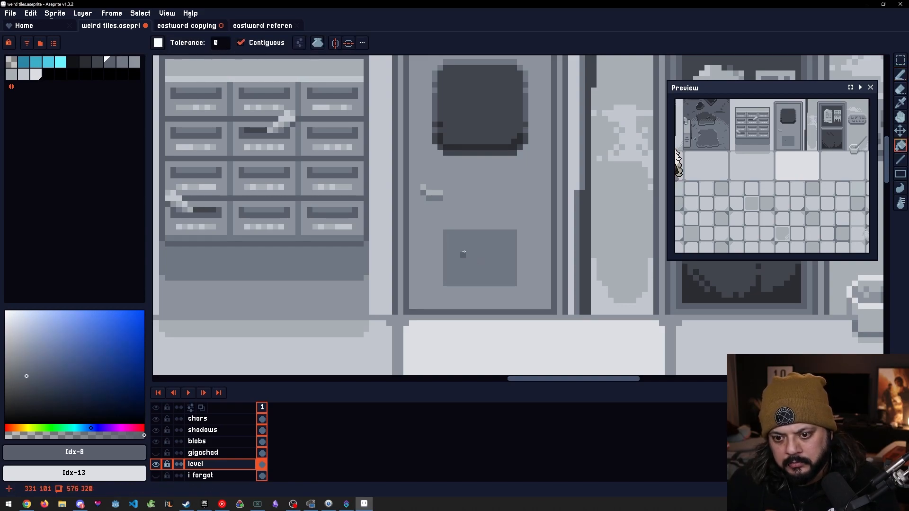
key(])
key(])
key(b)
click(452, 239)
shift+click(451, 279)
shift+click(509, 279)
shift+click(509, 236)
shift+click(452, 236)
key(g)
click(476, 255)
Draw three horizontal slats about 9 pixels wide in #717884 inside the vent's frame
key(b)
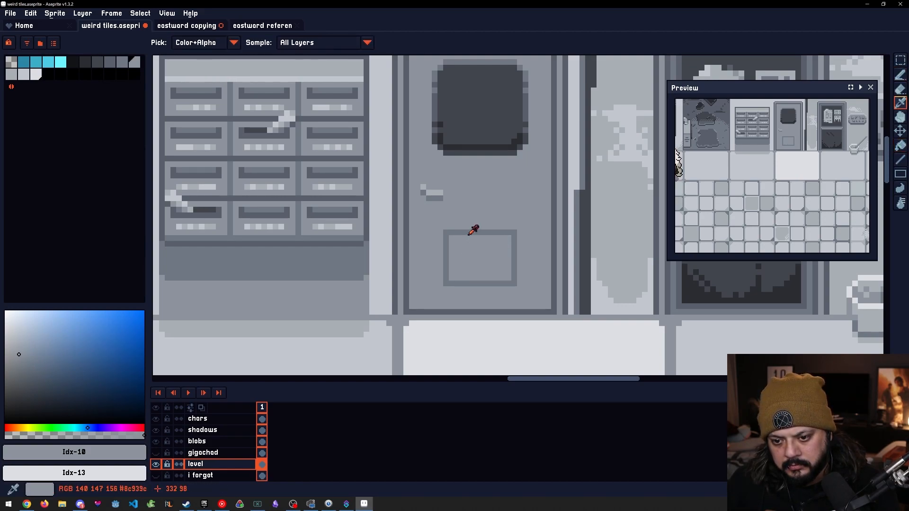
alt+click(471, 227)
click(454, 243)
shift+click(501, 244)
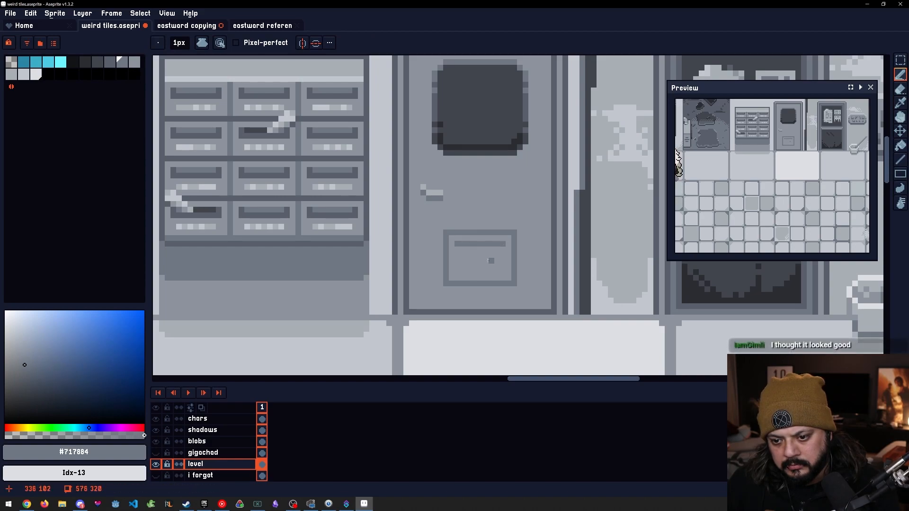
mouse_move(464, 256)
mouse_down()
mouse_move(504, 256)
mouse_move(505, 266)
mouse_up()
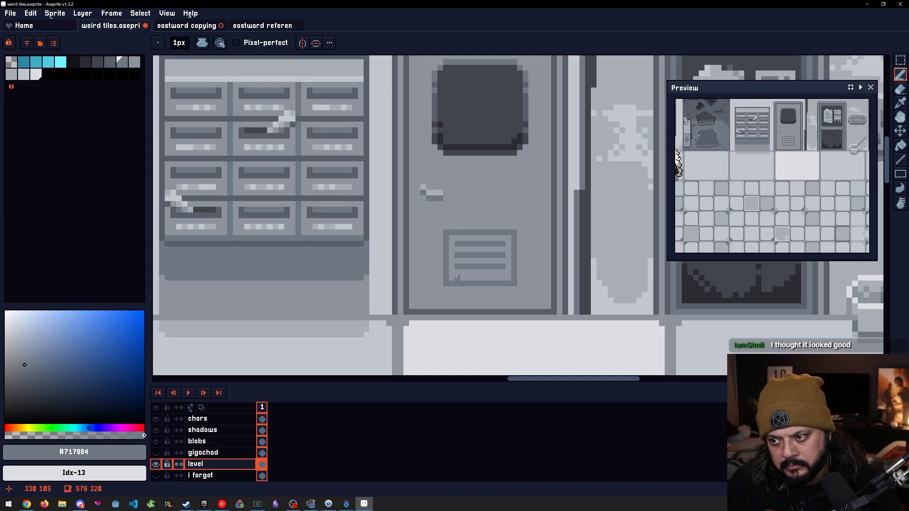
Measure the gaps between the door's window and both sides of the door frame with rectangular selections
key(m)
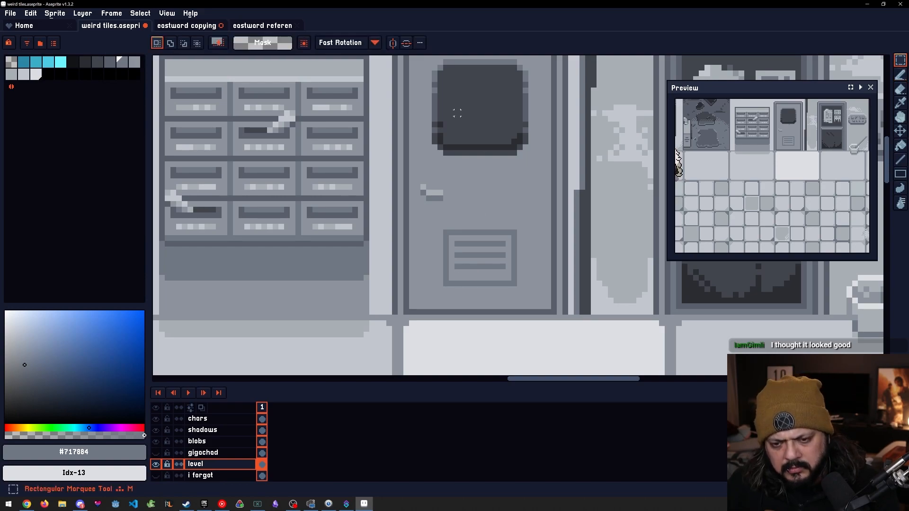
scroll(440, 124, up, 2)
drag(413, 158, 413, 157)
drag(629, 158, 571, 177)
scroll(554, 203, down, 3)
drag(525, 256, 481, 252)
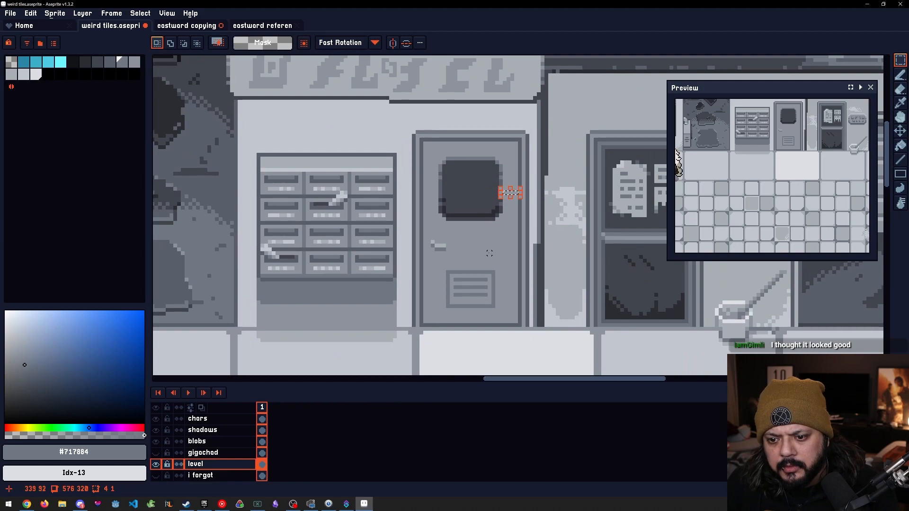
scroll(463, 273, down, 2)
scroll(482, 245, up, 2)
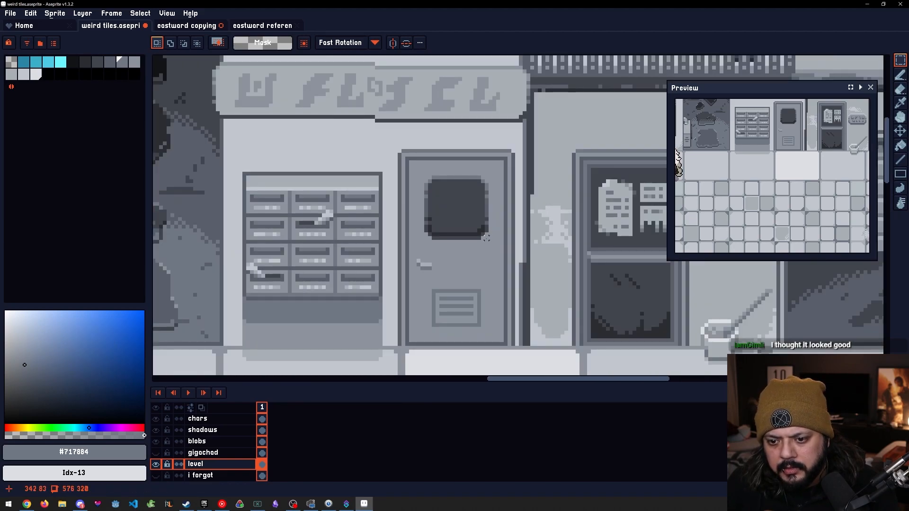
Shift the lower-right section of the door's window one pixel inward with a rectangular selection
drag(490, 242, 459, 207)
click(477, 225)
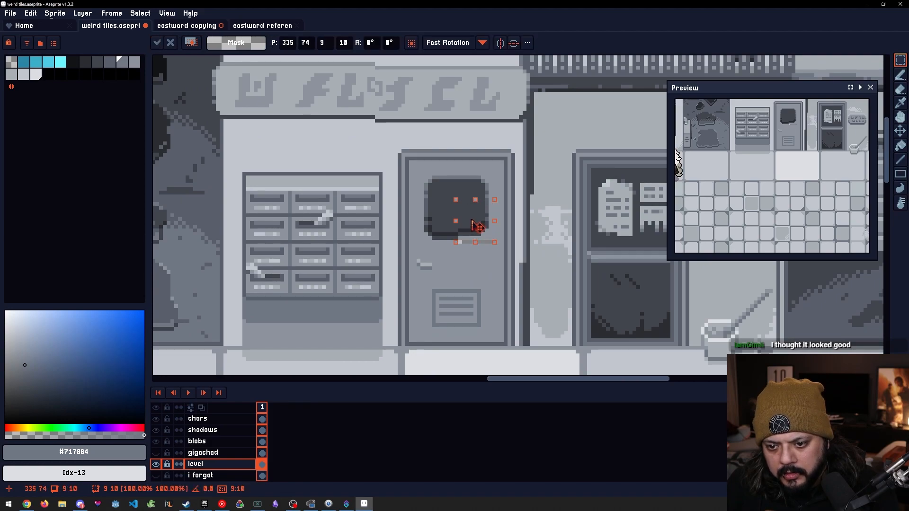
key(Left)
key(ctrl+d)
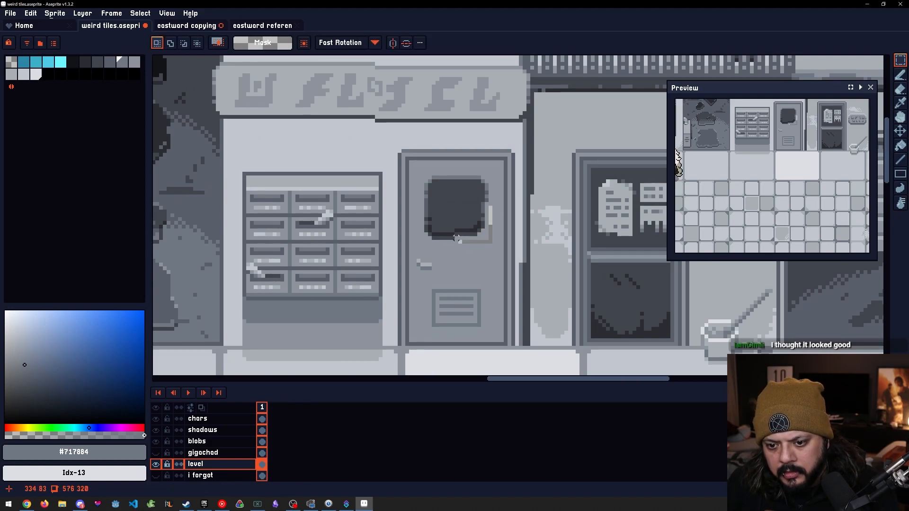
Shift the window's lower-left section up and its upper sections down by one pixel using rectangular selections
drag(452, 237, 423, 204)
click(439, 223)
click(482, 219)
drag(491, 197, 454, 195)
click(474, 194)
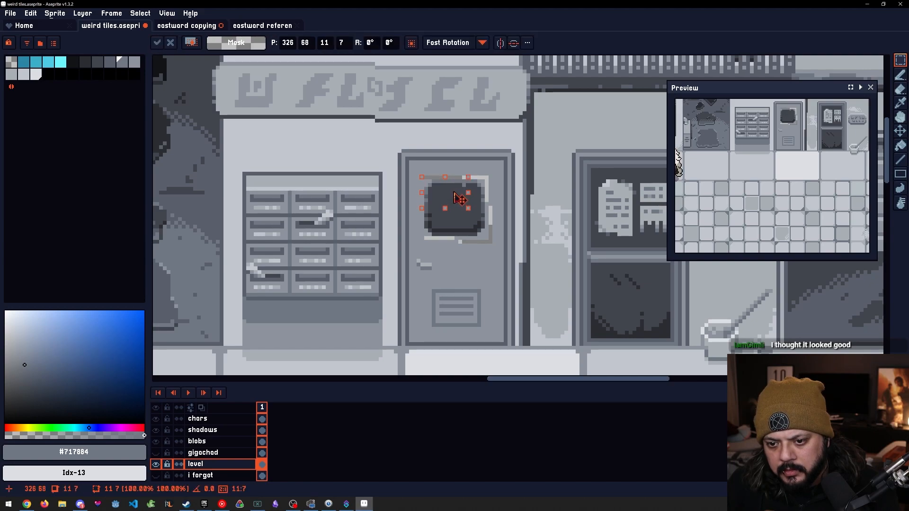
key(ctrl+d)
Paint over the stray light pixel below the window's top edge in #42454d and sample the door's grey #8c939c
scroll(478, 188, up, 3)
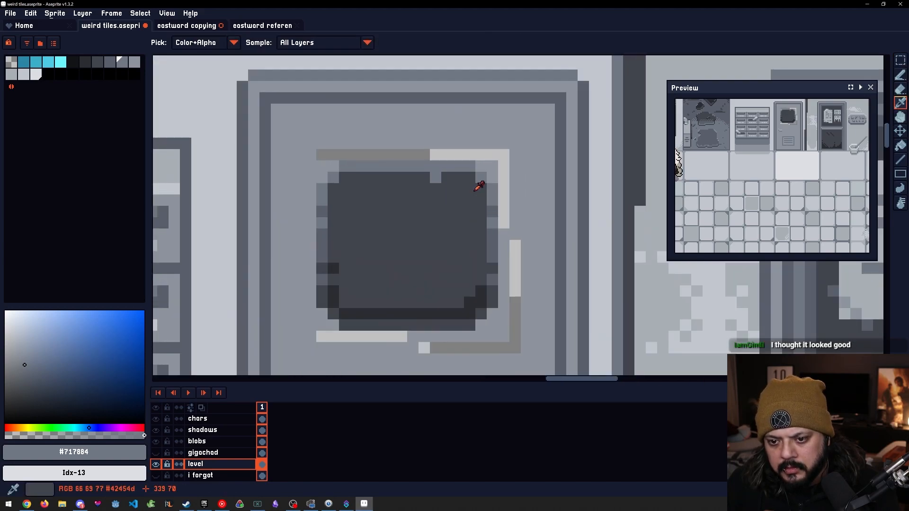
alt+click(479, 187)
key(b)
click(436, 181)
alt+click(443, 159)
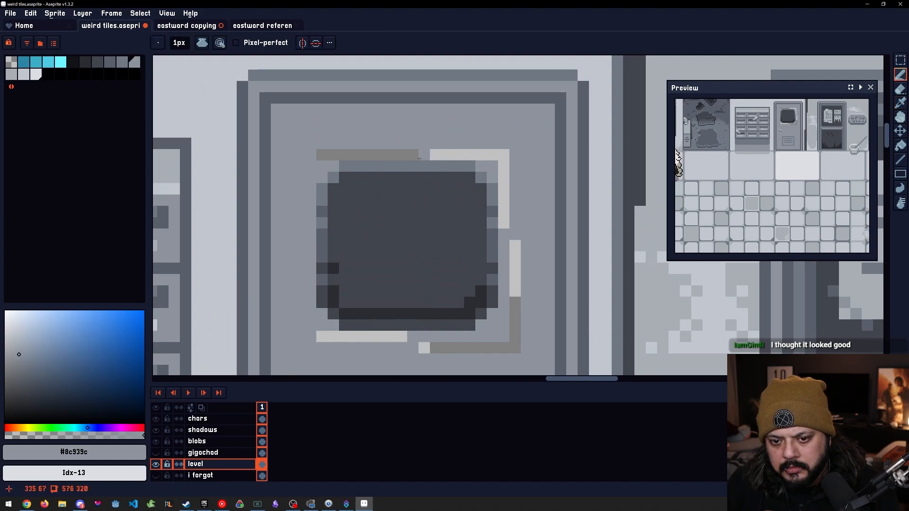
Shift the left edge of the window one pixel inward with a rectangular selection
key(m)
mouse_move(305, 160)
mouse_down()
mouse_move(373, 264)
mouse_move(385, 331)
mouse_move(367, 307)
mouse_up()
key(ctrl+d)
Fill the leftover strips around the window with the door's grey #8c939c using Paint Bucket
alt+click(452, 143)
key(g)
click(440, 154)
click(513, 254)
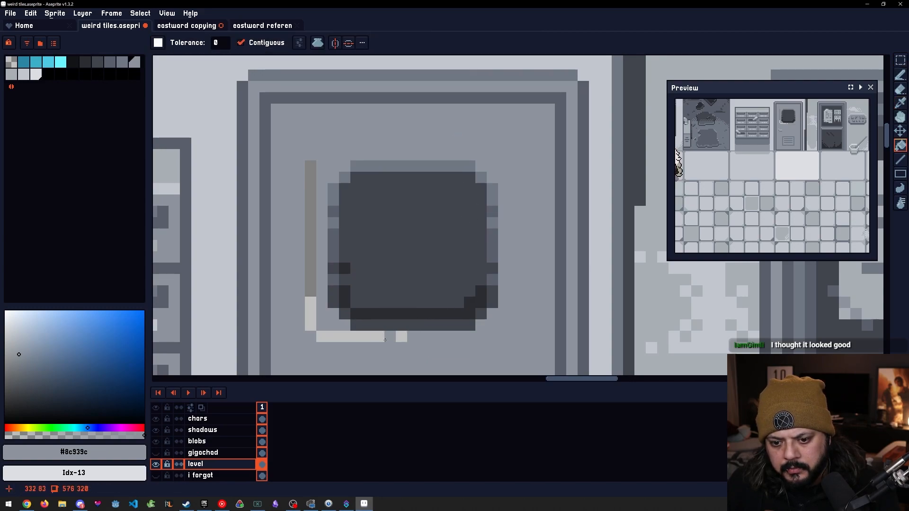
click(381, 336)
scroll(378, 336, down, 4)
scroll(344, 303, up, 1)
scroll(343, 303, down, 5)
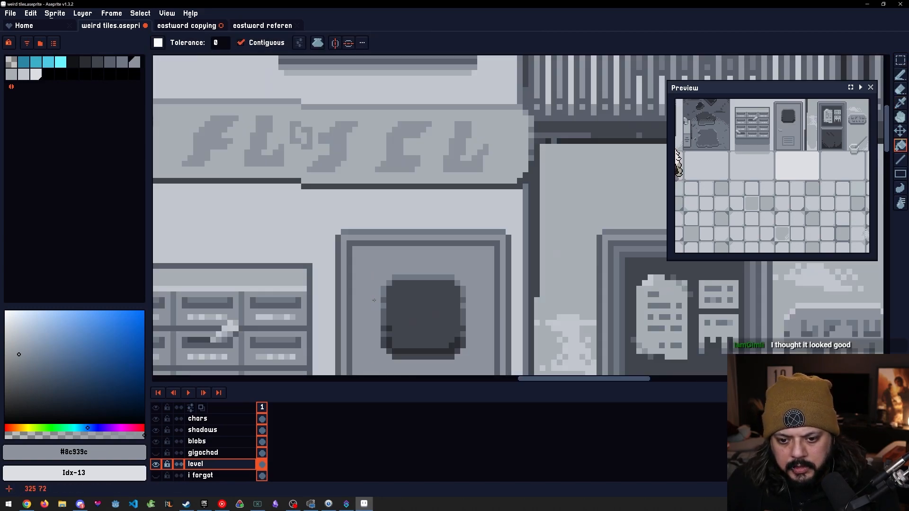
Shorten the window by moving its lower section up two pixels with a rectangular selection
scroll(416, 239, up, 4)
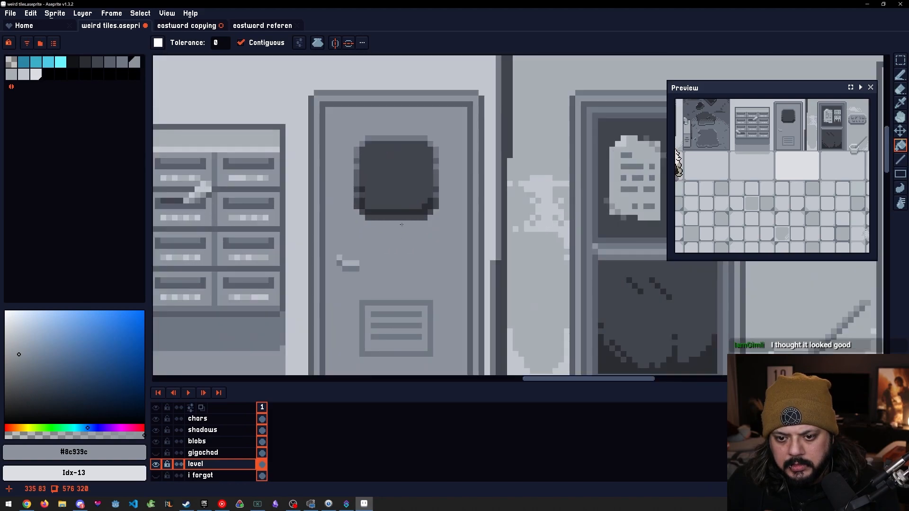
key(m)
drag(370, 191, 333, 170)
drag(388, 187, 388, 175)
click(478, 107)
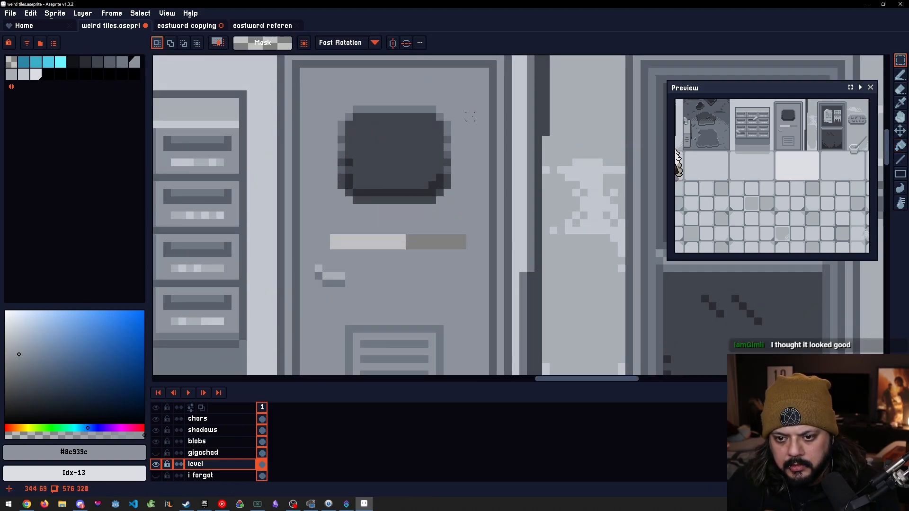
Even out the side edges of the window by recolouring their uneven pixels in #5a5f6b
alt+click(448, 154)
key(b)
click(447, 147)
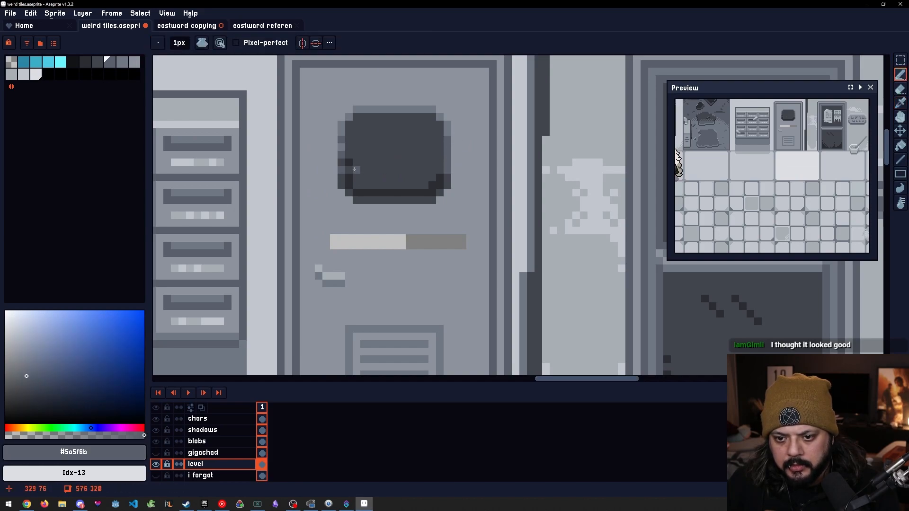
scroll(344, 148, down, 4)
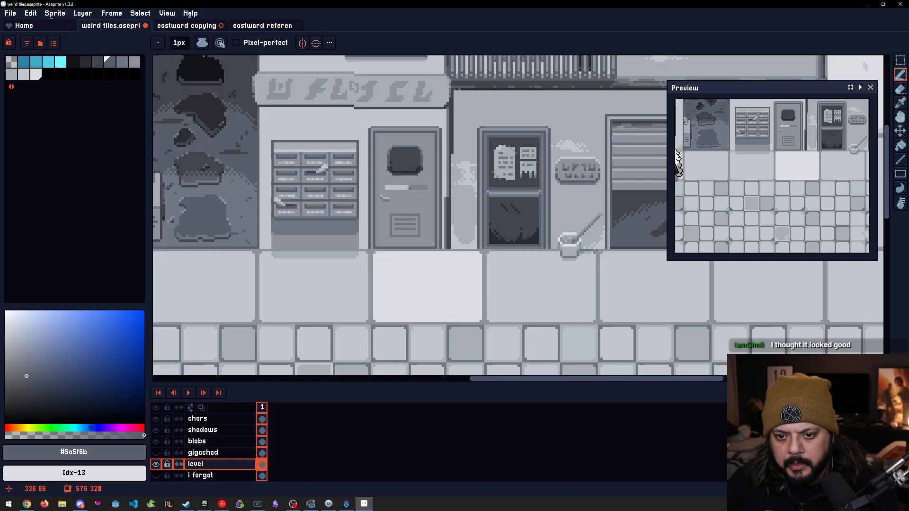
scroll(412, 184, up, 4)
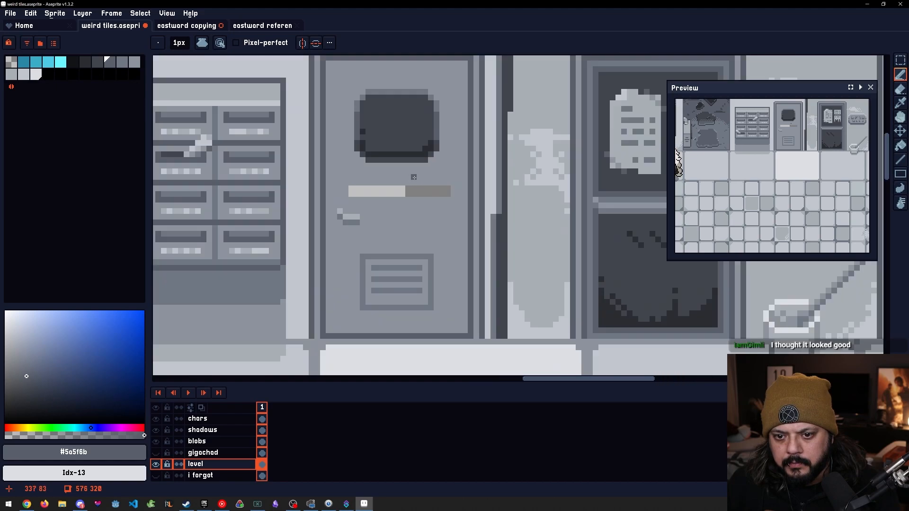
Fill the two-tone strip left beneath the window with the surrounding door grey
alt+click(426, 201)
key(g)
scroll(426, 200, down, 4)
scroll(425, 204, up, 1)
scroll(424, 198, up, 5)
Paint over the dark shading inside the lower part of the window in #42454d
alt+click(429, 189)
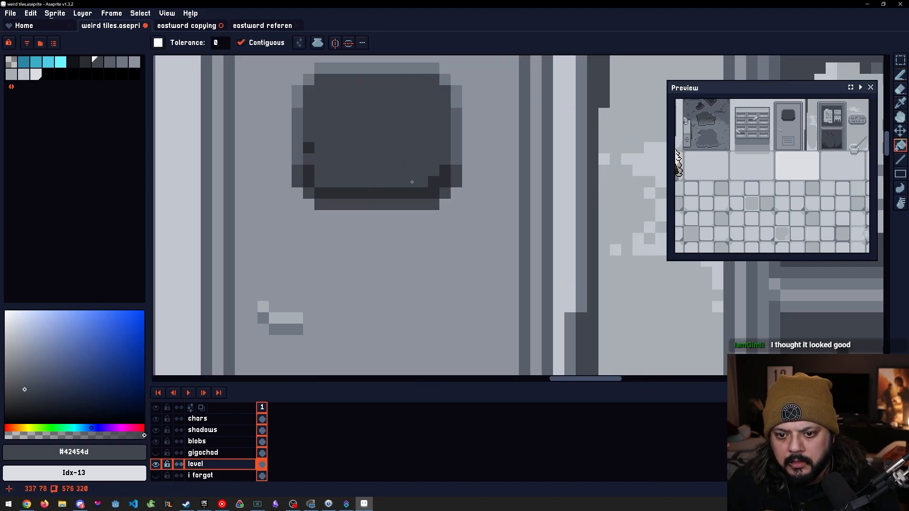
key(b)
drag(431, 188, 314, 192)
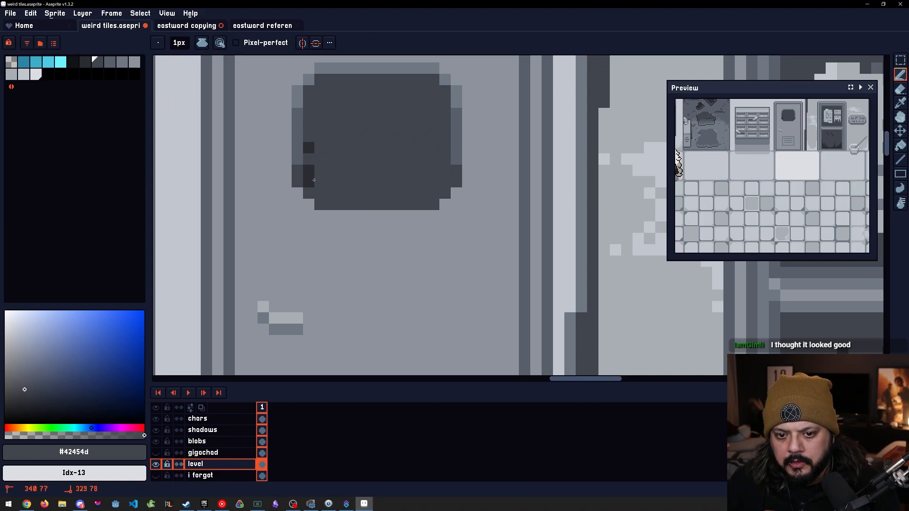
scroll(331, 156, down, 3)
scroll(358, 195, up, 1)
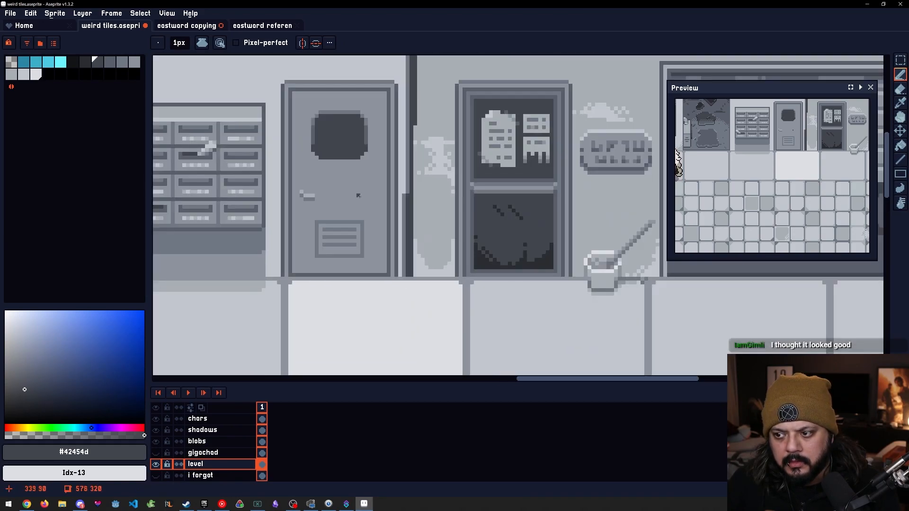
scroll(358, 180, up, 2)
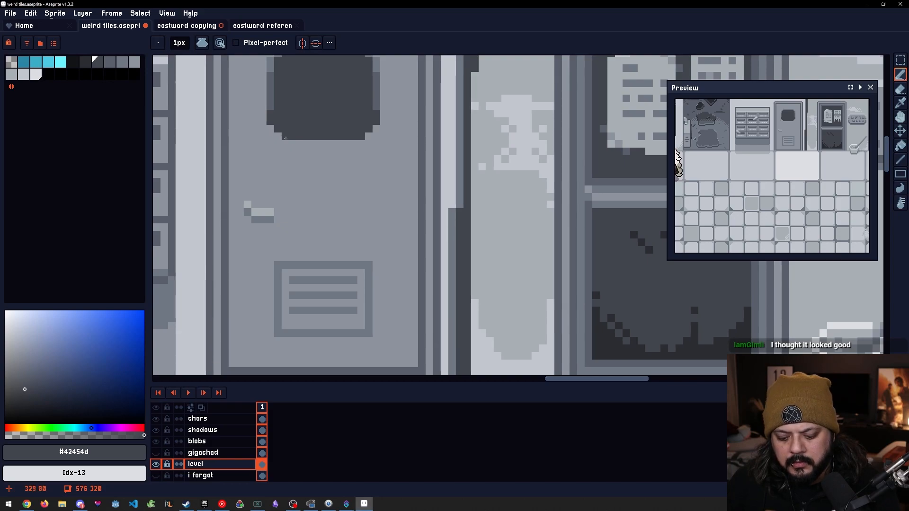
Repaint the window's bottom edge and lower corner pixels in Idx-6
alt+click(282, 129)
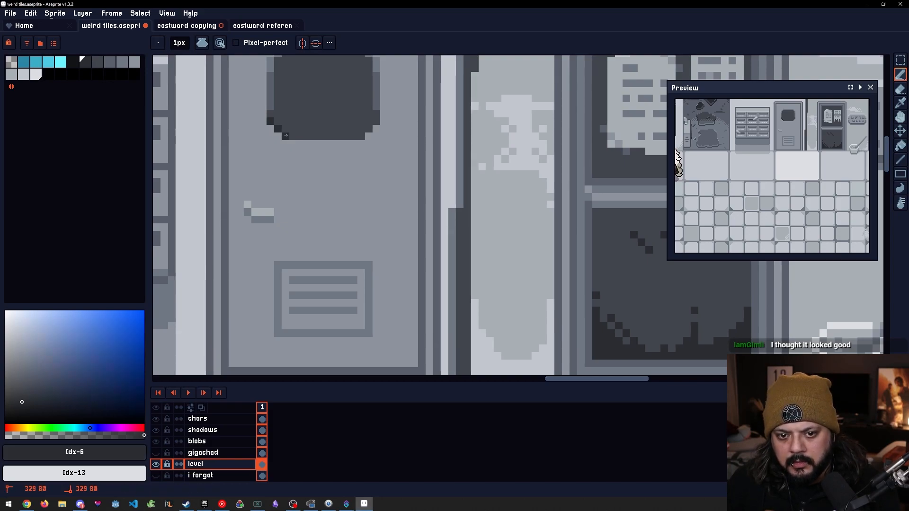
scroll(377, 133, down, 2)
mouse_move(354, 193)
mouse_down()
mouse_move(382, 219)
mouse_move(386, 247)
mouse_up()
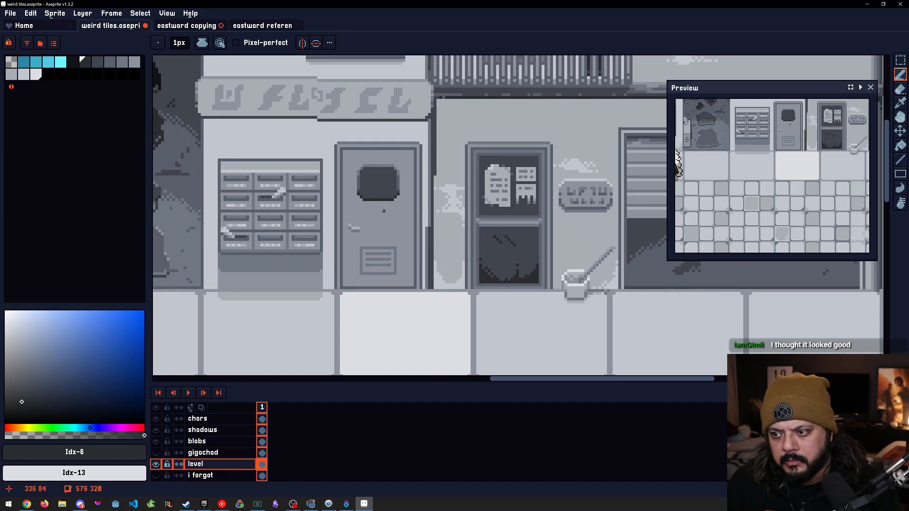
scroll(384, 210, up, 4)
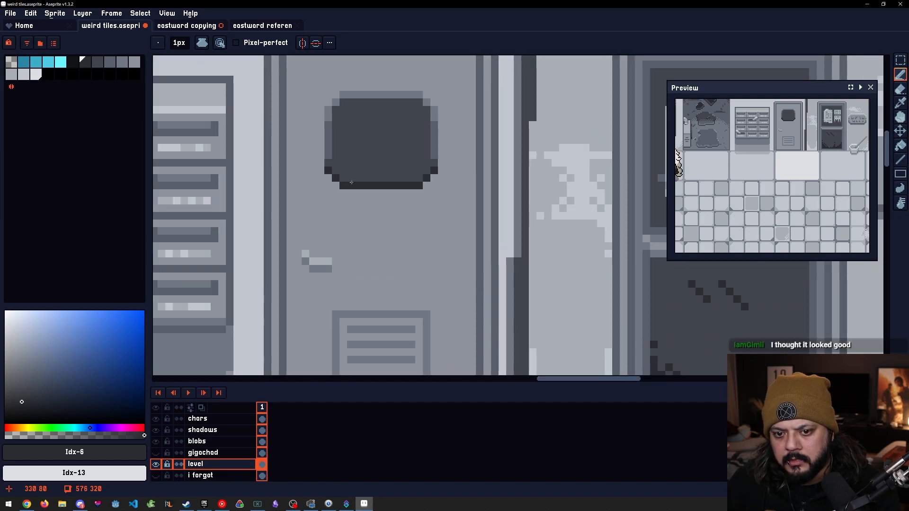
Draw an 11-pixel line in #5a5f6b just above the window's dark bottom edge, with one pixel at each lower corner
key(i)
click(432, 155)
key(b)
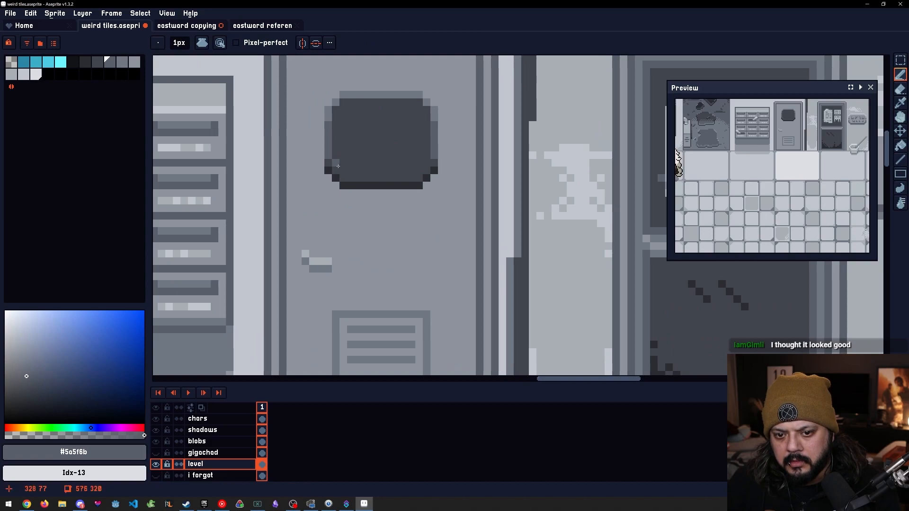
key(space)
drag(355, 171, 421, 170)
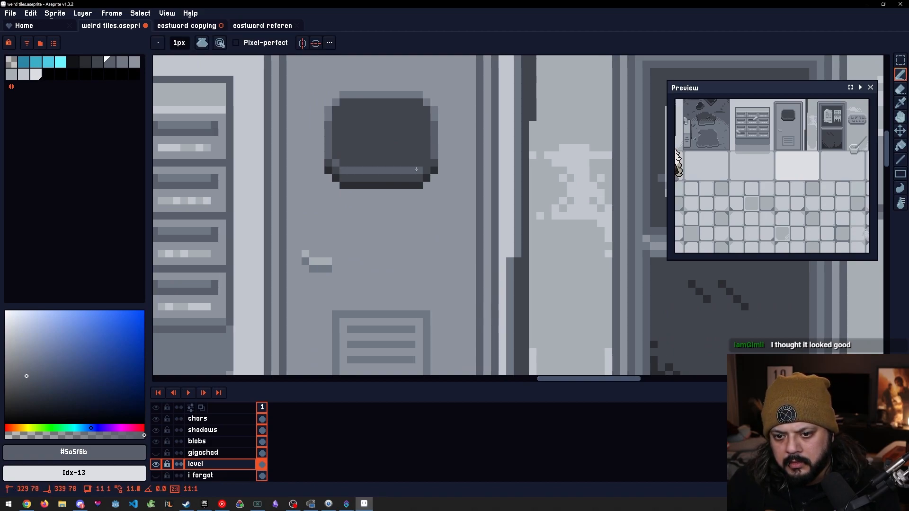
mouse_move(377, 195)
mouse_down()
mouse_move(388, 210)
mouse_move(438, 186)
mouse_up()
key(ctrl+z)
key(ctrl+z)
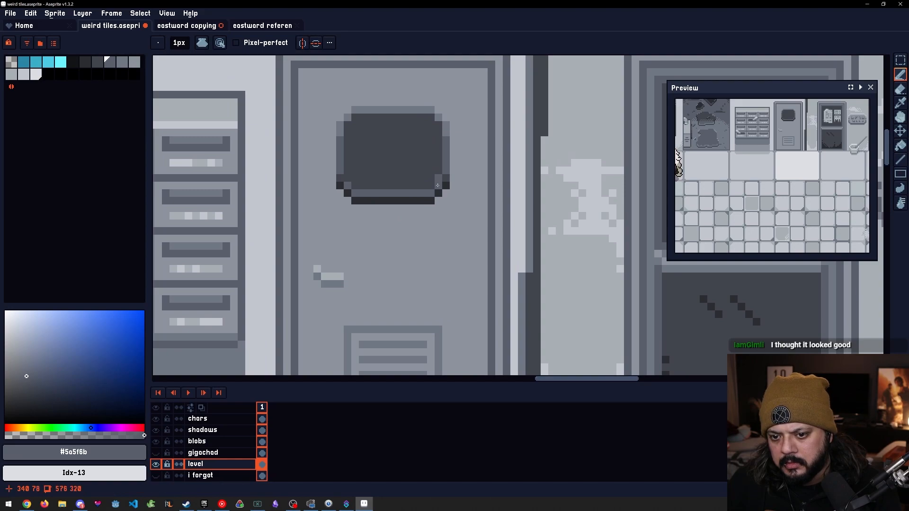
Try a dark Idx-6 shadow line along the top of the window's interior
alt+click(436, 176)
scroll(423, 188, down, 6)
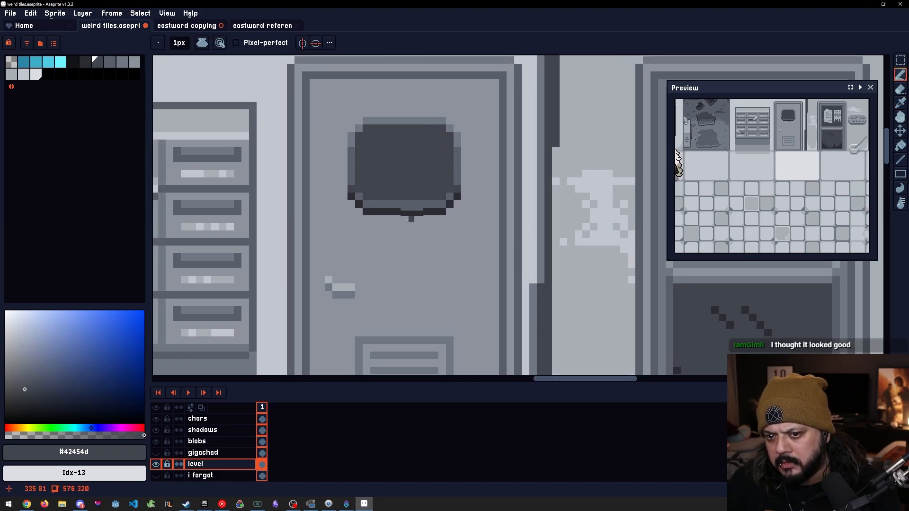
scroll(413, 242, up, 6)
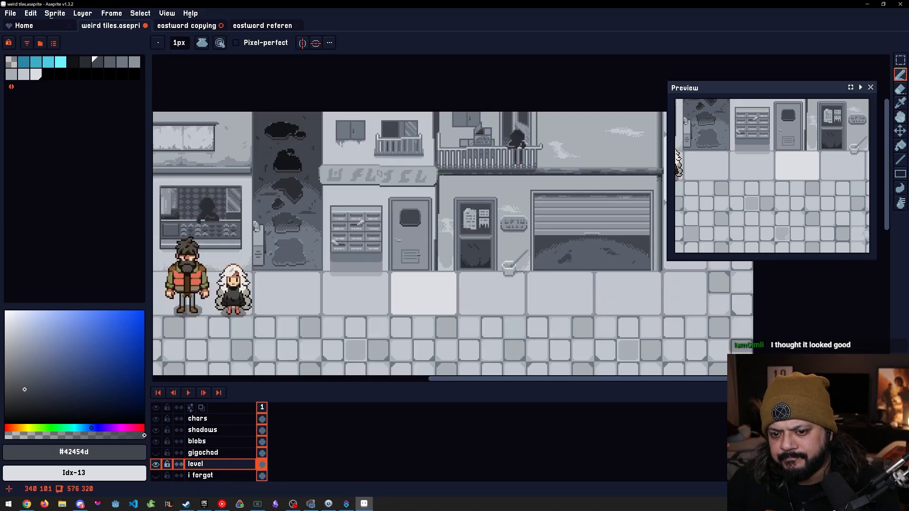
scroll(409, 194, up, 1)
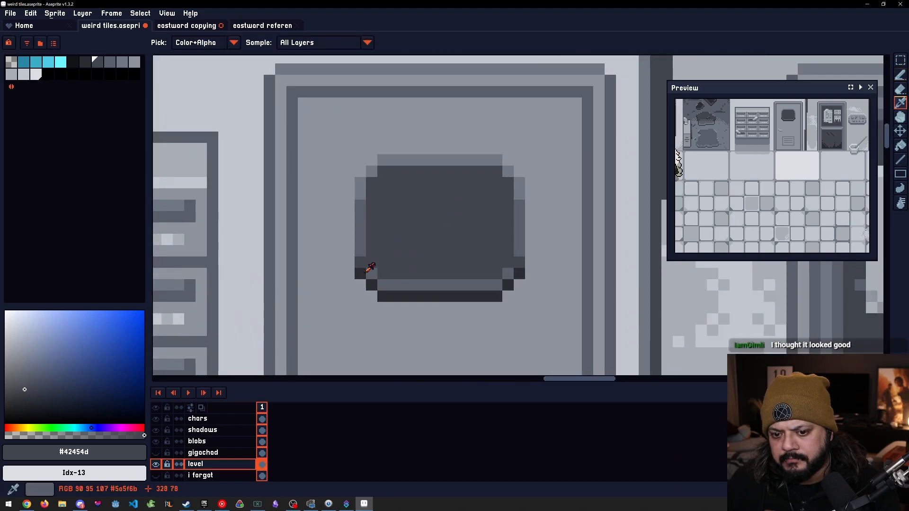
key([)
key(])
key([)
click(383, 171)
shift+click(497, 171)
click(503, 183)
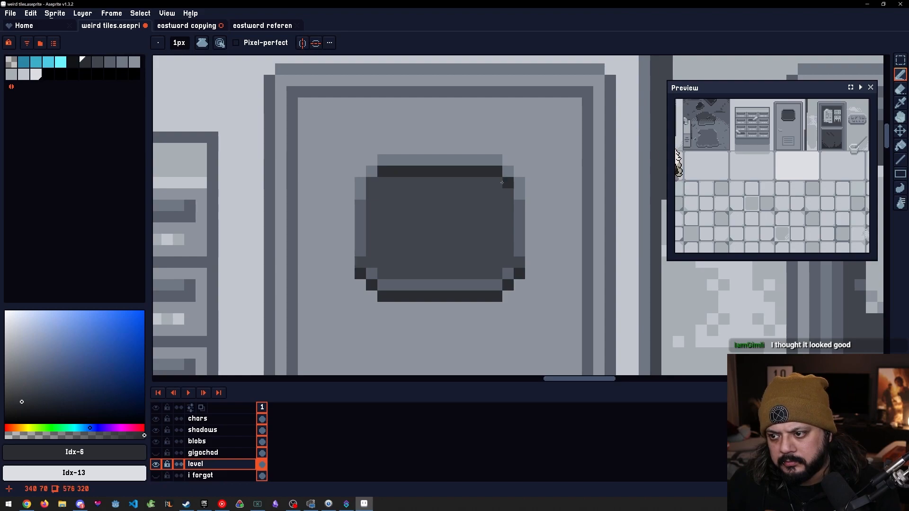
scroll(406, 190, down, 5)
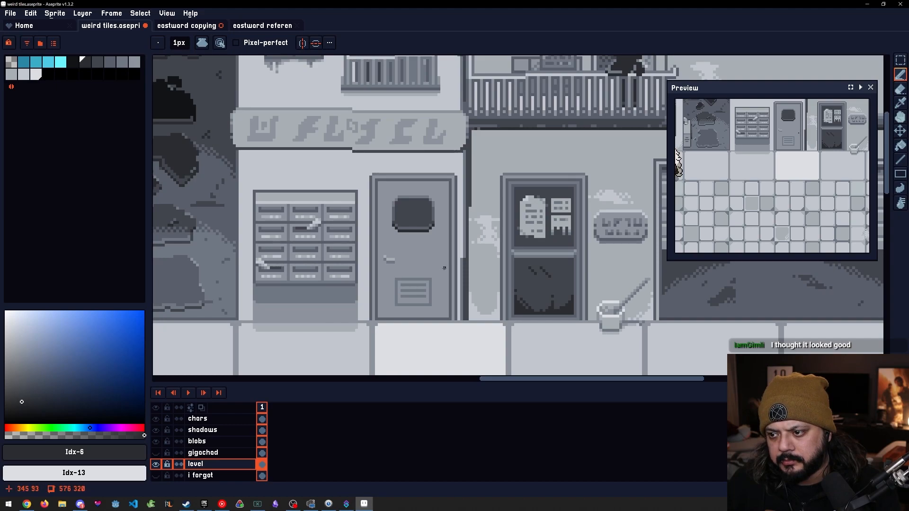
scroll(426, 255, up, 2)
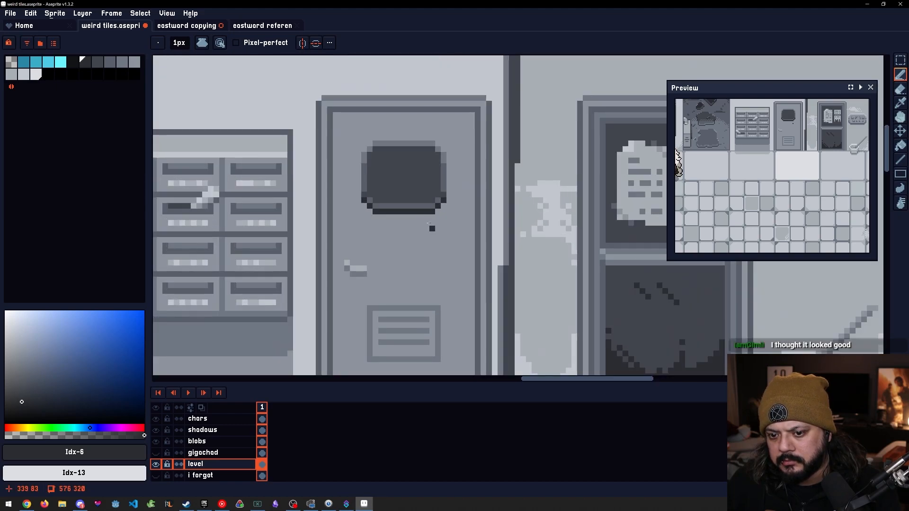
Erase the window's dark lower outline by painting it in the surrounding door grey
scroll(432, 233, up, 2)
alt+click(317, 197)
mouse_move(300, 184)
mouse_down()
mouse_move(333, 208)
mouse_move(398, 207)
mouse_move(320, 207)
mouse_move(428, 209)
mouse_move(458, 186)
mouse_move(449, 179)
mouse_move(434, 192)
mouse_move(388, 196)
mouse_move(313, 186)
mouse_move(396, 255)
mouse_move(317, 205)
mouse_move(301, 174)
mouse_move(323, 195)
mouse_up()
click(334, 207)
click(323, 206)
Finish the window's lower edge and right corner in #5a5f6b to match its side edges
alt+click(448, 179)
alt+click(301, 161)
shift+click(436, 194)
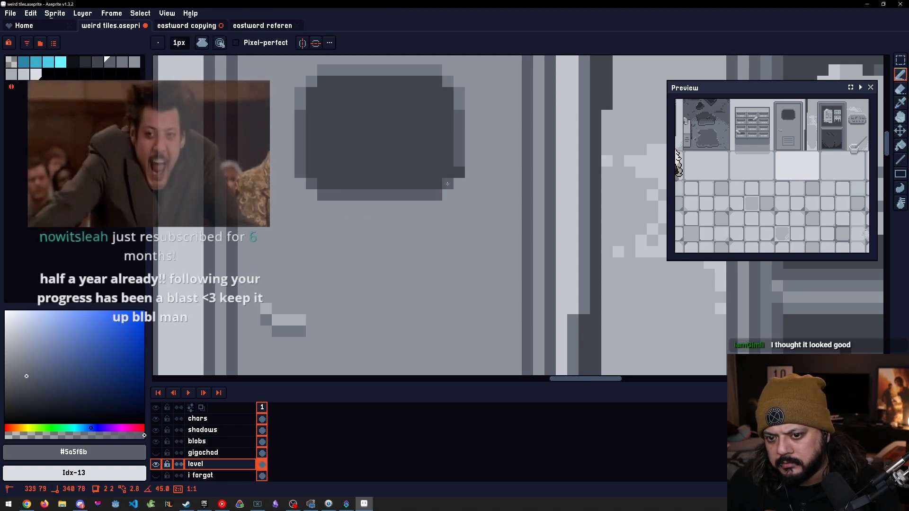
drag(447, 184, 457, 176)
drag(420, 221, 420, 224)
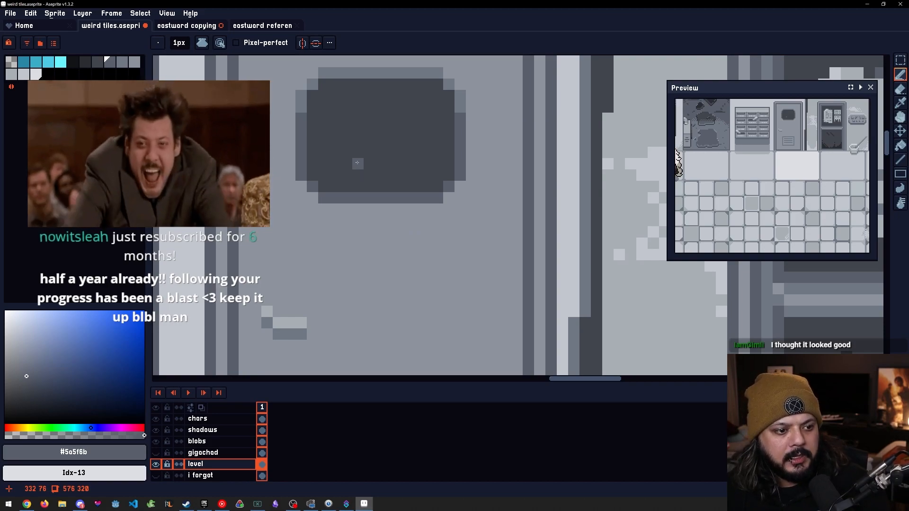
Review the reworked door against the mailboxes, the shop sign and the neighbouring doorway
drag(358, 169, 386, 133)
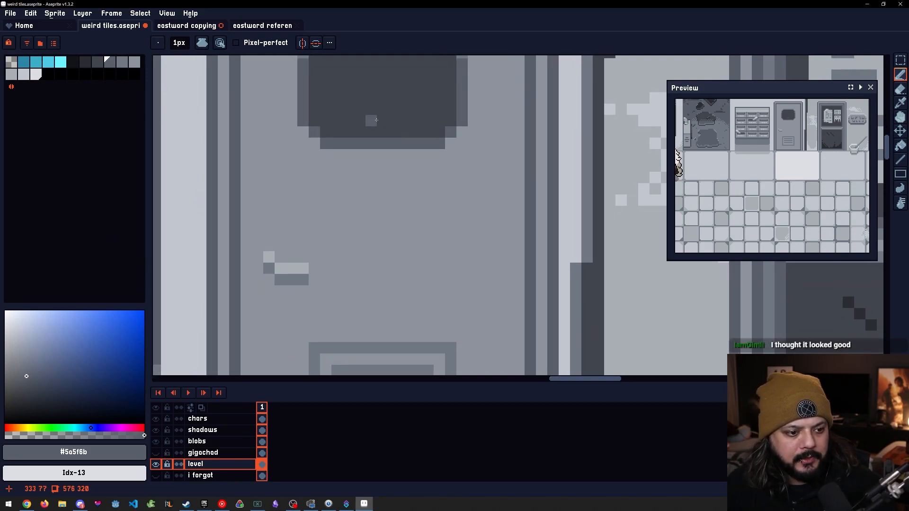
scroll(404, 157, down, 4)
drag(391, 181, 429, 195)
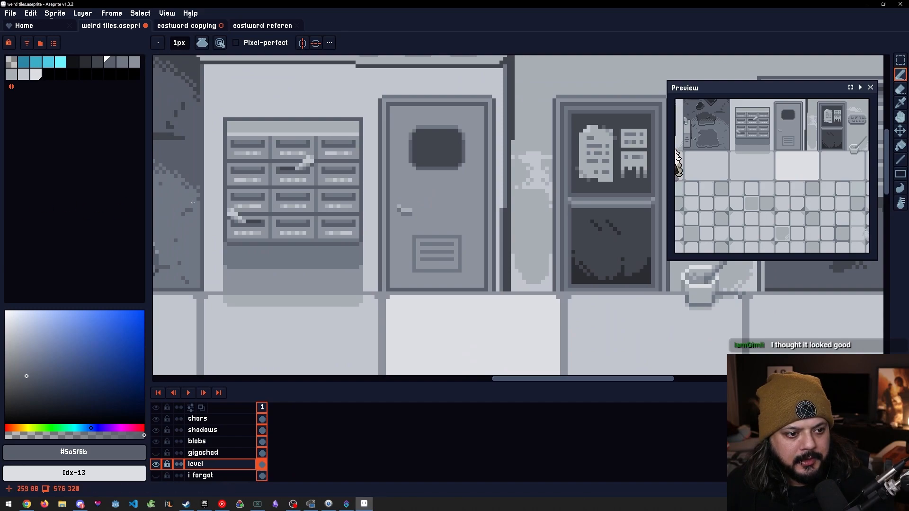
scroll(400, 182, down, 3)
drag(478, 225, 514, 256)
scroll(407, 204, up, 3)
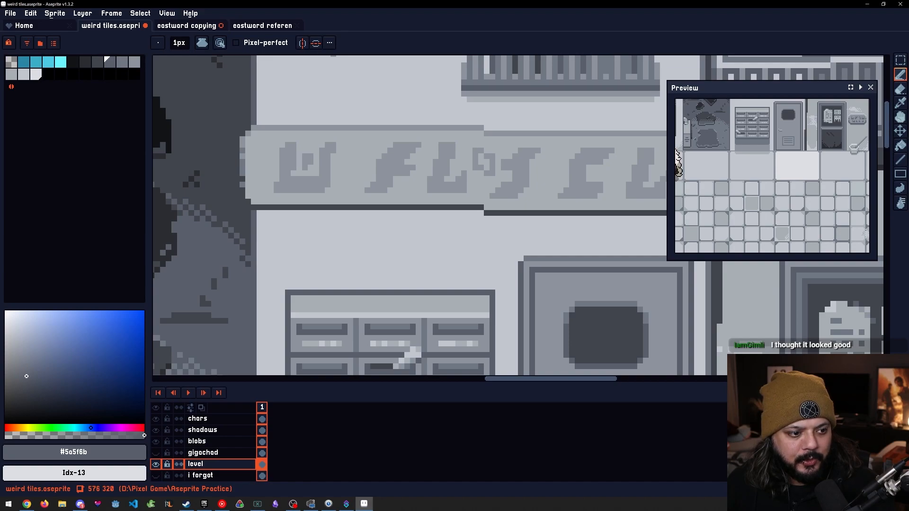
scroll(392, 213, down, 3)
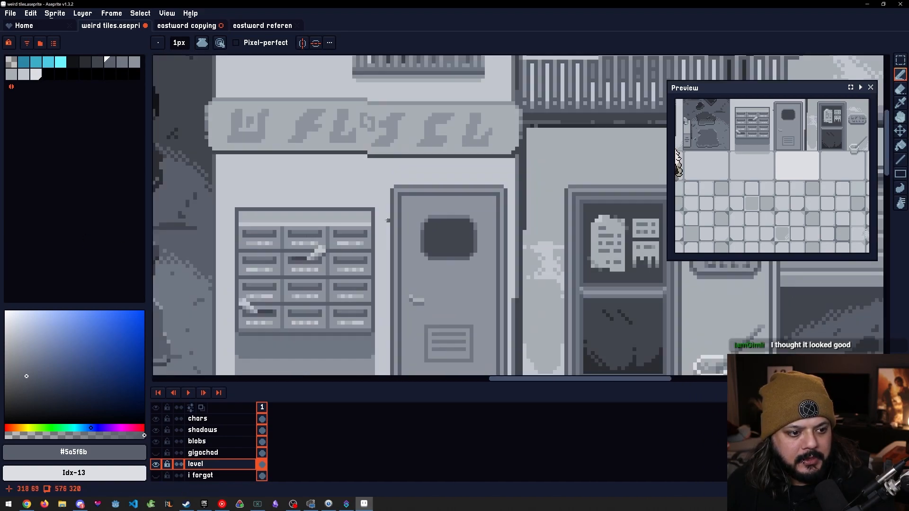
drag(430, 268, 394, 158)
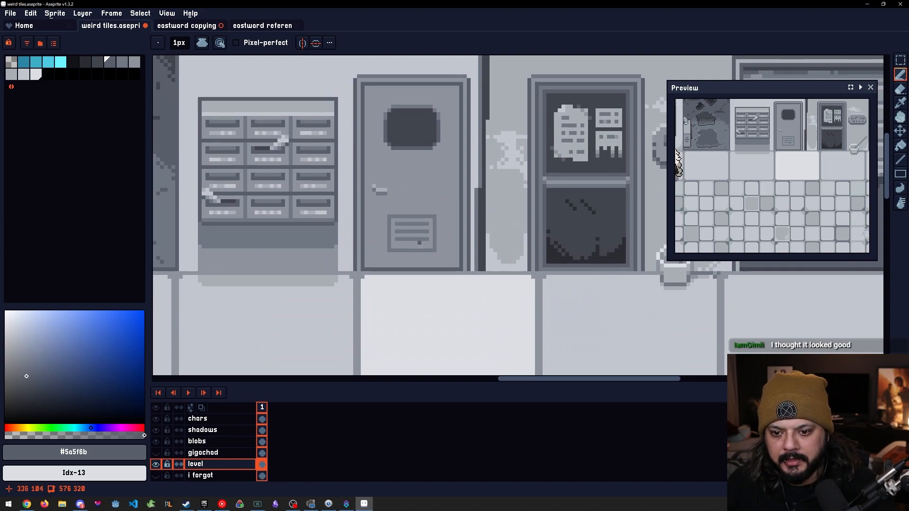
Shorten the door vent by moving its bottom edge up one pixel and filling the vacated row with the door grey #8c939c
scroll(419, 243, up, 3)
key(m)
mouse_move(455, 246)
mouse_down()
mouse_move(316, 247)
mouse_move(312, 232)
mouse_move(339, 223)
mouse_up()
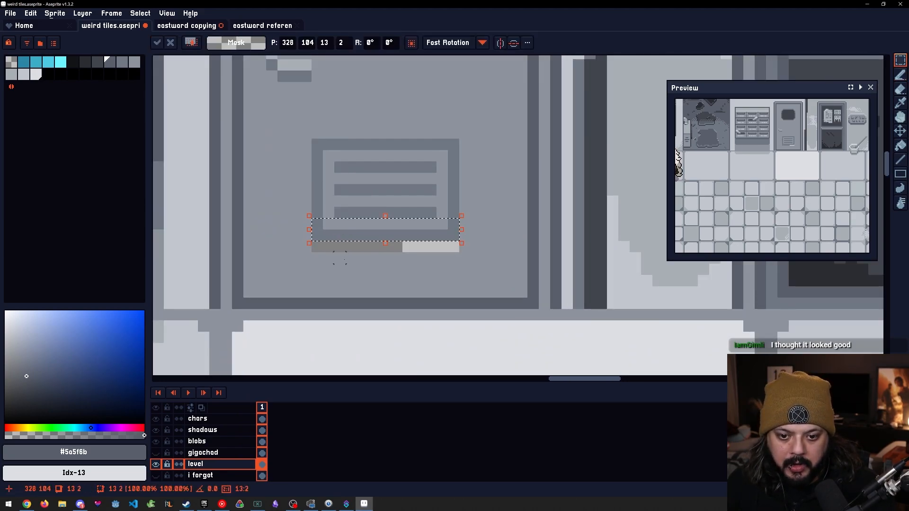
key(ctrl+d)
alt+click(377, 268)
key(g)
click(374, 250)
drag(402, 255, 434, 276)
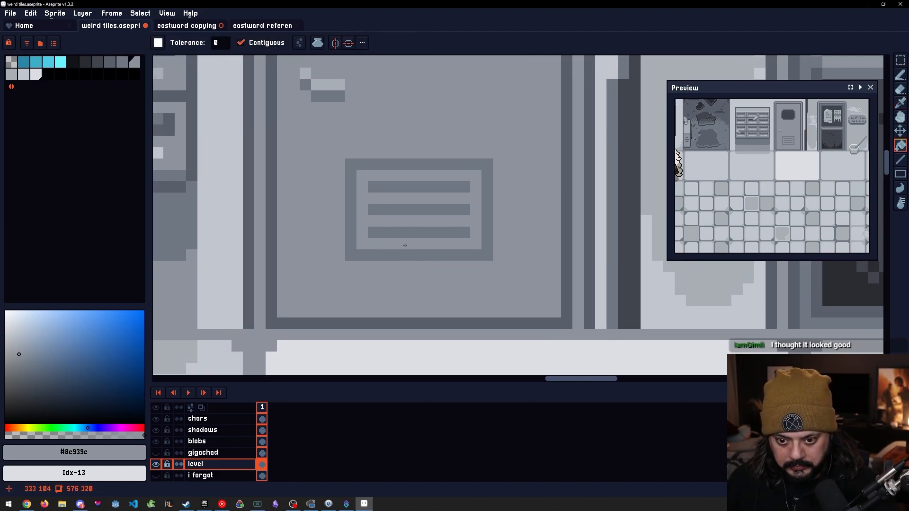
Draw two dark Idx-8 shadow lines in the gaps between the vent's three slats
alt+click(393, 228)
click(384, 221)
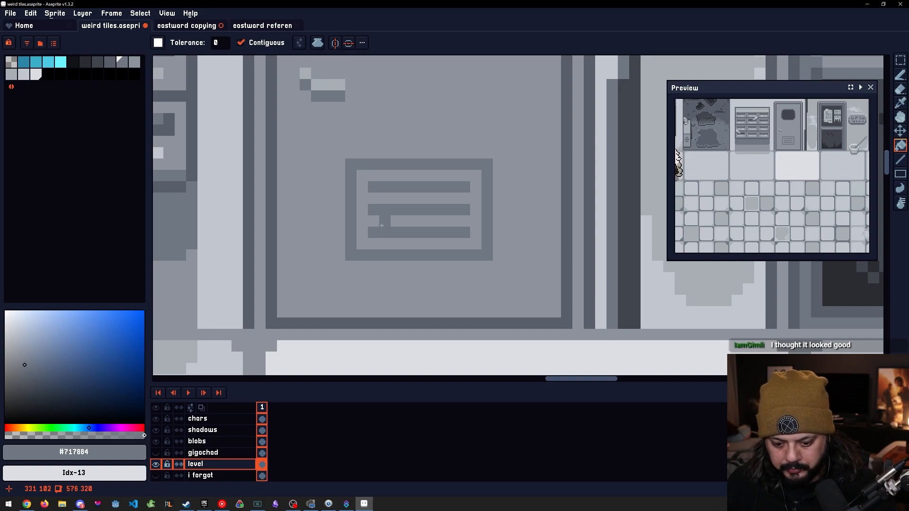
key([)
click(385, 222)
key(ctrl+z)
key(b)
drag(384, 221, 468, 221)
mouse_move(396, 198)
mouse_down()
mouse_move(374, 198)
mouse_move(468, 198)
mouse_up()
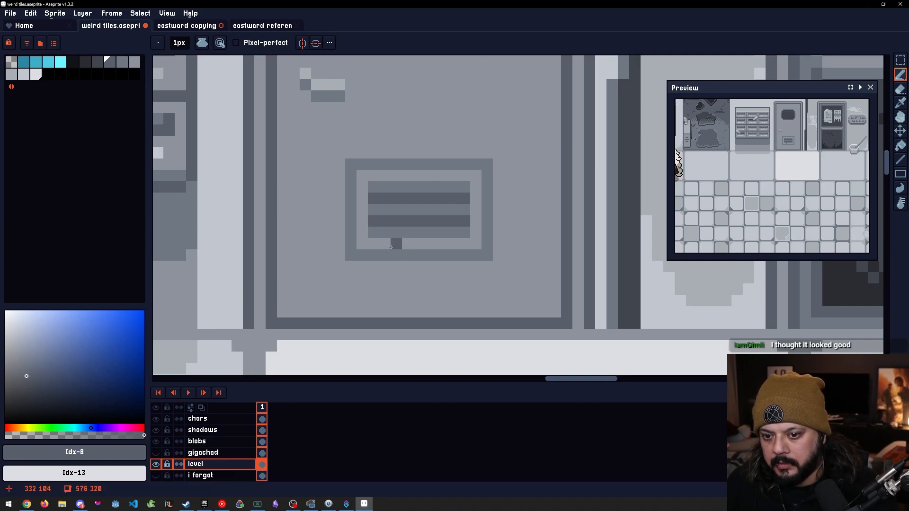
Darken the vent frame's bottom edge and lower corners in Idx-8, with a separate dark accent slightly higher on each side
key(g)
key(b)
drag(350, 244, 362, 254)
drag(479, 255, 484, 234)
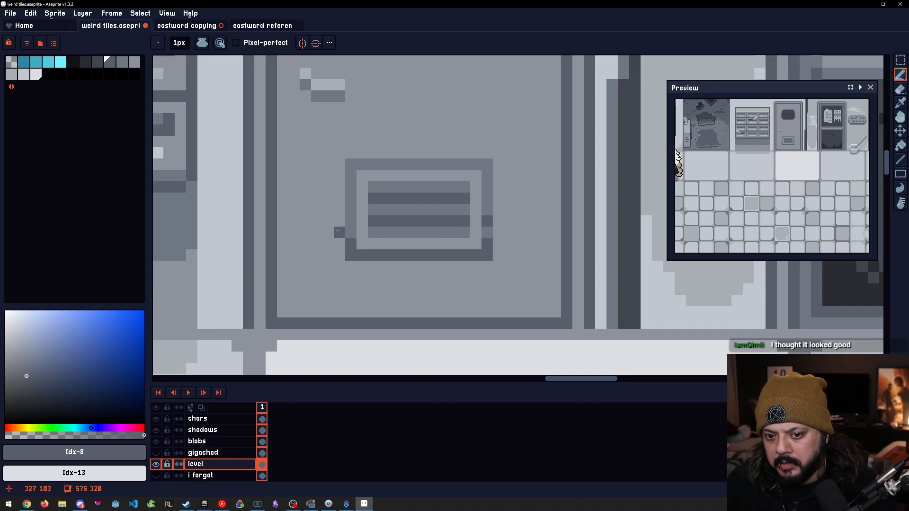
Examine the vent's new shading up close and against the mailboxes and the neighbouring doorway
scroll(400, 199, down, 3)
scroll(397, 204, up, 3)
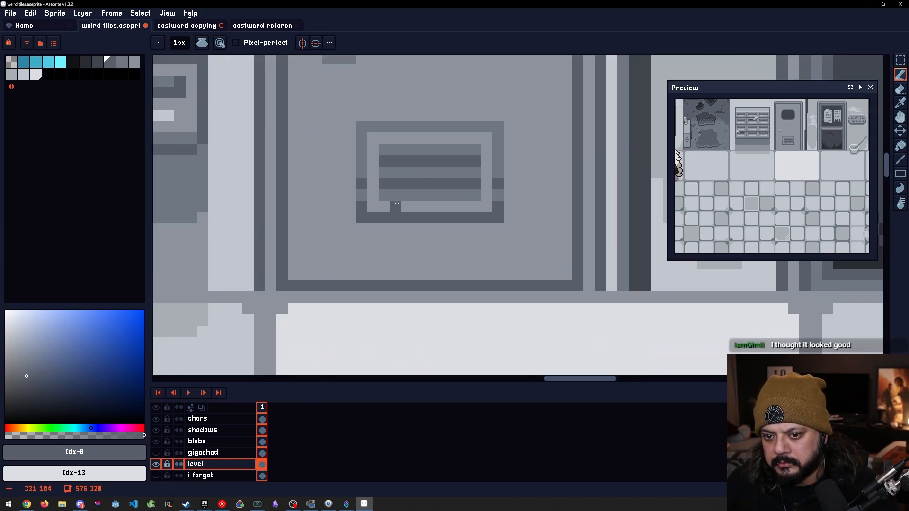
scroll(382, 233, down, 3)
scroll(382, 234, down, 1)
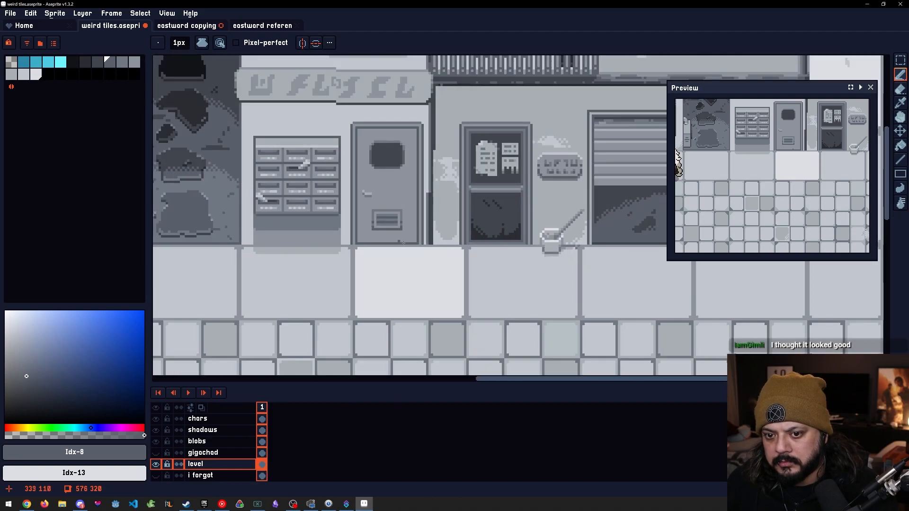
scroll(408, 223, up, 3)
scroll(407, 223, up, 2)
alt+click(482, 238)
scroll(469, 247, down, 1)
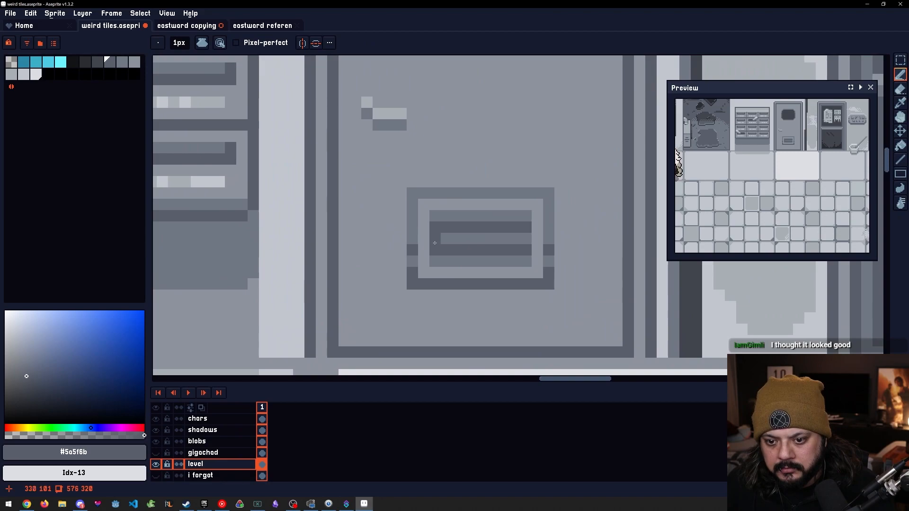
scroll(426, 222, down, 2)
scroll(446, 232, up, 1)
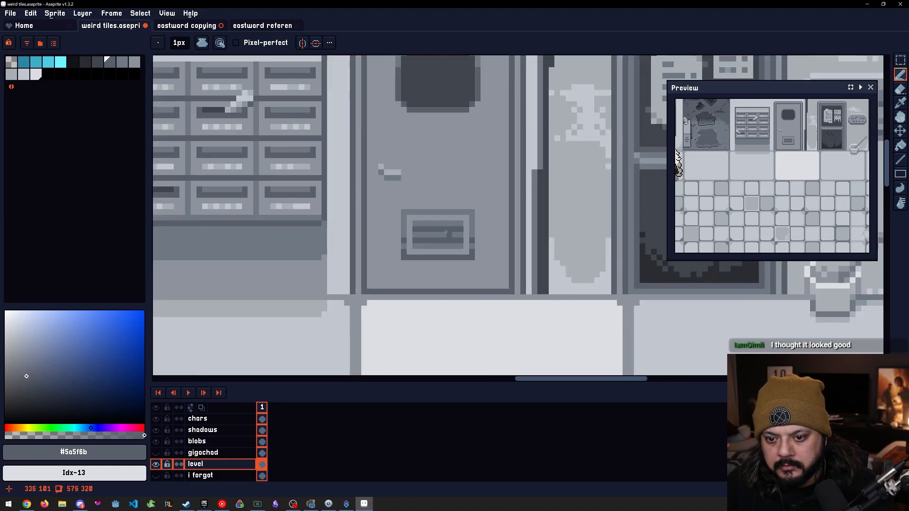
alt+click(471, 217)
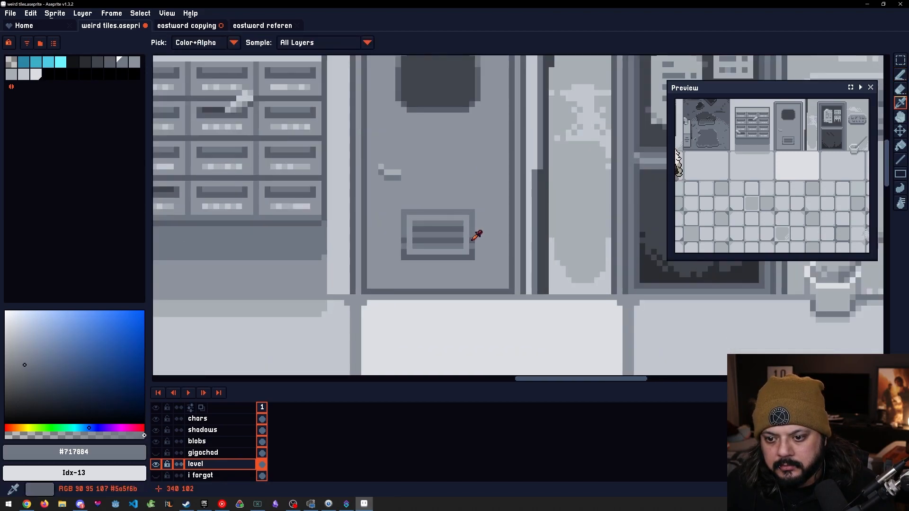
key(g)
click(517, 223)
key(ctrl+z)
key(b)
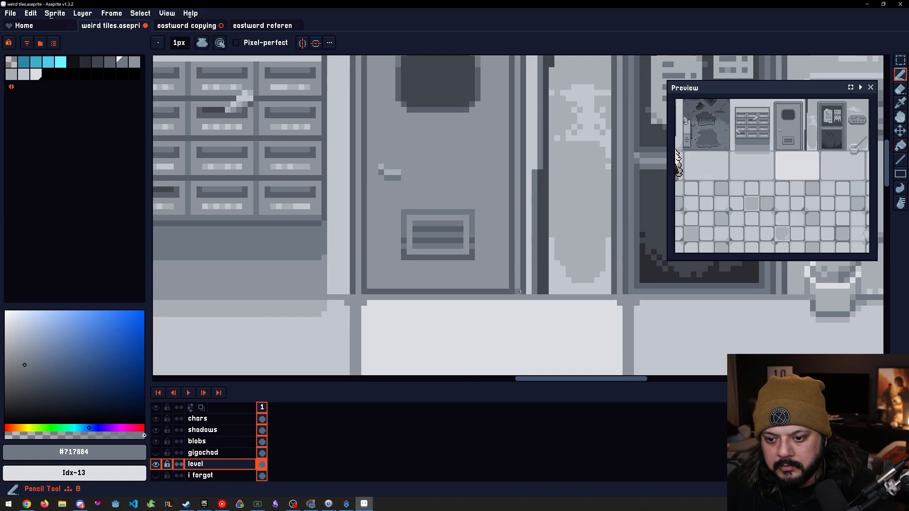
key(g)
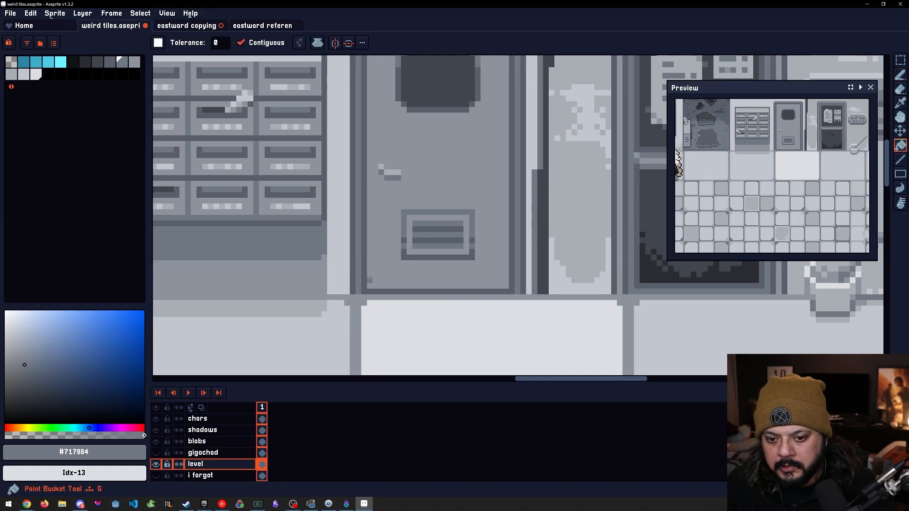
scroll(417, 259, down, 4)
click(418, 257)
key(ctrl+z)
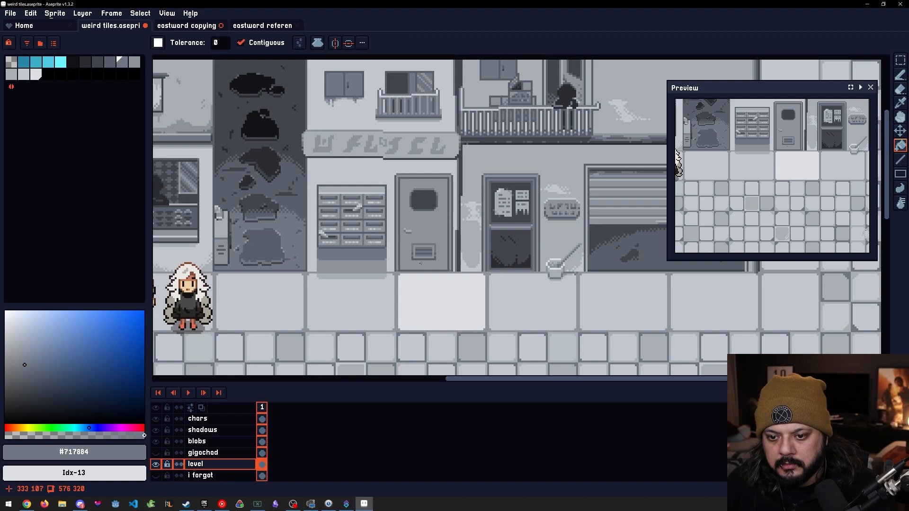
Add small #717884 accents near the foot of the door frame on both sides
scroll(423, 280, up, 5)
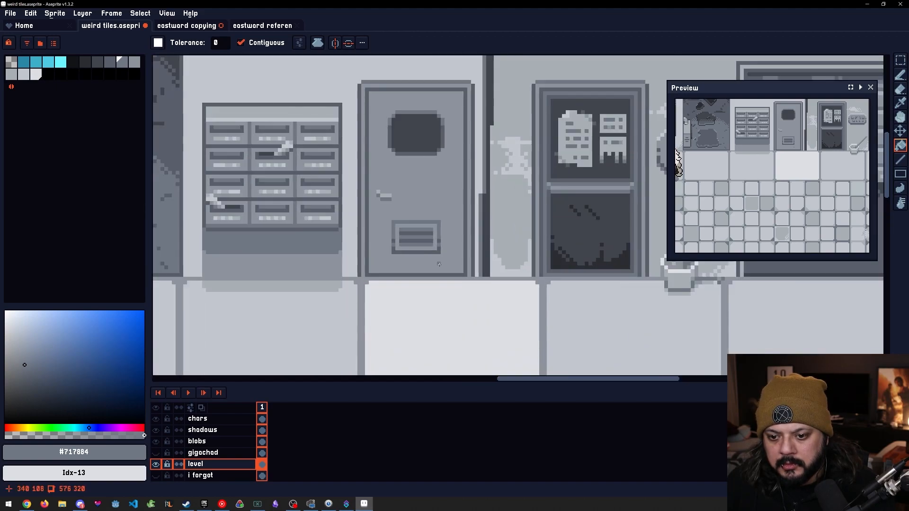
key(b)
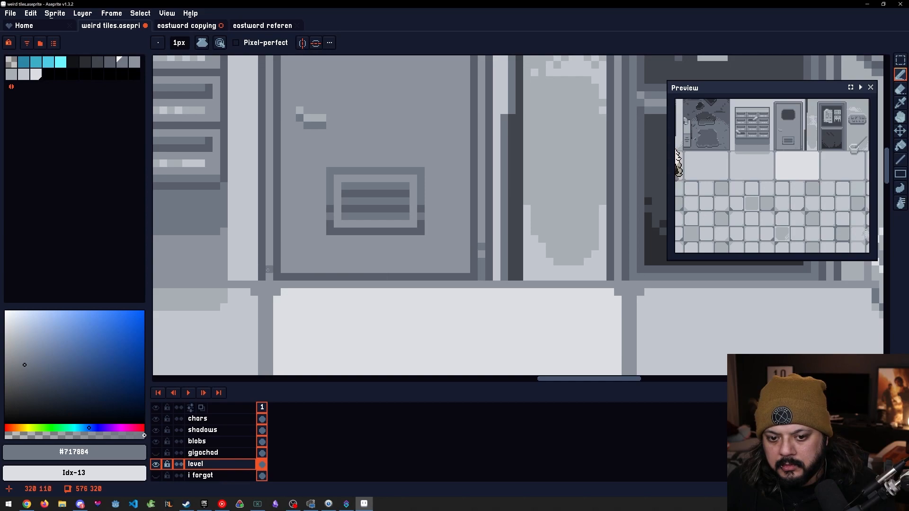
click(269, 261)
scroll(475, 283, down, 5)
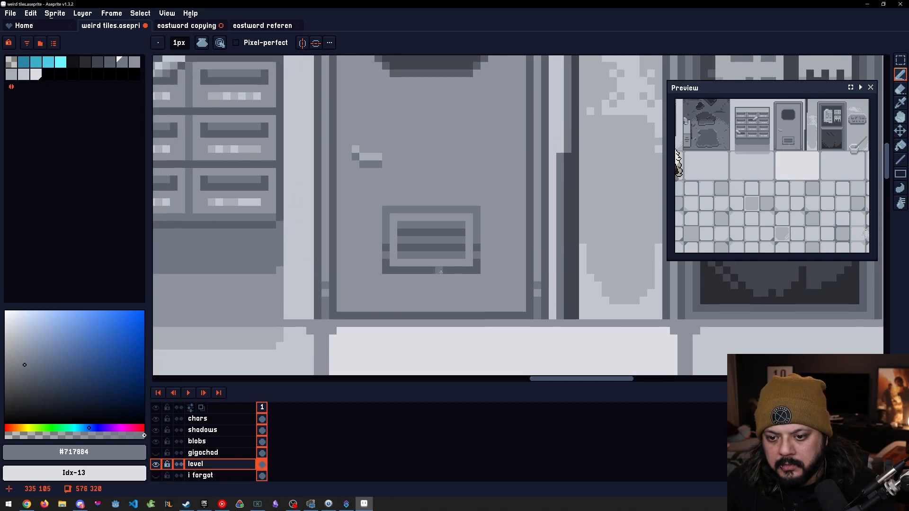
Review the detailed door and vent within the whole street scene, next to the characters and other storefronts
scroll(475, 283, down, 1)
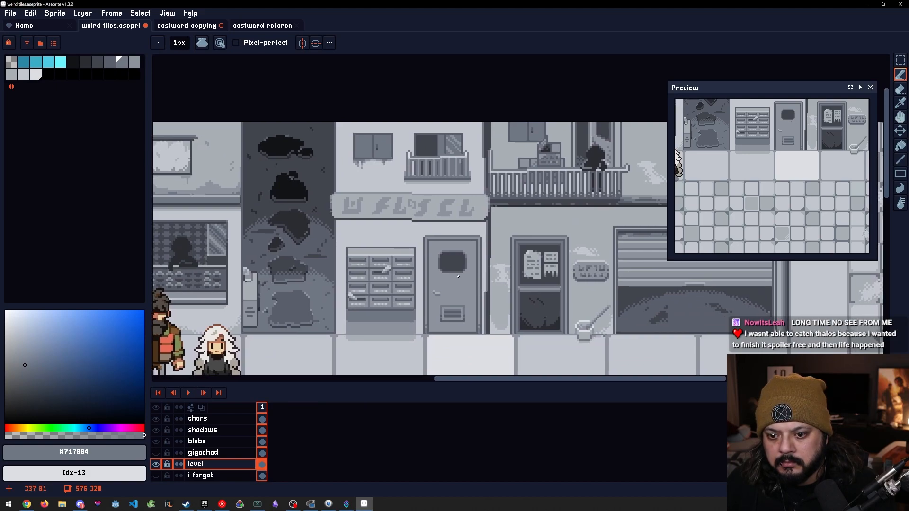
scroll(457, 277, up, 4)
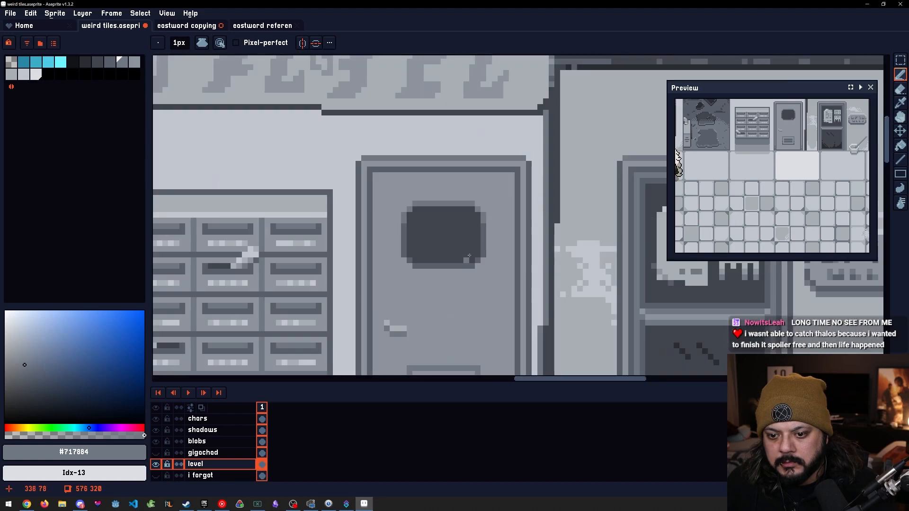
drag(451, 288, 462, 220)
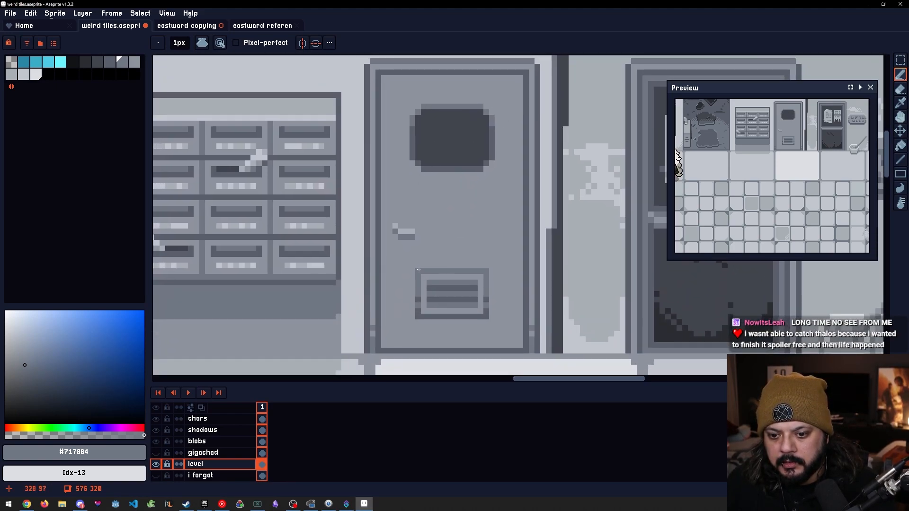
scroll(446, 273, down, 5)
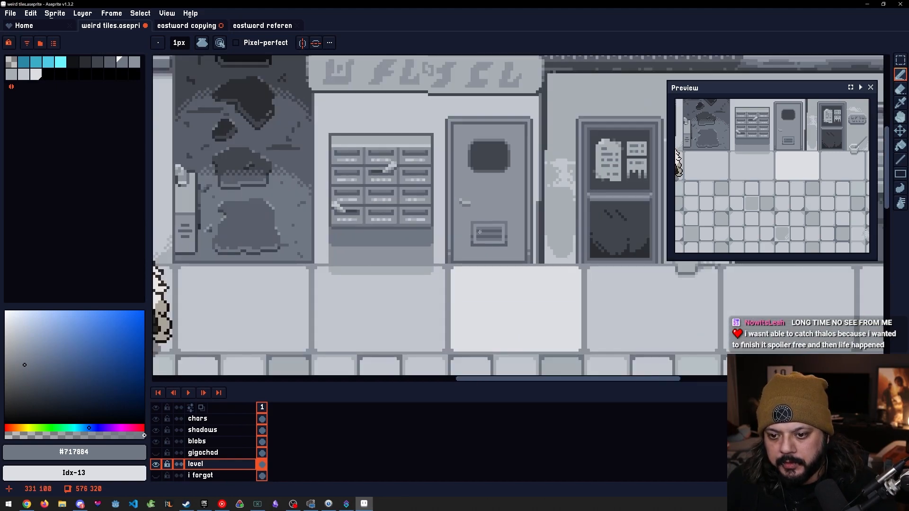
scroll(480, 236, up, 5)
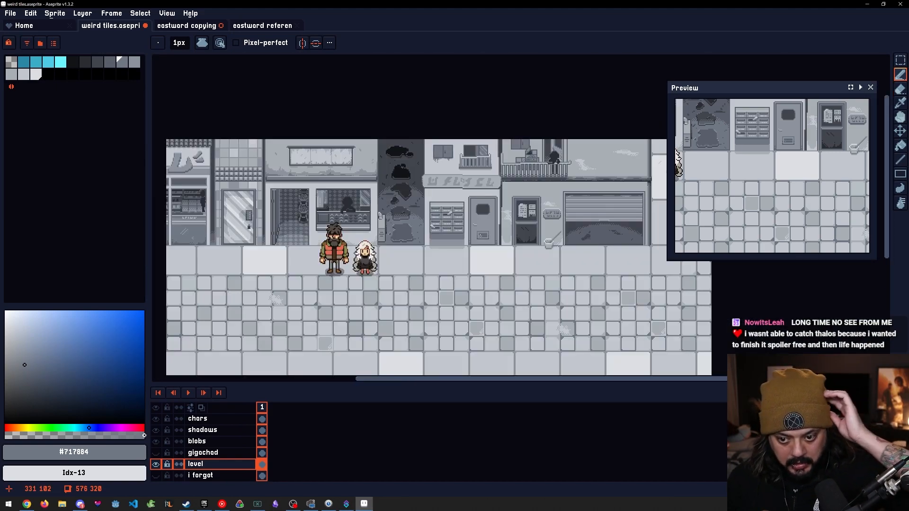
scroll(523, 215, down, 3)
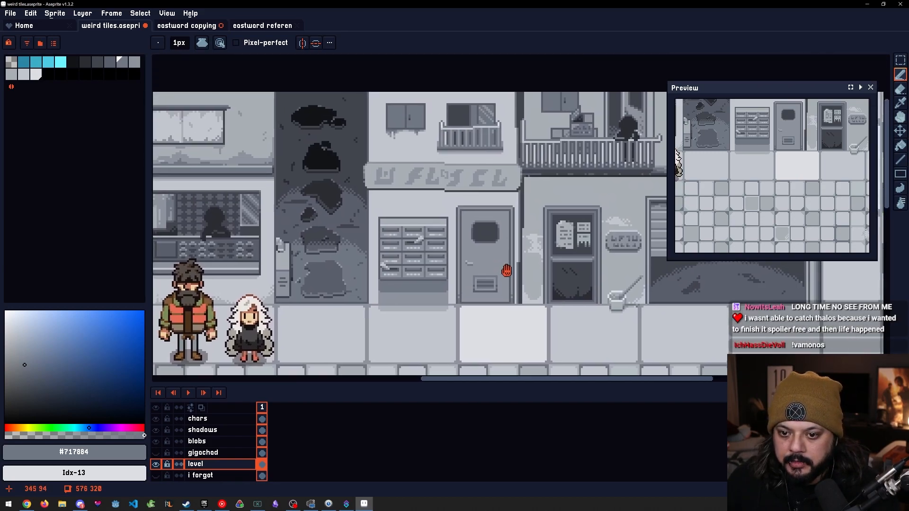
drag(441, 226, 488, 214)
mouse_move(429, 302)
mouse_down()
mouse_move(456, 268)
mouse_move(452, 258)
mouse_up()
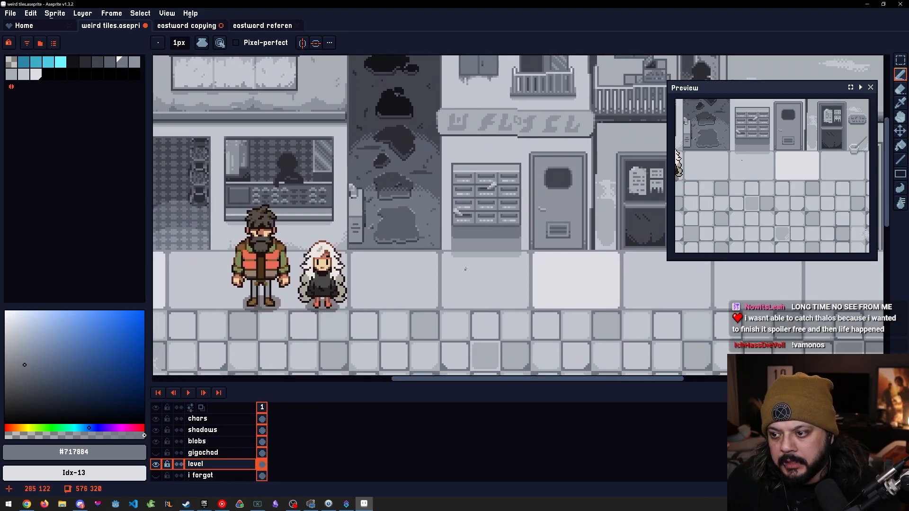
scroll(465, 268, down, 3)
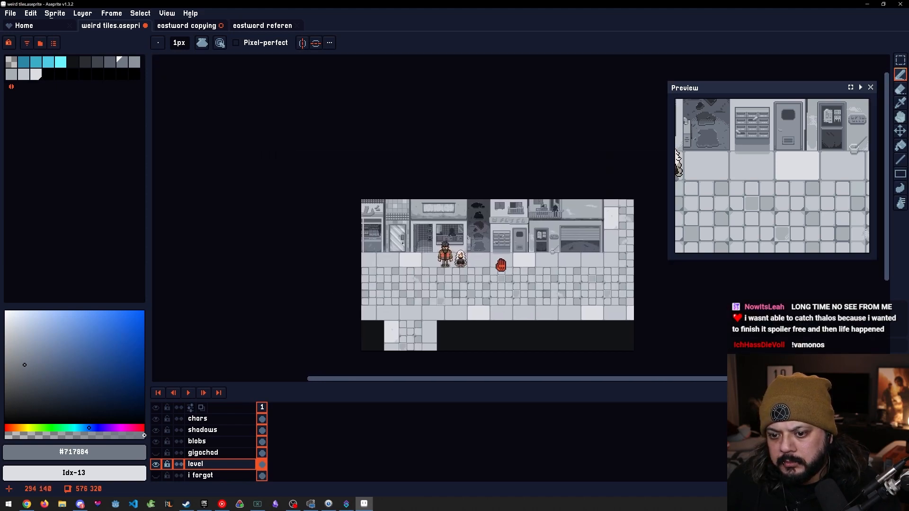
scroll(498, 270, up, 1)
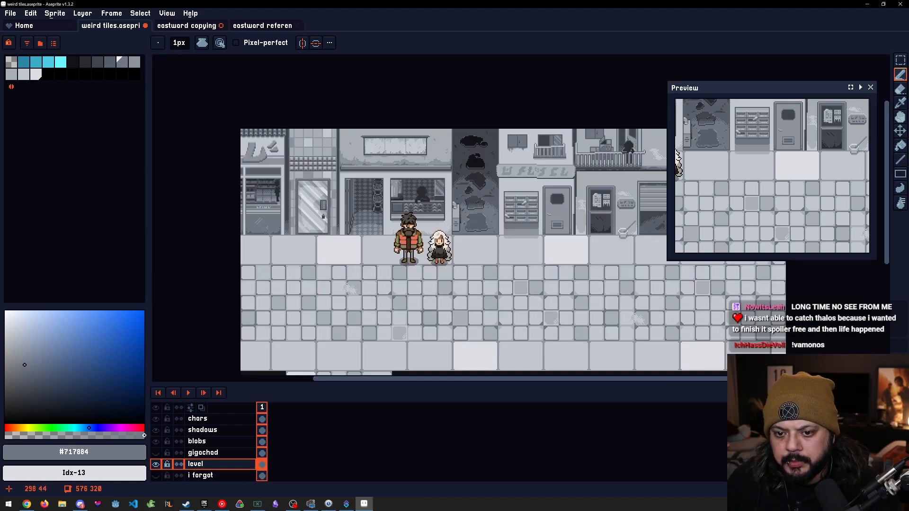
drag(557, 217, 580, 213)
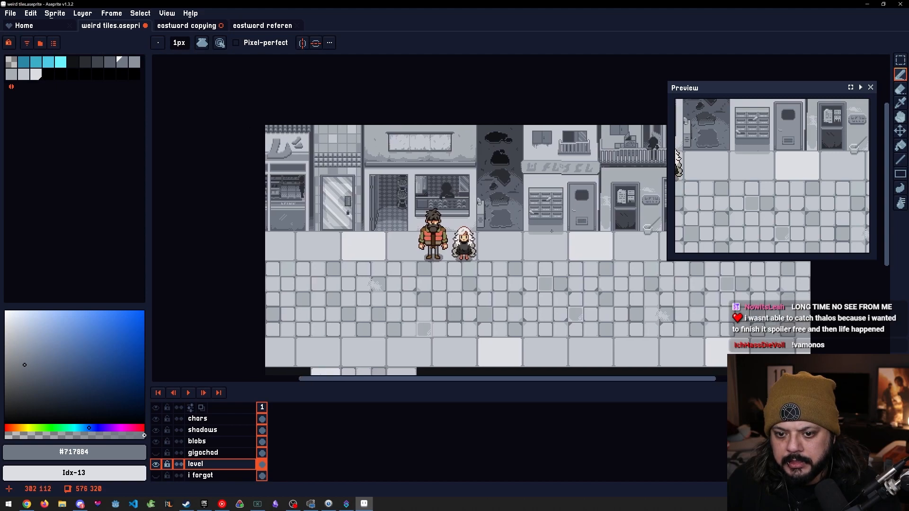
Try #42454d pencil touches on the stools inside the open doorway beside the shop counter
scroll(416, 185, up, 4)
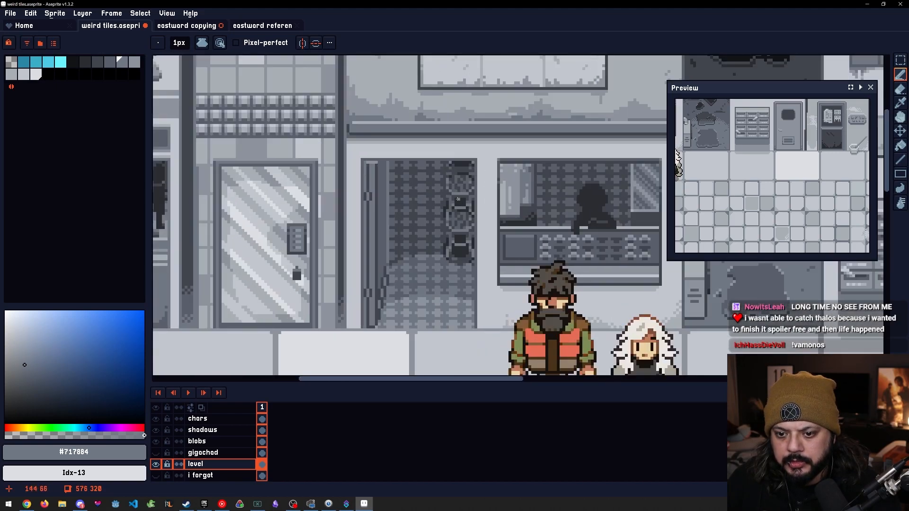
alt+click(470, 150)
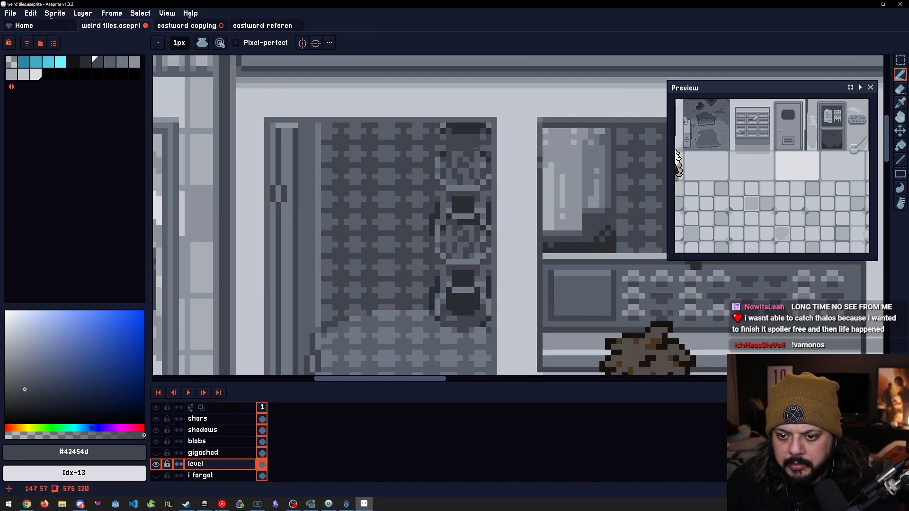
scroll(488, 160, down, 3)
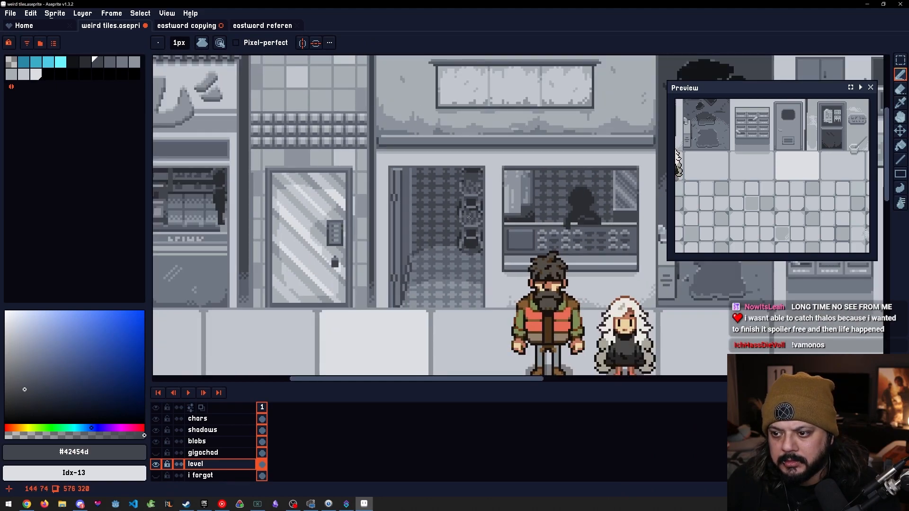
drag(723, 192, 823, 238)
drag(497, 186, 496, 182)
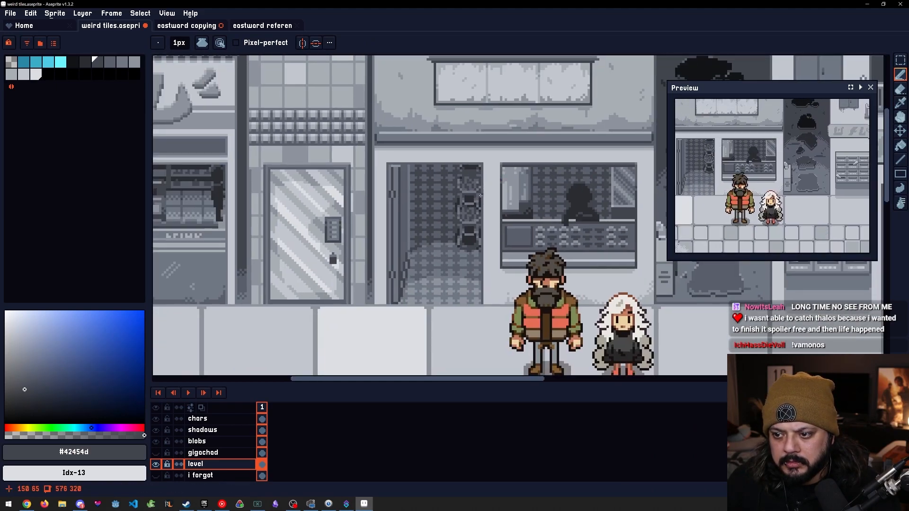
scroll(481, 194, up, 1)
key(ctrl+z)
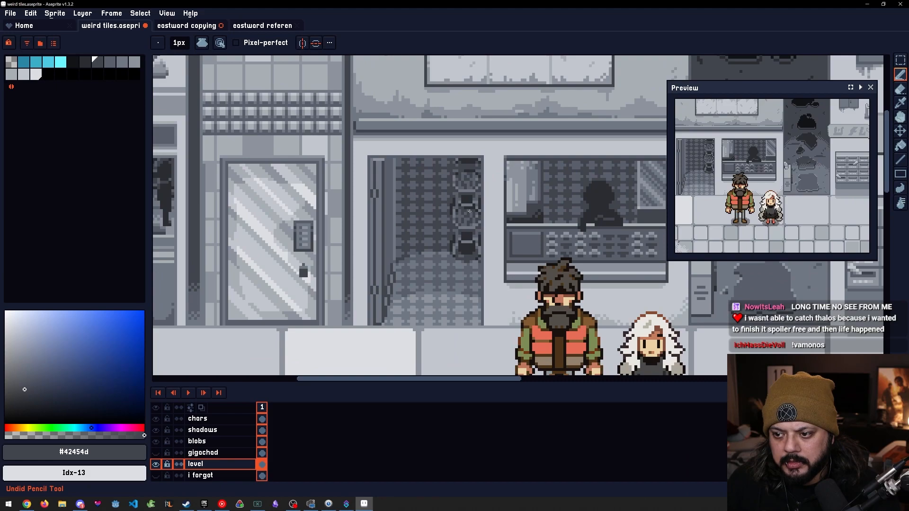
Try painting over the dark top edge of the upper stool in the doorway with #5a5f6b
scroll(484, 176, up, 3)
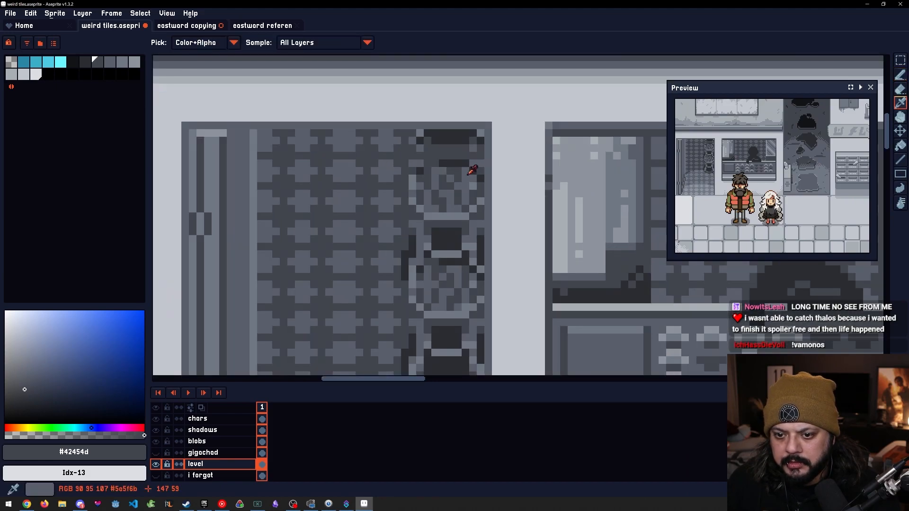
alt+click(447, 163)
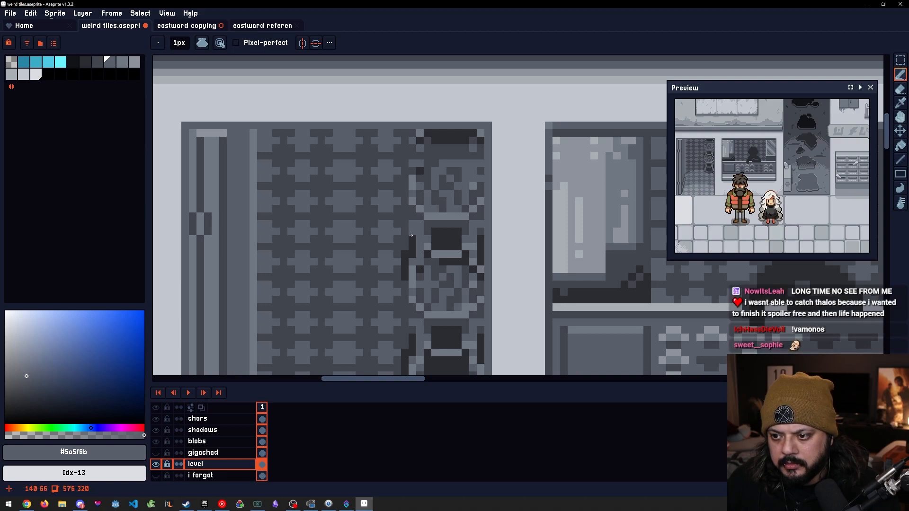
key(ctrl+z)
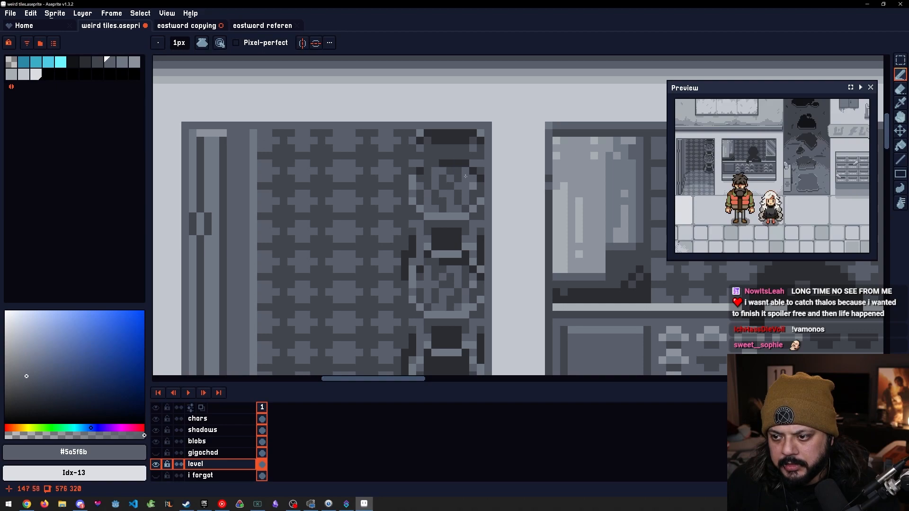
scroll(444, 233, down, 3)
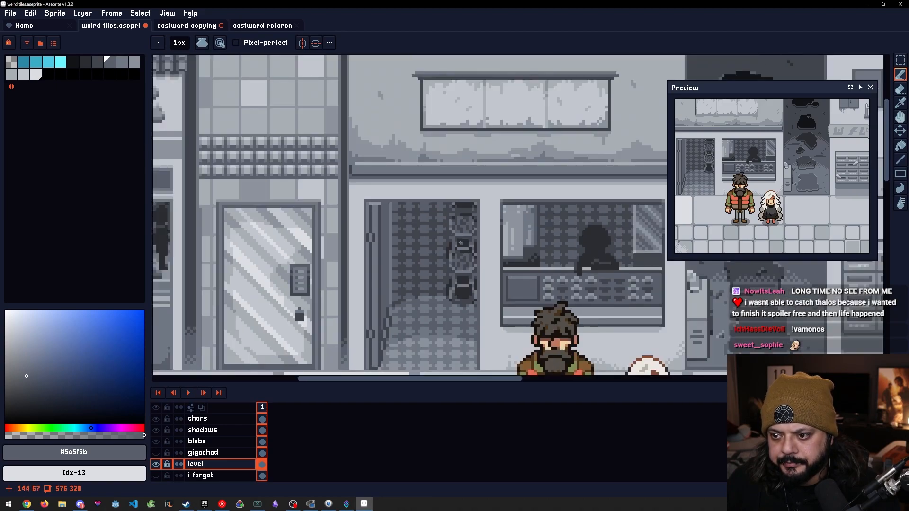
Hide the chars and shadows layers and show the gigachad layer in the street scene
scroll(459, 219, down, 1)
scroll(454, 292, down, 2)
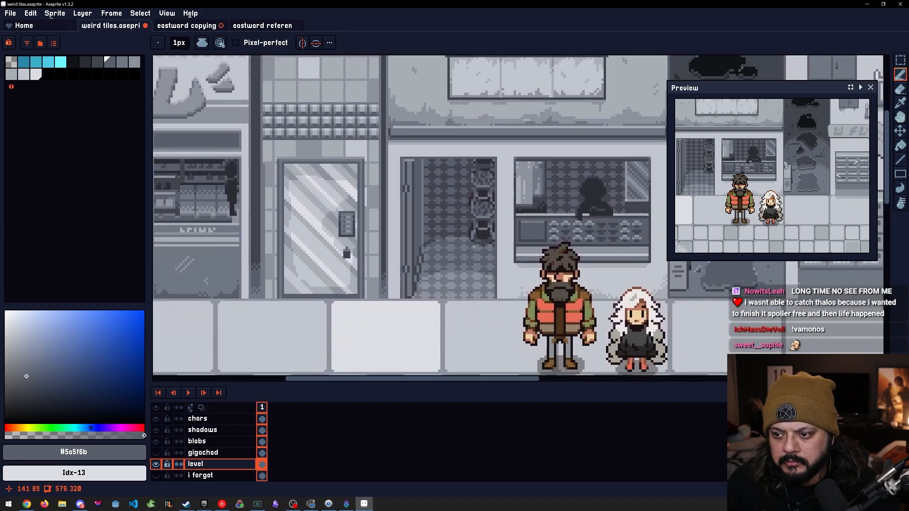
drag(459, 281, 451, 232)
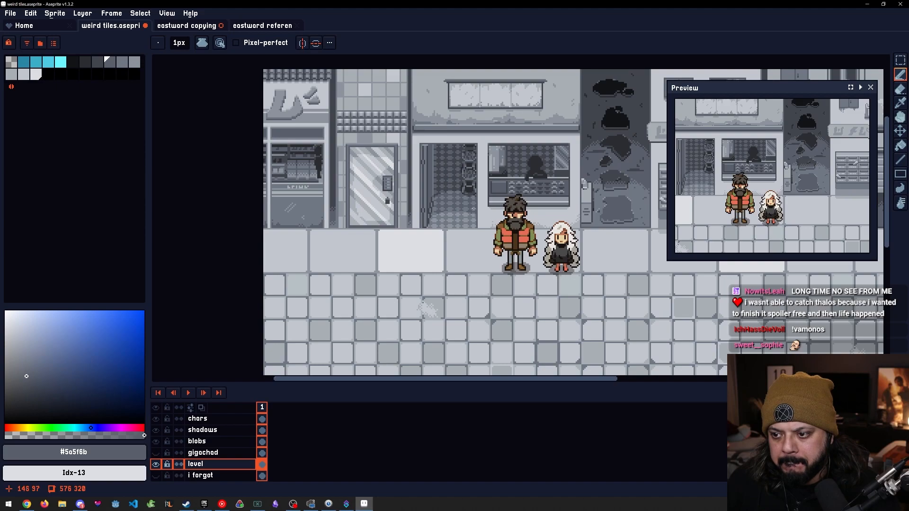
drag(469, 205, 538, 188)
drag(553, 220, 493, 214)
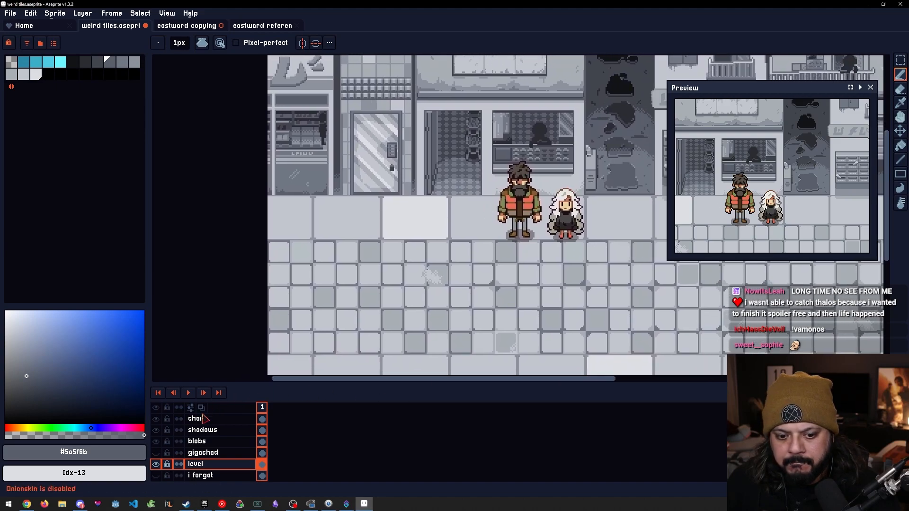
drag(156, 419, 160, 433)
scroll(517, 305, down, 3)
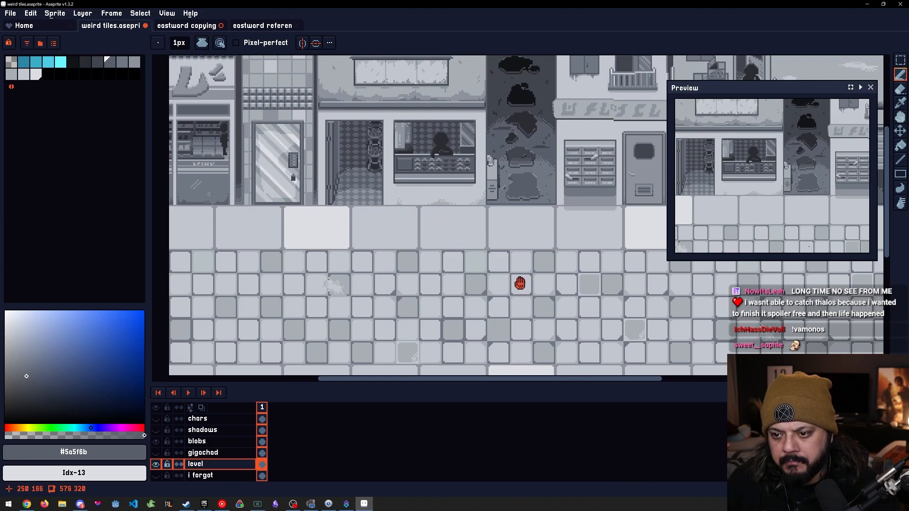
scroll(517, 305, down, 1)
scroll(517, 305, up, 4)
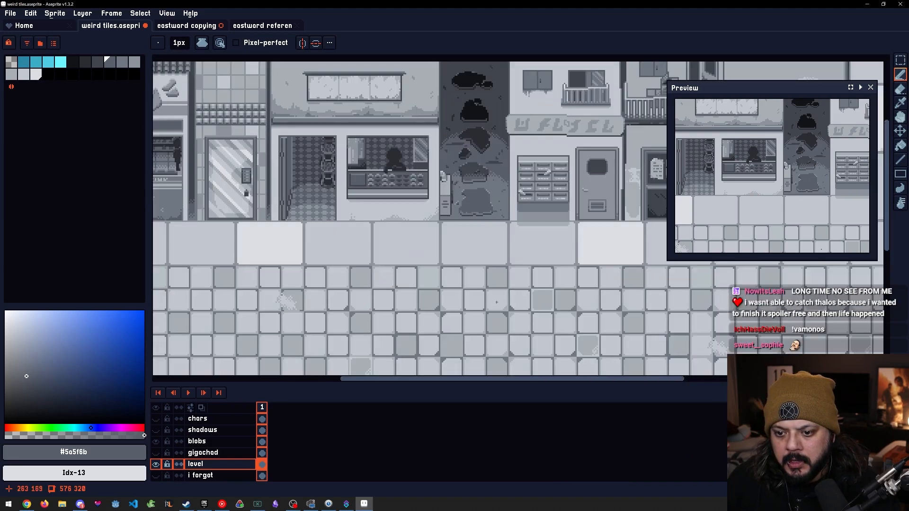
scroll(209, 459, down, 1)
click(155, 442)
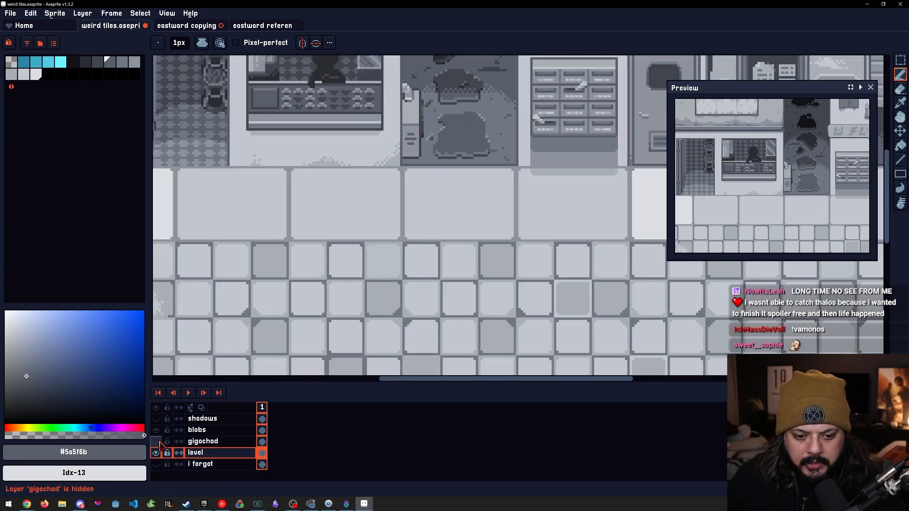
Fill the small outlined figure's face, torso and feet on the gigachad layer with #c2c6cf
scroll(532, 220, up, 3)
drag(532, 221, 427, 267)
scroll(366, 257, down, 1)
scroll(366, 256, left, 4)
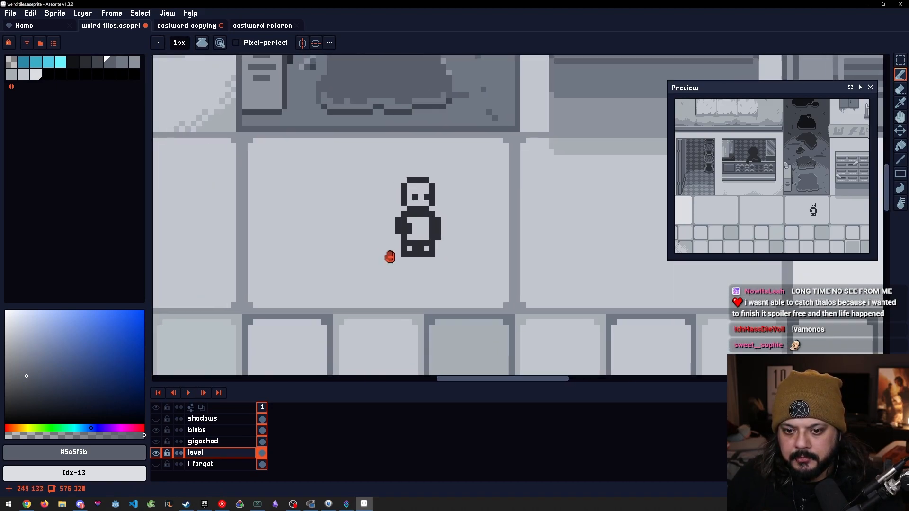
click(203, 441)
scroll(400, 301, left, 2)
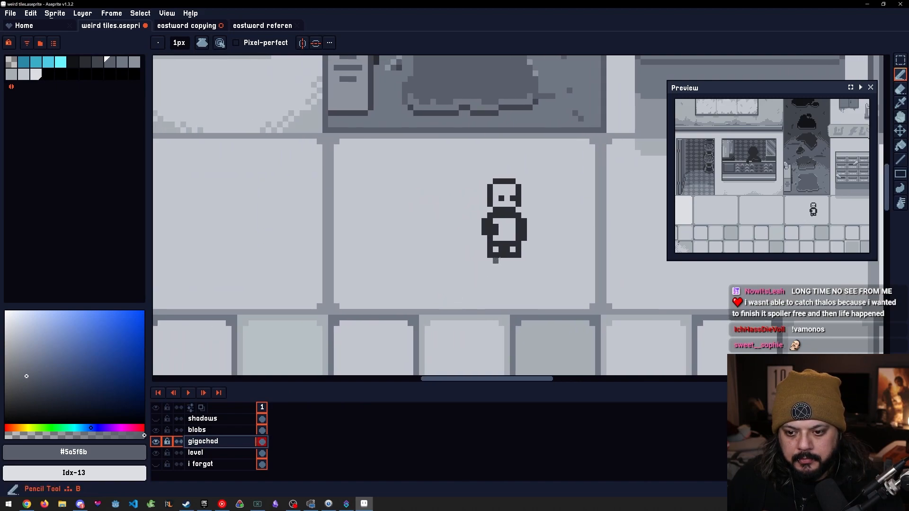
alt+click(506, 238)
key(g)
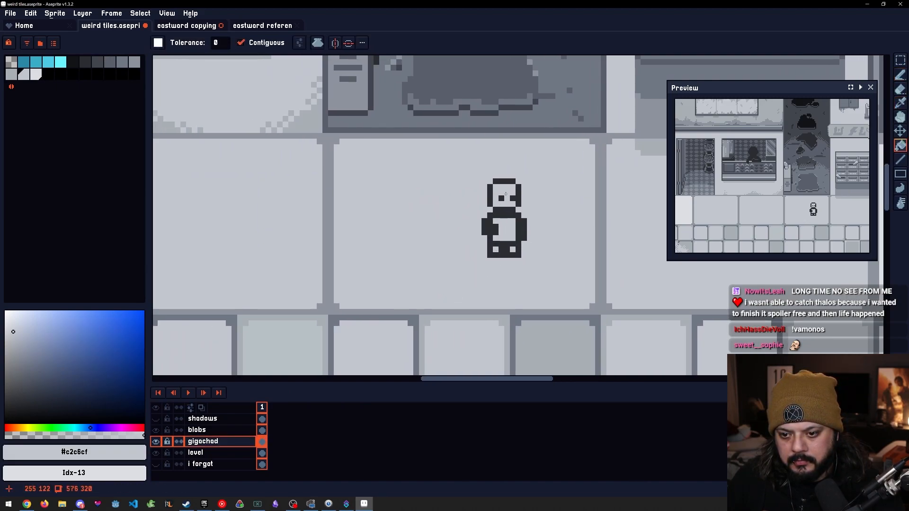
key(b)
scroll(447, 245, down, 3)
drag(454, 253, 504, 284)
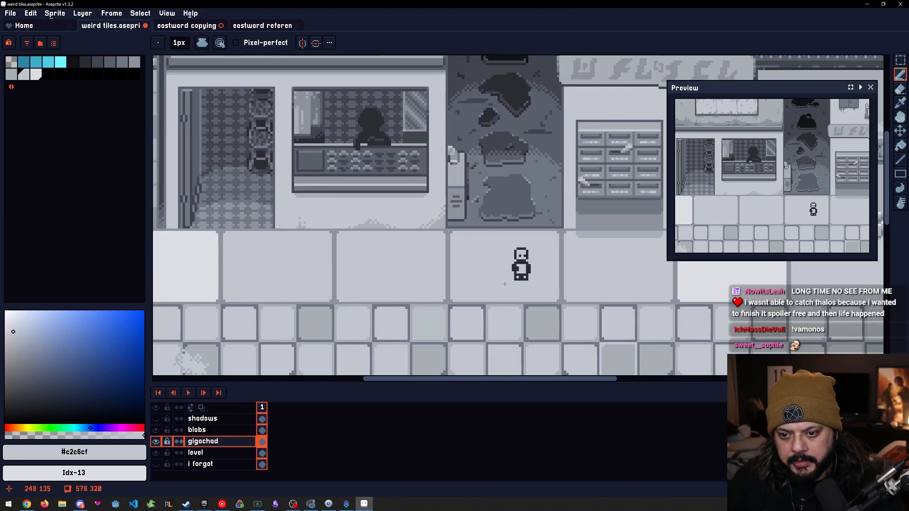
Paint a grey ground shadow around and below the small figure's feet with palette colour Idx-10
scroll(523, 280, up, 3)
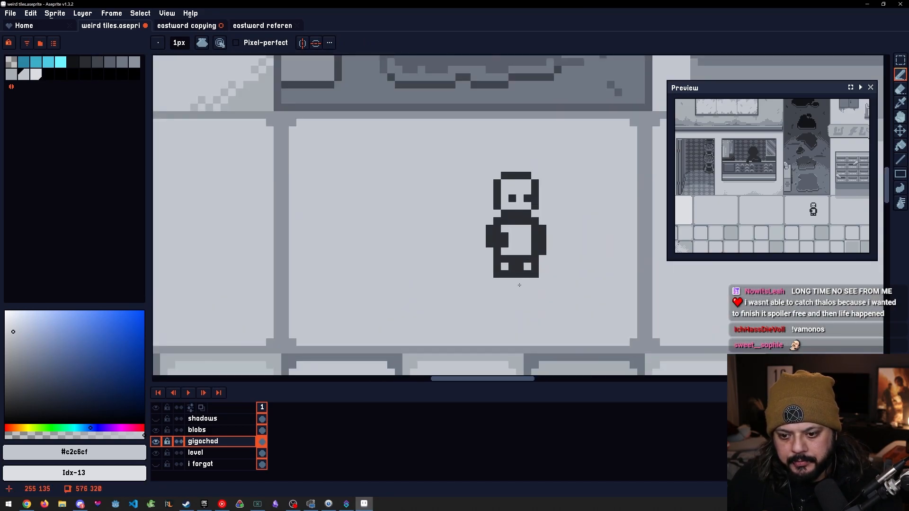
alt+click(503, 280)
key(alt)
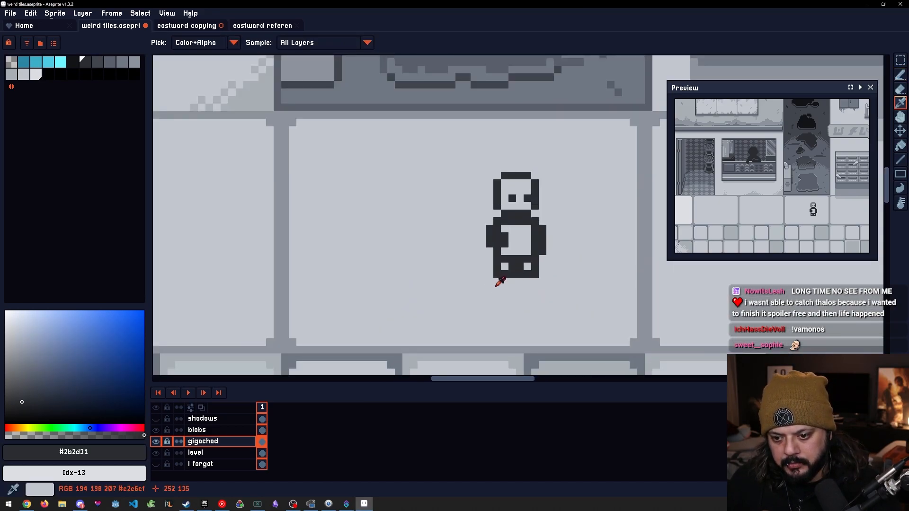
alt+click(495, 286)
key([)
key([)
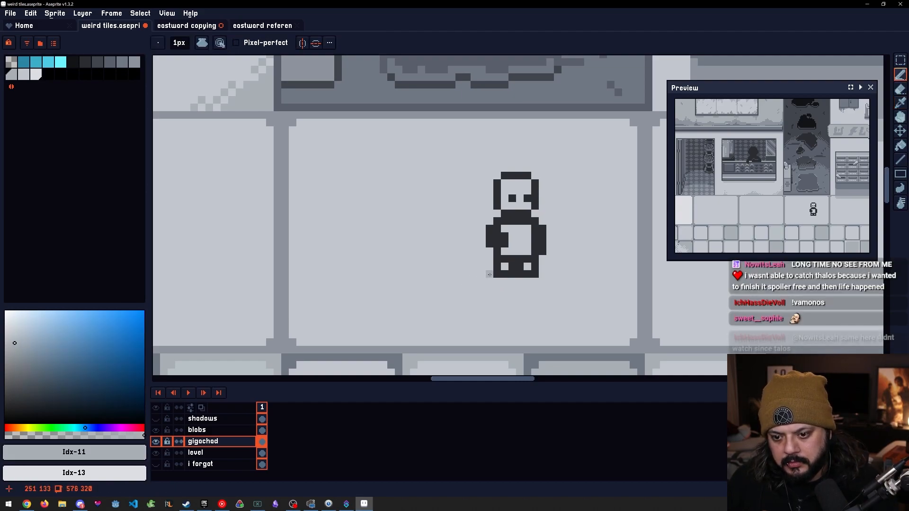
drag(516, 281, 544, 273)
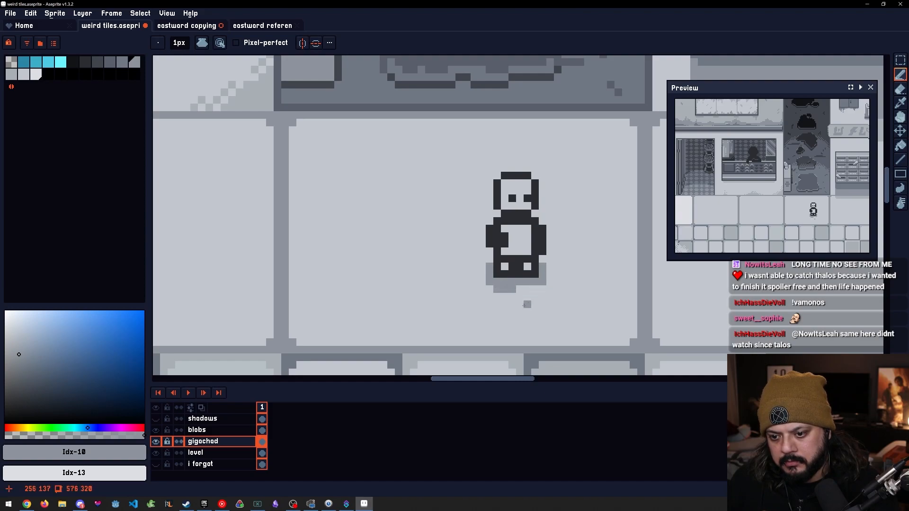
scroll(529, 301, down, 6)
scroll(532, 305, up, 4)
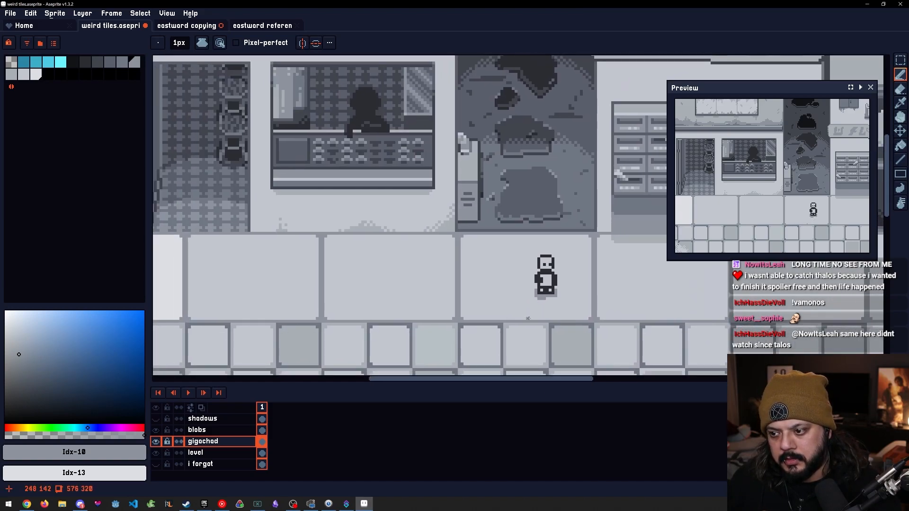
Select the small figure with its shadow and shift it across the paving slab in front of the alley
key(m)
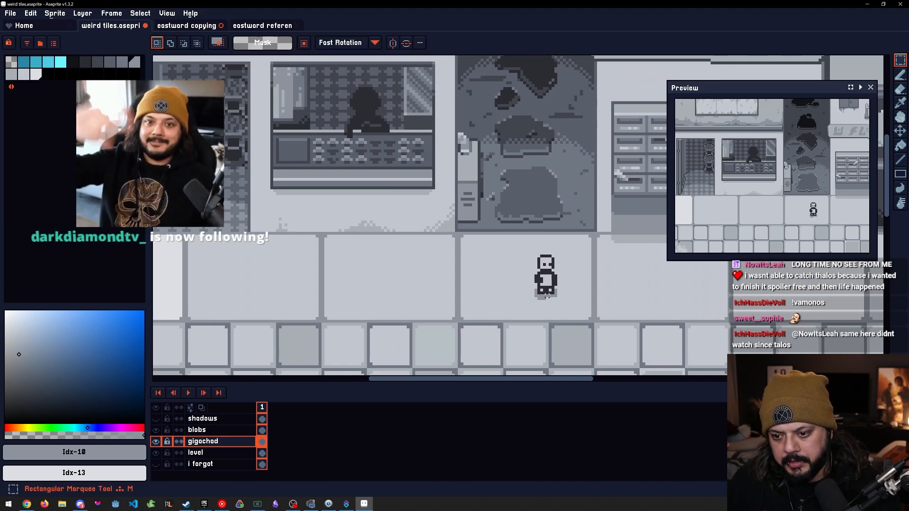
scroll(547, 296, up, 2)
drag(577, 304, 521, 186)
scroll(521, 213, down, 5)
key(v)
mouse_move(522, 281)
mouse_down()
mouse_move(455, 262)
mouse_move(491, 294)
mouse_move(509, 283)
mouse_up()
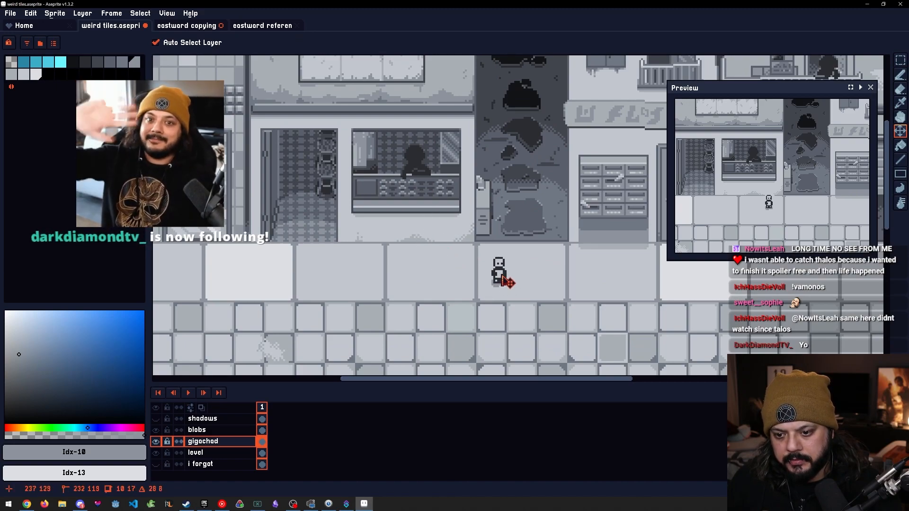
scroll(504, 273, up, 2)
key(w)
click(512, 287)
key(ctrl+d)
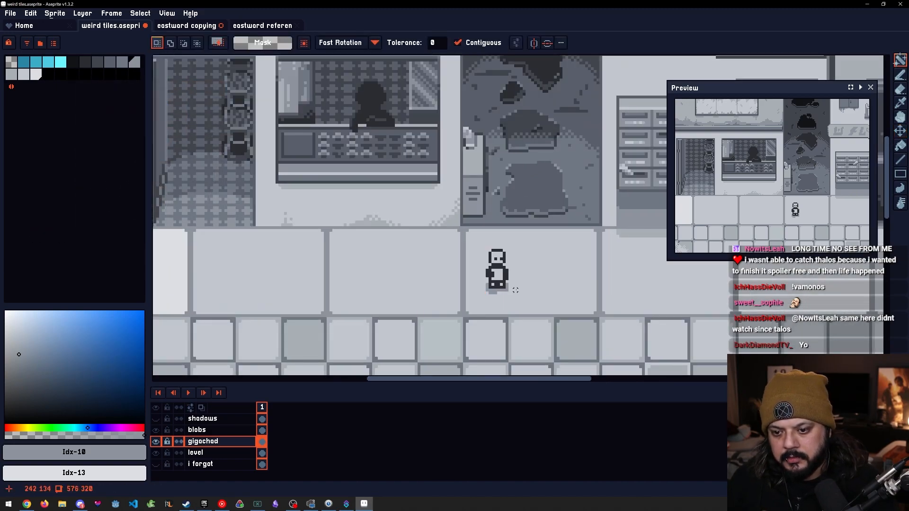
Try placing the small figure in front of the shop's serving counter, near its plain panel
key(v)
drag(511, 287, 495, 277)
scroll(495, 277, up, 3)
key(w)
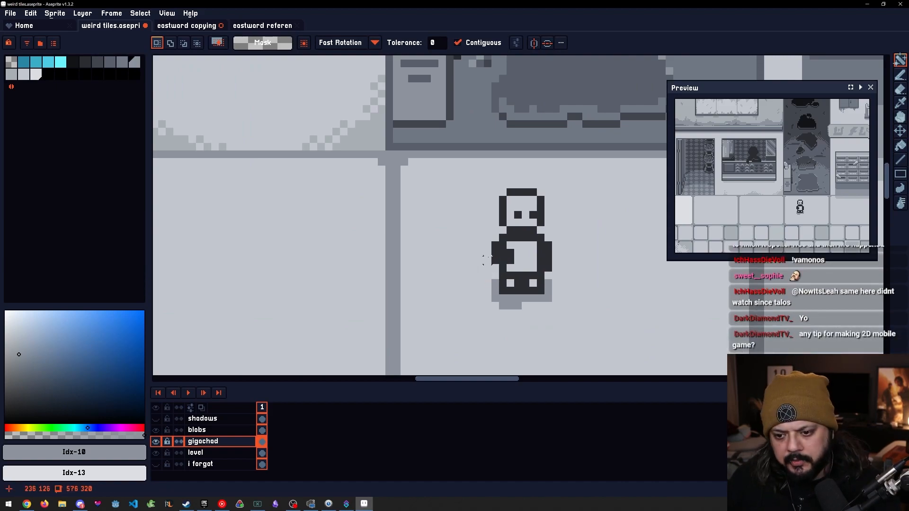
key(b)
key(v)
scroll(497, 262, down, 4)
drag(497, 260, 334, 171)
scroll(333, 170, up, 4)
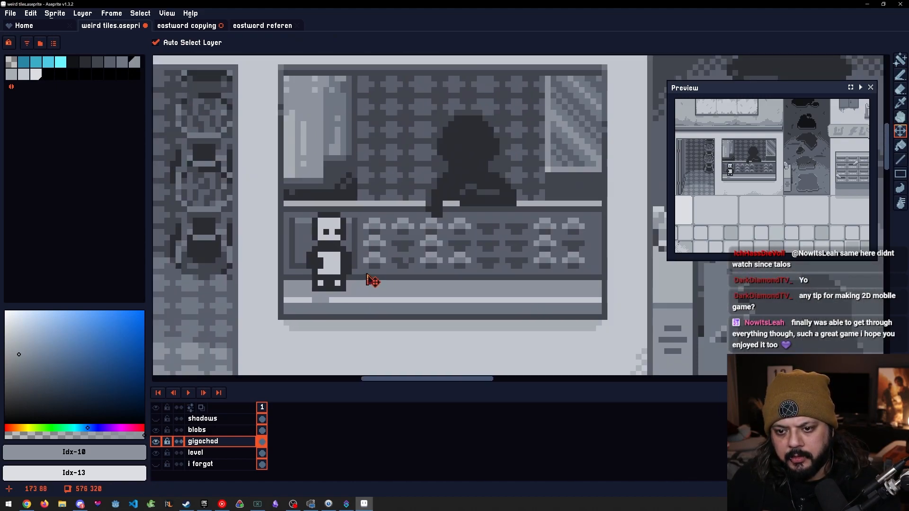
drag(406, 278, 447, 288)
mouse_move(381, 288)
mouse_down()
mouse_move(368, 277)
mouse_move(376, 275)
mouse_up()
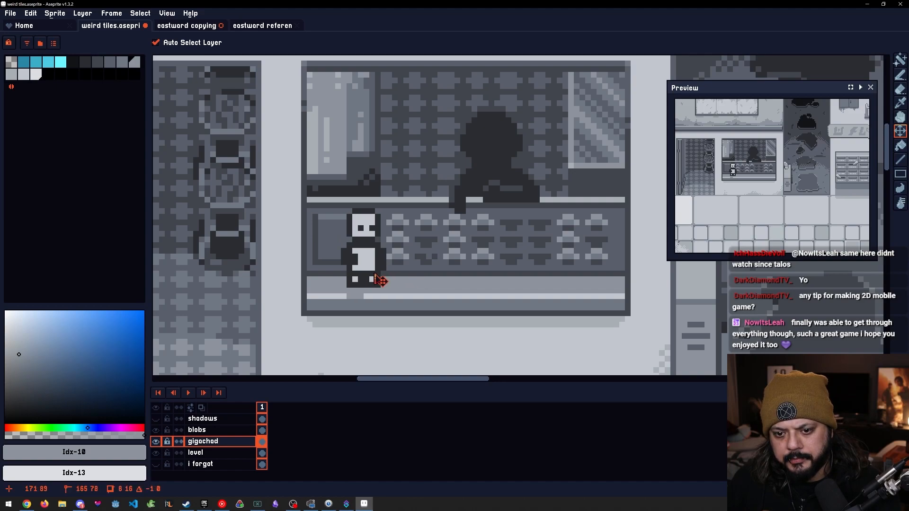
scroll(462, 290, right, 1)
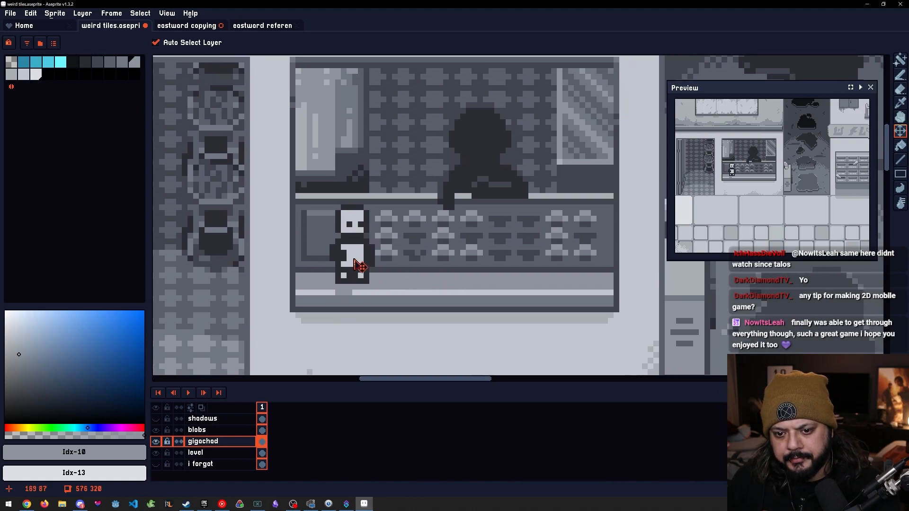
Try placing the small figure in the dark alley beside the tall machine
scroll(458, 308, down, 1)
scroll(412, 257, right, 1)
drag(326, 225, 593, 264)
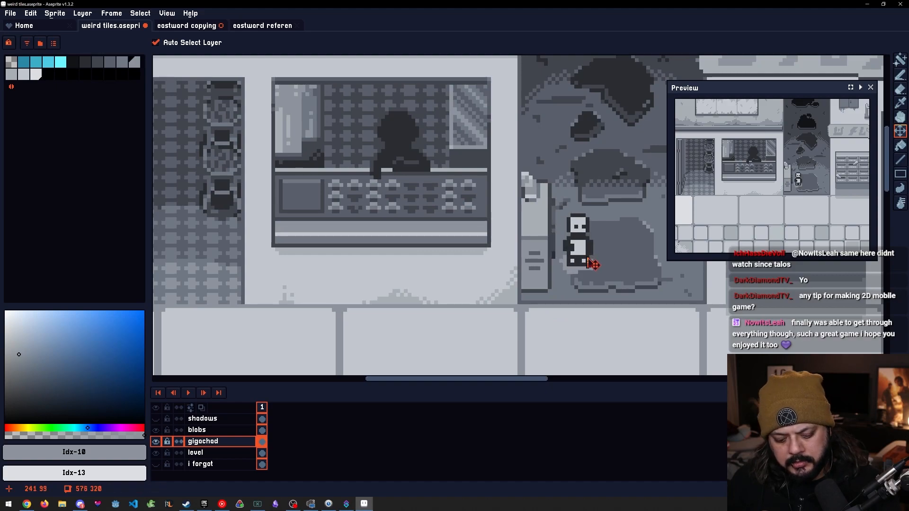
key(Delete)
key(ctrl+z)
scroll(585, 263, down, 1)
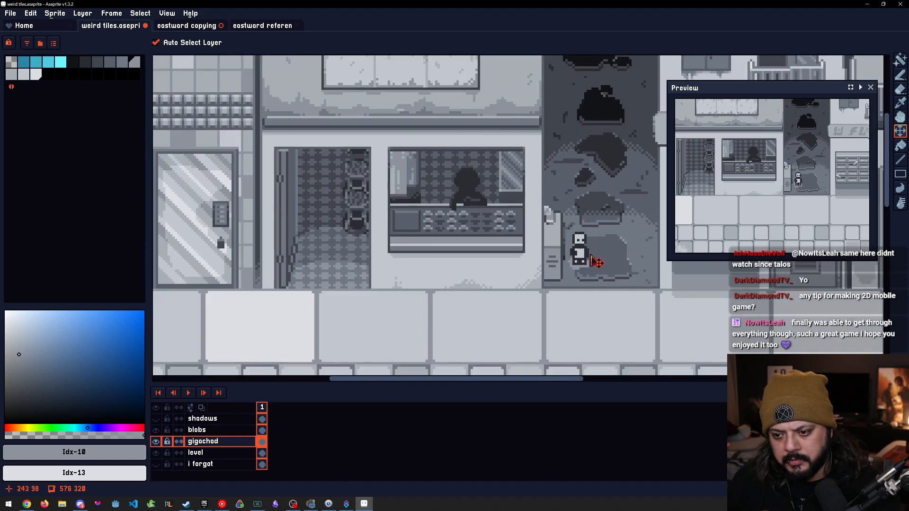
Select the small figure in the alley and flip it horizontally
scroll(578, 257, up, 1)
key(m)
drag(557, 214, 594, 281)
key(shift+h)
key(ctrl+d)
scroll(583, 301, up, 2)
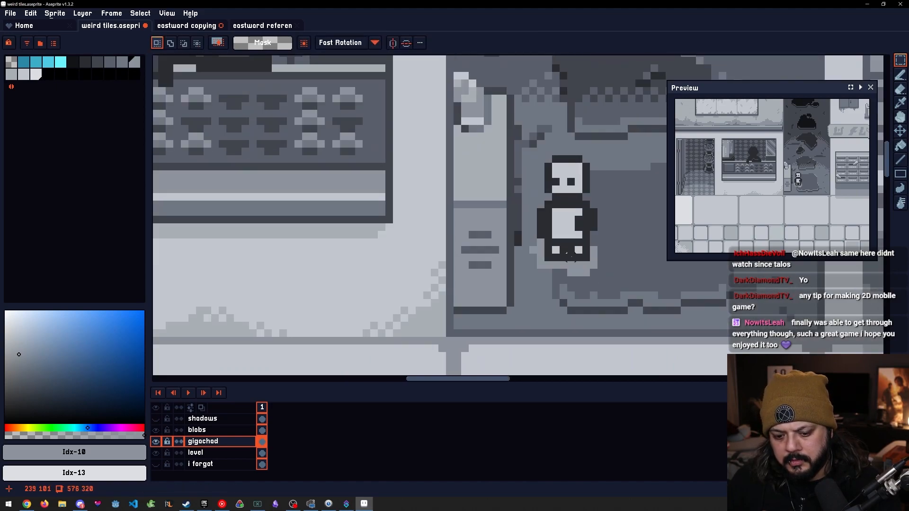
Move the small figure onto the sidewalk below the alley and flip it horizontally again
key(v)
mouse_move(567, 250)
mouse_down()
mouse_move(556, 291)
mouse_move(440, 257)
mouse_move(436, 272)
mouse_move(447, 272)
mouse_up()
scroll(557, 291, down, 3)
scroll(578, 306, down, 1)
key(m)
drag(434, 240, 466, 283)
key(Right)
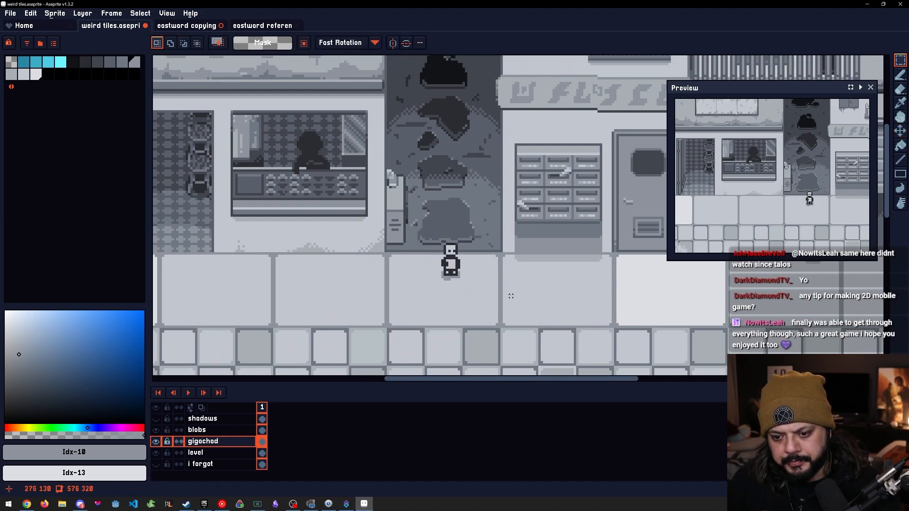
Move the small figure onto the bucket with the leaning pole, between the glass door and the garage shutter
key(v)
mouse_move(461, 276)
mouse_down()
mouse_move(491, 267)
mouse_move(552, 198)
mouse_move(560, 209)
mouse_move(453, 221)
mouse_move(471, 232)
mouse_move(458, 210)
mouse_move(542, 258)
mouse_move(551, 293)
mouse_move(459, 267)
mouse_up()
drag(391, 267, 566, 267)
scroll(565, 266, up, 3)
scroll(566, 267, up, 2)
Delete the figure's lower half where it overlaps the front of the bucket
key(m)
drag(437, 344, 555, 252)
key(Delete)
scroll(479, 257, up, 2)
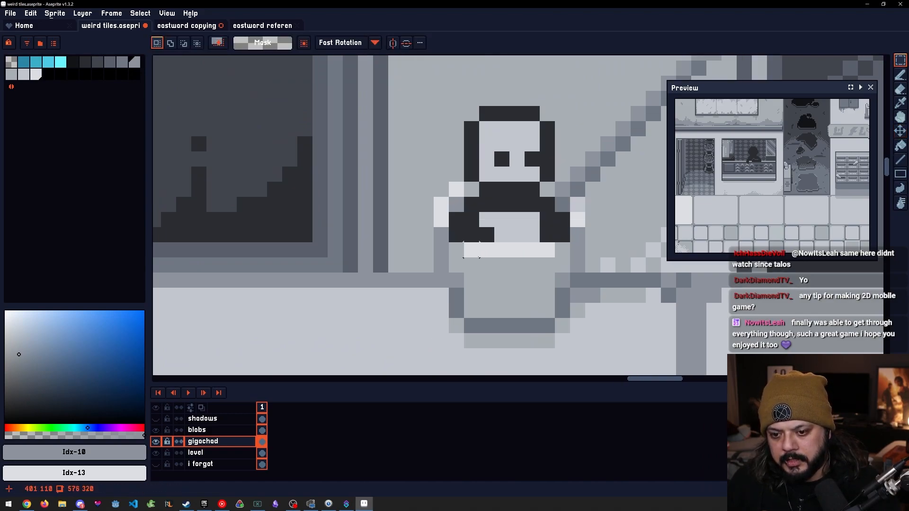
Extend one of the figure's arms over the bucket rim with #2b2d31 pixels and erase a pixel of the other arm
key(e)
key(i)
click(473, 217)
key(b)
click(468, 246)
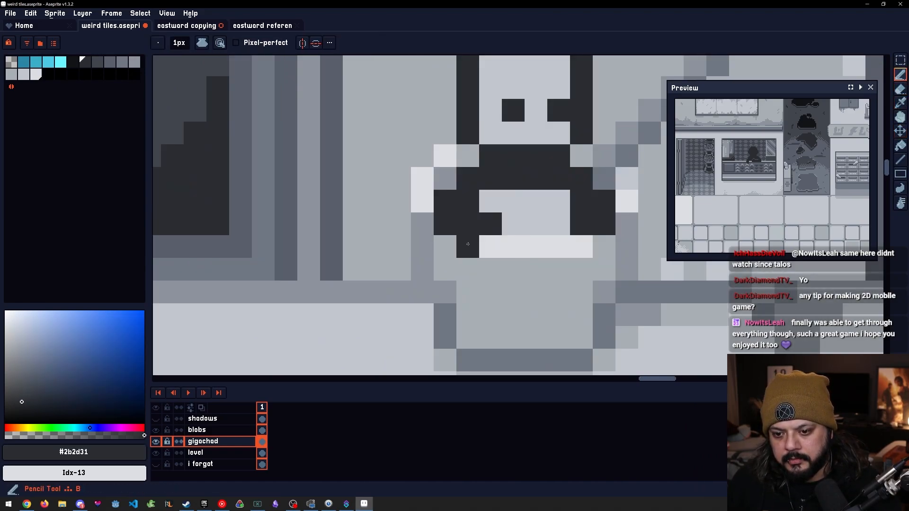
click(490, 246)
click(552, 242)
key(e)
click(604, 225)
scroll(611, 280, down, 6)
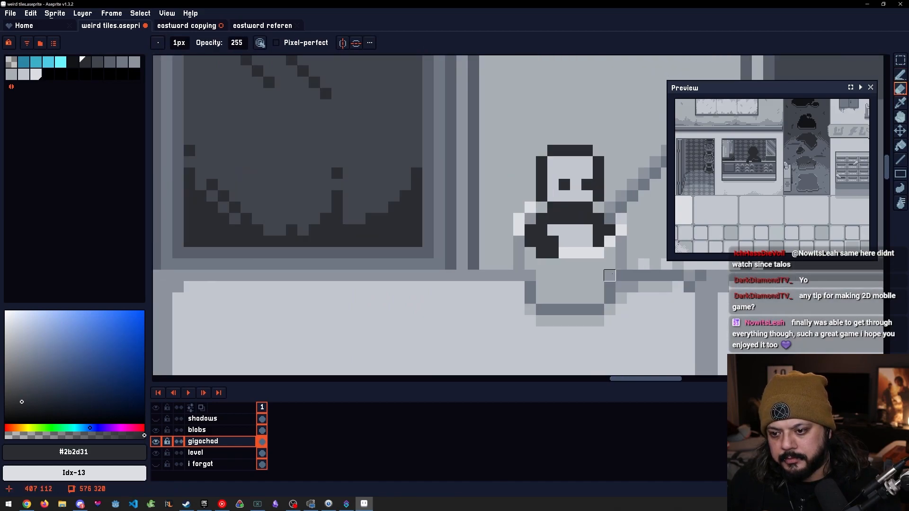
Undo the arm edits and the deletion of the figure's lower half
scroll(619, 294, down, 2)
drag(637, 323, 469, 241)
scroll(468, 244, down, 1)
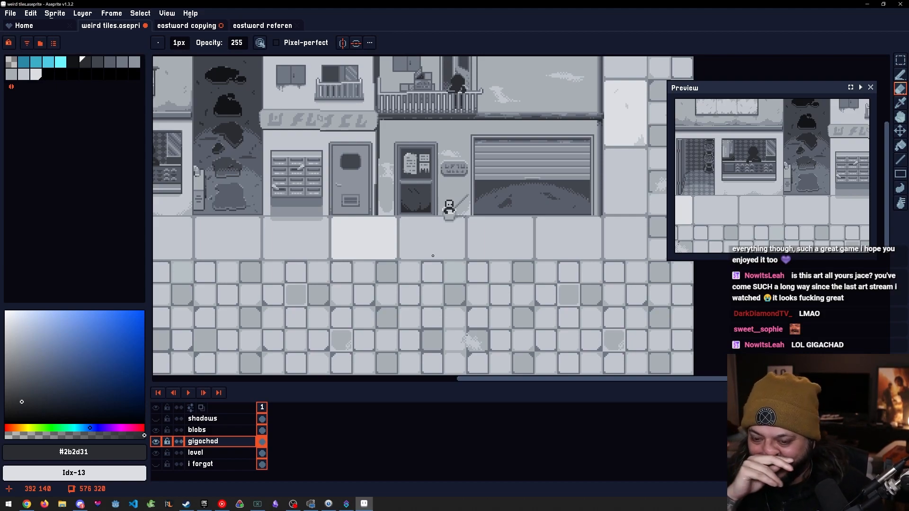
drag(456, 269, 428, 264)
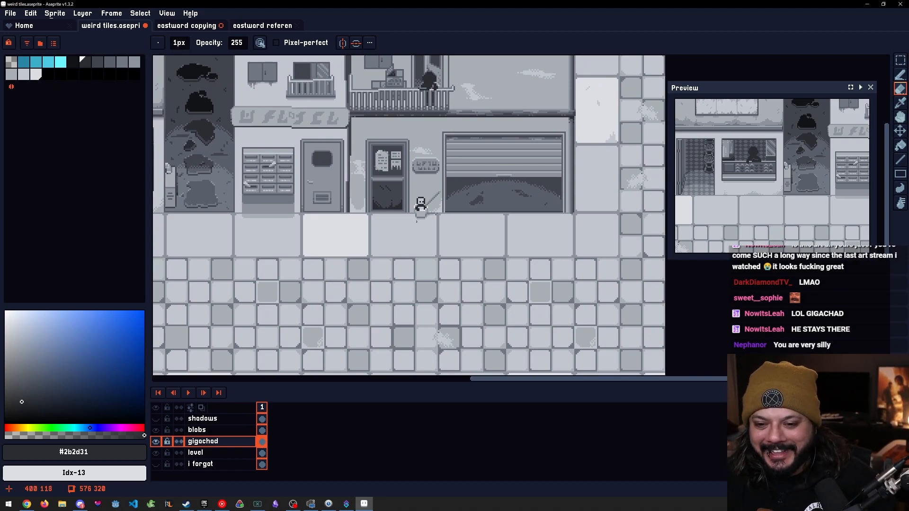
scroll(397, 243, up, 5)
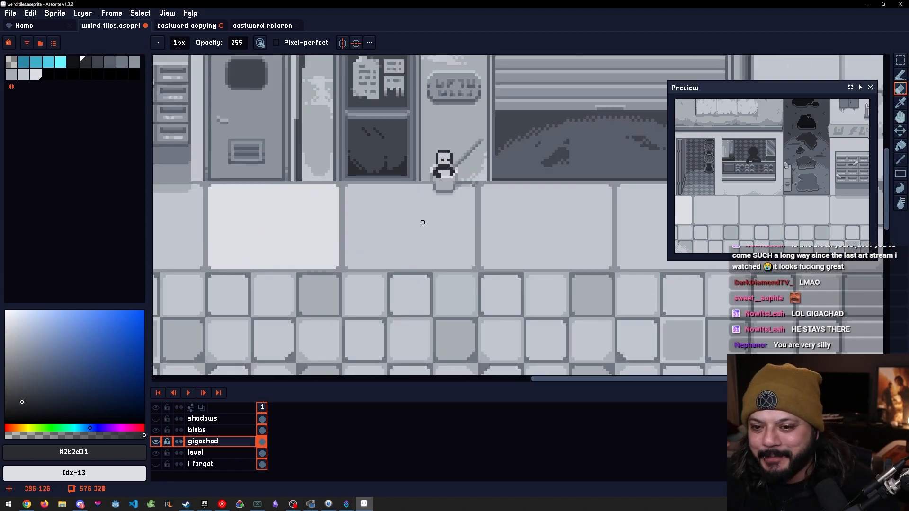
drag(435, 267, 428, 288)
key(ctrl+z)
key(ctrl+z)
key(ctrl+z)
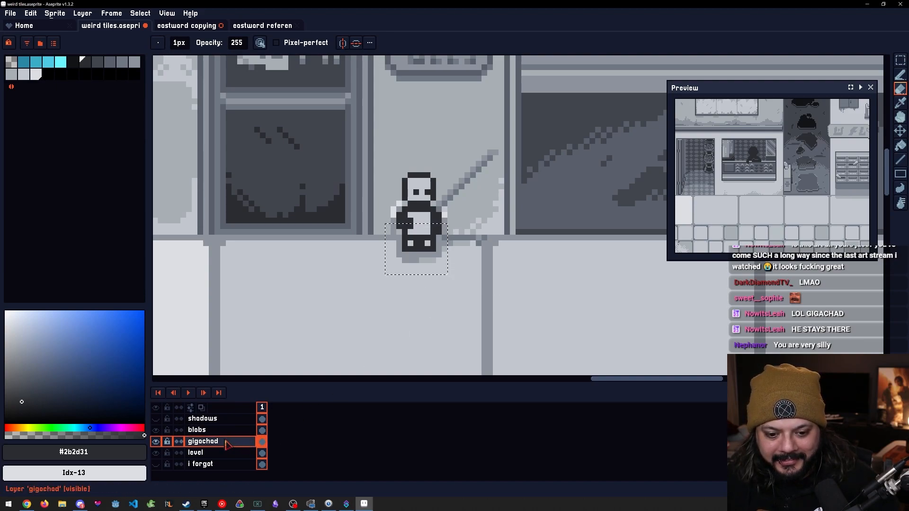
Duplicate the gigachad layer and place the copy next to the original in the stack, above the level layer
key(ctrl+c)
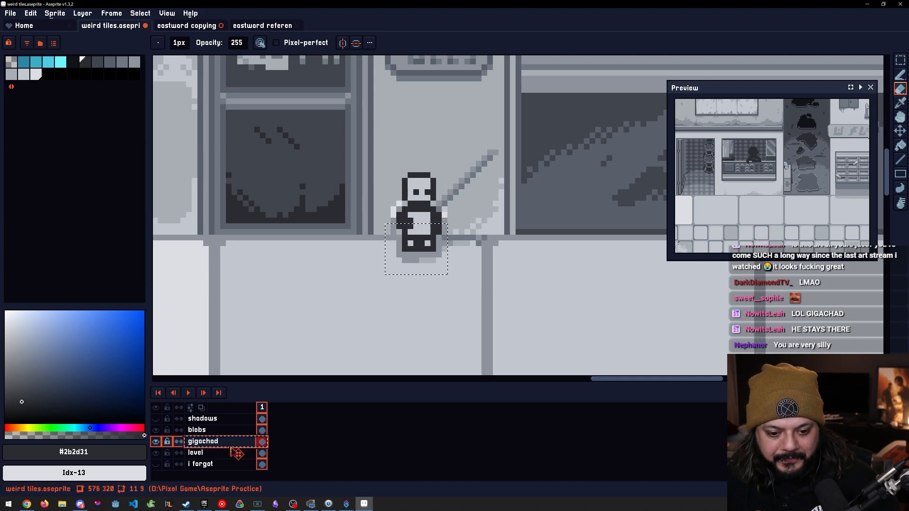
key(ctrl+v)
scroll(240, 440, down, 2)
scroll(236, 444, up, 2)
click(220, 419)
drag(225, 428, 223, 463)
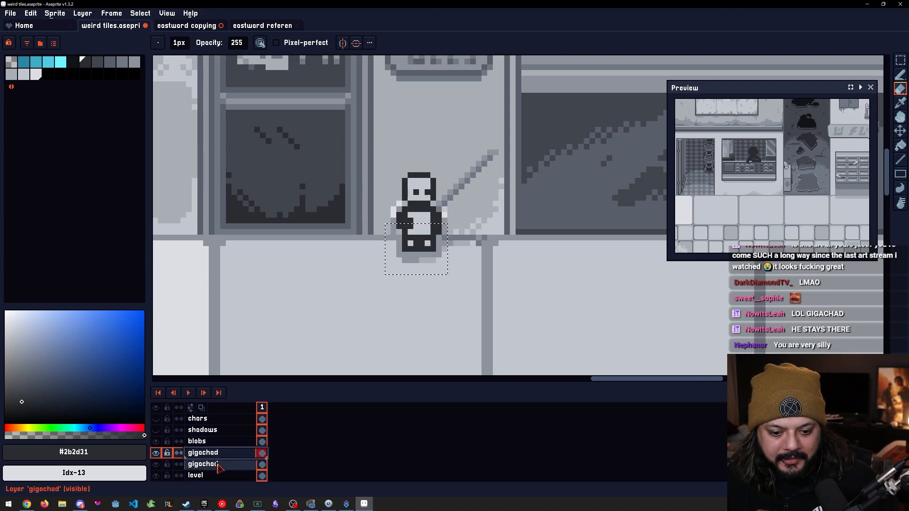
Hide the lower gigachad layer and rename the upper copy "gigachad in a bucket"
click(156, 464)
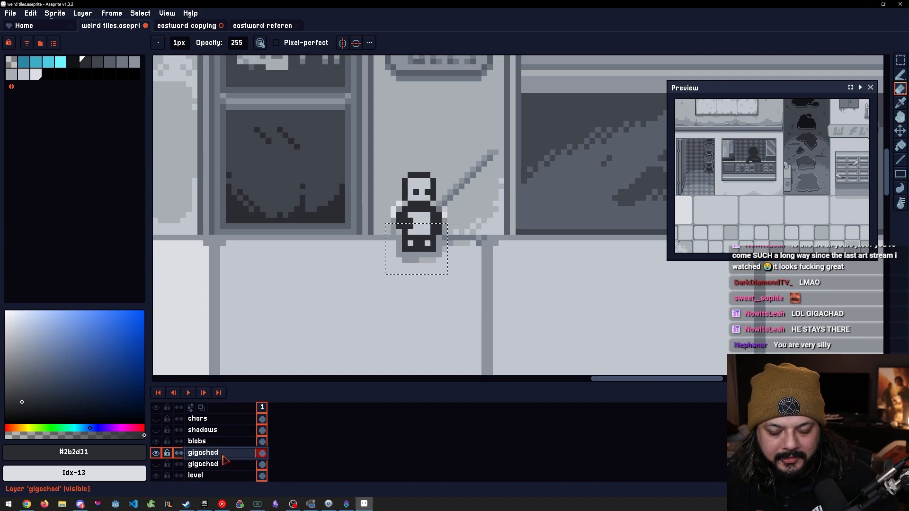
scroll(423, 254, up, 3)
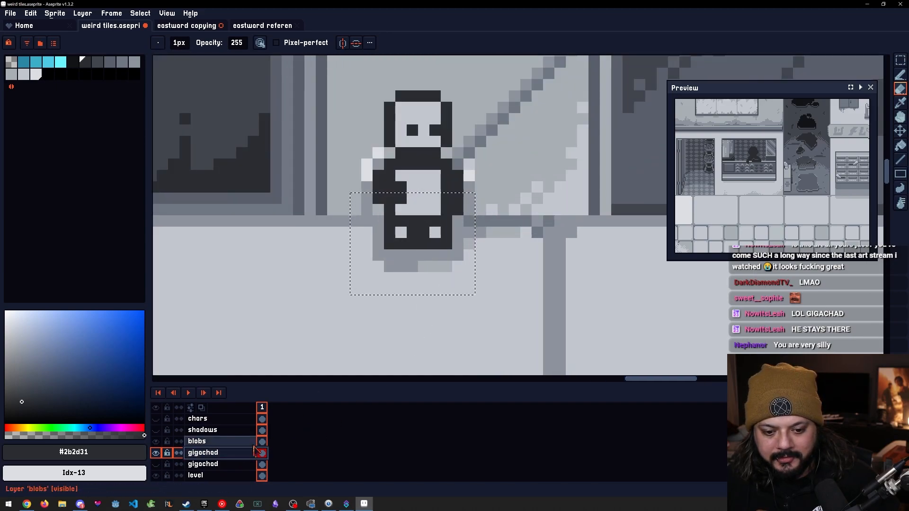
double_click(203, 453)
click(647, 279)
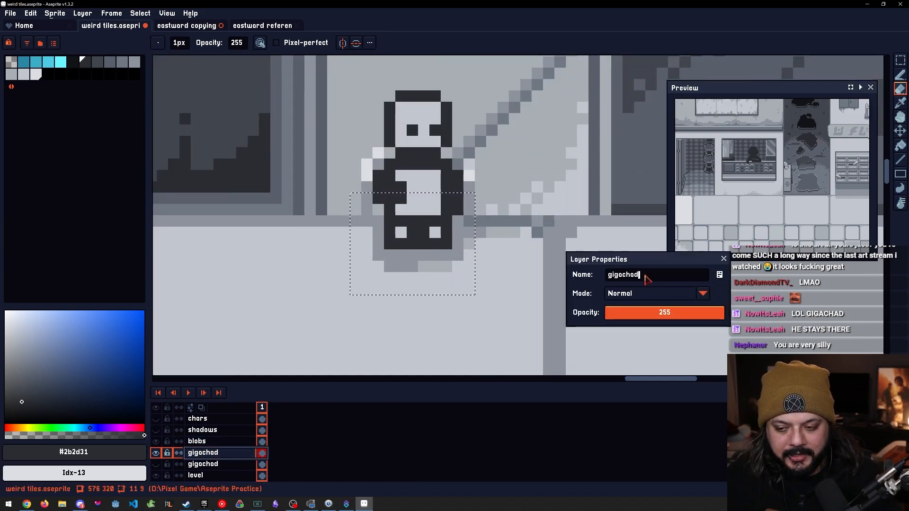
text(in a bucket)
key(Return)
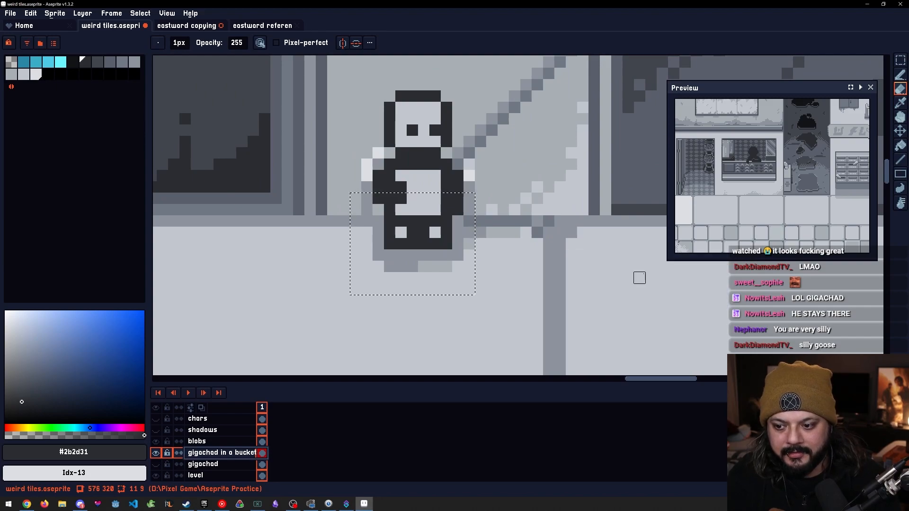
Delete the selected lower half of the bucket figure and extend one arm over the rim with a #2b2d31 pixel
key(m)
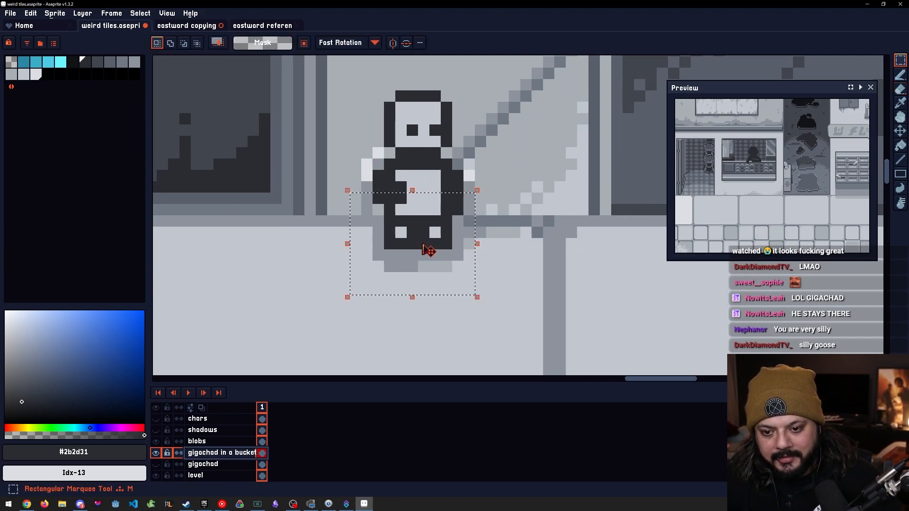
key(Delete)
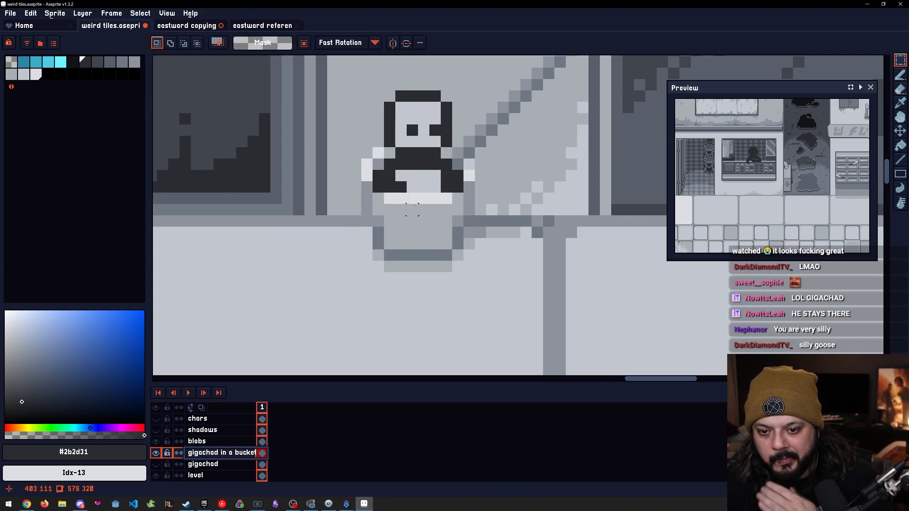
key(b)
click(397, 195)
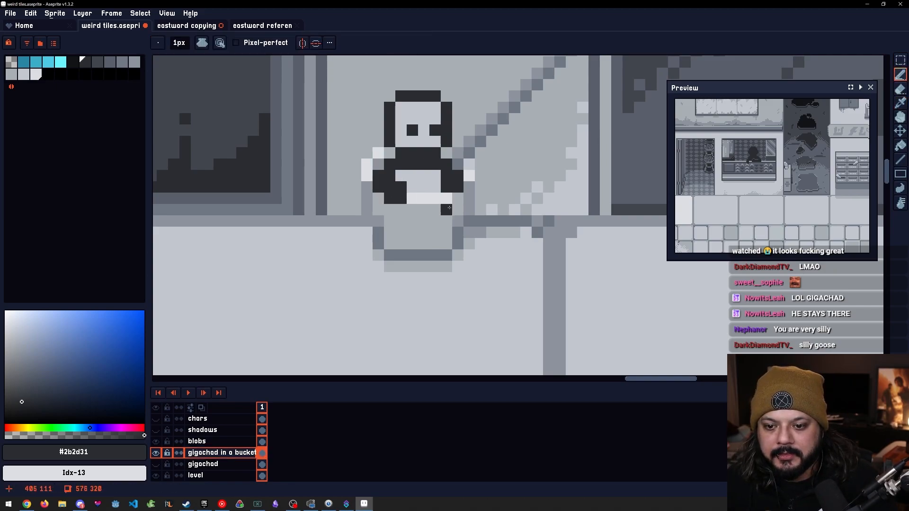
Erase the outer pixel of the figure's other arm at the bucket rim, undoing and repeating the erasure
key(e)
click(458, 188)
scroll(483, 212, down, 3)
scroll(483, 211, up, 3)
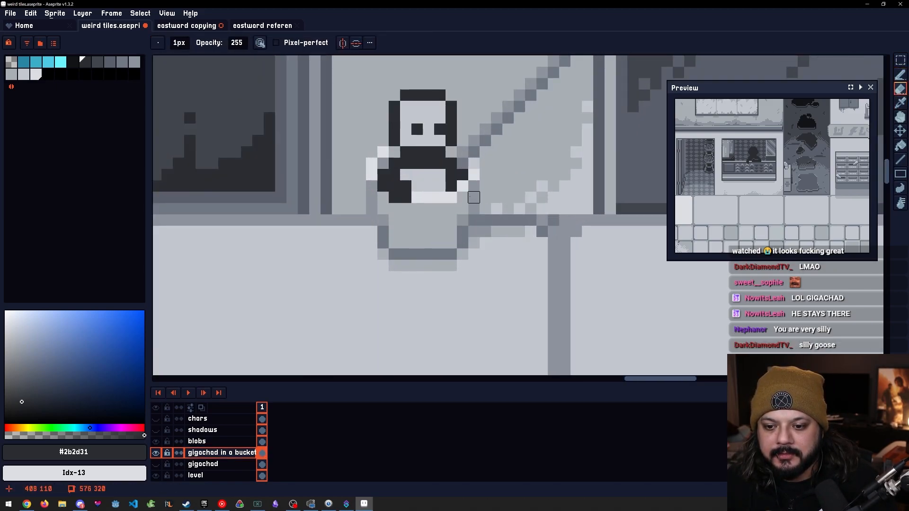
scroll(473, 209, down, 3)
scroll(471, 213, up, 4)
key(ctrl+z)
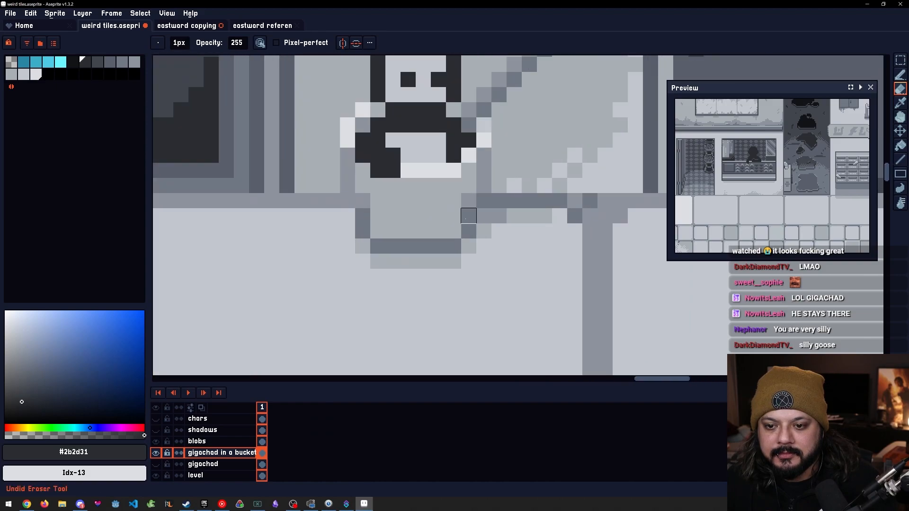
key(ctrl+z)
click(468, 155)
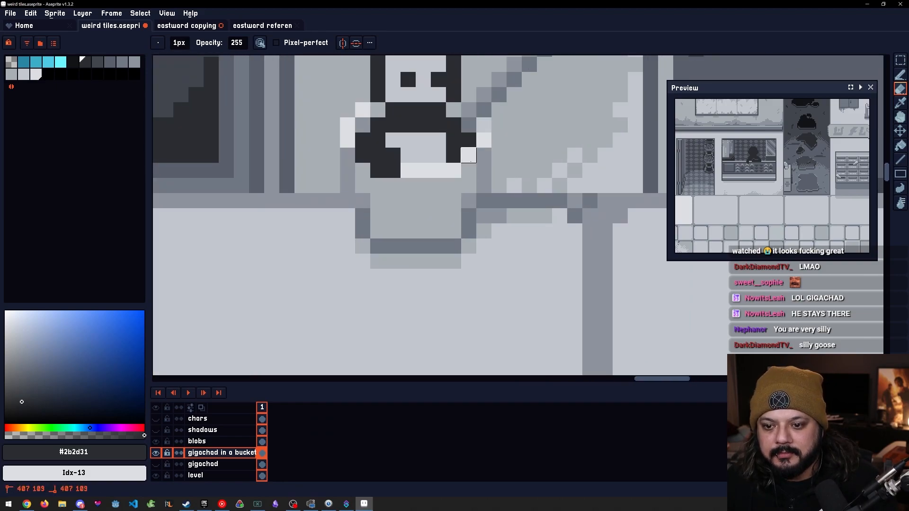
scroll(494, 199, down, 4)
drag(491, 228, 495, 255)
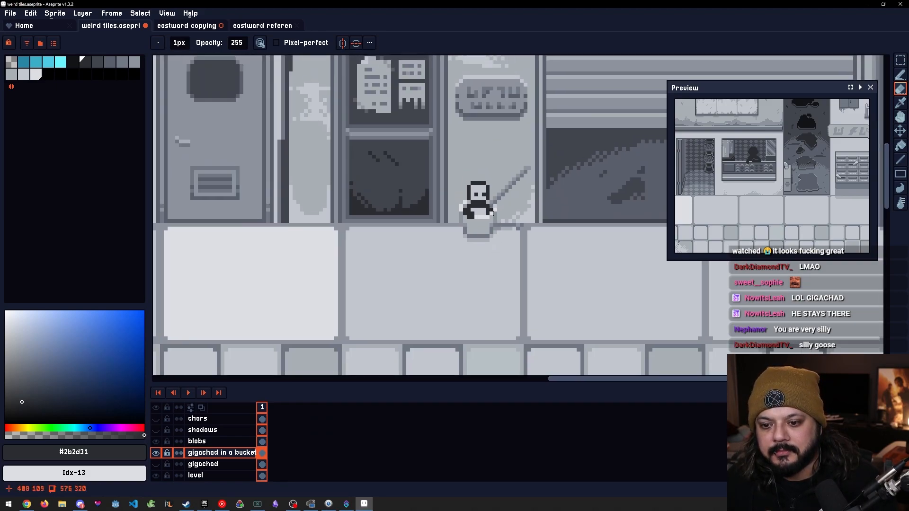
Try extending the arm along the bucket rim with one more #2b2d31 pixel
scroll(483, 222, up, 3)
alt+click(458, 205)
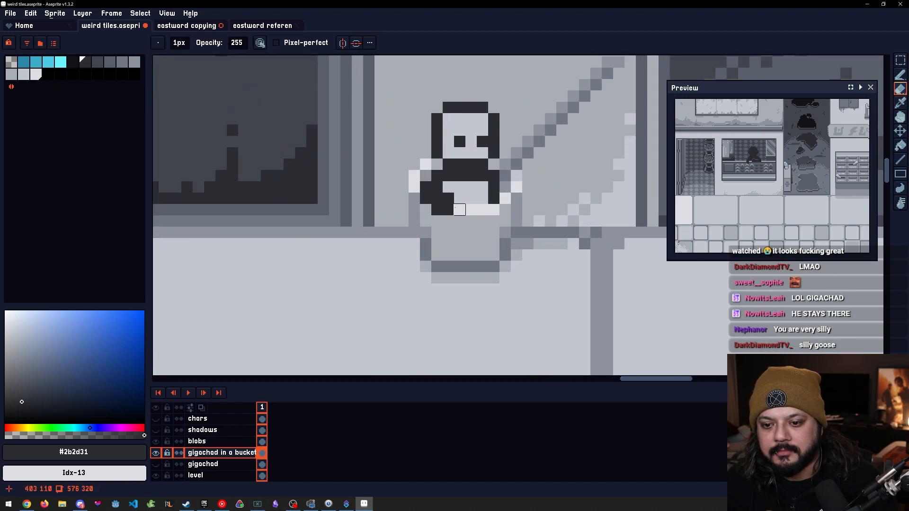
key(b)
click(460, 210)
scroll(460, 242, down, 3)
scroll(456, 252, up, 1)
scroll(457, 253, up, 1)
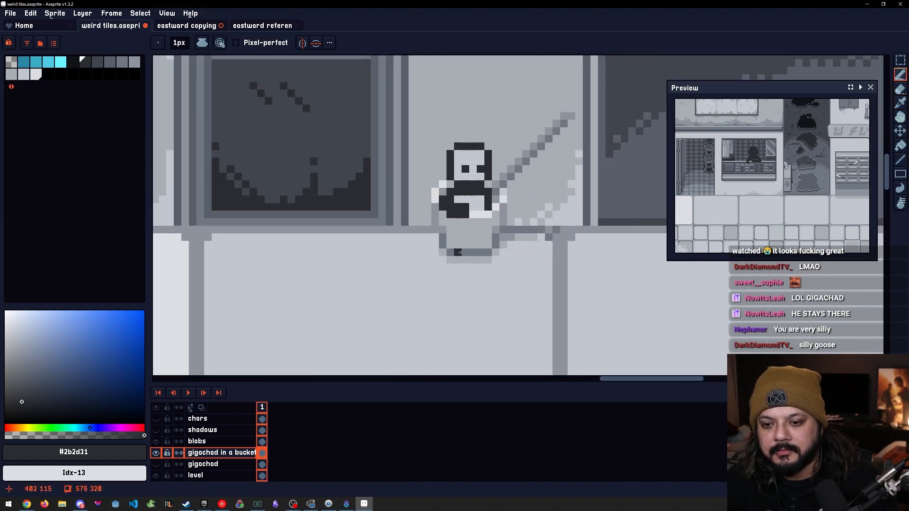
scroll(458, 252, down, 3)
scroll(458, 252, up, 2)
key(e)
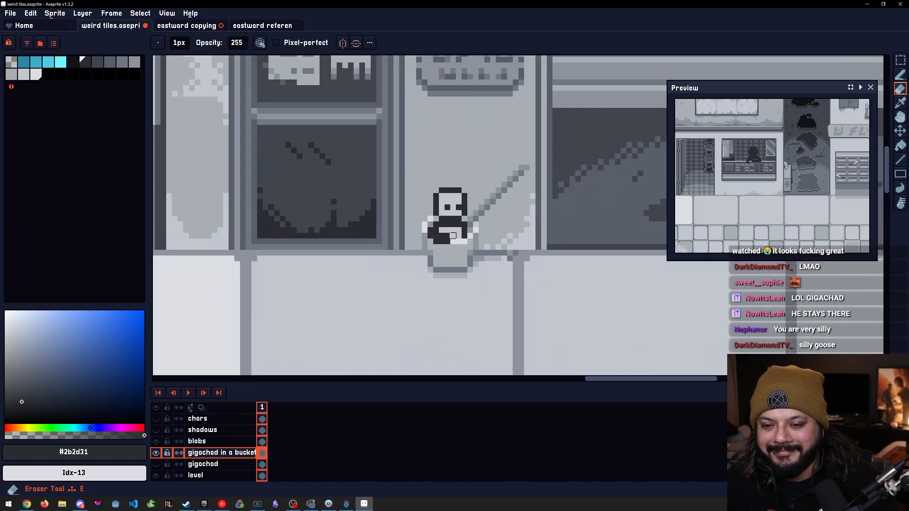
key(b)
alt+click(447, 234)
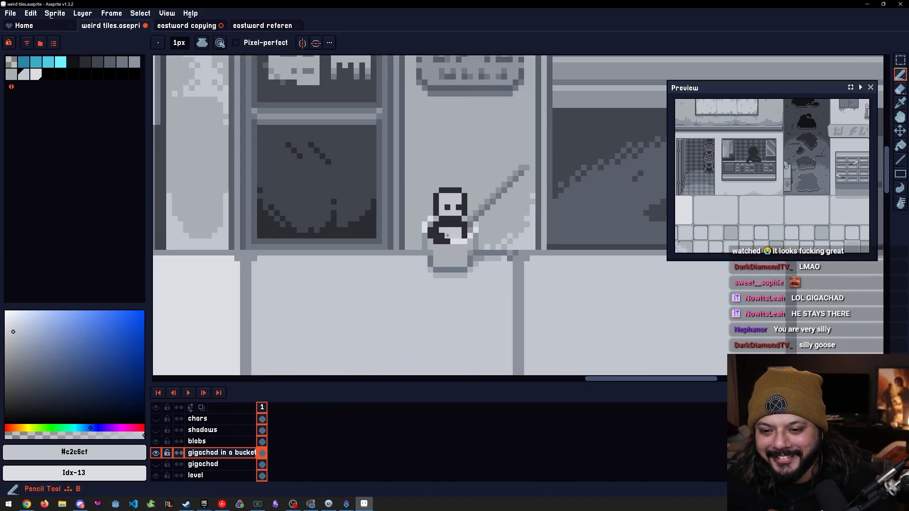
scroll(454, 248, down, 3)
scroll(481, 245, down, 1)
scroll(496, 249, up, 4)
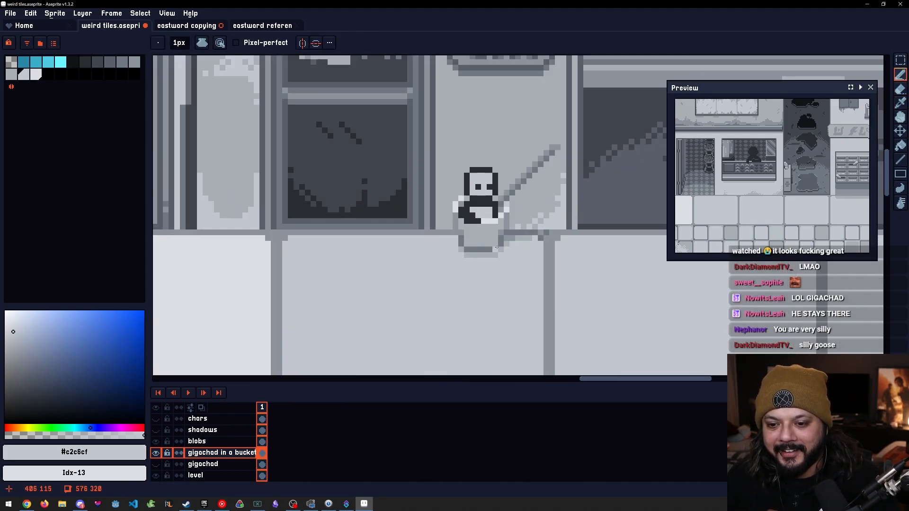
scroll(495, 232, up, 3)
alt+click(461, 213)
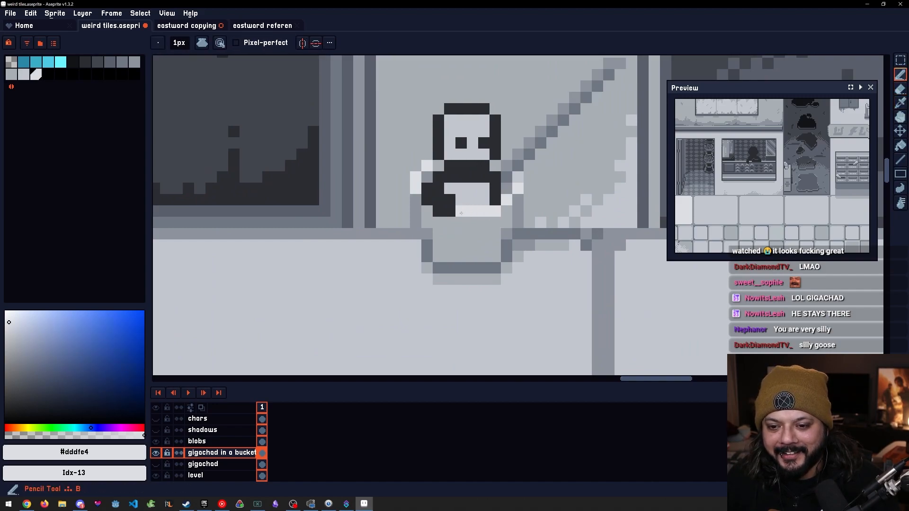
Show the original gigachad layer again and move its figure from the bucket onto the pavement in front of the dark alley
scroll(461, 213, down, 6)
drag(467, 310, 531, 234)
scroll(514, 263, down, 1)
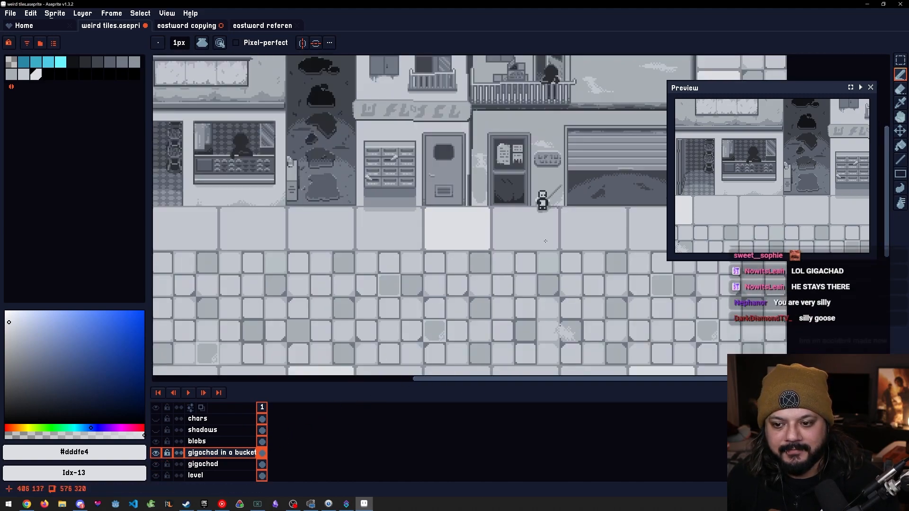
key(v)
drag(547, 212, 516, 255)
scroll(497, 244, down, 5)
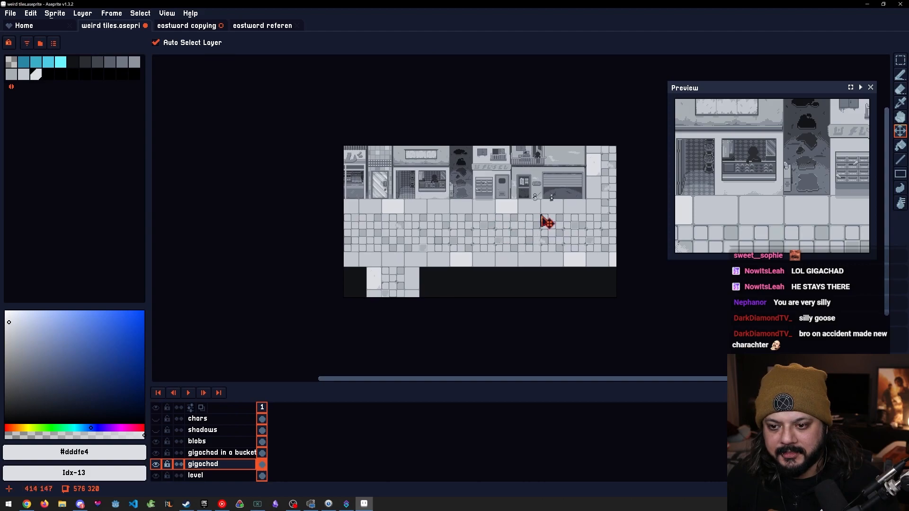
drag(556, 203, 471, 213)
scroll(472, 214, up, 3)
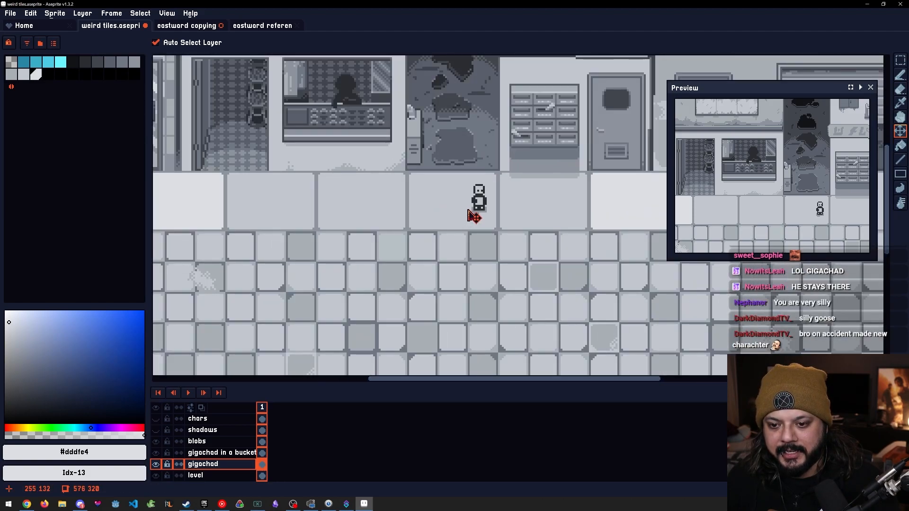
Move the standing gigachad figure closer to the machine at the alley's edge
scroll(469, 215, up, 2)
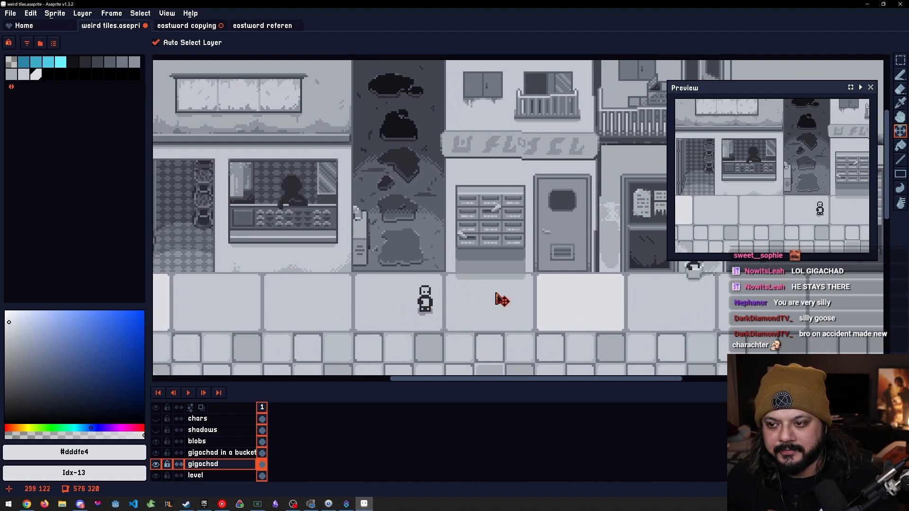
drag(496, 293, 436, 313)
drag(371, 325, 405, 179)
scroll(607, 122, up, 2)
scroll(605, 116, up, 1)
scroll(406, 202, down, 5)
drag(375, 240, 495, 209)
drag(523, 172, 655, 223)
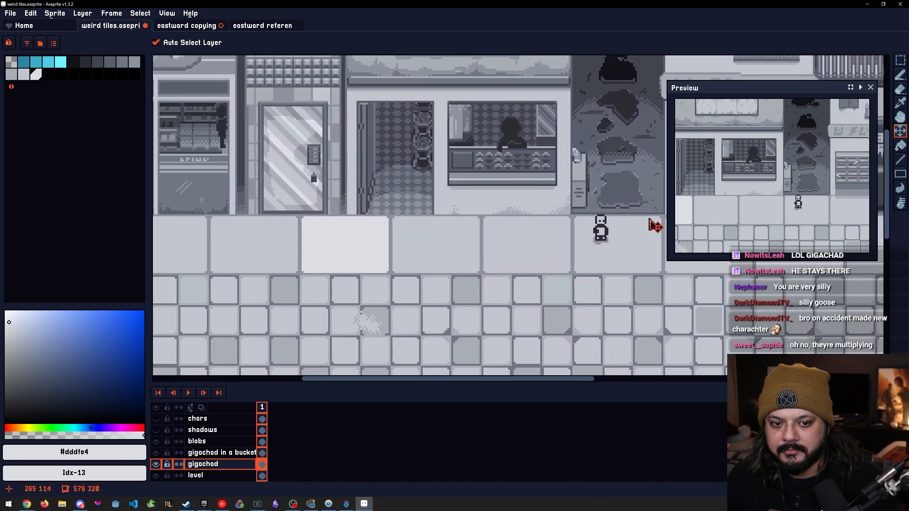
drag(577, 252, 501, 254)
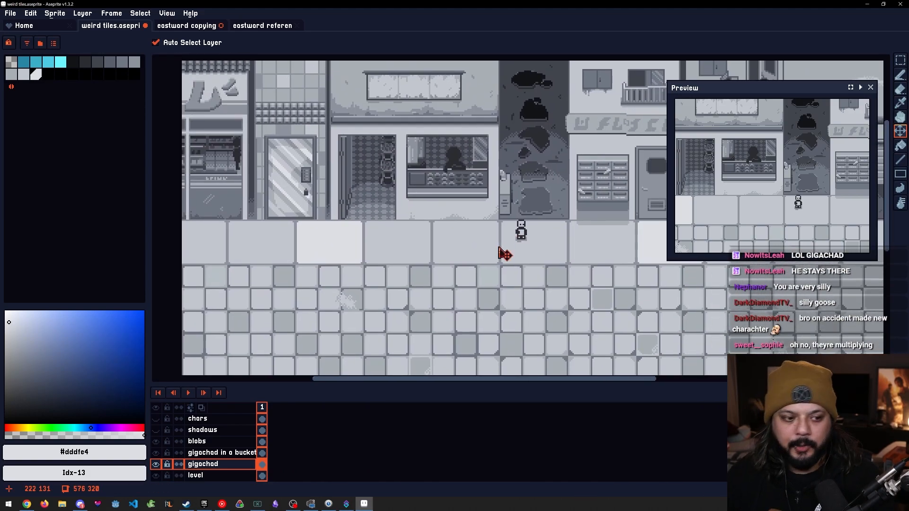
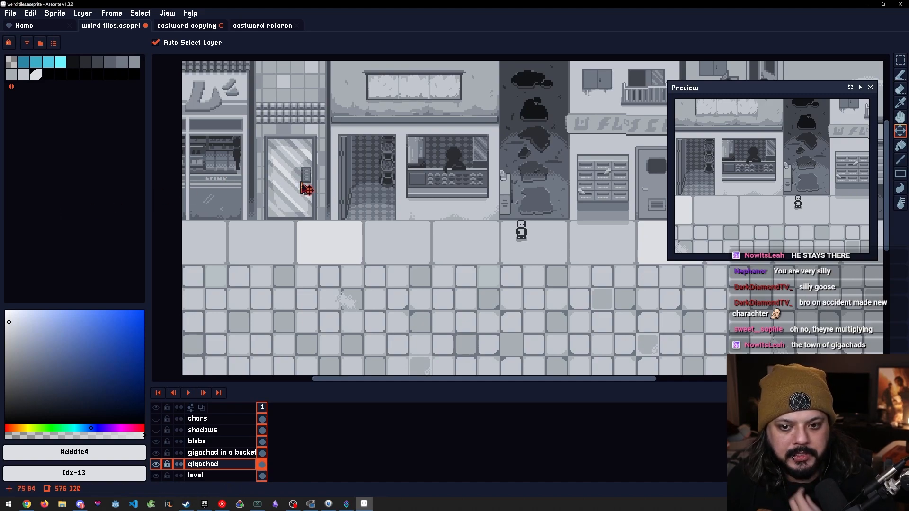
Examine the stools inside the shop doorway up close and in the whole scene, sampling their dark greys
scroll(392, 177, up, 4)
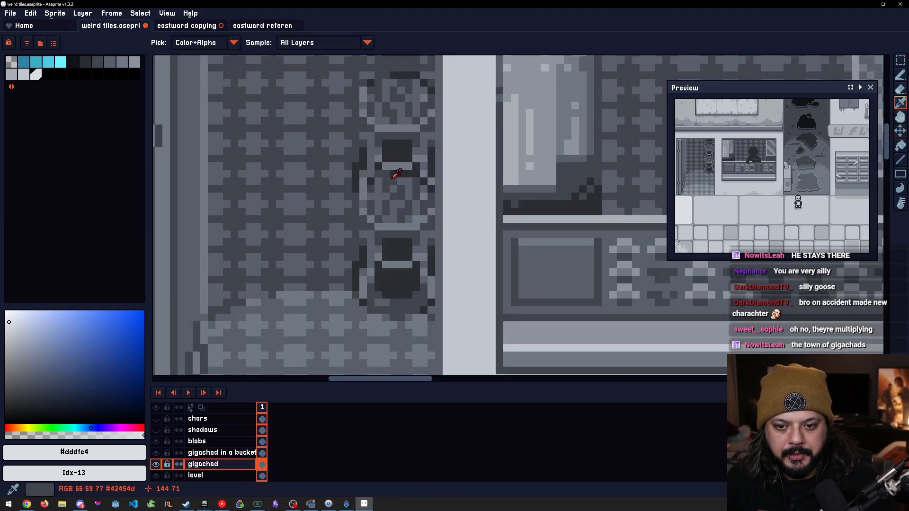
alt+click(397, 175)
key(b)
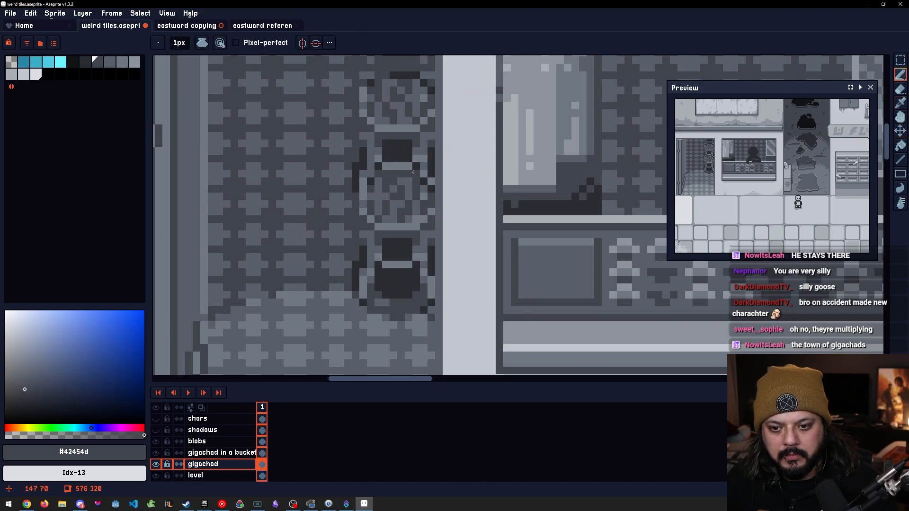
scroll(409, 183, down, 4)
scroll(409, 183, up, 4)
alt+click(397, 199)
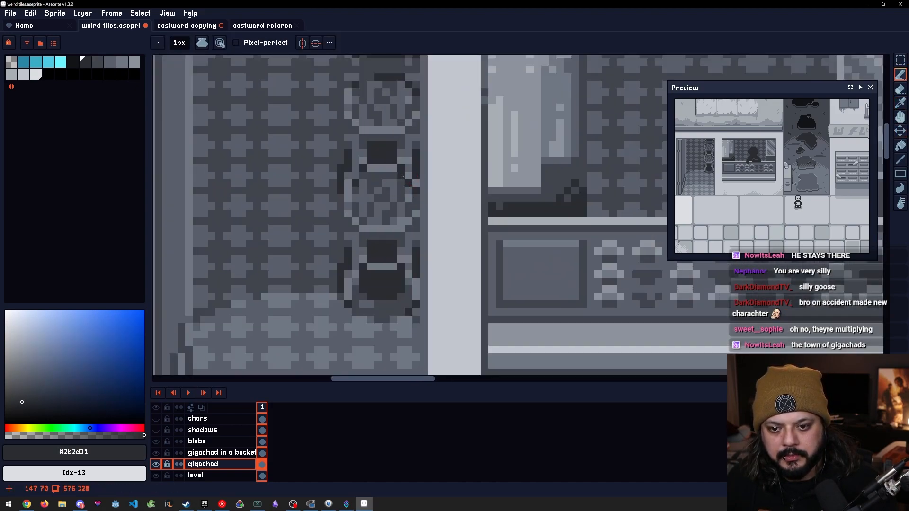
scroll(394, 208, down, 4)
scroll(394, 208, down, 1)
scroll(390, 221, down, 1)
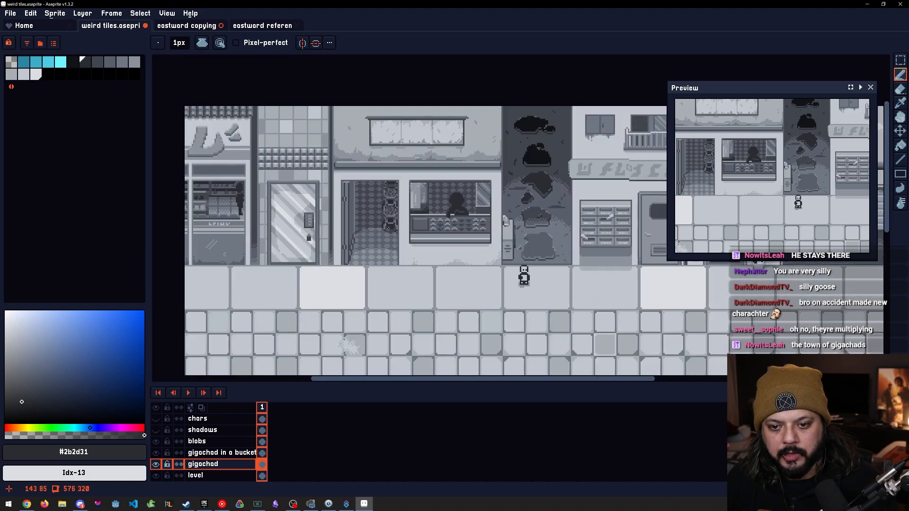
scroll(386, 199, up, 4)
Try adding two #42454d pixels at the side of the middle stool, then undo them
alt+click(383, 187)
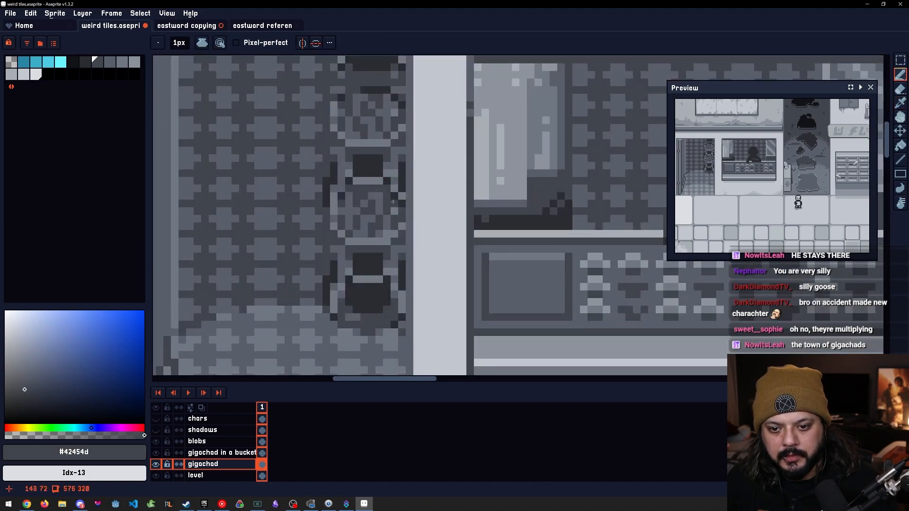
alt+click(395, 203)
click(394, 196)
click(402, 203)
key(ctrl+z)
key(ctrl+z)
alt+click(395, 207)
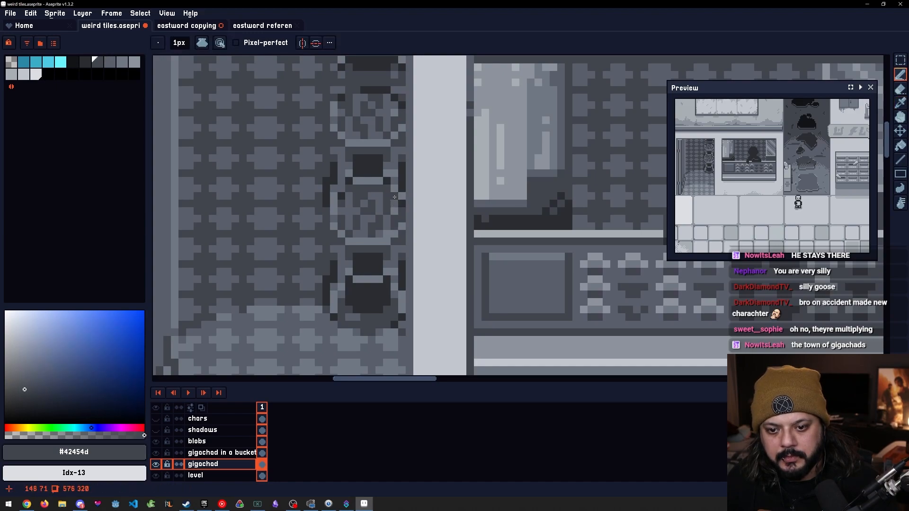
scroll(386, 220, down, 3)
scroll(368, 249, down, 2)
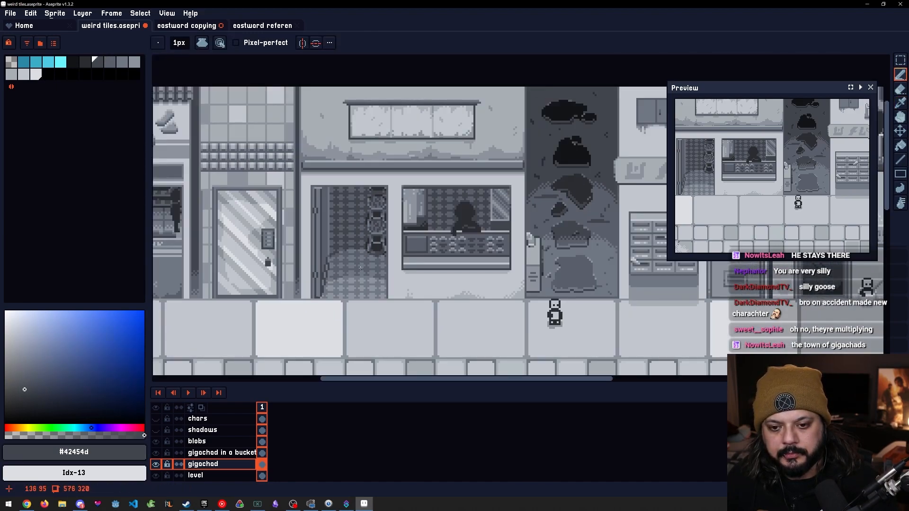
Show the chars layer to compare the two coloured characters with the street and the gigachad figure
scroll(365, 241, up, 1)
drag(345, 267, 346, 246)
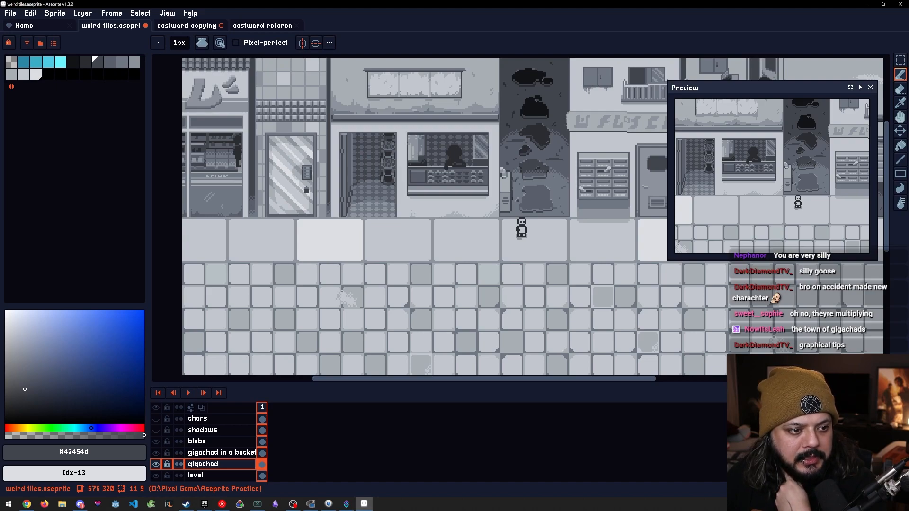
drag(355, 247, 435, 220)
scroll(436, 221, down, 3)
drag(491, 240, 447, 225)
scroll(420, 221, up, 2)
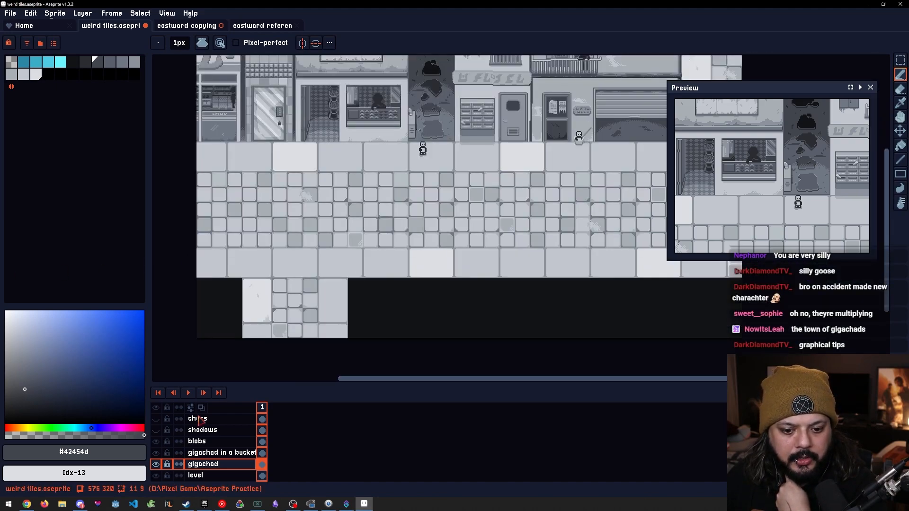
click(156, 419)
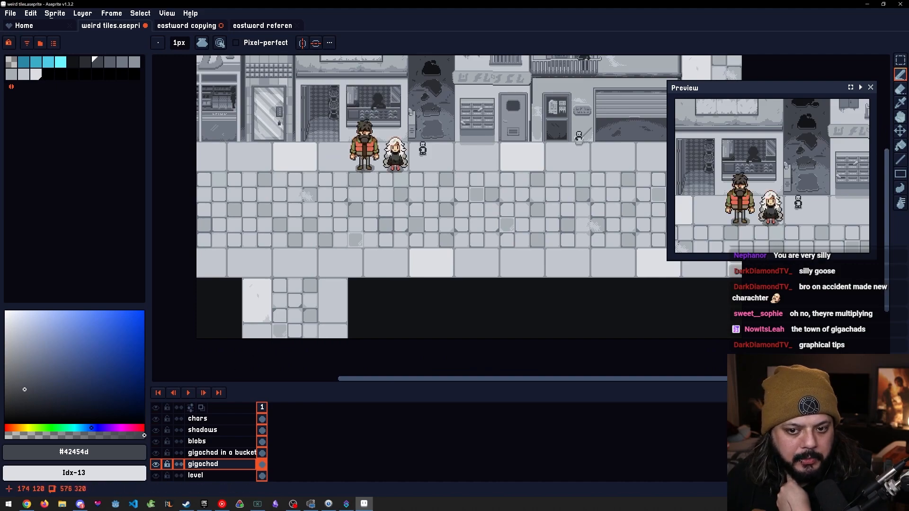
scroll(332, 230, up, 4)
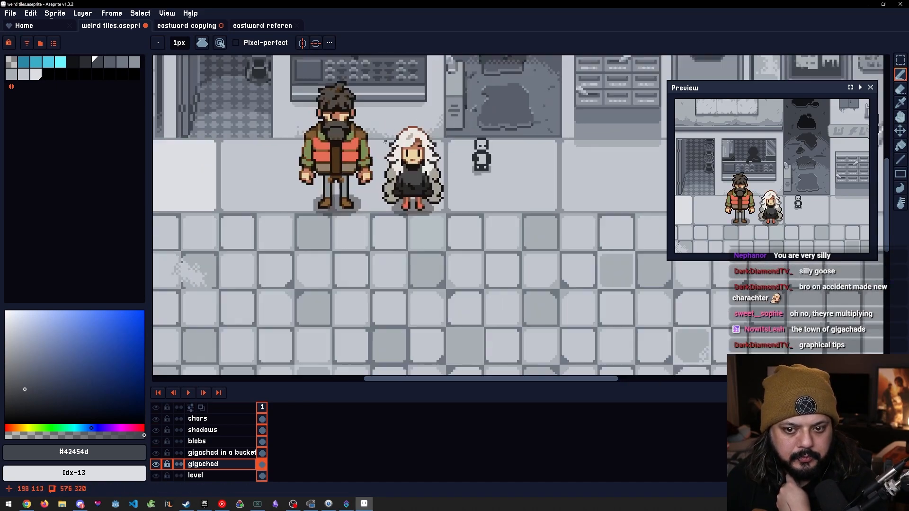
Compare the size of the two coloured characters with the gigachad figure and the shopfronts across the whole street
scroll(439, 155, down, 4)
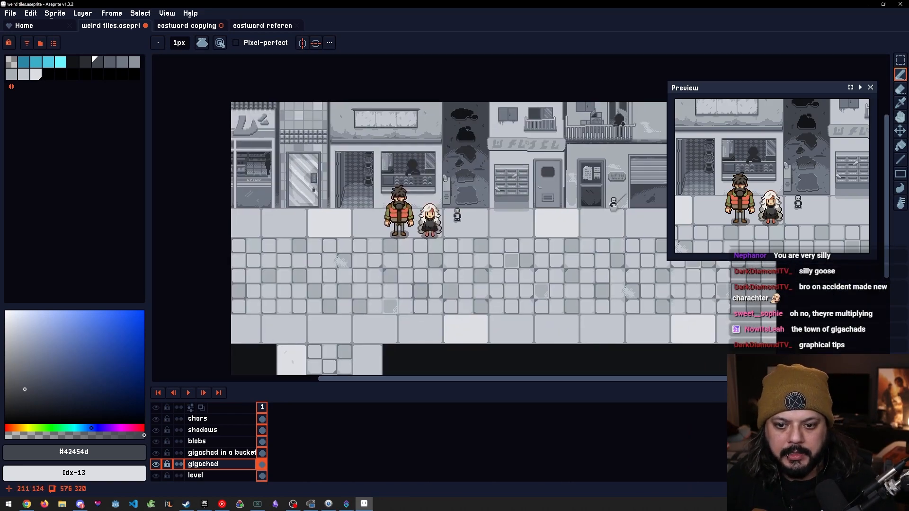
scroll(462, 187, up, 1)
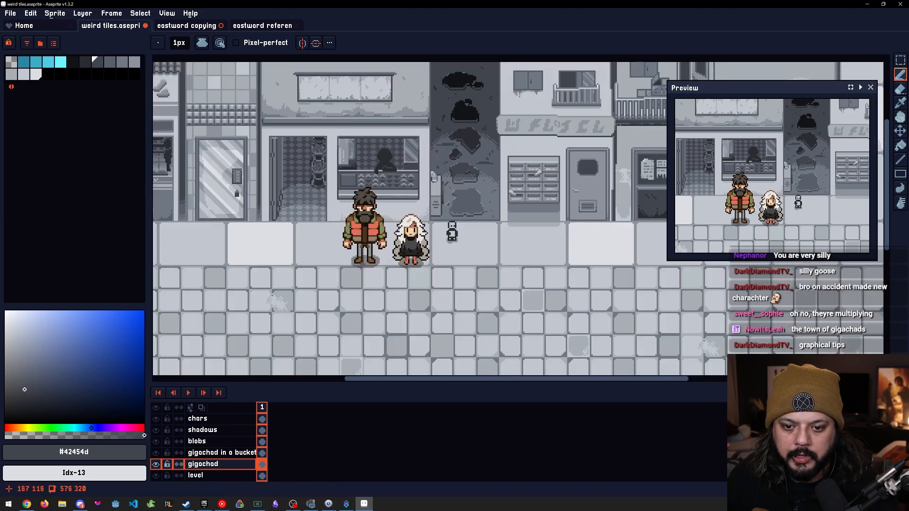
scroll(395, 275, down, 3)
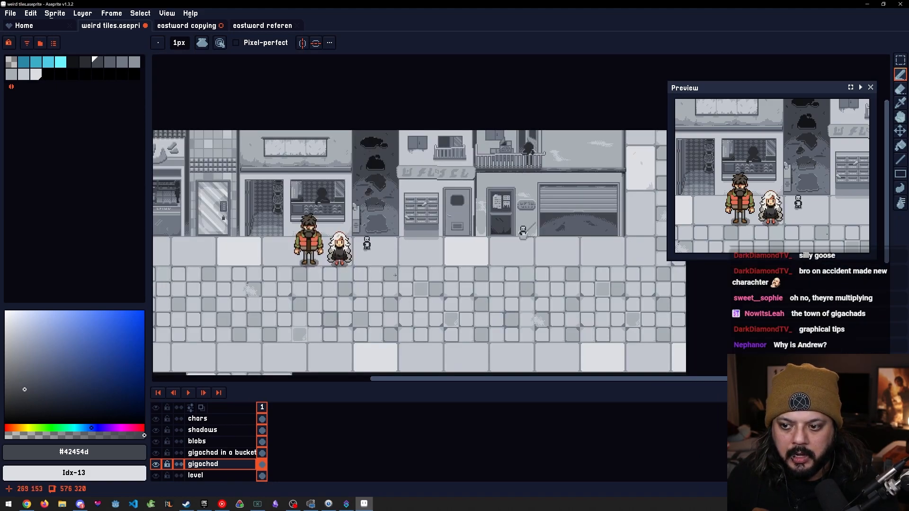
drag(395, 275, 442, 243)
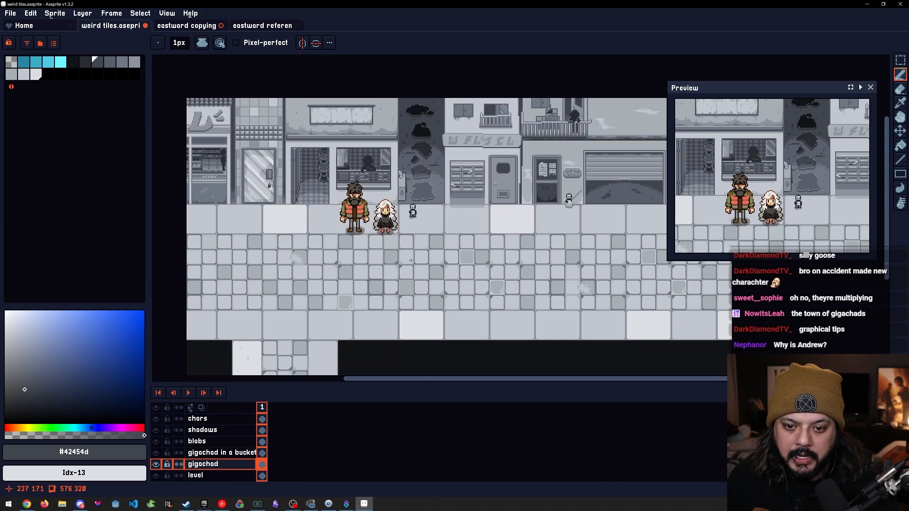
drag(411, 260, 396, 270)
mouse_move(450, 251)
mouse_down()
mouse_move(373, 241)
mouse_move(464, 244)
mouse_up()
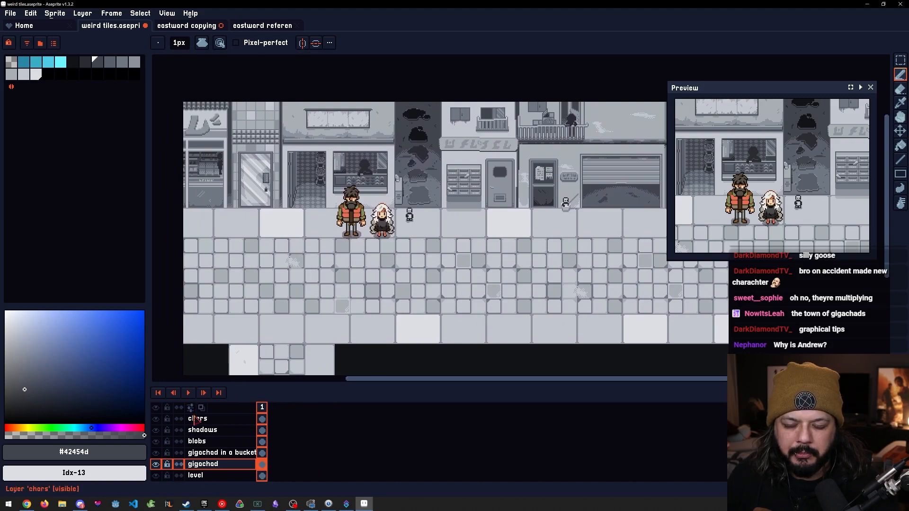
Hide the chars and shadows layers and show them again to compare the street with and without the characters
click(166, 430)
click(156, 418)
click(156, 430)
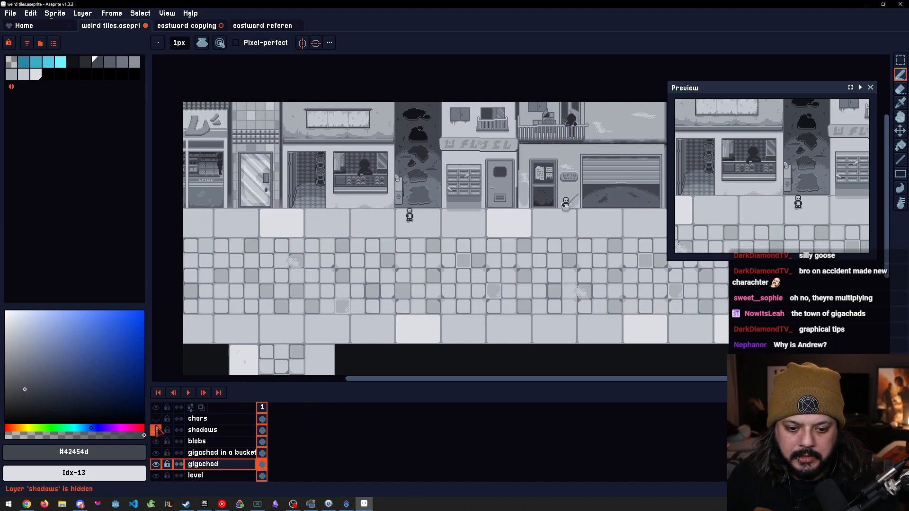
click(155, 430)
click(155, 418)
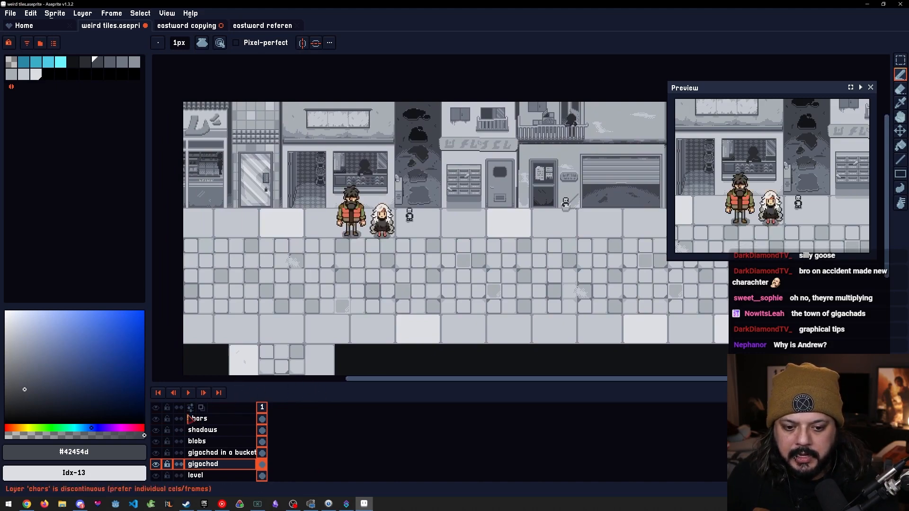
Hide the chars and shadows layers so only the greyscale street and gigachads are shown
drag(380, 261, 414, 252)
scroll(414, 252, up, 3)
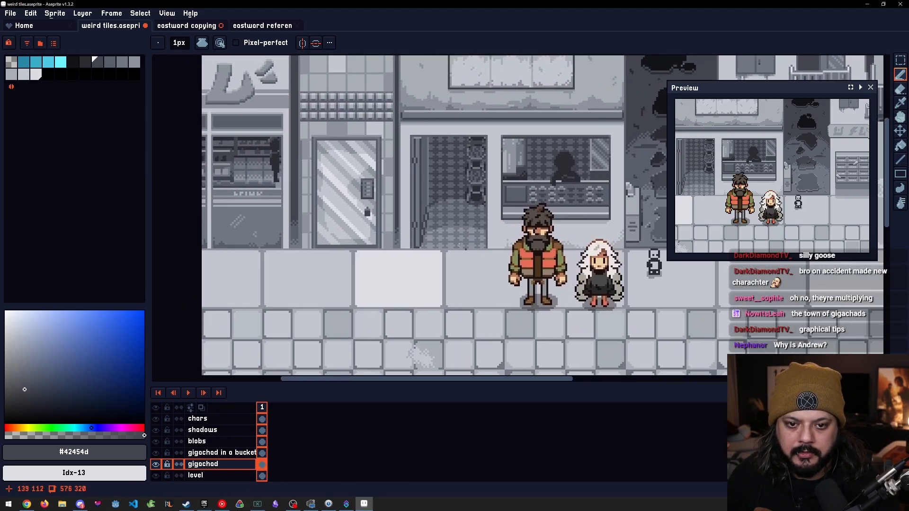
scroll(446, 218, down, 3)
drag(521, 208, 434, 176)
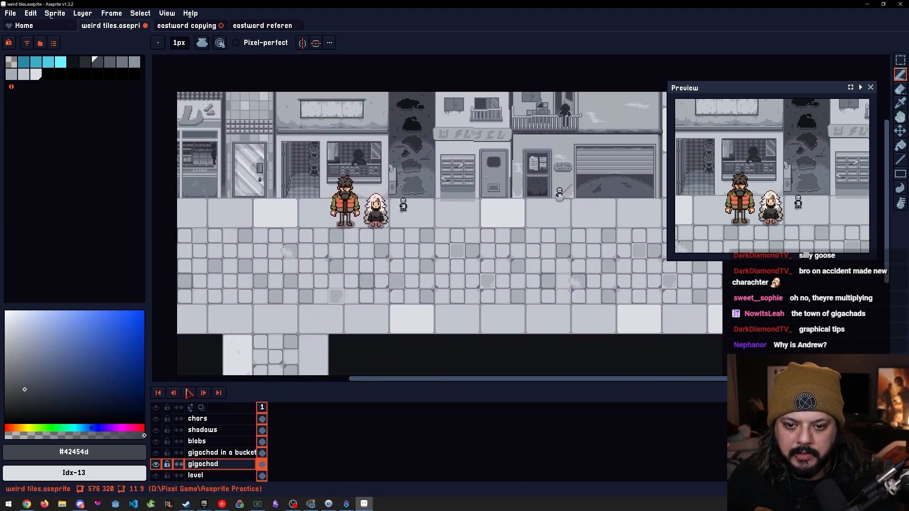
click(156, 419)
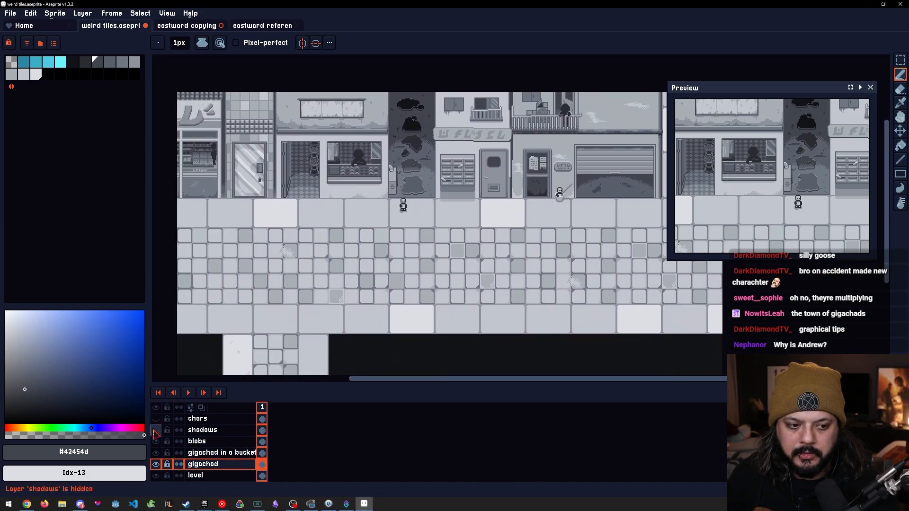
click(156, 430)
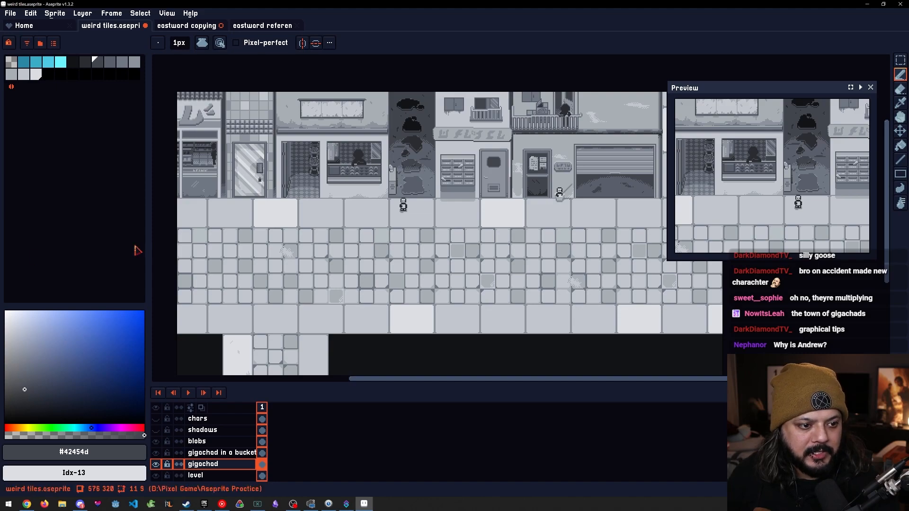
Examine the greyscale street with the gigachad by the alley, both as a whole scene and up close
scroll(402, 218, down, 2)
scroll(401, 219, up, 2)
drag(400, 232, 346, 231)
scroll(324, 235, down, 2)
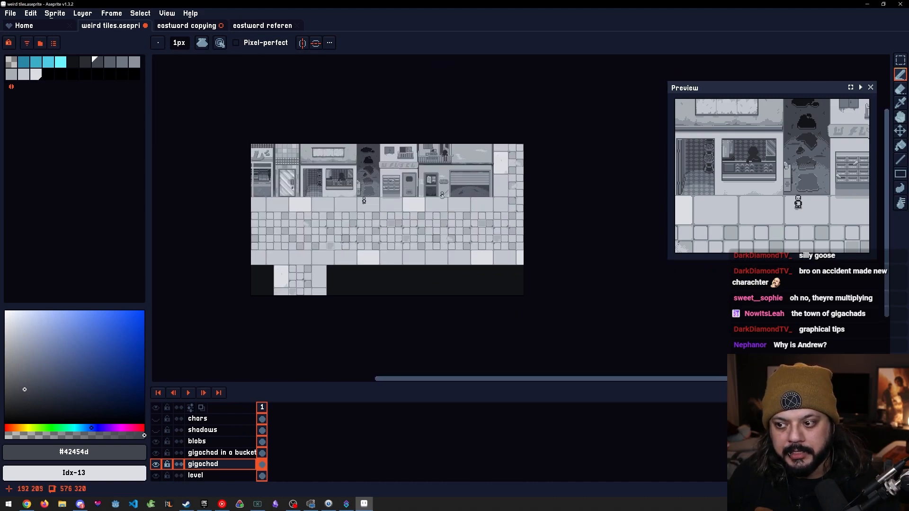
drag(346, 245, 346, 240)
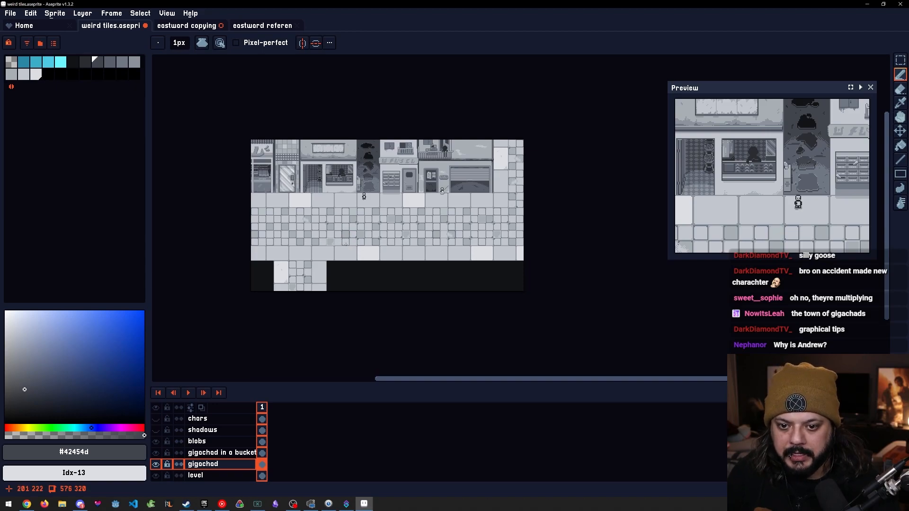
scroll(368, 194, up, 1)
drag(371, 196, 390, 217)
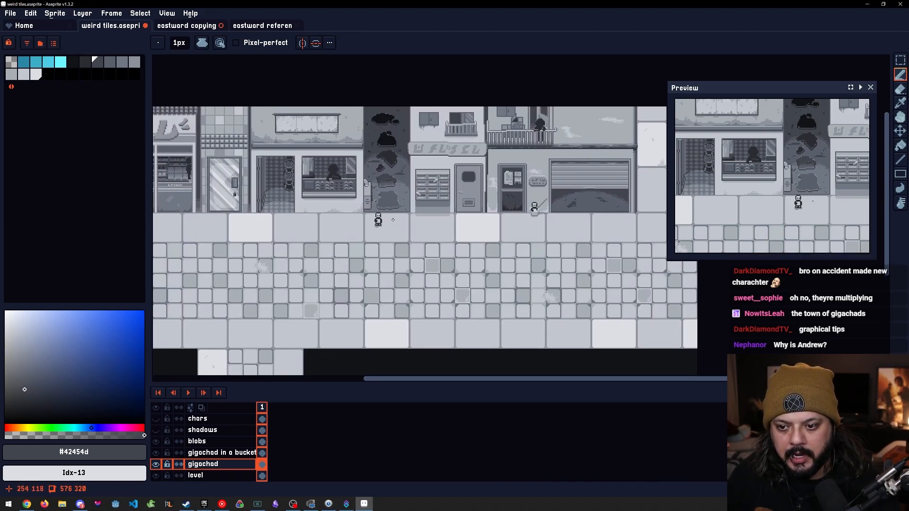
drag(329, 284, 360, 279)
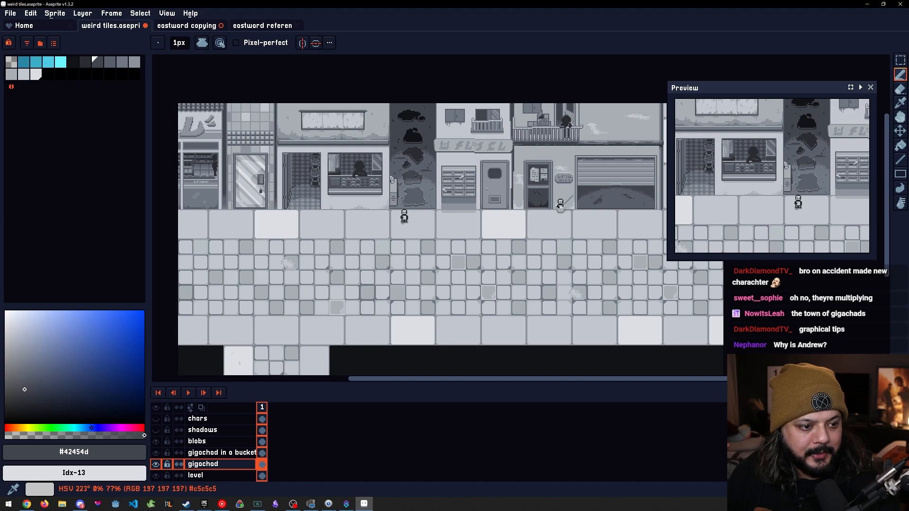
scroll(403, 221, up, 8)
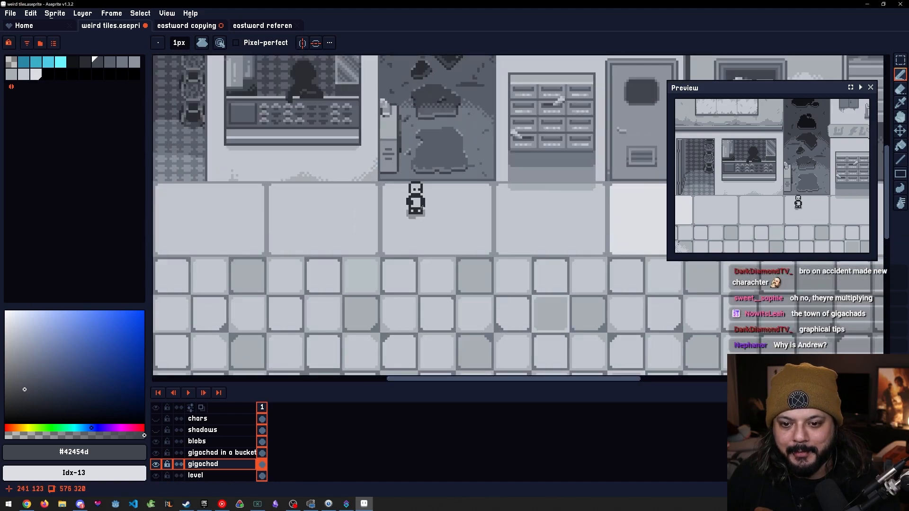
mouse_move(411, 273)
mouse_down()
mouse_move(403, 305)
mouse_move(411, 282)
mouse_move(387, 286)
mouse_move(416, 300)
mouse_up()
scroll(416, 305, up, 1)
scroll(388, 333, down, 8)
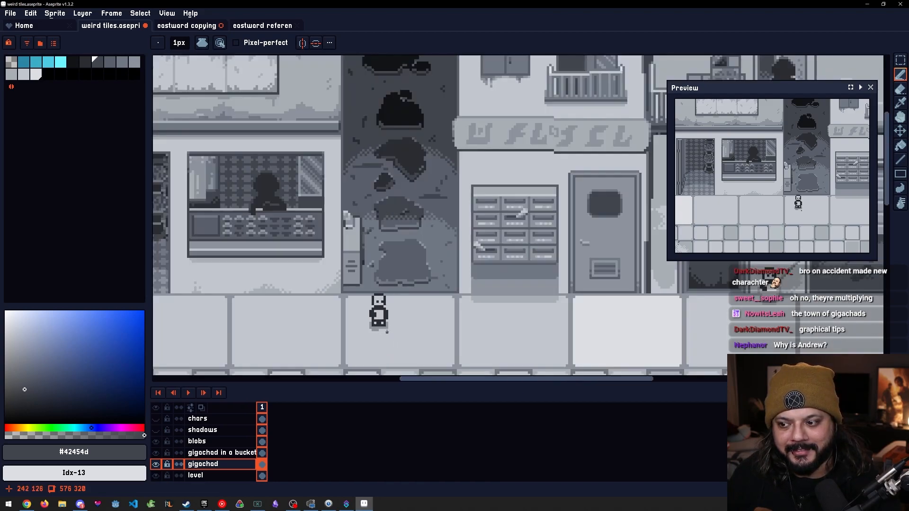
scroll(391, 299, up, 1)
scroll(392, 299, down, 2)
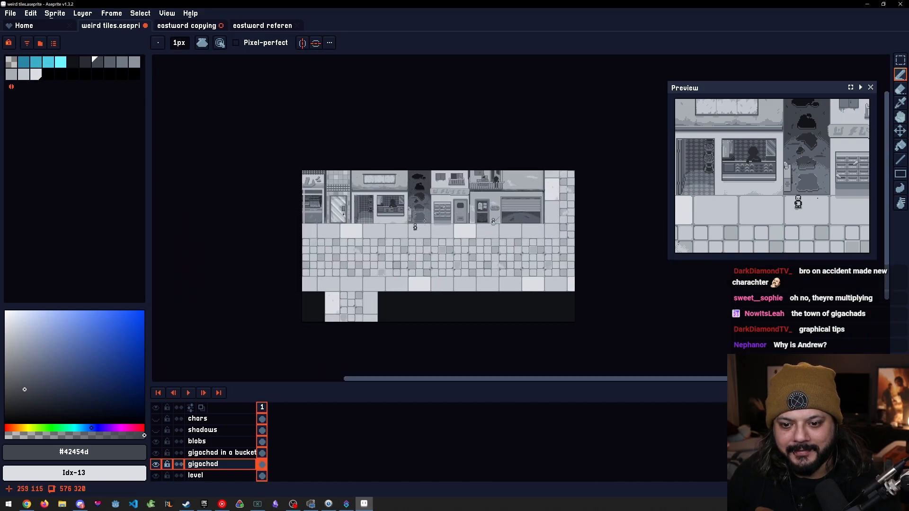
Sample the standing gigachad's dark grey #2b2d31 and fill the gap between its eye and the edge of its face
scroll(492, 238, up, 5)
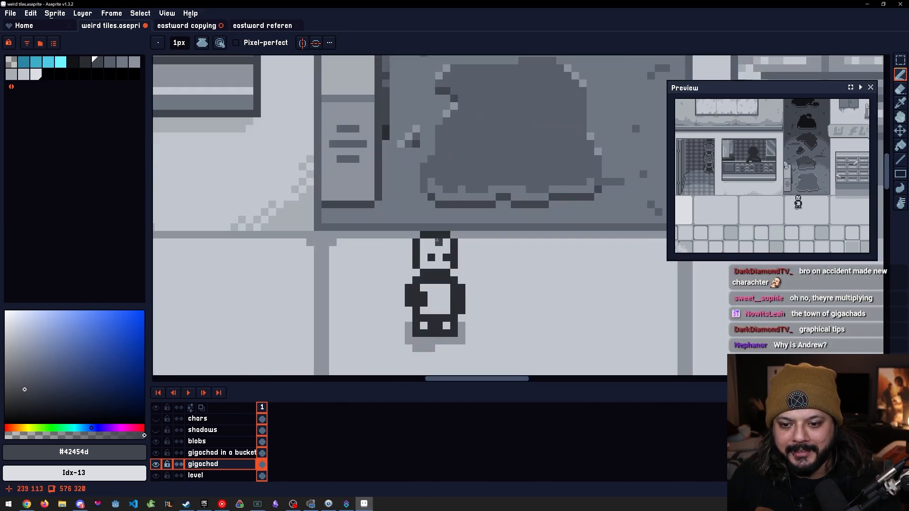
alt+click(431, 257)
click(432, 247)
key(ctrl+z)
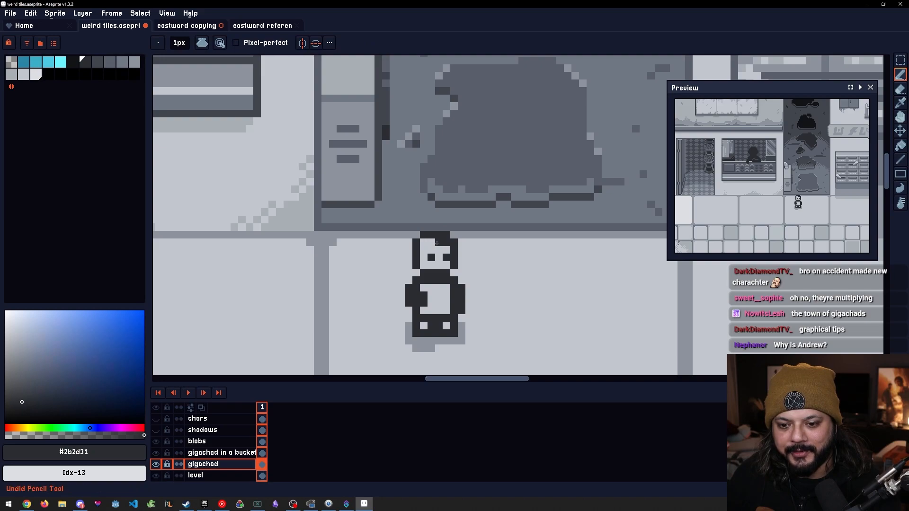
click(420, 254)
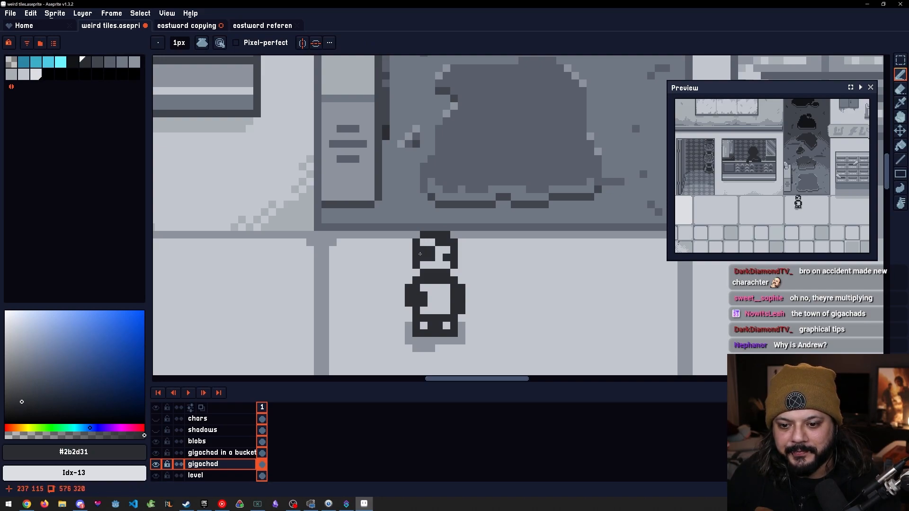
Mix a golden yellow of HSV 44°, 69, 80 and paint the first hair pixels across the standing gigachad's forehead
drag(39, 427, 22, 428)
click(106, 349)
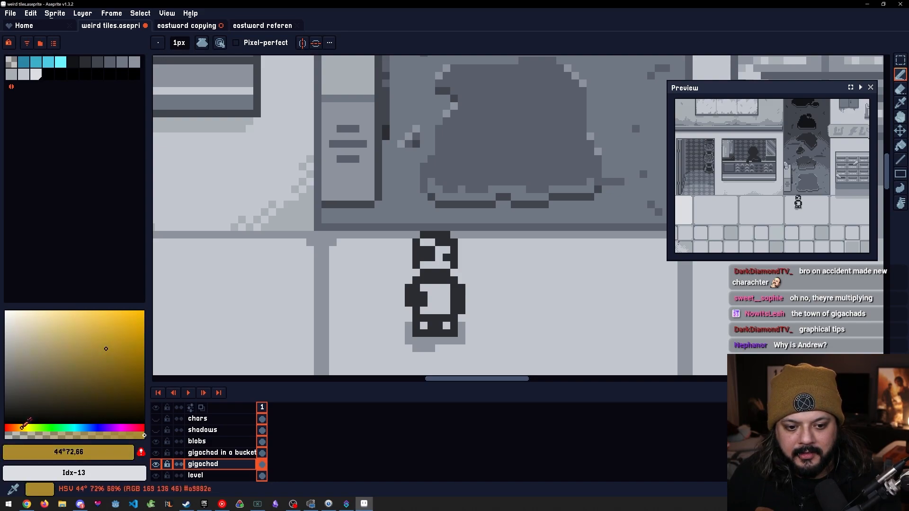
click(101, 333)
click(423, 249)
drag(416, 249, 436, 240)
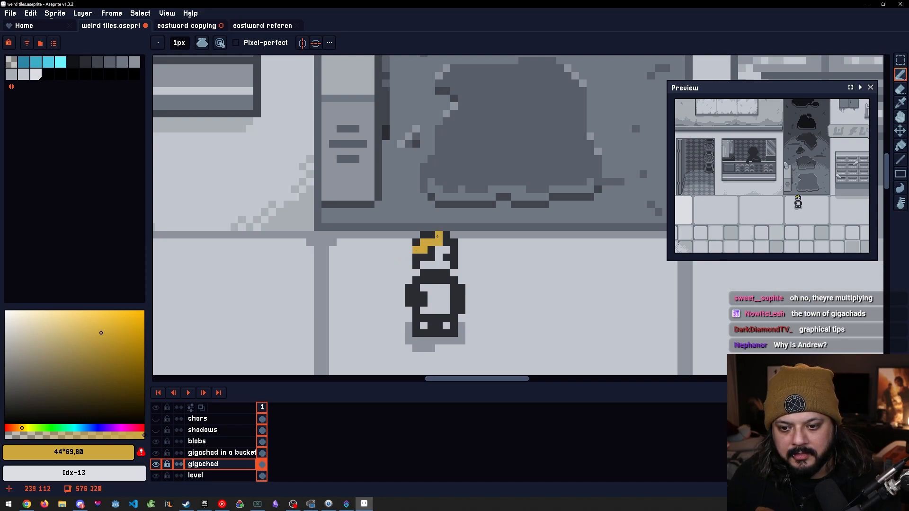
Extend the golden hair above the gigachad's head and sweep it down past one side of the face
click(439, 228)
click(424, 228)
click(416, 234)
click(424, 235)
click(408, 242)
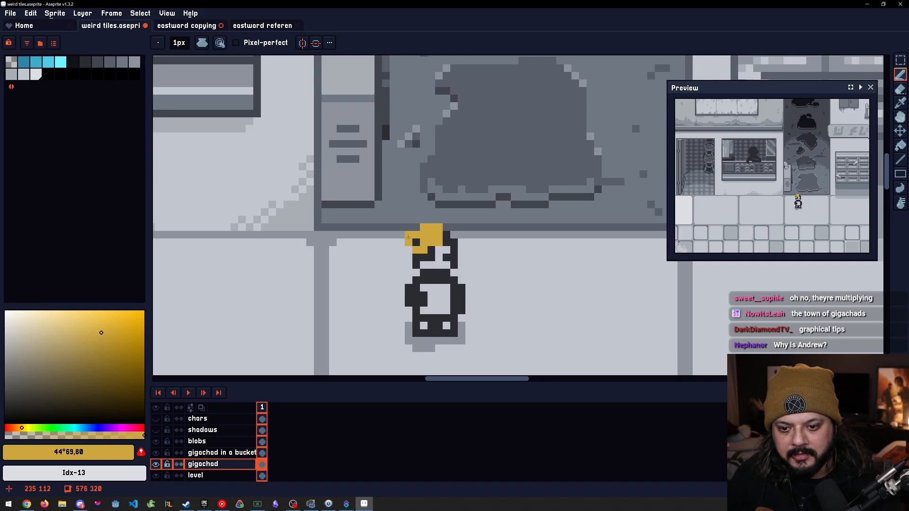
click(405, 251)
click(419, 241)
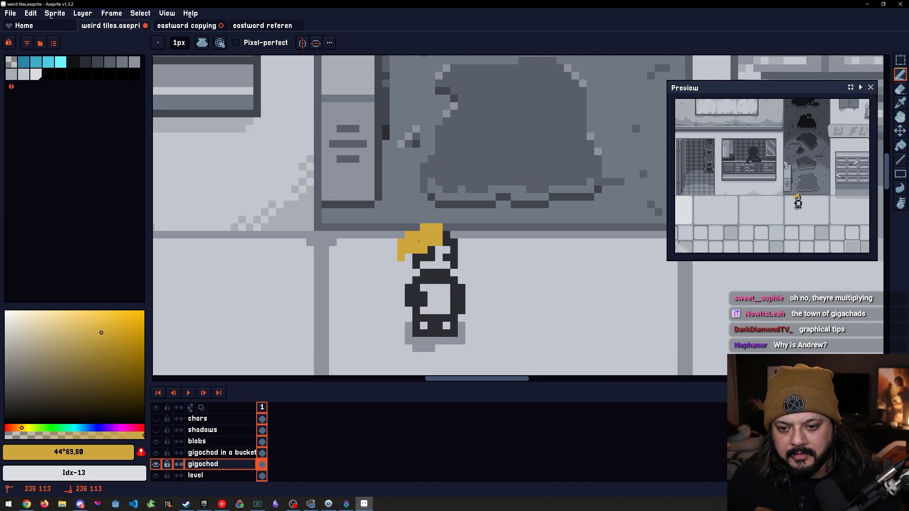
Mix a darker gold of HSV 46°, 72, 65 and shade the underside of the gigachad's hair
alt+click(434, 242)
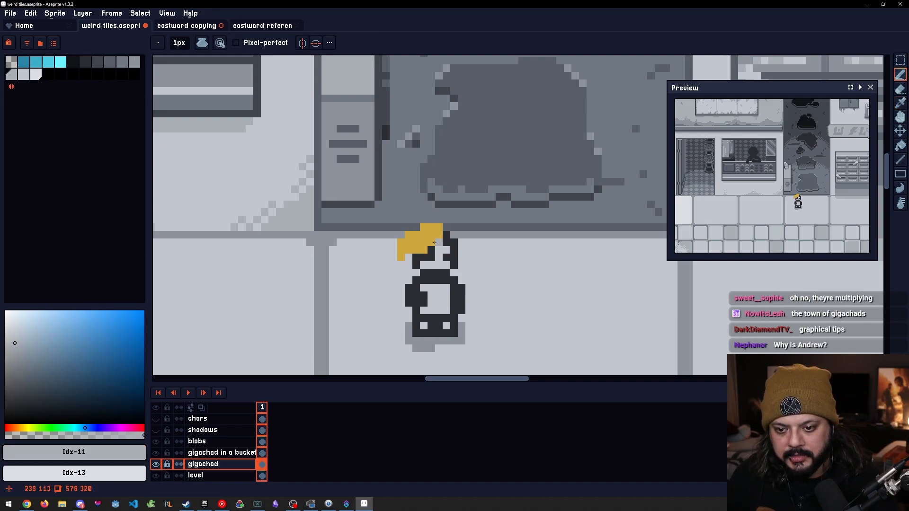
alt+click(431, 242)
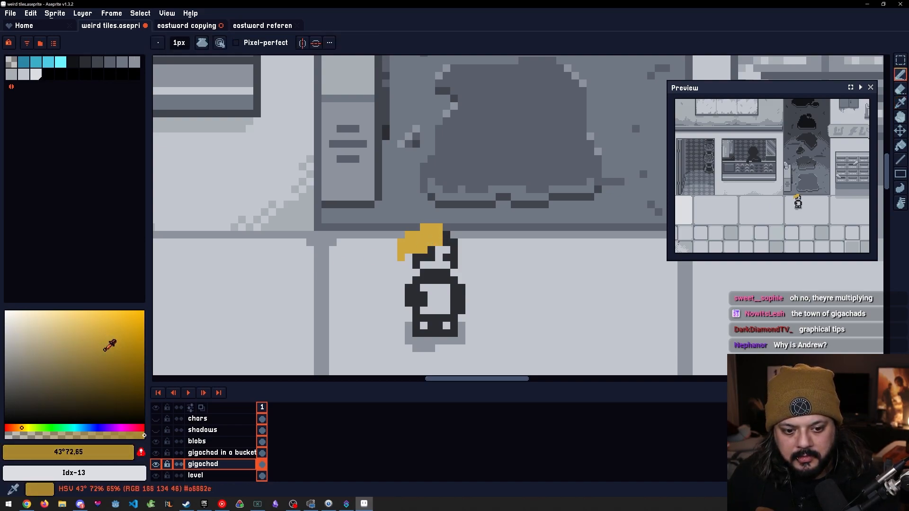
click(22, 428)
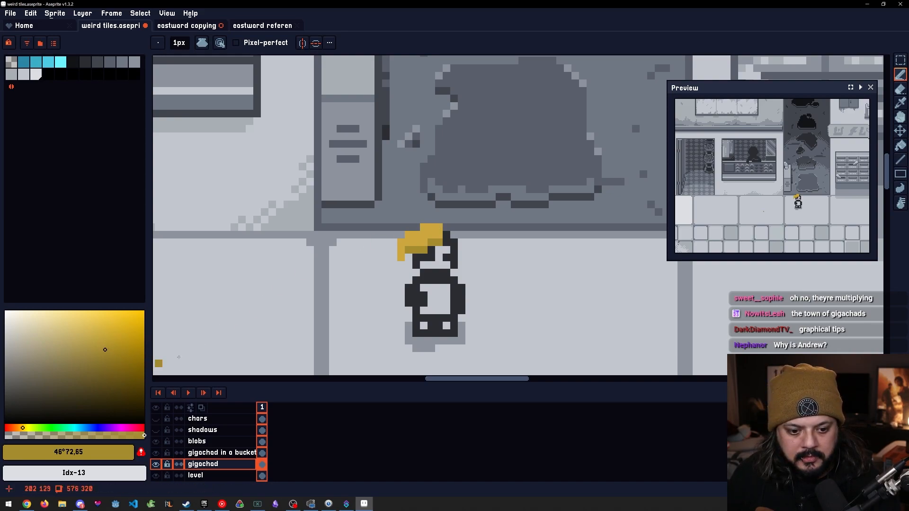
Mix a light gold of HSV 39°, 52, 92 and highlight the upper outer edge of the gigachad's swept hair
key(alt)
click(436, 231)
click(101, 323)
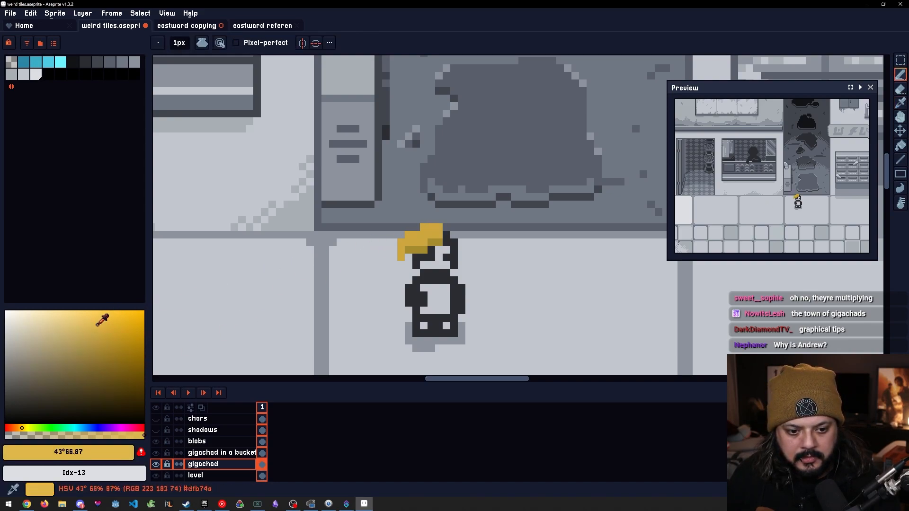
click(103, 321)
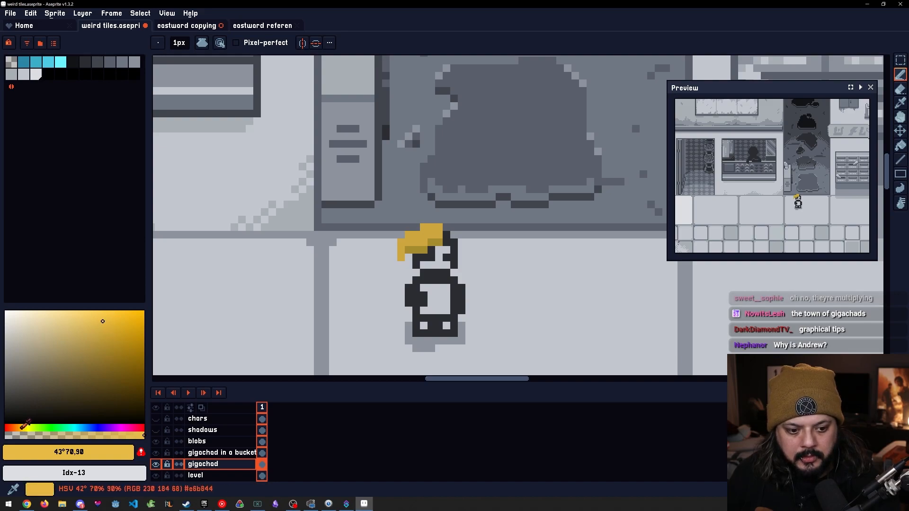
click(19, 427)
drag(20, 428, 19, 427)
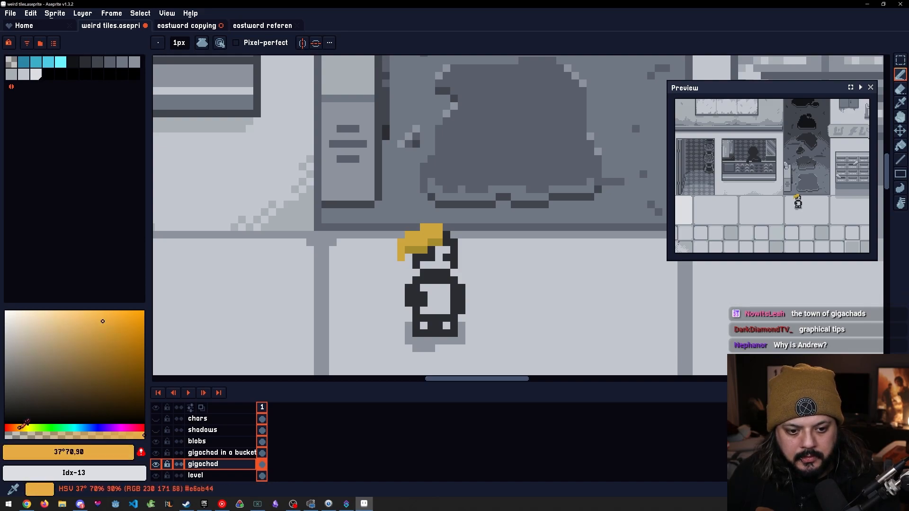
click(93, 317)
click(92, 317)
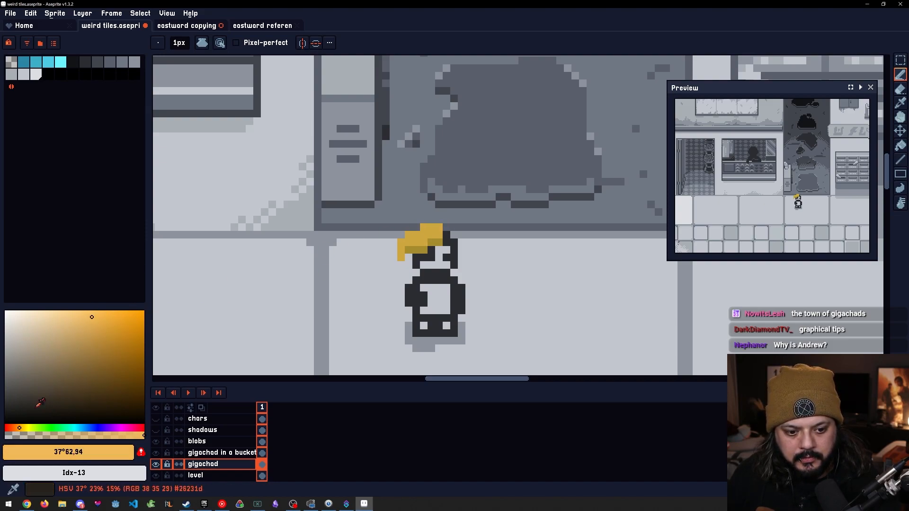
click(20, 428)
click(78, 319)
click(409, 228)
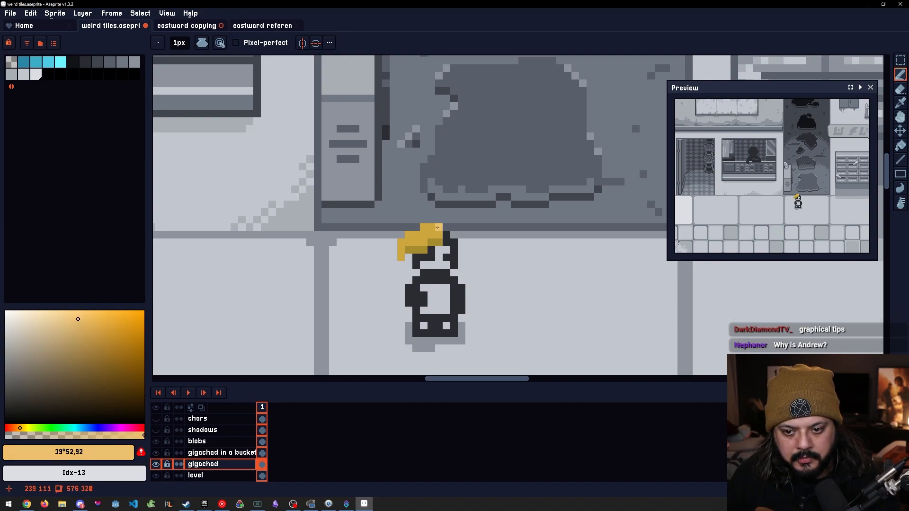
click(412, 234)
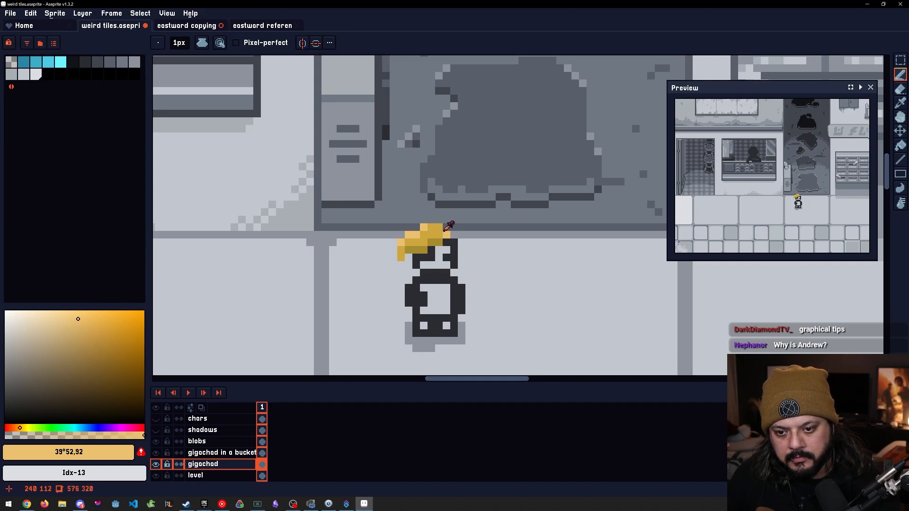
Extend the gigachad's fringe across the forehead in dark gold #a68c2e and add a golden #cda73f pixel above it
scroll(444, 233, up, 2)
key(ctrl+z)
alt+click(446, 249)
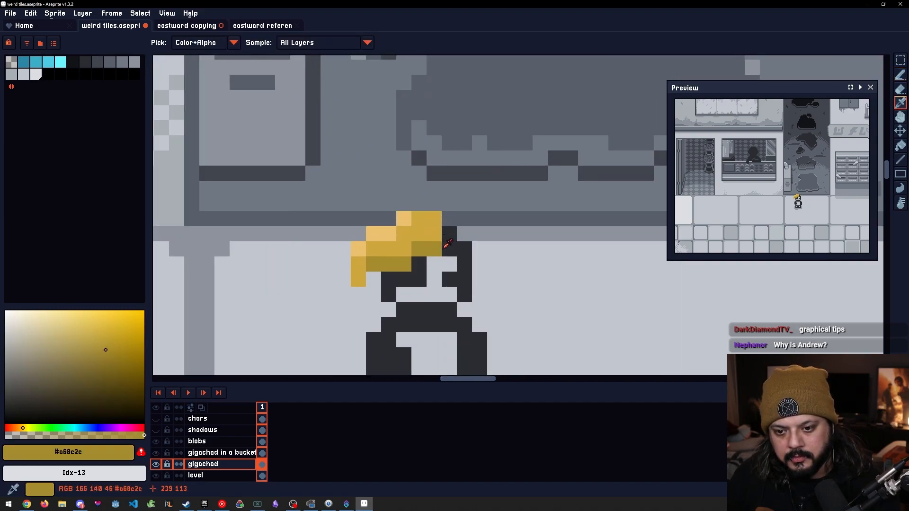
click(463, 247)
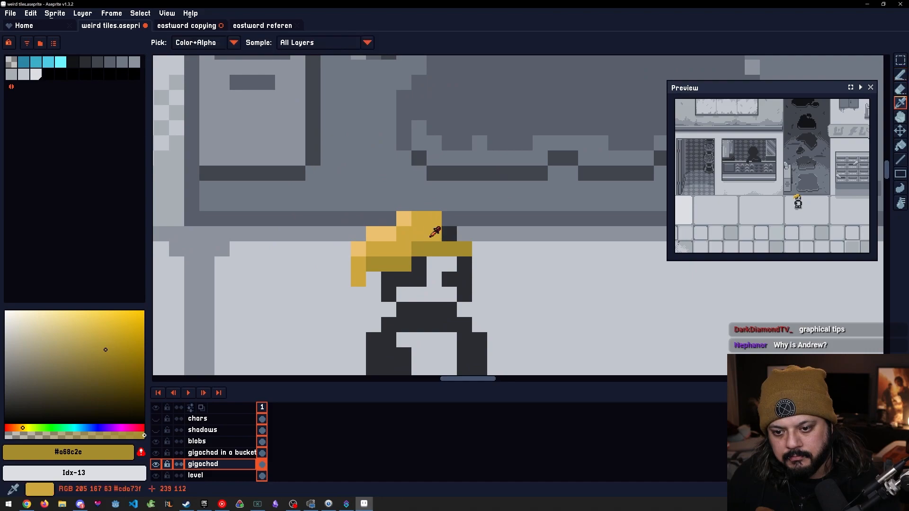
alt+click(433, 232)
click(449, 234)
scroll(417, 240, down, 2)
scroll(417, 240, up, 2)
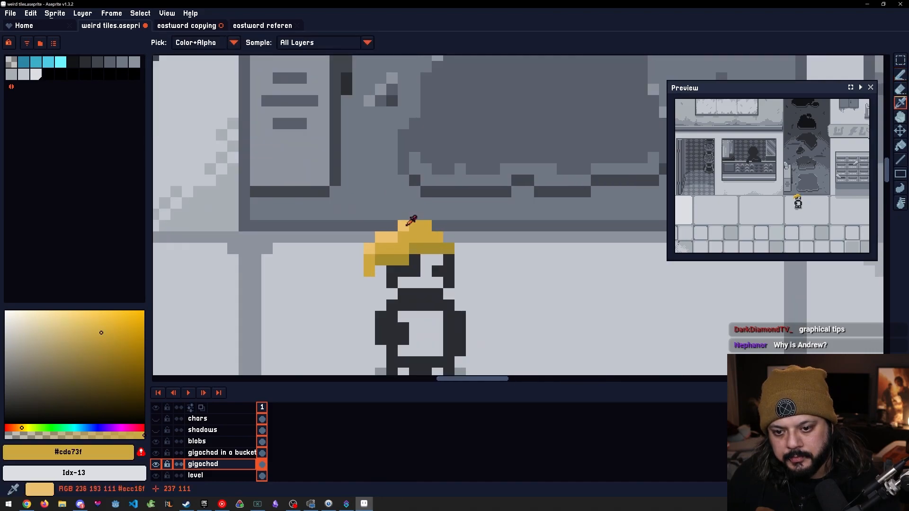
Widen the highlight on the crown of the gigachad's hair with light gold #ecc16f
alt+click(405, 227)
click(404, 260)
scroll(402, 265, down, 5)
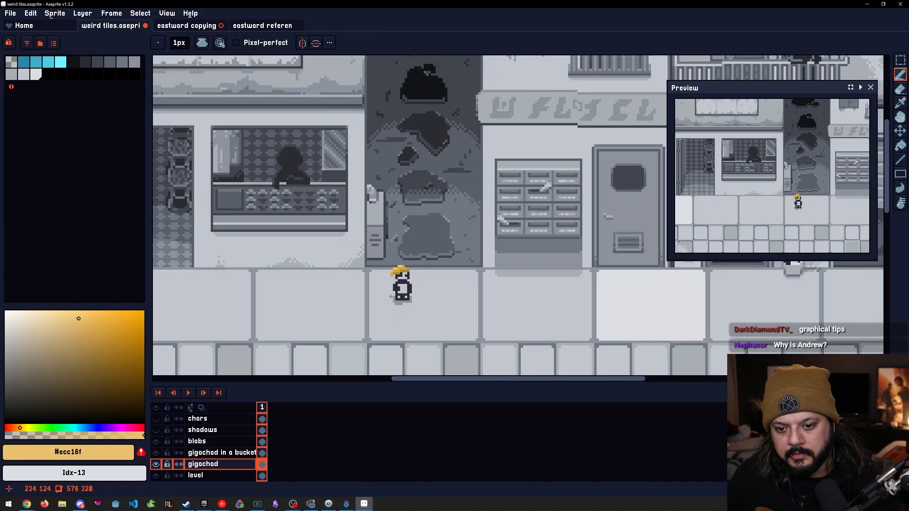
scroll(391, 296, down, 2)
scroll(412, 273, up, 5)
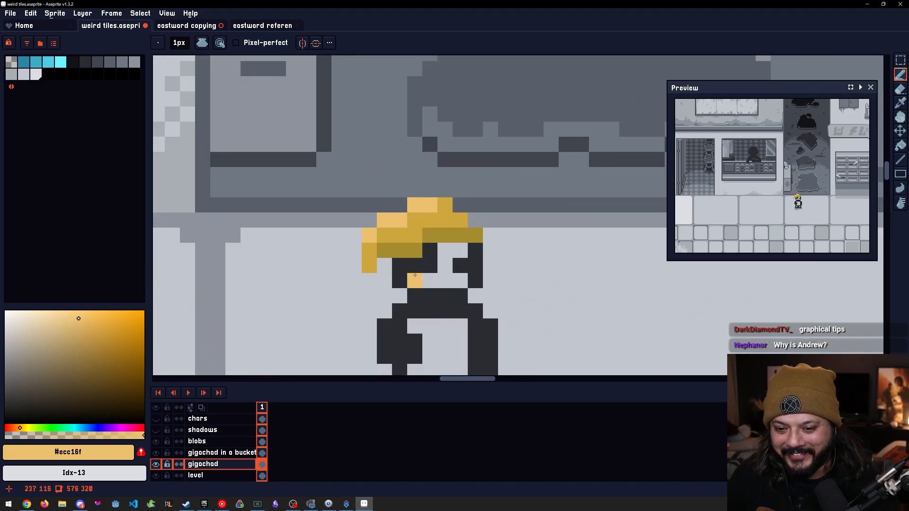
Lighten the dark pixels above and beside the gigachad's eye with light grey #c2c6cf
alt+click(445, 251)
click(431, 251)
click(414, 265)
scroll(405, 308, down, 5)
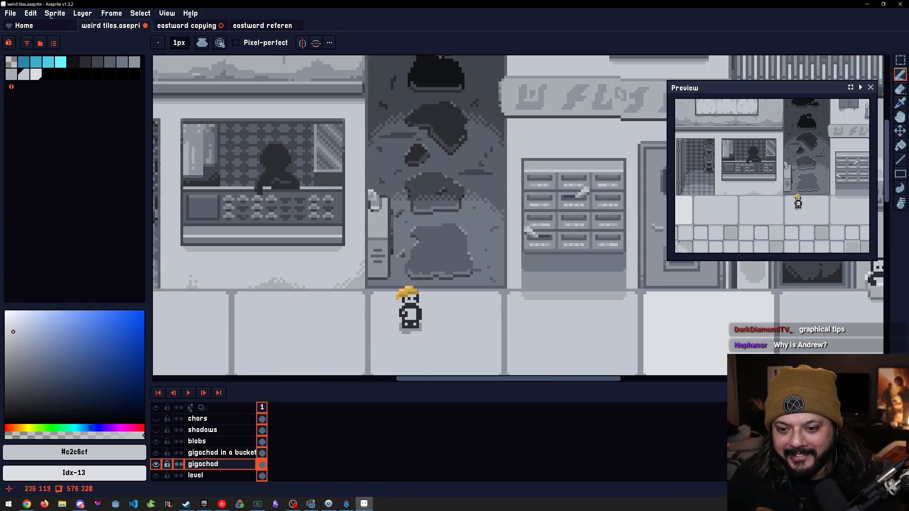
scroll(417, 314, down, 2)
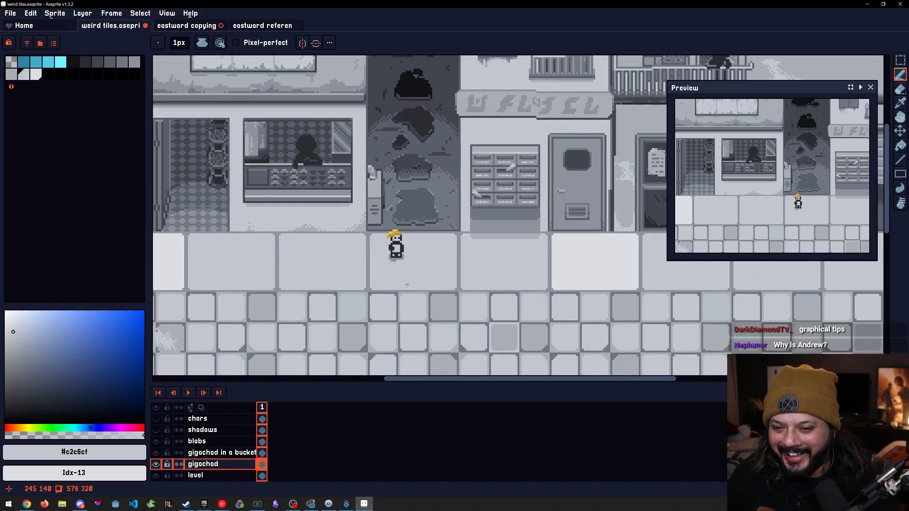
scroll(379, 249, up, 5)
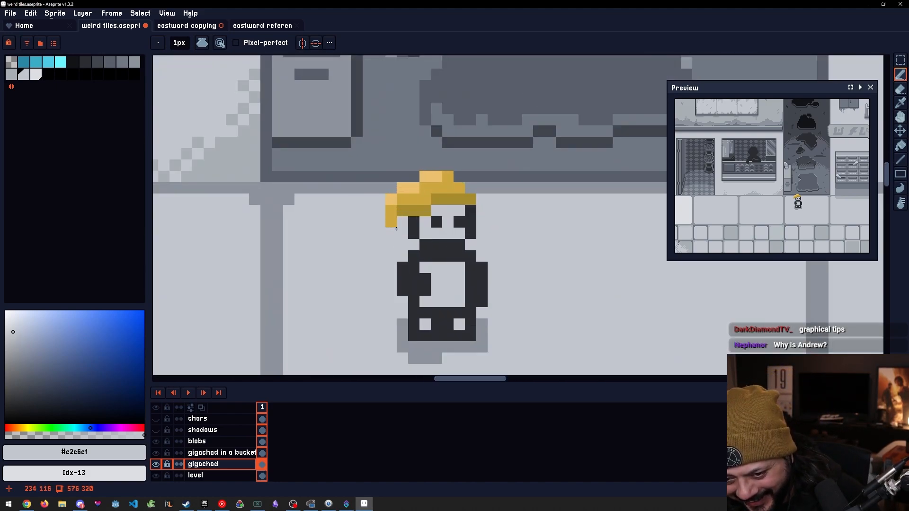
Add a flicked-out tip in golden #cda73f to the end of the gigachad's swept hair
alt+click(391, 218)
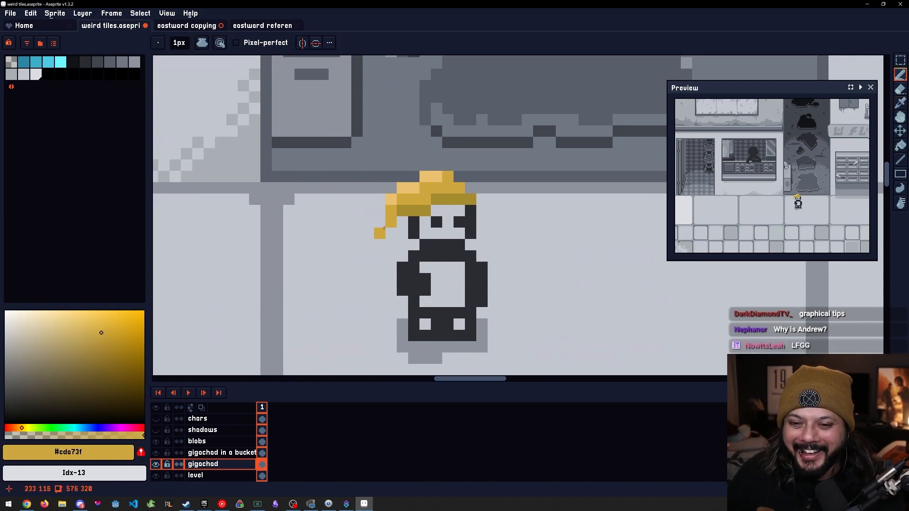
scroll(403, 256, down, 5)
scroll(422, 272, down, 1)
scroll(421, 272, up, 4)
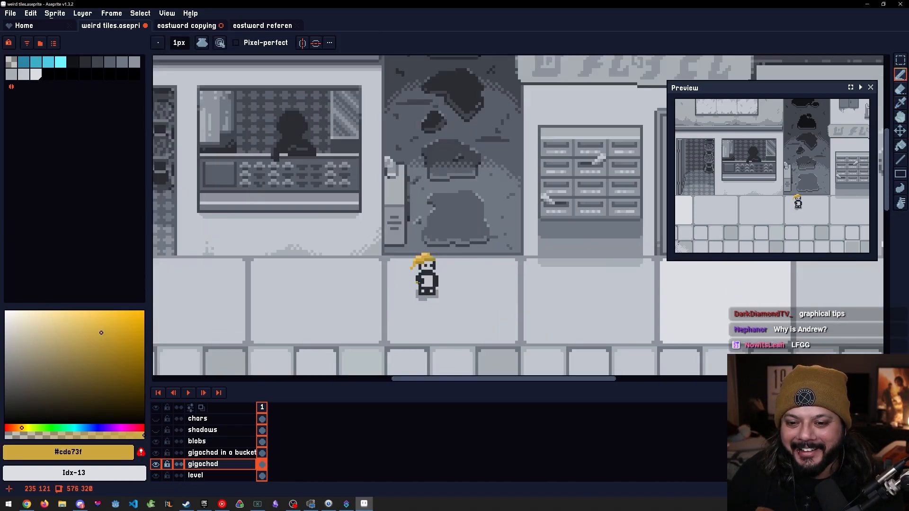
scroll(422, 266, down, 3)
scroll(422, 308, down, 1)
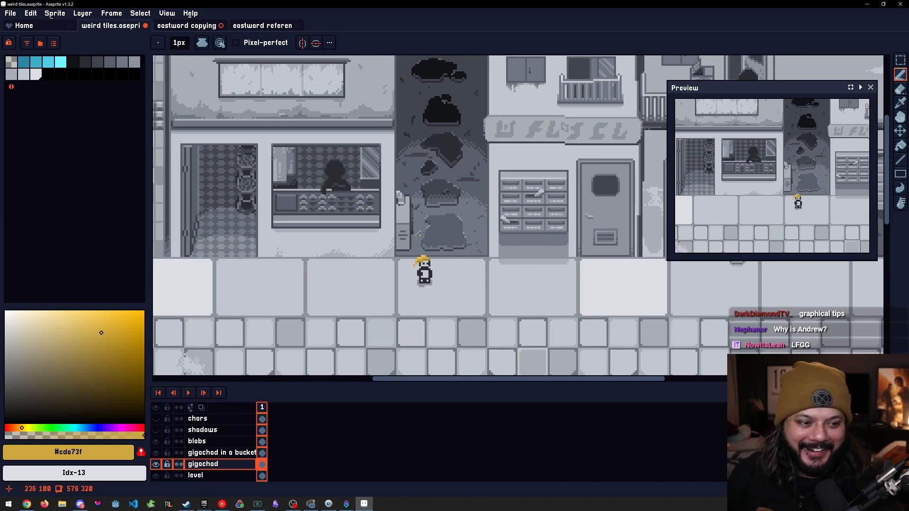
scroll(425, 282, up, 4)
Undo all the golden hair strokes on the standing gigachad
key(ctrl+z)
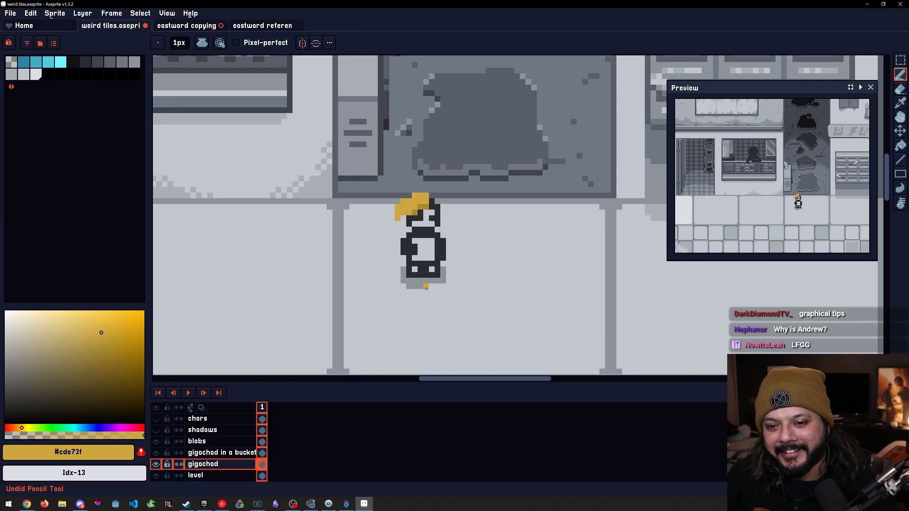
key(ctrl+z)
key(ctrl+z)
key(ctrl+z)
key(ctrl+z)
key(ctrl+z)
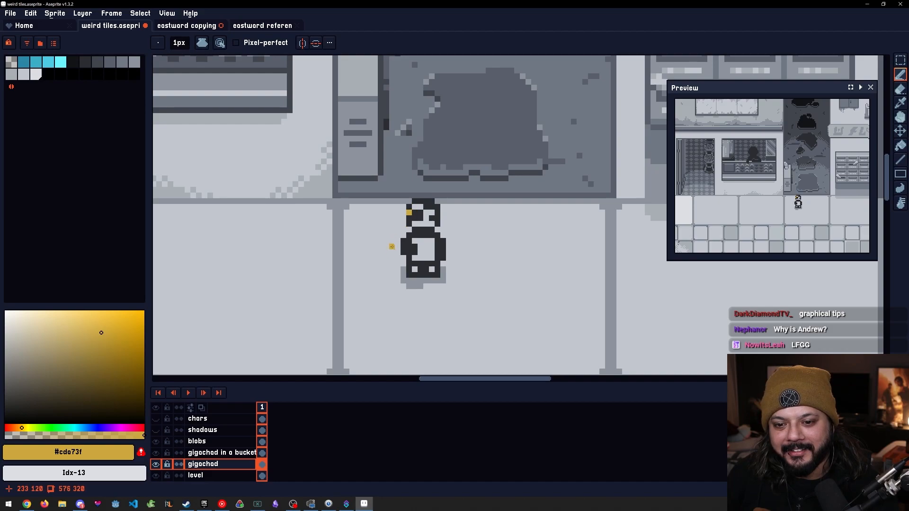
key(ctrl+z)
Fill the gap between the gigachad's eye and the side of the head with dark grey #2b2d31
scroll(429, 210, up, 4)
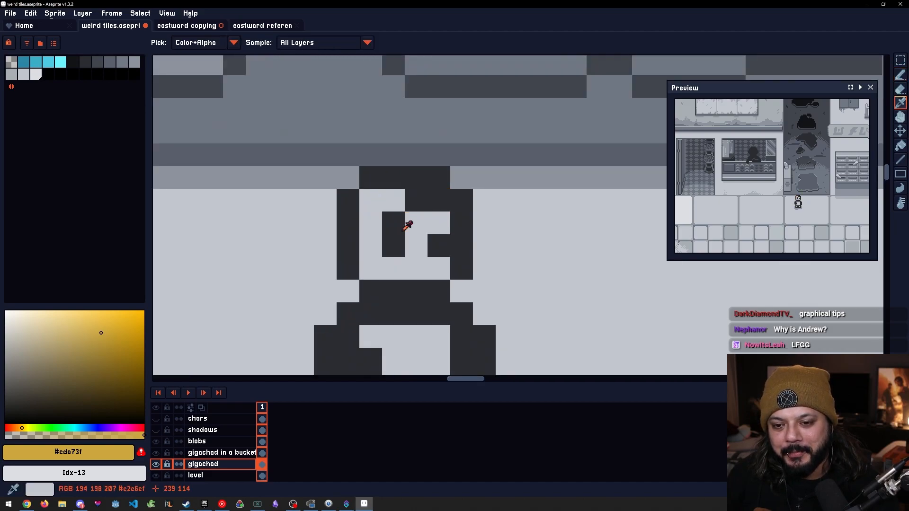
alt+click(403, 229)
drag(374, 223, 373, 247)
scroll(471, 260, down, 4)
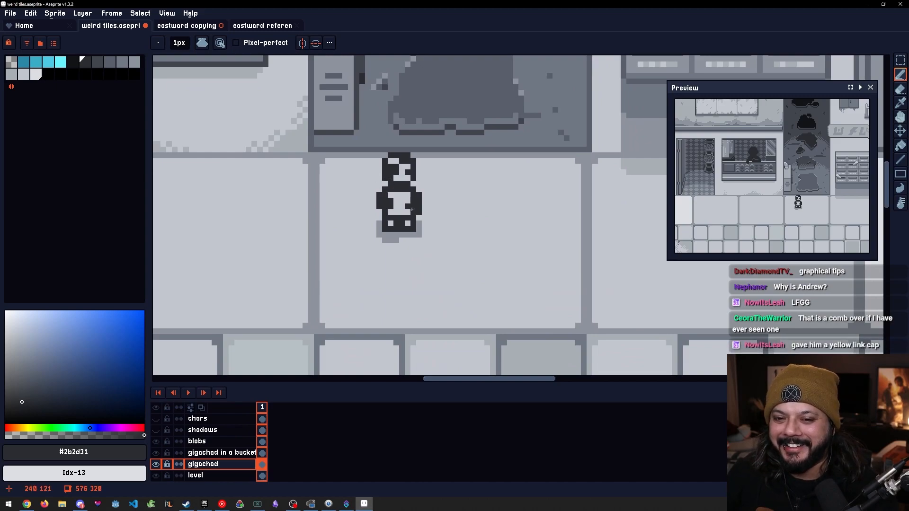
scroll(417, 218, down, 2)
scroll(428, 220, up, 2)
scroll(432, 224, up, 1)
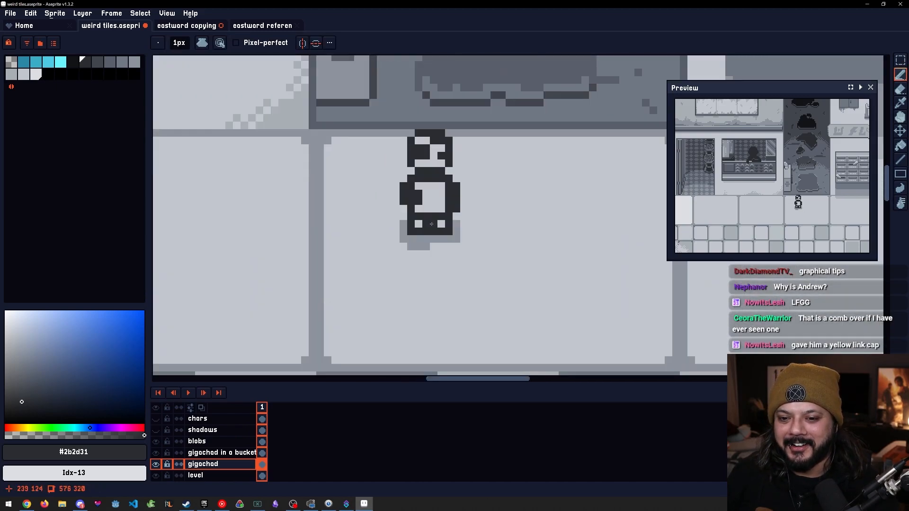
drag(497, 198, 481, 239)
scroll(420, 200, up, 2)
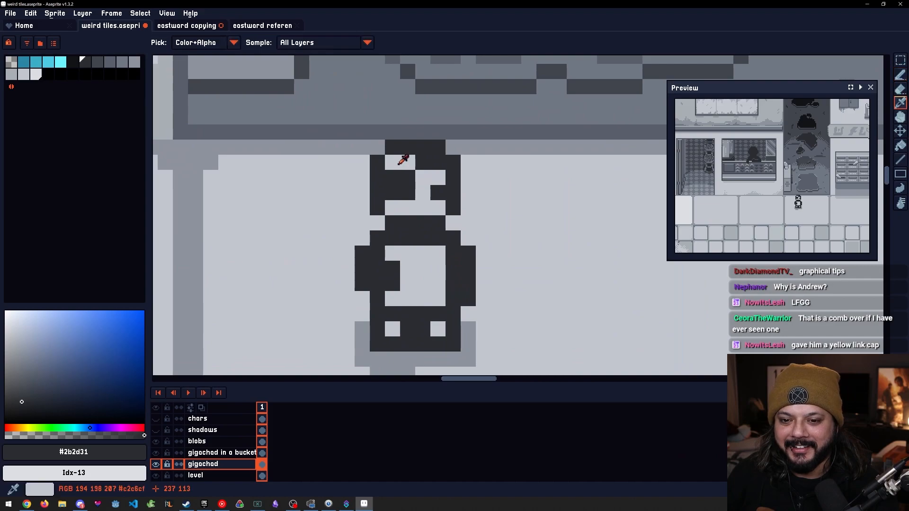
Paint light grey #c2c6cf over the upper part of the gigachad's dark eye patch
click(399, 164)
key(b)
click(407, 177)
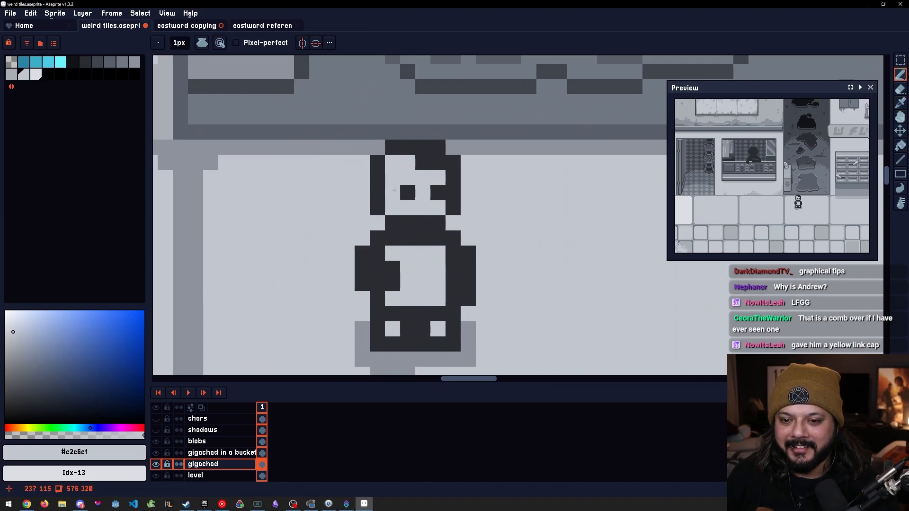
Try dark grey #2b2d31 pixels beside and above the gigachad's eye, undoing the last stroke
alt+click(410, 193)
key(b)
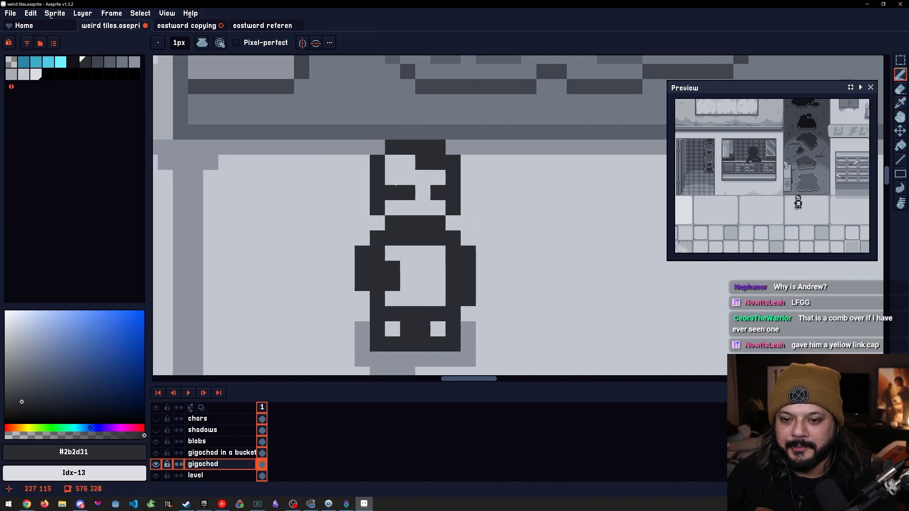
drag(396, 185, 406, 181)
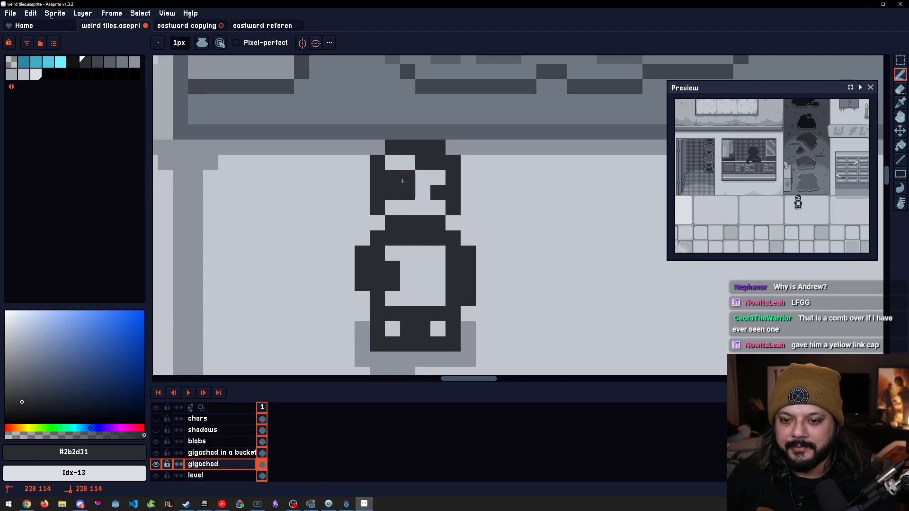
key(ctrl+z)
Clear the remaining dark hair from the gigachad's forehead with light grey #c2c6cf
scroll(476, 234, down, 2)
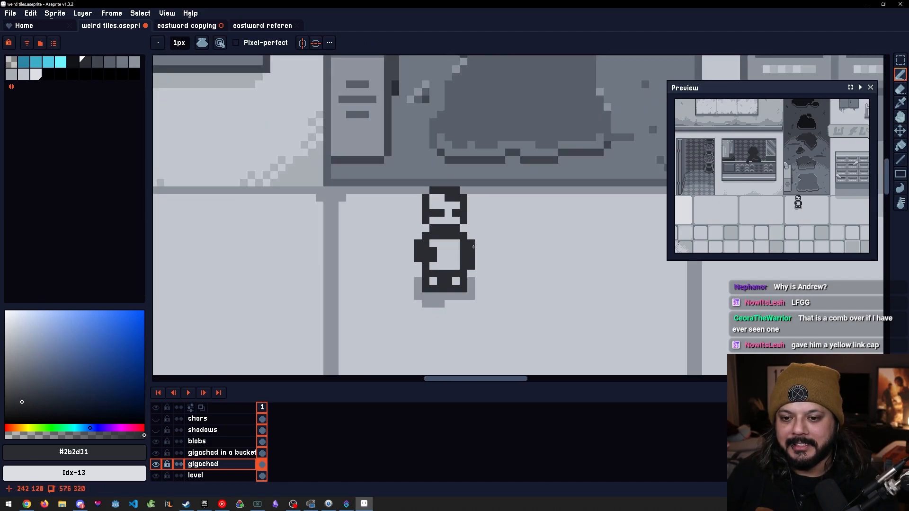
scroll(452, 209, up, 1)
alt+click(441, 206)
drag(446, 215, 435, 215)
drag(441, 192, 458, 193)
scroll(475, 234, down, 4)
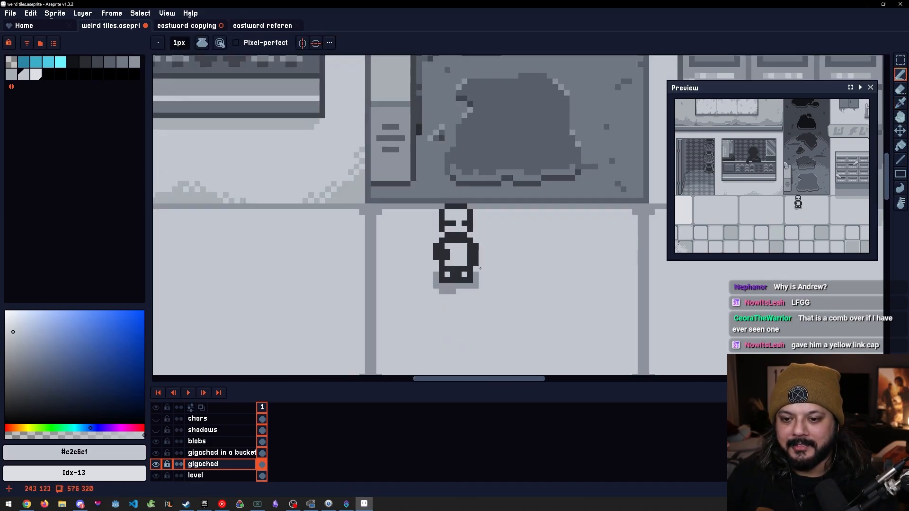
drag(502, 289, 435, 235)
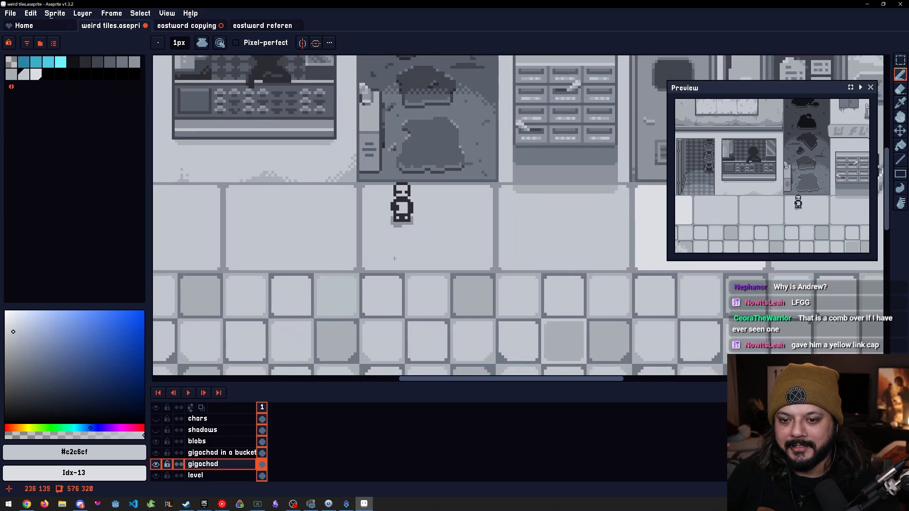
Try rotating the selected gigachad a quarter turn so that he lies flat on the sidewalk
scroll(398, 239, up, 3)
mouse_move(423, 192)
mouse_down()
mouse_move(453, 249)
mouse_move(391, 140)
mouse_up()
key(m)
drag(479, 254, 533, 124)
drag(454, 185, 419, 233)
click(544, 236)
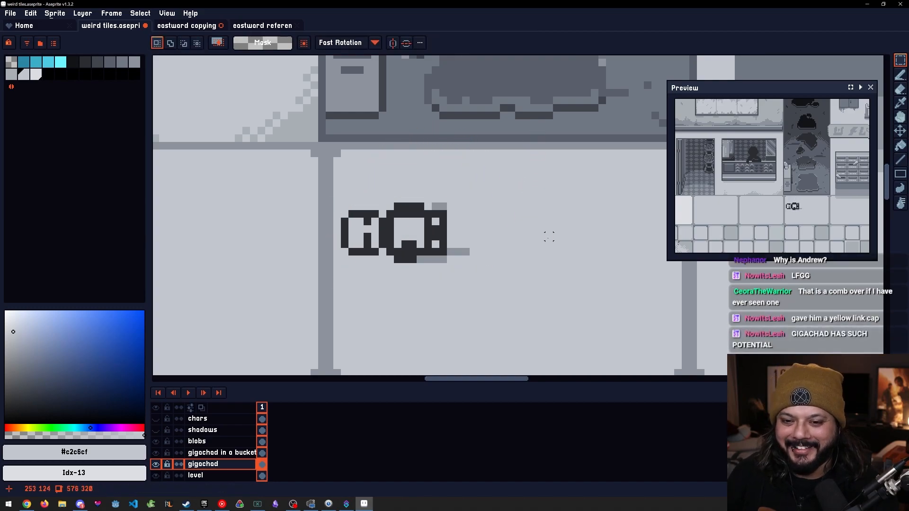
scroll(544, 236, down, 3)
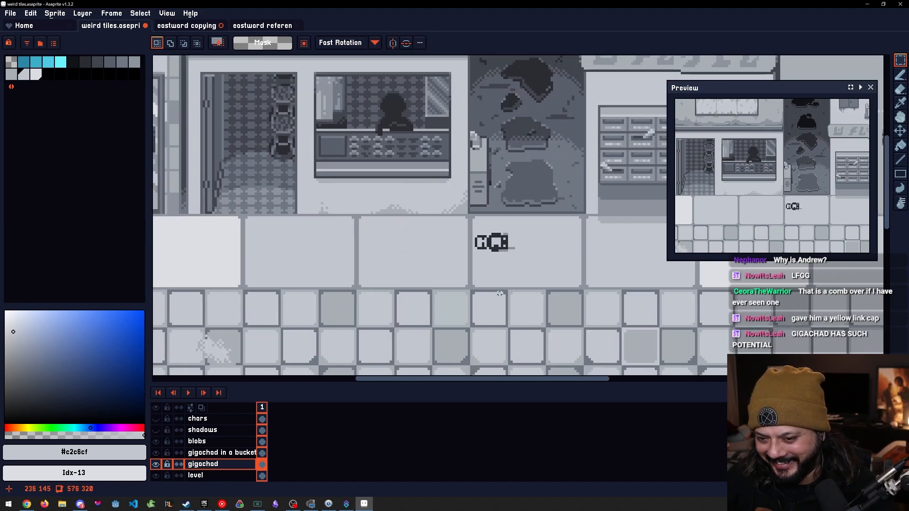
Undo the gigachad's rotation and clear the selection around him
key(ctrl+z)
key(ctrl+z)
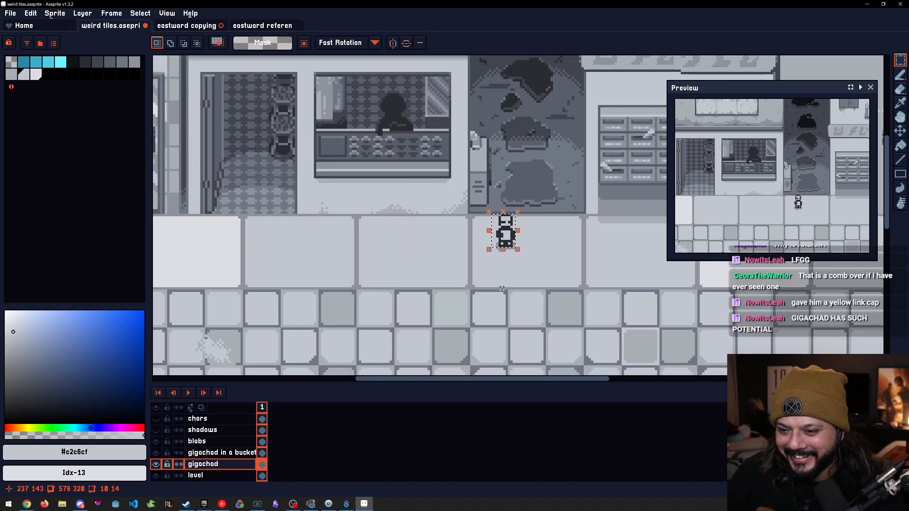
drag(538, 271, 478, 270)
scroll(475, 219, up, 4)
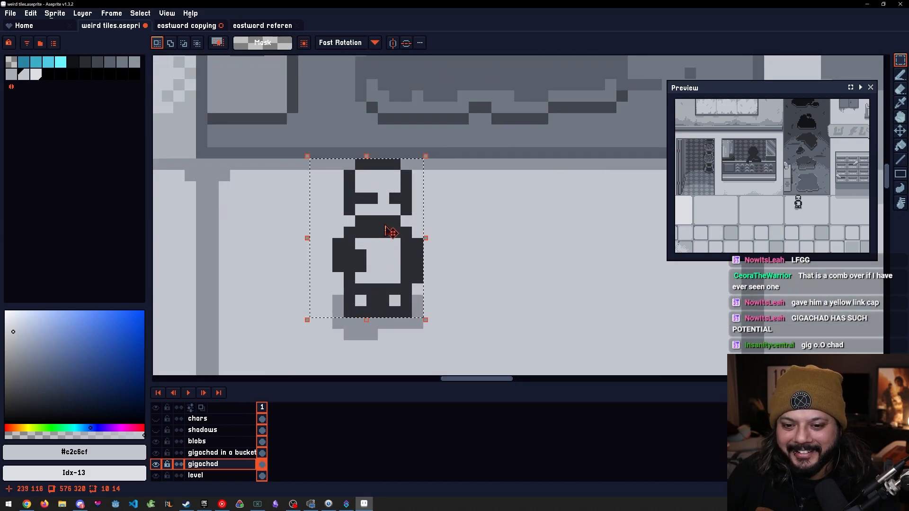
key(ctrl+d)
Separate the gigachad's eye from the side of his head with a light grey #c2c6cf pixel and save the file
key(b)
scroll(407, 237, up, 1)
scroll(370, 203, down, 4)
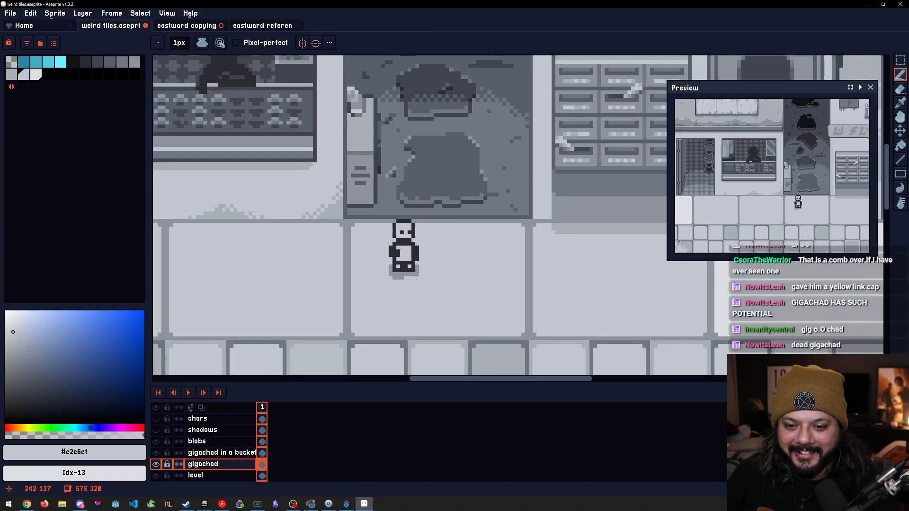
drag(370, 269, 402, 260)
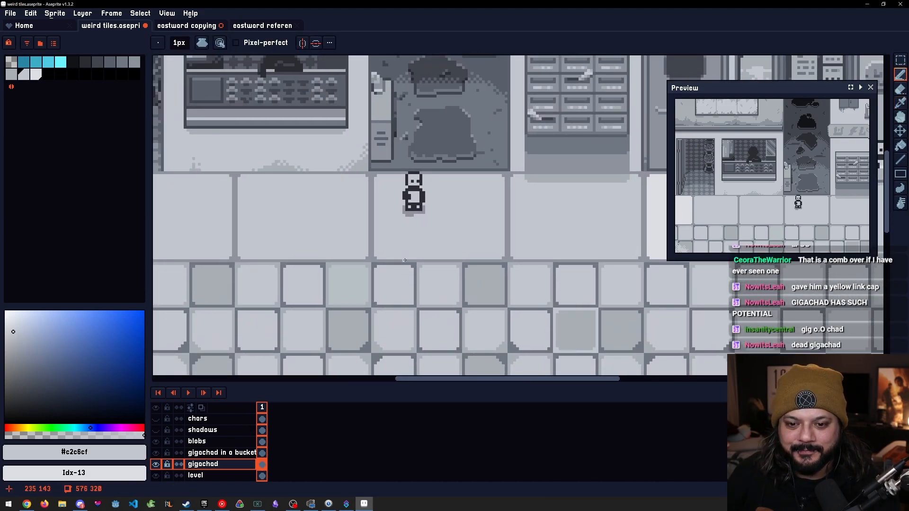
key(ctrl+s)
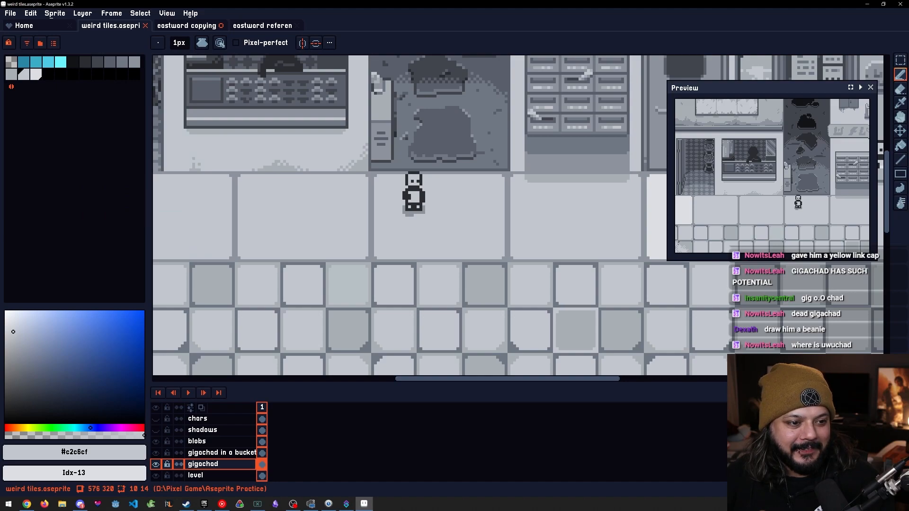
key(alt+Tab)
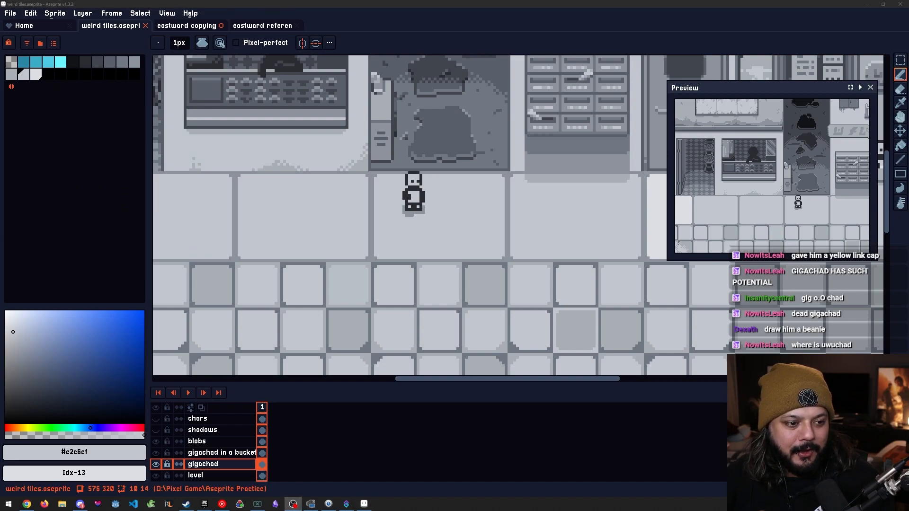
drag(321, 255, 328, 293)
drag(269, 307, 274, 248)
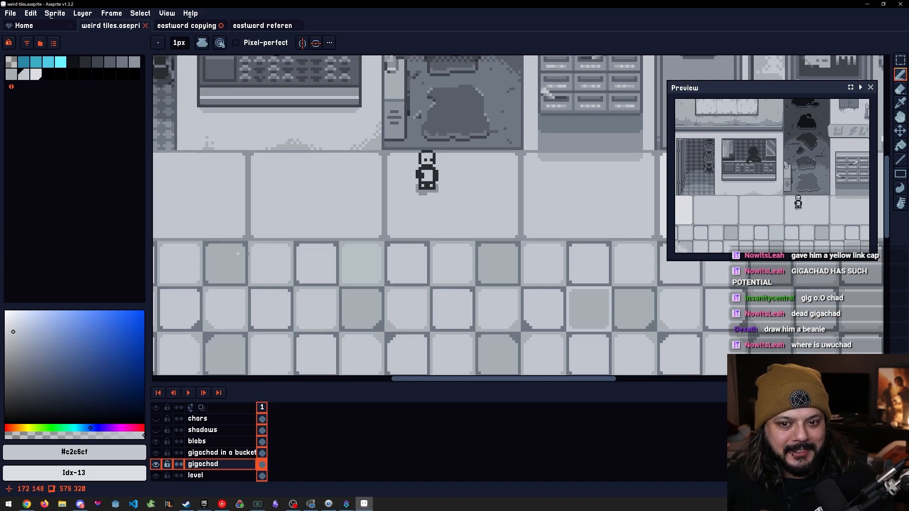
scroll(389, 260, down, 4)
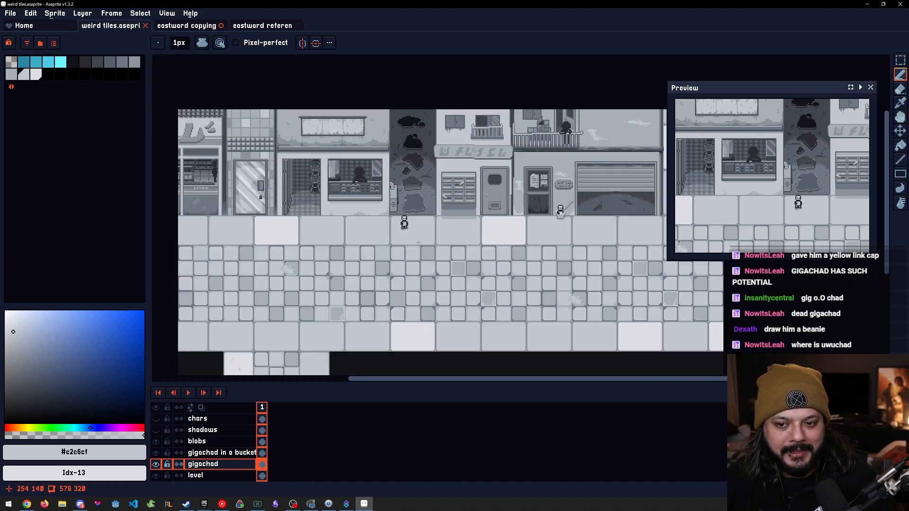
drag(418, 243, 406, 302)
drag(350, 304, 341, 223)
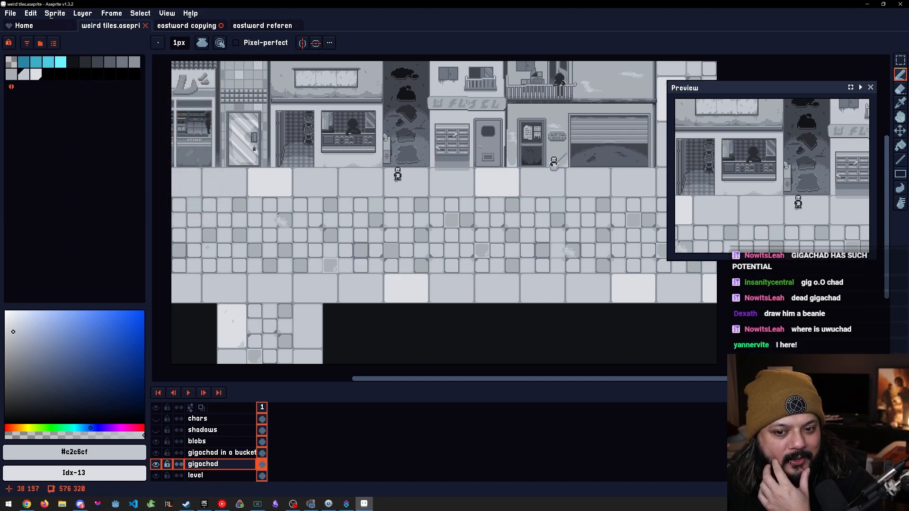
scroll(404, 174, up, 5)
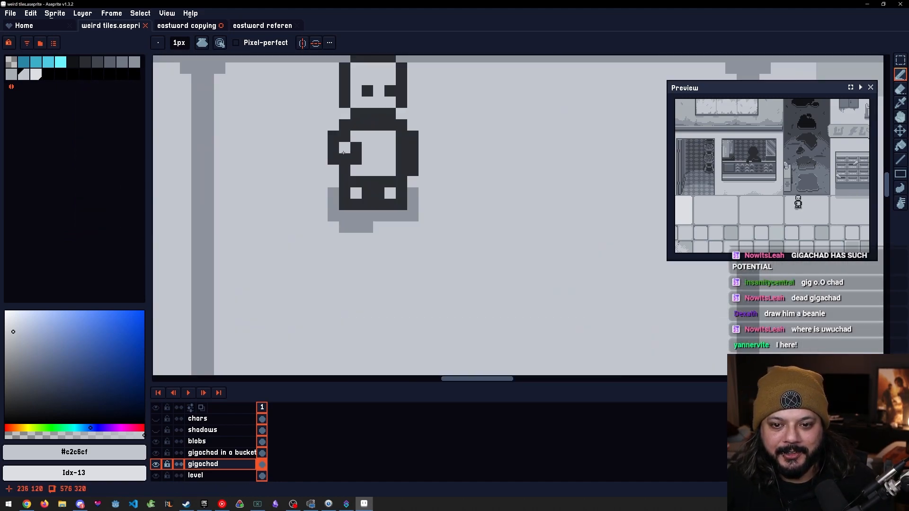
Duplicate the gigachad with his shadow and place the copy beside the original on the same sidewalk tile
drag(329, 196, 327, 201)
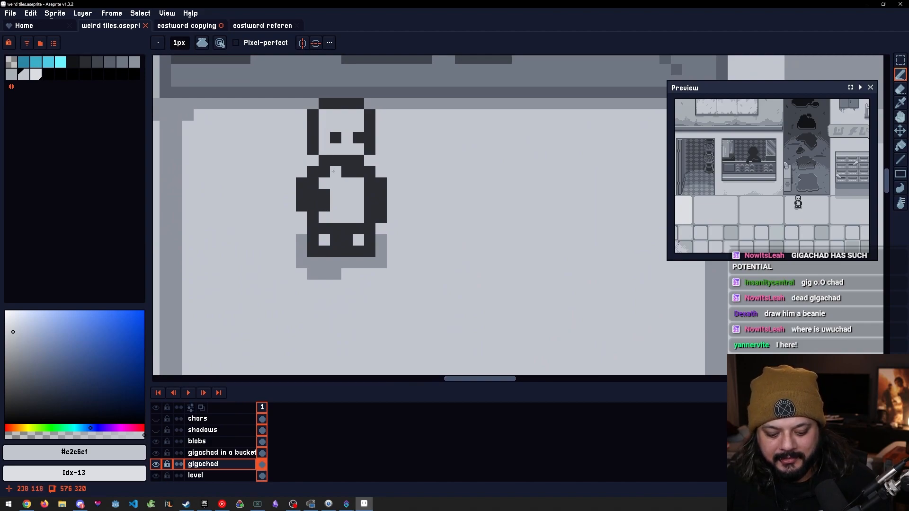
key(m)
drag(381, 285, 290, 103)
mouse_move(338, 175)
mouse_down()
mouse_move(444, 207)
mouse_move(517, 187)
mouse_up()
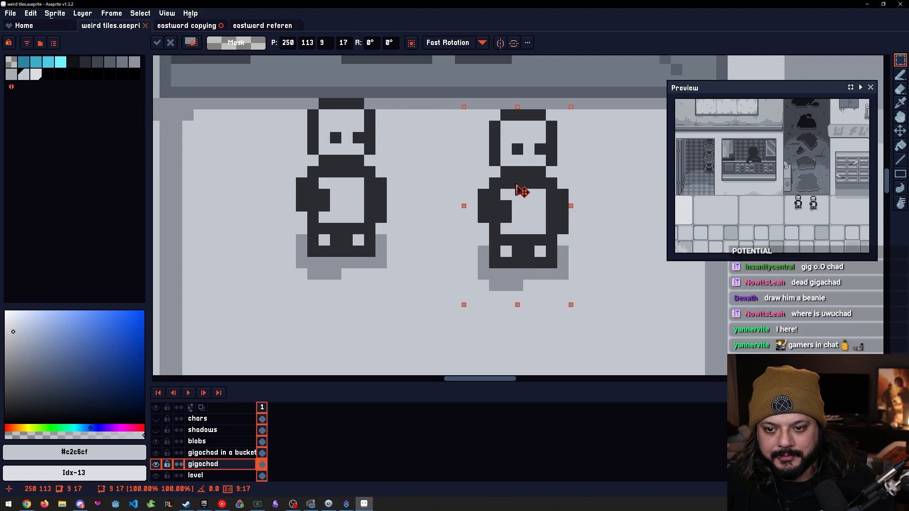
click(609, 217)
drag(609, 211, 568, 230)
Try making both eyes of the copied gigachad two pixels tall with dark #2b2d31
alt+click(478, 166)
key(b)
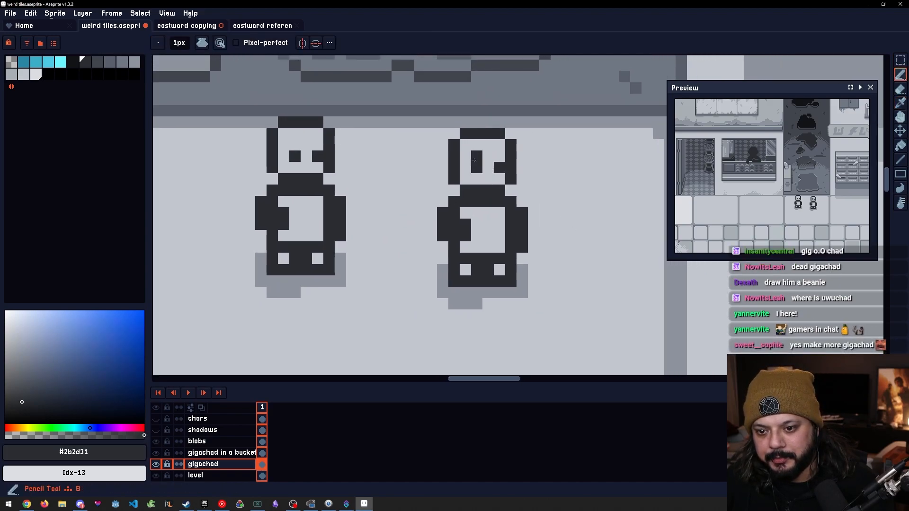
click(467, 161)
key(ctrl+z)
click(498, 158)
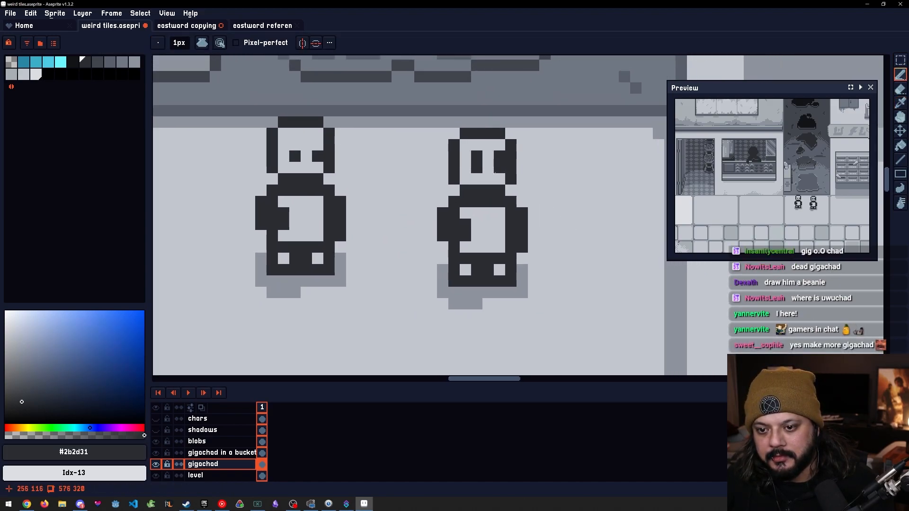
drag(504, 204, 489, 221)
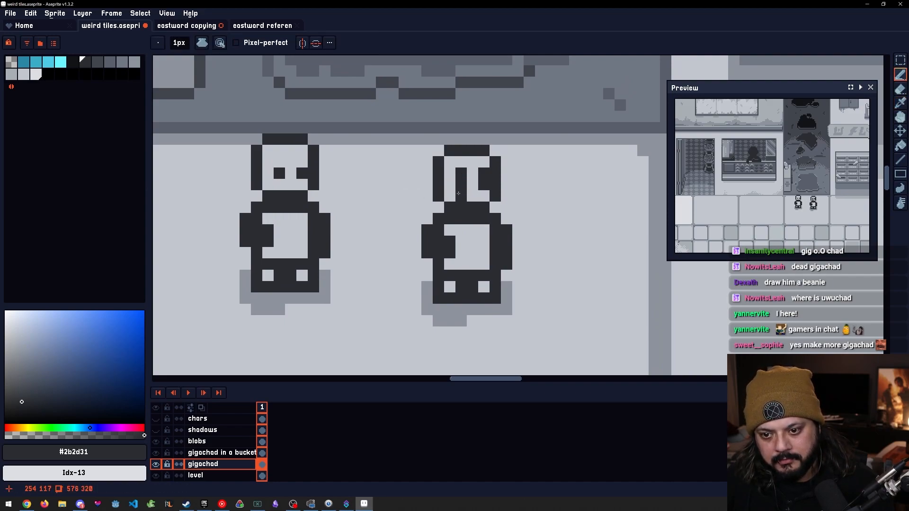
Try placing near-white pixels of palette colour 13 in the lower half of the copied gigachad's eyes
alt+click(456, 192)
alt+click(459, 183)
alt+click(450, 186)
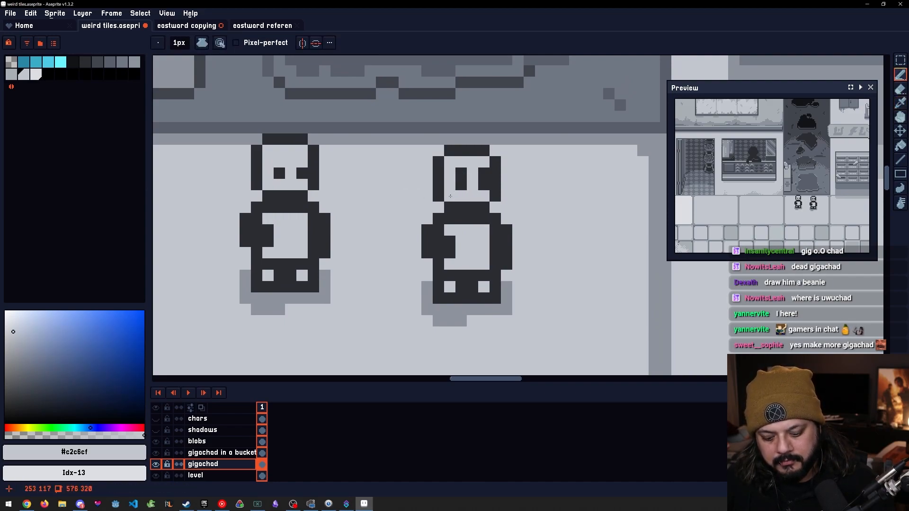
click(462, 185)
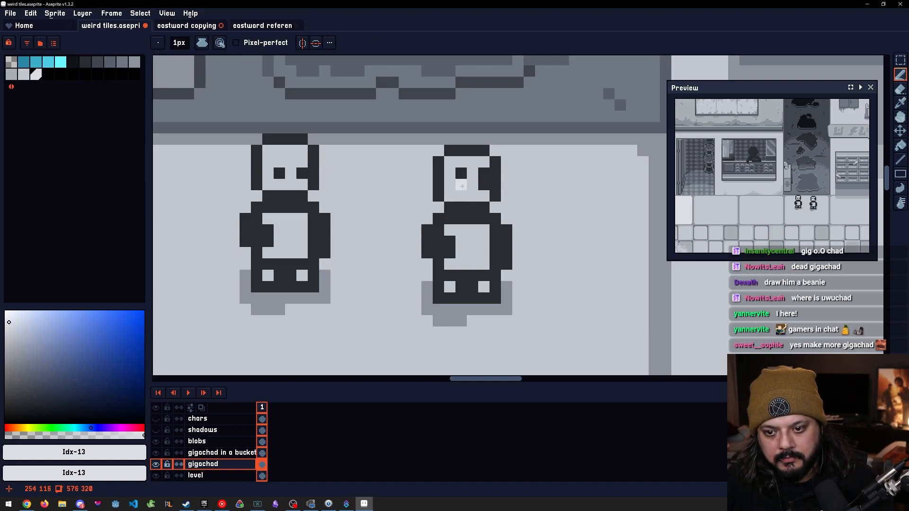
drag(467, 221, 458, 222)
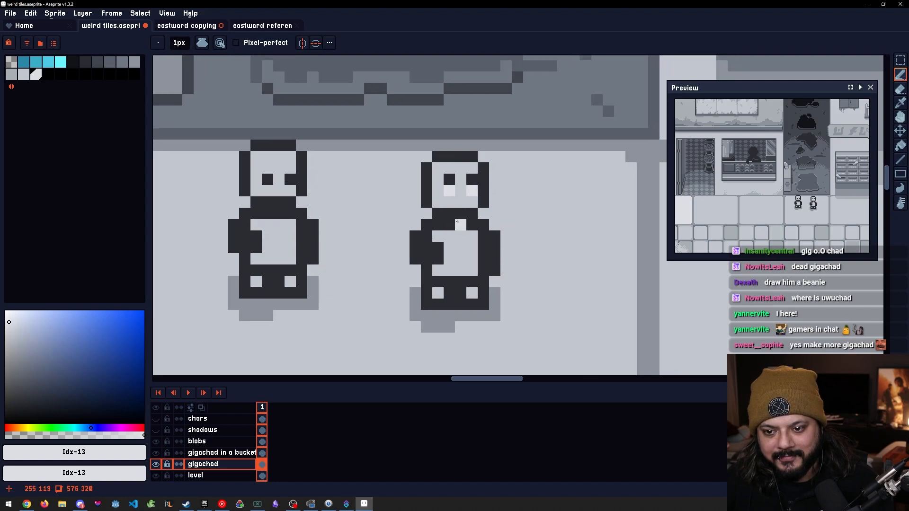
key(ctrl+z)
Give the copied gigachad near-white tears under both eyes, covering the stray near-white on his face with light grey #c2c6cf
scroll(459, 225, down, 3)
scroll(447, 195, up, 4)
drag(439, 193, 437, 184)
scroll(474, 243, down, 3)
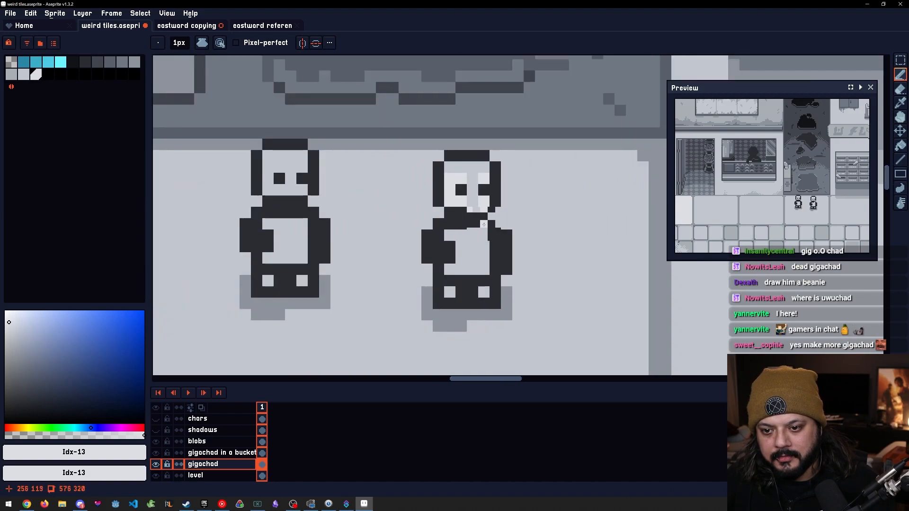
scroll(475, 243, up, 1)
alt+click(451, 184)
alt+click(471, 157)
drag(453, 157, 453, 190)
click(465, 169)
scroll(487, 169, down, 2)
scroll(484, 236, up, 3)
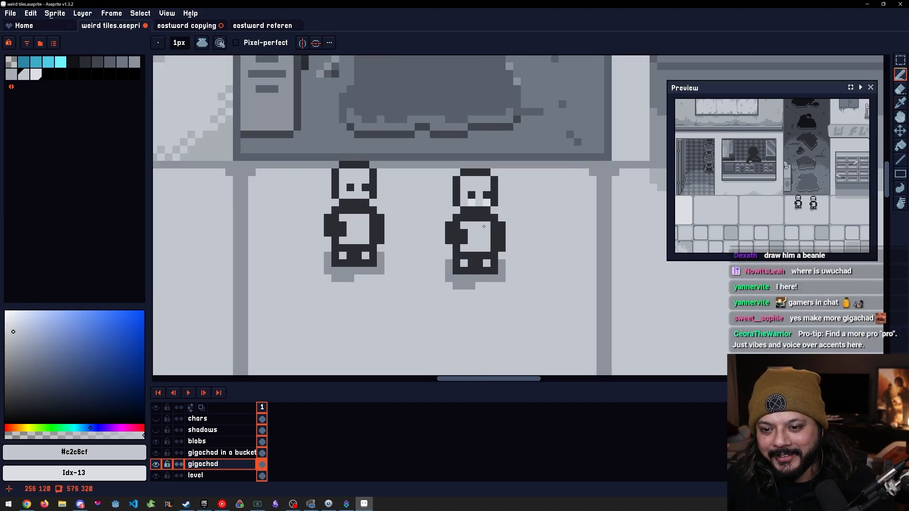
Try recolouring the copied gigachad's two tears with bright cyan and a muted teal of HSV 184°, 59, 65
drag(493, 227, 445, 247)
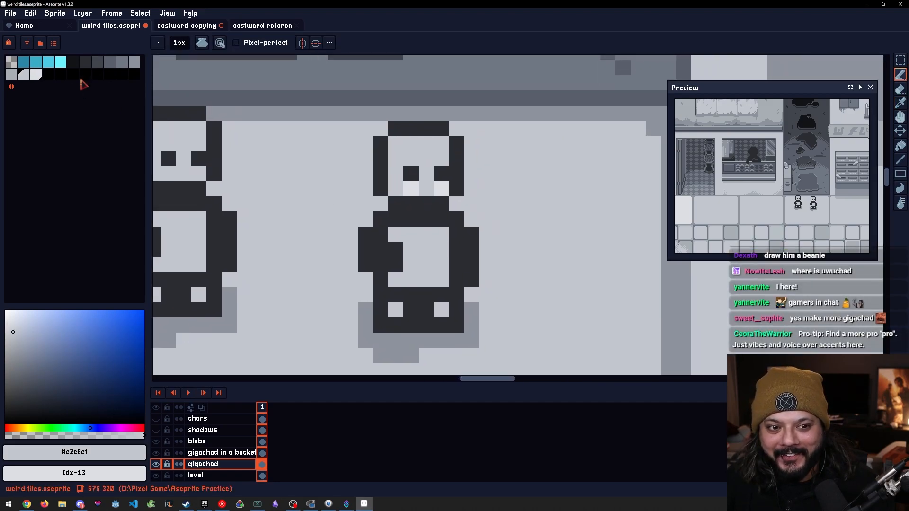
click(60, 62)
click(434, 192)
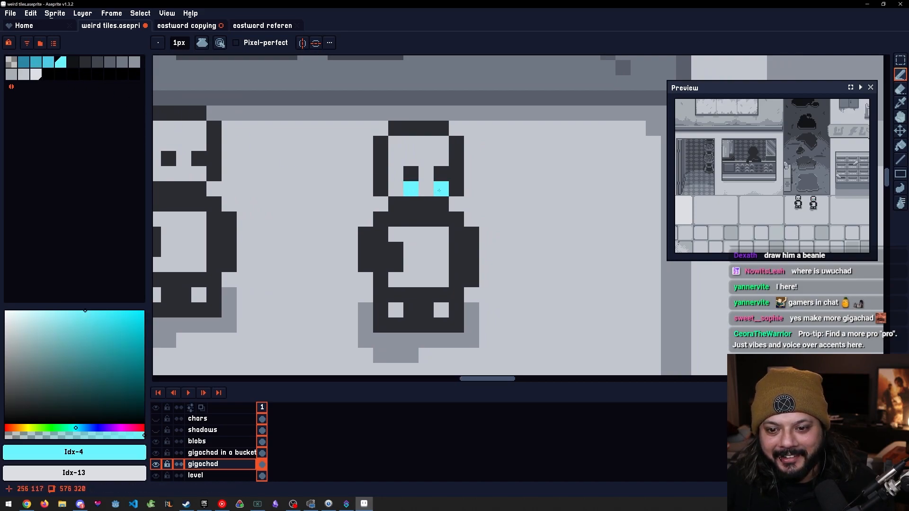
click(88, 337)
click(87, 349)
click(411, 188)
click(441, 188)
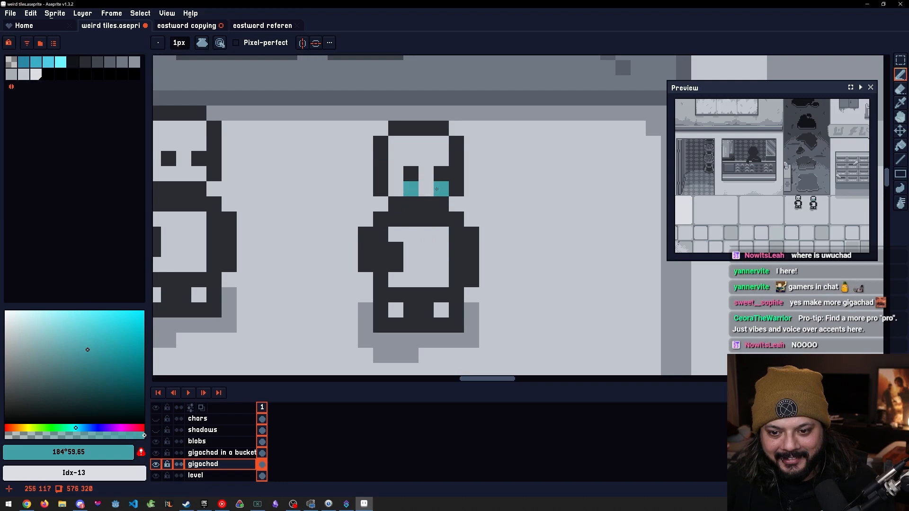
Try recolouring both tears blue with HSV 204°, 59, 65
scroll(427, 250, down, 5)
scroll(424, 266, up, 3)
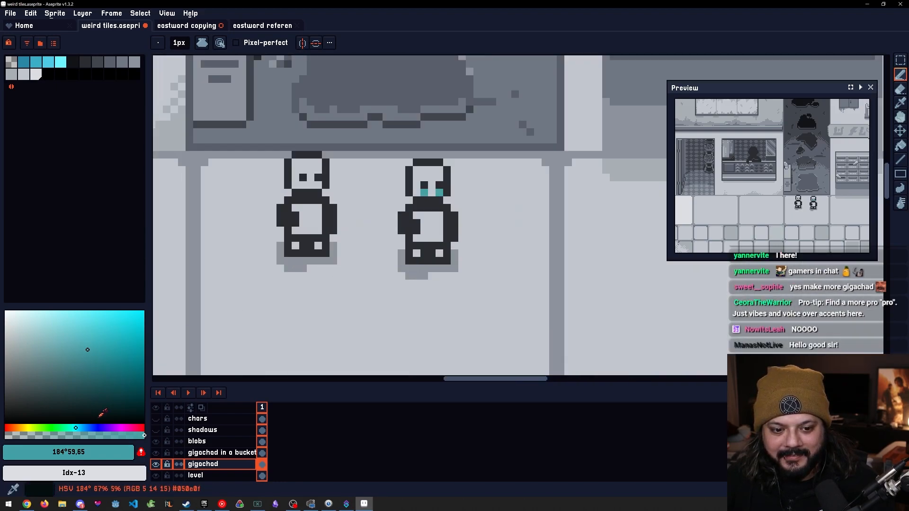
drag(76, 428, 84, 428)
click(401, 208)
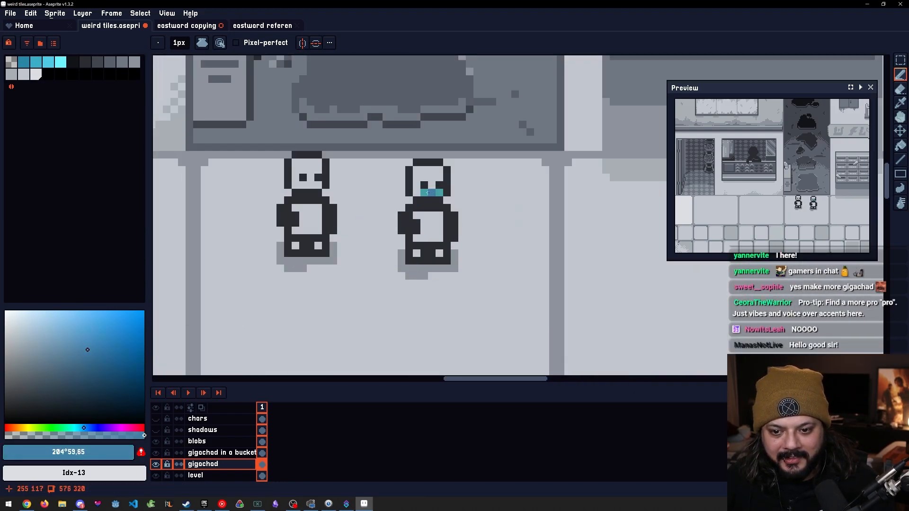
scroll(439, 230, down, 2)
drag(420, 307, 376, 301)
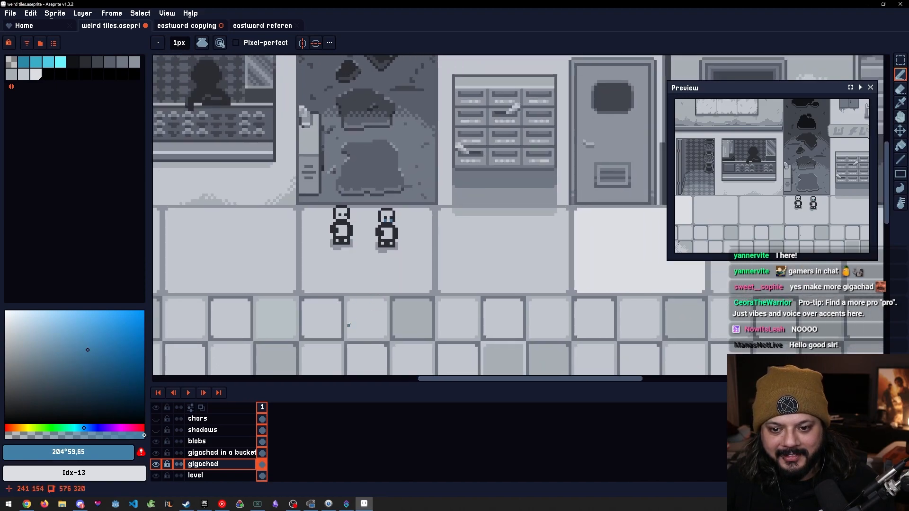
Try shading above and beside the copied gigachad's eyes with mid-grey palette colour 10
scroll(353, 268, up, 5)
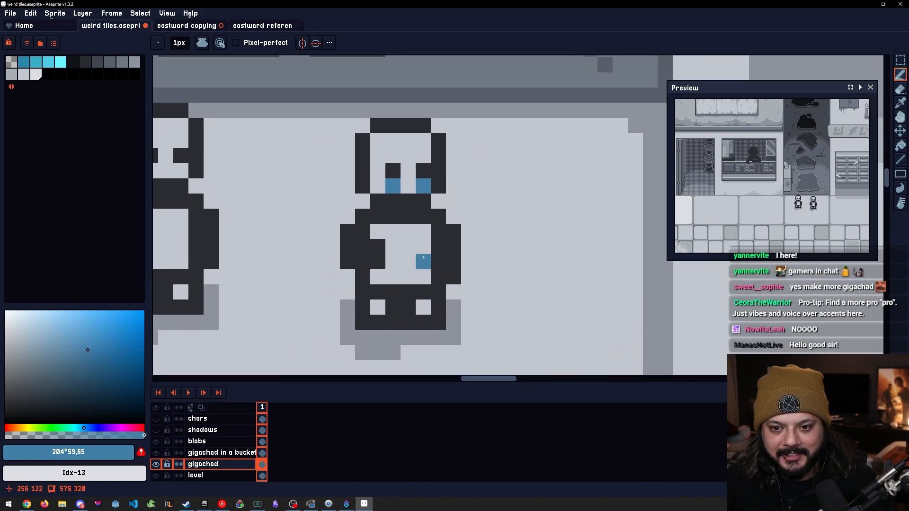
alt+click(398, 167)
key(l)
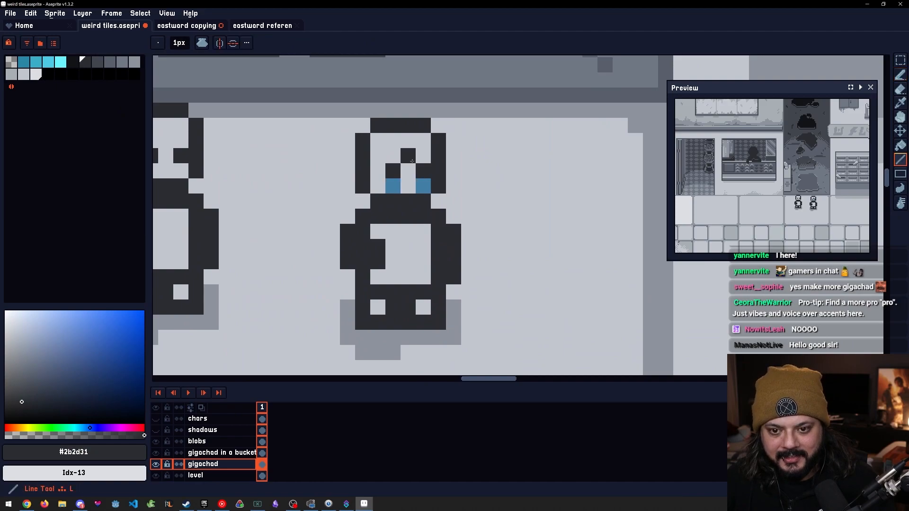
key([)
key([)
key(])
key(])
key(])
key(])
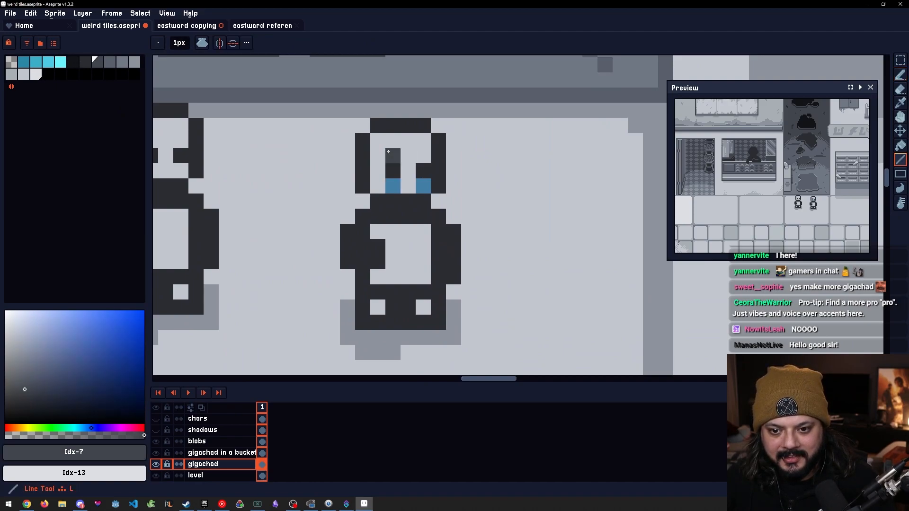
key(])
key(])
key(])
key([)
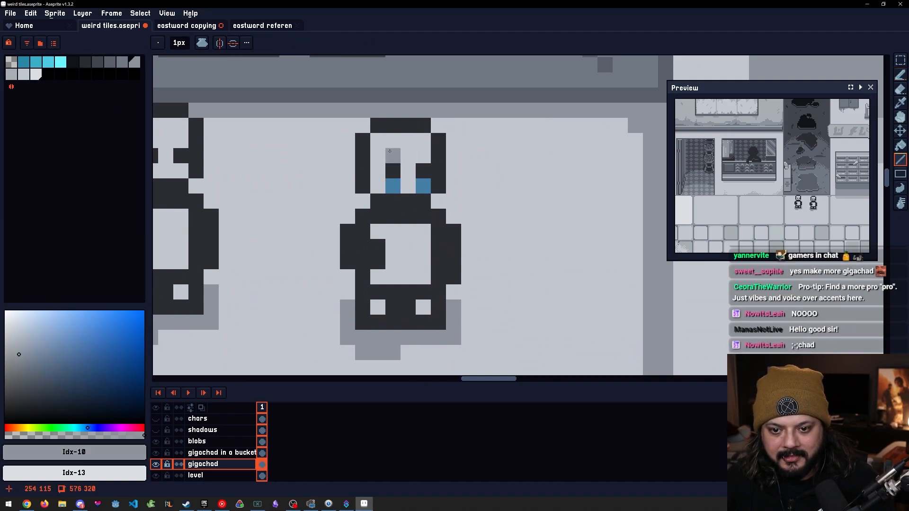
click(426, 155)
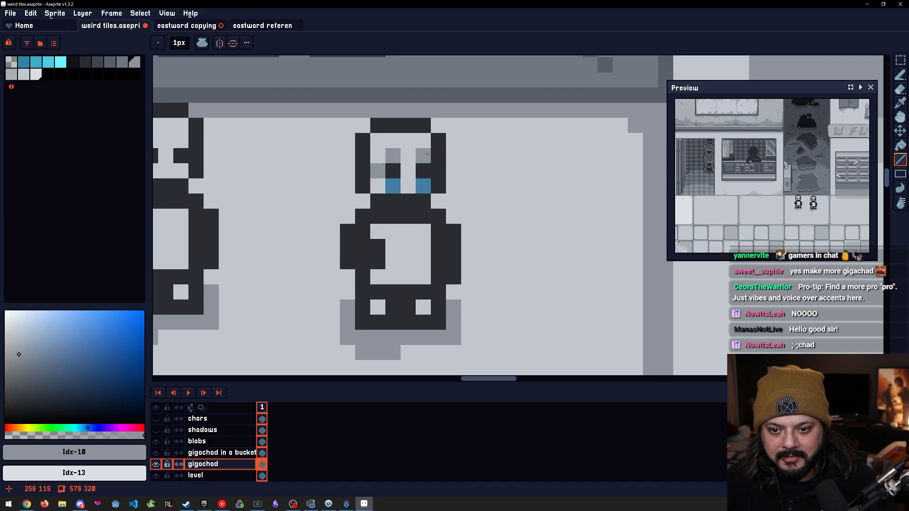
scroll(394, 232, down, 4)
scroll(400, 236, up, 1)
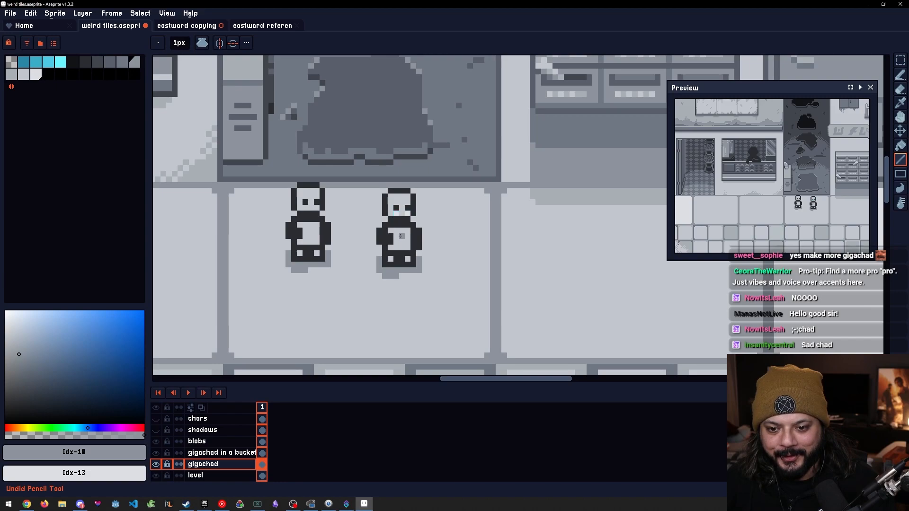
Cover the near-white tears under the copied gigachad's eyes with light grey #c2c6cf
scroll(392, 234, up, 3)
alt+click(422, 167)
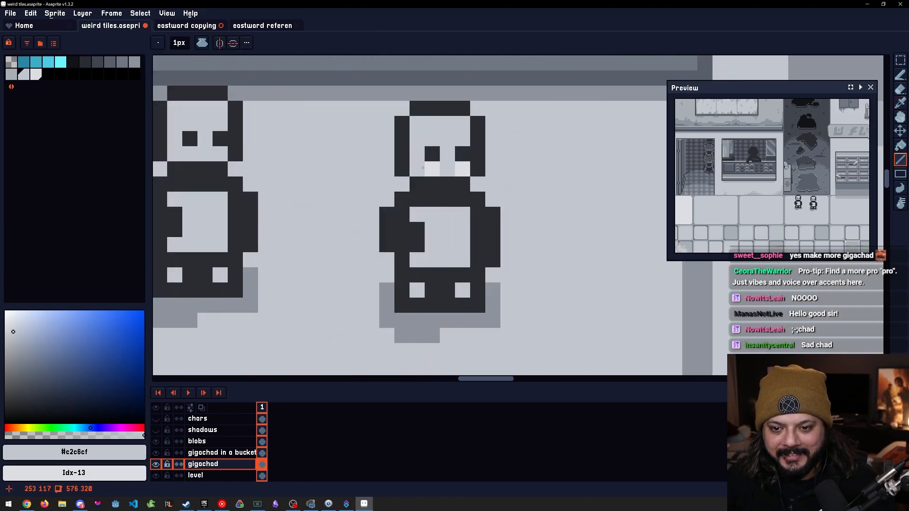
key(b)
click(430, 168)
click(462, 168)
scroll(438, 230, down, 2)
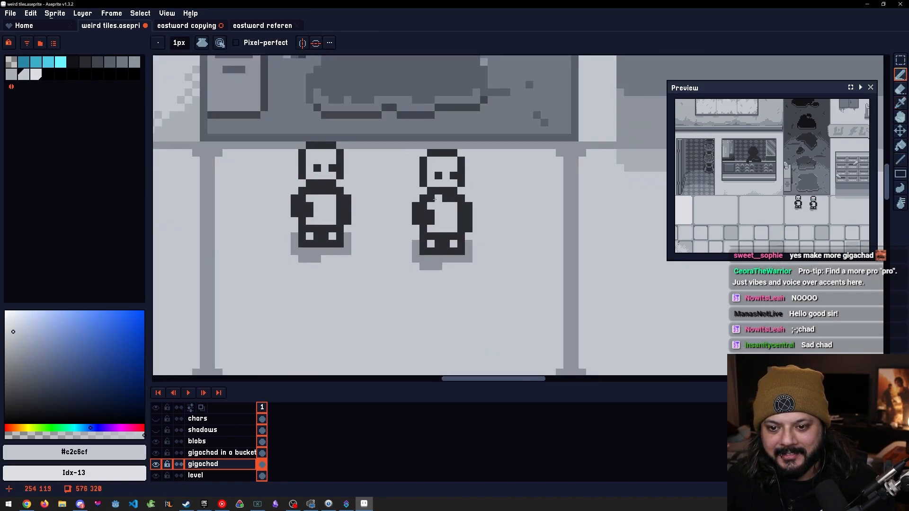
Try building up thicker dark #2b2d31 hair behind and on top of the copied gigachad's head
scroll(358, 220, up, 3)
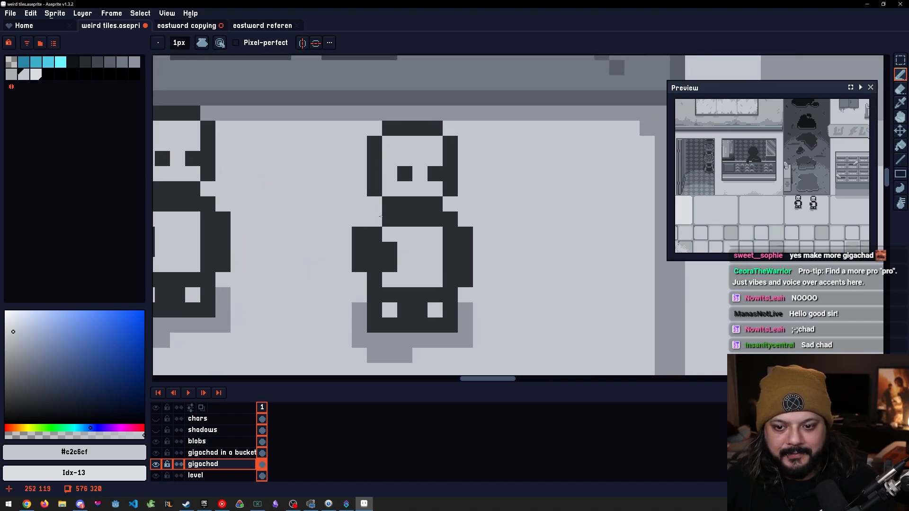
alt+click(377, 154)
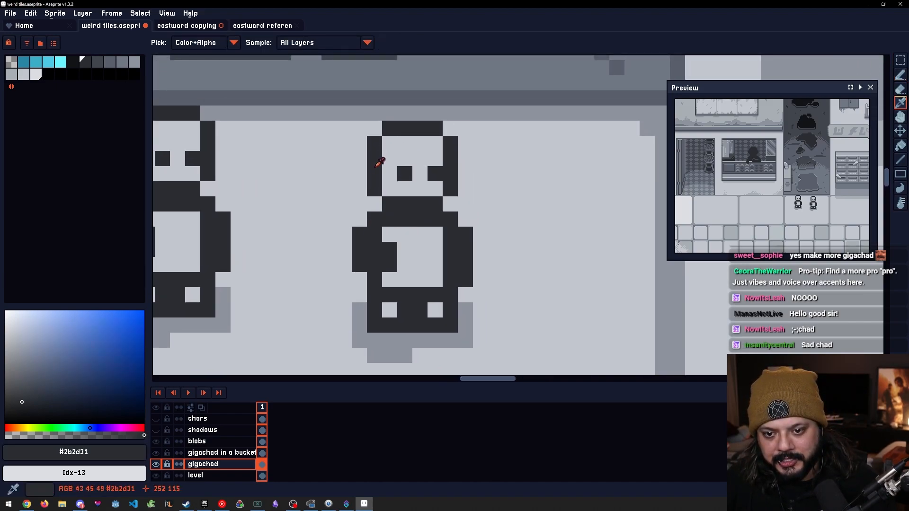
drag(369, 200, 357, 163)
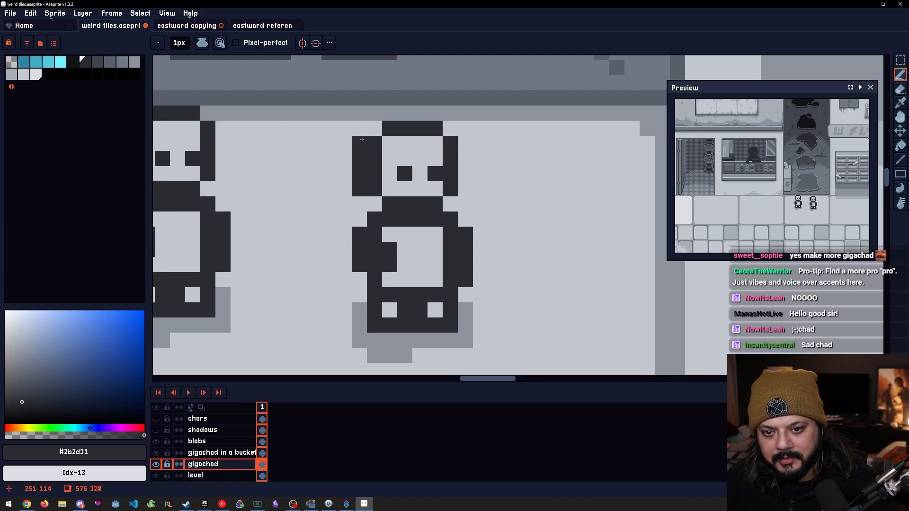
drag(380, 118, 385, 116)
key(ctrl+z)
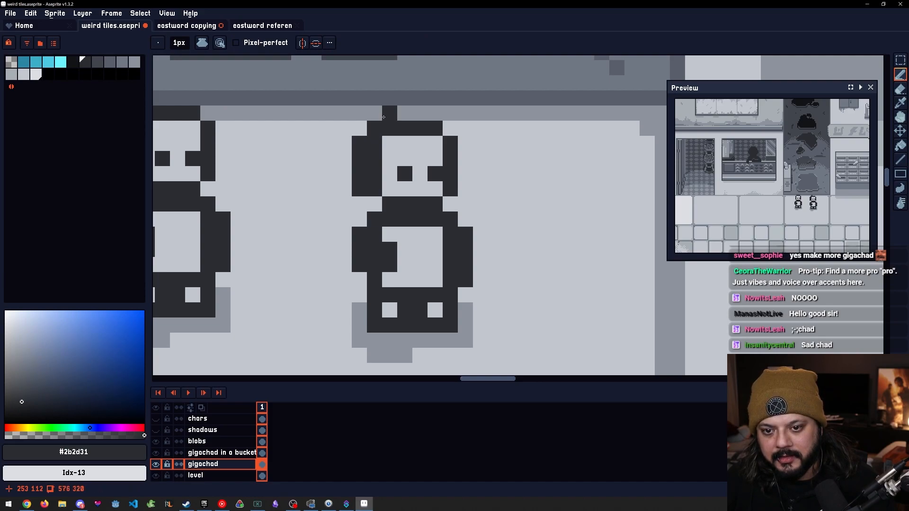
mouse_move(395, 114)
mouse_down()
mouse_move(434, 113)
mouse_move(450, 129)
mouse_up()
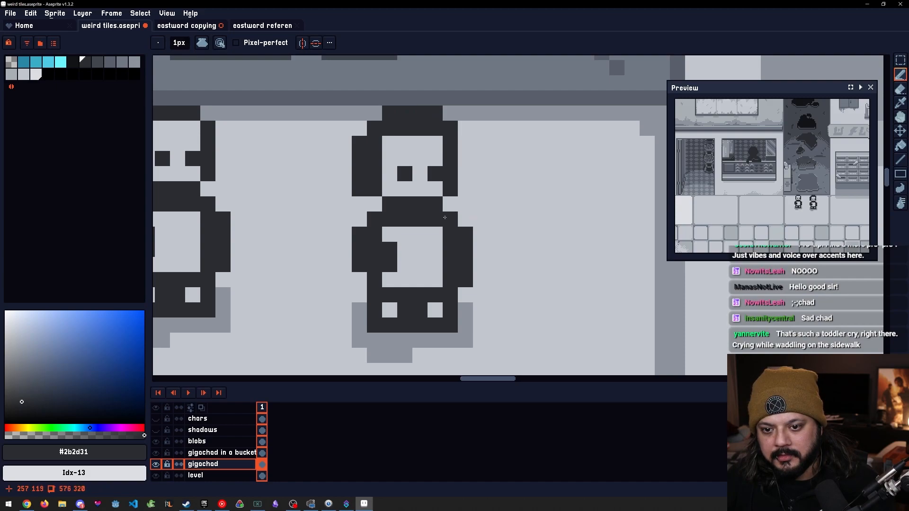
Paint dark red HSV 360°, 99, 54 hair across the top and bulging behind the copied gigachad's head
scroll(447, 217, down, 3)
click(140, 426)
drag(137, 428, 144, 428)
scroll(373, 227, up, 3)
click(143, 362)
scroll(413, 171, up, 3)
key(ctrl+z)
mouse_move(411, 146)
mouse_down()
mouse_move(409, 188)
mouse_move(382, 182)
mouse_move(382, 146)
mouse_move(371, 166)
mouse_move(370, 153)
mouse_move(397, 142)
mouse_move(362, 197)
mouse_up()
click(350, 170)
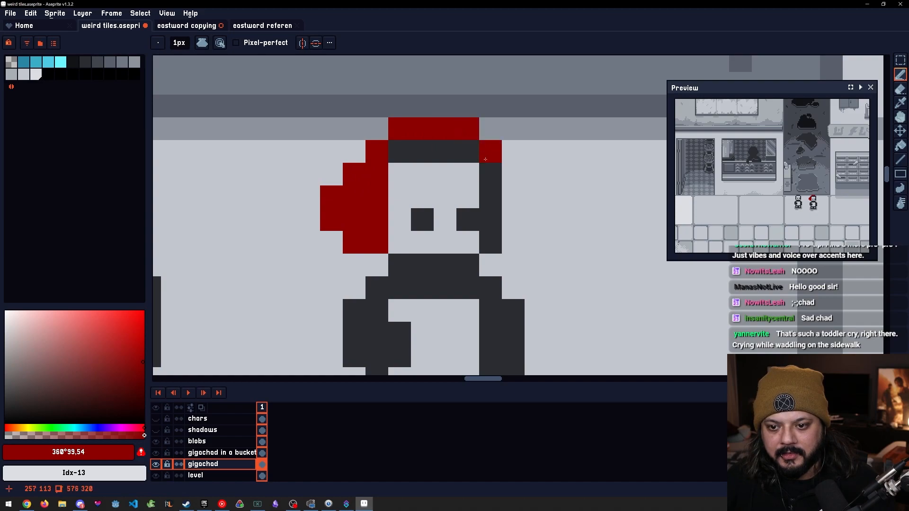
Extend the dark red hair down the front side of the copied gigachad's head, keeping the dark outline next to his face
scroll(493, 189, down, 4)
scroll(531, 203, up, 2)
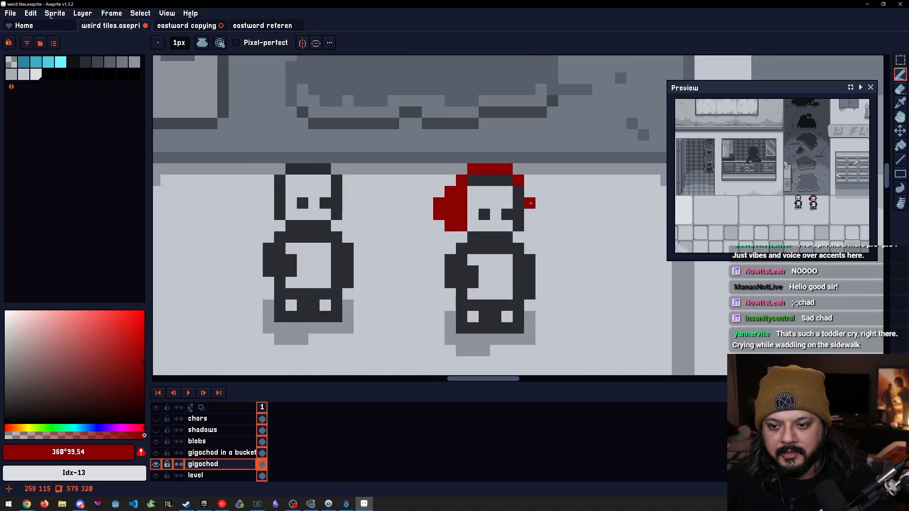
key(ctrl+z)
drag(521, 193, 521, 200)
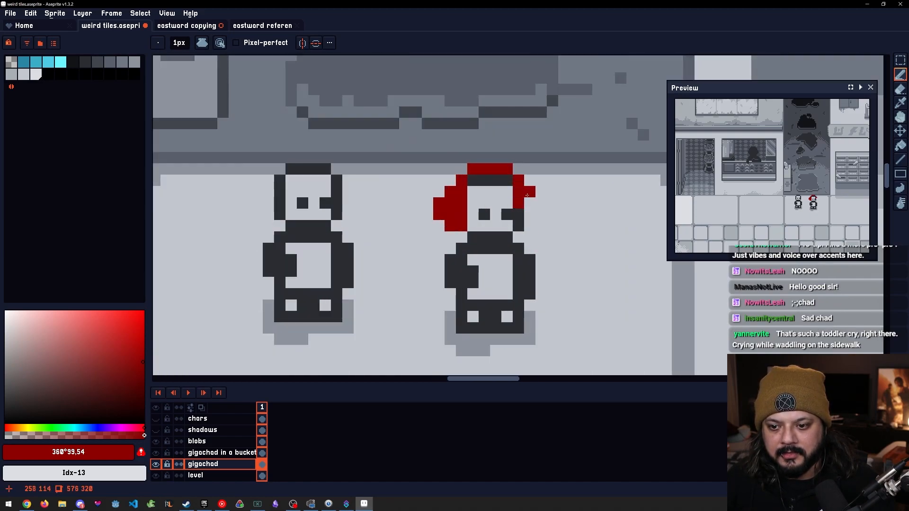
key(ctrl+z)
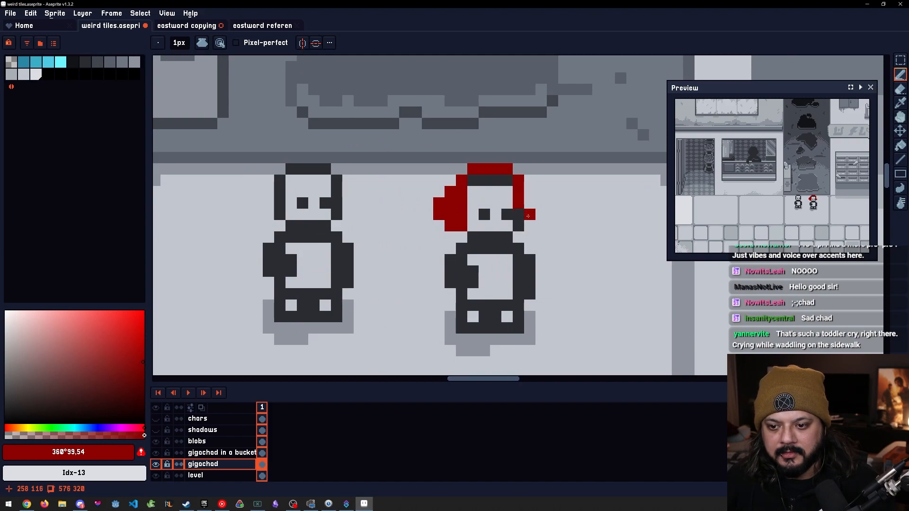
scroll(540, 219, down, 2)
scroll(538, 237, up, 1)
alt+click(526, 214)
click(526, 203)
Round the upper back corner of the hair by filling a pixel with red #8b0101 and erasing the one above
scroll(527, 213, down, 1)
scroll(515, 216, up, 2)
alt+click(500, 176)
key(e)
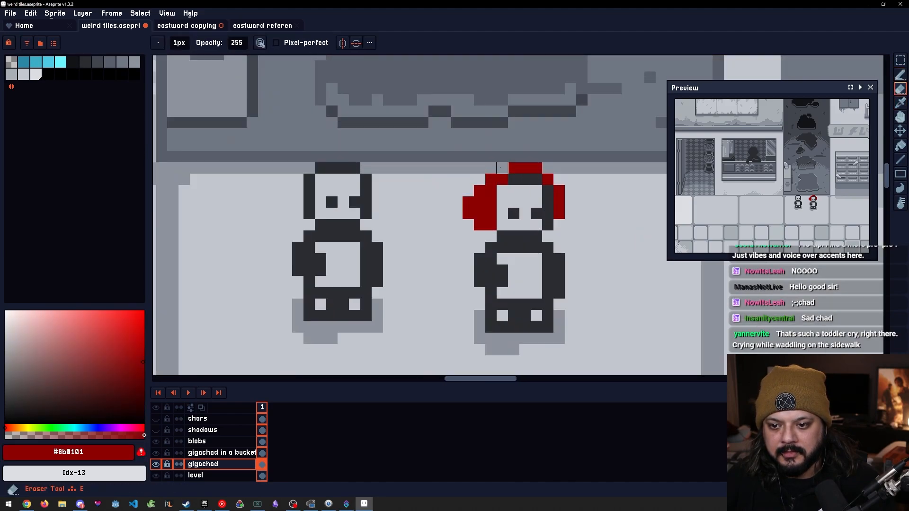
scroll(515, 218, down, 2)
scroll(515, 244, up, 2)
scroll(515, 243, down, 2)
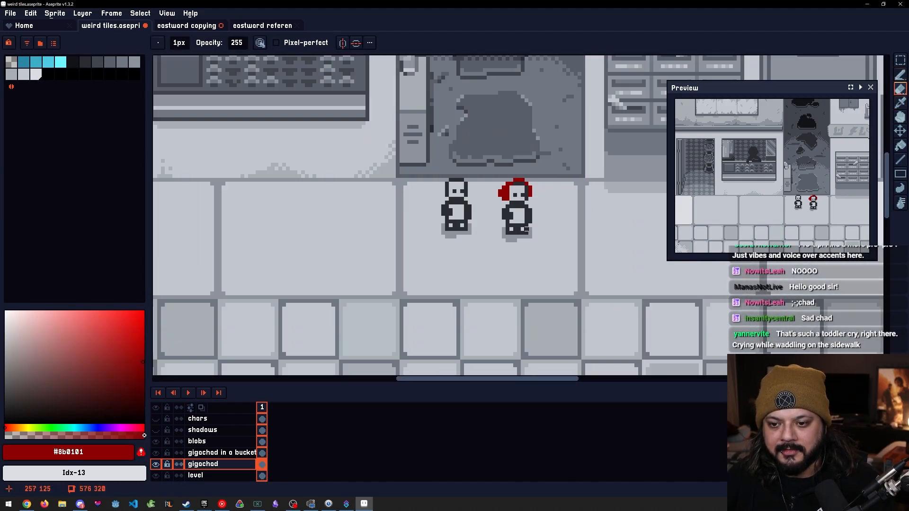
Try trimming the lower back corner of the dark red hair by erasing its outermost pixels
scroll(514, 242, up, 2)
scroll(462, 207, up, 2)
key(alt)
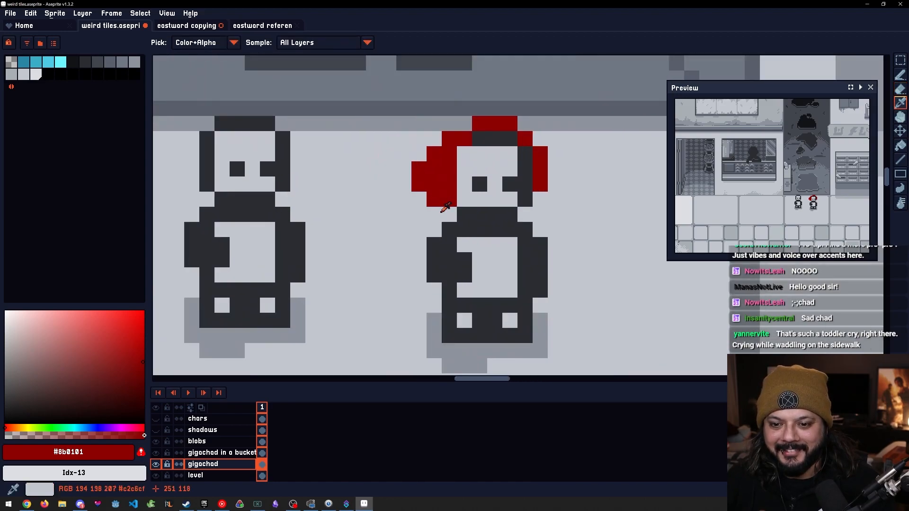
alt+click(444, 207)
click(434, 201)
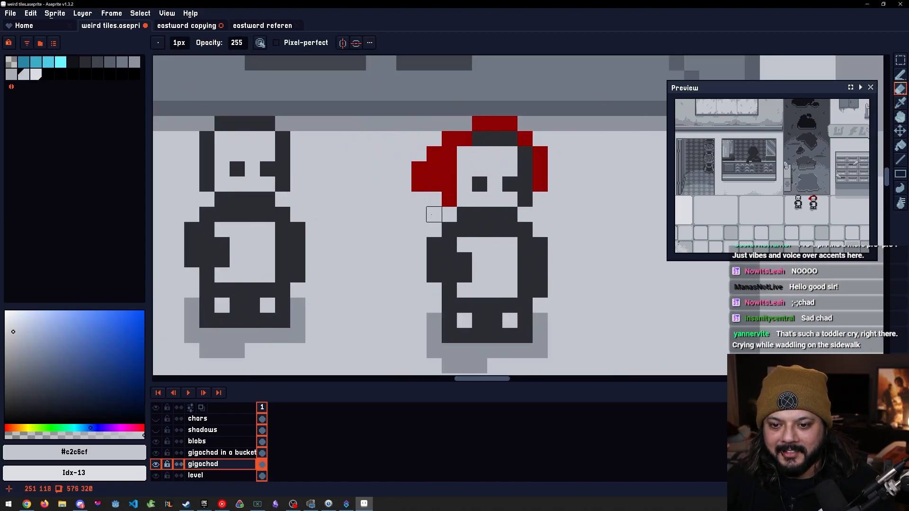
click(419, 184)
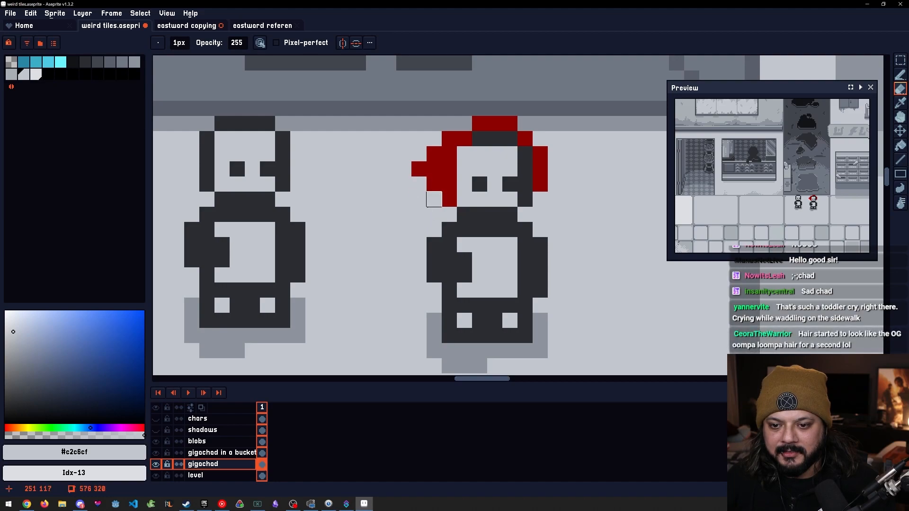
scroll(419, 184, down, 5)
key(ctrl+z)
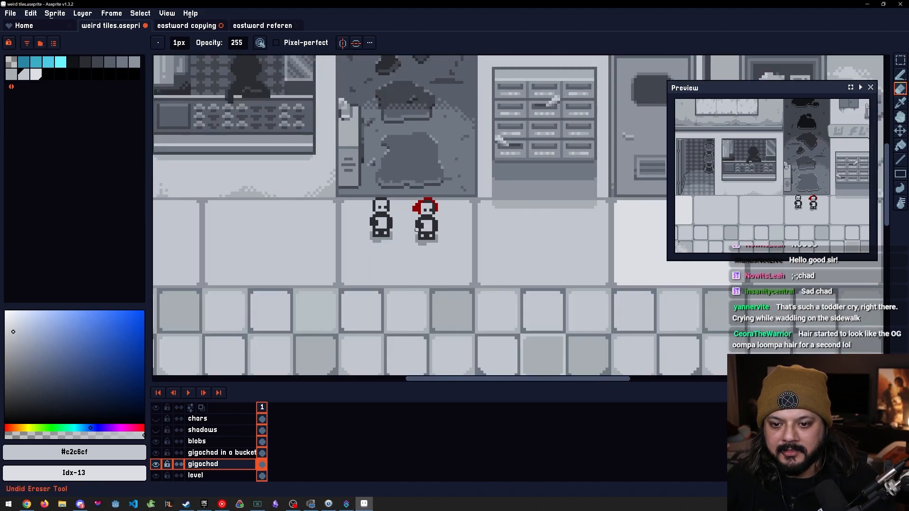
Widen the red hair's top row by a pixel toward the back and extend the dark #2b2d31 hairline beneath it
scroll(418, 210, up, 3)
alt+click(419, 206)
key(b)
click(430, 178)
alt+click(445, 188)
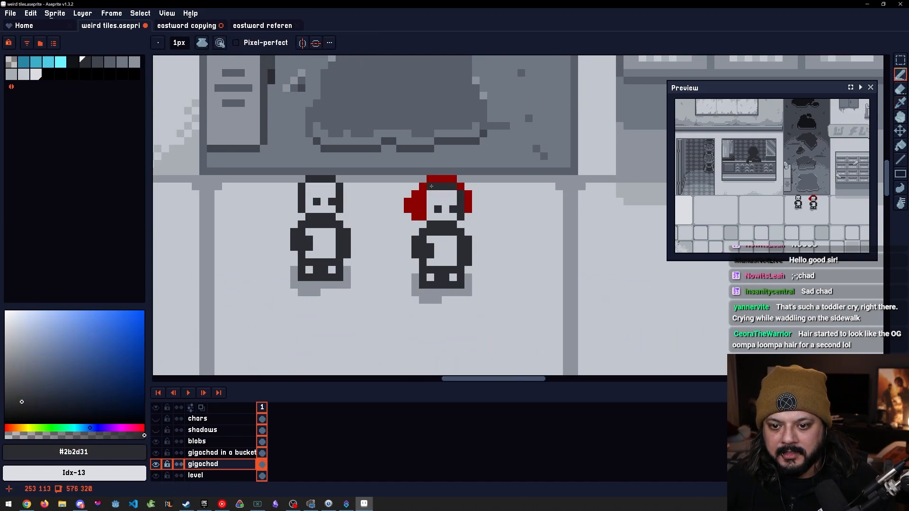
scroll(425, 214, down, 3)
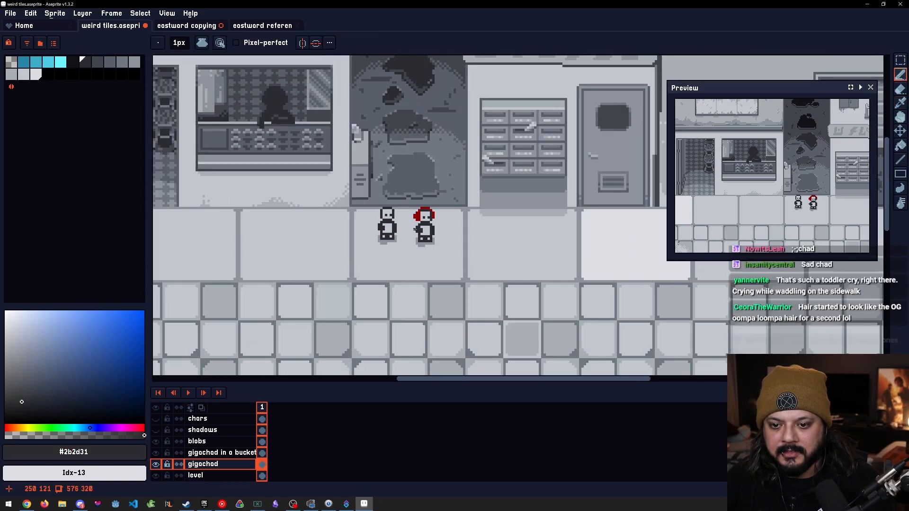
scroll(426, 234, down, 1)
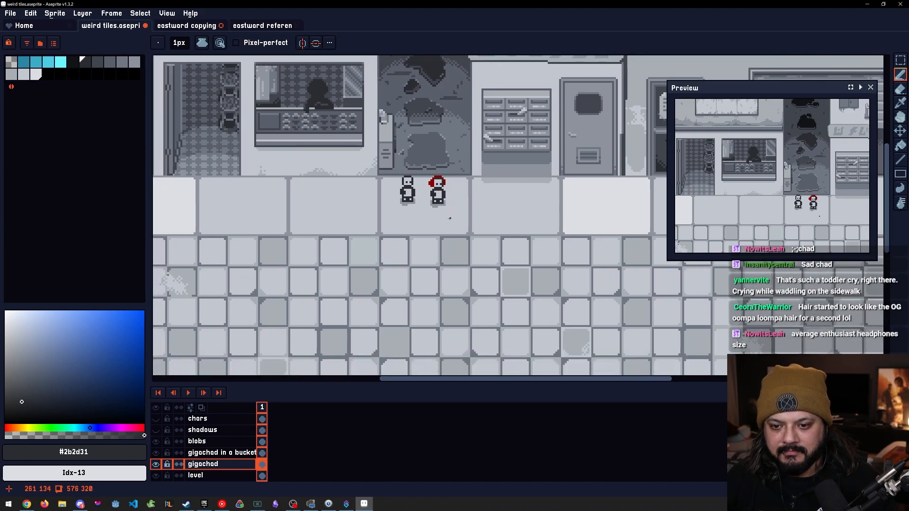
Paint two small grey #8c939c music notes in front of the red-haired character's face, one above the other
scroll(445, 220, up, 7)
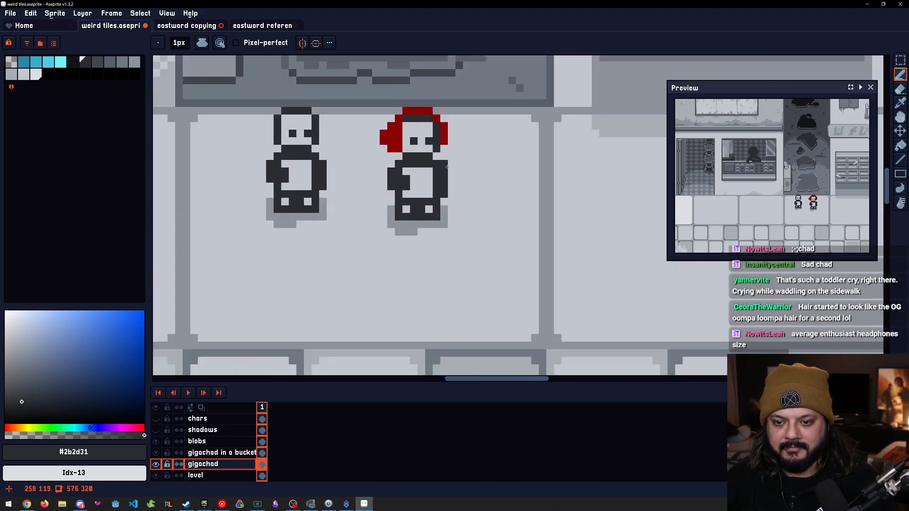
alt+click(435, 280)
mouse_move(473, 171)
mouse_down()
mouse_move(448, 216)
mouse_move(477, 170)
mouse_move(479, 141)
mouse_move(494, 156)
mouse_up()
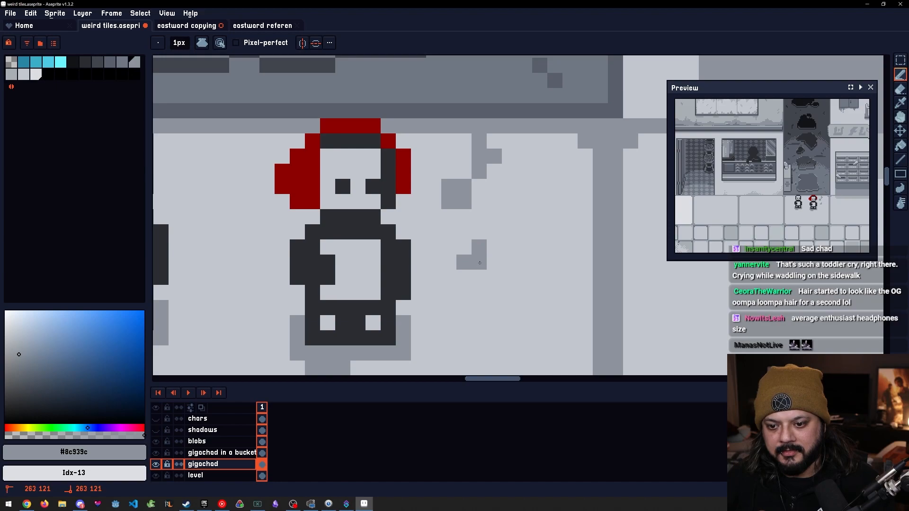
click(464, 248)
click(492, 258)
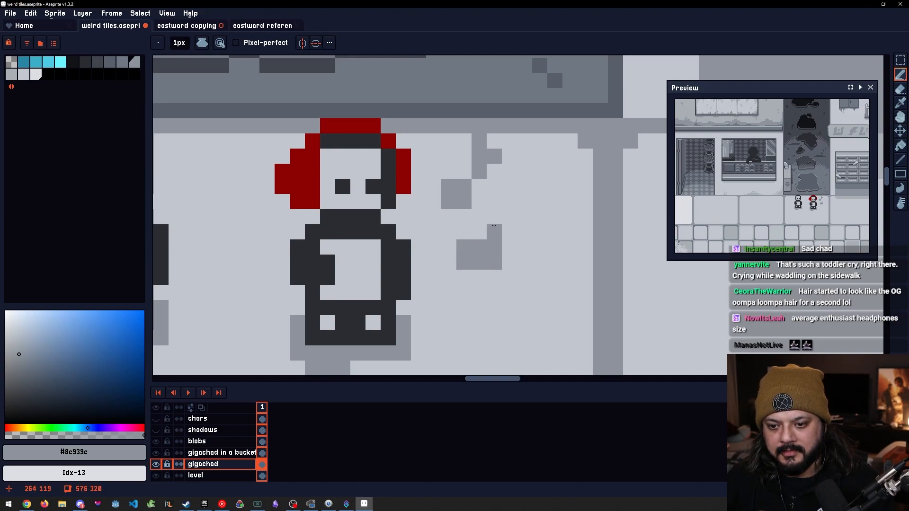
scroll(492, 205, down, 4)
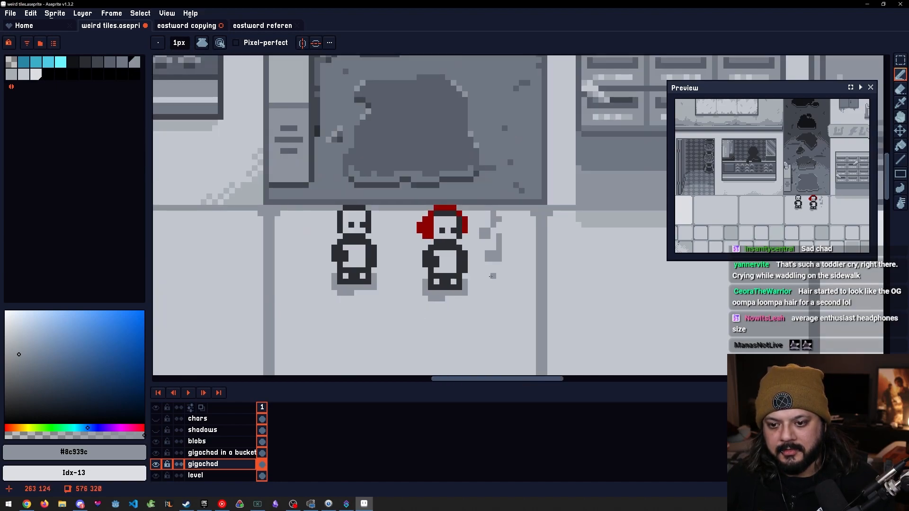
scroll(488, 274, up, 3)
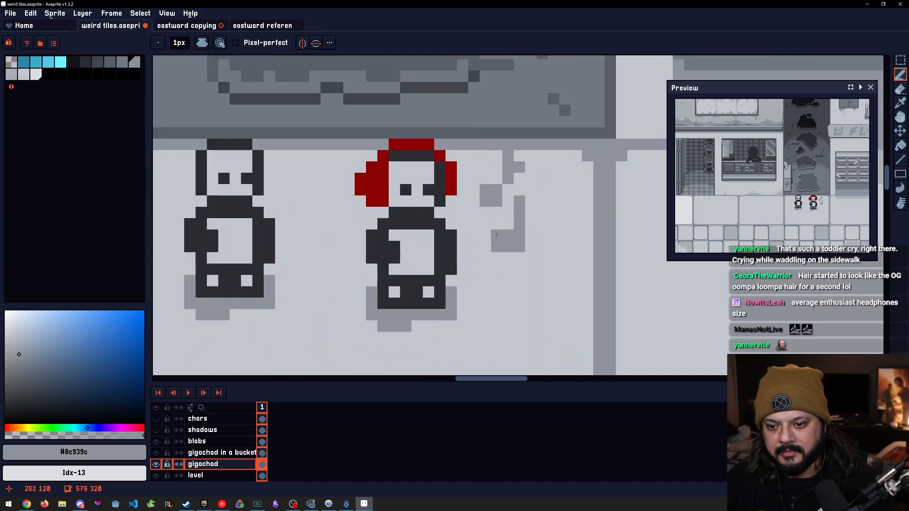
Erase two pixels beside the lower music note's square head to shorten its stem
key(e)
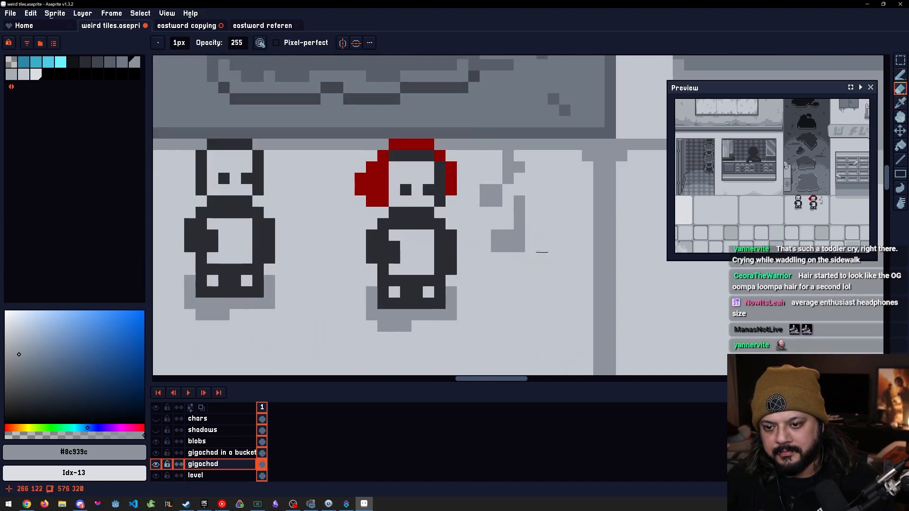
key(alt)
scroll(519, 267, down, 3)
scroll(519, 262, up, 5)
drag(520, 238, 521, 223)
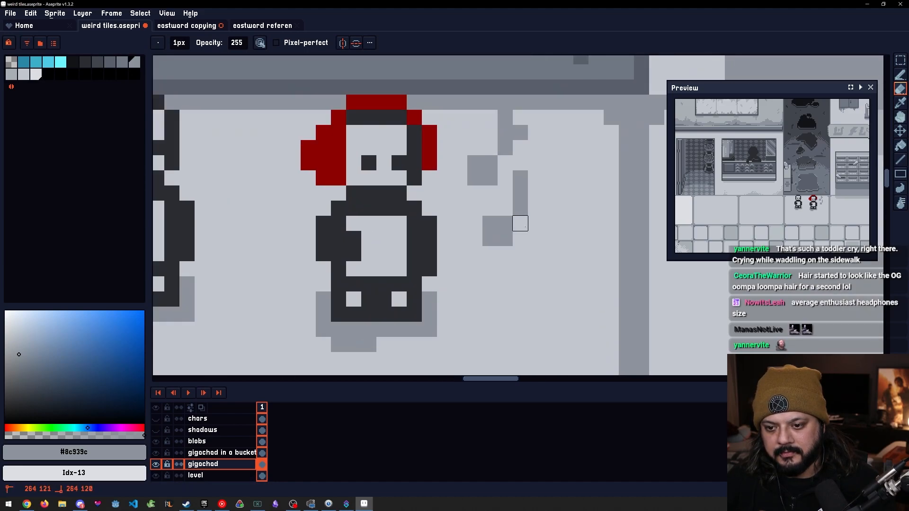
scroll(519, 246, down, 5)
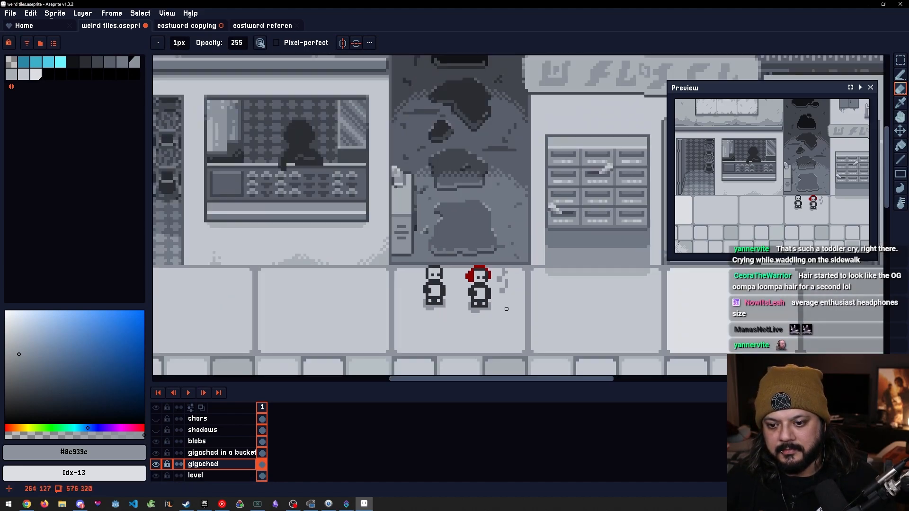
Fill every part of both music notes with the darker grey #5a5f6b
scroll(506, 309, down, 2)
scroll(486, 208, up, 5)
alt+click(475, 151)
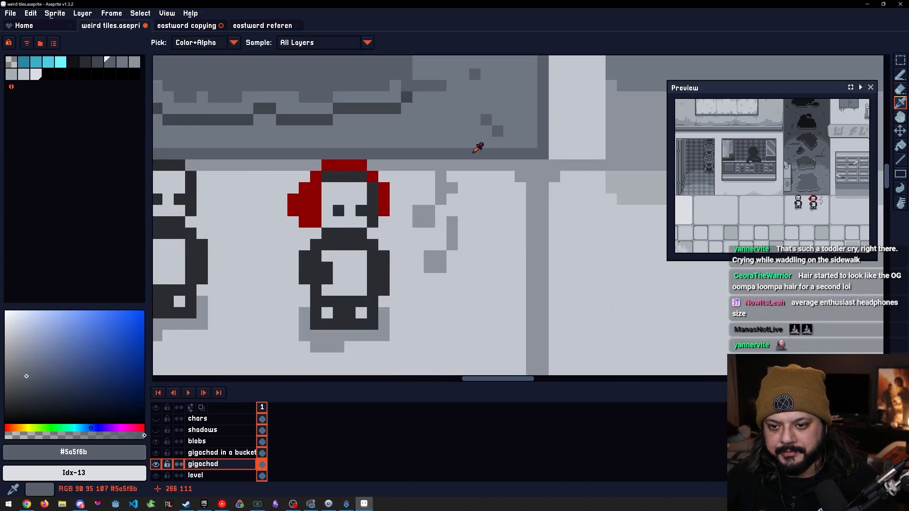
key(h)
key(g)
click(442, 191)
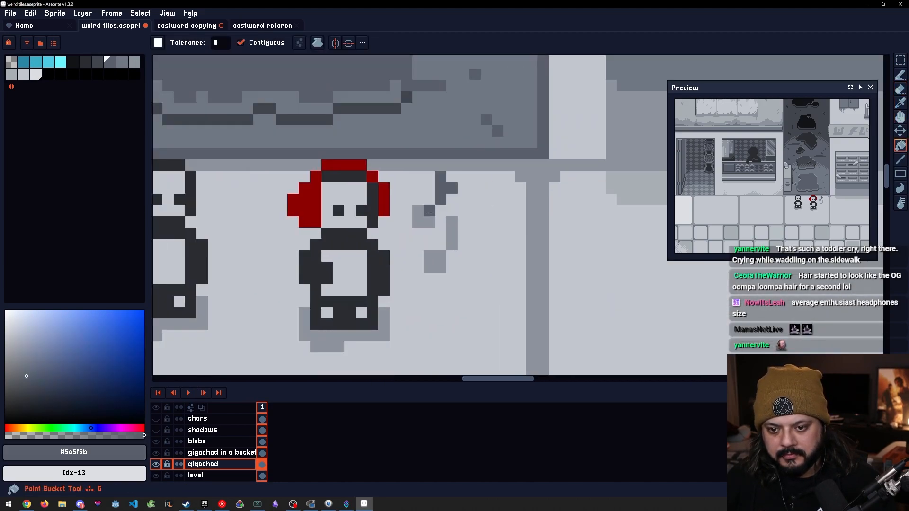
click(428, 214)
click(452, 233)
click(435, 262)
key(m)
drag(475, 358, 297, 167)
key(ctrl+z)
key(ctrl+d)
Select the red-haired character together with the music notes and move them a few pixels down the sidewalk
key(space)
mouse_move(490, 349)
mouse_down()
mouse_move(514, 285)
mouse_move(385, 178)
mouse_move(312, 96)
mouse_up()
key(m)
drag(376, 193, 377, 261)
click(547, 298)
drag(548, 298, 476, 279)
scroll(497, 220, down, 5)
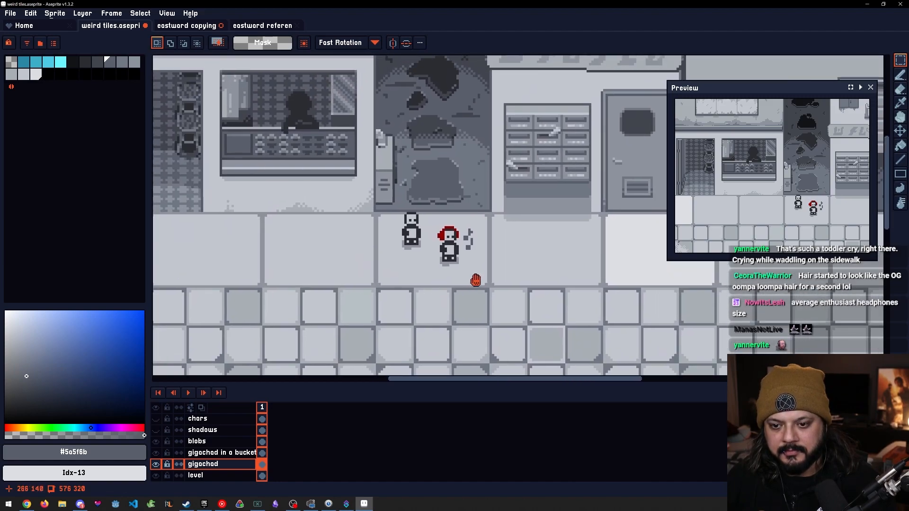
Paint a third #5a5f6b music note with a hollow square head and upright stem behind the red-haired character's head
scroll(468, 256, up, 4)
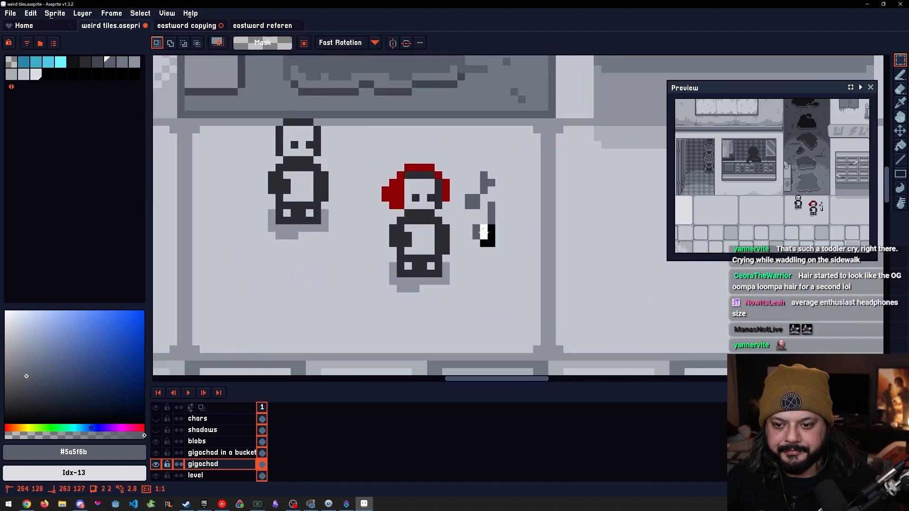
key(i)
key(b)
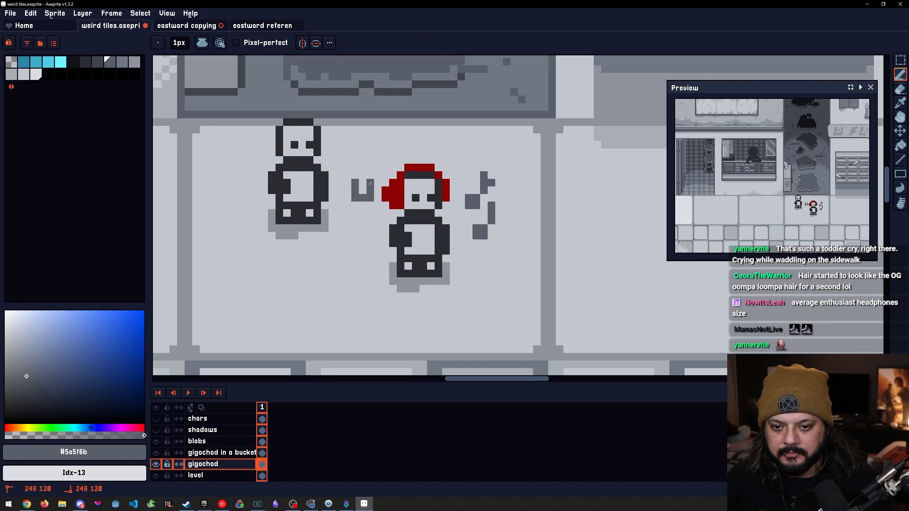
scroll(383, 226, down, 3)
drag(383, 226, 432, 213)
scroll(390, 233, up, 1)
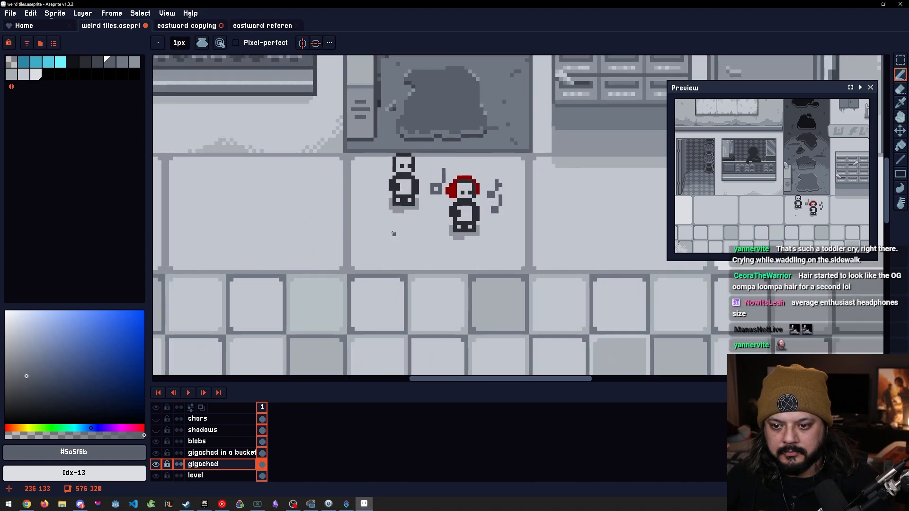
Erase the outer upper corner pixel of the hollow music note's head
drag(394, 233, 432, 225)
drag(473, 252, 421, 242)
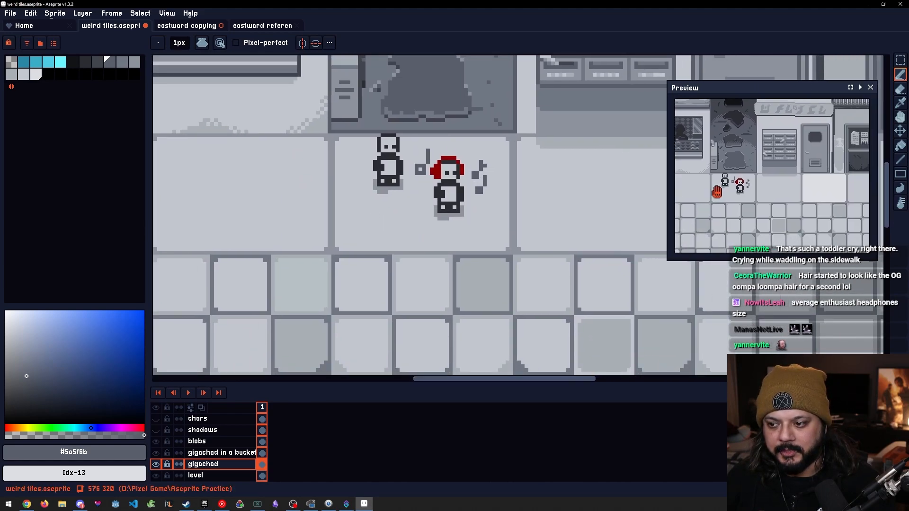
scroll(441, 185, up, 1)
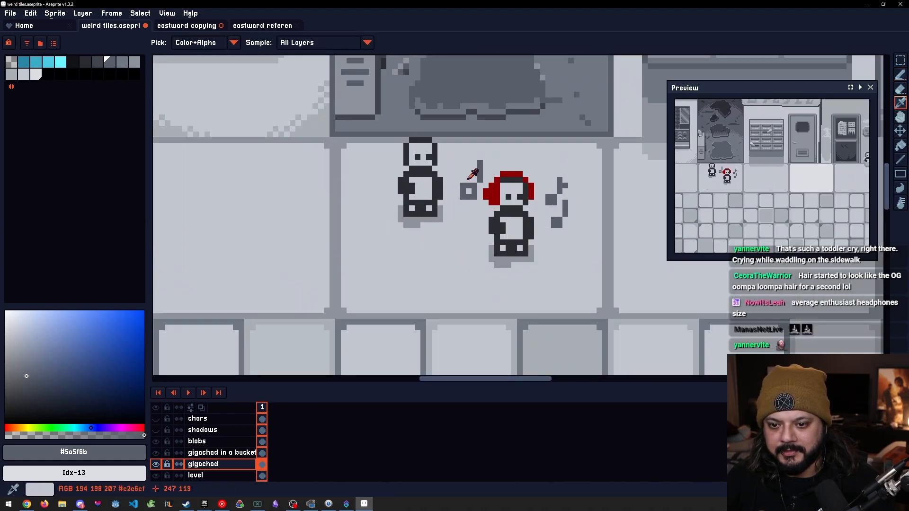
alt+click(442, 186)
key(e)
scroll(436, 250, down, 2)
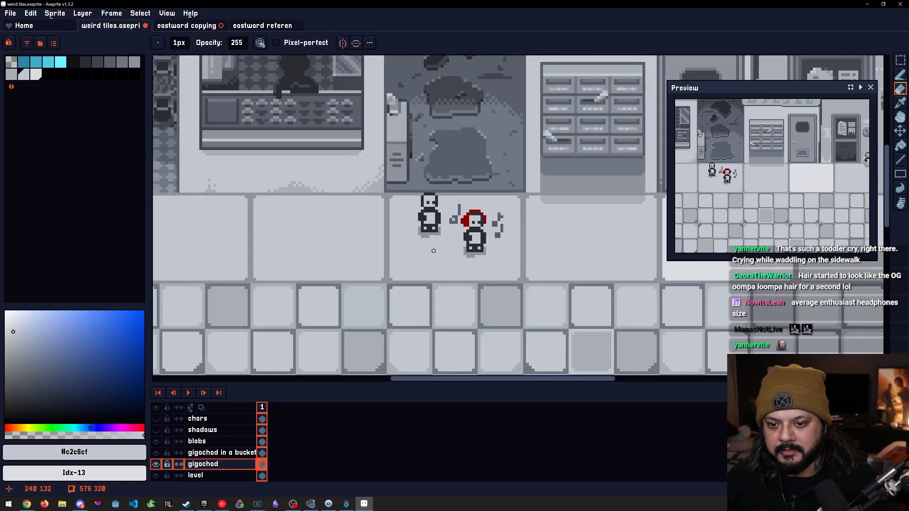
scroll(430, 260, up, 1)
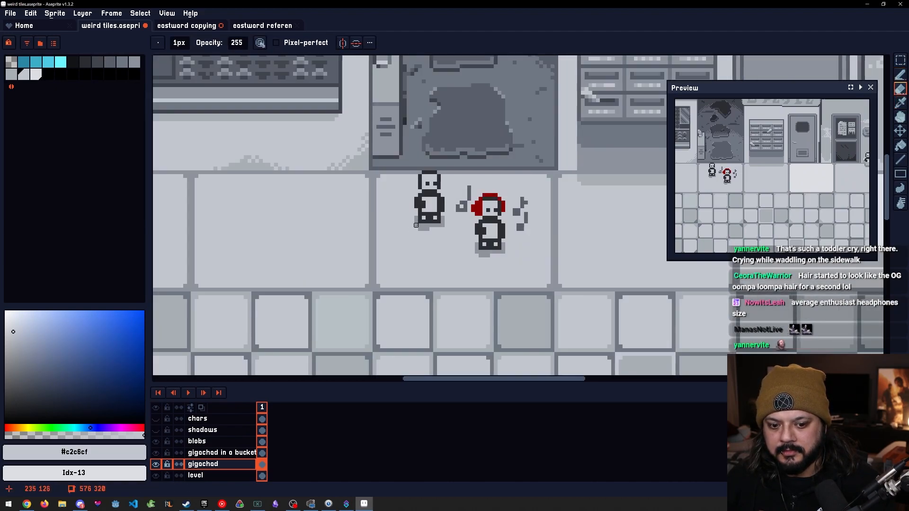
Move the plain gigachad with his shadow far back along the sidewalk, one paving slab away from the red-haired character
key(m)
drag(455, 241, 403, 159)
mouse_move(421, 195)
mouse_down()
mouse_move(401, 232)
mouse_move(241, 221)
mouse_move(319, 213)
mouse_up()
click(337, 226)
Paint a row of short dark #2b2d31 dashes running from the plain gigachad's eyes toward the red-haired character
key(i)
click(262, 216)
key(b)
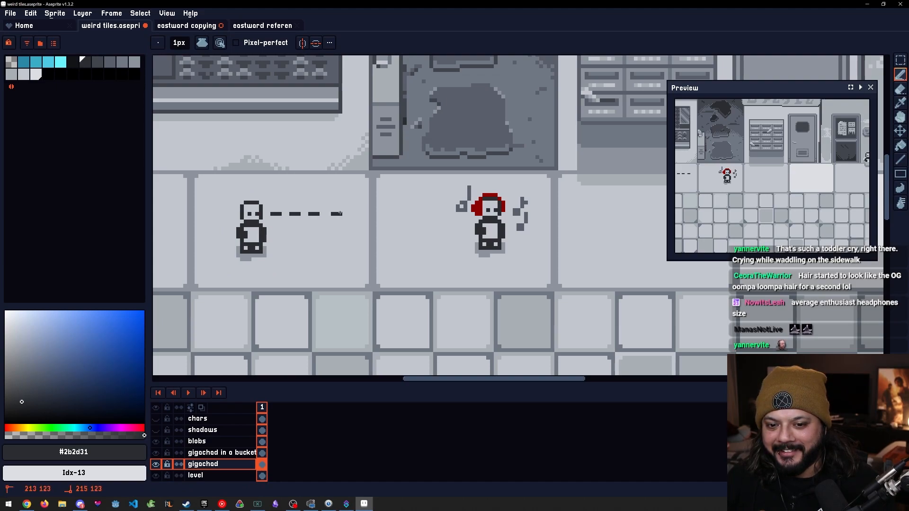
Duplicate a 13 × 1 px stretch of the dashes along the same row to lengthen the evenly spaced sight line
key(m)
drag(267, 213, 318, 214)
scroll(293, 222, up, 4)
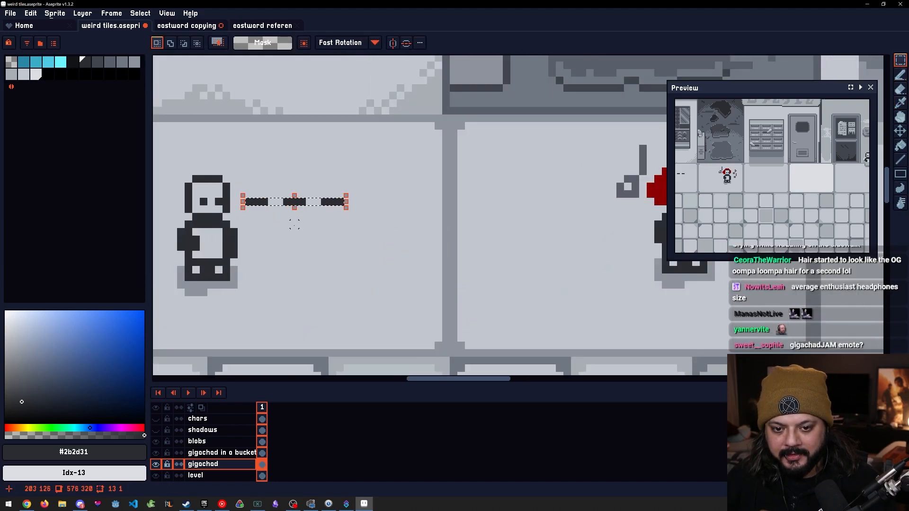
key(i)
key(m)
drag(301, 182, 450, 182)
key(space)
mouse_move(474, 234)
mouse_down()
mouse_move(448, 233)
mouse_move(468, 229)
mouse_up()
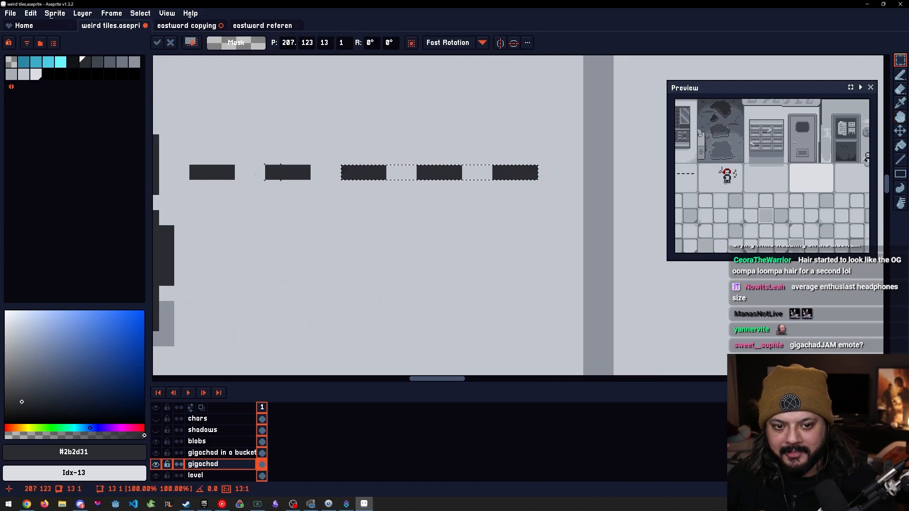
Extend the sight line almost to the red-haired character by copying a 23 × 1 px stretch of dashes to its end
drag(205, 179, 518, 177)
scroll(525, 200, down, 2)
drag(576, 222, 374, 231)
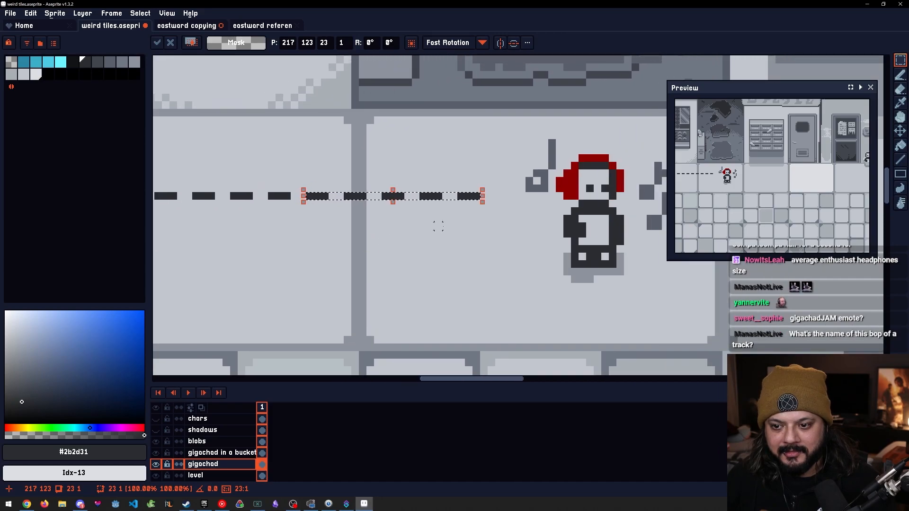
click(476, 242)
scroll(446, 241, down, 5)
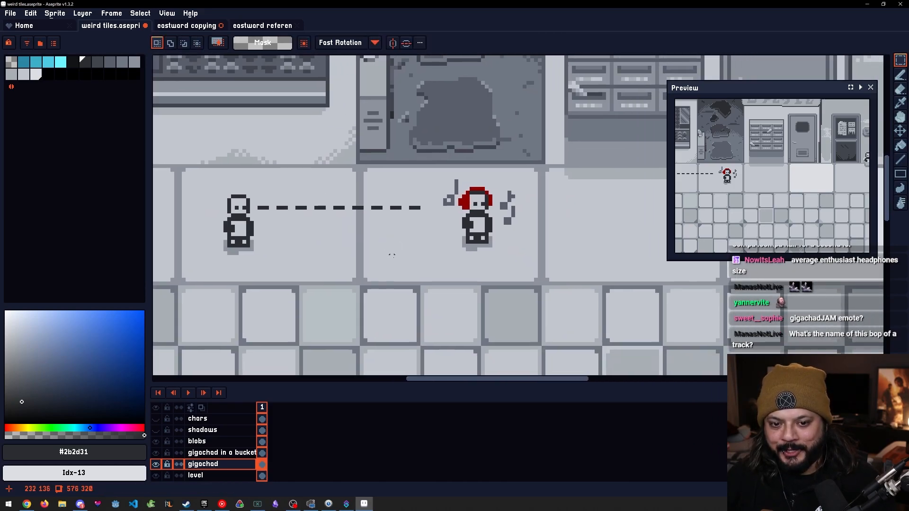
Place a copy of the plain gigachad's 8 × 8 px head and shoulders on the sidewalk below the sight line
drag(416, 263, 481, 245)
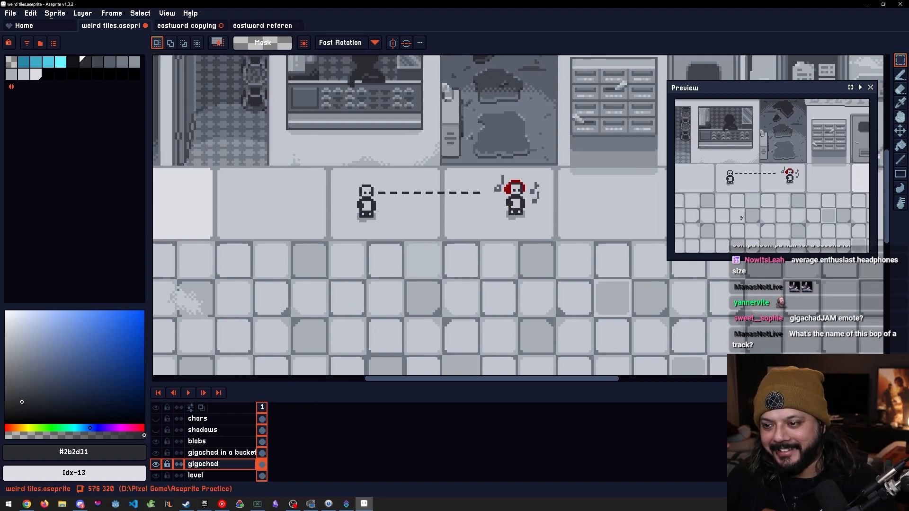
scroll(557, 241, up, 2)
scroll(557, 241, up, 2)
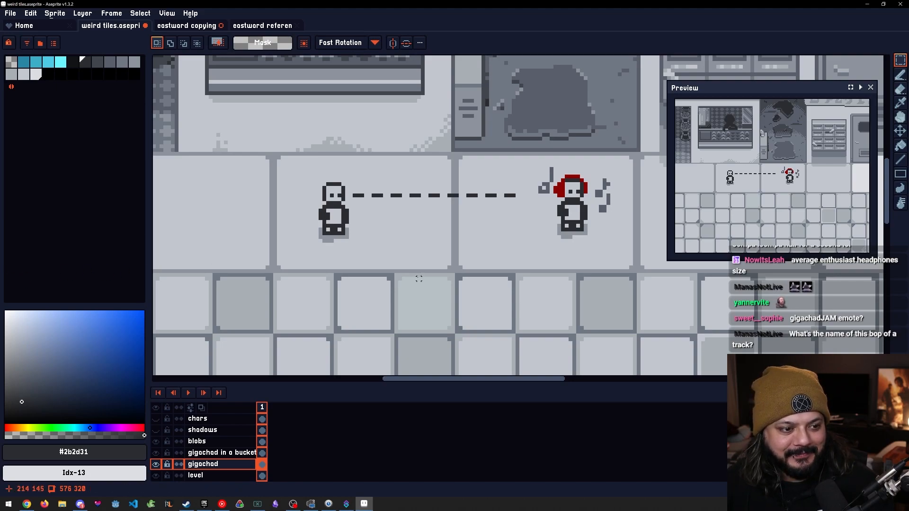
scroll(351, 190, up, 3)
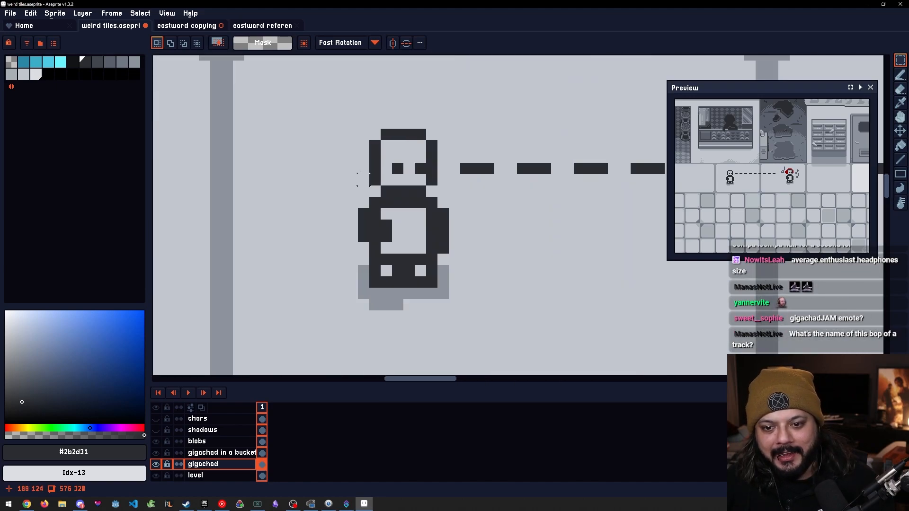
drag(359, 130, 432, 192)
click(488, 235)
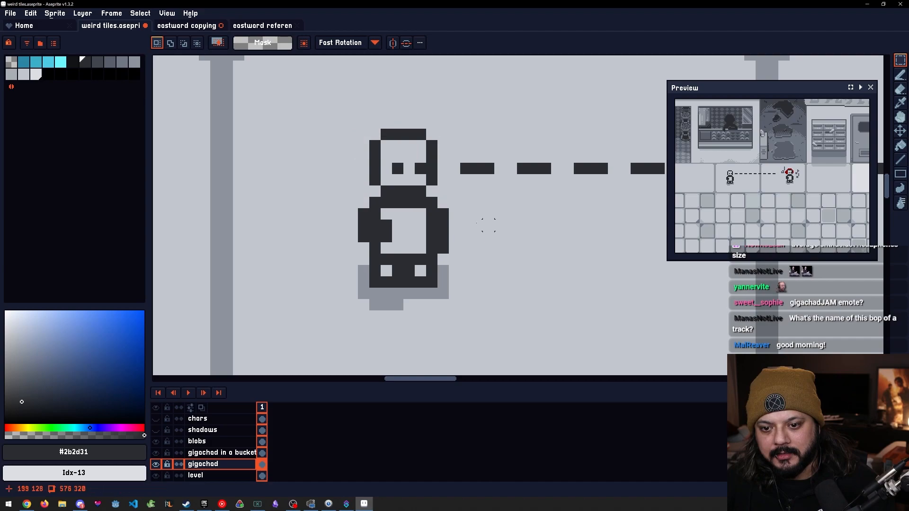
drag(362, 133, 592, 302)
key(space)
drag(661, 329, 537, 219)
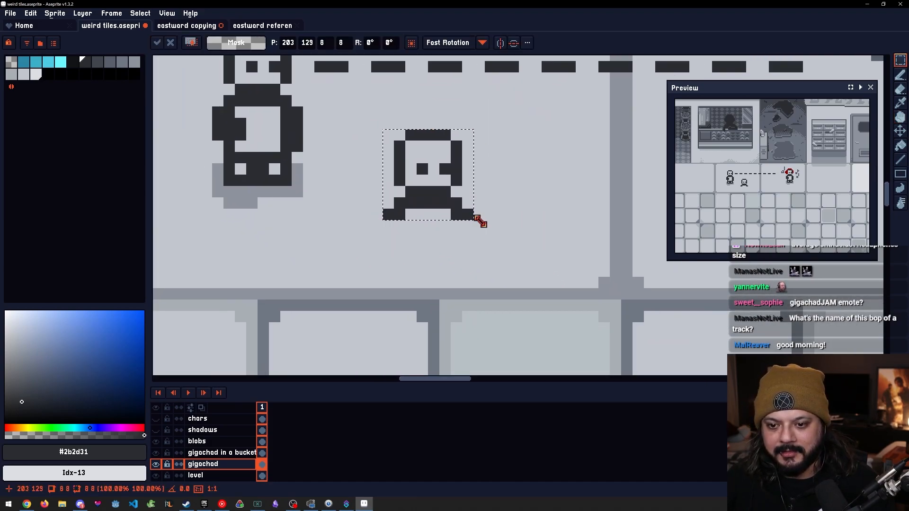
Try the copied 8 × 8 px head and shoulders at position 208, 132 on the sidewalk and deselect it
drag(436, 197, 474, 258)
scroll(512, 277, up, 2)
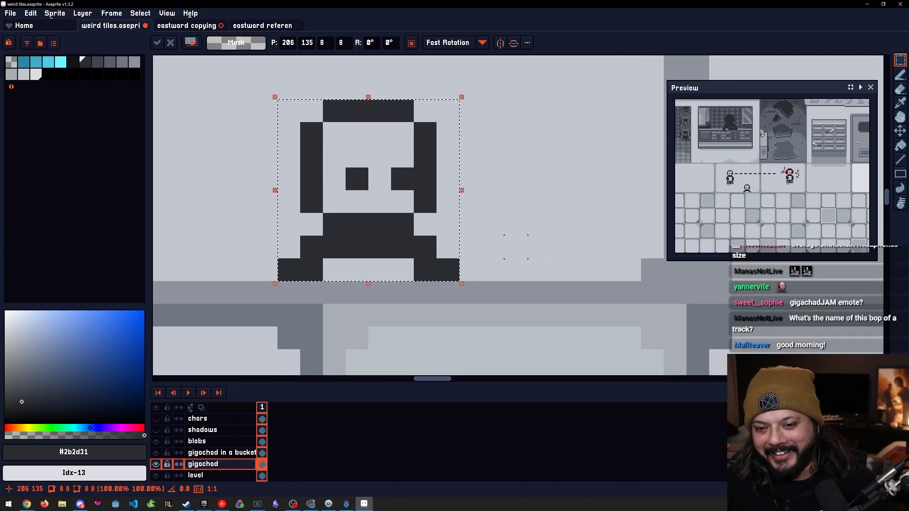
drag(502, 254, 544, 270)
scroll(535, 263, down, 1)
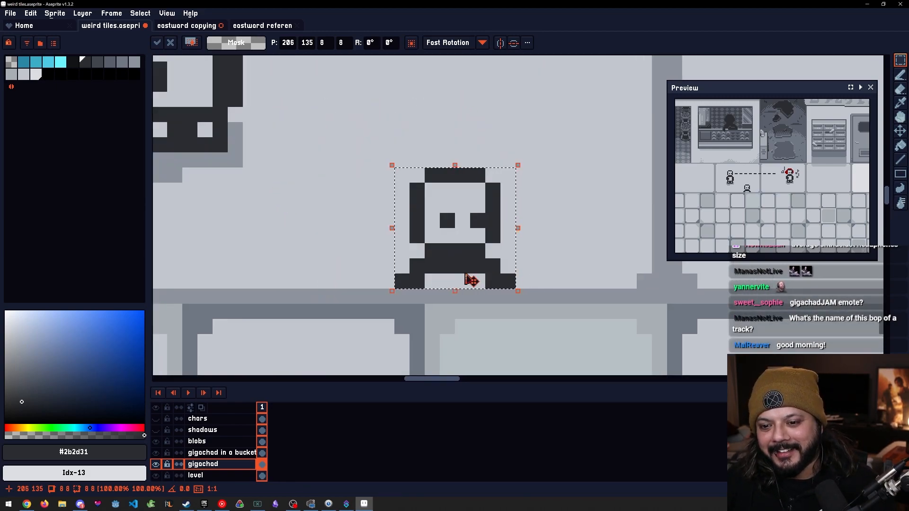
drag(470, 280, 499, 228)
drag(568, 194, 587, 204)
scroll(586, 204, up, 2)
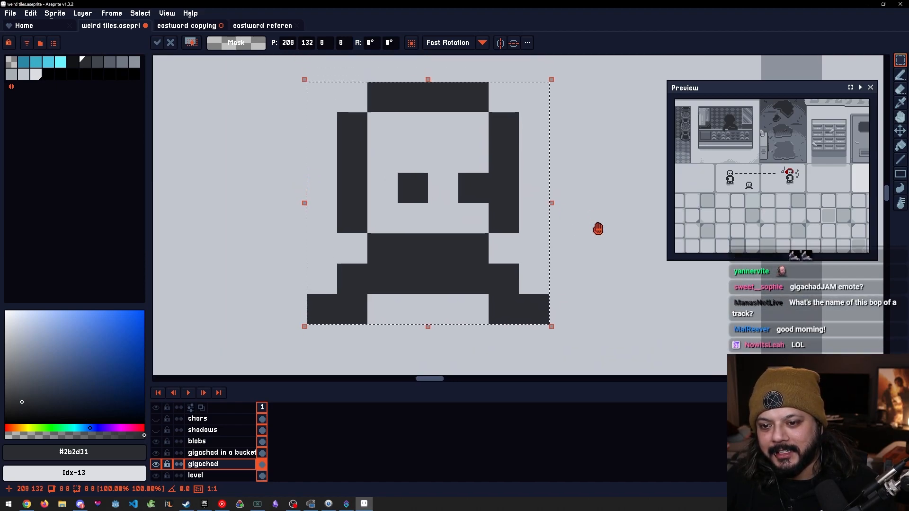
click(600, 260)
drag(604, 278, 585, 249)
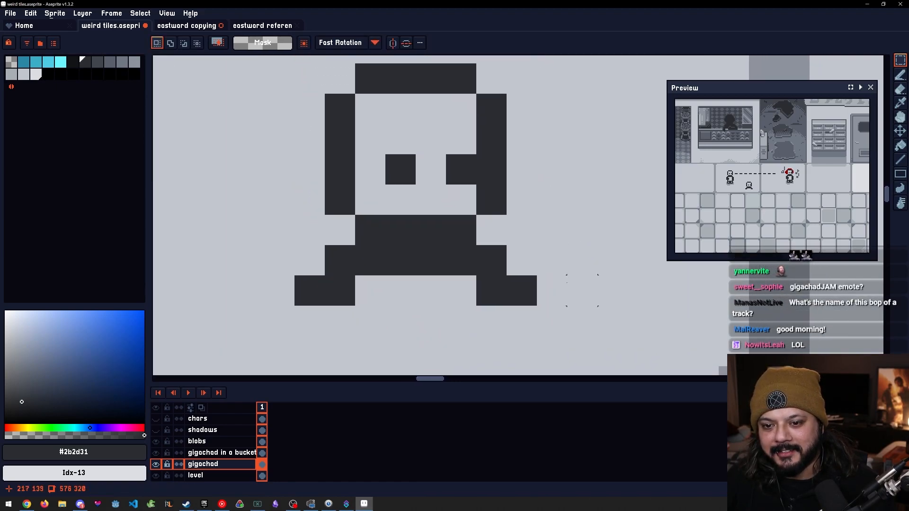
drag(561, 286, 537, 247)
scroll(566, 326, down, 3)
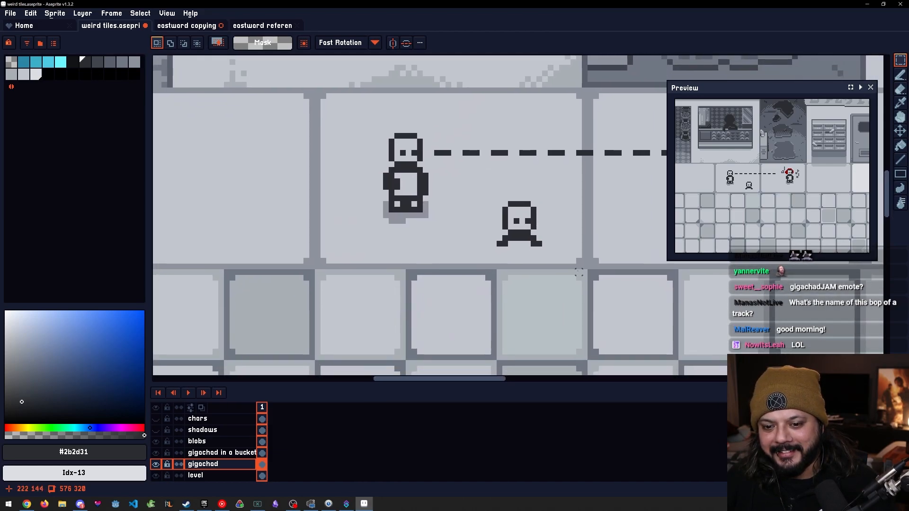
Undo the placement of the copied head and shoulders below the sight line
key(ctrl+z)
key(ctrl+z)
click(357, 243)
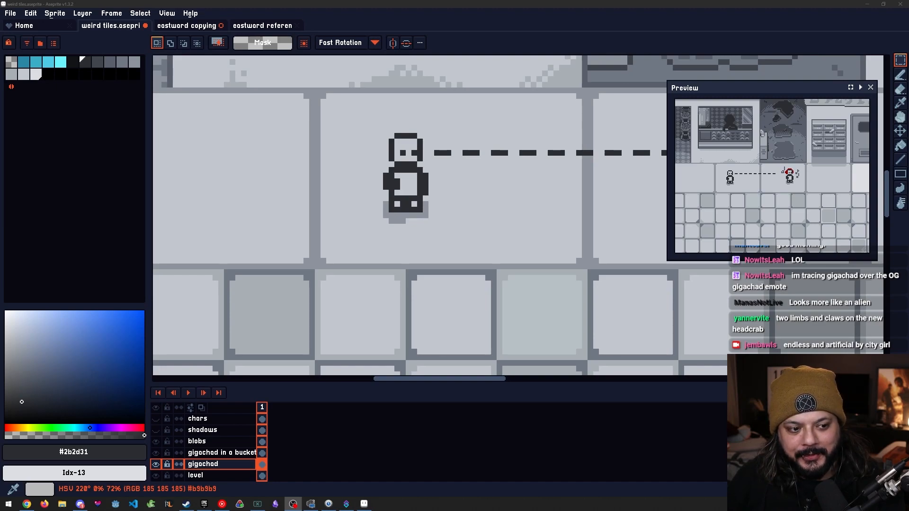
Examine the two staged characters and their sight line against the storefronts and the whole street scene
drag(442, 237, 346, 248)
scroll(346, 248, down, 2)
drag(503, 254, 433, 263)
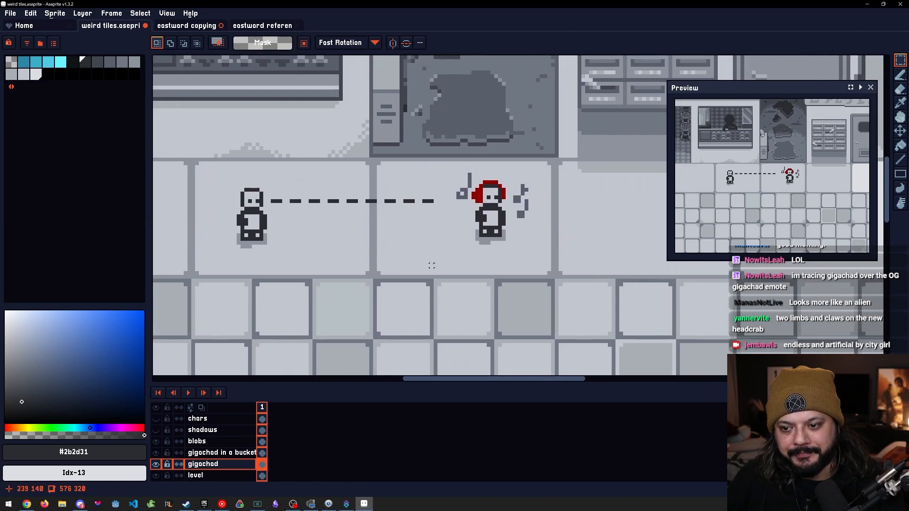
scroll(537, 224, down, 3)
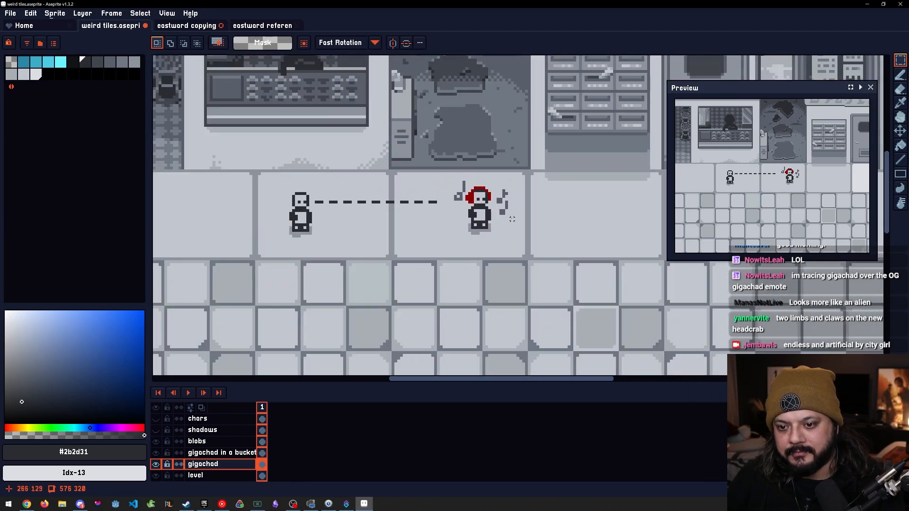
drag(526, 255, 433, 245)
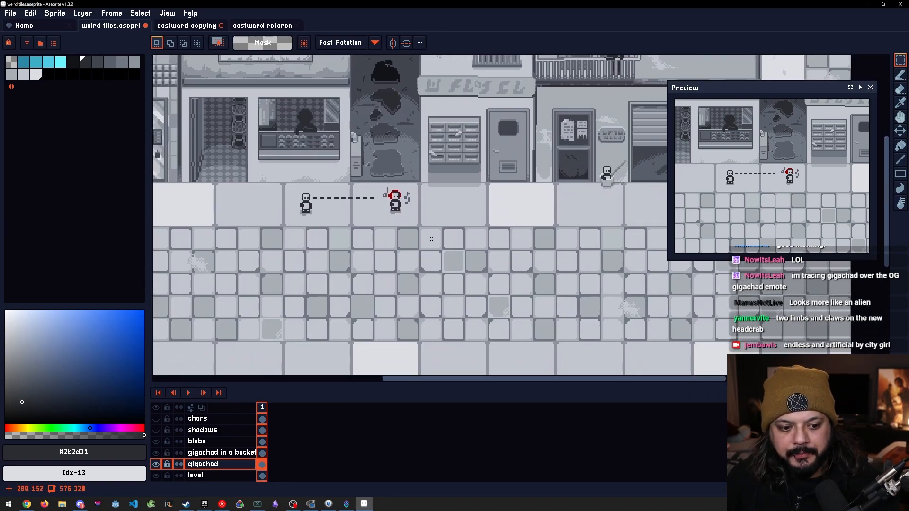
scroll(441, 218, down, 4)
scroll(440, 218, up, 2)
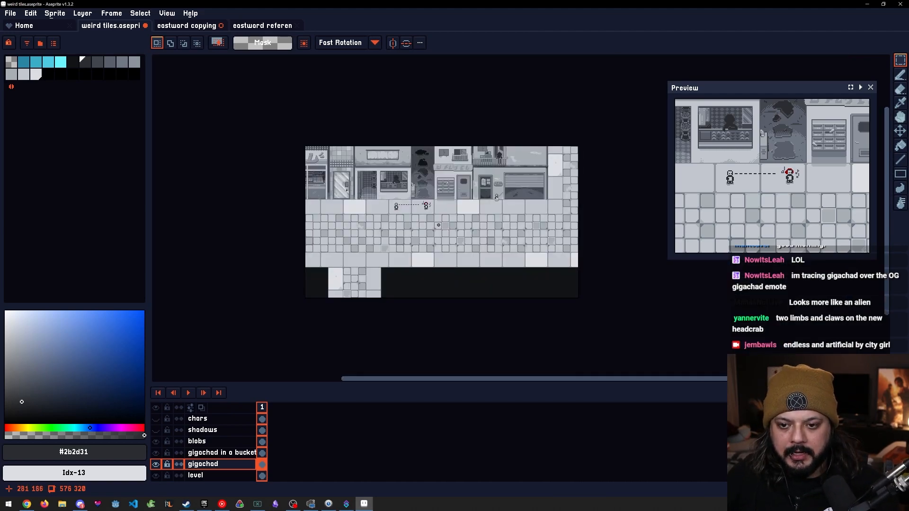
scroll(450, 220, left, 2)
scroll(451, 219, up, 5)
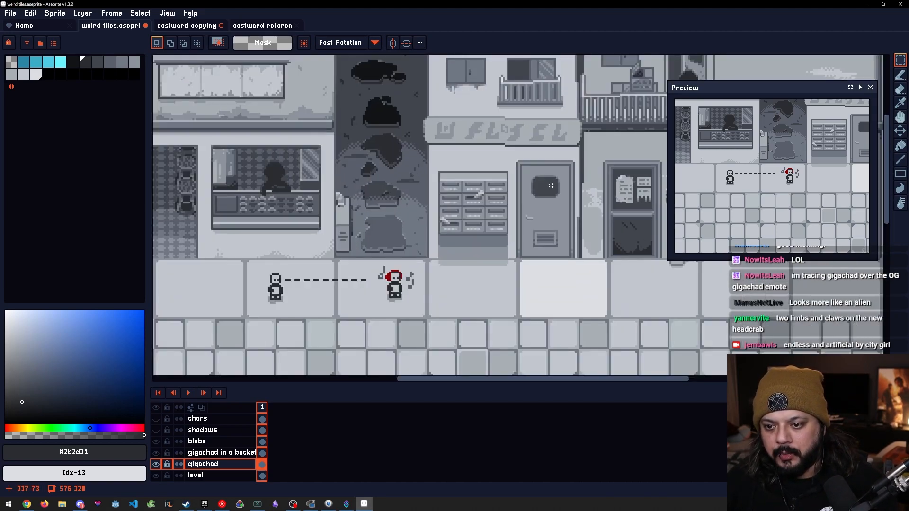
scroll(461, 245, down, 2)
scroll(414, 260, up, 2)
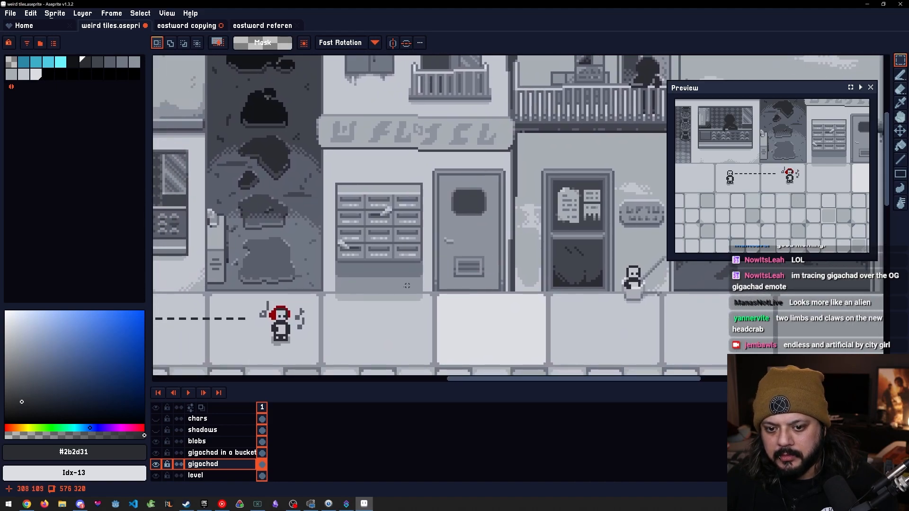
drag(347, 268, 342, 293)
scroll(426, 272, down, 1)
drag(425, 274, 503, 257)
drag(347, 263, 529, 248)
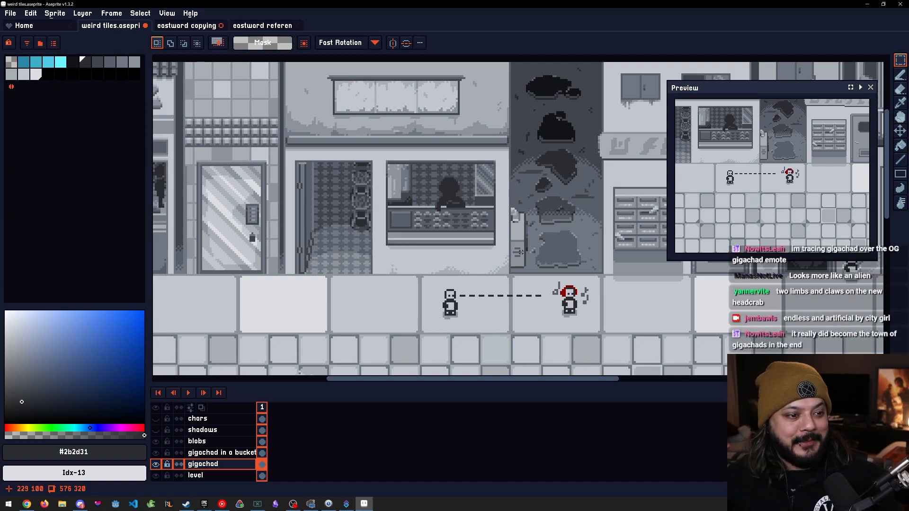
drag(318, 229, 301, 207)
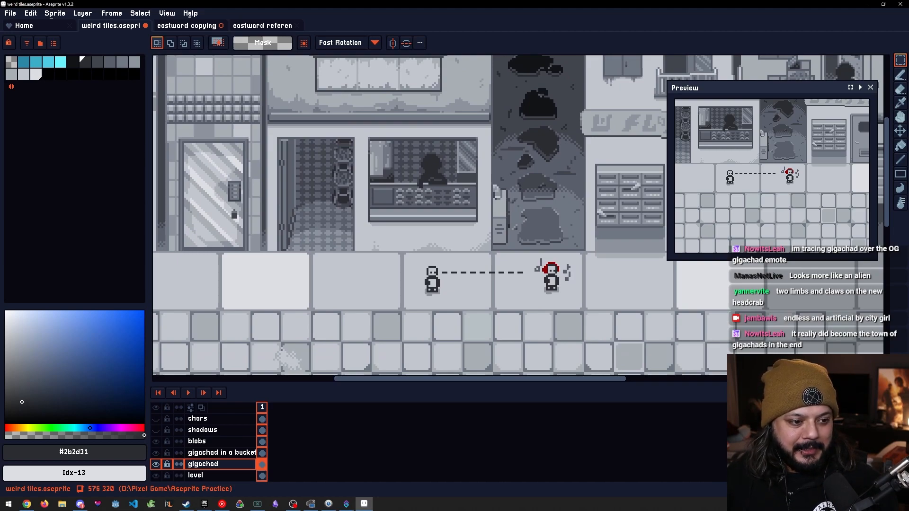
drag(386, 297, 357, 256)
scroll(357, 255, down, 3)
scroll(397, 275, up, 1)
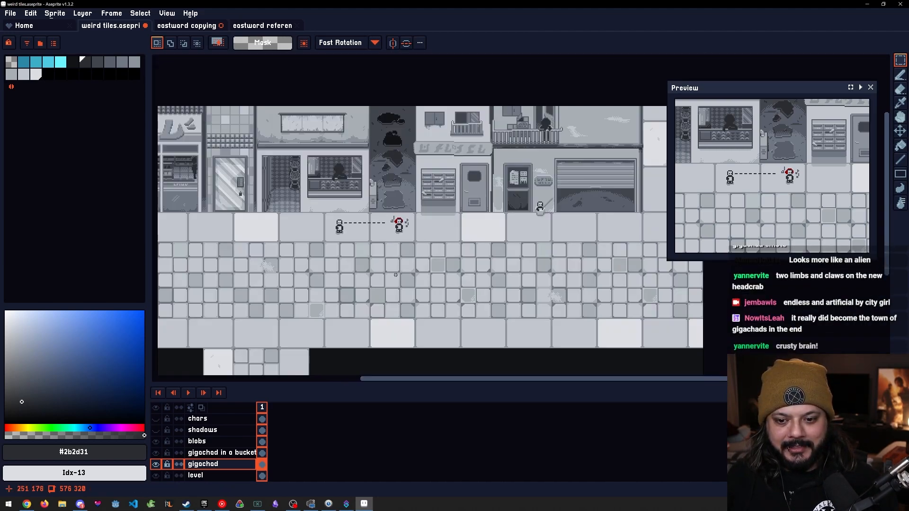
drag(395, 286, 401, 253)
scroll(400, 254, down, 1)
scroll(400, 254, down, 1)
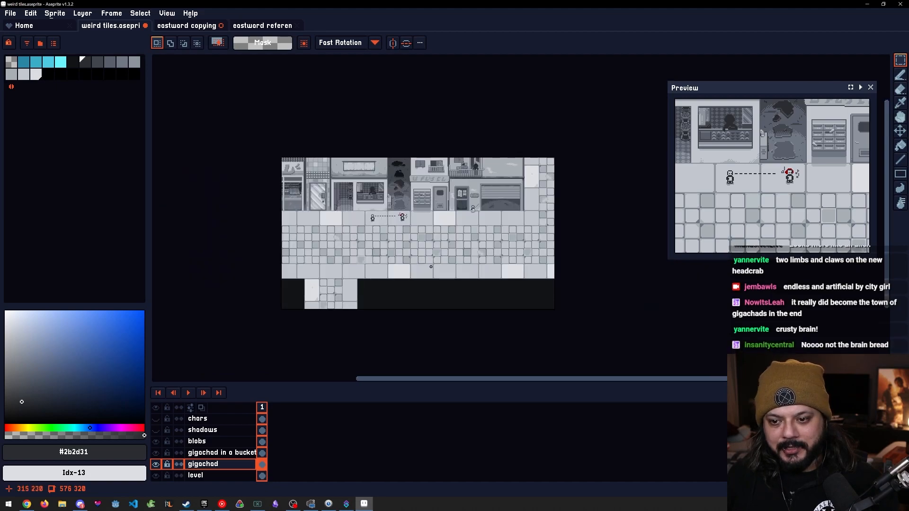
drag(402, 265, 460, 250)
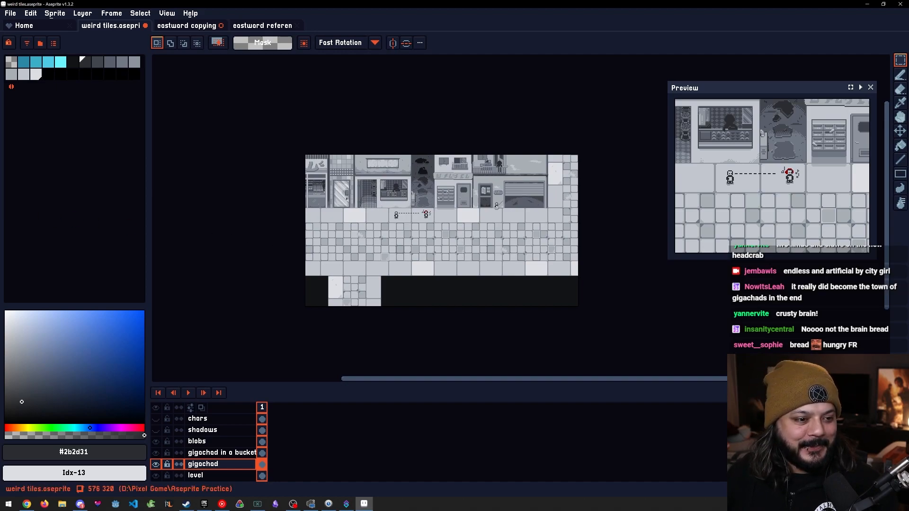
key(alt+Tab)
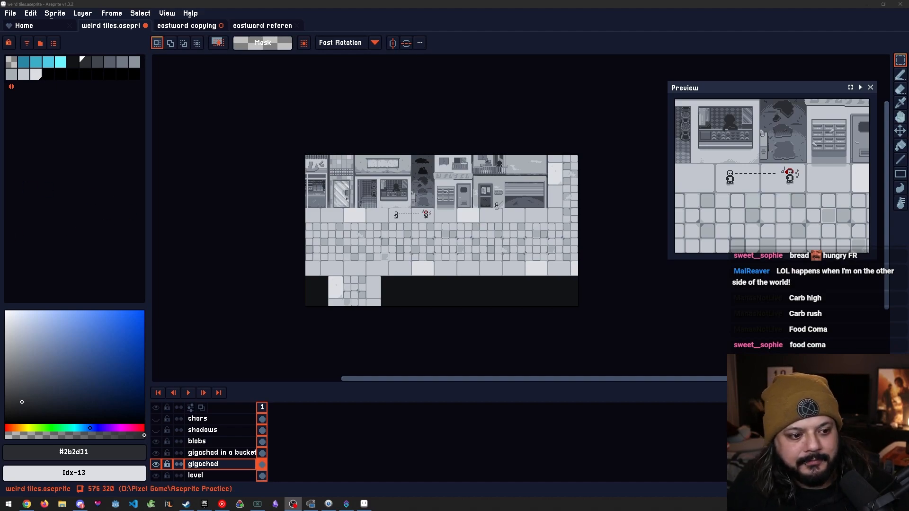
click(89, 261)
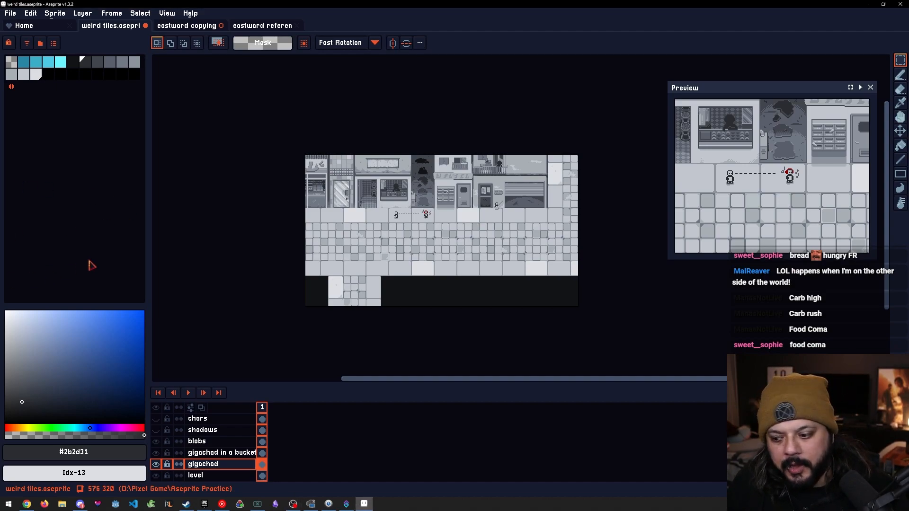